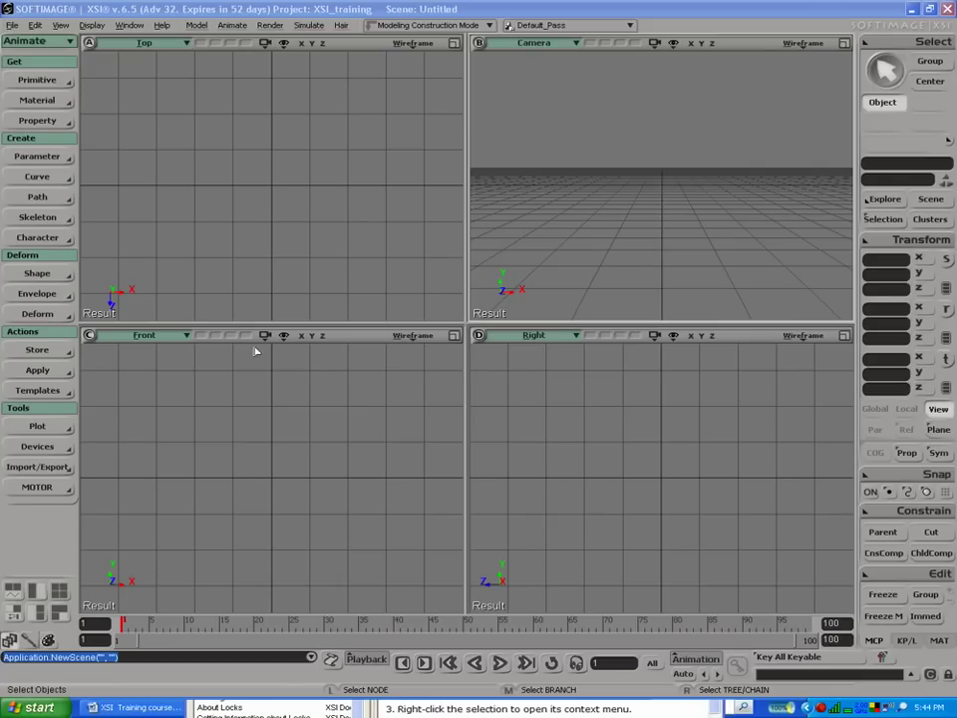
# Step: Switch the main command toolbar from Animate to the Model module
pyautogui.click(17, 176)
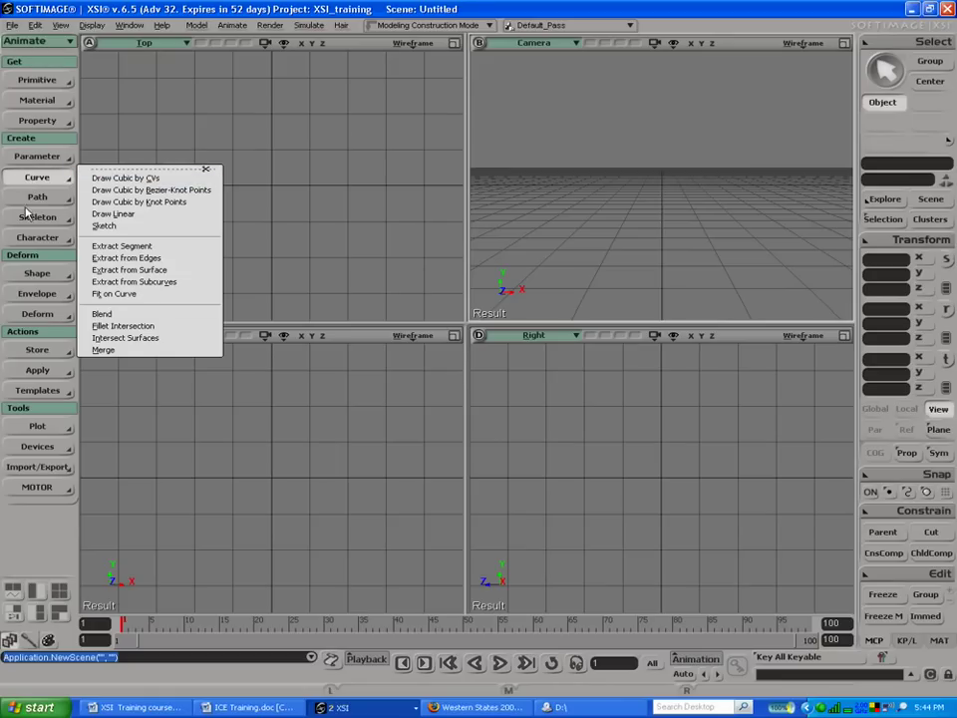
pyautogui.click(21, 41)
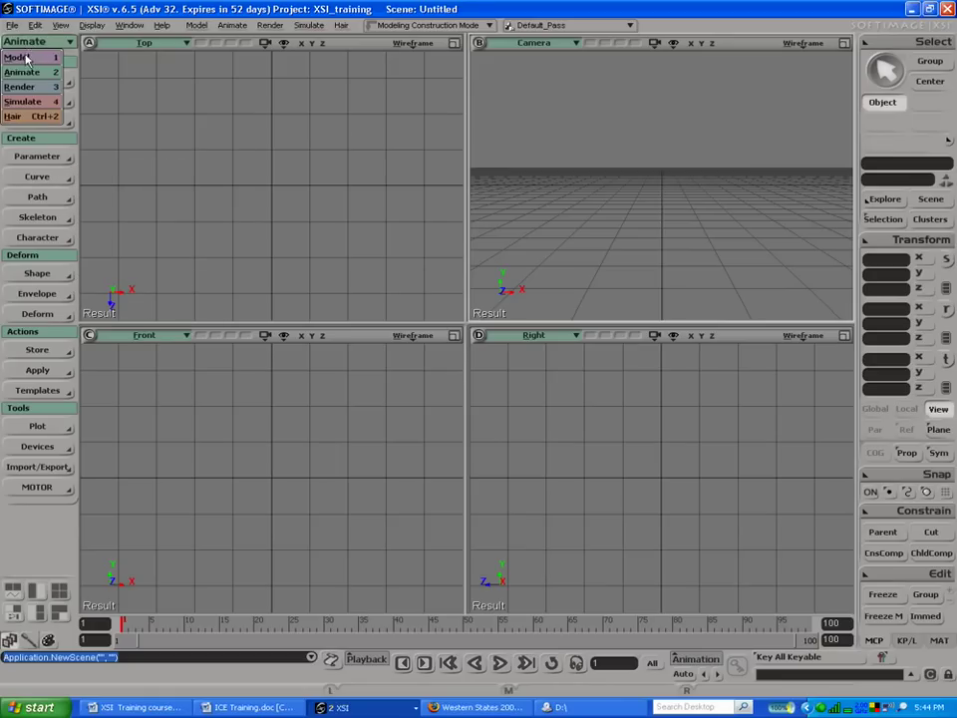
pyautogui.click(17, 54)
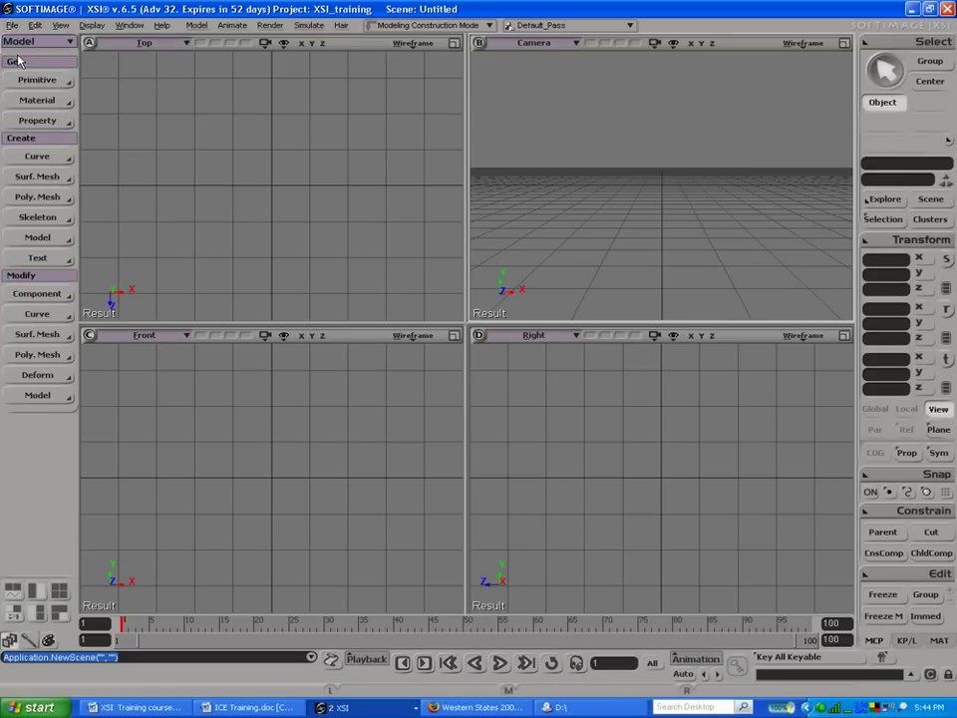
pyautogui.click(22, 199)
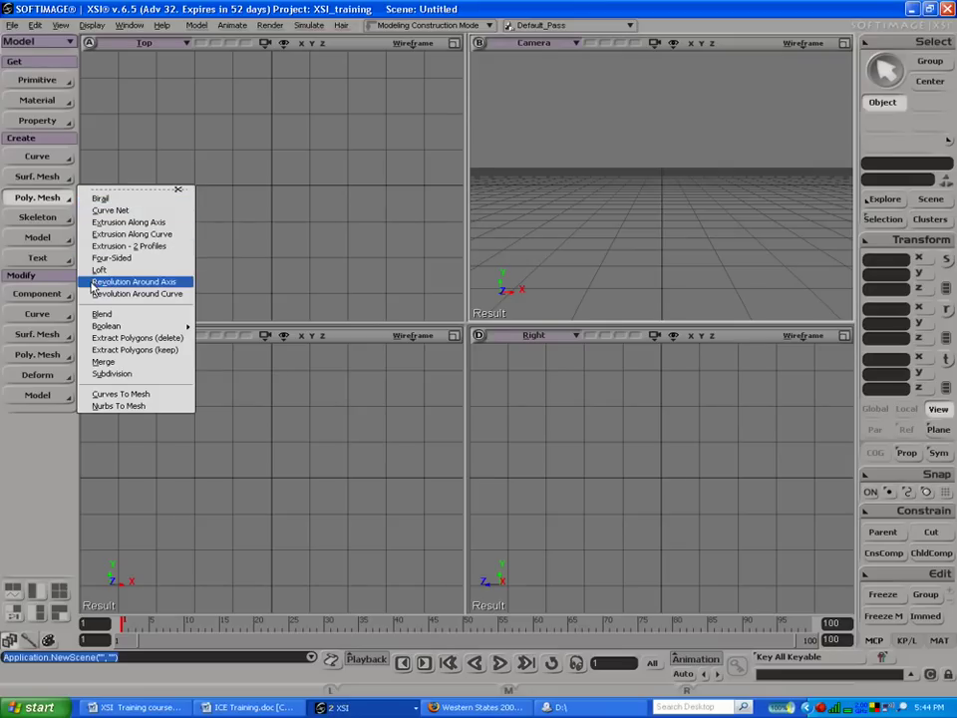
pyautogui.click(54, 179)
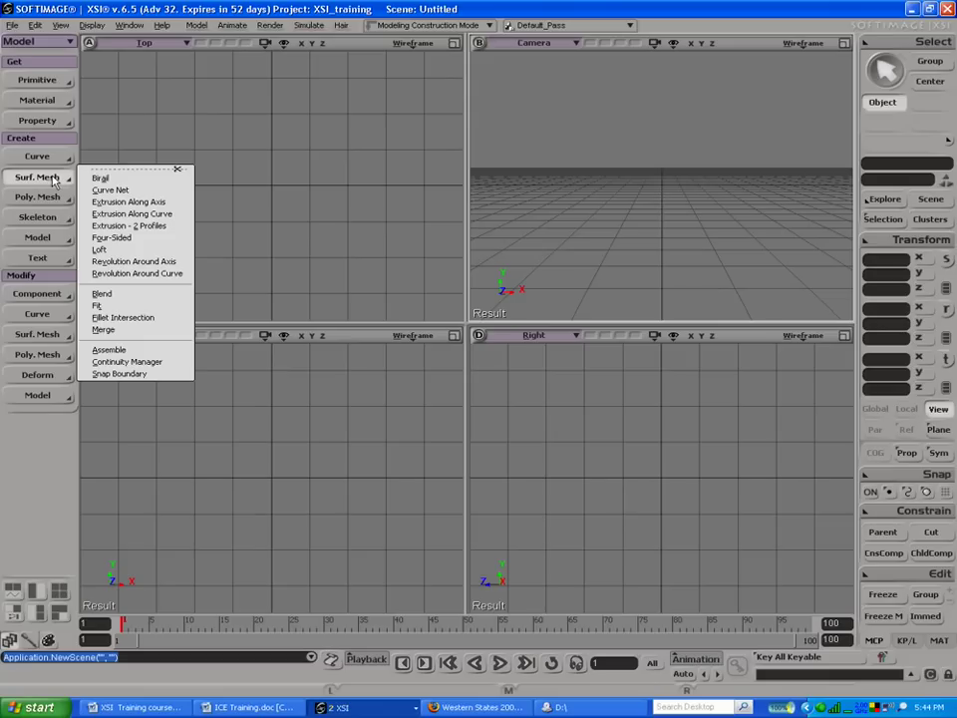
pyautogui.click(223, 141)
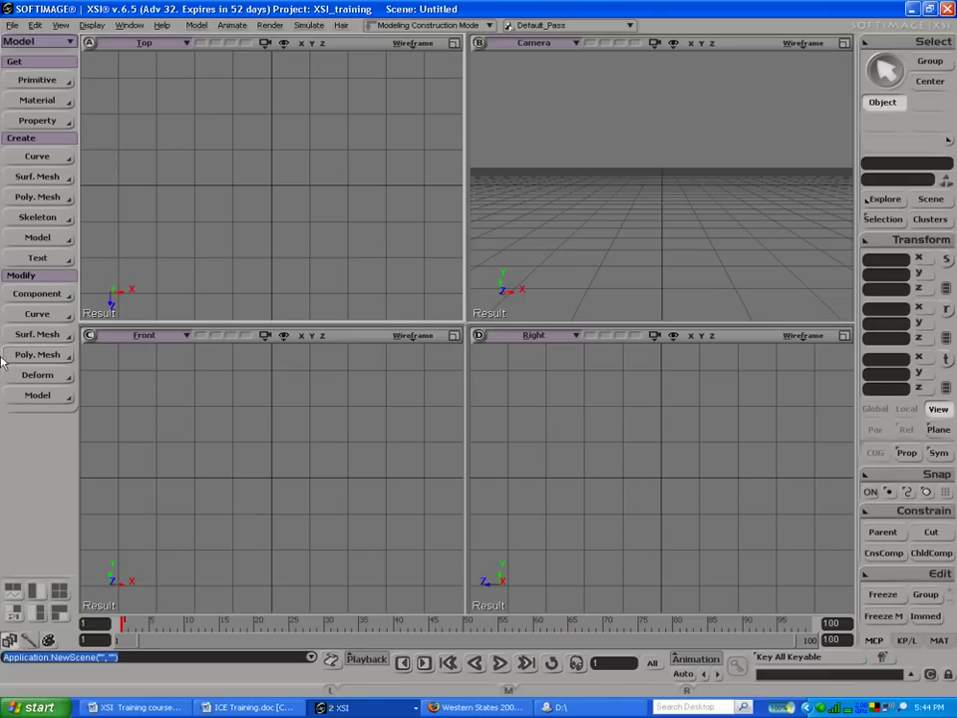
pyautogui.click(30, 376)
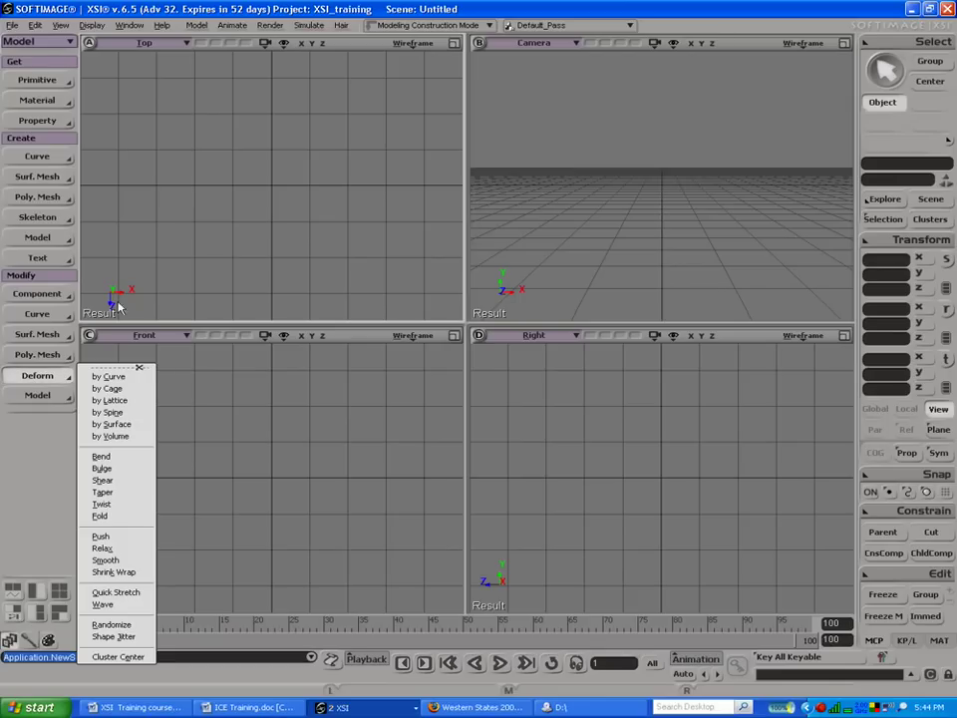
pyautogui.click(162, 257)
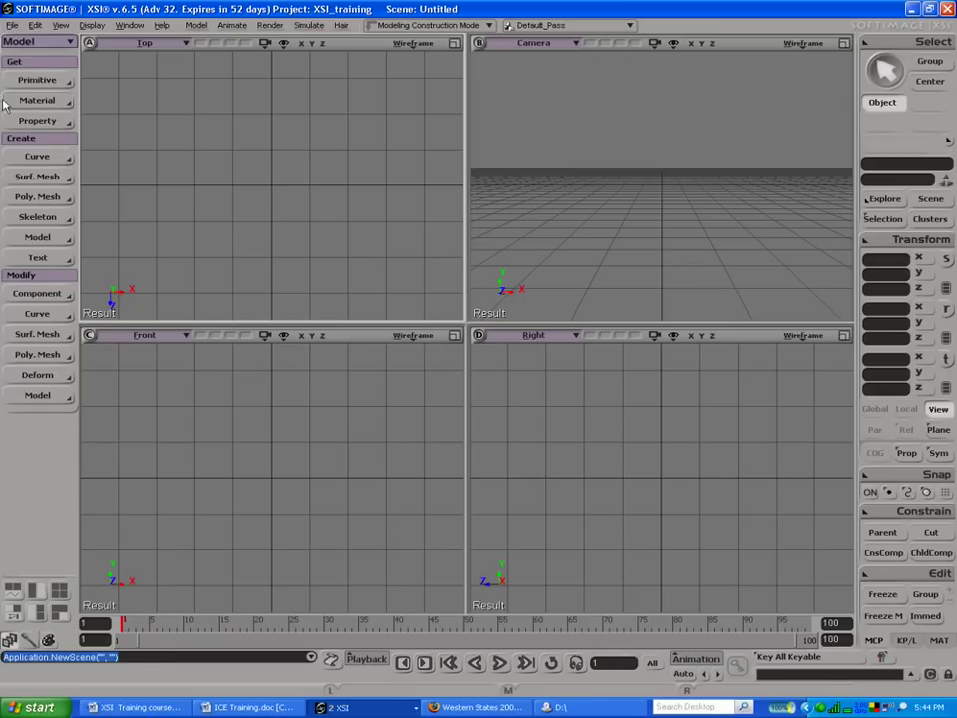
# Step: Open the scene alley_3_ref from the XSI_training project's Scenes folder without saving anything else
pyautogui.click(13, 28)
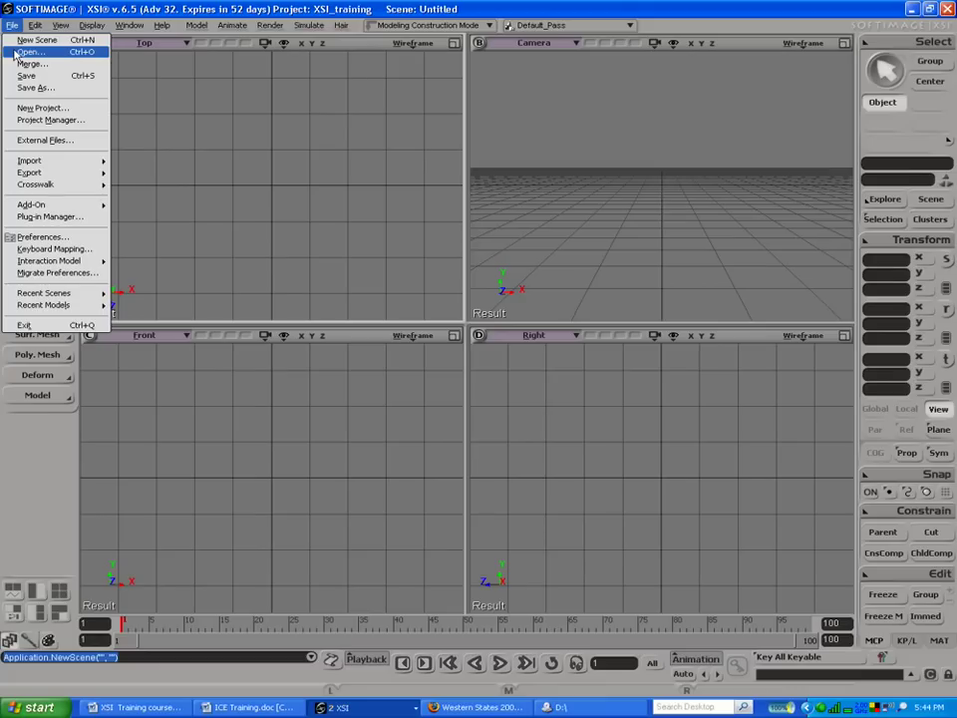
pyautogui.click(13, 50)
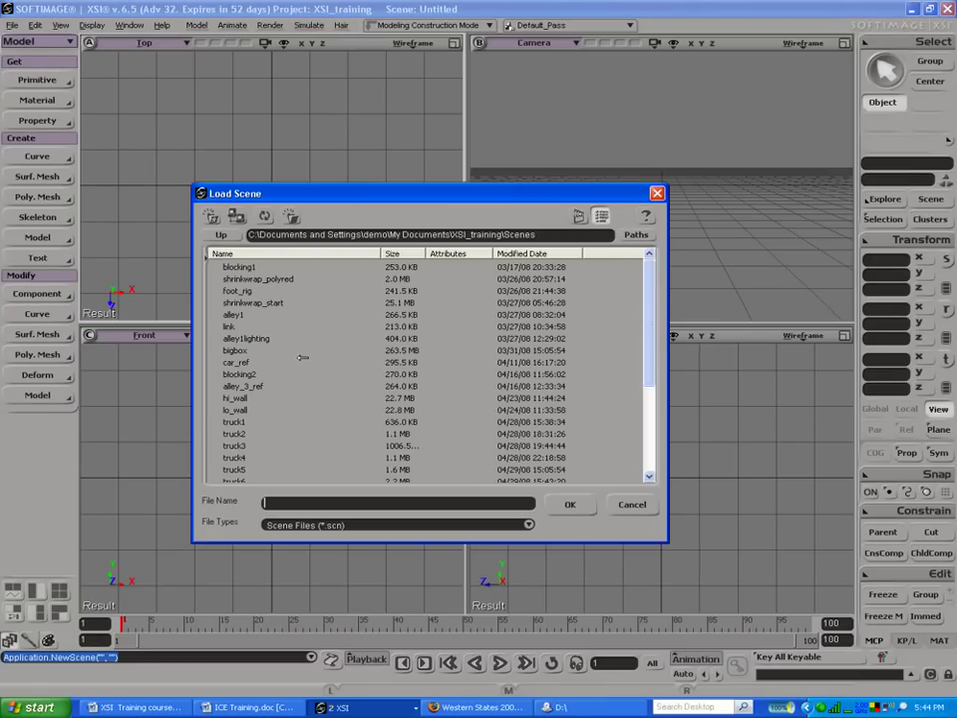
pyautogui.click(257, 386)
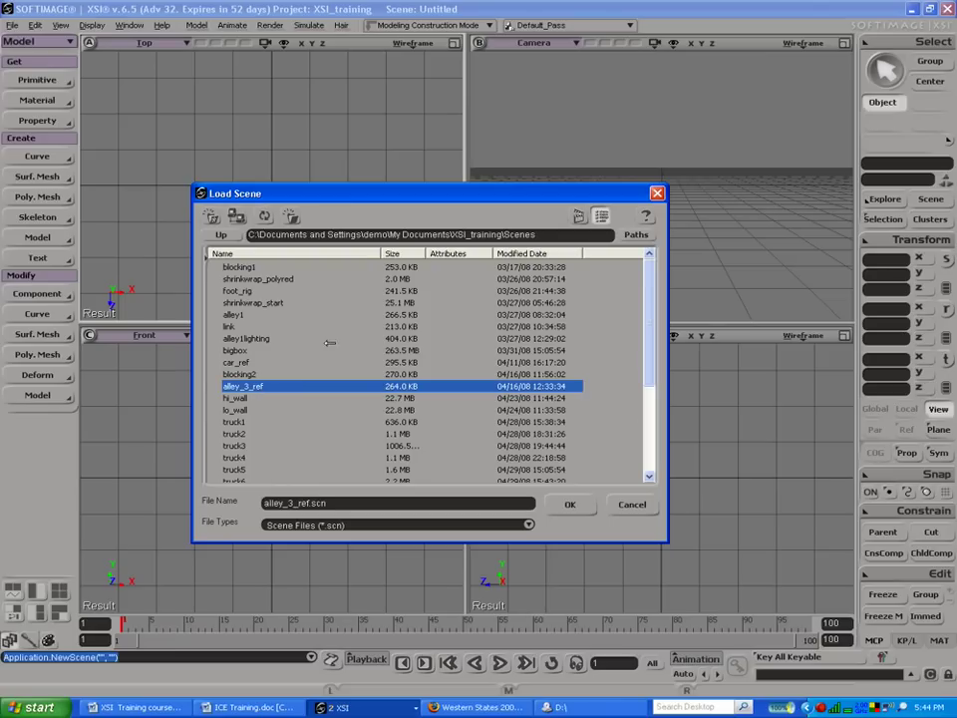
pyautogui.click(567, 504)
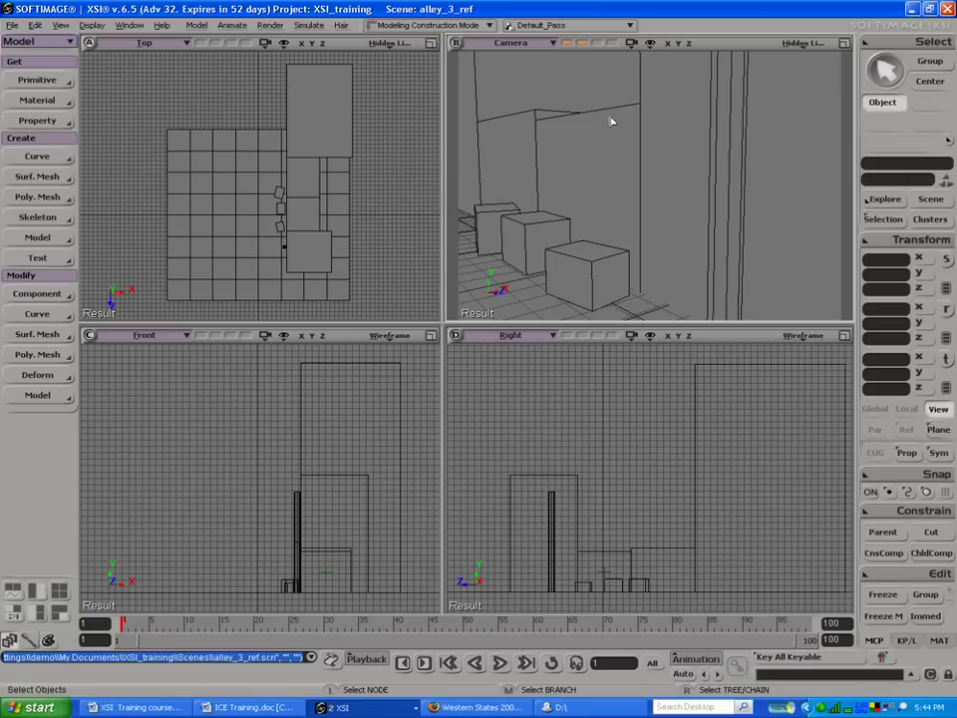
# Step: Make res2 the active resolution of the referenced model Building_Model1, found in the scene explorer
pyautogui.press('8')
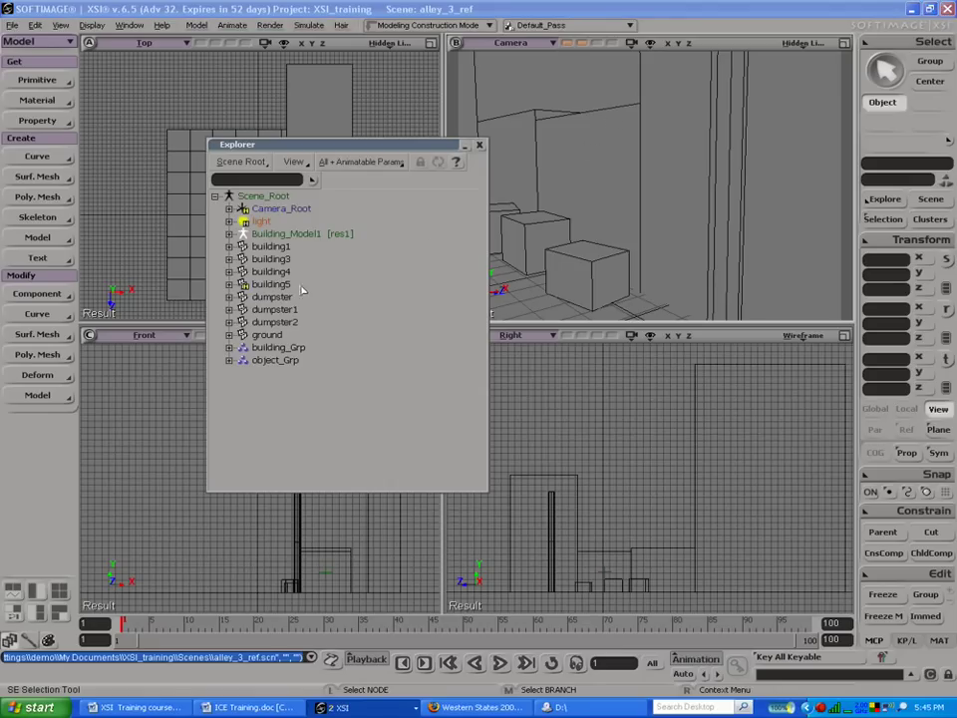
pyautogui.click(287, 234)
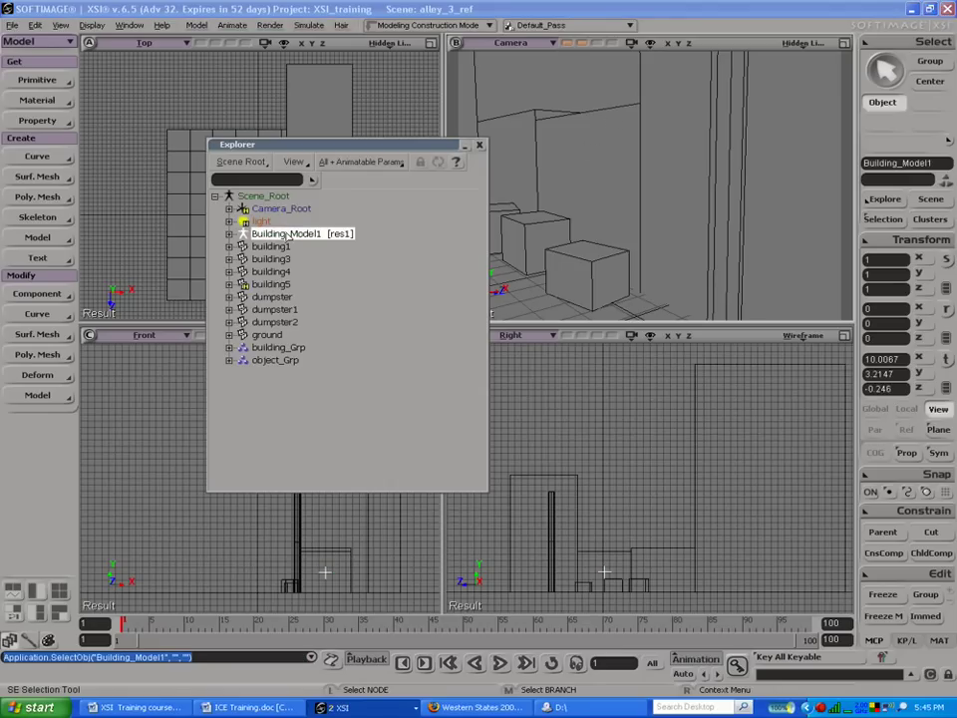
pyautogui.click(229, 234)
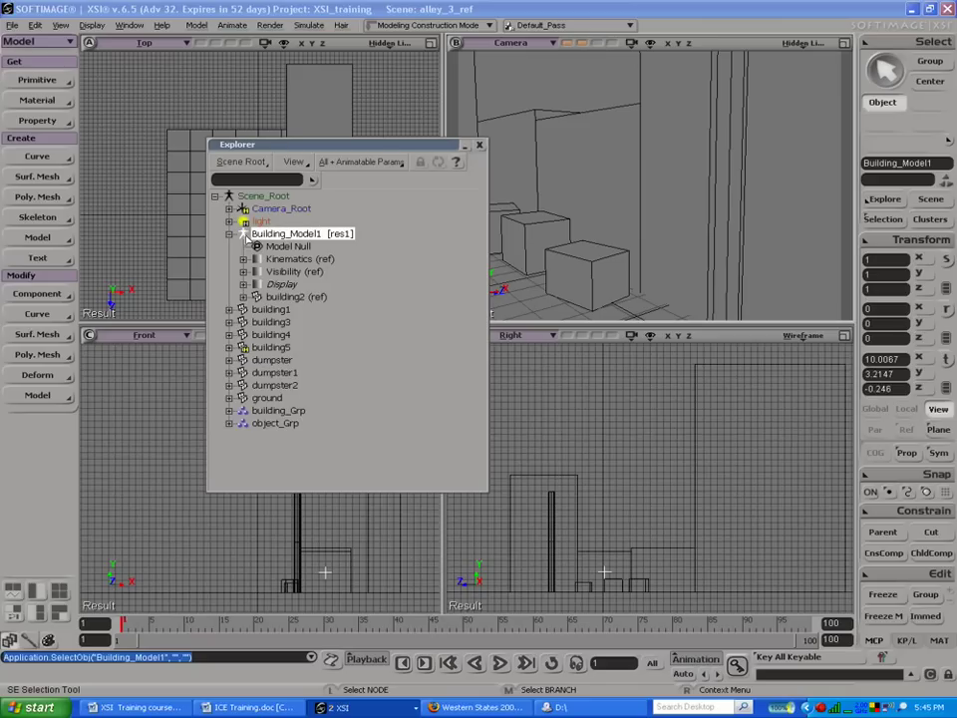
pyautogui.press('Return')
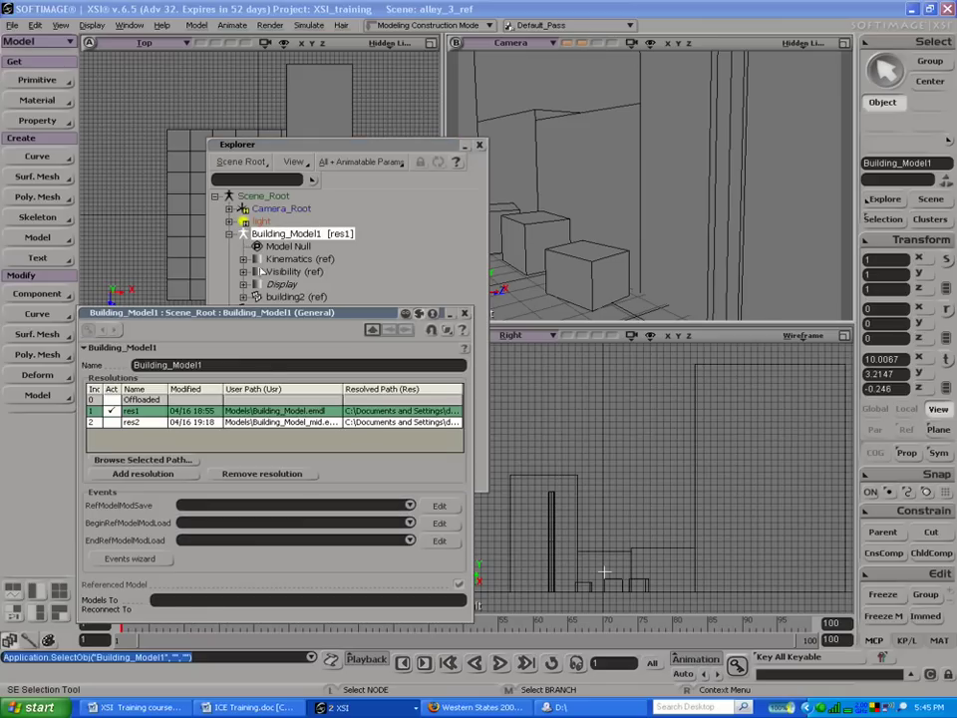
pyautogui.click(112, 422)
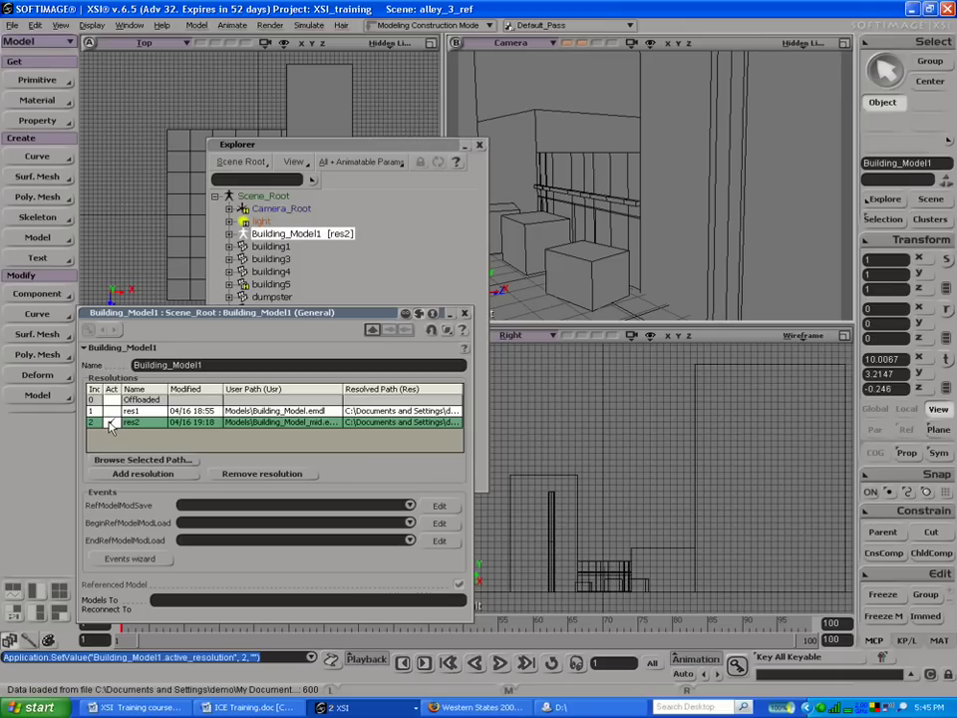
pyautogui.click(465, 315)
pyautogui.click(479, 145)
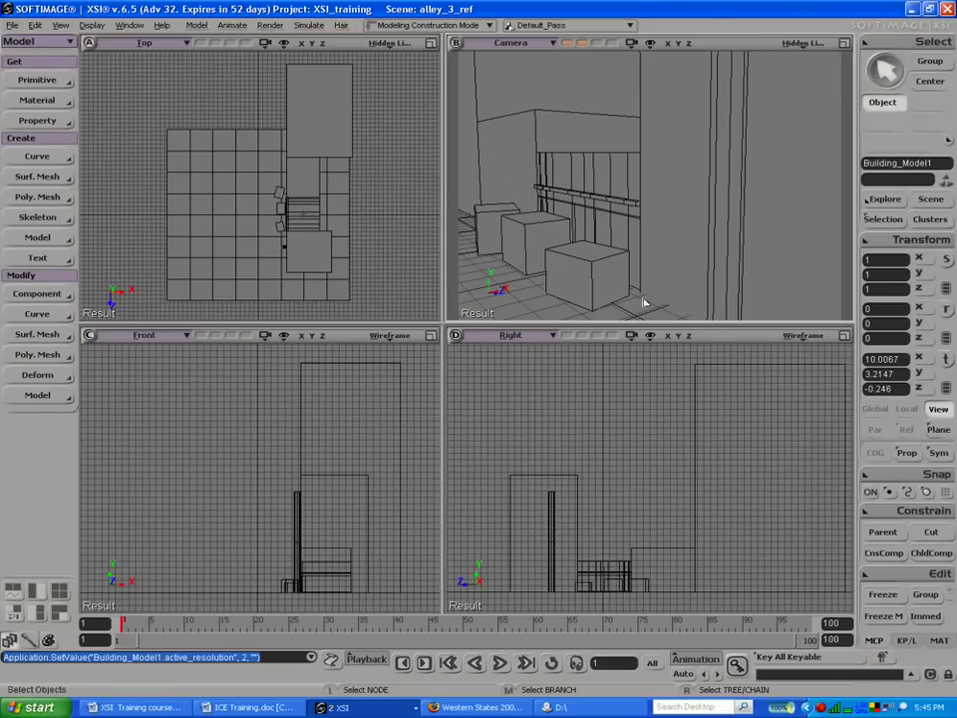
# Step: Export the foremost dumpster box as the model file dumpster.emdl and check its entry in the scene explorer
pyautogui.click(590, 266)
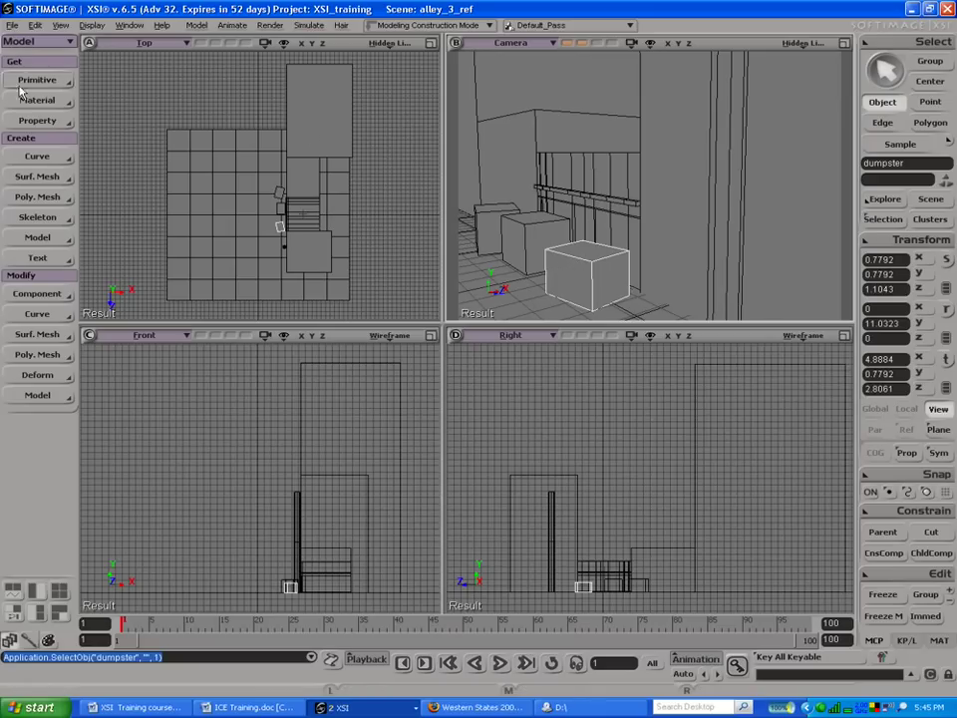
pyautogui.click(12, 26)
pyautogui.moveTo(57, 178)
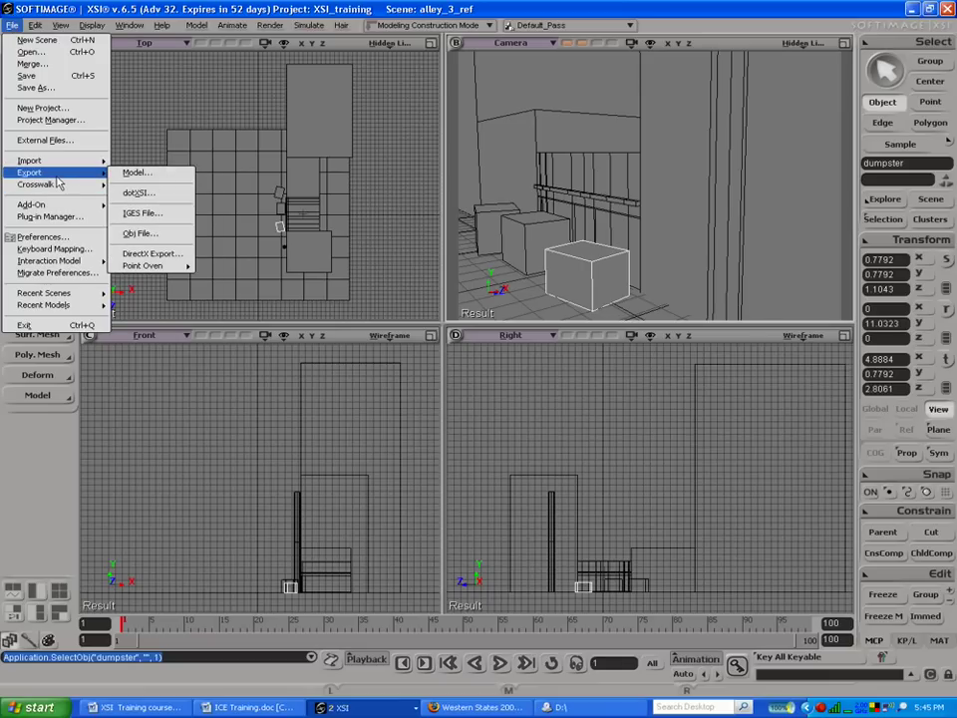
pyautogui.click(128, 174)
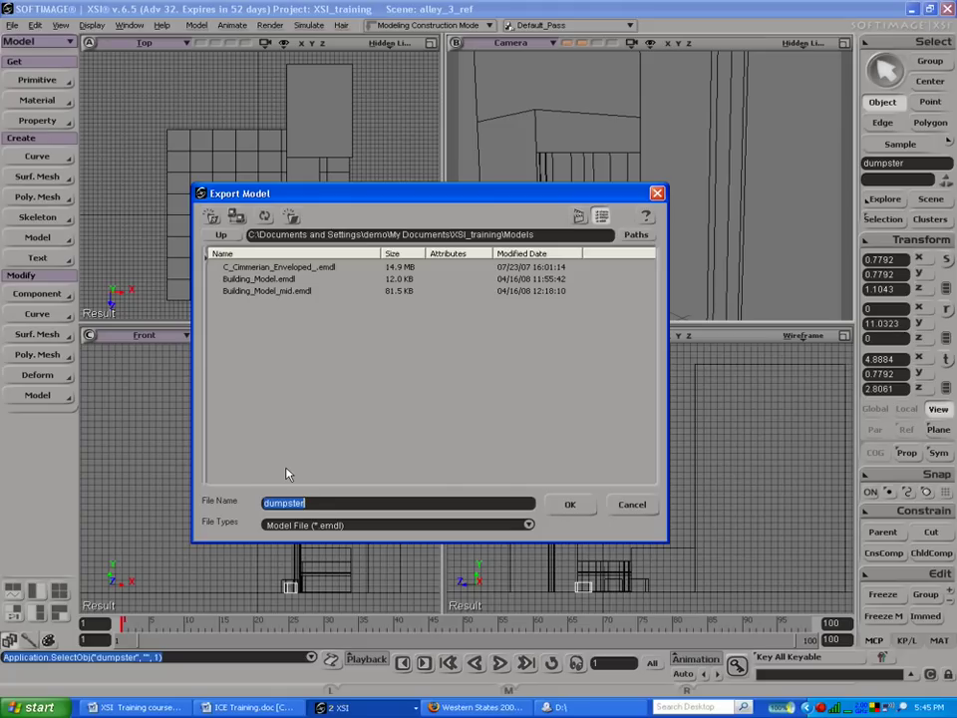
pyautogui.press('Right')
pyautogui.click(572, 505)
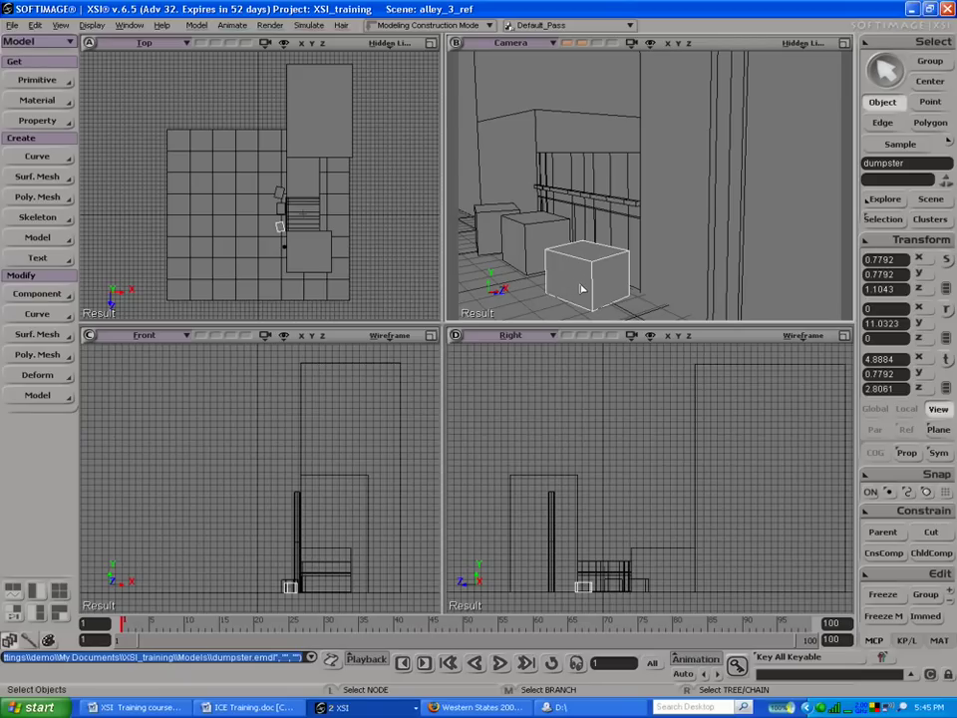
pyautogui.press('8')
pyautogui.doubleClick(277, 296)
pyautogui.press('Return')
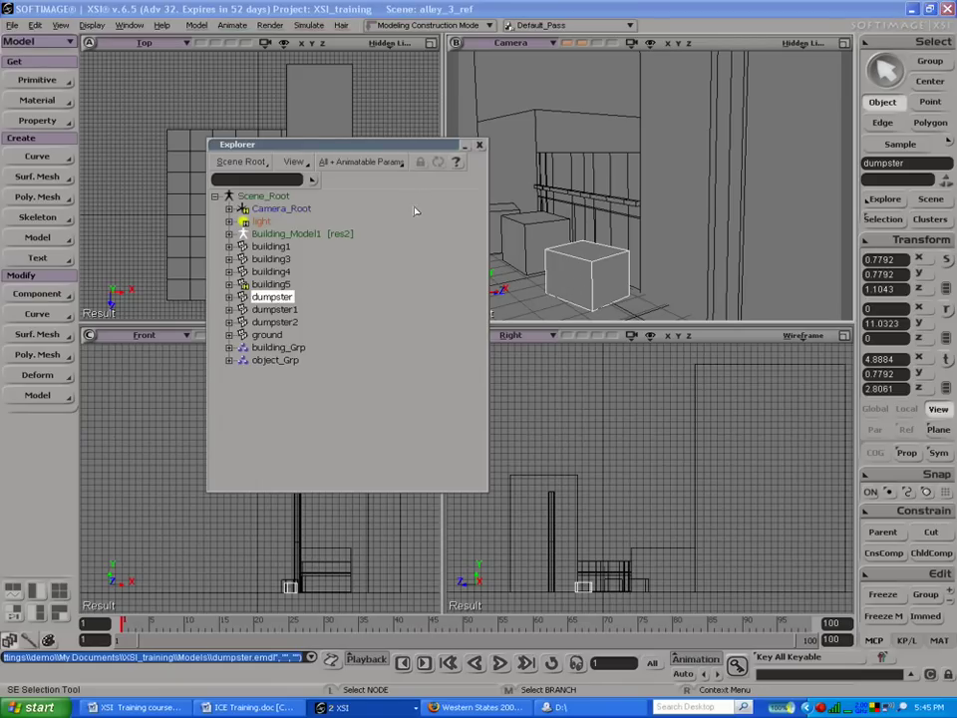
pyautogui.click(478, 148)
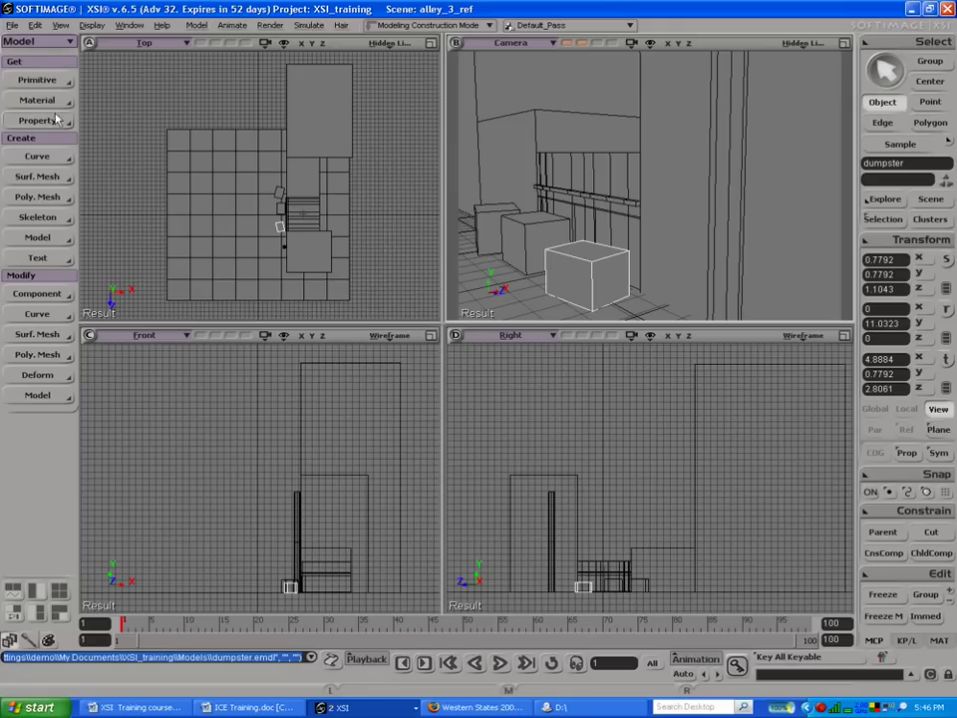
# Step: Start a new empty scene without saving the changes to alley_3_ref
pyautogui.click(12, 25)
pyautogui.click(25, 40)
pyautogui.click(479, 376)
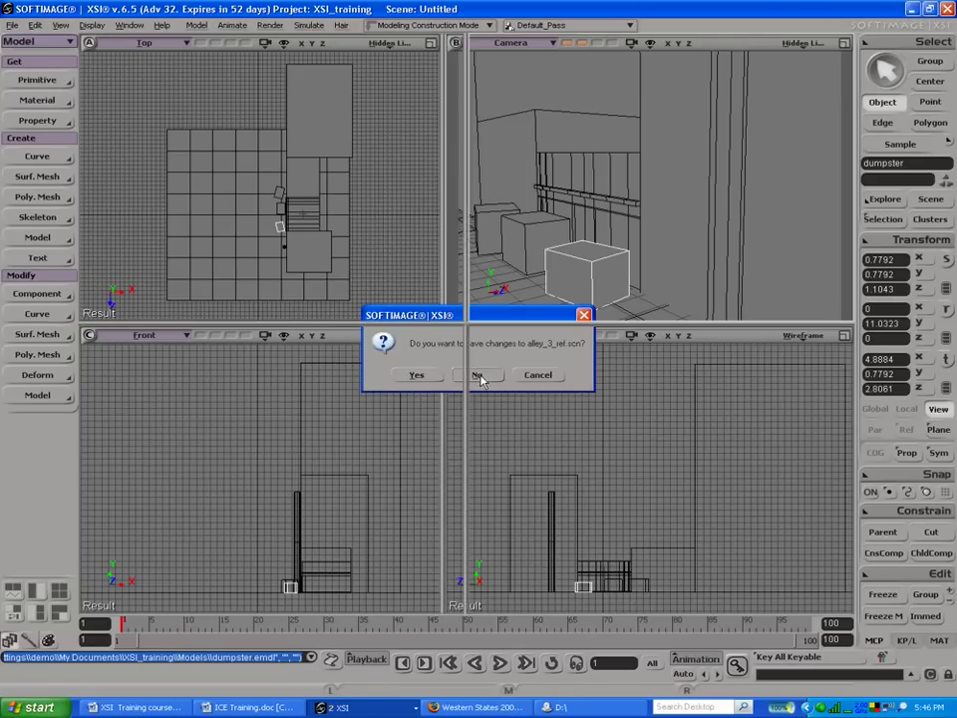
# Step: Import dumpster.emdl as a regular, non-referenced model and close its property page
pyautogui.click(12, 25)
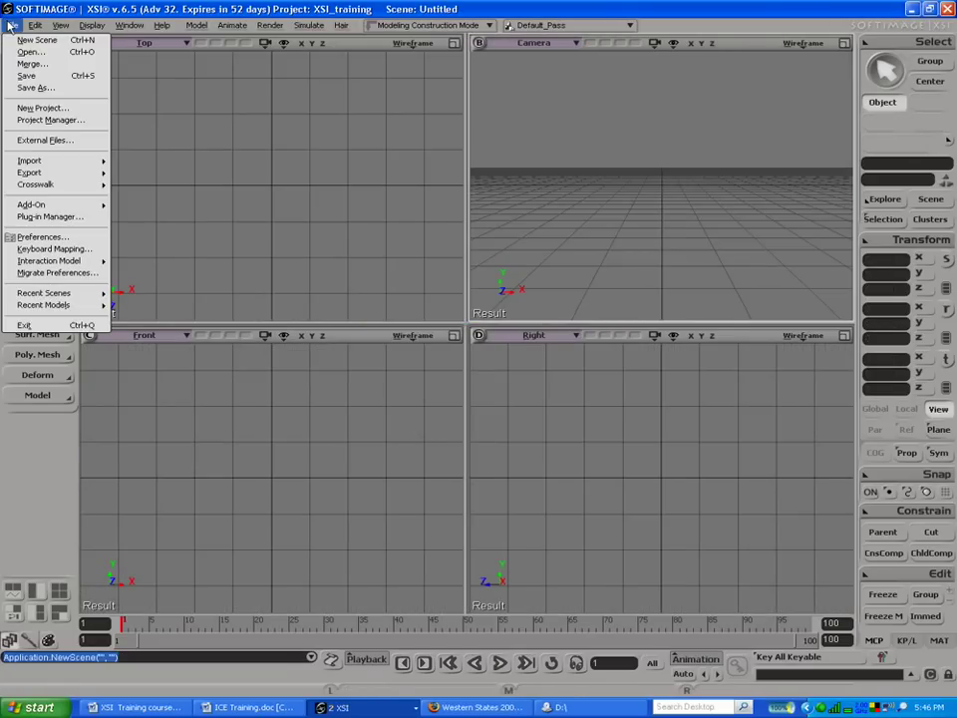
pyautogui.moveTo(42, 174)
pyautogui.moveTo(75, 163)
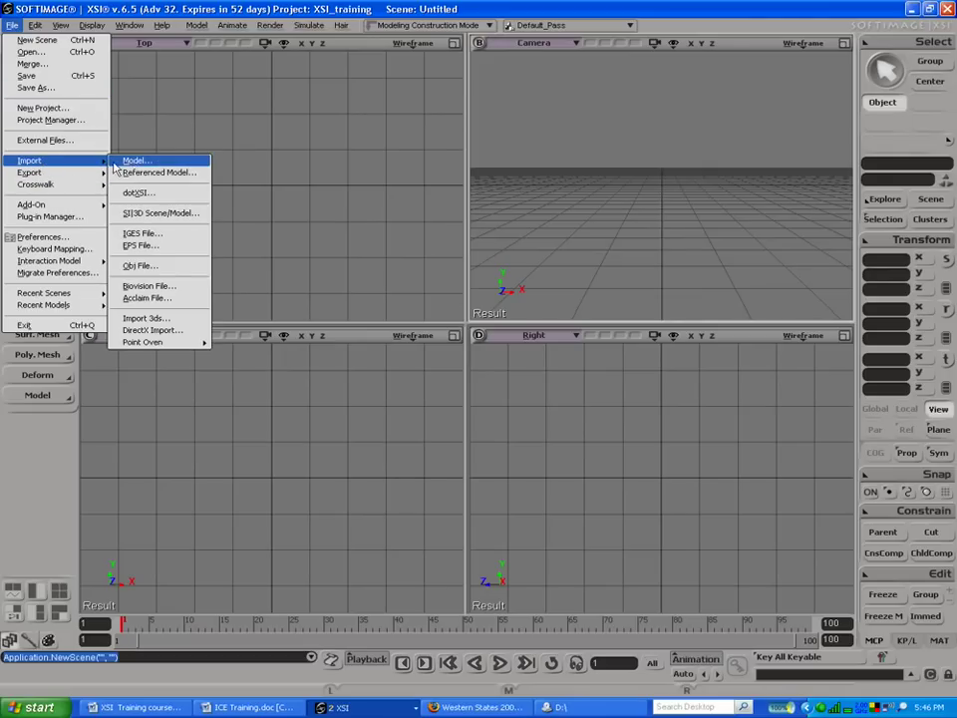
pyautogui.click(131, 160)
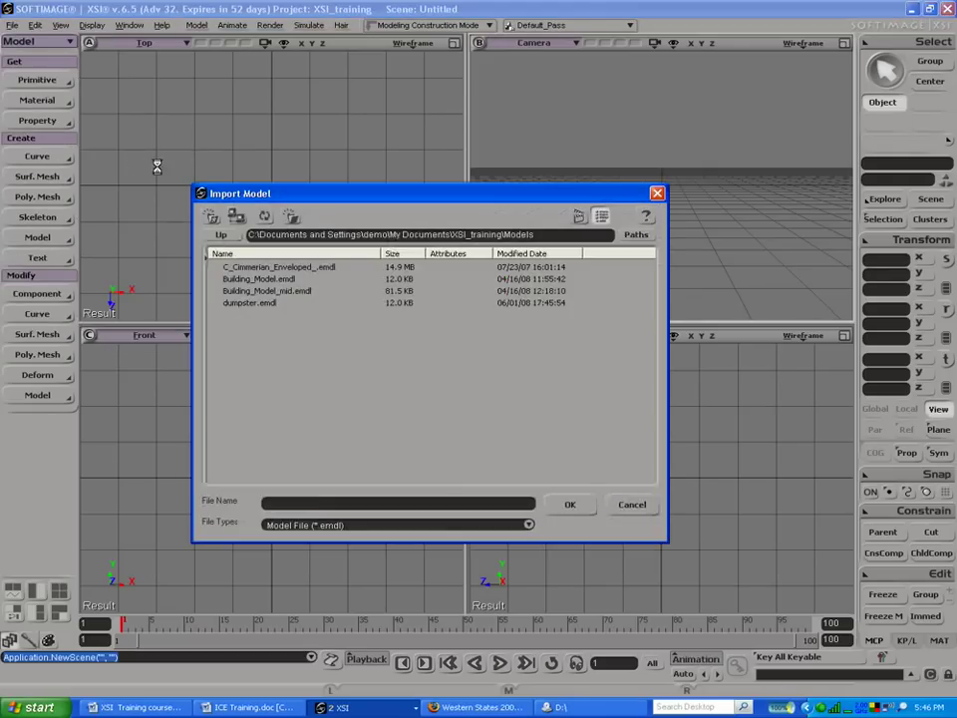
pyautogui.click(265, 303)
pyautogui.click(570, 504)
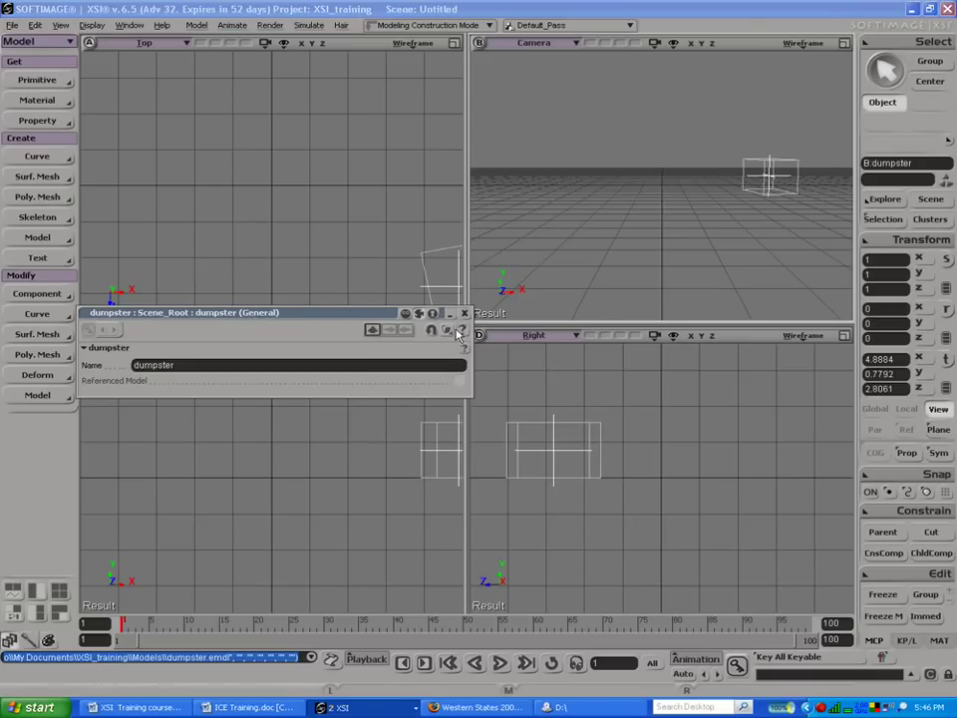
pyautogui.click(467, 314)
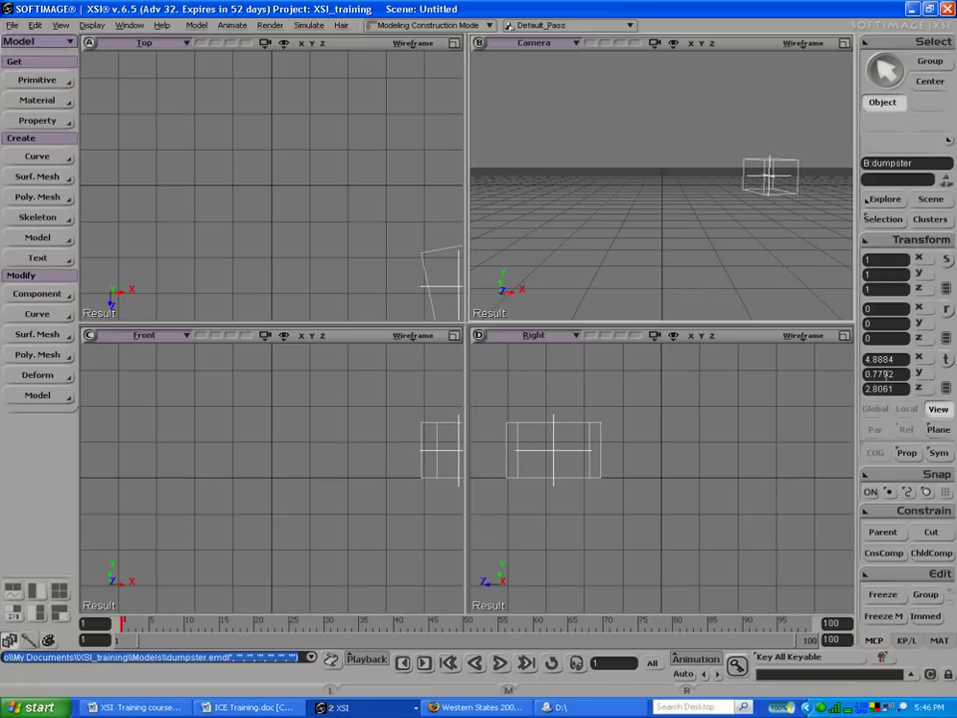
# Step: Select the dumpster mesh inside the imported model and review the available transform reset and freeze commands
pyautogui.click(429, 249)
pyautogui.click(422, 271)
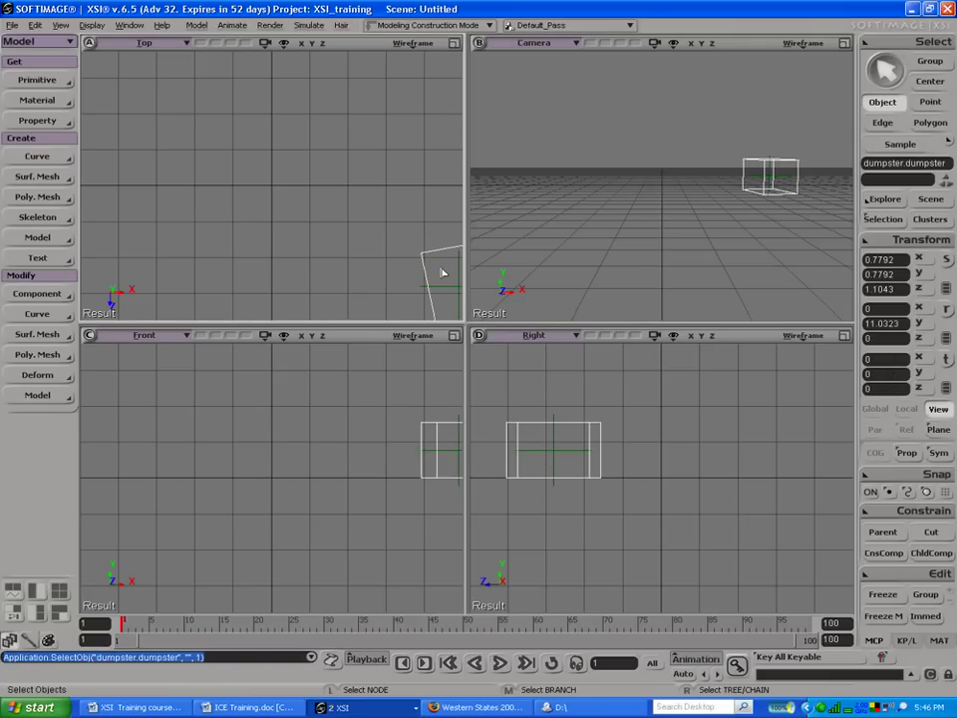
pyautogui.click(890, 245)
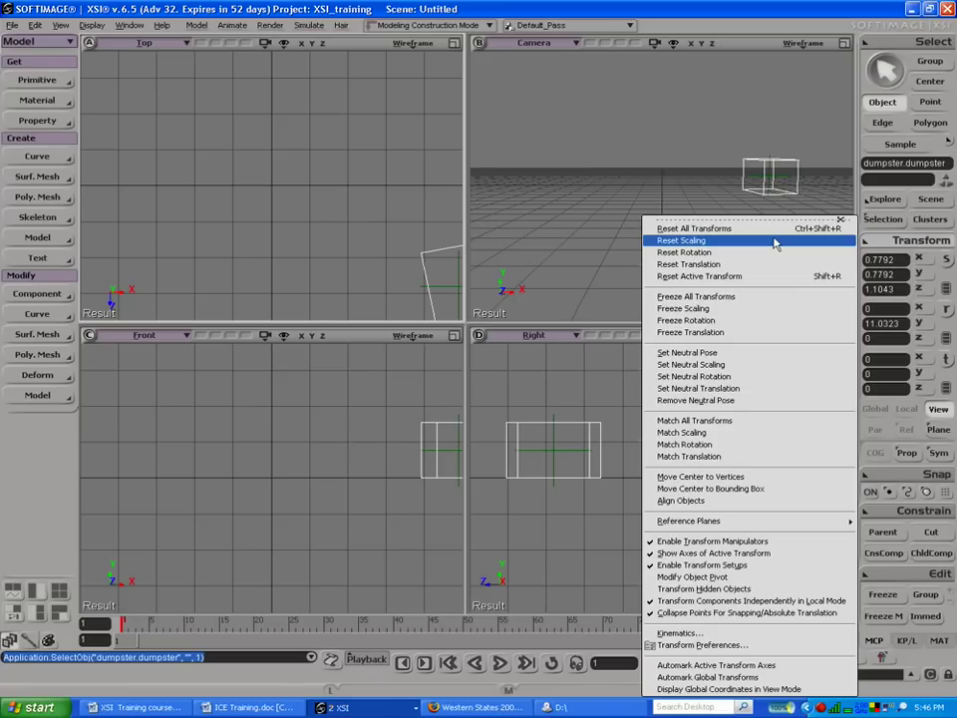
pyautogui.click(380, 214)
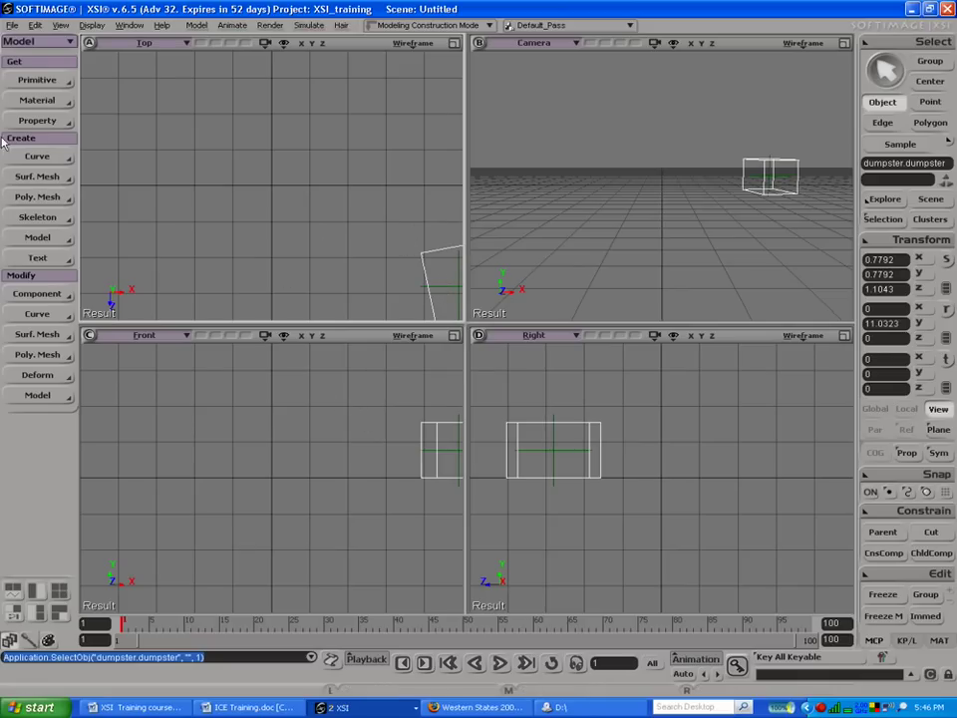
# Step: Create a polygon mesh cube with a length of 1.607 and close its property page
pyautogui.click(40, 80)
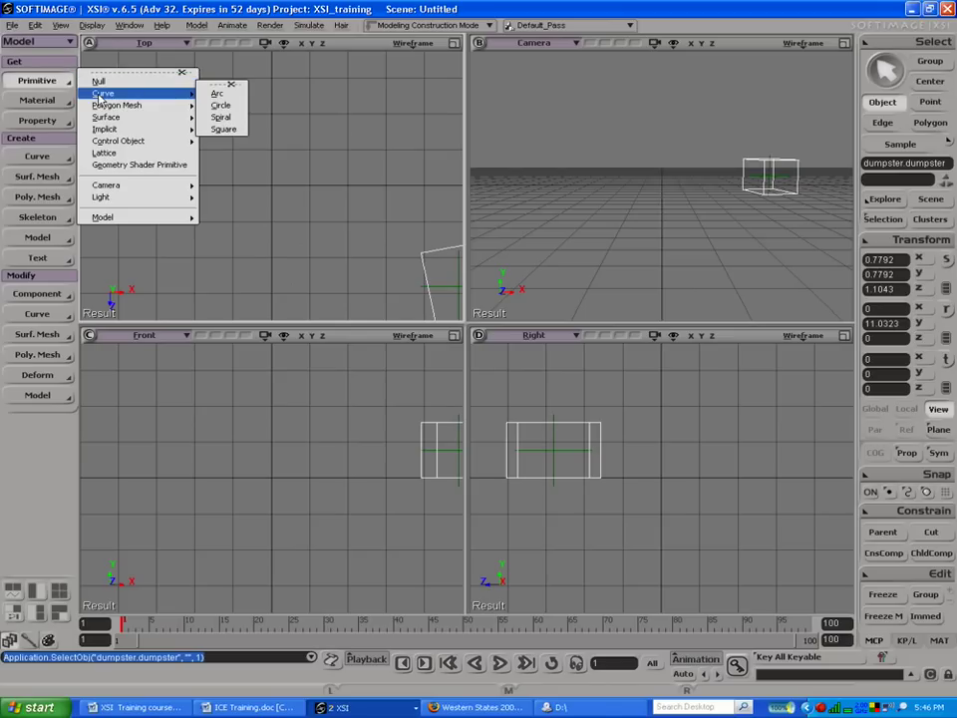
pyautogui.moveTo(174, 105)
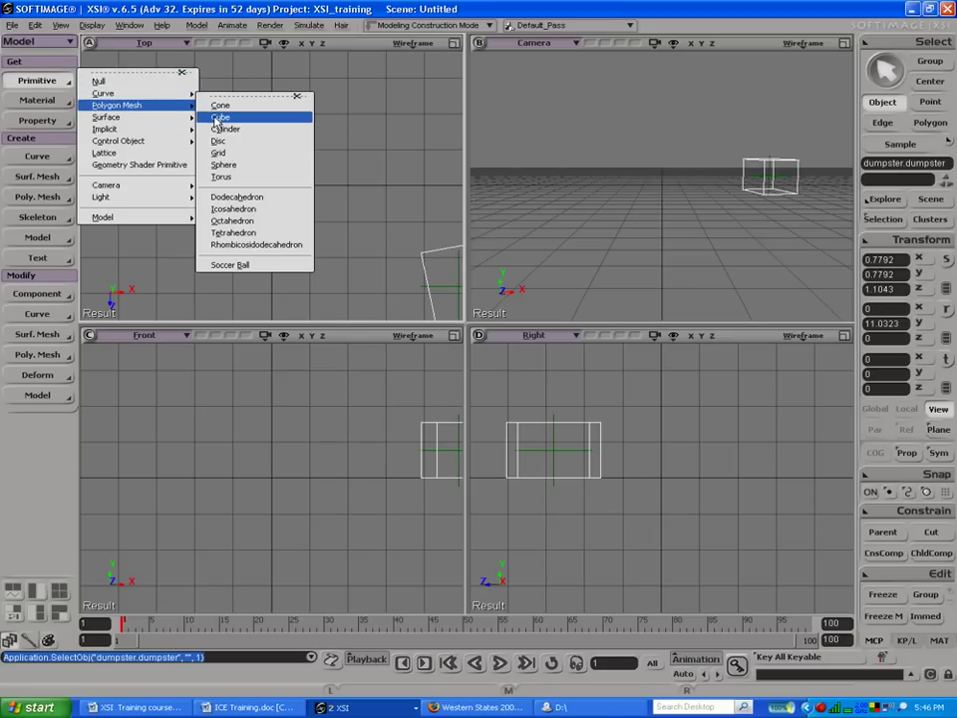
pyautogui.click(221, 117)
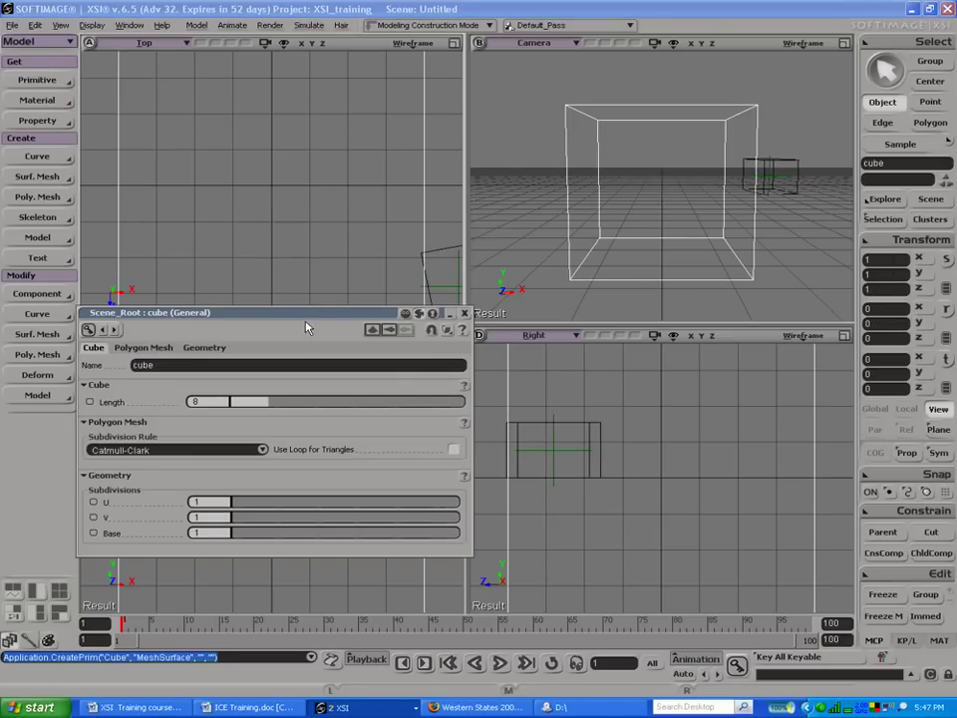
pyautogui.moveTo(309, 313); pyautogui.dragTo(729, 314)
pyautogui.moveTo(679, 402); pyautogui.dragTo(660, 402)
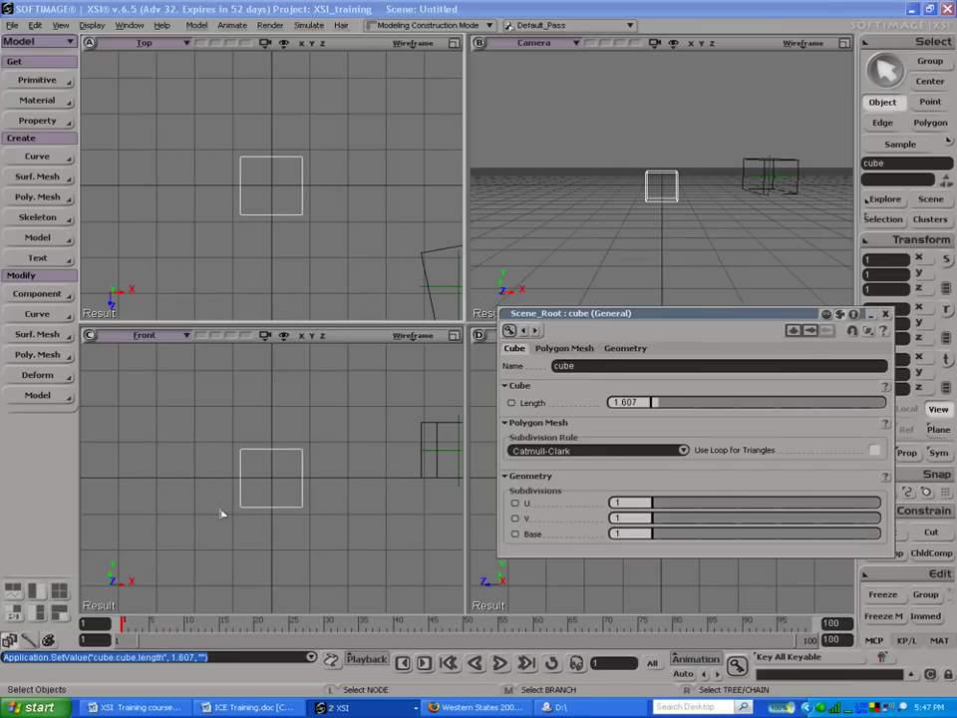
pyautogui.click(887, 315)
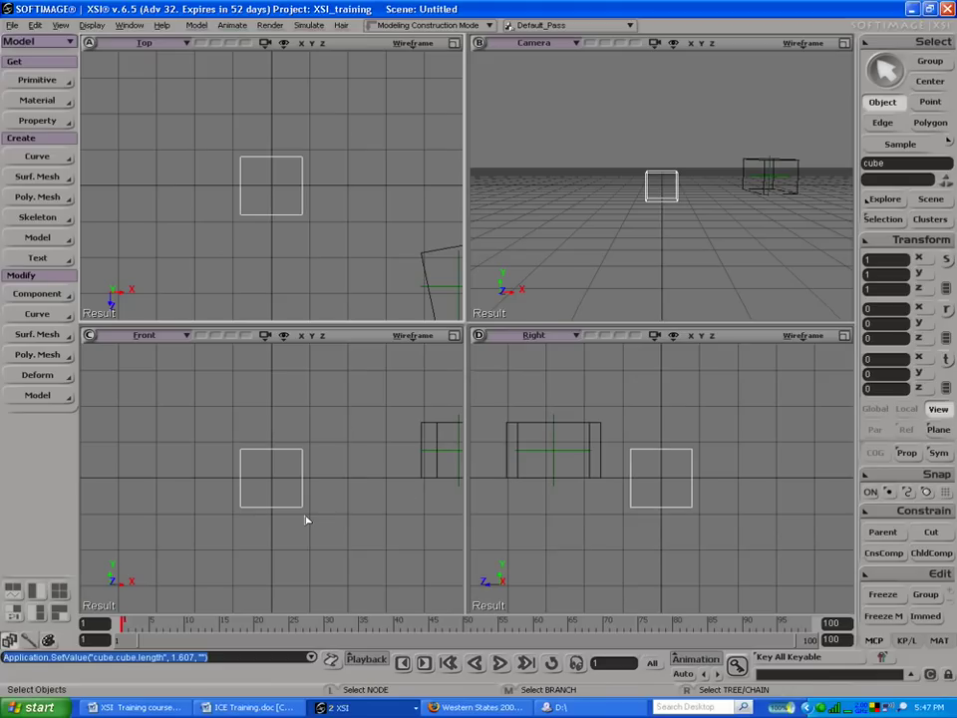
# Step: Snap the cube's lower front corner to the grid origin in the Front view and stretch the cube along X to a scale of 1.4336
pyautogui.press('v')
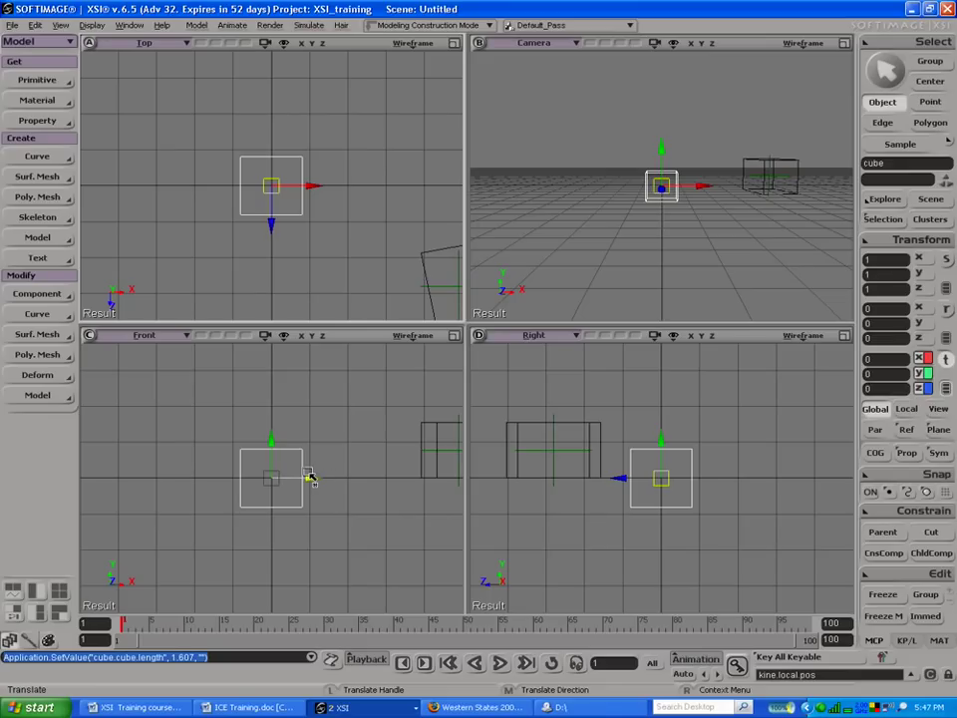
pyautogui.keyDown('alt'); pyautogui.click(302, 507); pyautogui.keyUp('alt')
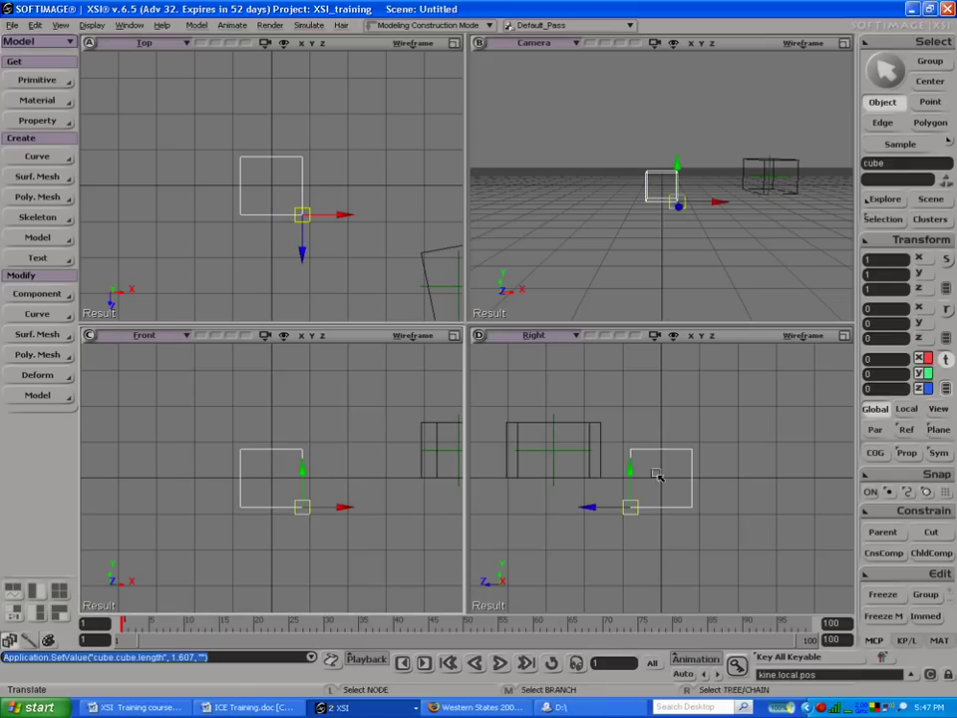
pyautogui.click(944, 493)
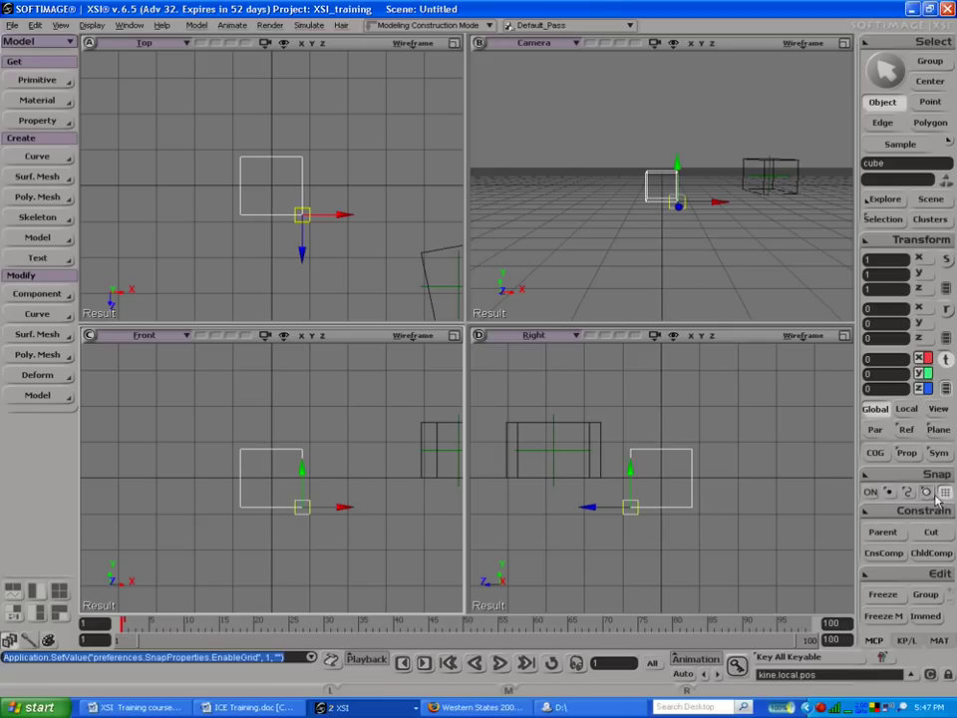
pyautogui.moveTo(304, 510); pyautogui.dragTo(270, 480)
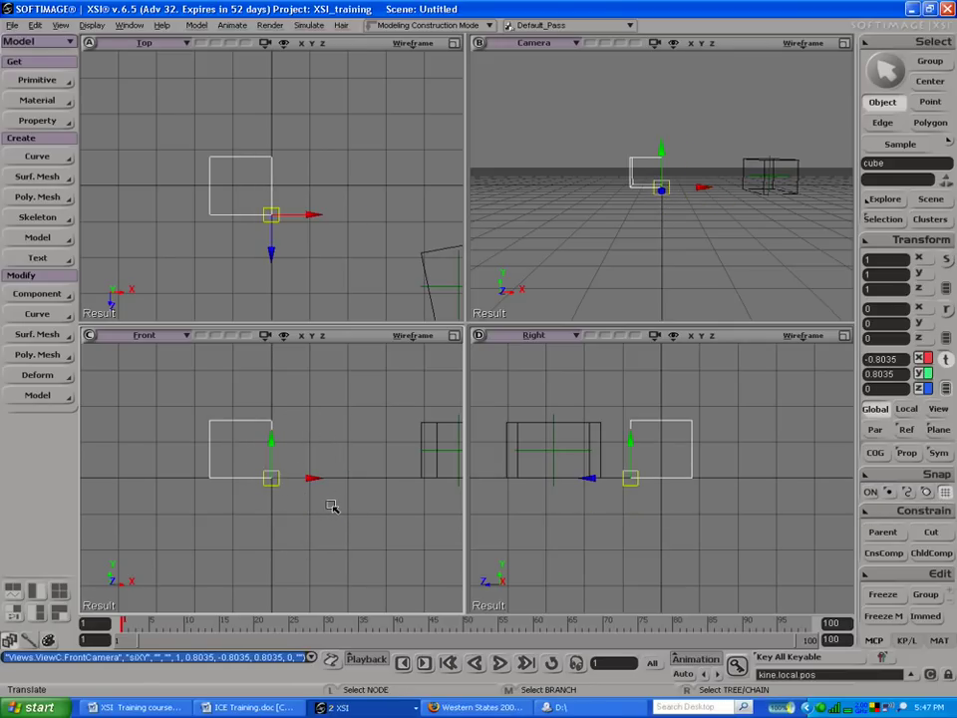
pyautogui.press('x')
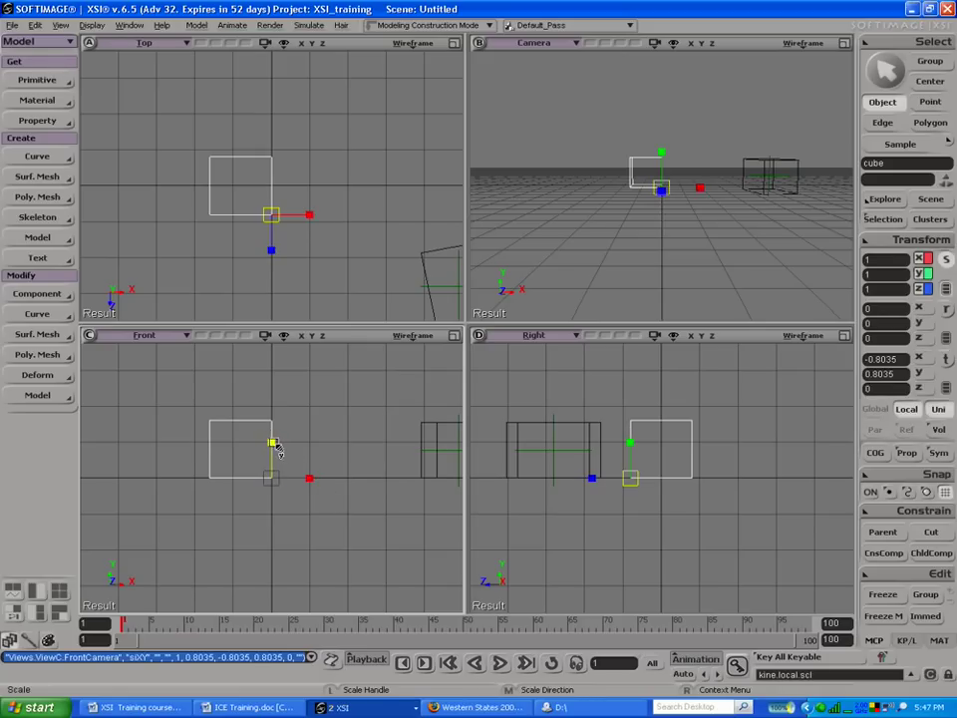
pyautogui.moveTo(312, 479); pyautogui.dragTo(338, 483)
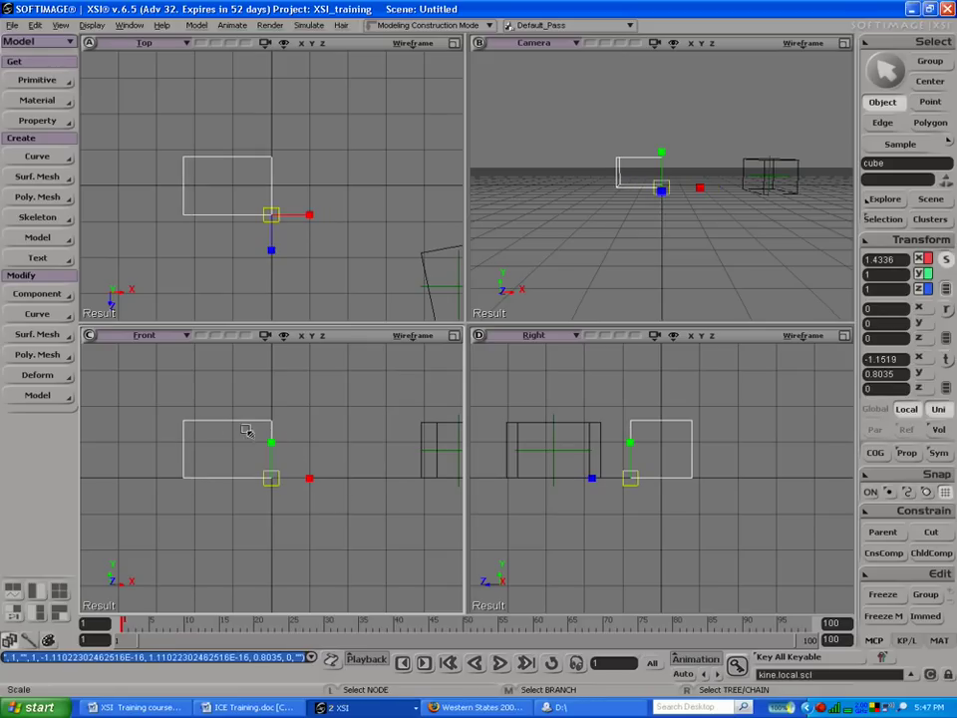
# Step: Enable Rotoscope display in the Front view and start creating a new image clip from file
pyautogui.click(424, 340)
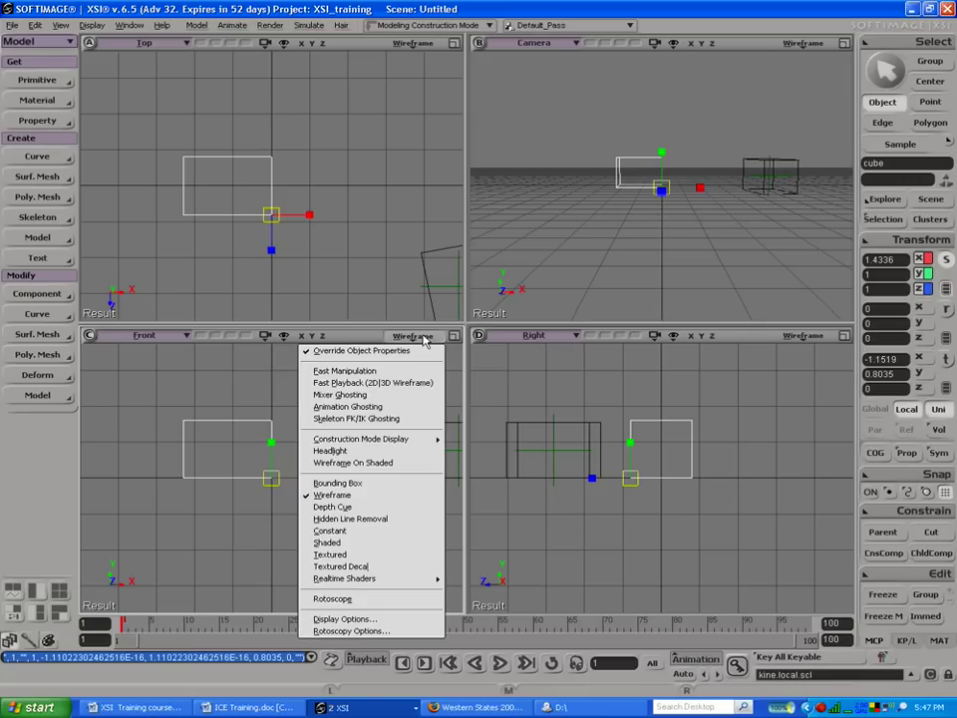
pyautogui.click(379, 600)
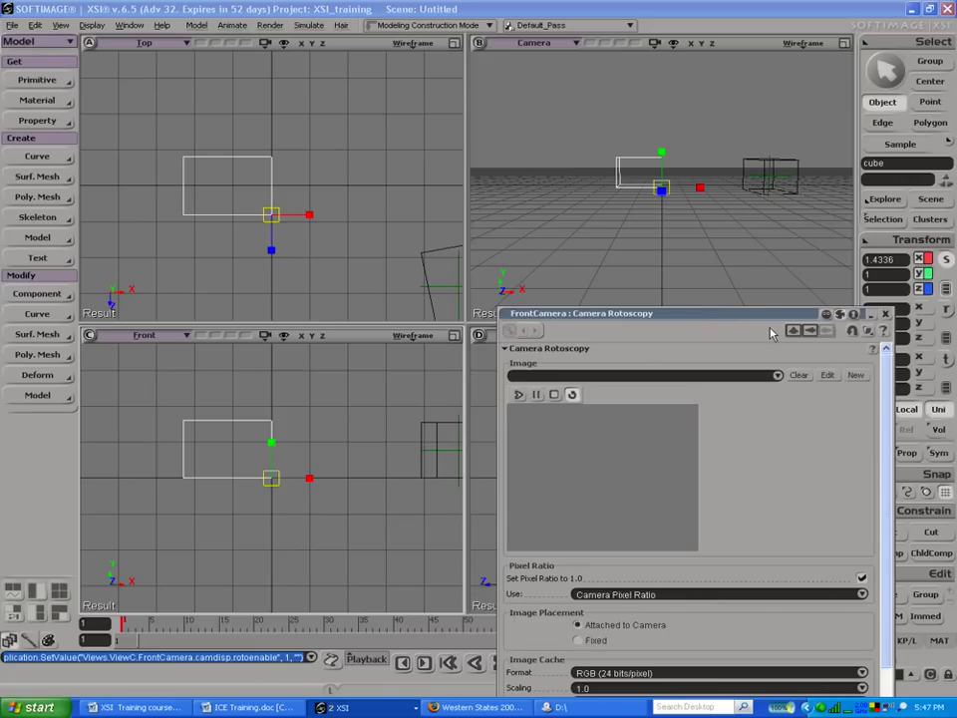
pyautogui.moveTo(755, 315); pyautogui.dragTo(602, 246)
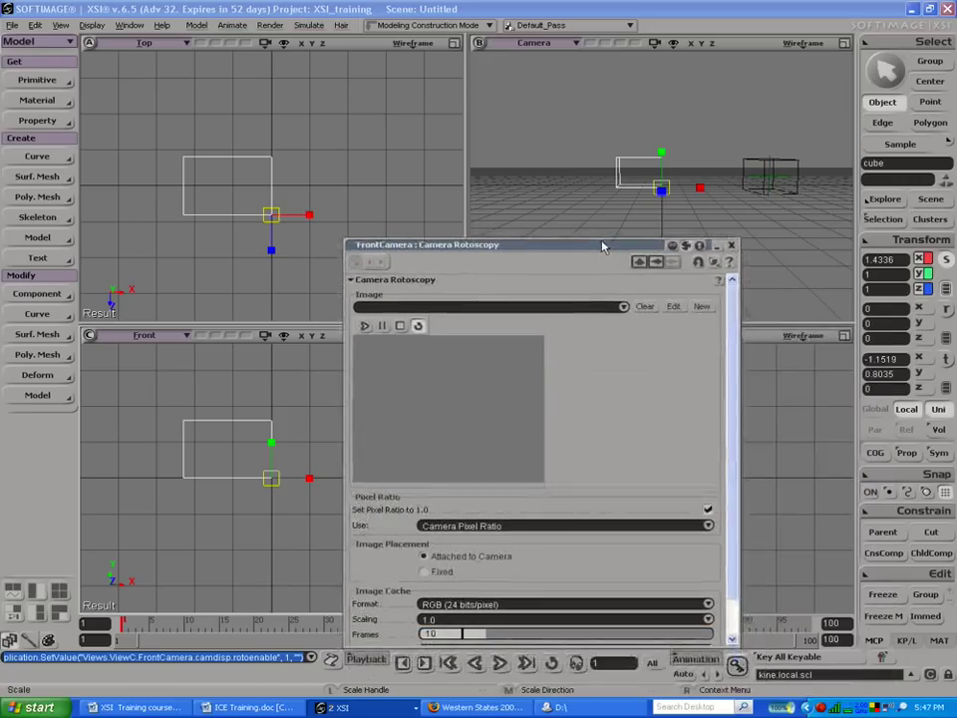
pyautogui.click(702, 306)
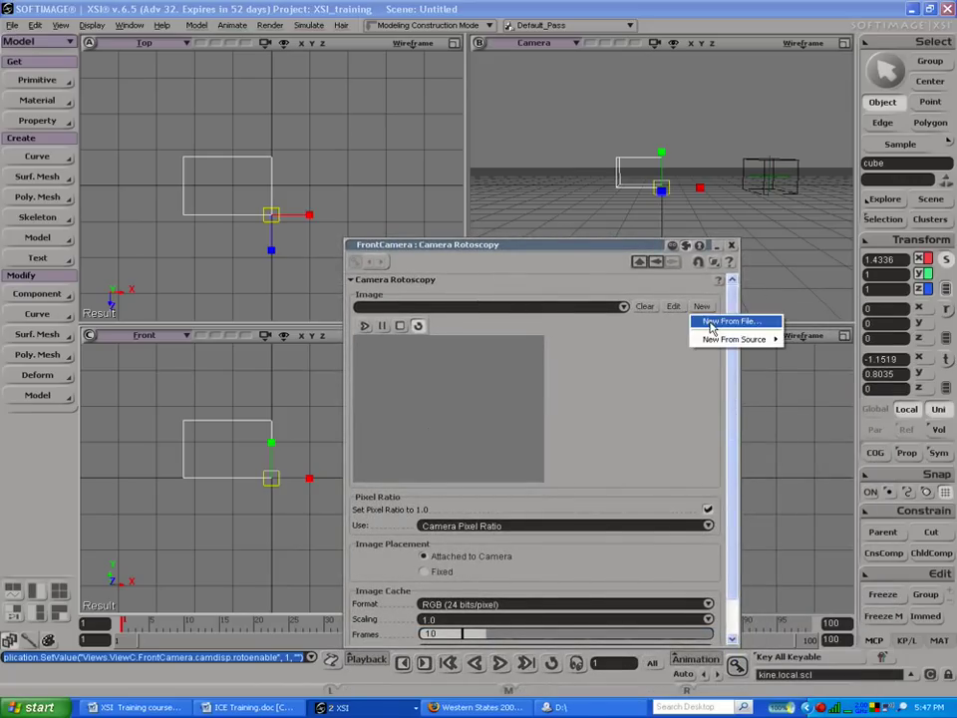
pyautogui.click(712, 321)
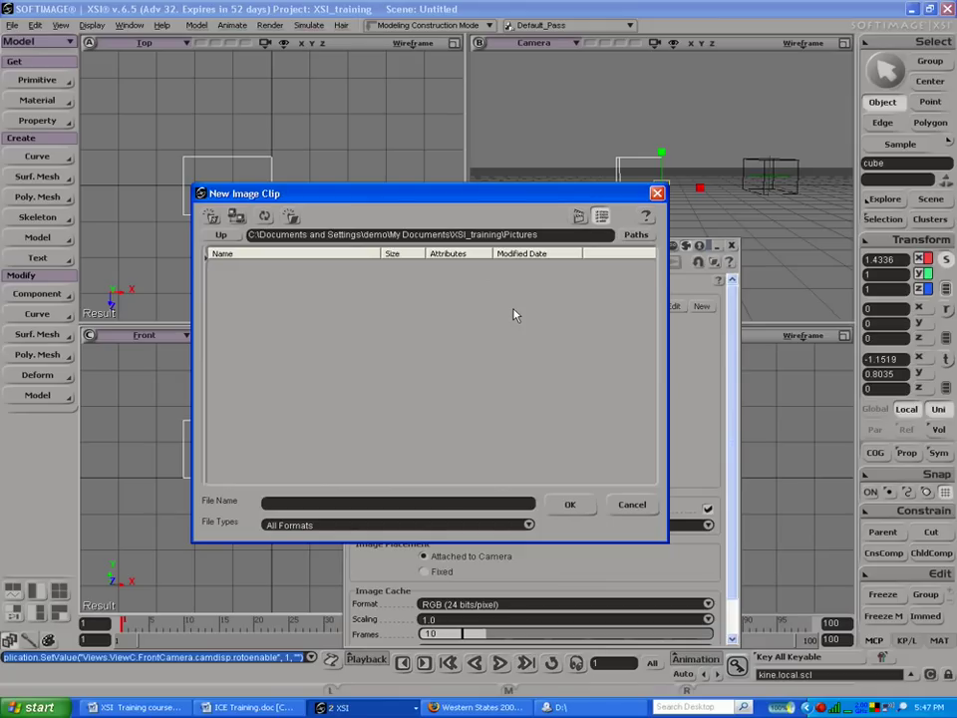
# Step: Browse the Pictures folders of the XSI_Course_Files and XSITraining projects for a reference image, checking thumbnails
pyautogui.click(636, 235)
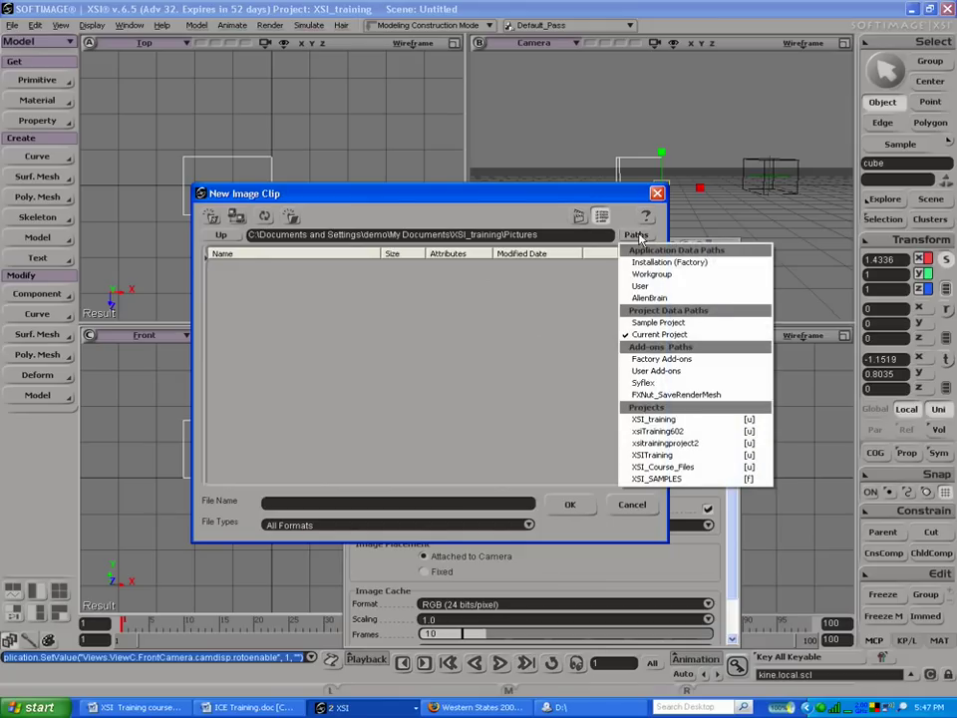
pyautogui.click(663, 467)
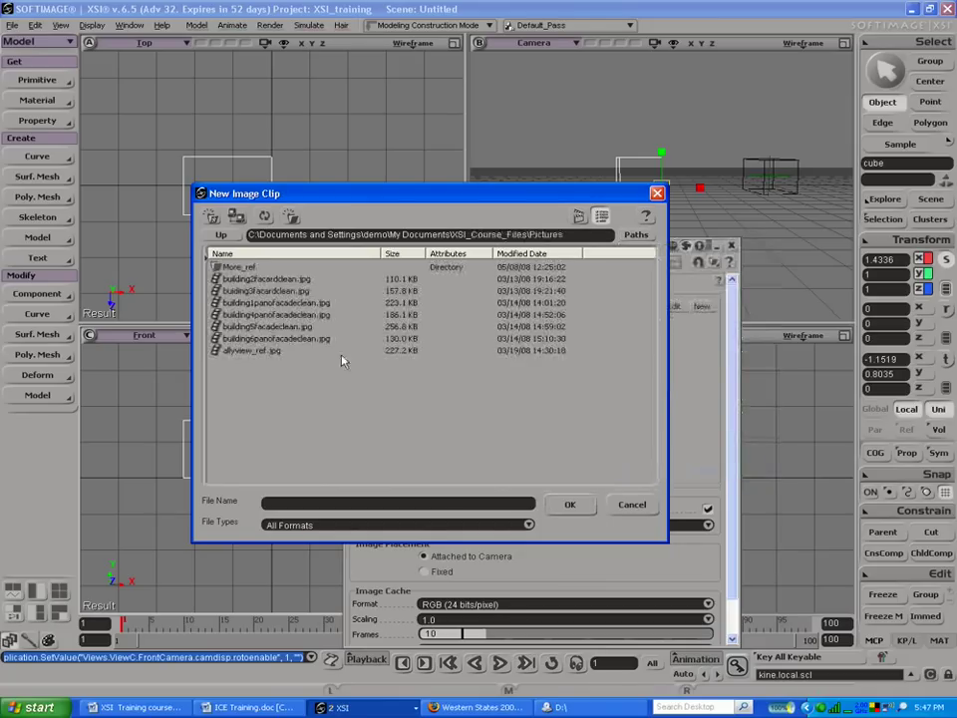
pyautogui.click(578, 217)
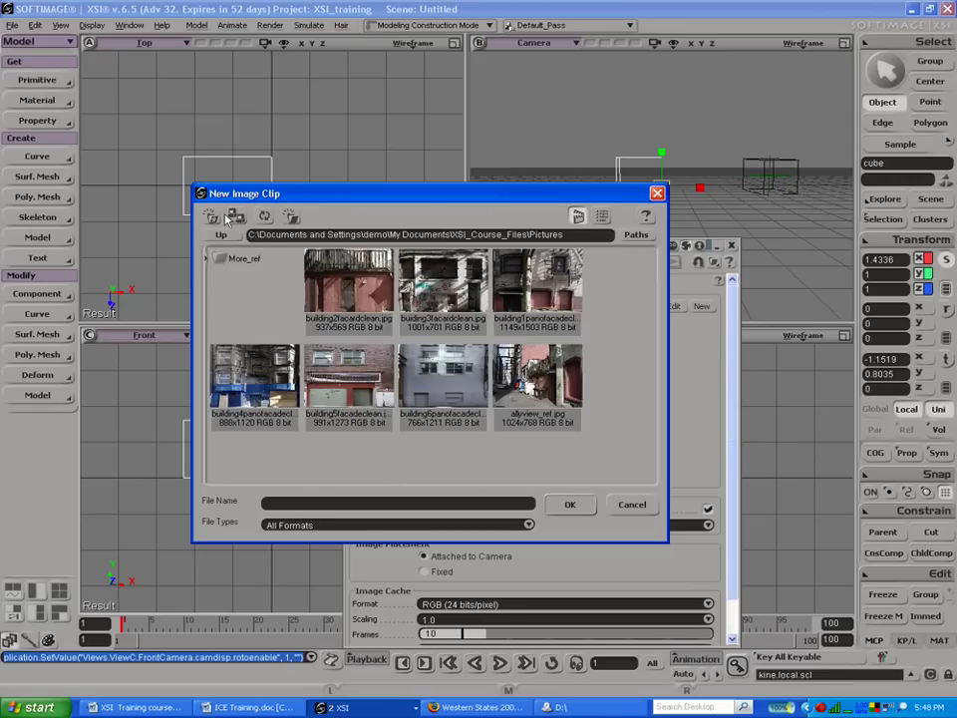
pyautogui.click(634, 237)
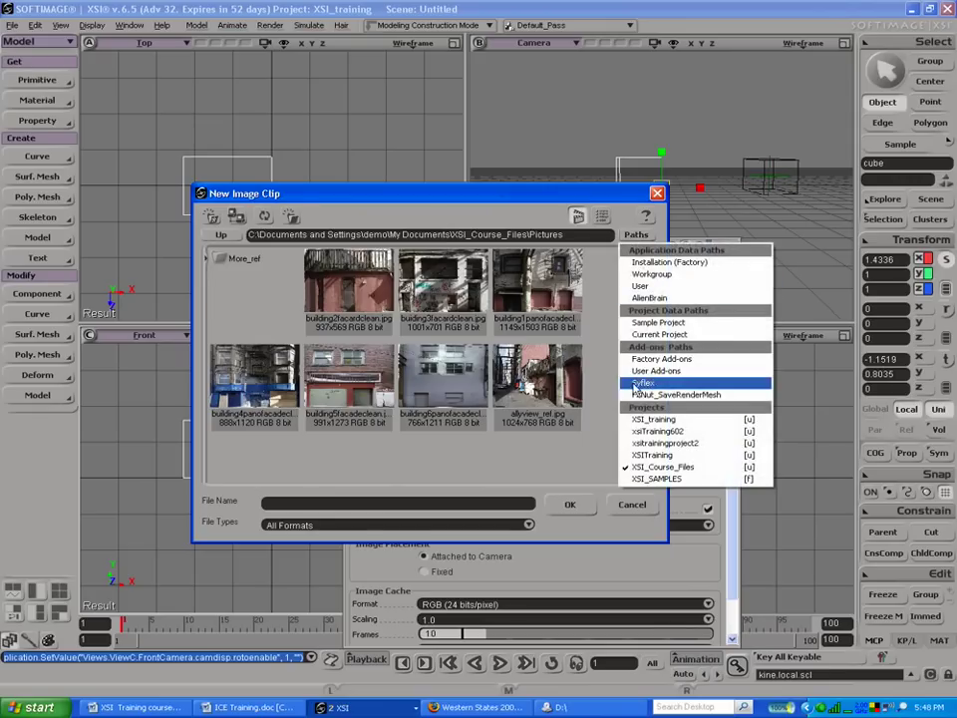
pyautogui.click(650, 456)
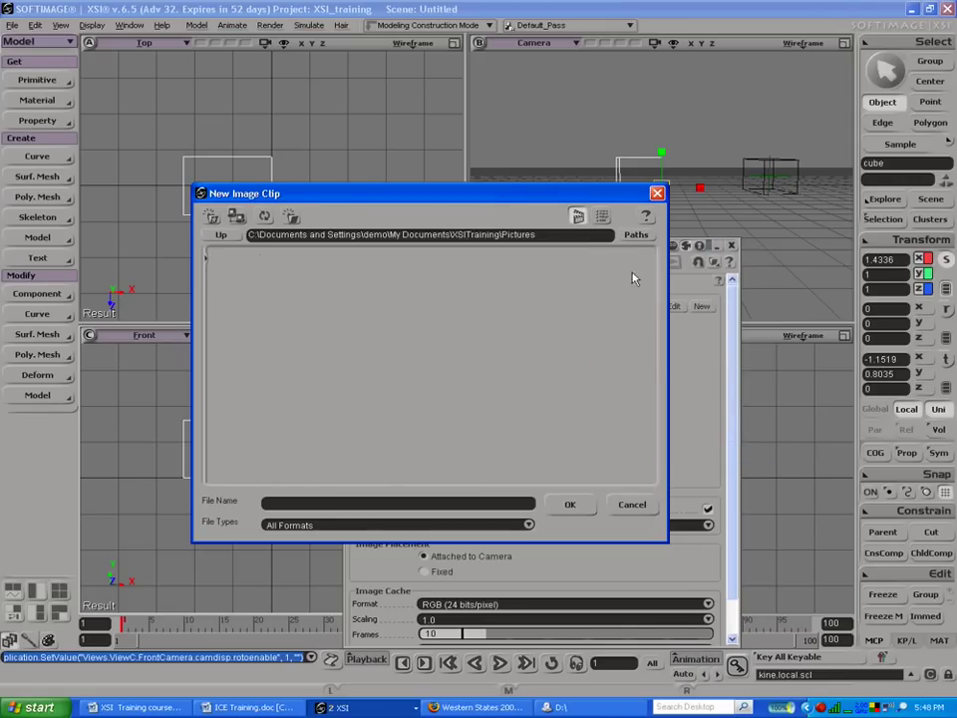
pyautogui.click(636, 236)
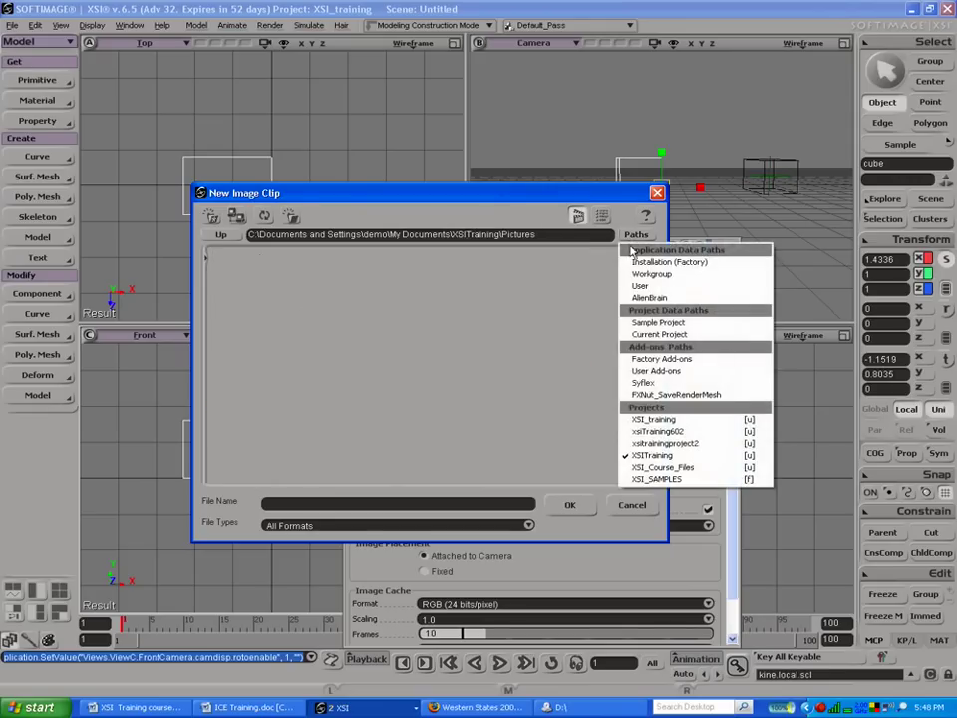
pyautogui.click(653, 467)
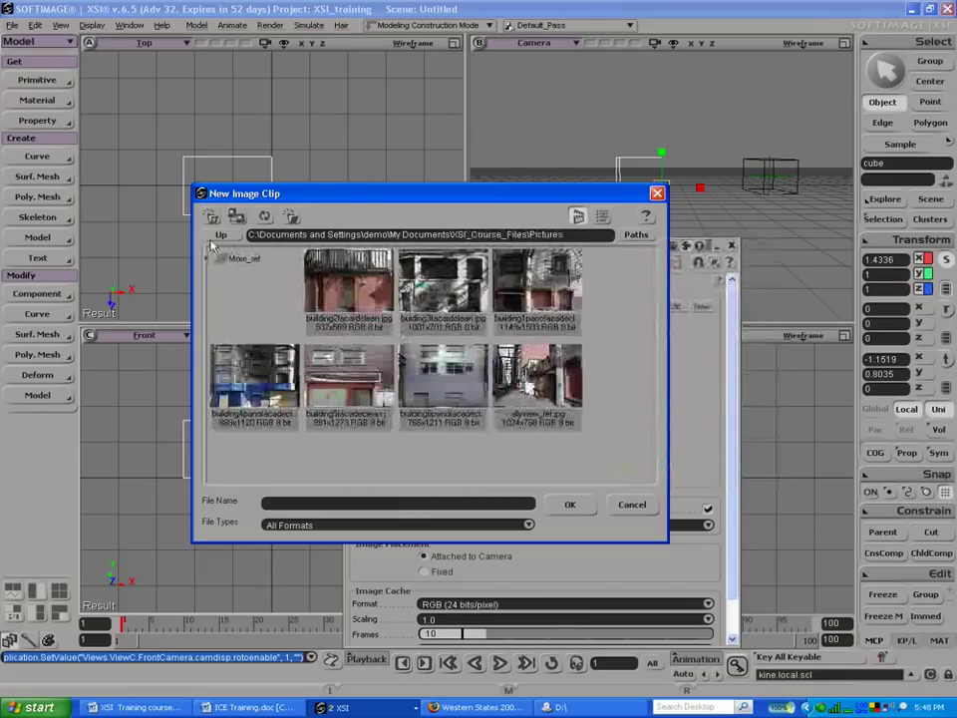
pyautogui.click(601, 216)
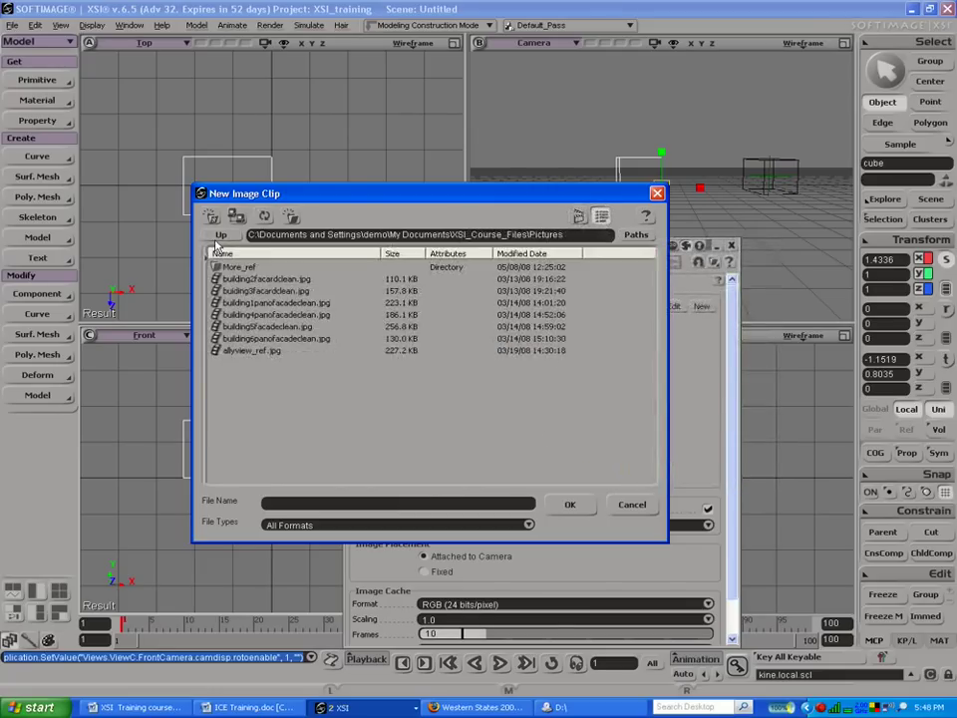
# Step: Browse to the vancouver_alley_ref folder on the Desktop and show its contents as thumbnails
pyautogui.click(221, 235)
pyautogui.click(220, 235)
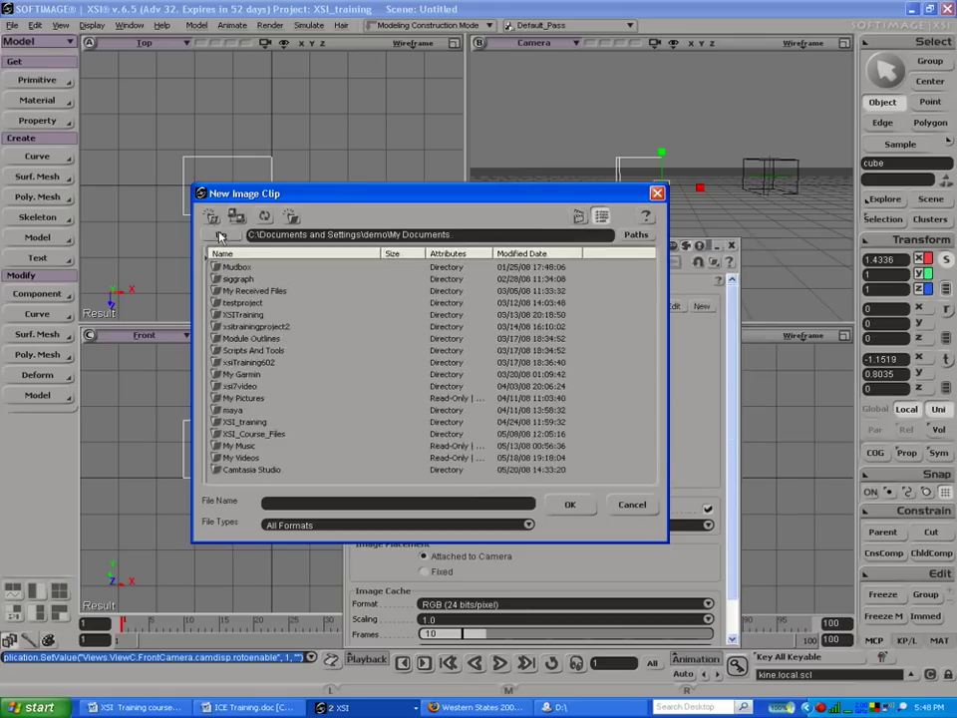
pyautogui.click(221, 236)
pyautogui.click(212, 219)
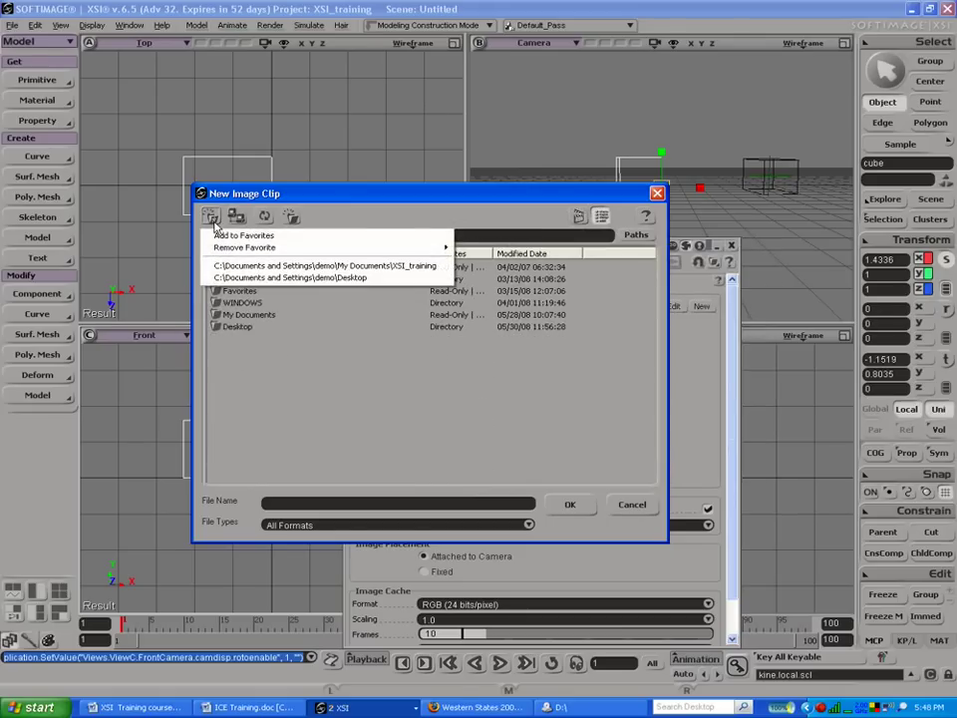
pyautogui.click(217, 277)
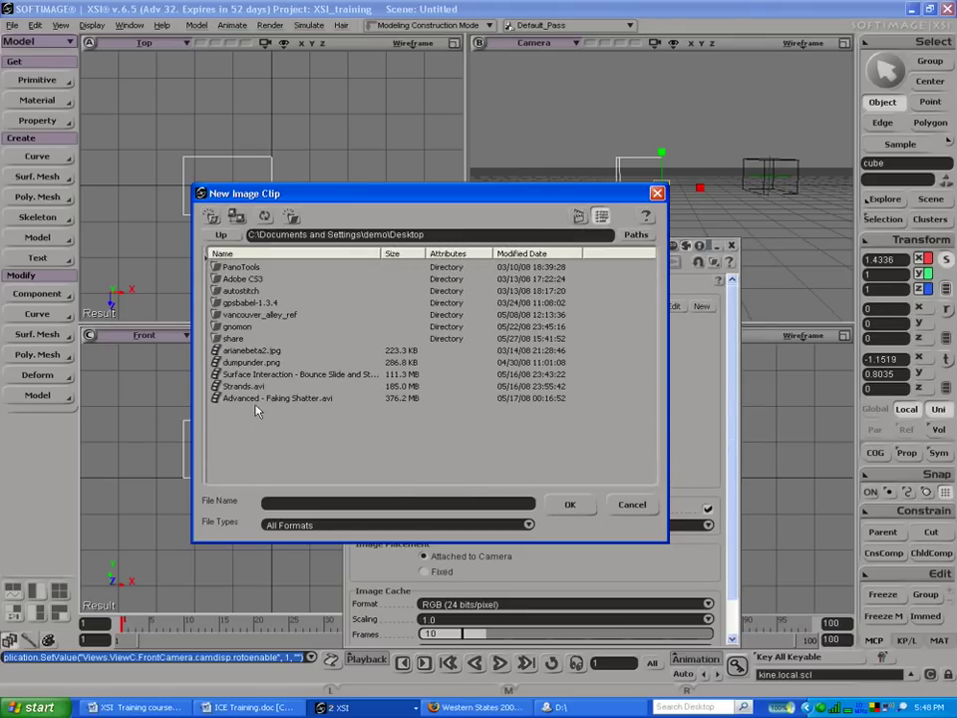
pyautogui.doubleClick(231, 315)
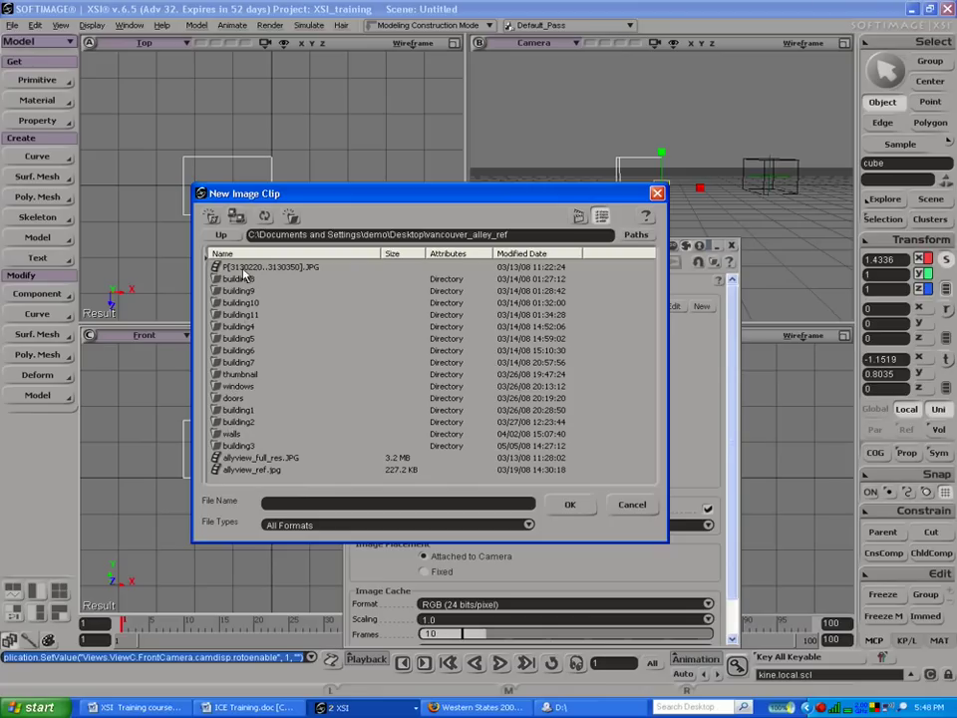
pyautogui.click(577, 216)
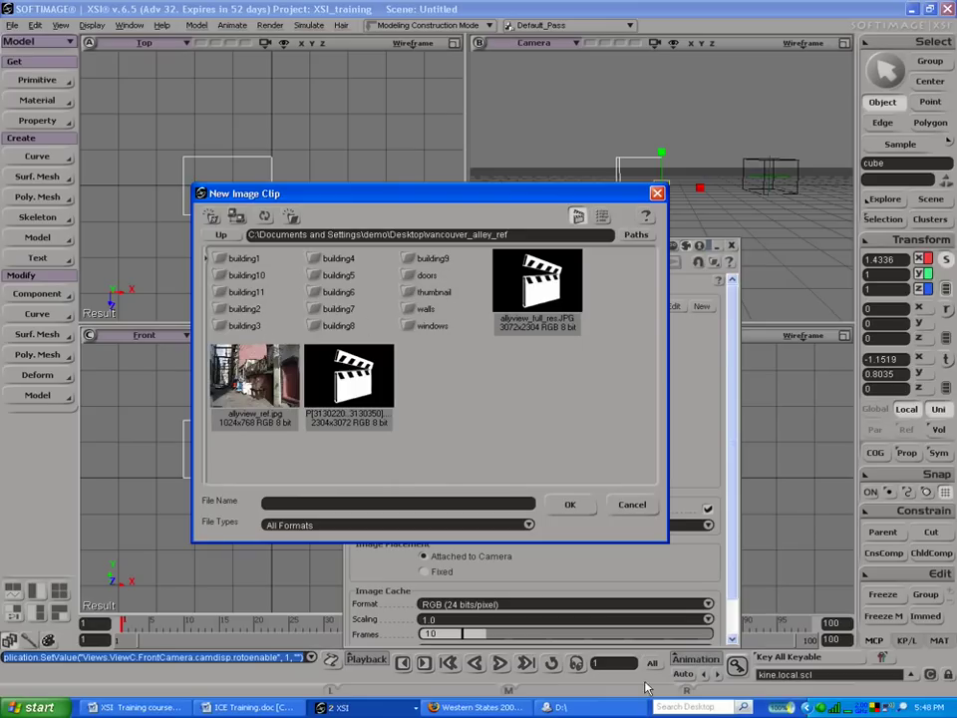
pyautogui.rightClick(819, 710)
pyautogui.click(804, 636)
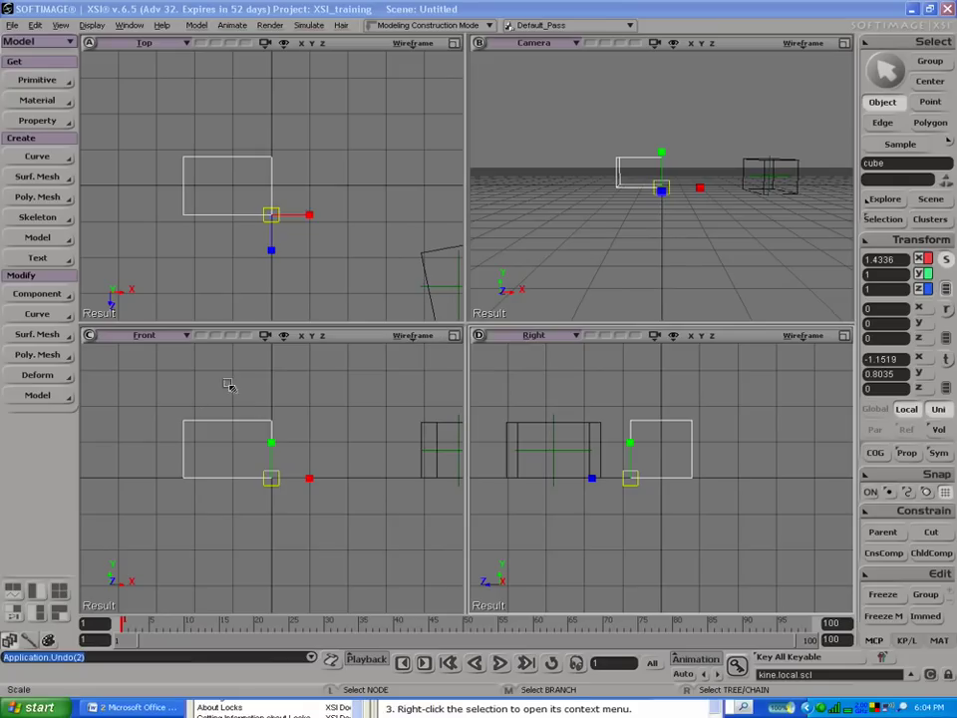
pyautogui.click(454, 336)
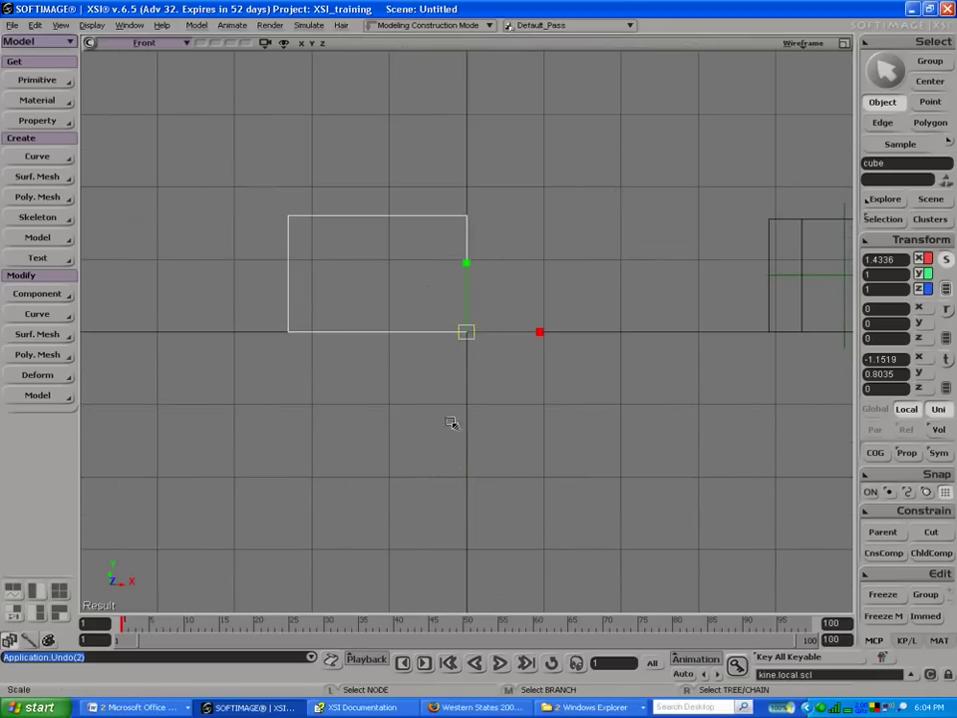
pyautogui.click(844, 43)
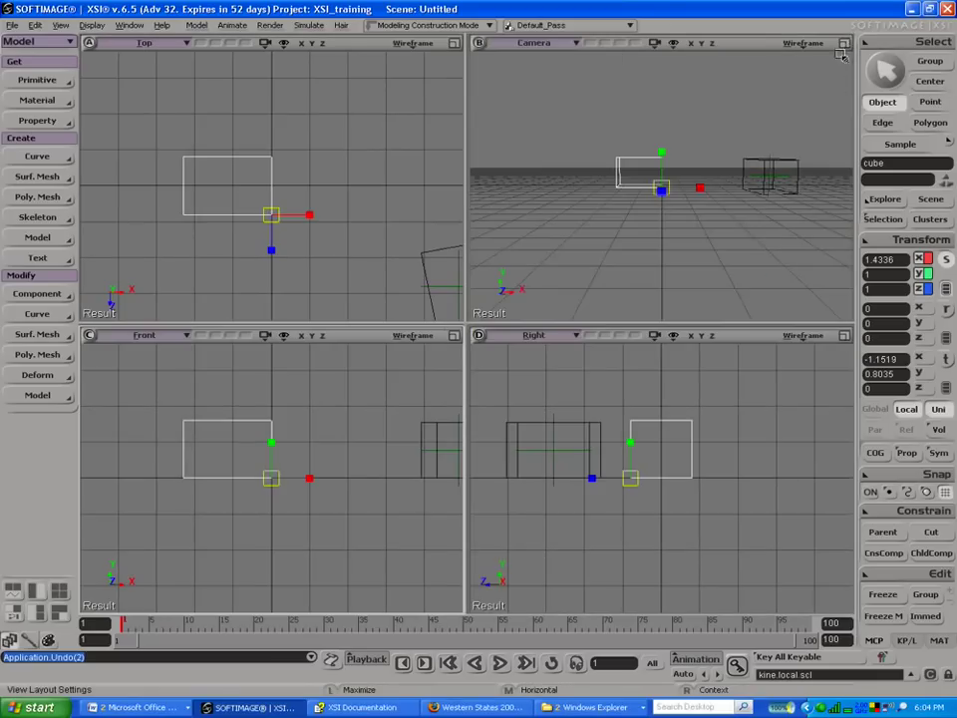
# Step: Load dumpster_front.JPG from the course Pictures\More_ref folder as the Front view's rotoscope image
pyautogui.click(411, 336)
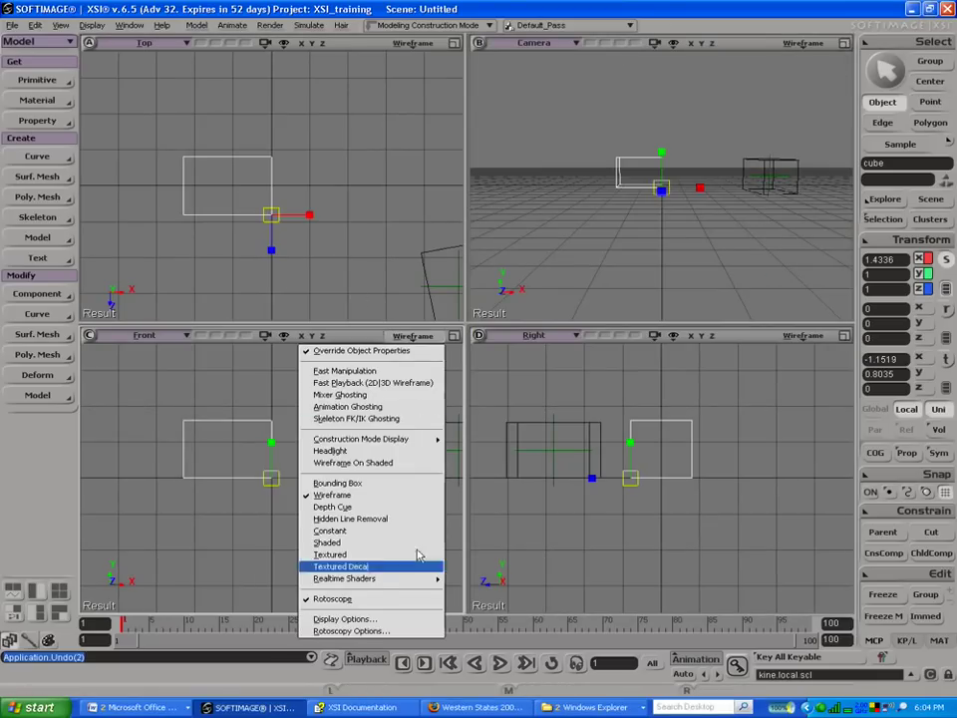
pyautogui.click(372, 632)
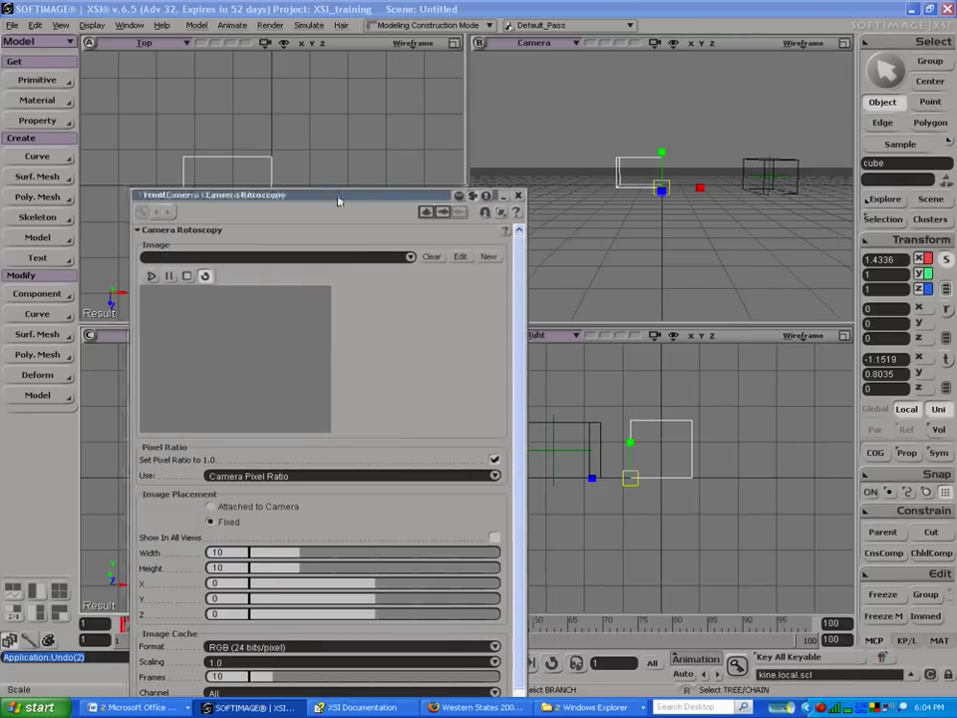
pyautogui.moveTo(327, 202); pyautogui.dragTo(588, 163)
pyautogui.click(746, 219)
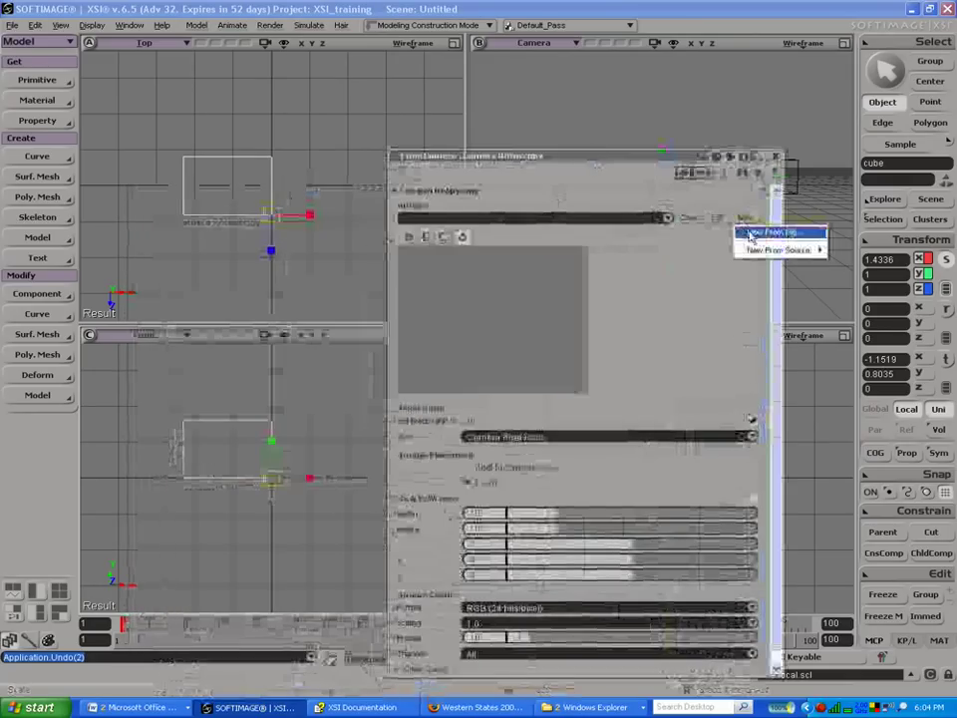
pyautogui.click(767, 232)
pyautogui.click(444, 284)
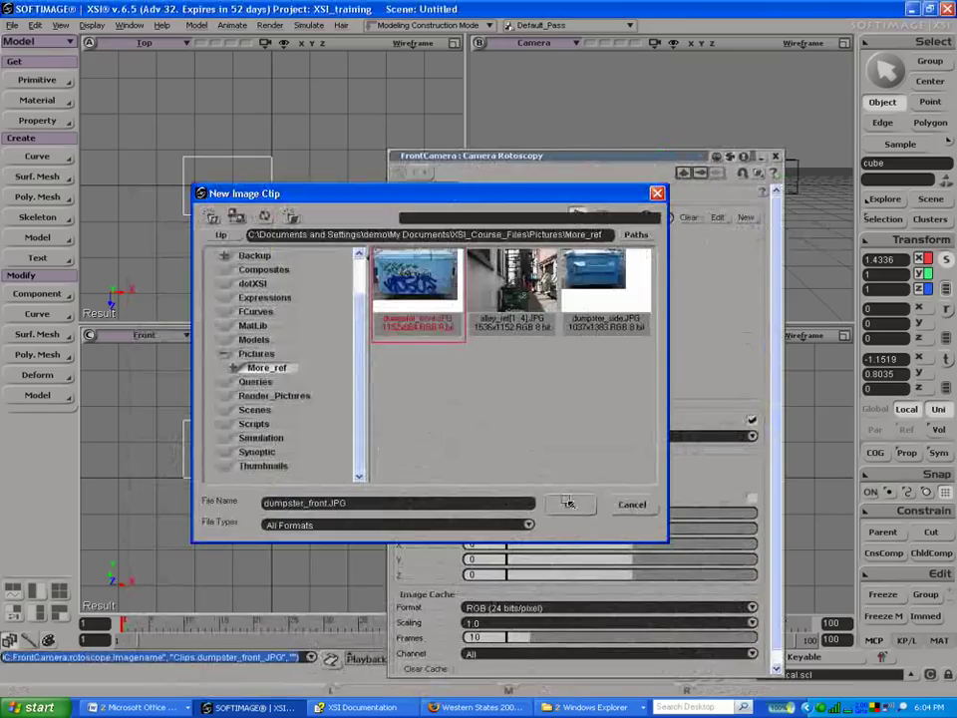
pyautogui.click(568, 505)
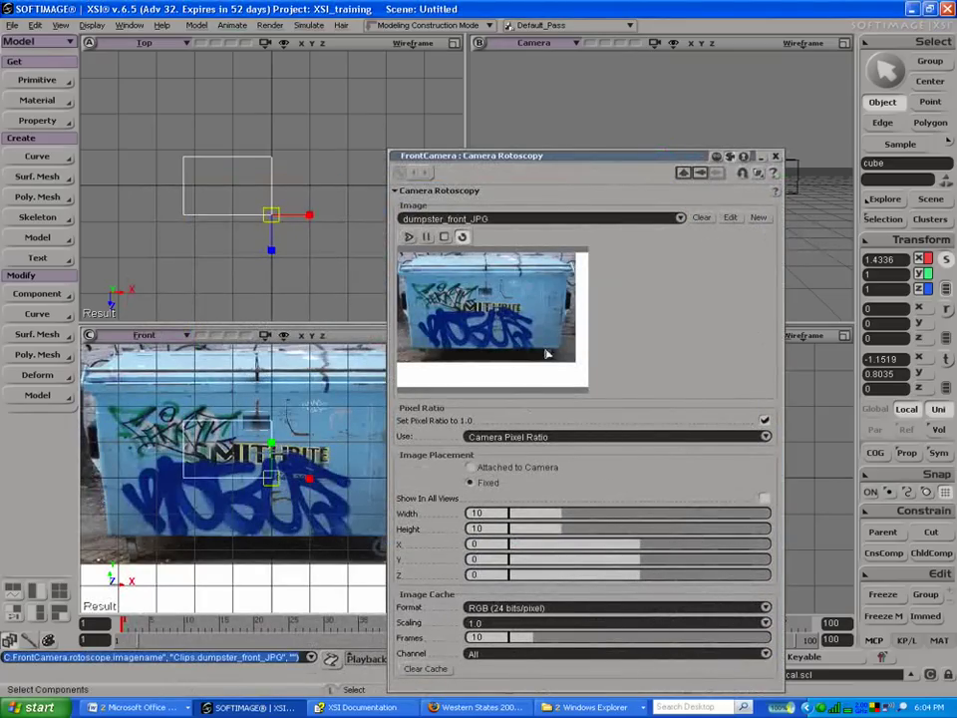
pyautogui.moveTo(629, 165); pyautogui.dragTo(563, 92)
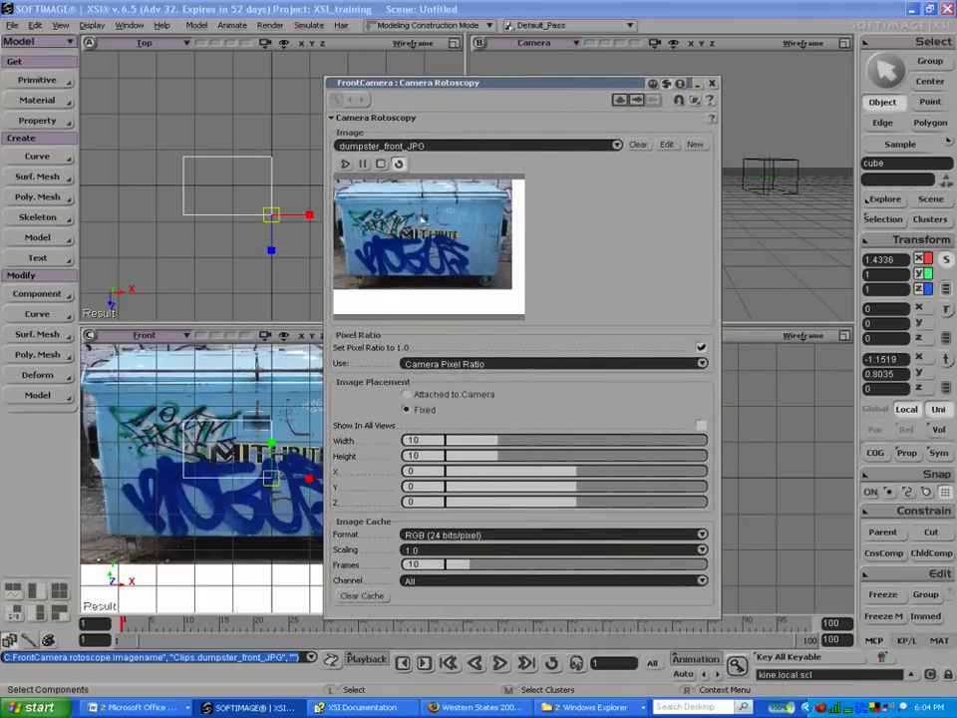
pyautogui.rightClick(422, 218)
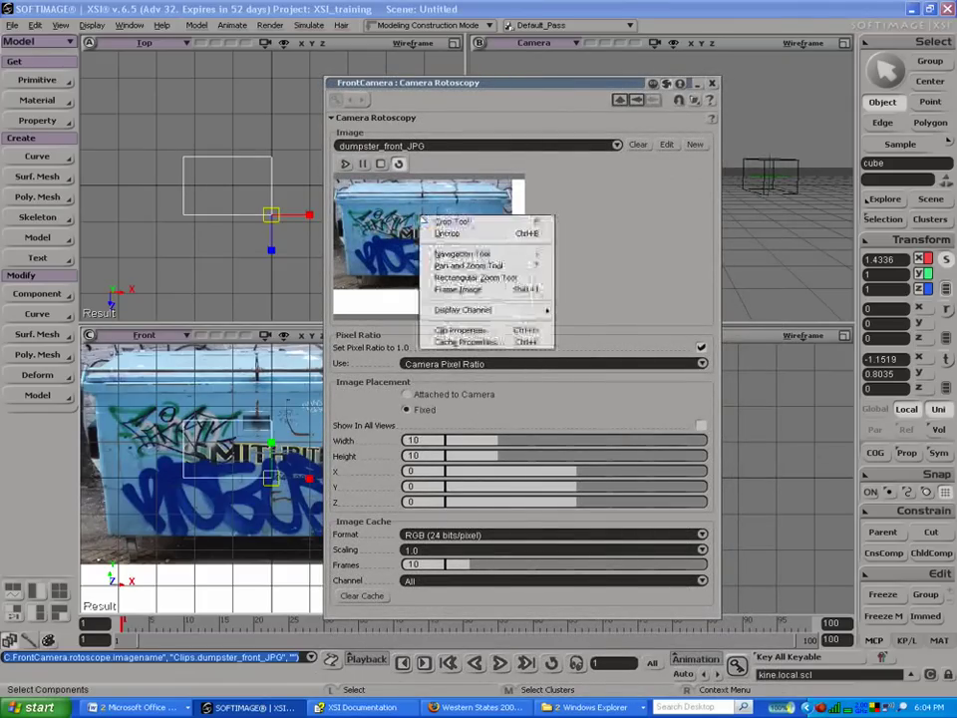
pyautogui.click(392, 269)
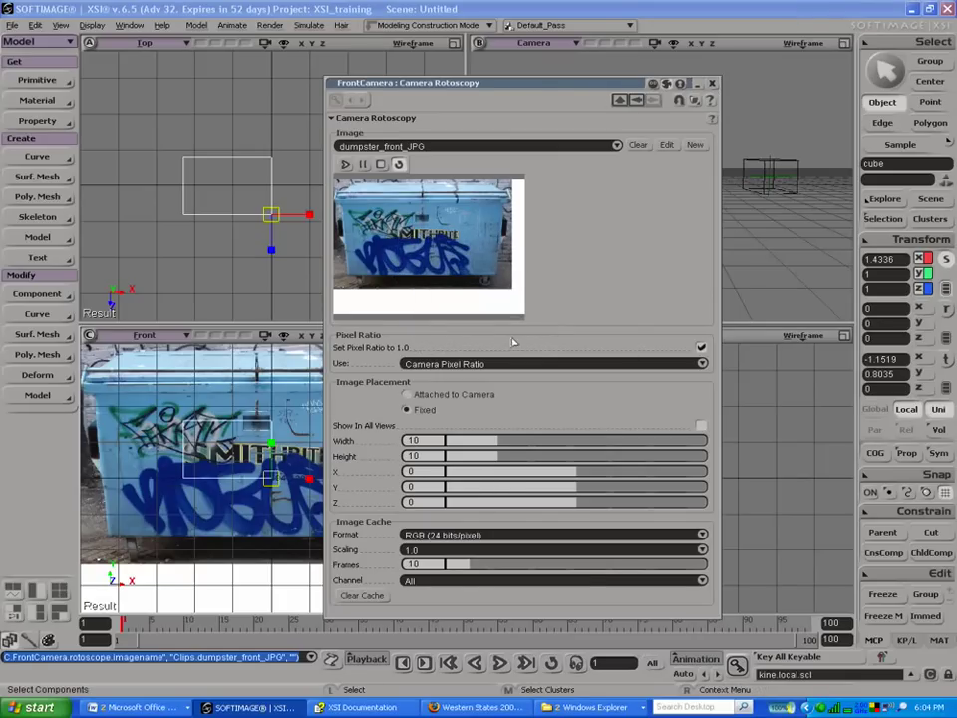
# Step: Fit the front image roughly over the cube with width 6.7422, height 2.445, X -1.0315 and Y 0.6304
pyautogui.moveTo(489, 461); pyautogui.dragTo(455, 456)
pyautogui.moveTo(531, 477); pyautogui.dragTo(653, 475)
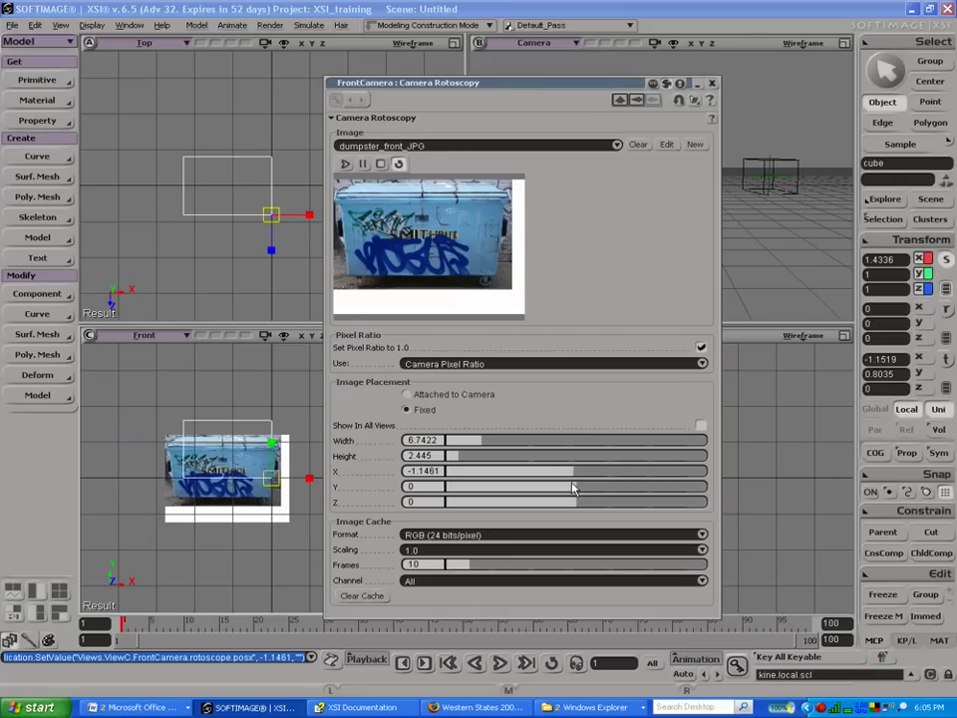
pyautogui.moveTo(573, 487); pyautogui.dragTo(605, 484)
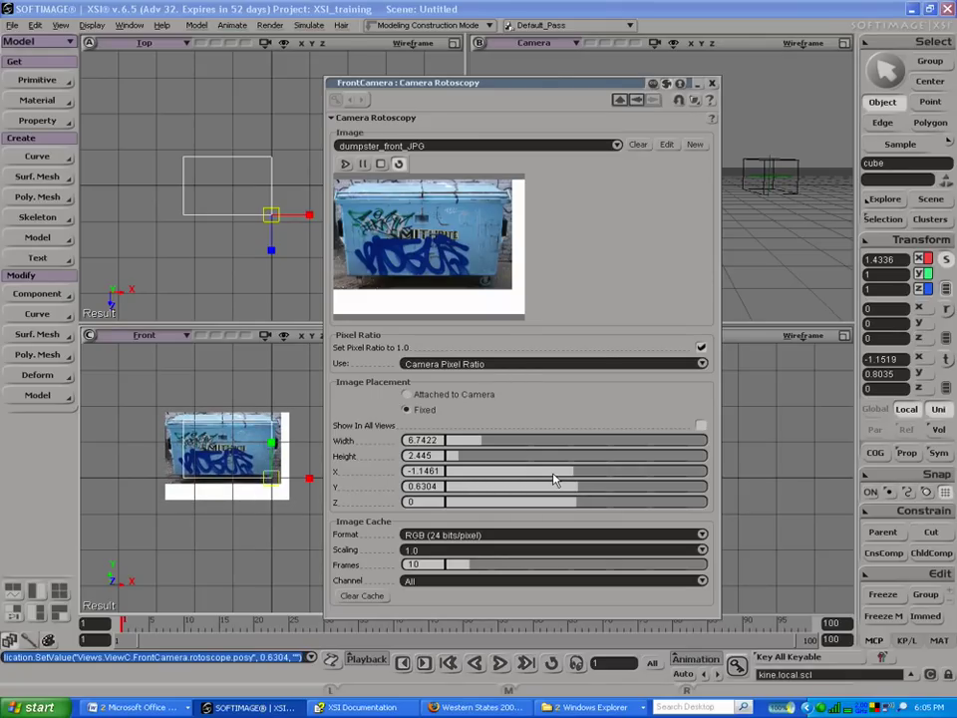
pyautogui.moveTo(568, 482); pyautogui.dragTo(583, 475)
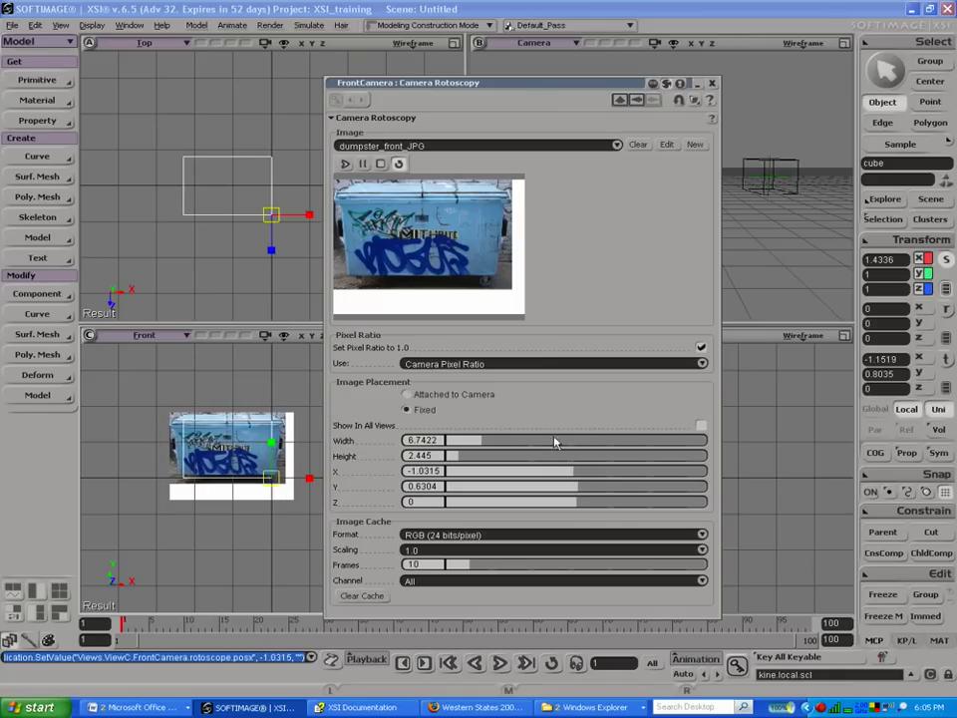
# Step: Crop the white margins off the dumpster_front image and refit it with height 2.1586 and Y position 0.8596
pyautogui.rightClick(412, 233)
pyautogui.click(439, 236)
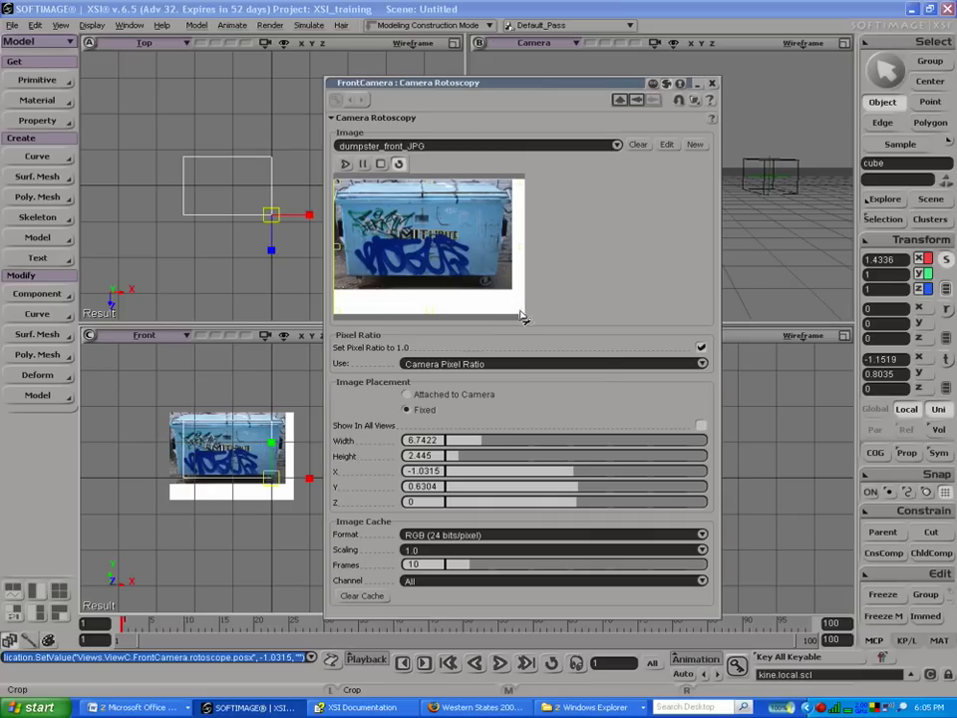
pyautogui.click(522, 317)
pyautogui.click(448, 377)
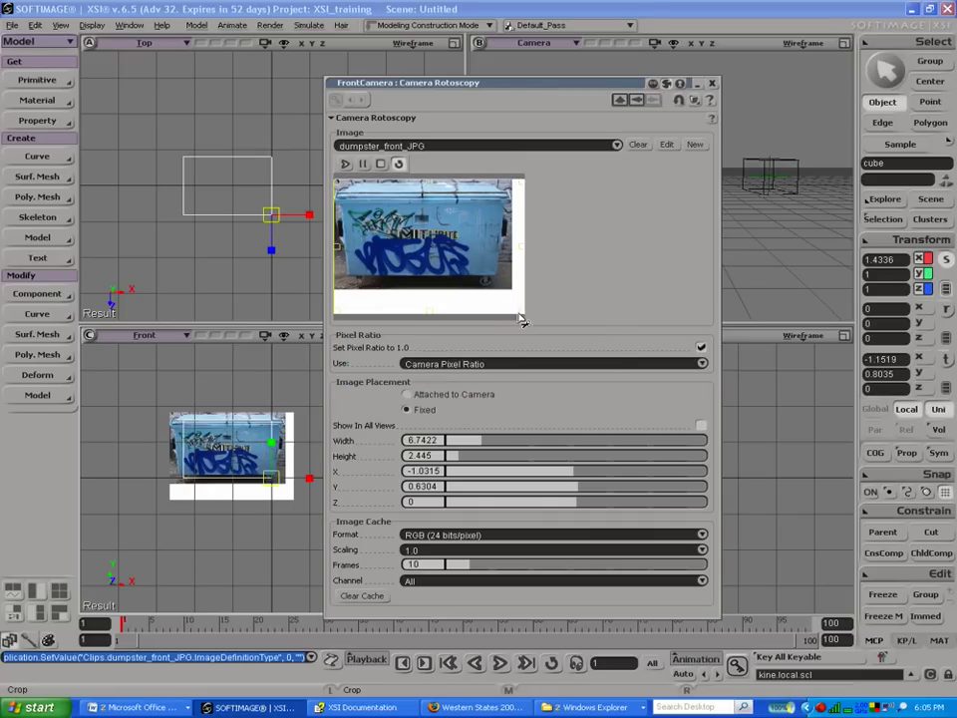
pyautogui.moveTo(518, 314); pyautogui.dragTo(507, 288)
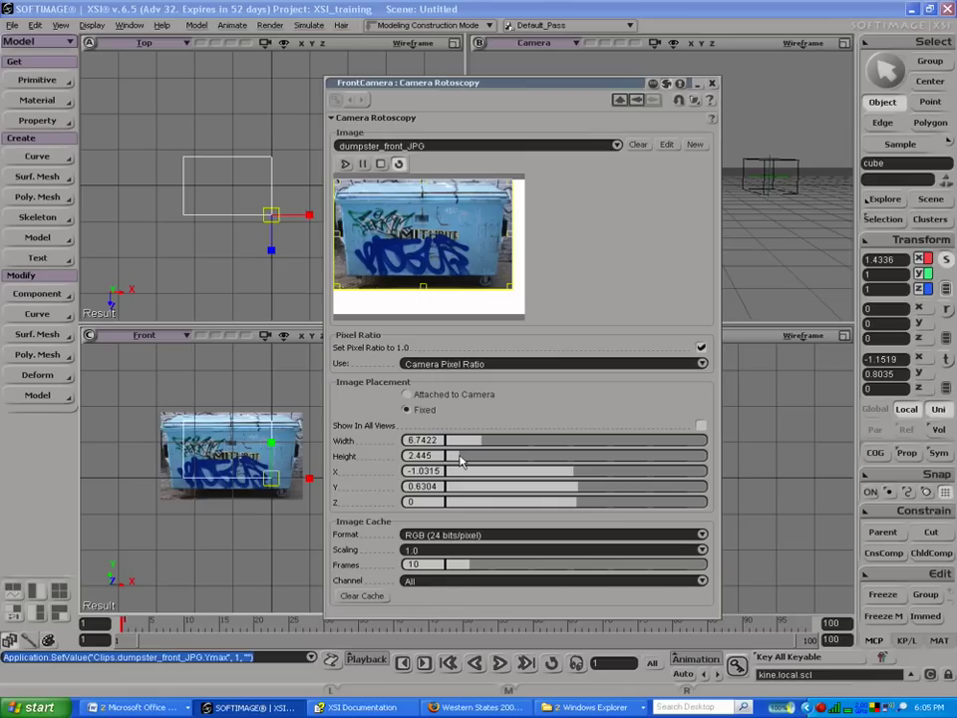
pyautogui.moveTo(461, 459); pyautogui.dragTo(460, 459)
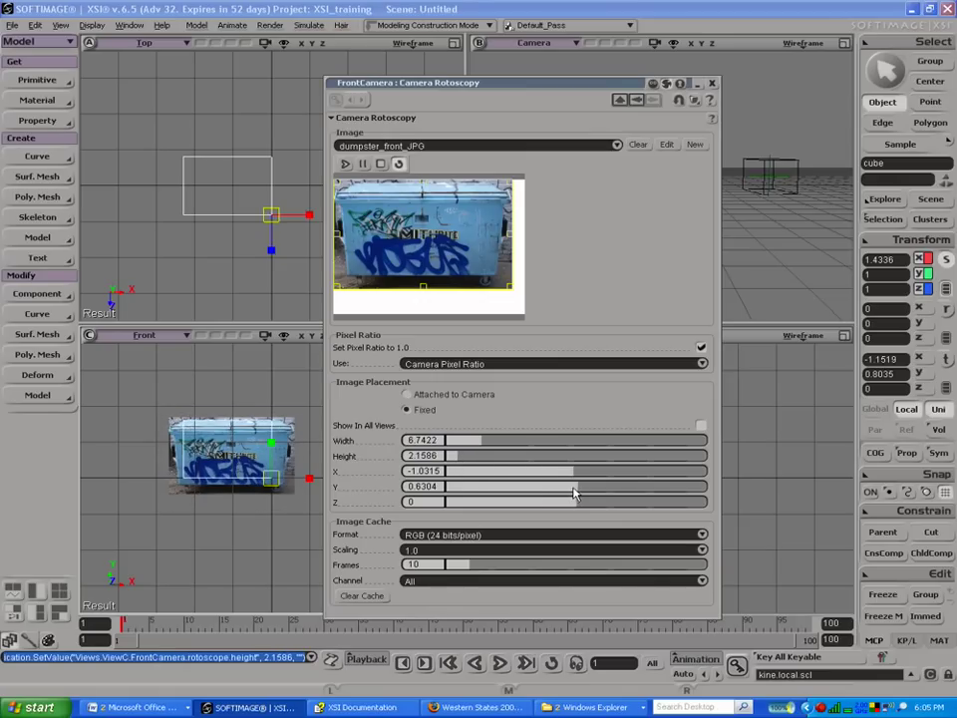
pyautogui.moveTo(576, 491); pyautogui.dragTo(588, 491)
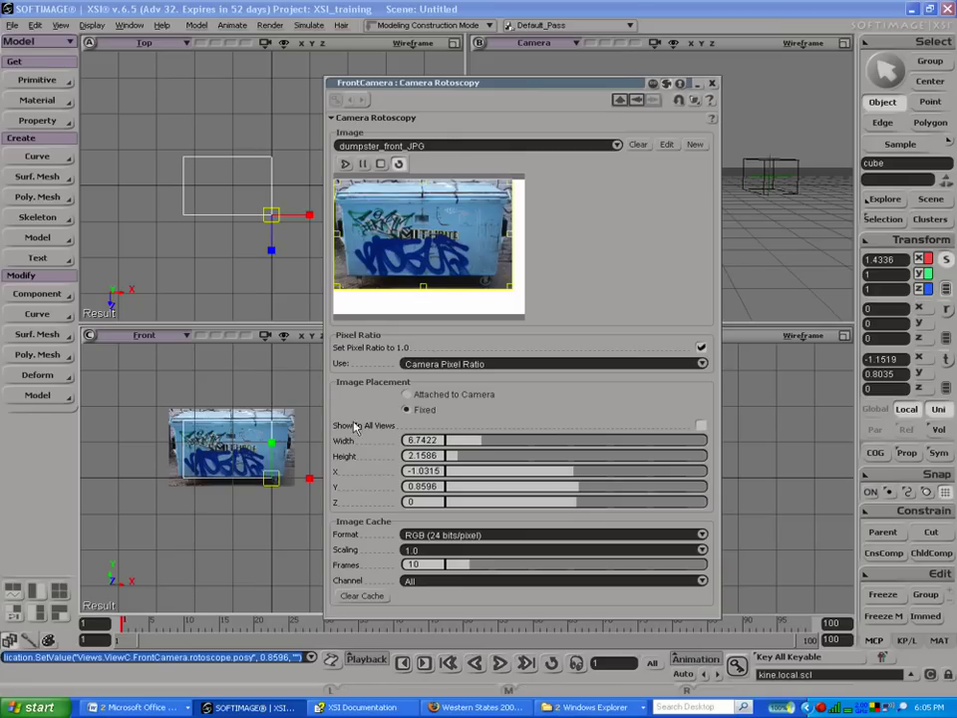
# Step: Open the dumpster_front clip's properties and try lowering its brightness to about -27.6
pyautogui.rightClick(438, 246)
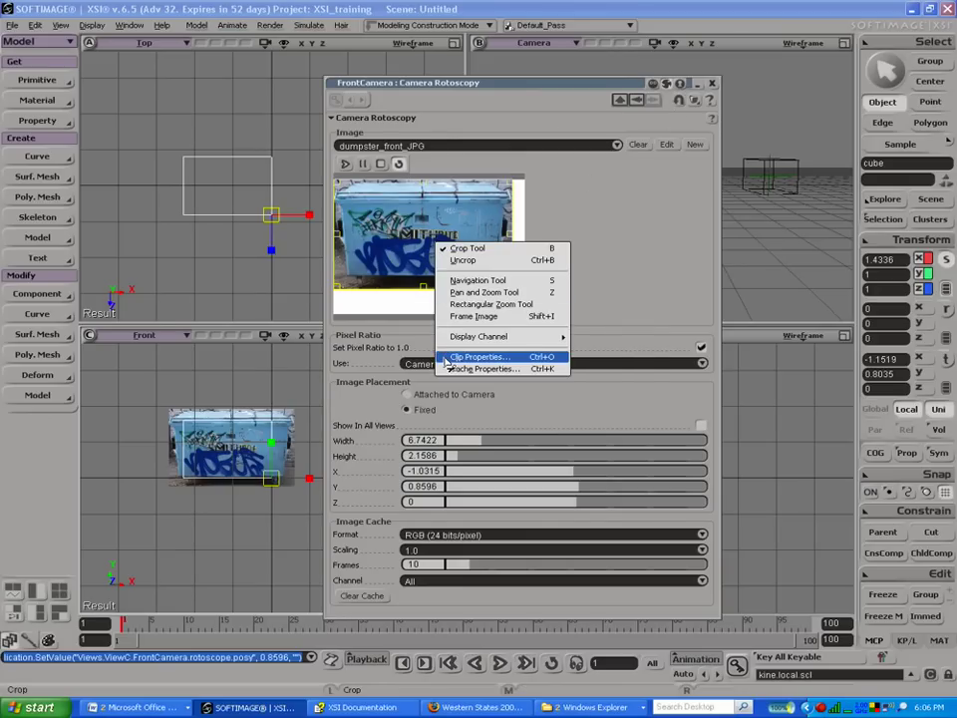
pyautogui.click(477, 357)
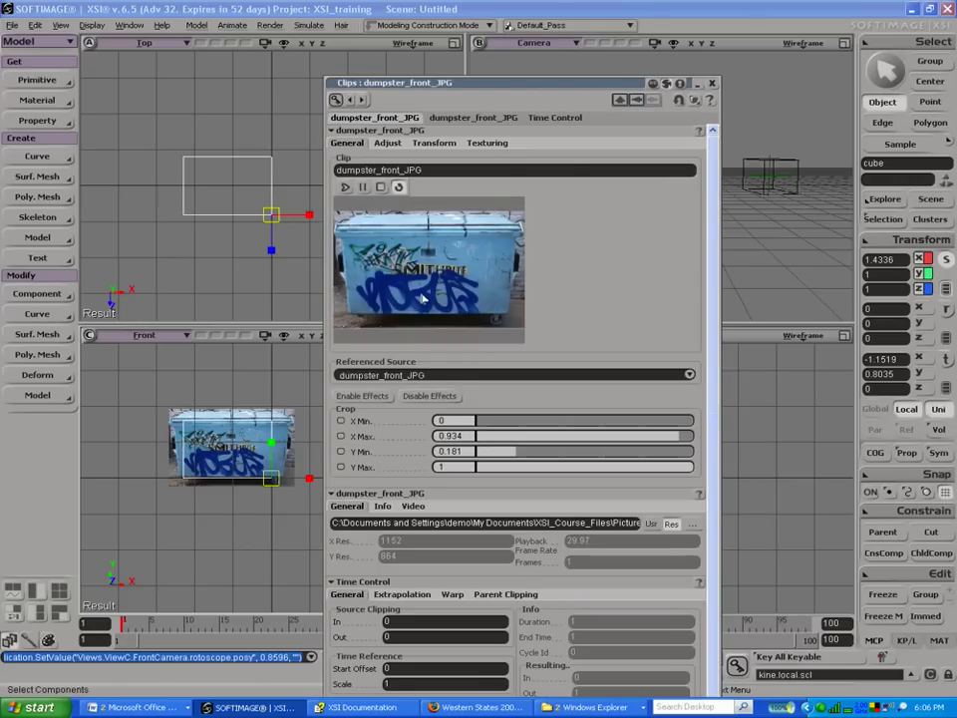
pyautogui.click(387, 144)
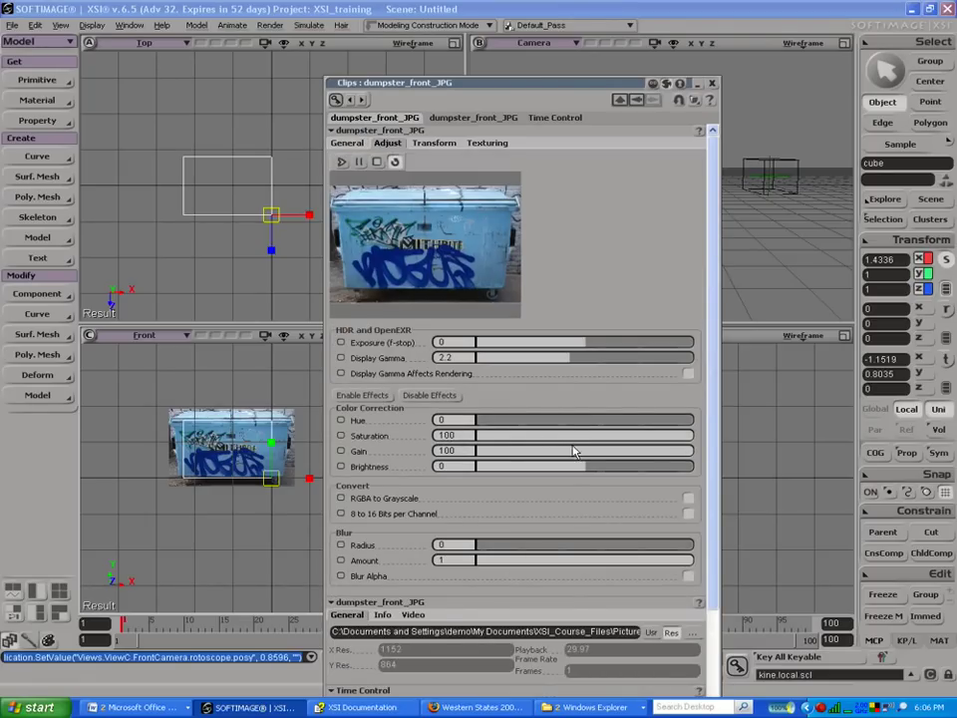
pyautogui.moveTo(572, 465); pyautogui.dragTo(557, 470)
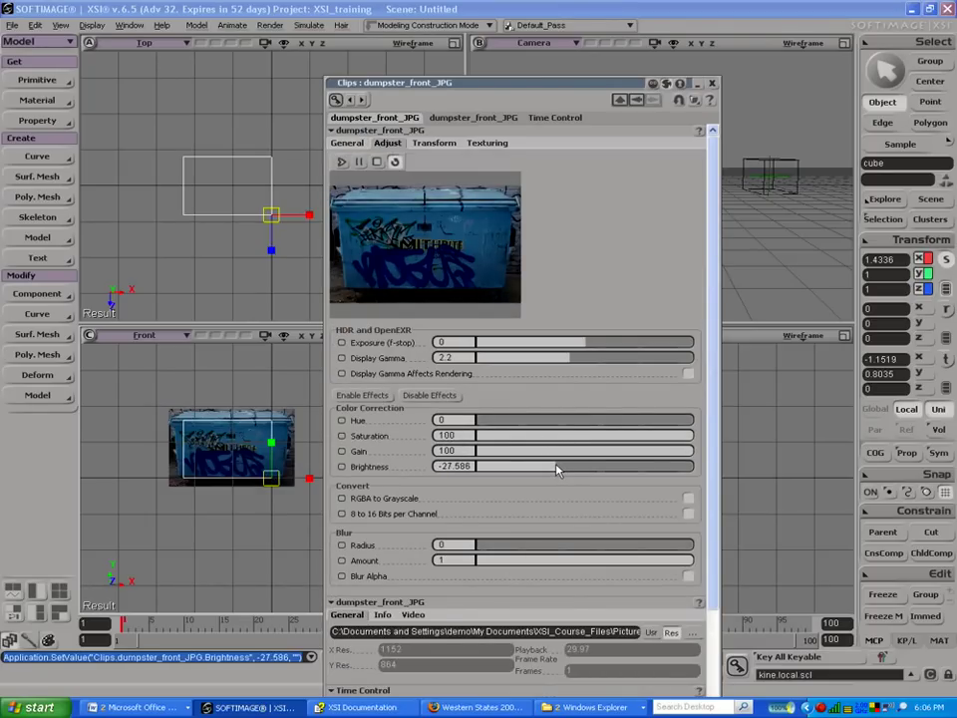
pyautogui.hotkey('ctrl', 'z')
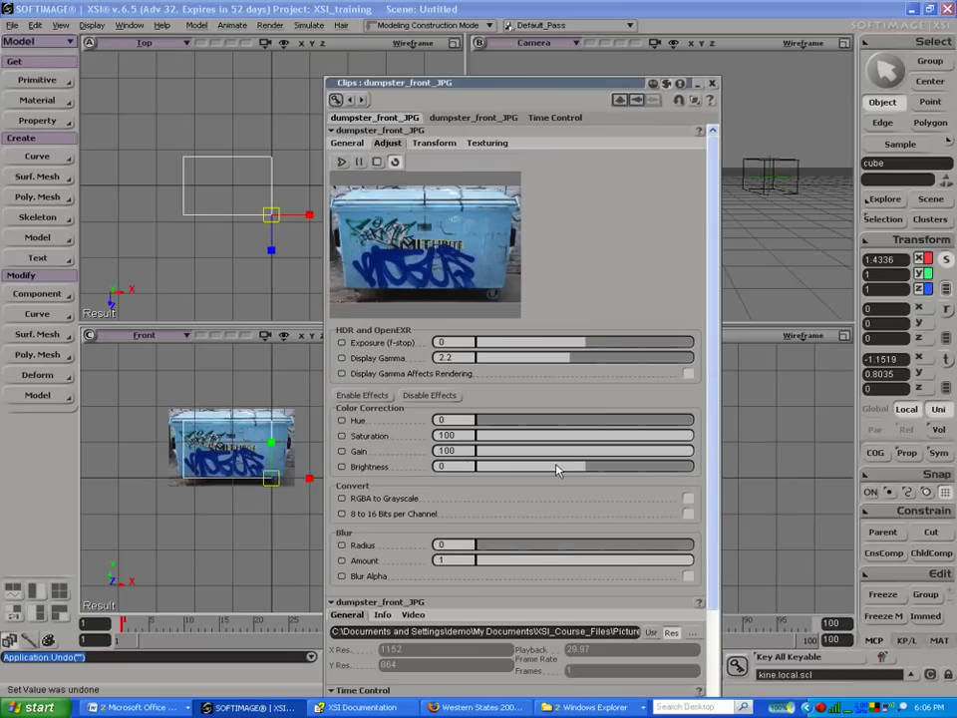
# Step: Examine the crop, flip and rescale options and the texturing settings in the dumpster_front clip's properties
pyautogui.click(434, 143)
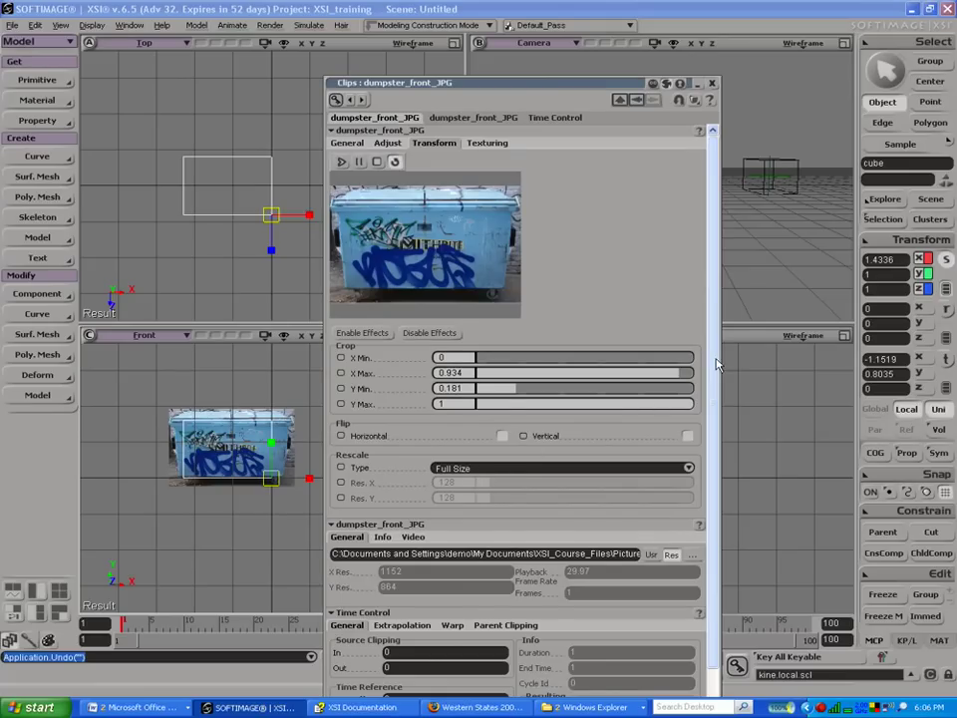
pyautogui.scroll(-1, 716, 393)
pyautogui.scroll(-1, 716, 393)
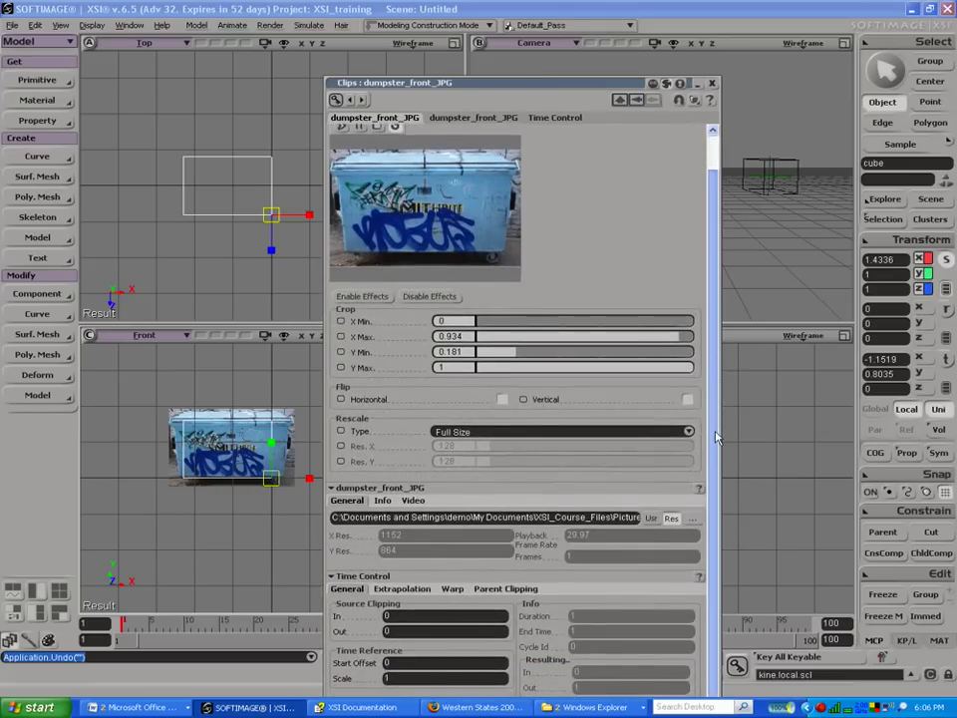
pyautogui.scroll(2, 718, 432)
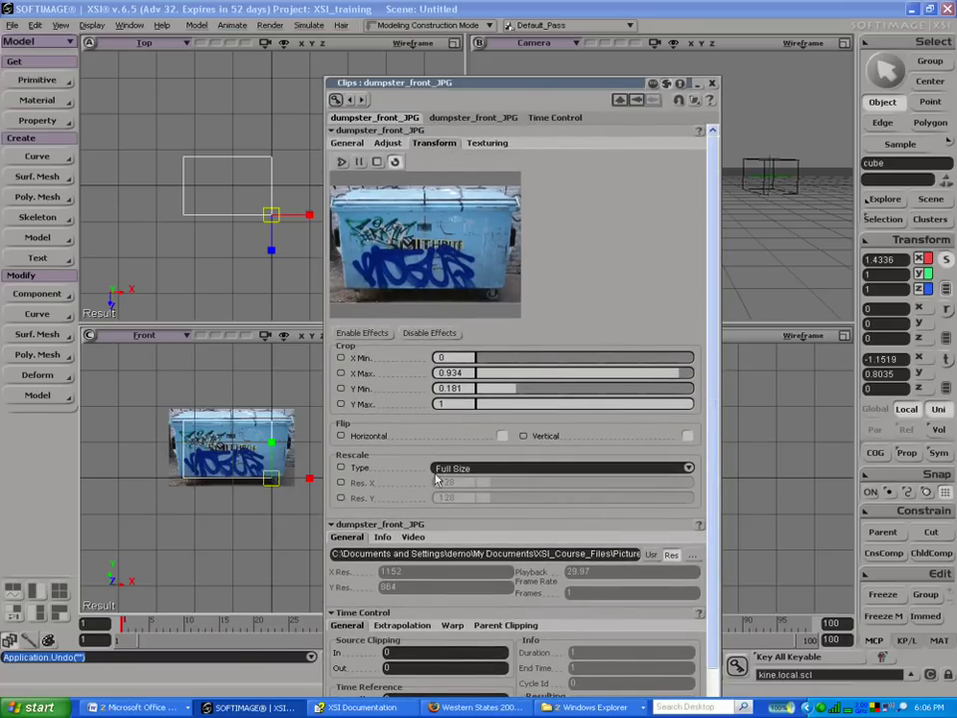
pyautogui.click(484, 146)
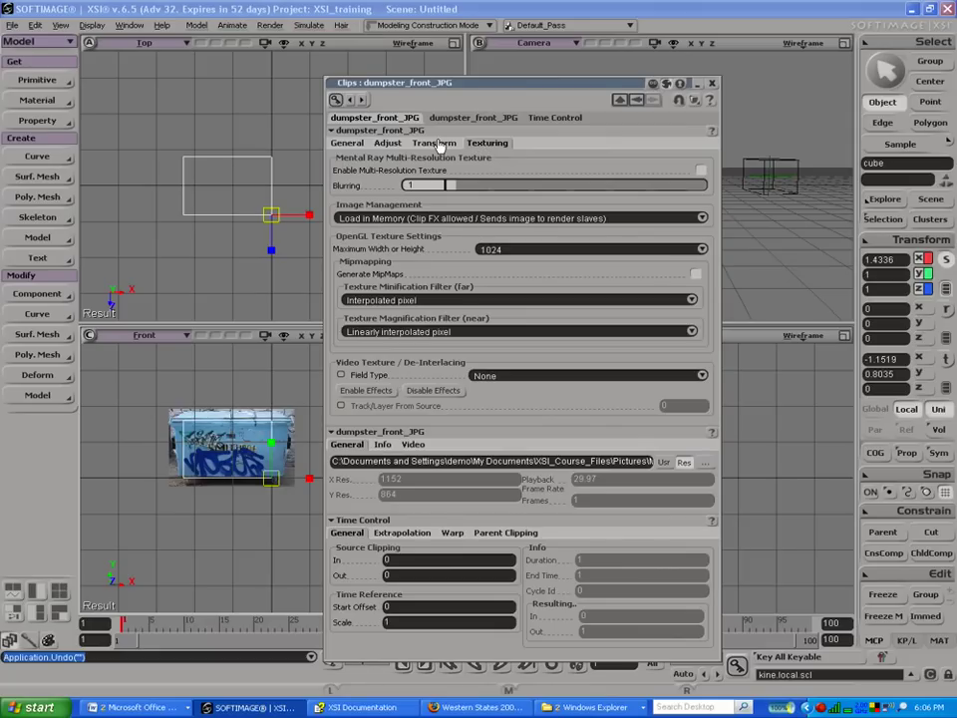
pyautogui.click(439, 146)
pyautogui.click(389, 145)
pyautogui.click(416, 147)
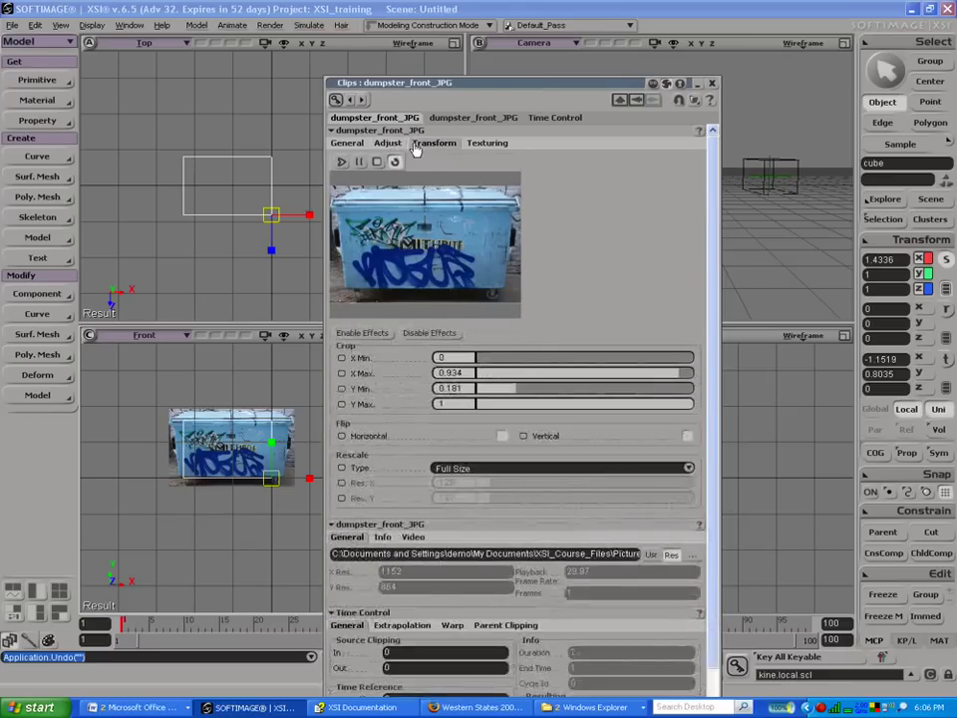
pyautogui.click(488, 144)
pyautogui.click(440, 146)
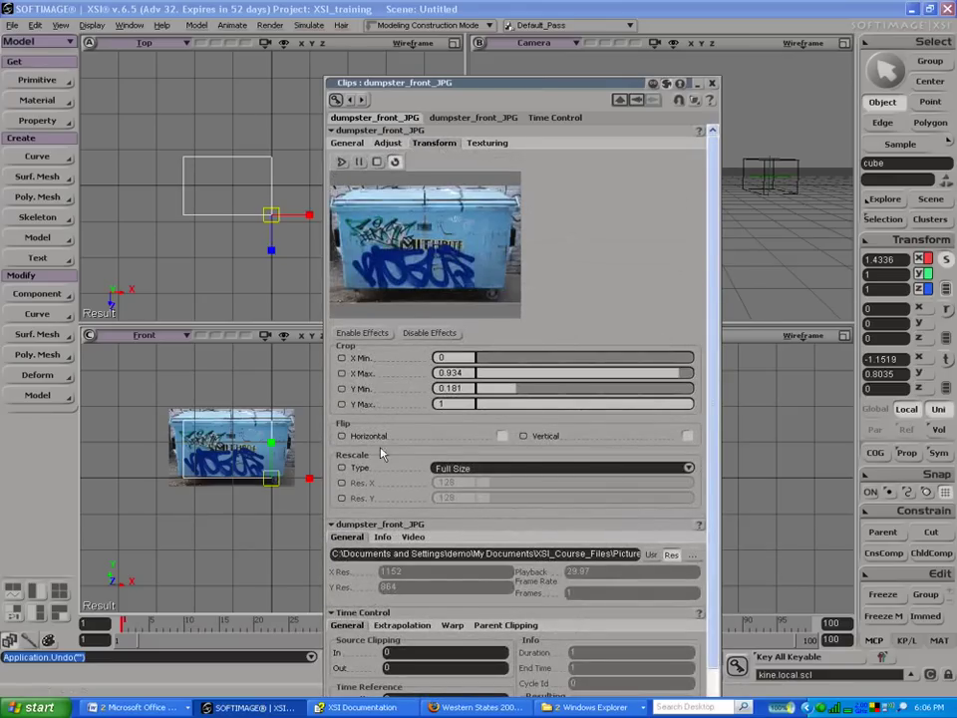
# Step: Try flipping the dumpster_front clip horizontally, and close its properties
pyautogui.click(502, 436)
pyautogui.click(503, 436)
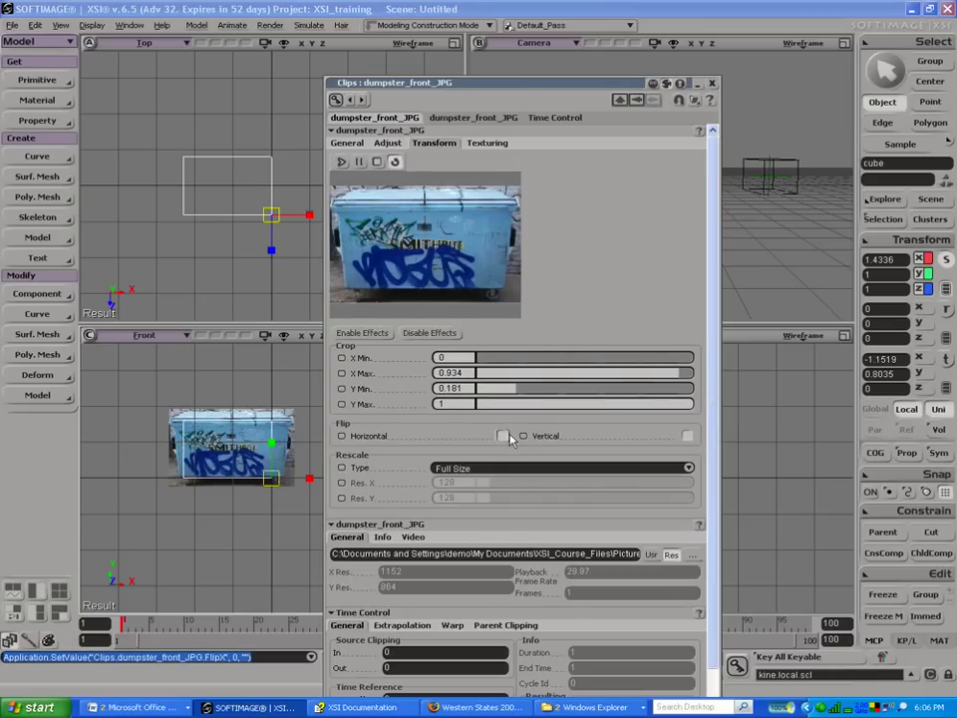
pyautogui.click(712, 84)
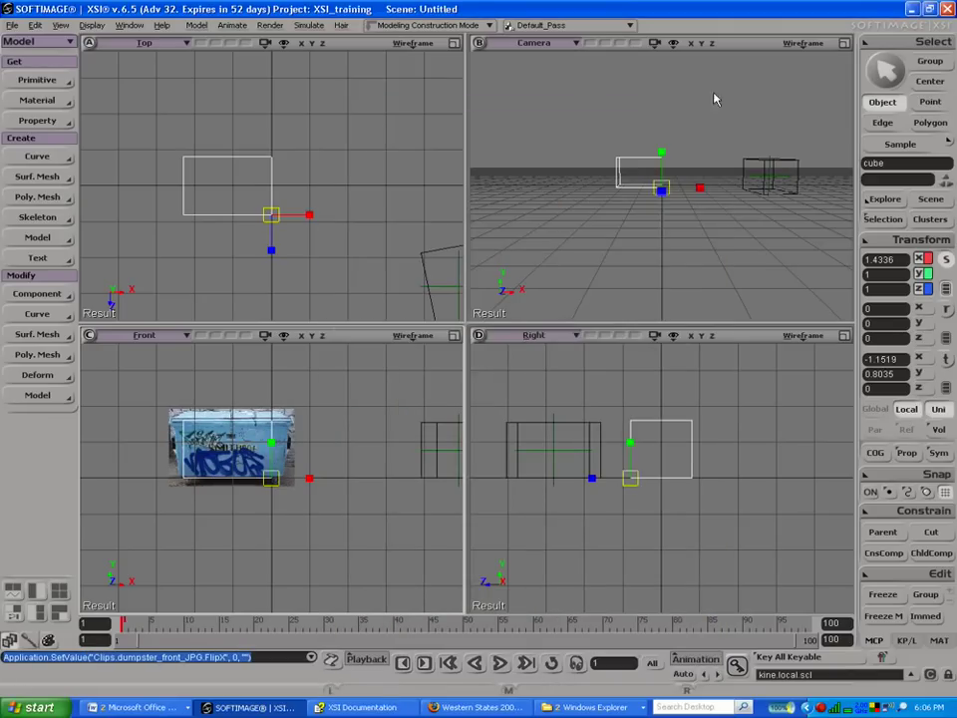
# Step: Enable Rotoscope in the Right view with dumpster_side.JPG as a new image clip and set its placement to Fixed
pyautogui.click(813, 336)
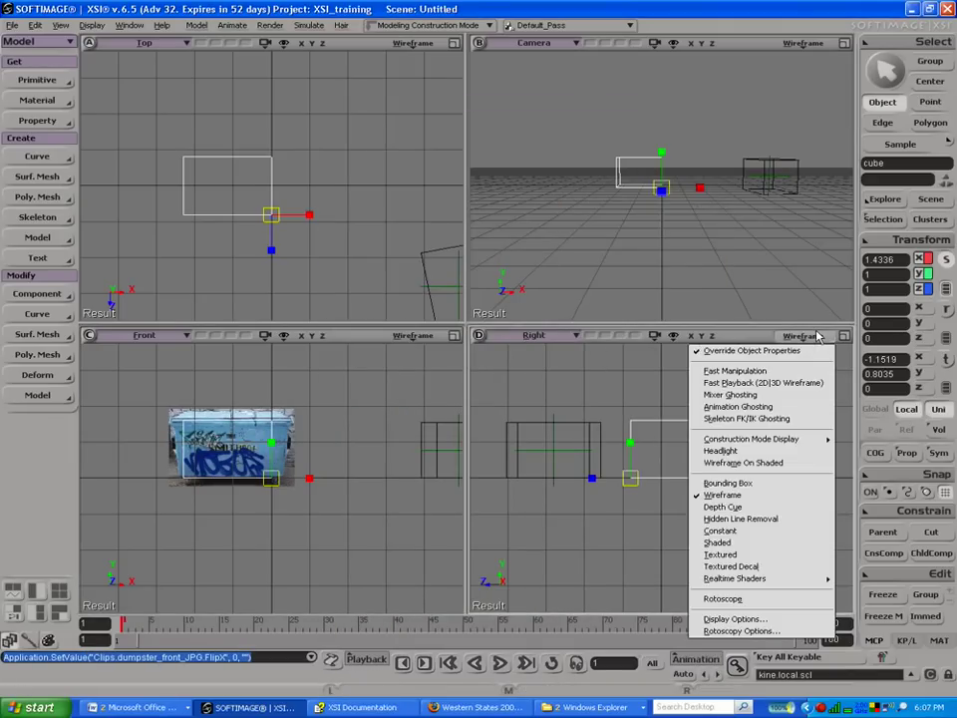
pyautogui.click(757, 600)
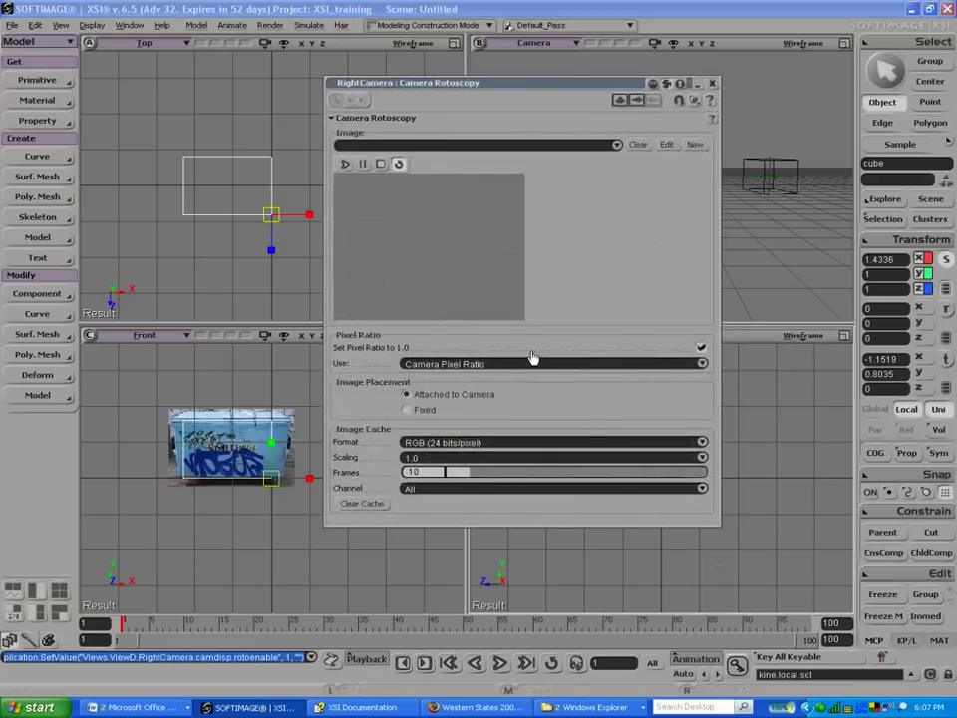
pyautogui.click(695, 145)
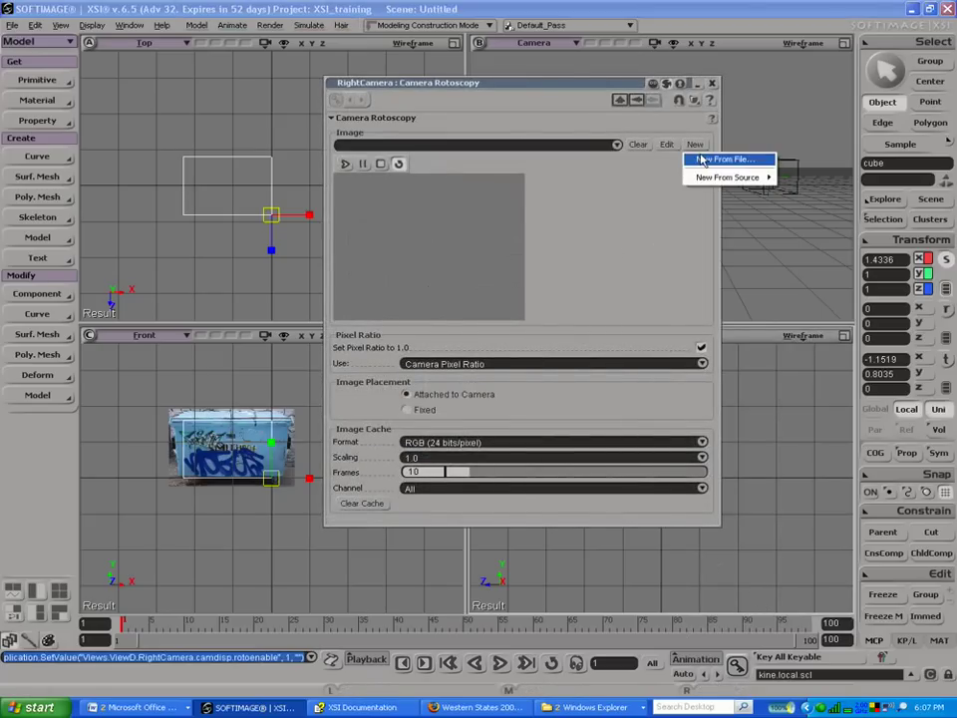
pyautogui.click(702, 160)
pyautogui.click(573, 342)
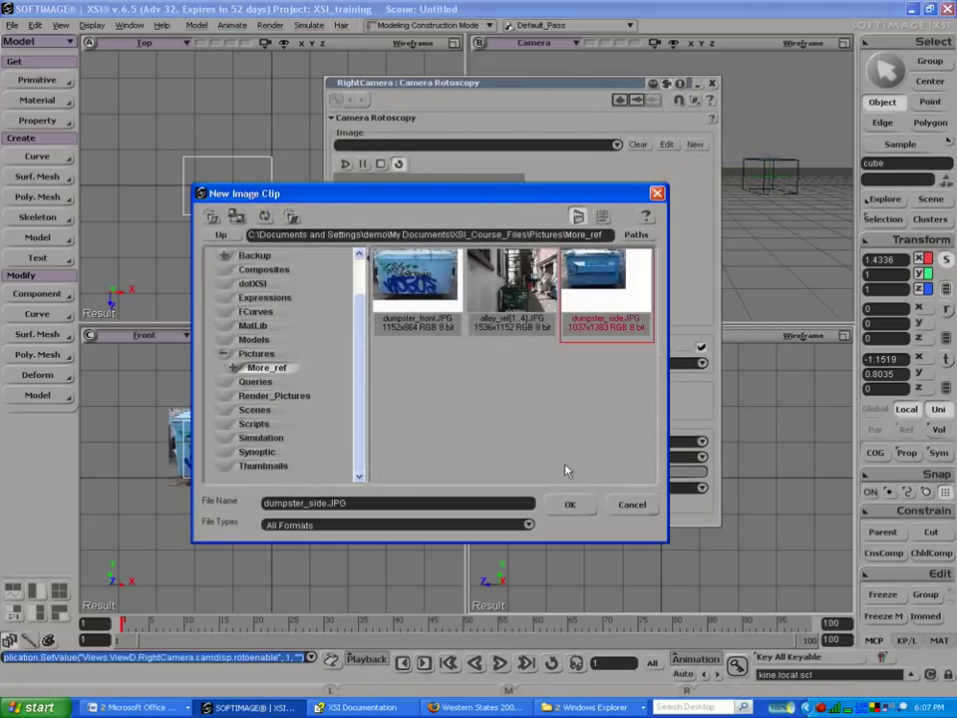
pyautogui.click(570, 504)
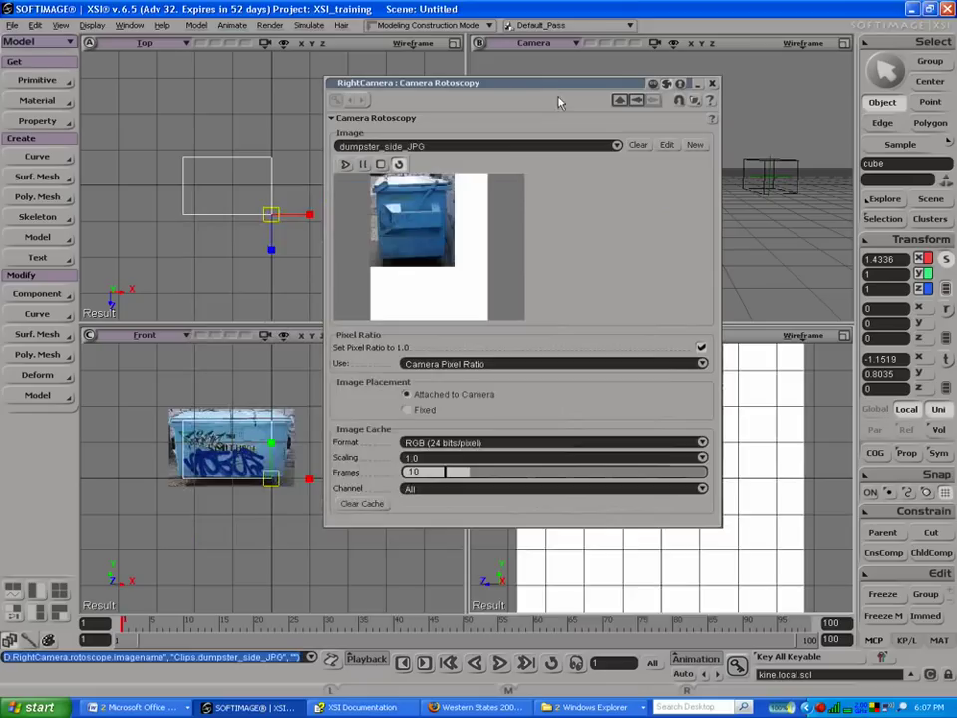
pyautogui.click(406, 409)
pyautogui.moveTo(537, 88); pyautogui.dragTo(304, 95)
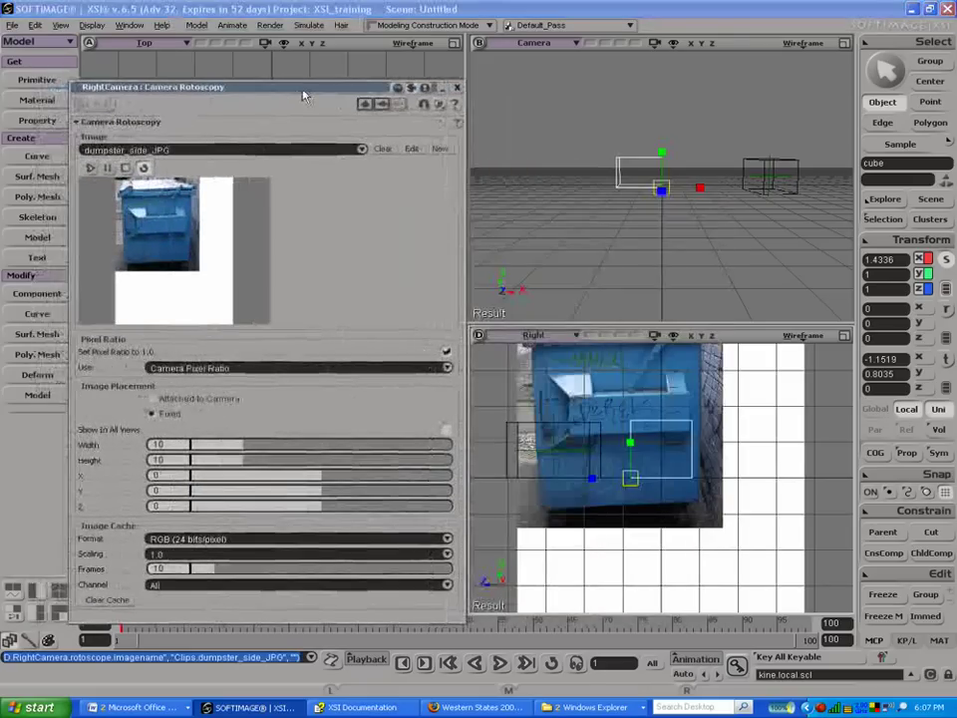
# Step: Resize the side rotoscope image to width 2.753 and height 7.6016, and offset it to Y 0.3868 and Z -0.3582
pyautogui.moveTo(241, 443); pyautogui.dragTo(204, 442)
pyautogui.moveTo(320, 90); pyautogui.dragTo(421, 187)
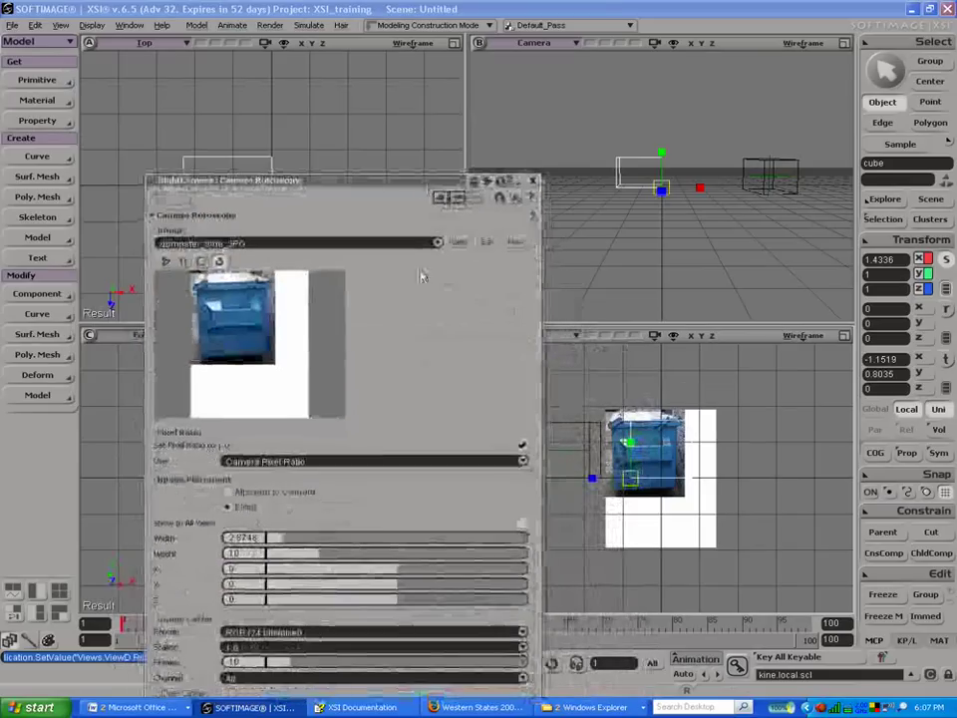
pyautogui.moveTo(317, 559); pyautogui.dragTo(282, 546)
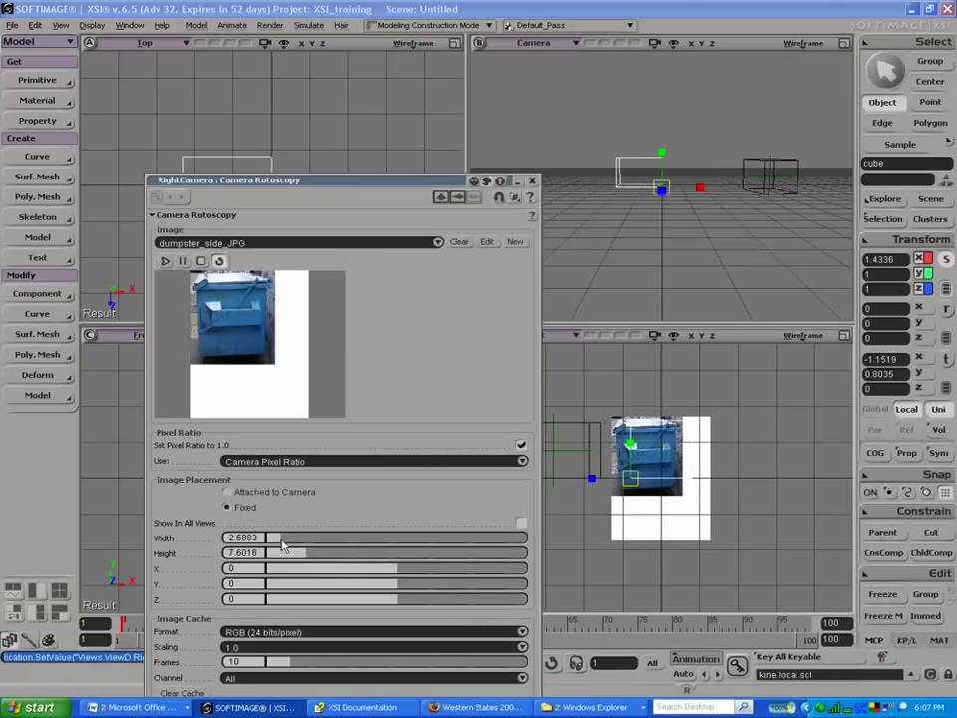
pyautogui.moveTo(395, 583)
pyautogui.mouseDown()
pyautogui.moveTo(380, 584)
pyautogui.moveTo(399, 591)
pyautogui.mouseUp()
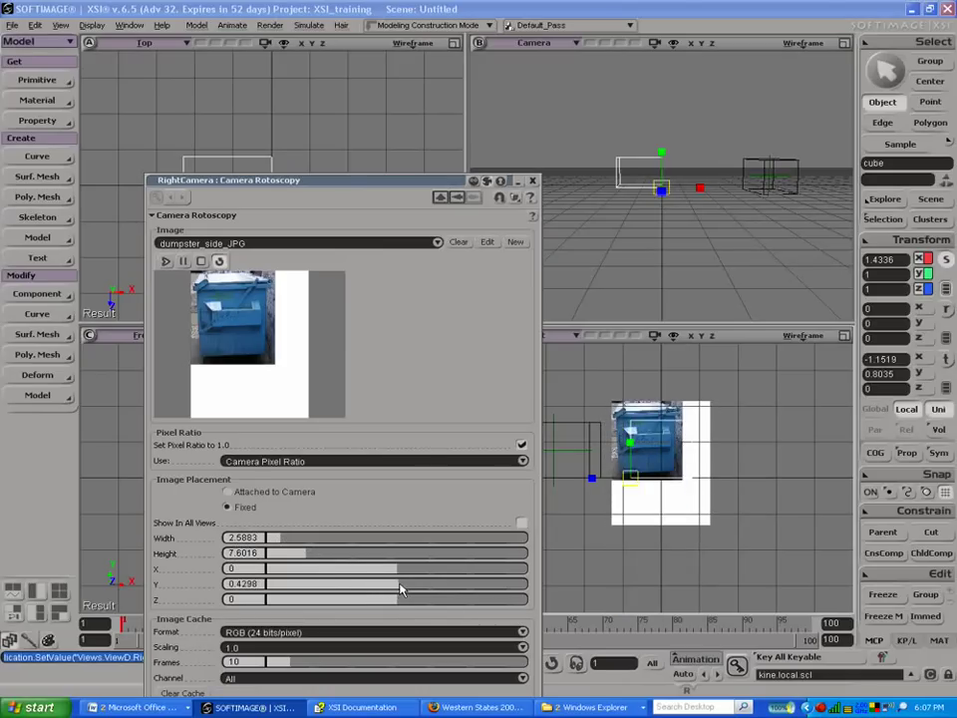
pyautogui.moveTo(398, 591); pyautogui.dragTo(396, 590)
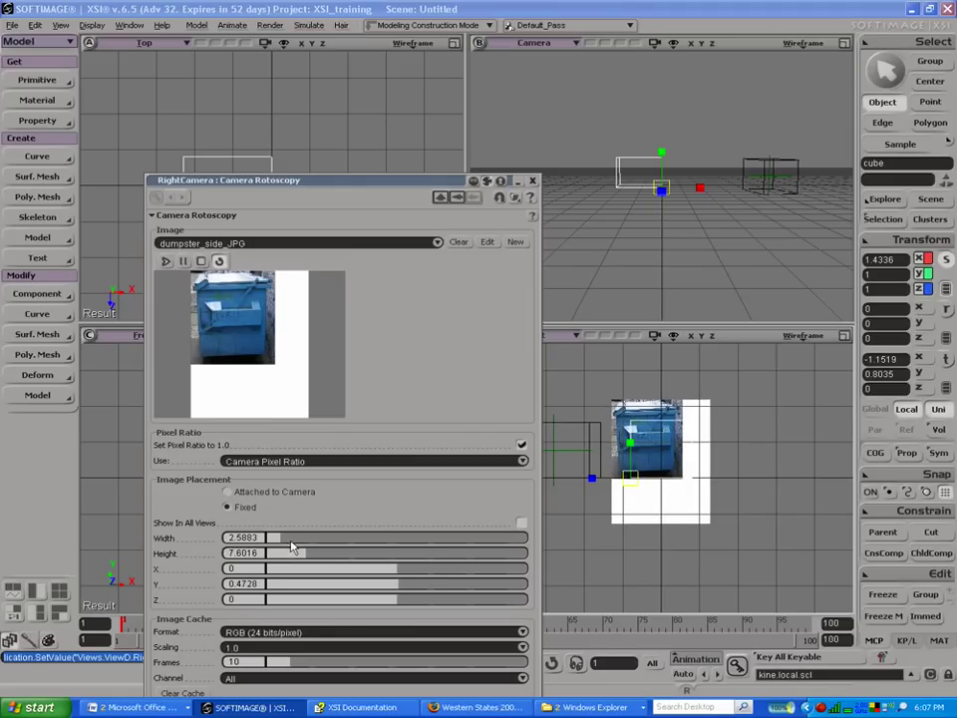
pyautogui.moveTo(280, 541); pyautogui.dragTo(297, 541)
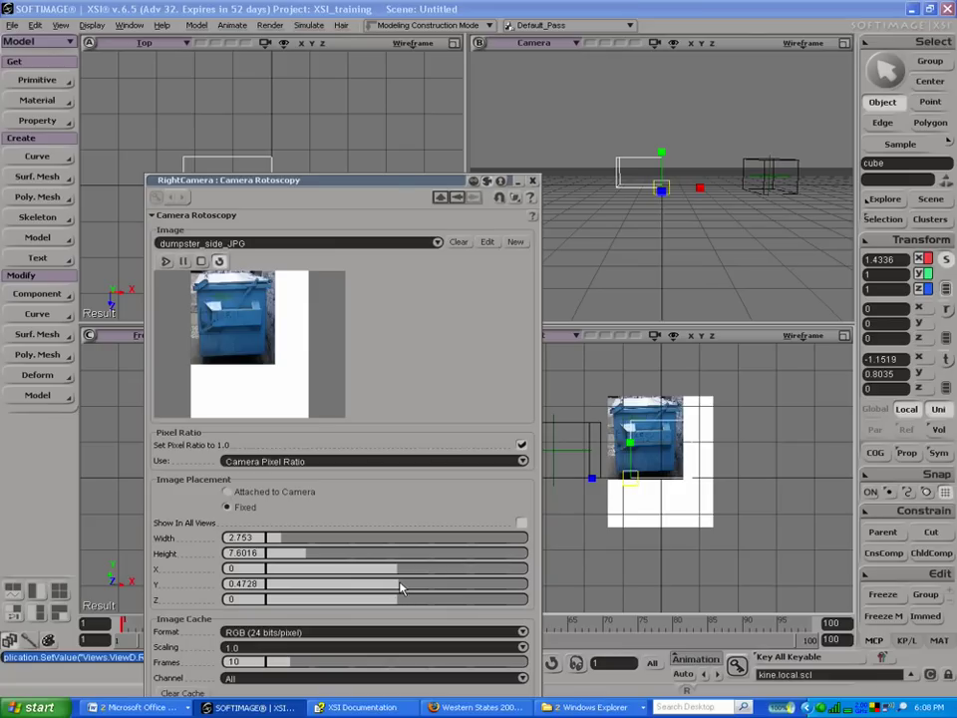
pyautogui.moveTo(398, 588); pyautogui.dragTo(393, 588)
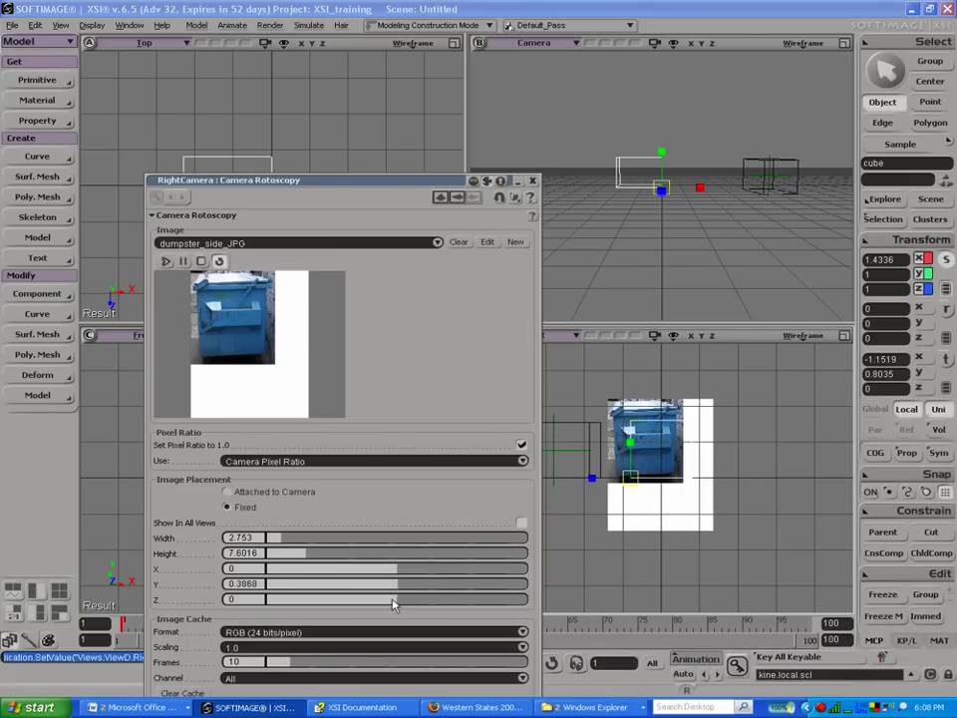
pyautogui.moveTo(391, 603); pyautogui.dragTo(376, 596)
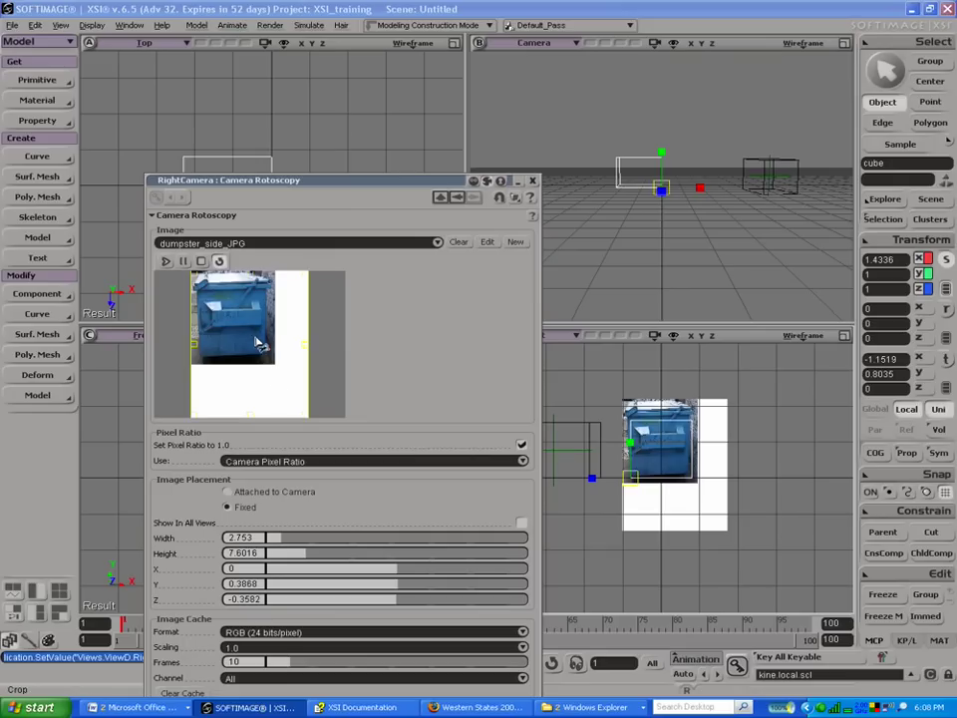
# Step: Crop the dumpster_side clip to the dumpster photo, removing the white margins, and allow its load property to be changed
pyautogui.click(305, 419)
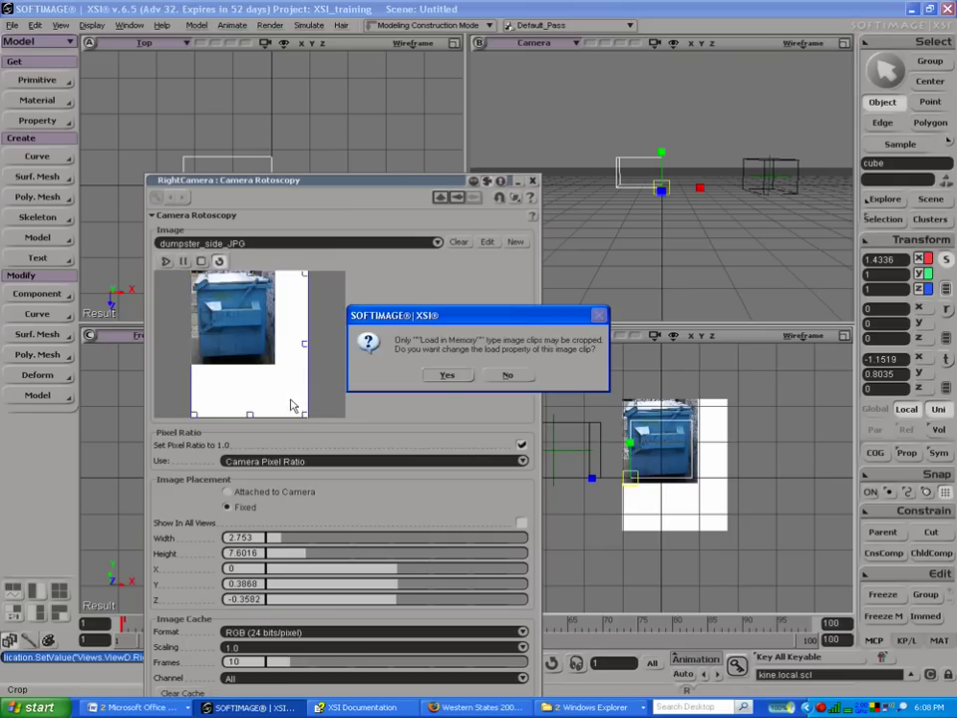
pyautogui.click(439, 378)
pyautogui.moveTo(305, 418); pyautogui.dragTo(273, 364)
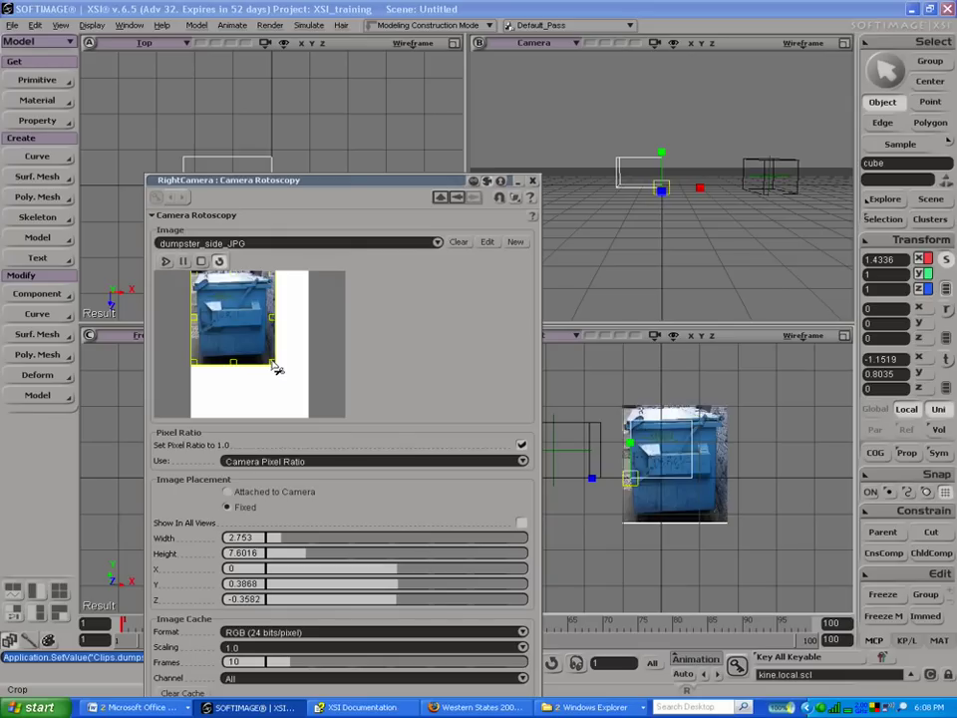
pyautogui.click(277, 369)
pyautogui.moveTo(272, 365); pyautogui.dragTo(272, 363)
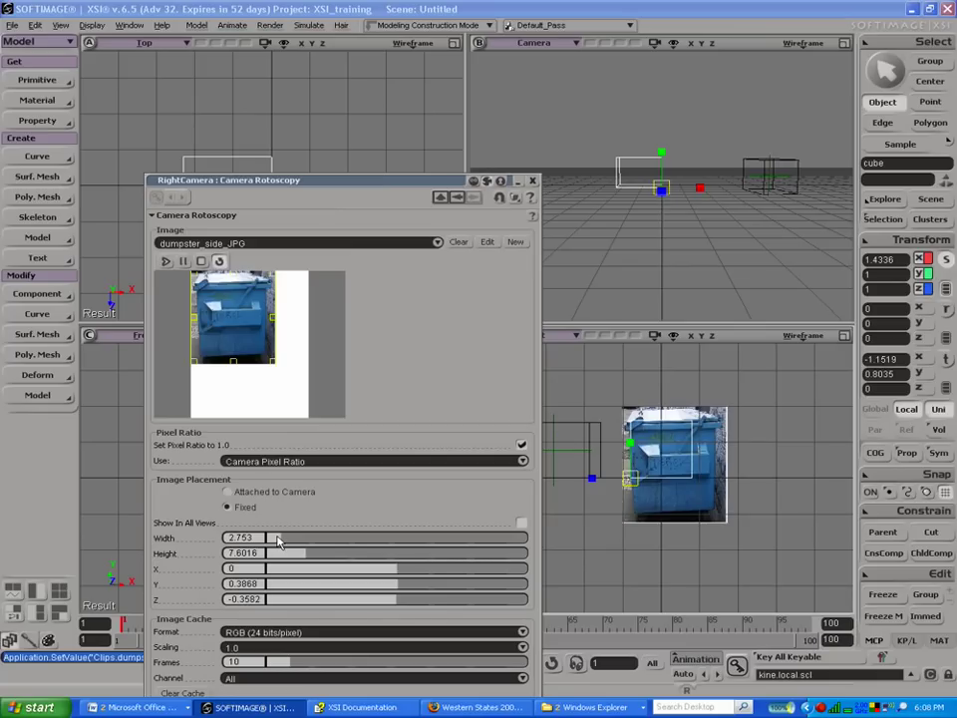
# Step: Refit the cropped side image to the cube with width 1.8721, Y 1.0172 and Z -0.0144, and close its settings
pyautogui.click(277, 538)
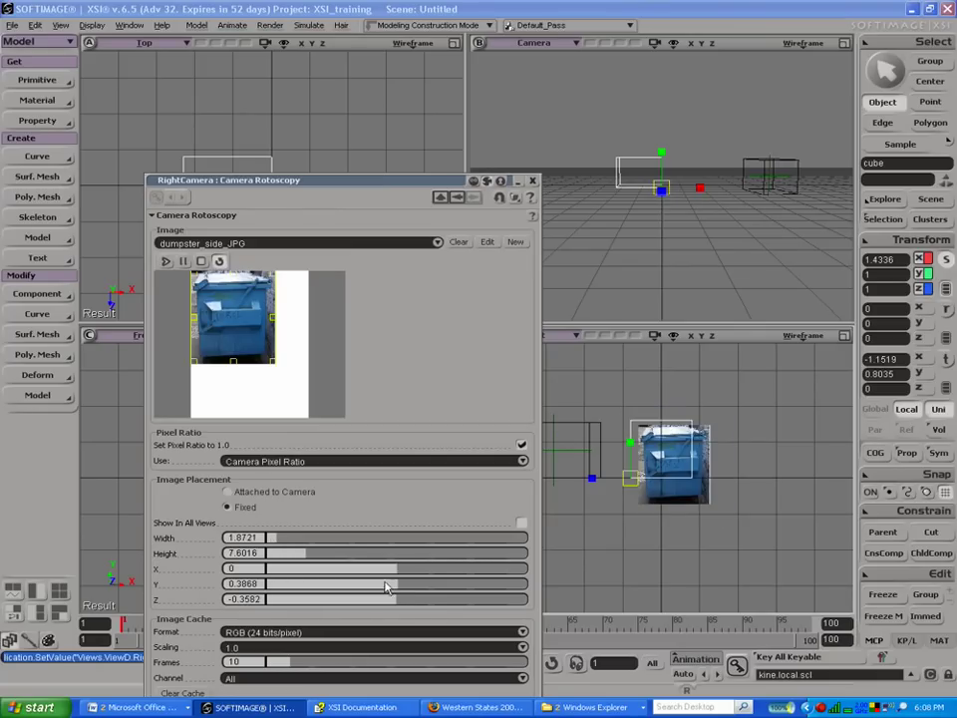
pyautogui.moveTo(395, 588); pyautogui.dragTo(427, 588)
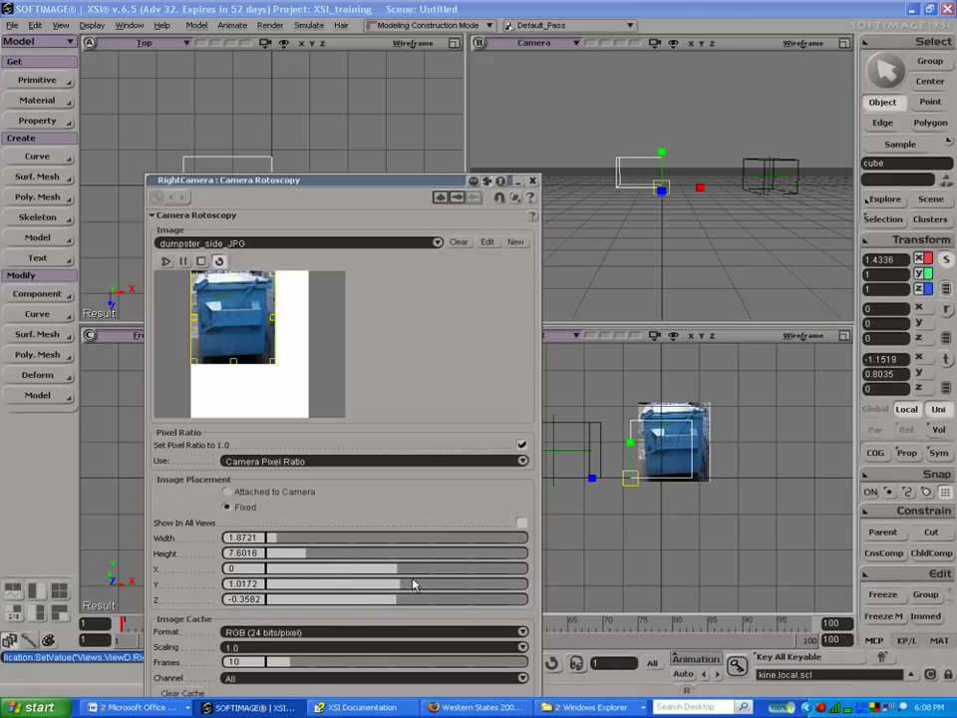
pyautogui.moveTo(398, 600); pyautogui.dragTo(413, 601)
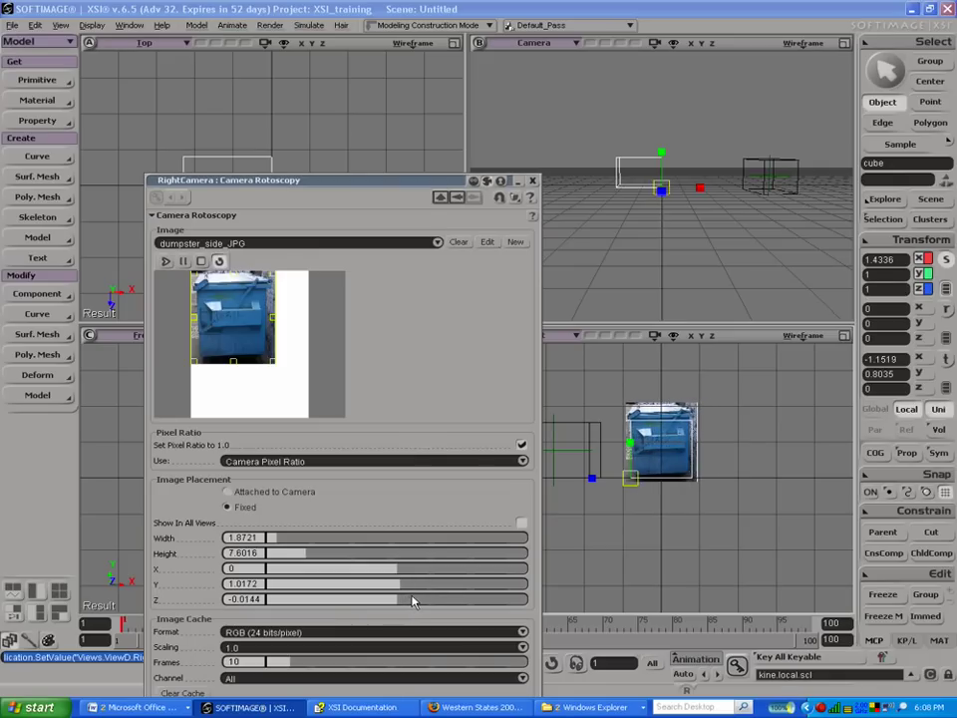
pyautogui.click(531, 180)
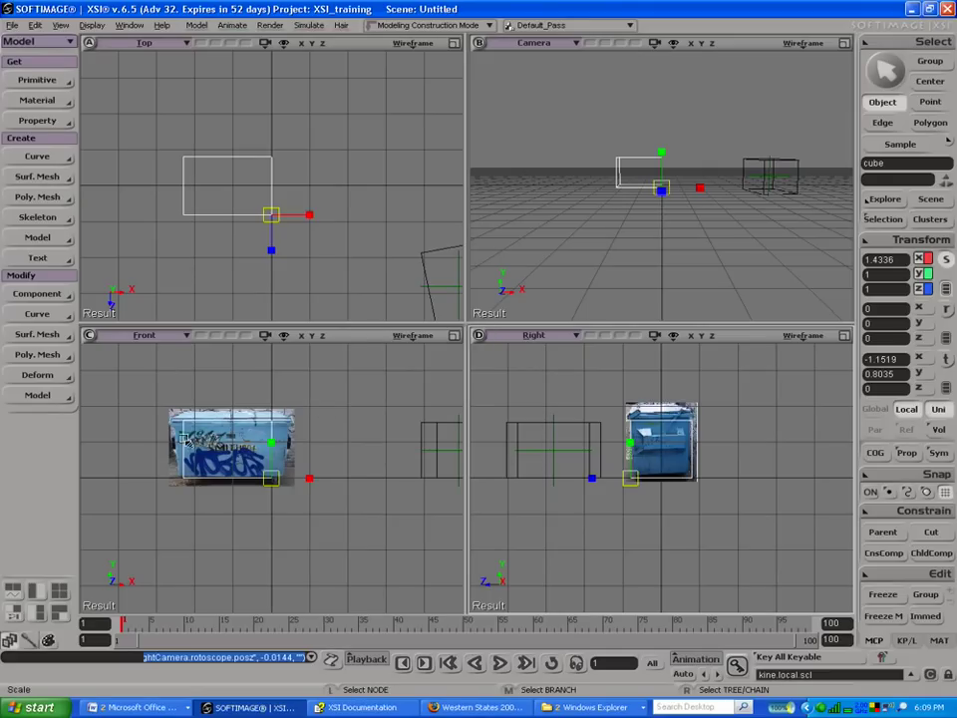
# Step: Scale the cube to about 1.6582 in X and 1.0702 in Y, and shift it along X to fit the dumpster images
pyautogui.click(455, 337)
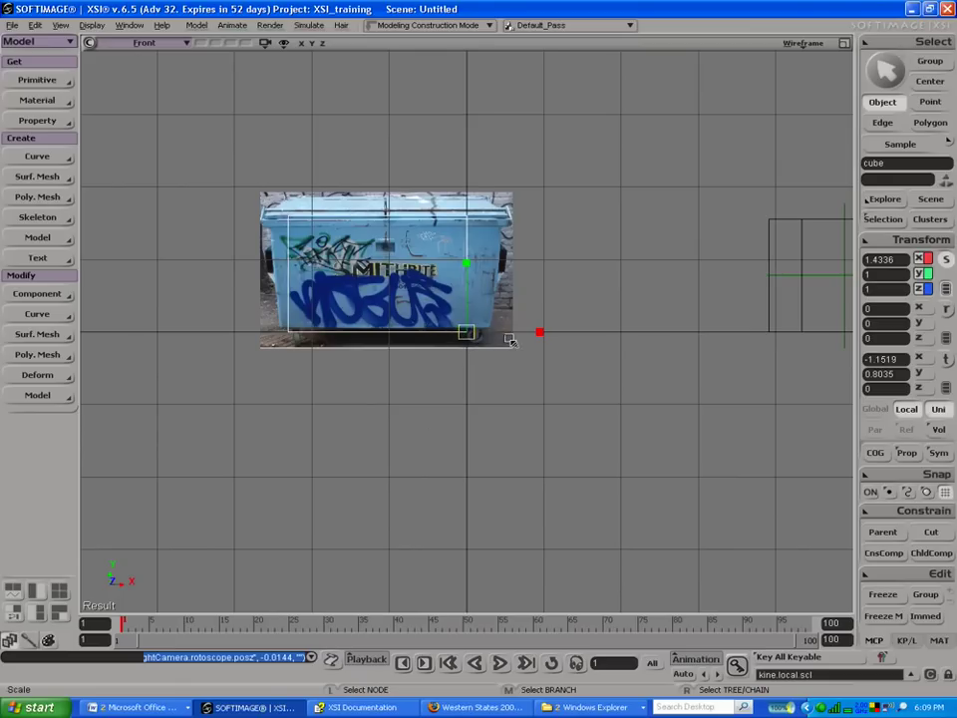
pyautogui.moveTo(538, 337); pyautogui.dragTo(560, 331)
pyautogui.press('v')
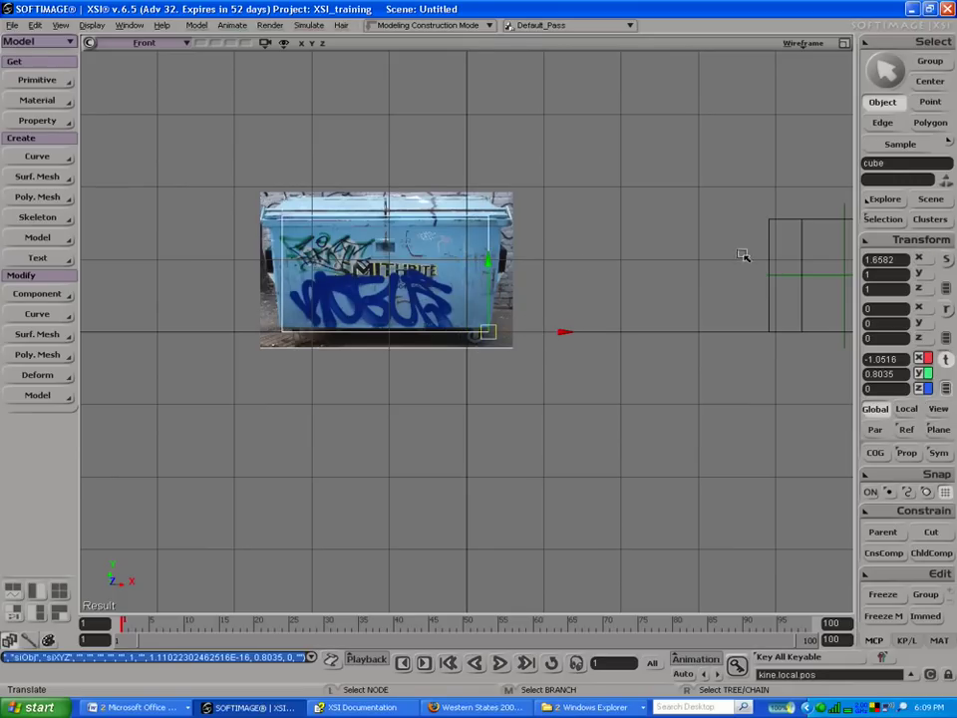
pyautogui.click(844, 43)
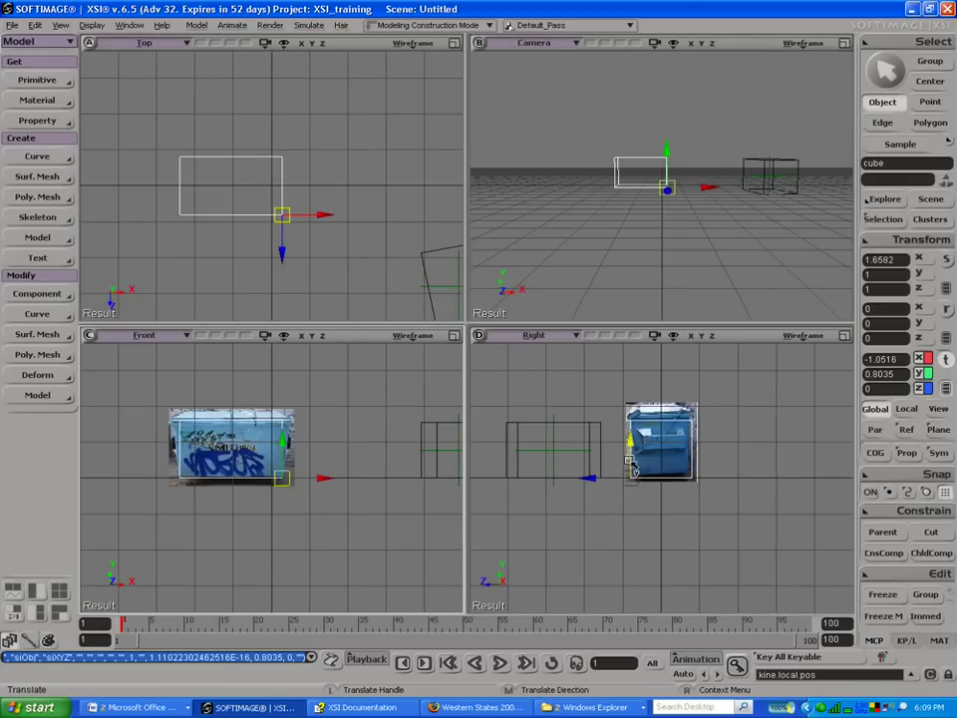
pyautogui.press('x')
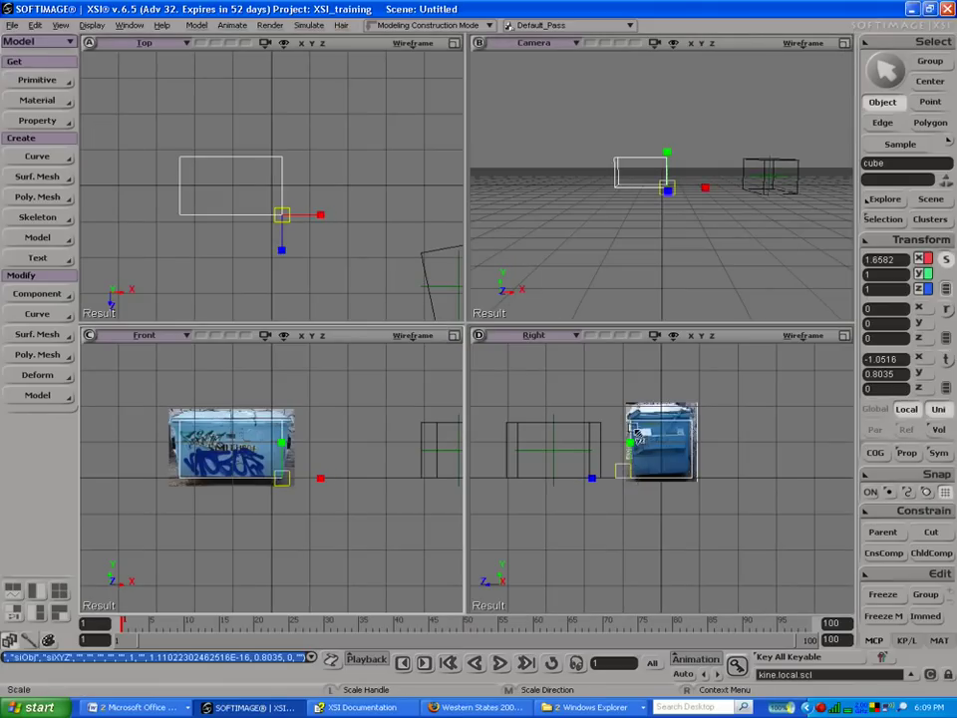
pyautogui.moveTo(636, 445); pyautogui.dragTo(639, 442)
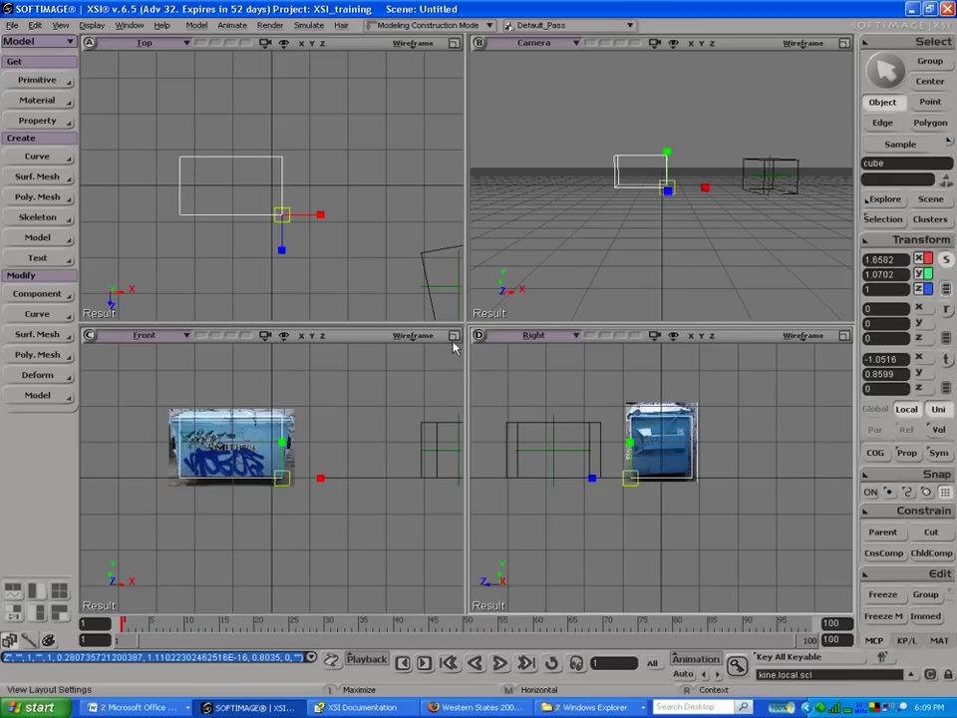
# Step: Using the Split Edge Tool in the Right view, add two horizontal edge loops along the upper and lower edges of the dumpster's side pocket
pyautogui.click(845, 335)
pyautogui.press('f')
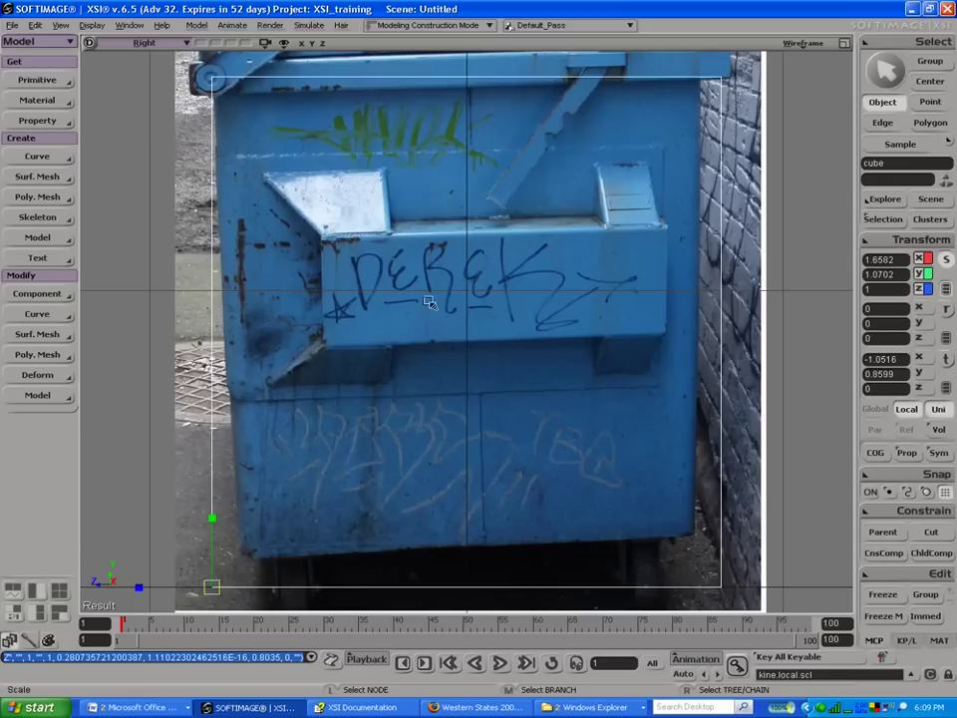
pyautogui.click(44, 343)
pyautogui.click(41, 354)
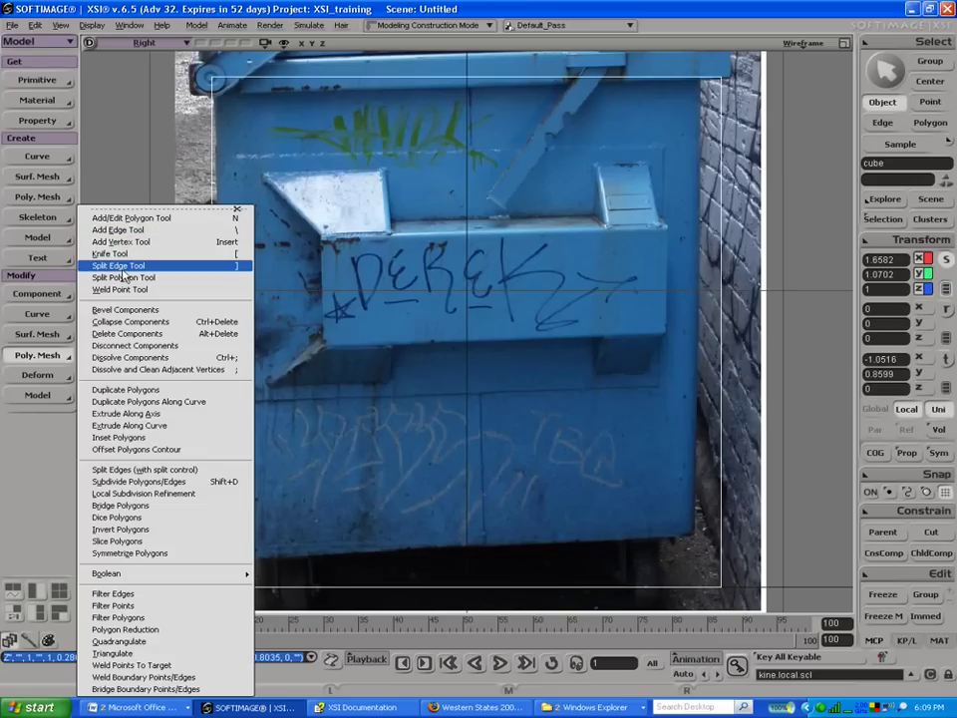
pyautogui.click(122, 270)
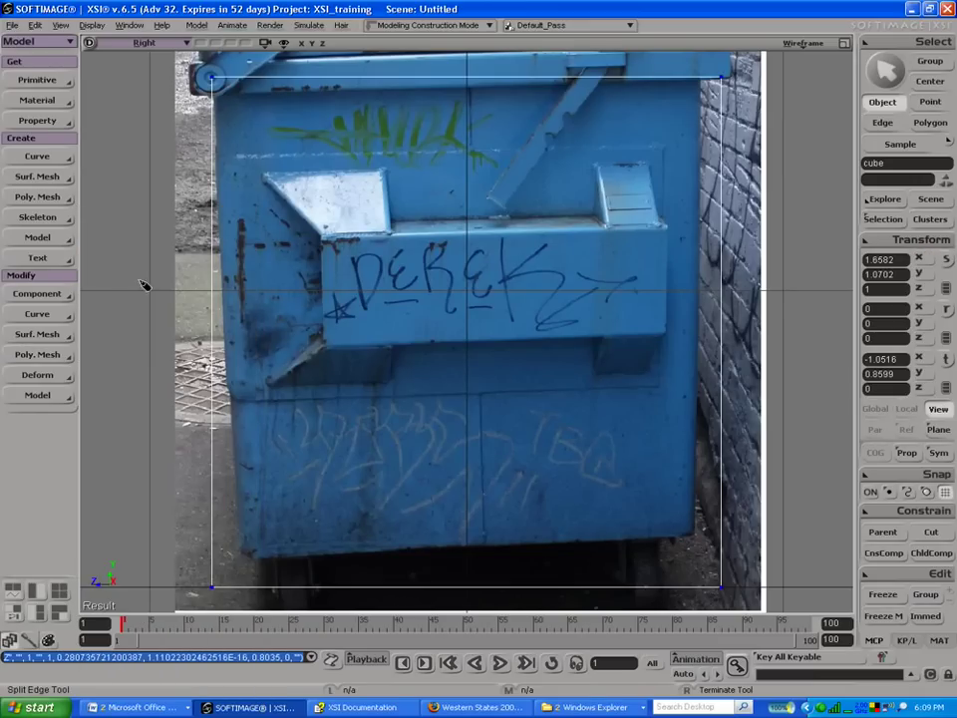
pyautogui.click(213, 240)
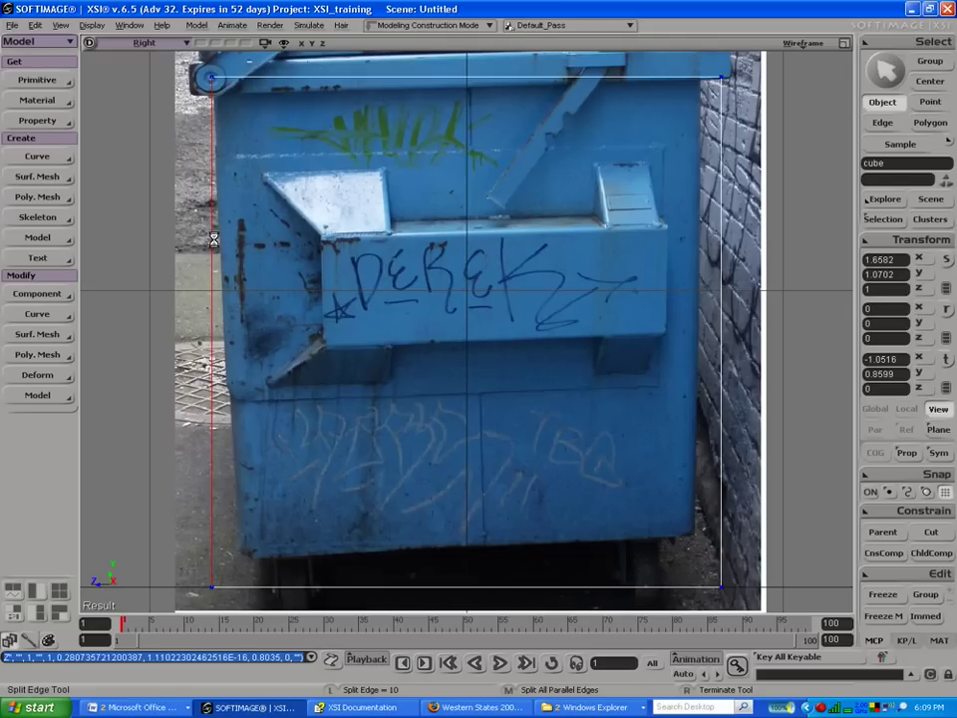
pyautogui.click(213, 356)
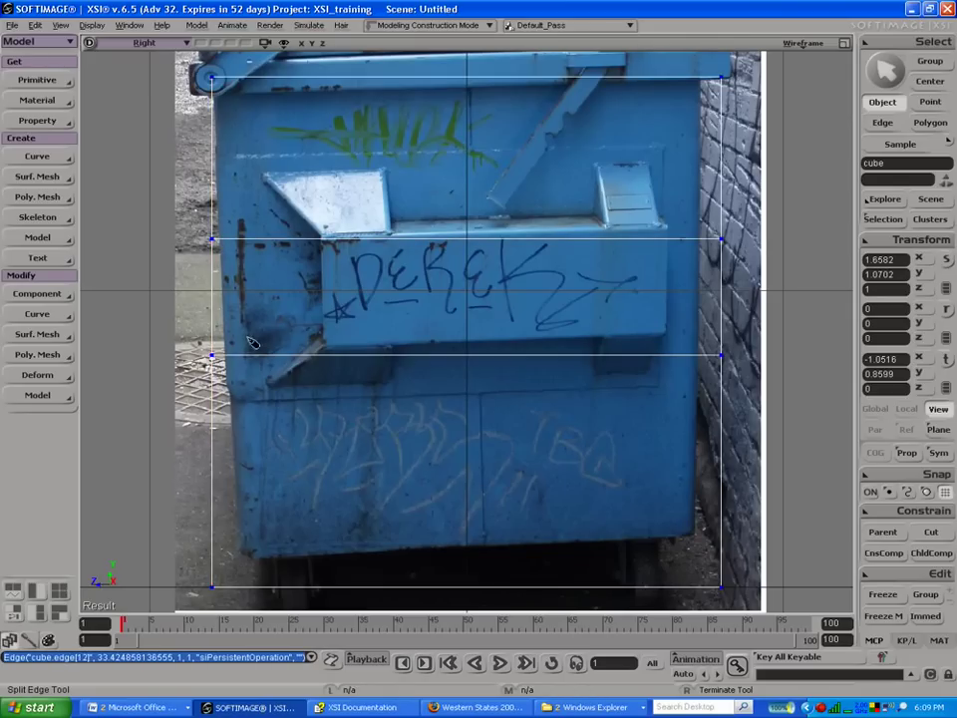
# Step: Split in four vertical edge loops at the side pocket's ends and bracket edges, plus horizontal loops above the upper brackets and below the lower ones
pyautogui.click(314, 80)
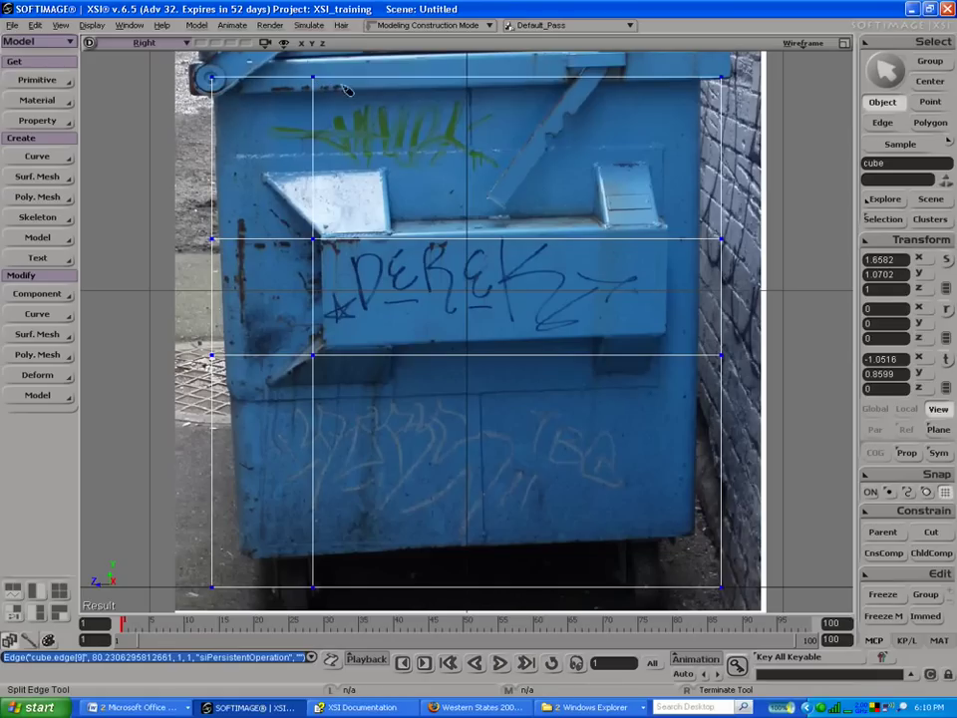
pyautogui.click(667, 79)
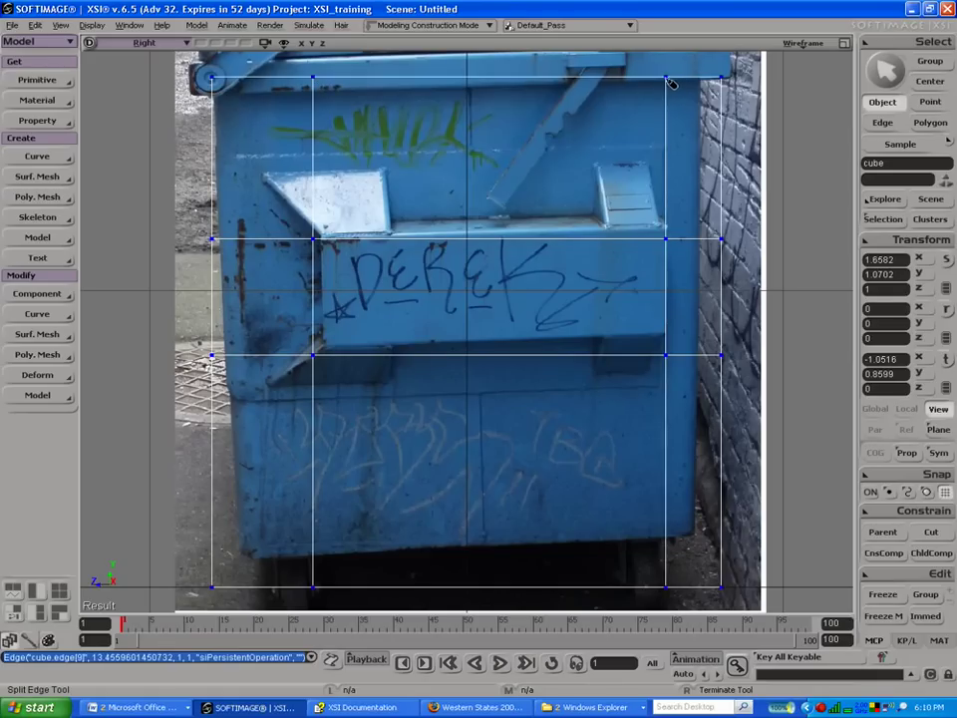
pyautogui.click(594, 78)
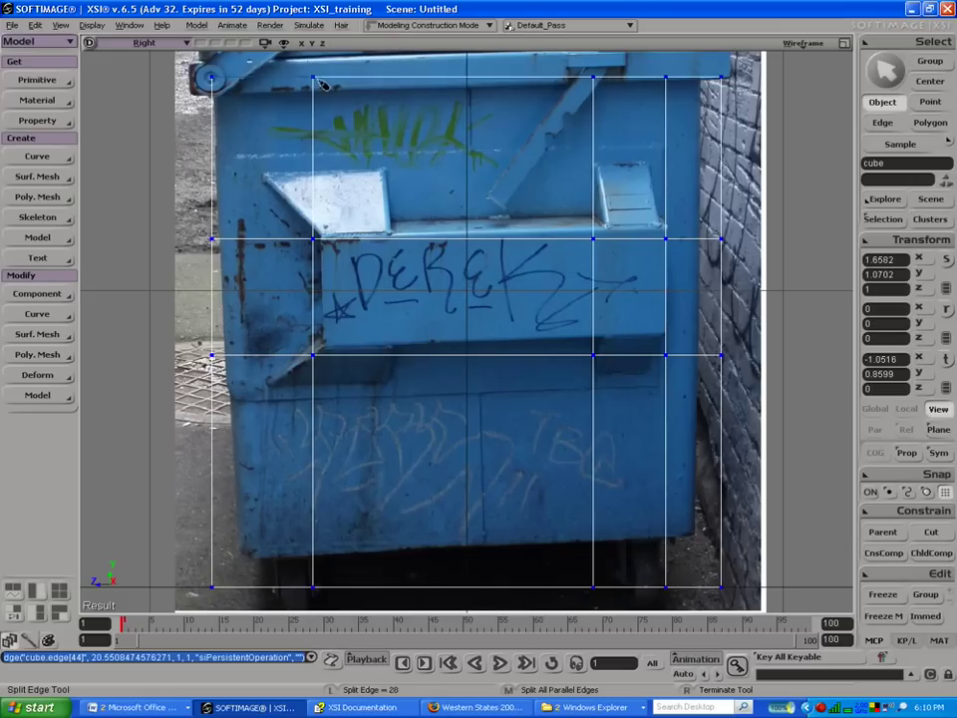
pyautogui.click(393, 78)
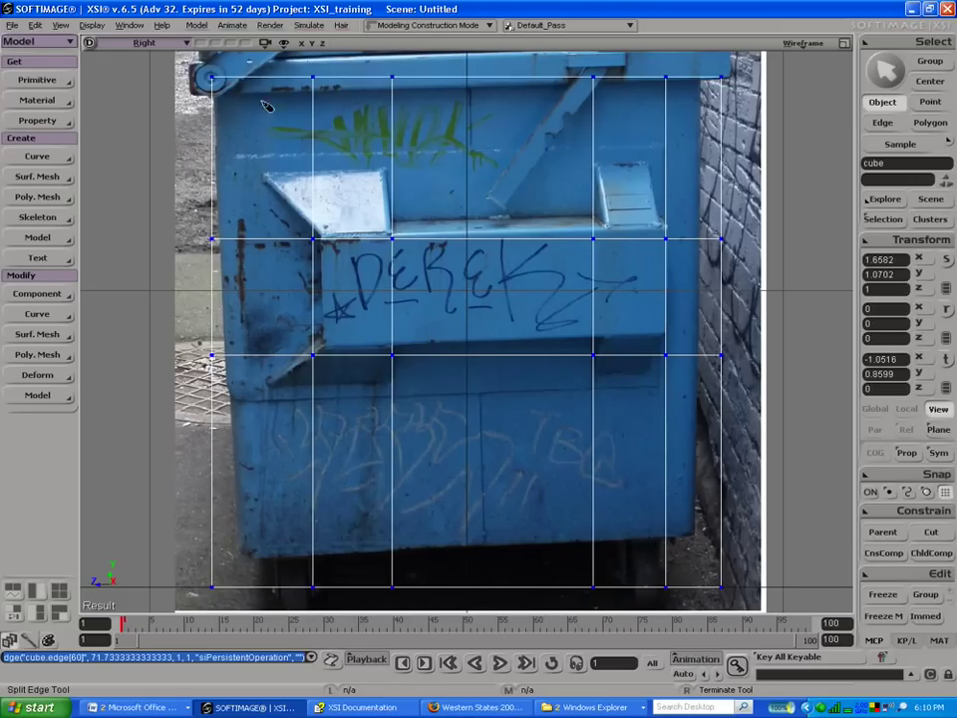
pyautogui.click(221, 175)
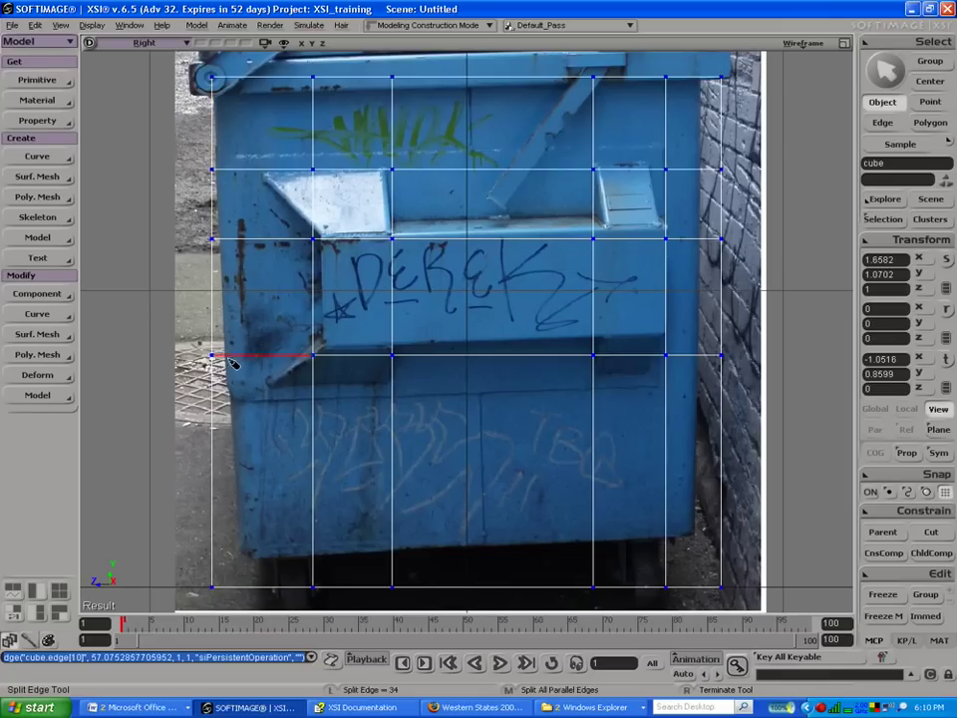
pyautogui.click(214, 410)
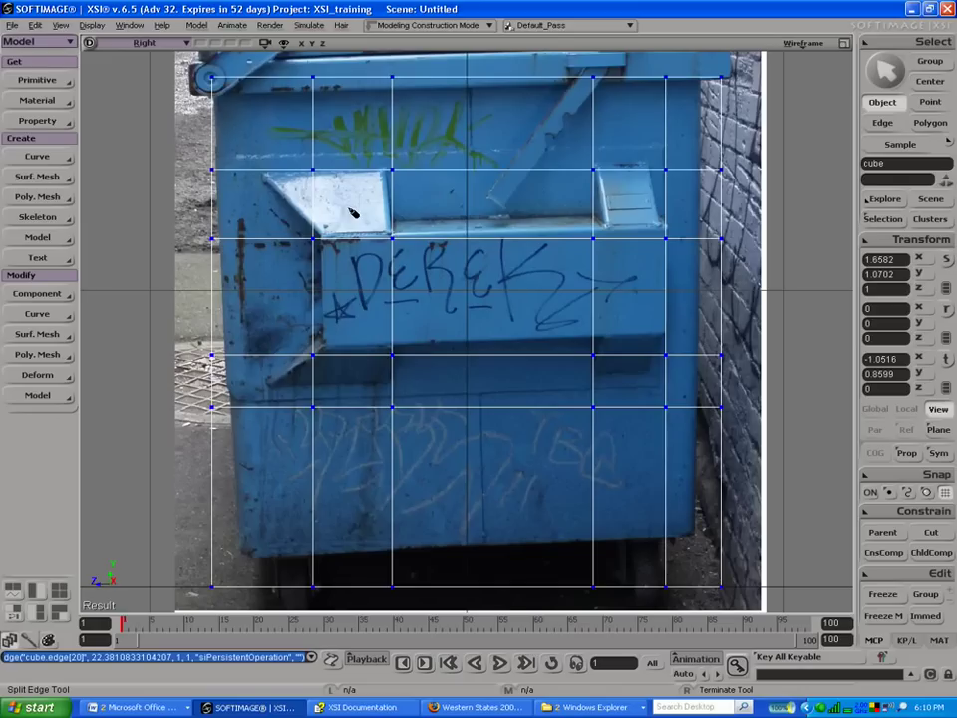
# Step: Select the seven cube polygons covering the side pocket and the brackets above and below it with raycast polygon selection
pyautogui.press('u')
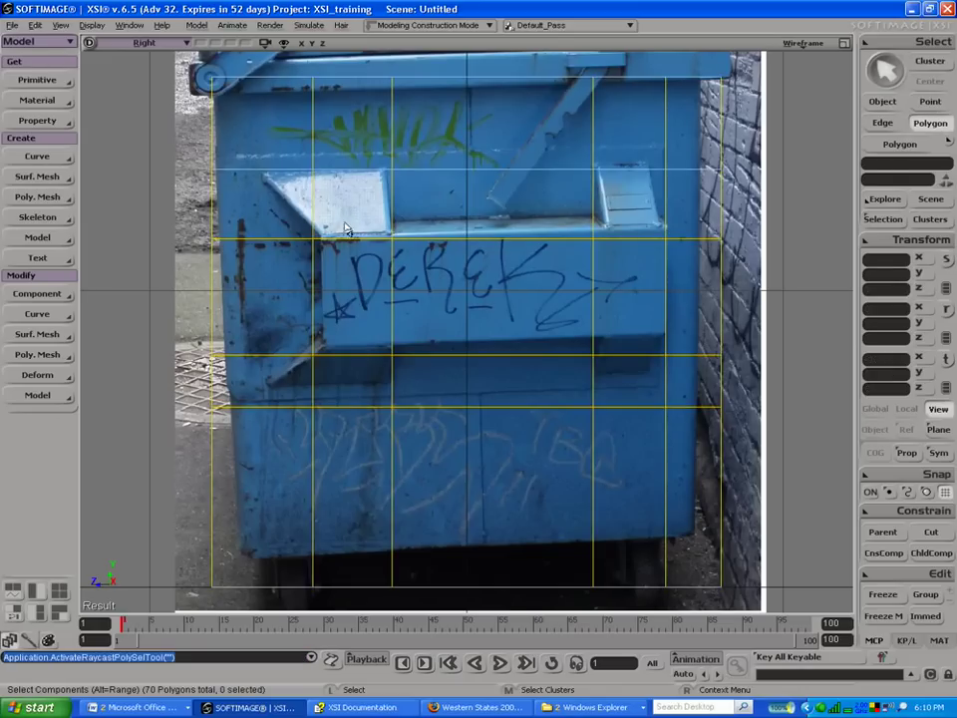
pyautogui.moveTo(348, 377)
pyautogui.mouseDown()
pyautogui.moveTo(447, 305)
pyautogui.moveTo(566, 295)
pyautogui.moveTo(641, 260)
pyautogui.moveTo(643, 236)
pyautogui.moveTo(629, 390)
pyautogui.moveTo(618, 306)
pyautogui.mouseUp()
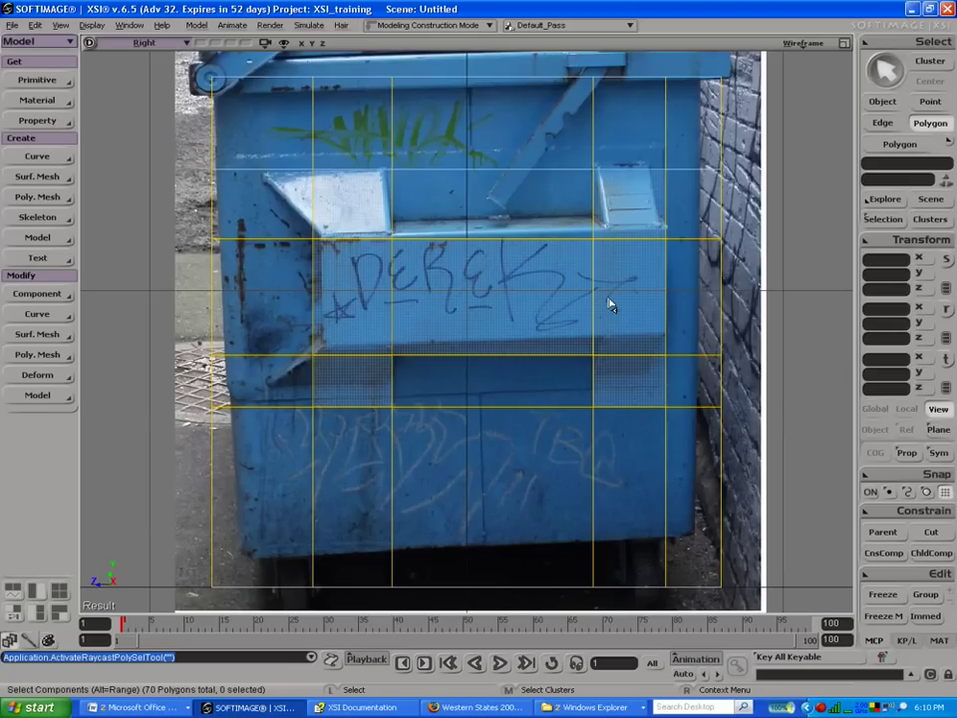
pyautogui.moveTo(611, 305); pyautogui.dragTo(498, 288)
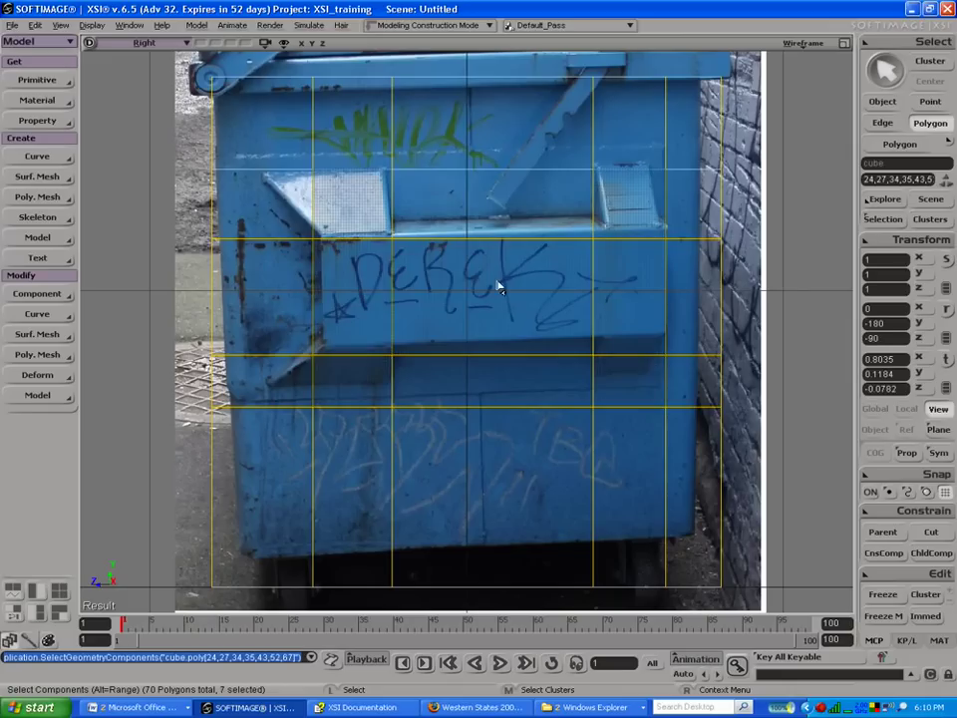
# Step: Split in another vertical edge loop between the cube's front edge and the side pocket in the Right view
pyautogui.press('\\')
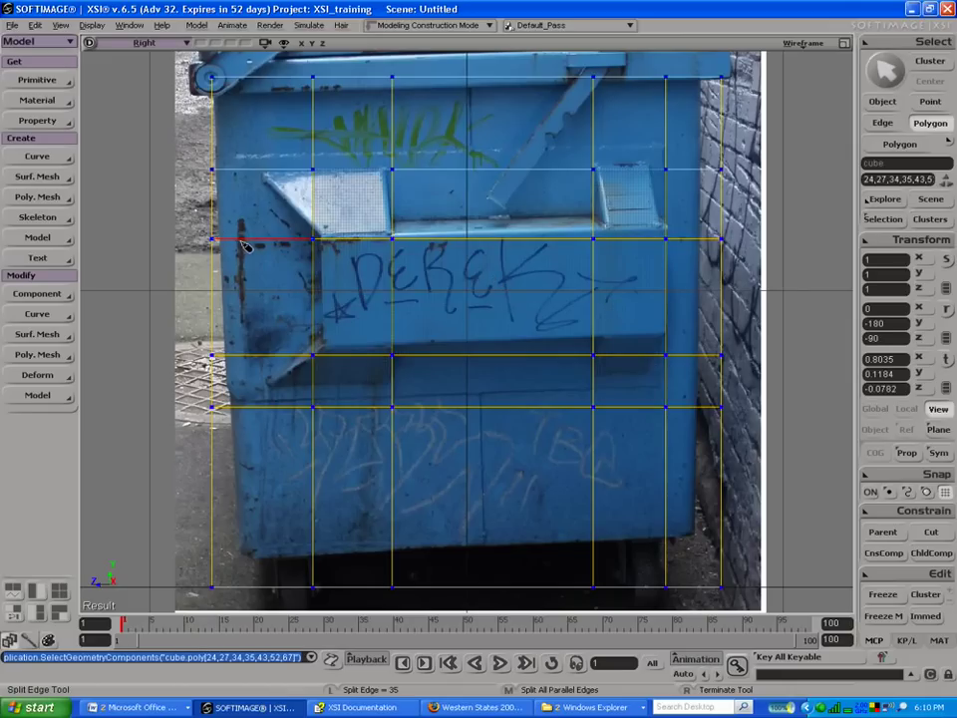
pyautogui.click(240, 240)
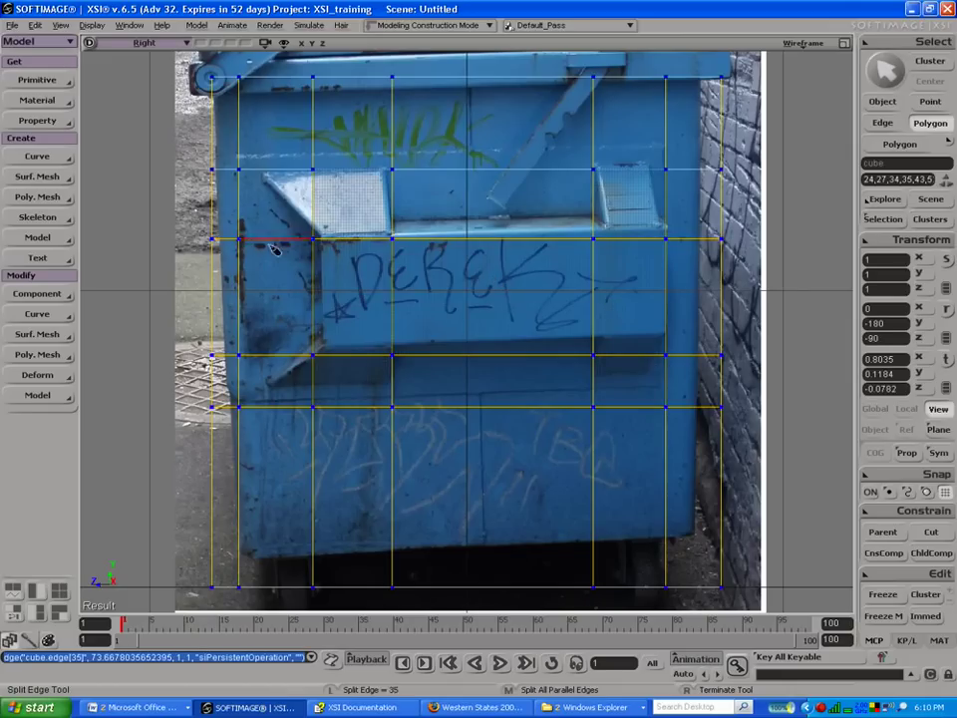
# Step: Split in a vertical edge loop near the cube's rear edge and add the polygons at both ends of the side pocket to the selection
pyautogui.click(708, 241)
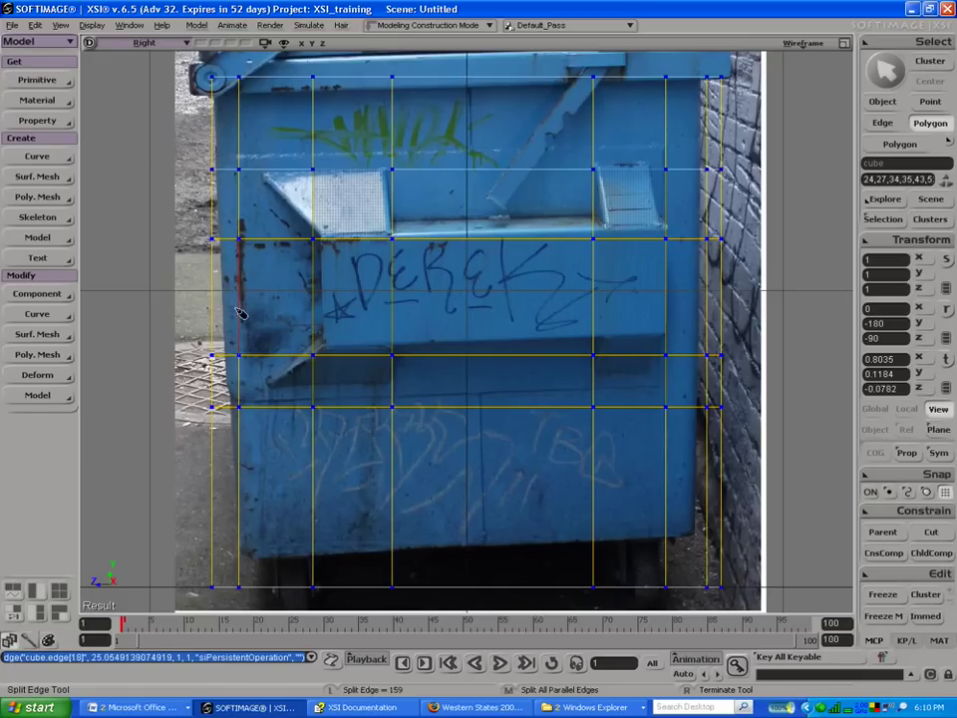
pyautogui.press('y')
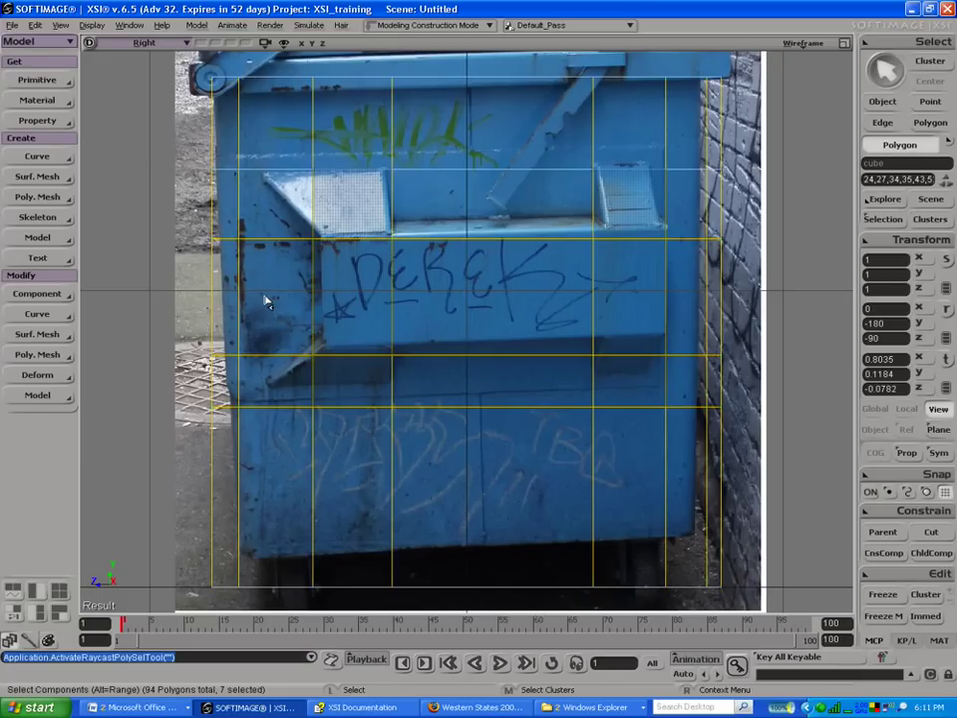
pyautogui.keyDown('shift'); pyautogui.click(270, 308); pyautogui.keyUp('shift')
pyautogui.keyDown('shift'); pyautogui.click(690, 316); pyautogui.keyUp('shift')
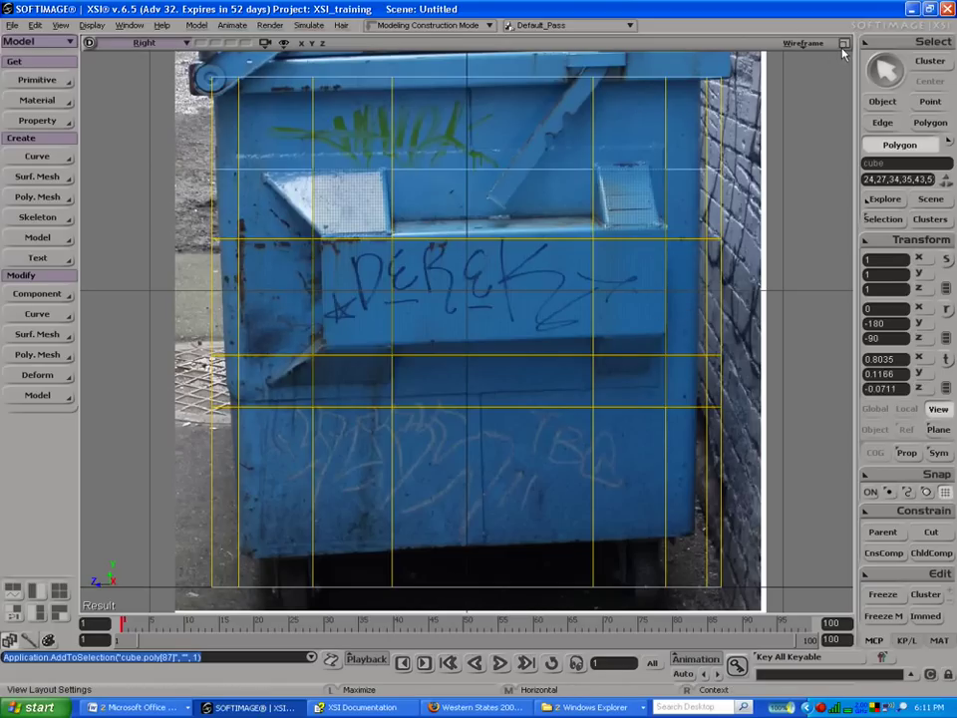
# Step: Extrude the selected side pocket and bracket polygons and move them about 0.13 units outward along X
pyautogui.press('F12')
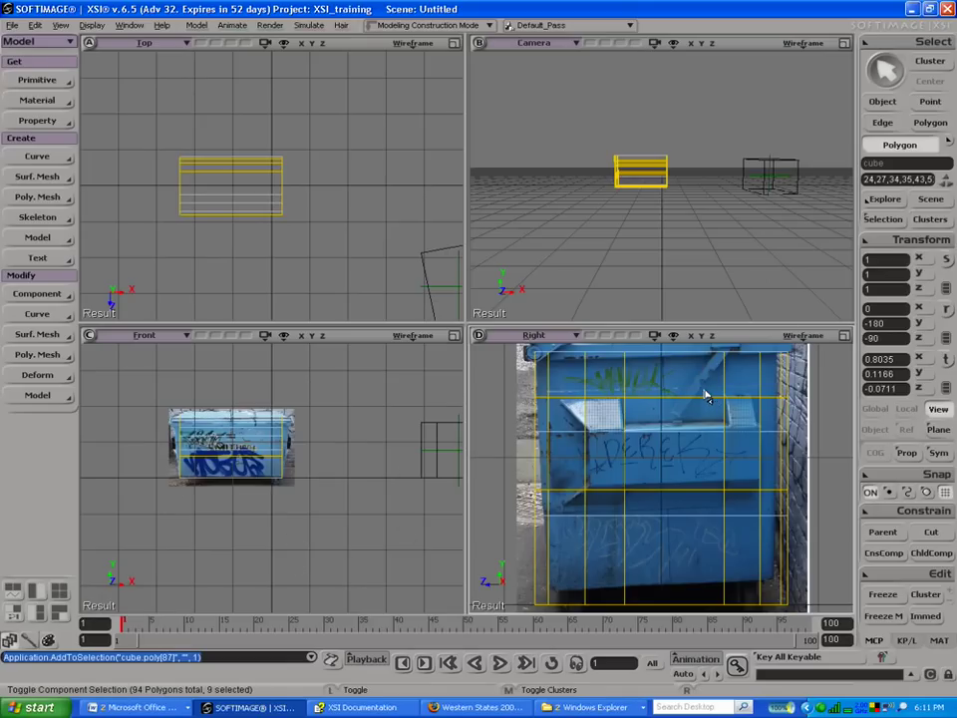
pyautogui.hotkey('ctrl', 'd')
pyautogui.press('v')
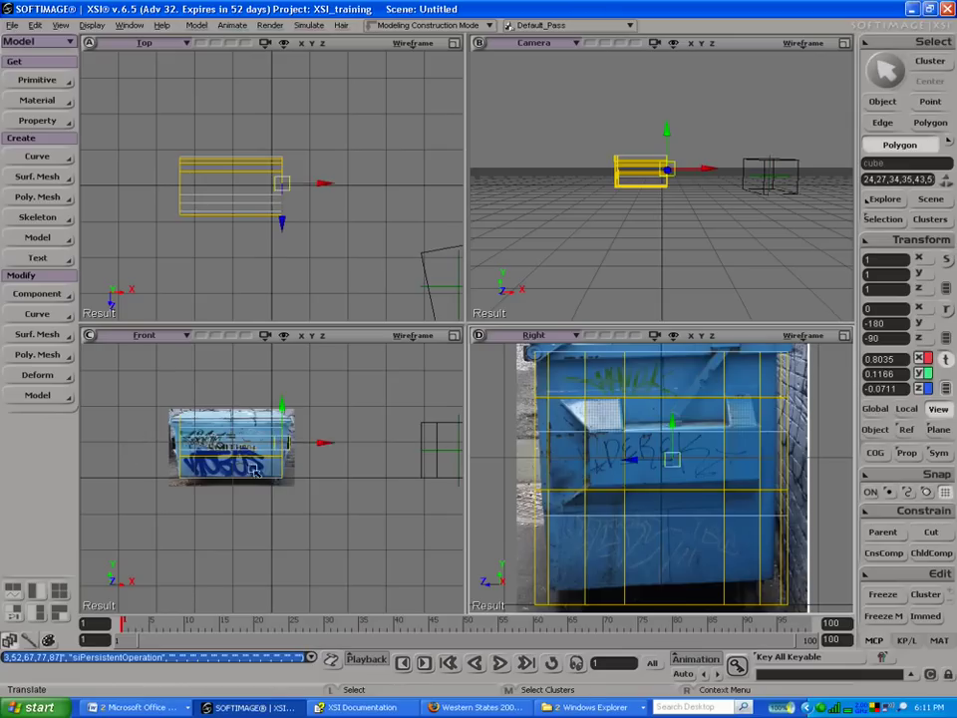
pyautogui.moveTo(320, 445)
pyautogui.mouseDown()
pyautogui.moveTo(328, 450)
pyautogui.moveTo(327, 437)
pyautogui.mouseUp()
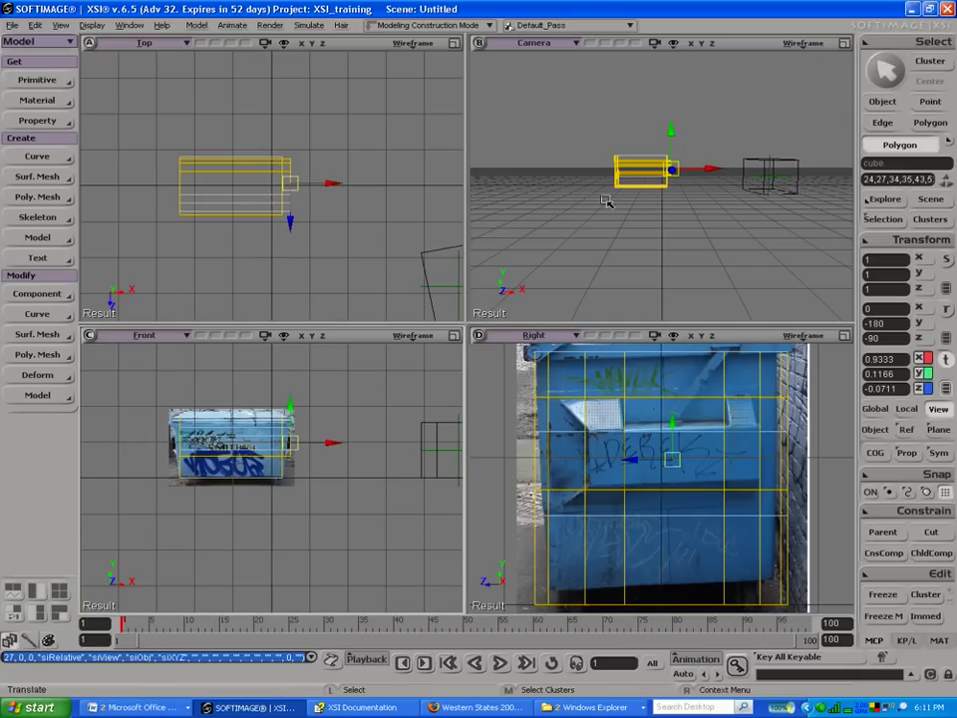
# Step: Frame the extruded side pocket in the Camera view and set that view's display mode to Shaded
pyautogui.press('f')
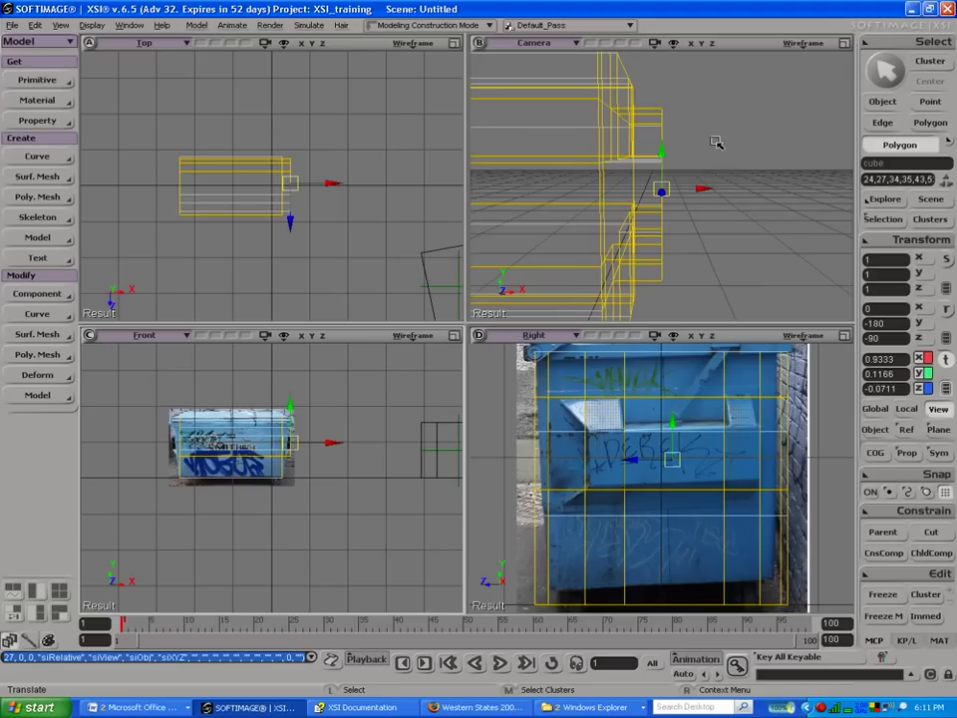
pyautogui.press('s')
pyautogui.moveTo(711, 180); pyautogui.dragTo(630, 134)
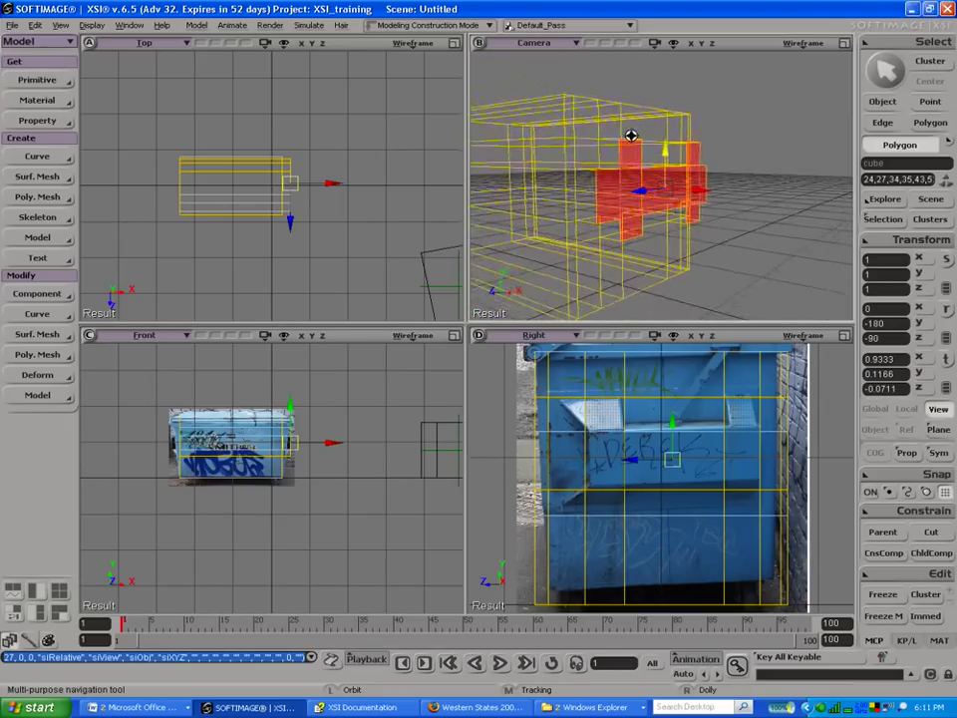
pyautogui.click(783, 46)
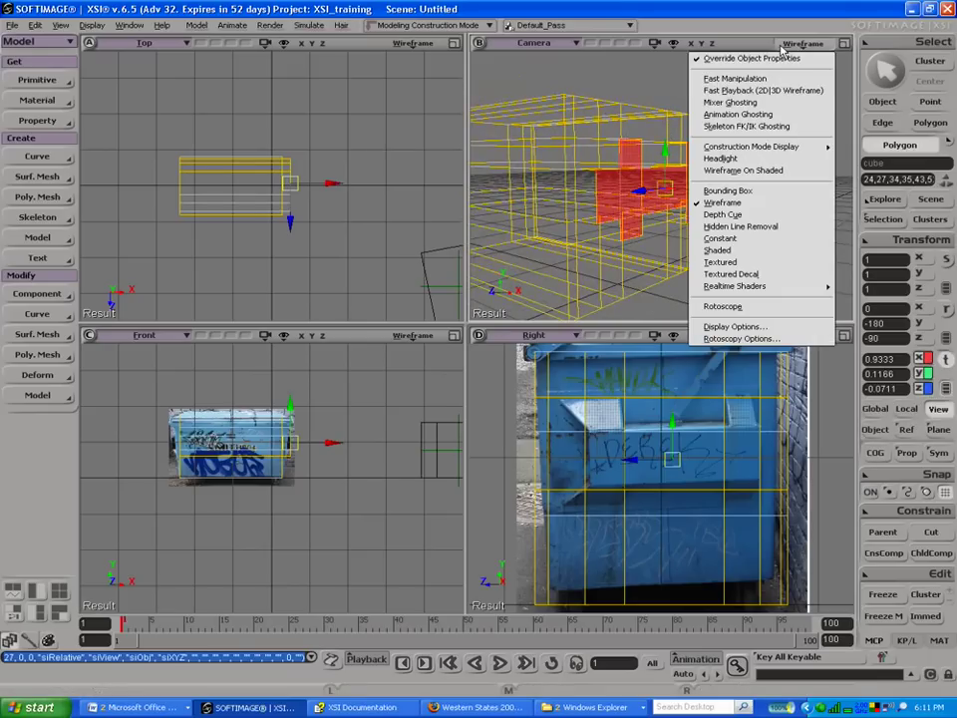
pyautogui.click(737, 251)
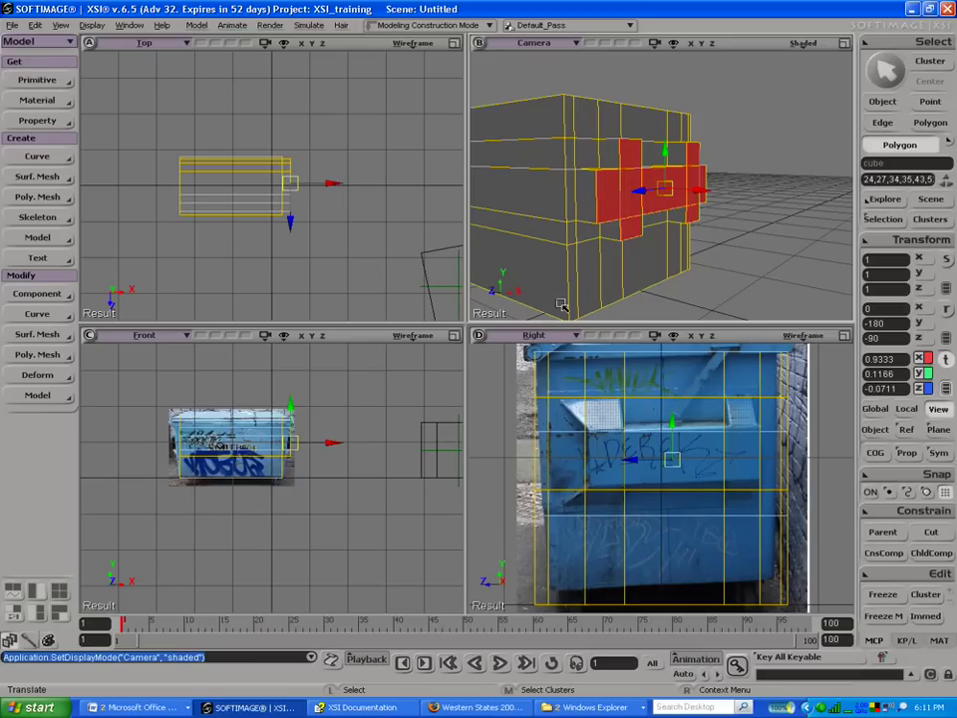
# Step: Weld the extruded corner points at the pocket's front end and on the front brackets to the matching points on the cube's side
pyautogui.press('m')
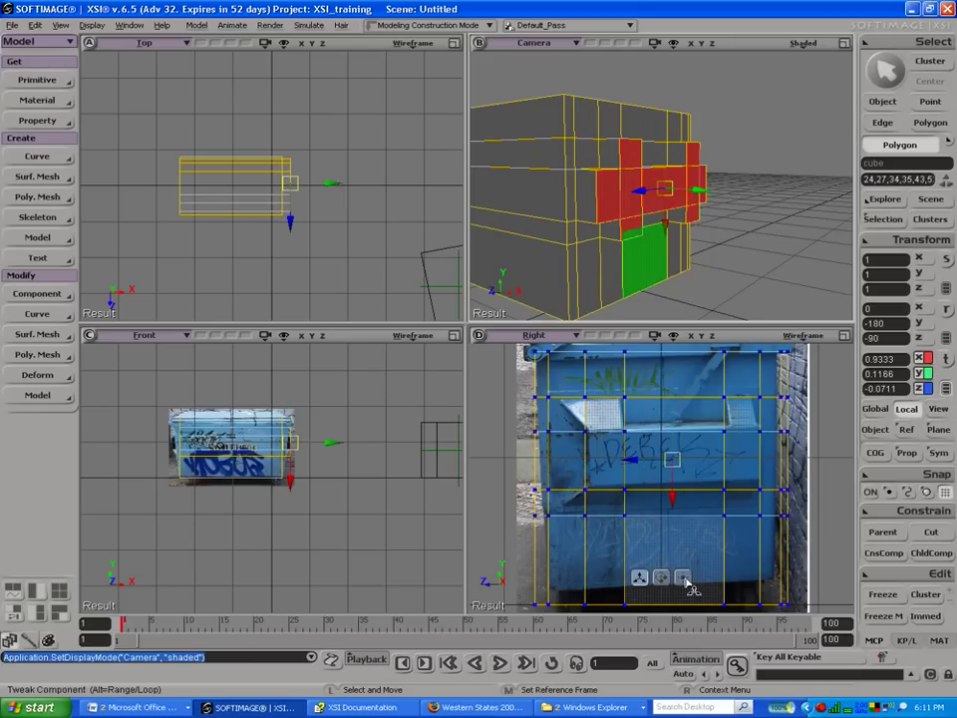
pyautogui.moveTo(599, 180); pyautogui.dragTo(583, 220)
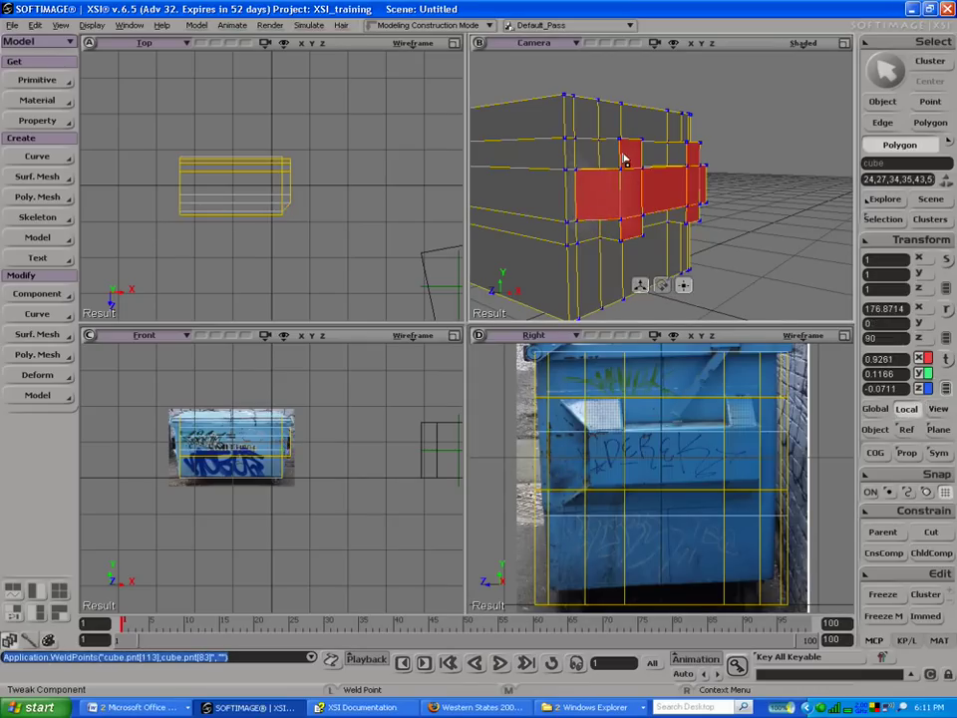
pyautogui.moveTo(620, 143)
pyautogui.mouseDown()
pyautogui.moveTo(602, 143)
pyautogui.moveTo(621, 139)
pyautogui.mouseUp()
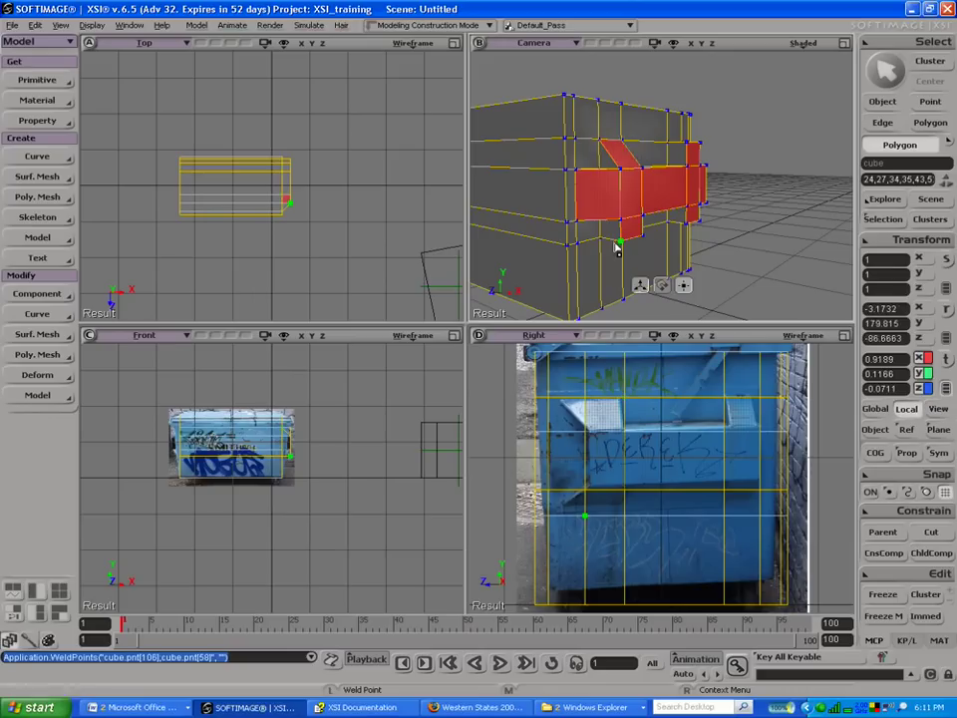
pyautogui.moveTo(609, 241); pyautogui.dragTo(698, 229)
# Step: Weld the outer corner points of the rear lower and upper brackets to the cube's side so both brackets slope inward
pyautogui.press('s')
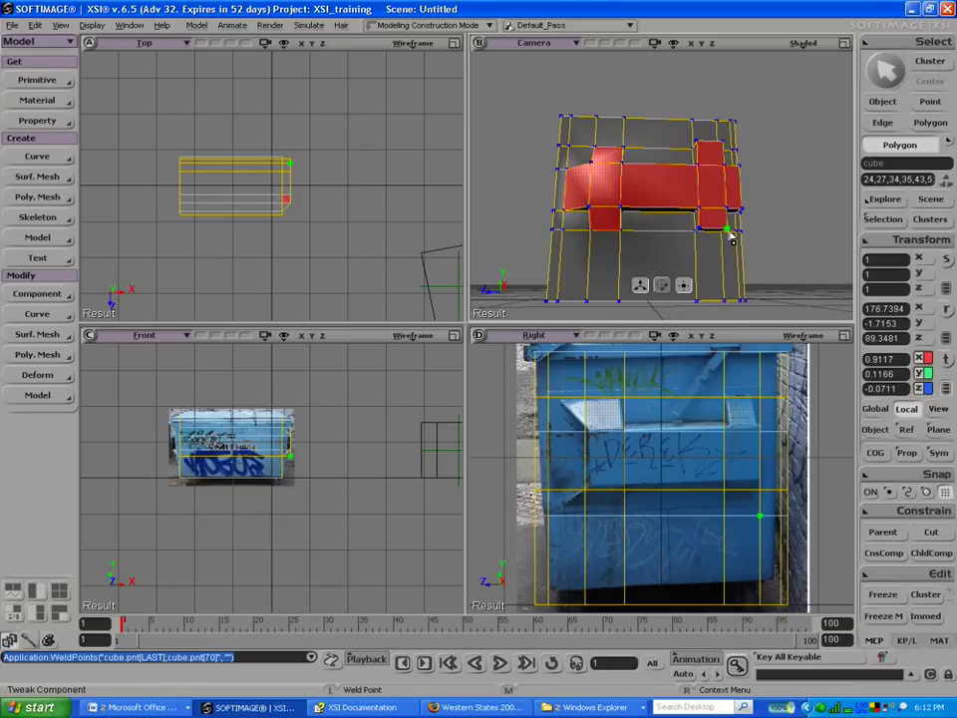
pyautogui.press('F12')
pyautogui.moveTo(593, 388); pyautogui.dragTo(603, 426)
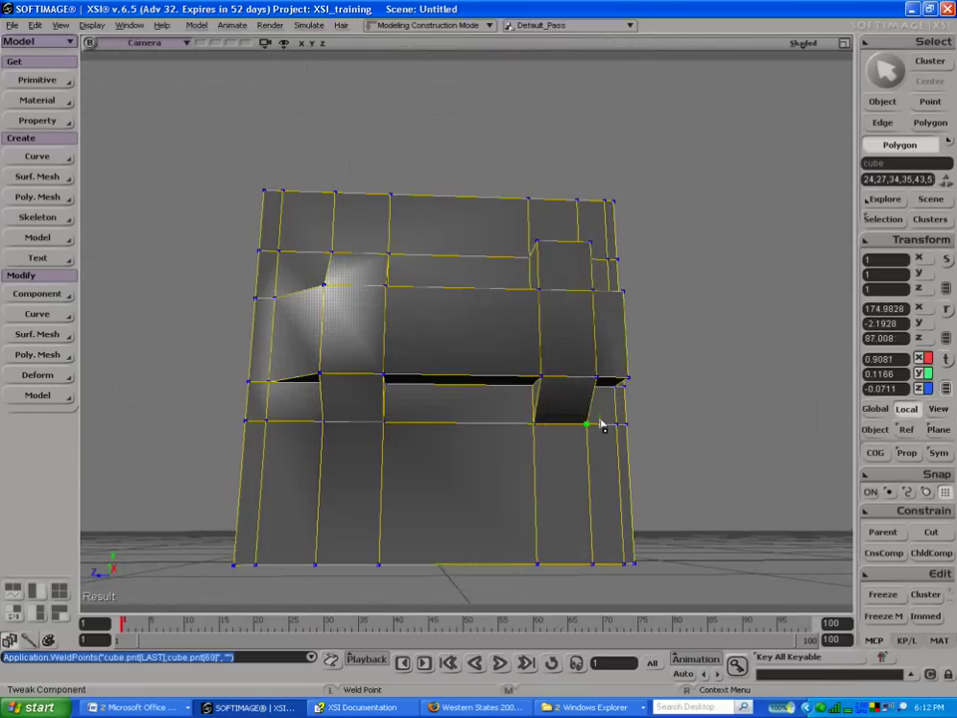
pyautogui.moveTo(540, 246); pyautogui.dragTo(533, 253)
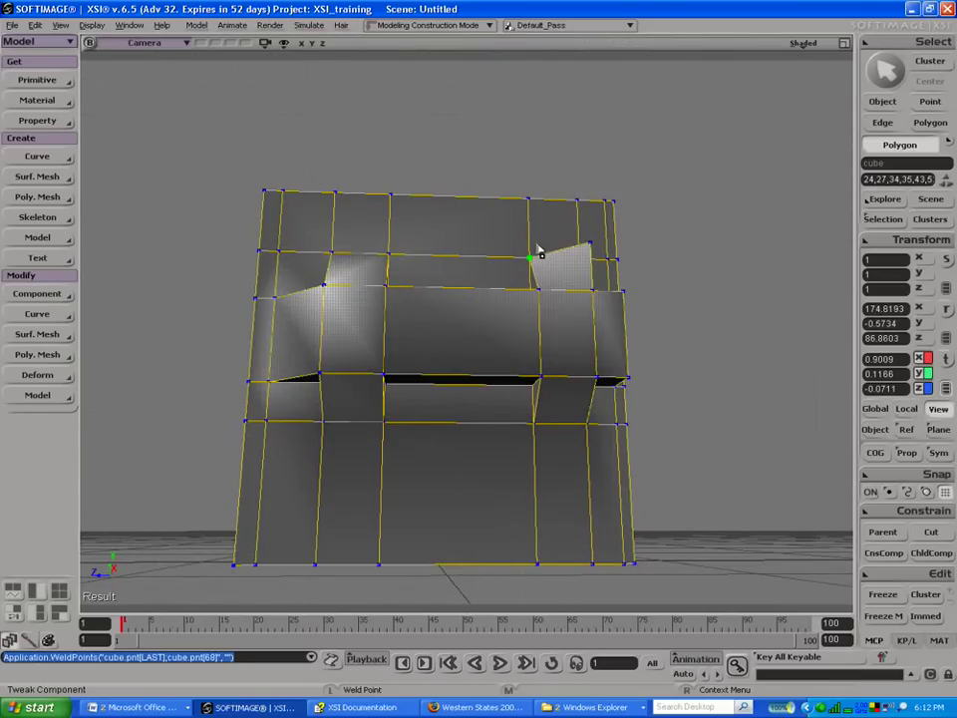
pyautogui.moveTo(590, 244); pyautogui.dragTo(578, 257)
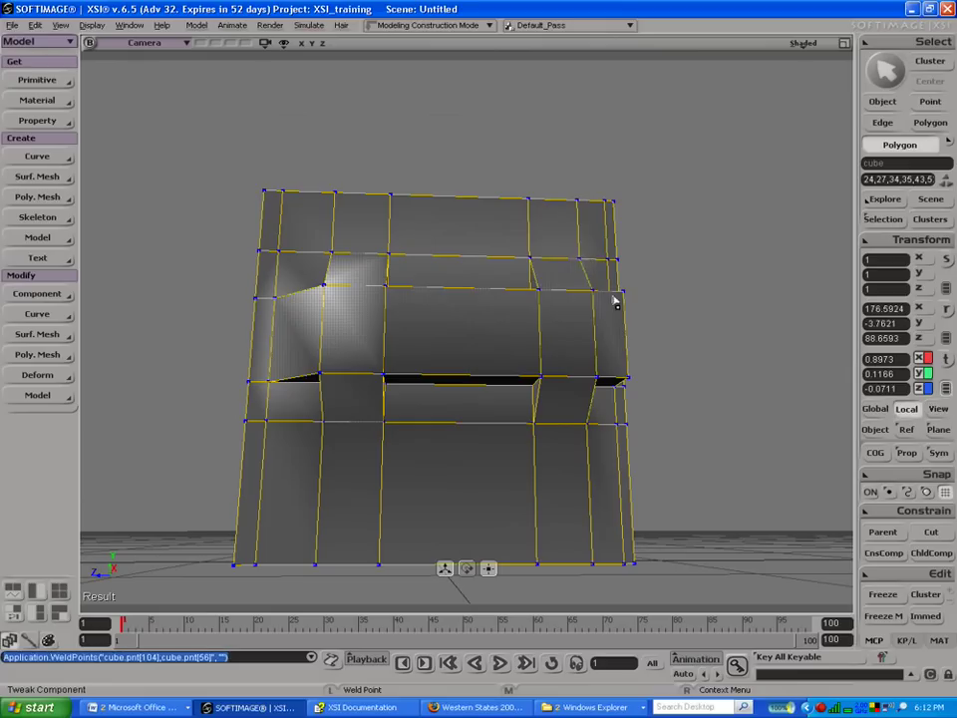
# Step: Weld the upper and lower corner points at the pocket's rear end to the edge loop beside the cube's rear edge
pyautogui.moveTo(627, 380); pyautogui.dragTo(615, 388)
pyautogui.press('s')
pyautogui.moveTo(643, 342); pyautogui.dragTo(589, 368, button='right')
pyautogui.moveTo(573, 288); pyautogui.dragTo(601, 288)
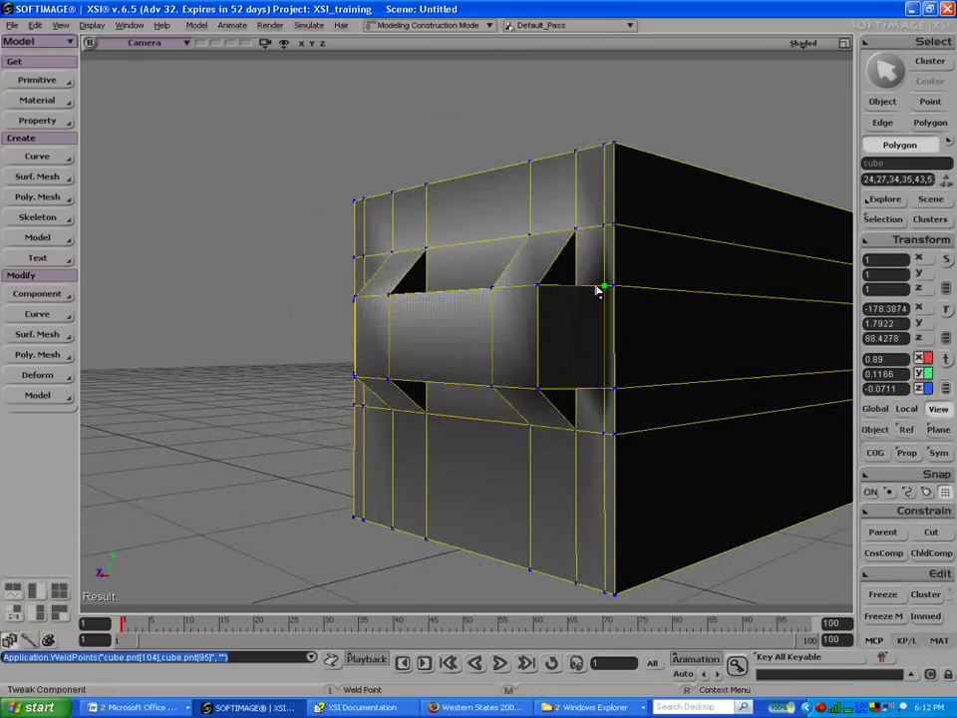
pyautogui.click(843, 45)
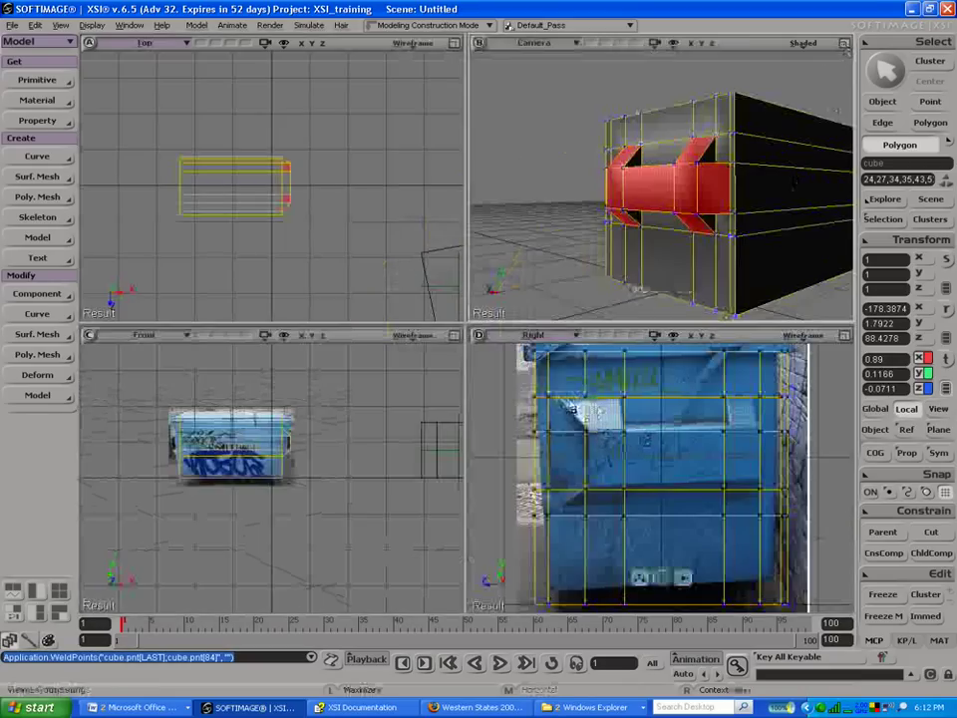
# Step: Try to move only the upper and lower front bracket corner points forward along Z in the Right view
pyautogui.press('t')
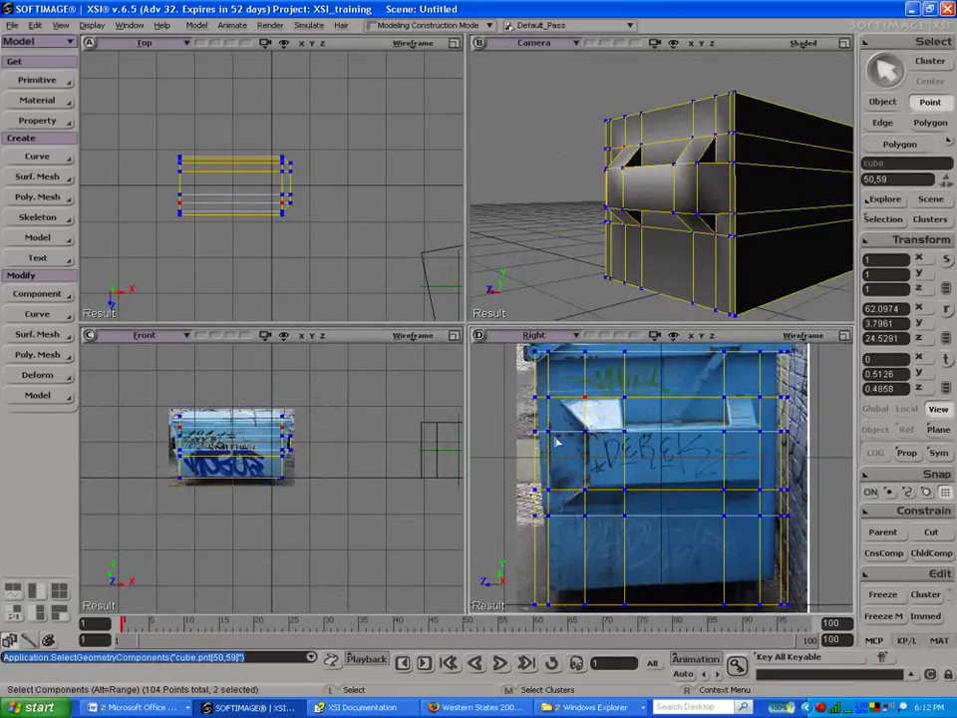
pyautogui.press('shift')
pyautogui.keyDown('shift'); pyautogui.click(587, 520); pyautogui.keyUp('shift')
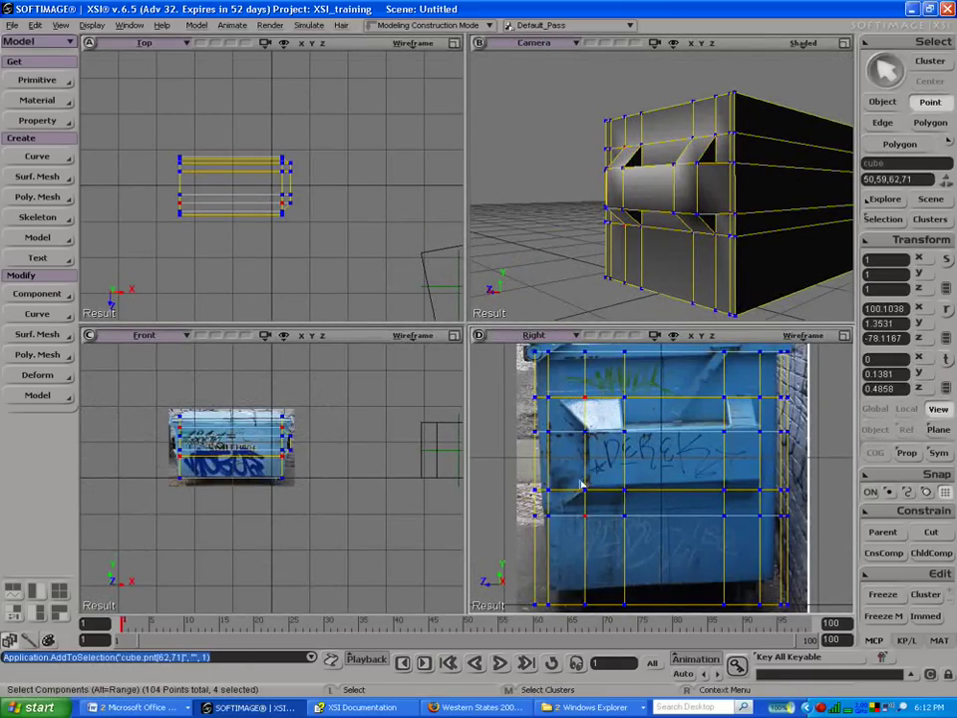
pyautogui.click(518, 420)
pyautogui.click(588, 515)
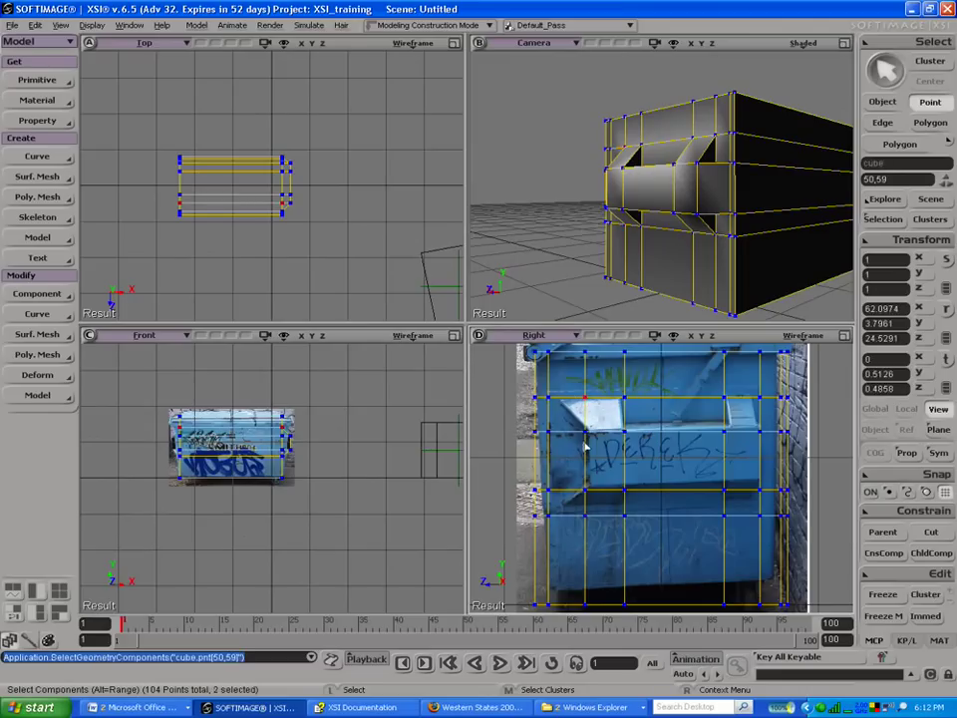
pyautogui.keyDown('shift'); pyautogui.click(586, 516); pyautogui.keyUp('shift')
pyautogui.press('v')
pyautogui.moveTo(582, 456); pyautogui.dragTo(535, 457)
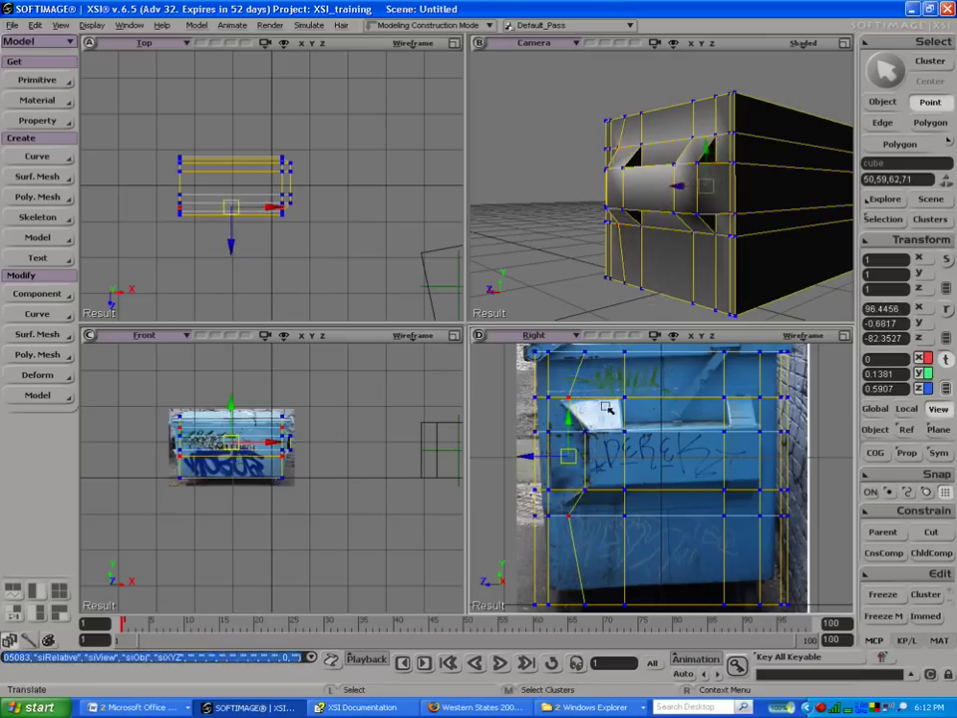
pyautogui.hotkey('ctrl', 'z')
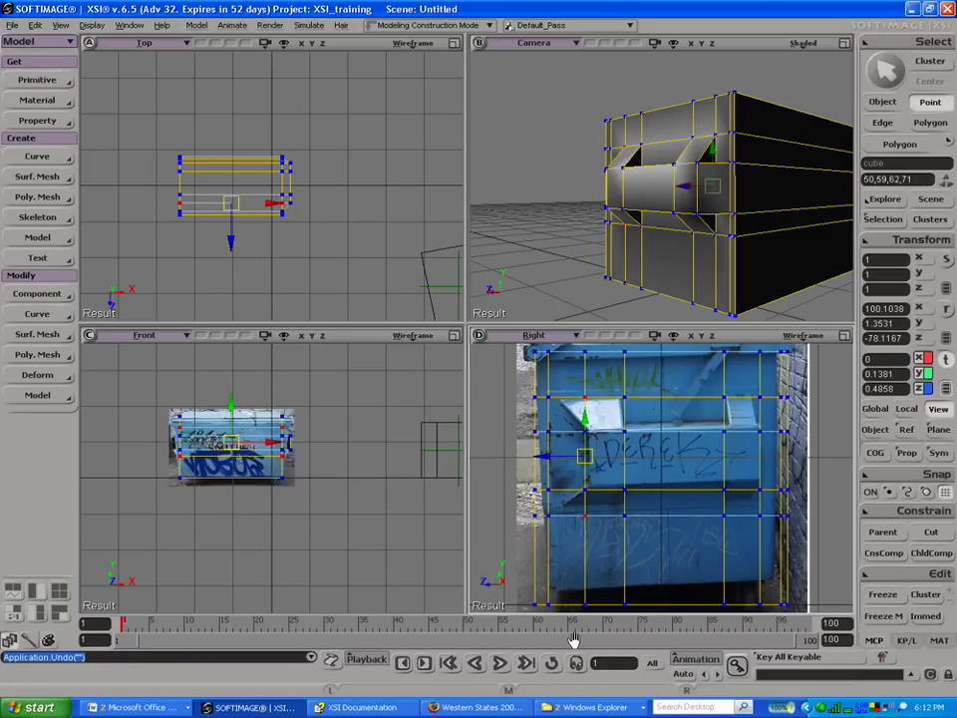
# Step: Select the front bracket loop's points above and below the pocket, including the cube's top and bottom edges, and move them forward to Z 0.6003
pyautogui.press('t')
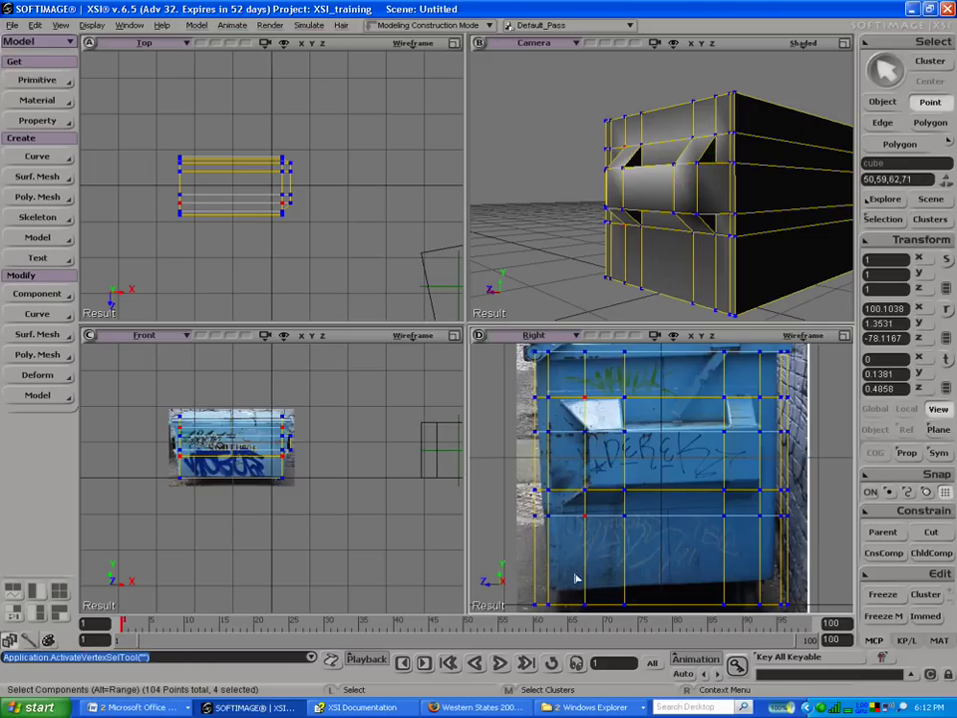
pyautogui.moveTo(593, 621); pyautogui.dragTo(594, 624)
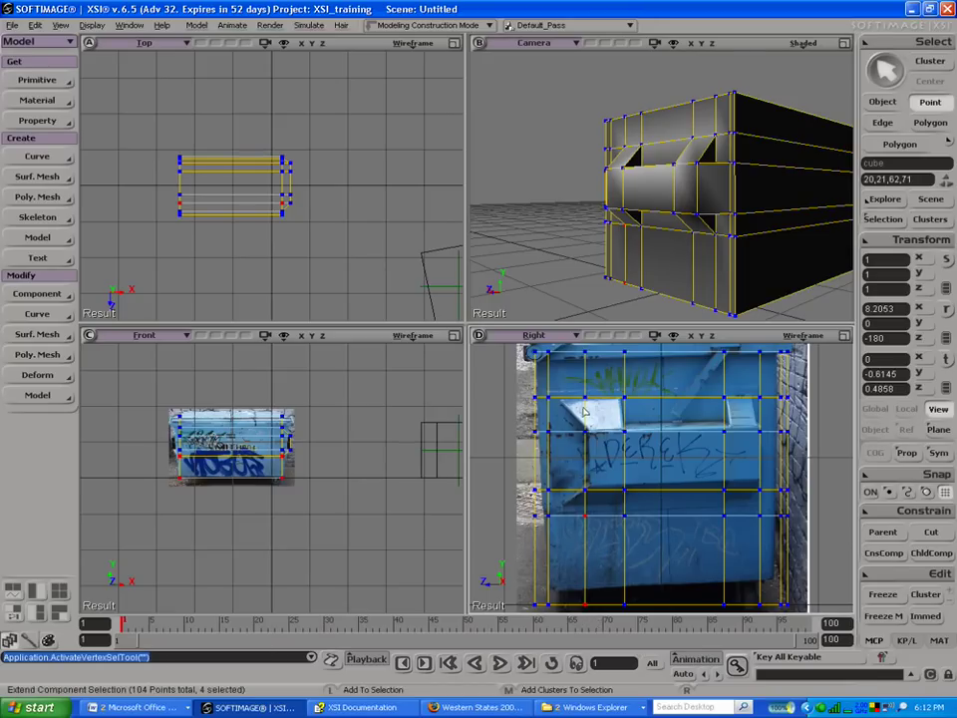
pyautogui.press('t')
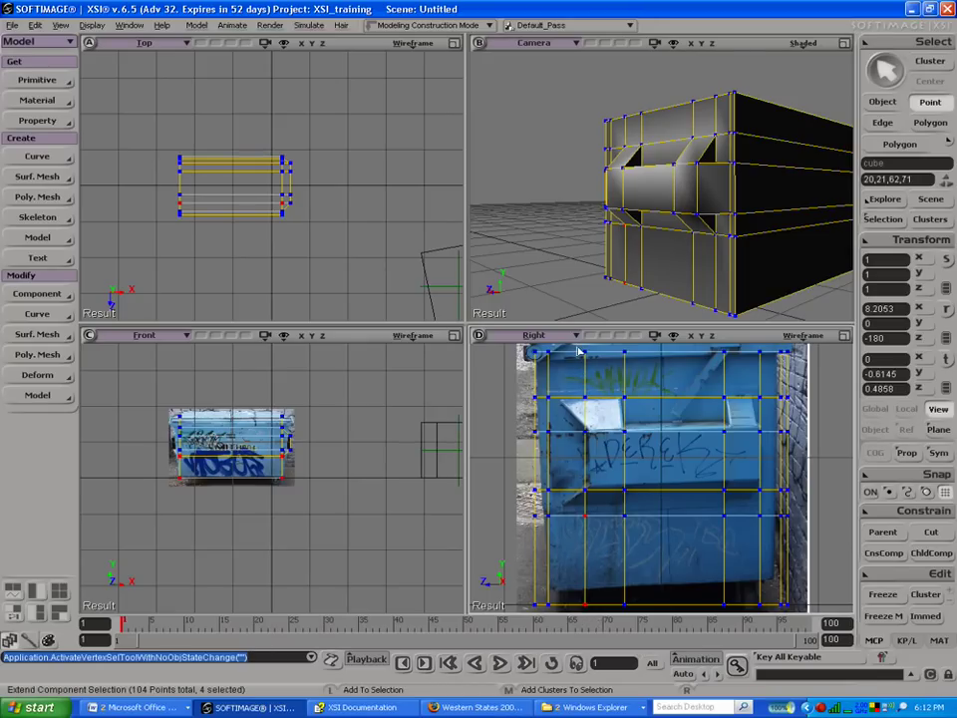
pyautogui.keyDown('shift'); pyautogui.moveTo(590, 410); pyautogui.dragTo(593, 408); pyautogui.keyUp('shift')
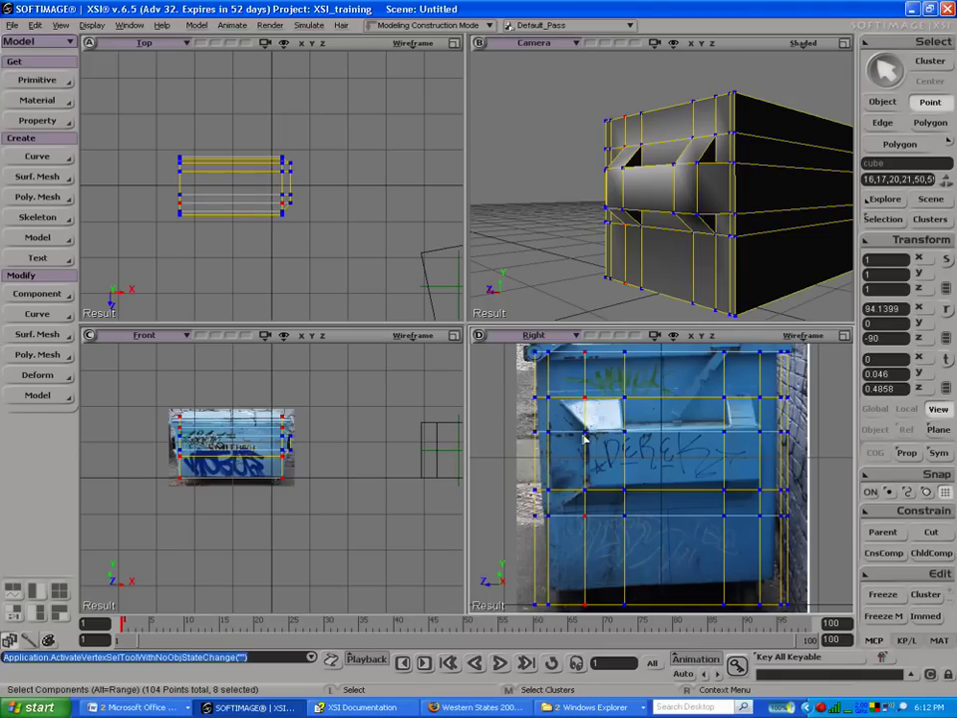
pyautogui.press('v')
pyautogui.moveTo(537, 476)
pyautogui.mouseDown()
pyautogui.moveTo(531, 469)
pyautogui.moveTo(534, 476)
pyautogui.mouseUp()
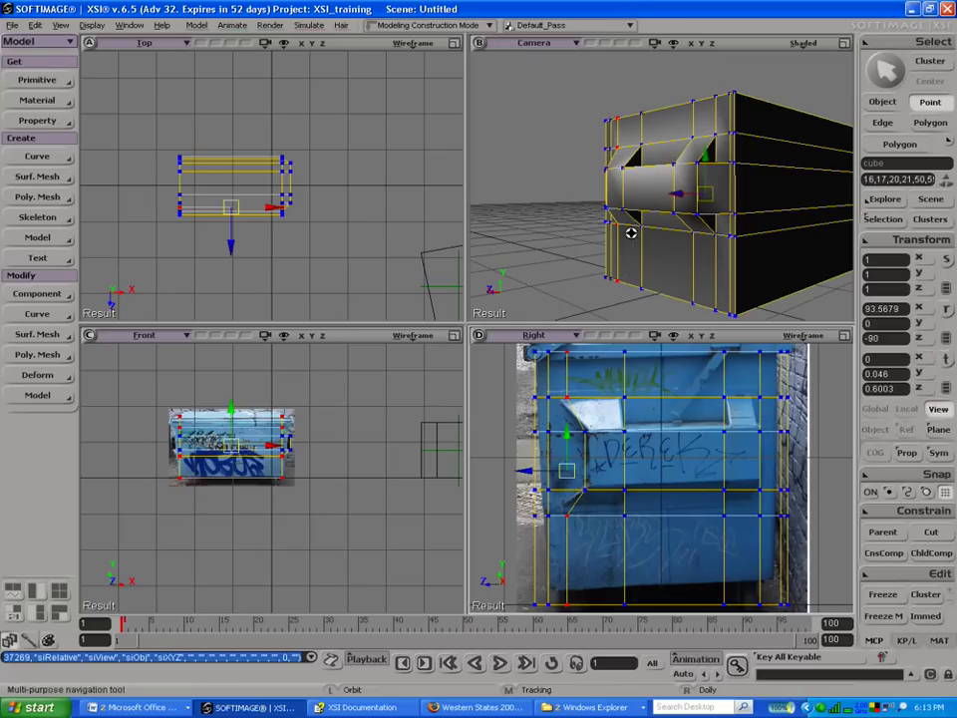
# Step: Weld the pocket's upper front corner point to the upper front bracket corner on the cube's side
pyautogui.press('s')
pyautogui.moveTo(589, 221); pyautogui.dragTo(638, 226)
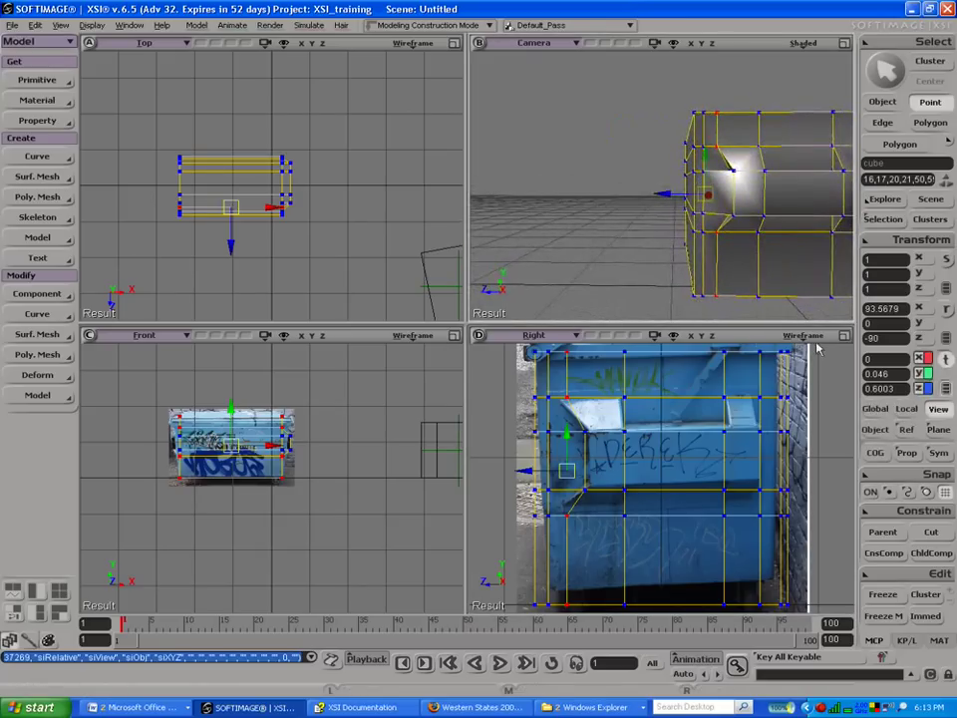
pyautogui.press('F12')
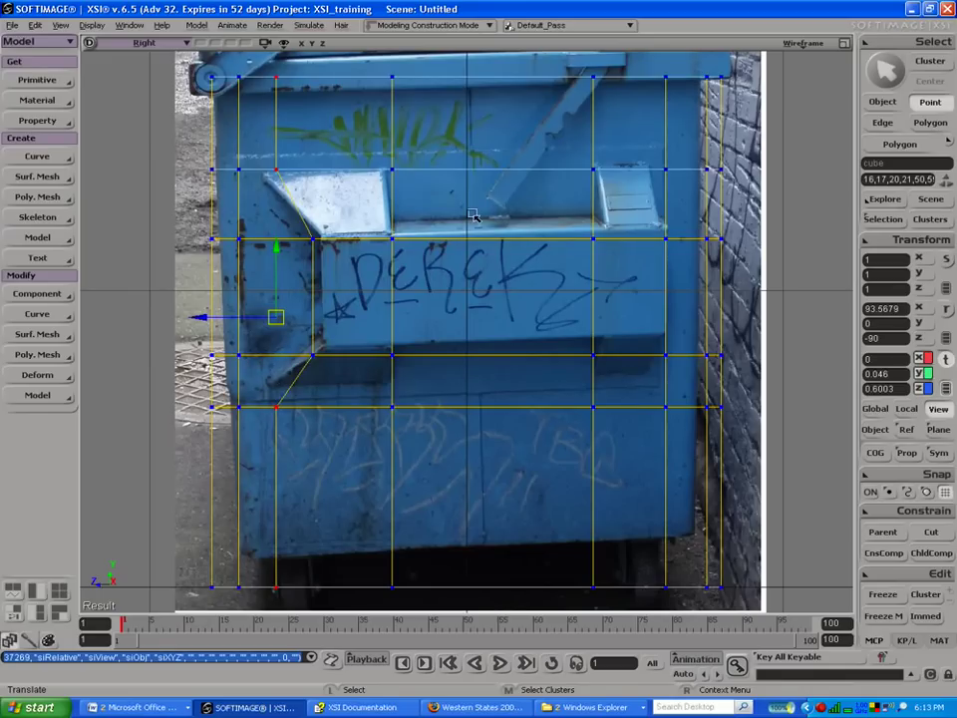
pyautogui.click(844, 43)
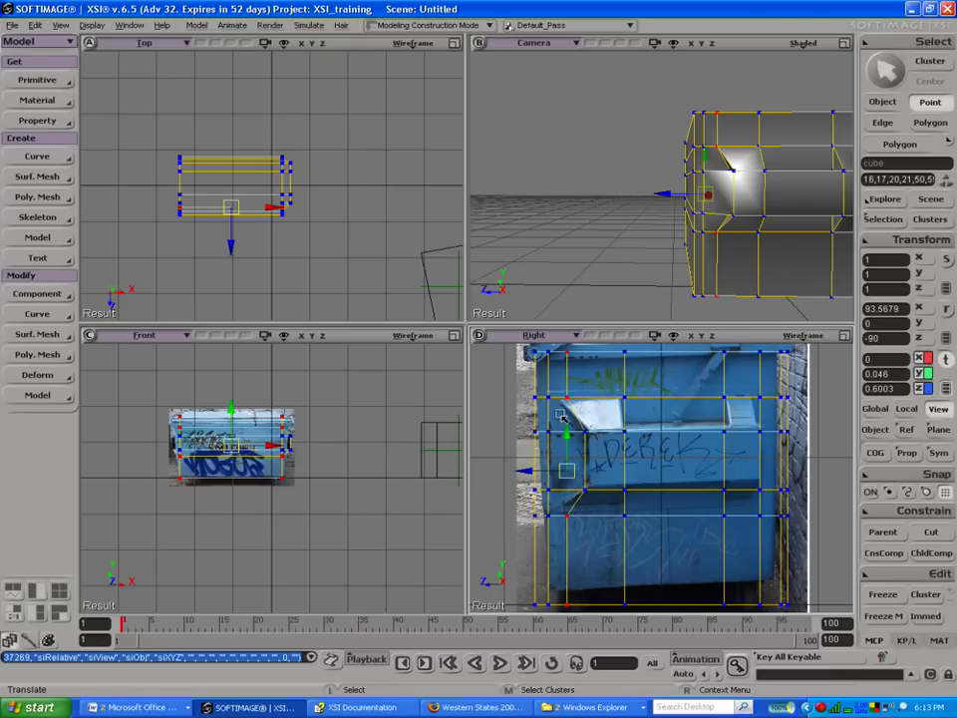
pyautogui.press('m')
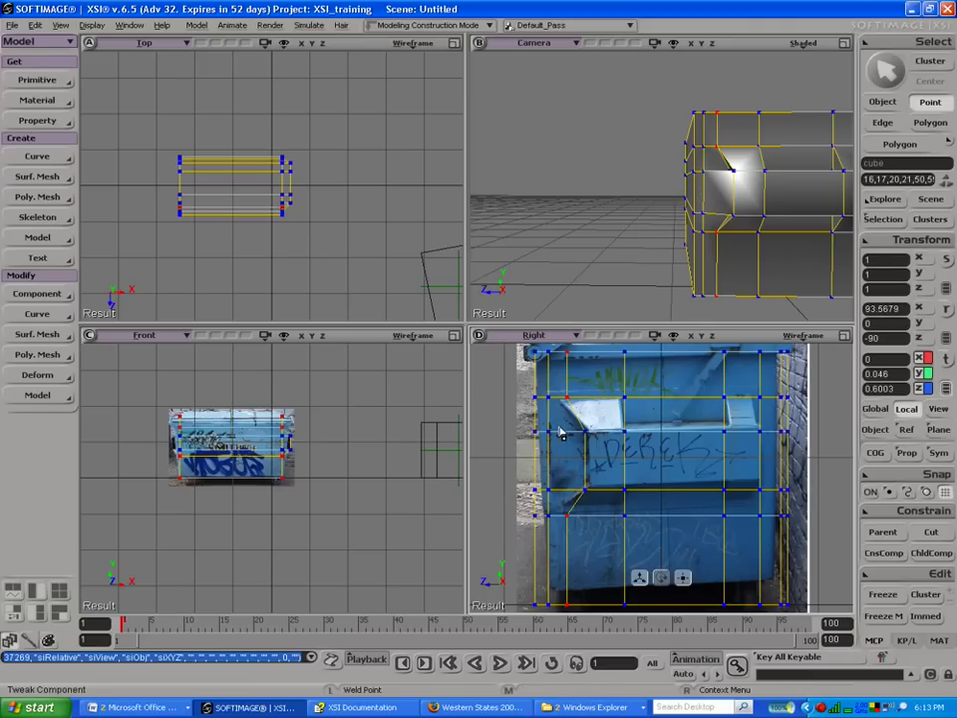
pyautogui.moveTo(552, 434)
pyautogui.keyDown('alt'); pyautogui.mouseDown()
pyautogui.moveTo(567, 399)
pyautogui.moveTo(551, 449)
pyautogui.mouseUp(); pyautogui.keyUp('alt')
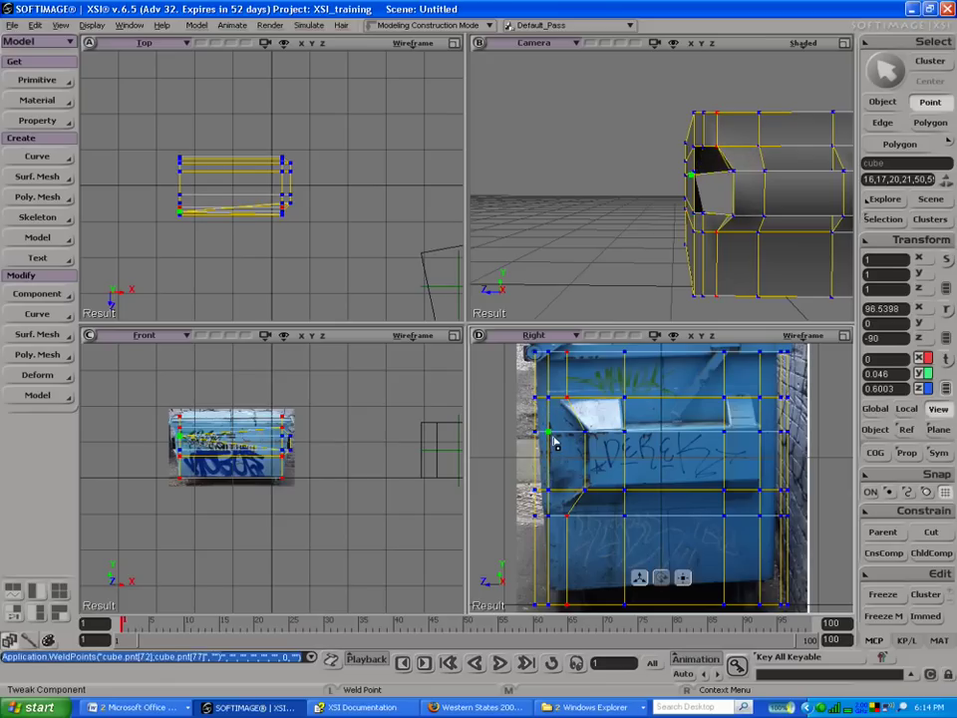
pyautogui.hotkey('ctrl', 'z')
pyautogui.keyDown('alt'); pyautogui.moveTo(704, 173); pyautogui.dragTo(721, 155); pyautogui.keyUp('alt')
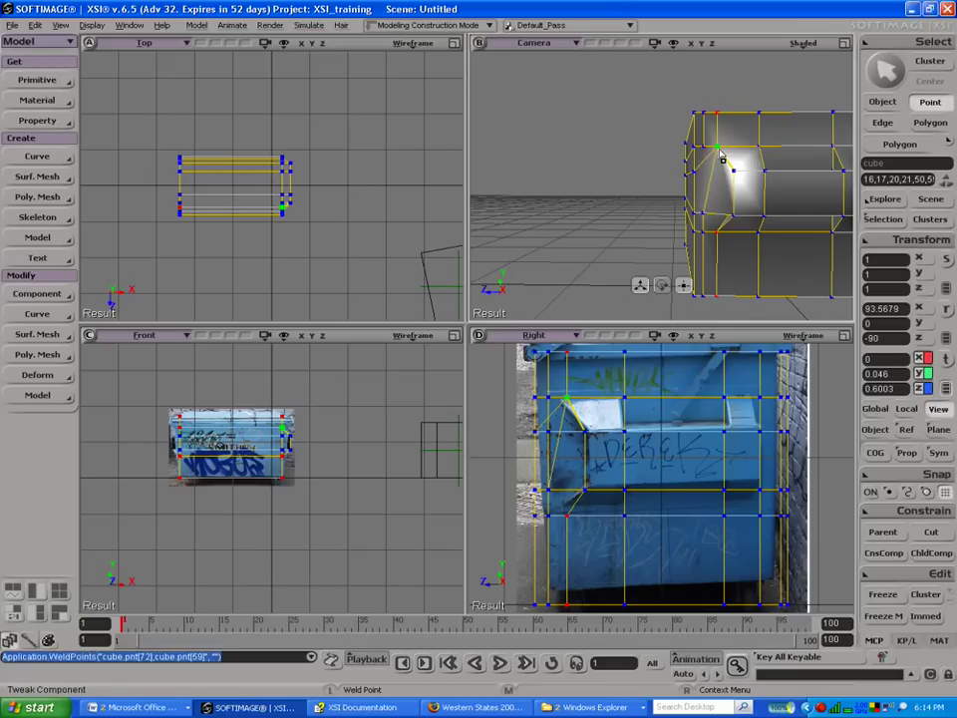
# Step: Weld the pocket's lower front corner point to the lower front bracket corner on the cube's side
pyautogui.keyDown('alt'); pyautogui.moveTo(705, 215); pyautogui.dragTo(718, 233); pyautogui.keyUp('alt')
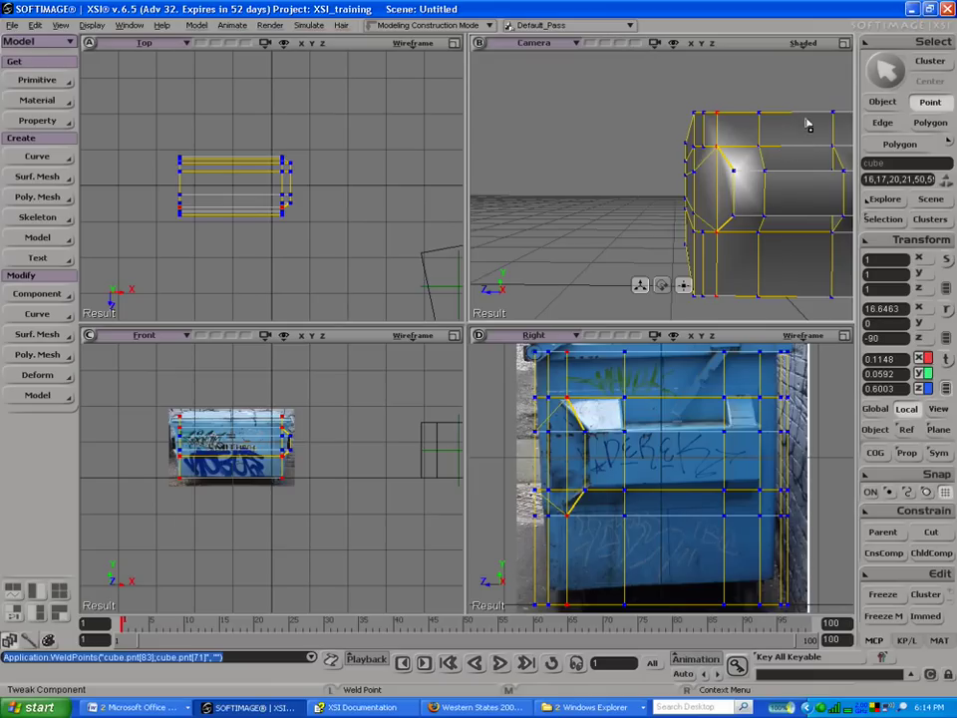
pyautogui.click(844, 43)
pyautogui.press('s')
pyautogui.moveTo(498, 327); pyautogui.dragTo(481, 293)
pyautogui.moveTo(477, 388)
pyautogui.mouseDown()
pyautogui.moveTo(485, 359)
pyautogui.moveTo(480, 387)
pyautogui.moveTo(512, 348)
pyautogui.moveTo(466, 368)
pyautogui.moveTo(470, 387)
pyautogui.mouseUp()
pyautogui.press('m')
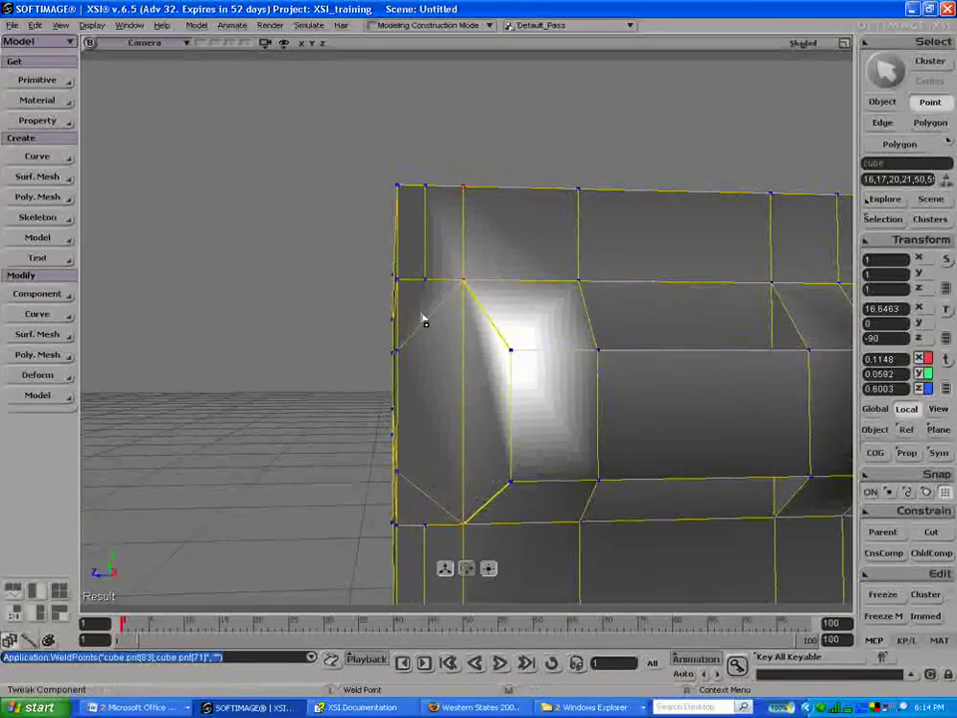
# Step: Add edges joining the broken vertical loop near the cube's front edge across the bracket's upper and lower diagonals
pyautogui.click(37, 354)
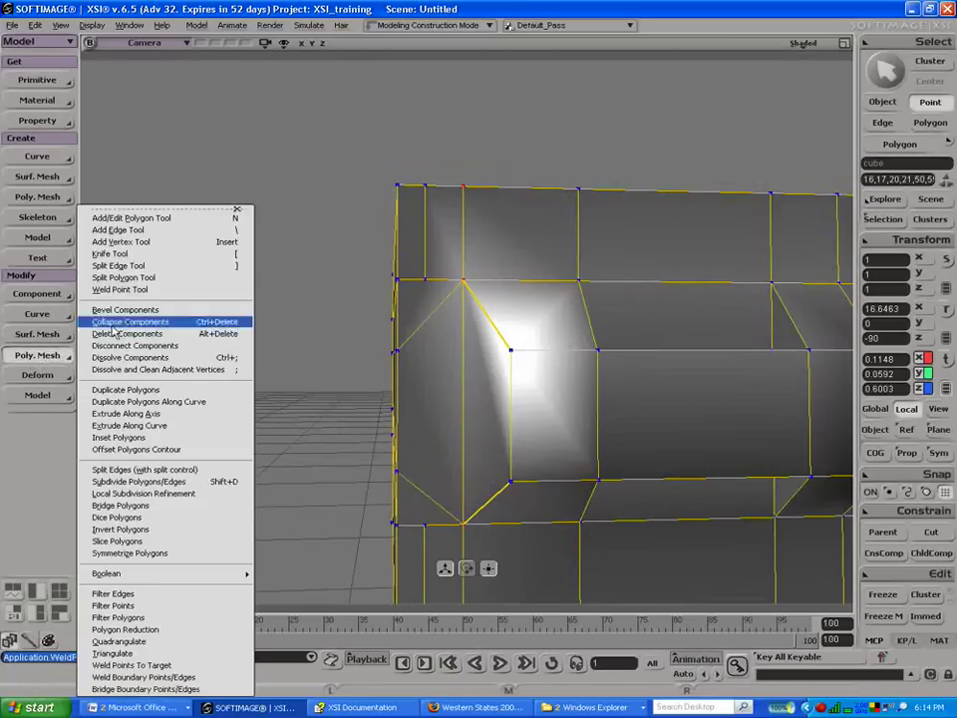
pyautogui.click(132, 232)
pyautogui.click(425, 283)
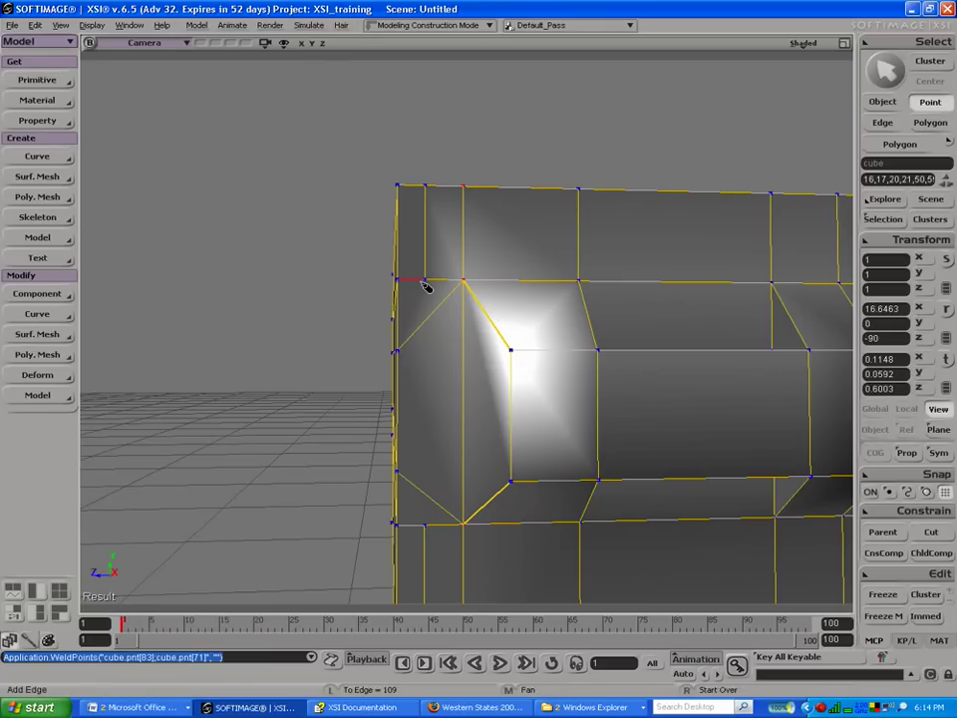
pyautogui.click(428, 339)
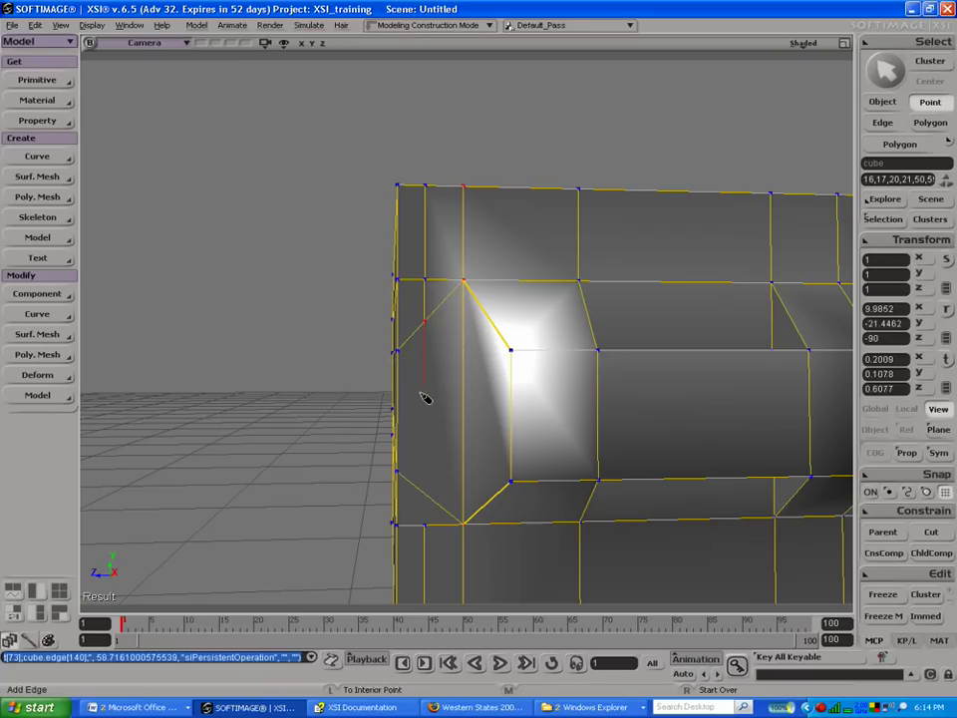
pyautogui.click(419, 496)
pyautogui.click(425, 524)
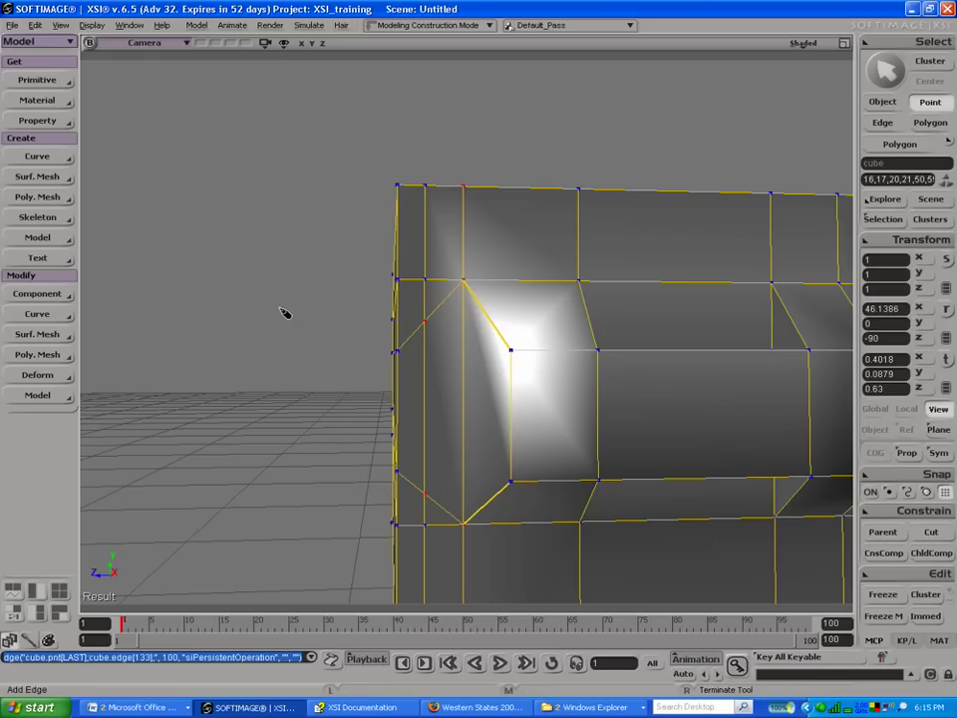
# Step: Bisect the cube's bottom edge and all its parallel edges in the Front view to add a centre loop at 50 percent
pyautogui.press('s')
pyautogui.moveTo(246, 318); pyautogui.dragTo(214, 316)
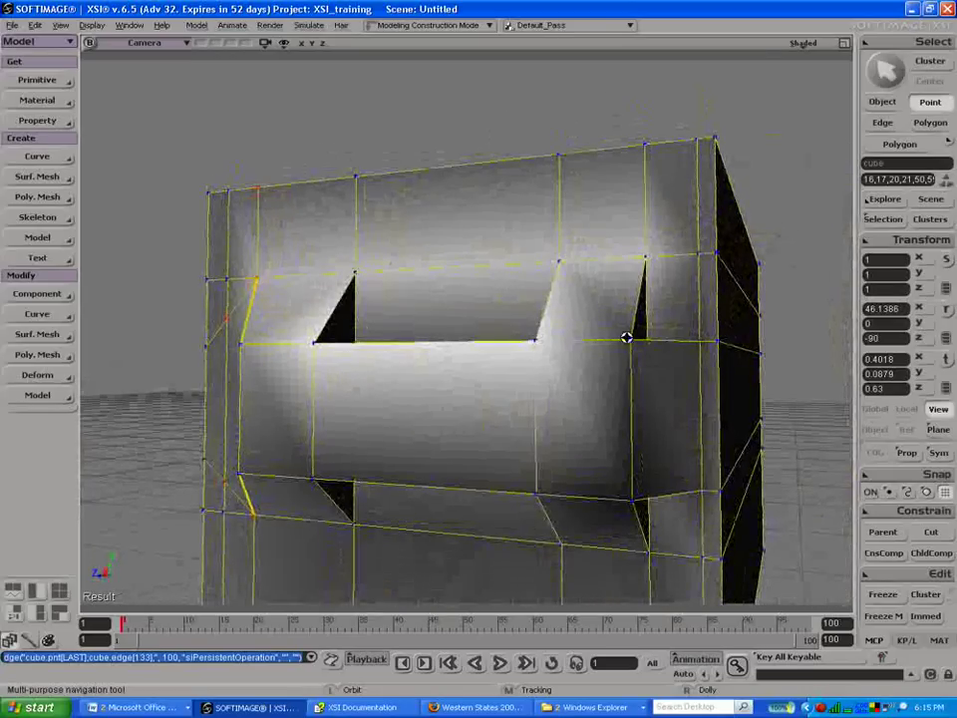
pyautogui.moveTo(703, 319); pyautogui.dragTo(734, 326)
pyautogui.moveTo(488, 334); pyautogui.dragTo(589, 367)
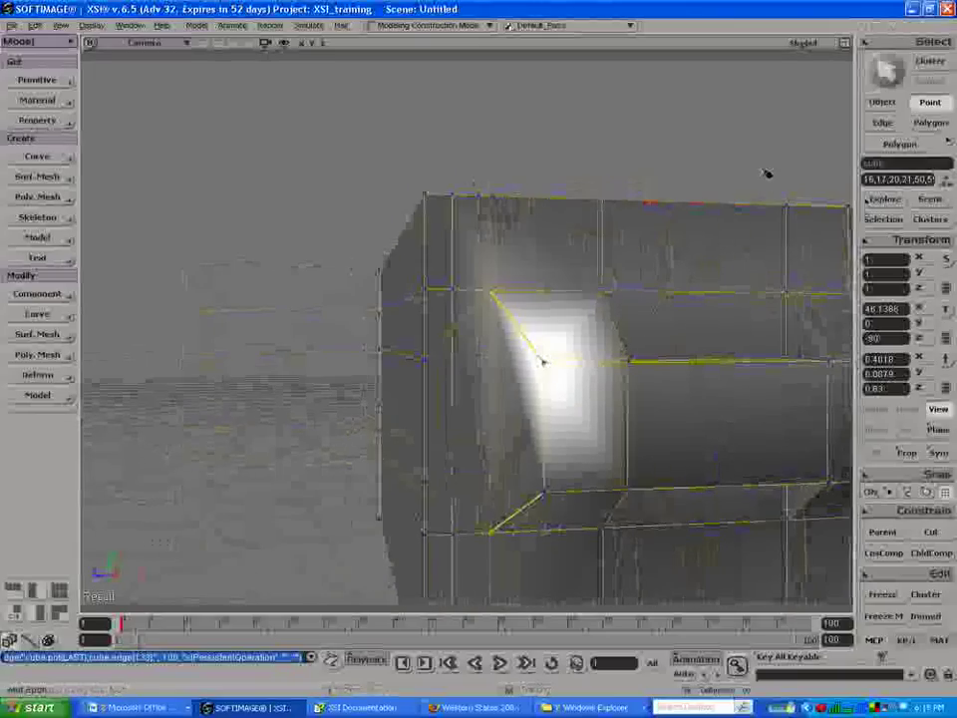
pyautogui.click(845, 44)
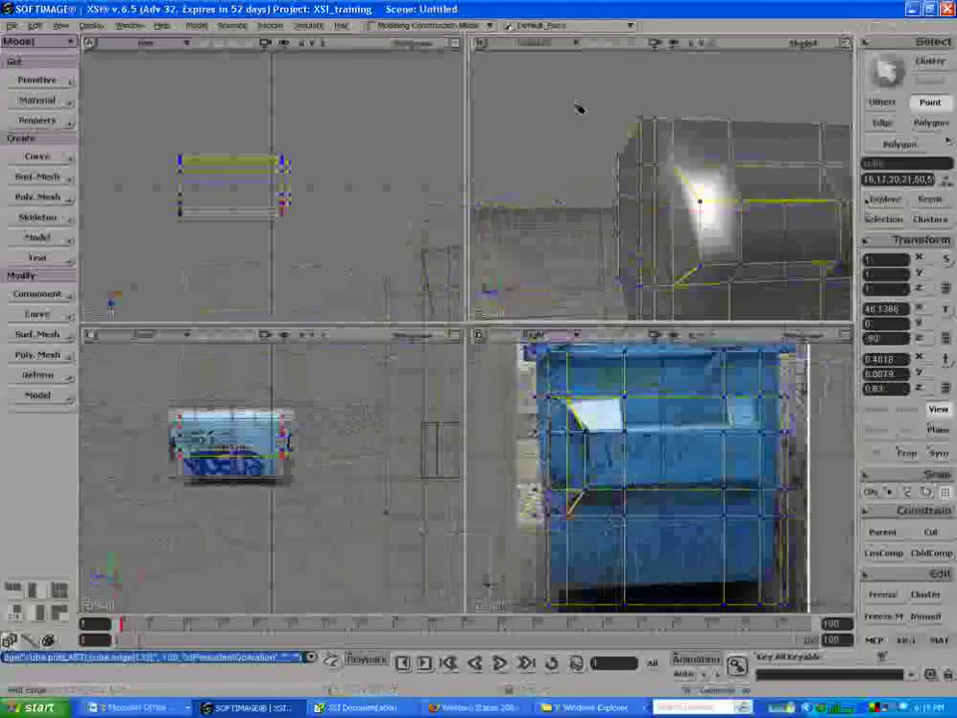
pyautogui.click(289, 457)
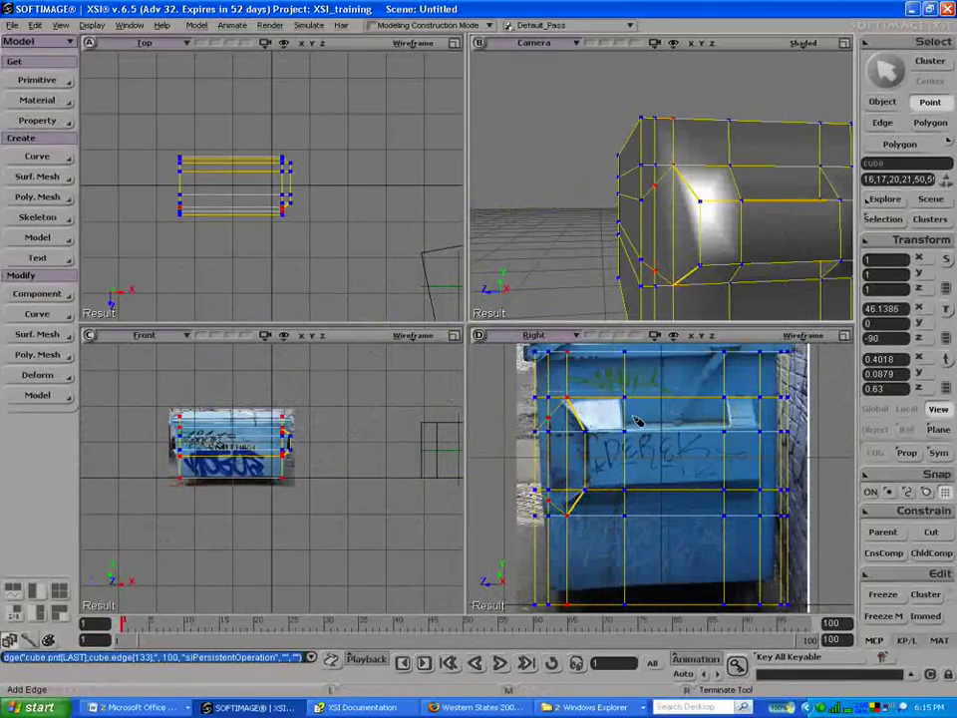
pyautogui.click(454, 335)
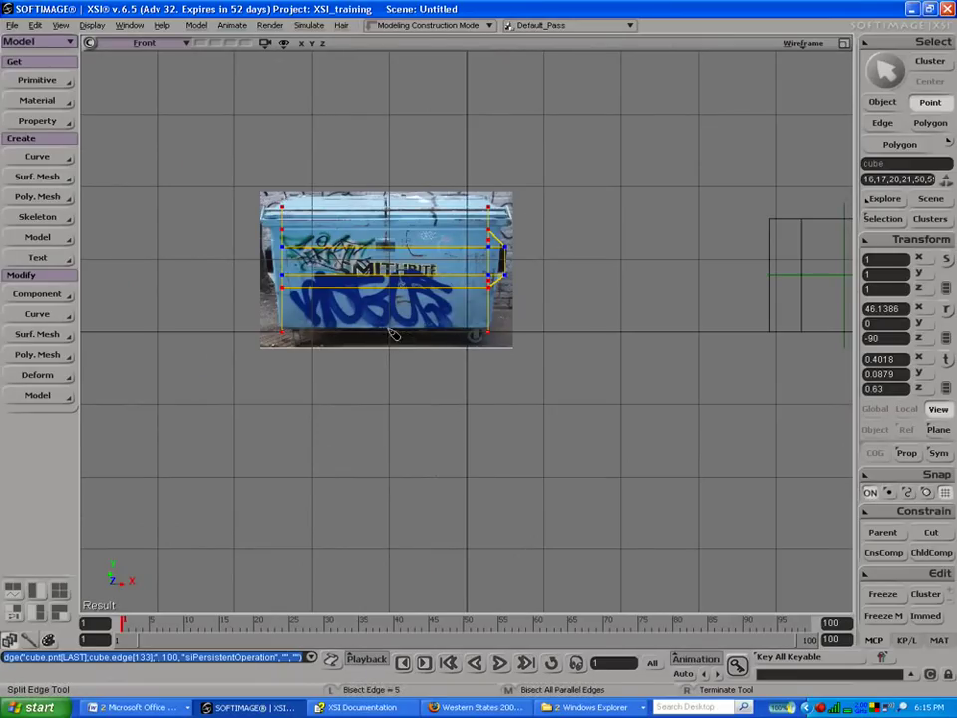
pyautogui.click(391, 335)
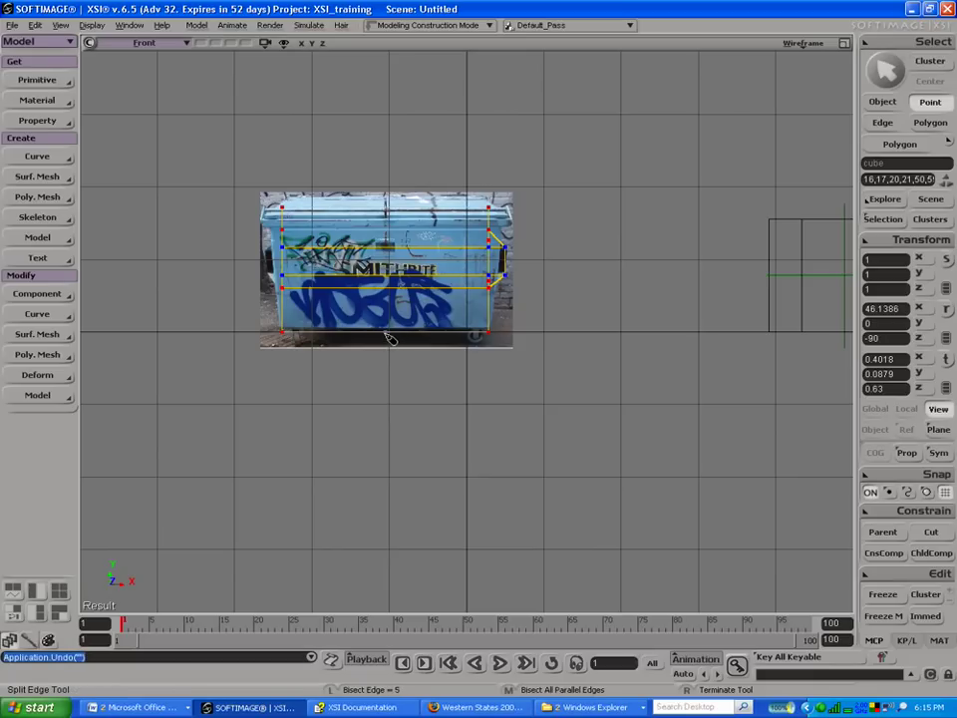
pyautogui.click(388, 333)
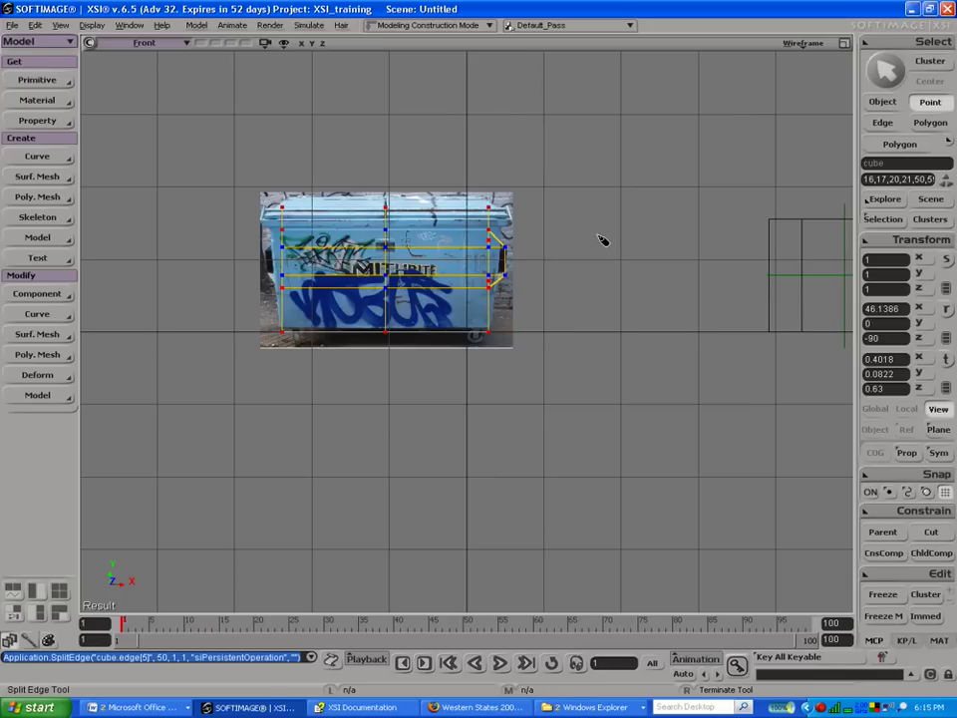
# Step: Select all polygons on the half without the side pocket in the Front view and delete them
pyautogui.press('y')
pyautogui.moveTo(167, 118); pyautogui.dragTo(391, 378)
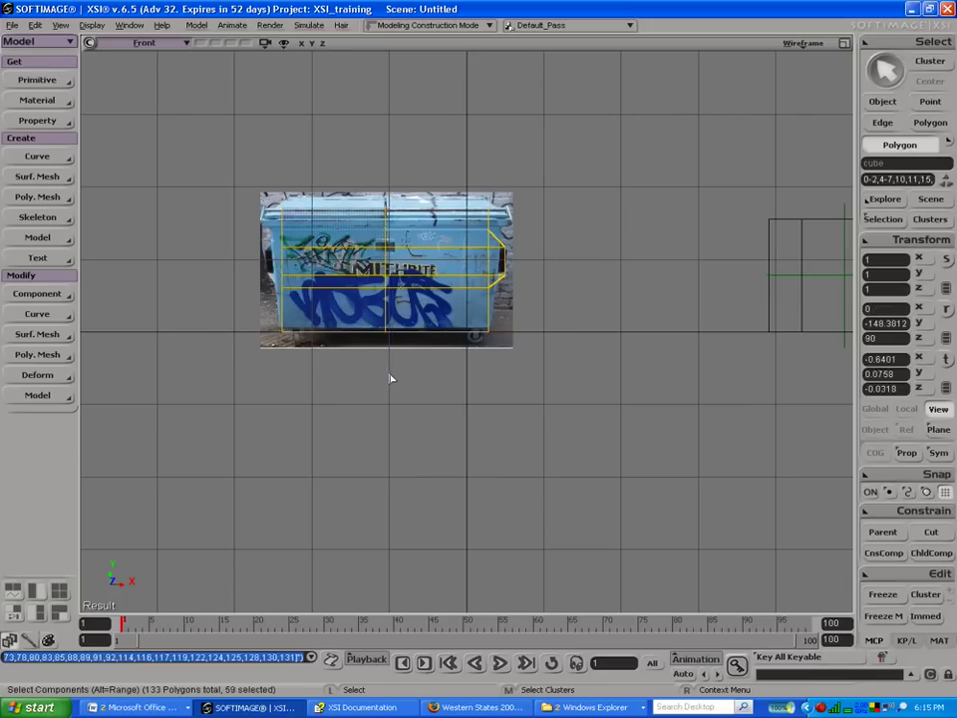
pyautogui.press('\\')
pyautogui.press('Delete')
pyautogui.press('space')
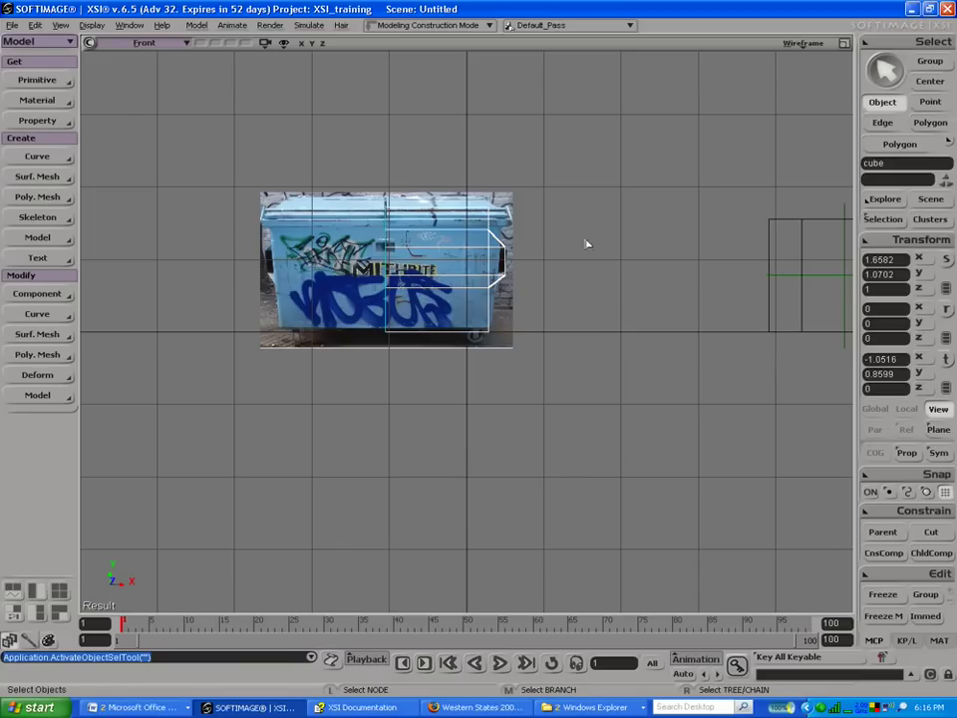
# Step: Move the cube's center about 1.6 units away from the cut edge in negative X
pyautogui.press('v')
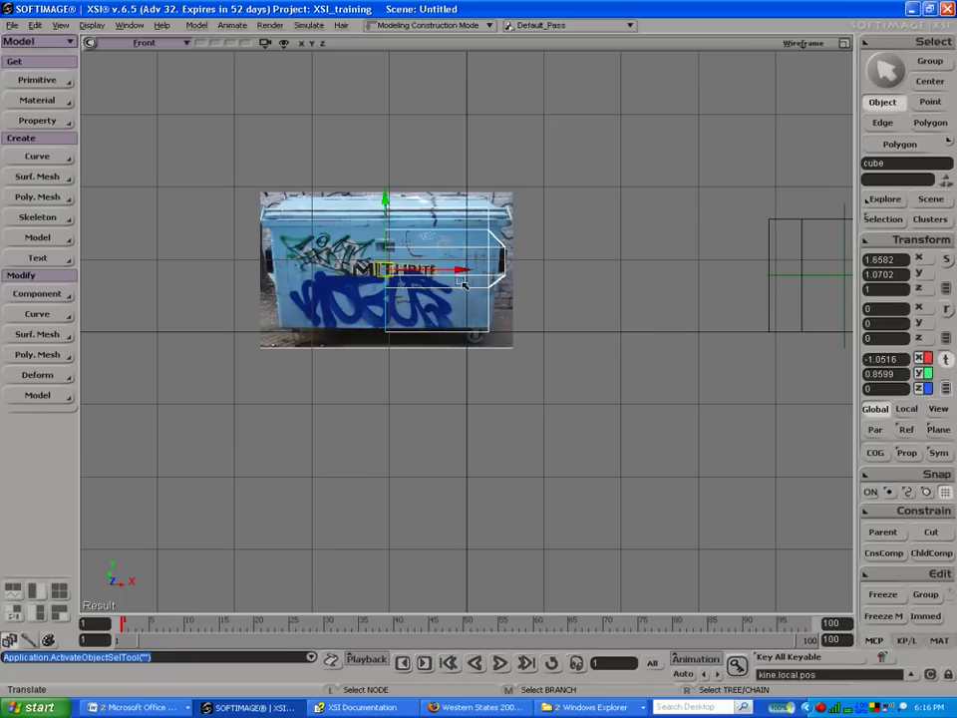
pyautogui.click(923, 80)
pyautogui.moveTo(461, 269); pyautogui.dragTo(335, 269)
# Step: Select the points along the cut edge and move the cube's center to these vertices
pyautogui.press('t')
pyautogui.moveTo(359, 155); pyautogui.dragTo(404, 373)
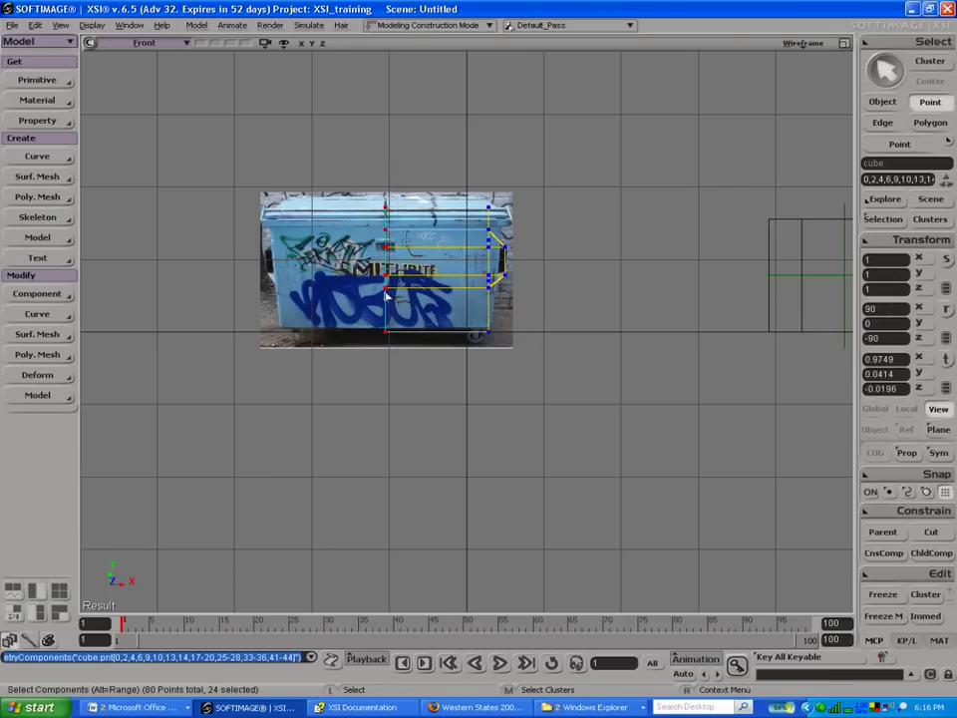
pyautogui.click(867, 241)
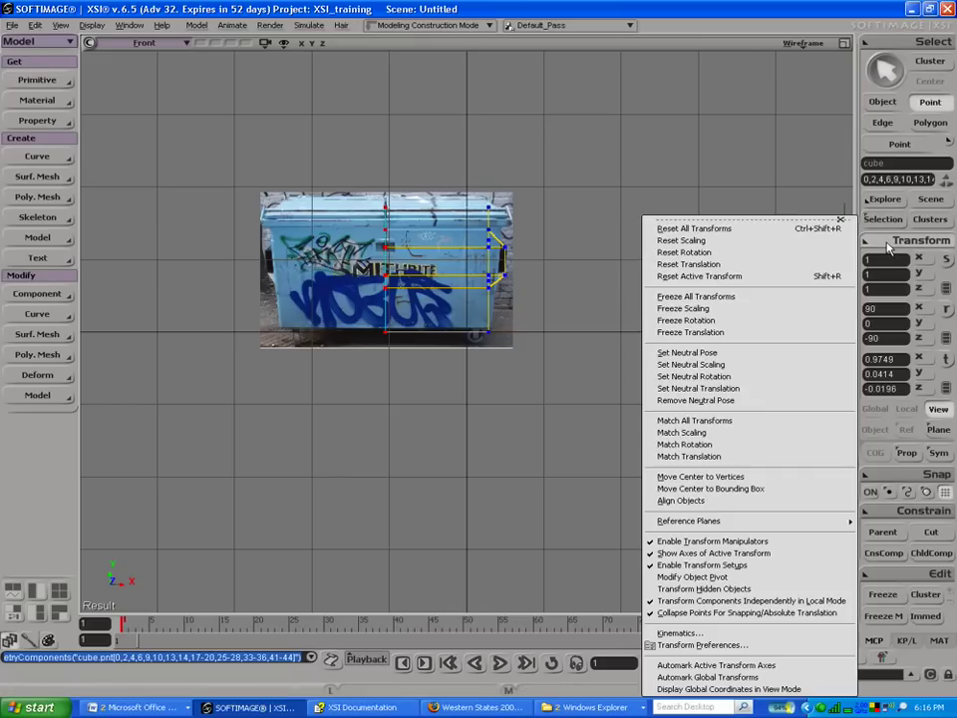
pyautogui.click(755, 484)
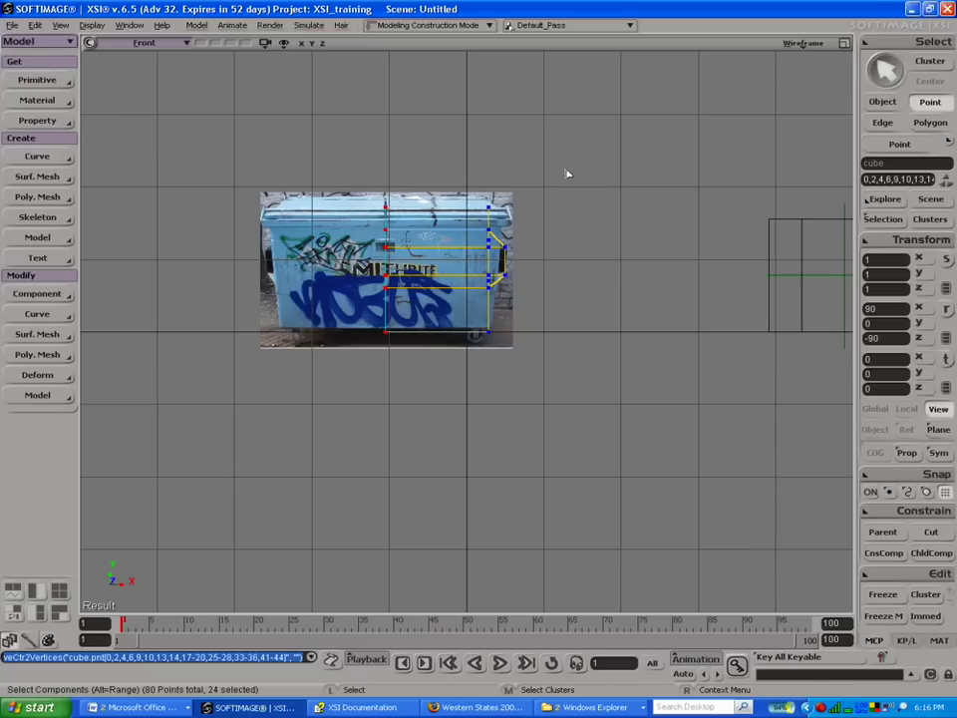
pyautogui.press('v')
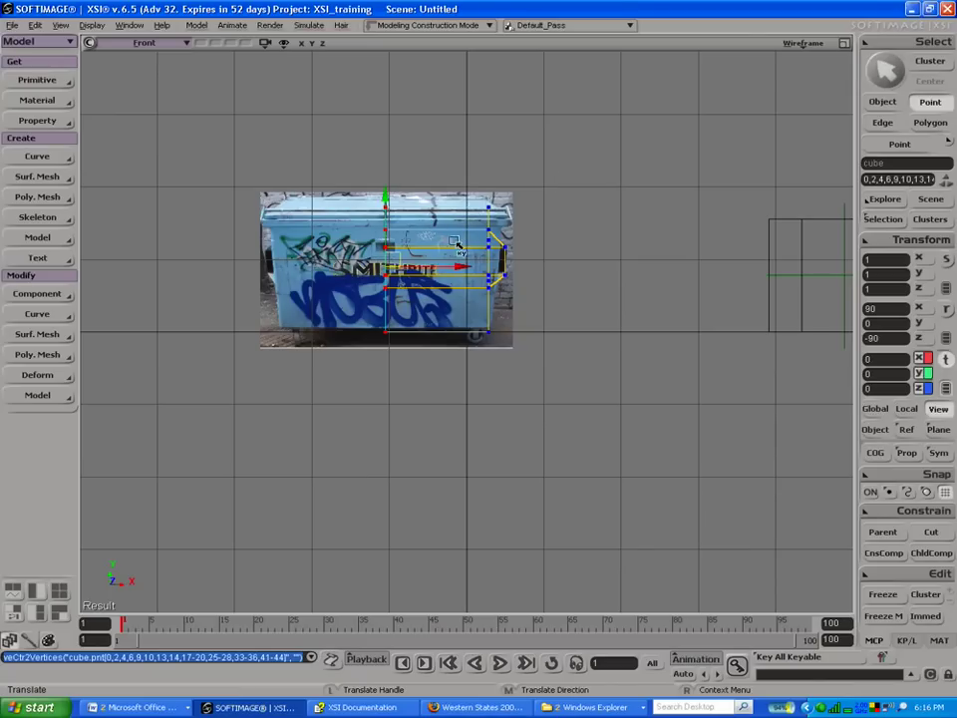
# Step: Mirror the half cube with Symmetrize Polygons, using the Local reference, the X axis as plane normal and welding at distance 0.1
pyautogui.press('space')
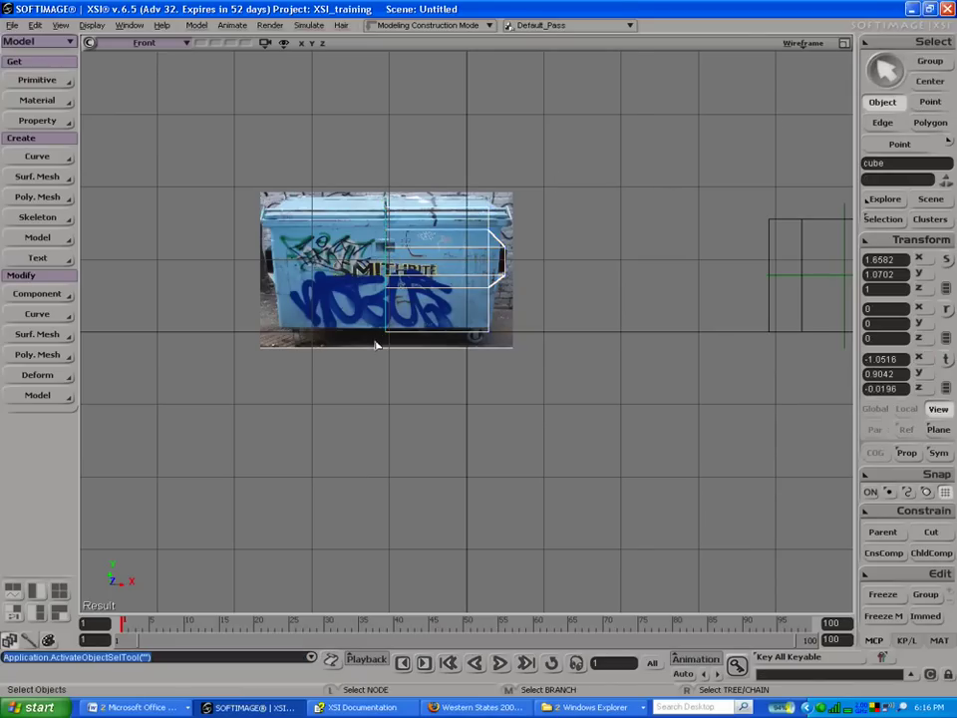
pyautogui.click(37, 354)
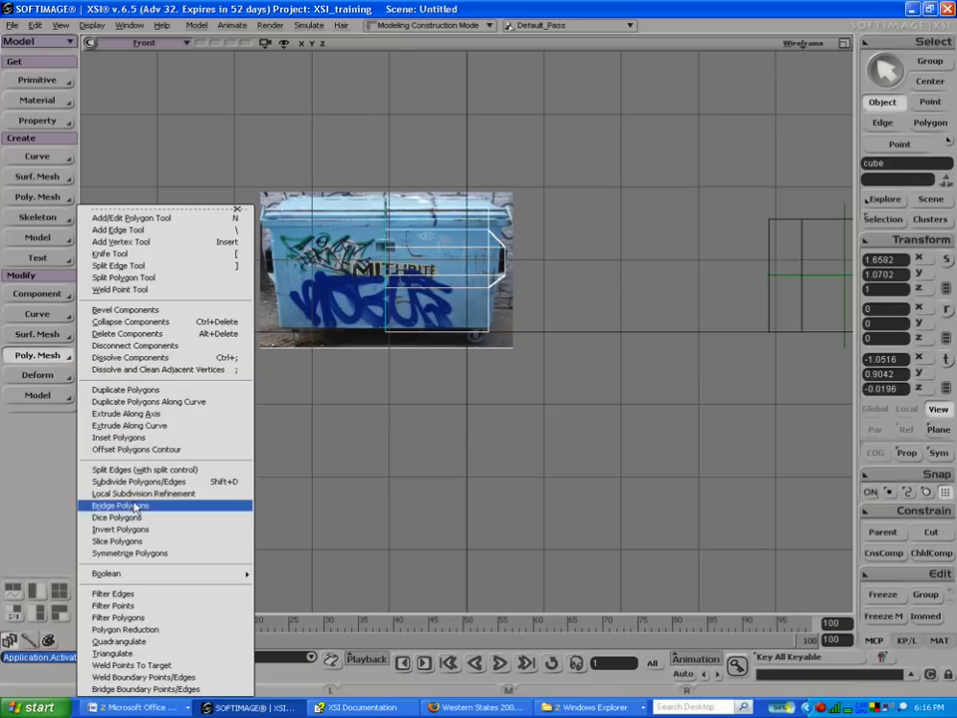
pyautogui.click(115, 556)
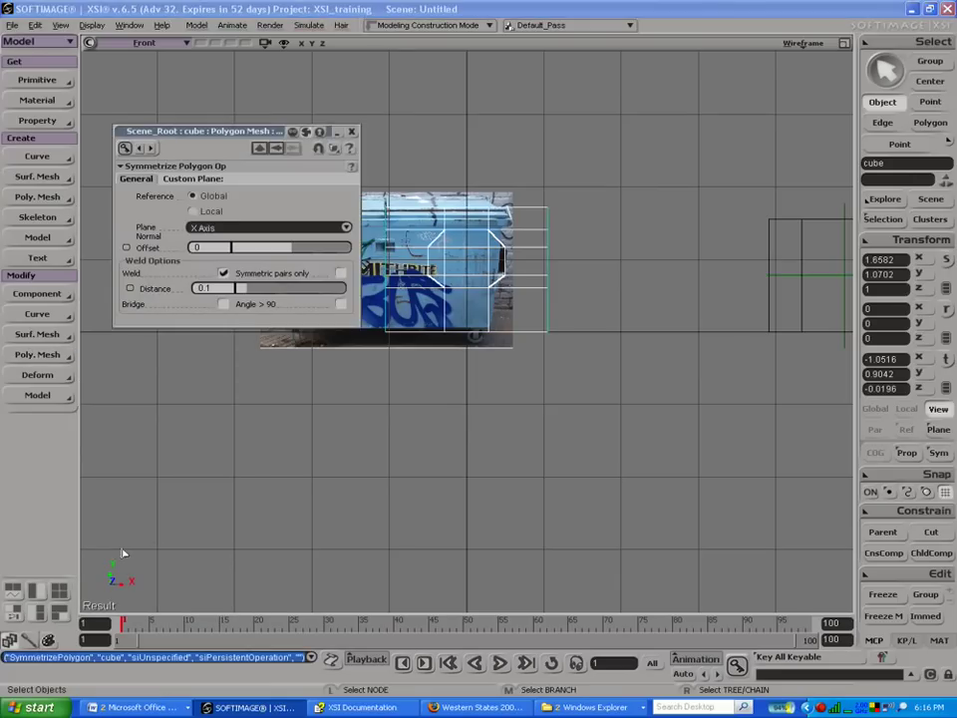
pyautogui.click(193, 213)
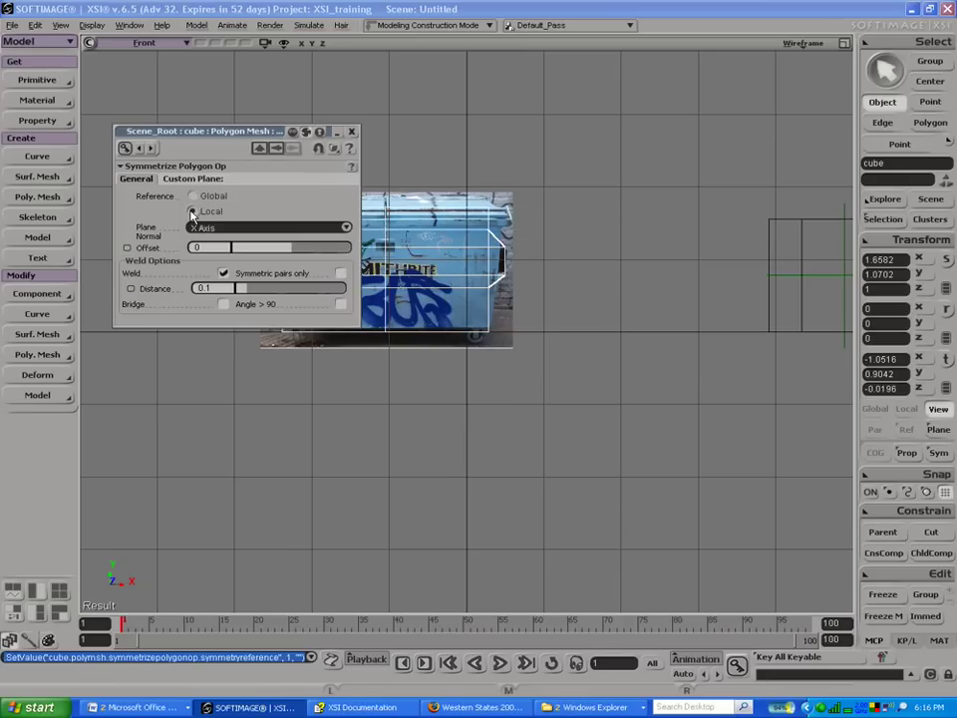
pyautogui.moveTo(215, 136); pyautogui.dragTo(292, 421)
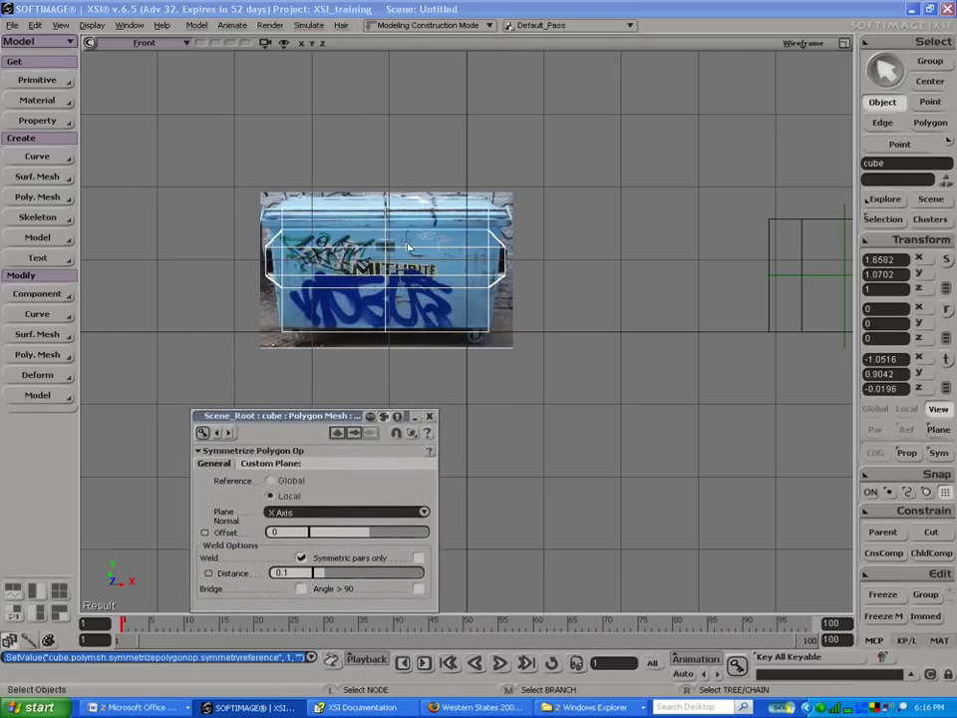
pyautogui.click(844, 44)
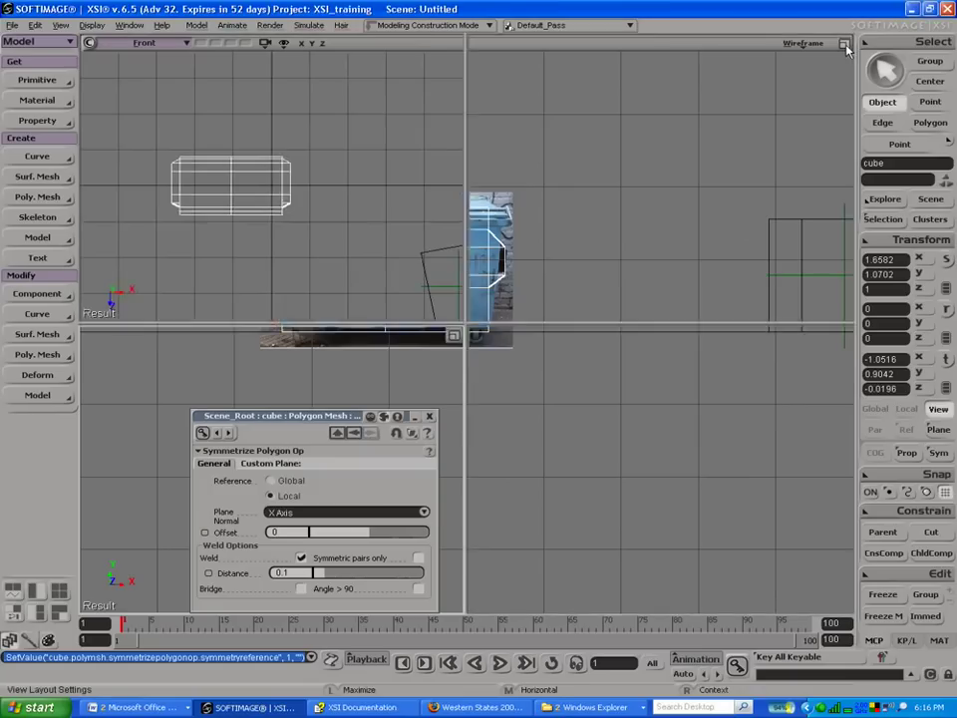
pyautogui.click(429, 418)
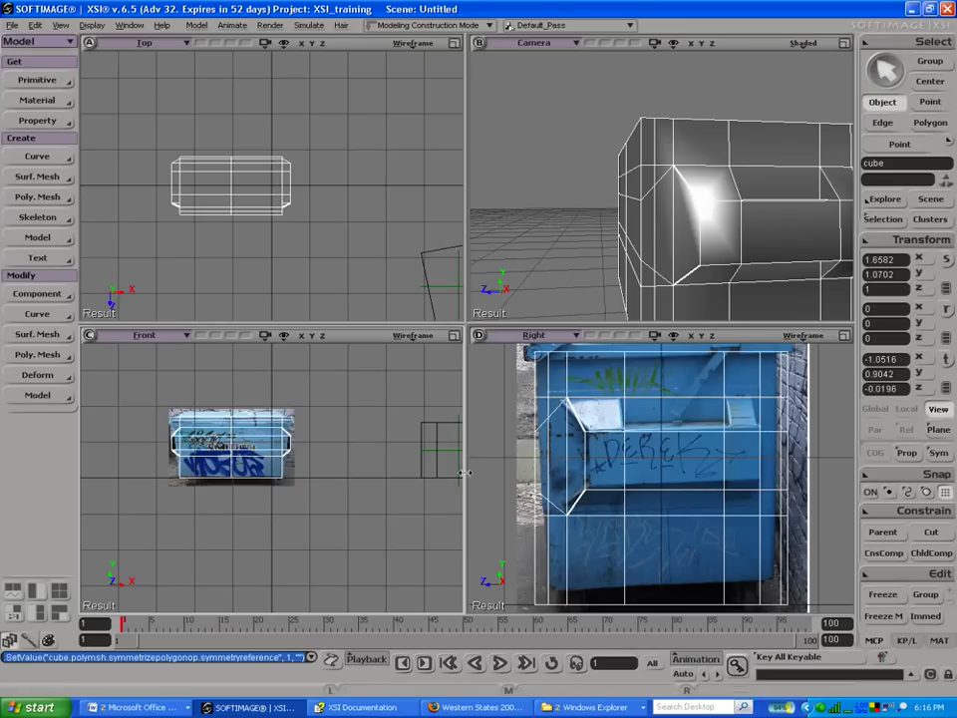
pyautogui.click(454, 336)
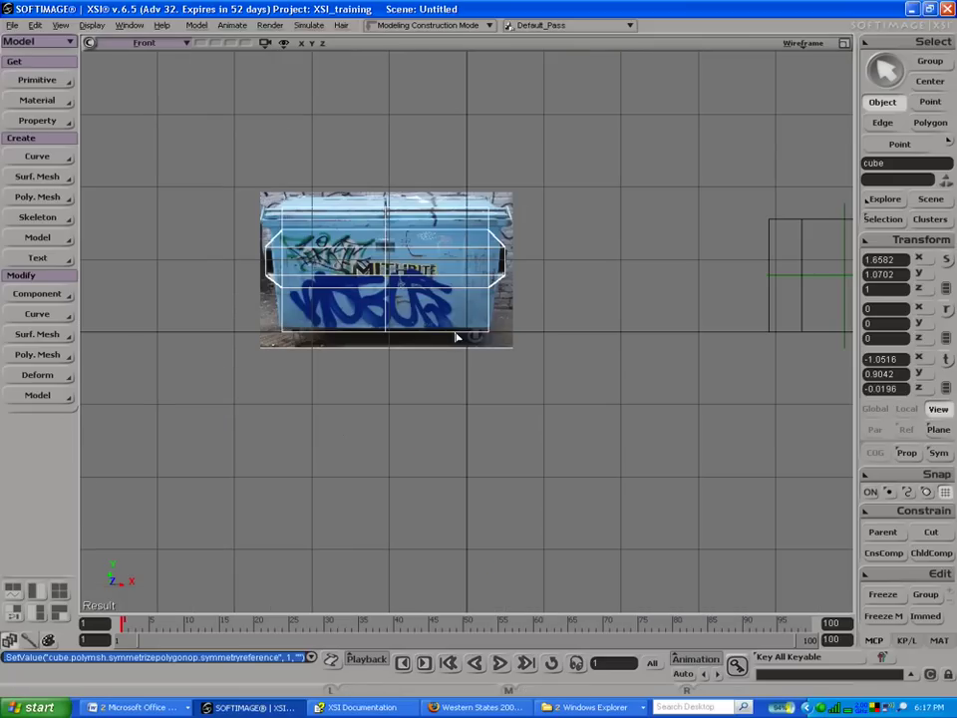
pyautogui.click(844, 43)
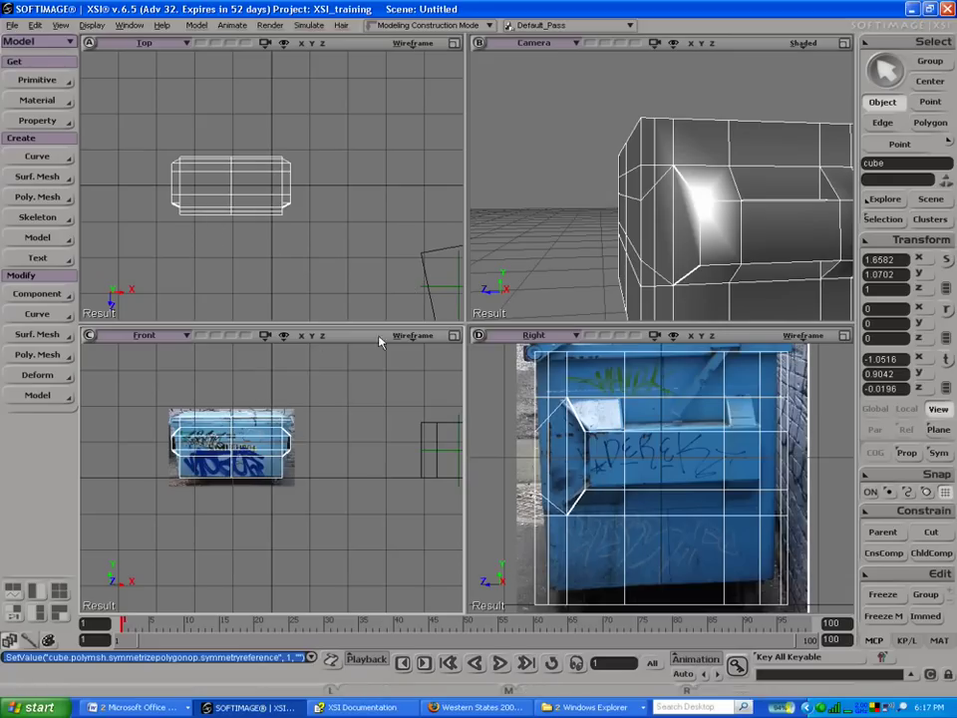
# Step: Match the cube's translation to that of the existing dumpster.dumpster object
pyautogui.click(422, 437)
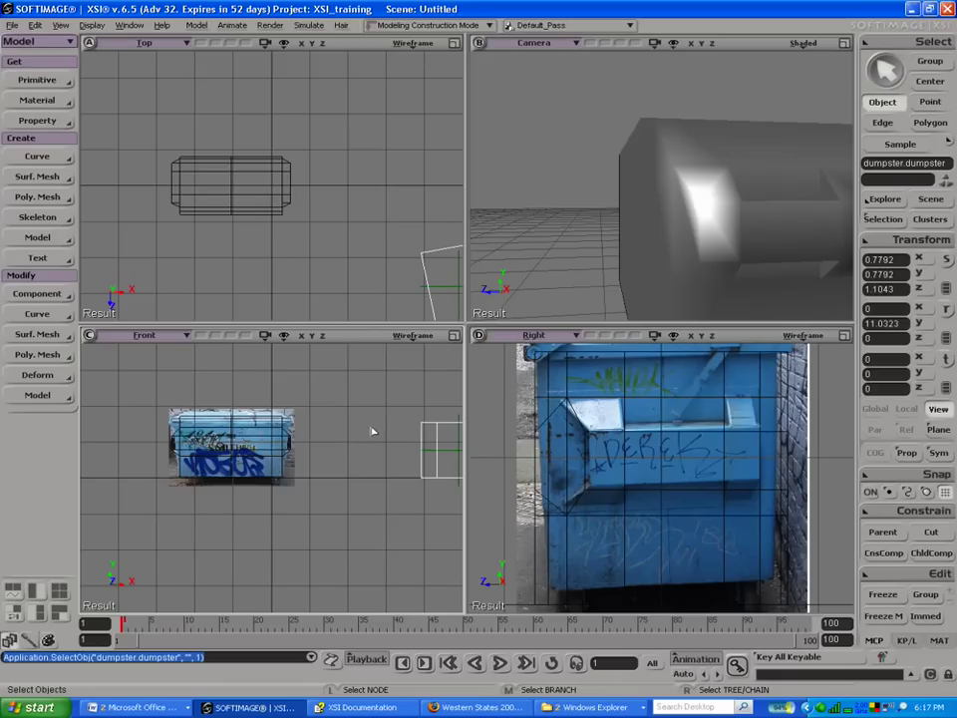
pyautogui.click(283, 427)
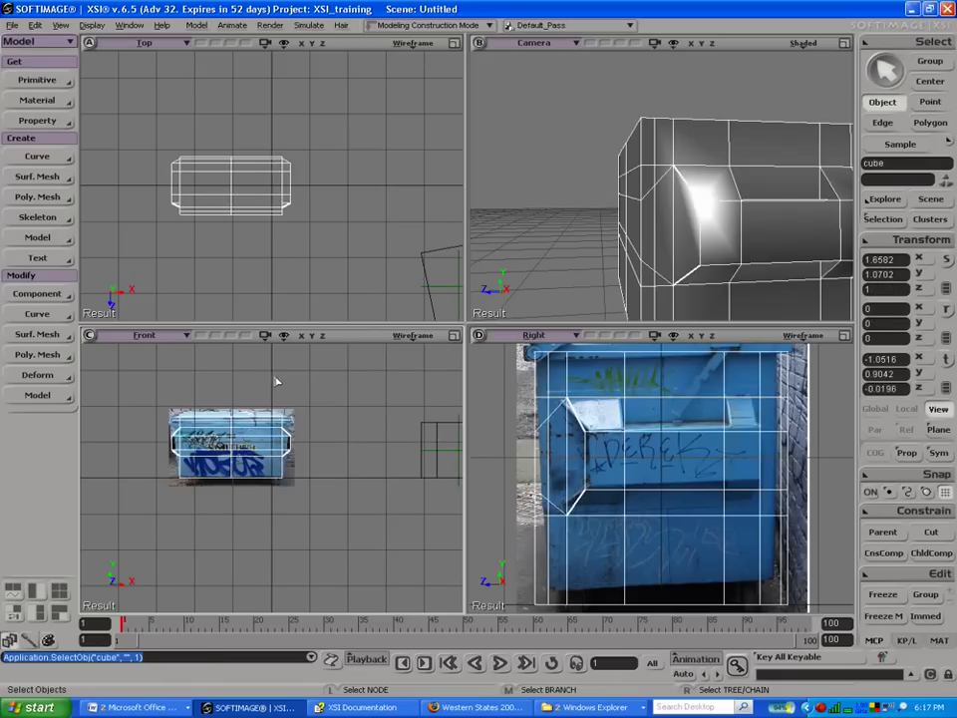
pyautogui.click(897, 240)
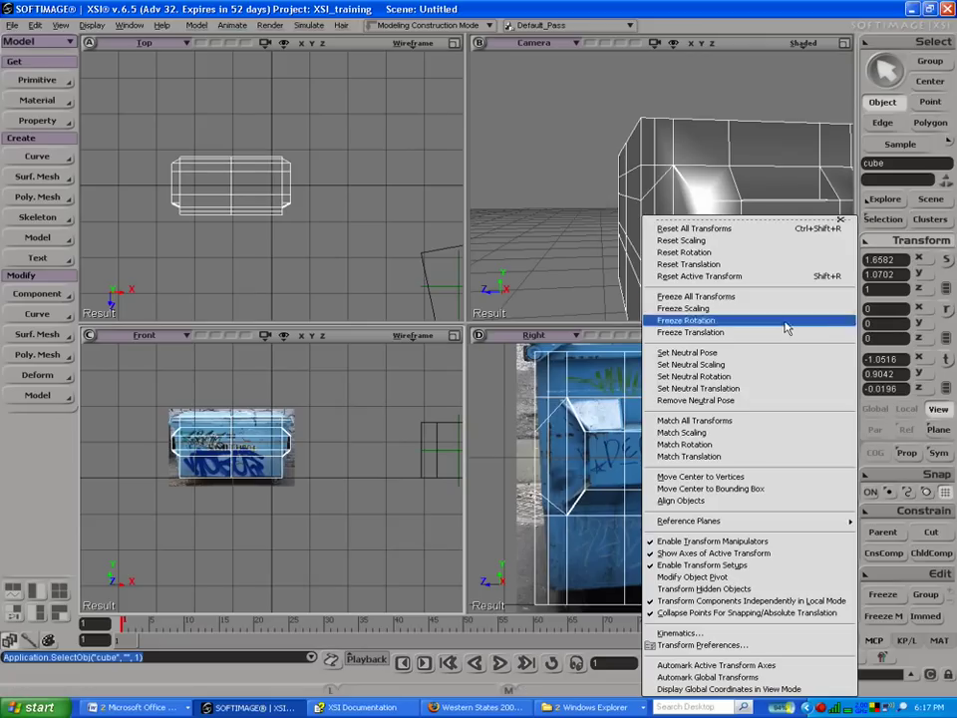
pyautogui.click(728, 457)
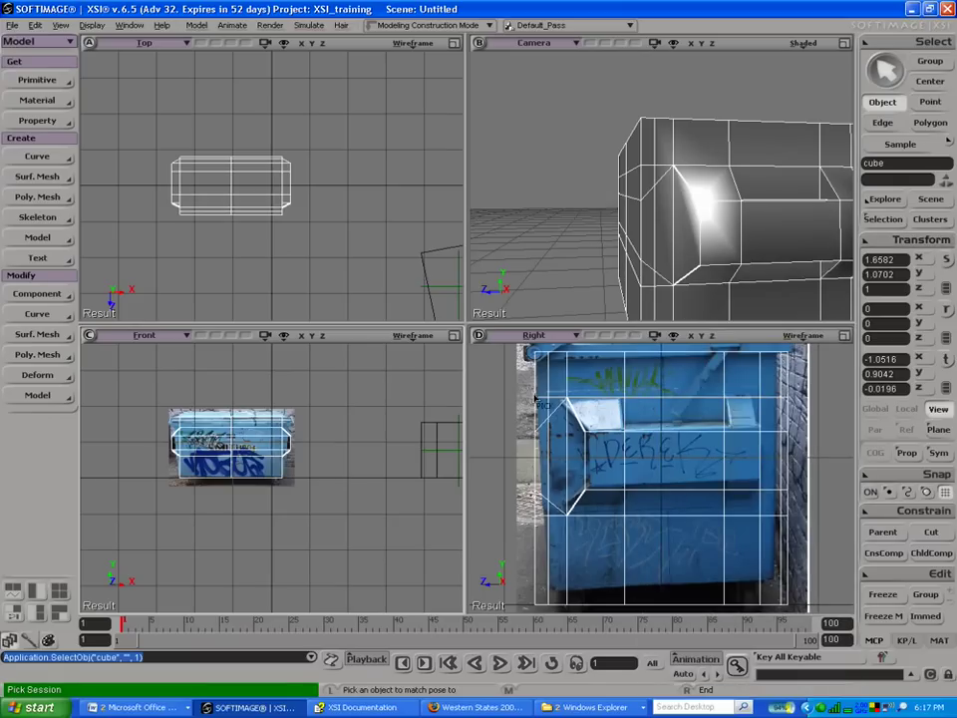
pyautogui.click(435, 257)
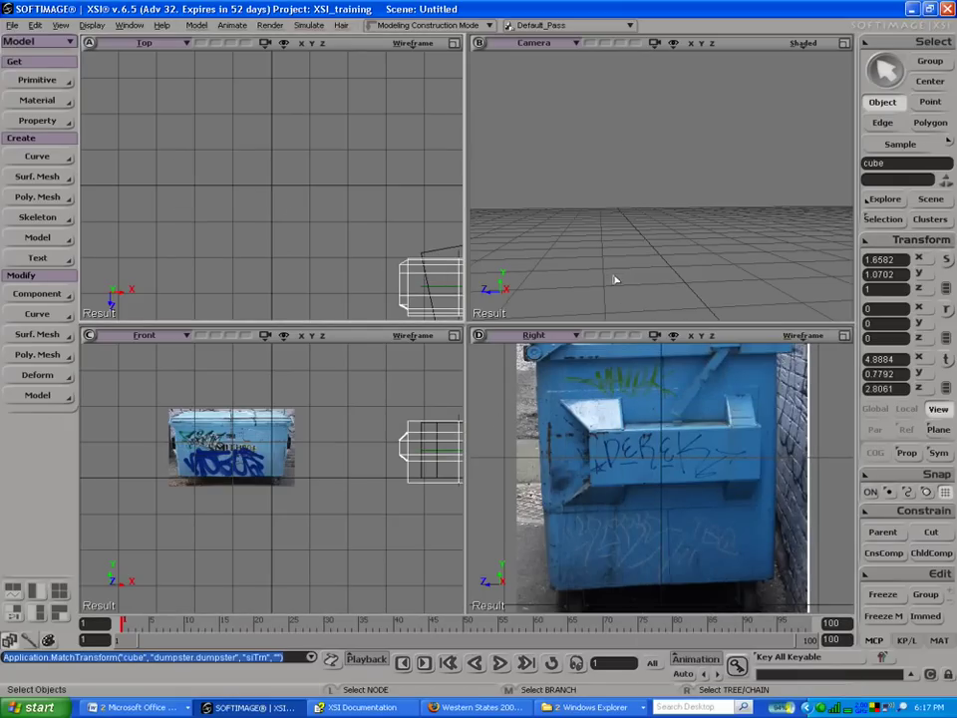
# Step: Match the cube's rotation to that of the existing dumpster.dumpster object
pyautogui.click(910, 240)
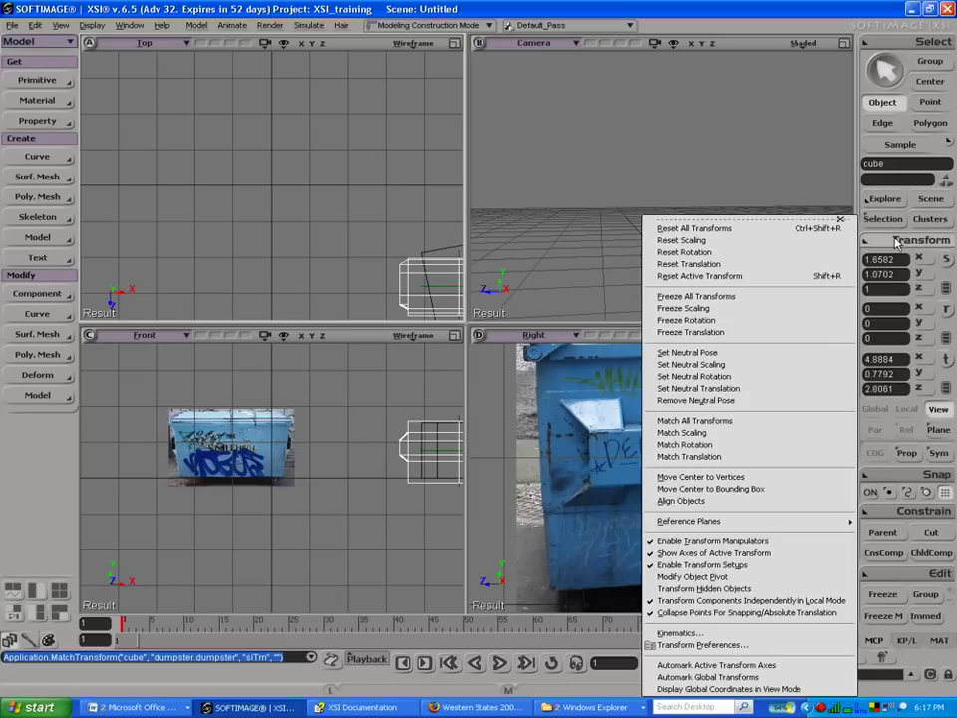
pyautogui.click(772, 454)
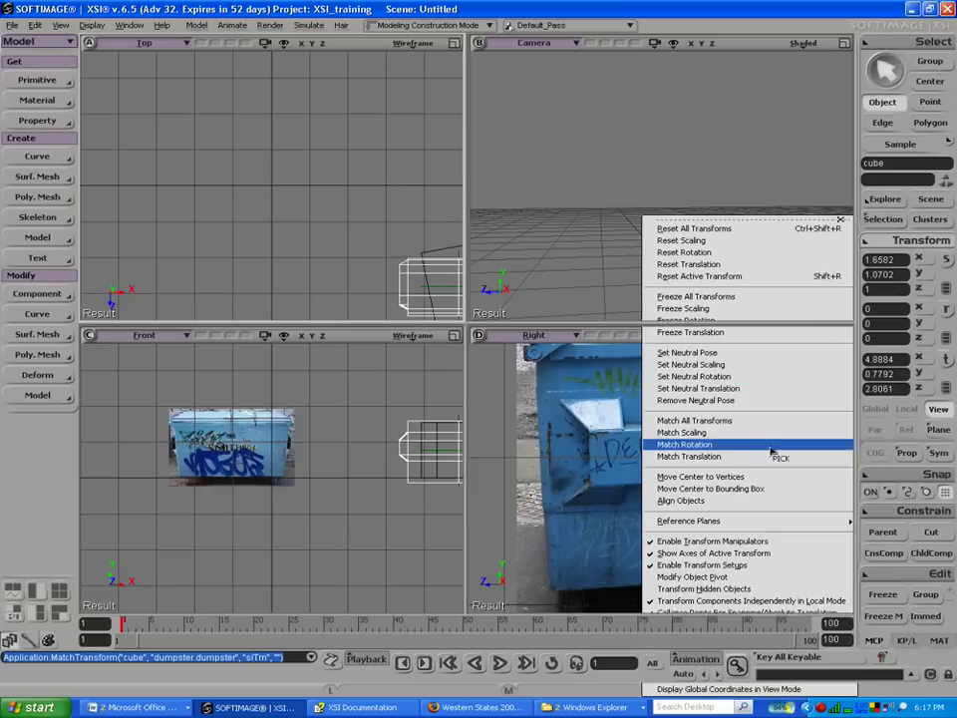
pyautogui.click(442, 472)
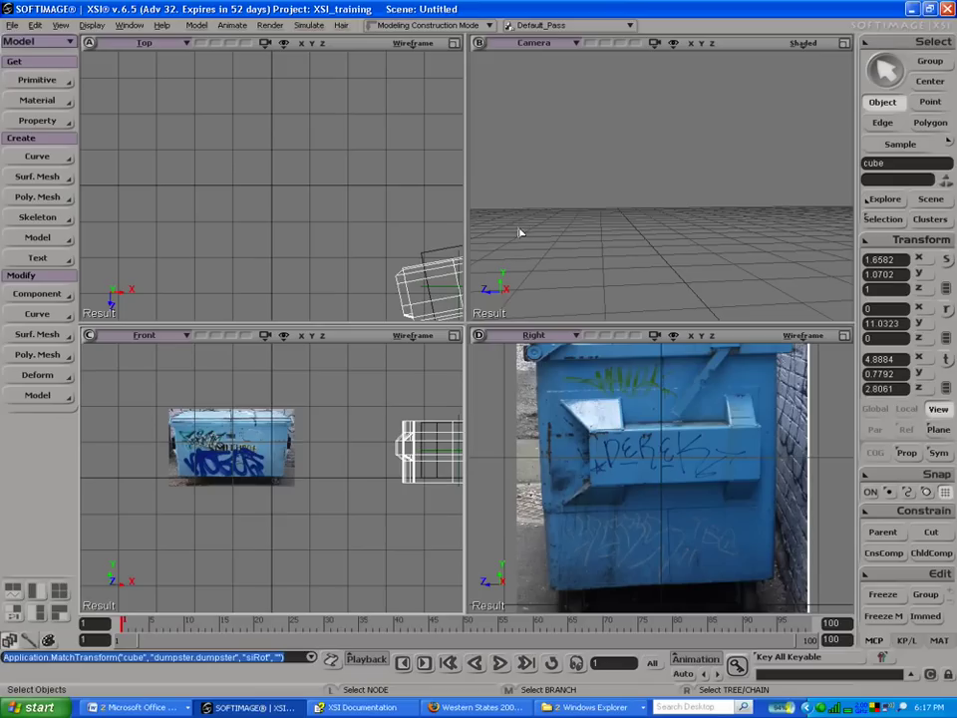
pyautogui.press('f')
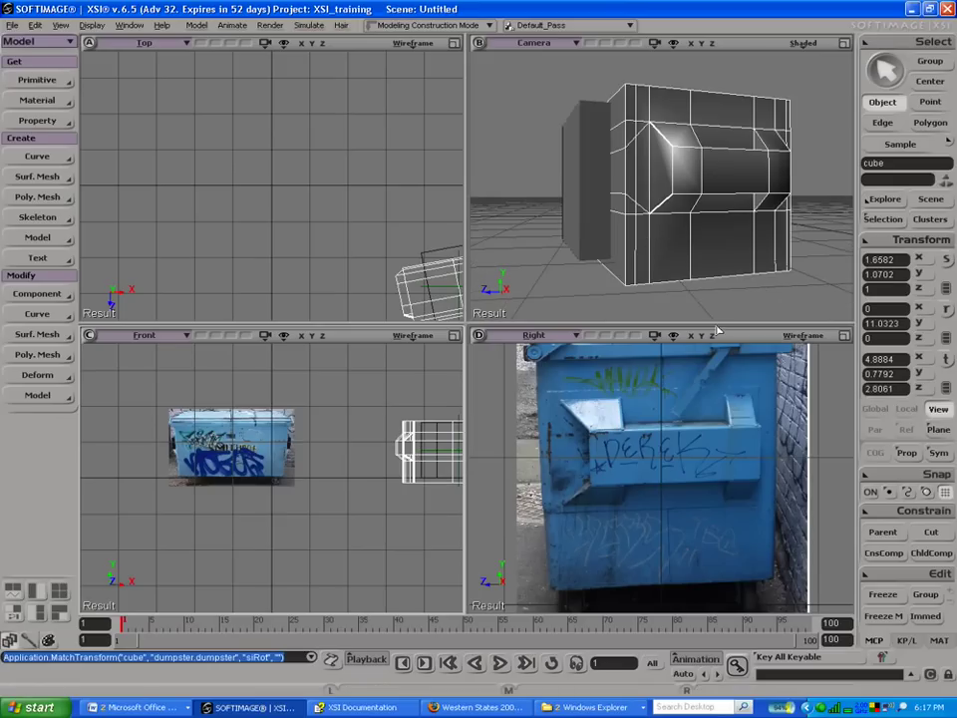
# Step: Try setting the cube's Y rotation to an absolute 90 degrees, and undo it
pyautogui.click(901, 324)
pyautogui.click(900, 324)
pyautogui.moveTo(902, 324); pyautogui.dragTo(793, 324)
pyautogui.hotkey('shift', '+')
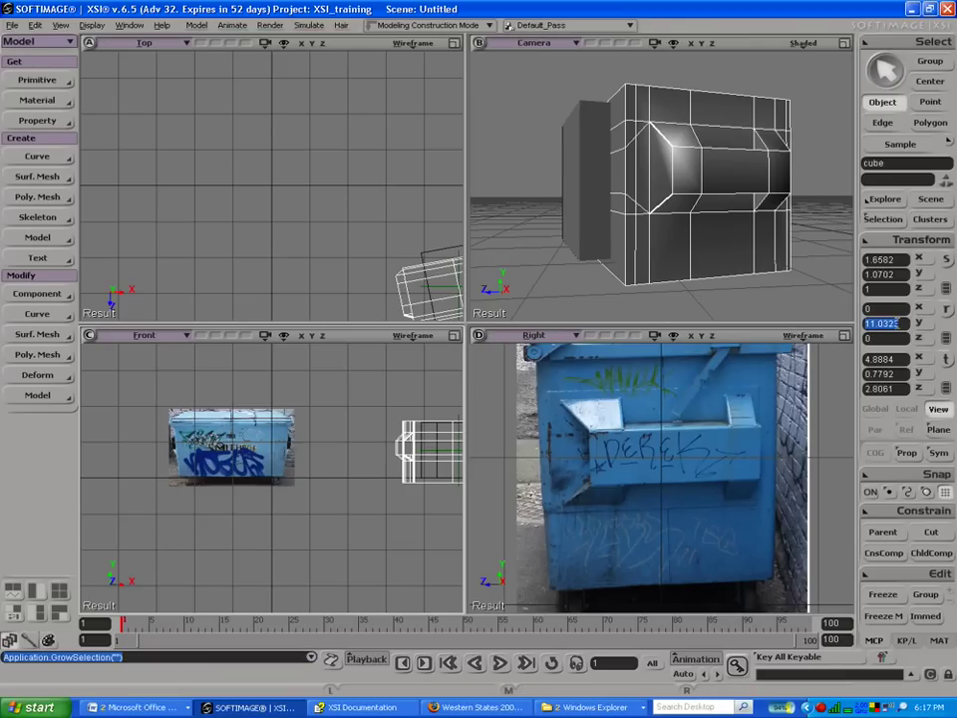
pyautogui.press('BackSpace')
pyautogui.write('90')
pyautogui.press('Return')
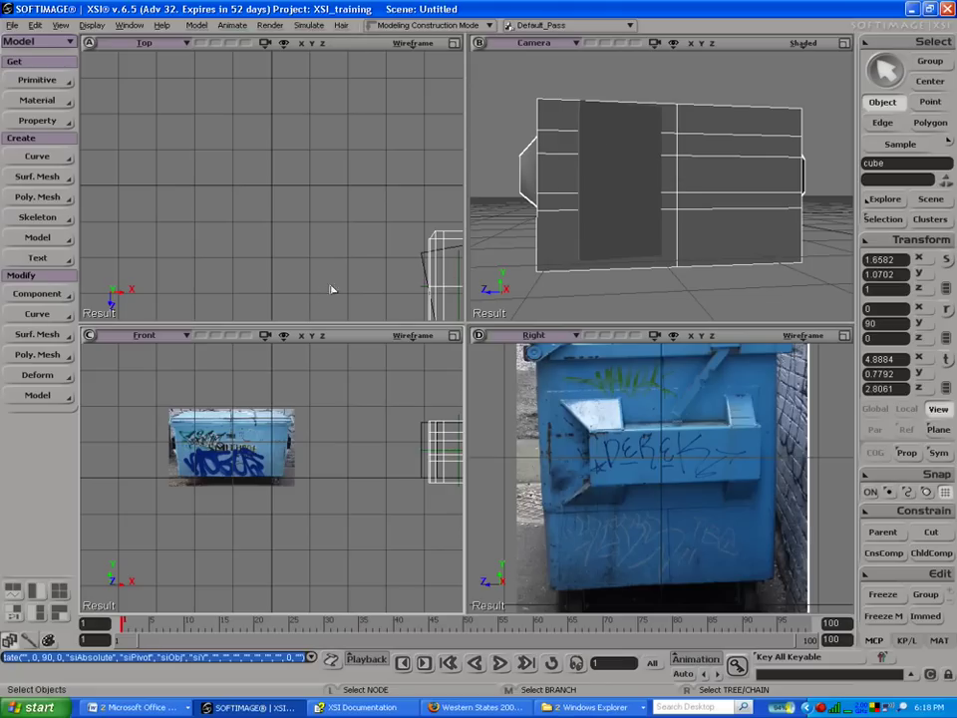
pyautogui.press('f')
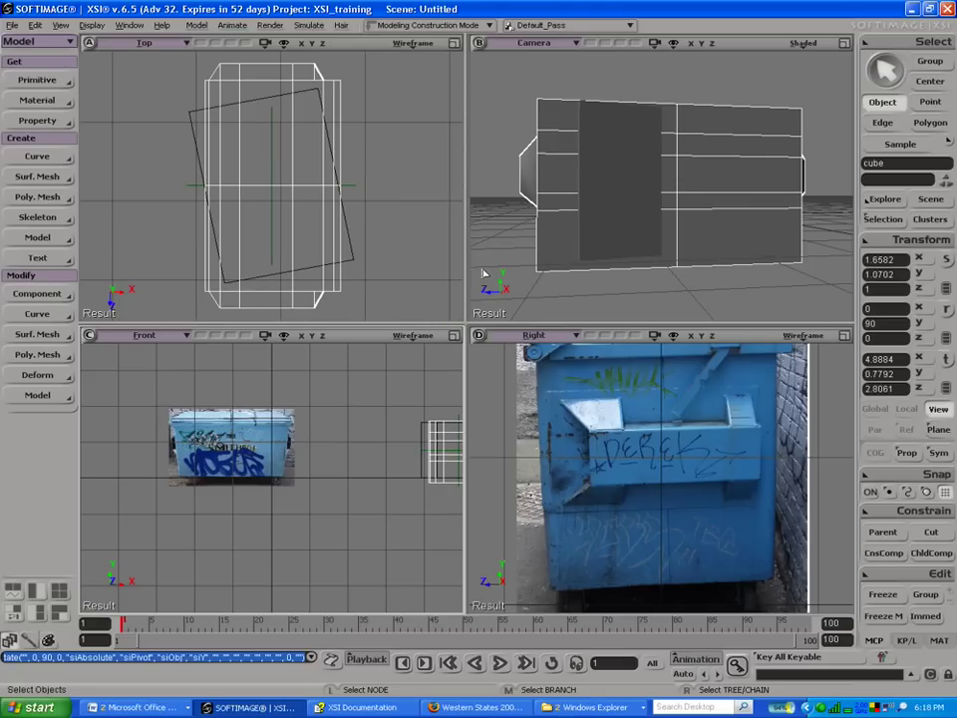
pyautogui.hotkey('ctrl', 'z')
# Step: Rotate the cube by a further 90 degrees about Y, relative to its matched orientation
pyautogui.click(869, 323)
pyautogui.write('9')
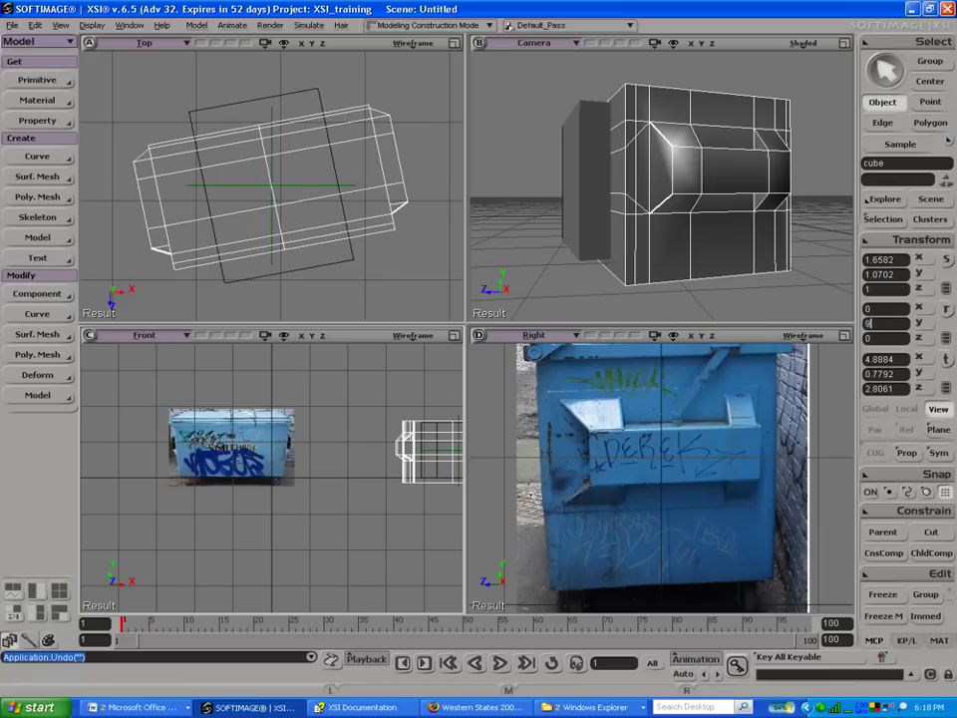
pyautogui.write('0')
pyautogui.press('Return')
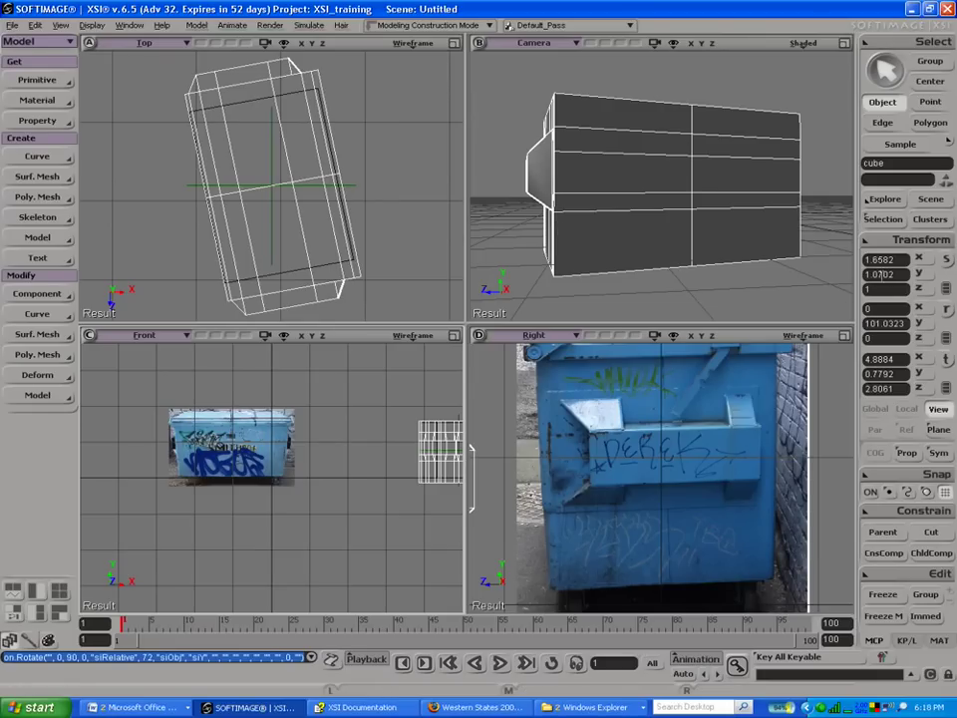
# Step: Try dividing the cube's Y rotation by 2, and undo it
pyautogui.click(887, 323)
pyautogui.write('2/')
pyautogui.press('Return')
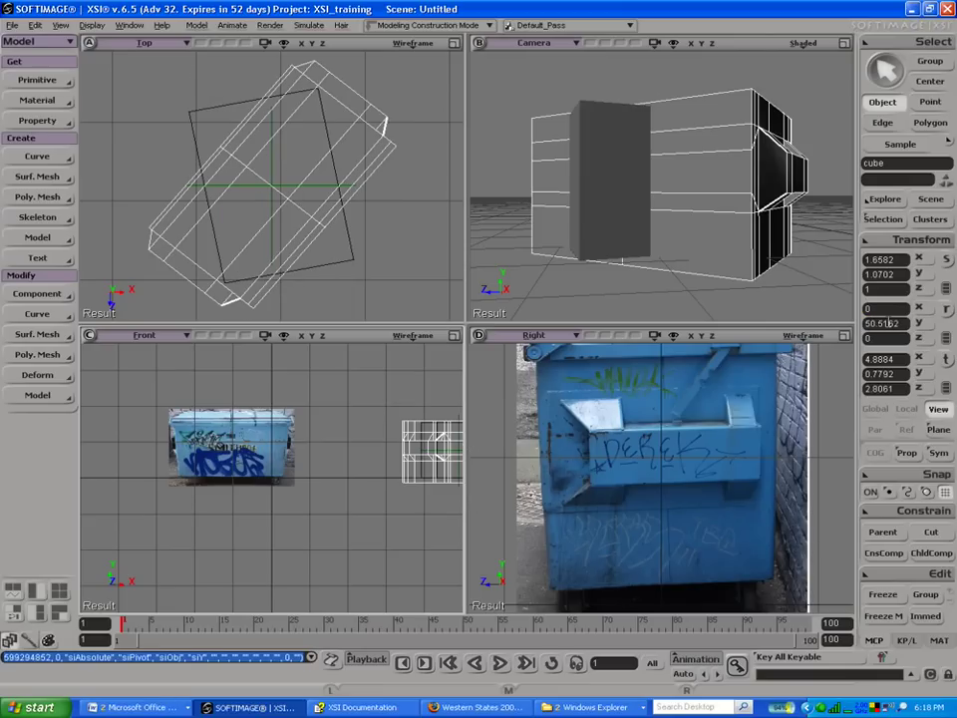
pyautogui.hotkey('ctrl', 'z')
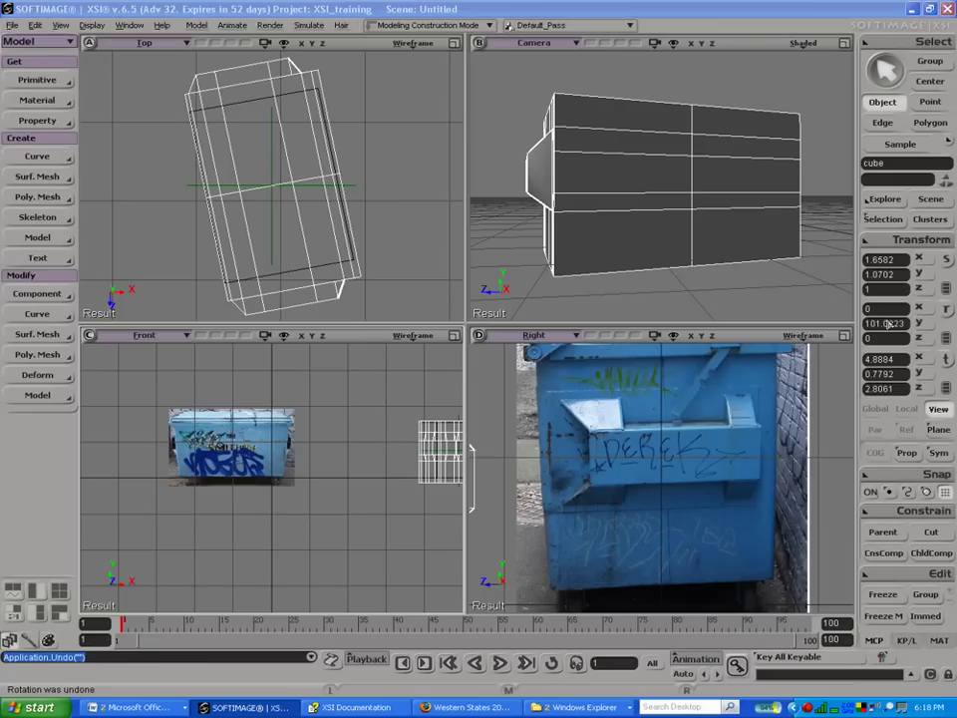
pyautogui.press('0')
pyautogui.click(887, 323)
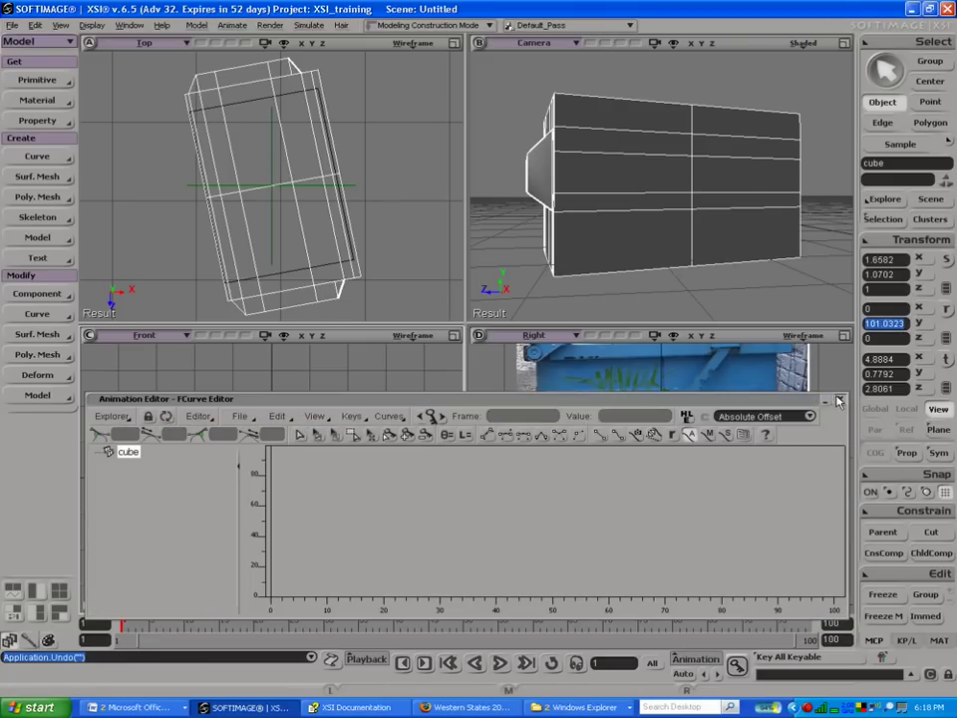
pyautogui.click(839, 399)
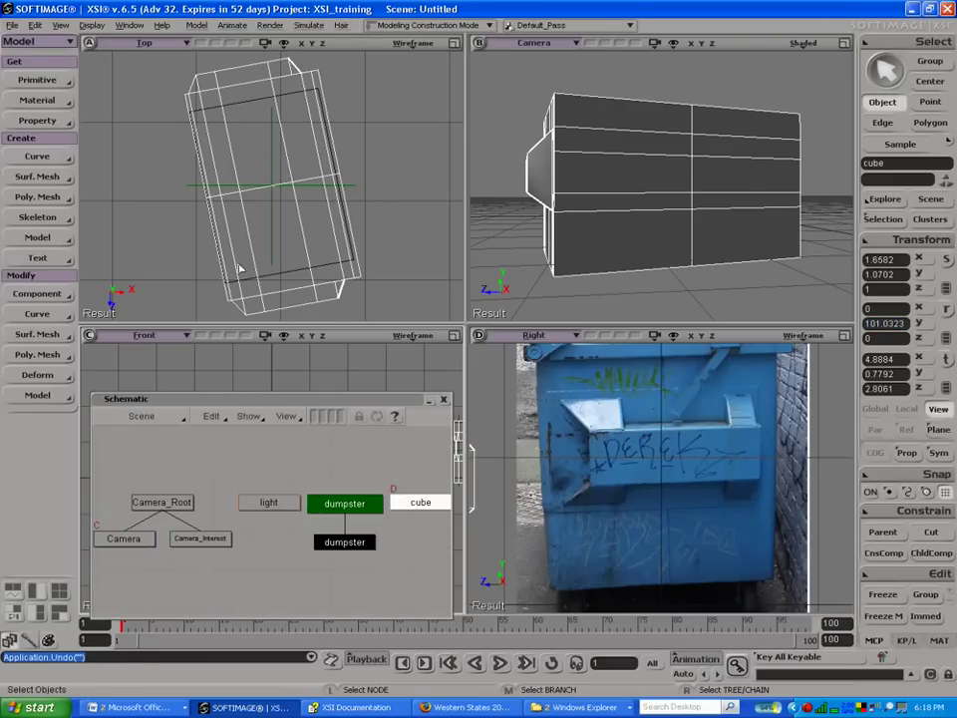
# Step: Scale the cube along its local X axis to about 1.22 so its length fits the original dumpster outline
pyautogui.click(279, 279)
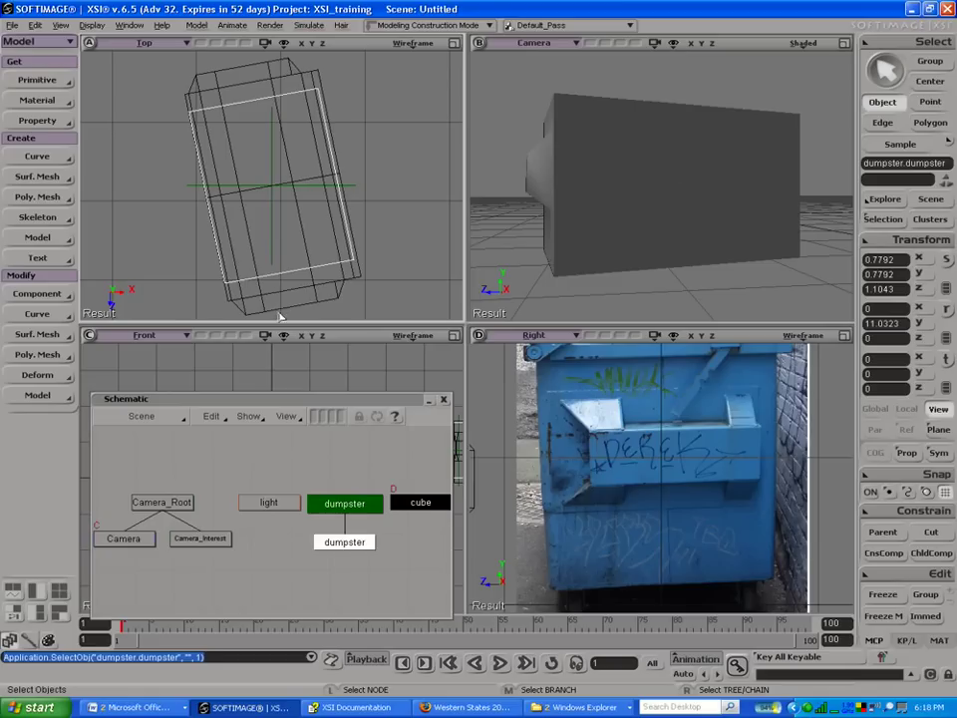
pyautogui.click(284, 293)
pyautogui.press('x')
pyautogui.moveTo(268, 150); pyautogui.dragTo(267, 172)
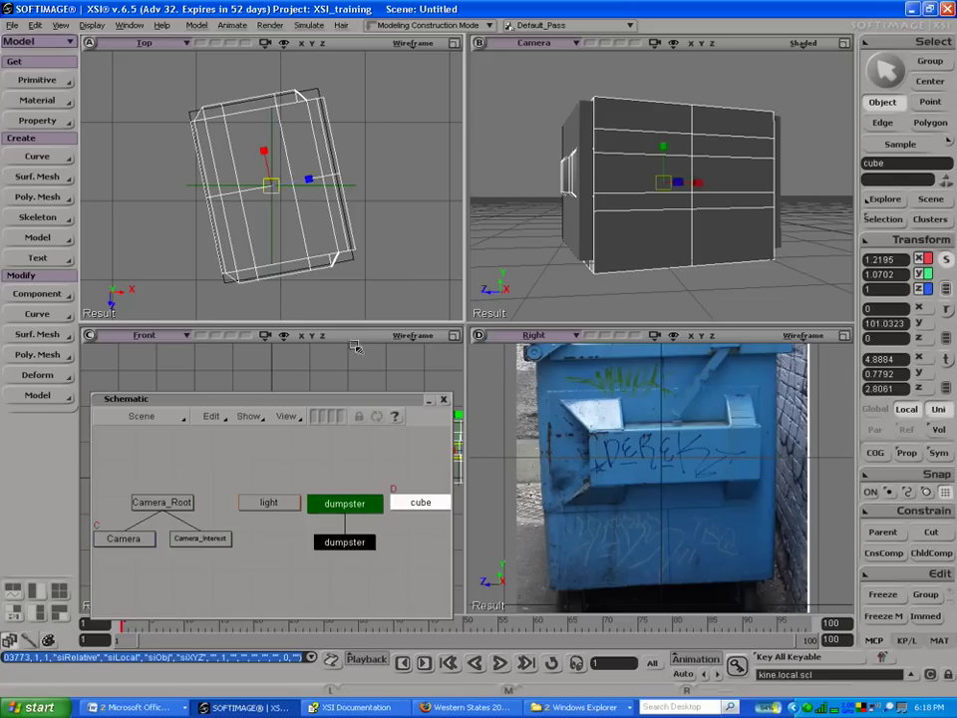
pyautogui.click(443, 401)
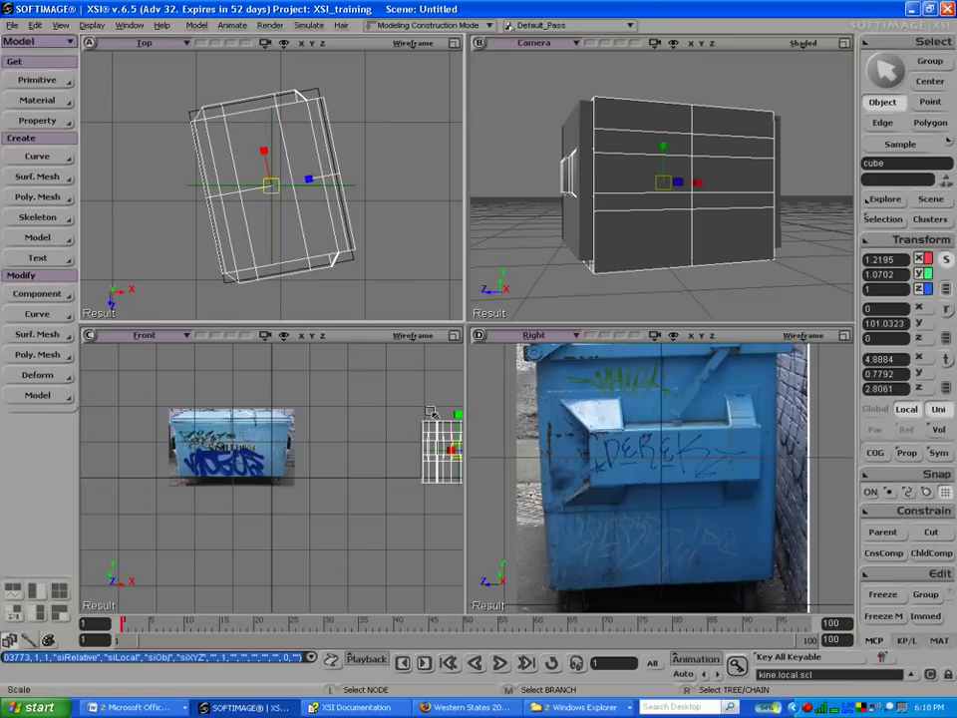
# Step: Scale the cube in Y to about 0.98 and raise it to a global Y of about 0.83 to fit the original dumpster's height
pyautogui.press('f')
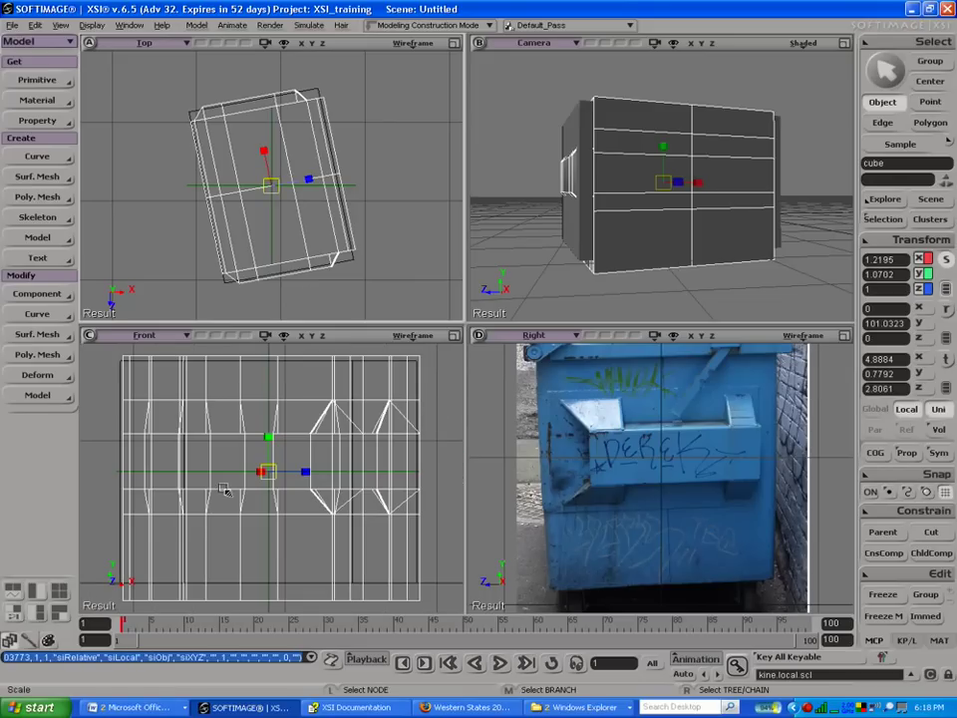
pyautogui.moveTo(273, 444)
pyautogui.mouseDown()
pyautogui.moveTo(274, 457)
pyautogui.moveTo(269, 430)
pyautogui.mouseUp()
pyautogui.press('v')
pyautogui.moveTo(267, 429); pyautogui.dragTo(268, 429)
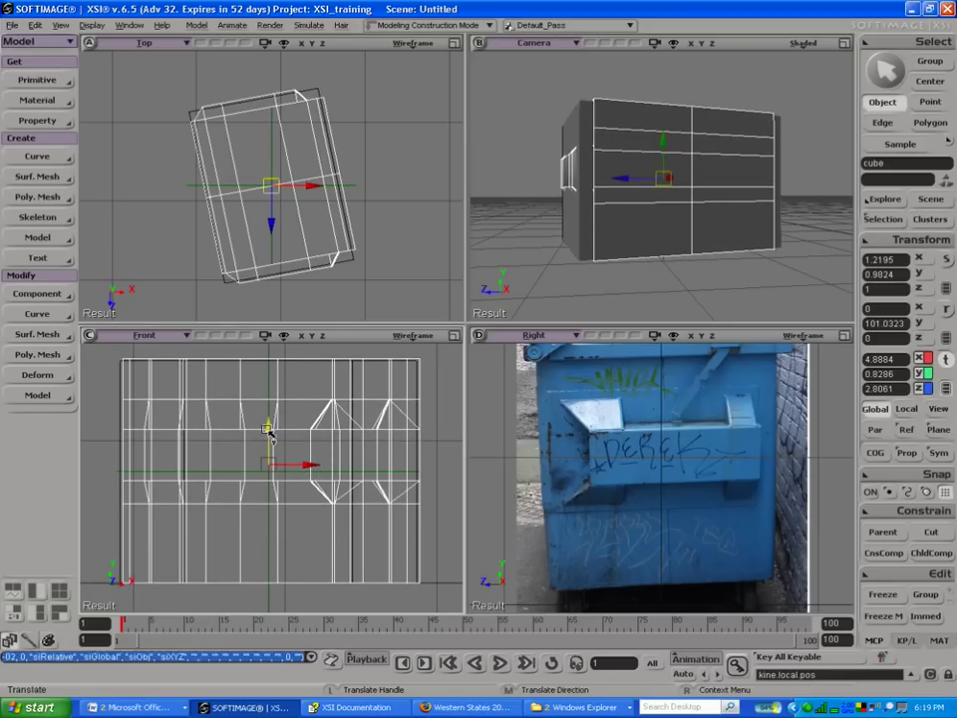
# Step: Delete the original low-detail dumpster.dumpster object
pyautogui.press('space')
pyautogui.click(349, 264)
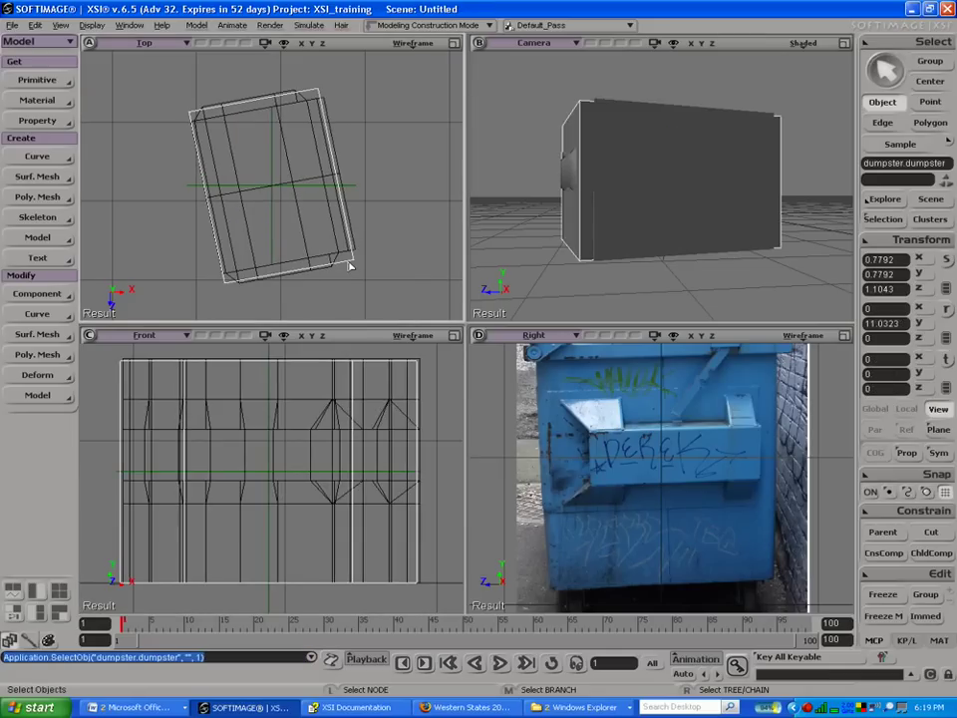
pyautogui.press('Delete')
# Step: Parent the cube under the dumpster model in the scene hierarchy
pyautogui.click(330, 257)
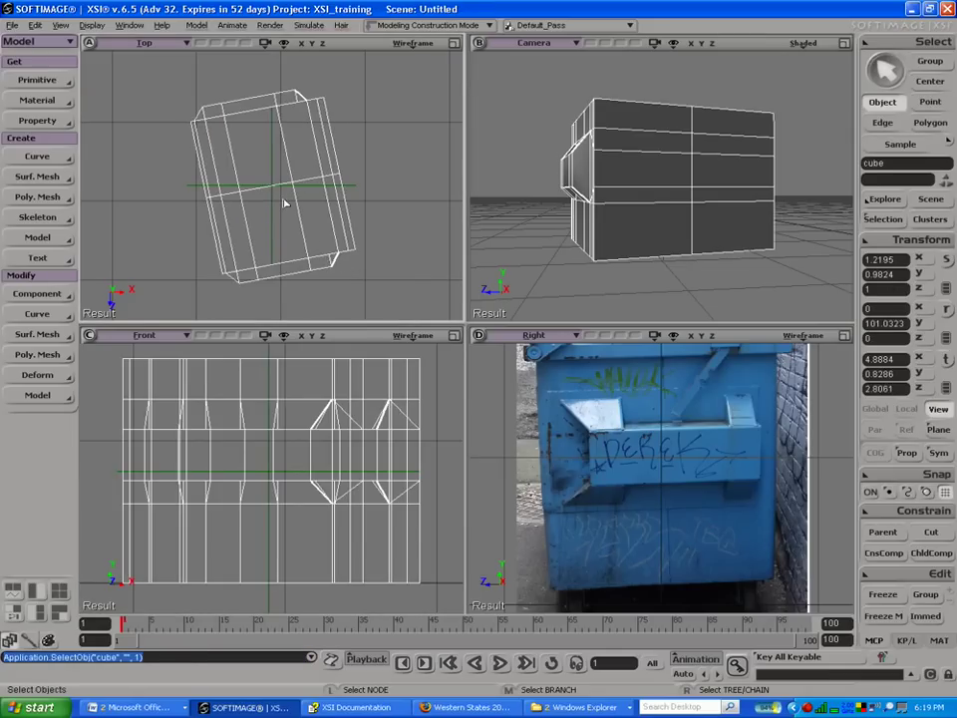
pyautogui.press('8')
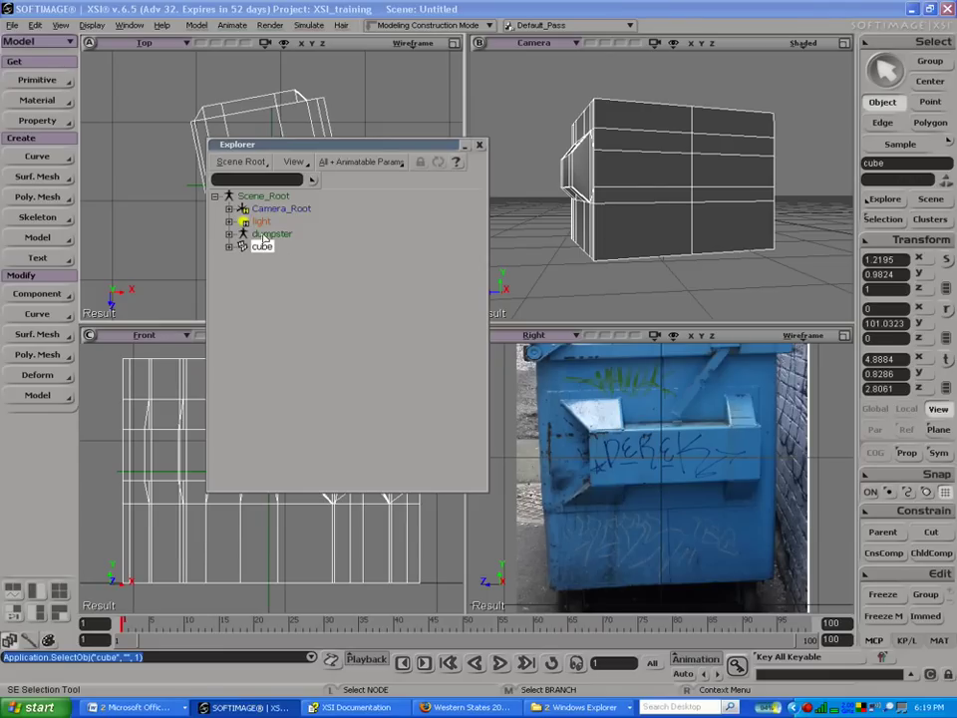
pyautogui.moveTo(264, 240); pyautogui.dragTo(267, 235)
pyautogui.click(229, 233)
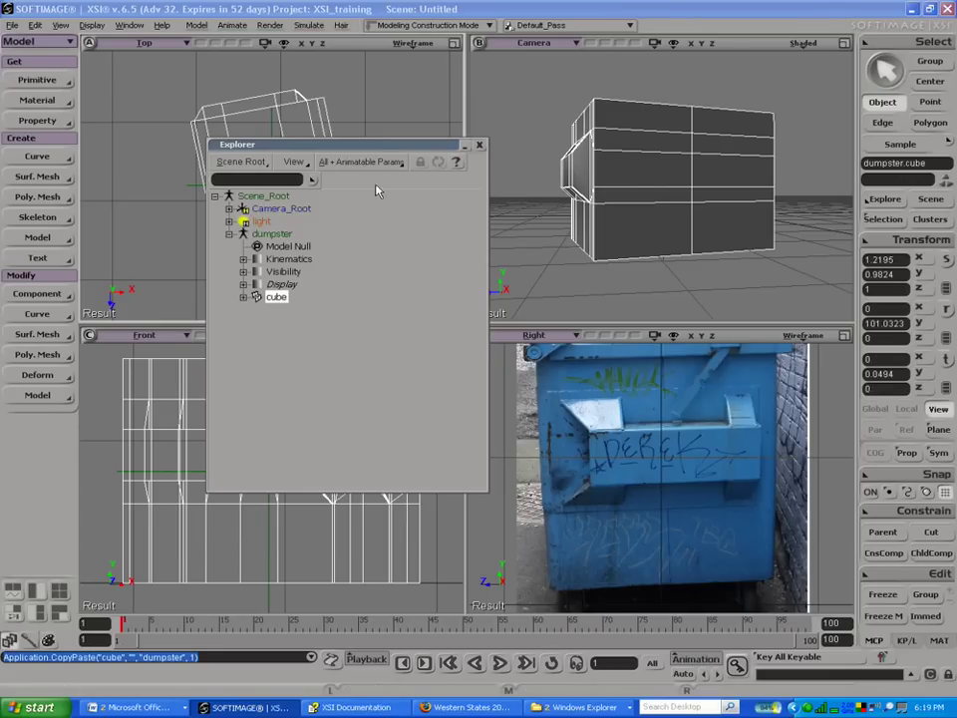
pyautogui.click(479, 145)
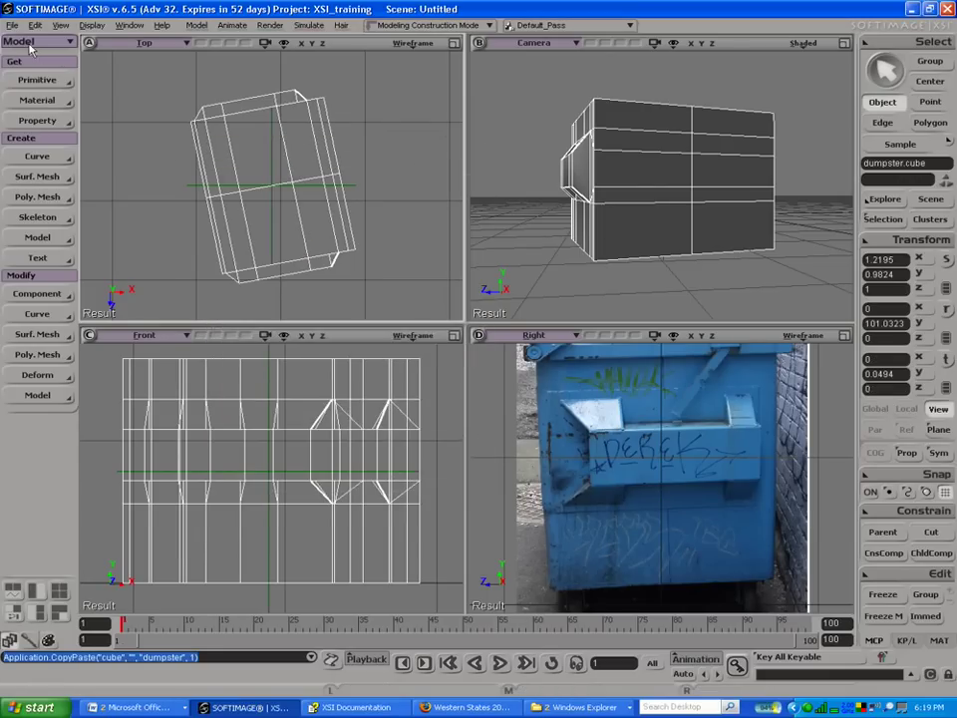
pyautogui.click(12, 25)
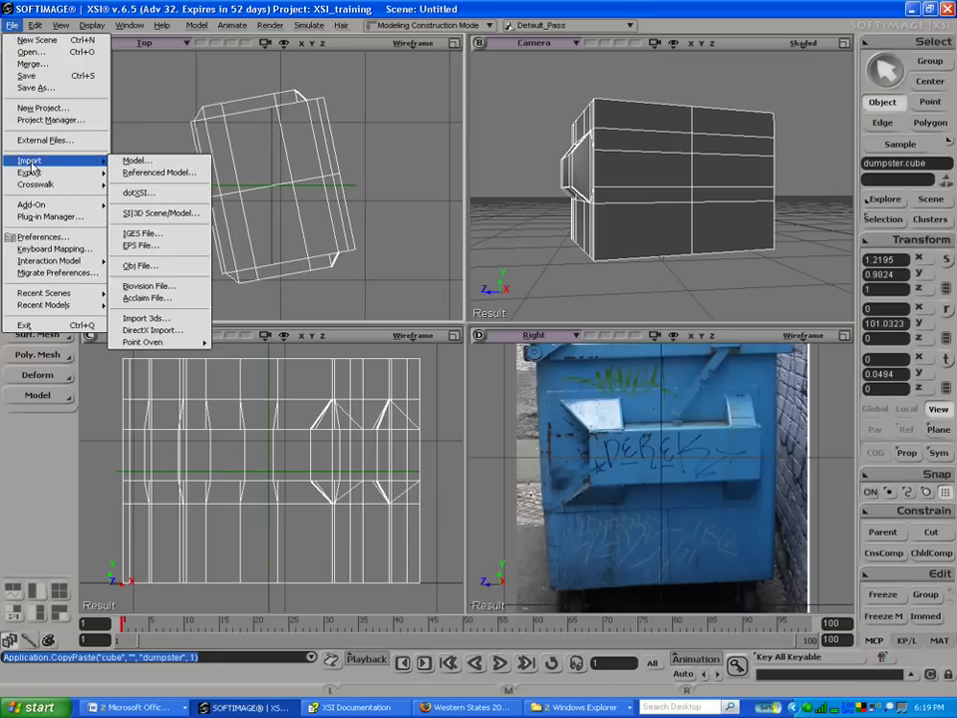
pyautogui.moveTo(80, 185)
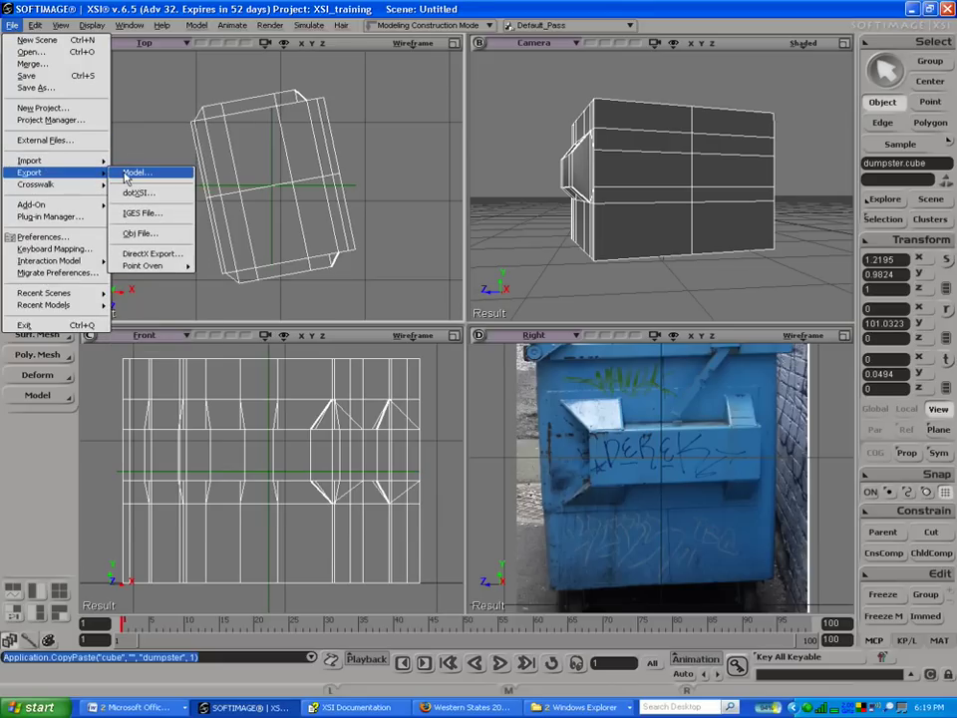
pyautogui.click(141, 115)
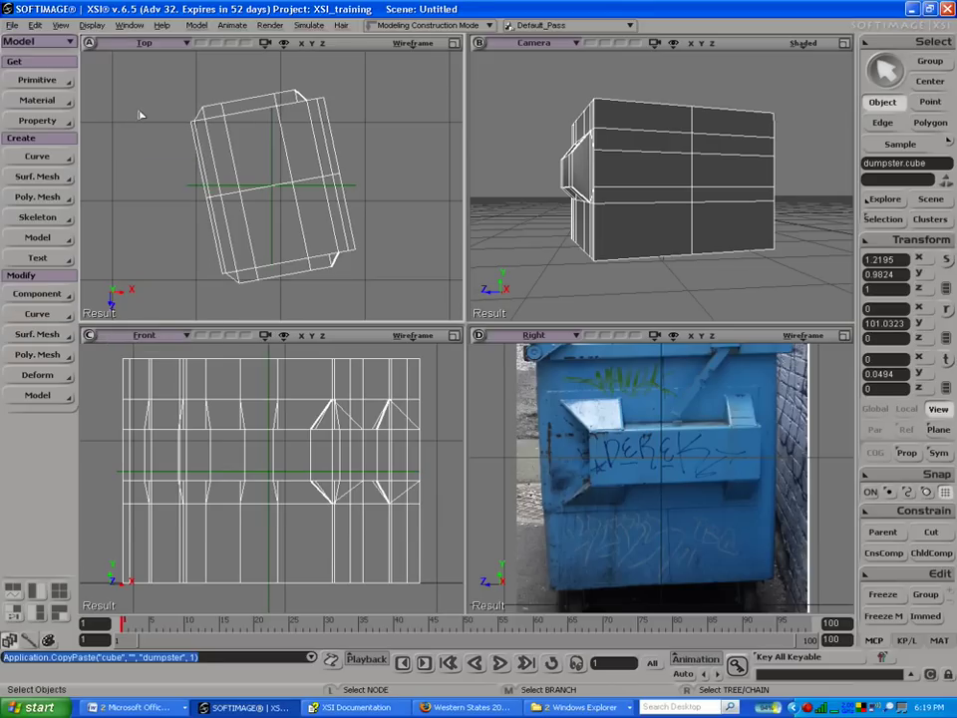
# Step: Select the dumpster model with its whole hierarchy and export it as the model file dumpster_hi in the XSI_training Models folder
pyautogui.press('space')
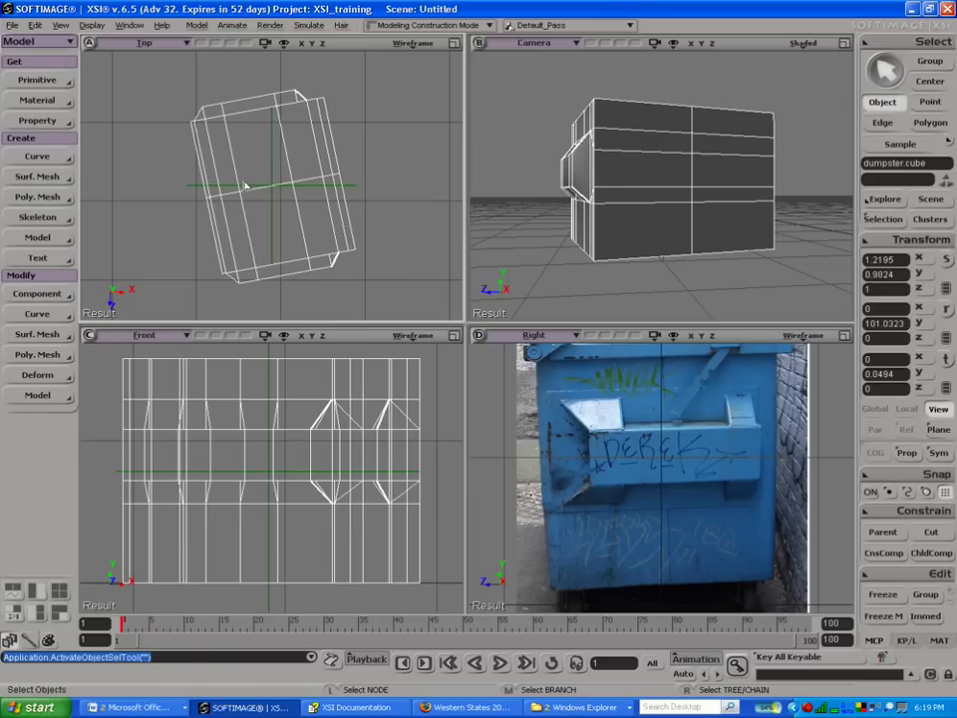
pyautogui.click(191, 195)
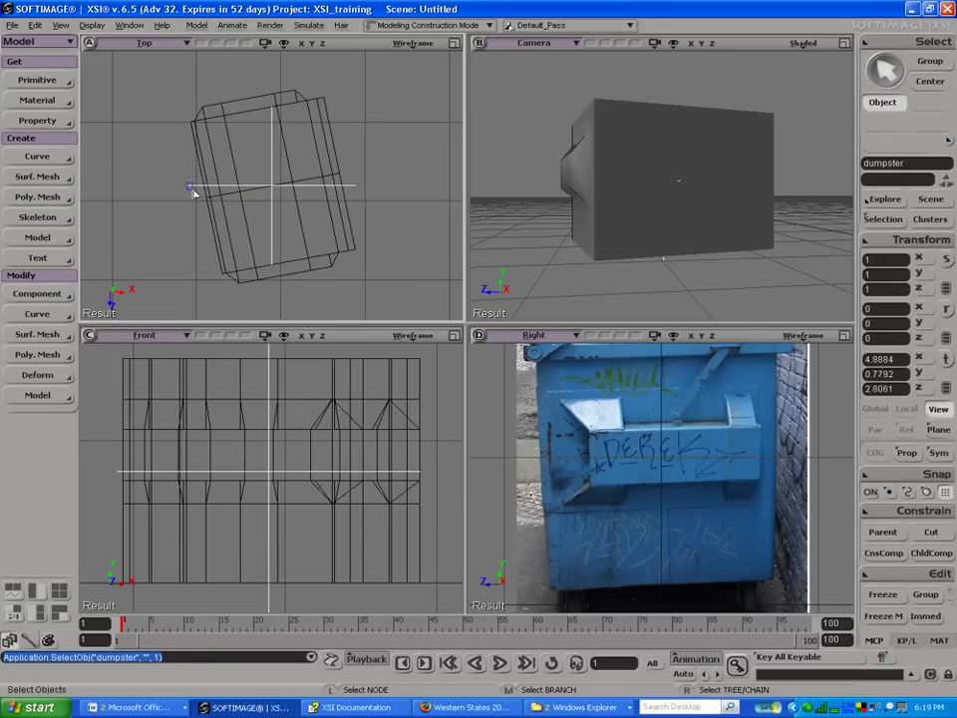
pyautogui.middleClick(194, 193)
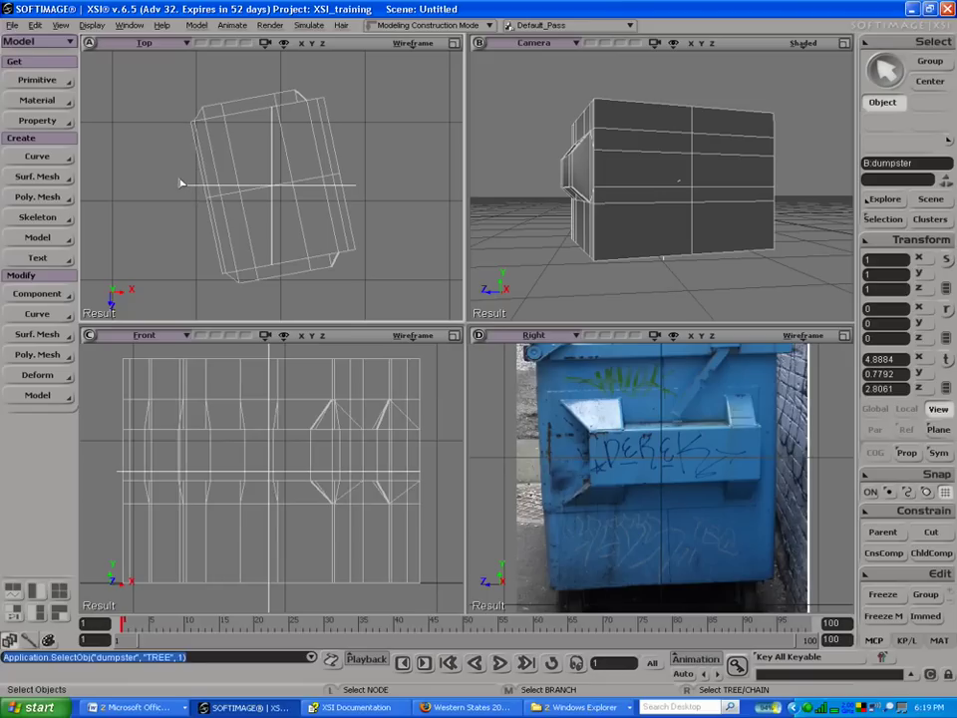
pyautogui.click(30, 24)
pyautogui.moveTo(6, 26)
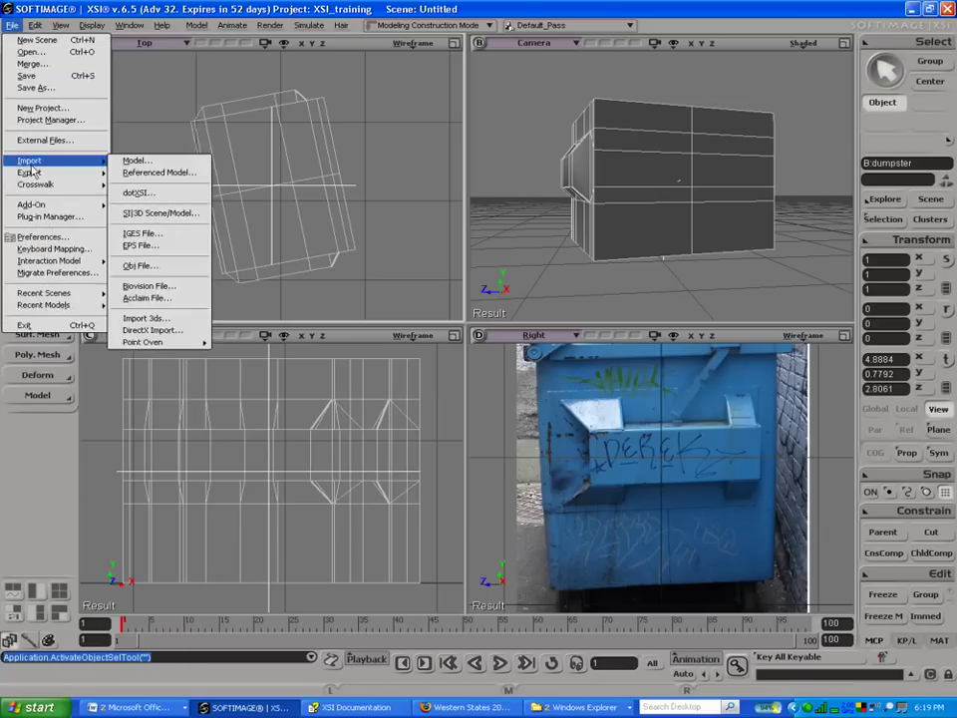
pyautogui.moveTo(60, 172)
pyautogui.click(135, 173)
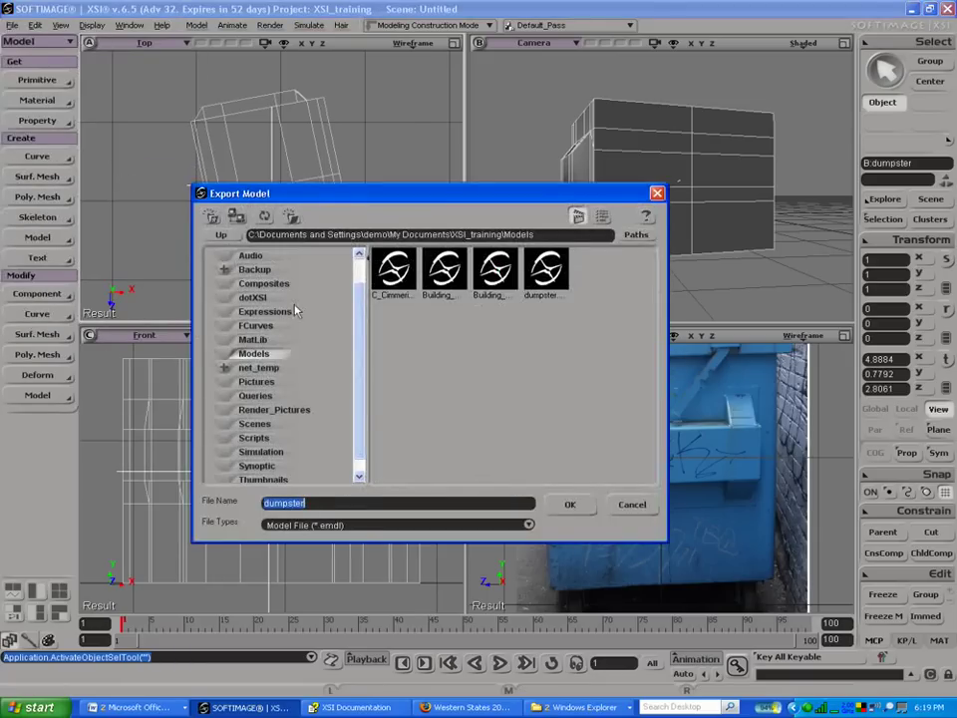
pyautogui.click(347, 502)
pyautogui.write('_hi')
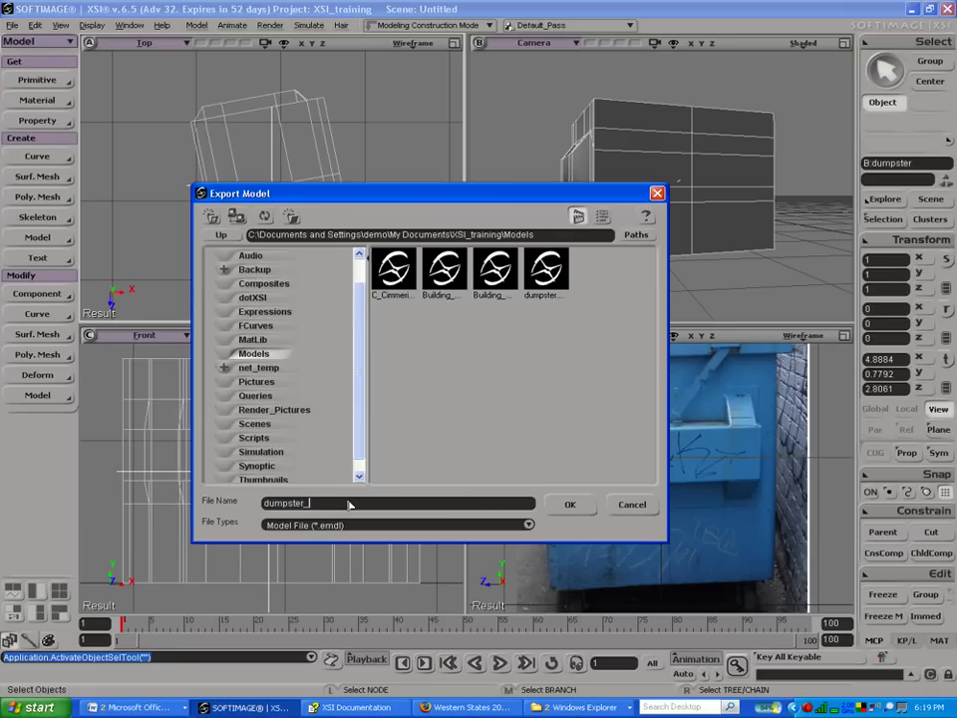
pyautogui.press('Return')
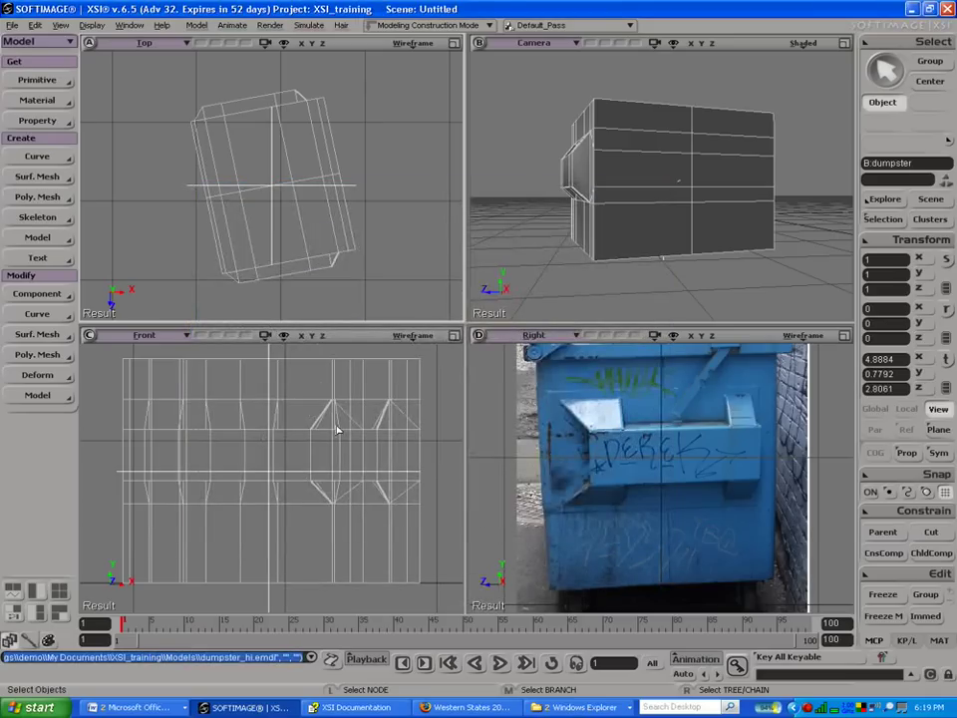
# Step: Open the recent scene alley_3_ref and delete the simple dumpster nearest the camera
pyautogui.click(10, 26)
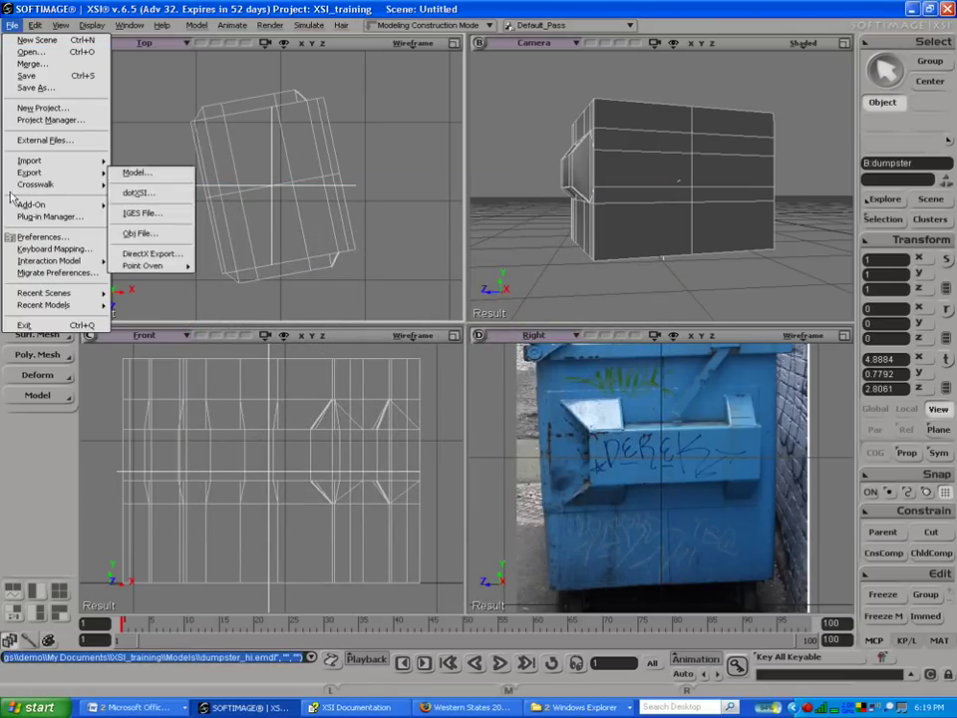
pyautogui.moveTo(104, 295)
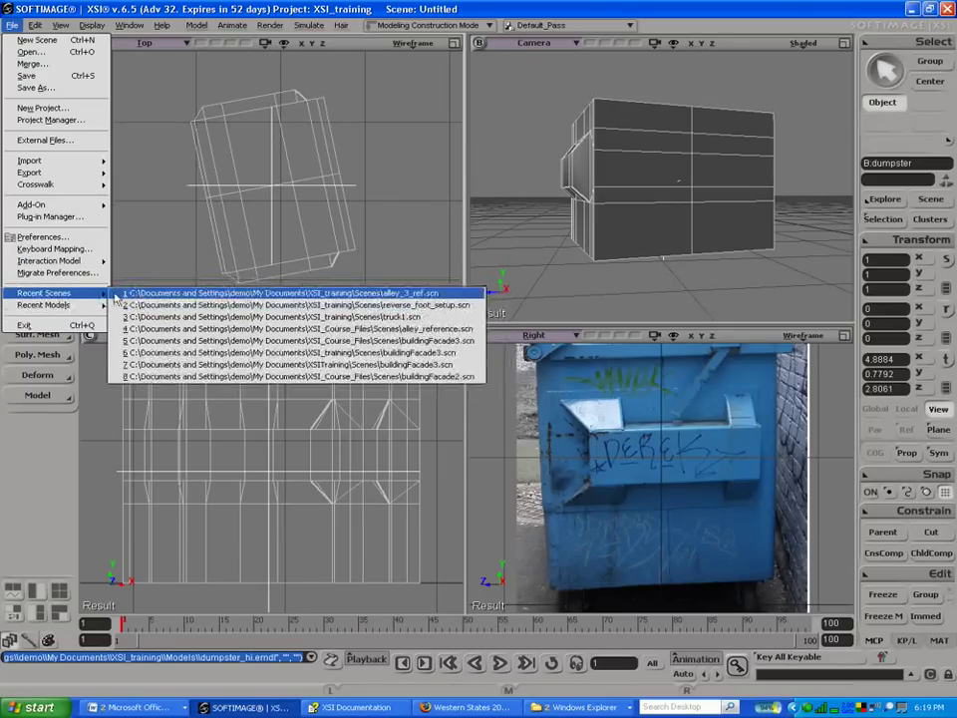
pyautogui.click(268, 295)
pyautogui.click(477, 377)
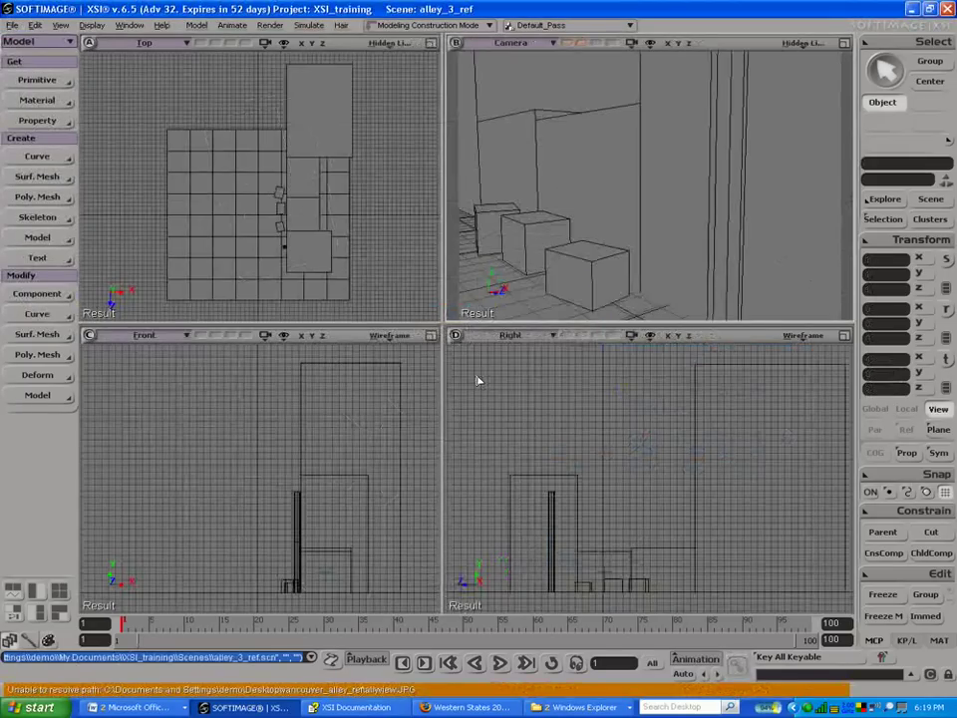
pyautogui.click(594, 280)
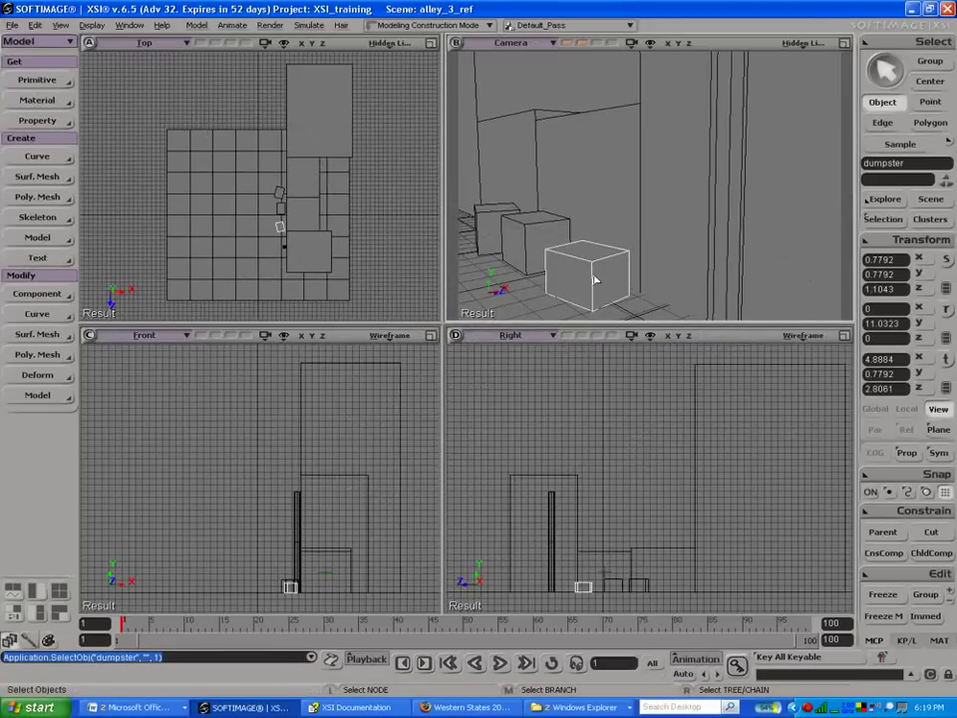
pyautogui.press('Delete')
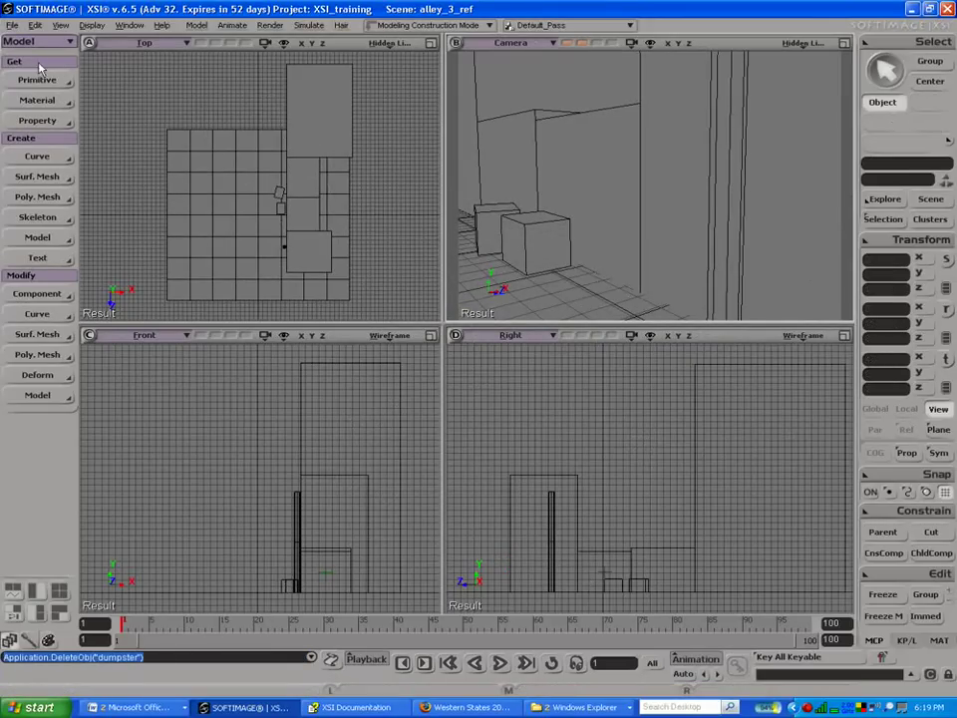
# Step: Import dumpster.emdl from the XSI_training Models folder as a regular, non-referenced model and undo the import
pyautogui.click(35, 25)
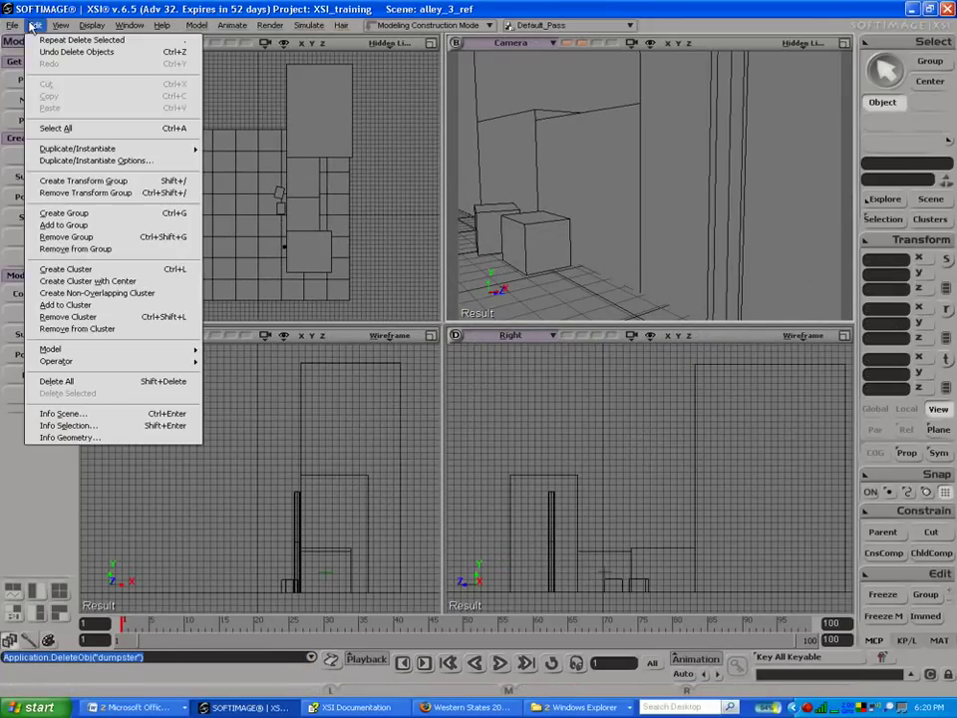
pyautogui.moveTo(12, 25)
pyautogui.moveTo(25, 160)
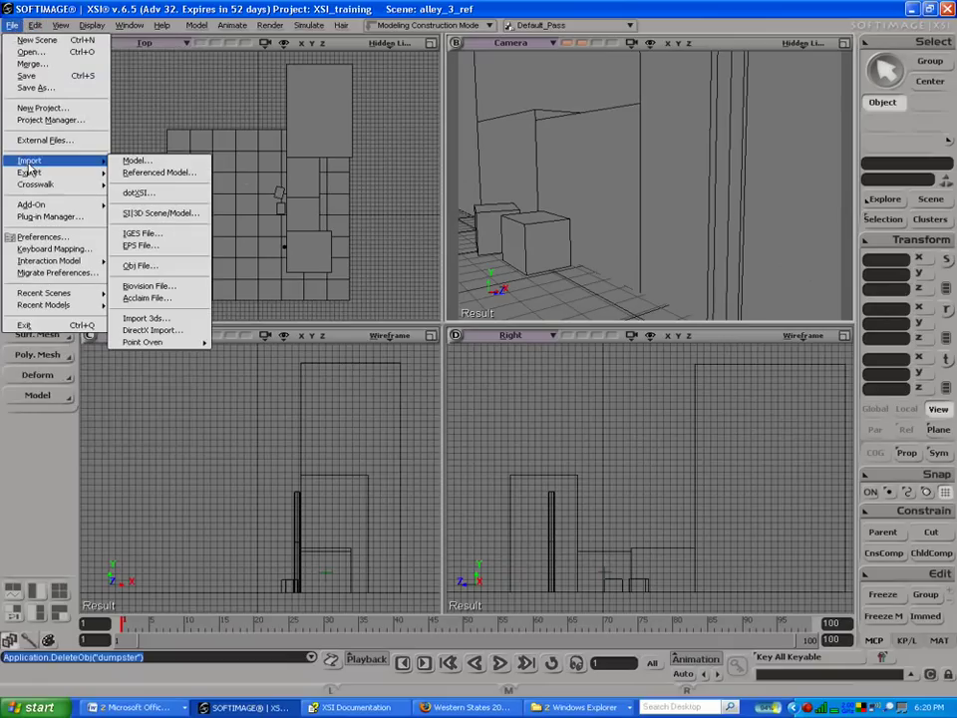
pyautogui.click(130, 158)
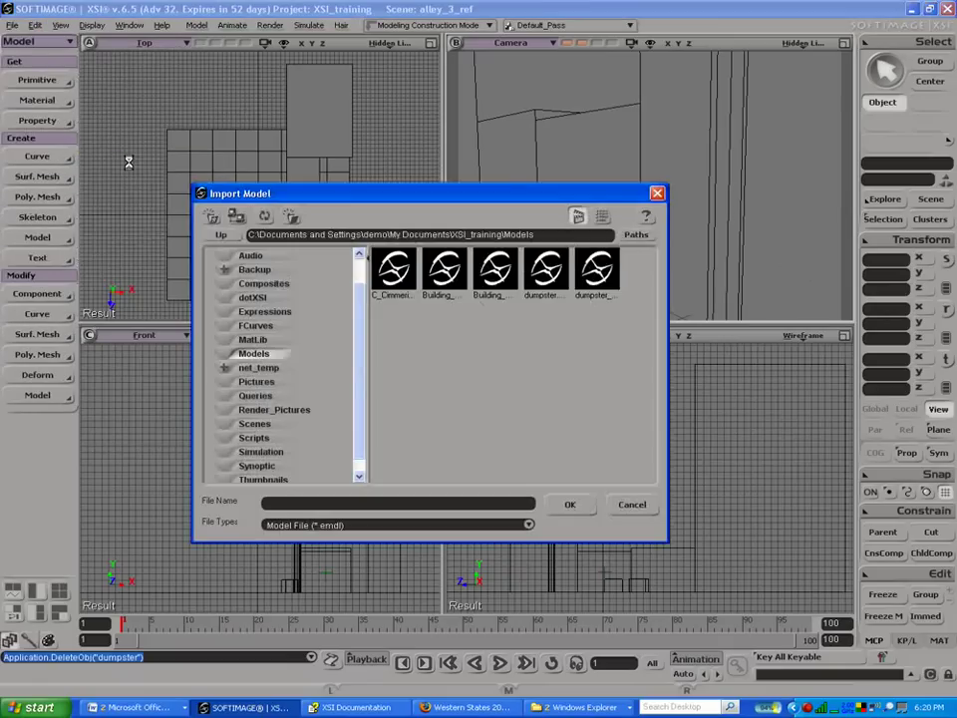
pyautogui.click(546, 270)
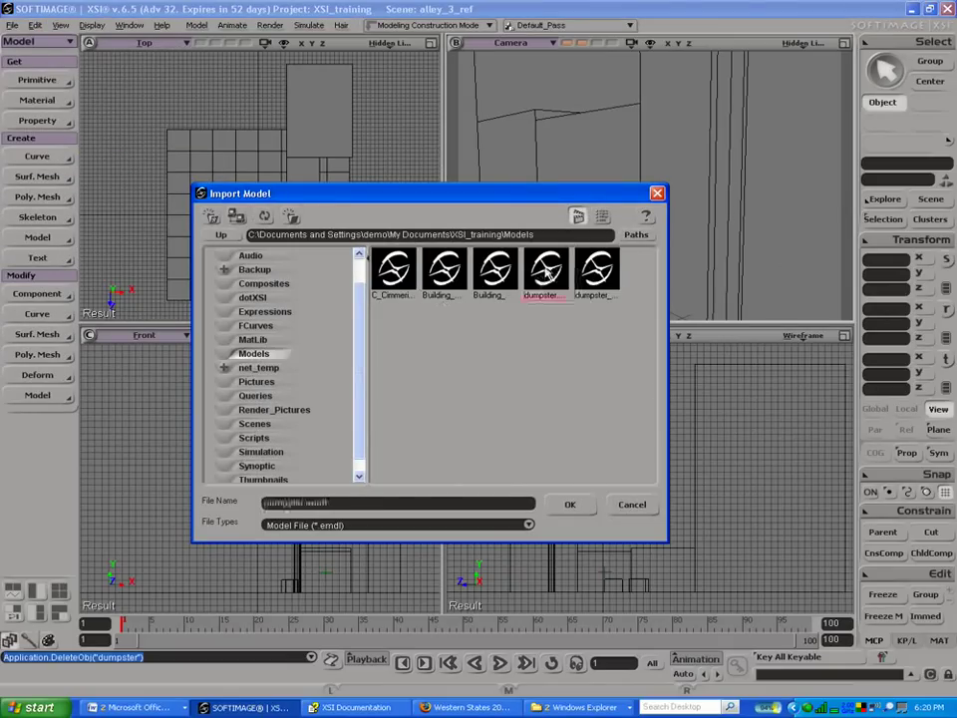
pyautogui.click(571, 503)
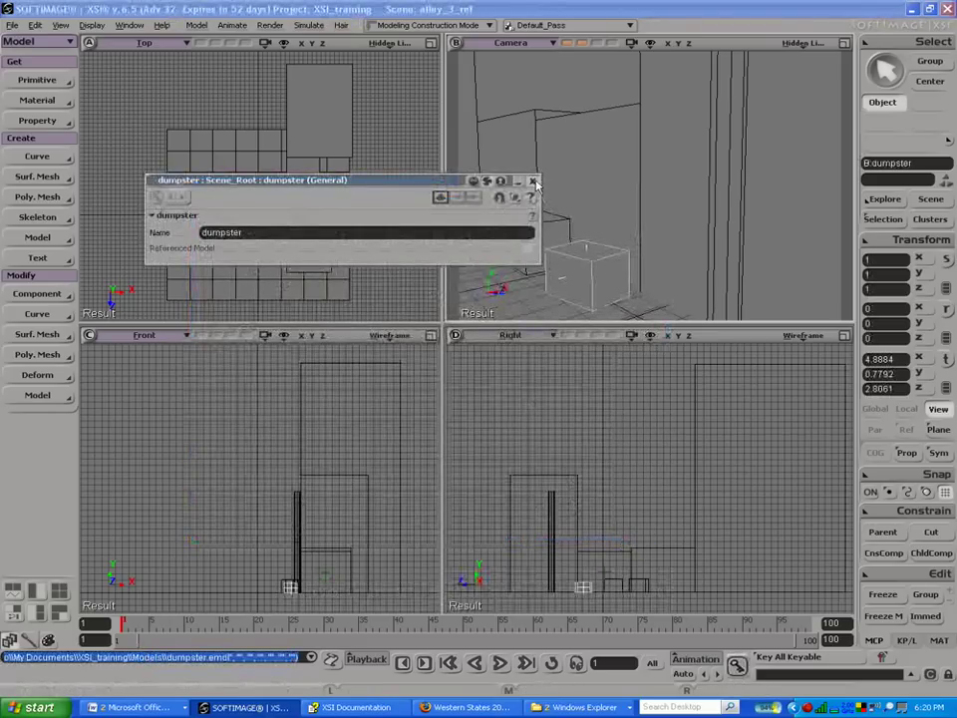
pyautogui.click(533, 181)
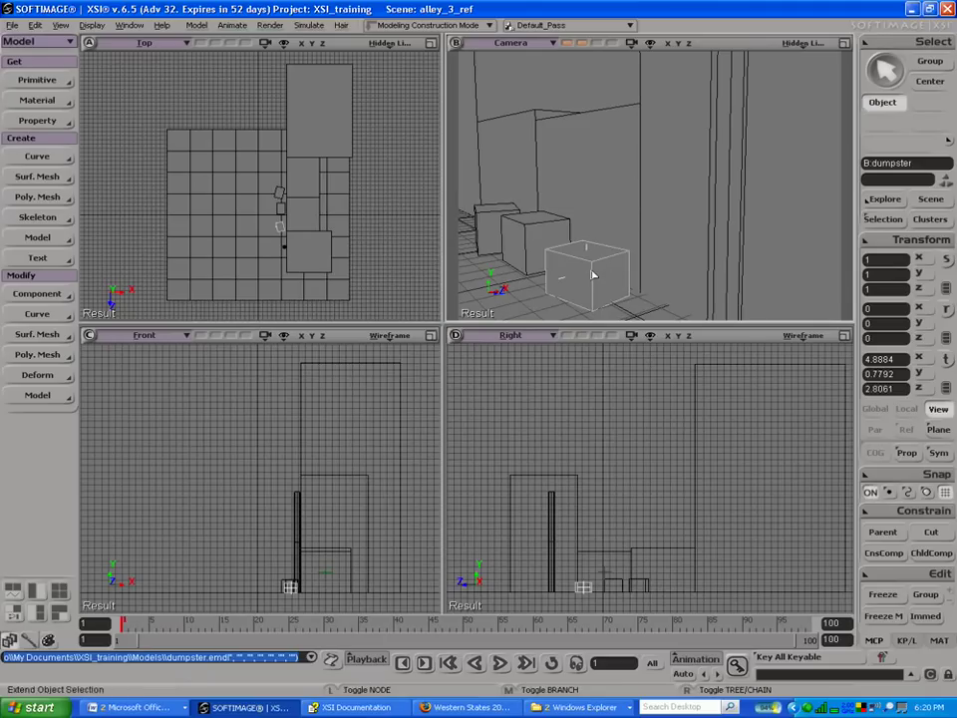
pyautogui.hotkey('ctrl', 'z')
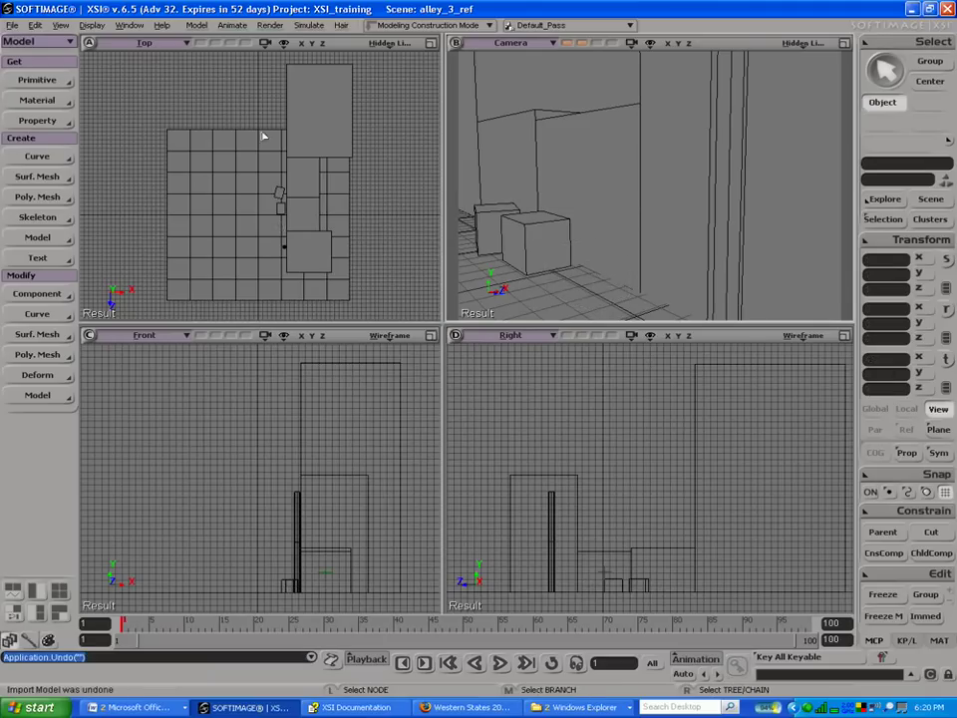
# Step: Import dumpster.emdl from the XSI_training Models folder as a referenced model
pyautogui.click(12, 25)
pyautogui.moveTo(79, 173)
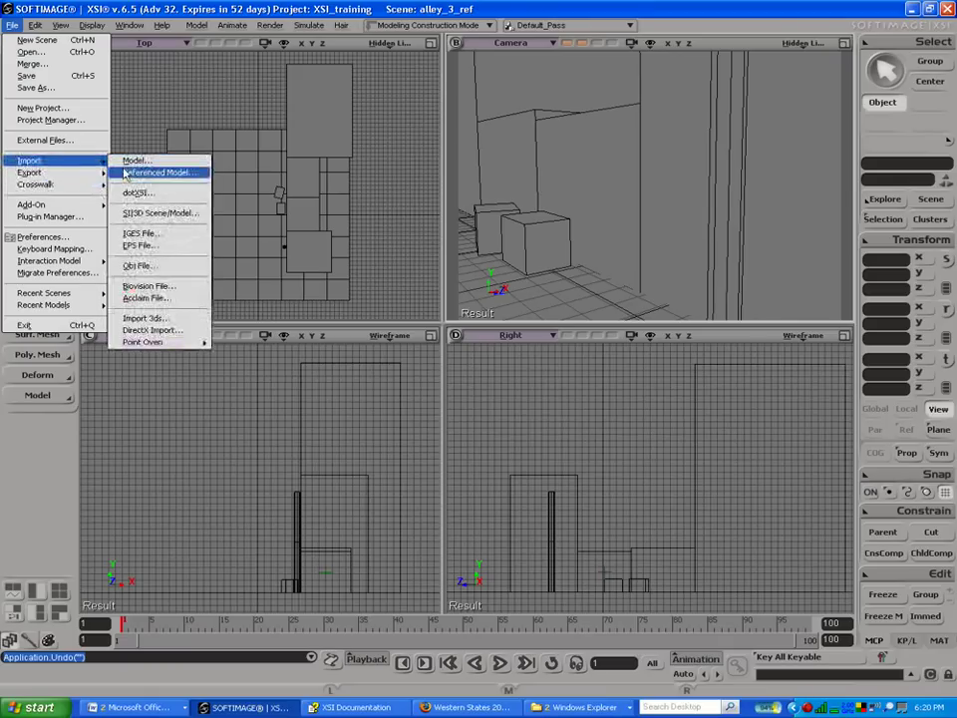
pyautogui.click(127, 174)
pyautogui.click(539, 279)
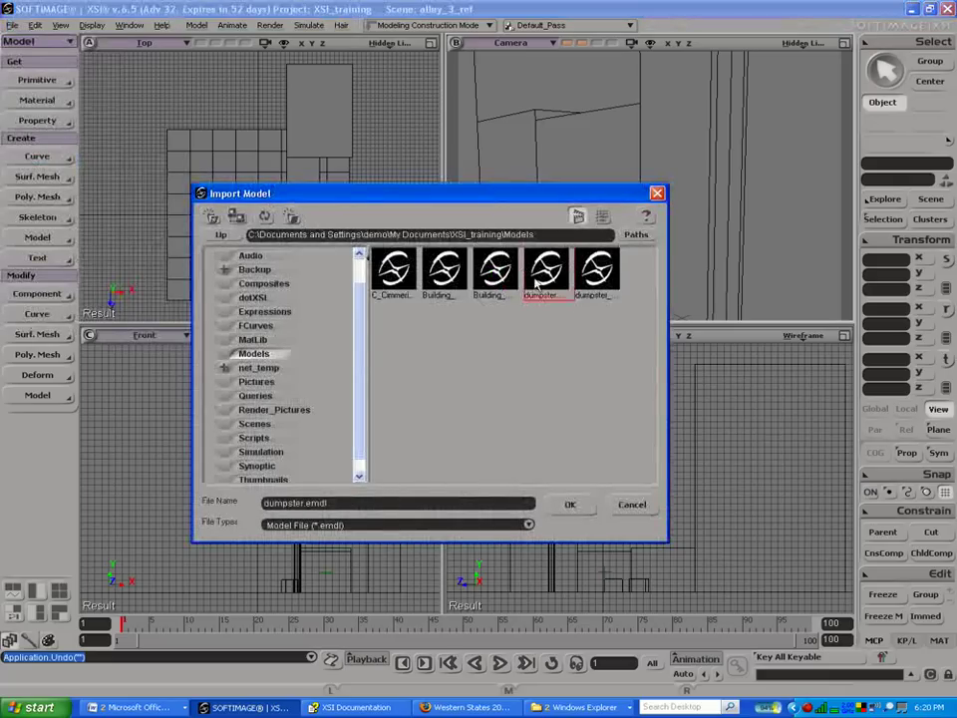
pyautogui.click(564, 506)
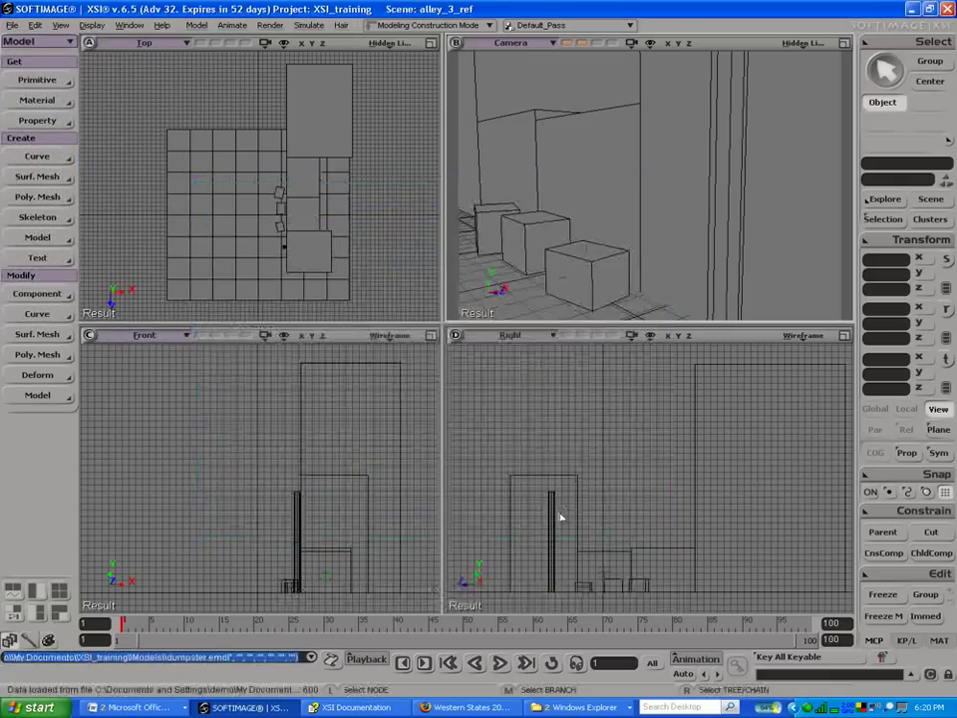
# Step: Add a second resolution to the referenced dumpster model's properties and assign it the file dumpster_hi.emdl
pyautogui.click(588, 252)
pyautogui.press('Return')
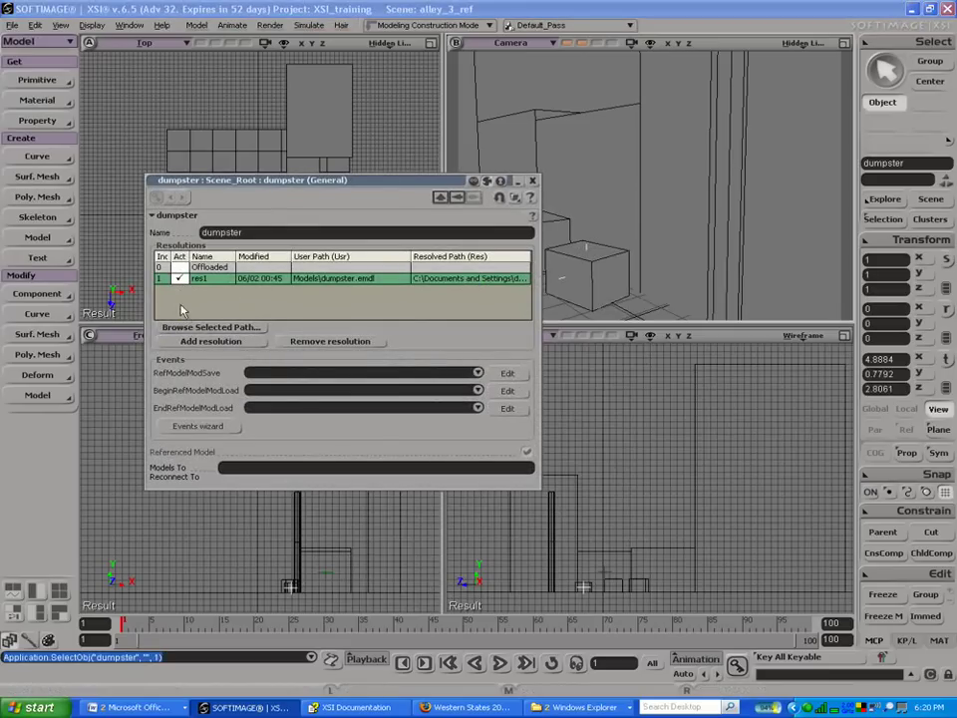
pyautogui.click(191, 342)
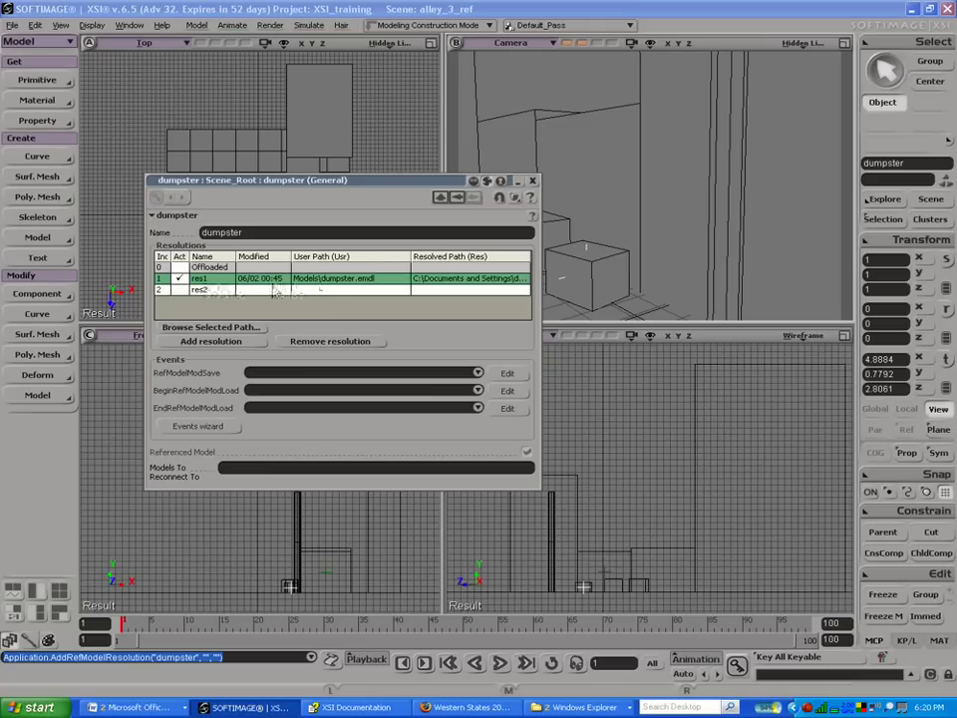
pyautogui.click(304, 291)
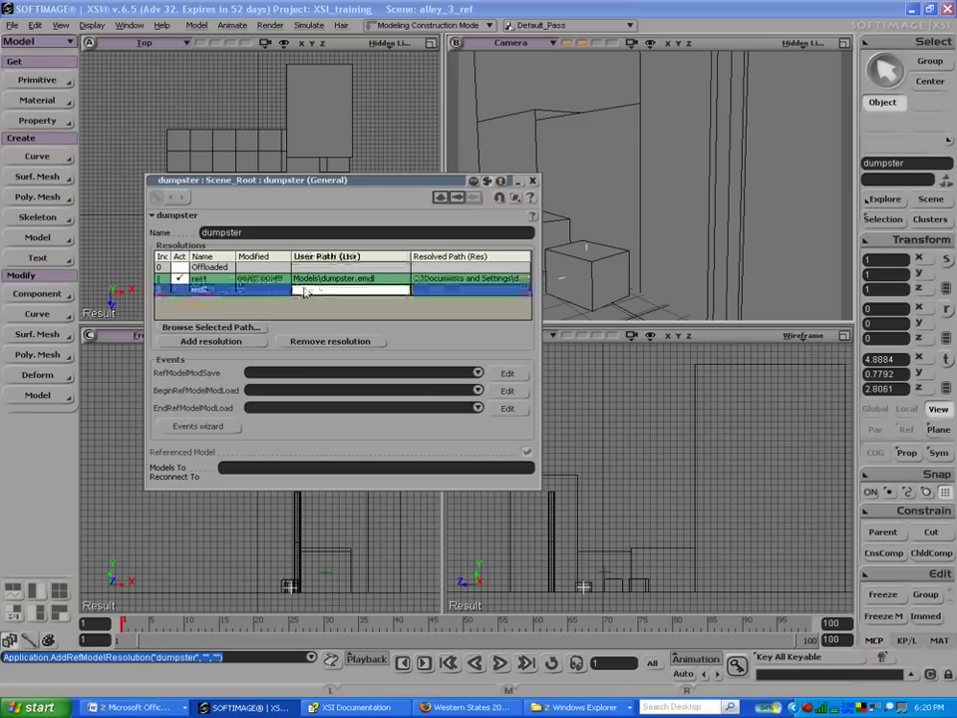
pyautogui.click(426, 291)
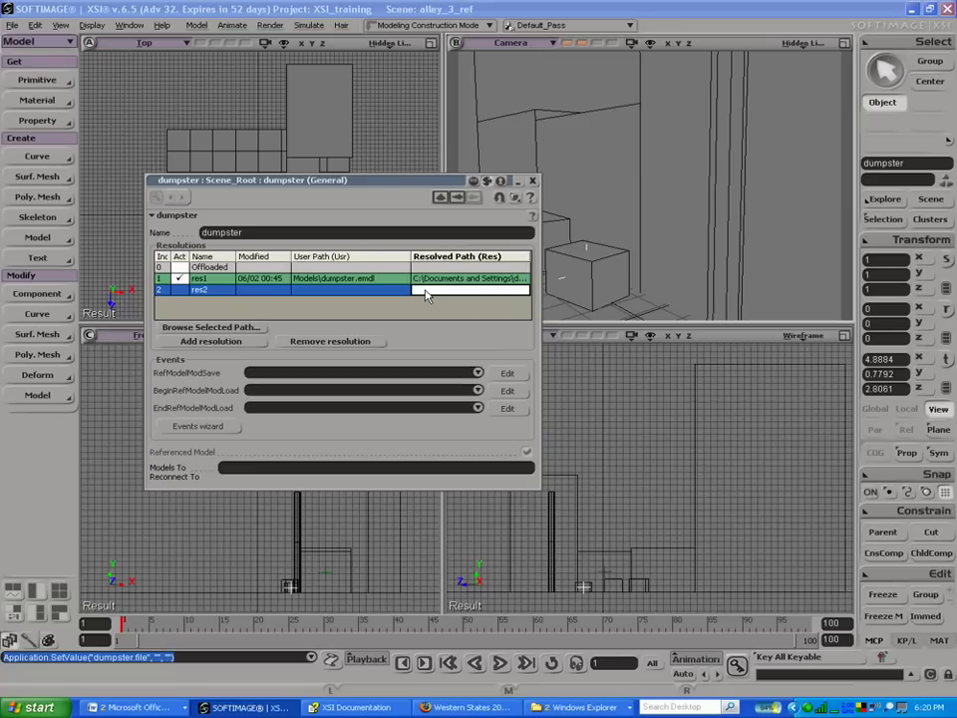
pyautogui.click(257, 327)
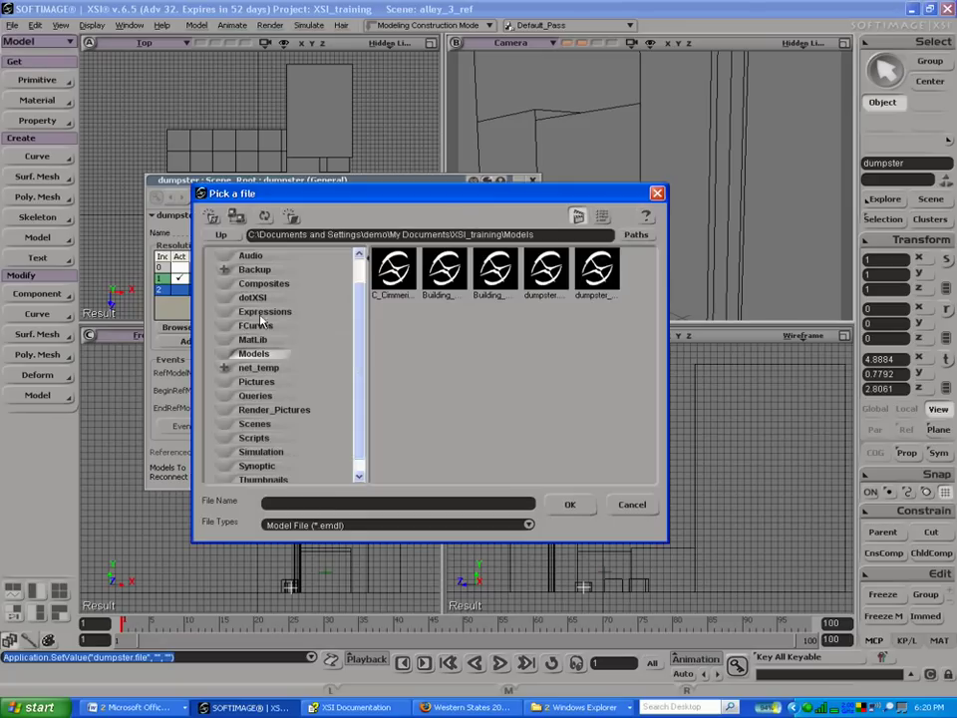
pyautogui.click(578, 280)
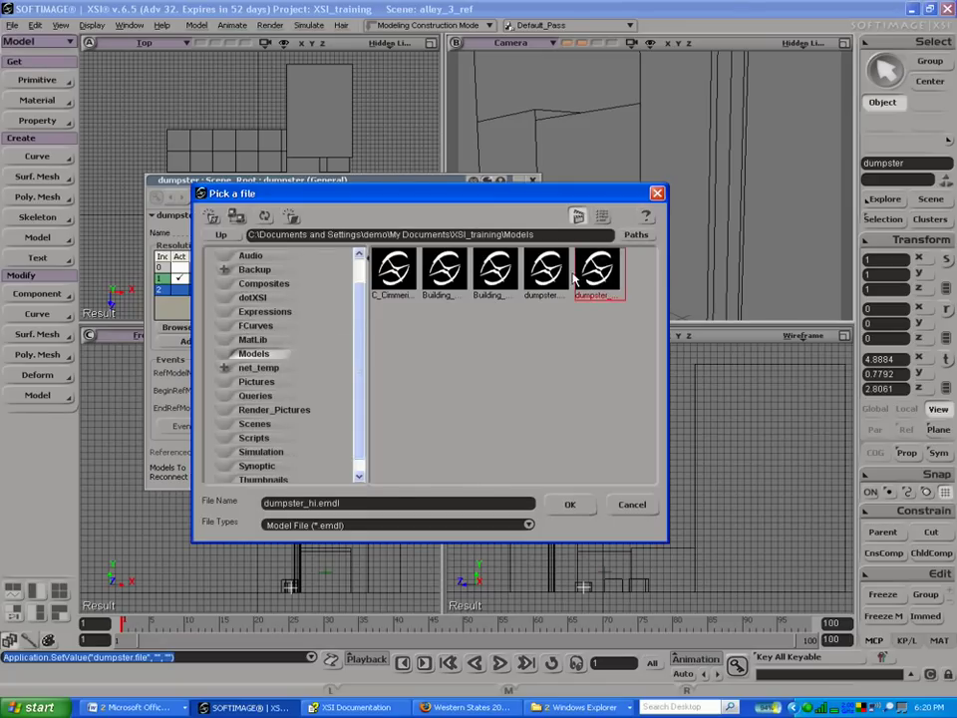
pyautogui.click(569, 504)
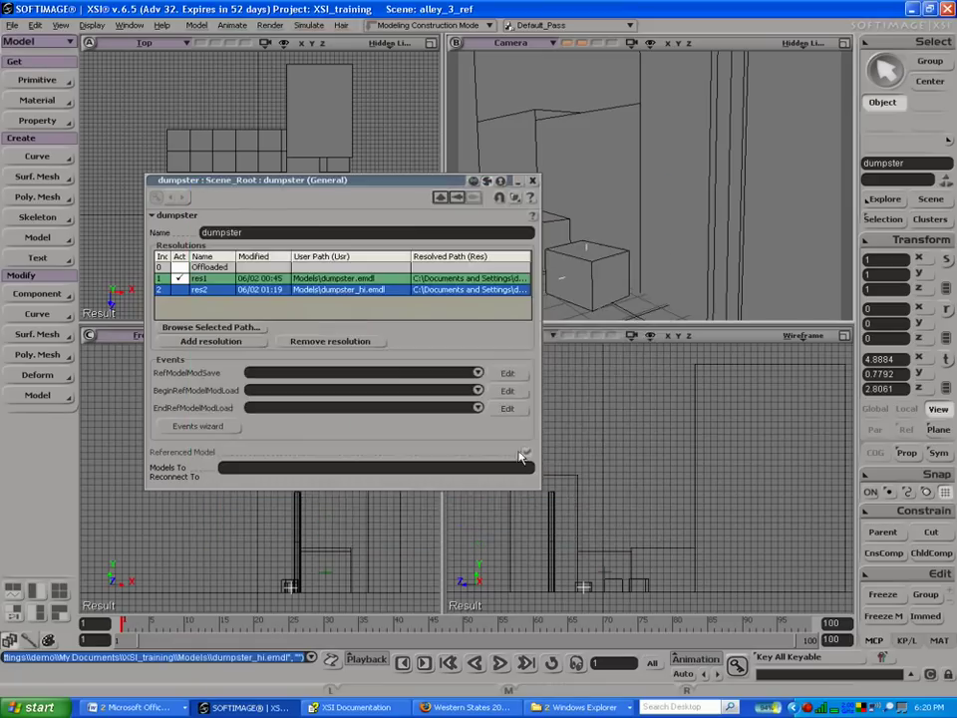
# Step: Switch the dumpster's active resolution to res2 and back to res1, and close its properties
pyautogui.click(179, 289)
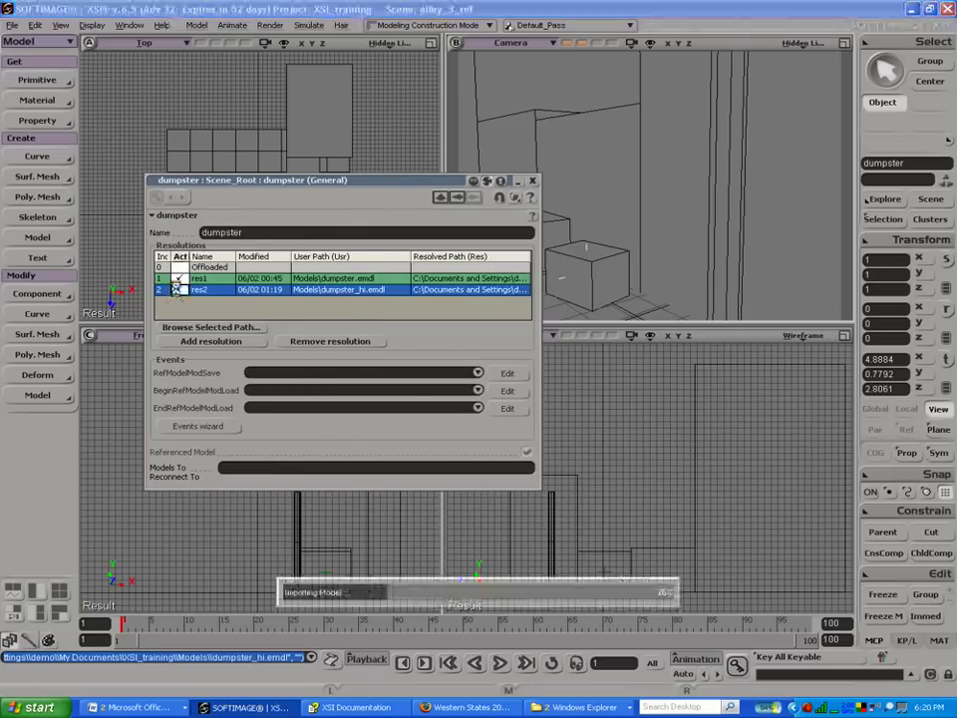
pyautogui.click(178, 289)
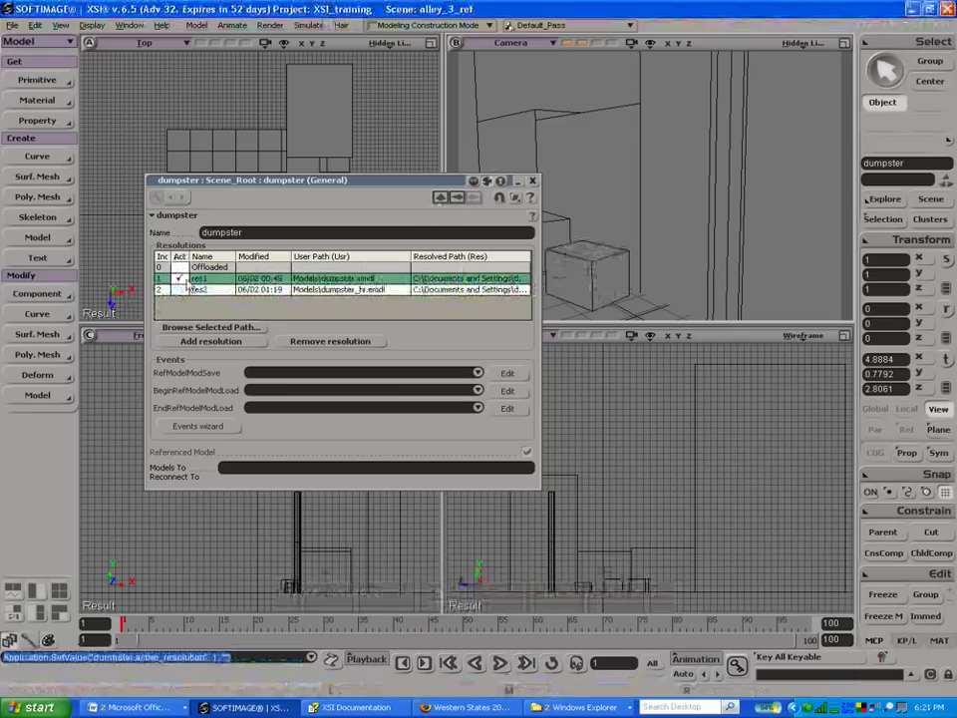
pyautogui.click(532, 180)
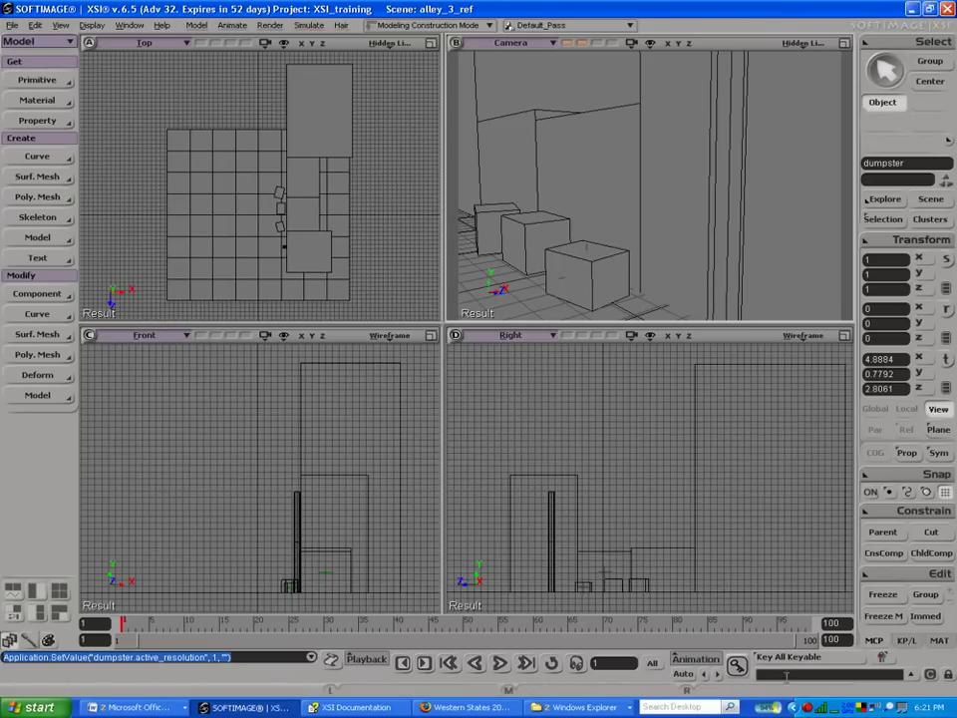
pyautogui.rightClick(750, 706)
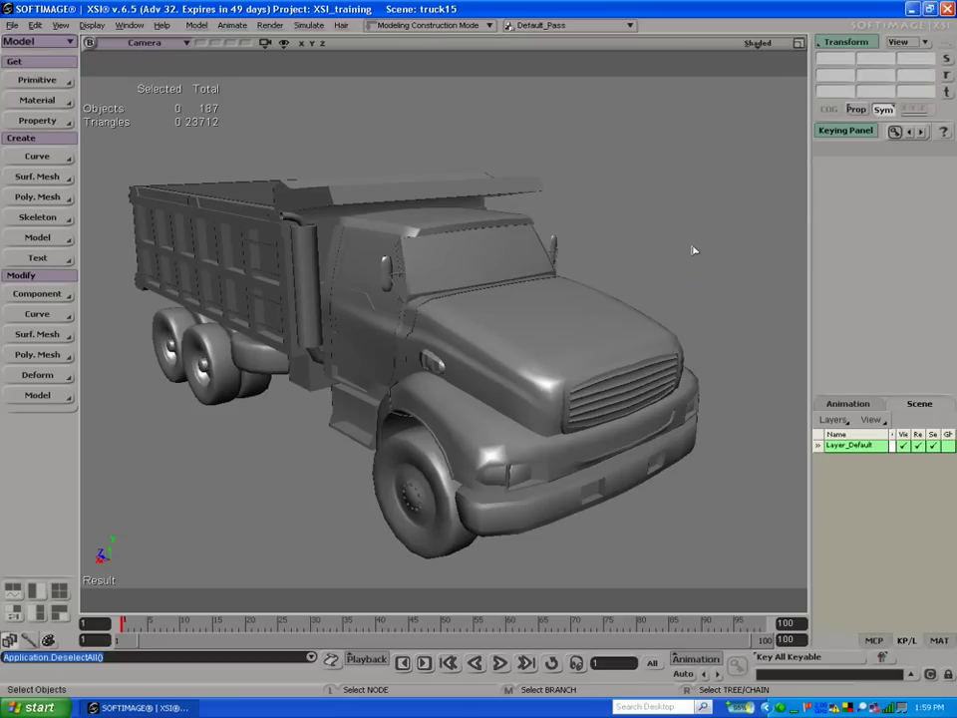
# Step: Examine how the dump truck is split into separate meshes by selecting its cab, hood, wheel arch and front bumper in turn
pyautogui.press('s')
pyautogui.moveTo(694, 241); pyautogui.dragTo(609, 206)
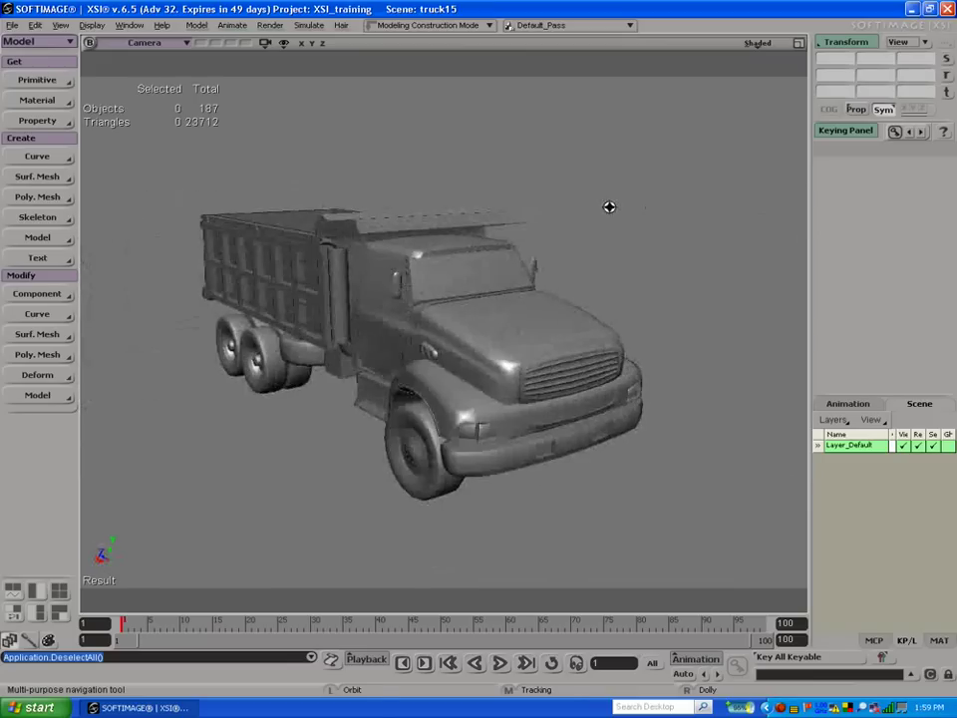
pyautogui.press('space')
pyautogui.click(591, 302)
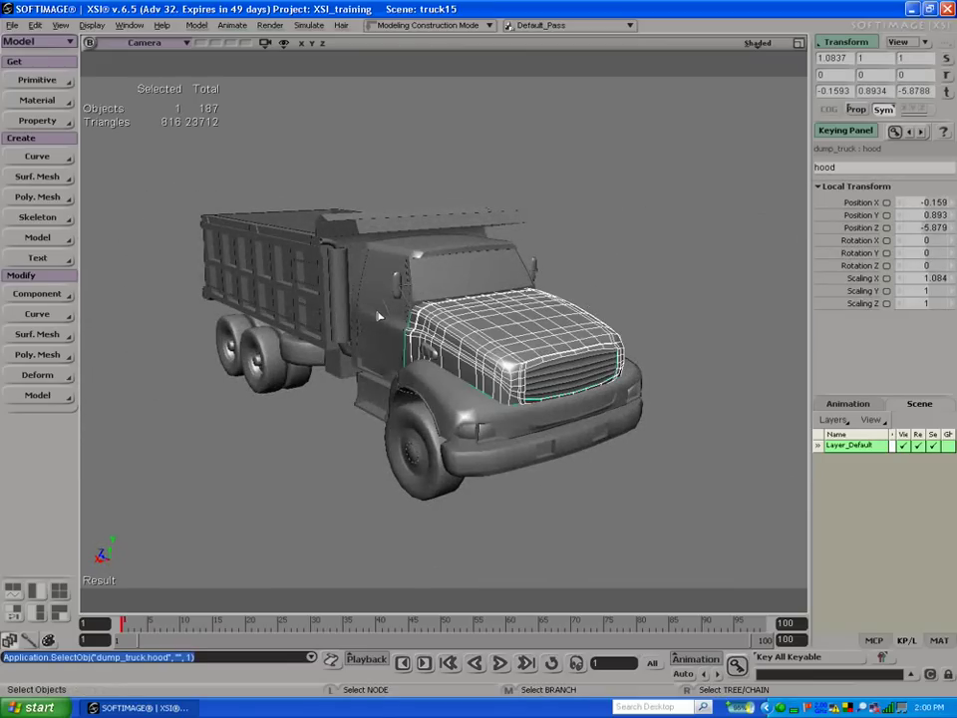
pyautogui.click(380, 324)
pyautogui.click(437, 330)
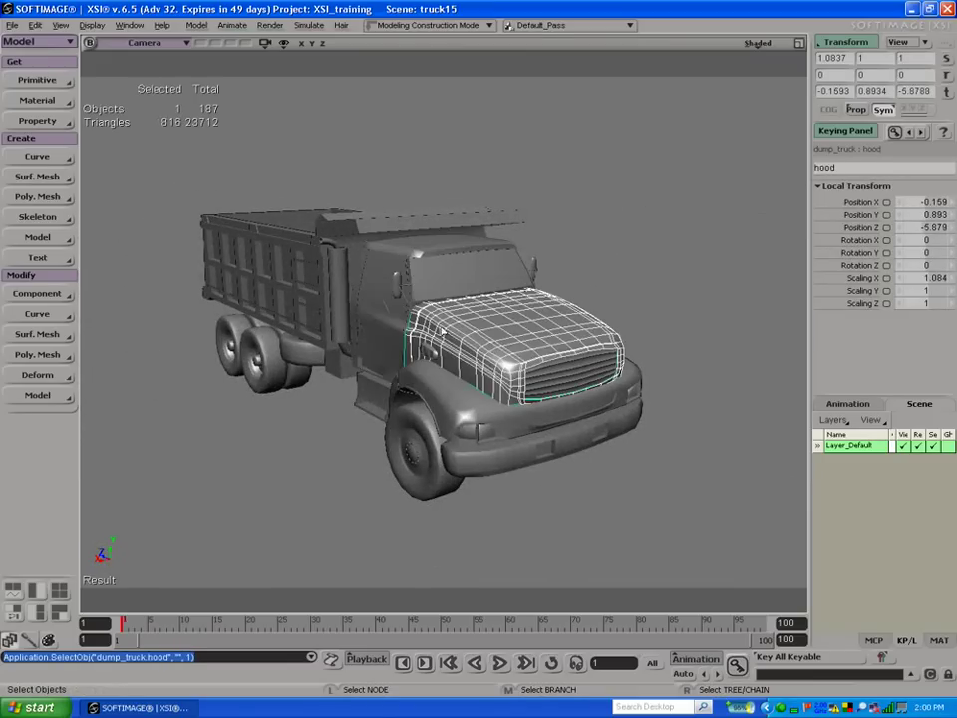
pyautogui.click(450, 387)
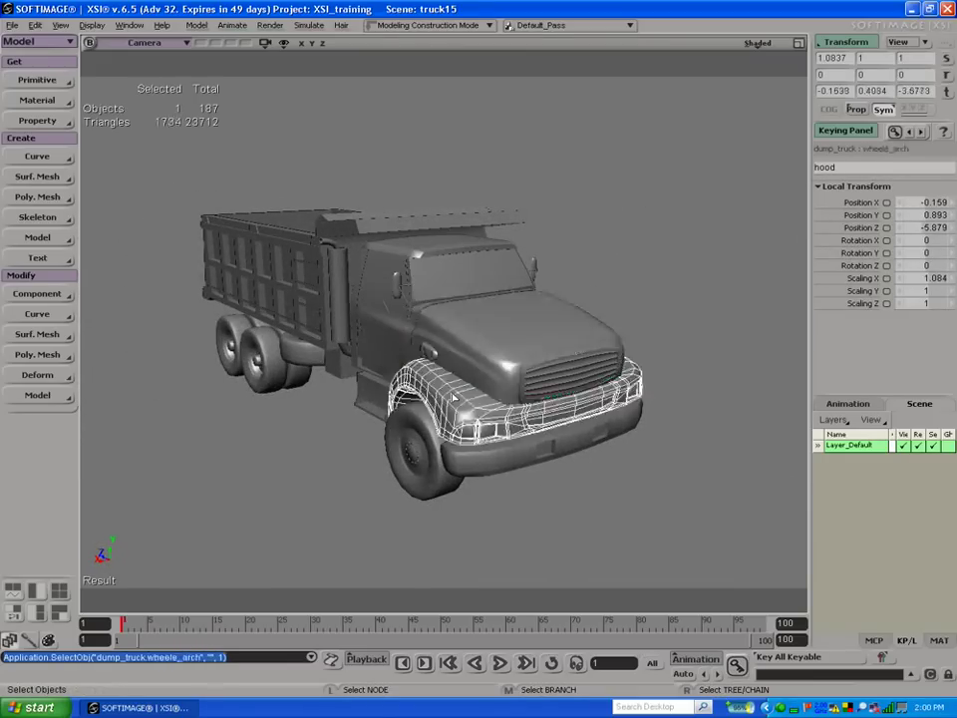
pyautogui.click(518, 451)
pyautogui.click(731, 237)
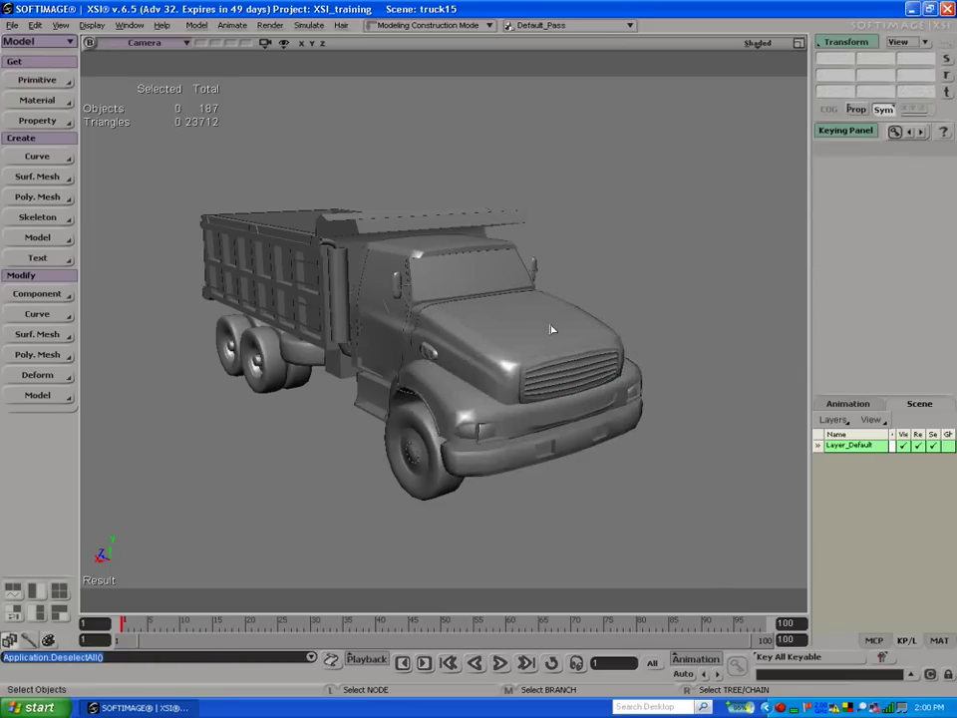
# Step: Try to lower the hood's subdivision level, and inspect the grill and wheel arch meshes
pyautogui.click(496, 355)
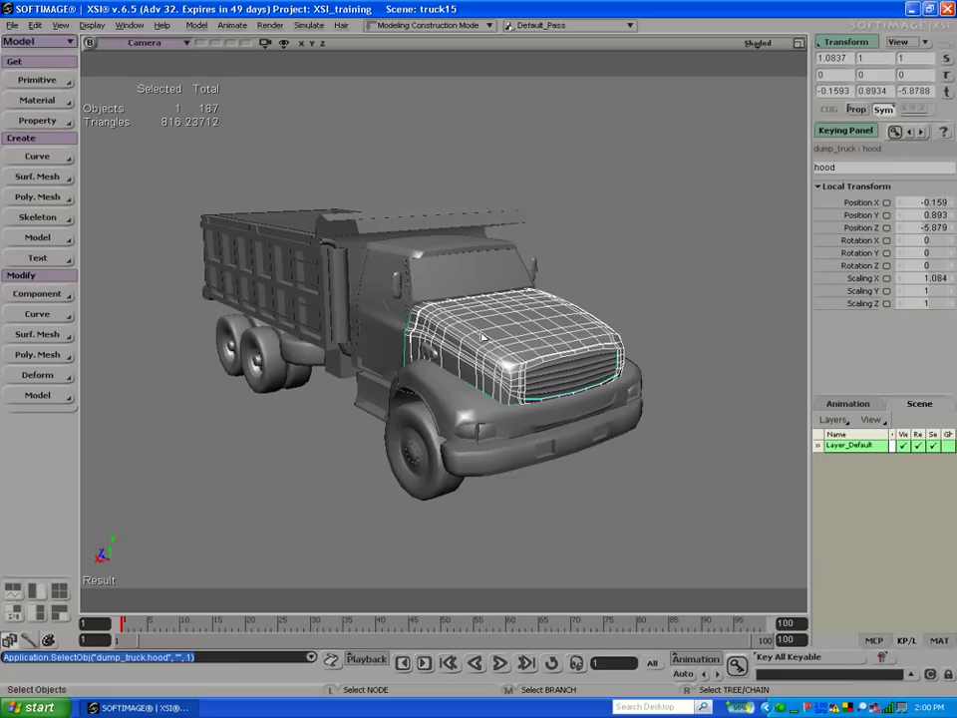
pyautogui.press('-')
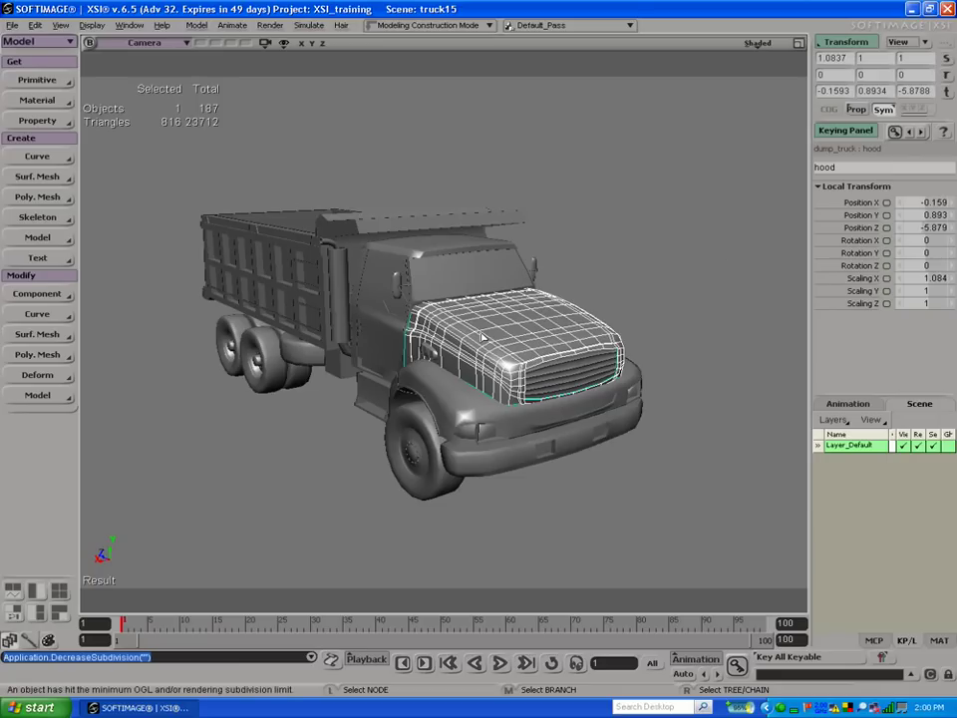
pyautogui.click(539, 385)
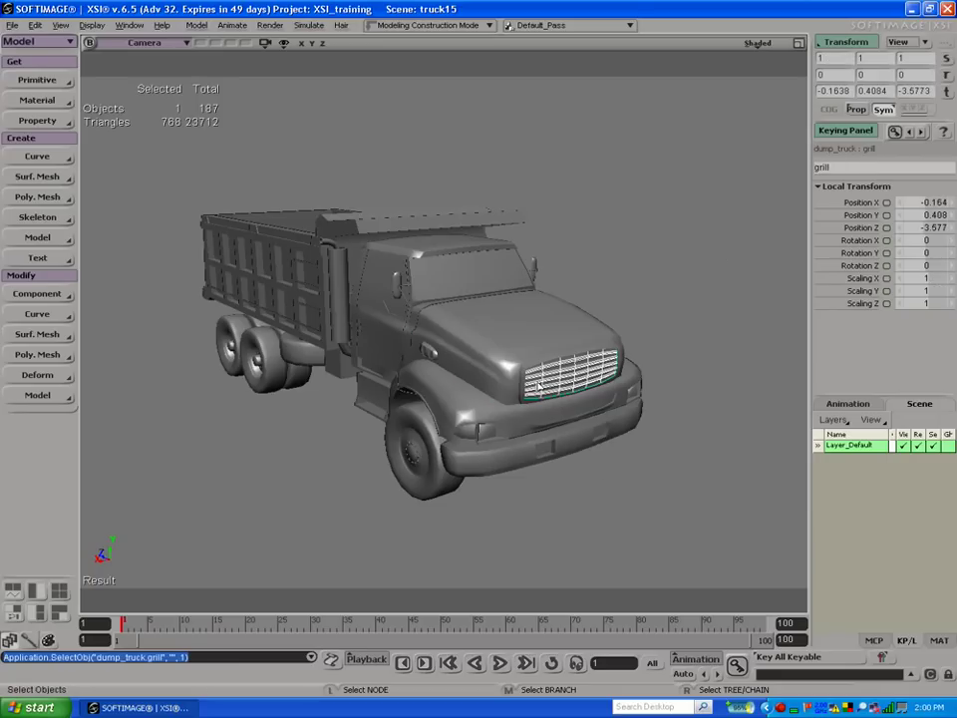
pyautogui.click(479, 414)
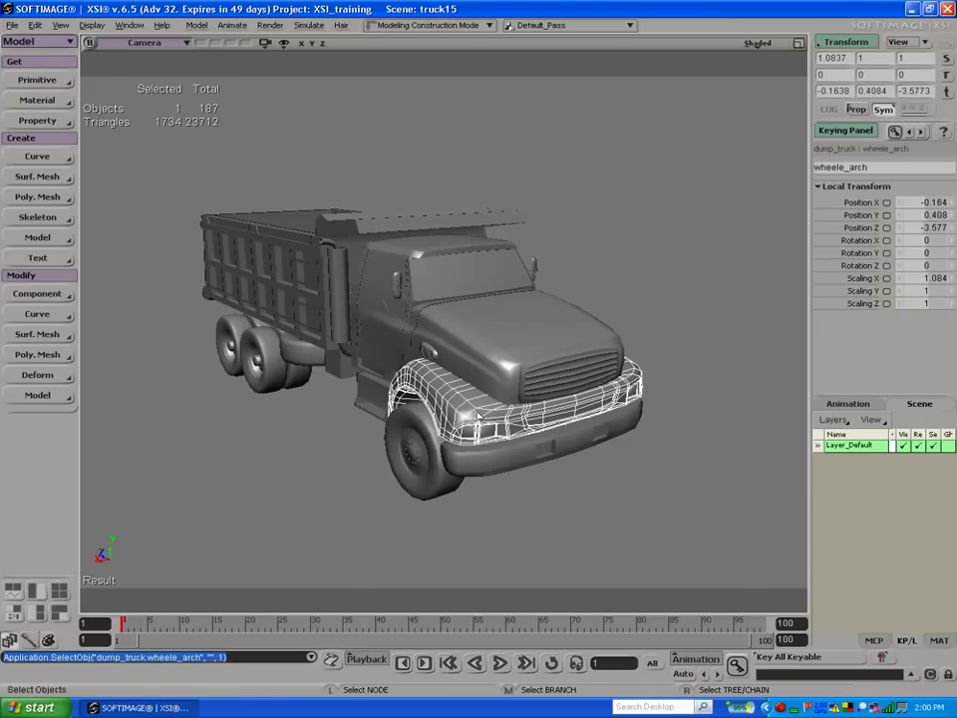
# Step: Raise the wheel arch's subdivision level one step and lower it back, try lowering the front bumper's level, and clear the selection
pyautogui.press('-')
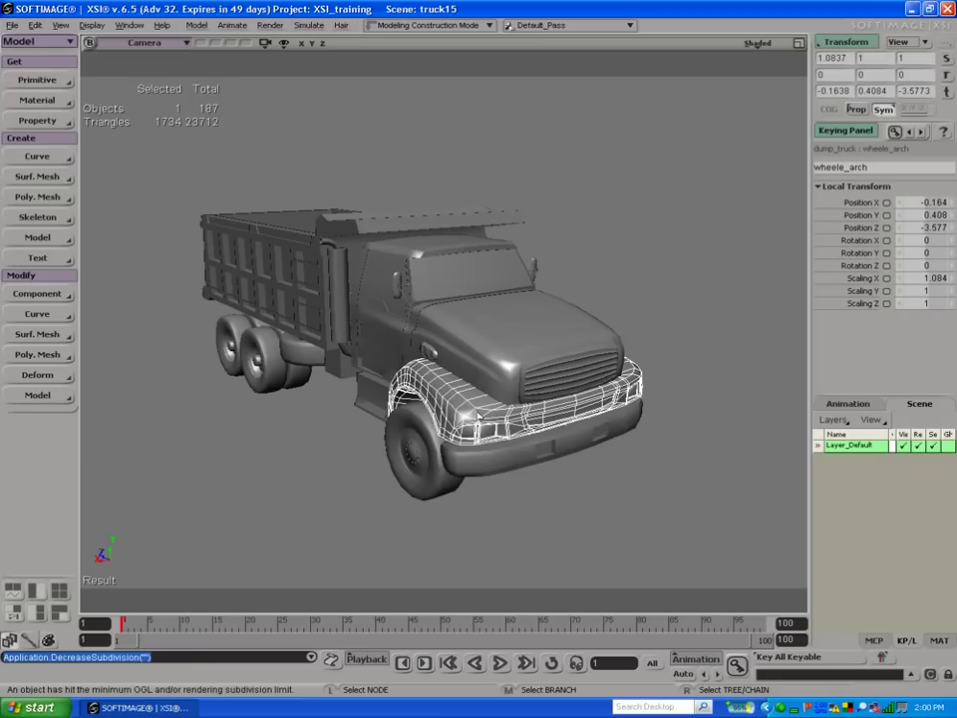
pyautogui.click(463, 513)
pyautogui.click(461, 413)
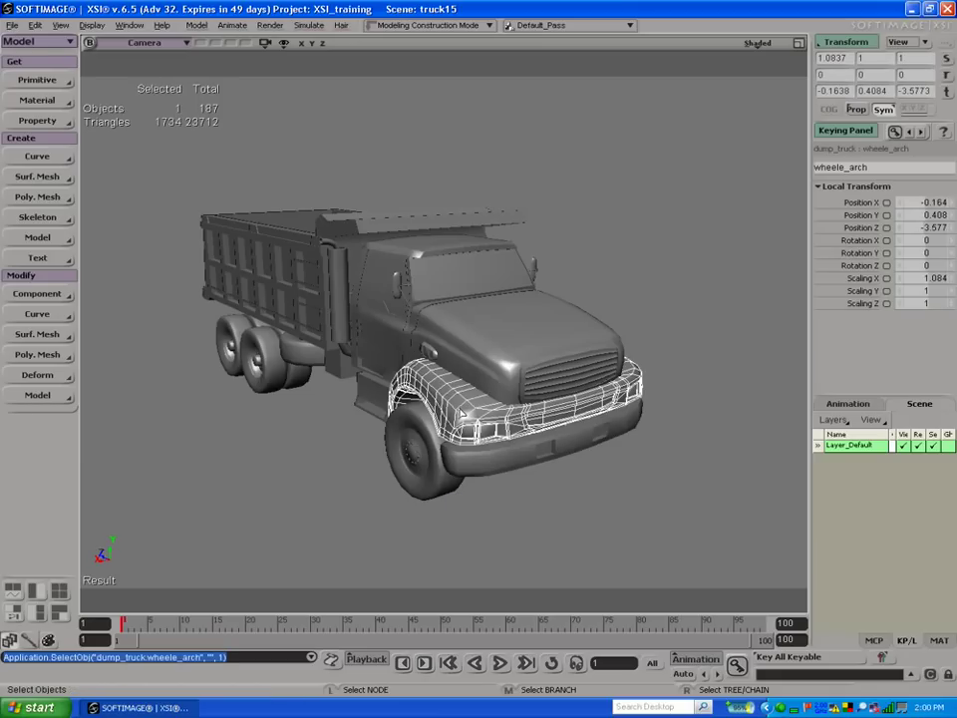
pyautogui.press('+')
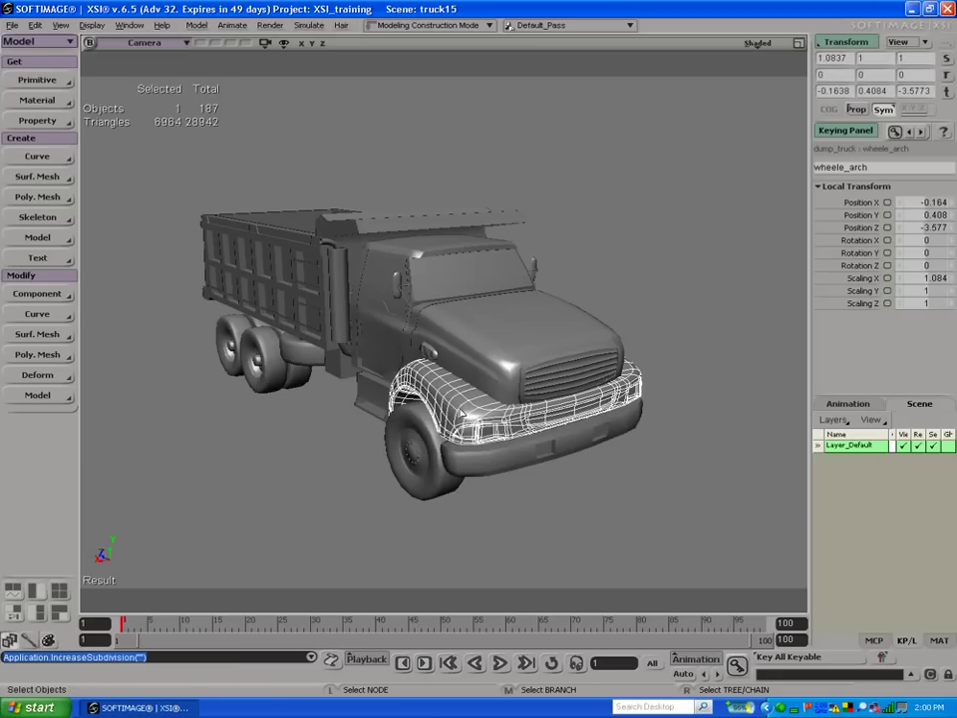
pyautogui.press('-')
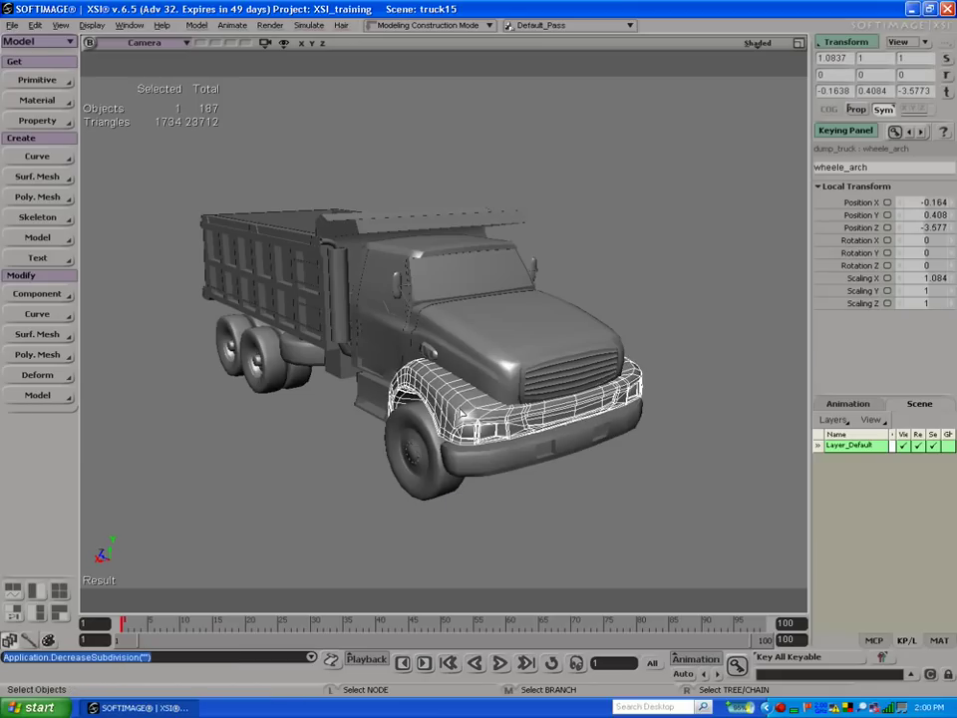
pyautogui.click(449, 464)
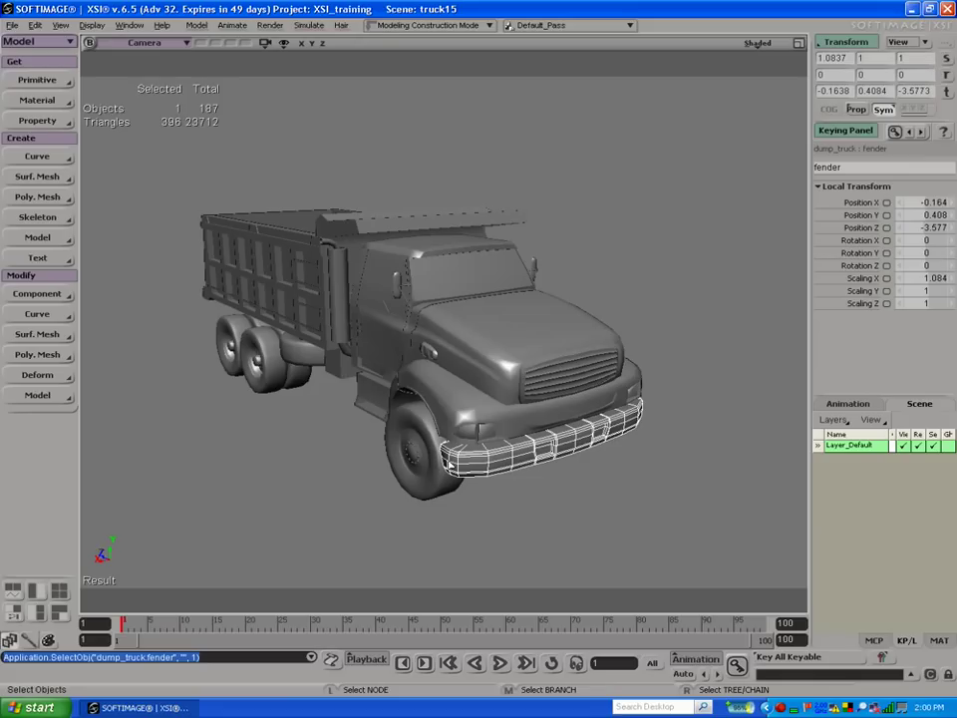
pyautogui.press('-')
pyautogui.click(484, 516)
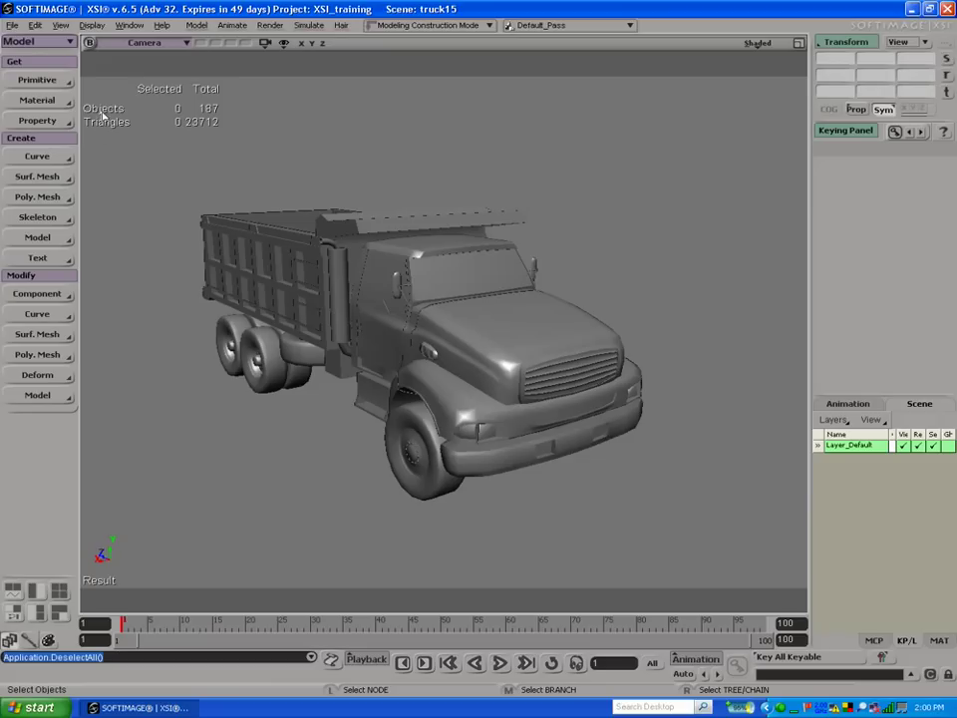
# Step: Open the recent scene truck1_curves.scn without saving the changes to truck15.scn
pyautogui.click(10, 25)
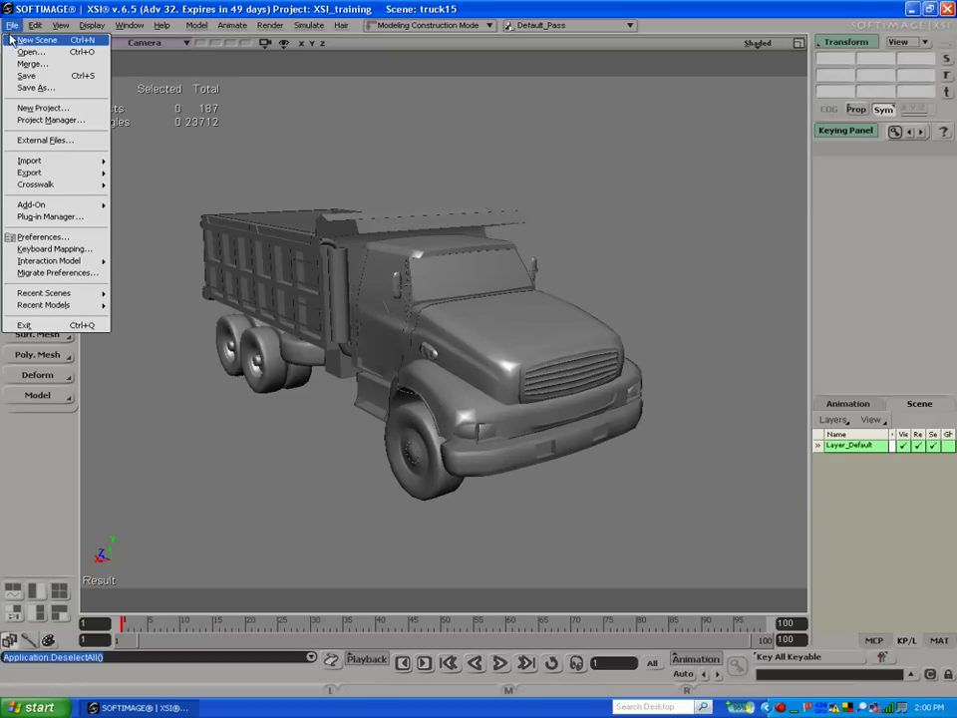
pyautogui.moveTo(39, 293)
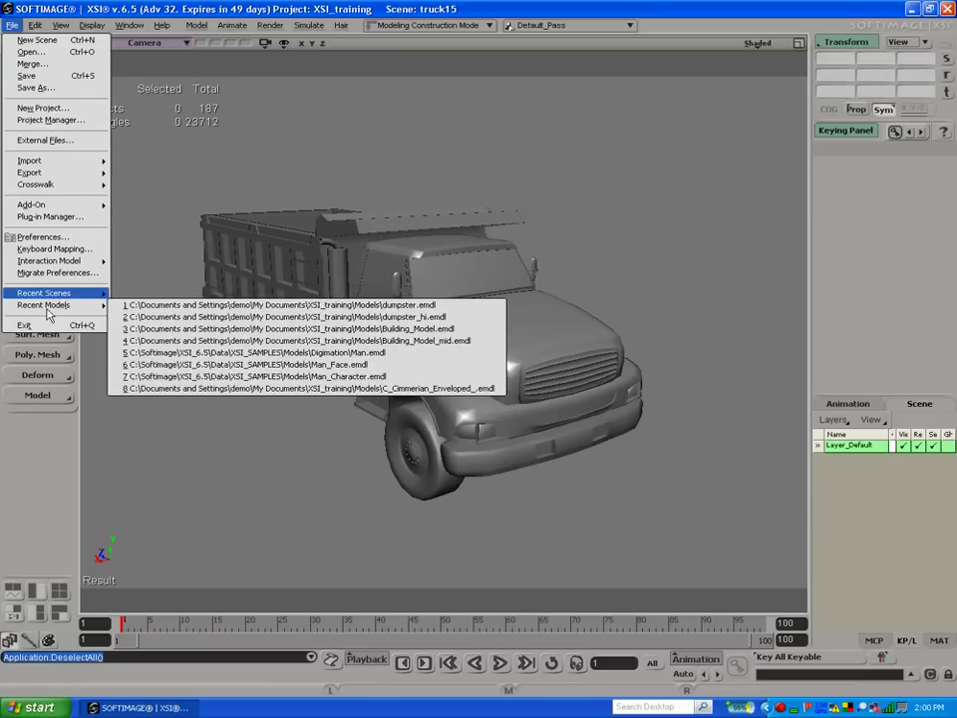
pyautogui.moveTo(70, 294)
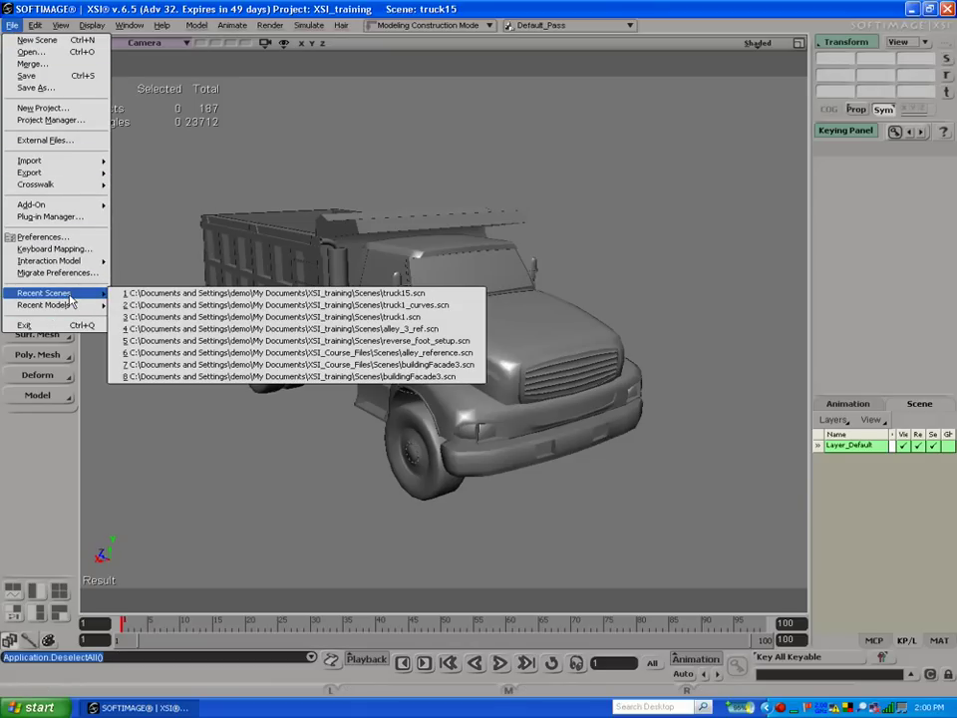
pyautogui.click(155, 307)
pyautogui.click(470, 373)
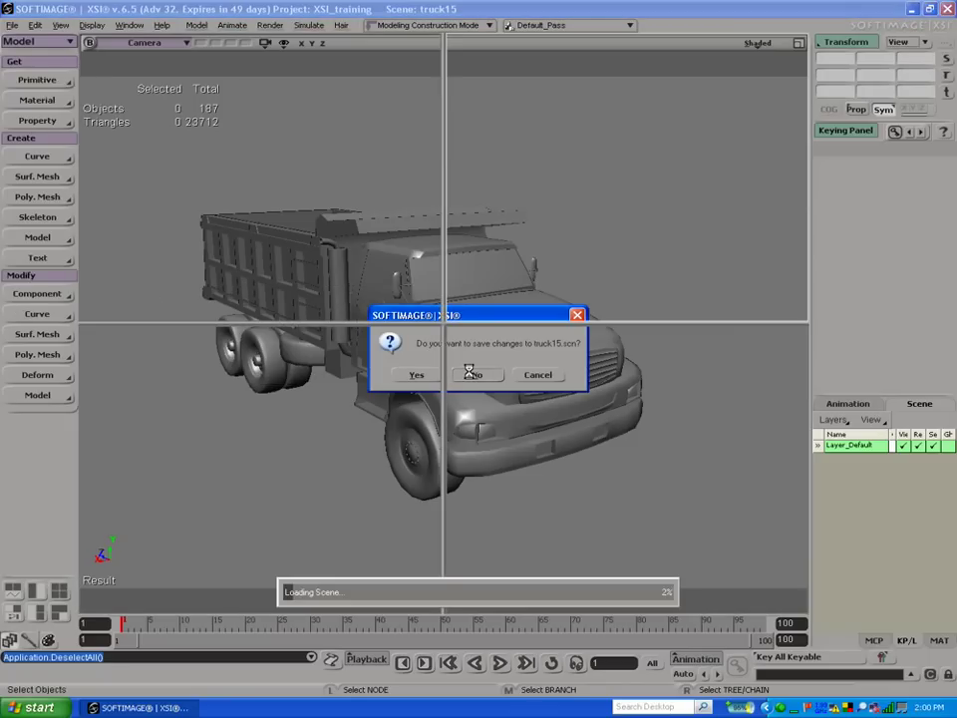
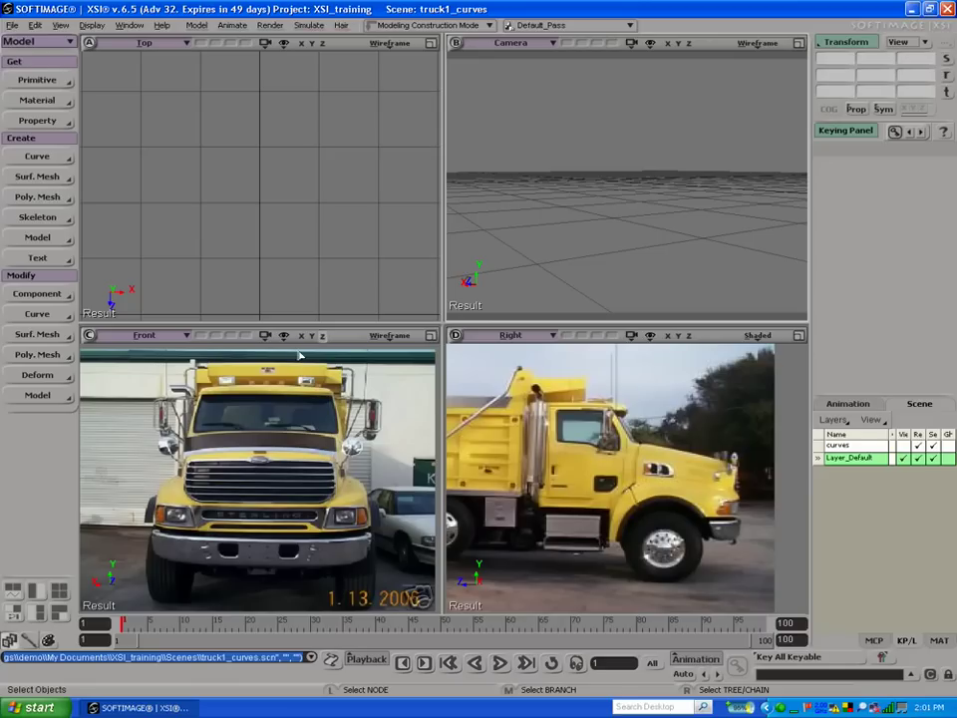
# Step: Draw a cubic CV curve in the Right view along the hood's top edge, from the windshield base to the nose
pyautogui.click(50, 159)
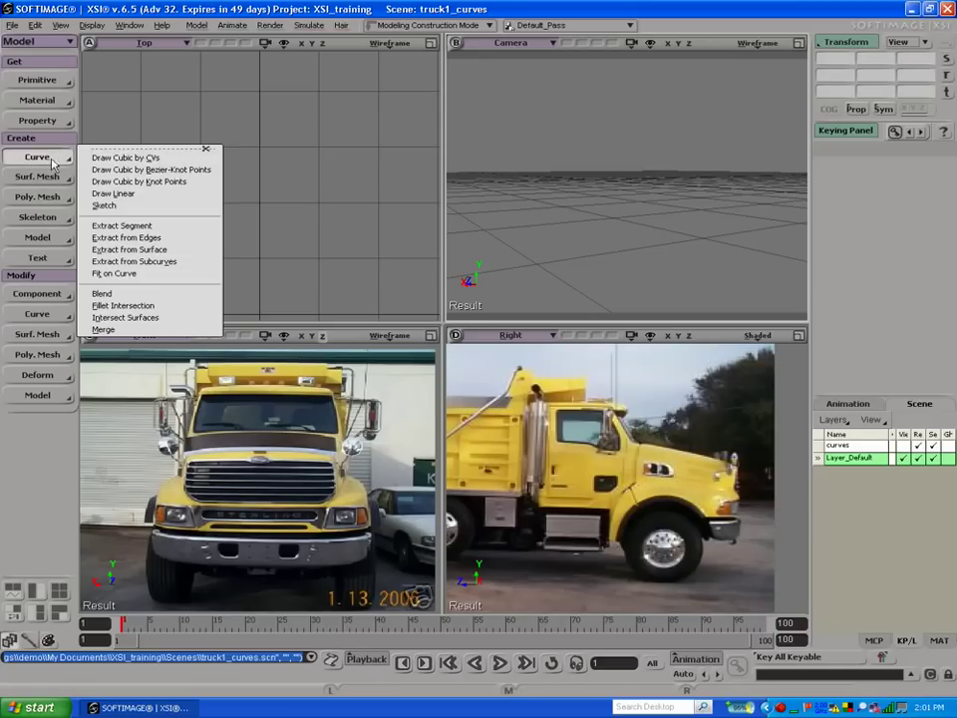
pyautogui.click(105, 158)
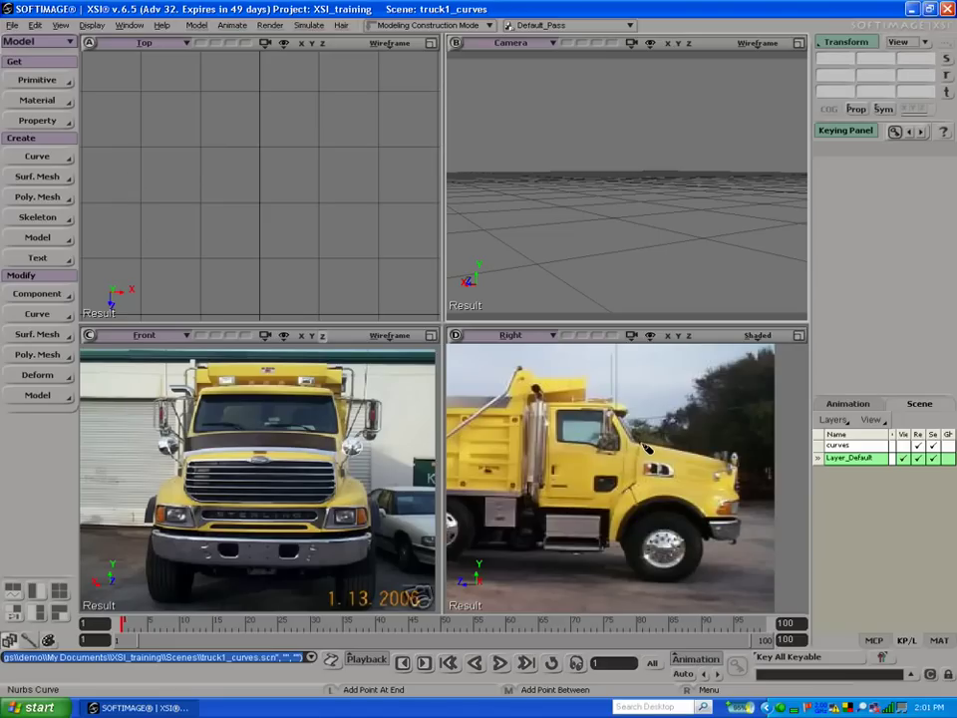
pyautogui.click(639, 441)
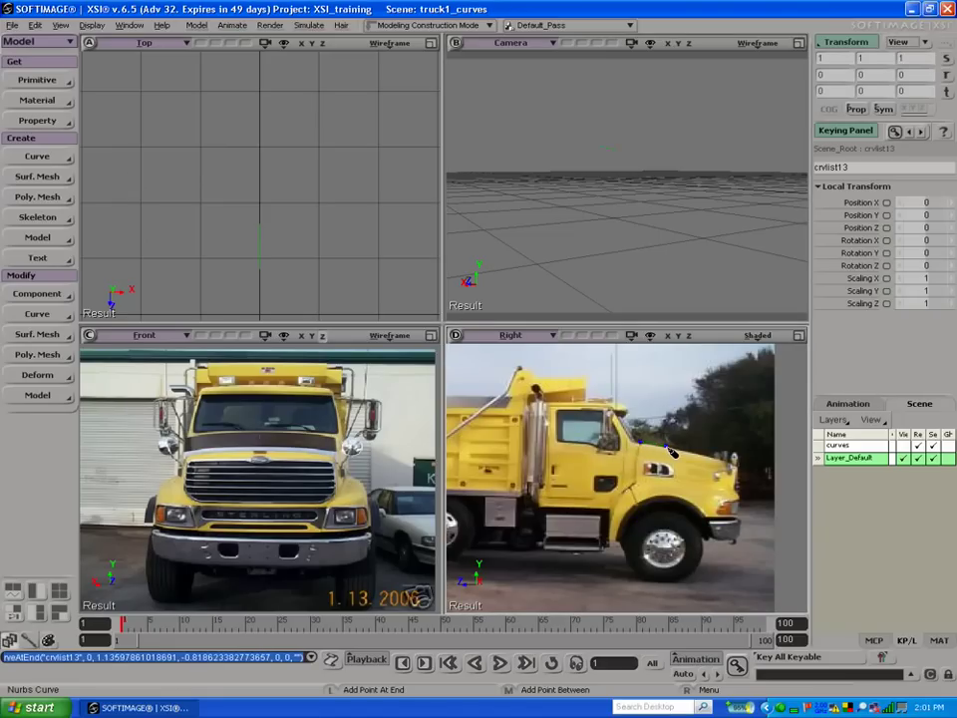
pyautogui.click(692, 454)
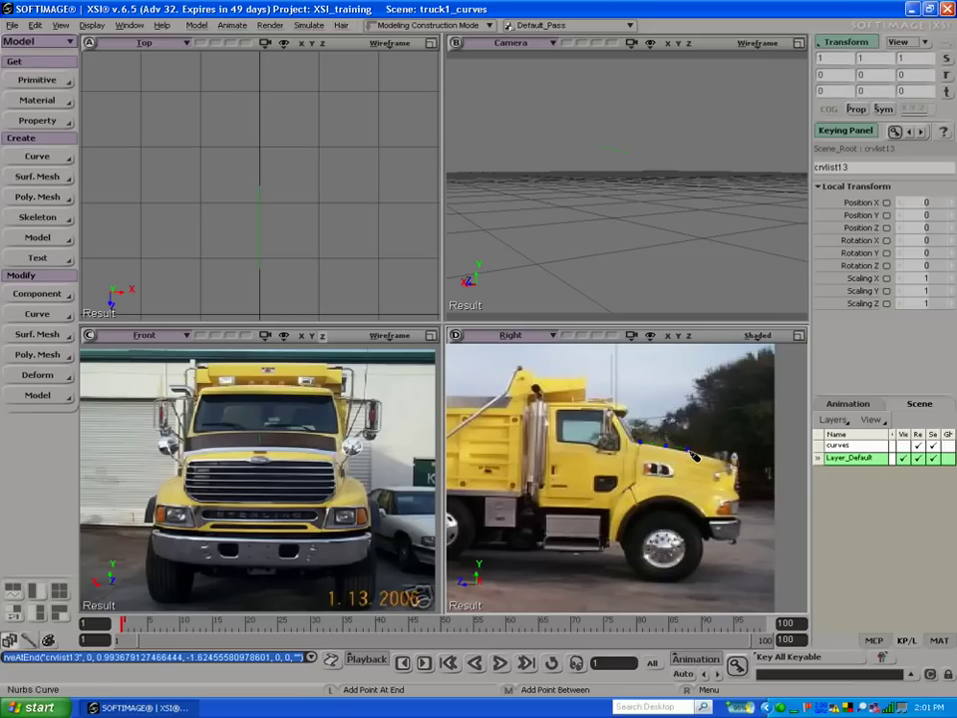
pyautogui.click(706, 464)
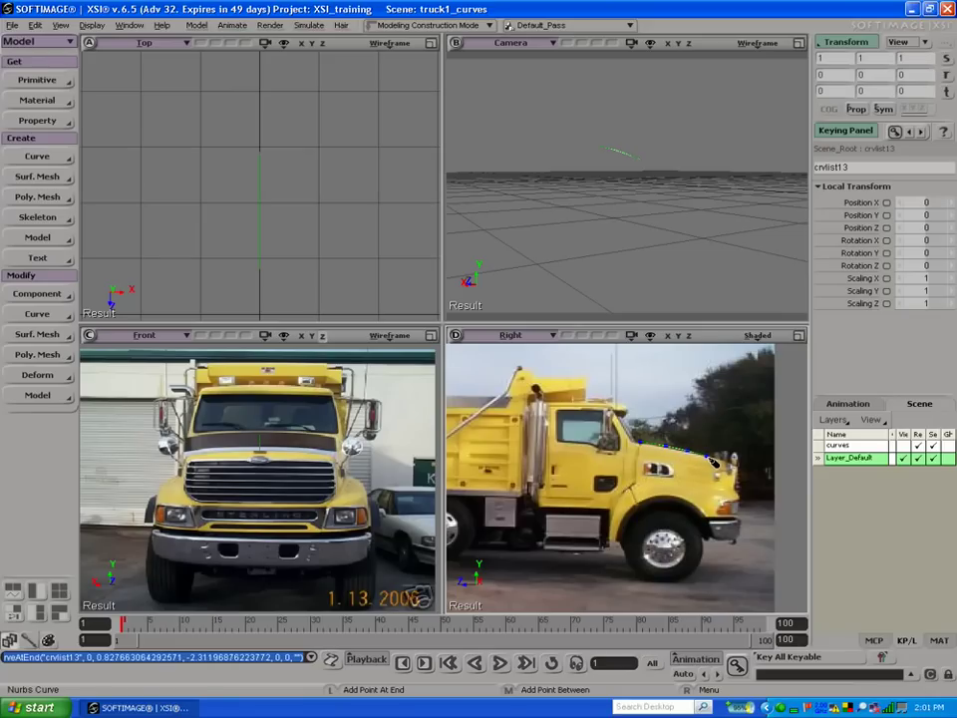
pyautogui.click(724, 463)
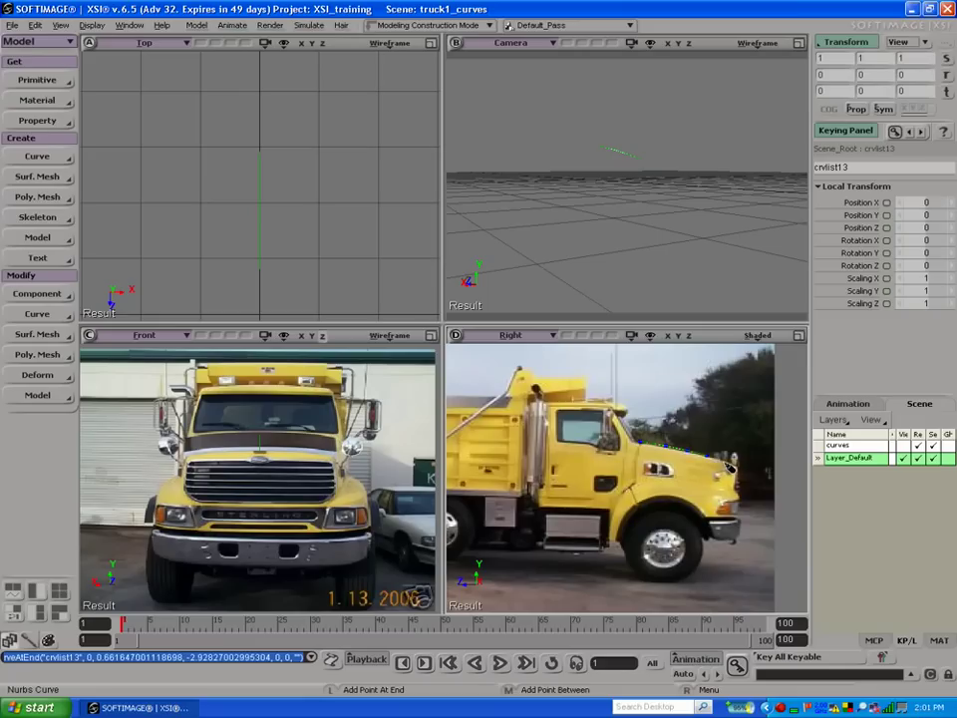
pyautogui.click(740, 470)
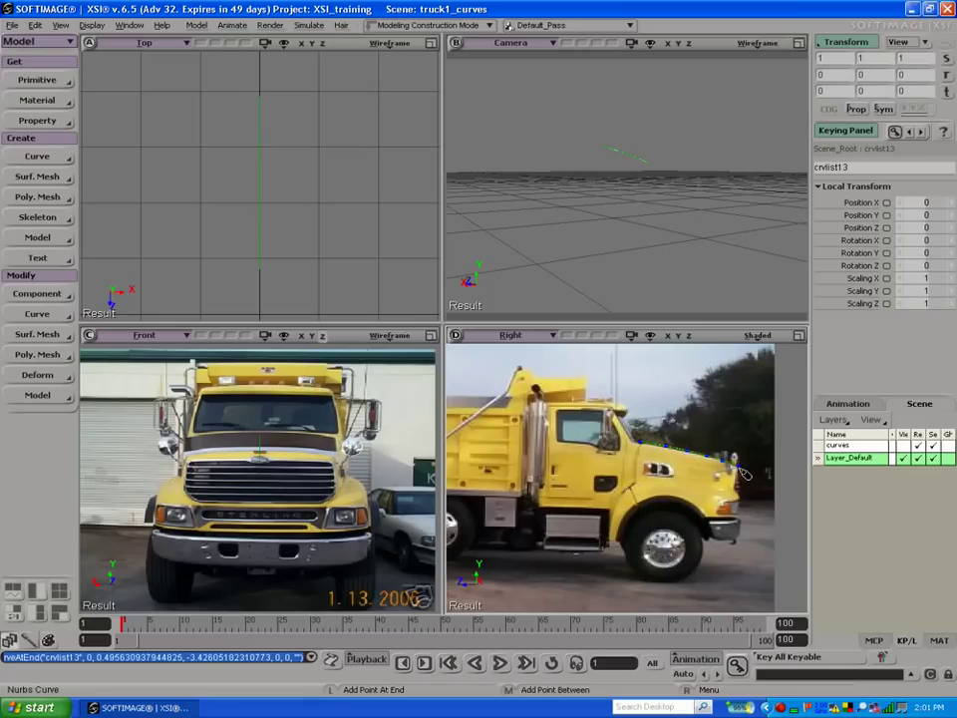
pyautogui.click(744, 473)
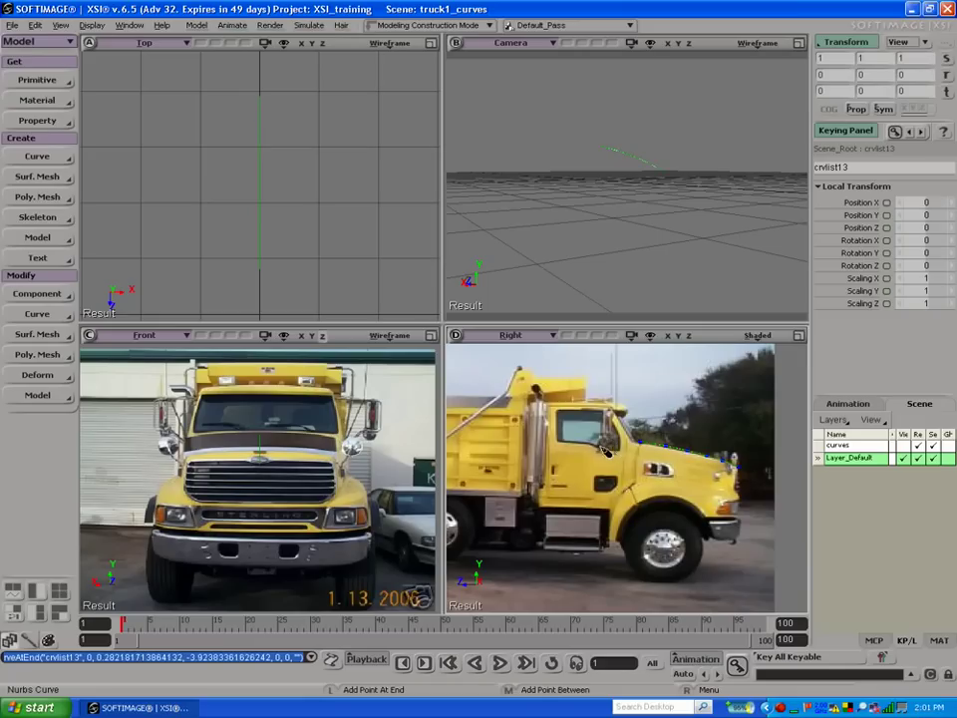
# Step: Adjust the hood curve's control points in an enlarged Right view to follow the hood's top line, and restore the four-view layout
pyautogui.press('m')
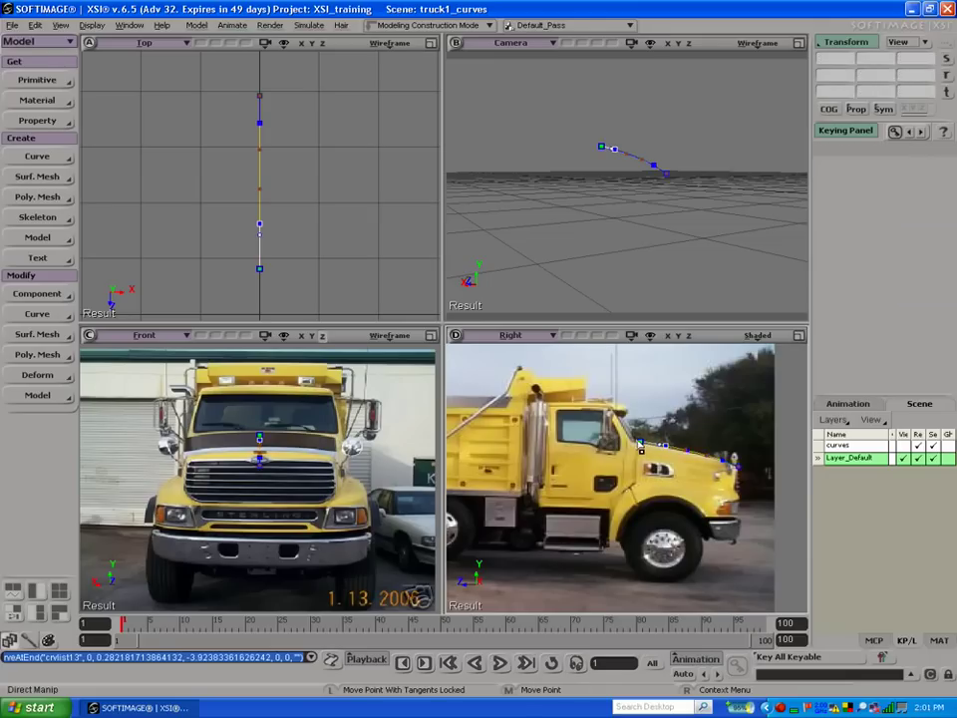
pyautogui.moveTo(641, 445); pyautogui.dragTo(642, 446)
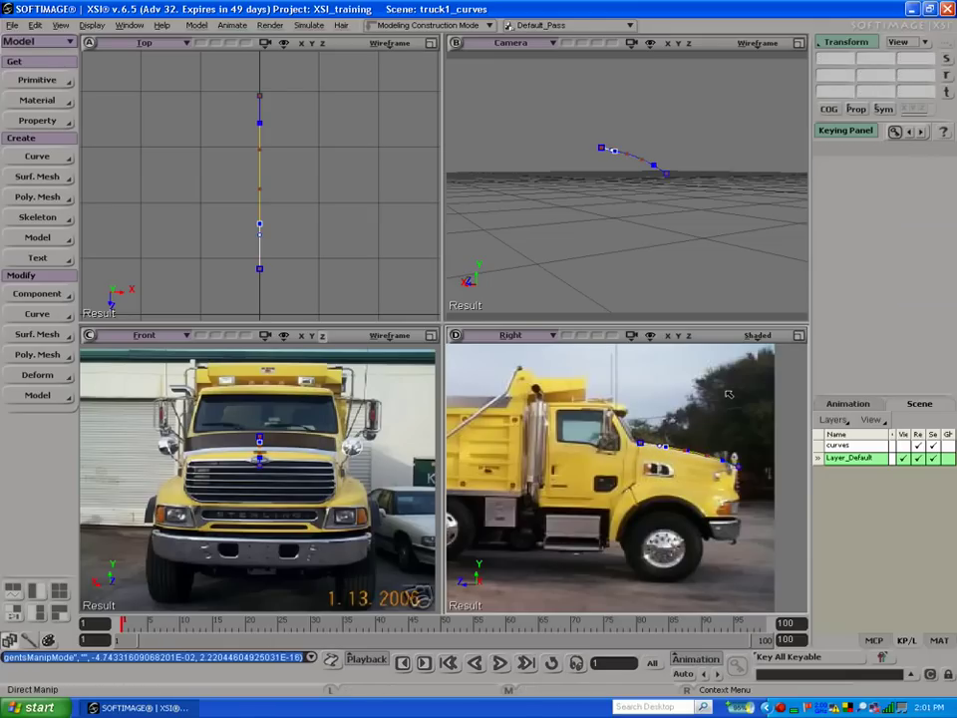
pyautogui.press('F12')
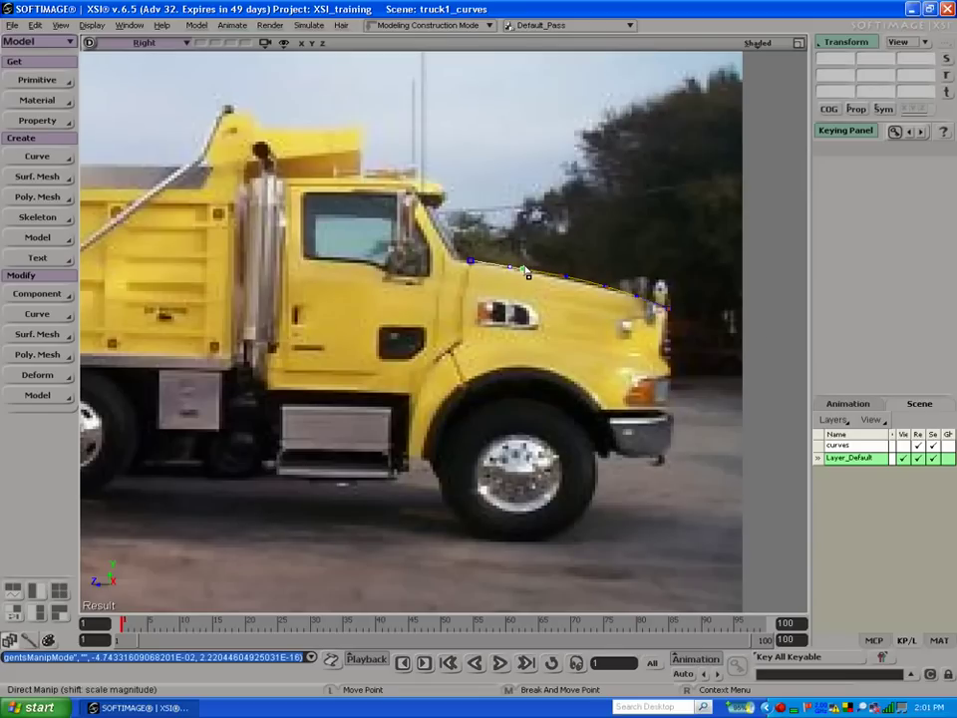
pyautogui.moveTo(527, 274); pyautogui.dragTo(566, 285)
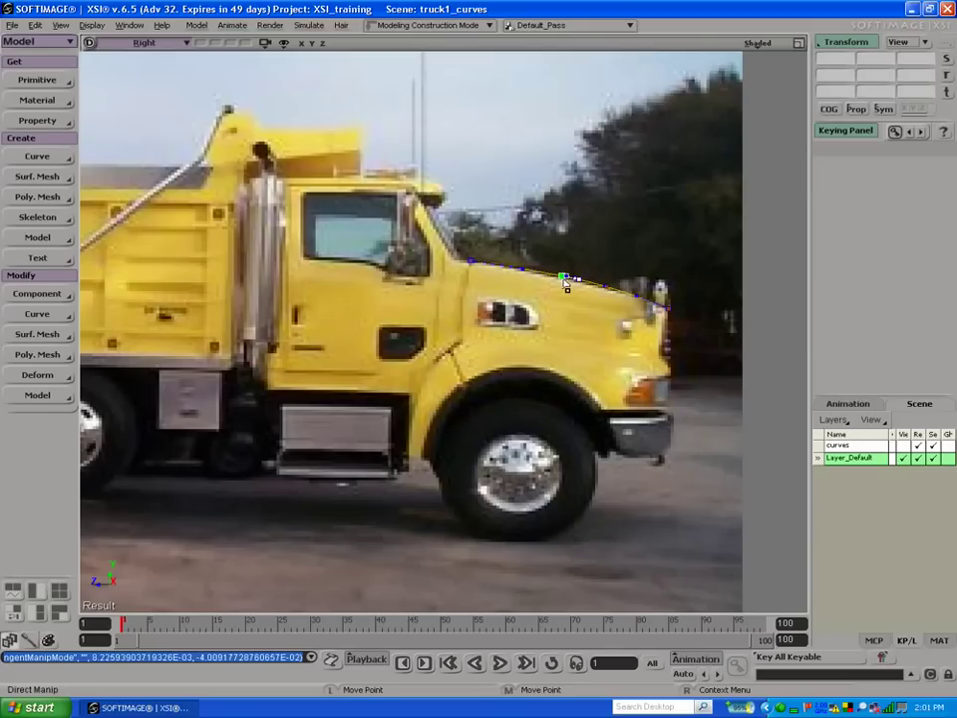
pyautogui.click(68, 295)
pyautogui.click(118, 295)
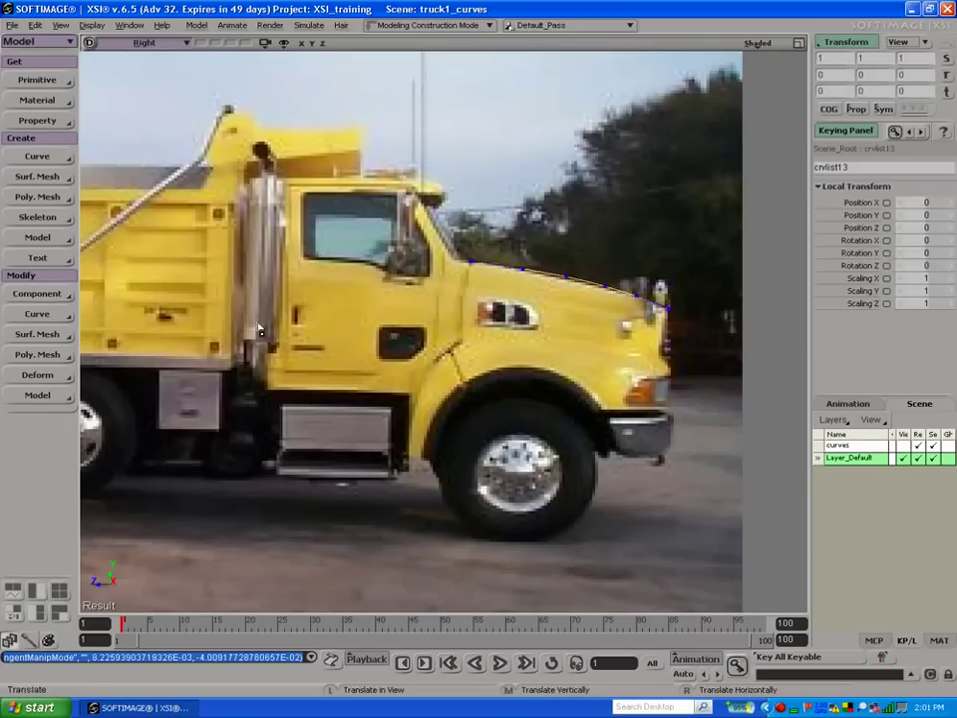
pyautogui.click(569, 284)
pyautogui.moveTo(604, 288); pyautogui.dragTo(605, 287)
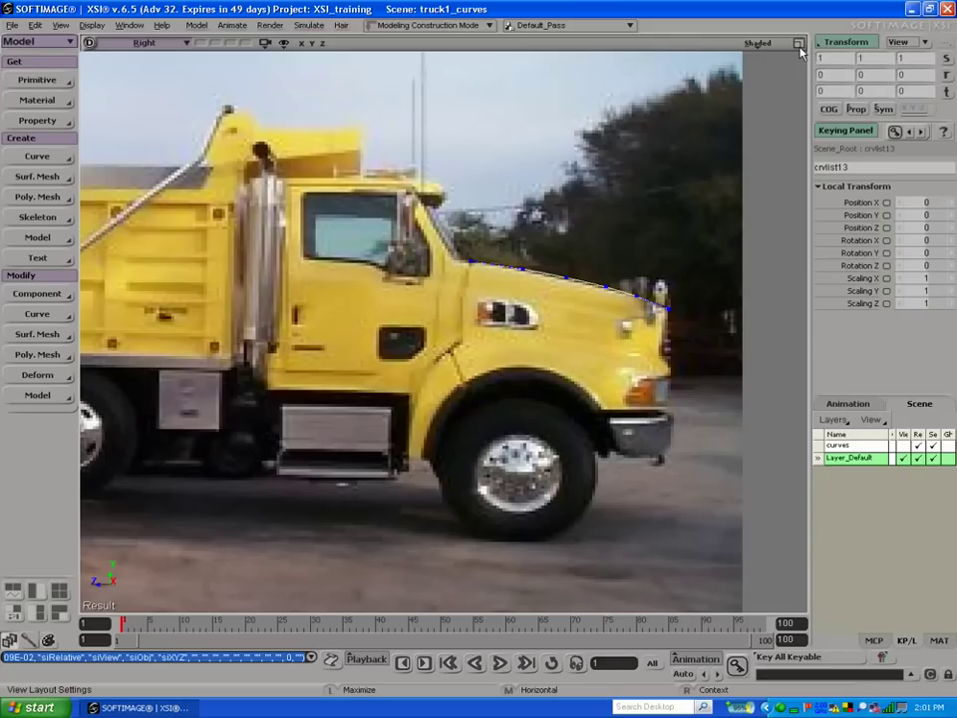
pyautogui.click(798, 42)
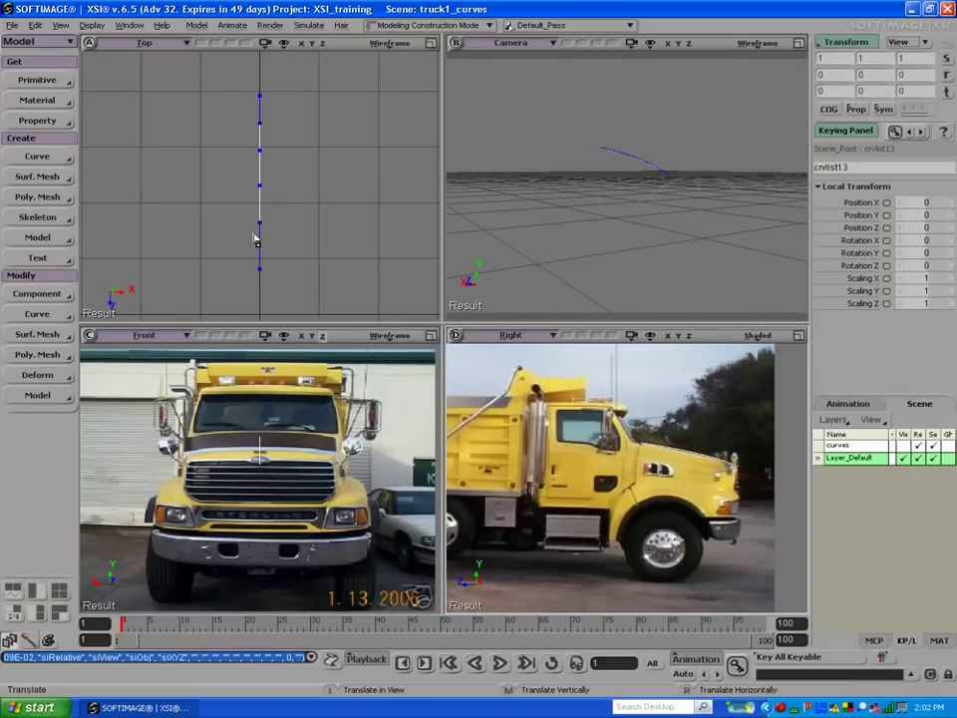
# Step: Move the hood curve along X to about 1.974 so it lines up with the hood's side edge in the Front view
pyautogui.press('v')
pyautogui.moveTo(296, 315); pyautogui.dragTo(412, 301)
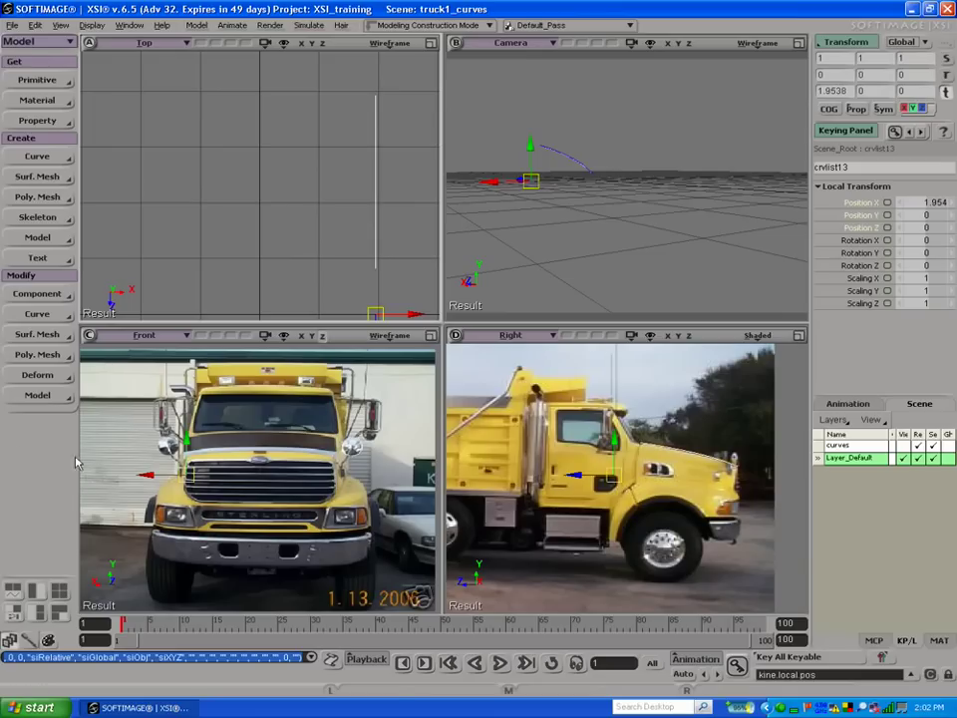
pyautogui.moveTo(141, 475); pyautogui.dragTo(145, 478)
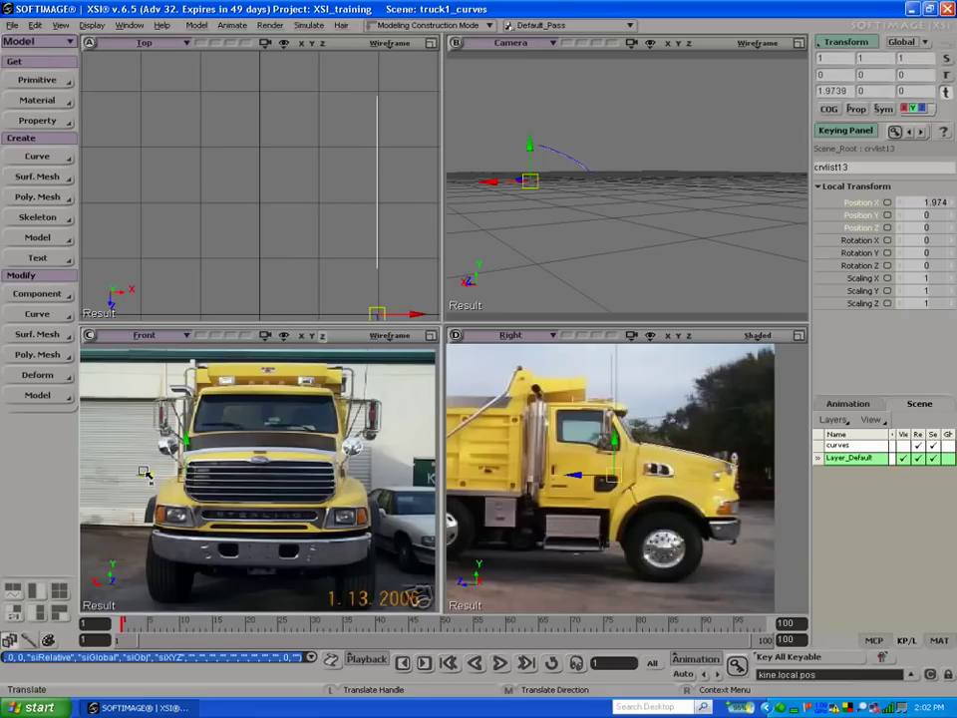
# Step: Draw a second cubic CV curve in the Right view down the hood's rear edge, from the windshield base to the wheel arch
pyautogui.click(37, 156)
pyautogui.click(95, 156)
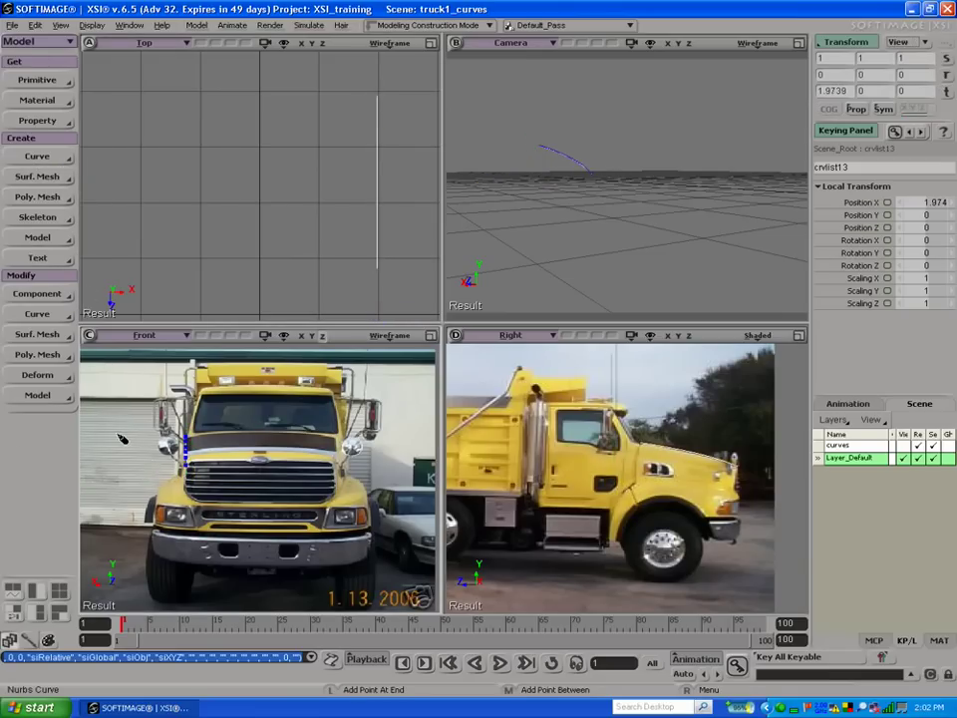
pyautogui.click(640, 443)
pyautogui.click(670, 448)
pyautogui.click(703, 455)
pyautogui.click(734, 463)
pyautogui.click(646, 451)
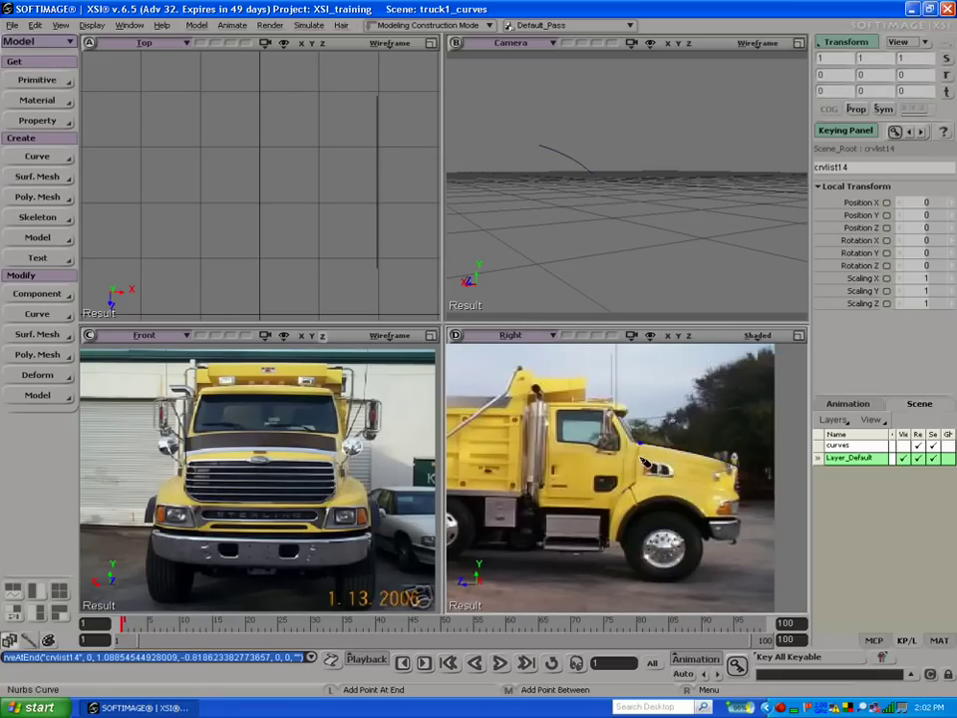
pyautogui.click(645, 471)
pyautogui.click(643, 487)
pyautogui.click(645, 496)
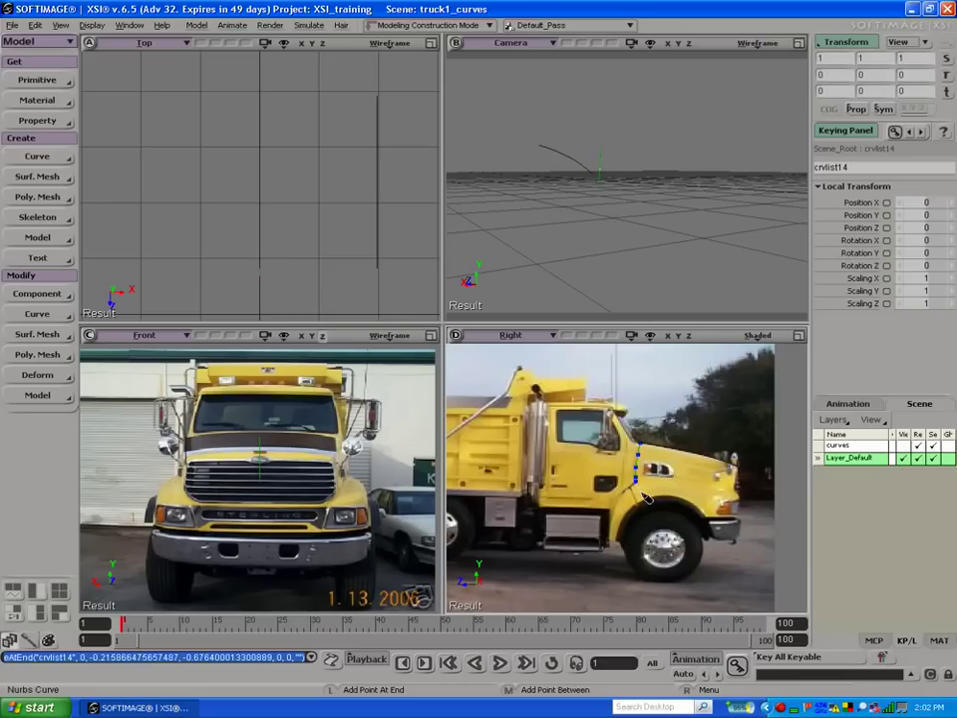
pyautogui.click(646, 498)
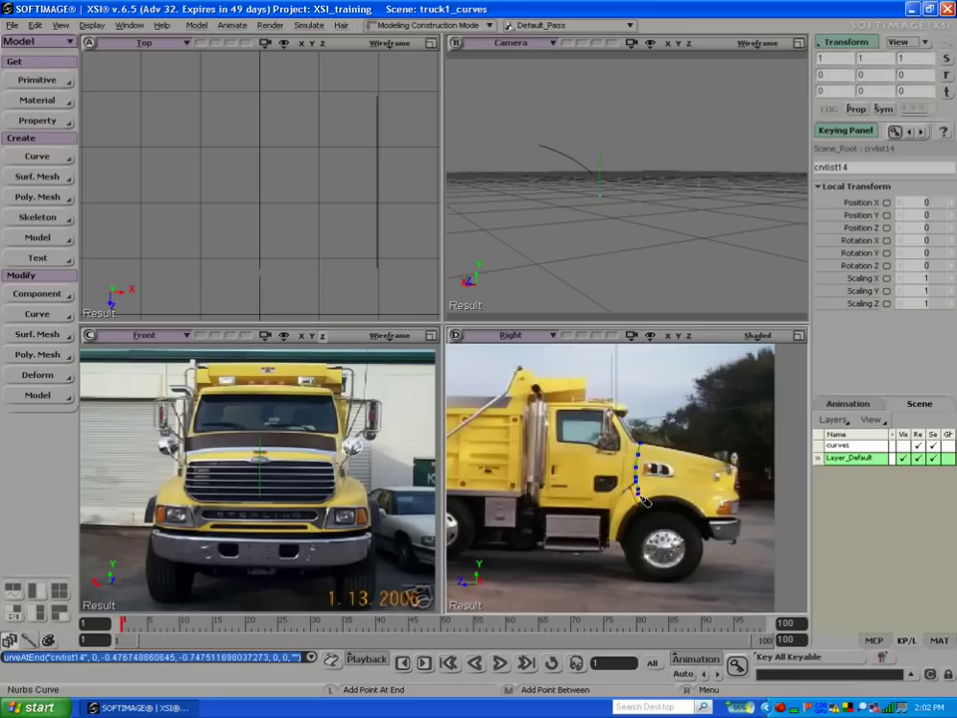
pyautogui.click(646, 501)
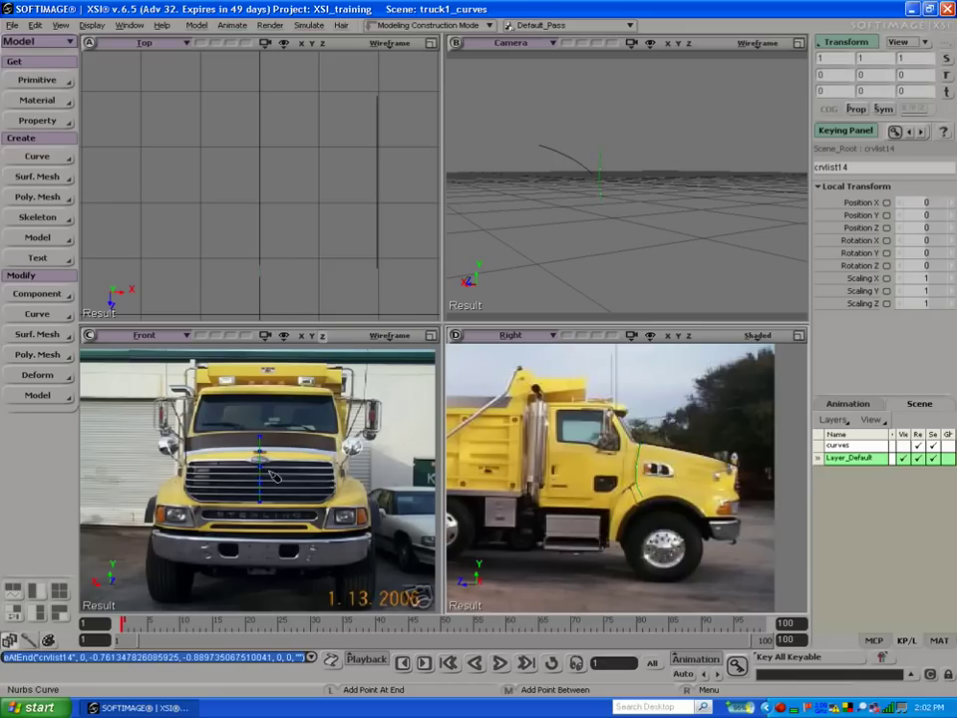
# Step: Move the hood's rear-edge curve along X to about 1.985, in line with the first curve, and enlarge the Front view
pyautogui.press('v')
pyautogui.moveTo(166, 480); pyautogui.dragTo(110, 359)
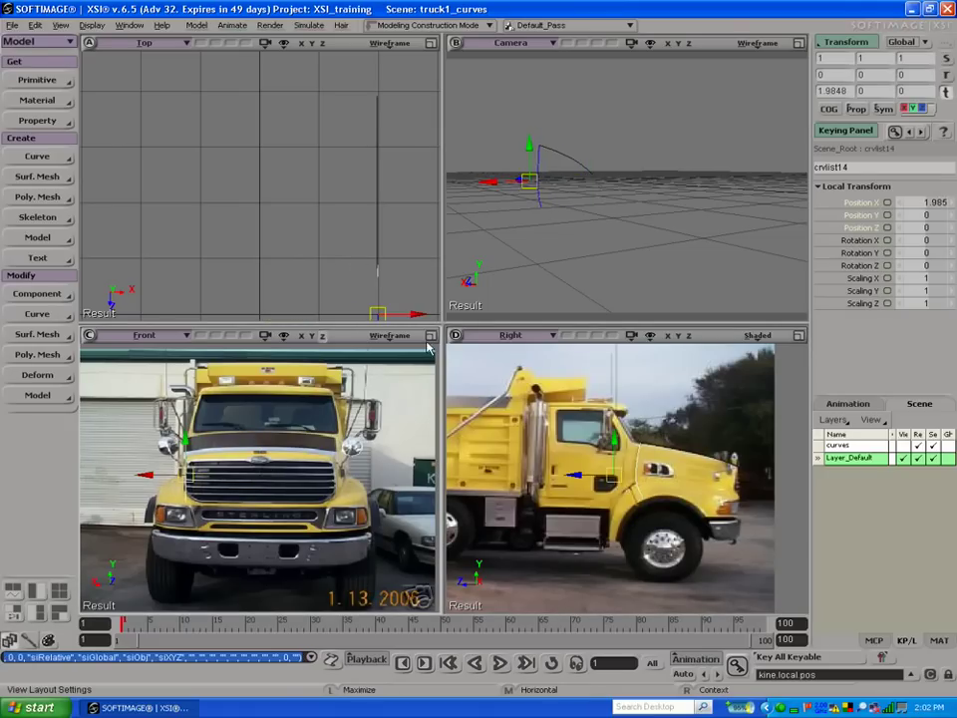
pyautogui.press('F12')
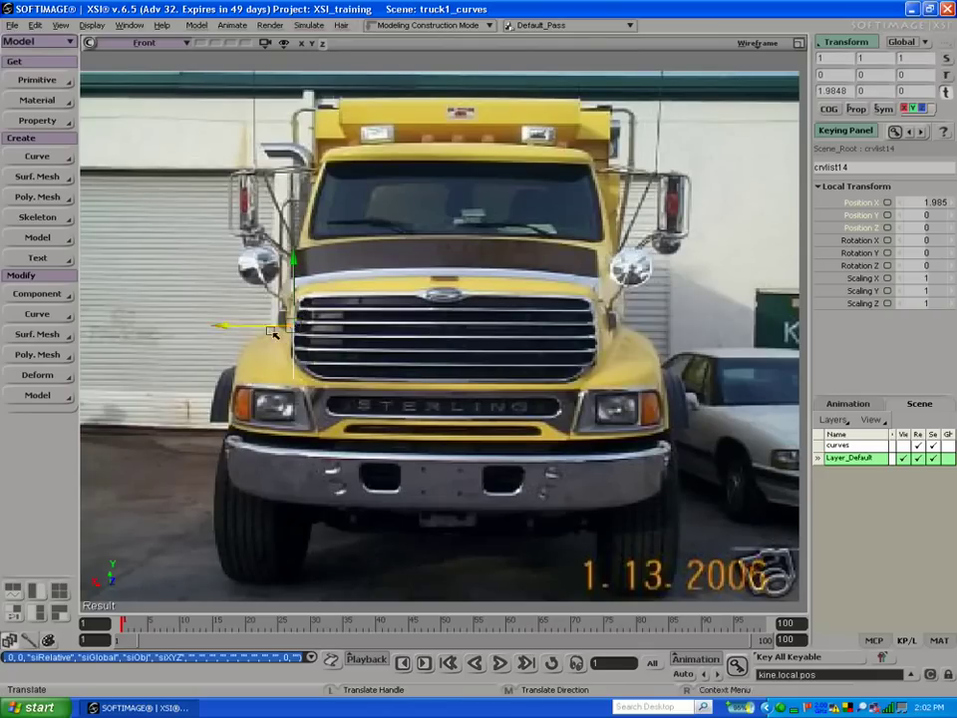
# Step: Tilt the hood's rear-edge curve about its upper end to about 4.96 degrees around Z and check it in the Right view
pyautogui.click(799, 44)
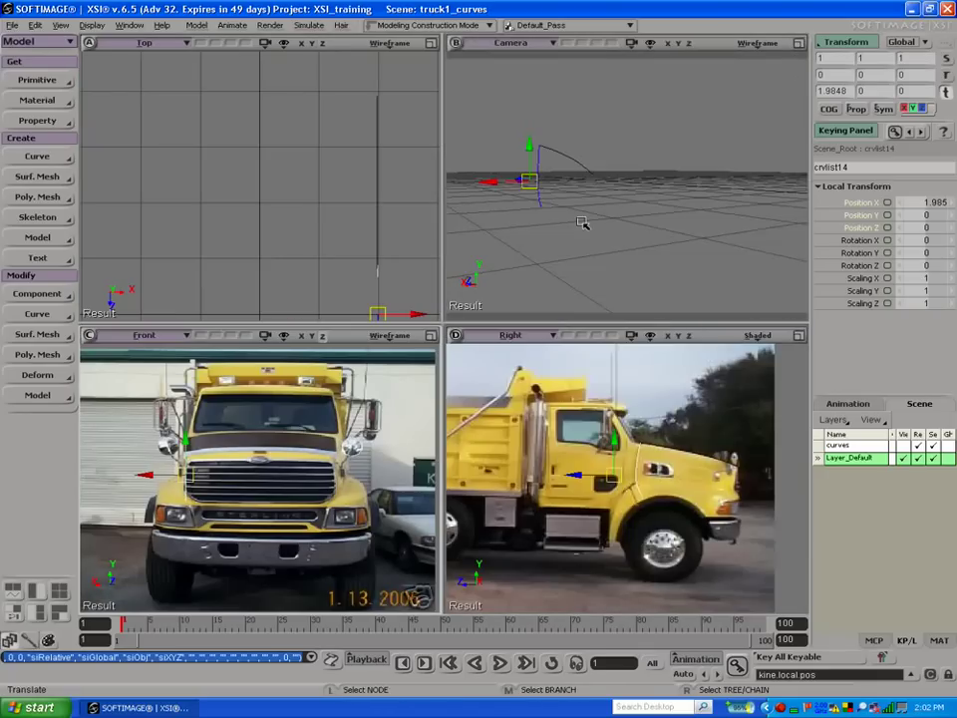
pyautogui.keyDown('alt'); pyautogui.click(543, 158); pyautogui.keyUp('alt')
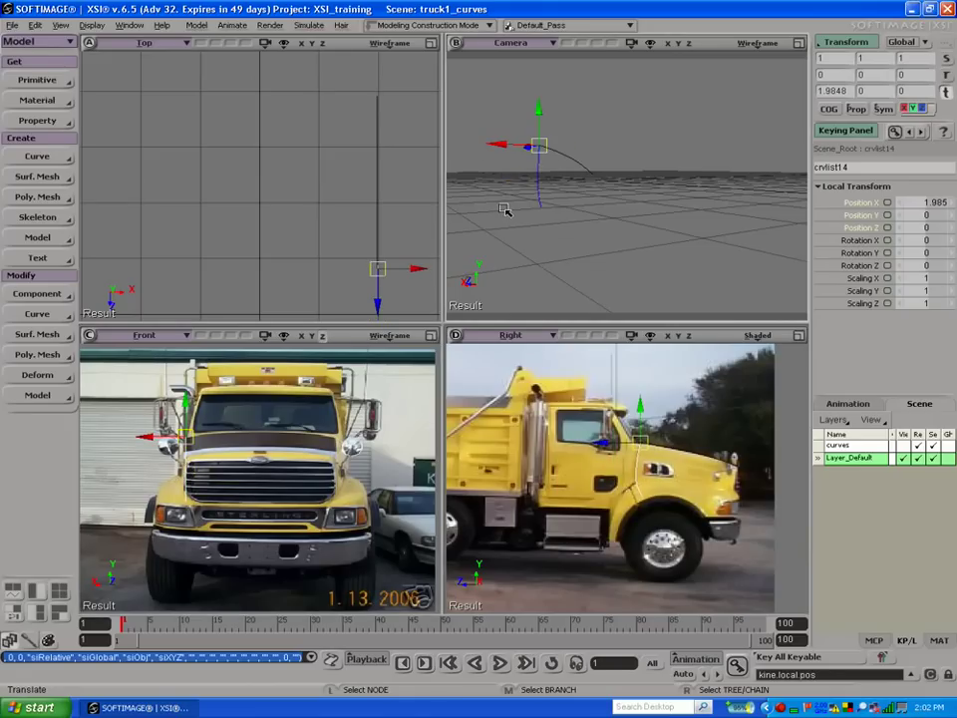
pyautogui.press('c')
pyautogui.moveTo(524, 170); pyautogui.dragTo(516, 166)
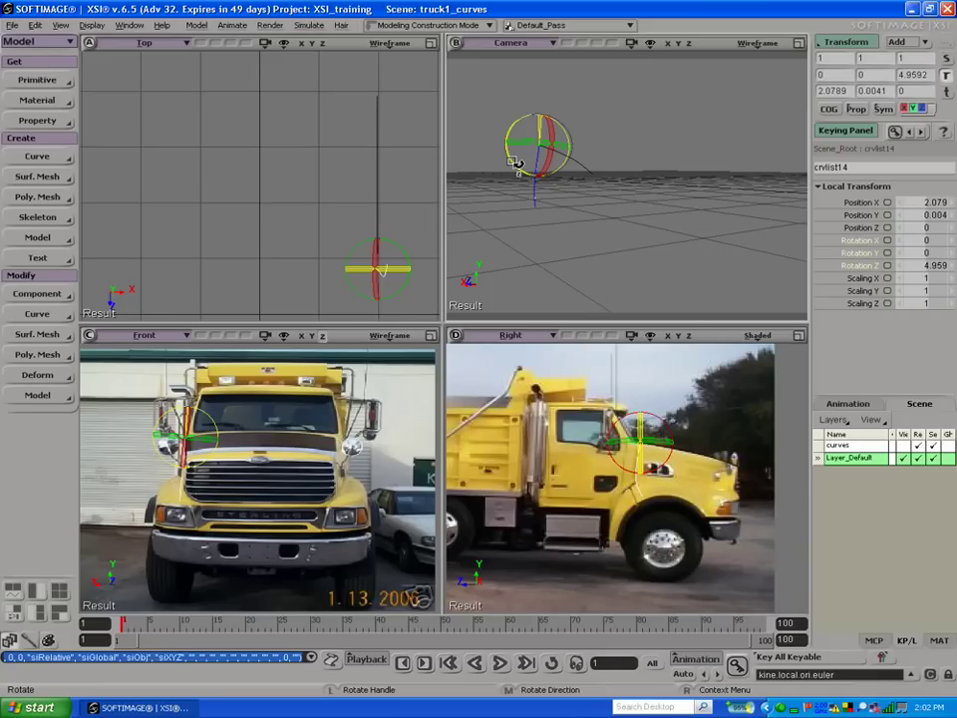
pyautogui.moveTo(516, 163); pyautogui.dragTo(517, 164)
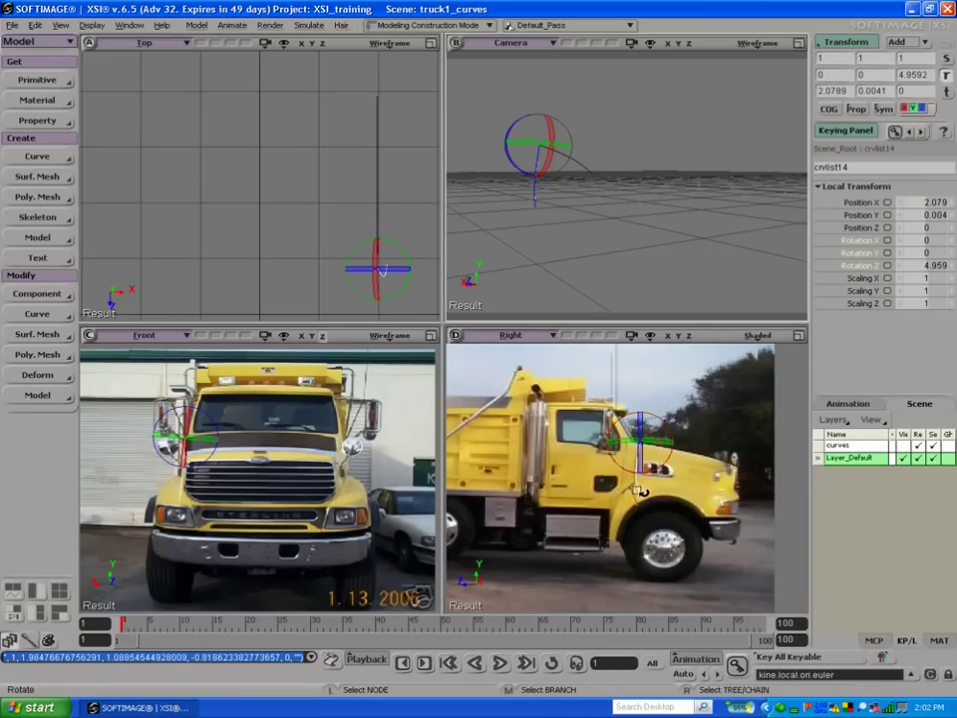
pyautogui.click(797, 336)
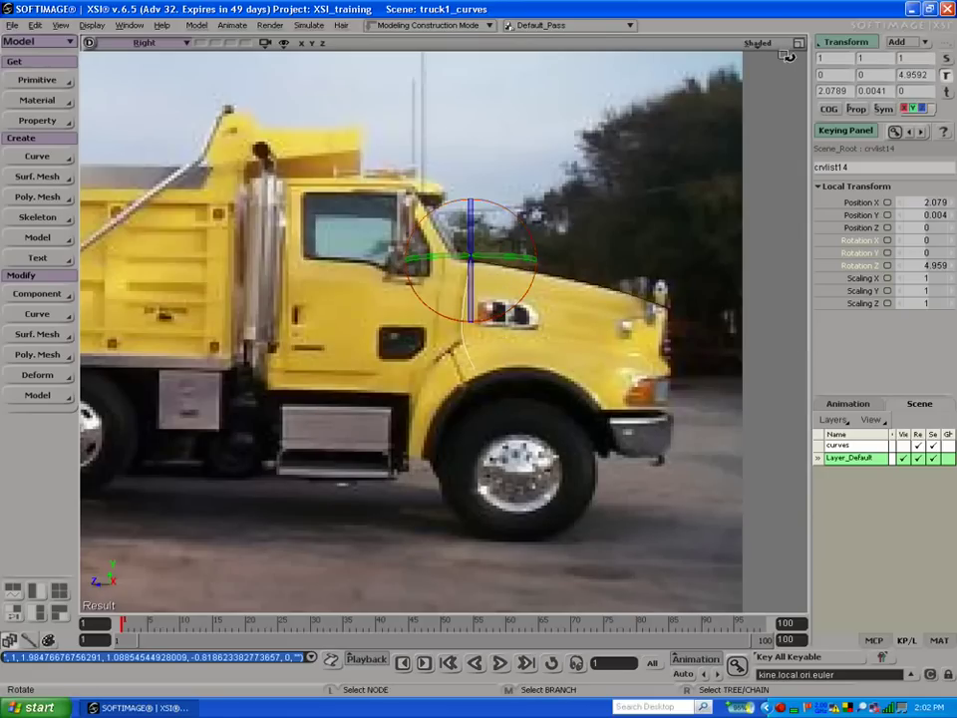
pyautogui.click(799, 44)
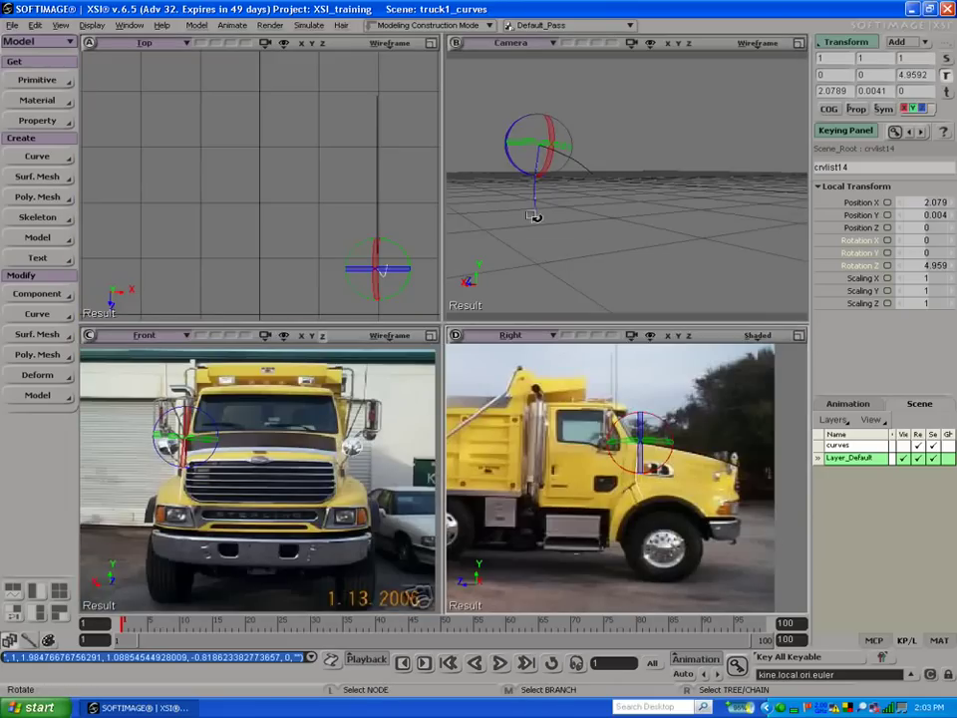
# Step: Draw a third cubic CV curve in the enlarged Right view, from above the headlight back along the fender line to the rear-edge curve
pyautogui.click(37, 156)
pyautogui.click(119, 157)
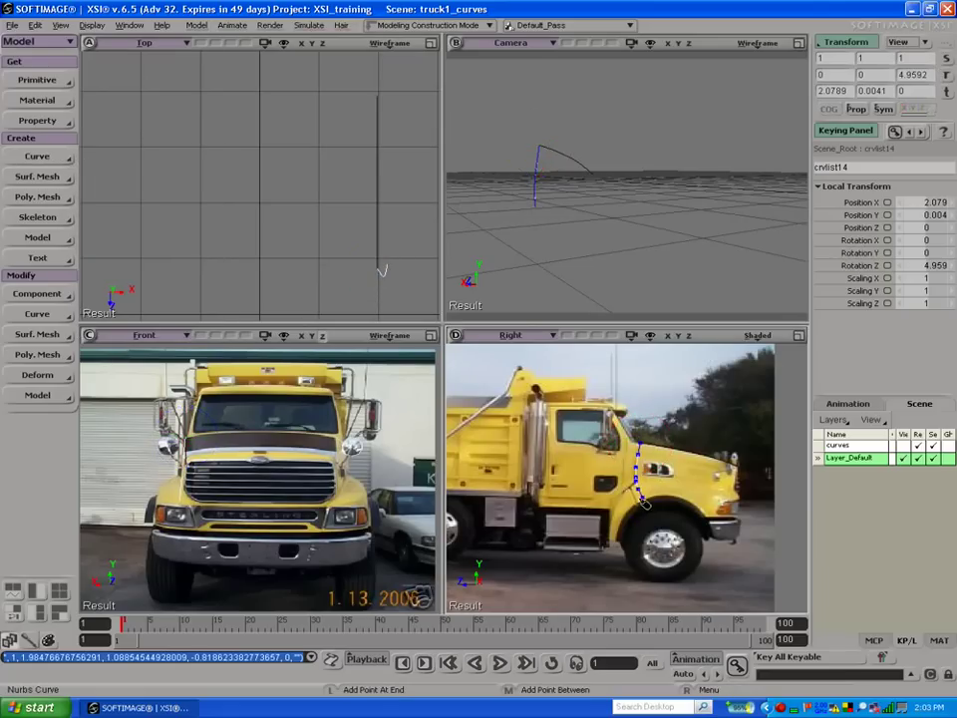
pyautogui.click(801, 336)
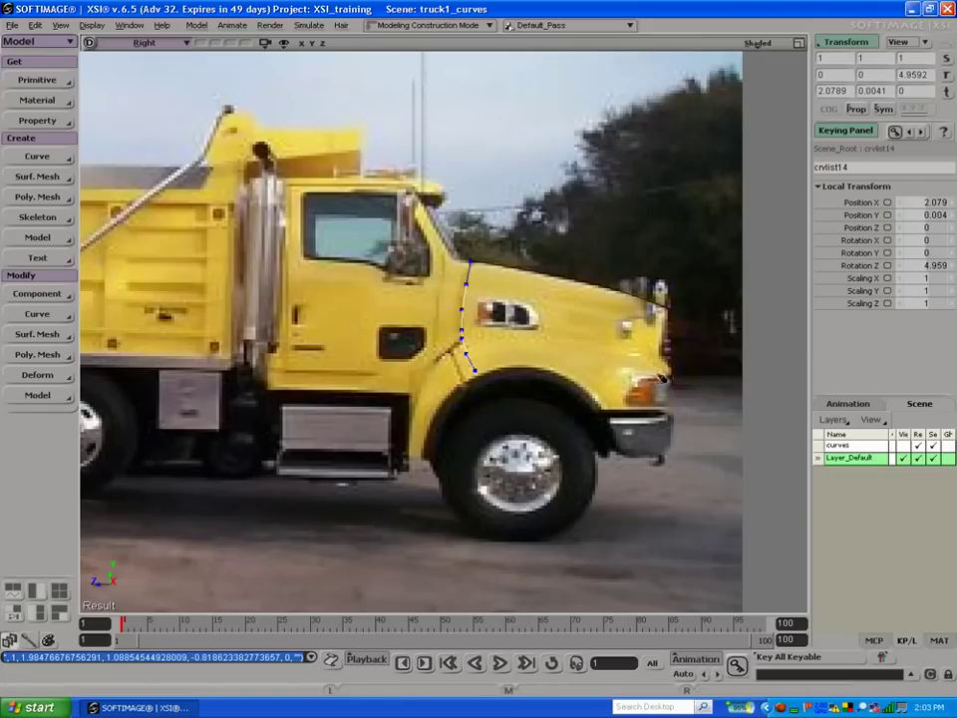
pyautogui.click(655, 359)
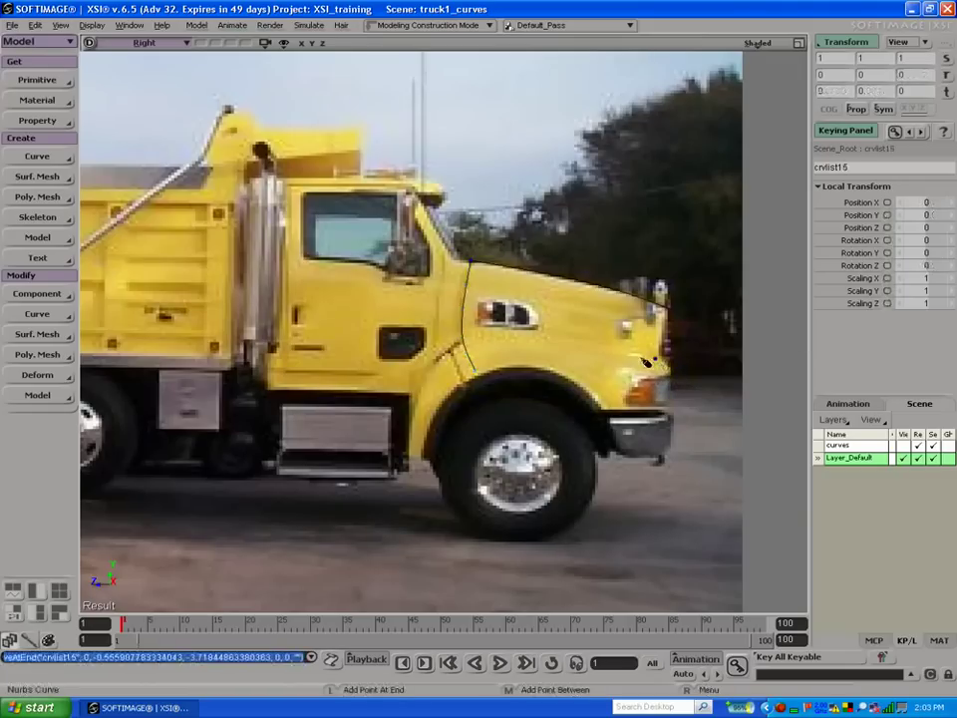
pyautogui.click(634, 352)
pyautogui.click(614, 349)
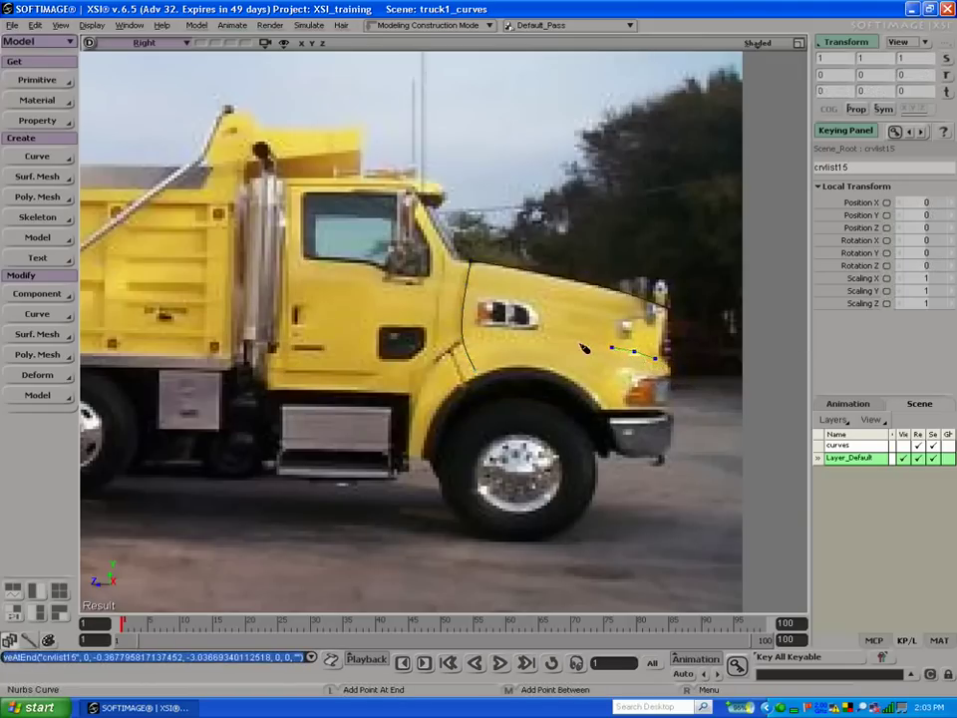
pyautogui.click(561, 340)
pyautogui.click(543, 332)
pyautogui.hotkey('ctrl', 'z')
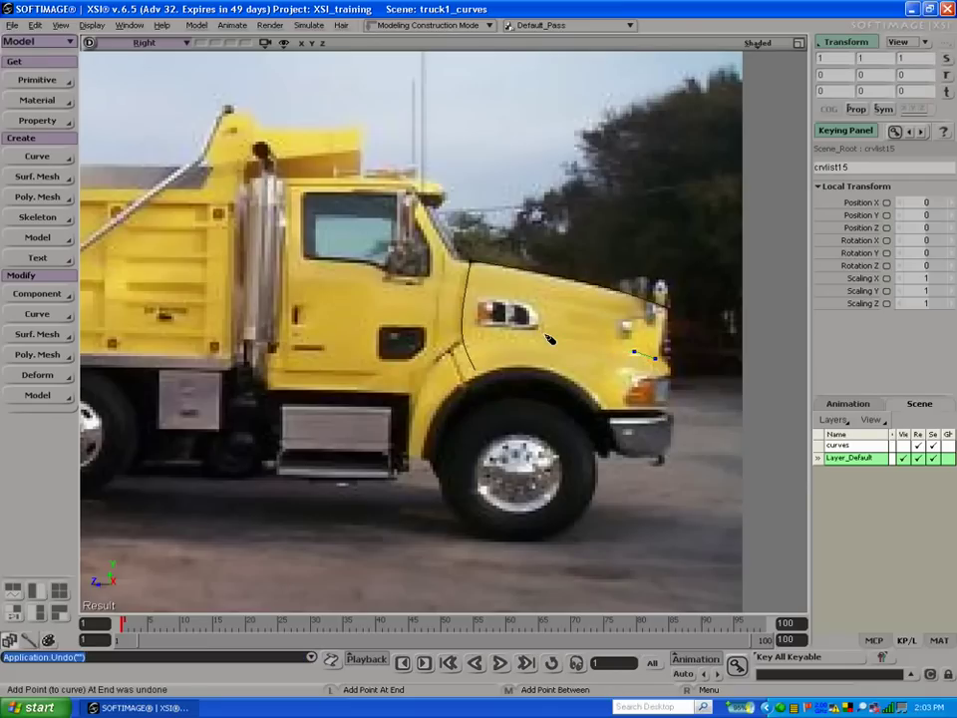
pyautogui.click(557, 339)
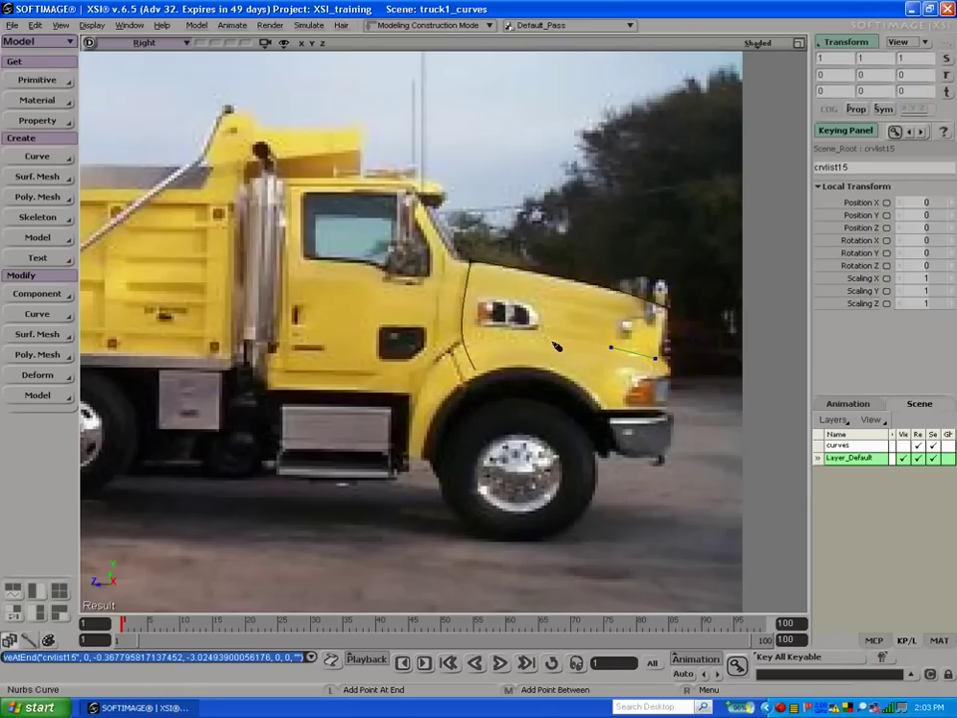
pyautogui.click(511, 332)
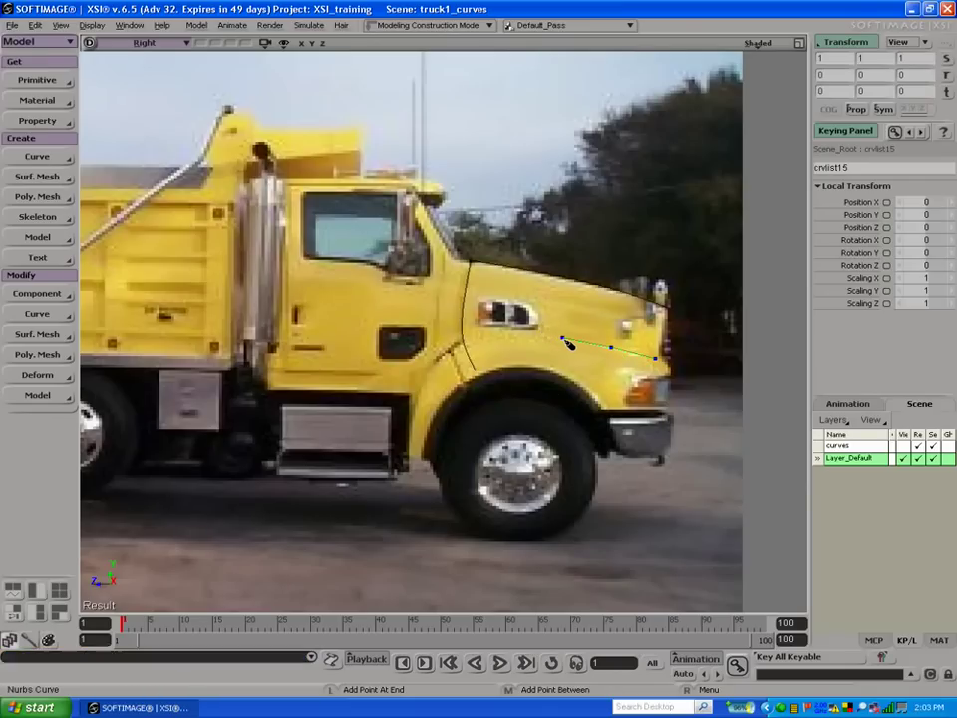
pyautogui.click(495, 336)
pyautogui.click(464, 342)
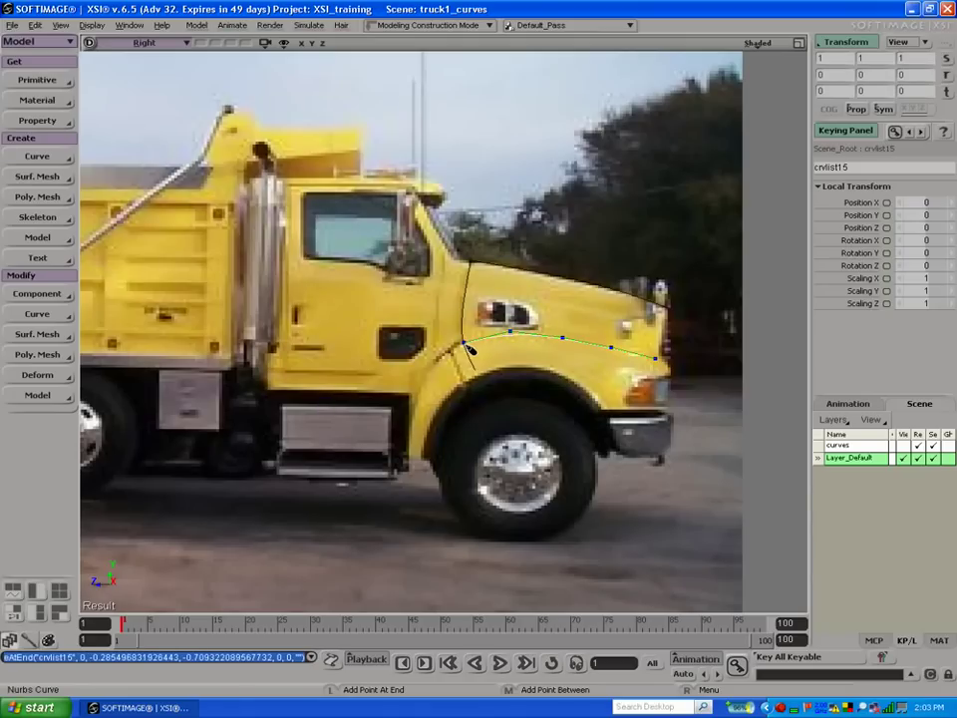
pyautogui.press('space')
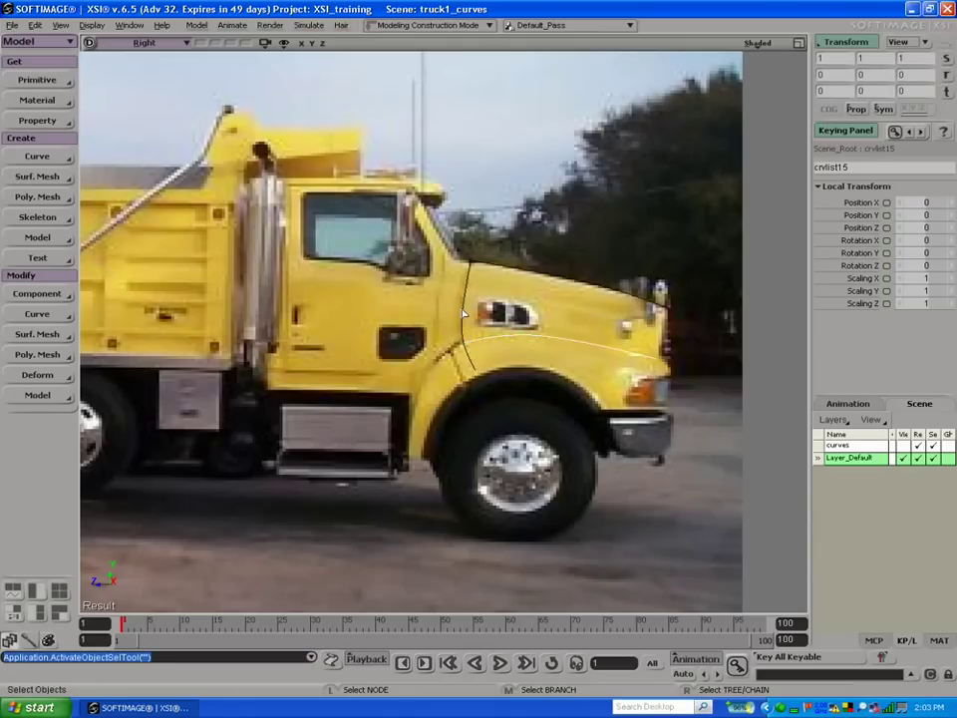
# Step: Delete the two lowest control points of the hood's rear-edge curve, below the fender-line curve
pyautogui.click(462, 337)
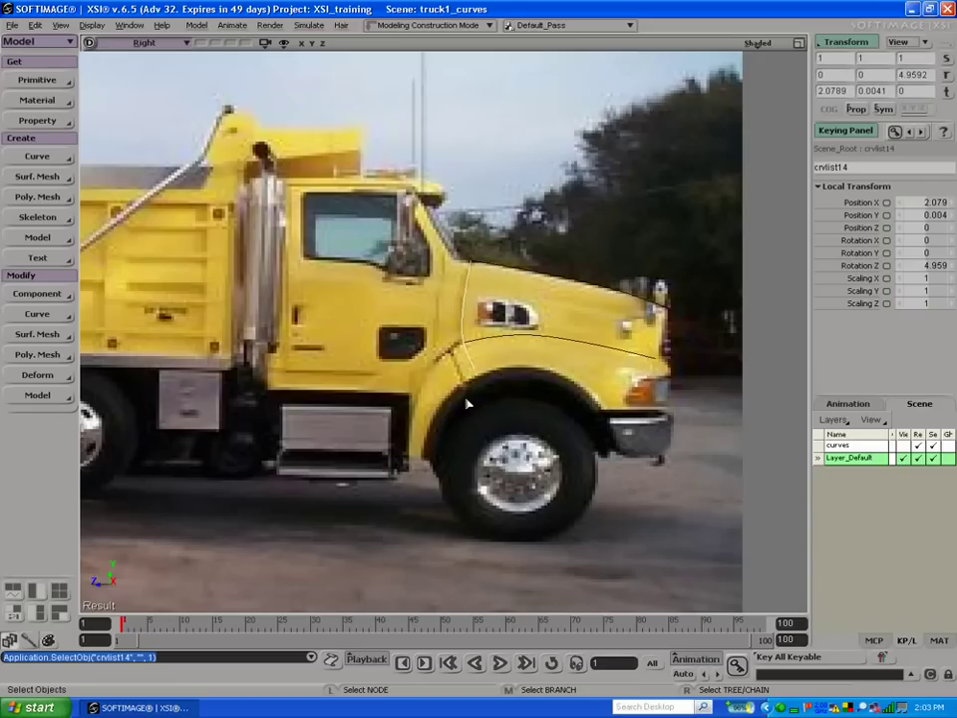
pyautogui.press('t')
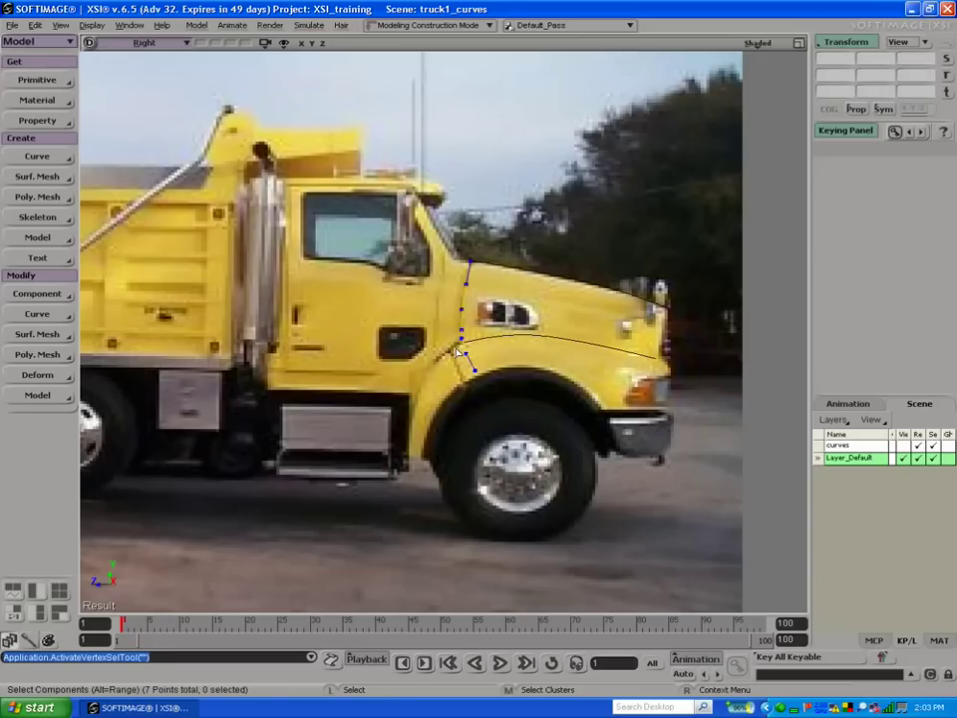
pyautogui.moveTo(490, 380); pyautogui.dragTo(491, 380)
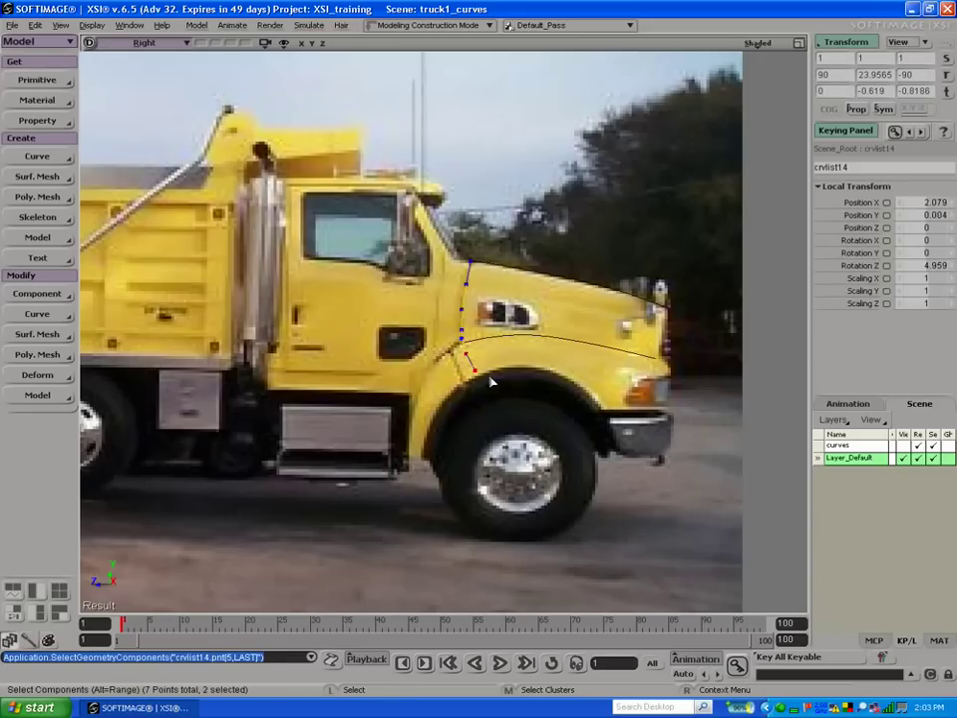
pyautogui.press('Delete')
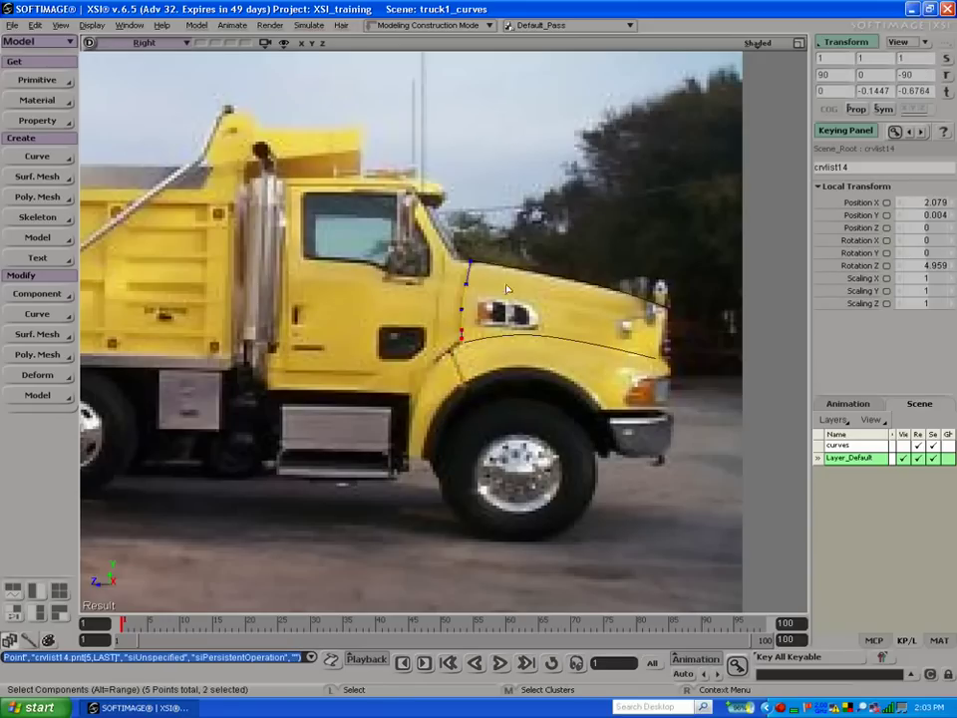
pyautogui.press('space')
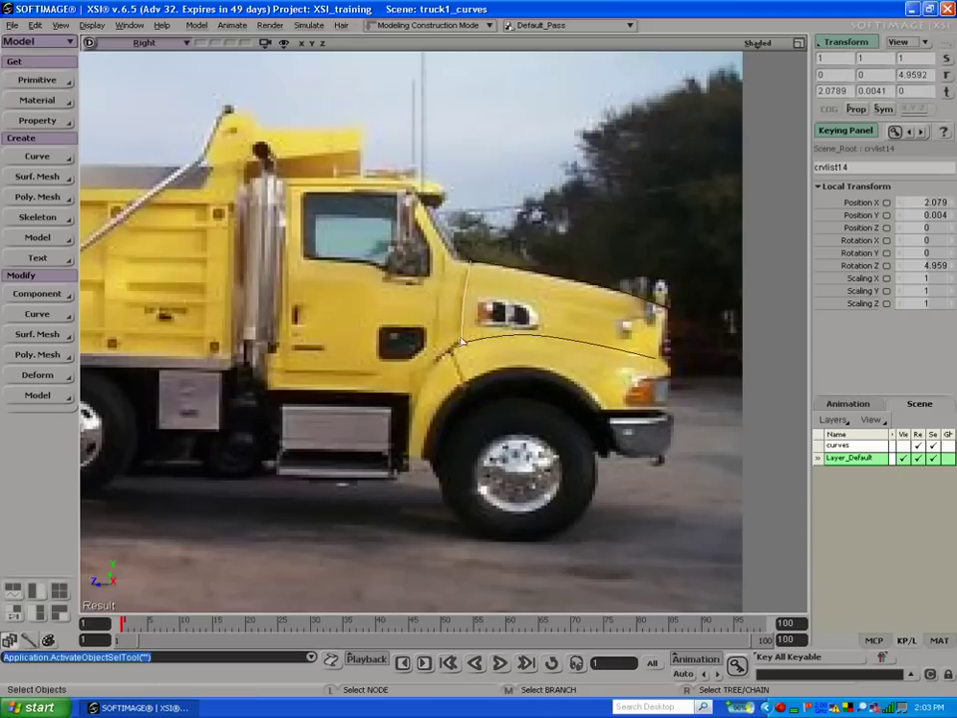
# Step: Move the rear-edge curve's lowest point onto the end of the fender-line curve and restore the four-view layout
pyautogui.press('m')
pyautogui.moveTo(462, 337); pyautogui.dragTo(463, 342)
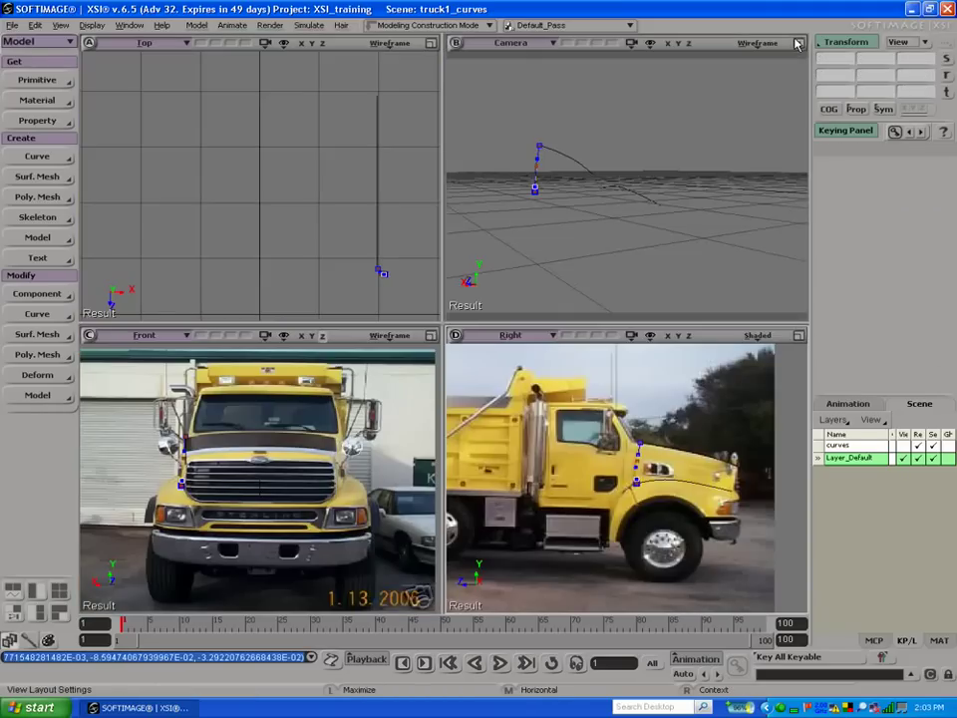
pyautogui.click(797, 43)
pyautogui.press('space')
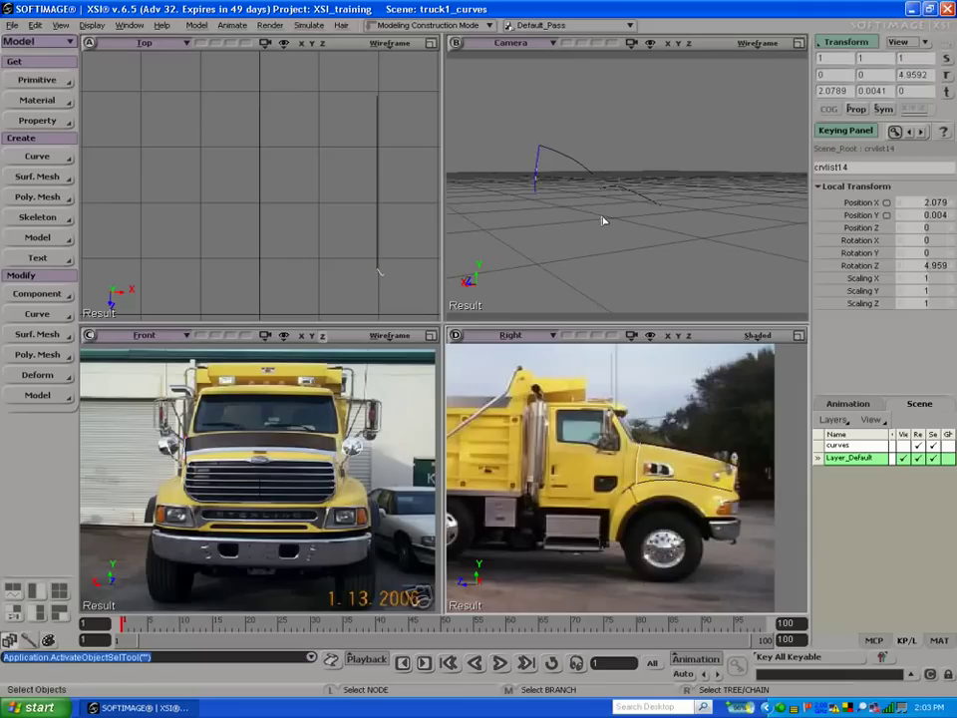
# Step: Move the fender-line curve along X to about 2.178 so it meets the rear-edge curve's lower end
pyautogui.click(630, 195)
pyautogui.press('v')
pyautogui.moveTo(583, 185); pyautogui.dragTo(502, 192)
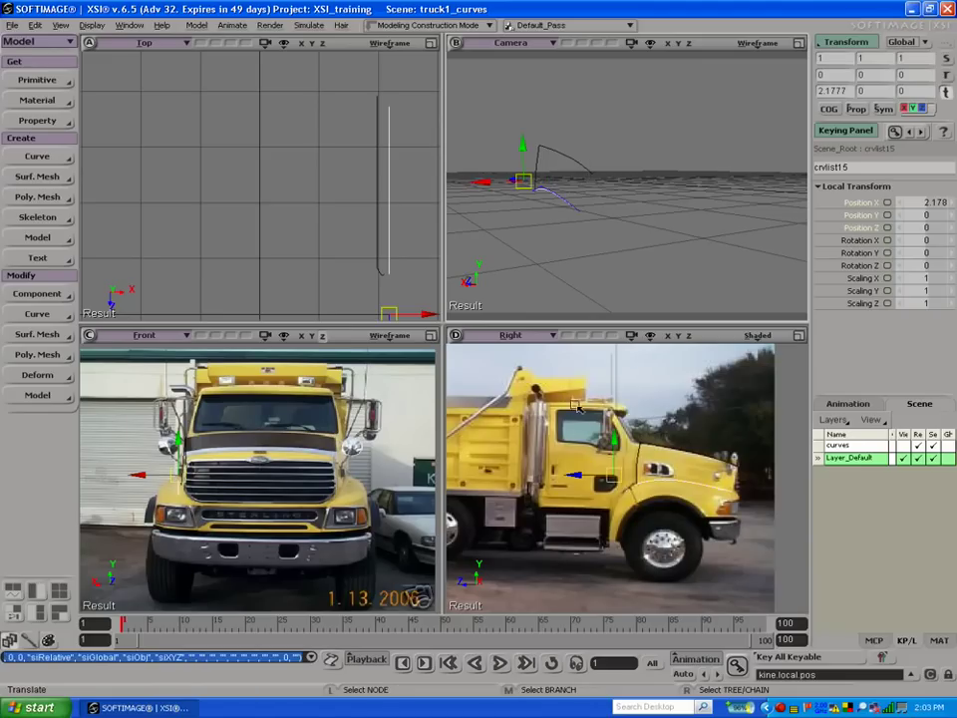
# Step: Duplicate the rear-edge curve and move the copy along Z to about -3.139, at the hood's front end
pyautogui.press('space')
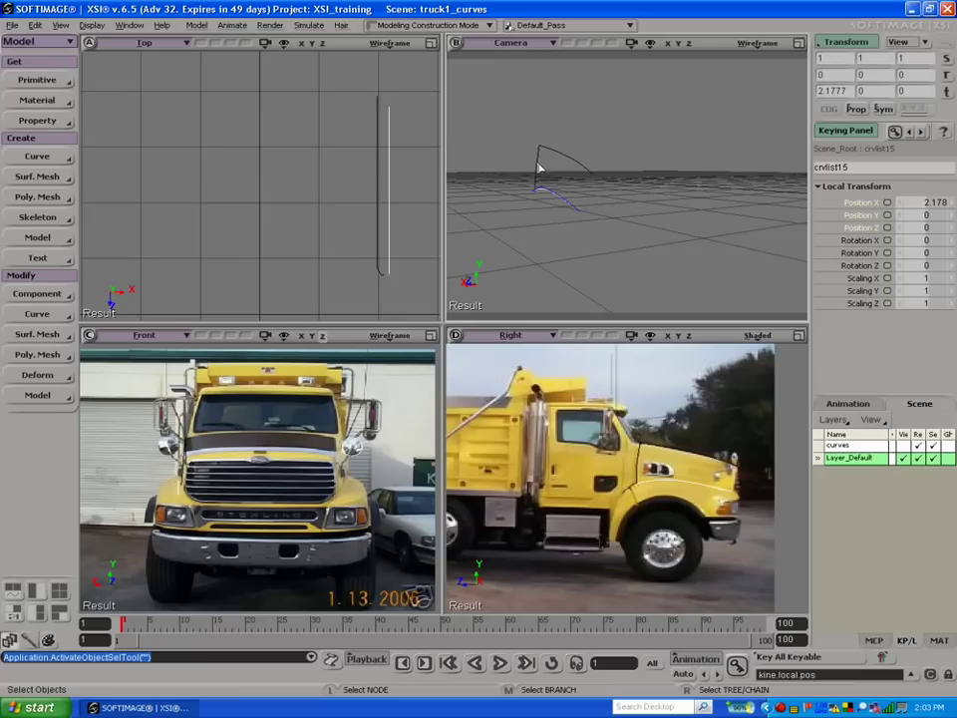
pyautogui.click(539, 165)
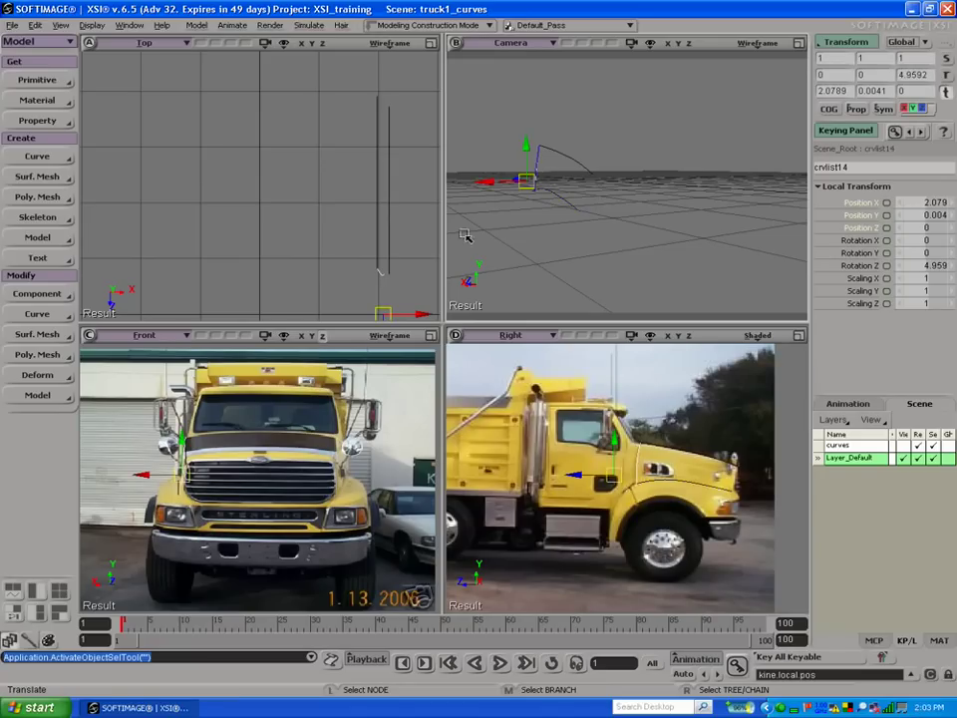
pyautogui.hotkey('ctrl', 'd')
pyautogui.press('v')
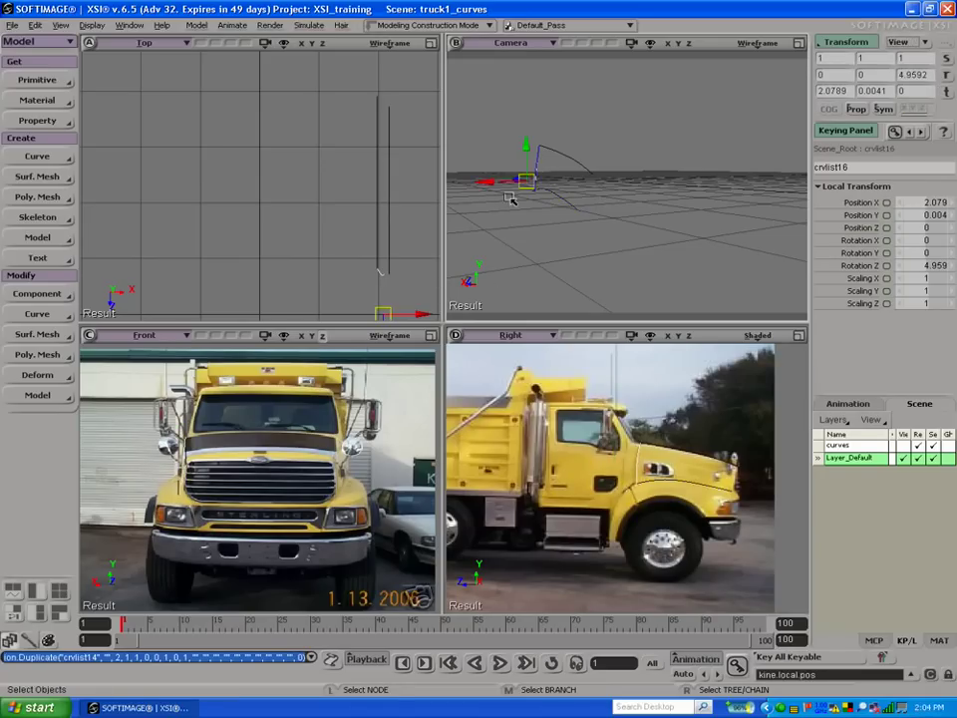
pyautogui.press('f')
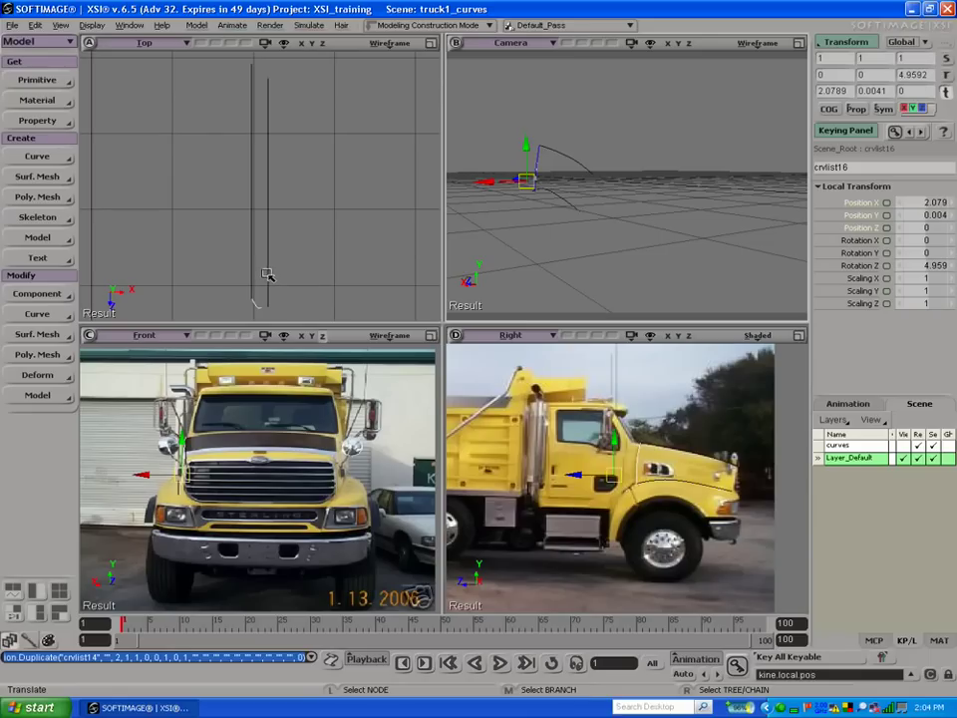
pyautogui.press('s')
pyautogui.moveTo(310, 258); pyautogui.dragTo(285, 341, button='right')
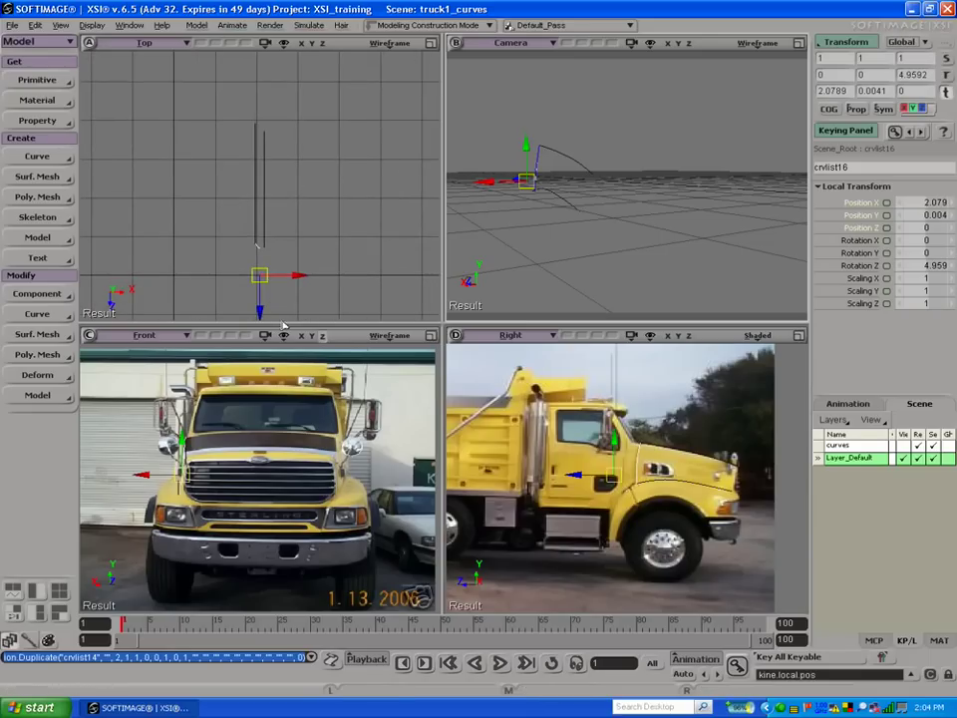
pyautogui.moveTo(271, 312); pyautogui.dragTo(294, 160)
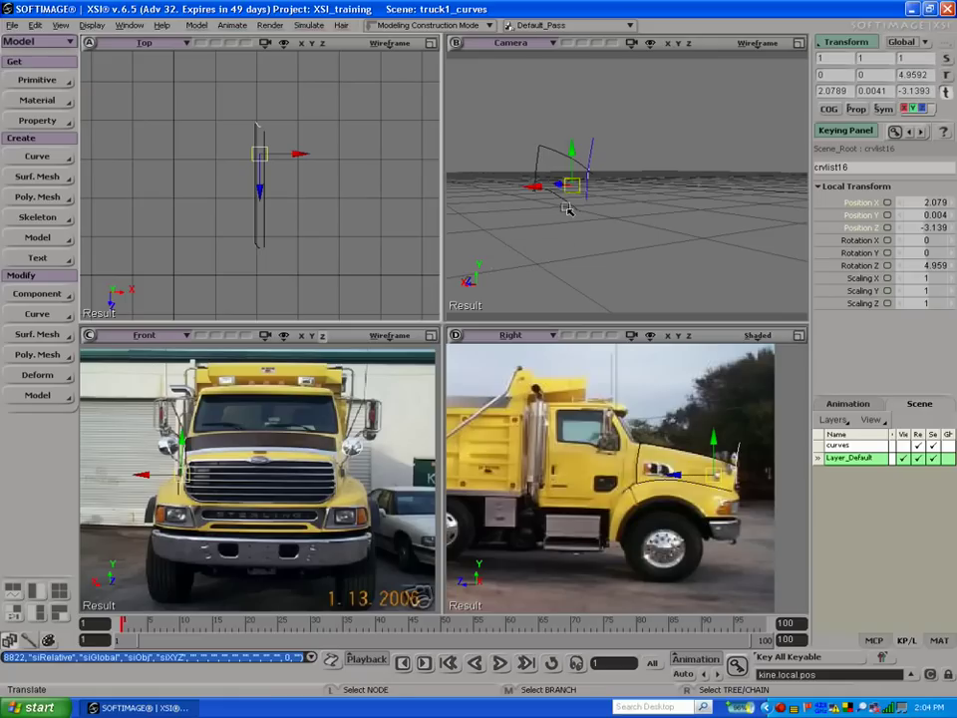
# Step: Lower the front copy to about -0.283 in Y and scale its height to about 0.763 to fit between the two side curves
pyautogui.moveTo(564, 155); pyautogui.dragTo(546, 176)
pyautogui.press('x')
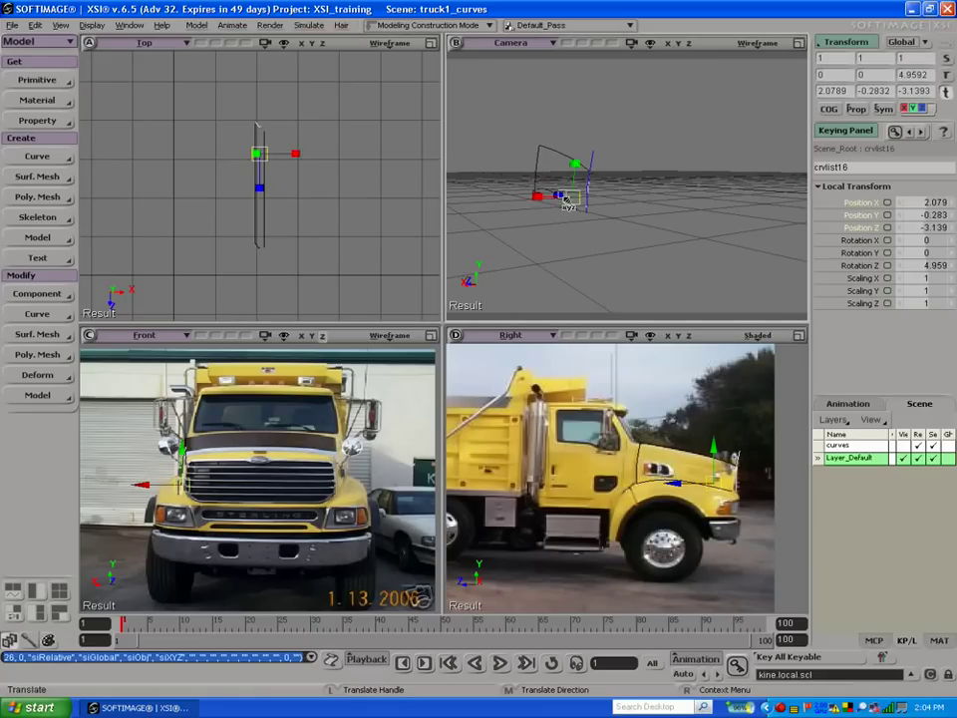
pyautogui.keyDown('ctrl'); pyautogui.keyDown('alt'); pyautogui.moveTo(584, 209); pyautogui.dragTo(591, 192); pyautogui.keyUp('alt'); pyautogui.keyUp('ctrl')
pyautogui.press('space')
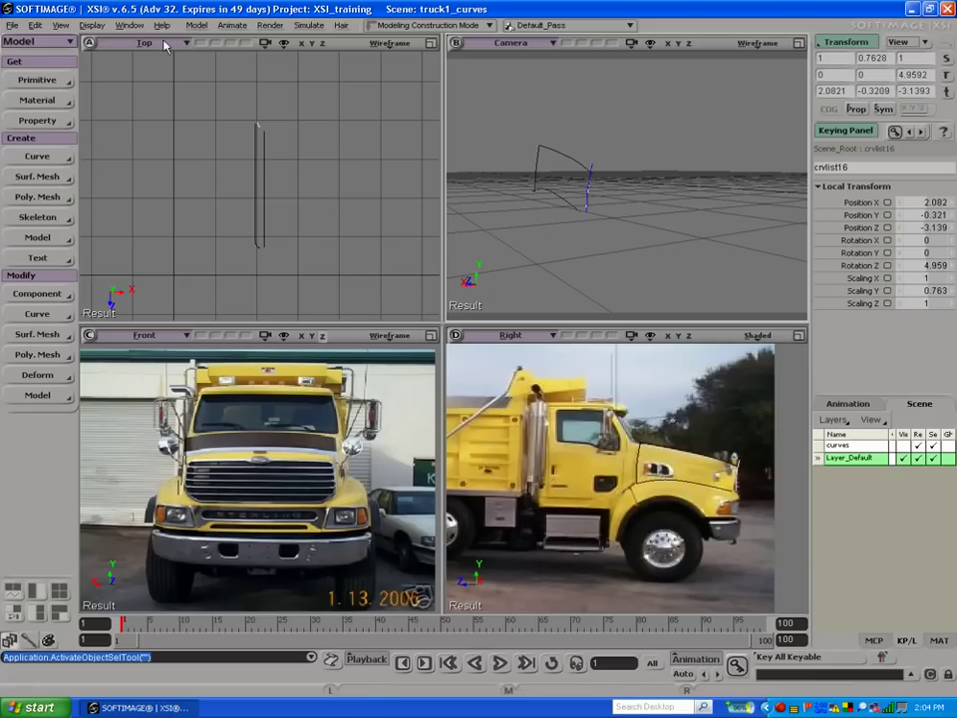
# Step: Delete all four demonstration hood curves and make the curves layer visible
pyautogui.moveTo(519, 167); pyautogui.dragTo(626, 229)
pyautogui.press('Delete')
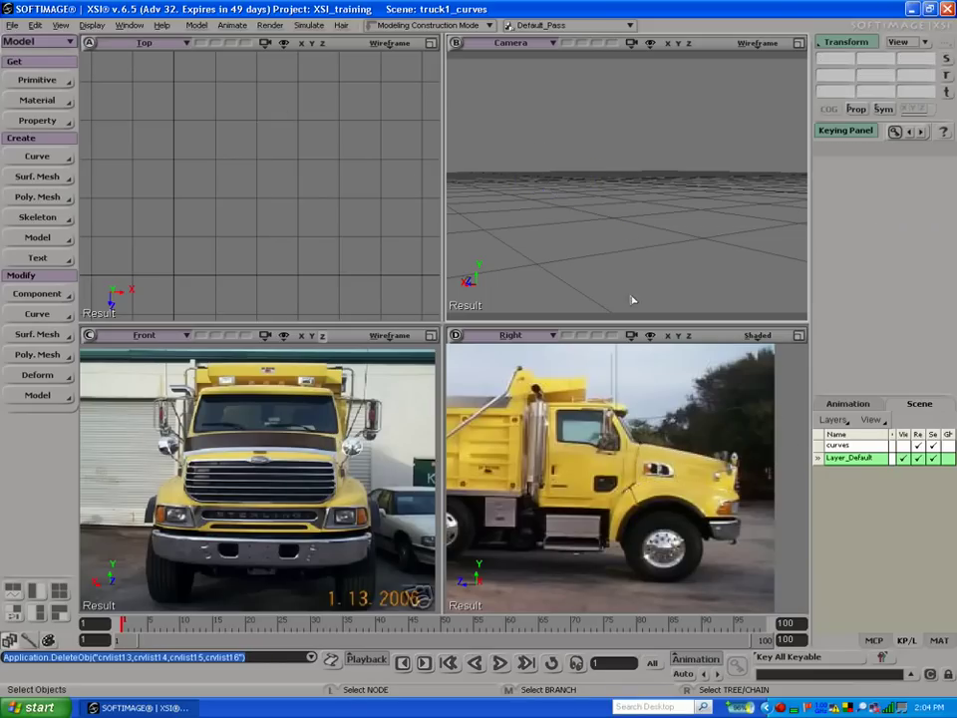
pyautogui.click(903, 446)
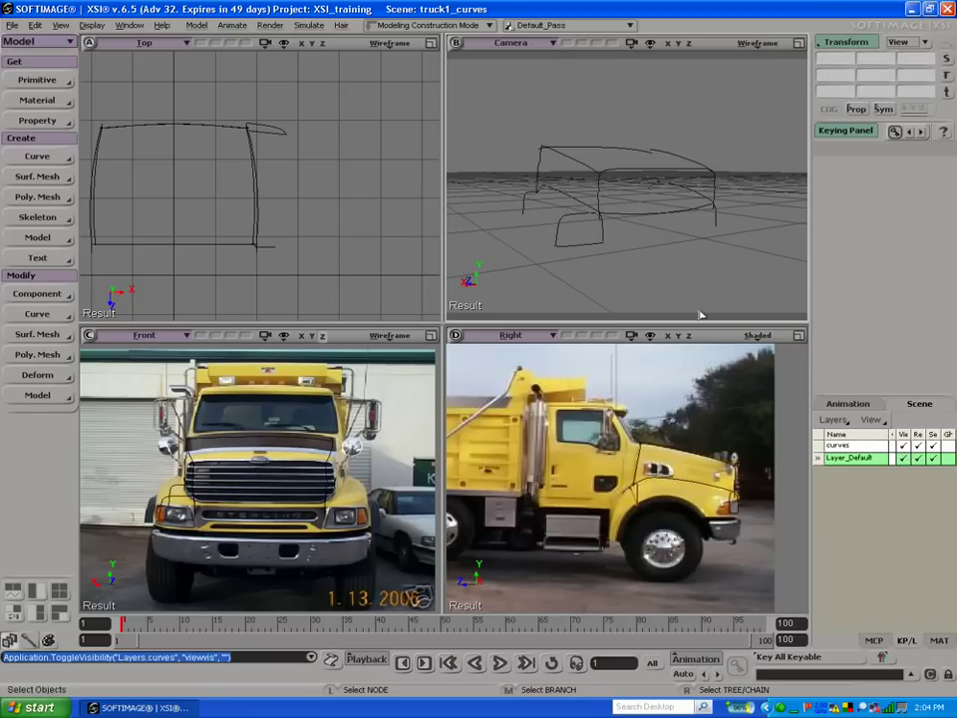
# Step: Move the hood's rear top curve to about 1.109 in Y and 0.036 in X so it meets the corner of the side curves
pyautogui.click(798, 44)
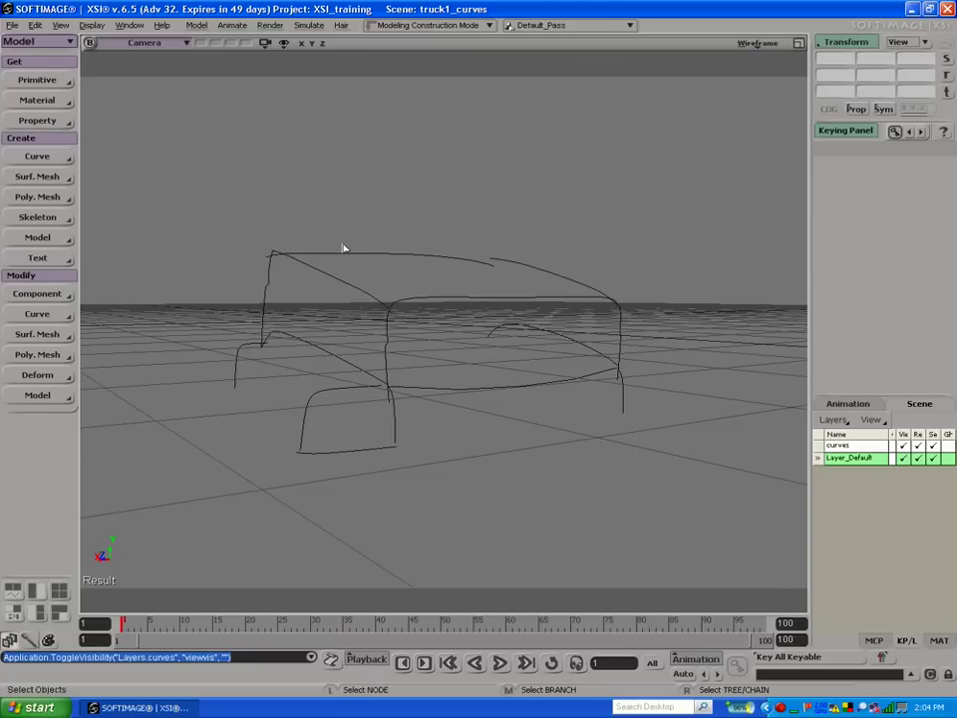
pyautogui.click(422, 259)
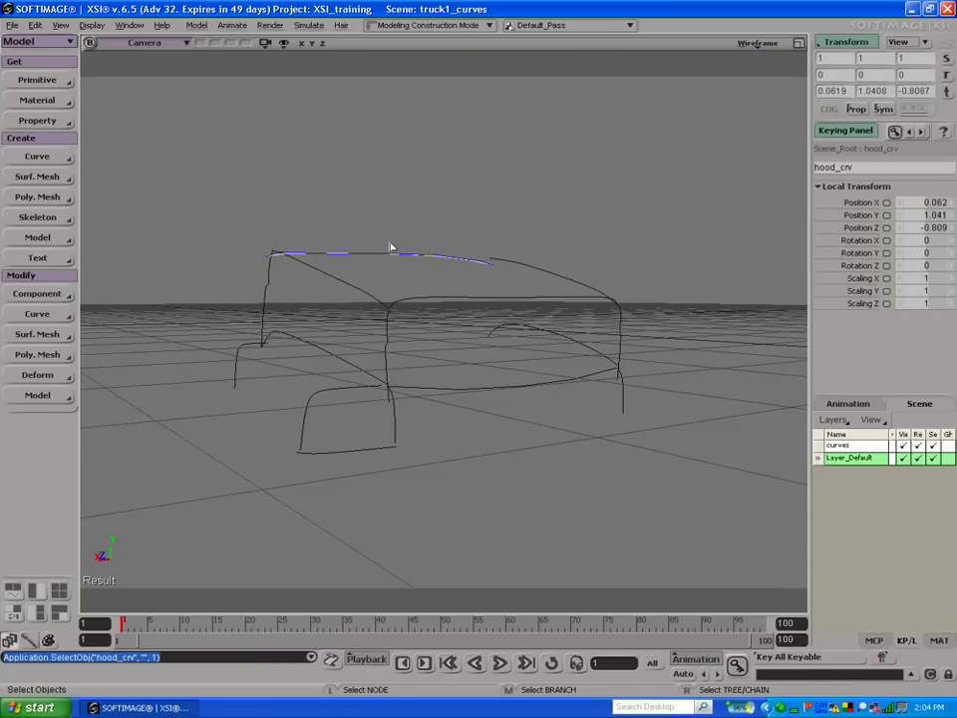
pyautogui.press('v')
pyautogui.moveTo(391, 197); pyautogui.dragTo(391, 192)
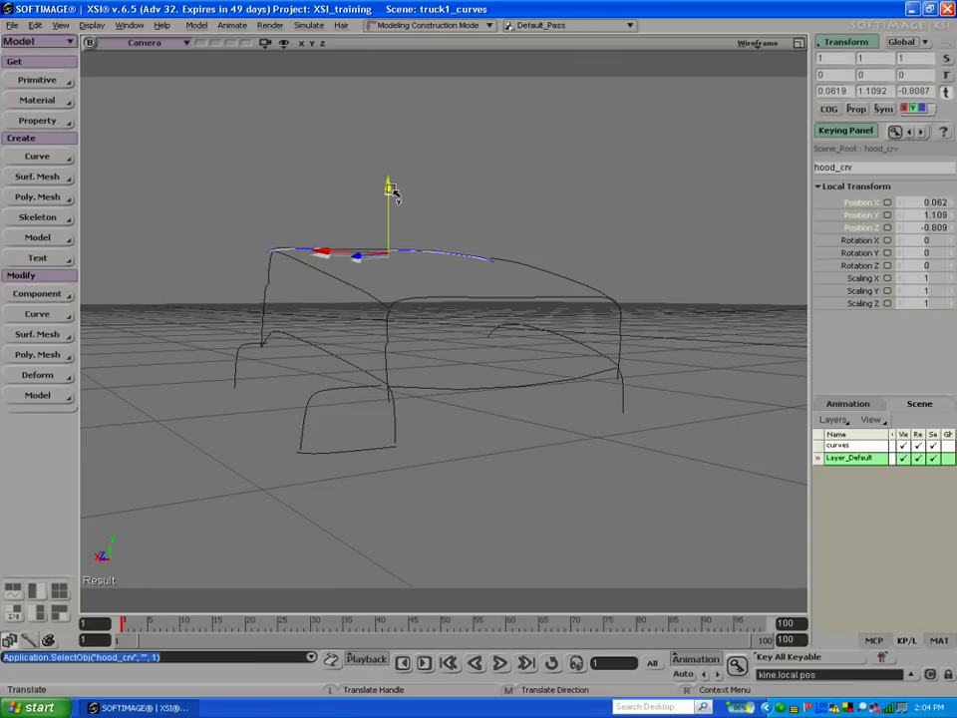
pyautogui.moveTo(320, 251); pyautogui.dragTo(326, 254)
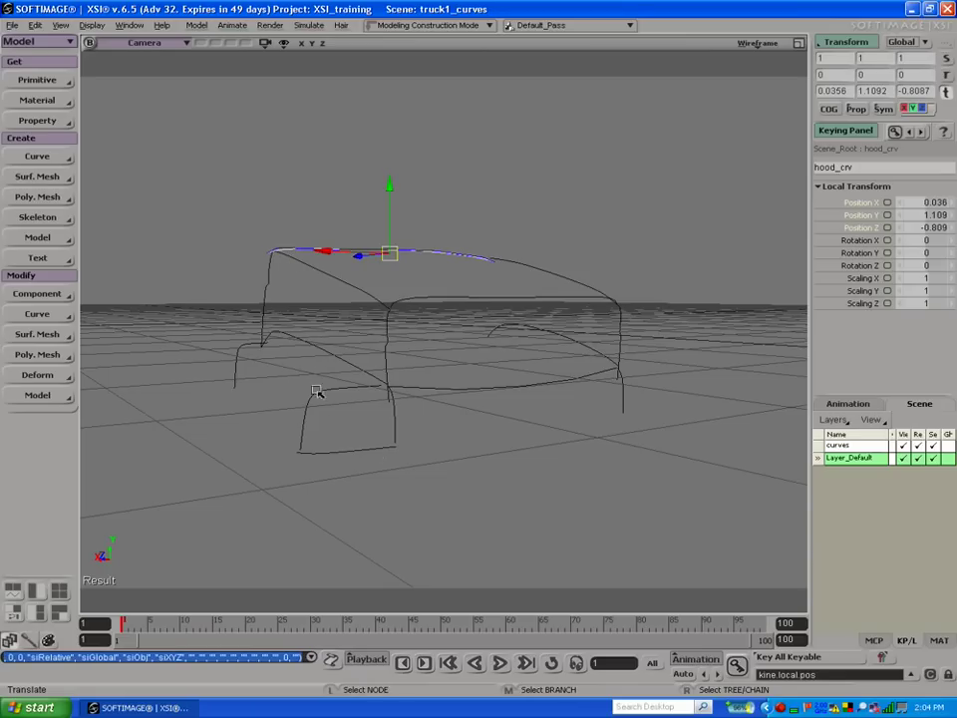
pyautogui.click(284, 234)
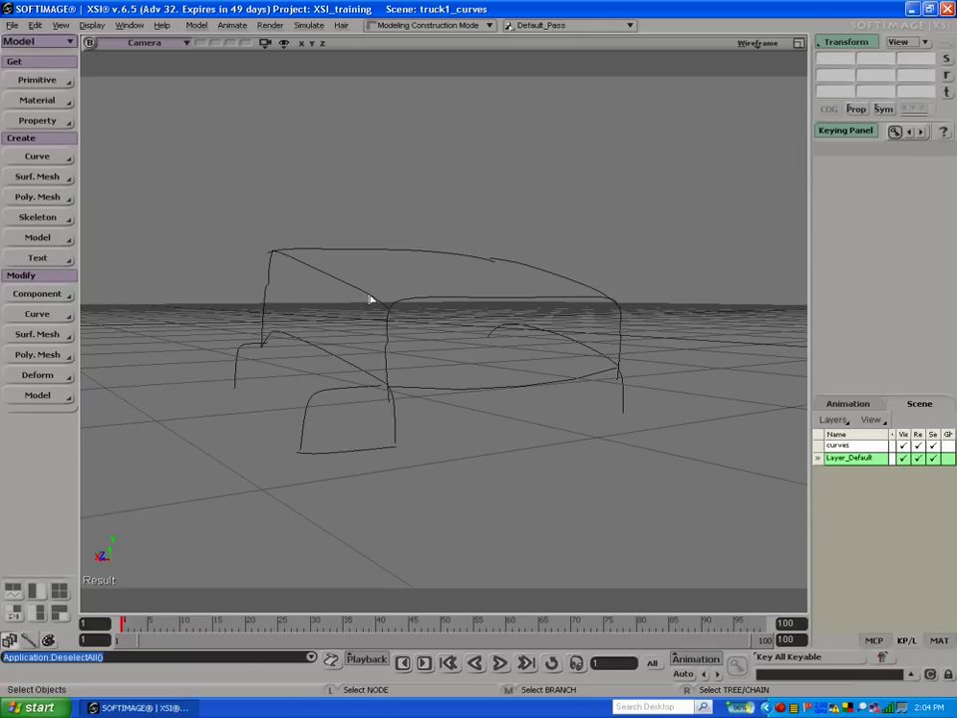
pyautogui.click(45, 197)
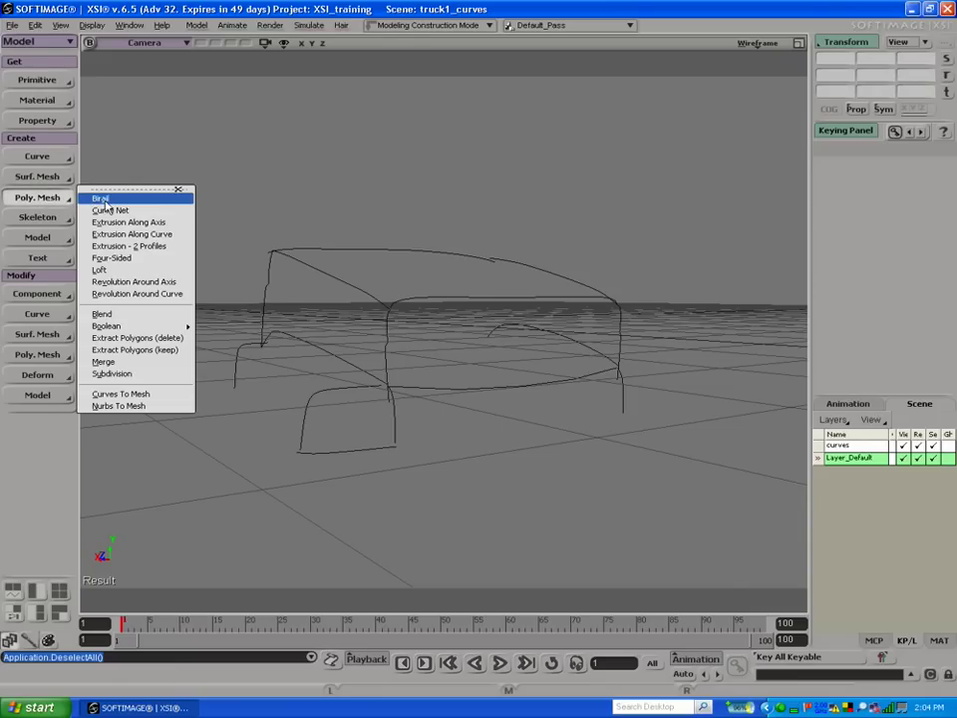
pyautogui.rightClick(781, 710)
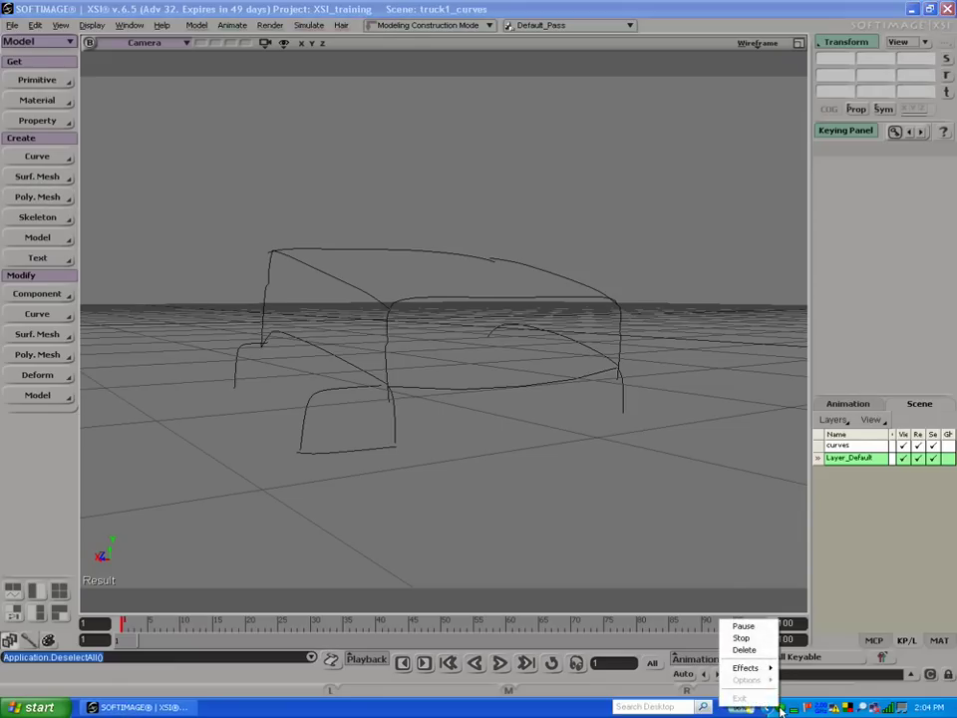
pyautogui.click(743, 624)
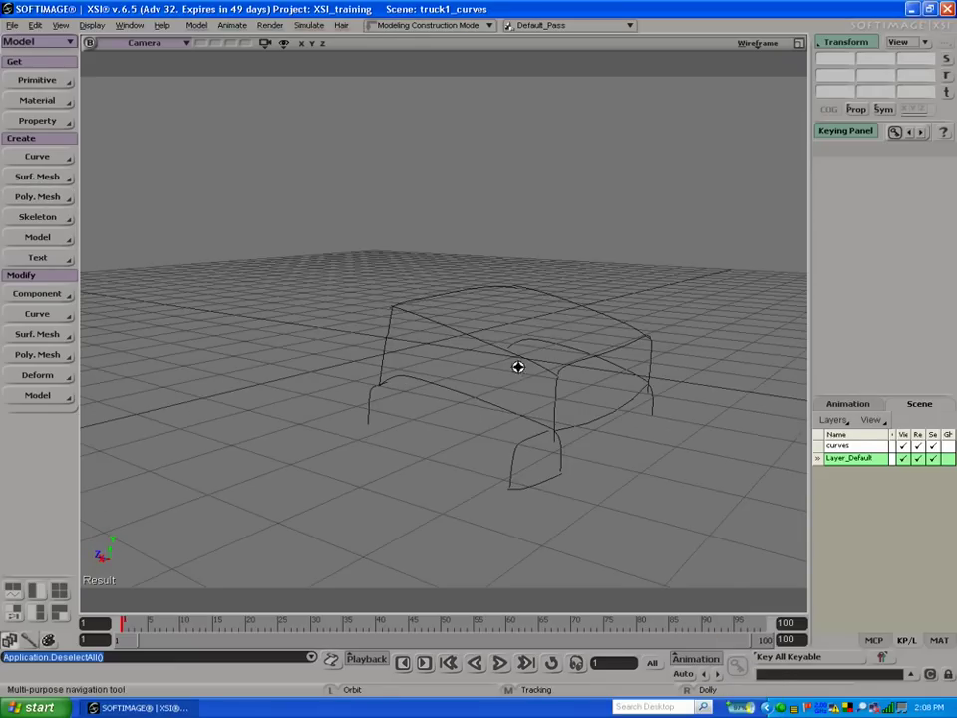
# Step: Create a Birail polygon mesh from the rear-edge curve, the upper side curve and the lower fender-line curve
pyautogui.moveTo(518, 367); pyautogui.dragTo(534, 402)
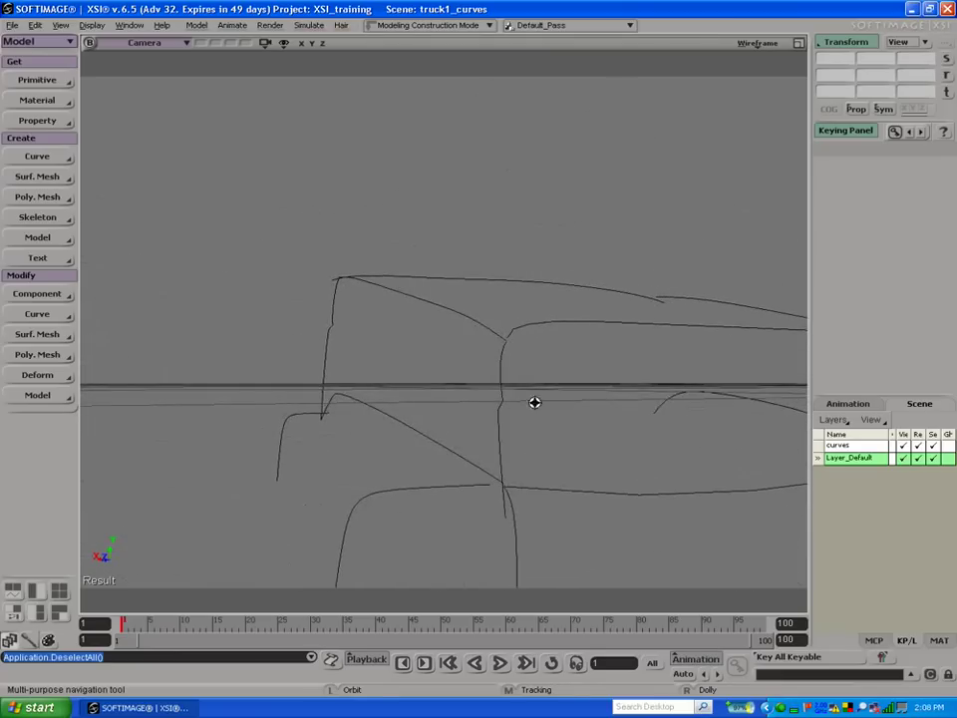
pyautogui.click(799, 44)
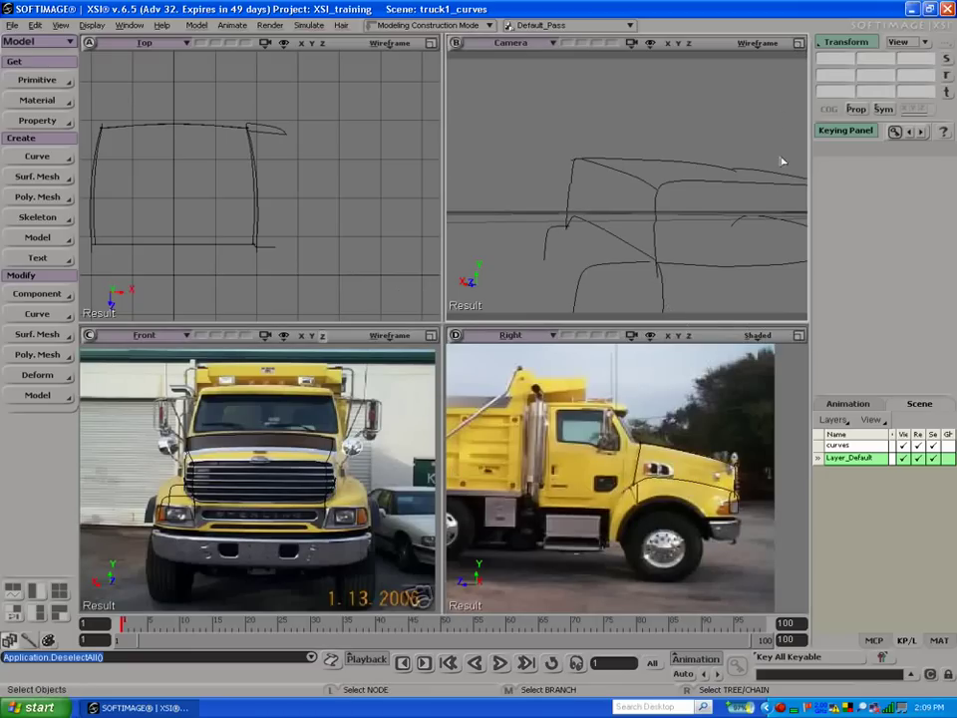
pyautogui.press('F12')
pyautogui.press('s')
pyautogui.moveTo(314, 323); pyautogui.dragTo(220, 305)
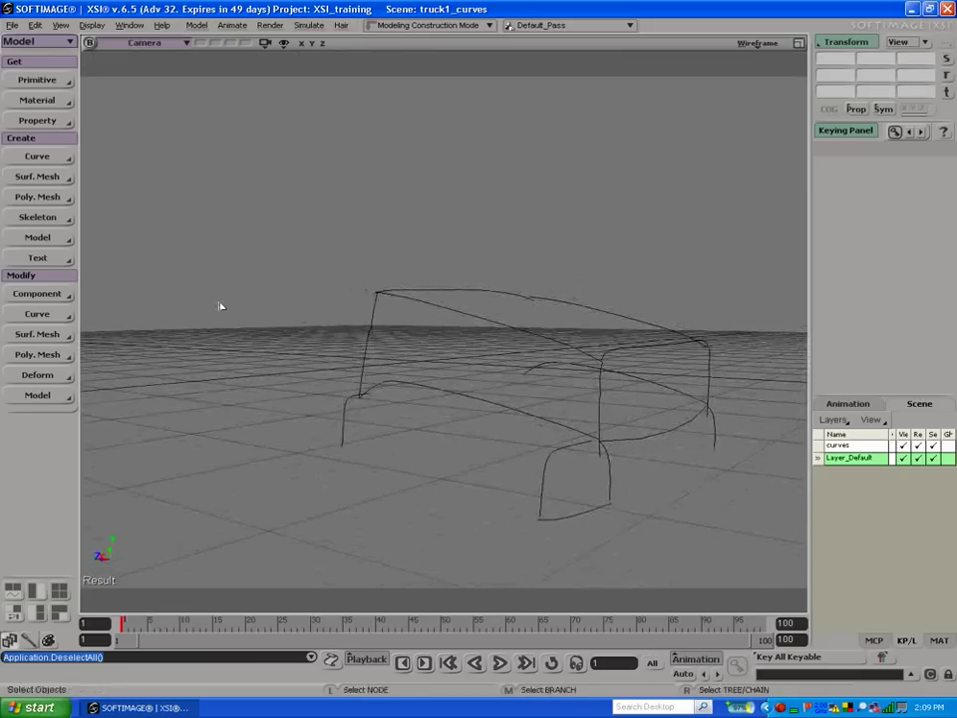
pyautogui.click(39, 197)
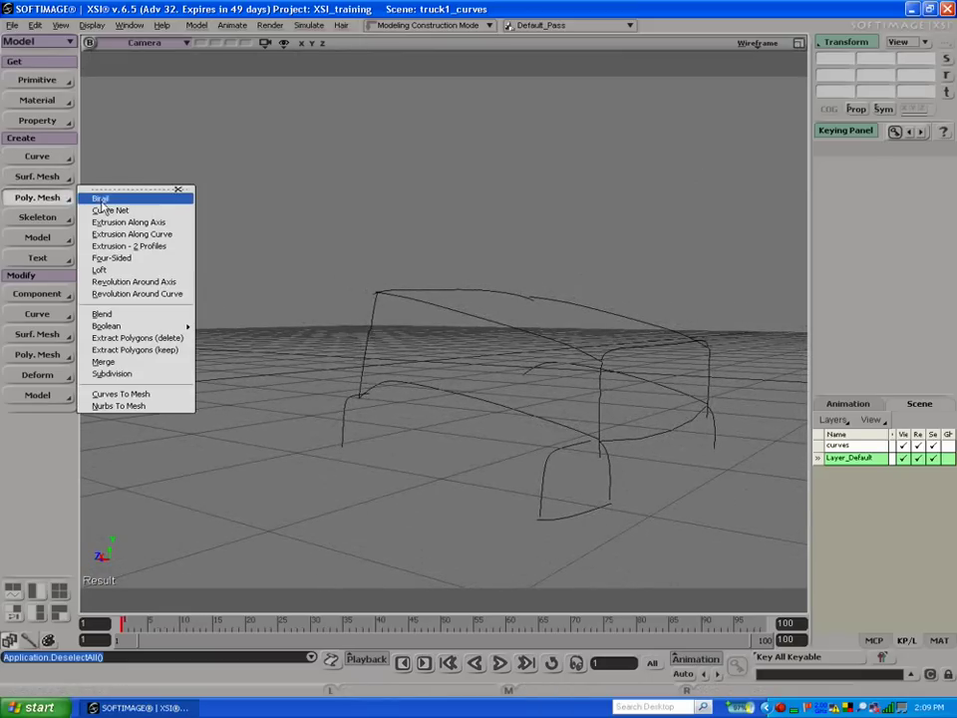
pyautogui.click(101, 199)
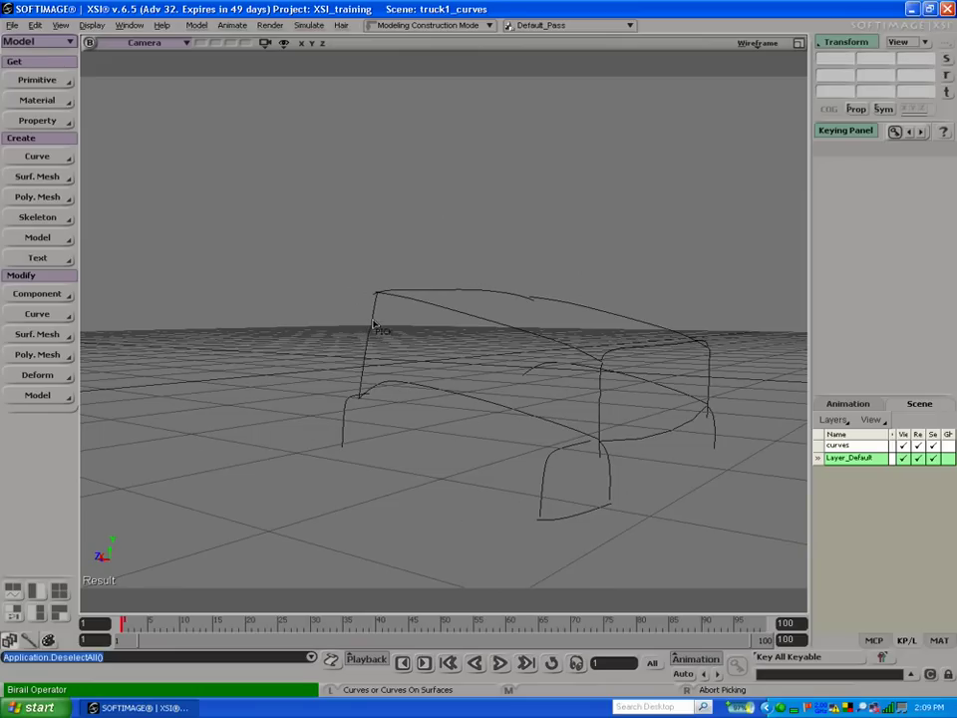
pyautogui.click(374, 324)
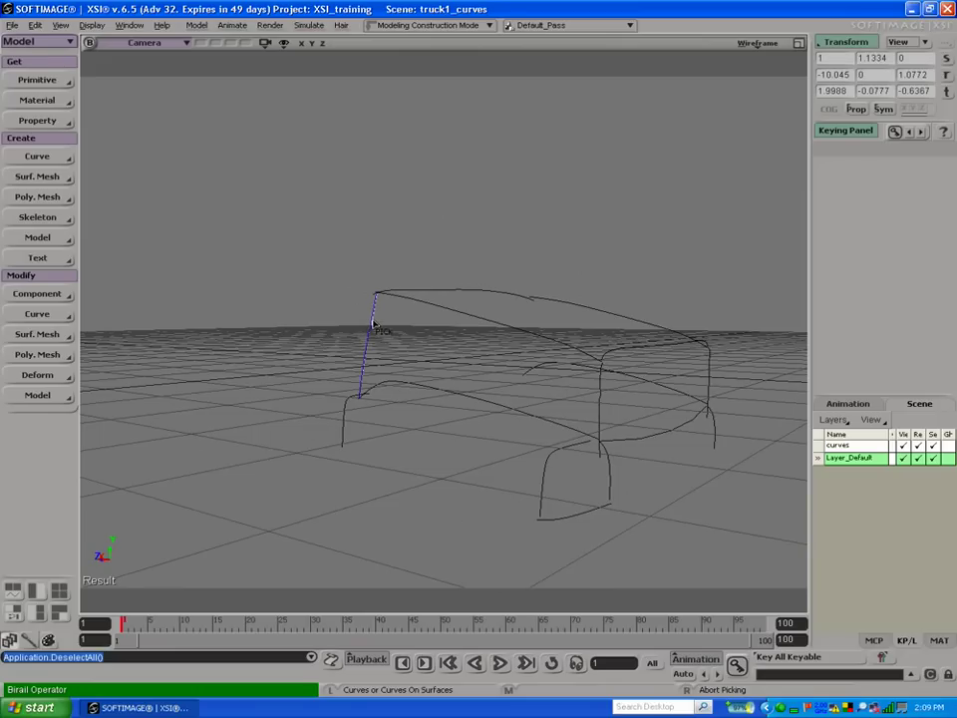
pyautogui.click(454, 317)
pyautogui.click(447, 396)
pyautogui.rightClick(445, 395)
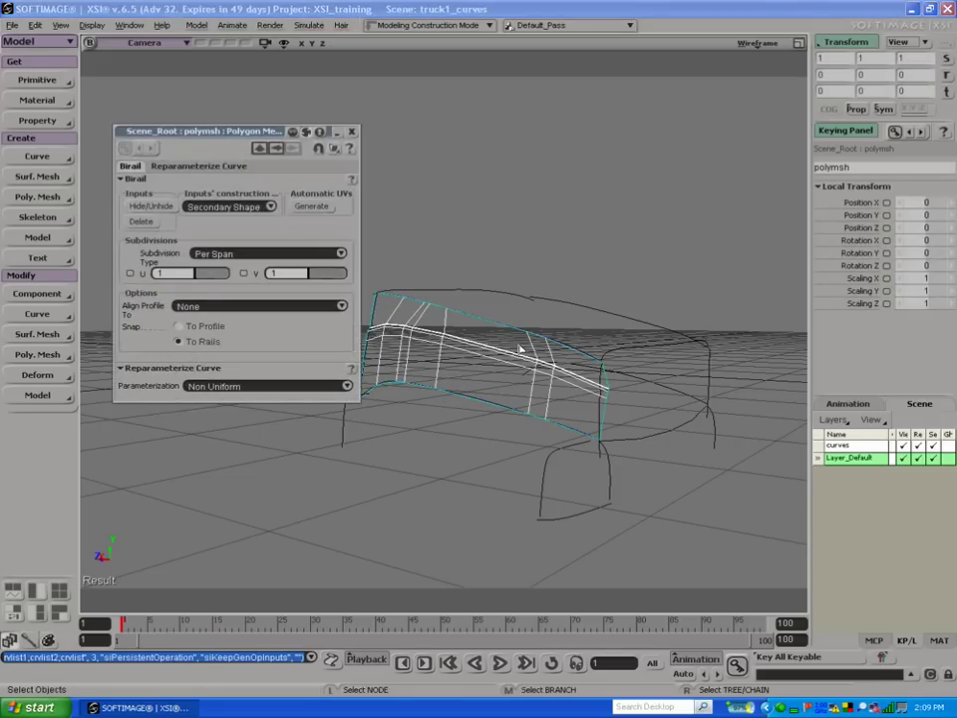
# Step: Compare Absolute and Per Span subdivision on the birail side mesh, and delete the mesh
pyautogui.press('s')
pyautogui.moveTo(497, 303); pyautogui.dragTo(456, 397)
pyautogui.moveTo(500, 333)
pyautogui.mouseDown()
pyautogui.moveTo(485, 327)
pyautogui.moveTo(517, 327)
pyautogui.moveTo(505, 329)
pyautogui.mouseUp()
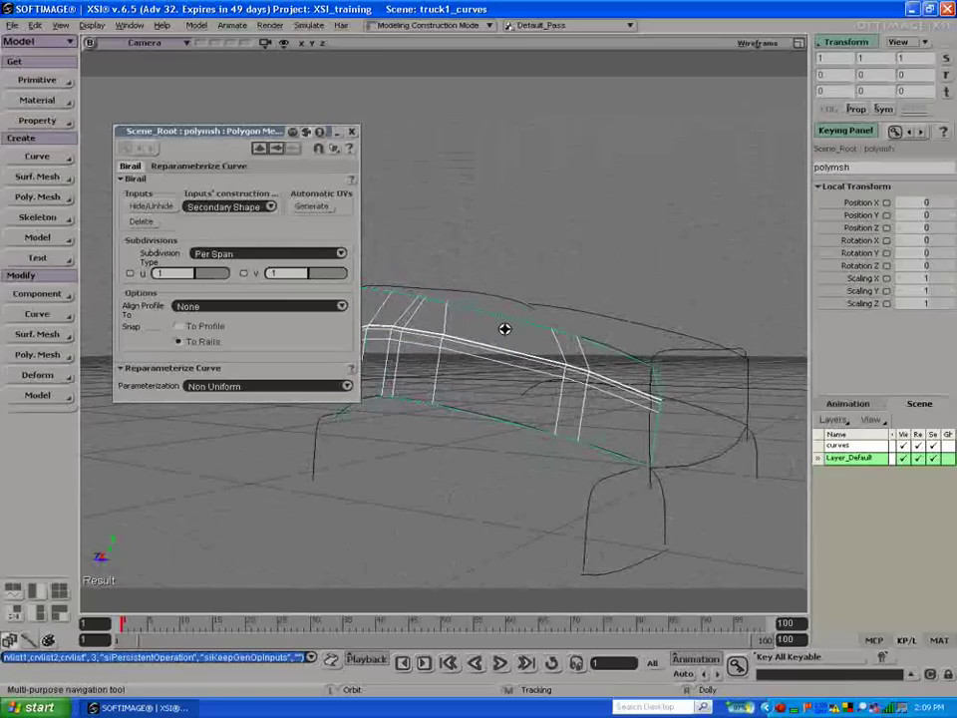
pyautogui.click(250, 253)
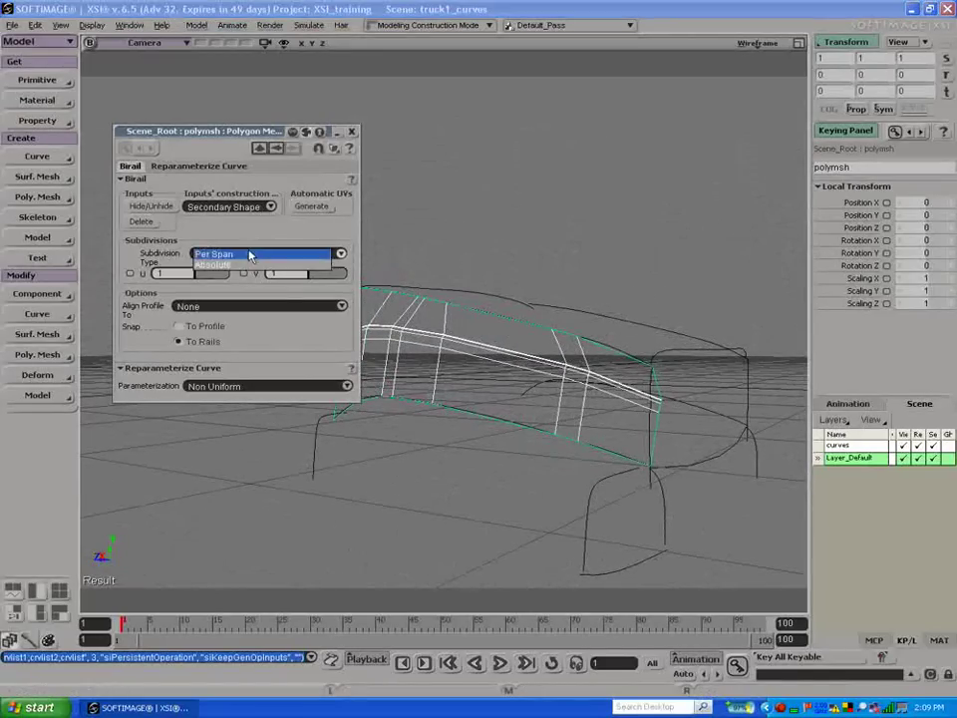
pyautogui.click(249, 266)
pyautogui.click(251, 253)
pyautogui.click(251, 243)
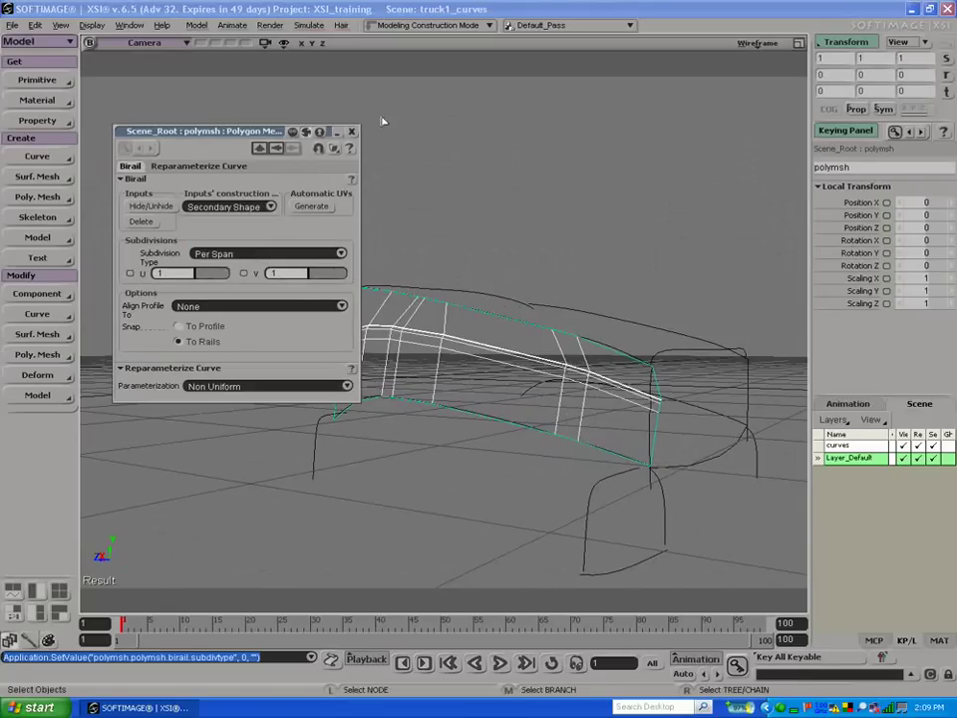
pyautogui.click(350, 134)
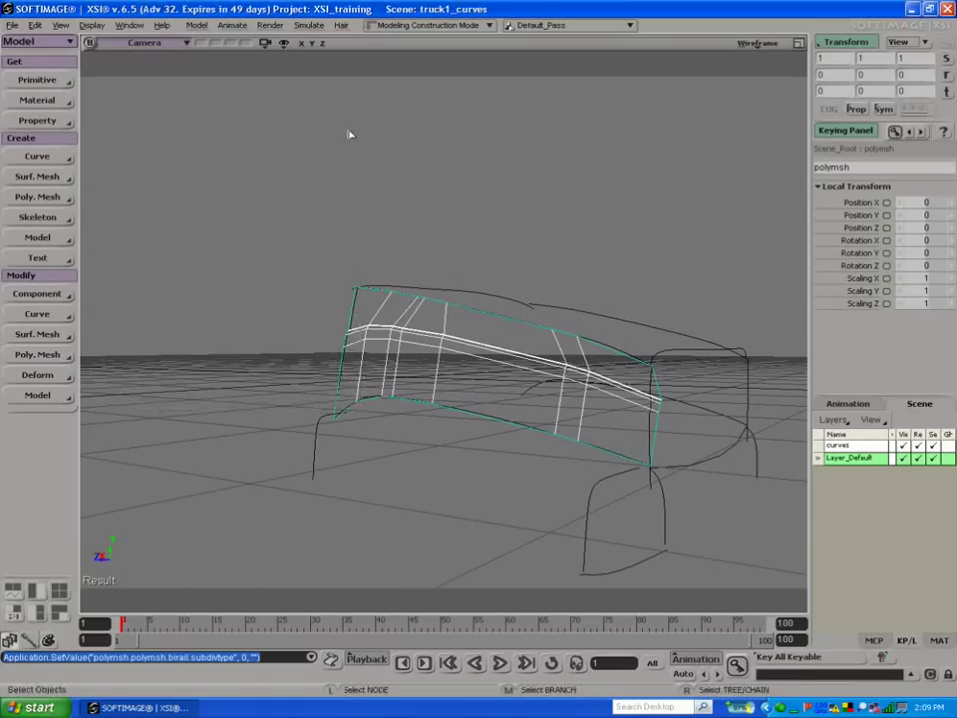
pyautogui.press('Delete')
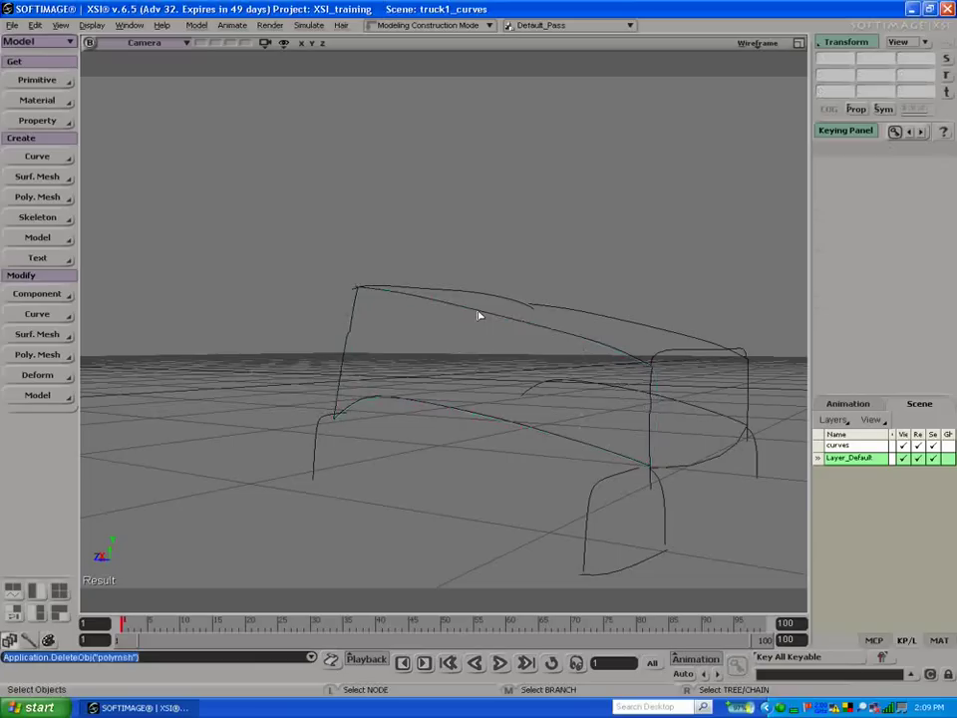
# Step: Reparameterize the upper side curve and the lower fender-line curve with Uniform parameterization
pyautogui.click(478, 316)
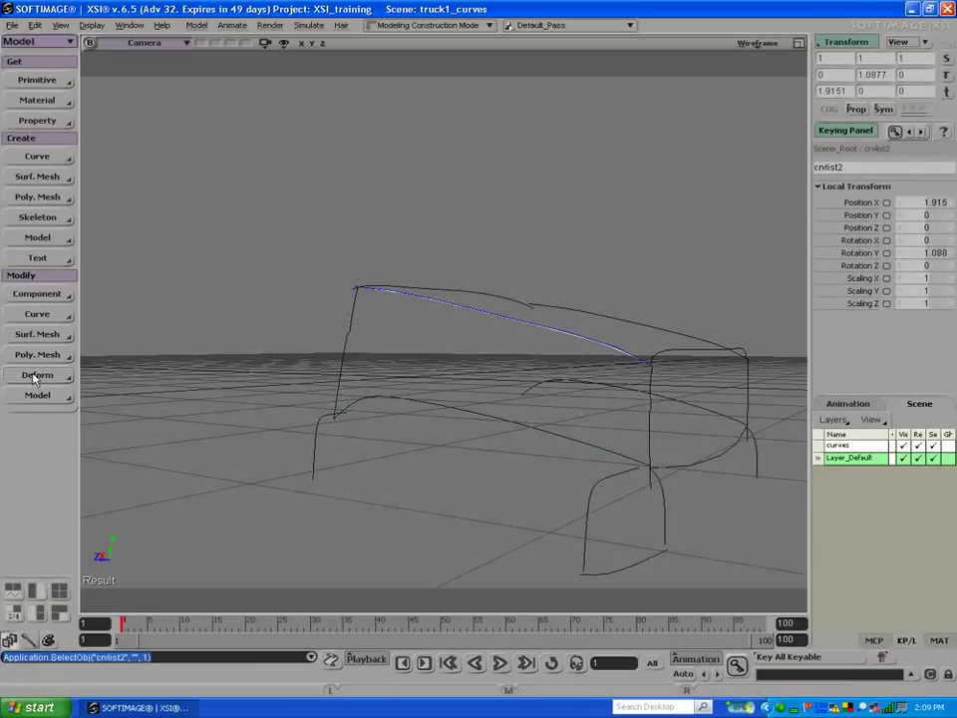
pyautogui.click(40, 314)
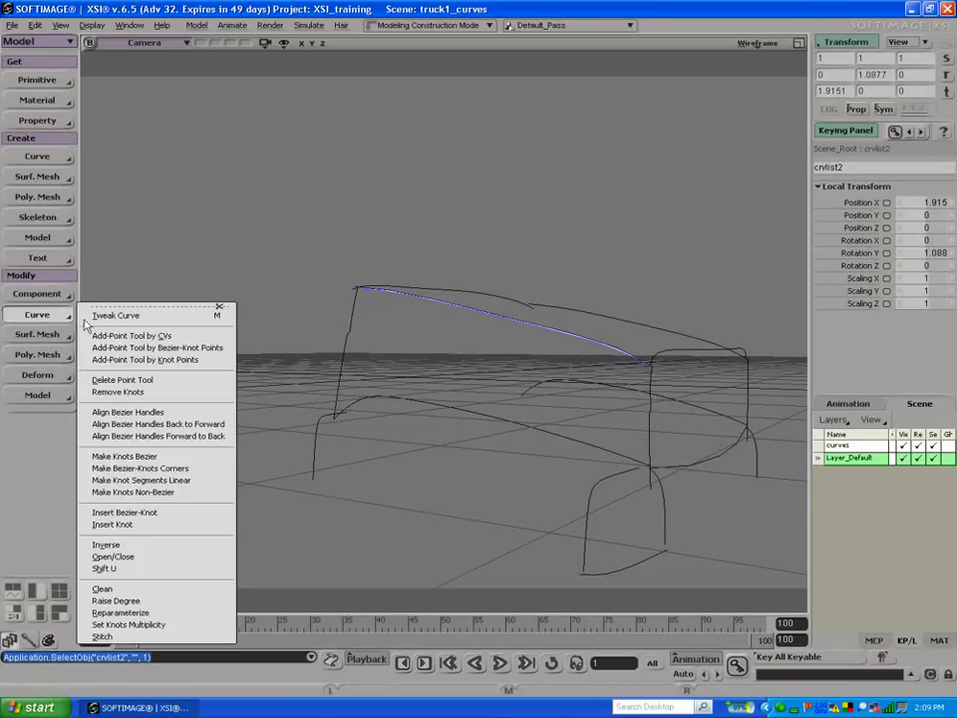
pyautogui.click(118, 612)
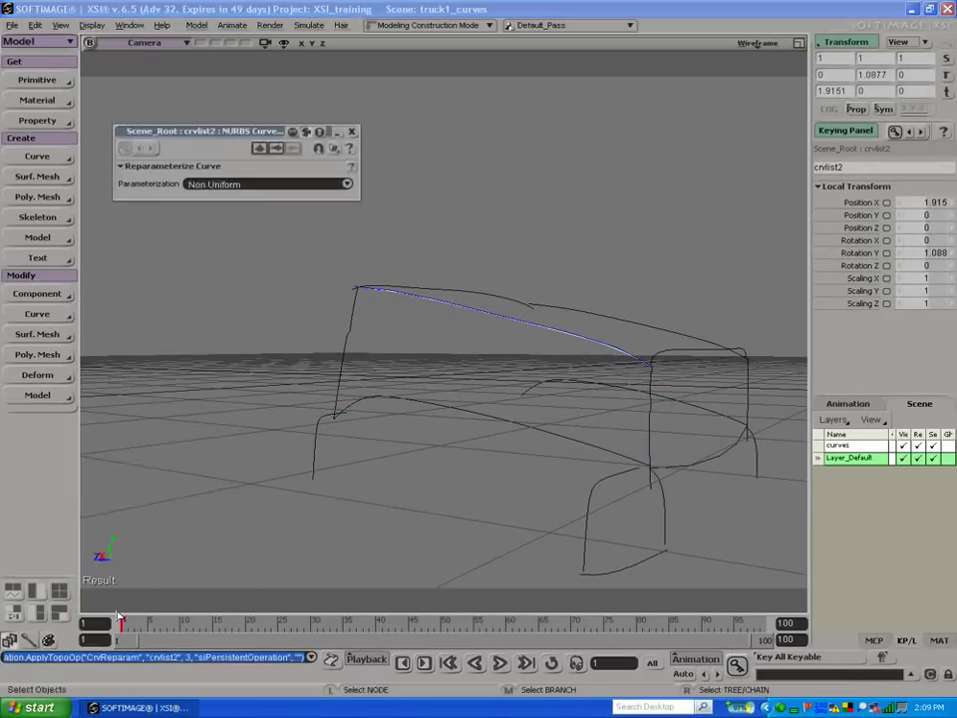
pyautogui.click(240, 185)
pyautogui.click(239, 176)
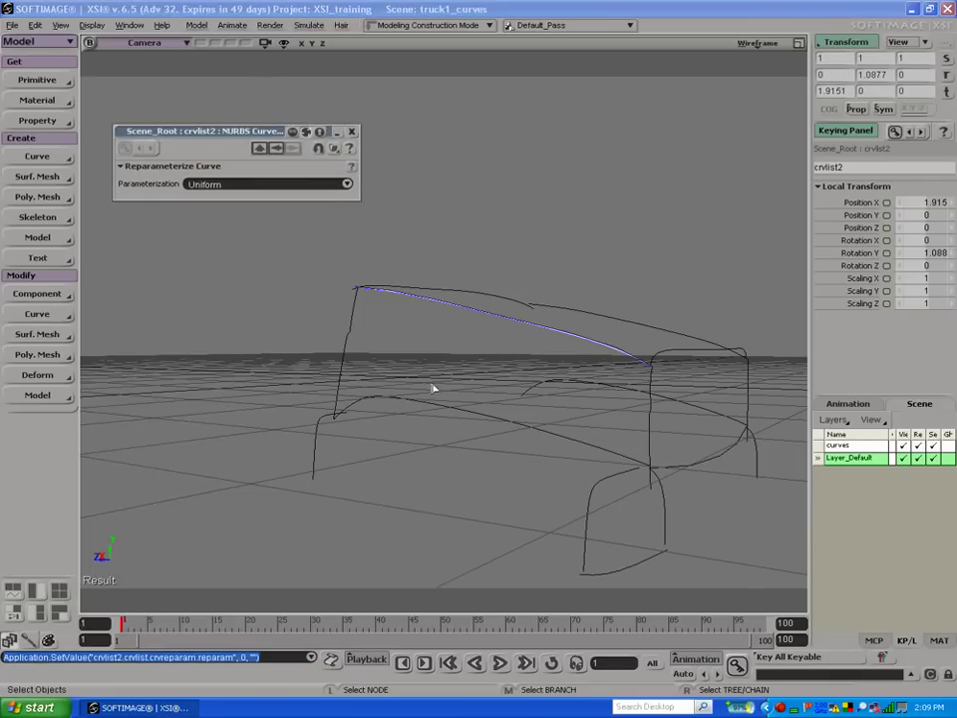
pyautogui.click(449, 419)
pyautogui.click(267, 182)
pyautogui.click(266, 175)
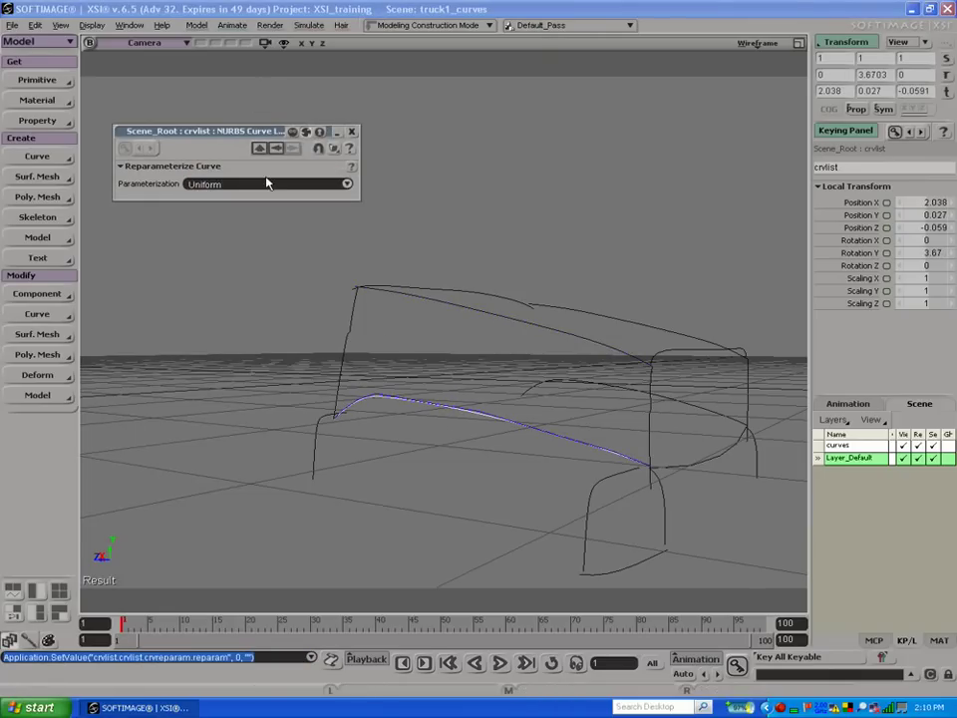
# Step: Select the upper side curve and the lower fender-line curve together and show their control points for comparison
pyautogui.click(345, 333)
pyautogui.moveTo(634, 388); pyautogui.dragTo(667, 406)
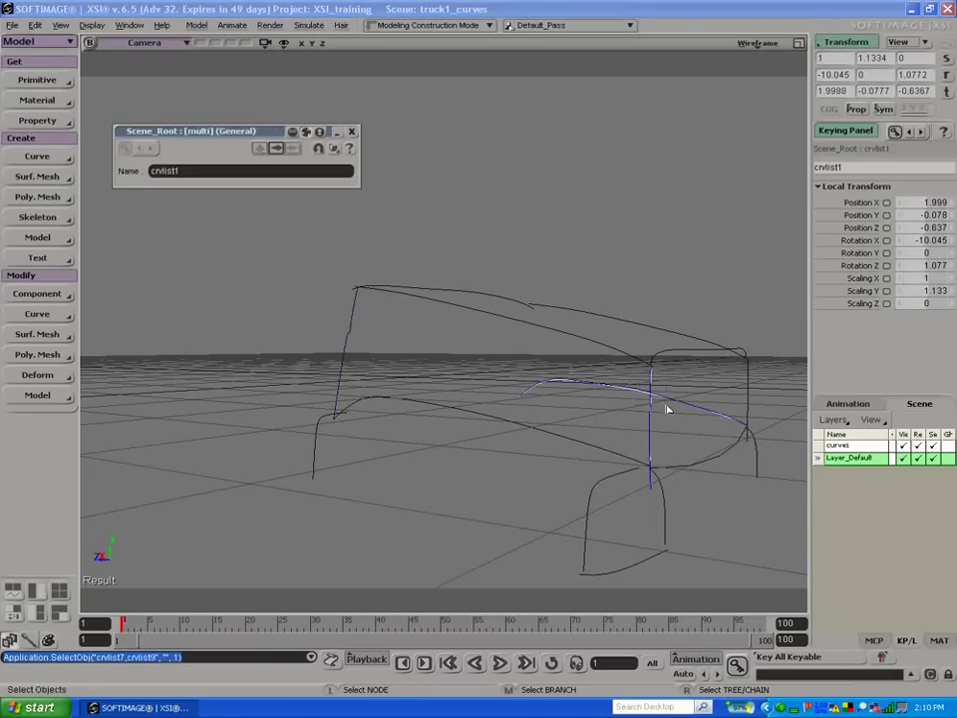
pyautogui.click(513, 326)
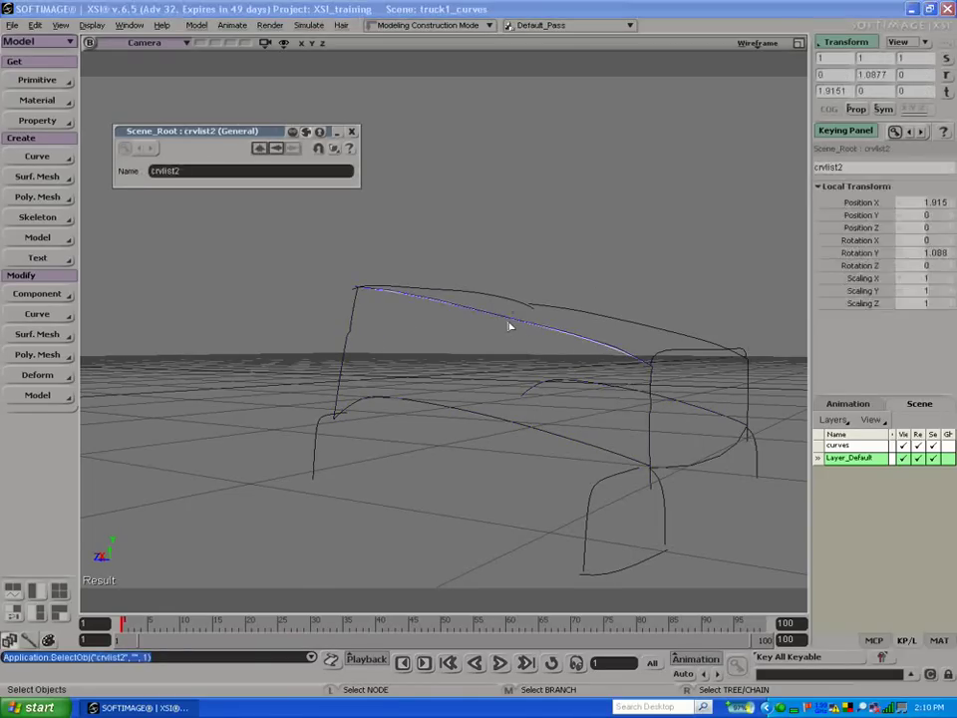
pyautogui.click(351, 130)
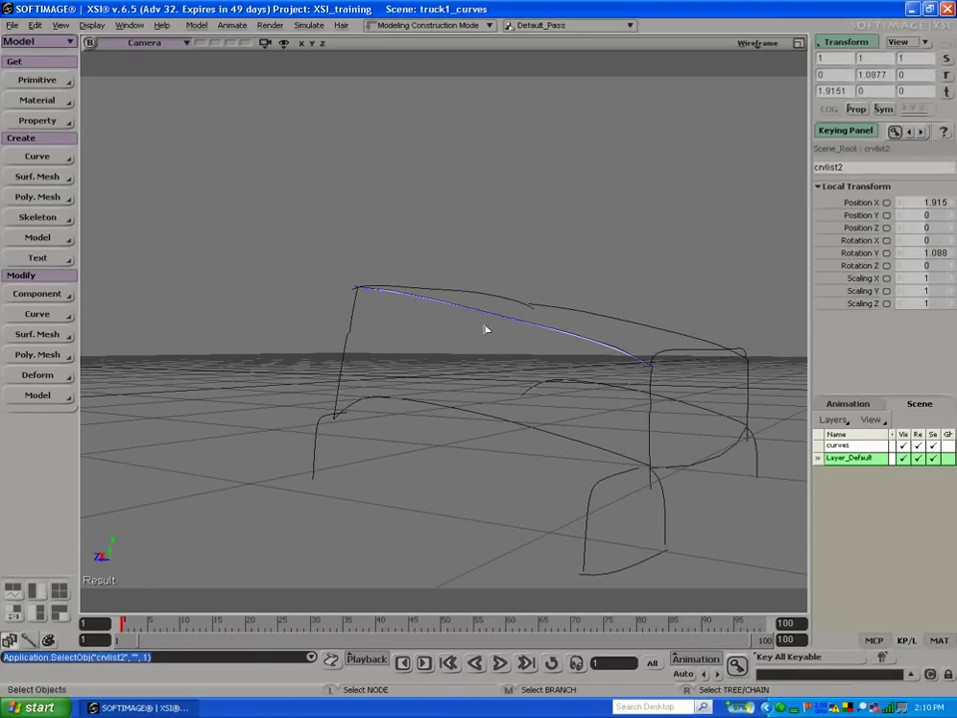
pyautogui.press('m')
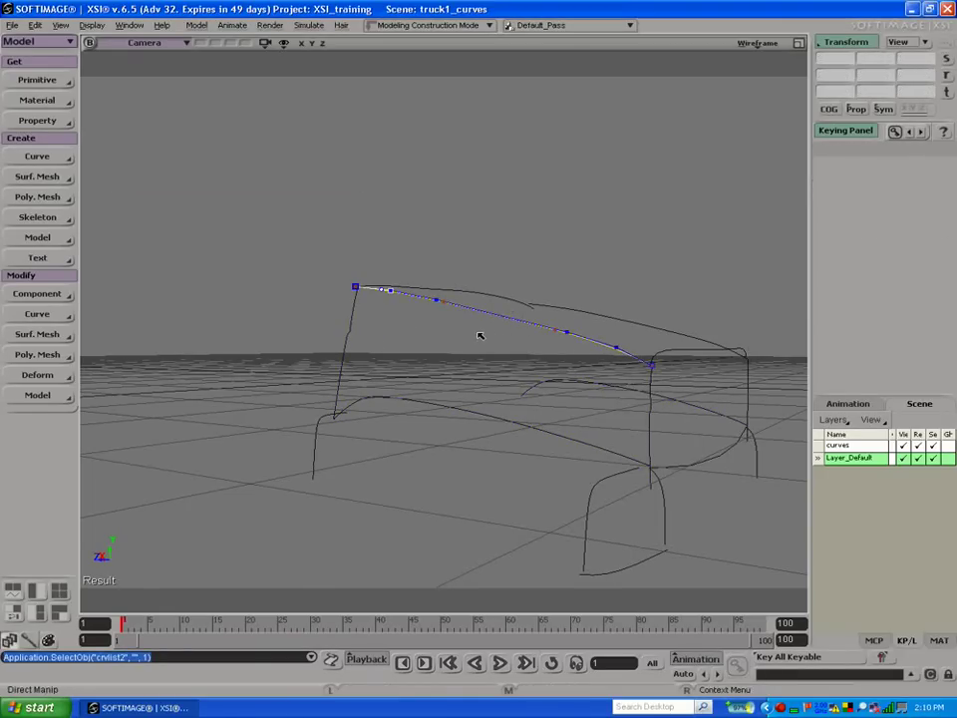
pyautogui.press('space')
pyautogui.keyDown('shift'); pyautogui.click(485, 432); pyautogui.keyUp('shift')
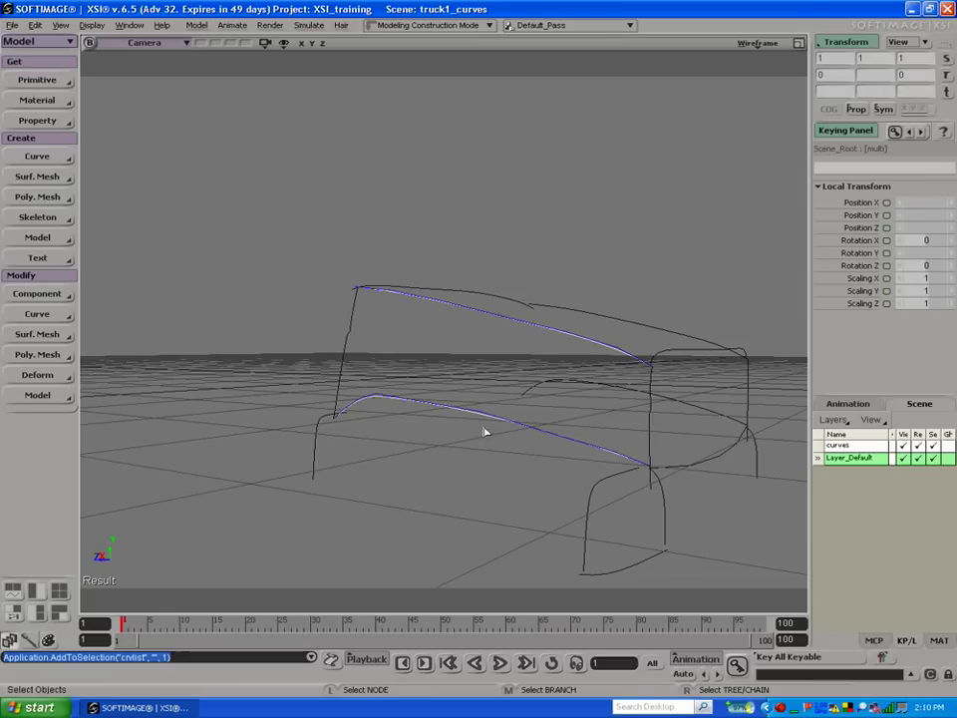
pyautogui.press('t')
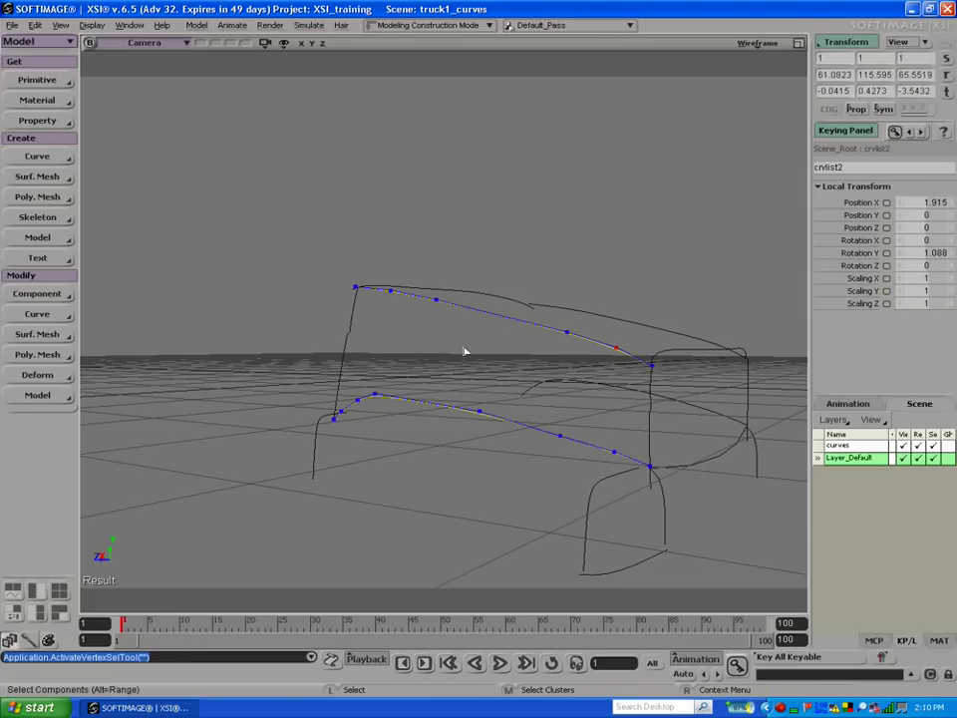
# Step: Add a control point midway along the upper side curve, and undo the extra point that pulls it down to the lower fender-line curve
pyautogui.click(45, 353)
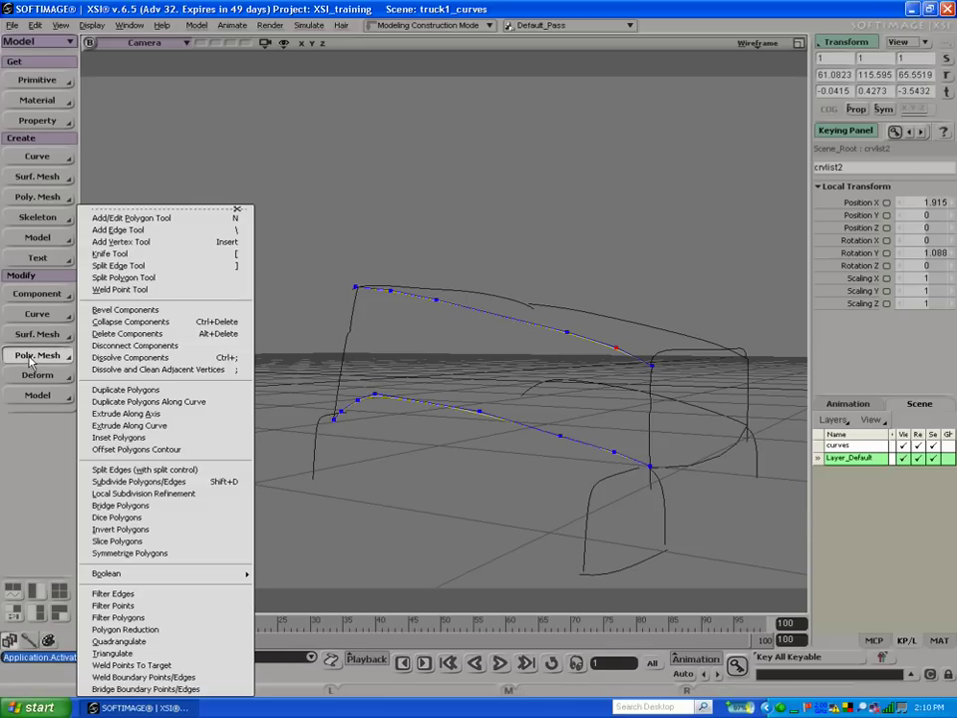
pyautogui.click(50, 313)
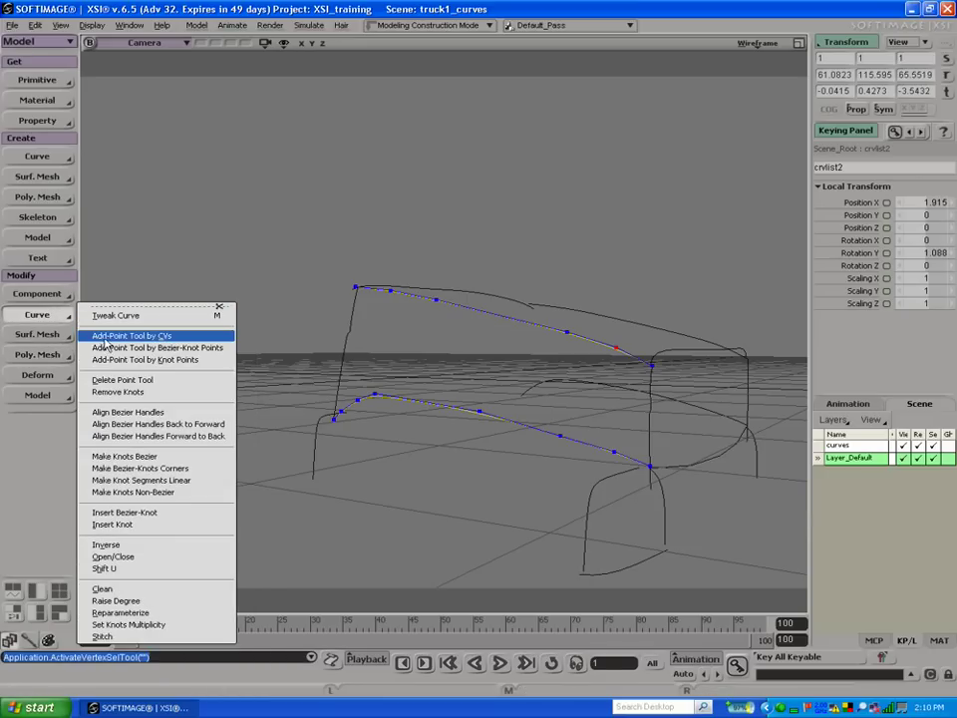
pyautogui.click(113, 337)
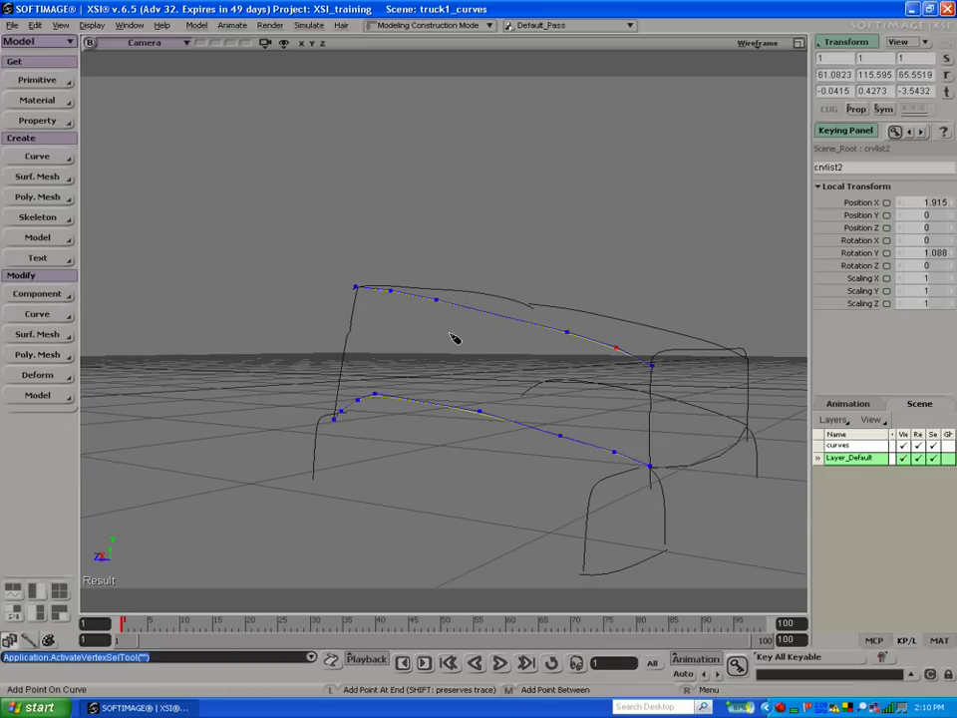
pyautogui.click(507, 319)
pyautogui.click(426, 401)
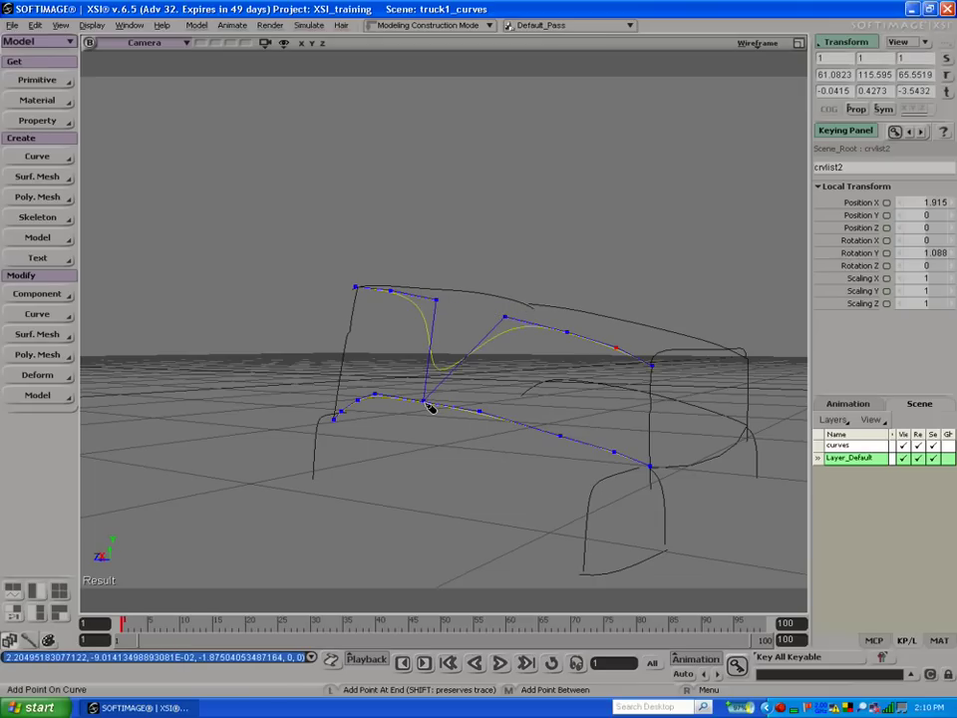
pyautogui.hotkey('ctrl', 'z')
pyautogui.press('space')
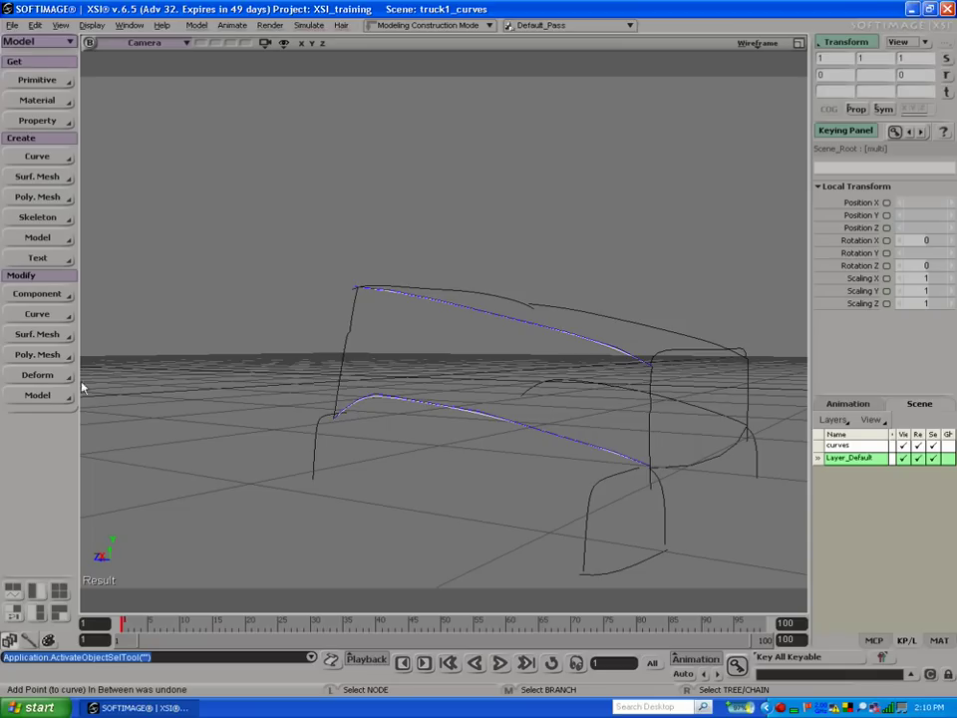
# Step: Rebuild the side polygon mesh with Birail, using the rear-edge curve as profile and the upper side and lower fender-line curves as rails
pyautogui.moveTo(422, 382); pyautogui.dragTo(436, 419)
pyautogui.moveTo(457, 300); pyautogui.dragTo(481, 330)
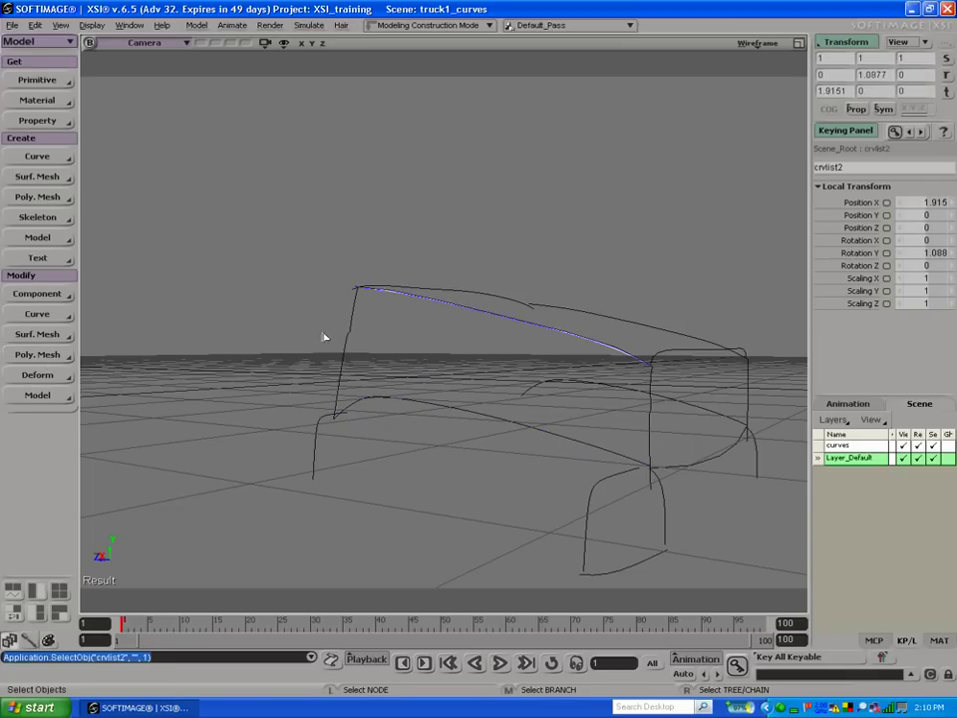
pyautogui.moveTo(318, 323); pyautogui.dragTo(356, 356)
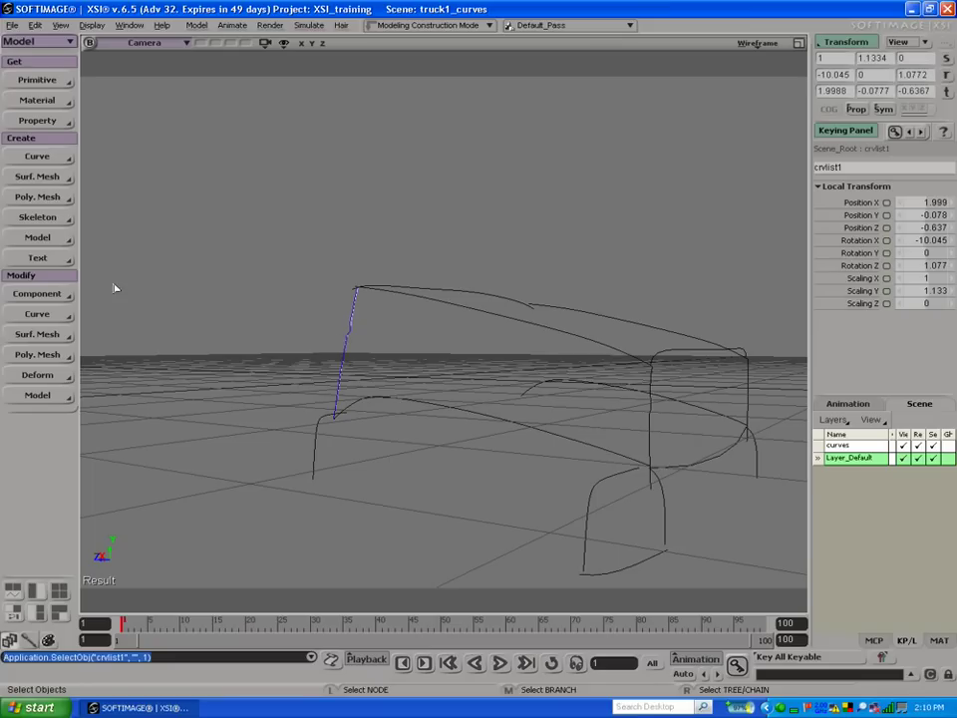
pyautogui.click(37, 197)
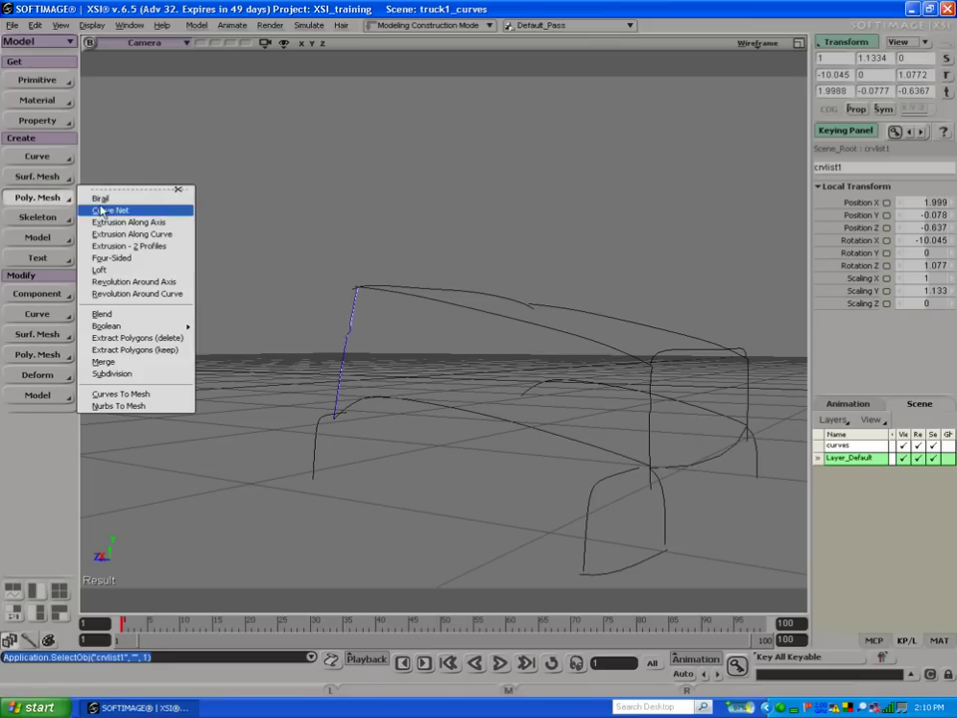
pyautogui.click(104, 196)
pyautogui.click(483, 320)
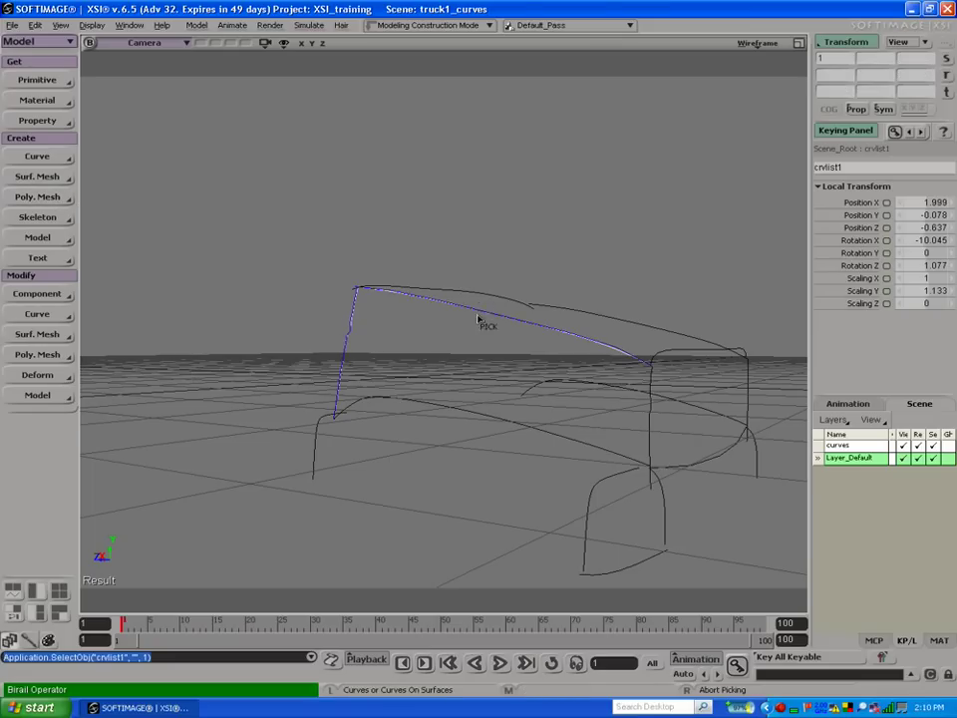
pyautogui.click(449, 415)
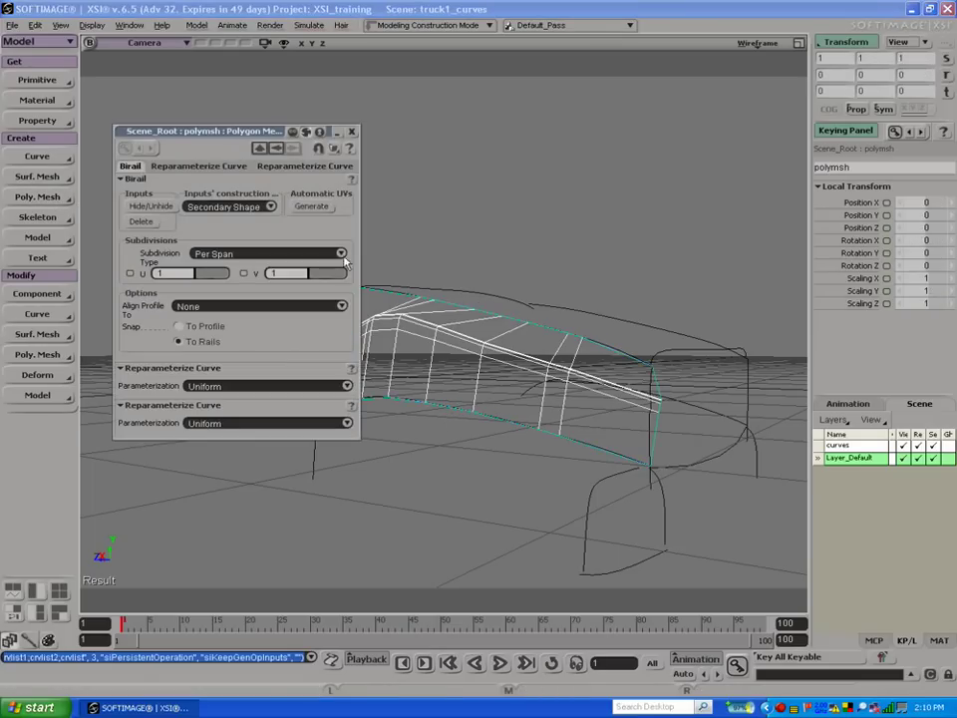
pyautogui.click(351, 132)
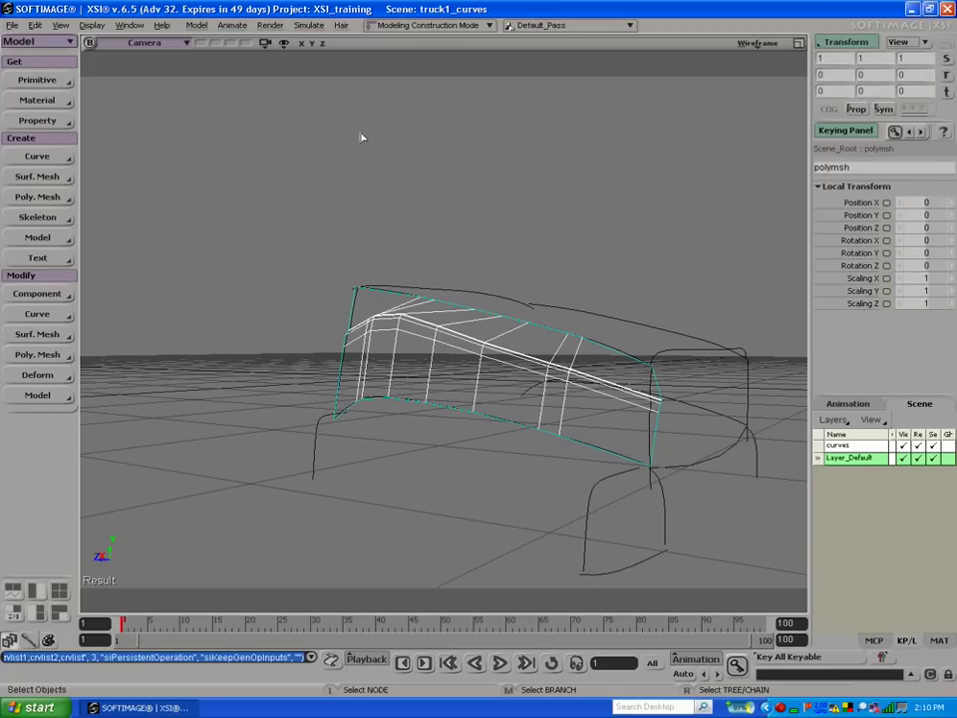
# Step: Undo the Birail mesh and the last point added to the upper hood curve
pyautogui.hotkey('ctrl', 'z')
pyautogui.hotkey('ctrl', 'z')
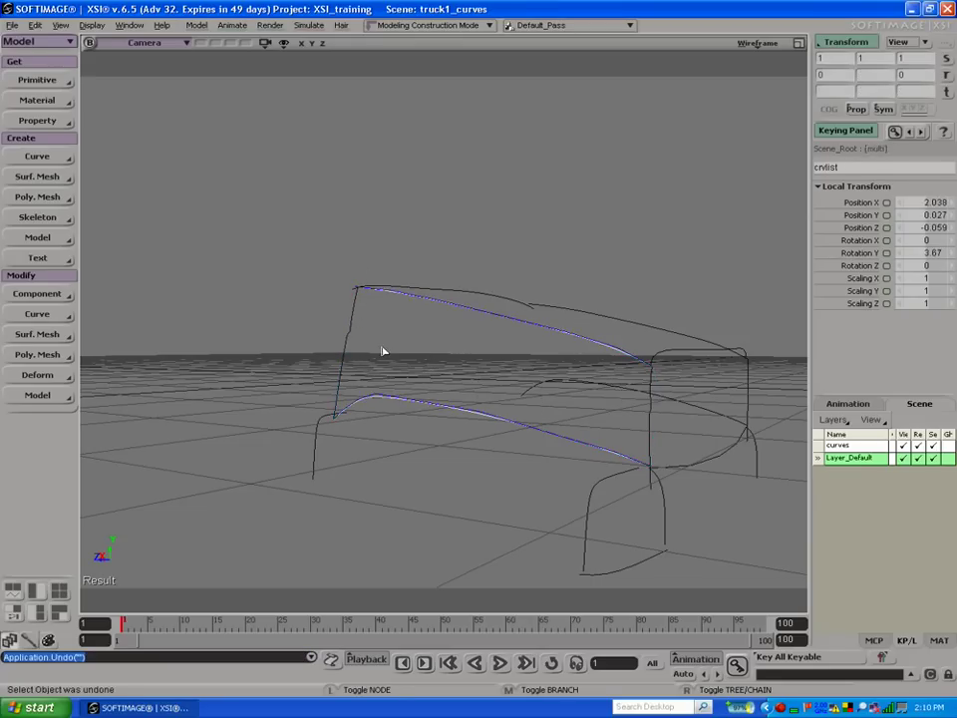
pyautogui.hotkey('ctrl', 'z')
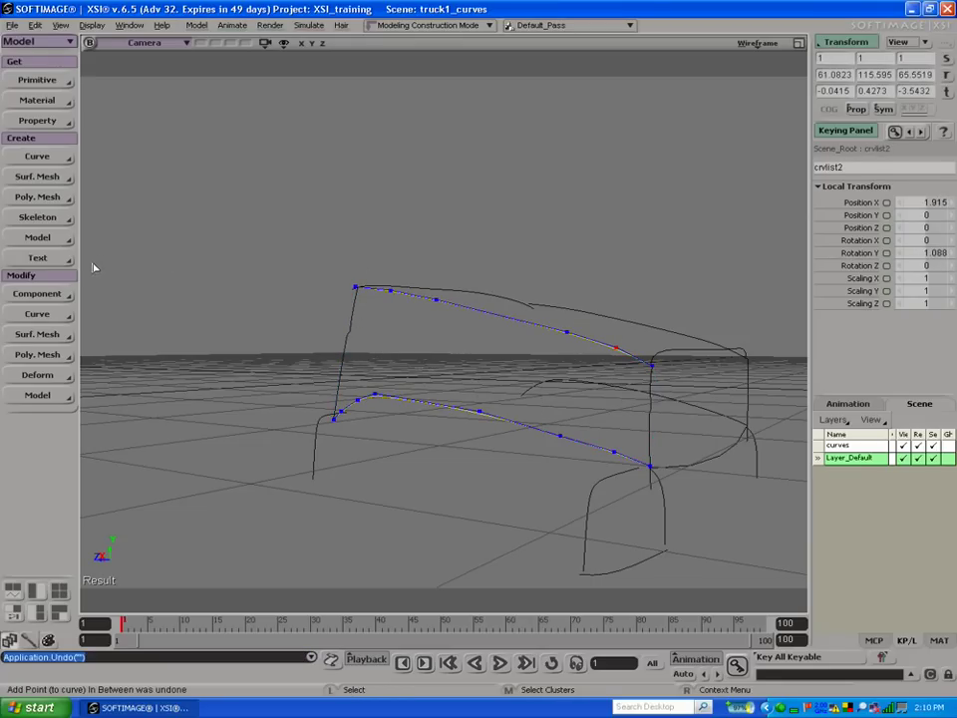
# Step: Try a polygon-mesh Birail along the rear profile curve with the upper and lower hood curves, and delete the mesh
pyautogui.click(33, 355)
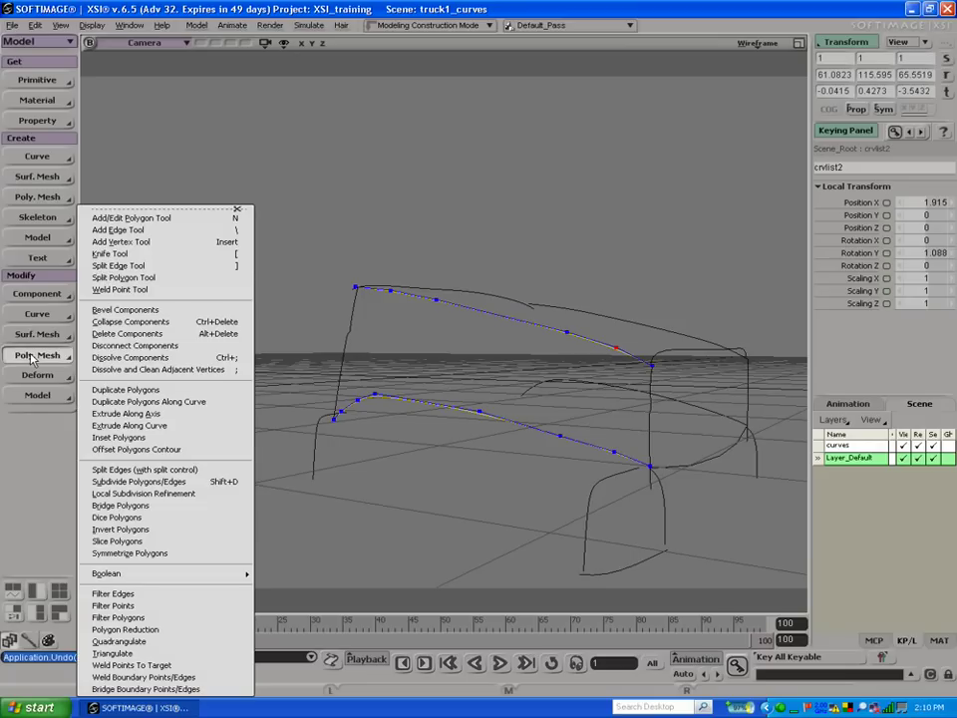
pyautogui.click(37, 177)
pyautogui.click(102, 196)
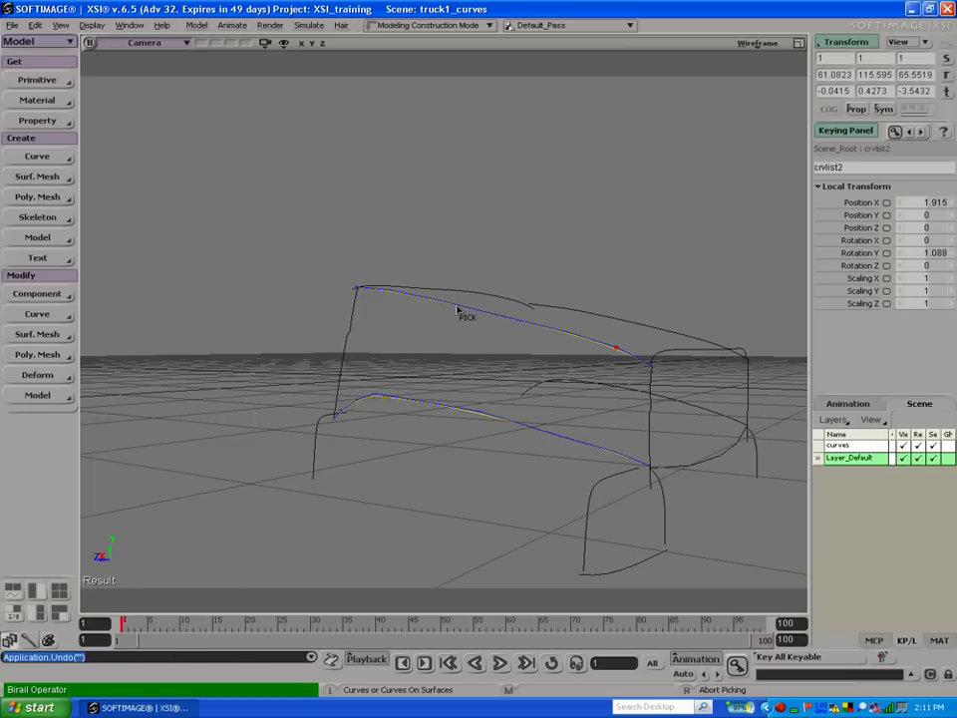
pyautogui.click(344, 332)
pyautogui.click(443, 306)
pyautogui.click(425, 403)
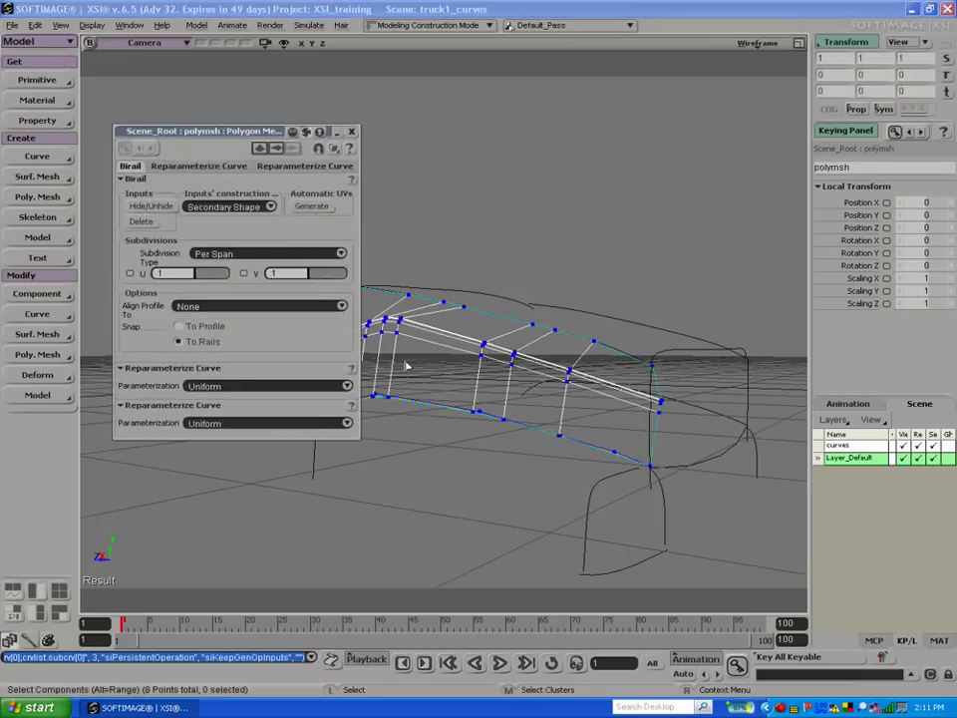
pyautogui.click(353, 132)
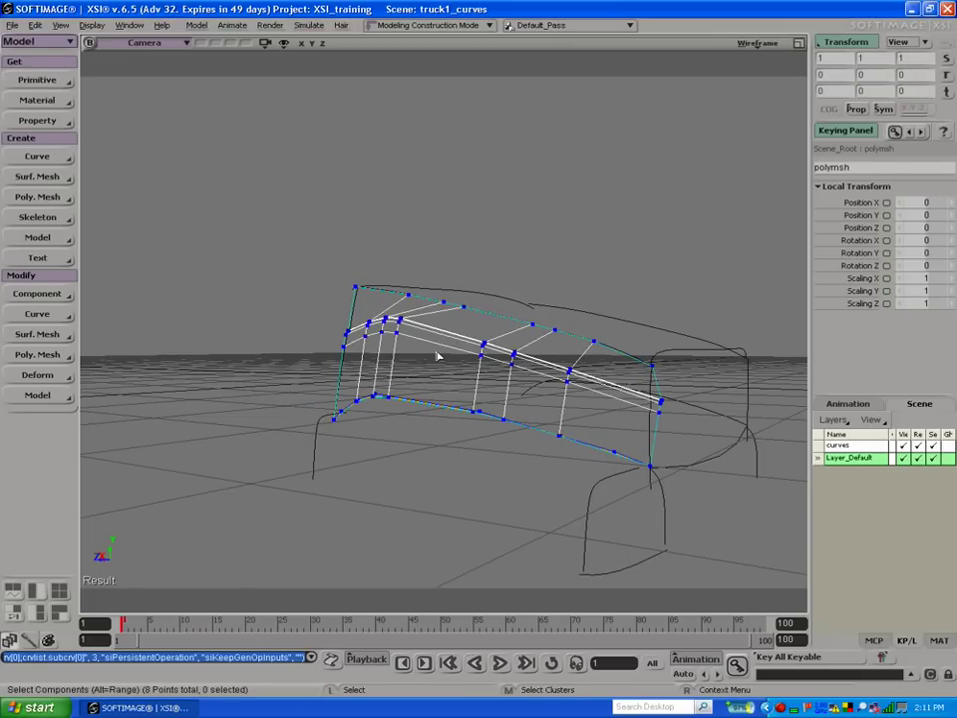
pyautogui.press('Delete')
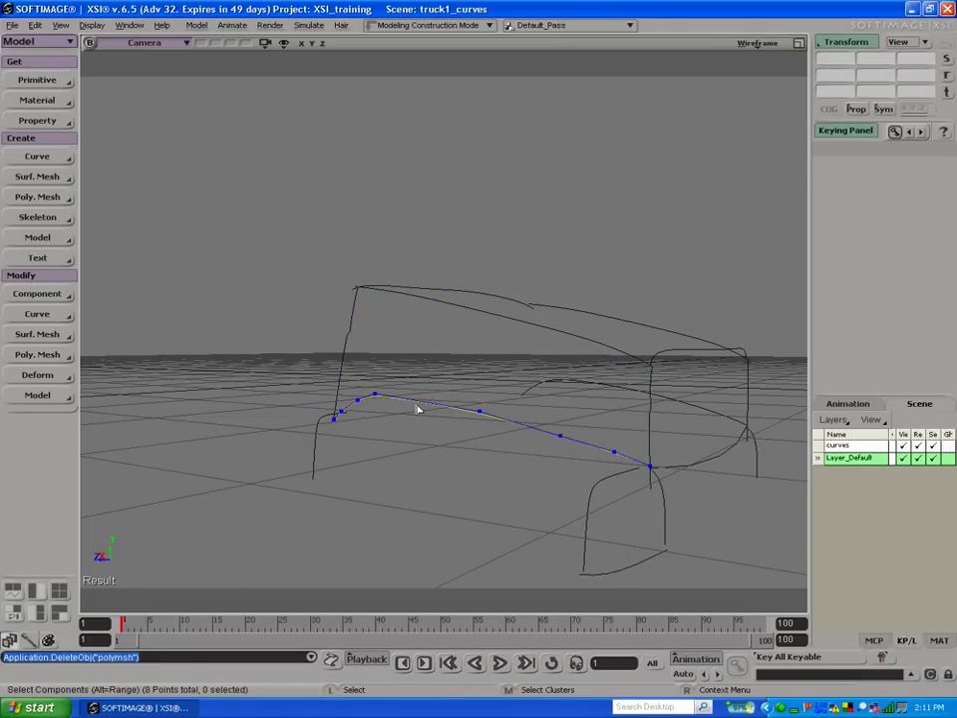
# Step: Duplicate the lower side curve of the hood and raise the copy to about Y 1.26, at the upper hood edge
pyautogui.press('m')
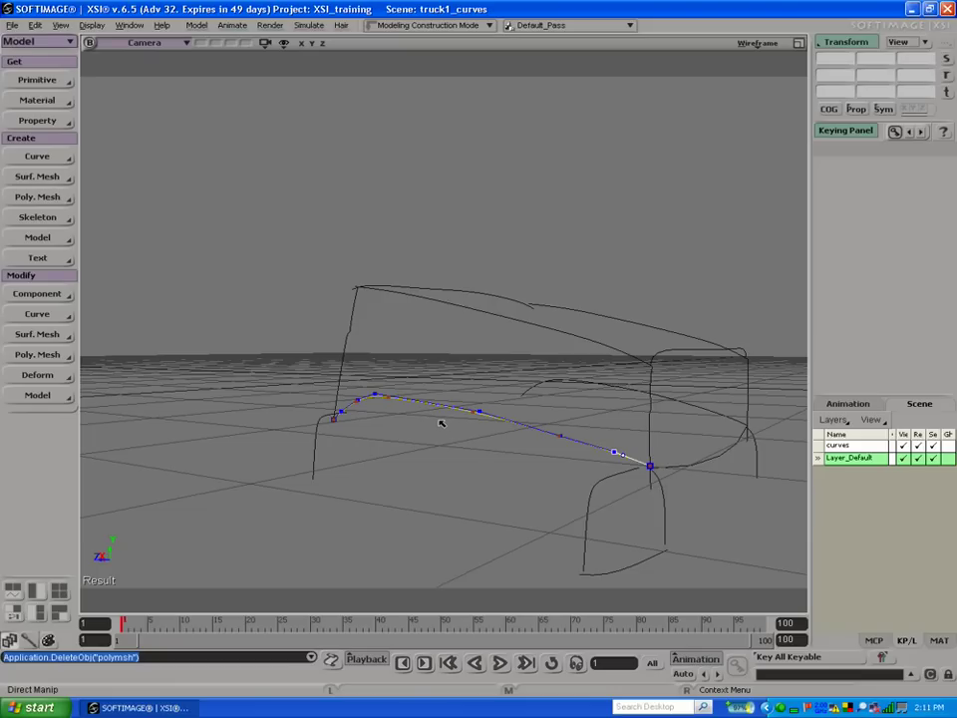
pyautogui.press('space')
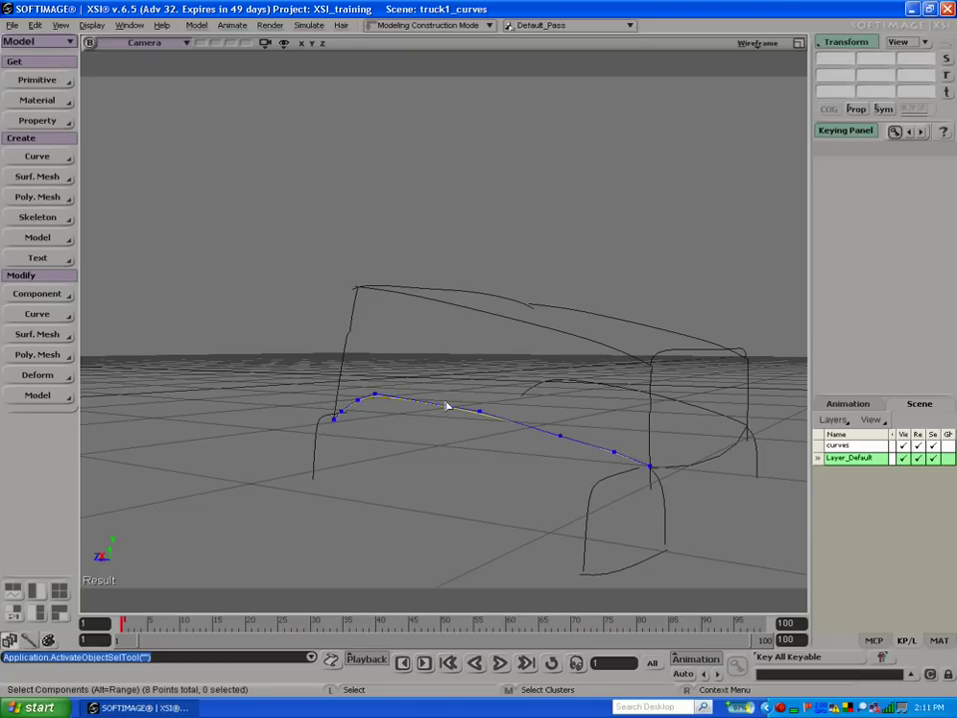
pyautogui.click(446, 406)
pyautogui.hotkey('ctrl', 'd')
pyautogui.moveTo(296, 324); pyautogui.dragTo(317, 218)
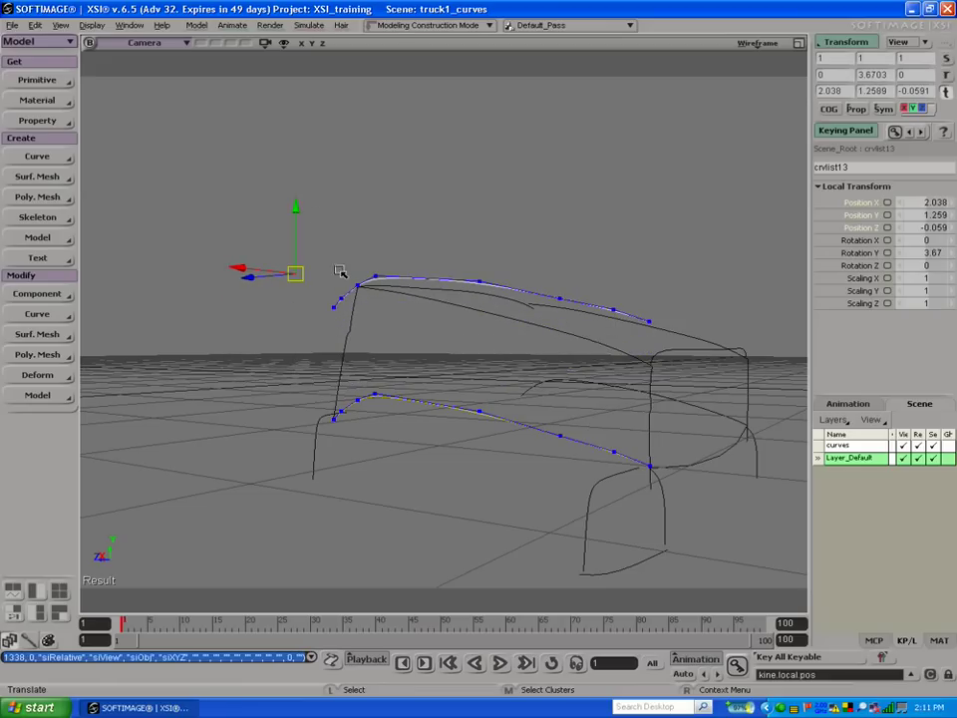
# Step: Shift the duplicated curve along X to about 1.98 in the Top view, in line with the original upper hood curve
pyautogui.click(797, 44)
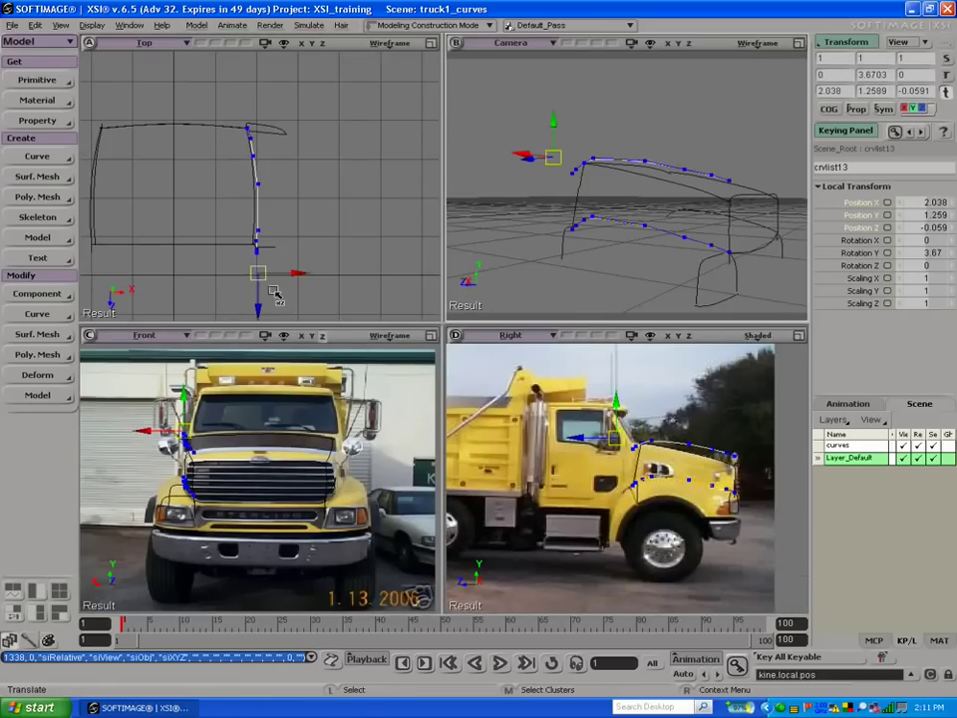
pyautogui.moveTo(295, 273); pyautogui.dragTo(305, 288)
pyautogui.moveTo(296, 282); pyautogui.dragTo(300, 283)
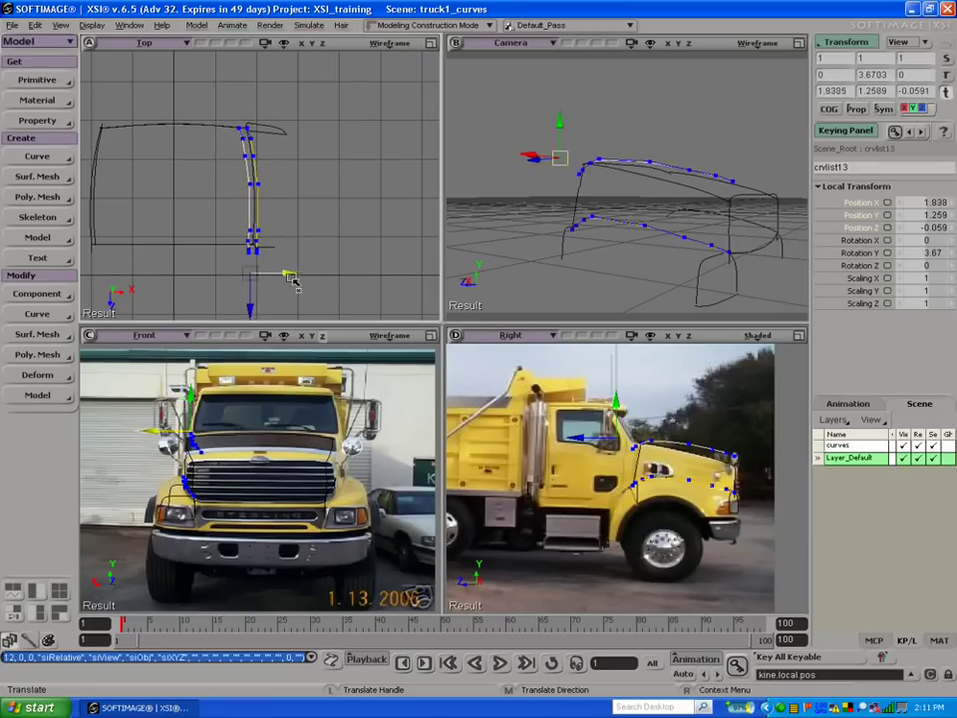
pyautogui.press('space')
pyautogui.click(667, 184)
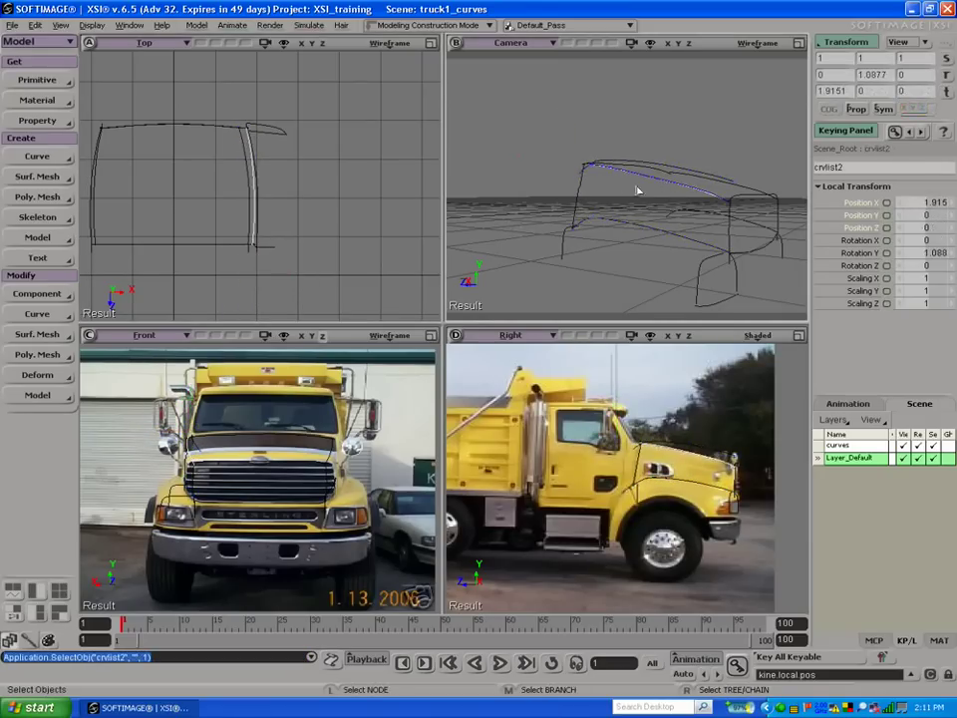
pyautogui.click(250, 219)
pyautogui.press('space')
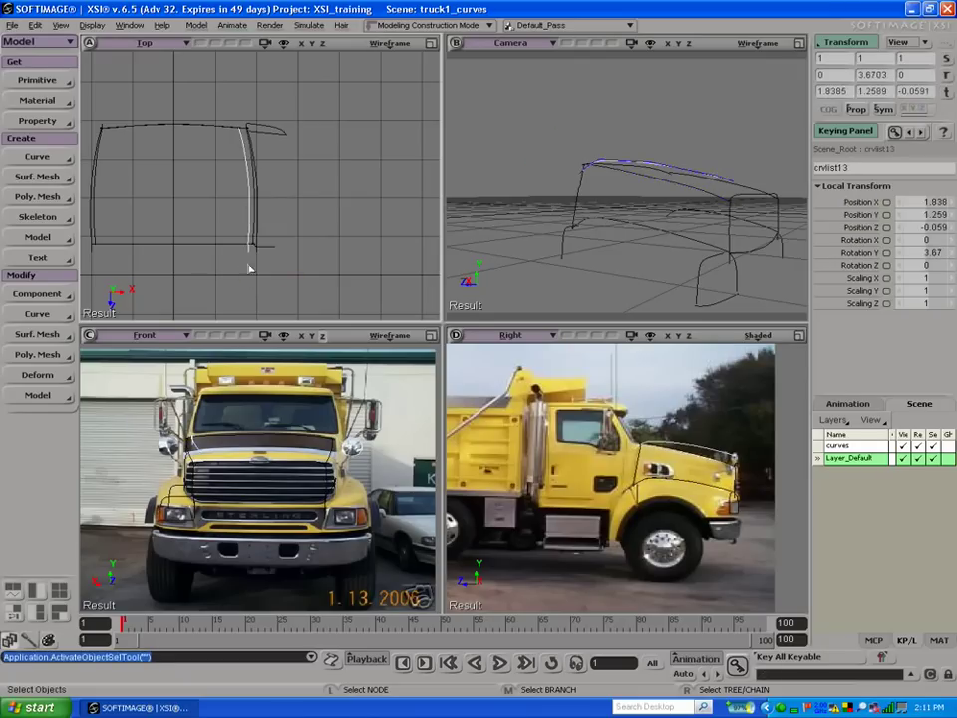
pyautogui.press('v')
pyautogui.moveTo(257, 271); pyautogui.dragTo(274, 271)
# Step: Snap the duplicated curve's pivot to its rear end and rotate the curve about X to about -7.66 degrees
pyautogui.press('s')
pyautogui.moveTo(471, 221); pyautogui.dragTo(424, 264)
pyautogui.press('v')
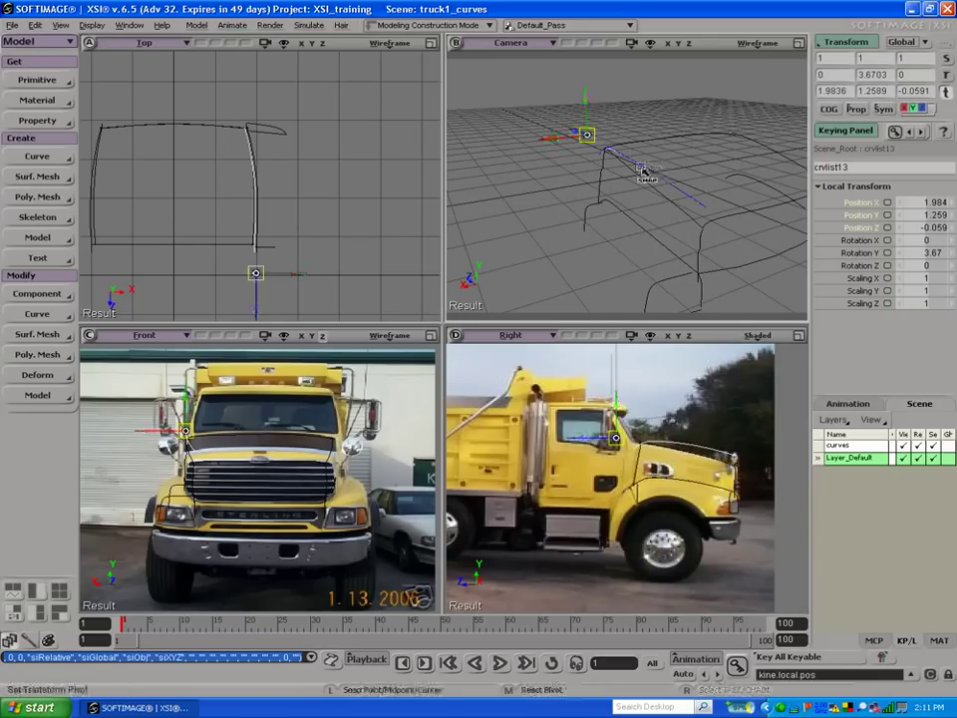
pyautogui.keyDown('alt'); pyautogui.click(603, 155); pyautogui.keyUp('alt')
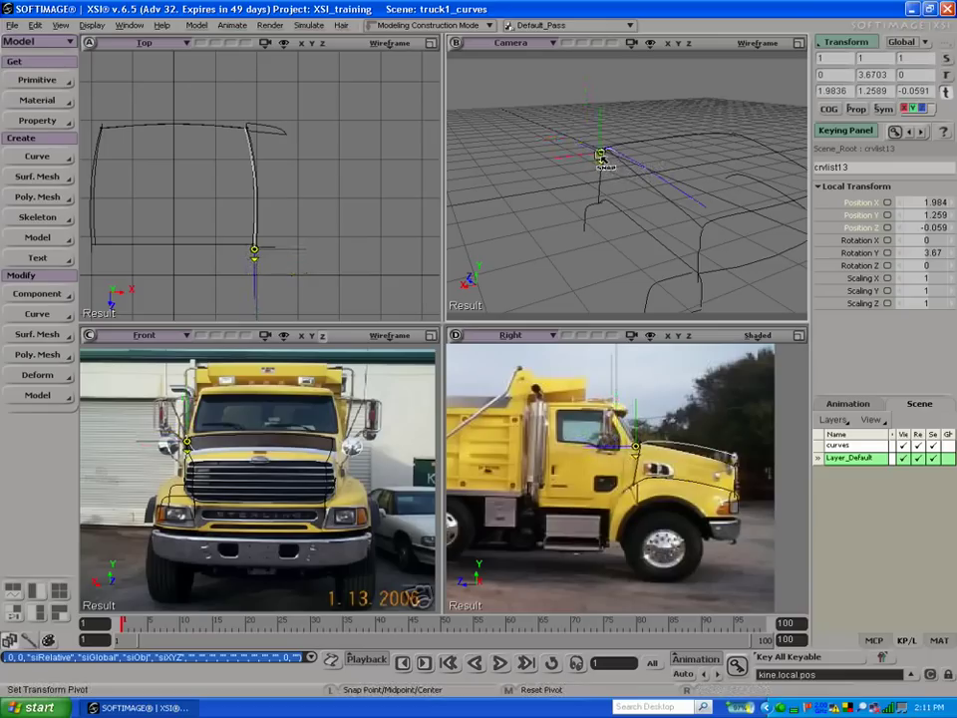
pyautogui.press('c')
pyautogui.moveTo(624, 142); pyautogui.dragTo(618, 145)
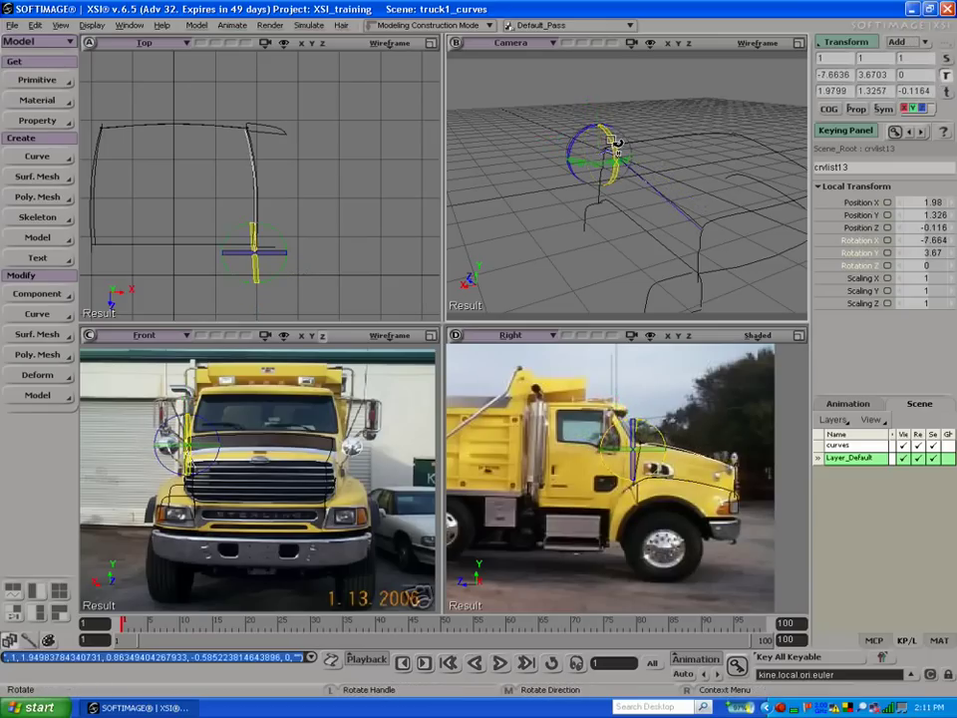
# Step: Try raising the duplicated curve's rear end point by direct manipulation in the enlarged Camera view, and undo the move
pyautogui.click(796, 44)
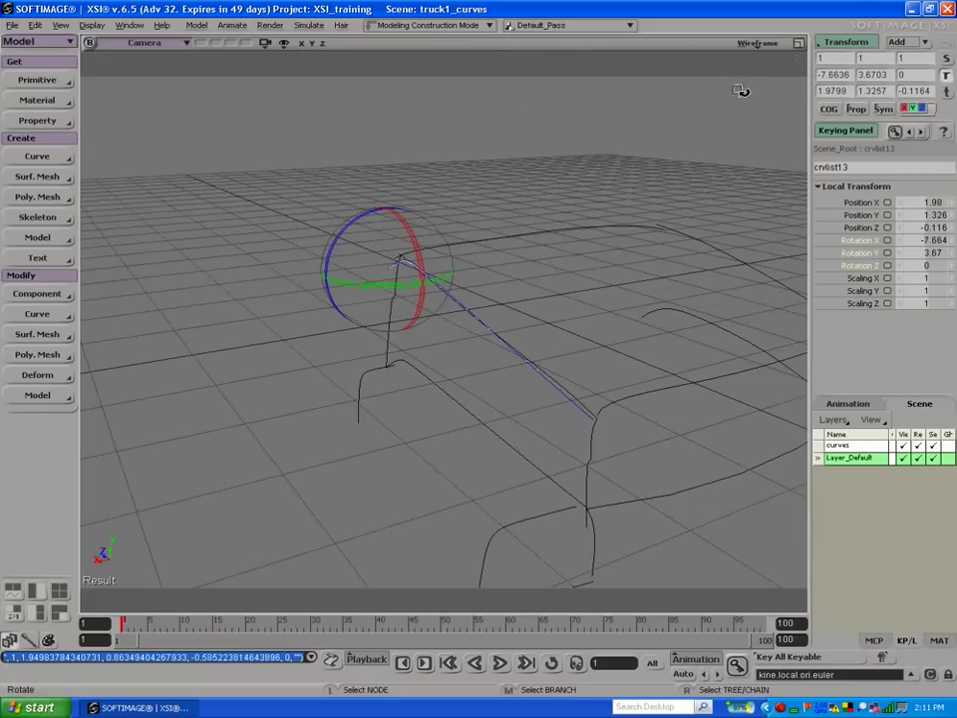
pyautogui.press('s')
pyautogui.moveTo(410, 312); pyautogui.dragTo(539, 275)
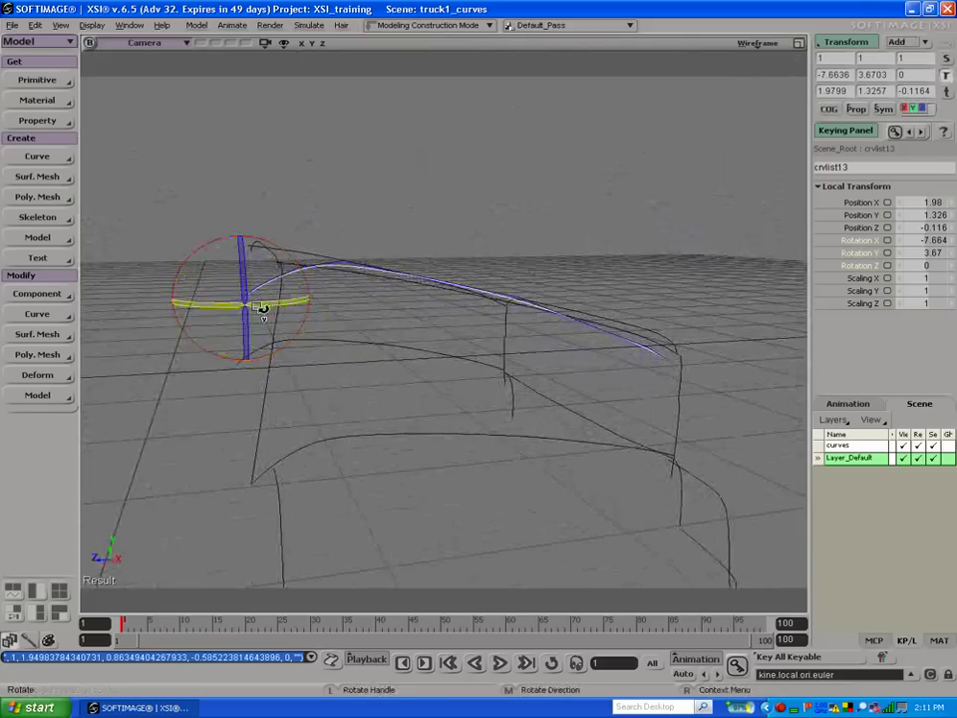
pyautogui.press('m')
pyautogui.moveTo(243, 301)
pyautogui.mouseDown()
pyautogui.moveTo(249, 270)
pyautogui.moveTo(243, 278)
pyautogui.mouseUp()
pyautogui.hotkey('ctrl', 'z')
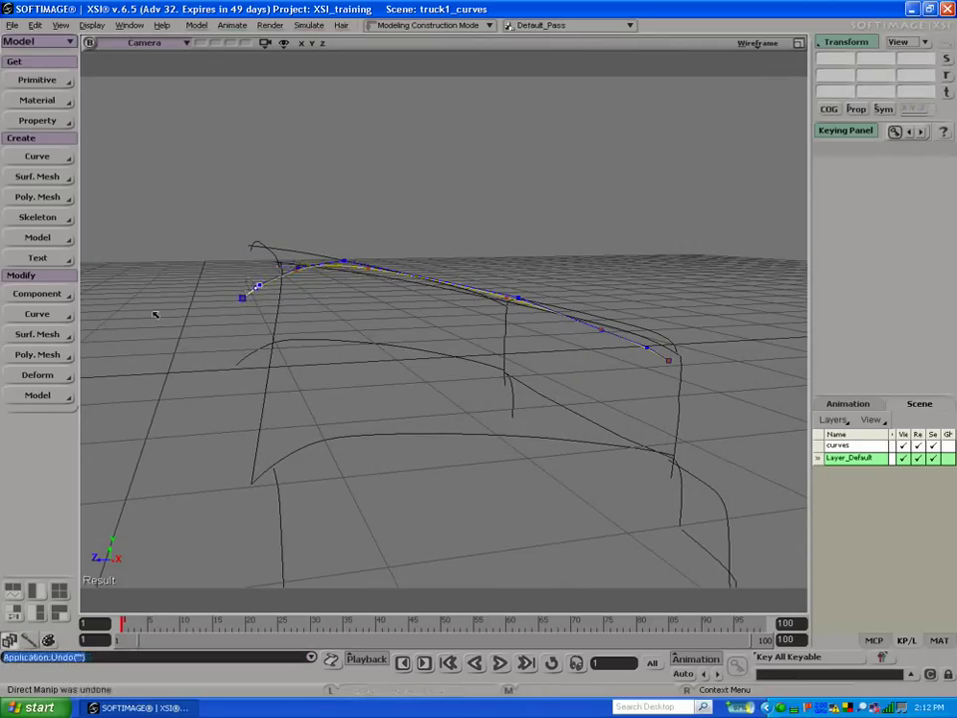
# Step: Raise the duplicated curve's rear end point vertically, and lift it again together with its neighbouring point
pyautogui.click(40, 295)
pyautogui.click(139, 295)
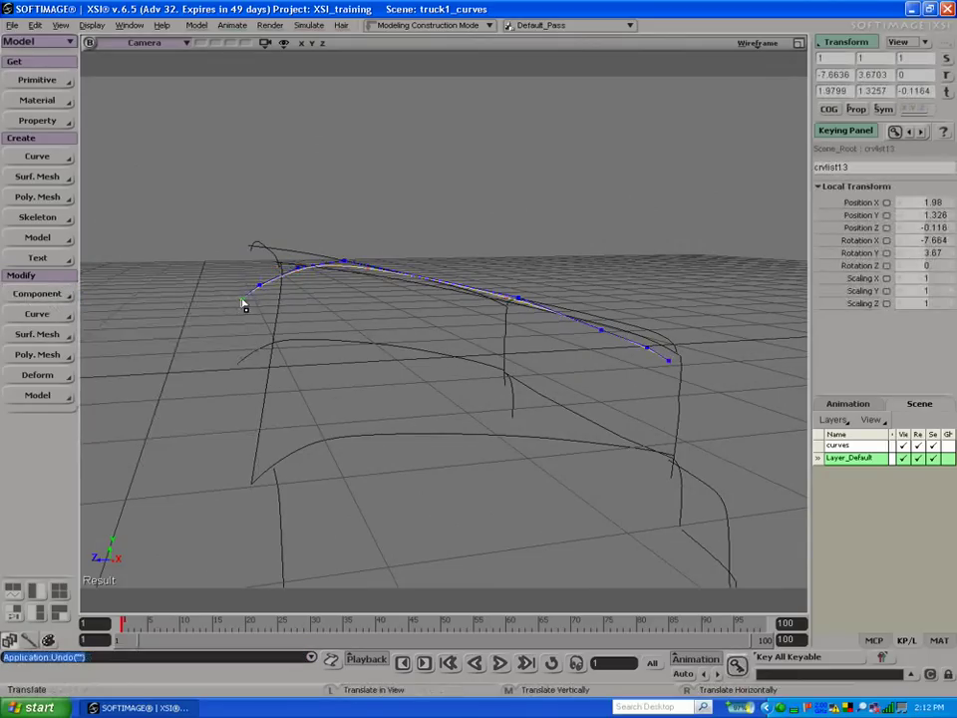
pyautogui.press('t')
pyautogui.click(242, 297)
pyautogui.press('v')
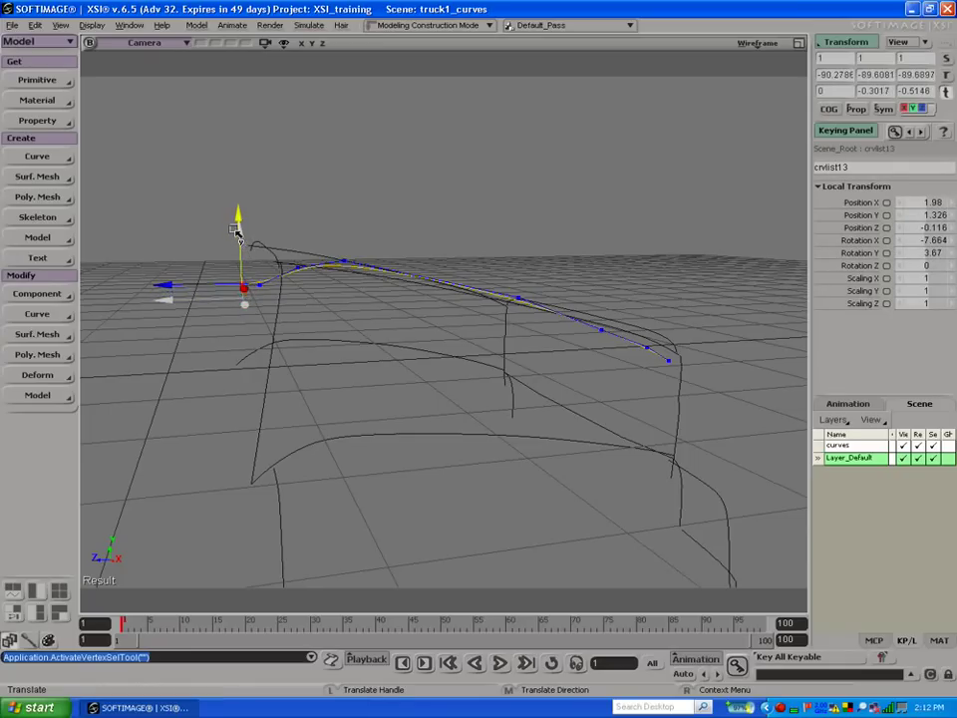
pyautogui.moveTo(237, 234); pyautogui.dragTo(233, 237)
pyautogui.press('t')
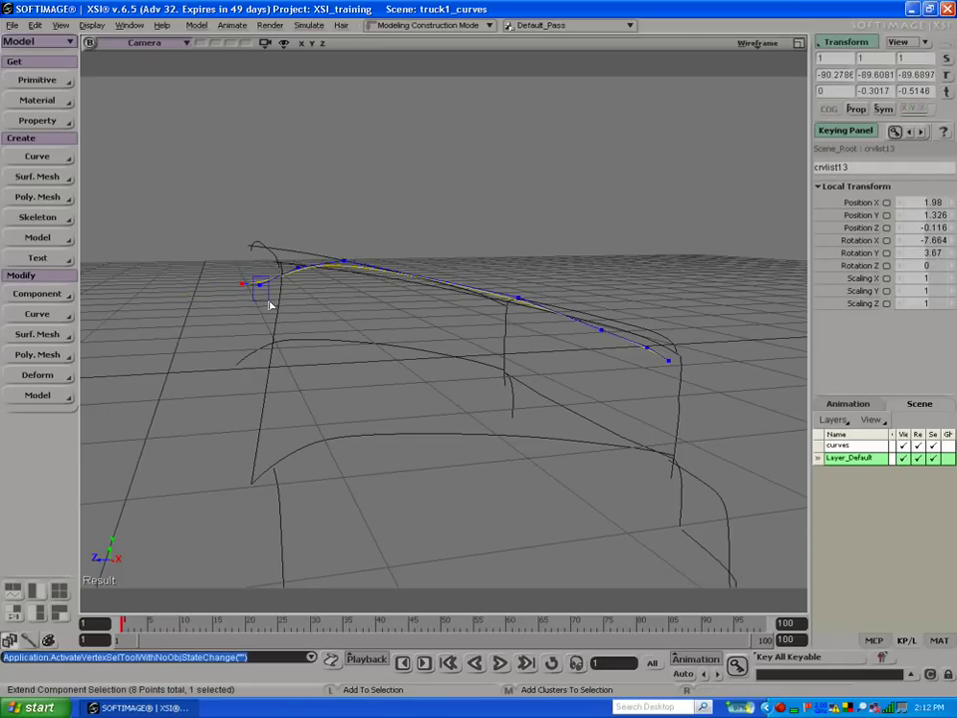
pyautogui.press('v')
pyautogui.moveTo(245, 212)
pyautogui.mouseDown()
pyautogui.moveTo(239, 200)
pyautogui.moveTo(241, 209)
pyautogui.mouseUp()
# Step: Move the four rear points of the duplicated curve together to the upper rear corner of the hood
pyautogui.press('t')
pyautogui.moveTo(207, 249); pyautogui.dragTo(353, 304)
pyautogui.press('v')
pyautogui.moveTo(234, 269); pyautogui.dragTo(272, 274)
# Step: Adjust individual points of the duplicated curve to follow the original upper curve from the rear corner to the front corner
pyautogui.press('s')
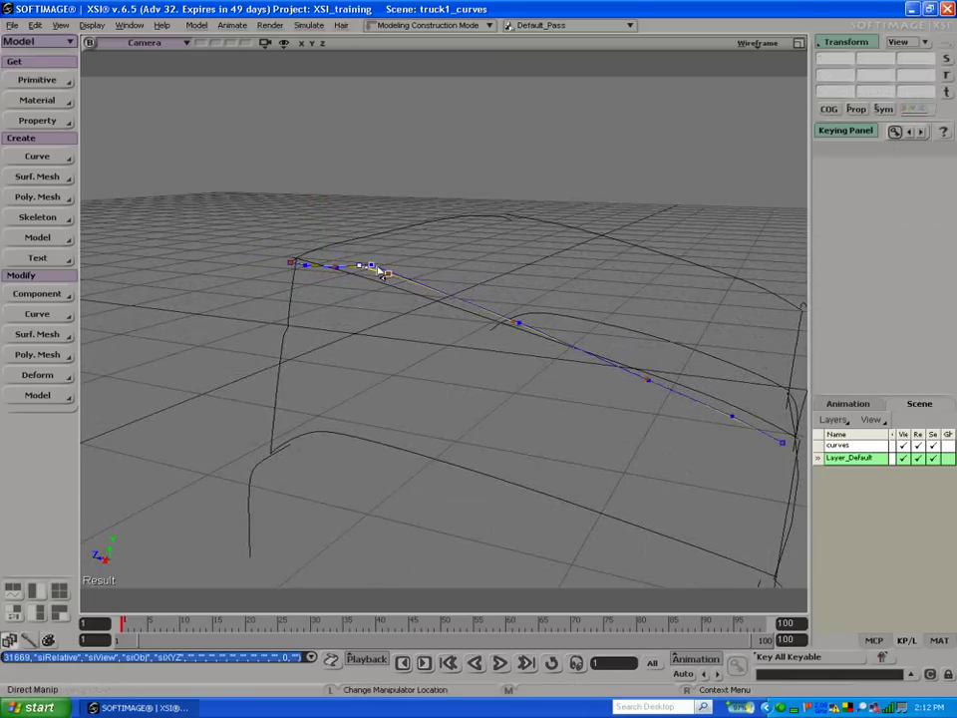
pyautogui.click(369, 266)
pyautogui.moveTo(387, 273); pyautogui.dragTo(389, 282)
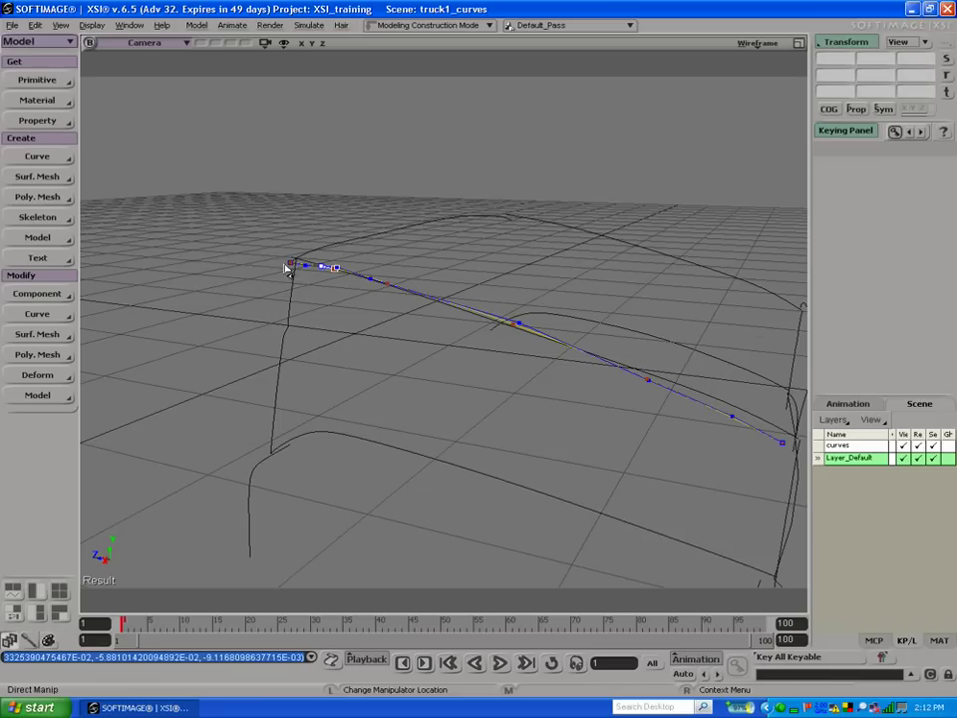
pyautogui.press('s')
pyautogui.moveTo(195, 284); pyautogui.dragTo(227, 272)
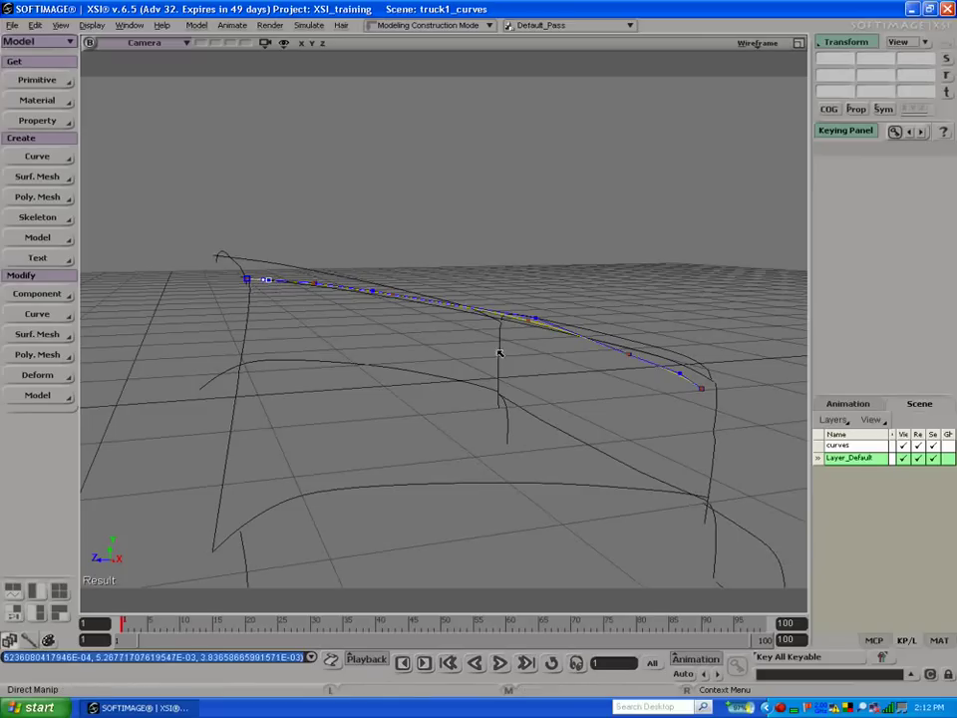
pyautogui.moveTo(532, 419)
pyautogui.mouseDown()
pyautogui.moveTo(583, 410)
pyautogui.moveTo(551, 397)
pyautogui.moveTo(525, 363)
pyautogui.moveTo(532, 406)
pyautogui.moveTo(467, 440)
pyautogui.moveTo(518, 433)
pyautogui.mouseUp()
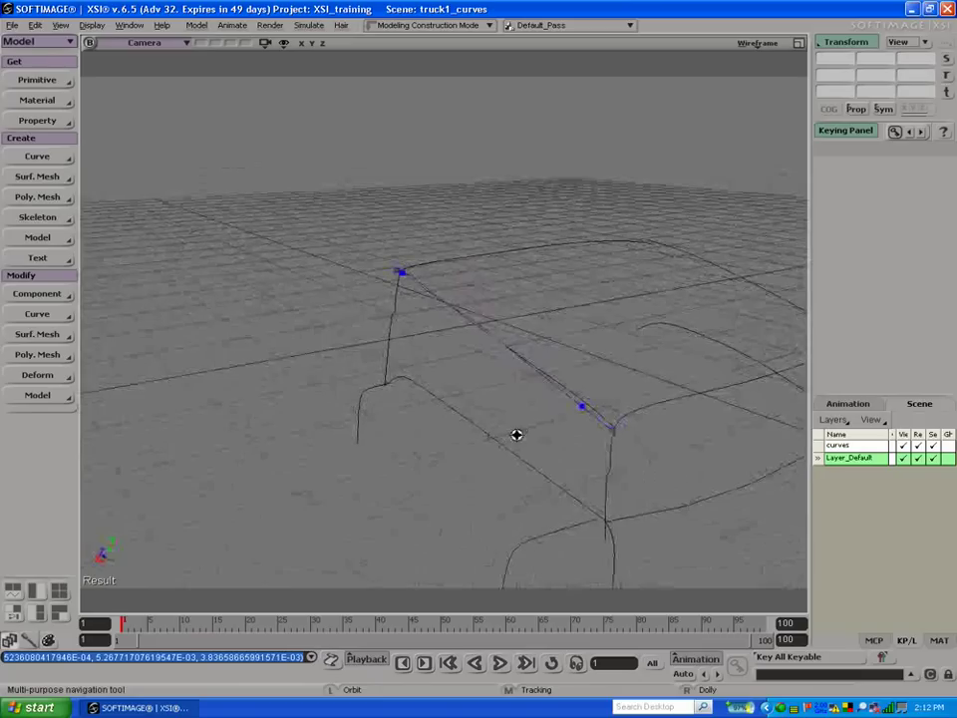
pyautogui.moveTo(614, 430); pyautogui.dragTo(585, 405)
# Step: Delete the original upper hood curve that lies along the reshaped copy
pyautogui.press('space')
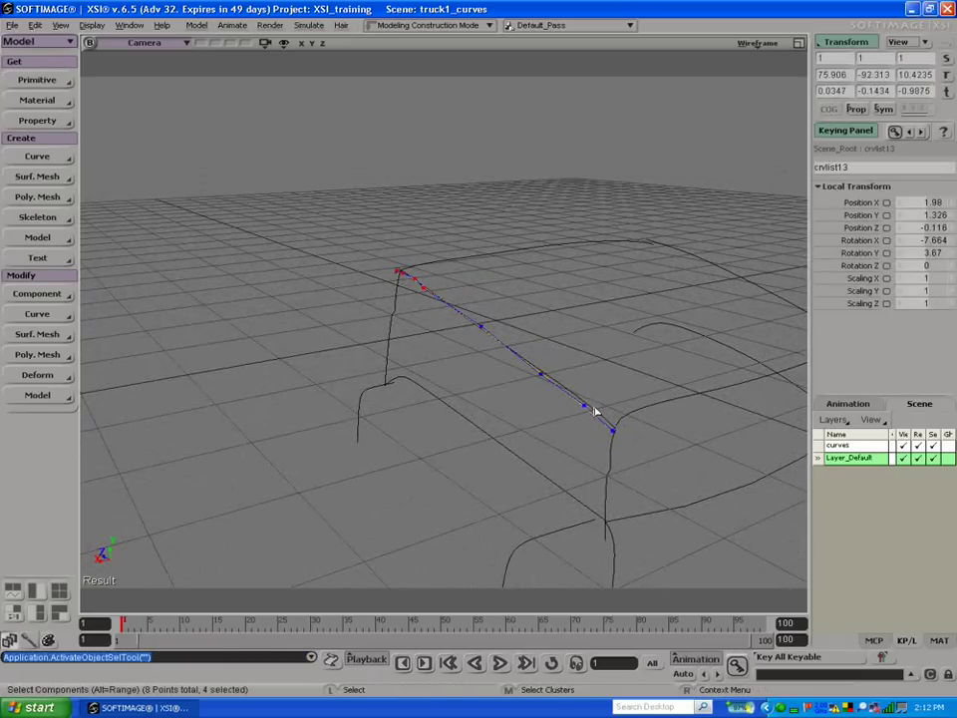
pyautogui.click(592, 410)
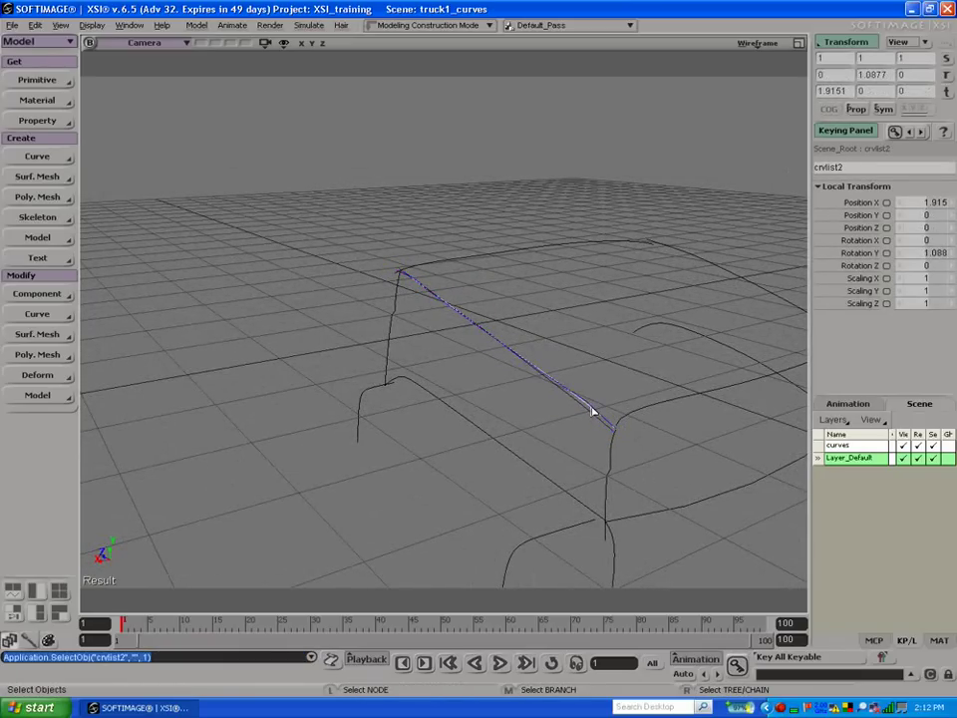
pyautogui.press('Delete')
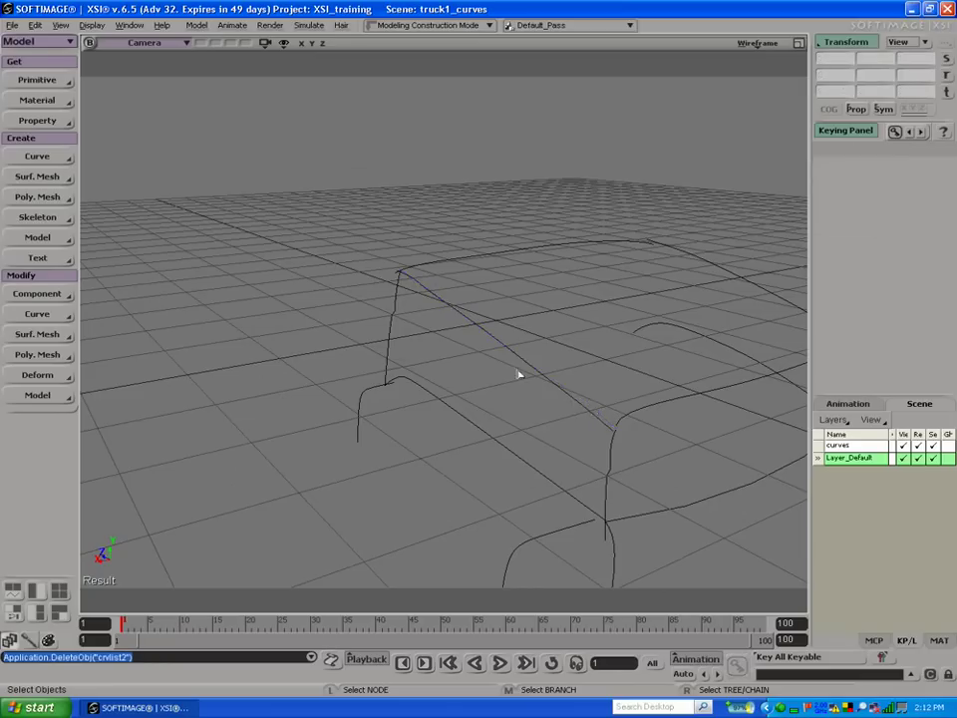
# Step: Create a polygon-mesh Birail from the rear profile curve, using the reshaped upper curve and the lower side curve as rails
pyautogui.click(391, 329)
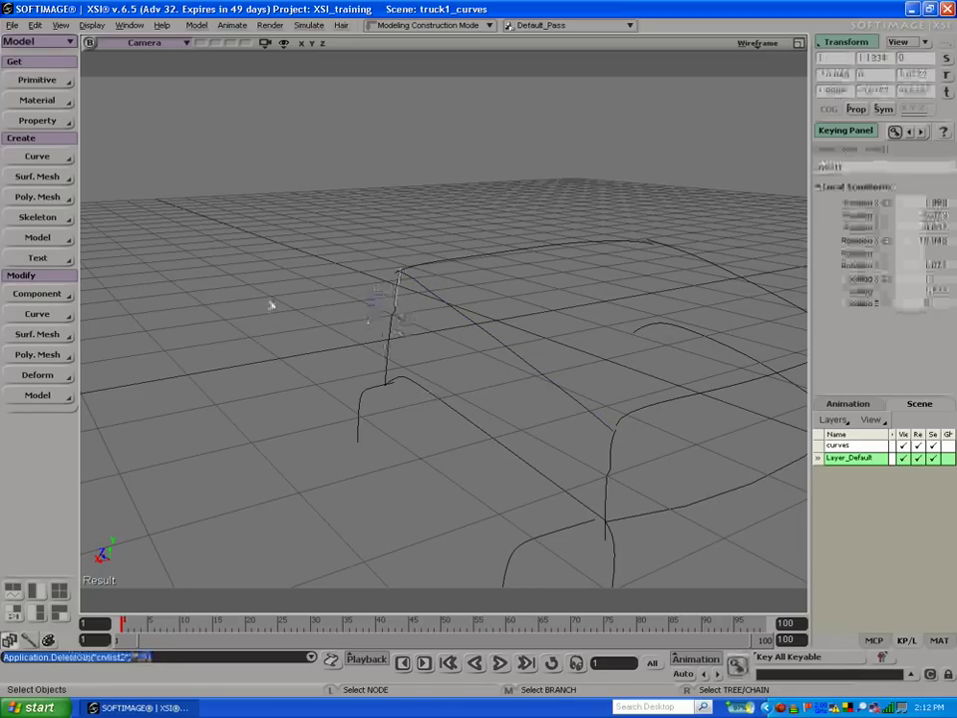
pyautogui.click(46, 196)
pyautogui.click(92, 196)
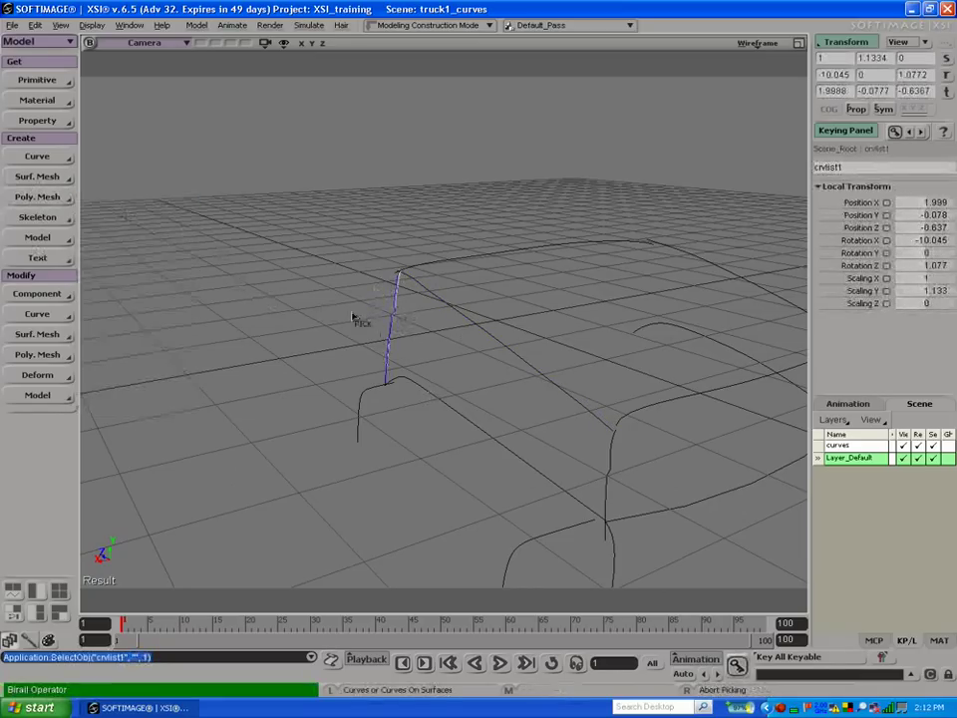
pyautogui.click(439, 302)
pyautogui.moveTo(443, 381); pyautogui.dragTo(413, 449)
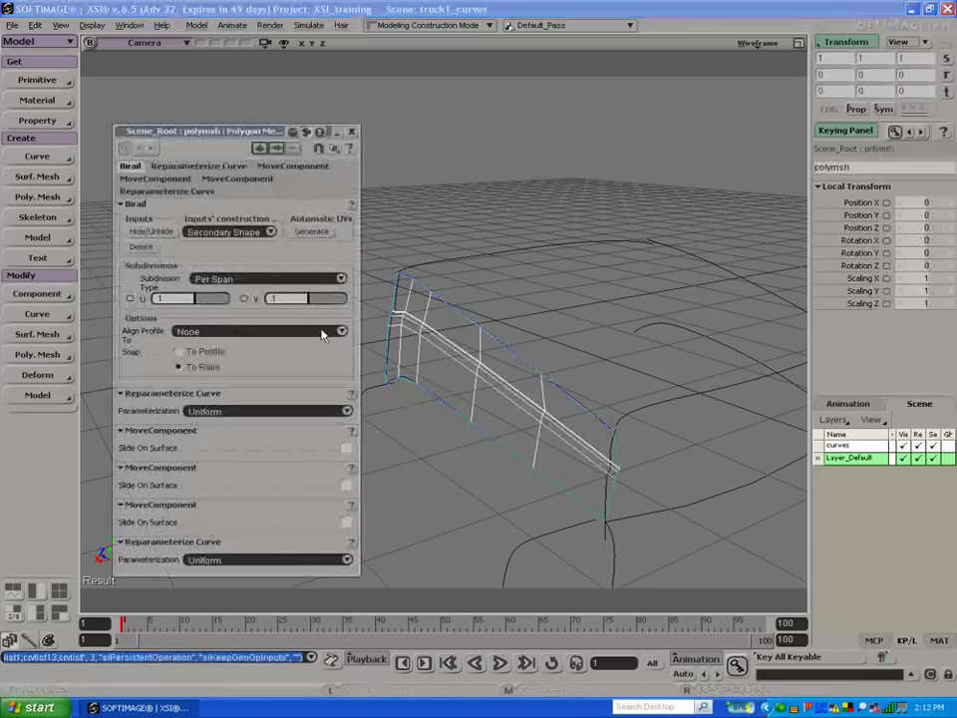
# Step: Set the subdivision type of the Birail mesh to Absolute
pyautogui.press('s')
pyautogui.moveTo(450, 368); pyautogui.dragTo(368, 286)
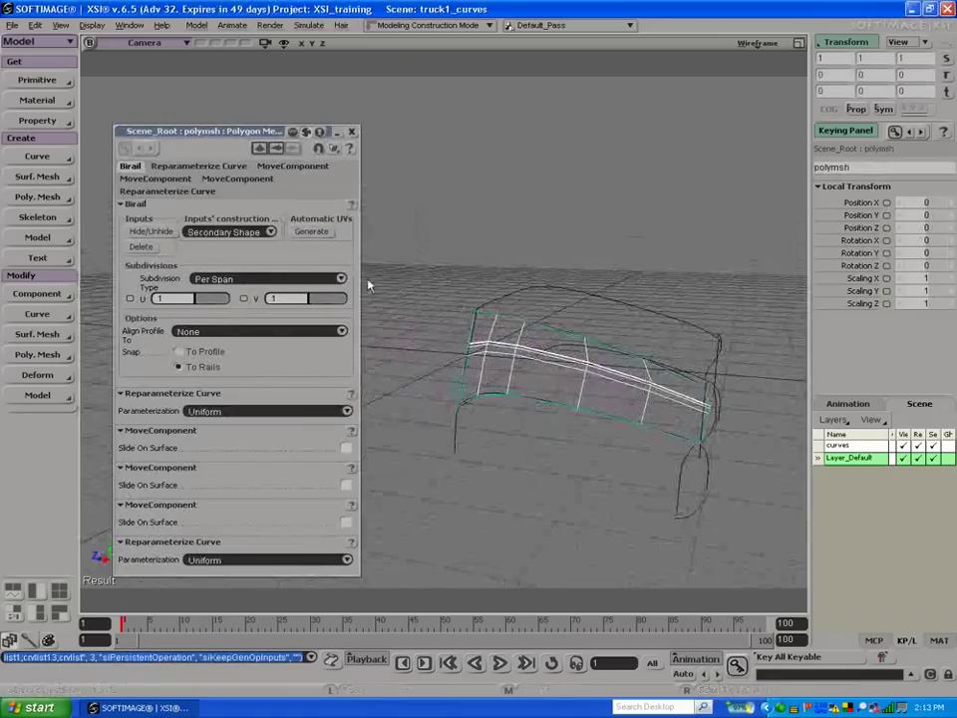
pyautogui.click(274, 280)
pyautogui.click(269, 290)
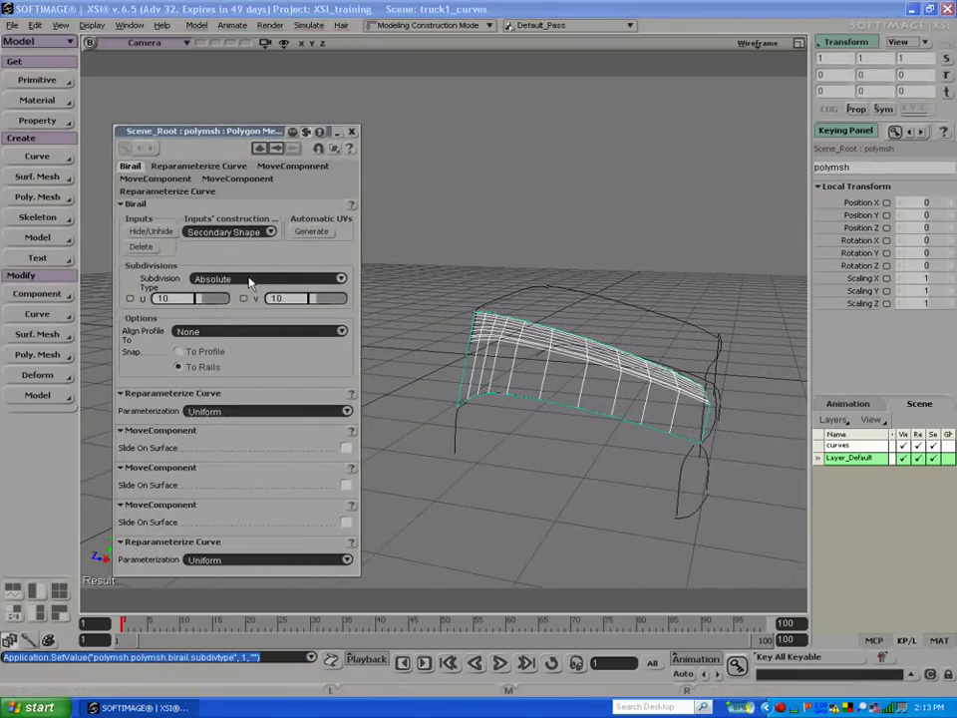
# Step: Return the subdivision type of the hood side mesh to Per Span and generate automatic UVs for it
pyautogui.moveTo(314, 302); pyautogui.dragTo(309, 300)
pyautogui.moveTo(212, 304); pyautogui.dragTo(202, 304)
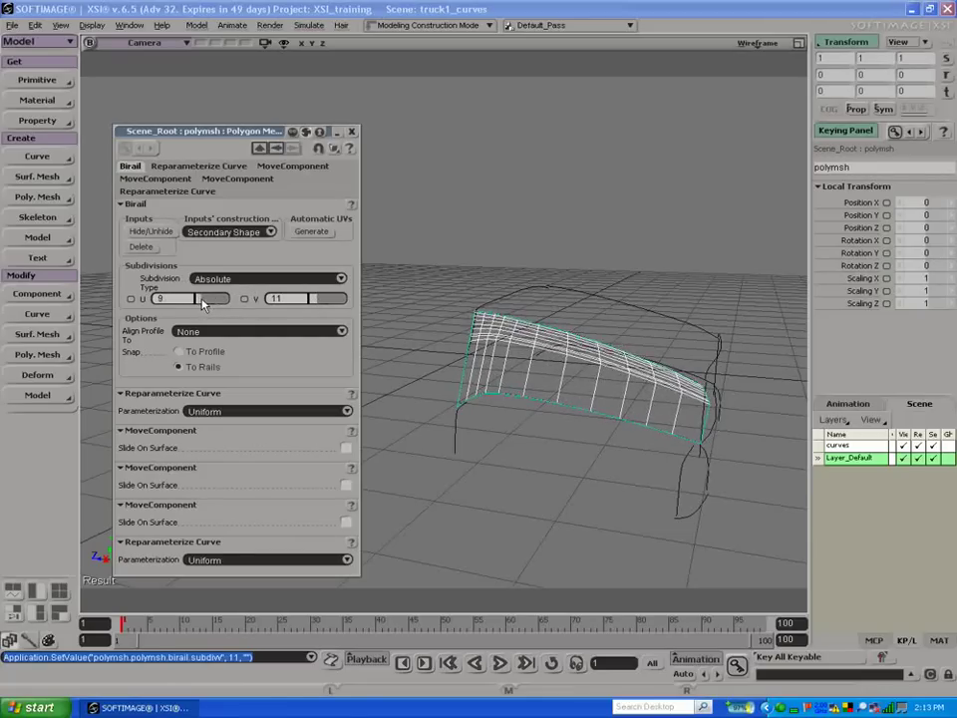
pyautogui.click(243, 278)
pyautogui.click(242, 276)
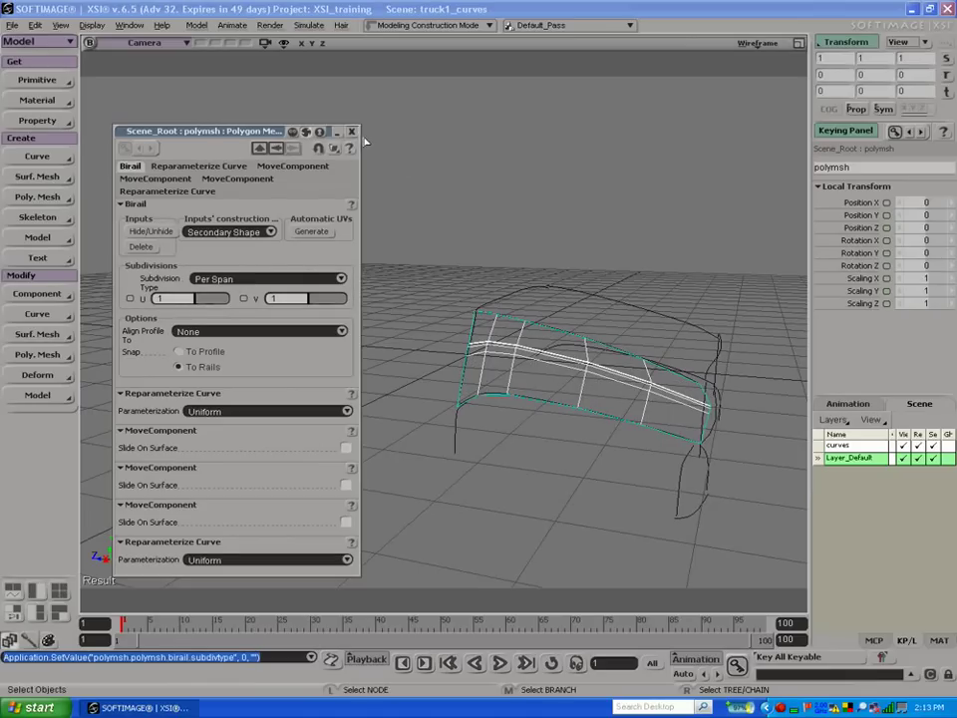
pyautogui.click(310, 232)
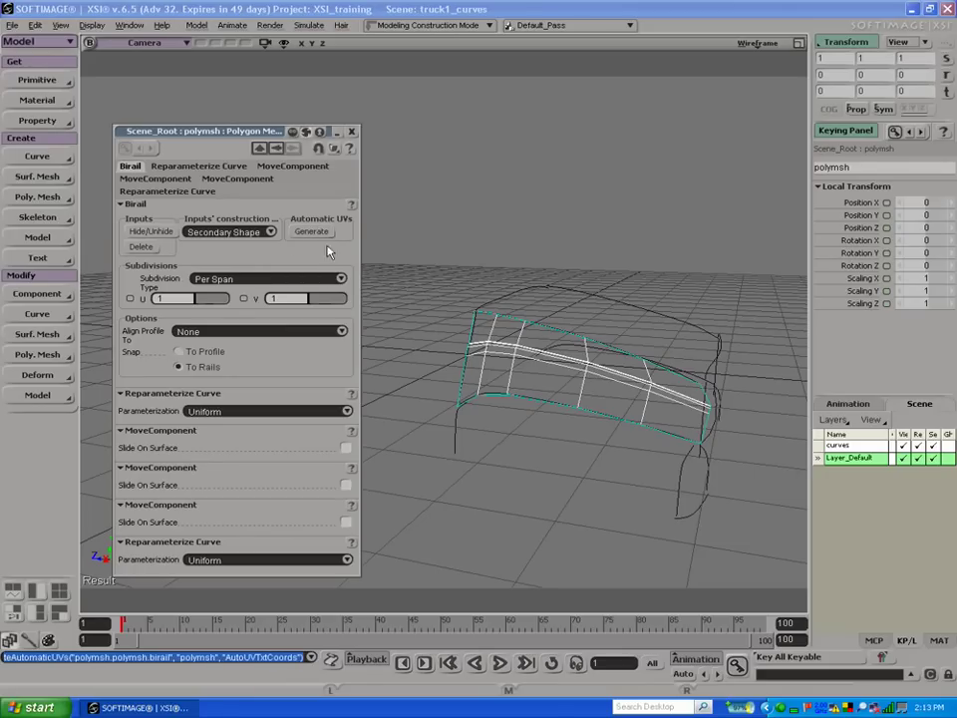
pyautogui.click(351, 133)
# Step: Create a polygon-mesh Birail below the hood side from the lower side curve, using the rear and front fender curves as rails
pyautogui.press('s')
pyautogui.moveTo(483, 415)
pyautogui.mouseDown()
pyautogui.moveTo(504, 413)
pyautogui.moveTo(487, 400)
pyautogui.moveTo(500, 415)
pyautogui.moveTo(510, 408)
pyautogui.moveTo(493, 406)
pyautogui.mouseUp()
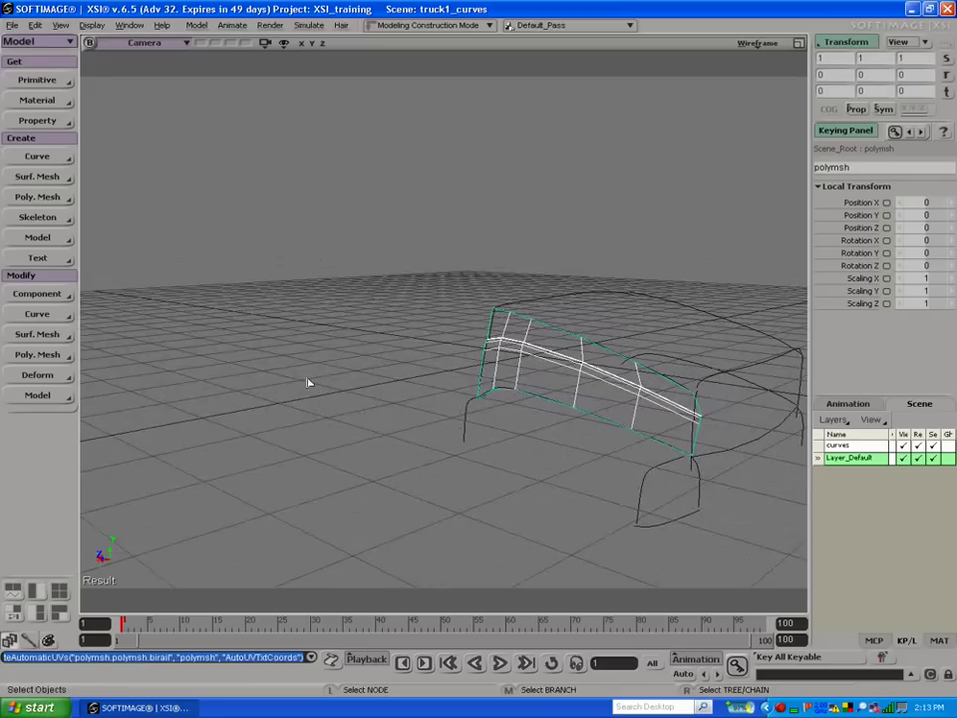
pyautogui.press('space')
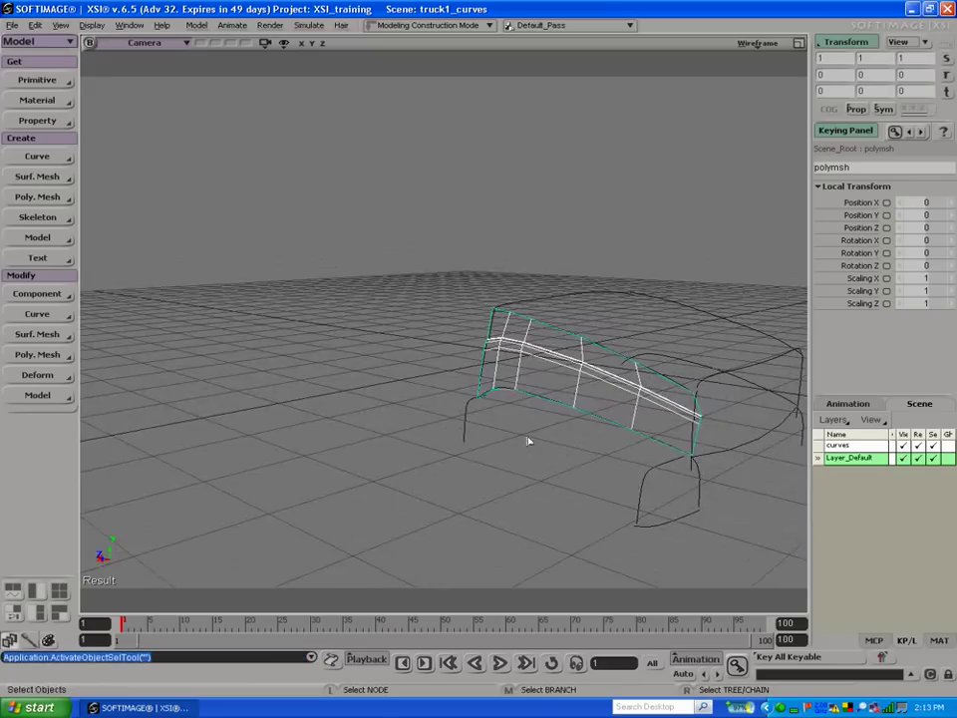
pyautogui.click(655, 441)
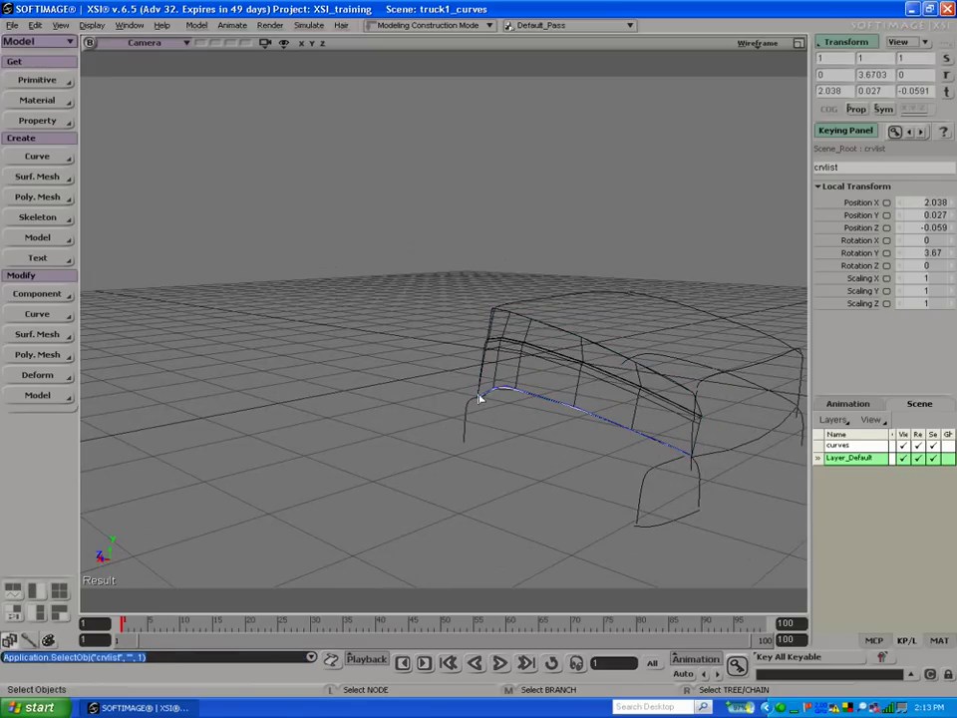
pyautogui.click(40, 197)
pyautogui.click(110, 198)
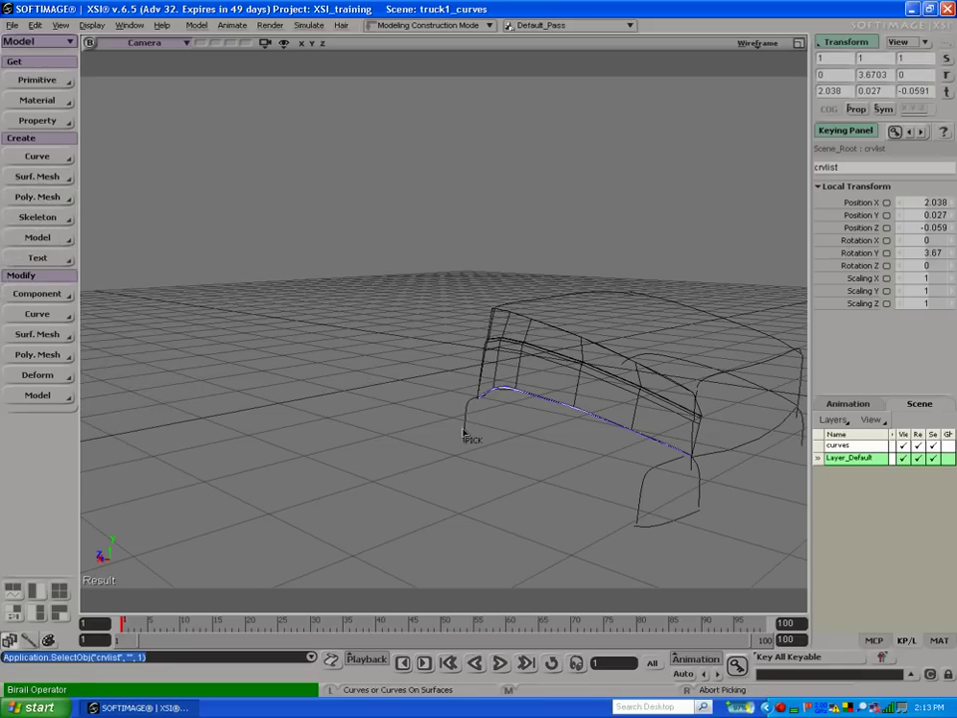
pyautogui.click(464, 432)
pyautogui.click(643, 496)
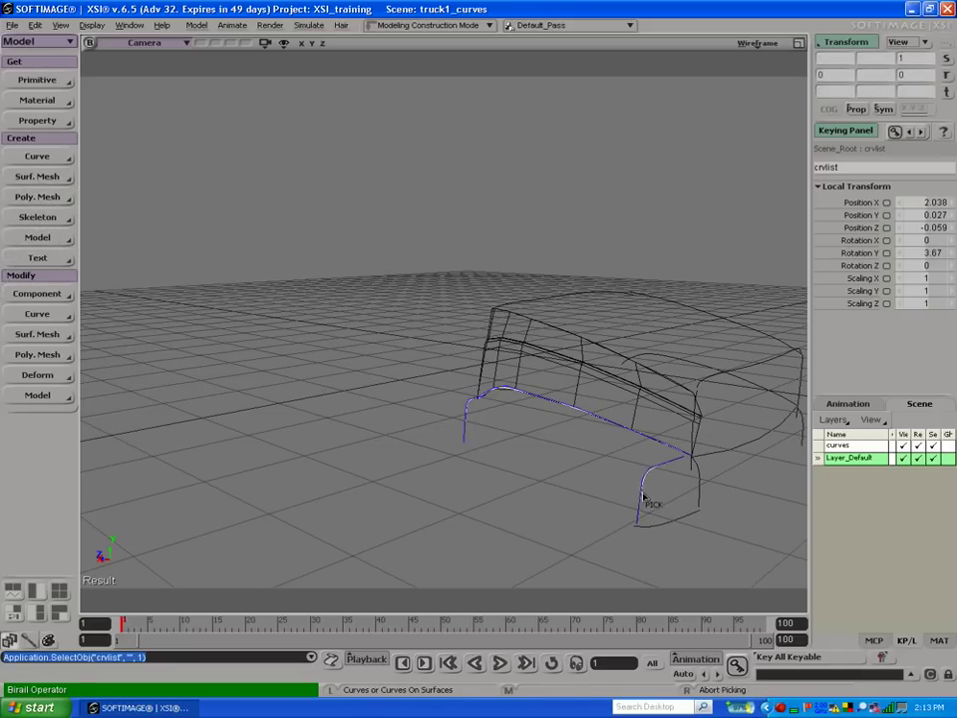
pyautogui.rightClick(643, 495)
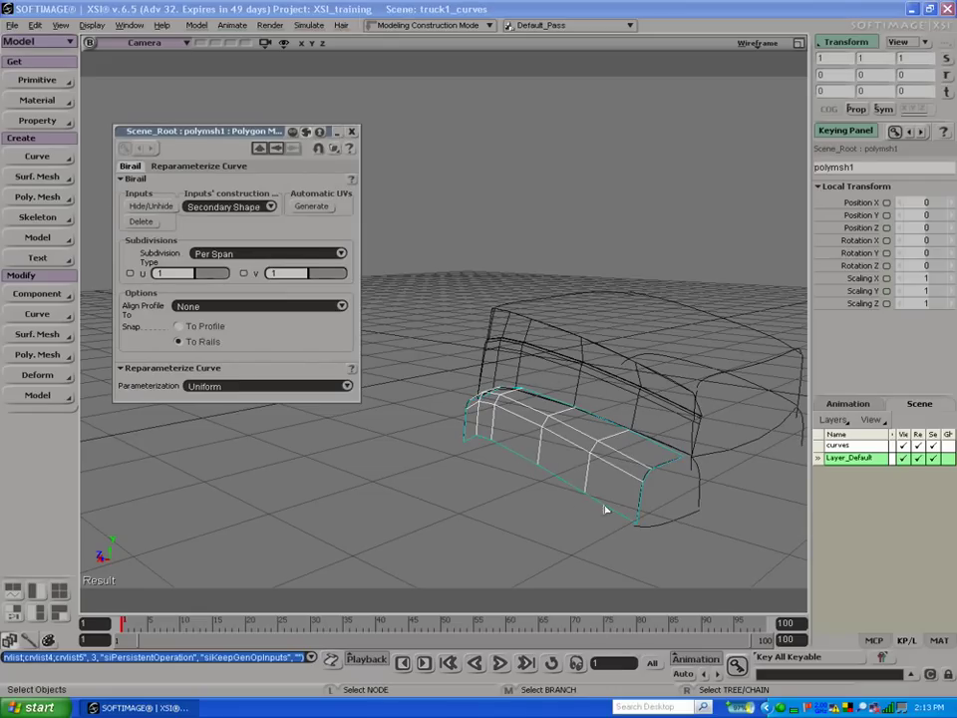
# Step: Create a polygon-mesh Birail for the fender's front end from its bottom curve along the two upright curves, with 3 U subdivisions per span
pyautogui.press('space')
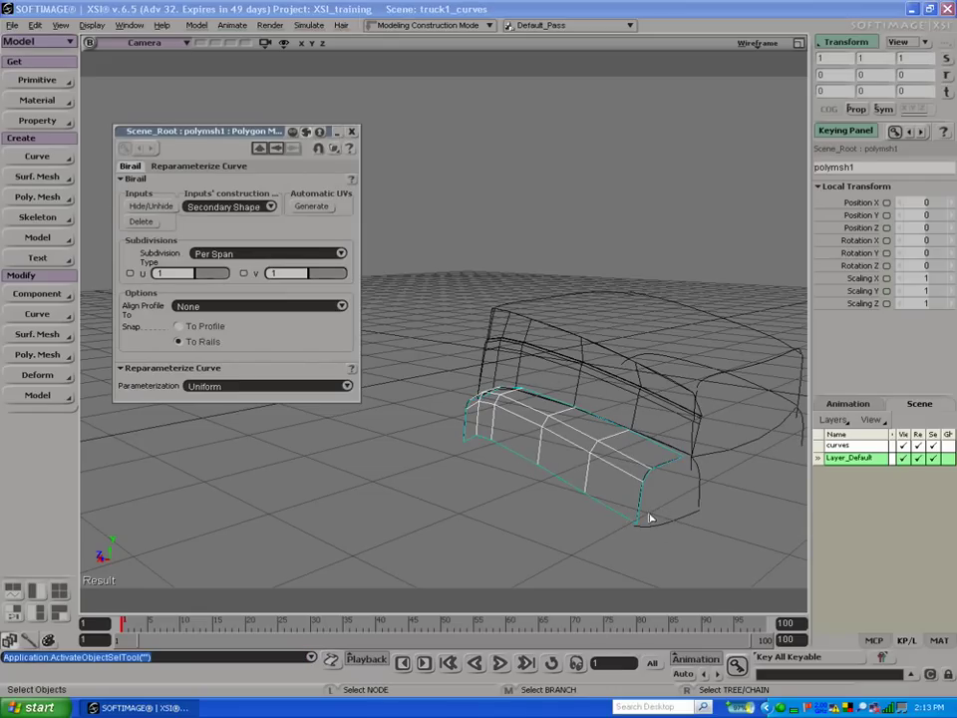
pyautogui.click(670, 507)
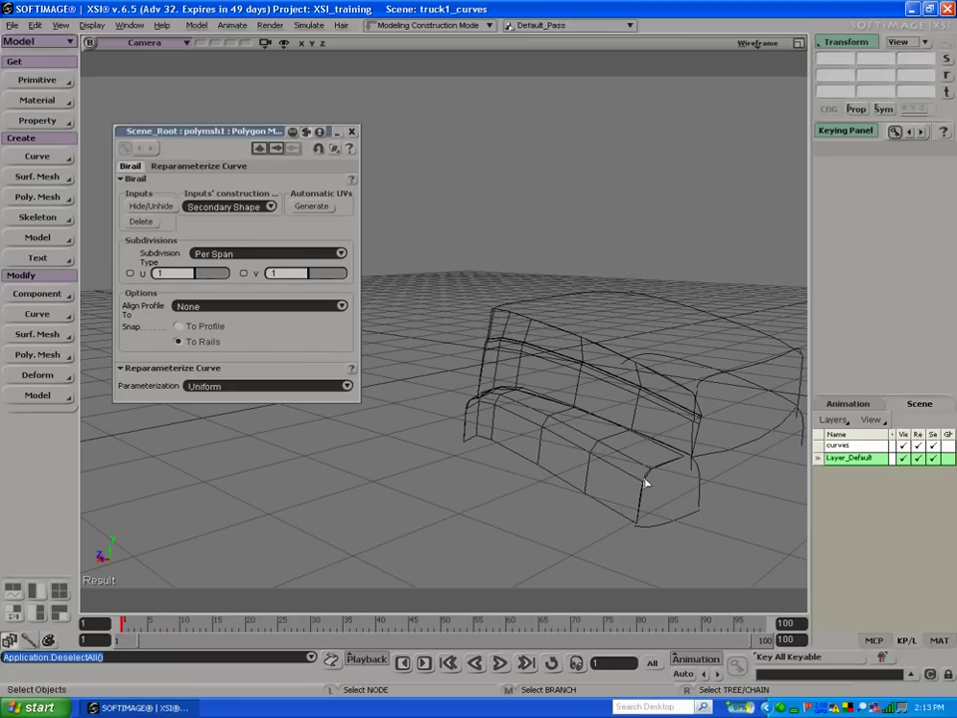
pyautogui.click(646, 480)
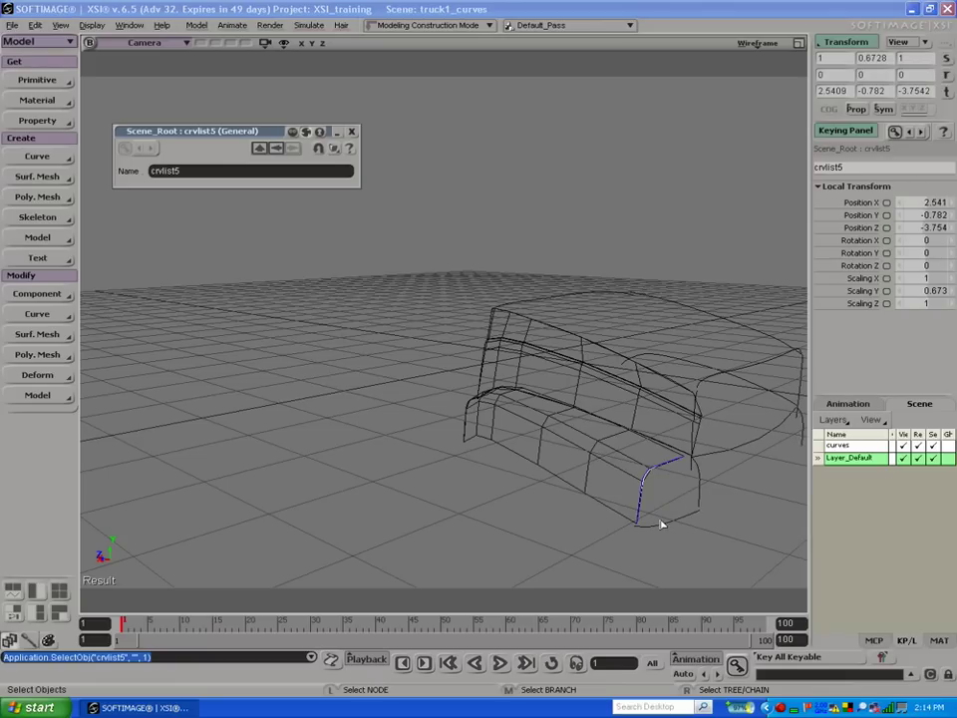
pyautogui.click(673, 521)
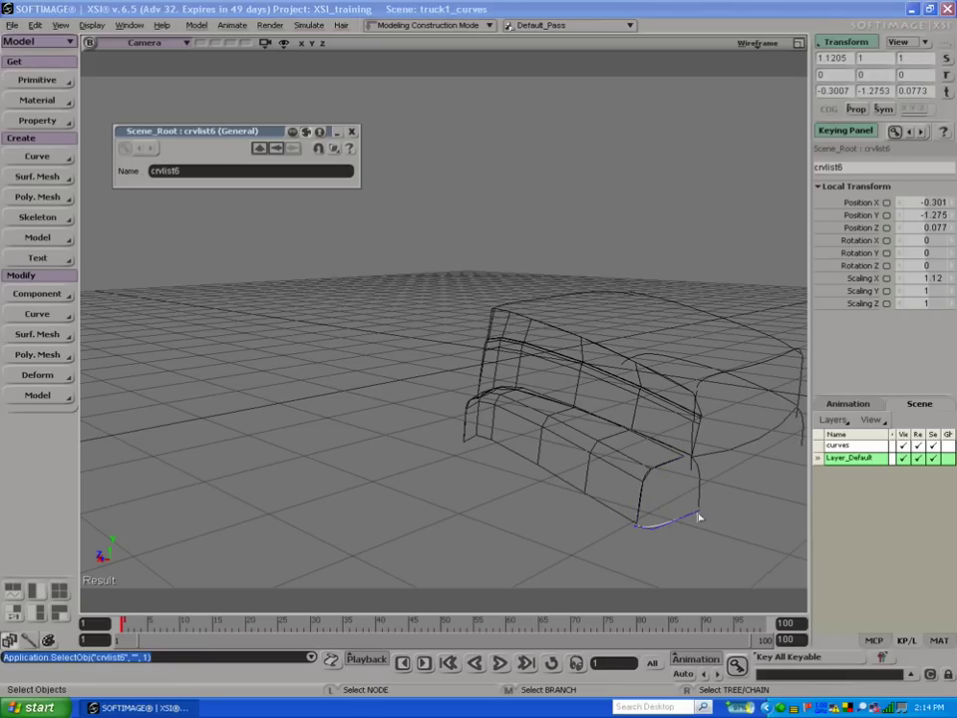
pyautogui.click(58, 198)
pyautogui.click(90, 199)
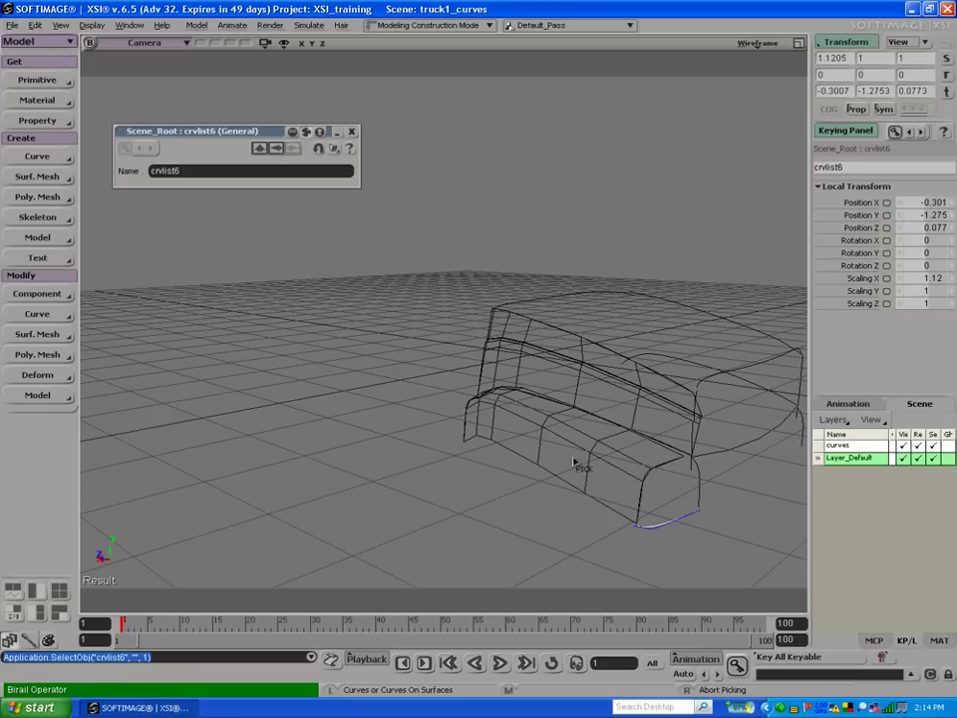
pyautogui.click(643, 493)
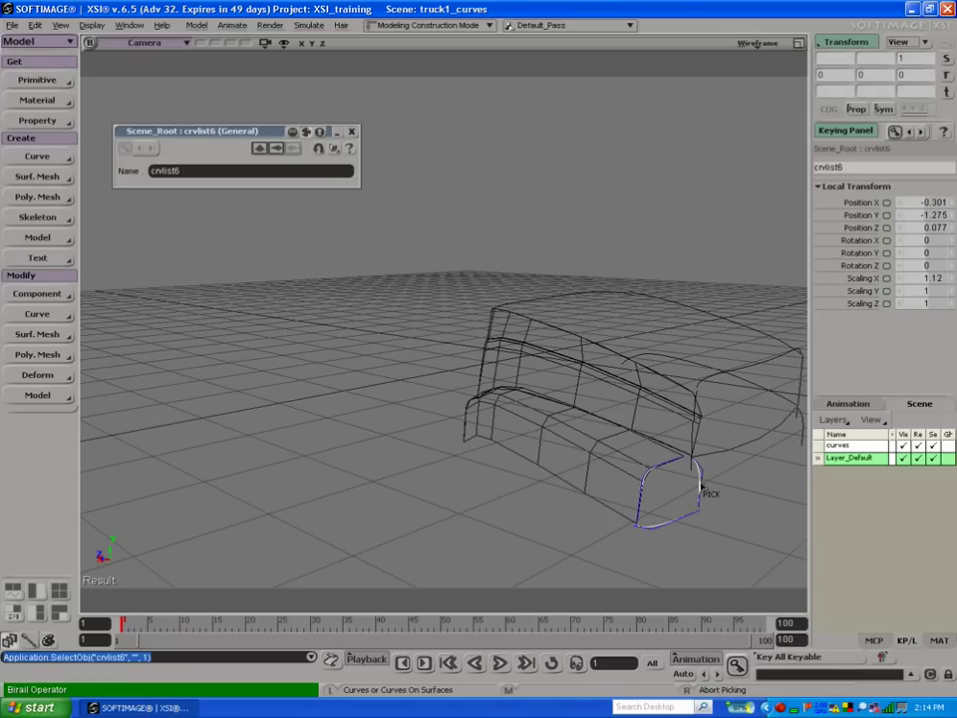
pyautogui.click(706, 492)
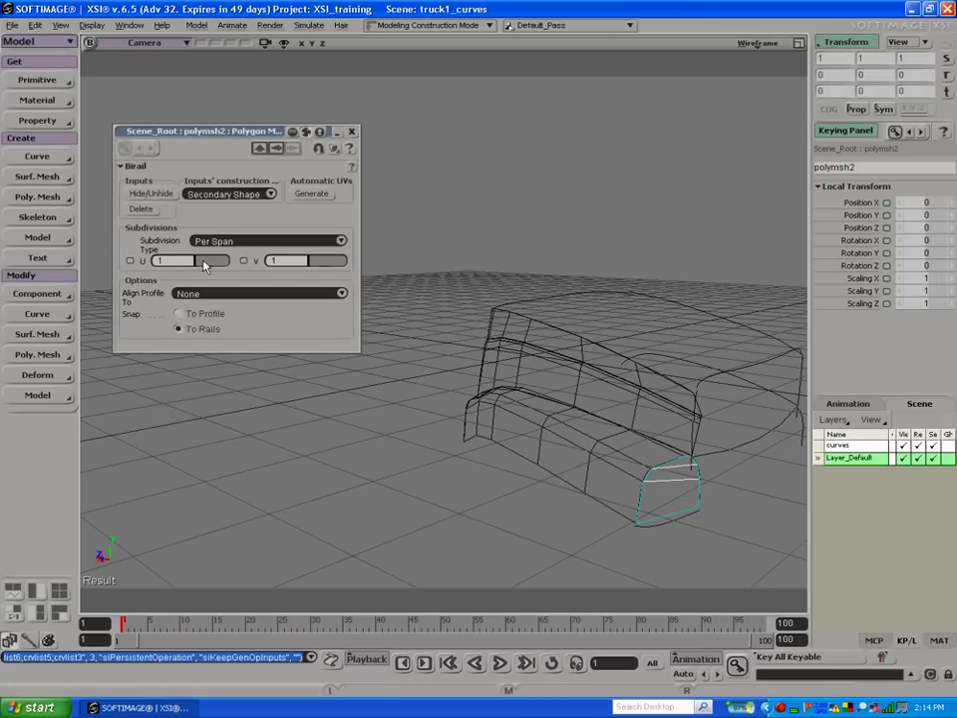
pyautogui.moveTo(202, 261); pyautogui.dragTo(200, 261)
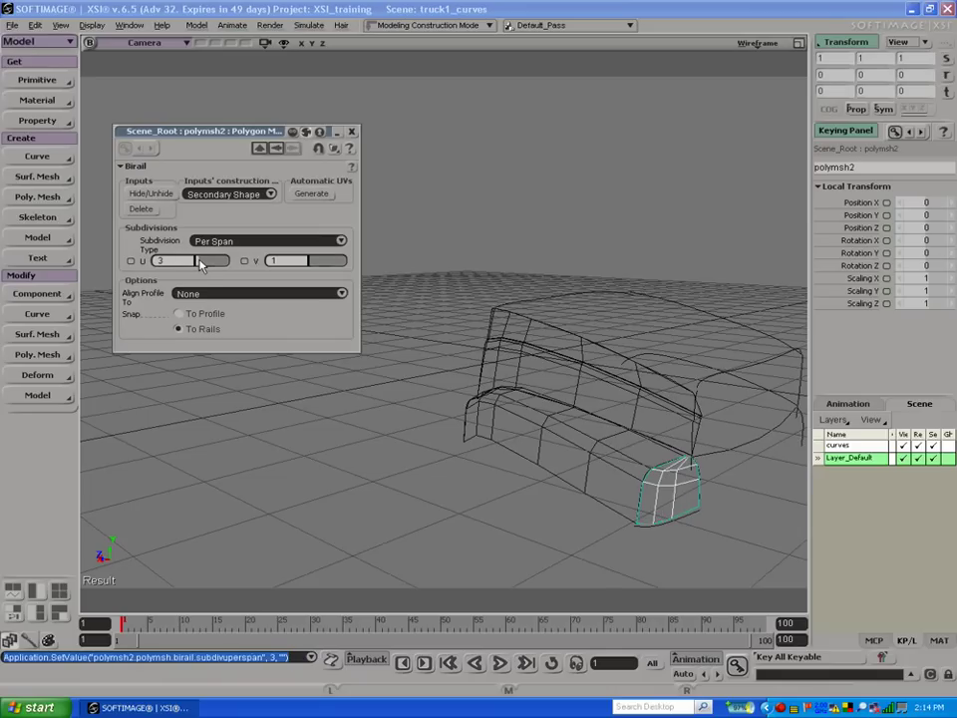
pyautogui.click(351, 130)
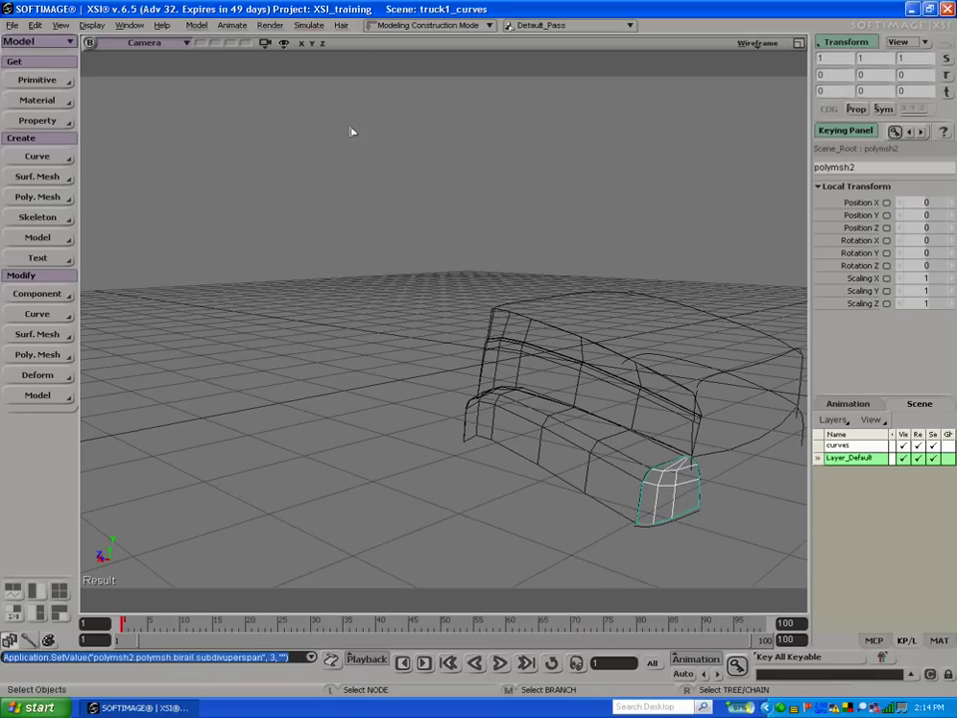
# Step: Generate automatic UVs for the Birail mesh at the fender's front end
pyautogui.click(738, 501)
pyautogui.click(674, 490)
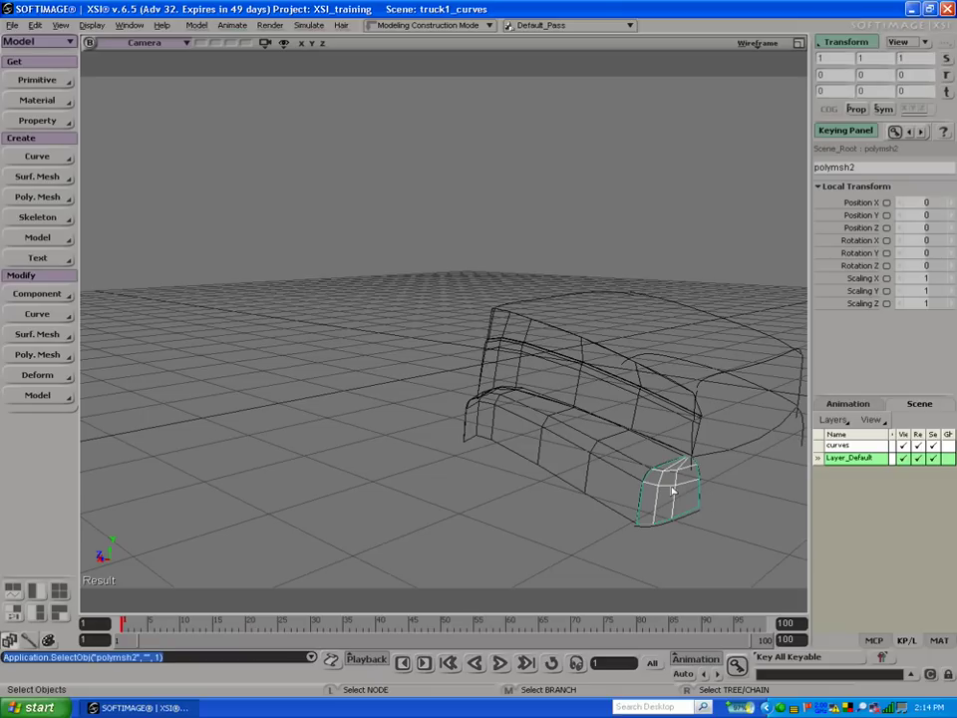
pyautogui.click(593, 450)
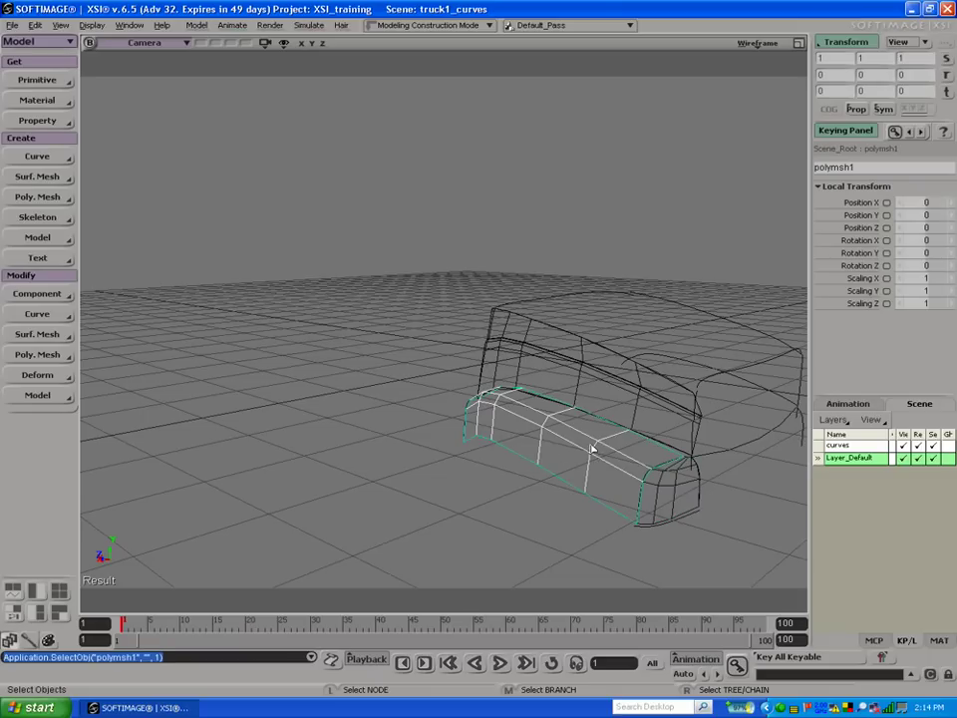
pyautogui.press('Return')
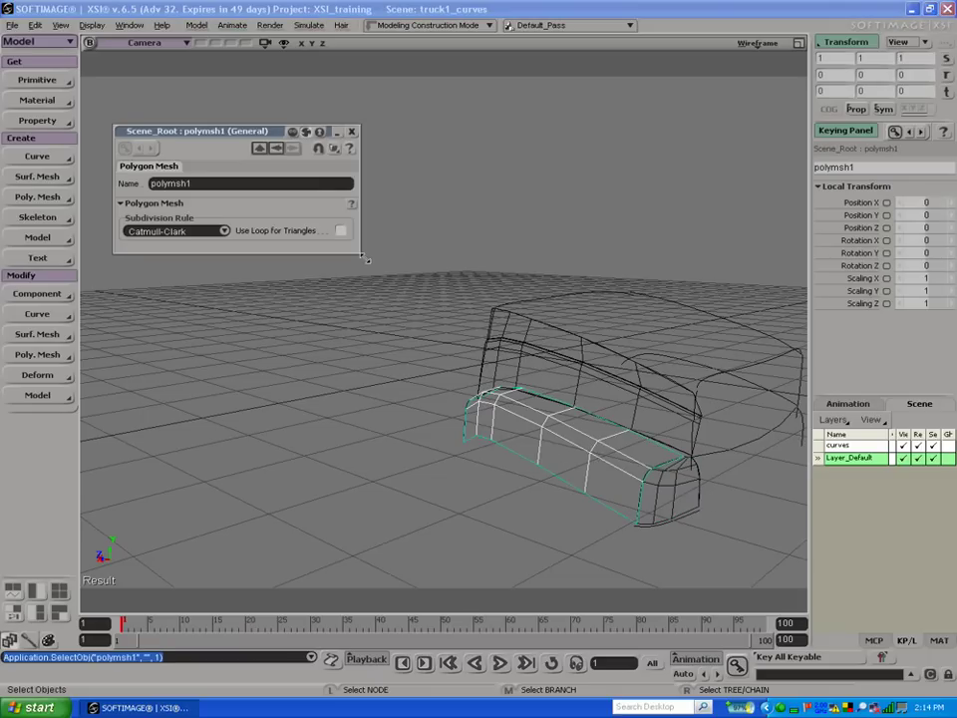
pyautogui.click(276, 149)
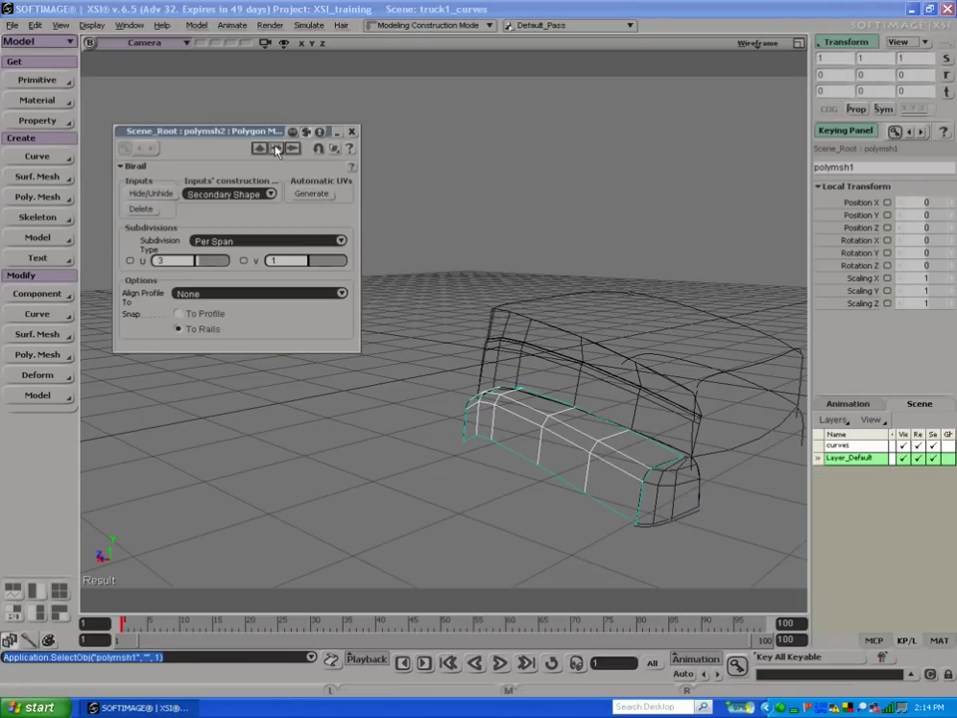
pyautogui.click(311, 194)
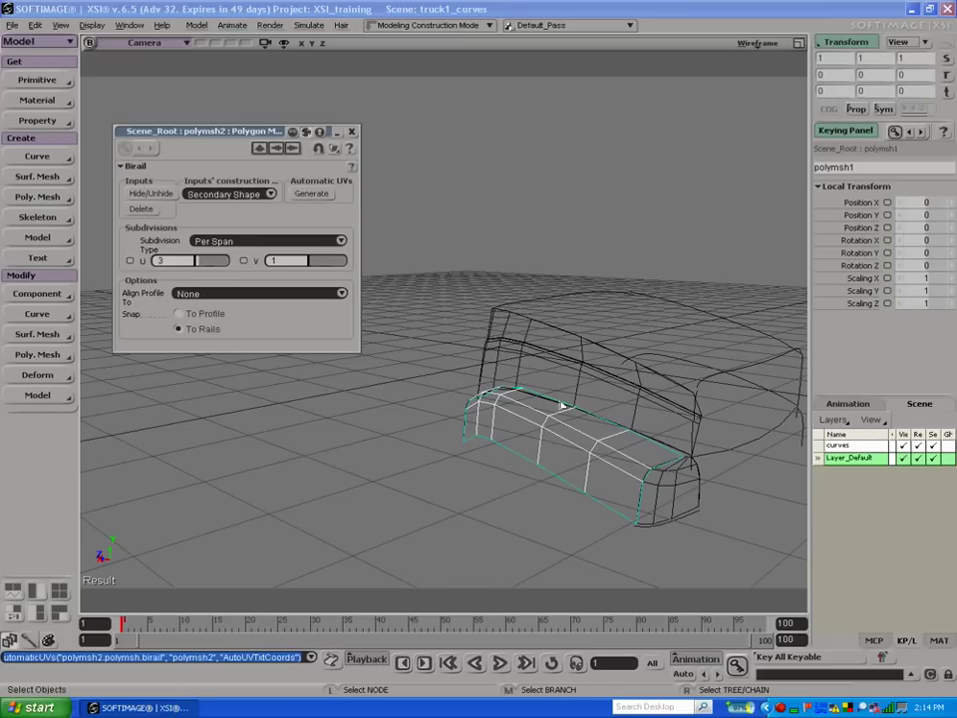
# Step: Try to generate automatic UVs again for the fender's front-end mesh
pyautogui.click(666, 487)
pyautogui.click(301, 194)
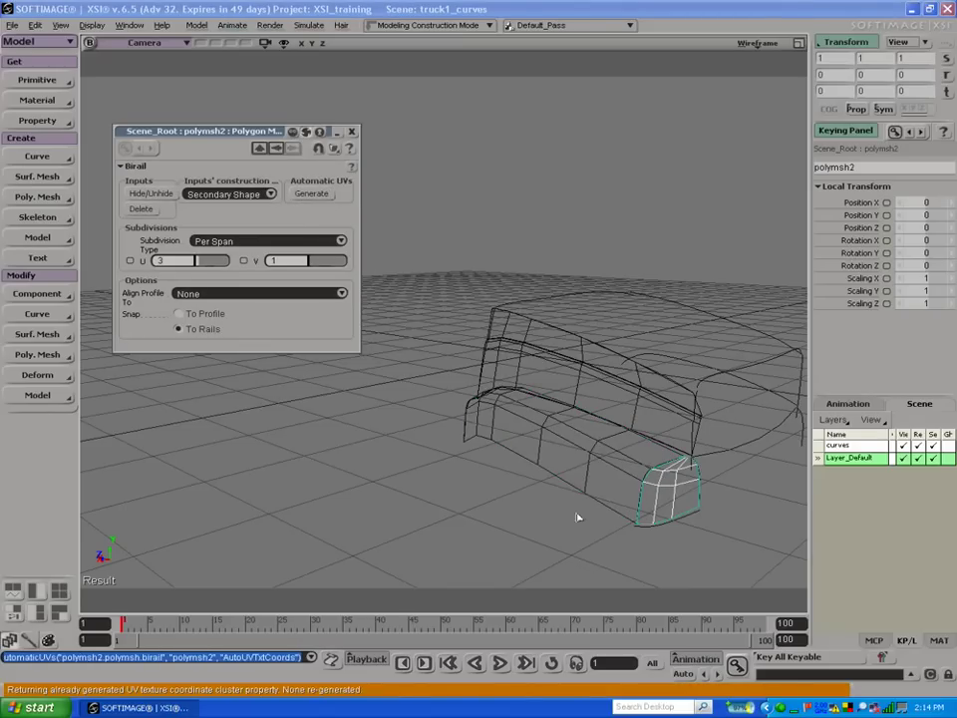
pyautogui.click(681, 490)
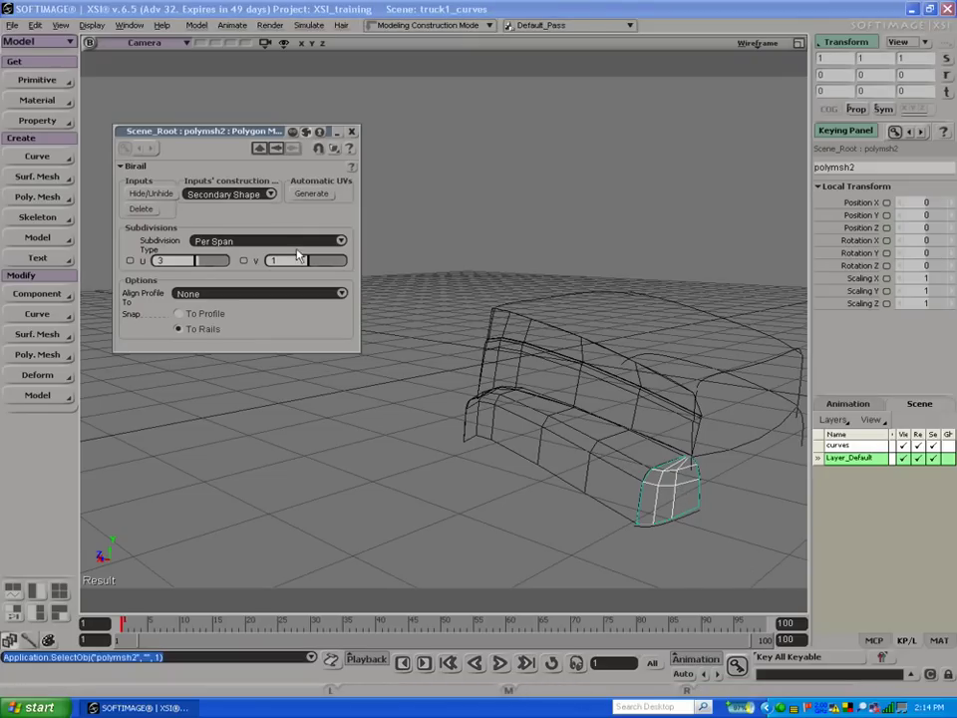
pyautogui.click(308, 199)
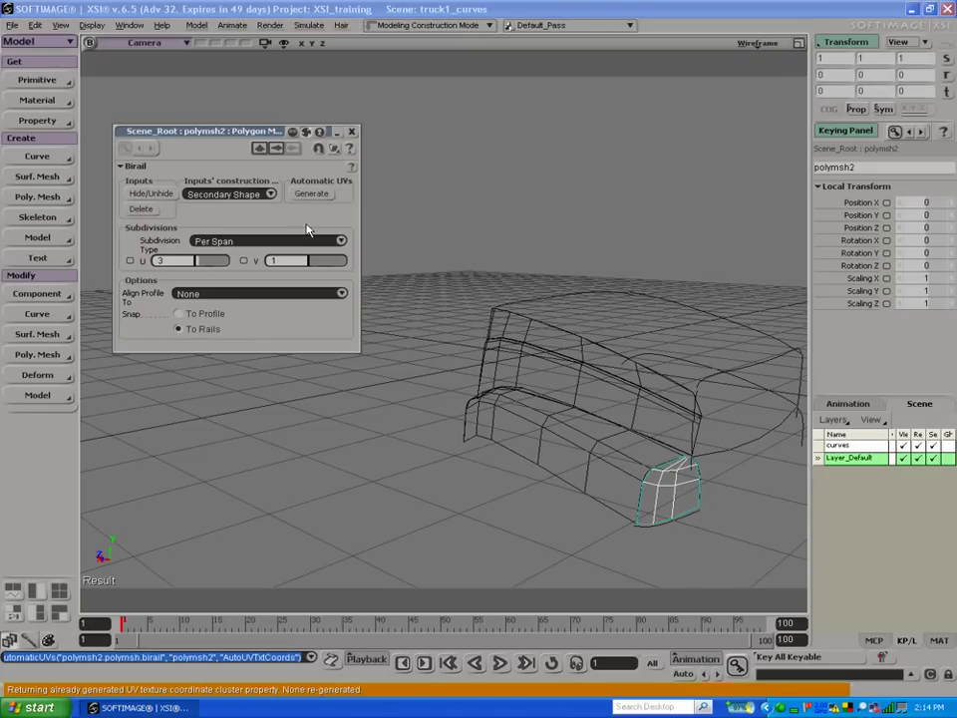
pyautogui.click(351, 131)
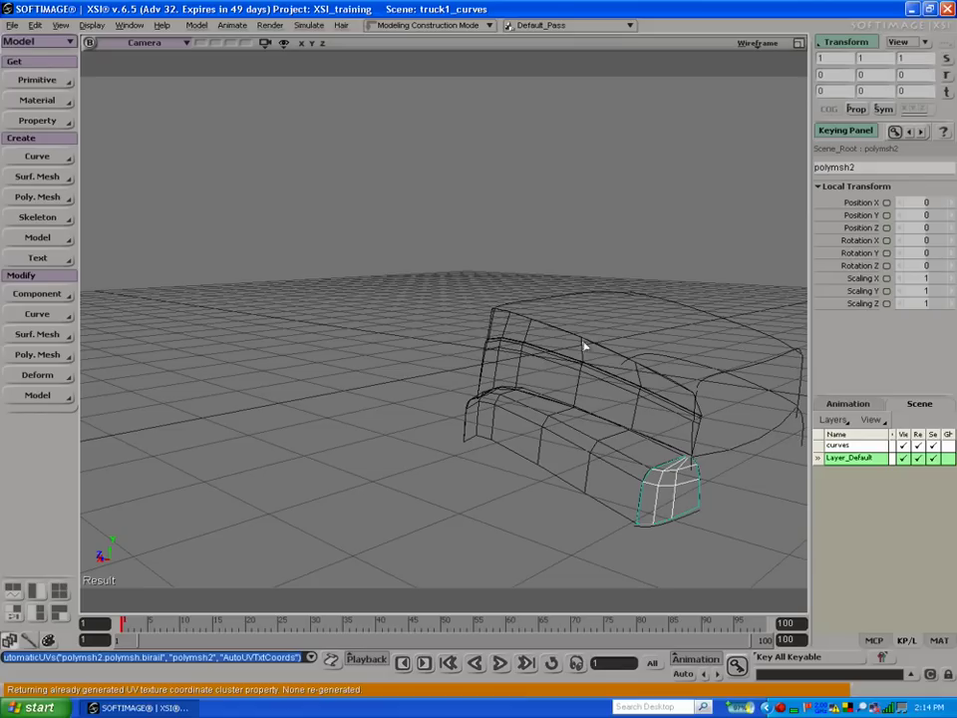
# Step: Select the hood side mesh and open the Material Manager for its scene material
pyautogui.click(583, 374)
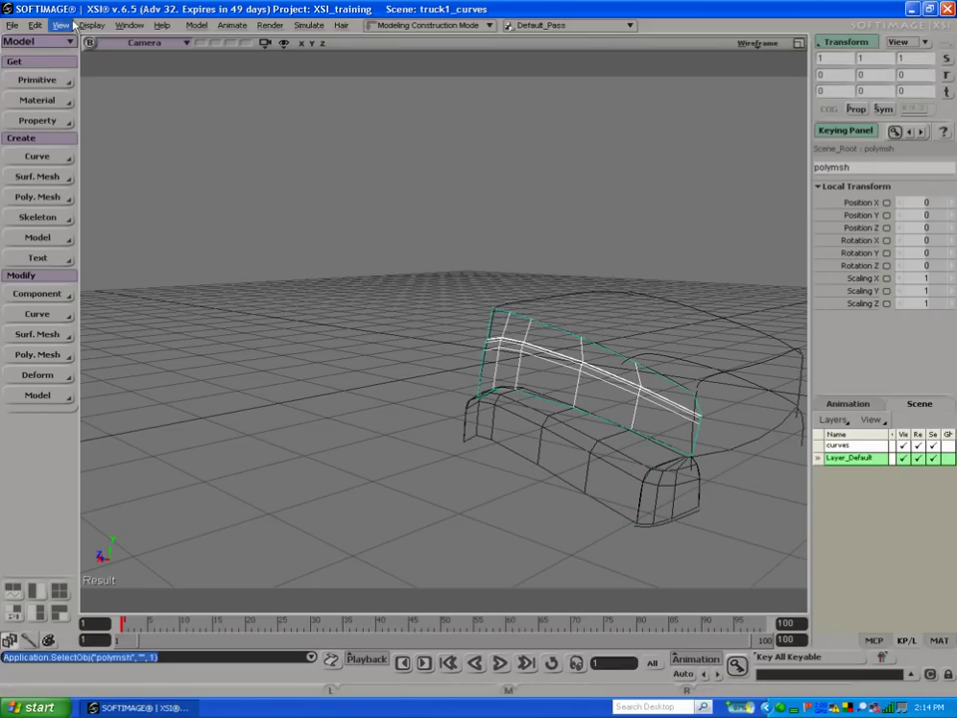
pyautogui.click(38, 42)
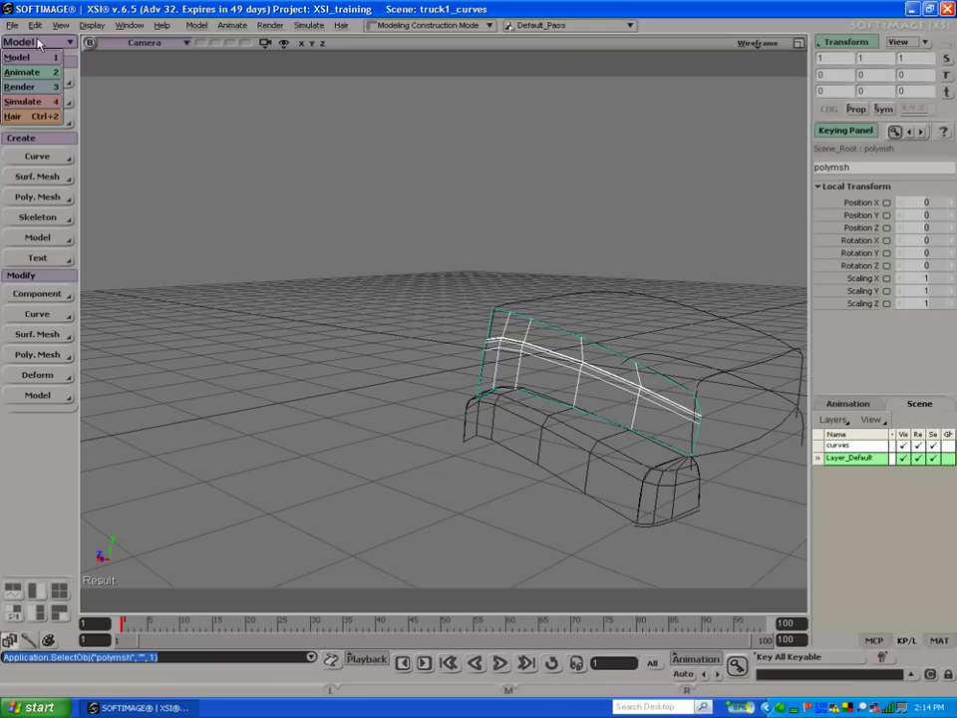
pyautogui.click(16, 88)
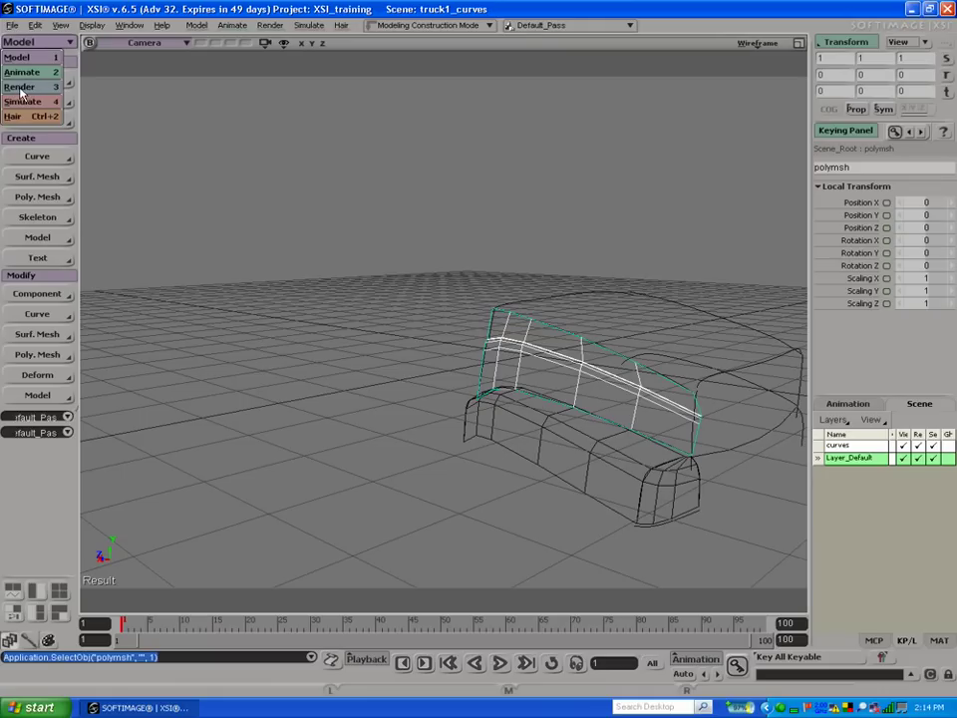
pyautogui.click(44, 212)
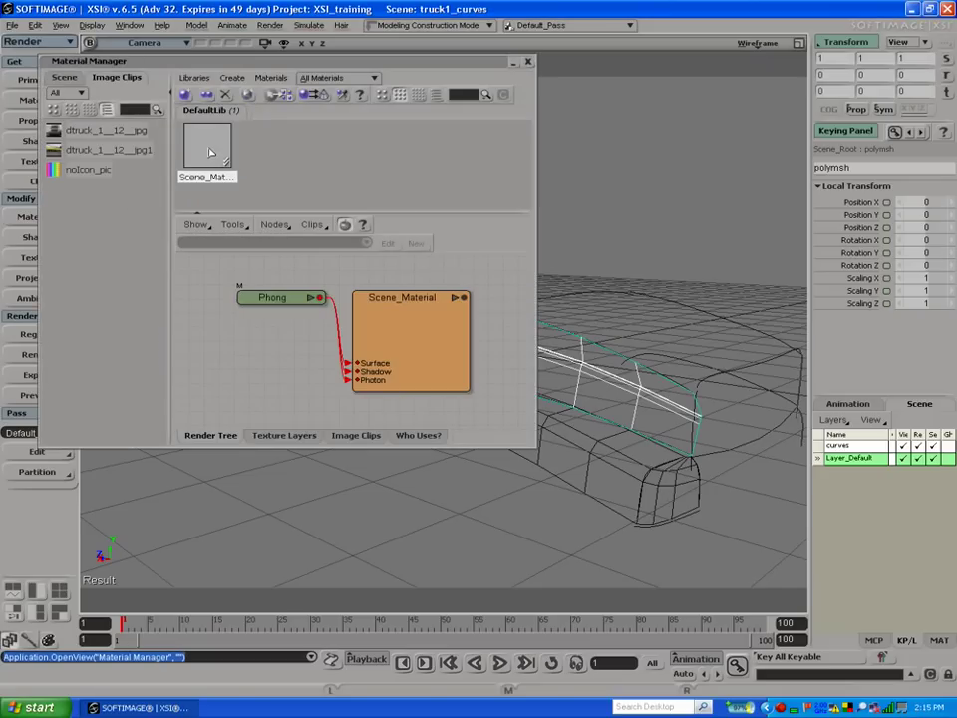
# Step: Connect an Image texture to the diffuse color of Scene_Material's Phong shader
pyautogui.doubleClick(275, 297)
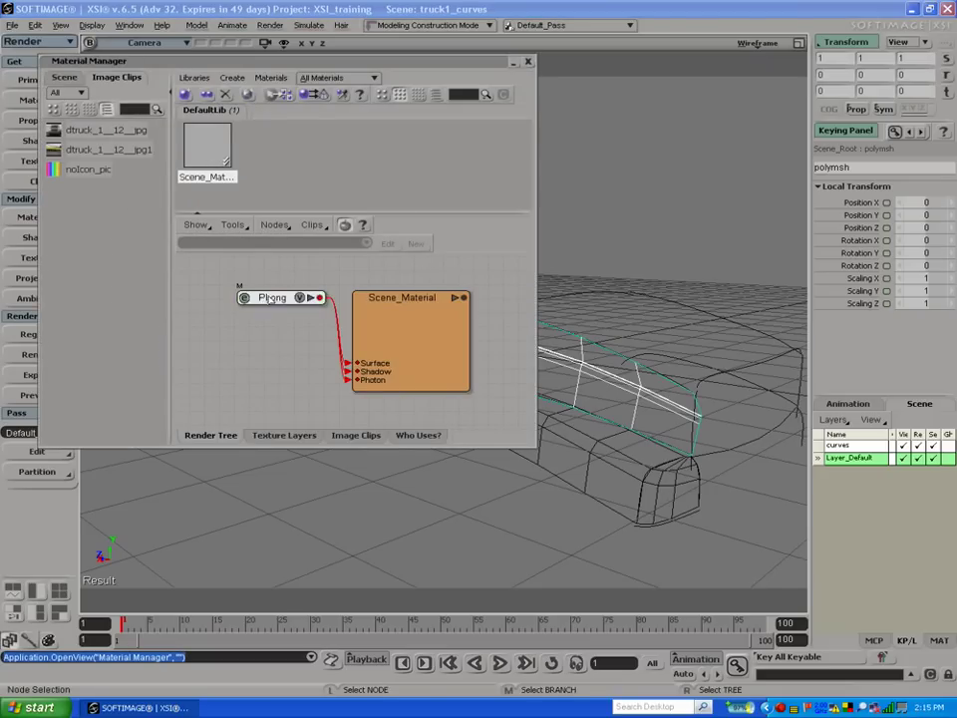
pyautogui.click(340, 250)
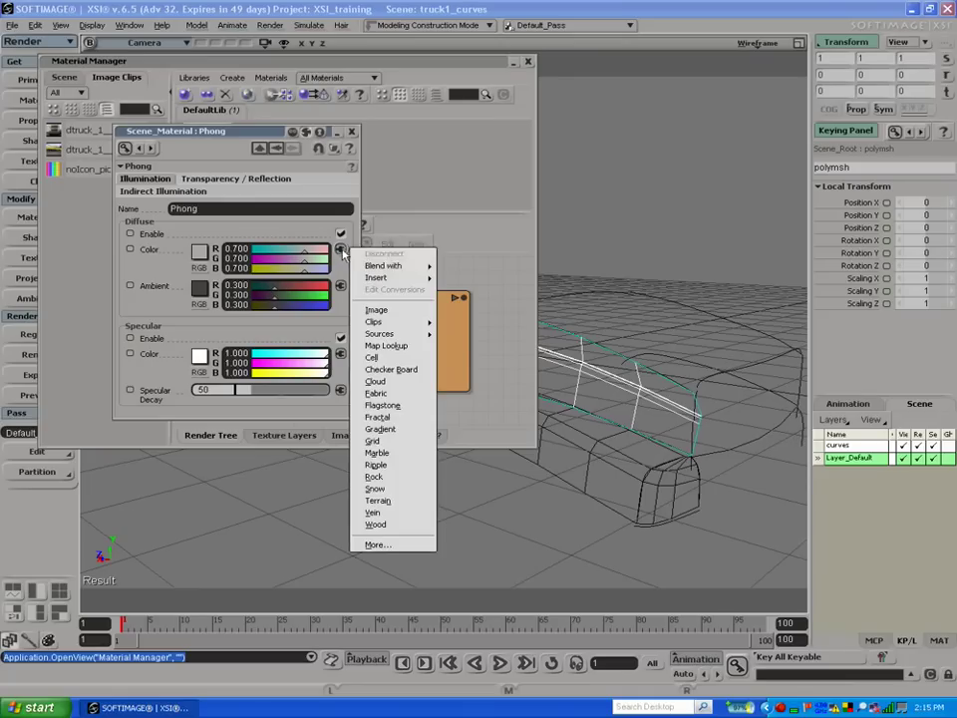
pyautogui.click(389, 312)
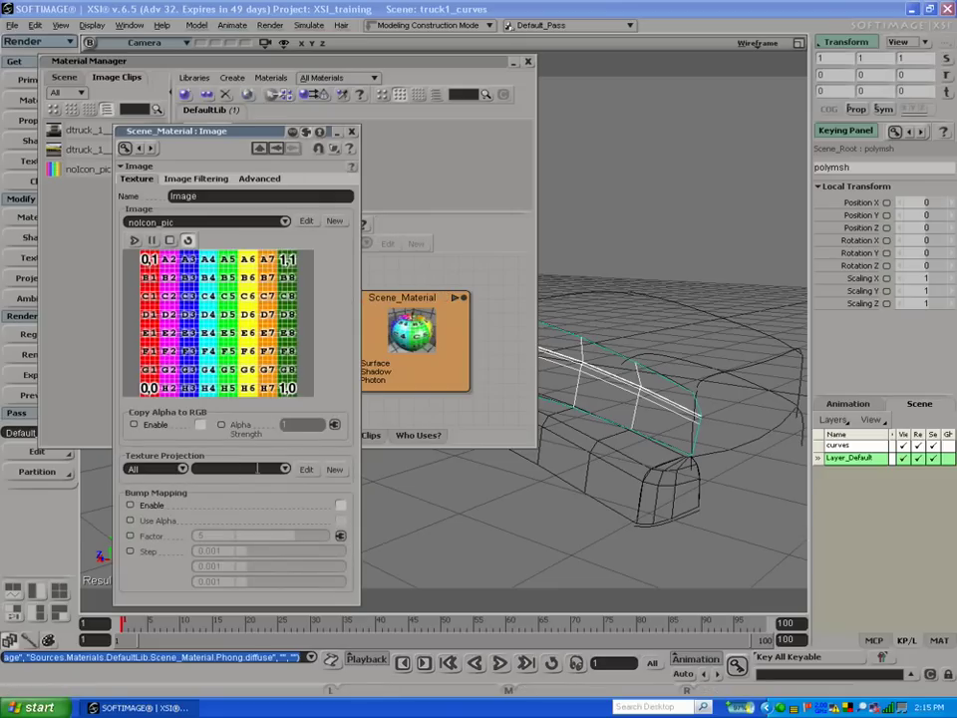
pyautogui.click(284, 469)
pyautogui.click(241, 449)
pyautogui.moveTo(277, 138); pyautogui.dragTo(256, 186)
pyautogui.click(330, 181)
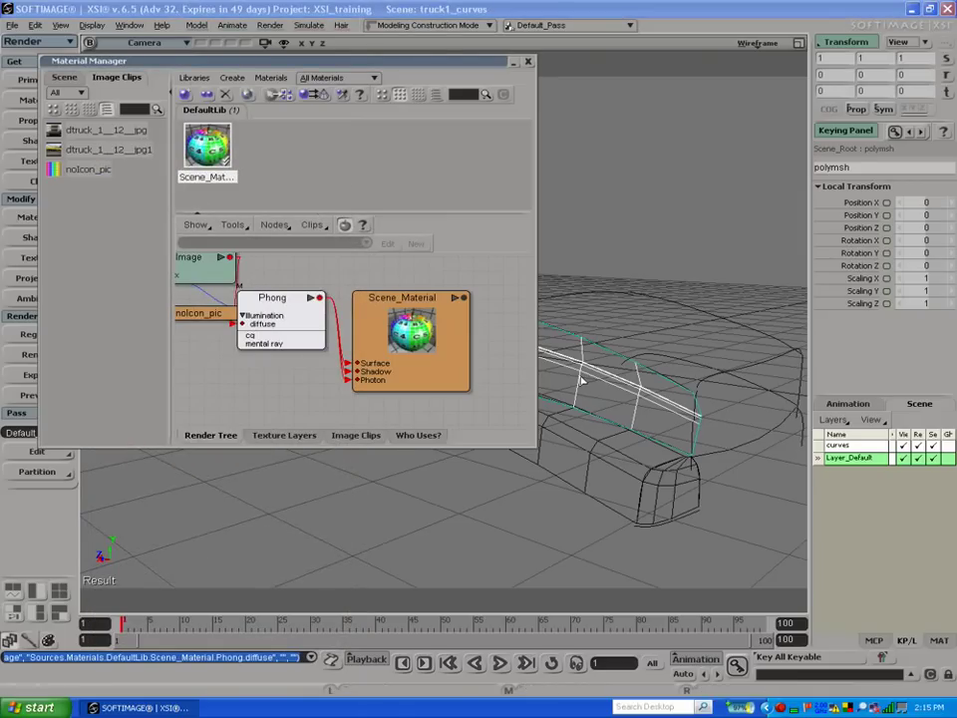
# Step: Display the camera view as Textured and check the texture on the fender and hood side meshes
pyautogui.click(757, 42)
pyautogui.moveTo(720, 150)
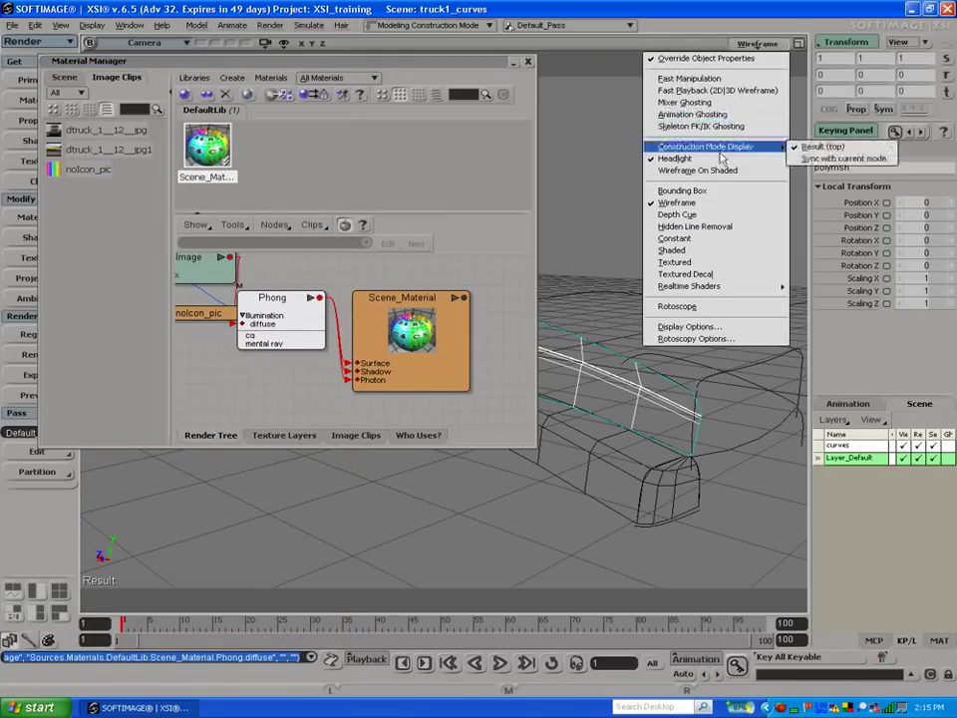
pyautogui.click(688, 262)
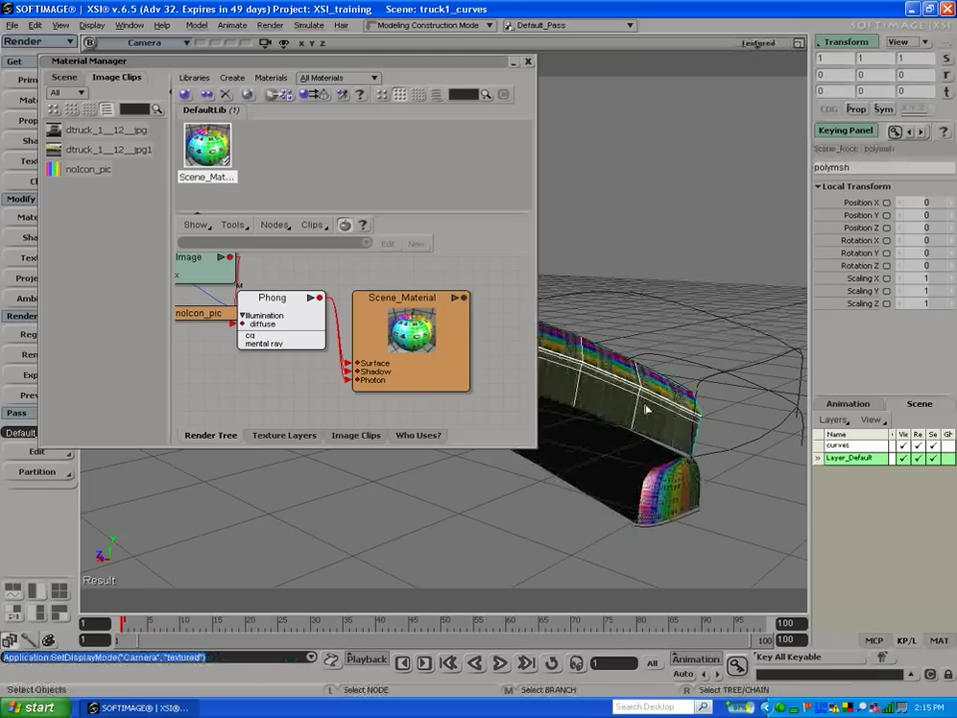
pyautogui.click(607, 457)
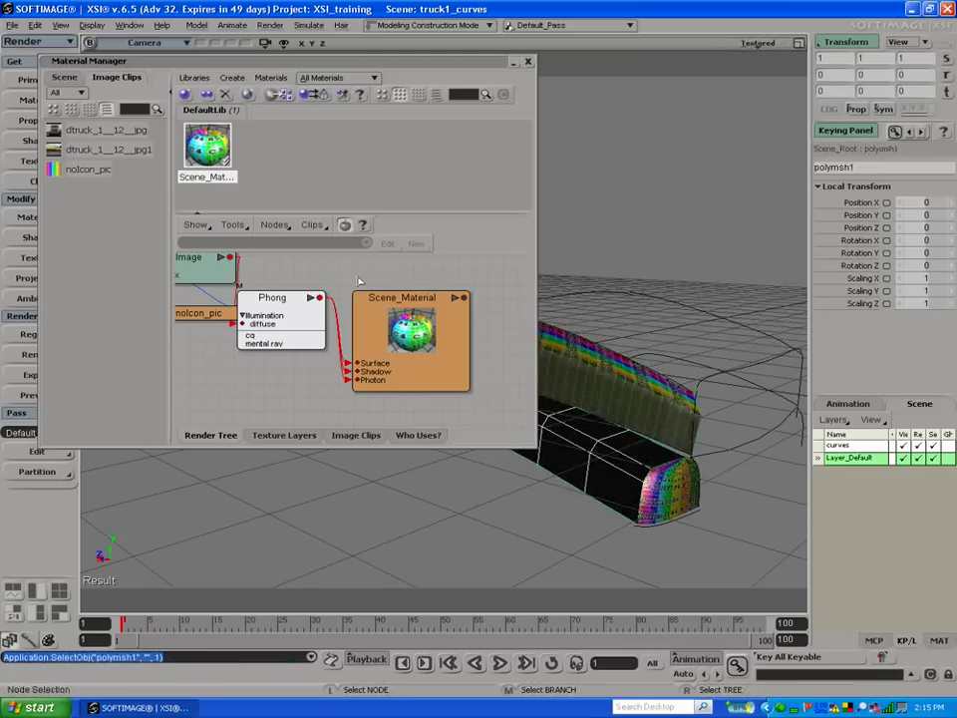
pyautogui.click(630, 385)
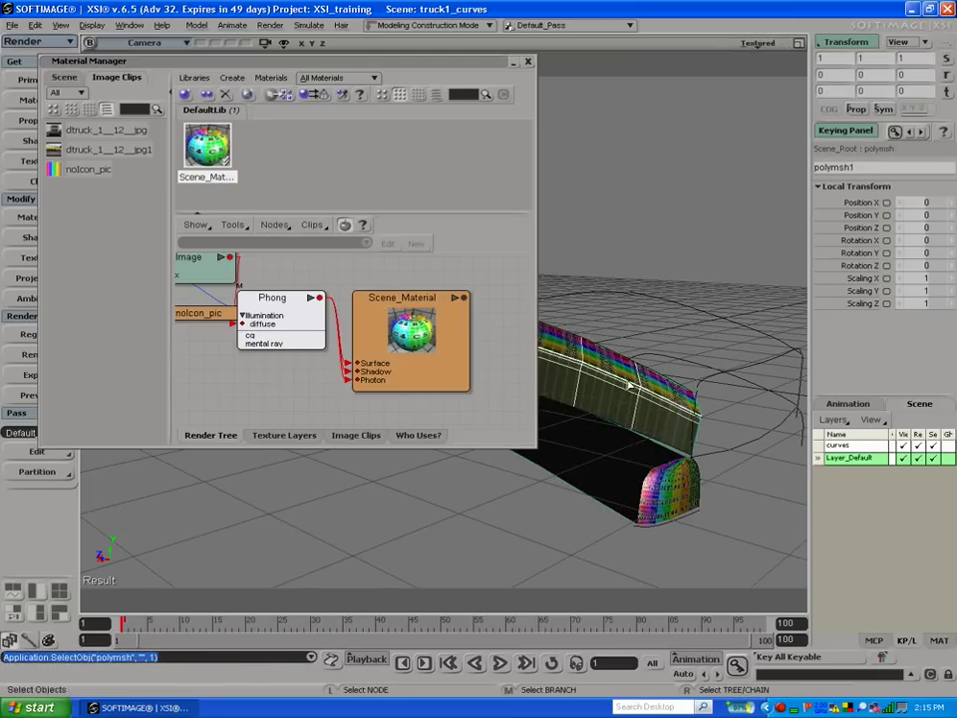
# Step: Try a new Spherical texture projection for the Image shader on the hood side mesh, and undo it
pyautogui.doubleClick(205, 269)
pyautogui.click(263, 518)
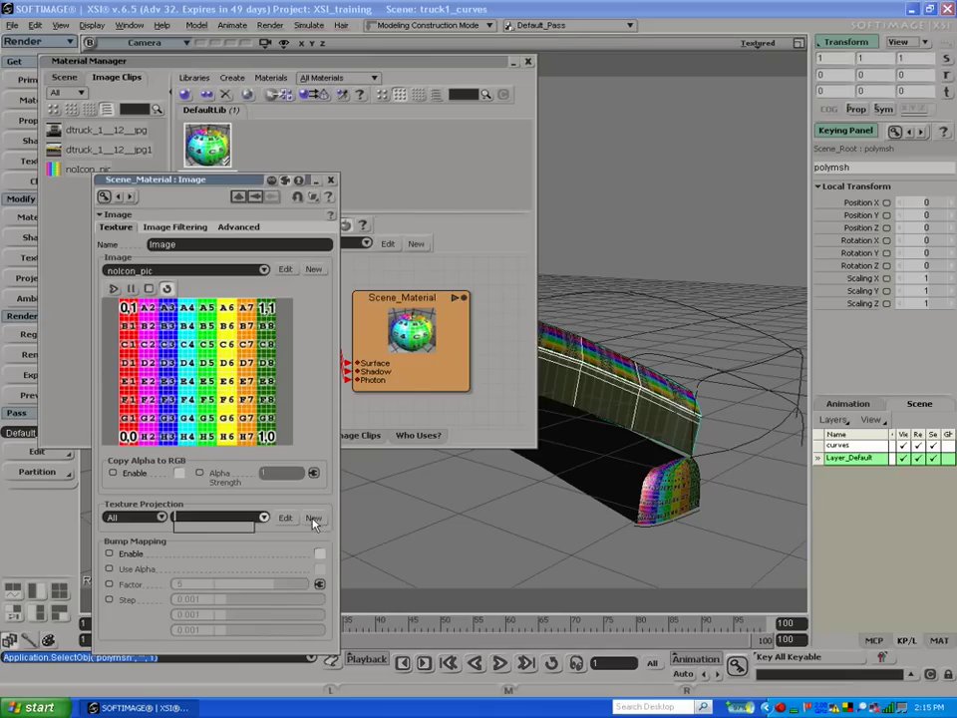
pyautogui.click(314, 519)
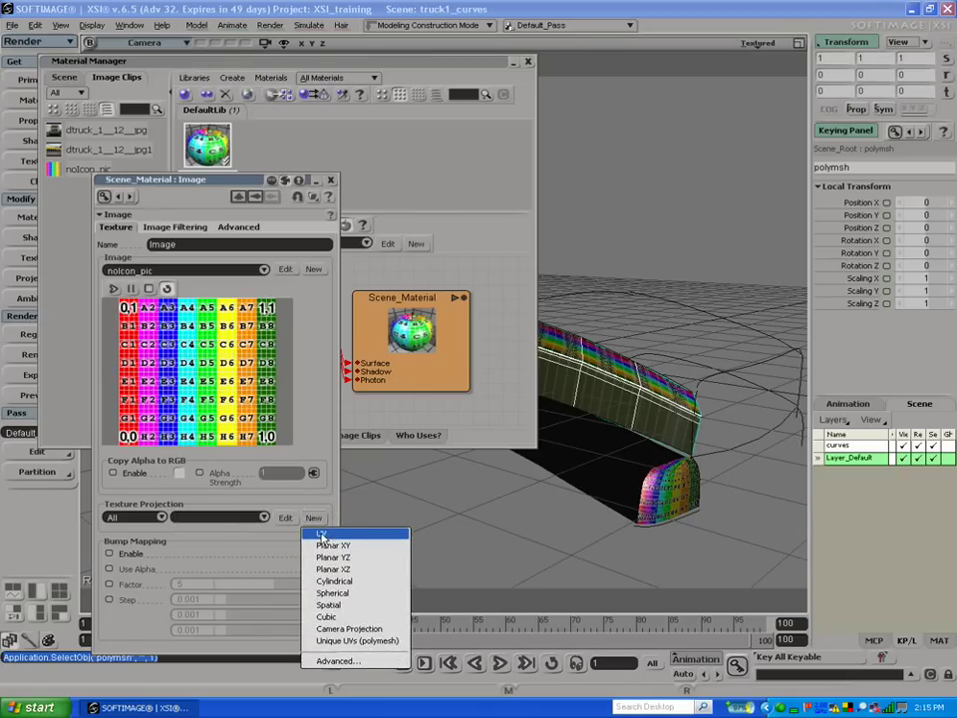
pyautogui.click(332, 592)
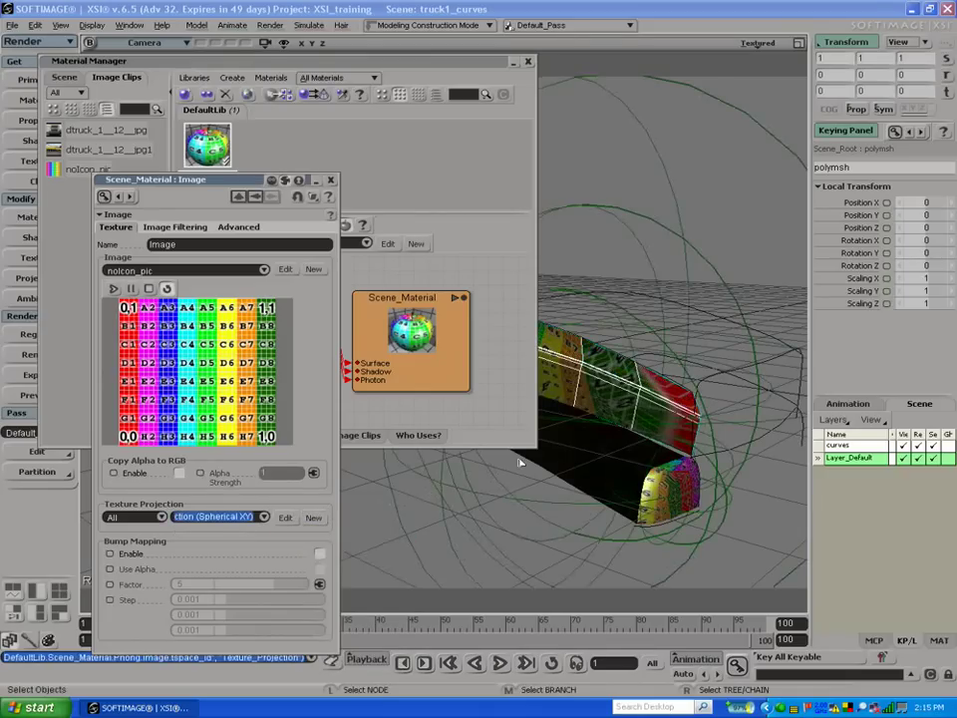
pyautogui.hotkey('ctrl', 'z')
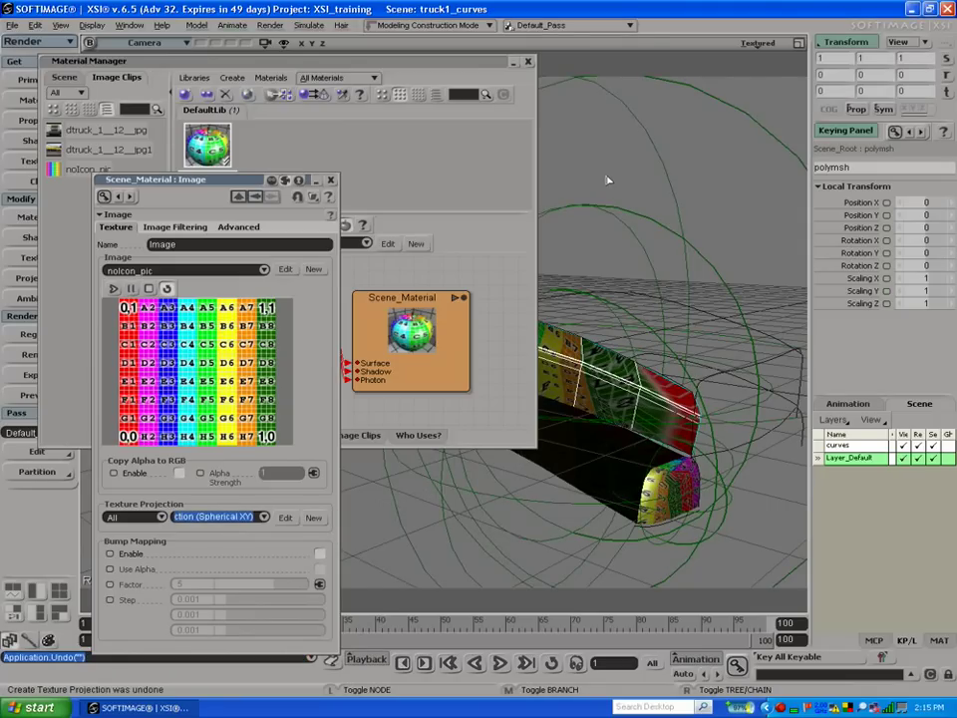
pyautogui.hotkey('ctrl', 'z')
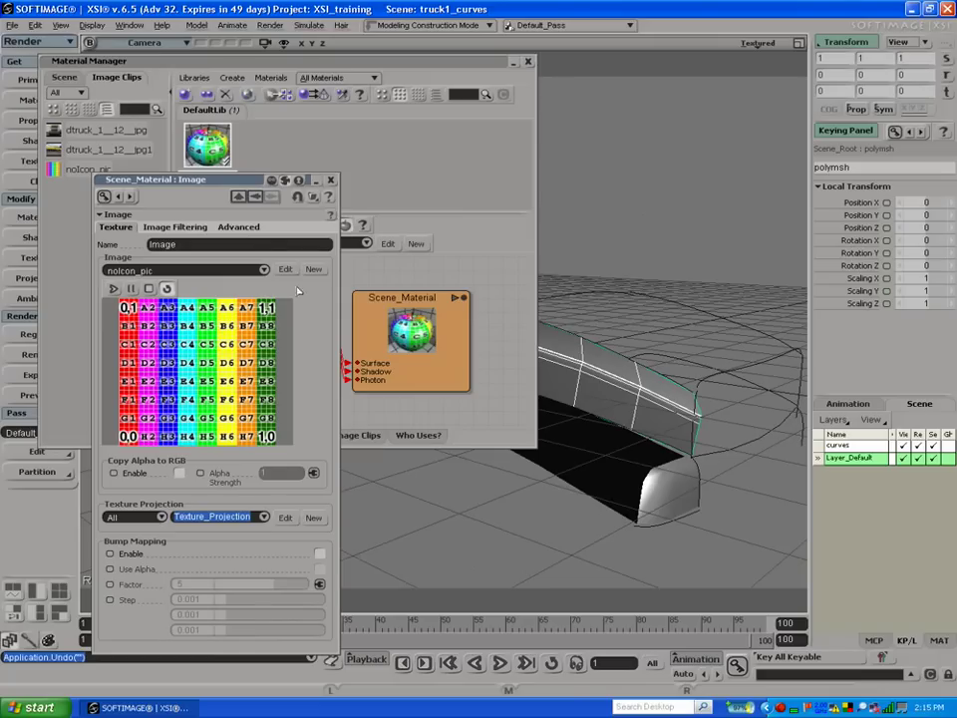
# Step: Select the hood side mesh and display the camera view as Textured Decal
pyautogui.click(593, 383)
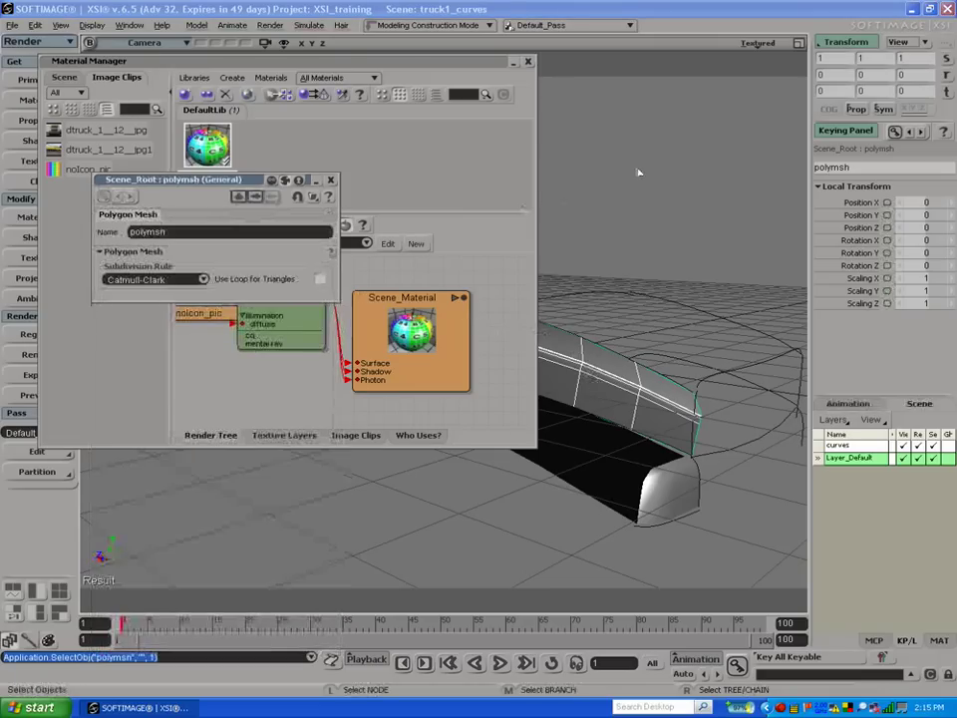
pyautogui.click(758, 43)
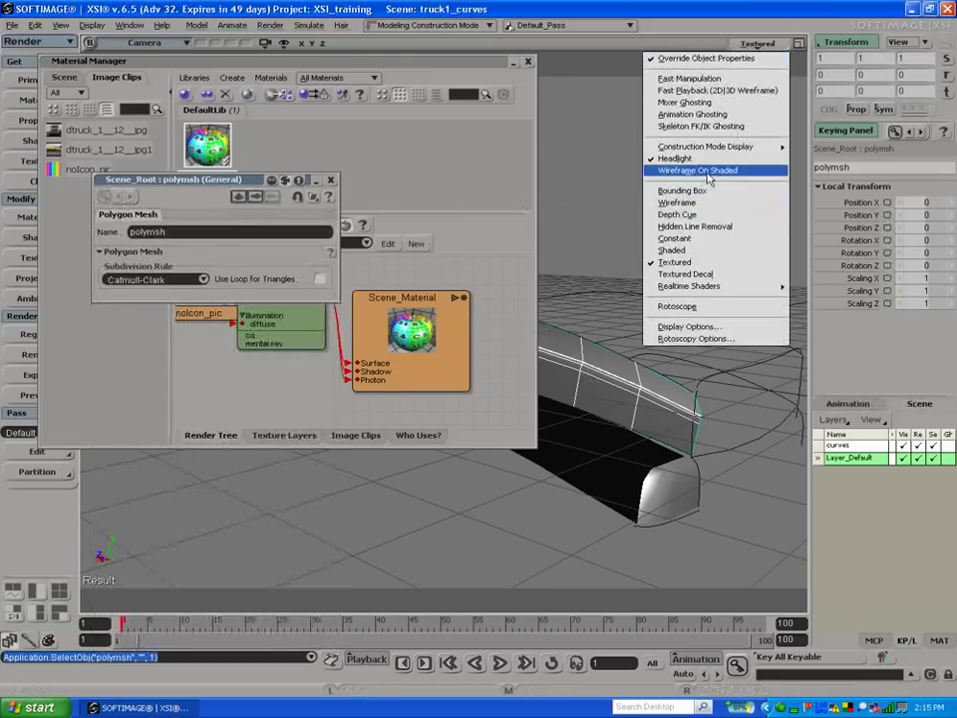
pyautogui.click(685, 274)
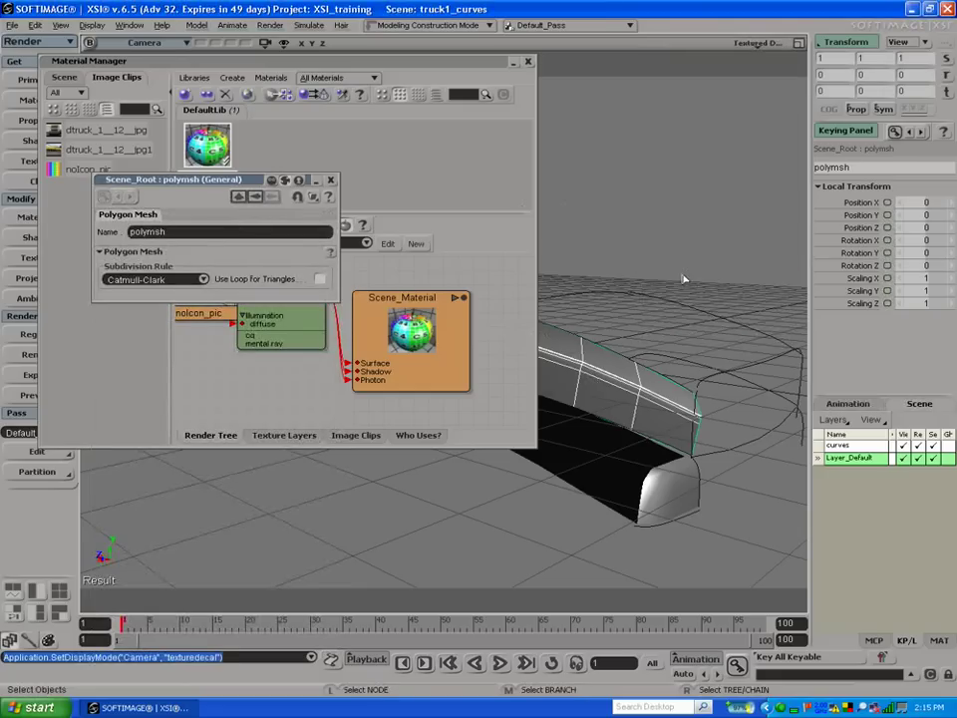
# Step: Try to generate automatic UVs again from the Birail properties of the fender's front-end mesh, keeping Per Span subdivision
pyautogui.moveTo(201, 187); pyautogui.dragTo(204, 250)
pyautogui.click(258, 261)
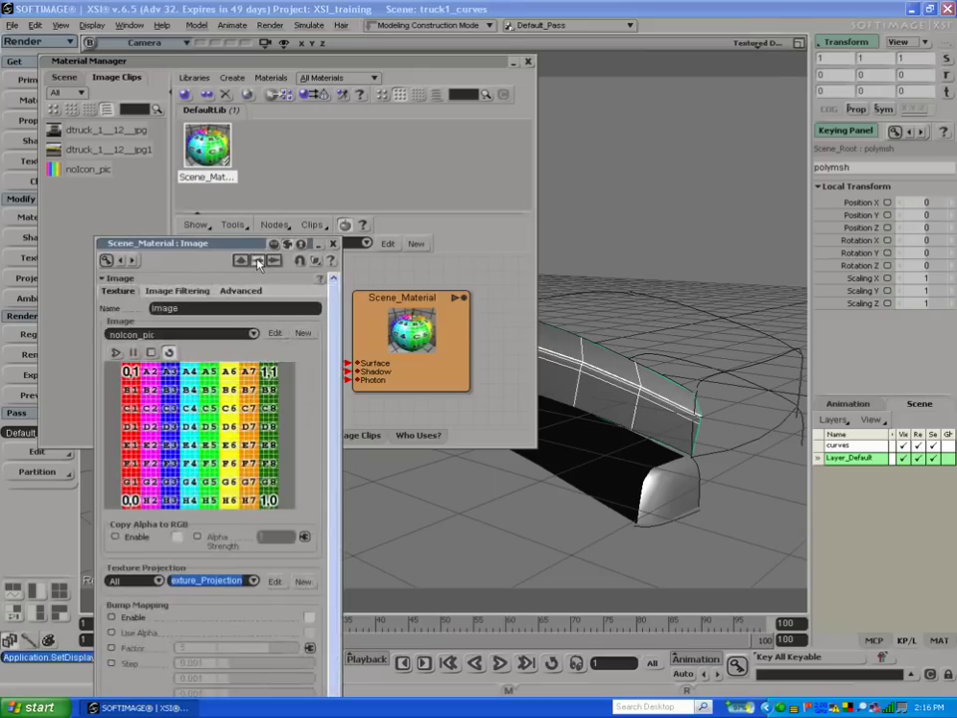
pyautogui.click(258, 262)
pyautogui.click(257, 261)
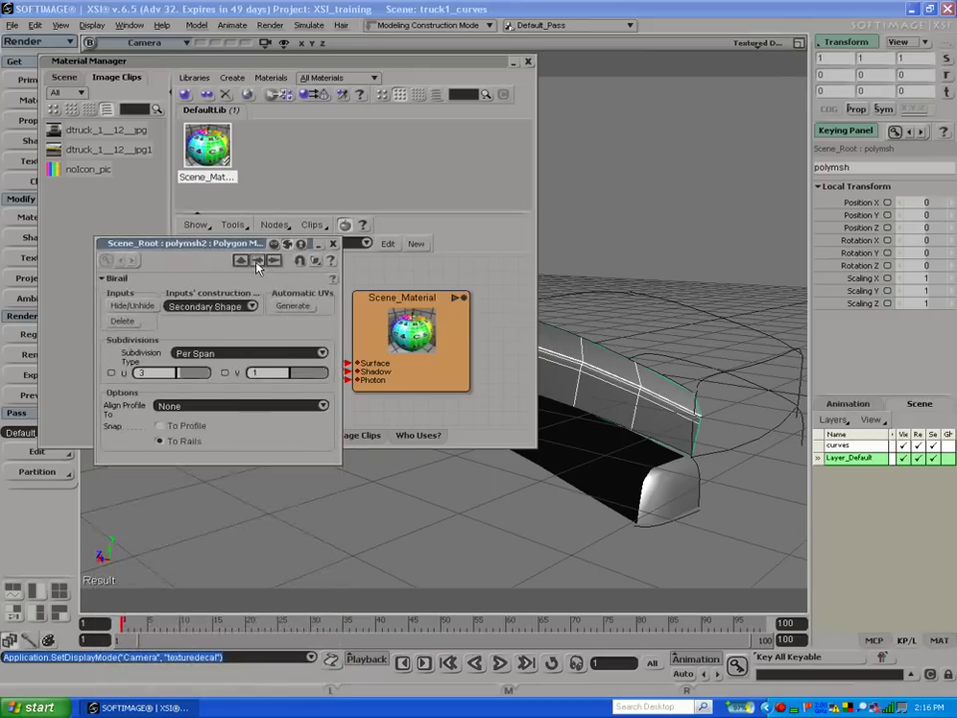
pyautogui.click(295, 306)
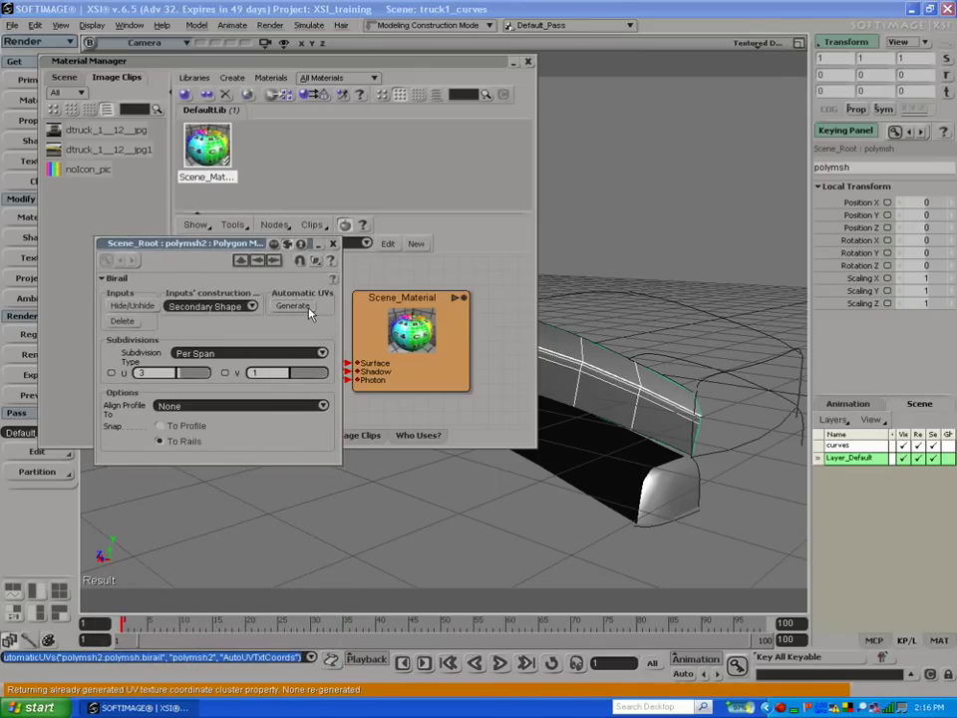
pyautogui.click(244, 354)
pyautogui.click(268, 362)
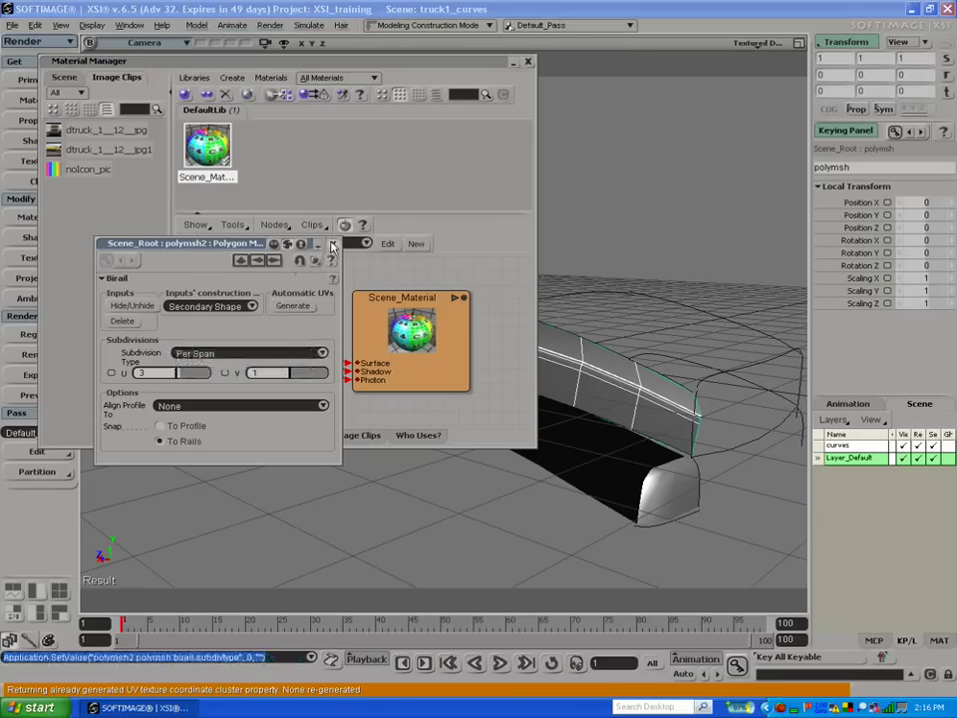
pyautogui.click(333, 245)
# Step: Examine the UV layouts of the hood side, fender front-end and long fender meshes in the Texture Editor
pyautogui.moveTo(439, 62); pyautogui.dragTo(385, 357)
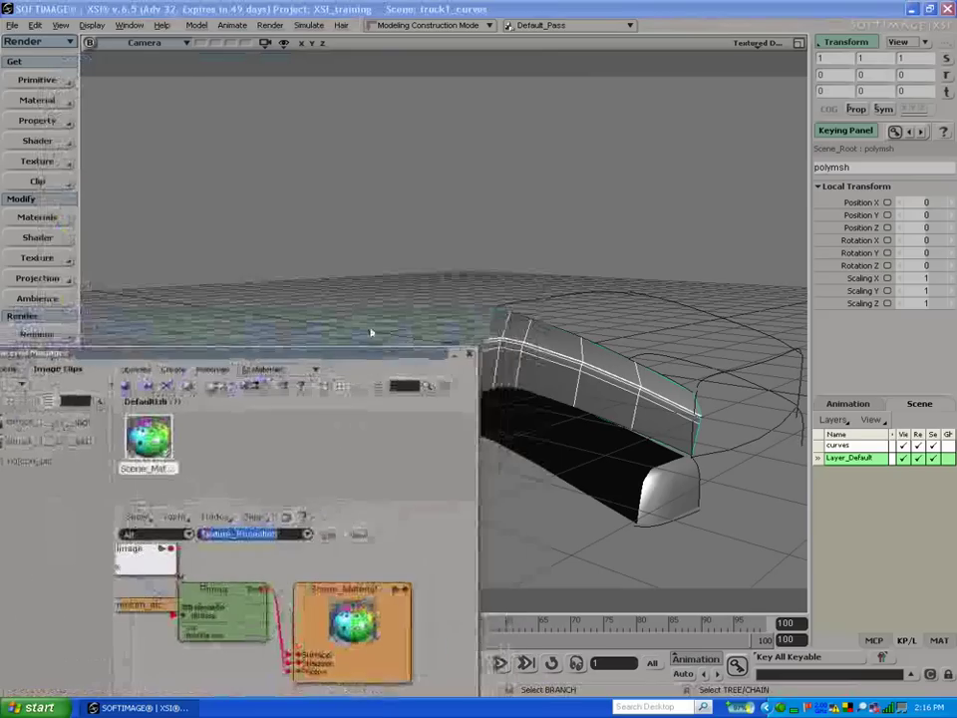
pyautogui.click(128, 25)
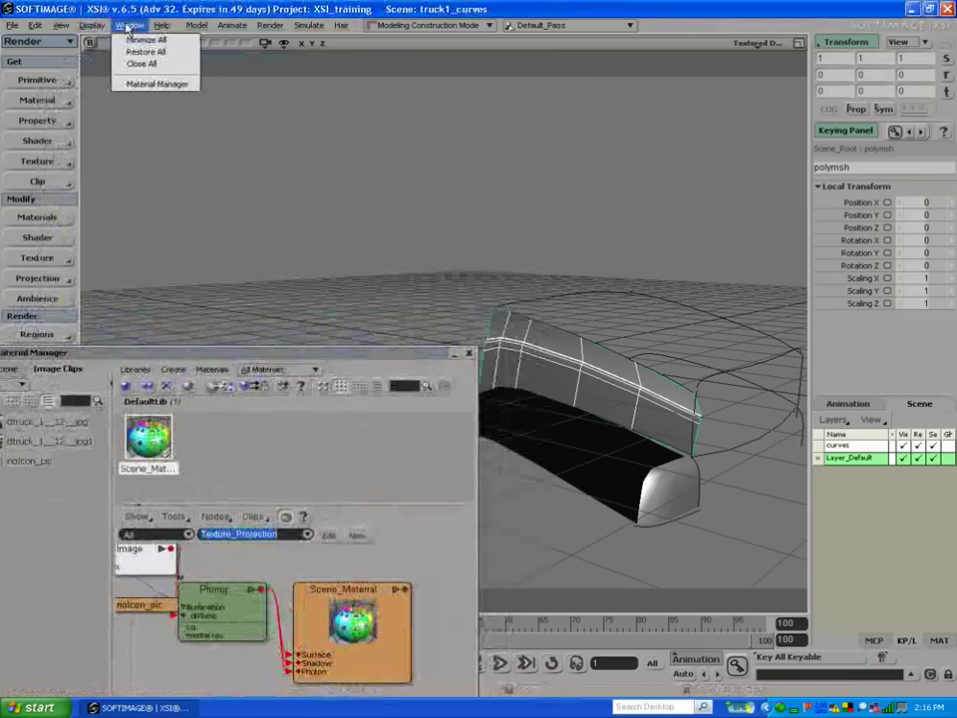
pyautogui.moveTo(61, 77)
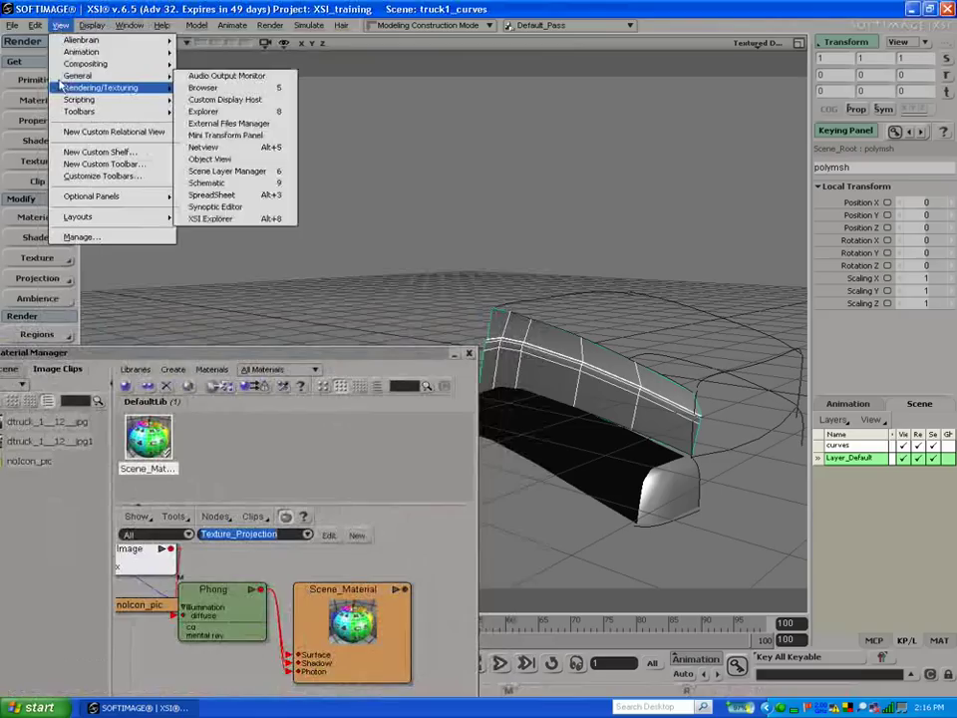
pyautogui.moveTo(82, 92)
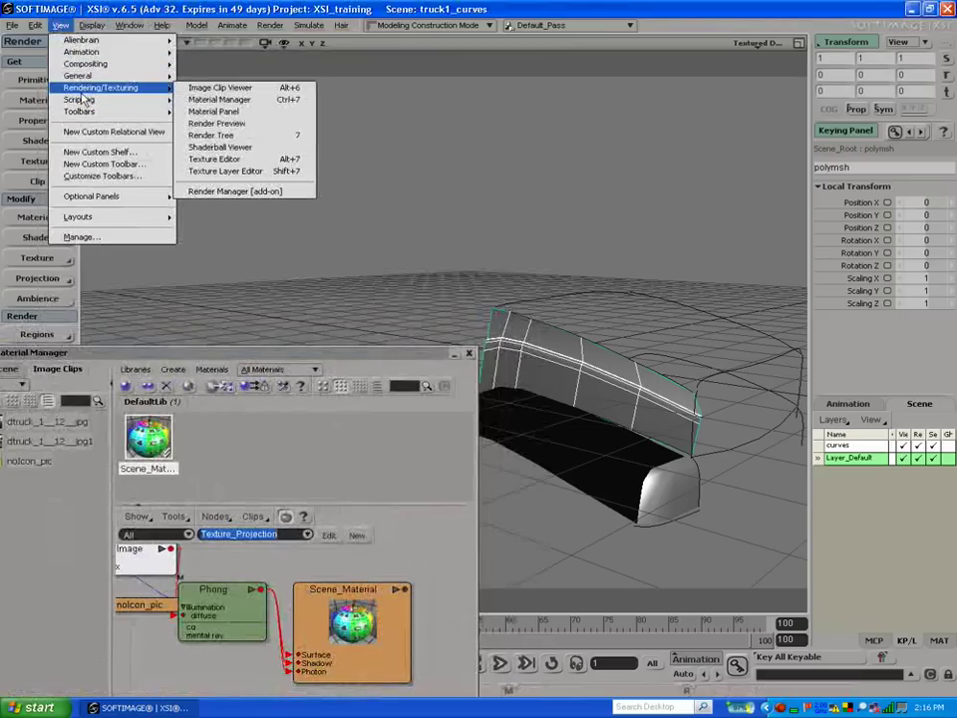
pyautogui.click(205, 157)
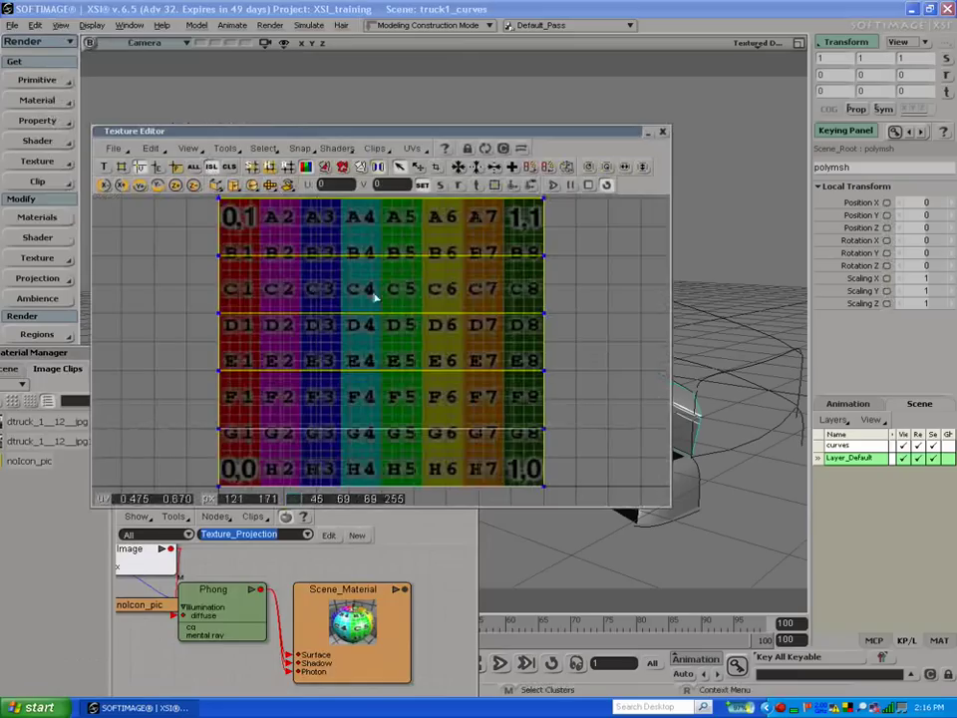
pyautogui.moveTo(419, 144); pyautogui.dragTo(308, 12)
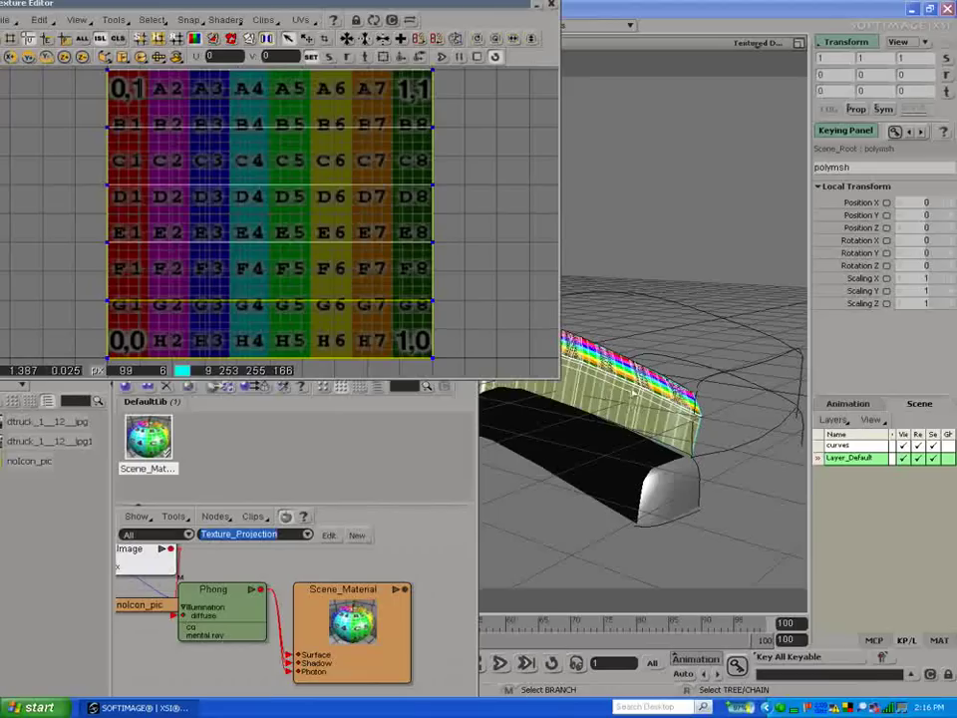
pyautogui.click(583, 454)
pyautogui.click(677, 482)
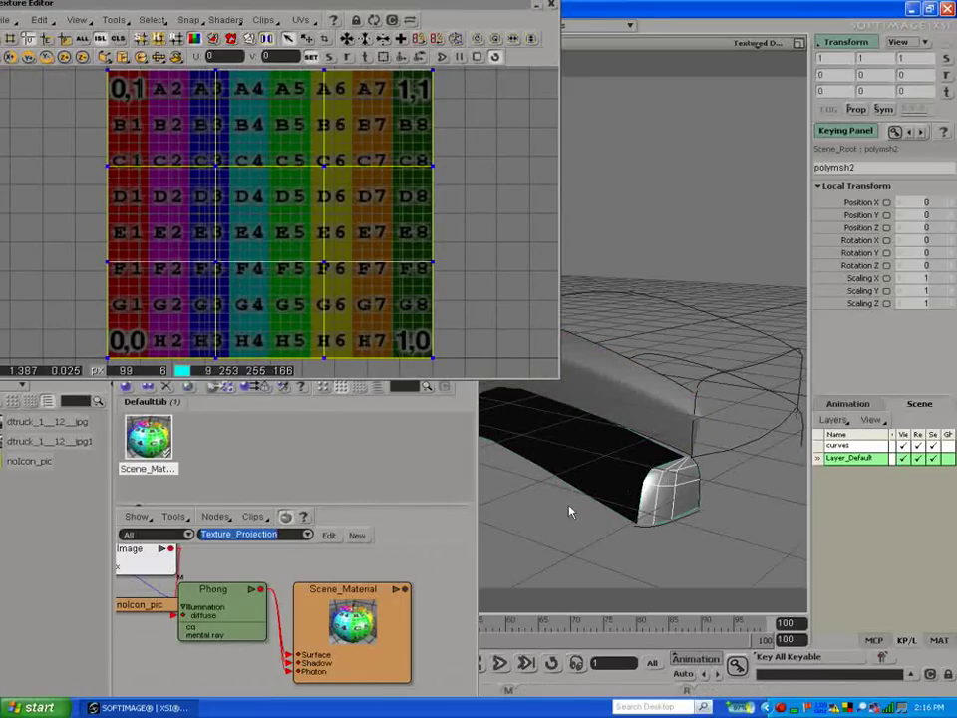
pyautogui.click(602, 467)
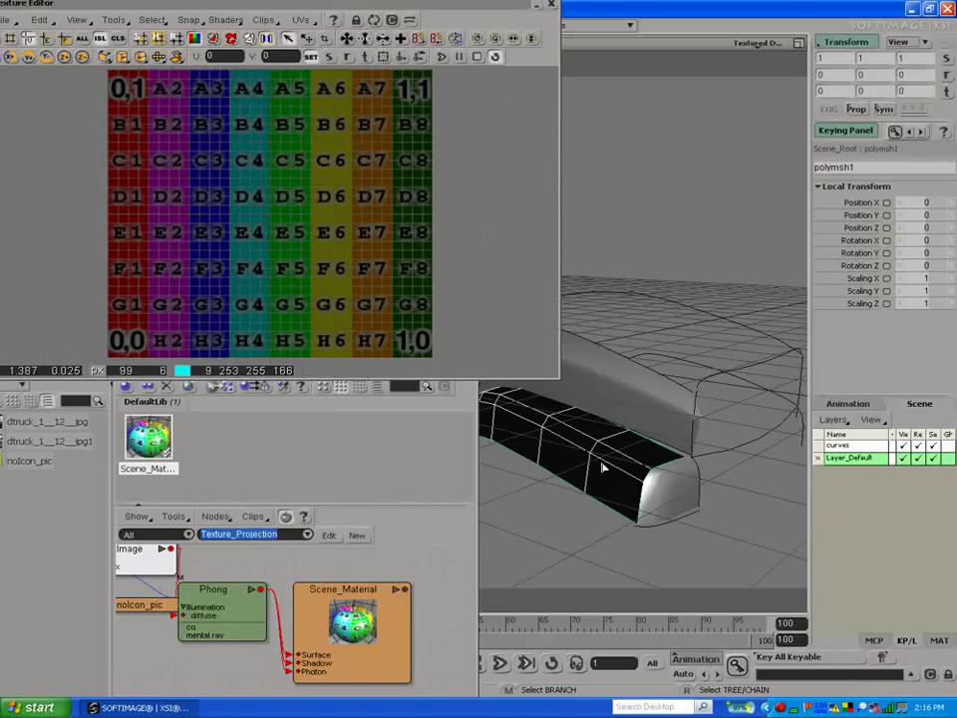
# Step: Close the Texture Editor and Material Manager, display the camera view as Shaded, and clear the selection
pyautogui.click(552, 4)
pyautogui.moveTo(299, 353); pyautogui.dragTo(526, 281)
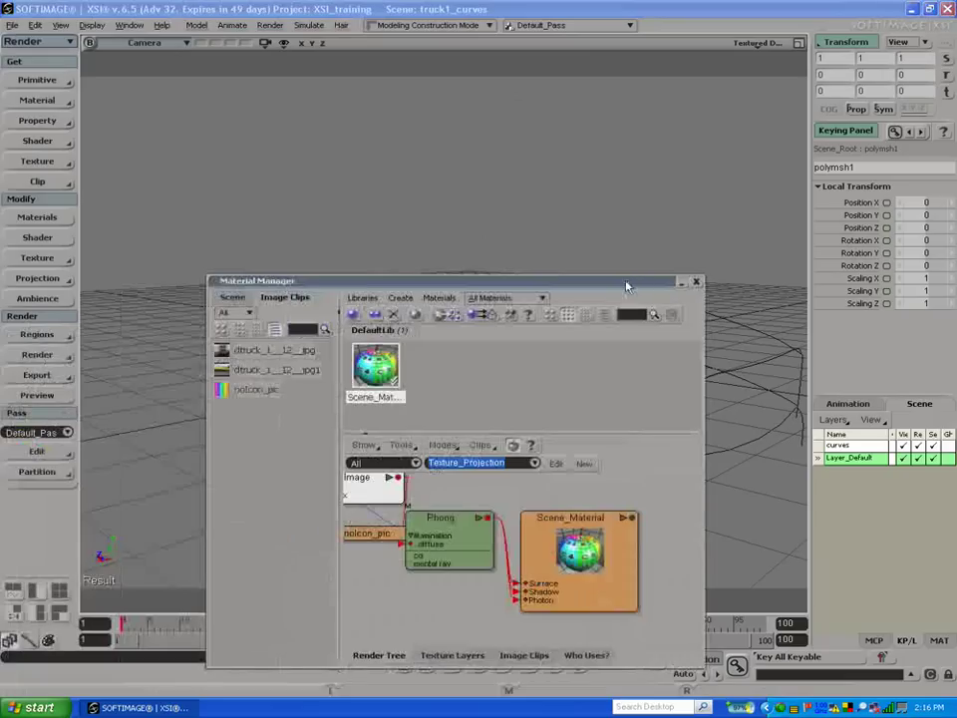
pyautogui.click(696, 281)
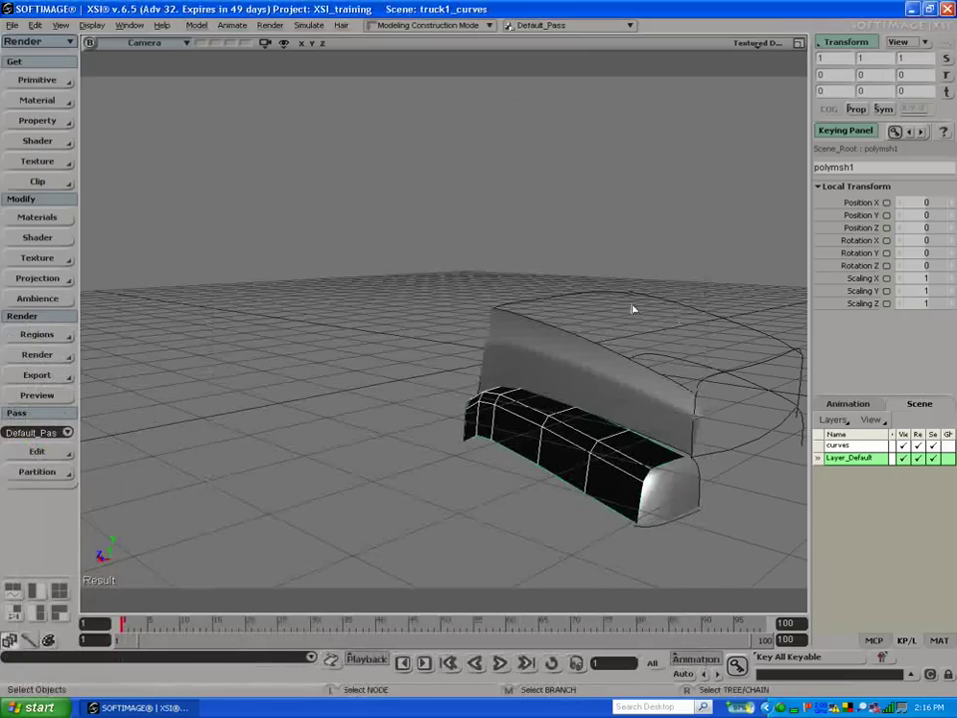
pyautogui.click(755, 44)
pyautogui.click(678, 251)
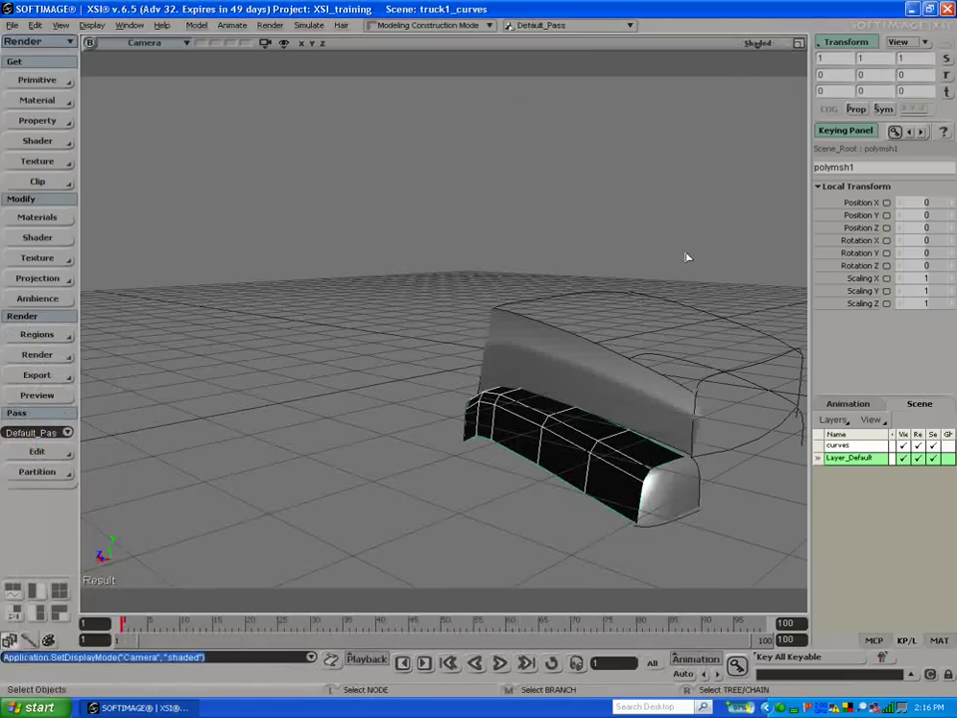
pyautogui.click(433, 313)
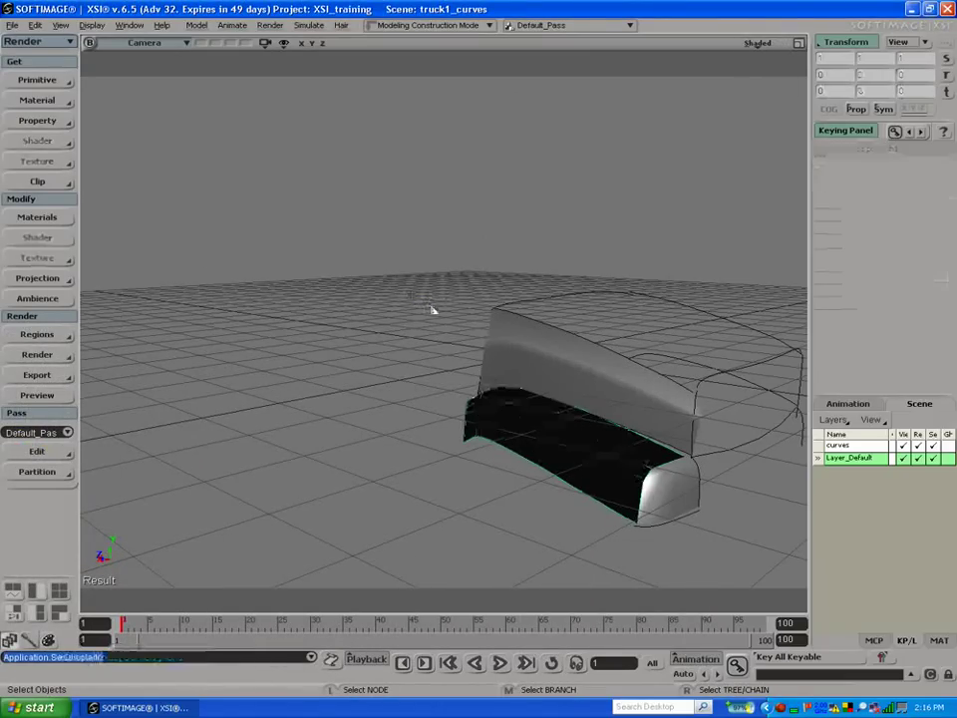
# Step: Invert the polygons of the long fender mesh and inspect the shading from the truck's front
pyautogui.click(556, 449)
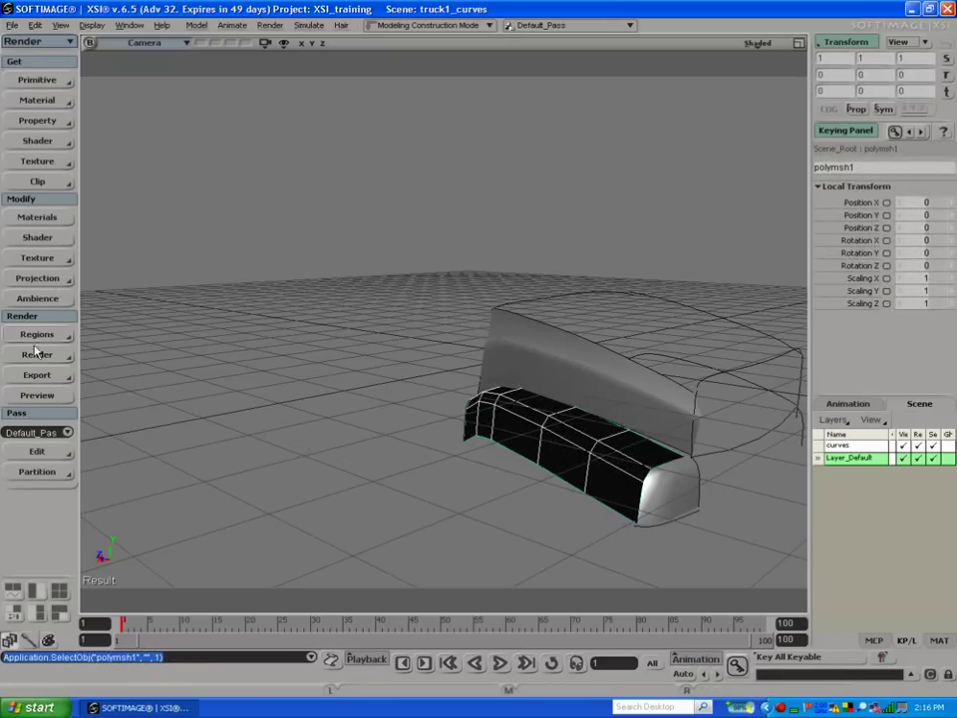
pyautogui.click(31, 41)
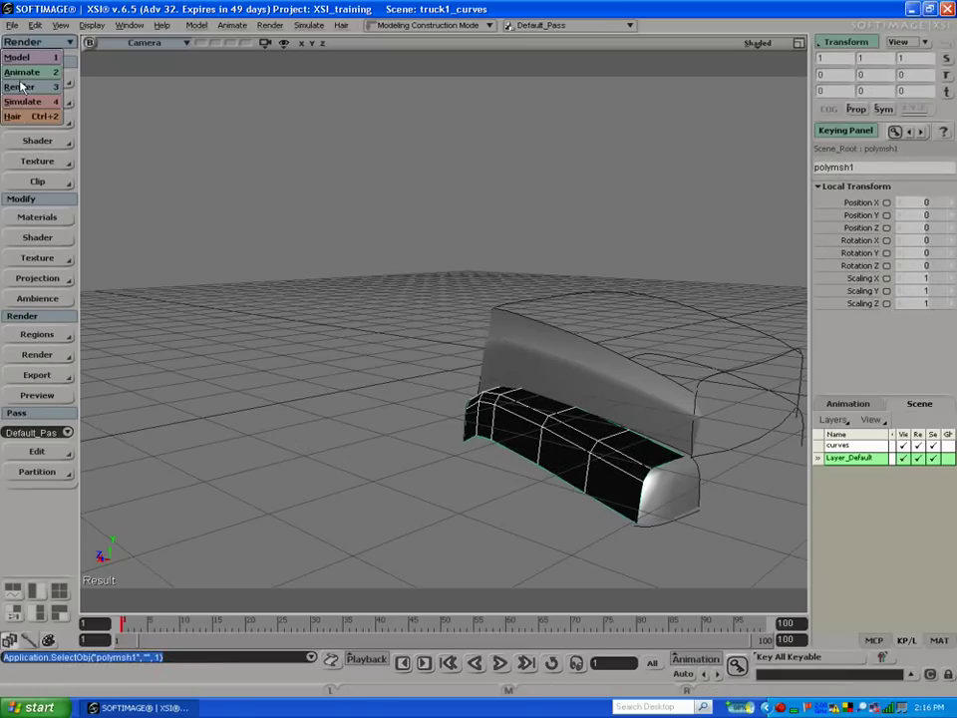
pyautogui.click(16, 56)
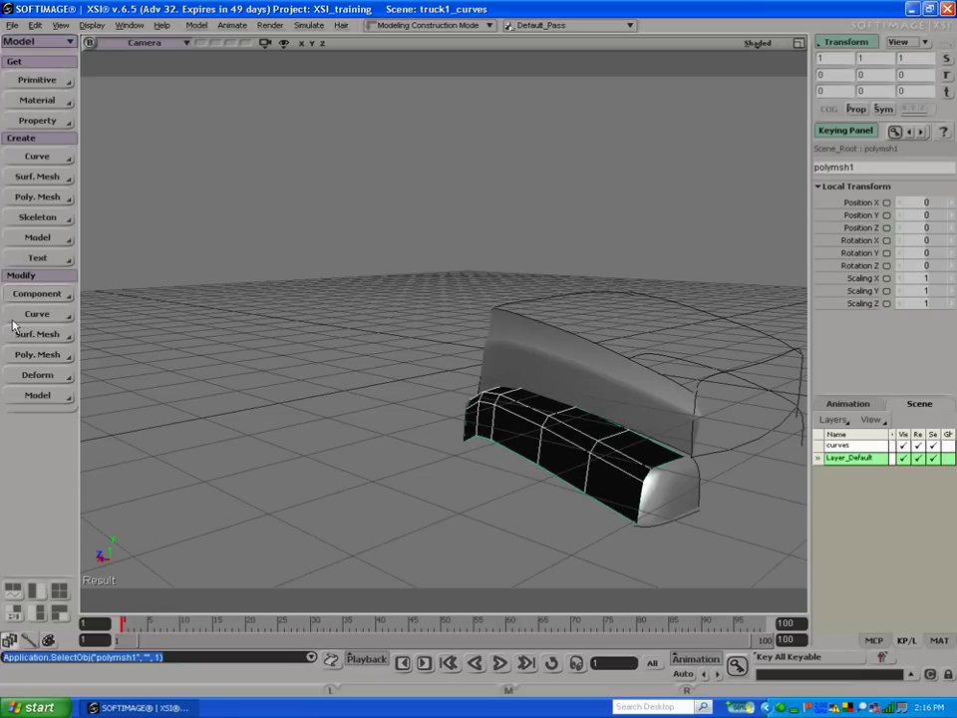
pyautogui.click(37, 355)
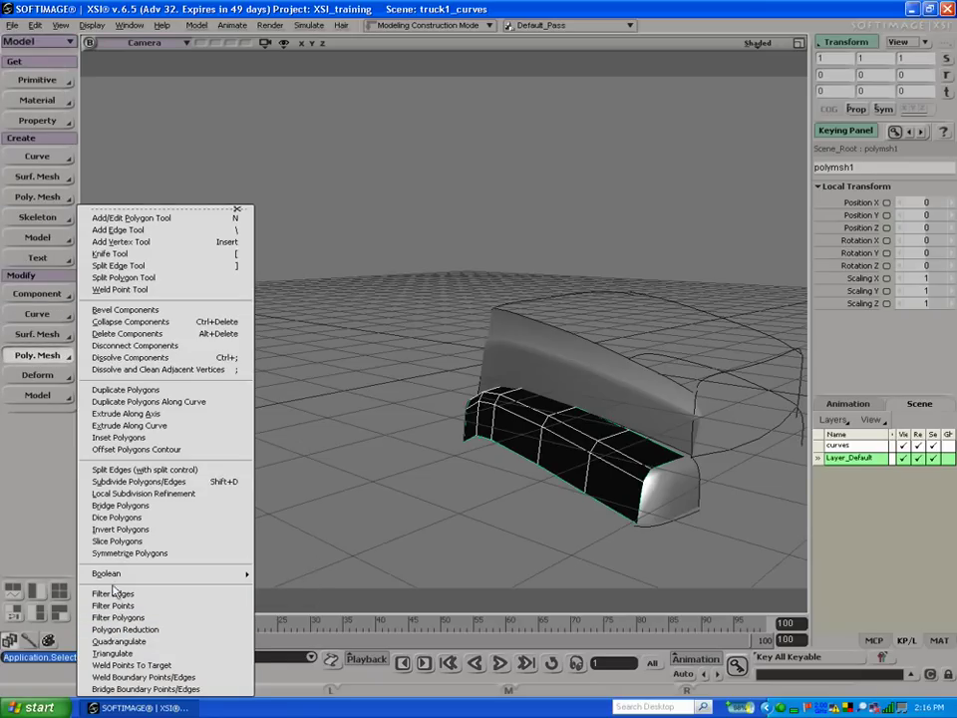
pyautogui.click(114, 529)
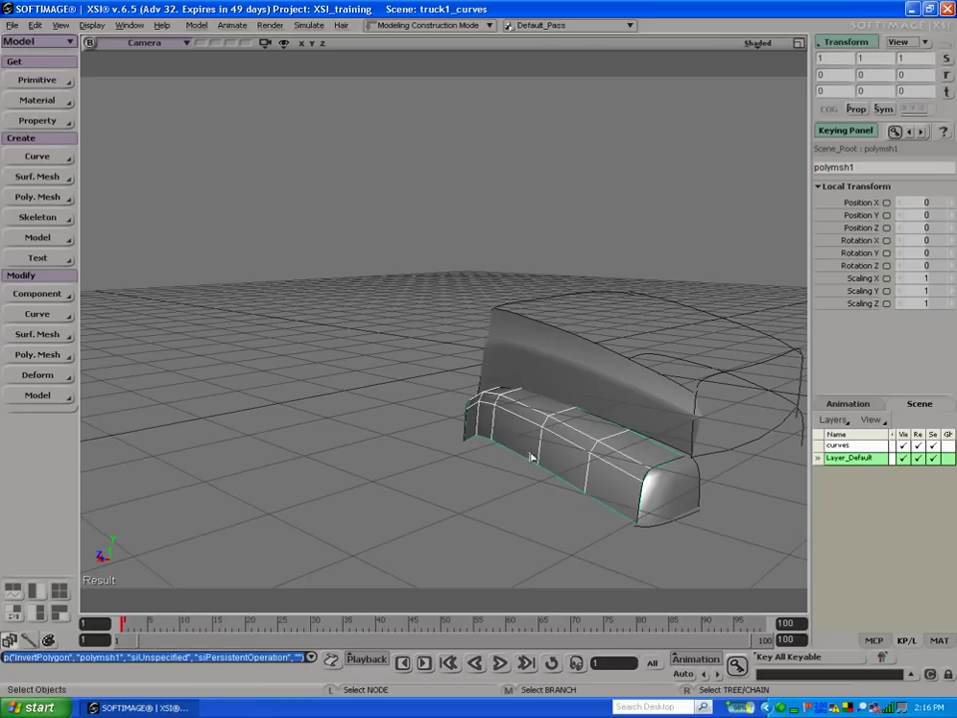
pyautogui.click(449, 451)
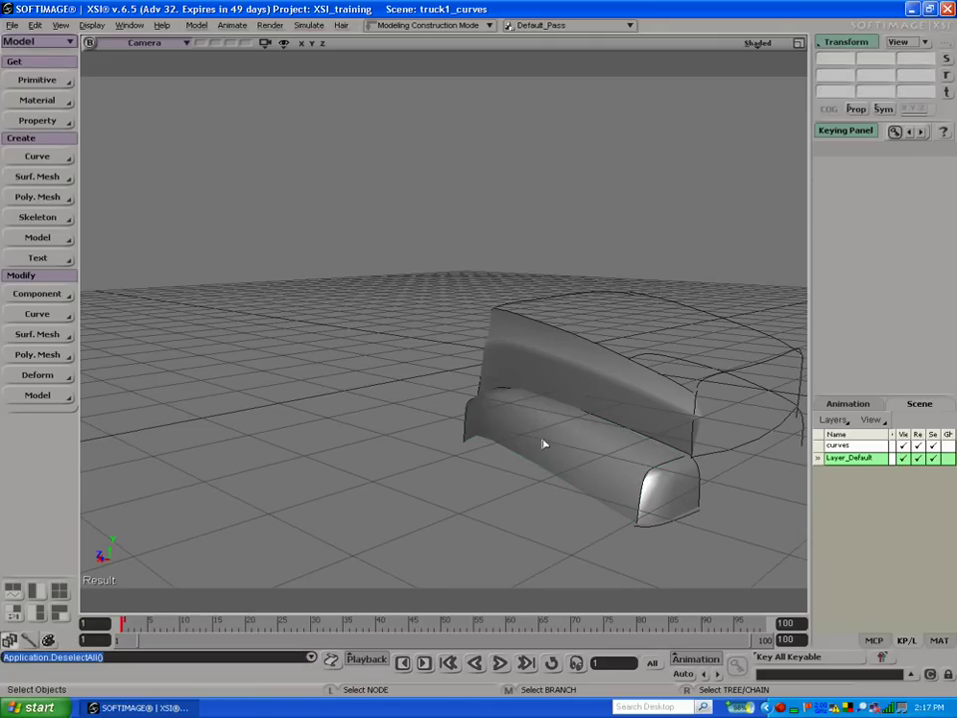
pyautogui.press('s')
pyautogui.moveTo(667, 476); pyautogui.dragTo(479, 394)
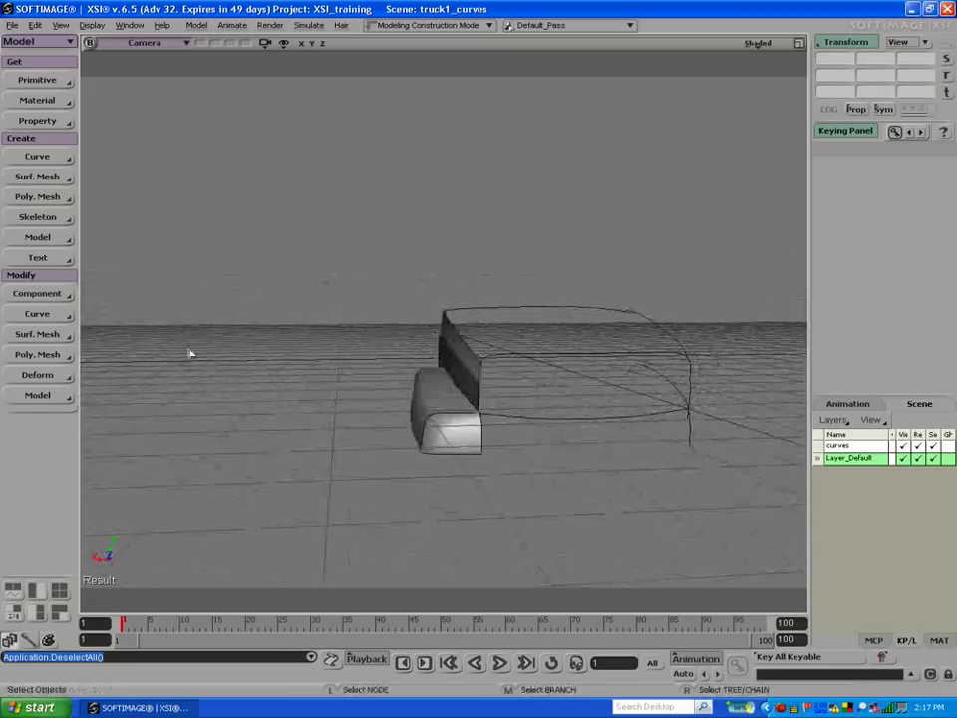
# Step: Create a polygon-mesh Birail for the front band below the hood, using the hood's lower front curve and the fender profiles at both ends
pyautogui.click(37, 197)
pyautogui.click(174, 193)
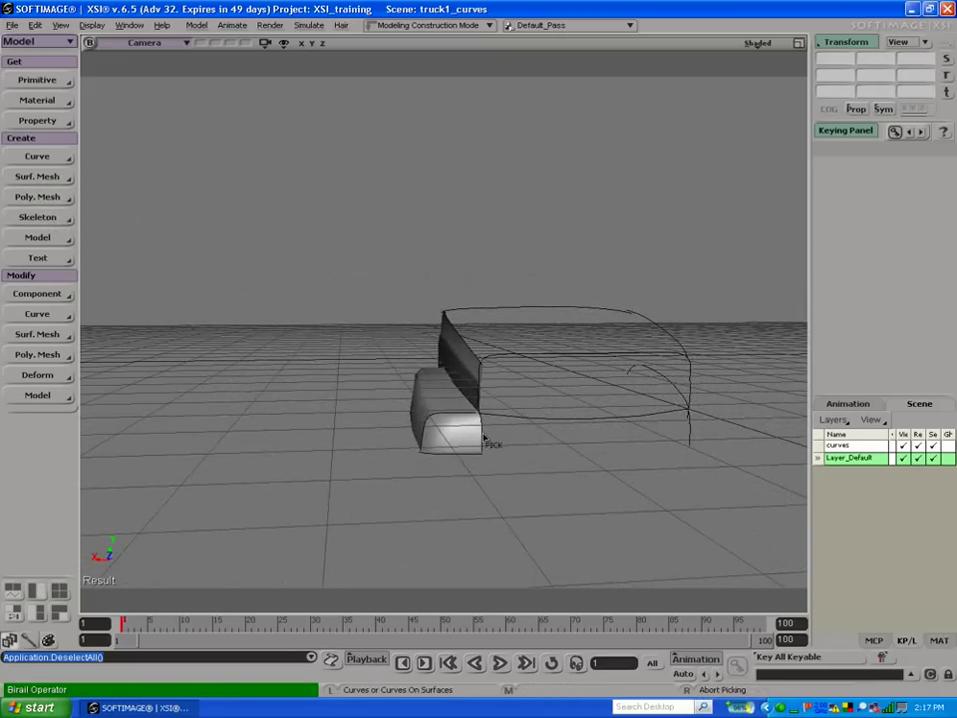
pyautogui.click(587, 423)
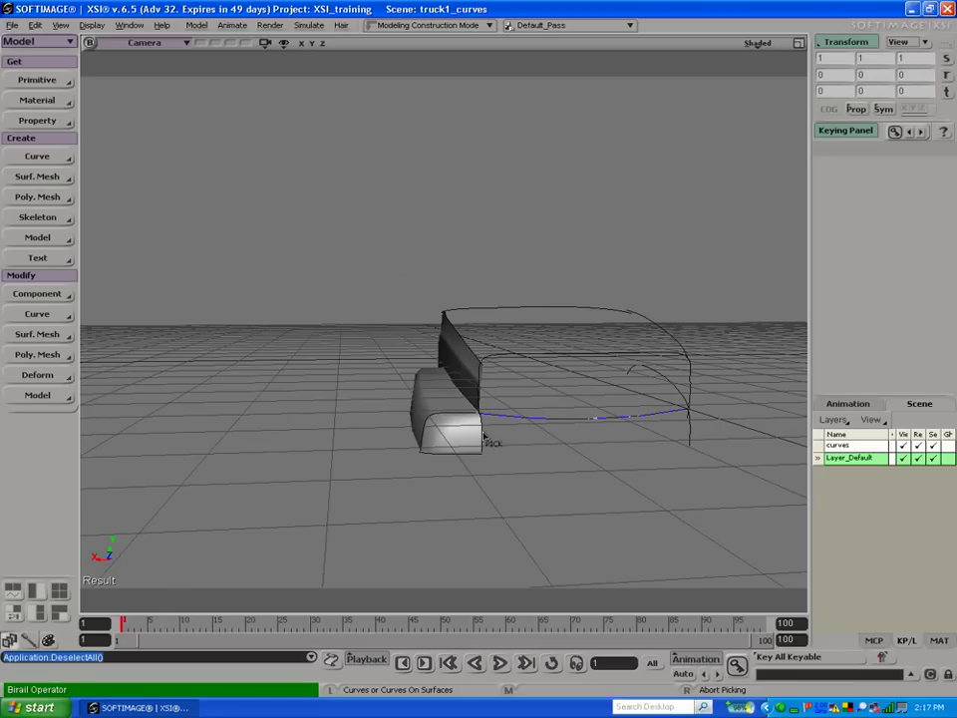
pyautogui.click(691, 442)
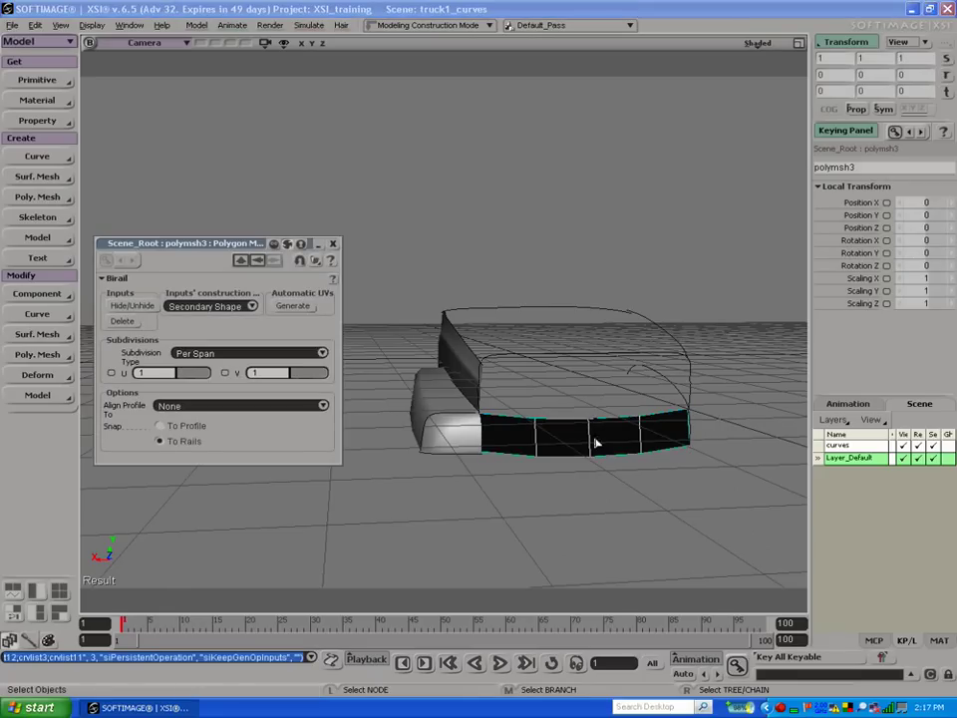
# Step: Set the front band Birail's subdivisions to U 1 and V 3 per span, and generate its automatic UVs
pyautogui.click(179, 372)
pyautogui.moveTo(180, 375); pyautogui.dragTo(170, 374)
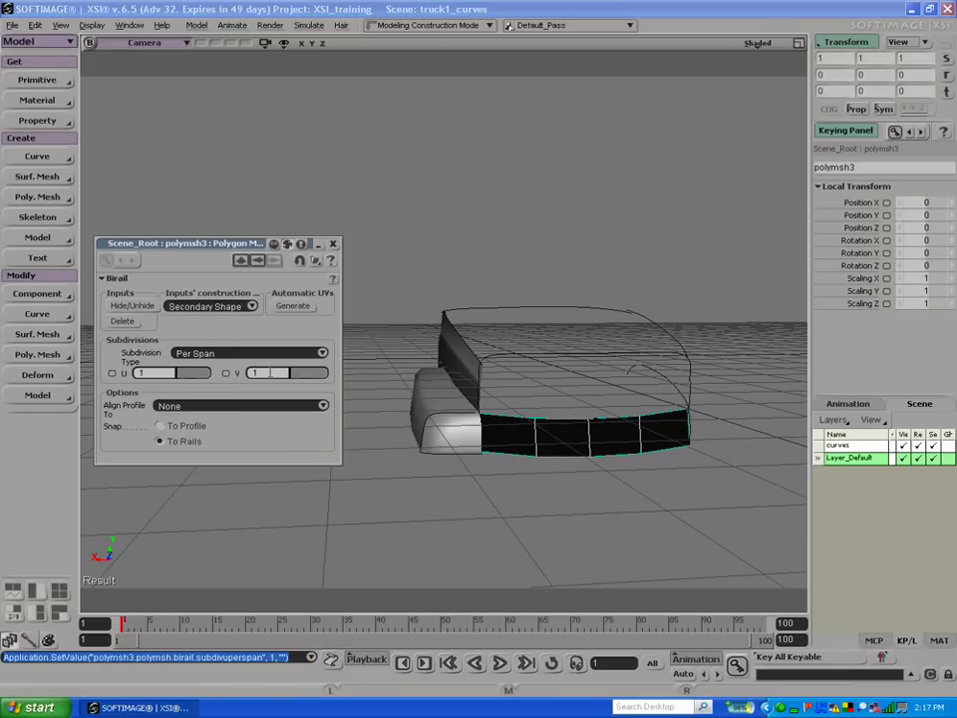
pyautogui.click(291, 377)
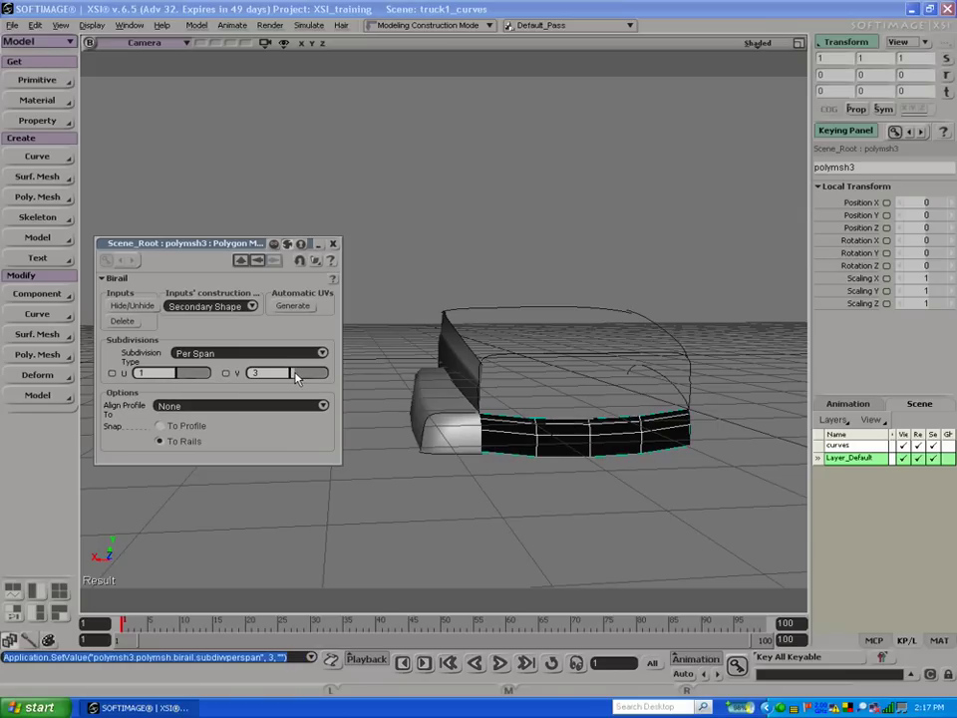
pyautogui.press('s')
pyautogui.moveTo(414, 436); pyautogui.dragTo(349, 324)
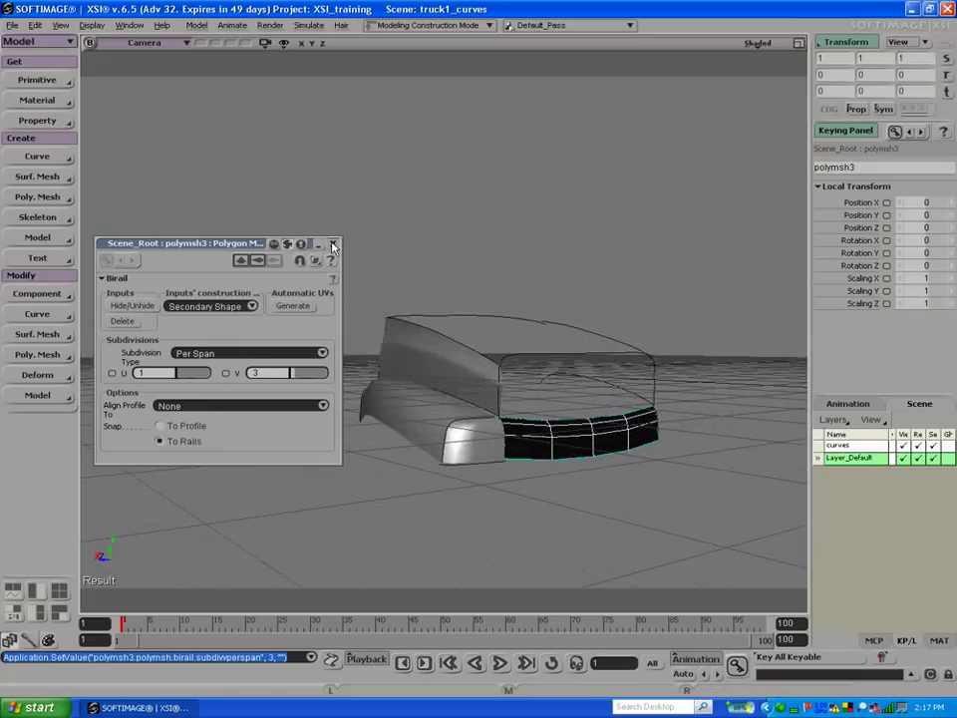
pyautogui.click(294, 306)
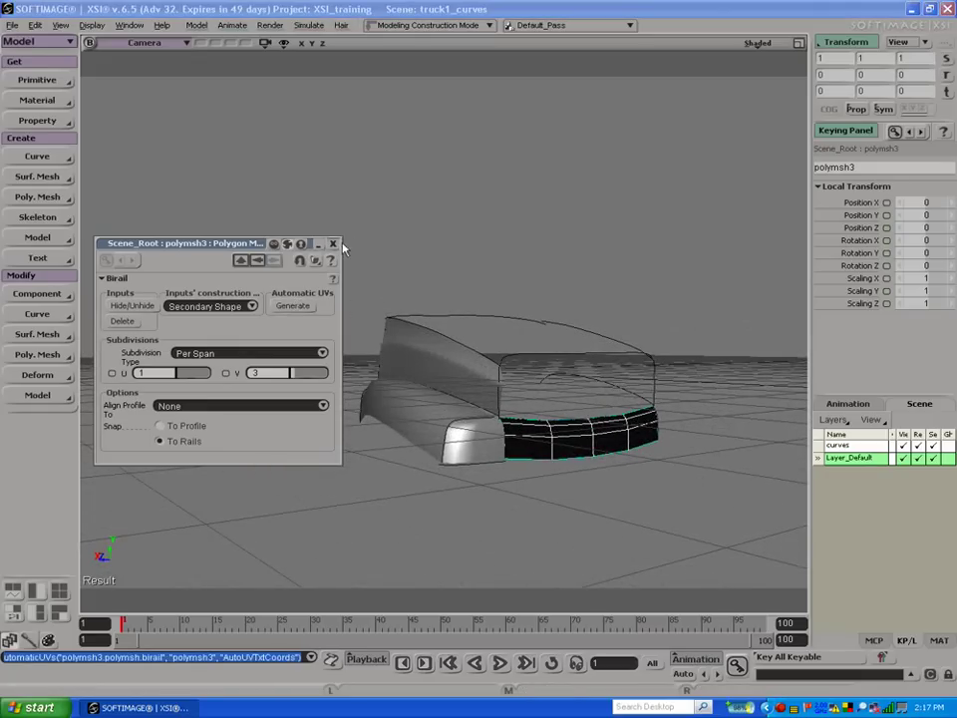
pyautogui.click(333, 243)
# Step: Invert the polygons of the front band mesh and check its shading from the truck's front
pyautogui.click(38, 355)
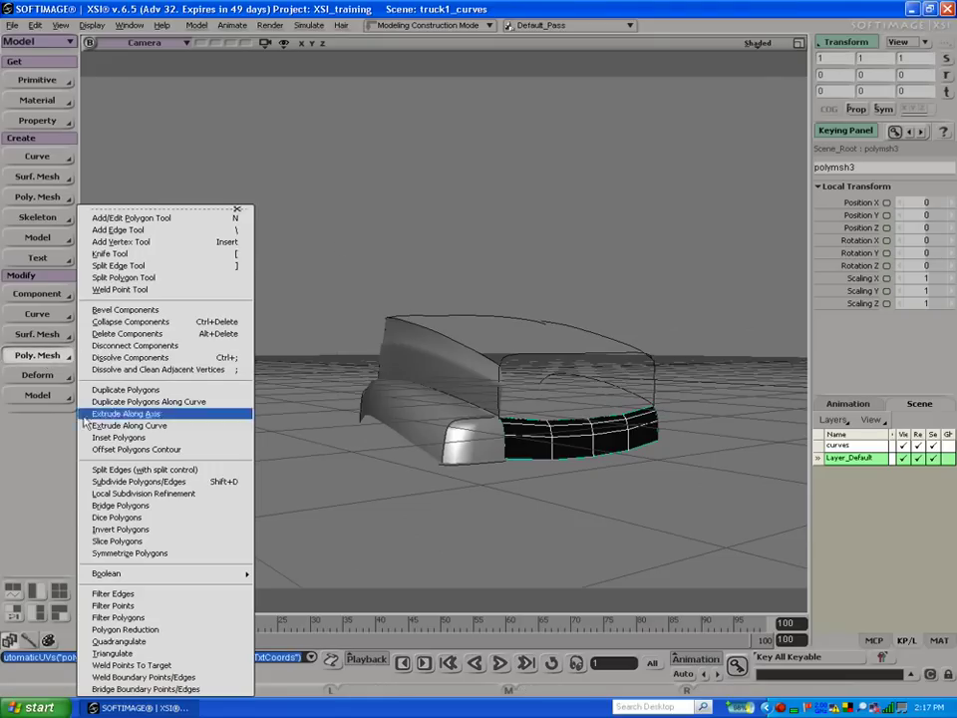
pyautogui.click(150, 528)
pyautogui.press('s')
pyautogui.moveTo(495, 473); pyautogui.dragTo(500, 406)
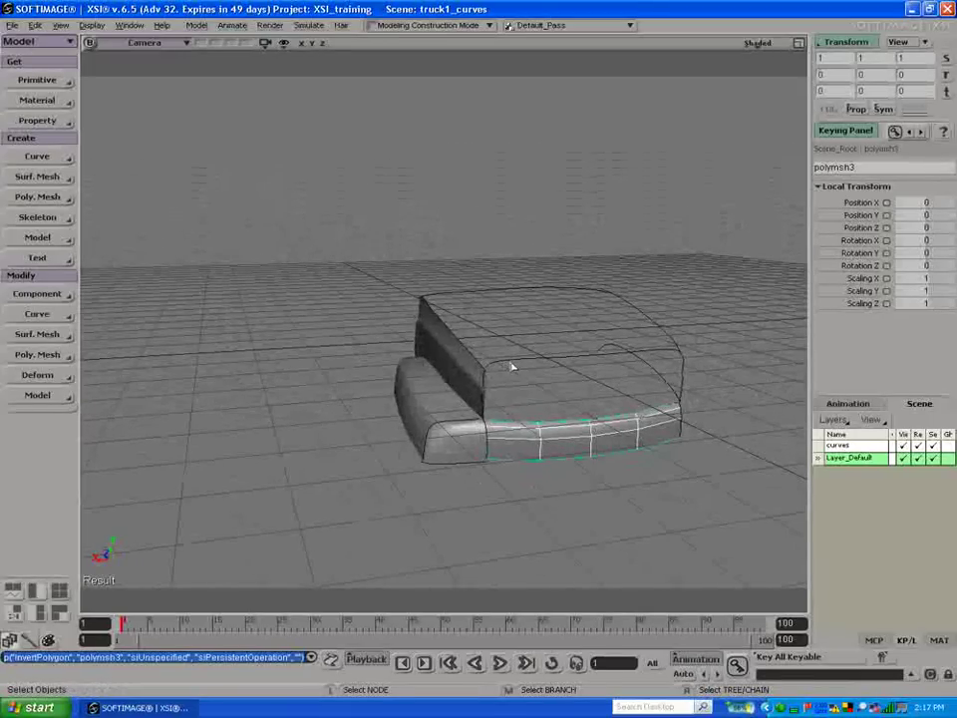
# Step: Create a polygon-mesh Birail for the hood's front face from its upper front curve and the two vertical side curves, keeping the default subdivisions
pyautogui.click(513, 361)
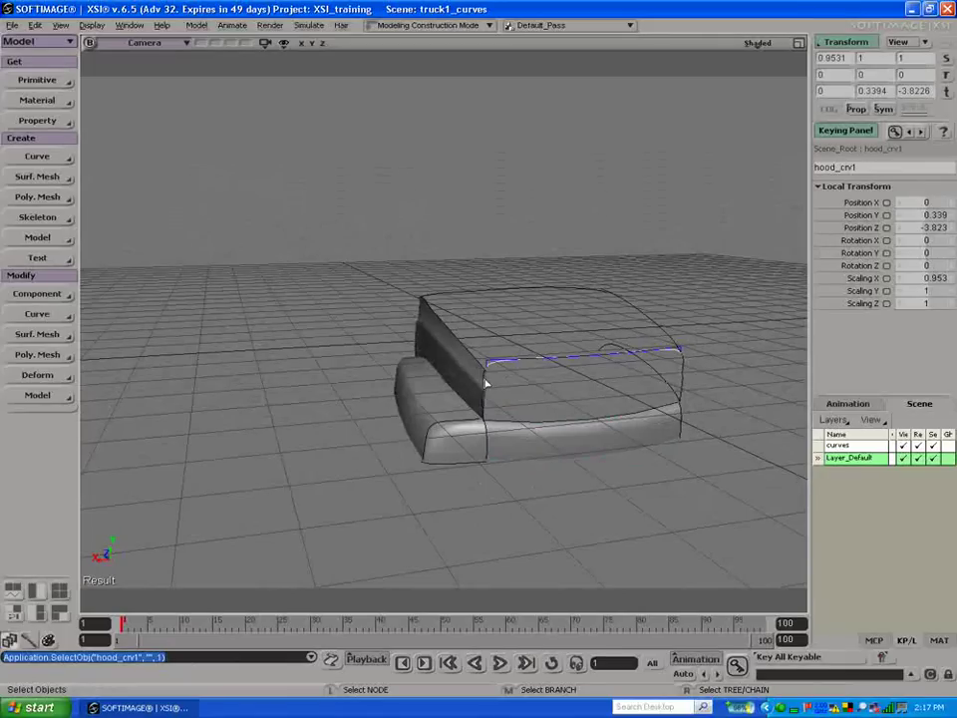
pyautogui.click(485, 384)
pyautogui.click(679, 381)
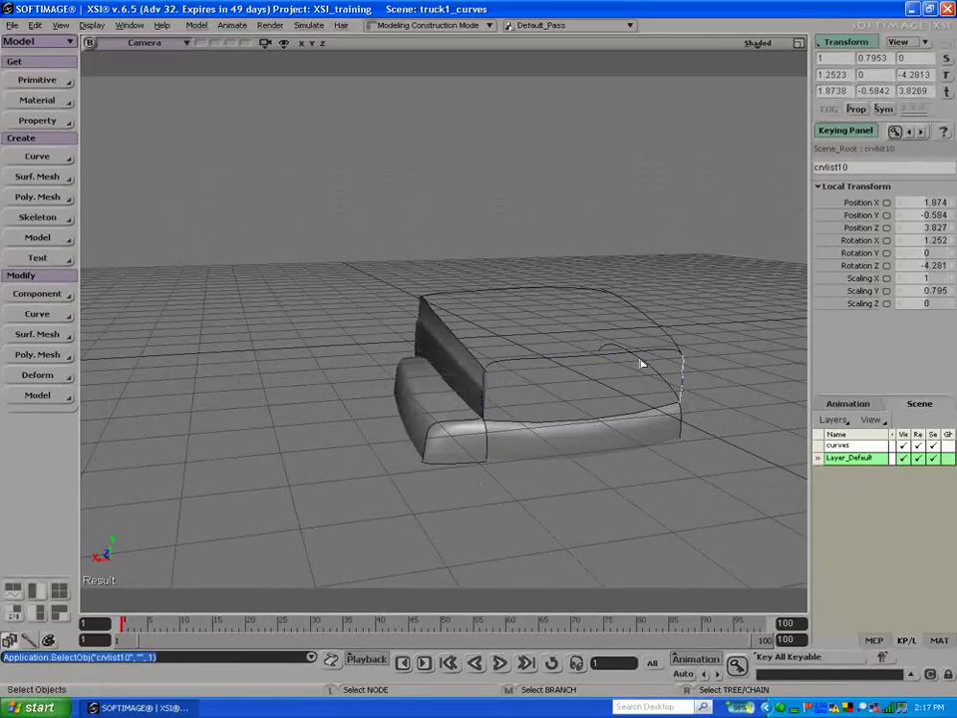
pyautogui.click(547, 361)
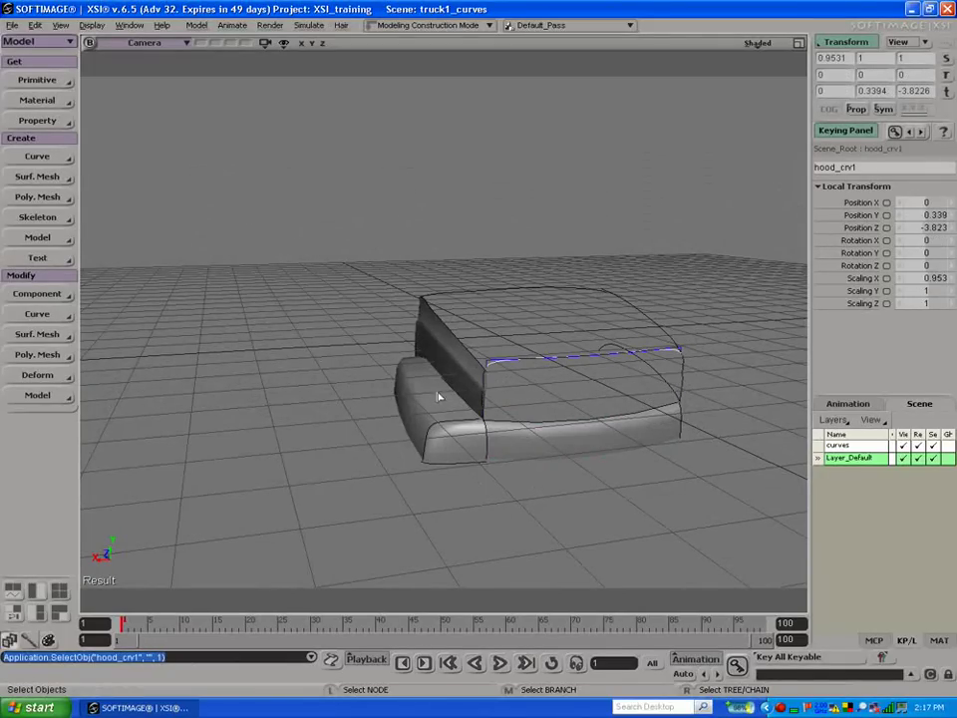
pyautogui.click(25, 198)
pyautogui.click(100, 312)
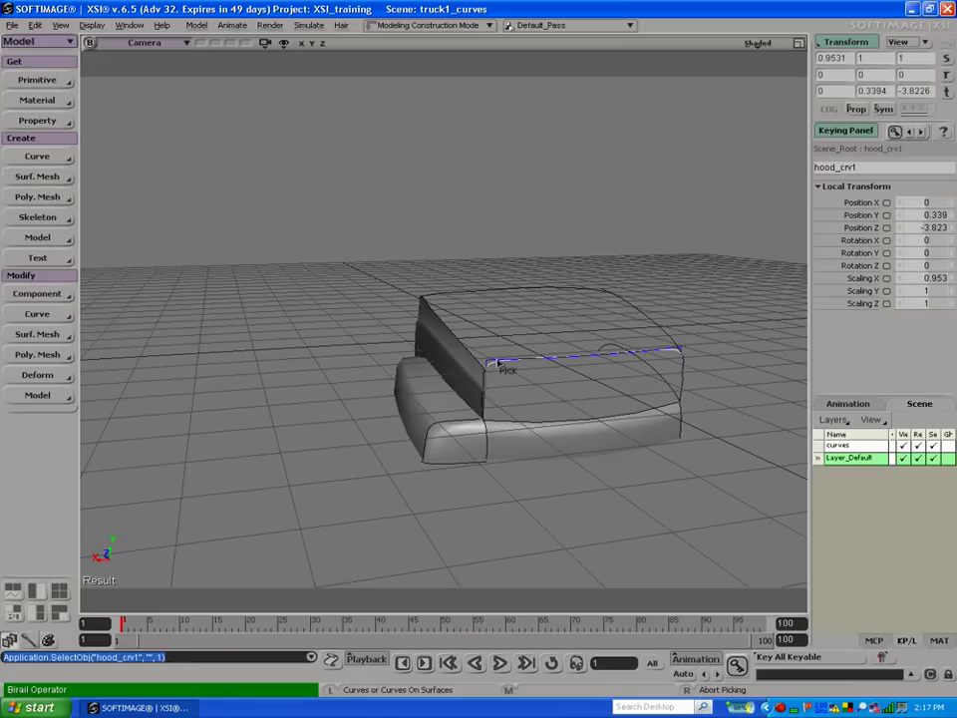
pyautogui.click(485, 386)
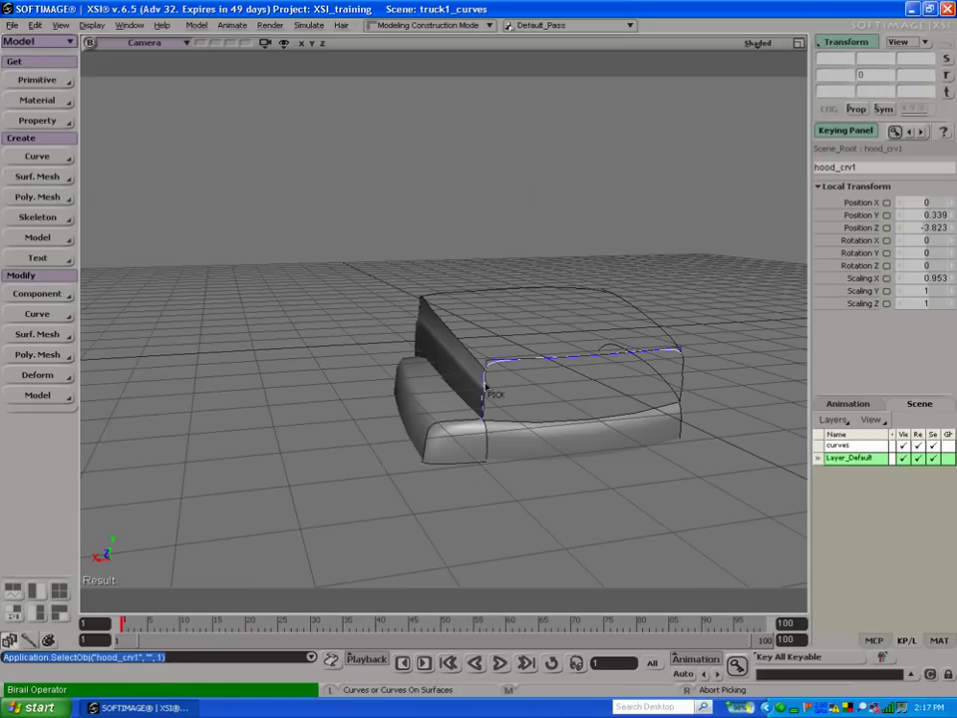
pyautogui.click(684, 378)
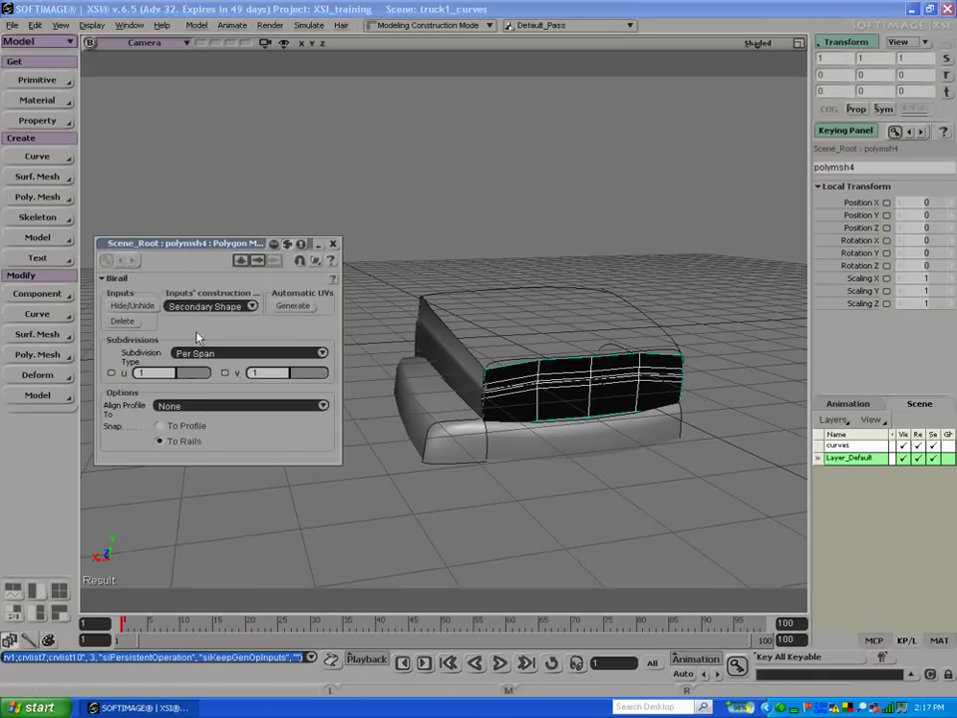
pyautogui.click(333, 244)
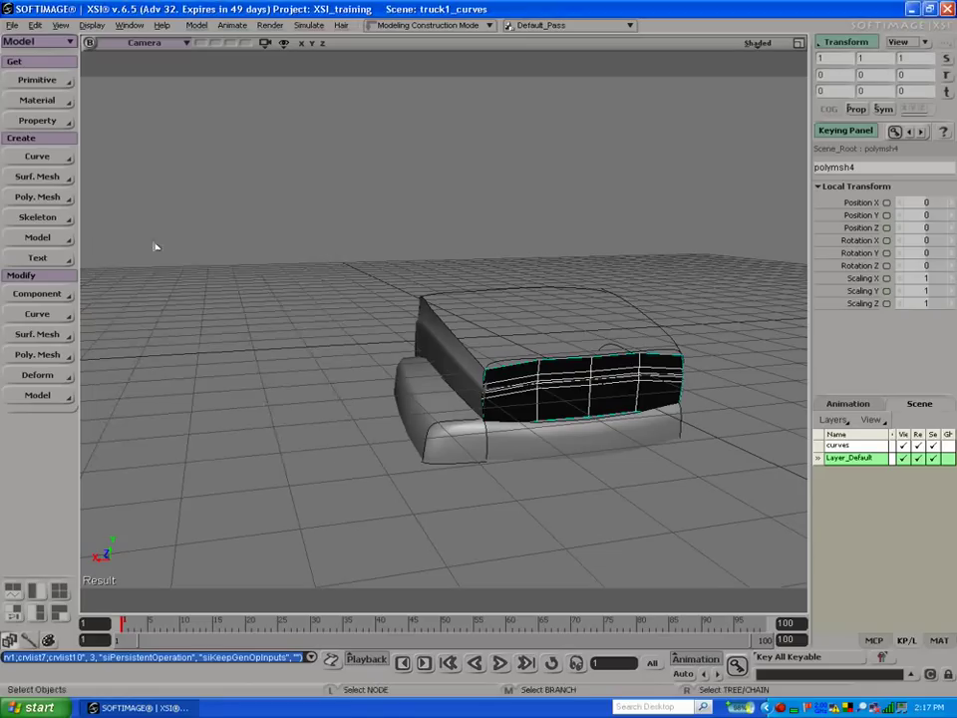
# Step: Invert the polygons of the hood's front face mesh and view it from above
pyautogui.click(34, 357)
pyautogui.click(140, 526)
pyautogui.press('s')
pyautogui.moveTo(632, 338); pyautogui.dragTo(602, 428)
pyautogui.click(602, 446)
# Step: Create a polygon-mesh Birail for the hood top from the upper side curve and the rear and front hood curves
pyautogui.press('s')
pyautogui.moveTo(544, 408); pyautogui.dragTo(478, 391)
pyautogui.click(496, 384)
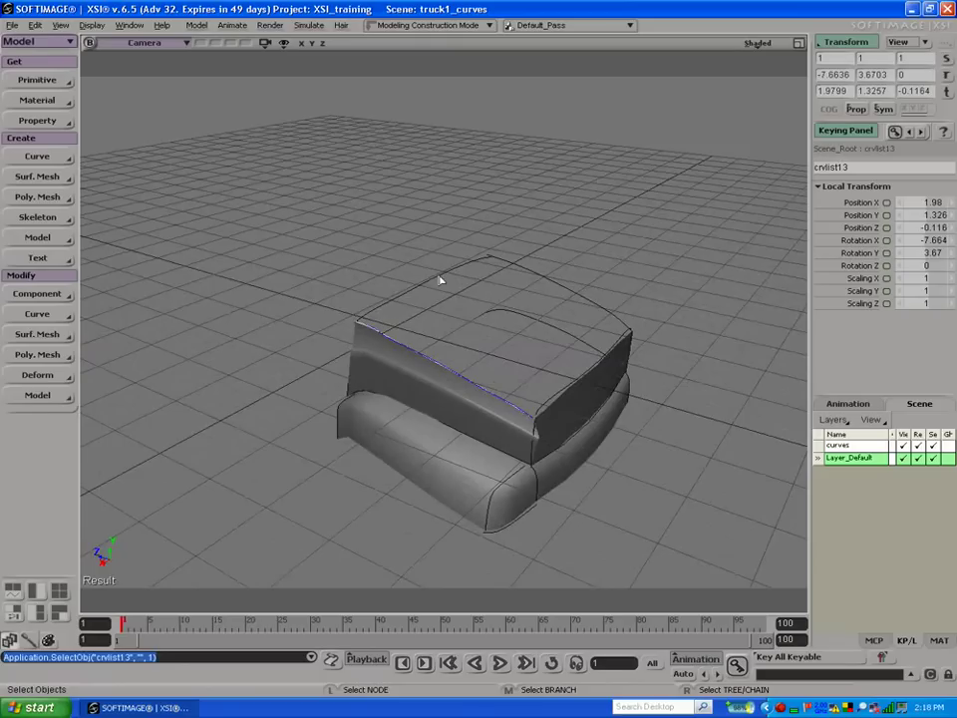
pyautogui.press('s')
pyautogui.moveTo(479, 331); pyautogui.dragTo(462, 314, button='right')
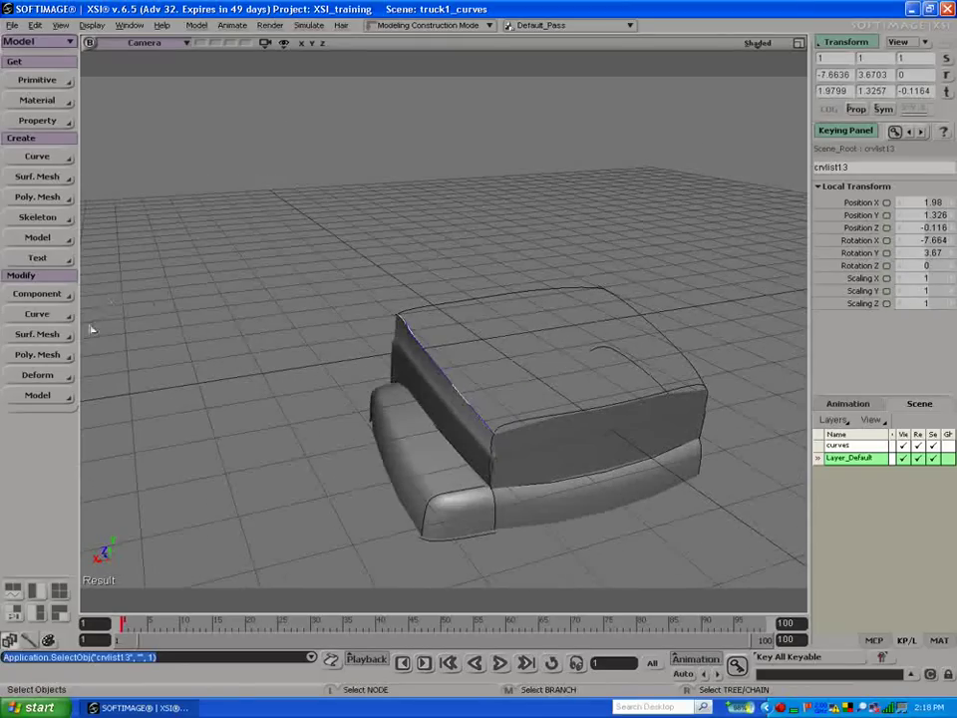
pyautogui.click(30, 204)
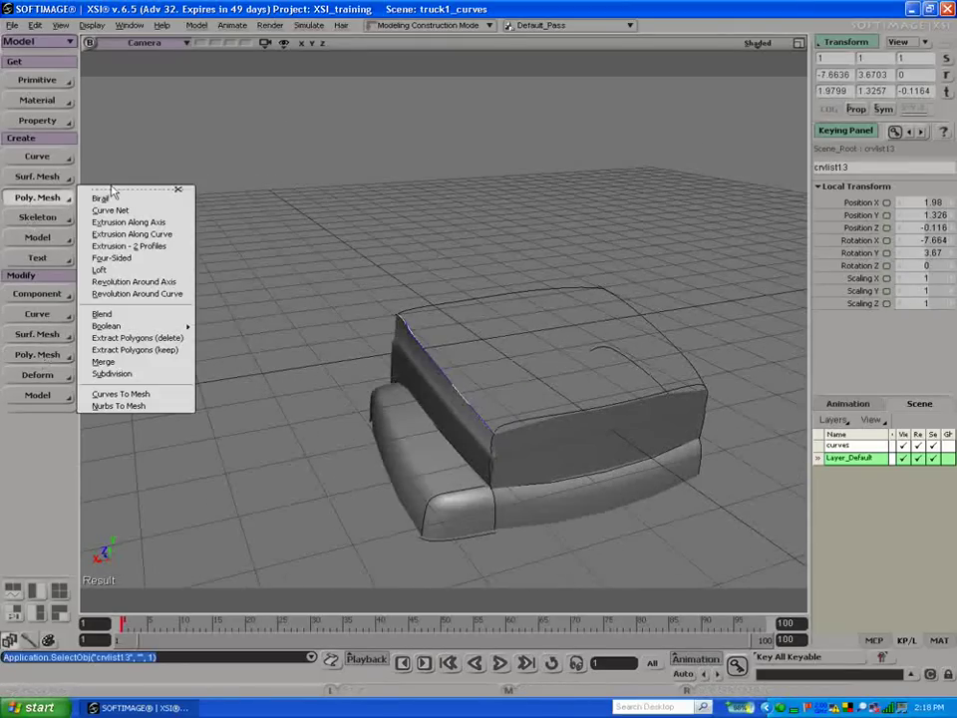
pyautogui.click(105, 197)
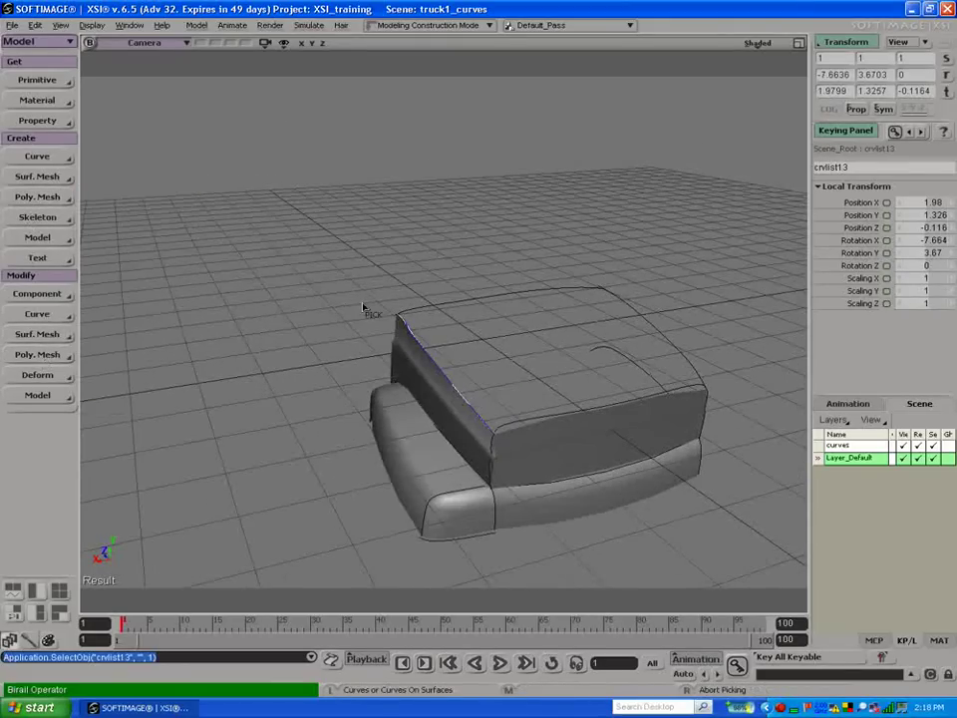
pyautogui.click(439, 308)
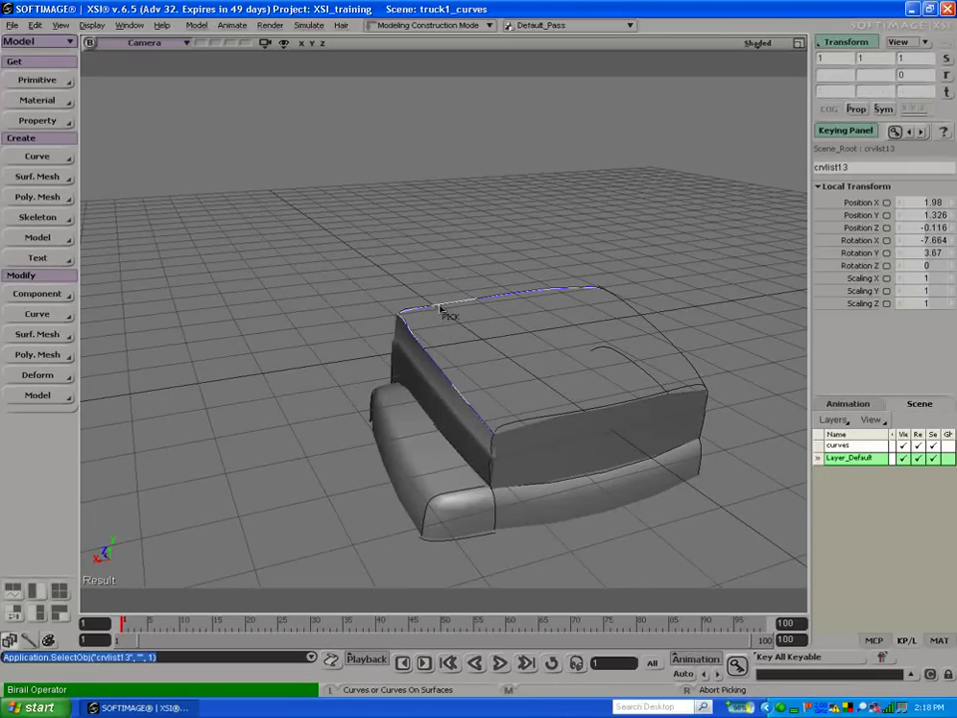
pyautogui.click(518, 424)
# Step: Examine how the hood top, hood side, fender and front band meshes line up along their shared edges
pyautogui.press('s')
pyautogui.moveTo(445, 331); pyautogui.dragTo(508, 299)
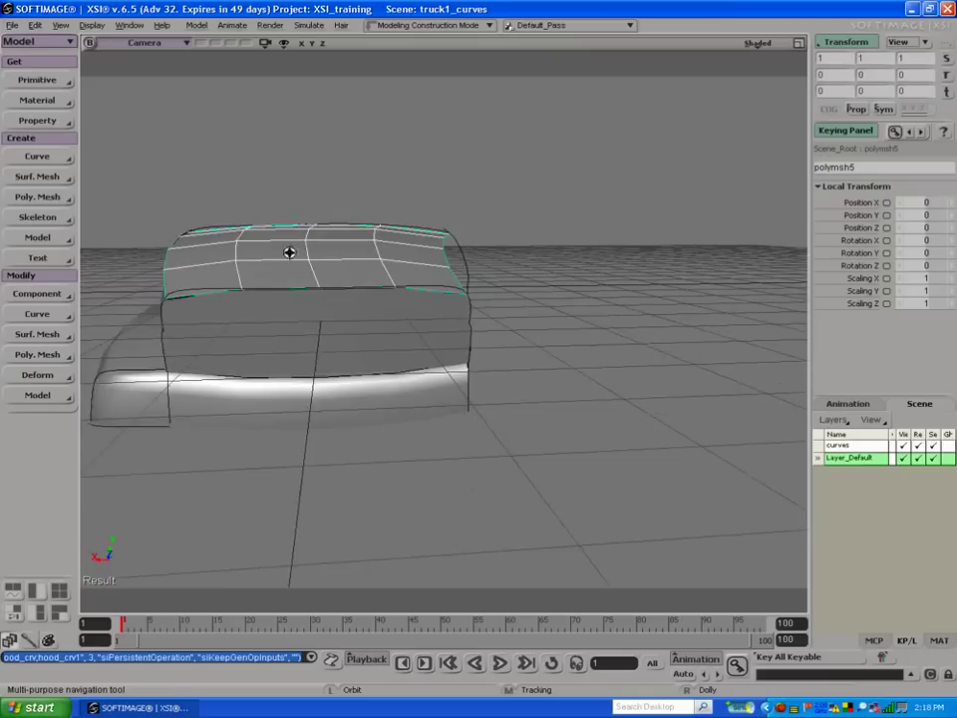
pyautogui.moveTo(290, 253); pyautogui.dragTo(469, 272)
pyautogui.moveTo(311, 306); pyautogui.dragTo(110, 242)
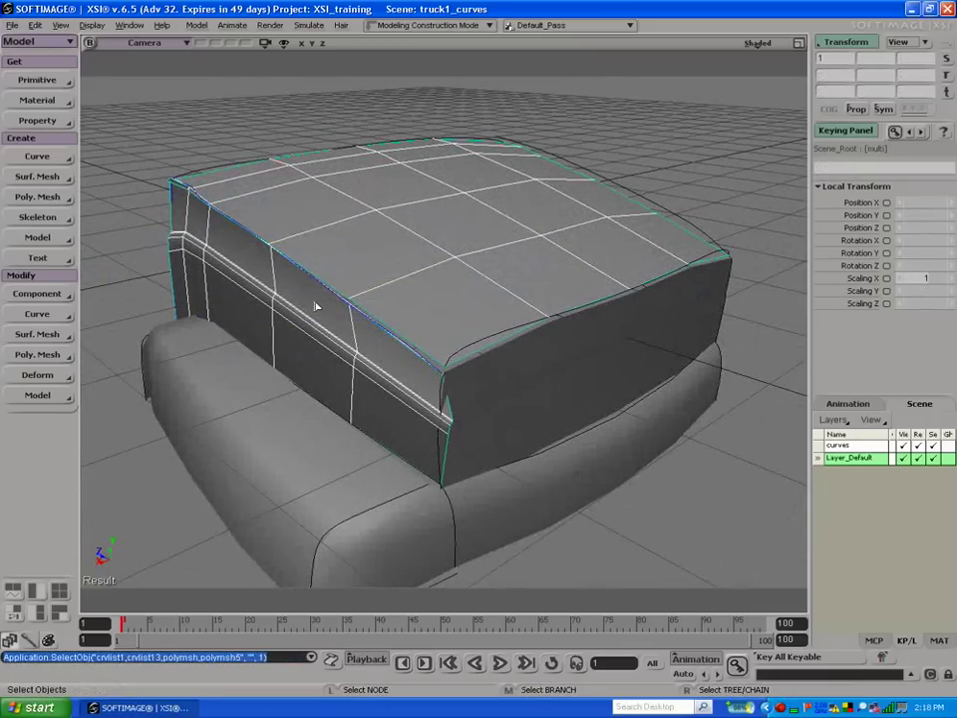
pyautogui.click(315, 306)
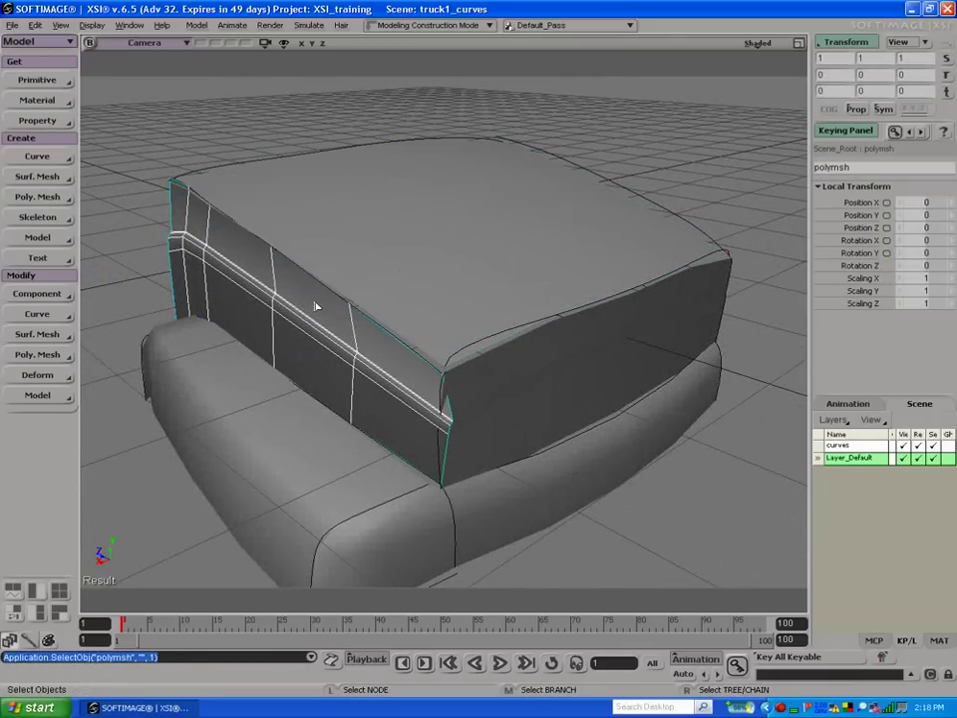
pyautogui.click(327, 487)
pyautogui.click(382, 541)
pyautogui.click(505, 522)
# Step: Merge the long fender mesh with its front-end mesh, merge their materials and UVs, and delete the input meshes
pyautogui.click(343, 496)
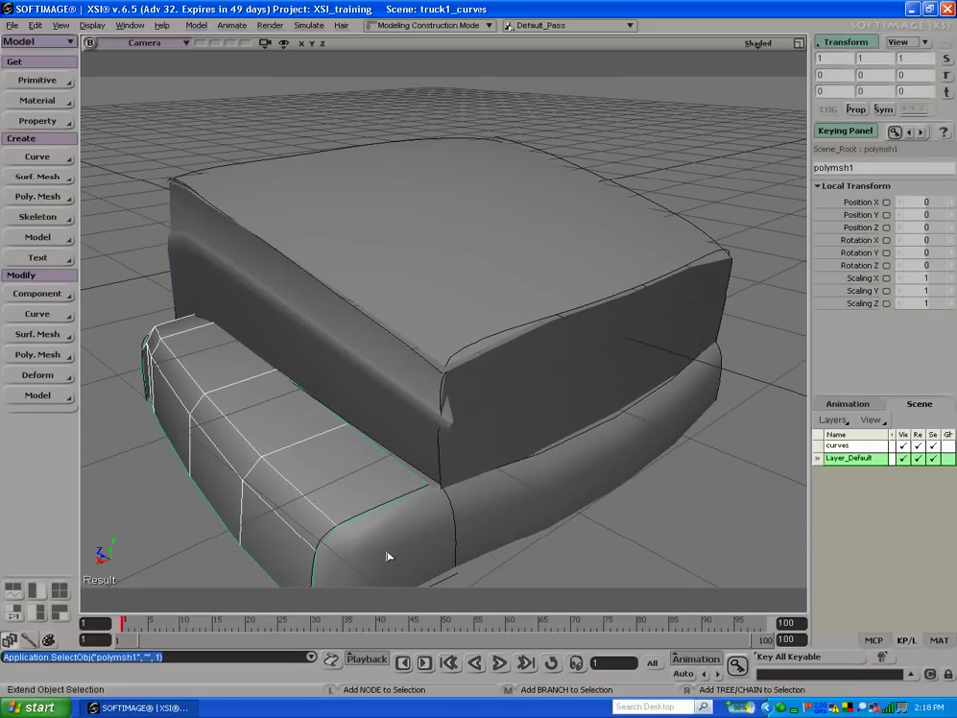
pyautogui.keyDown('shift'); pyautogui.click(412, 534); pyautogui.keyUp('shift')
pyautogui.keyDown('shift'); pyautogui.click(454, 524); pyautogui.keyUp('shift')
pyautogui.click(349, 495)
pyautogui.keyDown('shift'); pyautogui.click(367, 533); pyautogui.keyUp('shift')
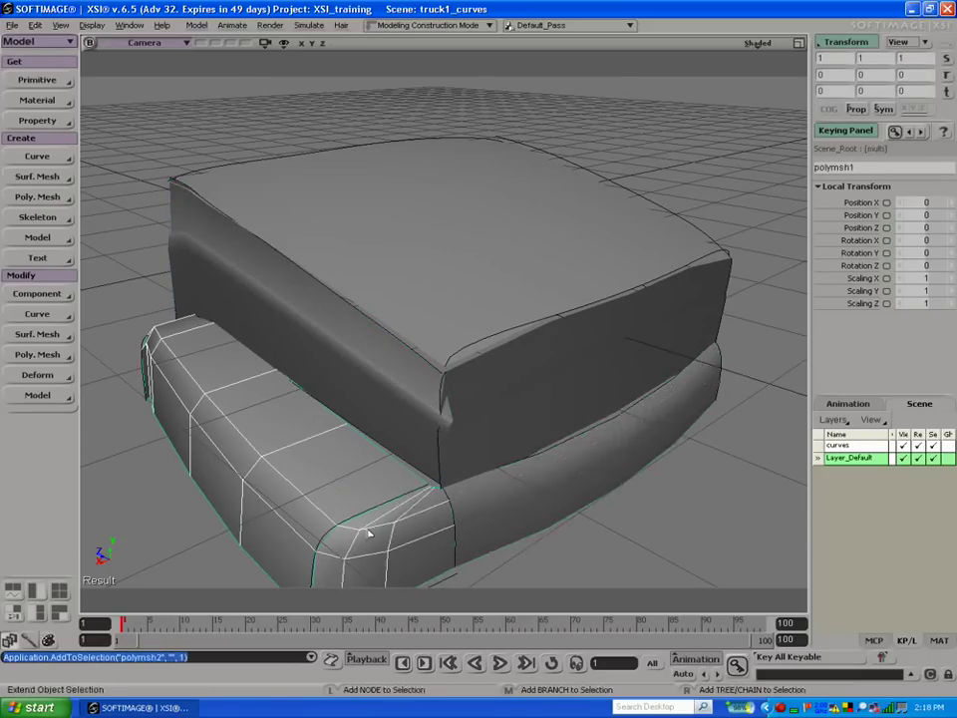
pyautogui.click(37, 196)
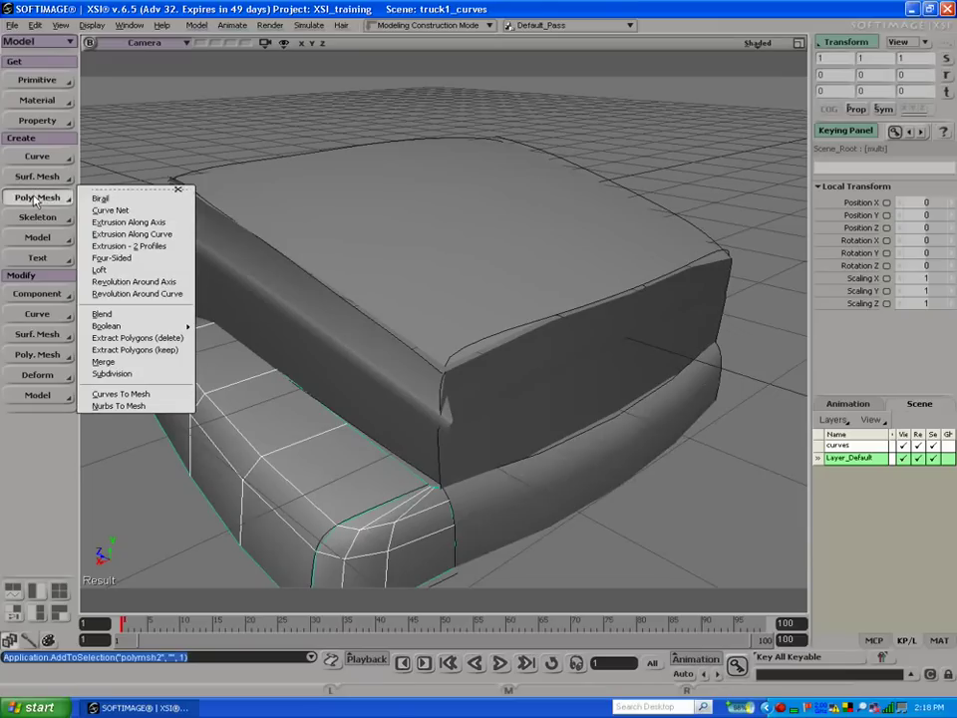
pyautogui.click(121, 365)
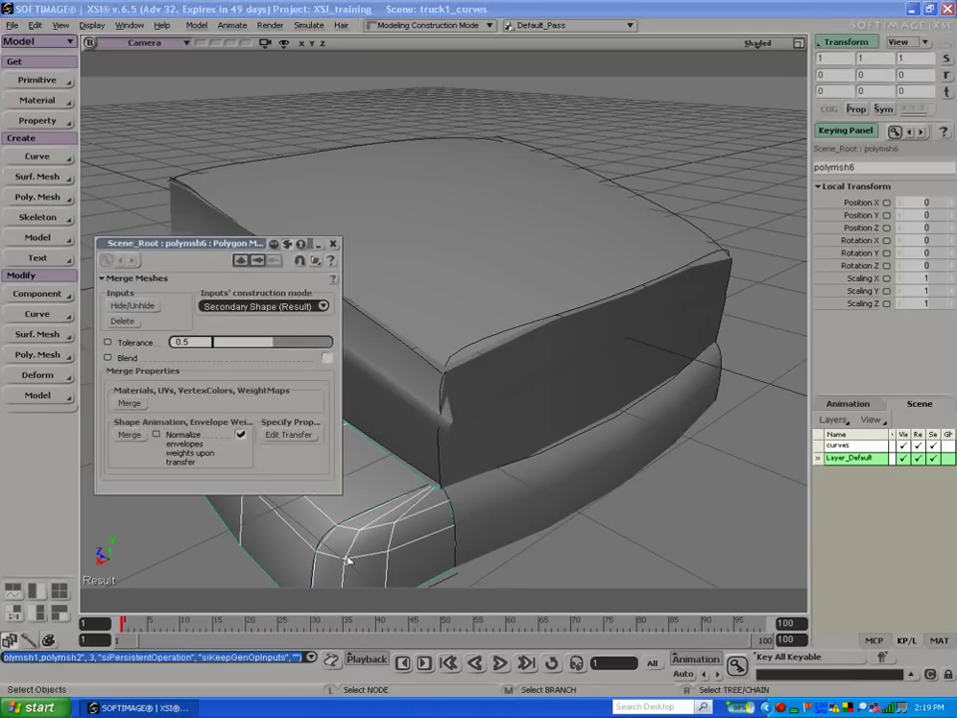
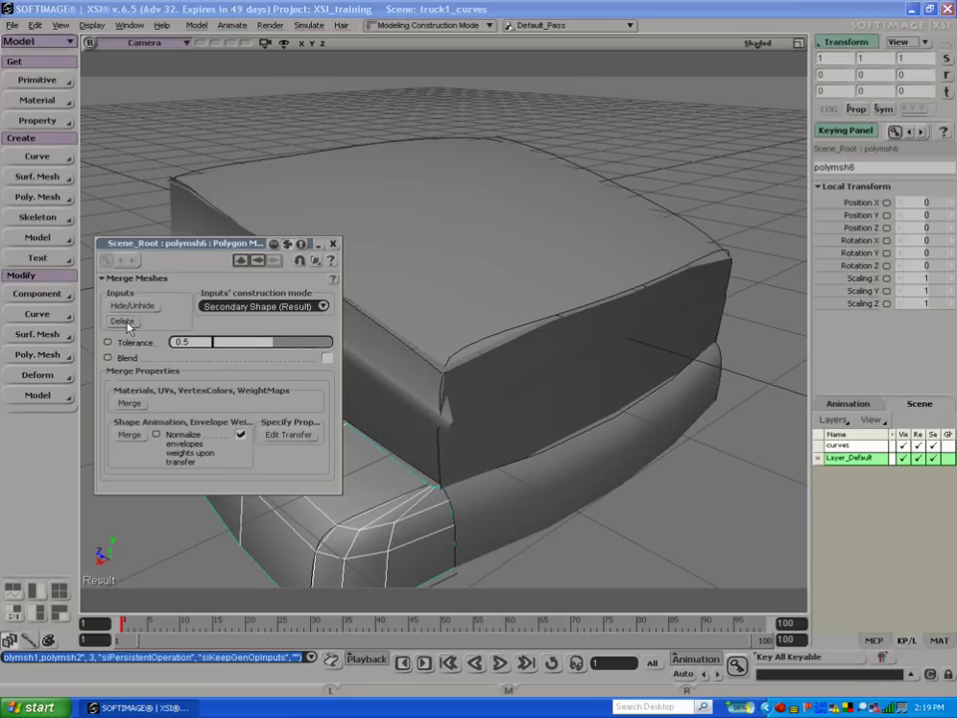
pyautogui.click(127, 405)
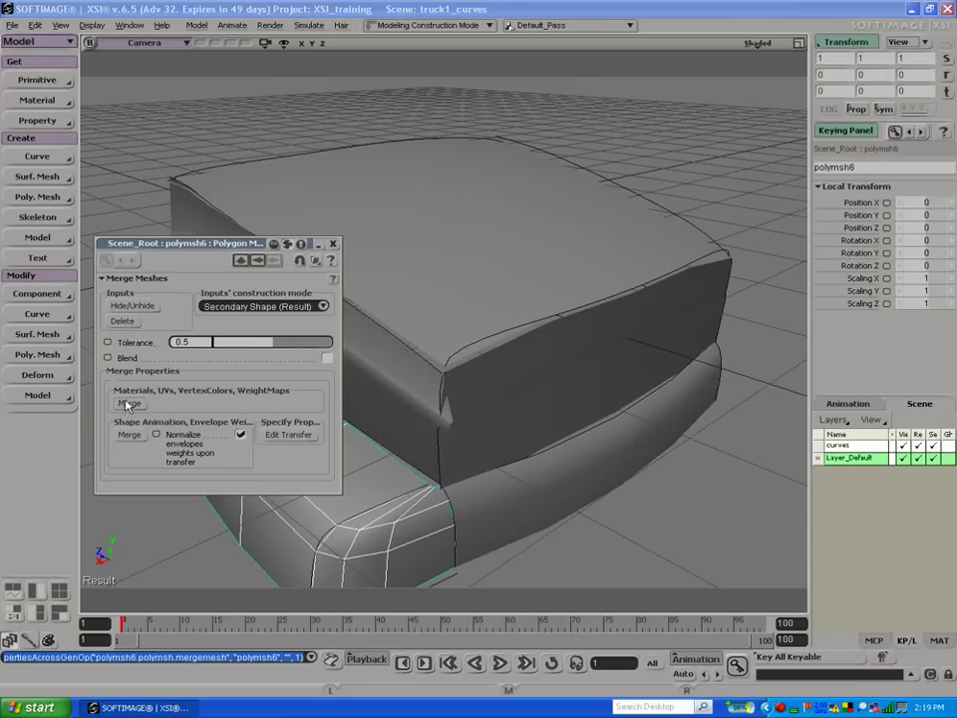
pyautogui.click(123, 322)
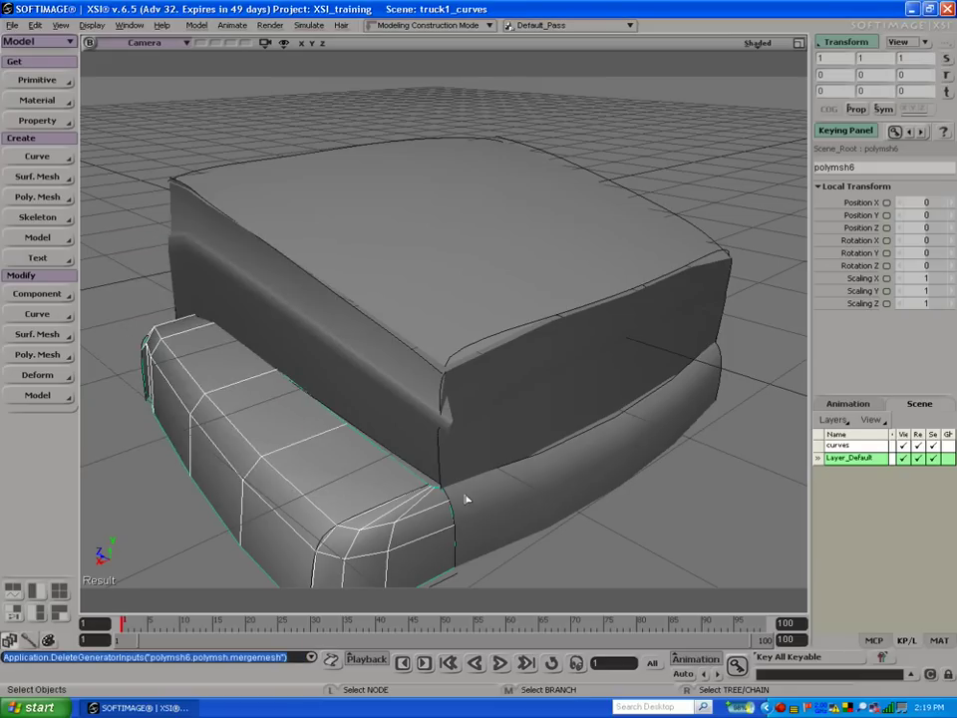
# Step: Merge the front band mesh with the combined fender mesh and delete the merge inputs
pyautogui.click(467, 499)
pyautogui.keyDown('shift'); pyautogui.click(419, 535); pyautogui.keyUp('shift')
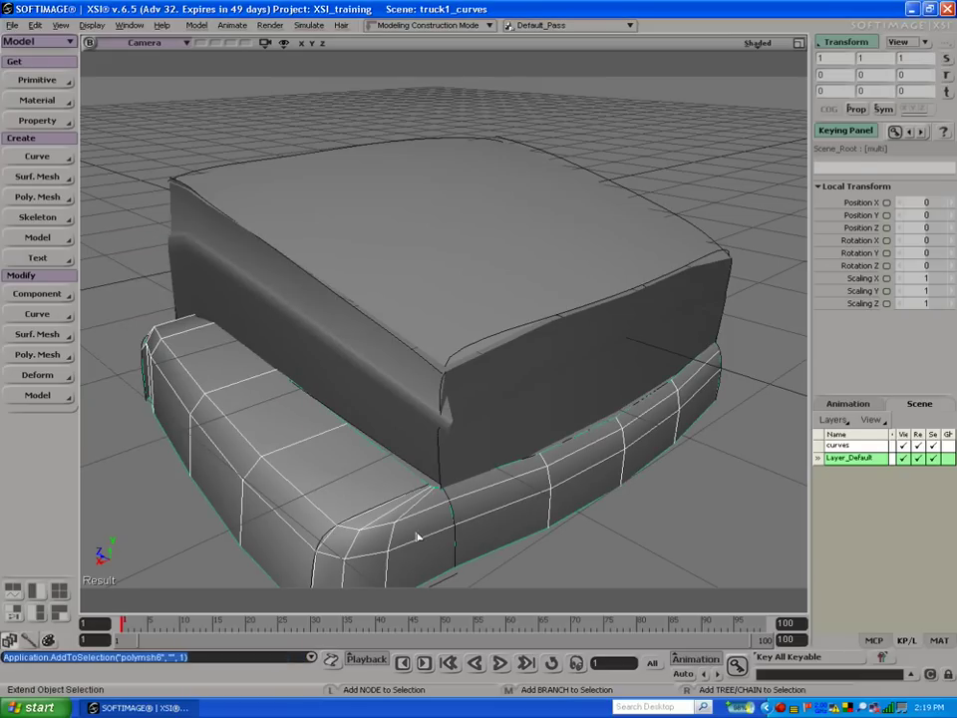
pyautogui.click(37, 197)
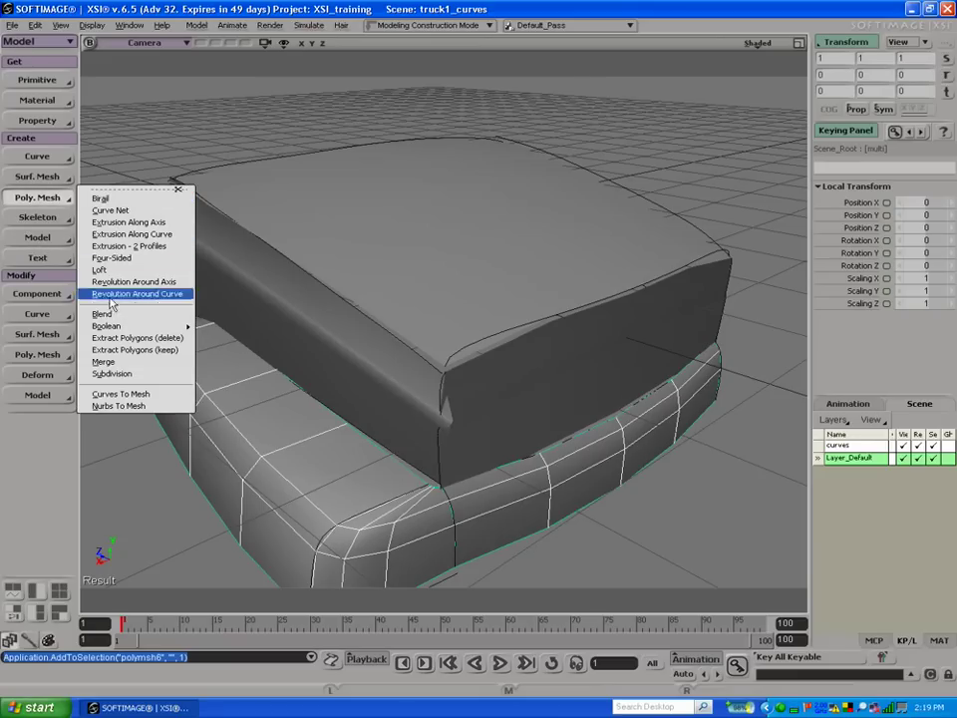
pyautogui.click(104, 361)
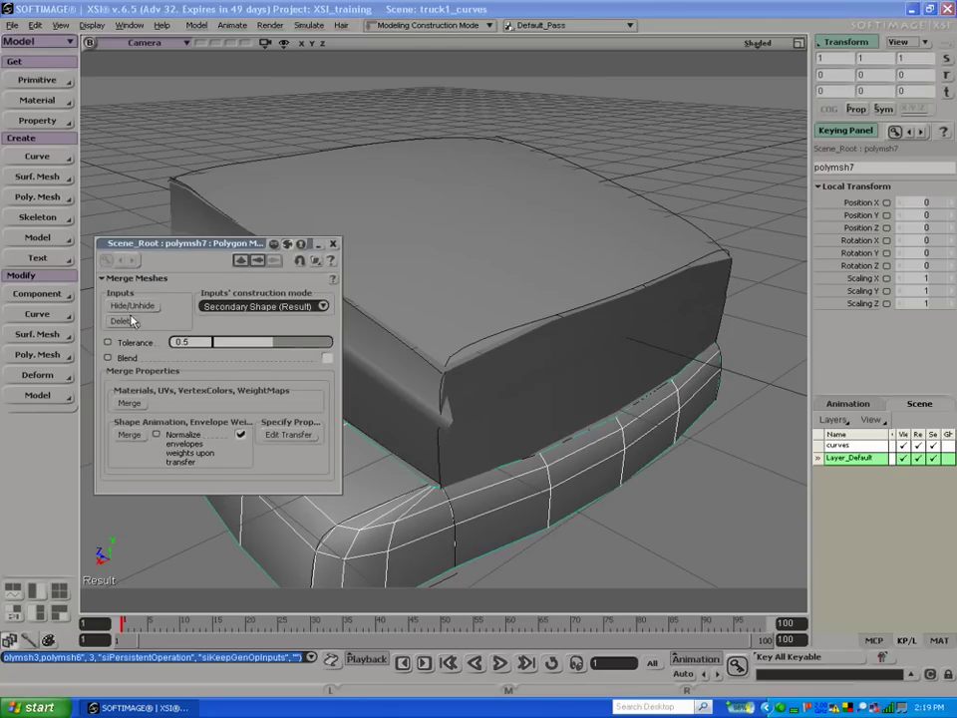
pyautogui.click(122, 321)
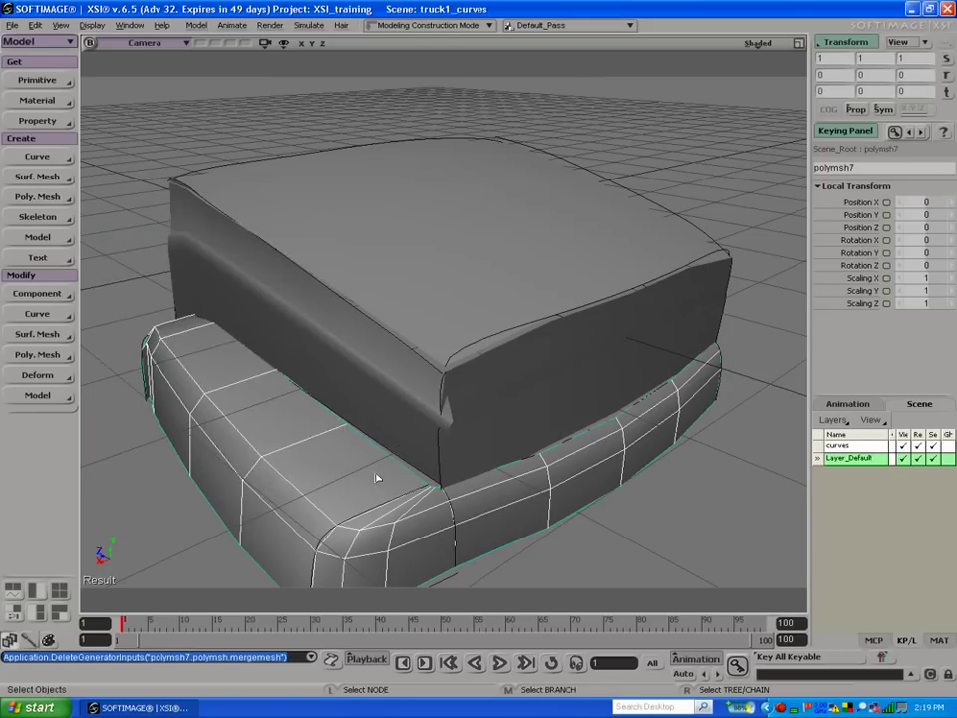
# Step: Select the hood side and hood top meshes together and turn on snapping to points
pyautogui.click(384, 399)
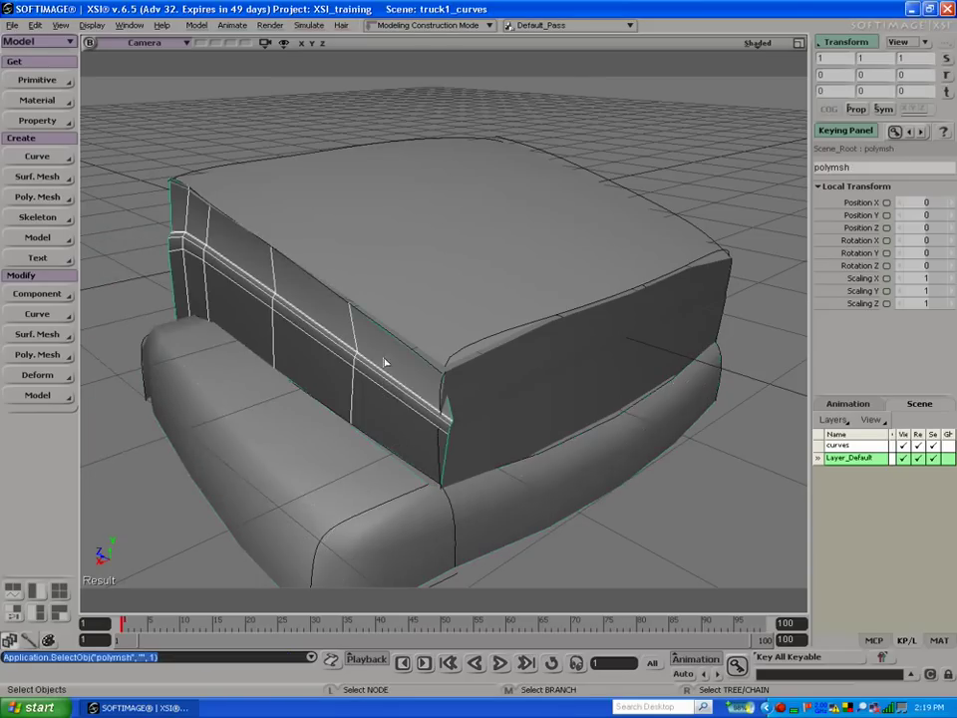
pyautogui.keyDown('shift'); pyautogui.click(402, 295); pyautogui.keyUp('shift')
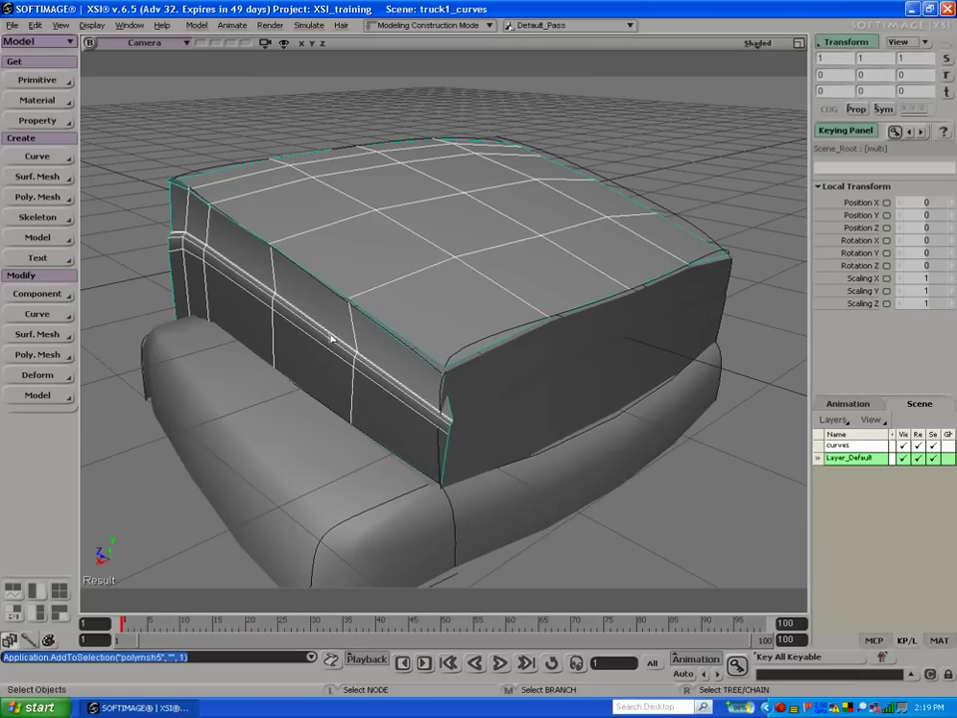
pyautogui.click(465, 397)
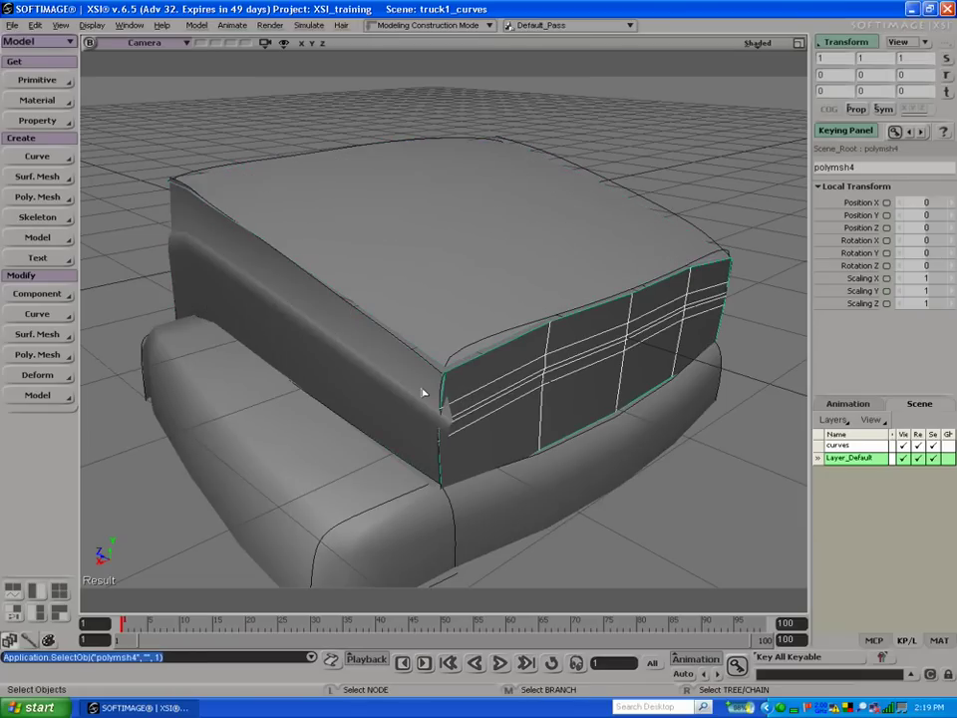
pyautogui.click(423, 389)
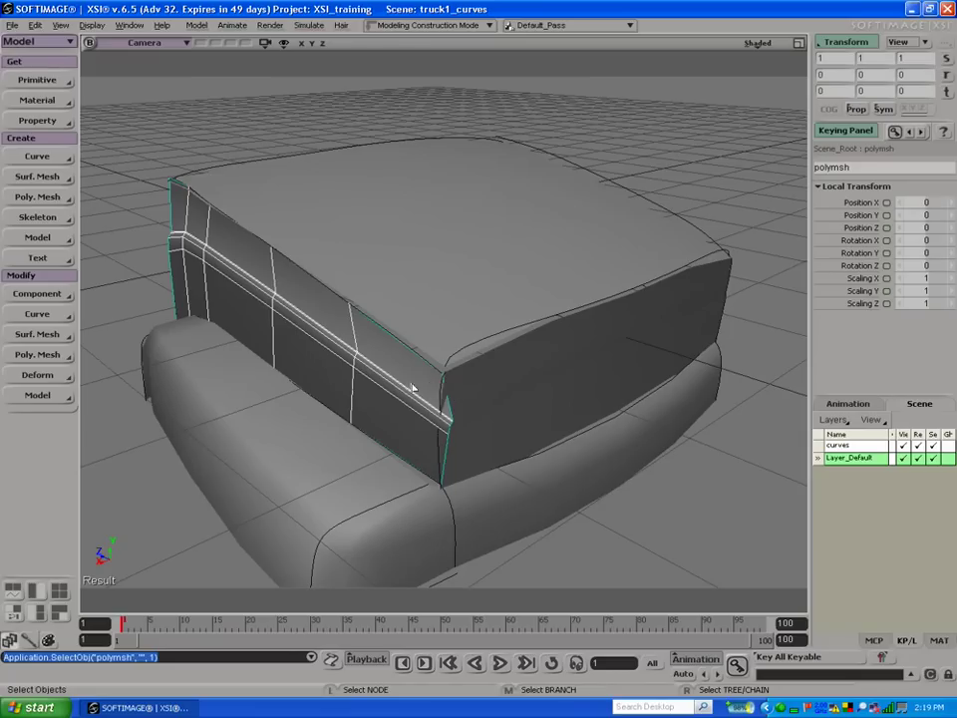
pyautogui.press('shift')
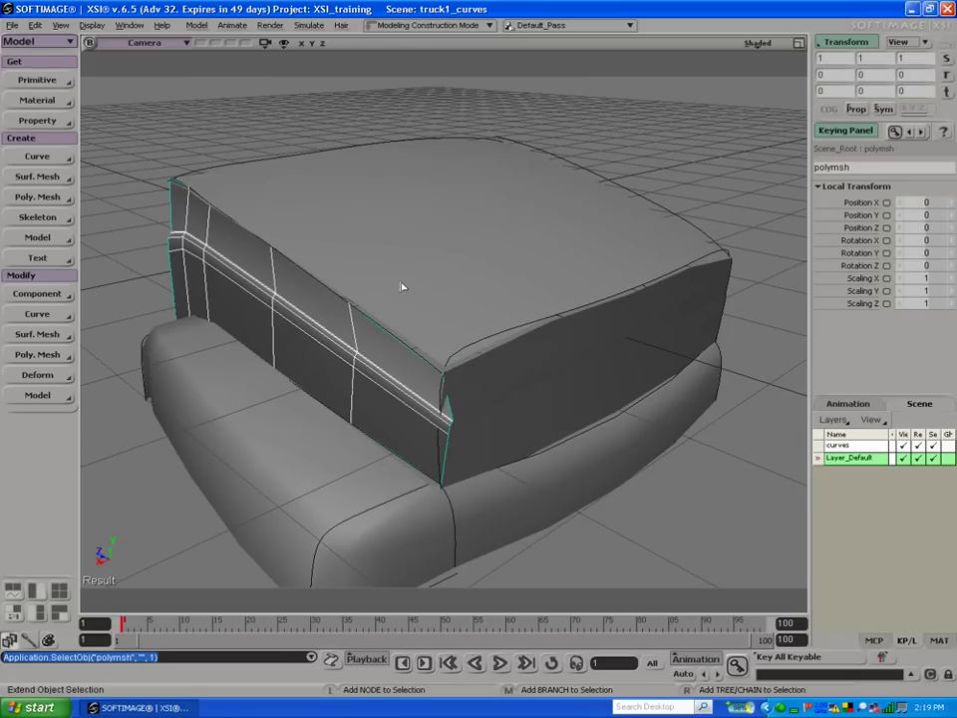
pyautogui.keyDown('shift'); pyautogui.click(378, 295); pyautogui.keyUp('shift')
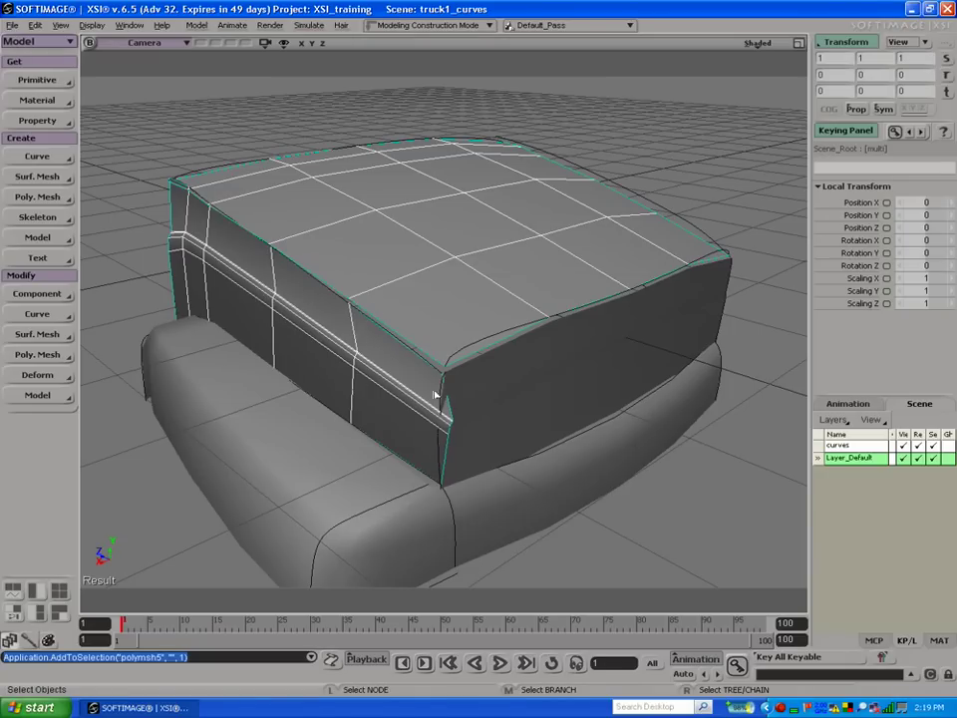
pyautogui.click(884, 641)
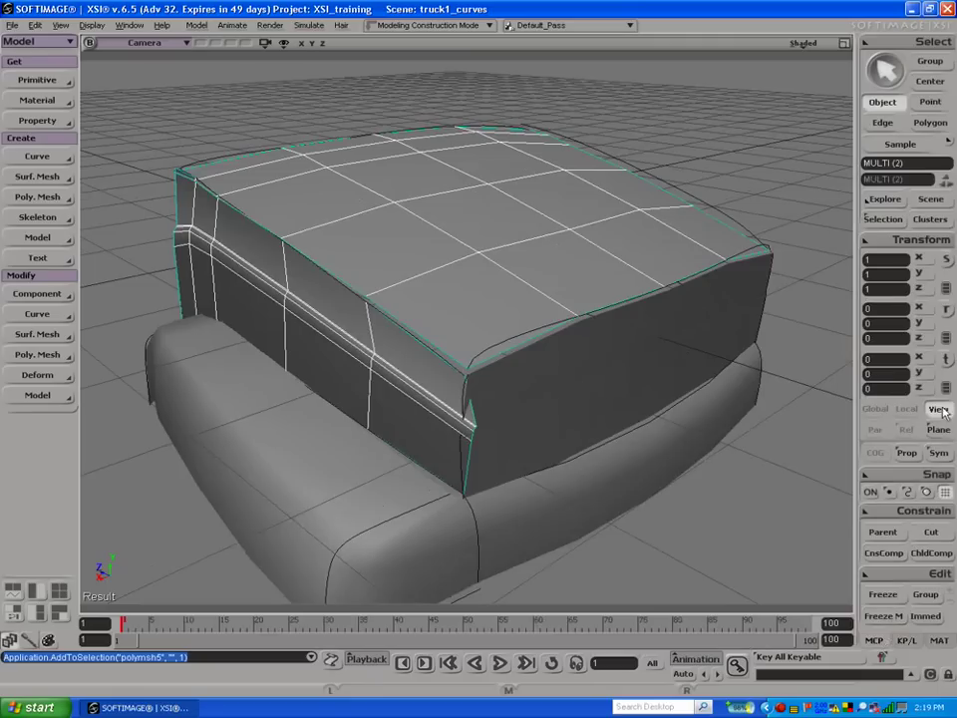
pyautogui.click(871, 492)
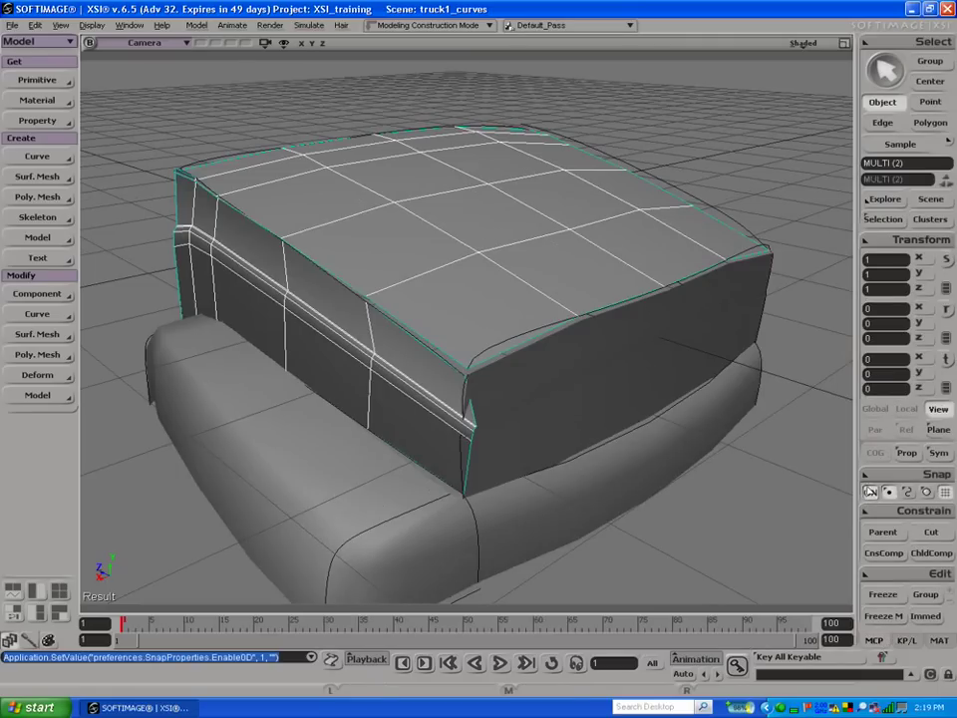
# Step: Snap the hood side mesh's rear upper-edge points onto the matching edge points of the hood top mesh
pyautogui.press('s')
pyautogui.moveTo(364, 251); pyautogui.dragTo(368, 237)
pyautogui.moveTo(368, 238); pyautogui.dragTo(492, 259, button='right')
pyautogui.moveTo(491, 260); pyautogui.dragTo(505, 280)
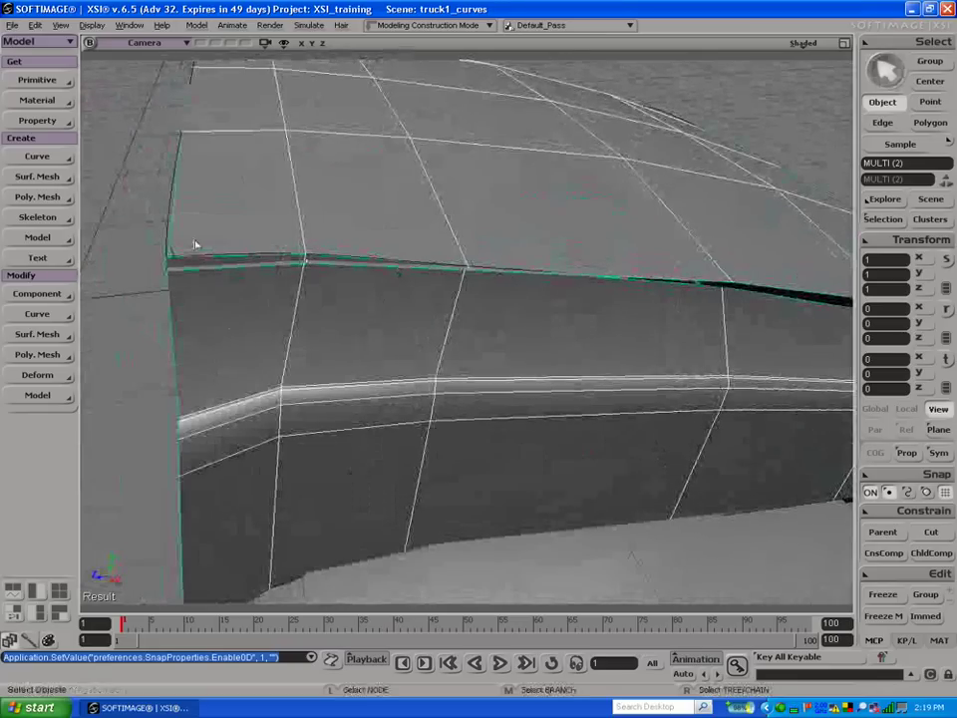
pyautogui.press('m')
pyautogui.moveTo(168, 272)
pyautogui.mouseDown()
pyautogui.moveTo(168, 263)
pyautogui.moveTo(173, 273)
pyautogui.mouseUp()
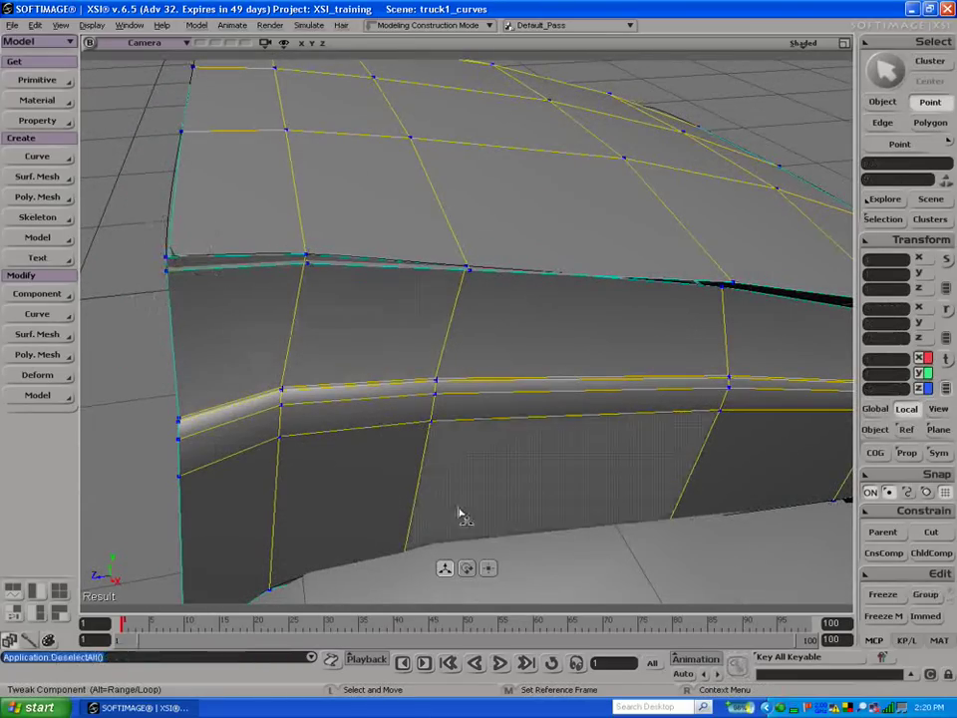
pyautogui.press('a')
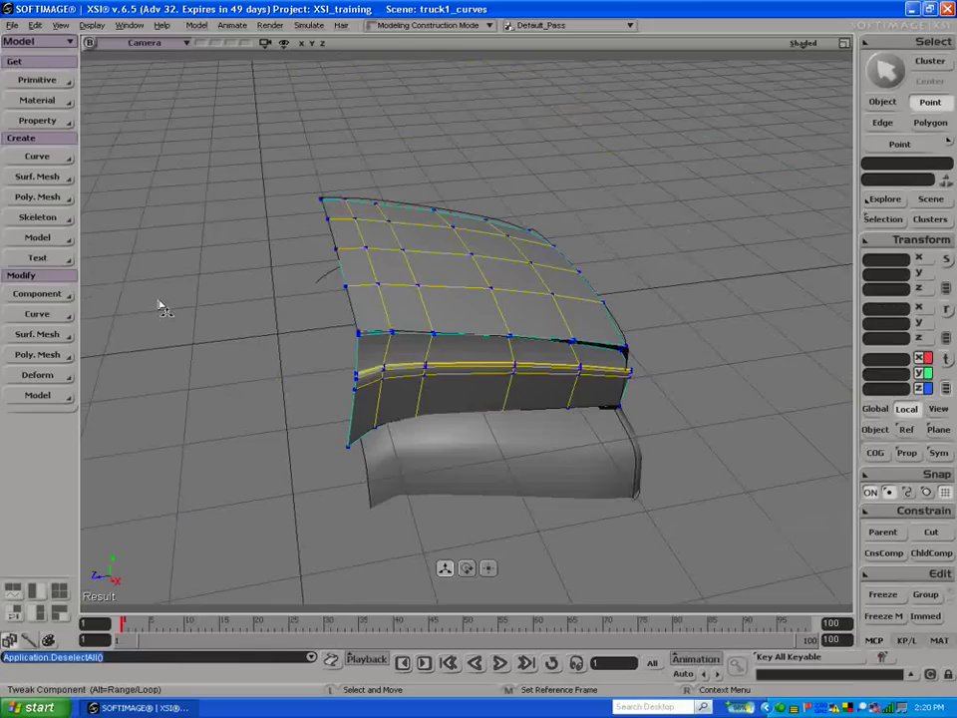
pyautogui.press('s')
pyautogui.moveTo(230, 331); pyautogui.dragTo(527, 342)
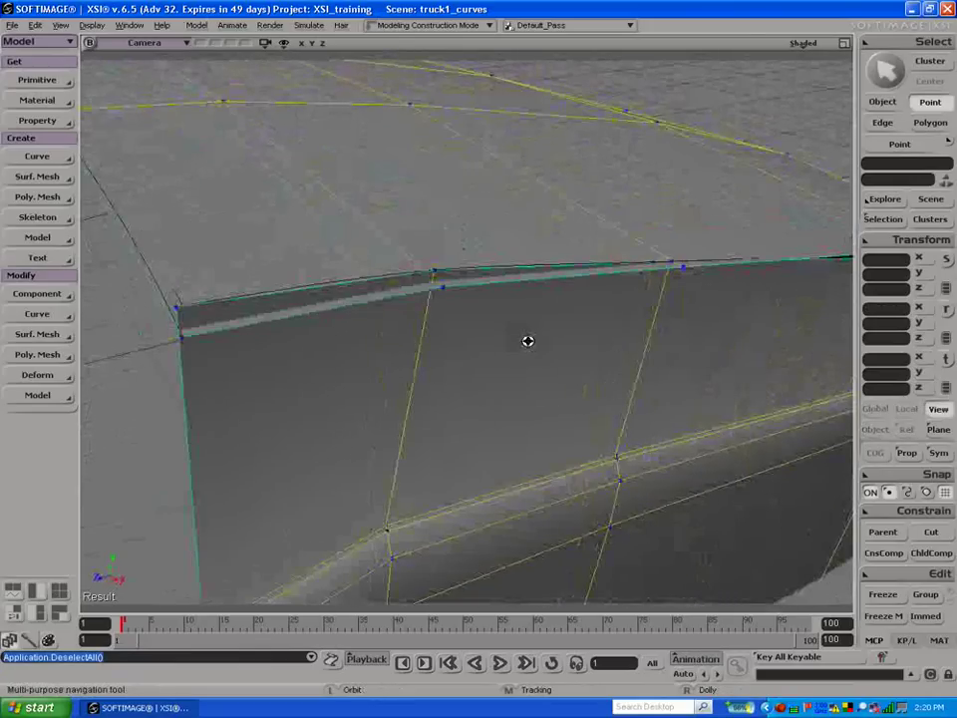
pyautogui.moveTo(527, 341); pyautogui.dragTo(517, 336, button='right')
pyautogui.press('m')
pyautogui.moveTo(228, 340); pyautogui.dragTo(223, 317)
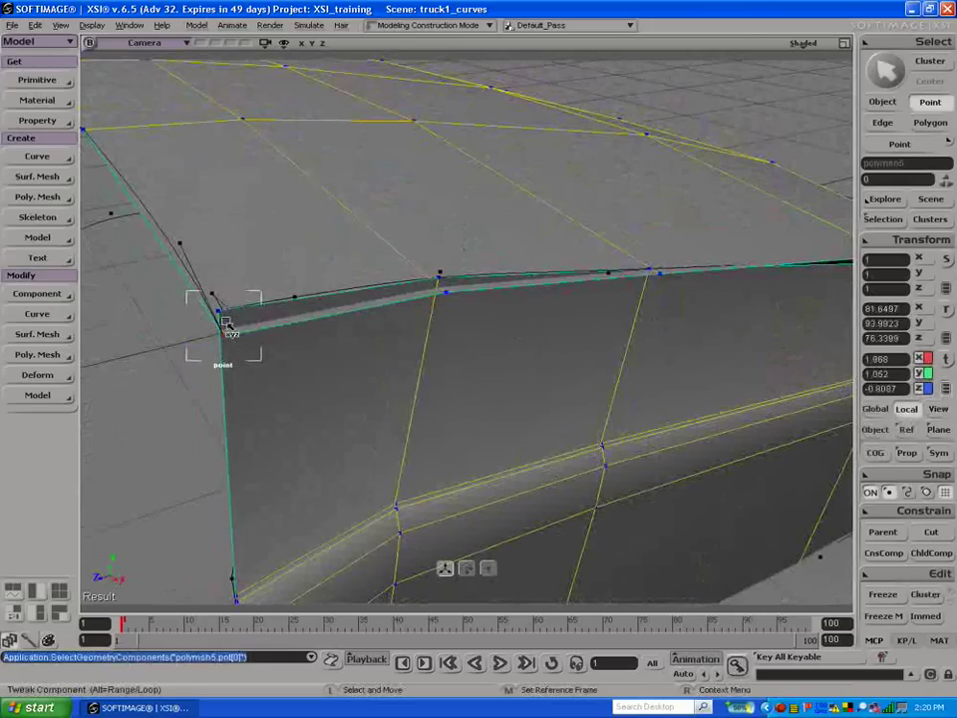
pyautogui.moveTo(449, 295); pyautogui.dragTo(441, 281)
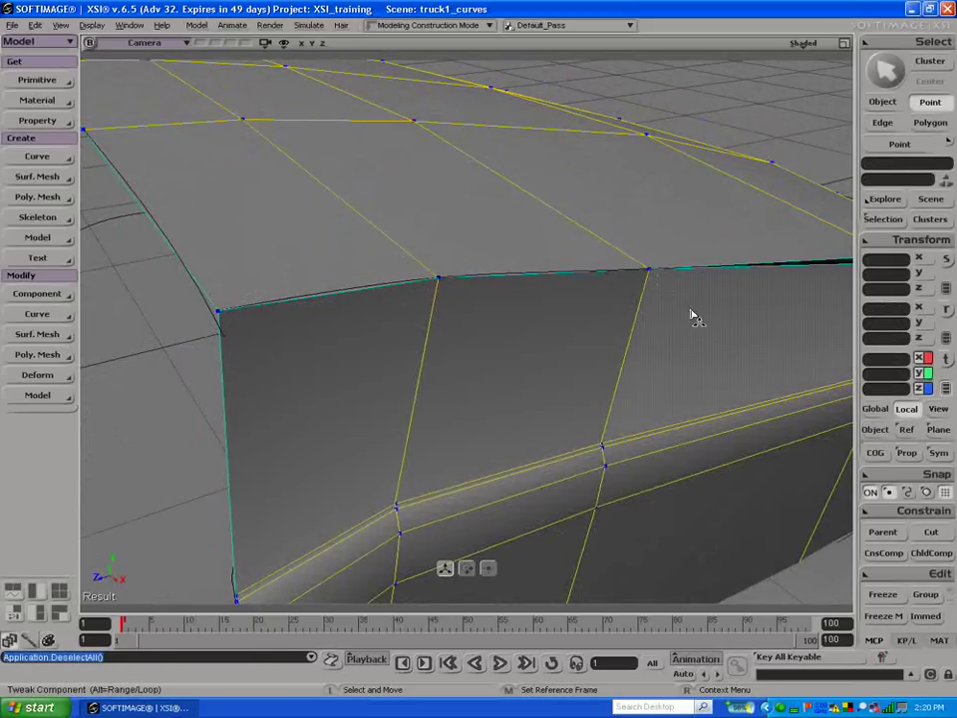
# Step: Snap the hood side mesh's front upper corner point onto the hood top's front corner
pyautogui.press('s')
pyautogui.moveTo(718, 317); pyautogui.dragTo(656, 295)
pyautogui.moveTo(656, 295); pyautogui.dragTo(524, 254, button='right')
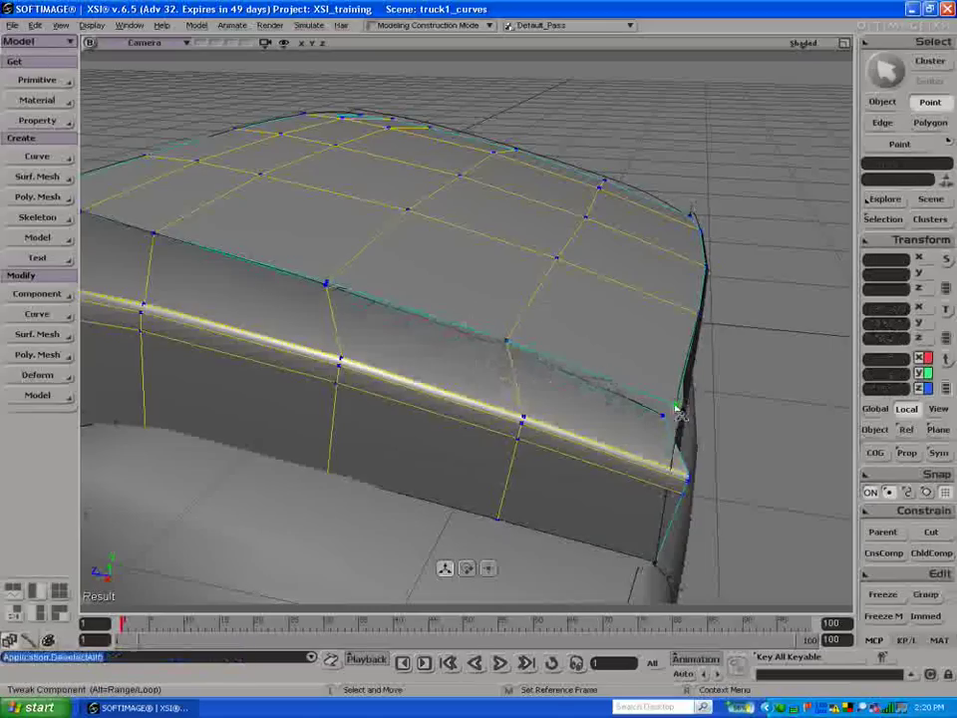
pyautogui.moveTo(673, 419); pyautogui.dragTo(678, 407)
# Step: Select the crease points at the hood side mesh's front edge and move them in line with the front corner curve
pyautogui.press('s')
pyautogui.moveTo(701, 460); pyautogui.dragTo(611, 442)
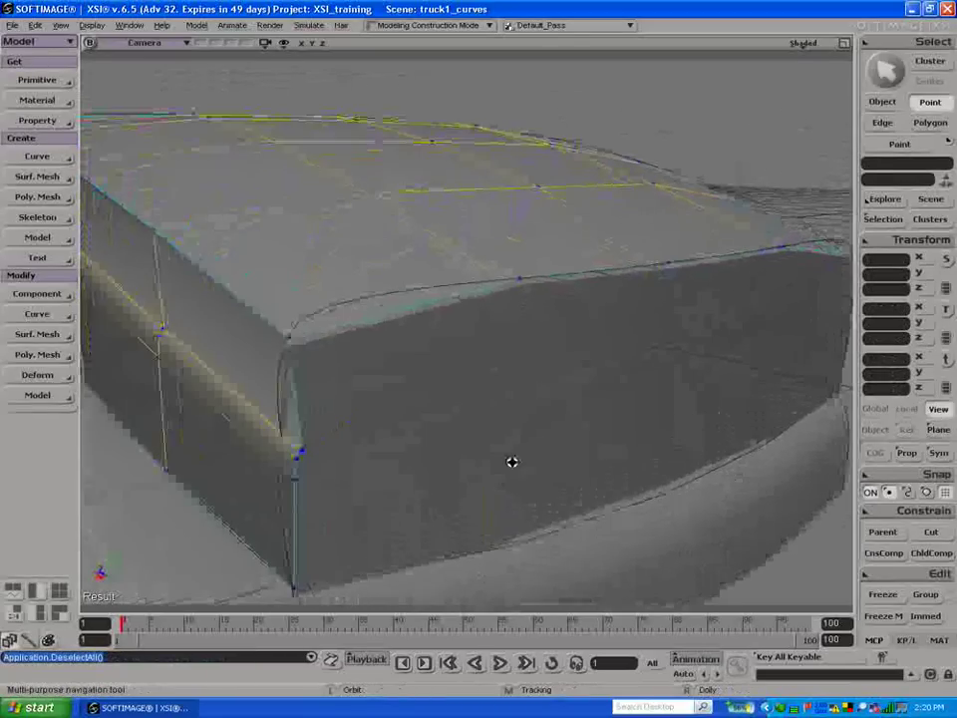
pyautogui.press('space')
pyautogui.click(337, 428)
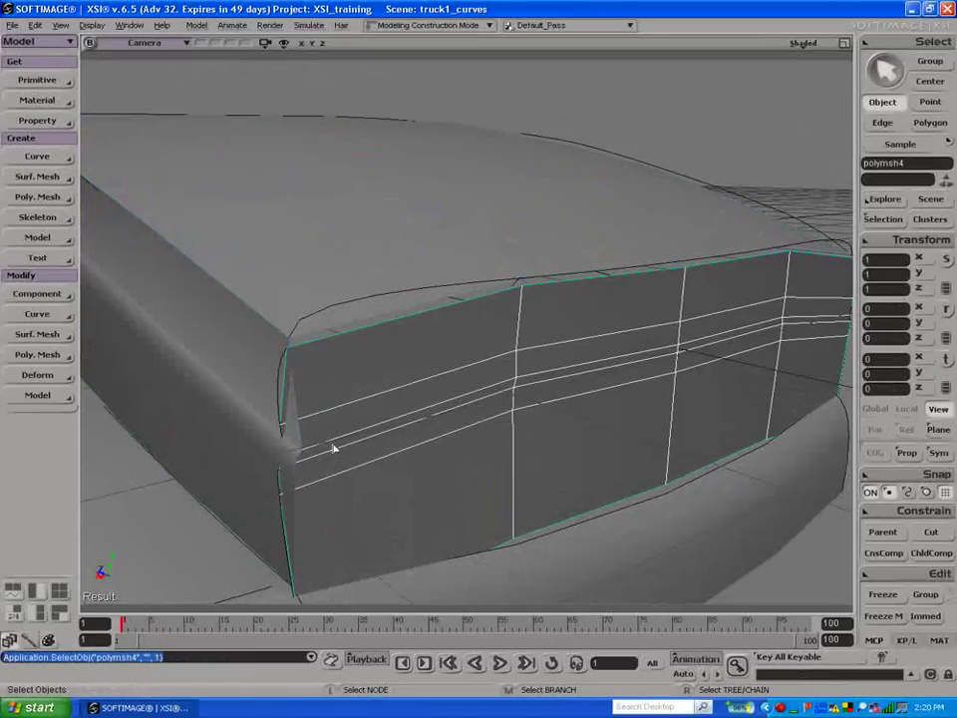
pyautogui.click(297, 446)
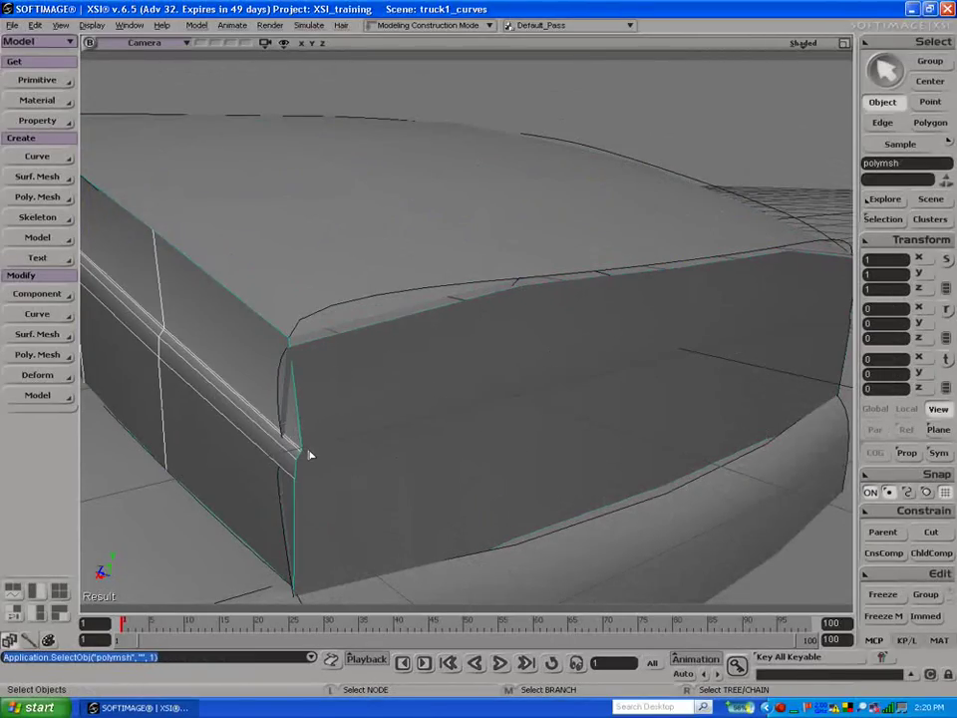
pyautogui.press('s')
pyautogui.moveTo(284, 444); pyautogui.dragTo(340, 419)
pyautogui.press('t')
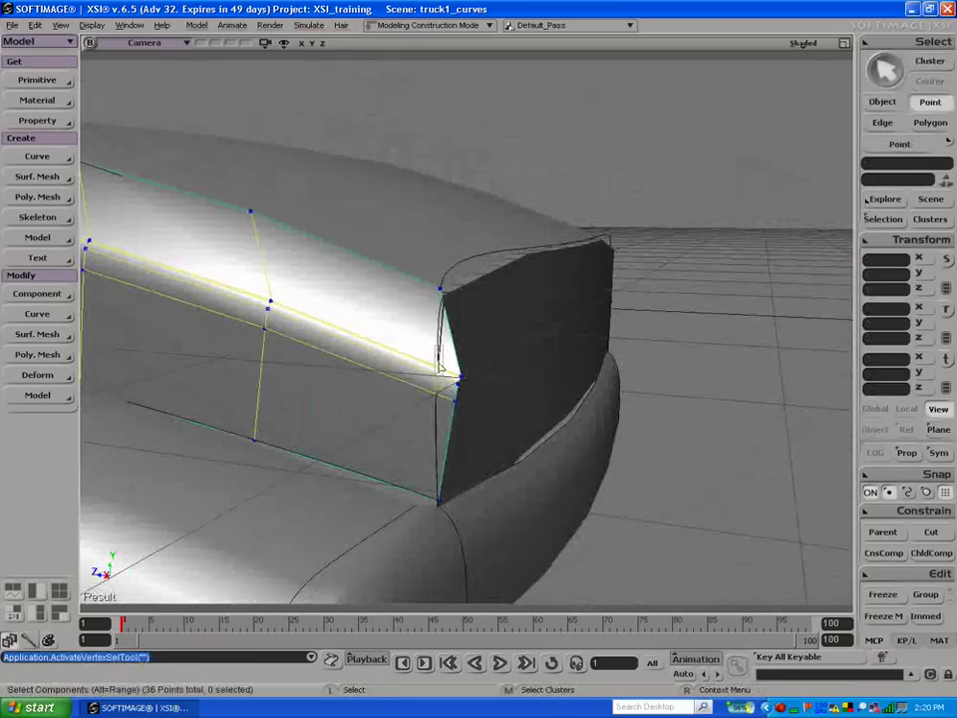
pyautogui.moveTo(482, 422)
pyautogui.mouseDown()
pyautogui.moveTo(398, 379)
pyautogui.moveTo(427, 397)
pyautogui.moveTo(430, 380)
pyautogui.moveTo(476, 372)
pyautogui.moveTo(546, 392)
pyautogui.moveTo(539, 389)
pyautogui.mouseUp()
pyautogui.press('v')
pyautogui.press('s')
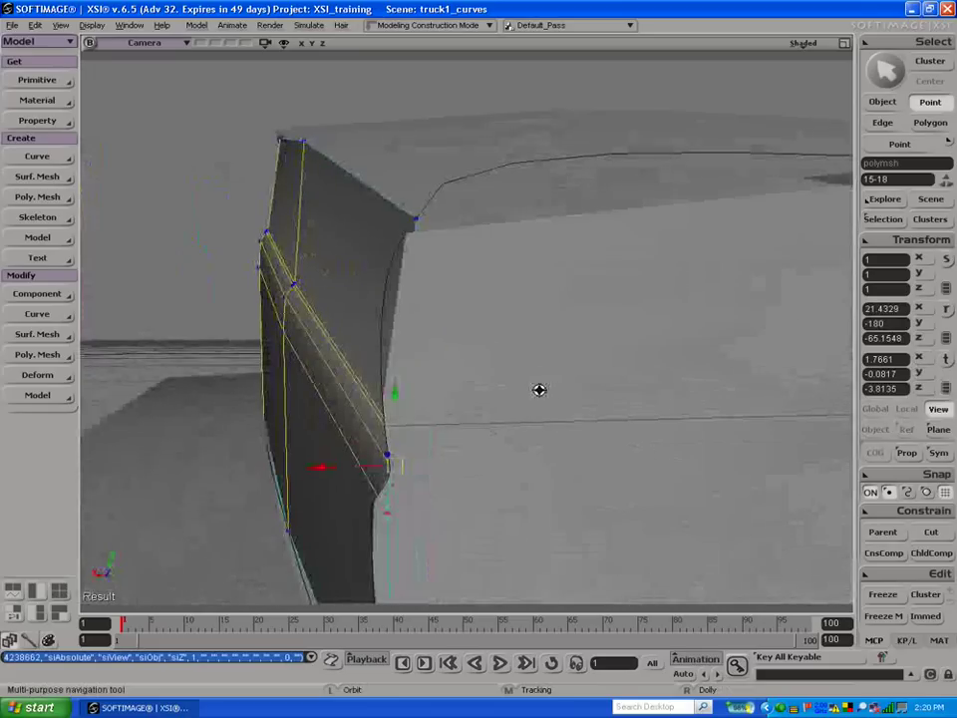
# Step: Set the camera view to wireframe display and select the front panel mesh between the hood top and front band
pyautogui.click(805, 44)
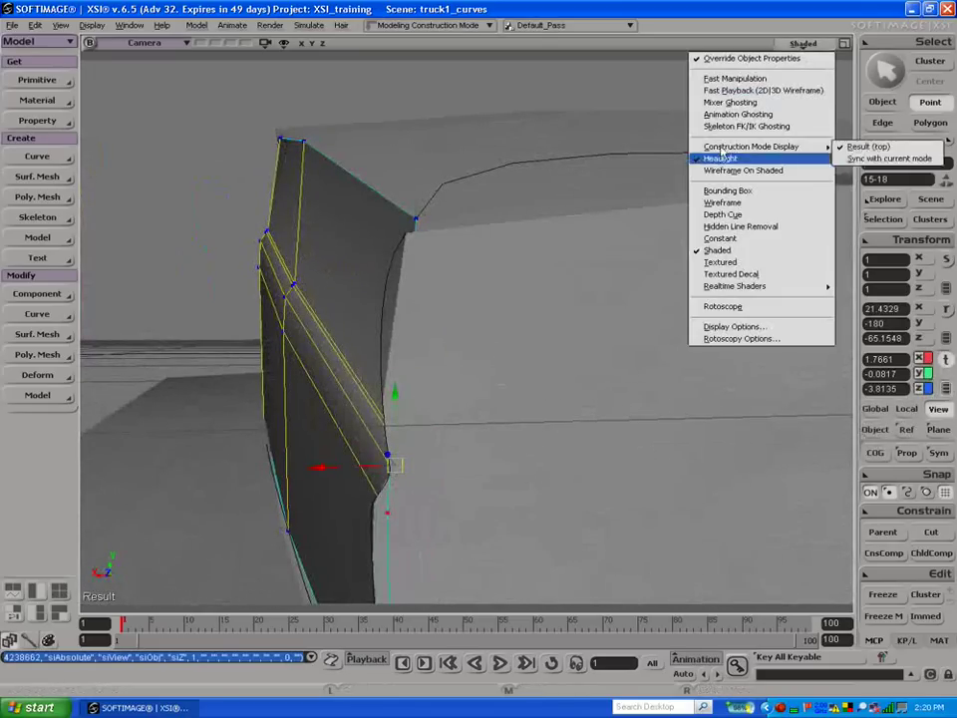
pyautogui.click(722, 202)
pyautogui.press('s')
pyautogui.moveTo(335, 420); pyautogui.dragTo(348, 376)
pyautogui.press('v')
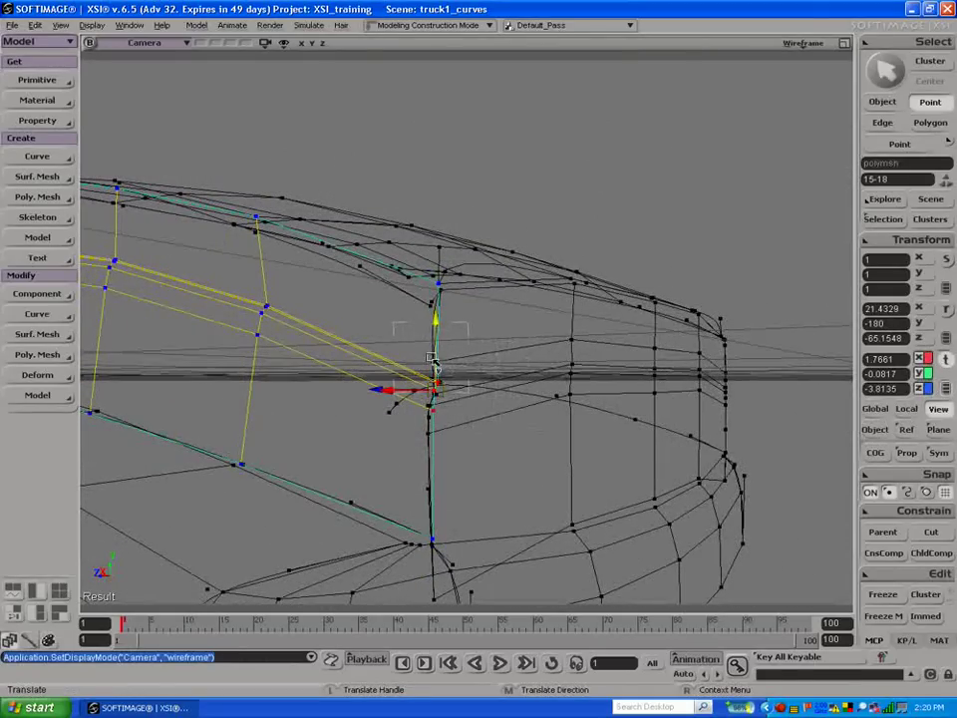
pyautogui.press('m')
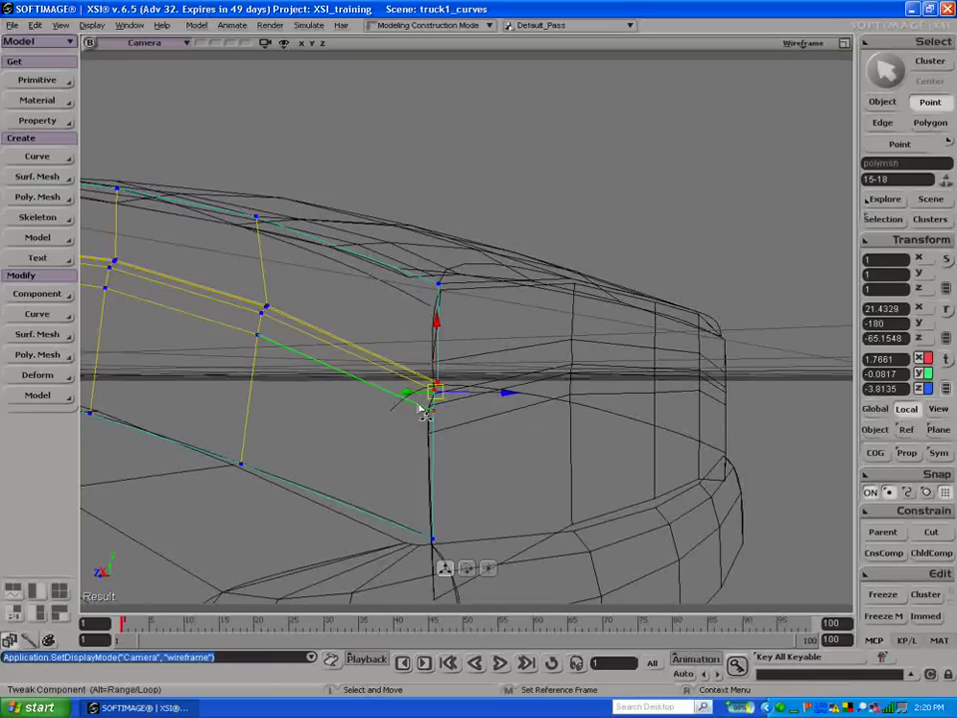
pyautogui.press('space')
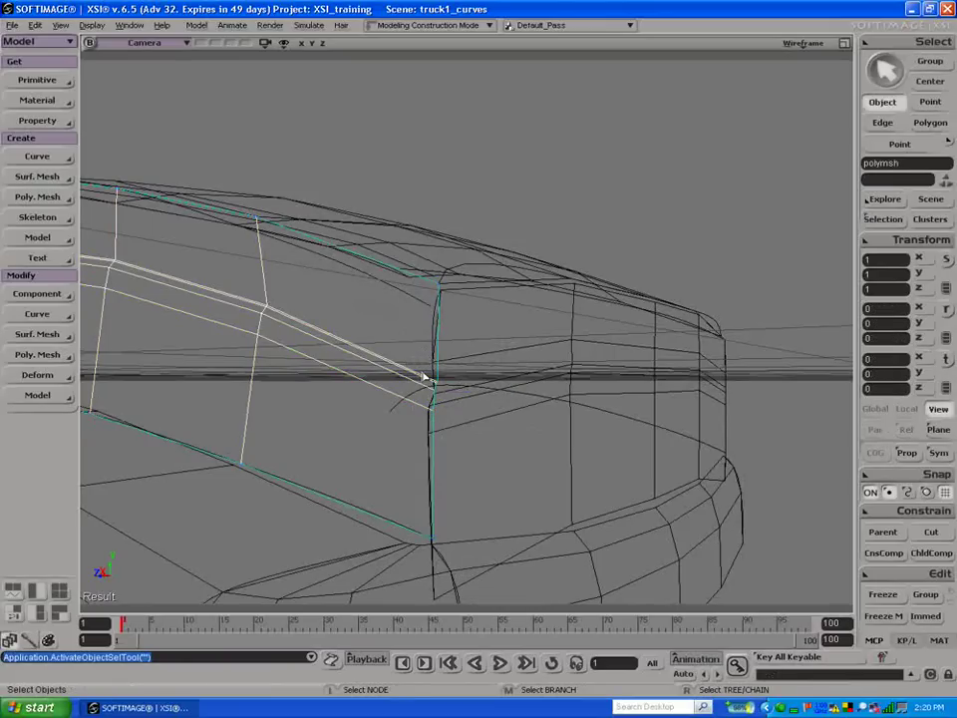
pyautogui.press('m')
pyautogui.press('space')
pyautogui.click(462, 370)
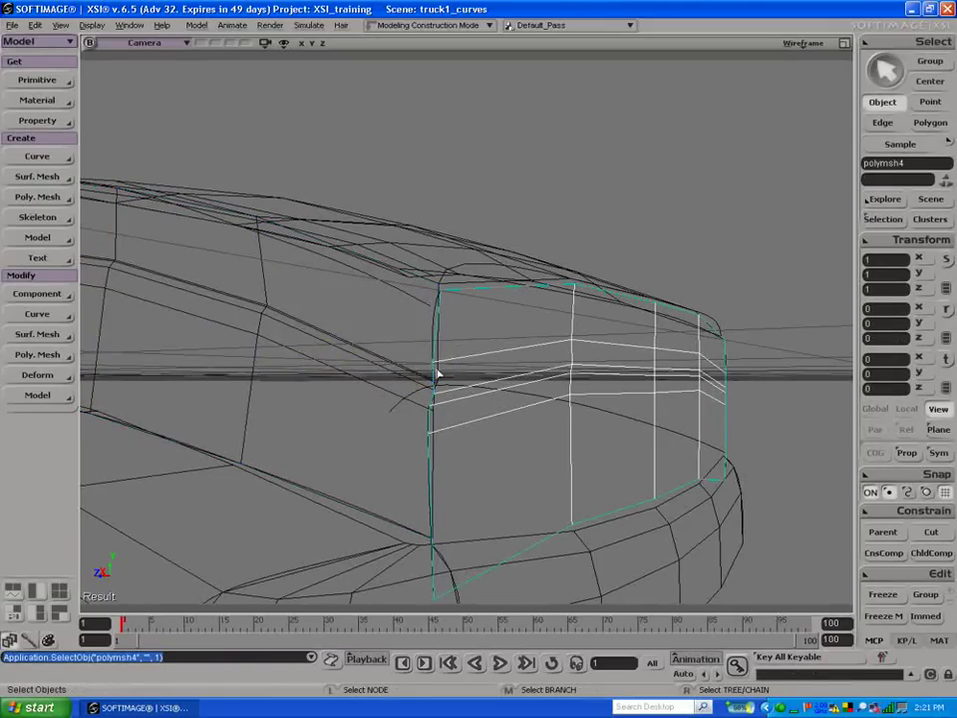
# Step: Move the uppermost and lowest crease points on the front panel's side edge closer to the hood side's crease
pyautogui.press('m')
pyautogui.moveTo(433, 364); pyautogui.dragTo(433, 380)
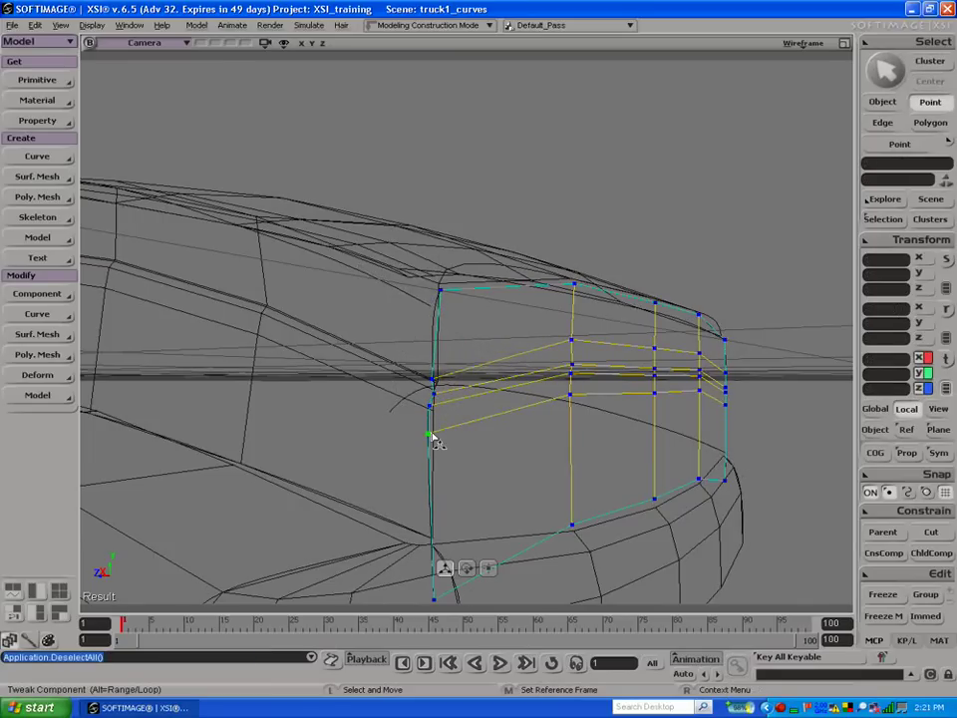
pyautogui.click(431, 424)
pyautogui.click(418, 426)
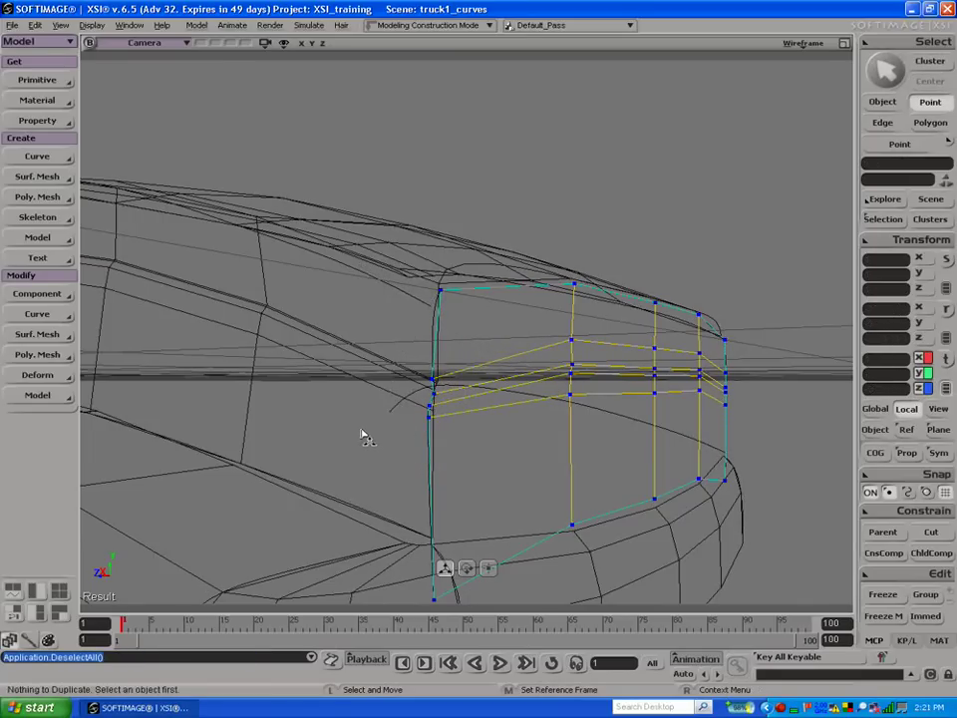
# Step: Snap the front panel's side-edge crease points one by one onto the matching crease points of the hood side mesh
pyautogui.press('s')
pyautogui.moveTo(363, 421); pyautogui.dragTo(437, 402)
pyautogui.press('m')
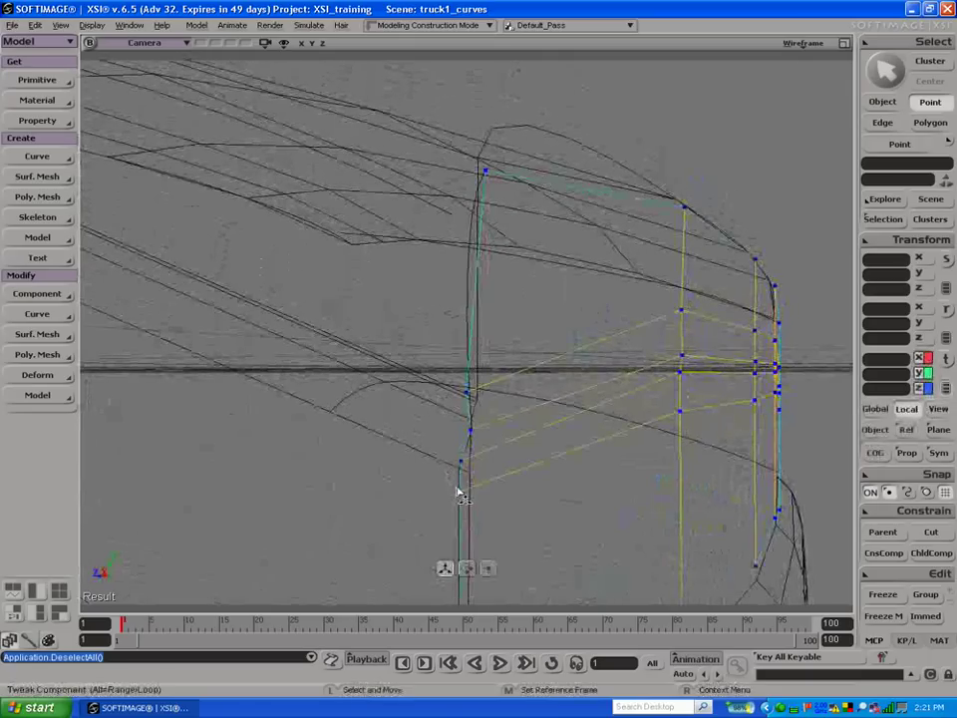
pyautogui.moveTo(461, 465); pyautogui.dragTo(475, 420)
pyautogui.press('s')
pyautogui.moveTo(400, 395)
pyautogui.mouseDown()
pyautogui.moveTo(426, 393)
pyautogui.moveTo(380, 382)
pyautogui.moveTo(432, 388)
pyautogui.moveTo(387, 387)
pyautogui.moveTo(397, 387)
pyautogui.mouseUp()
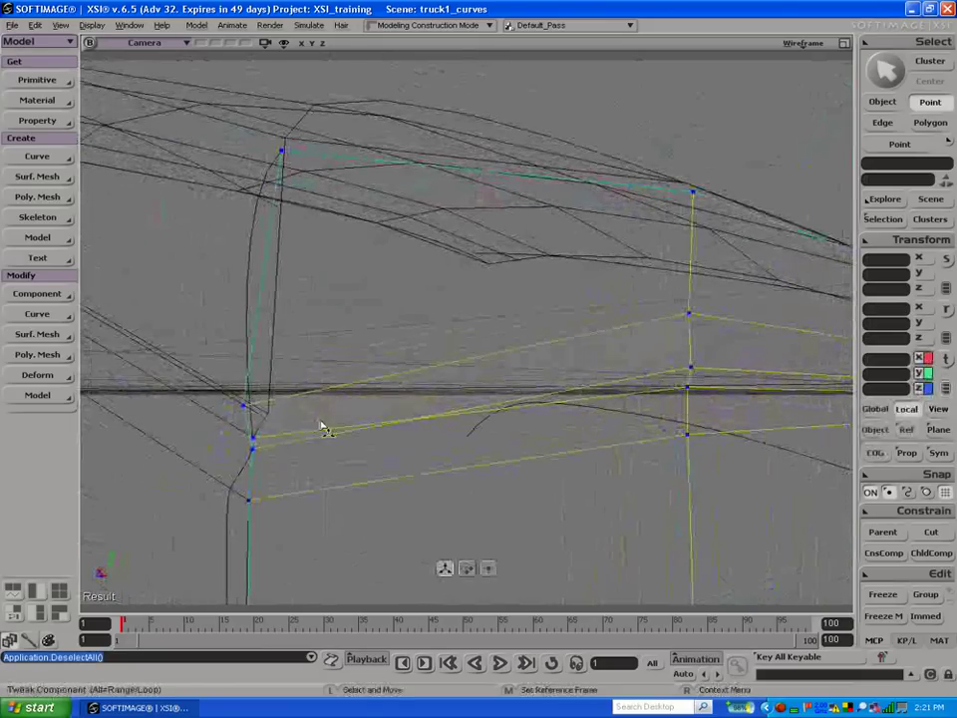
pyautogui.hotkey('ctrl', 'z')
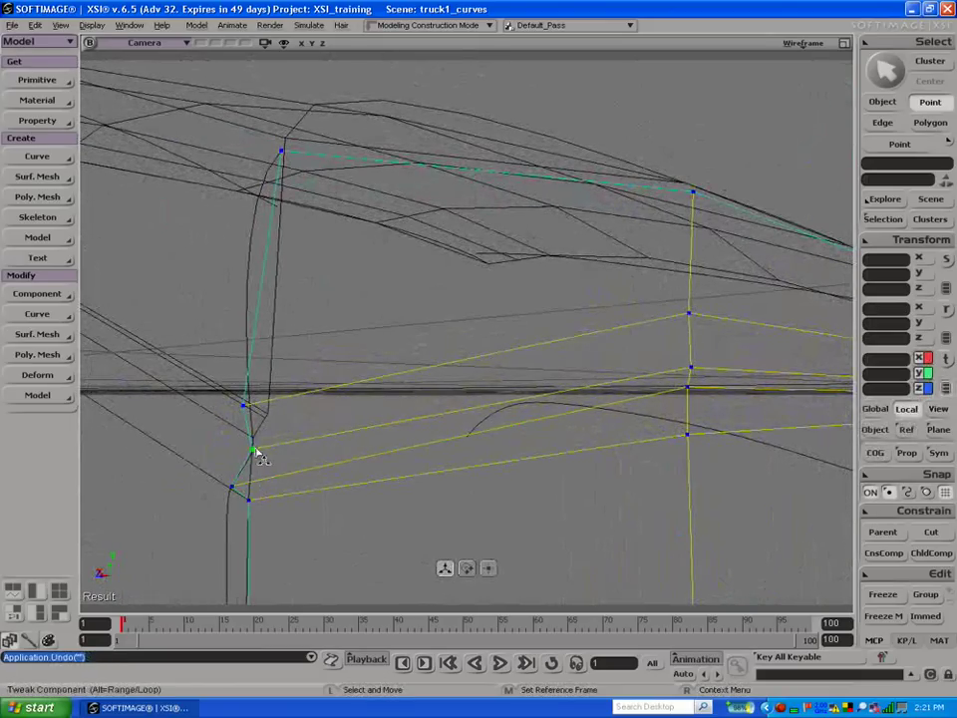
pyautogui.keyDown('ctrl'); pyautogui.moveTo(246, 409); pyautogui.dragTo(286, 397); pyautogui.keyUp('ctrl')
pyautogui.keyDown('ctrl'); pyautogui.moveTo(256, 450); pyautogui.dragTo(267, 418); pyautogui.keyUp('ctrl')
pyautogui.moveTo(236, 488); pyautogui.dragTo(257, 440)
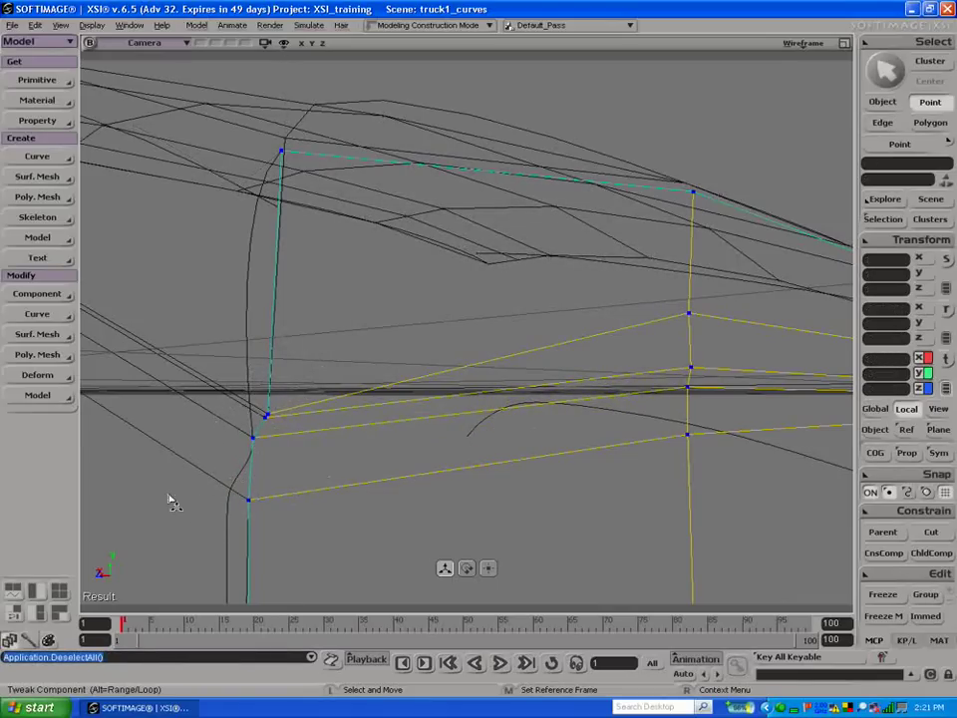
# Step: Snap the front panel's lower side corner onto the hood side's lower front corner above the fender
pyautogui.press('a')
pyautogui.press('s')
pyautogui.moveTo(284, 436); pyautogui.dragTo(348, 423)
pyautogui.moveTo(348, 423); pyautogui.dragTo(451, 448, button='right')
pyautogui.moveTo(450, 449); pyautogui.dragTo(398, 457)
pyautogui.press('m')
pyautogui.moveTo(503, 472); pyautogui.dragTo(500, 431)
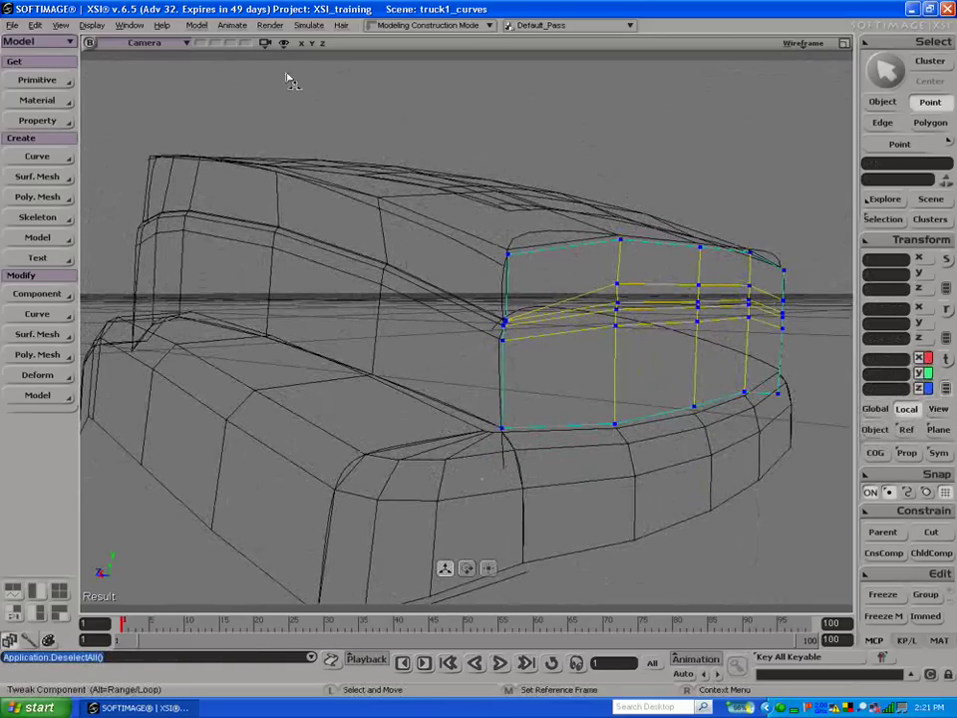
# Step: Hide curves in the camera view
pyautogui.click(265, 45)
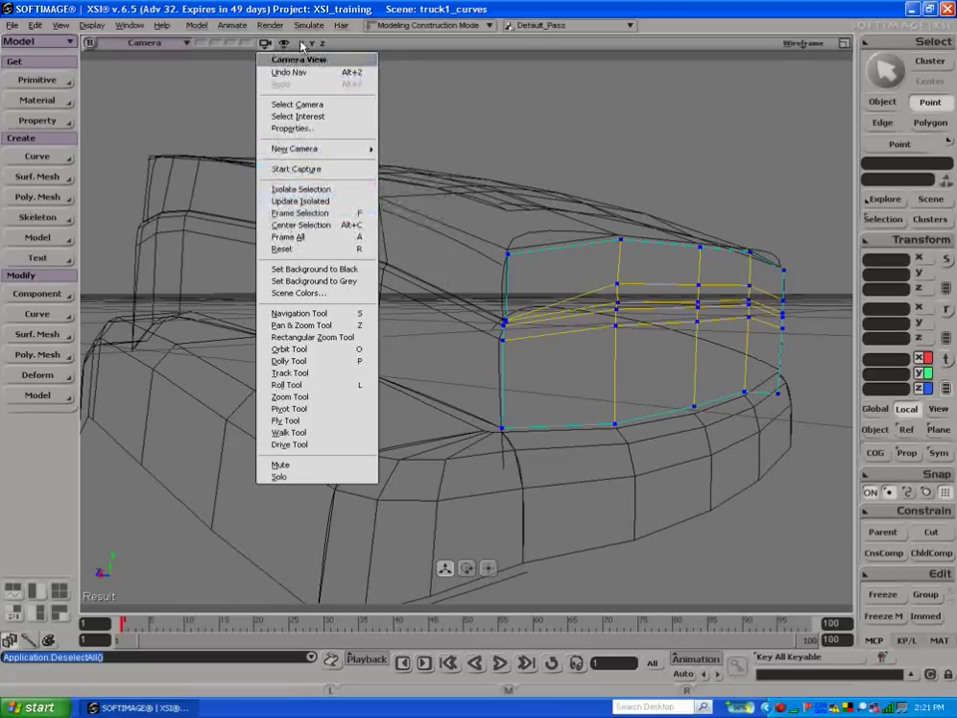
pyautogui.click(286, 45)
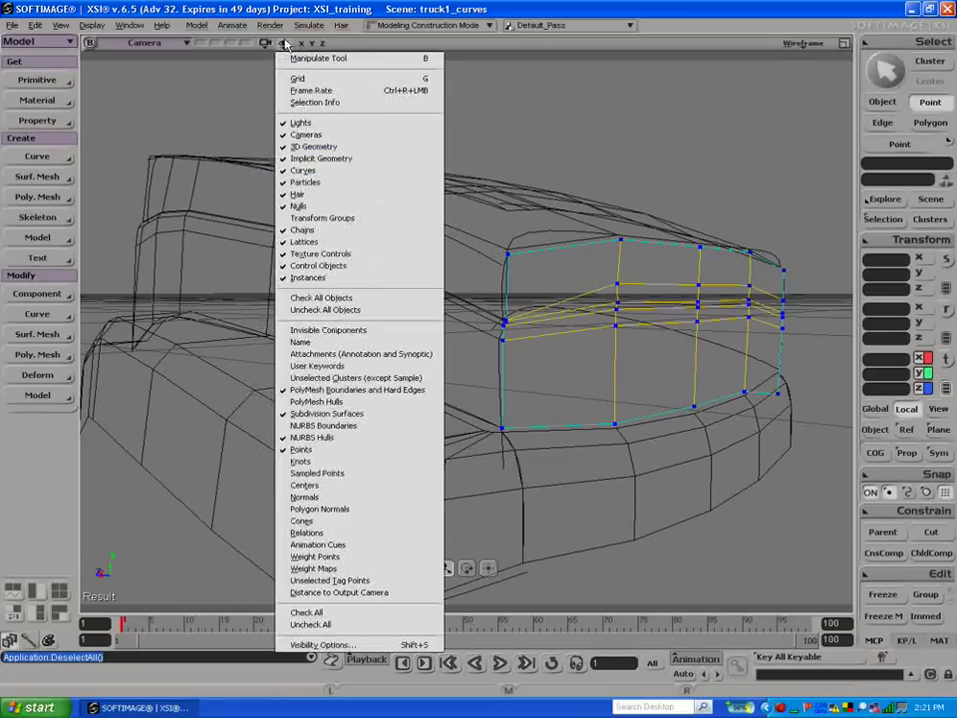
pyautogui.click(310, 172)
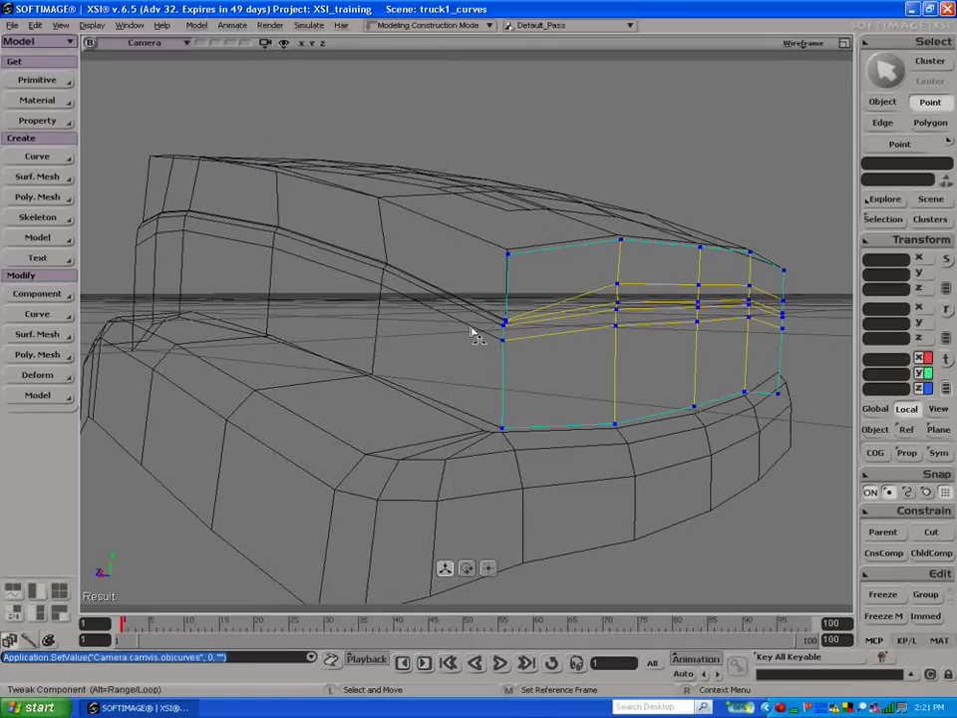
# Step: Snap the front panel's upper side corner onto the front corner of the hood
pyautogui.press('s')
pyautogui.moveTo(465, 322); pyautogui.dragTo(459, 326)
pyautogui.moveTo(460, 325); pyautogui.dragTo(533, 318, button='right')
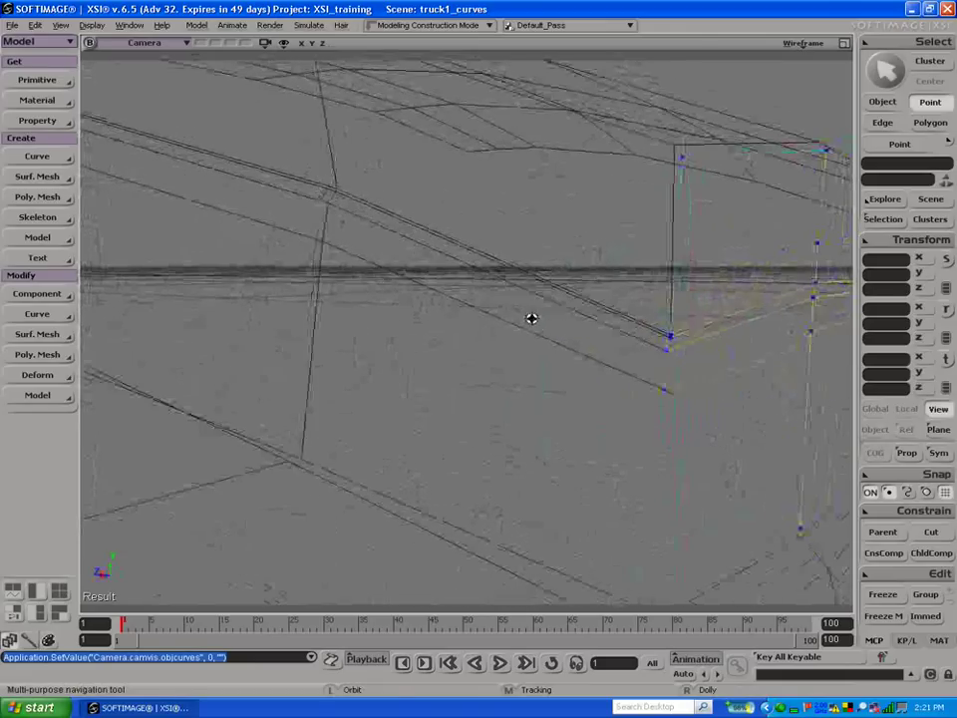
pyautogui.moveTo(683, 161); pyautogui.dragTo(674, 145)
pyautogui.press('s')
pyautogui.moveTo(589, 256); pyautogui.dragTo(531, 242, button='right')
pyautogui.moveTo(563, 231); pyautogui.dragTo(565, 223)
pyautogui.moveTo(742, 234); pyautogui.dragTo(667, 320)
pyautogui.press('s')
pyautogui.press('m')
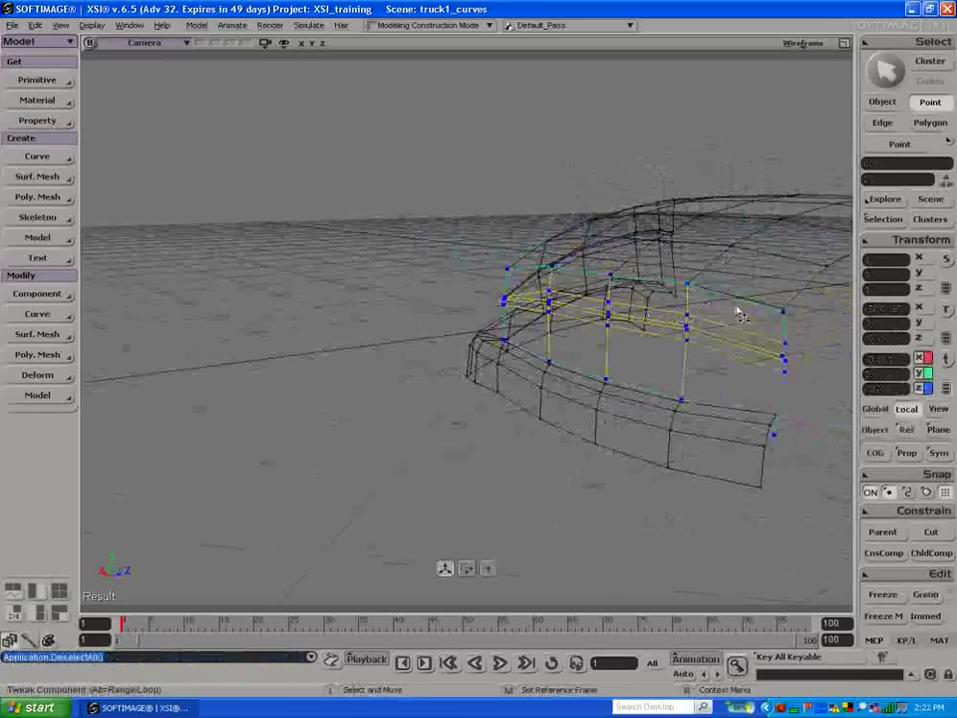
# Step: Merge the hood side and hood top meshes into a single polygon mesh
pyautogui.press('s')
pyautogui.moveTo(785, 315); pyautogui.dragTo(446, 283)
pyautogui.press('space')
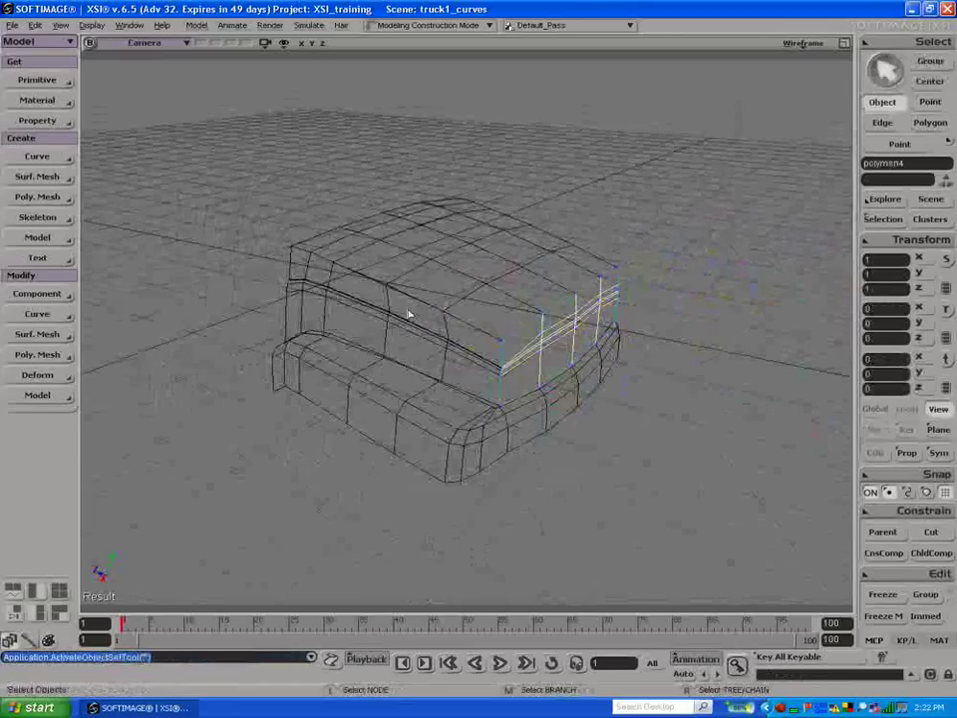
pyautogui.click(393, 299)
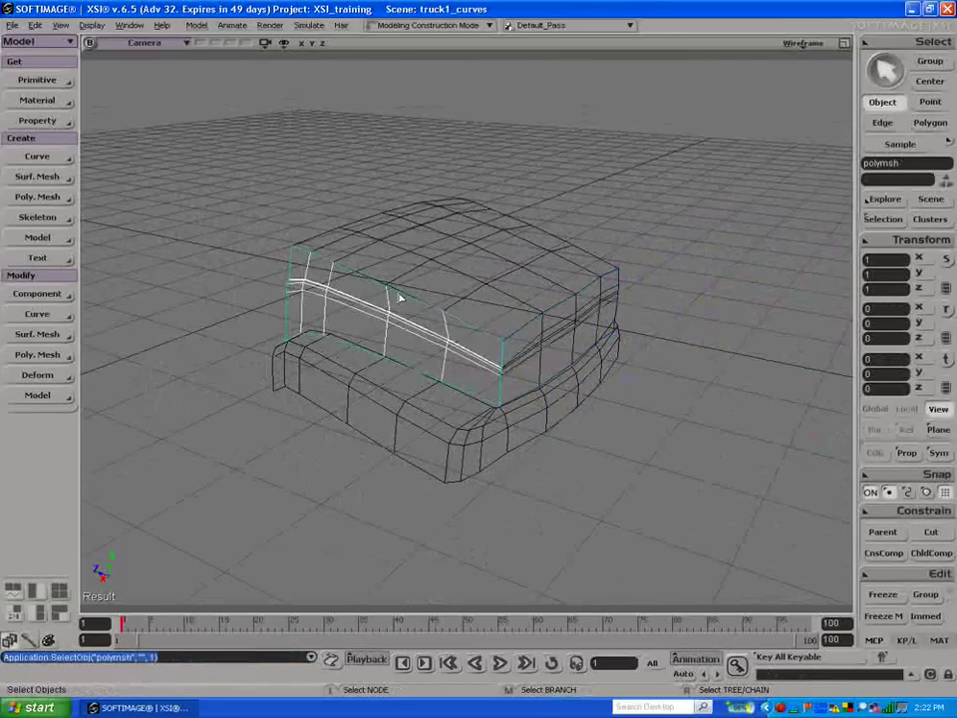
pyautogui.keyDown('shift'); pyautogui.click(413, 276); pyautogui.keyUp('shift')
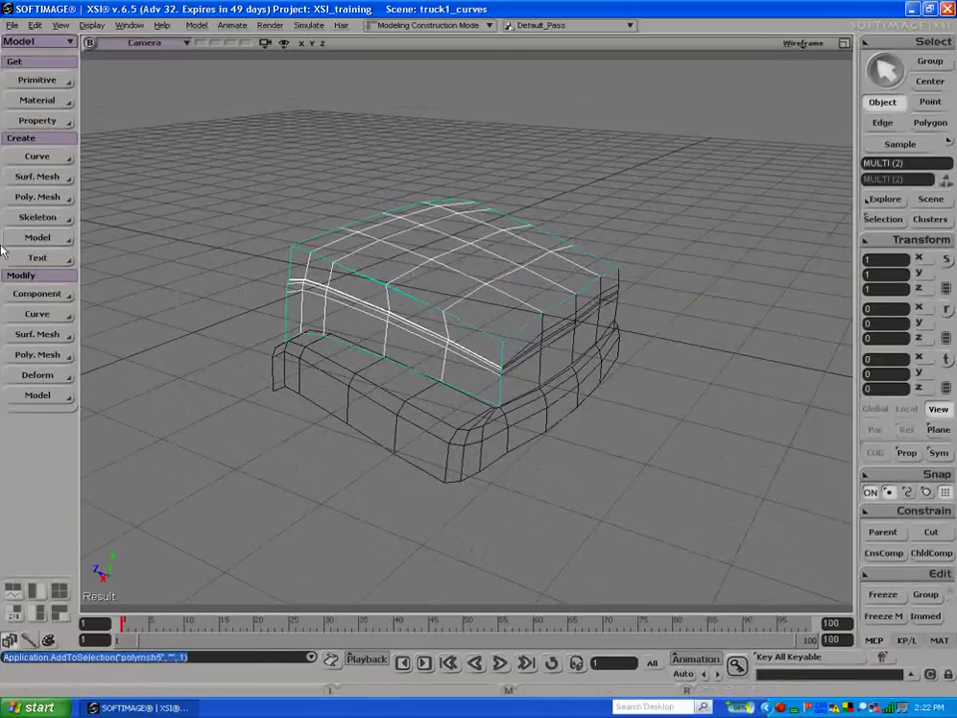
pyautogui.click(40, 198)
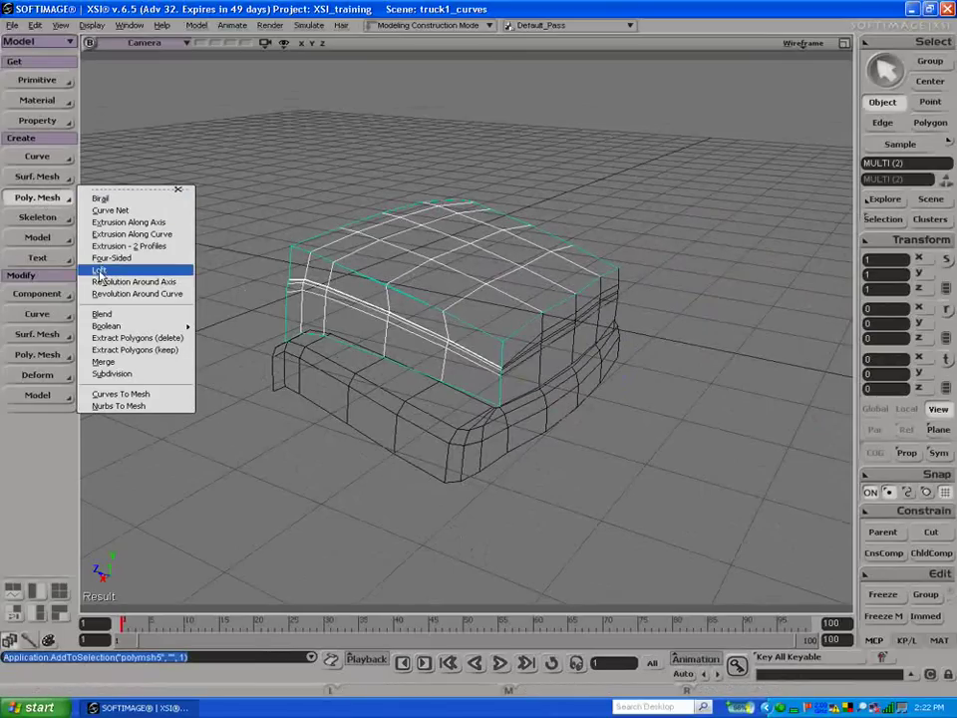
pyautogui.moveTo(99, 327)
pyautogui.click(102, 362)
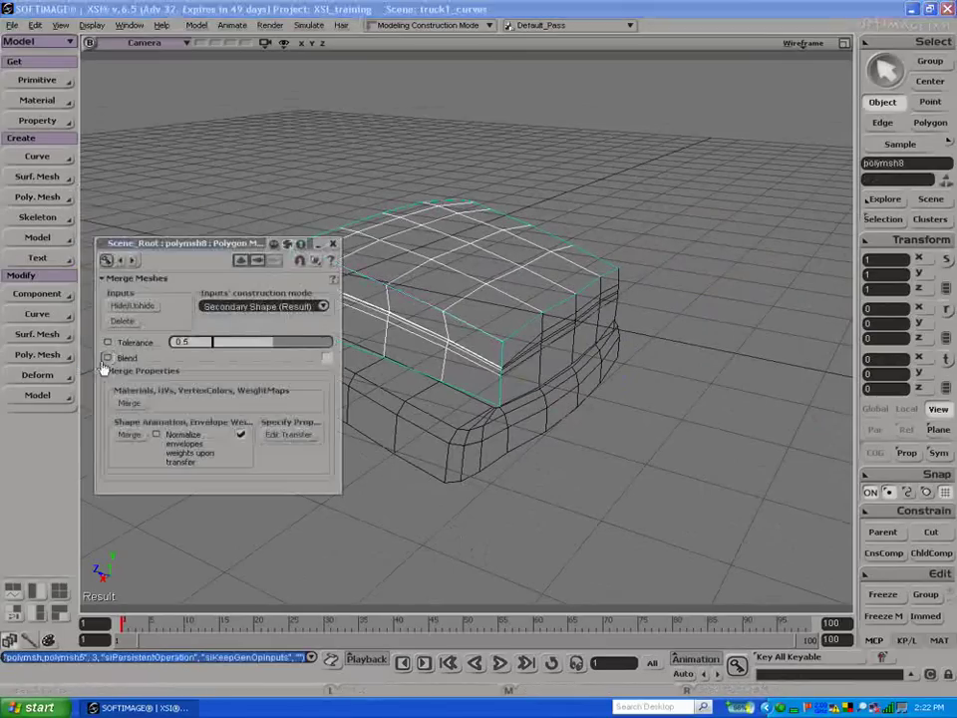
pyautogui.moveTo(237, 247); pyautogui.dragTo(174, 308)
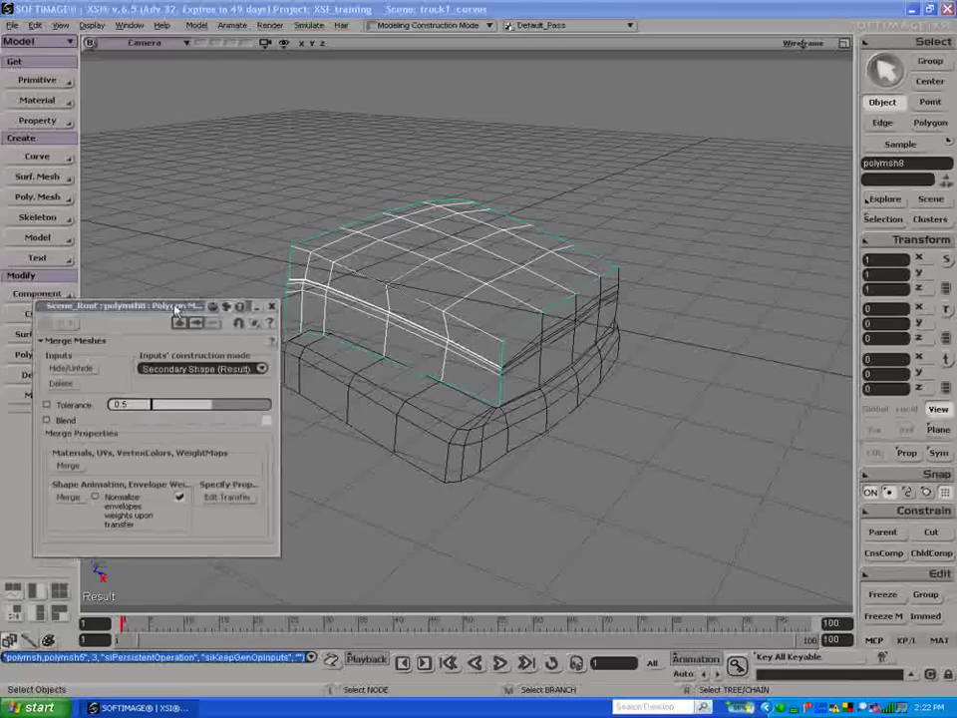
pyautogui.click(271, 305)
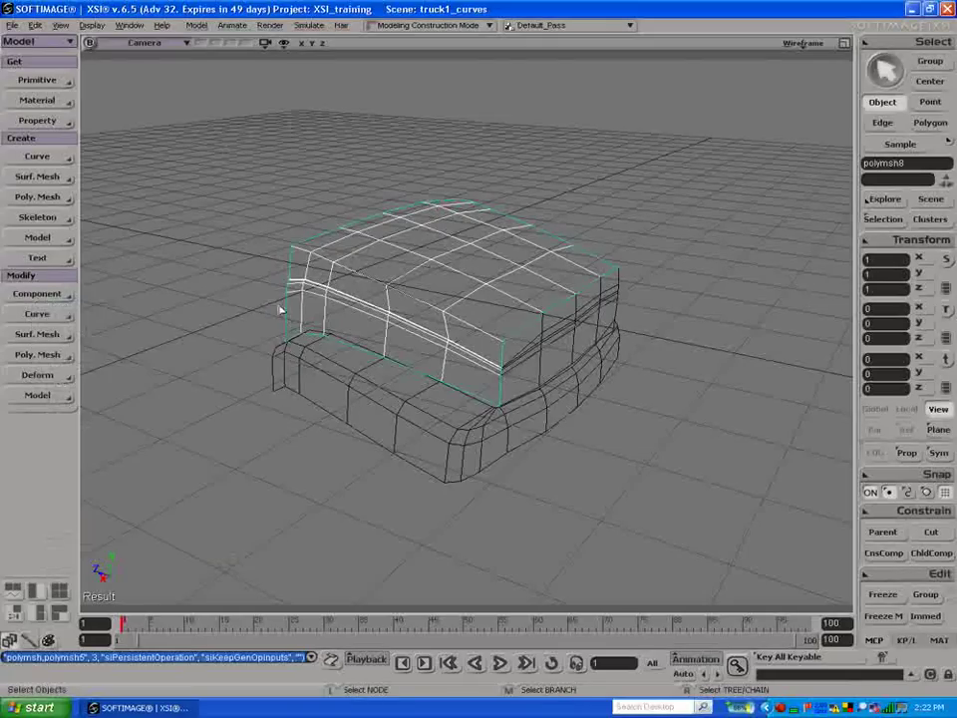
# Step: Delete the original hood side and top meshes through the Merge Meshes inputs of polymsh8
pyautogui.click(533, 347)
pyautogui.press('shift')
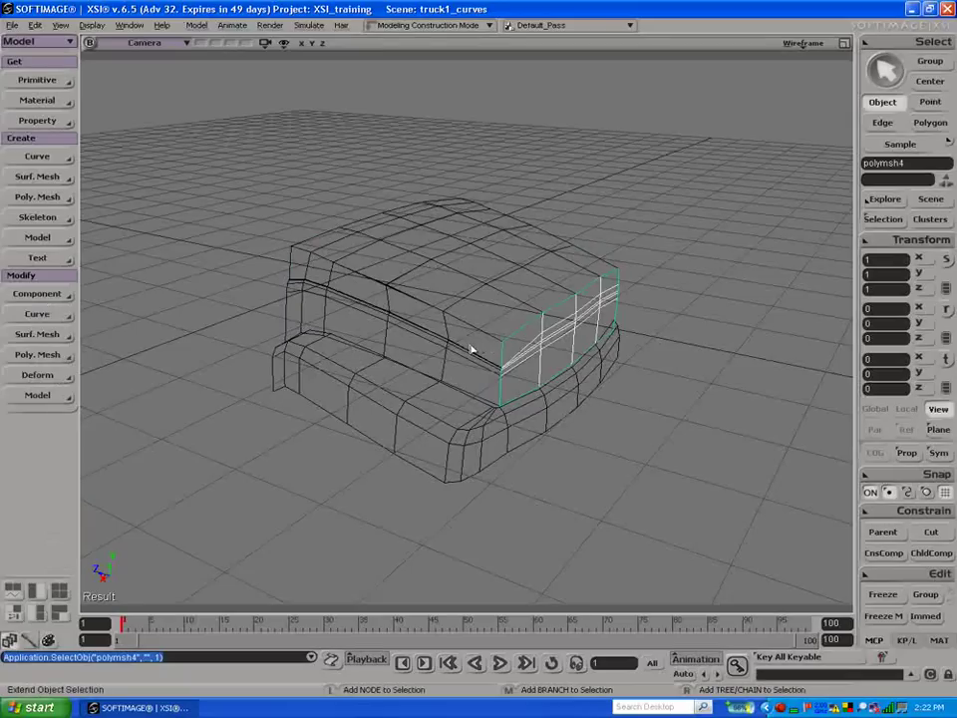
pyautogui.keyDown('shift'); pyautogui.click(467, 352); pyautogui.keyUp('shift')
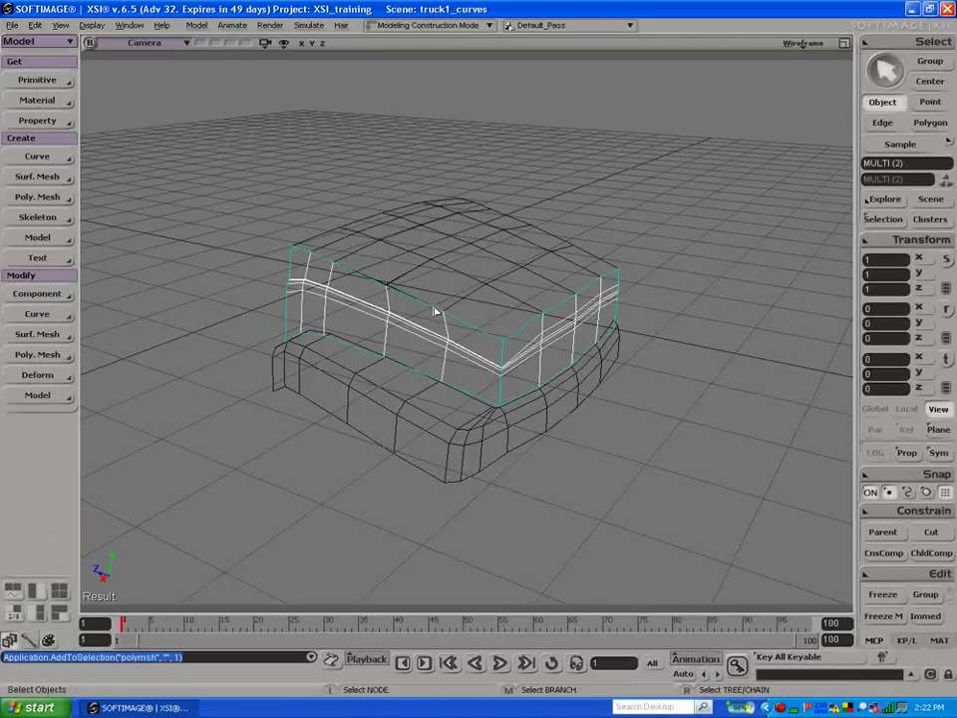
pyautogui.click(453, 309)
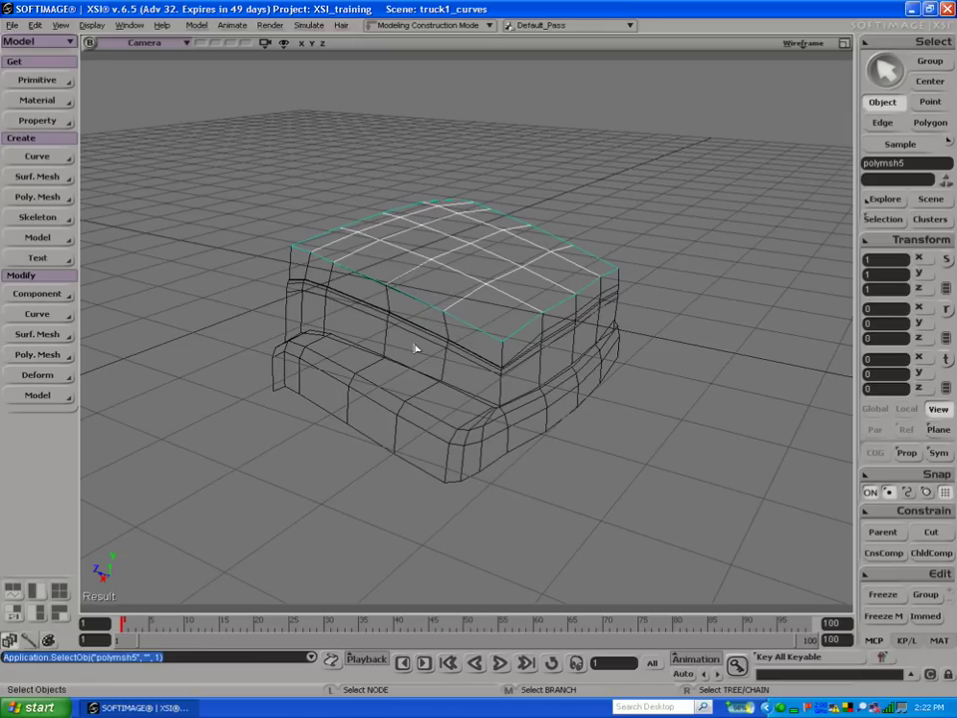
pyautogui.press('8')
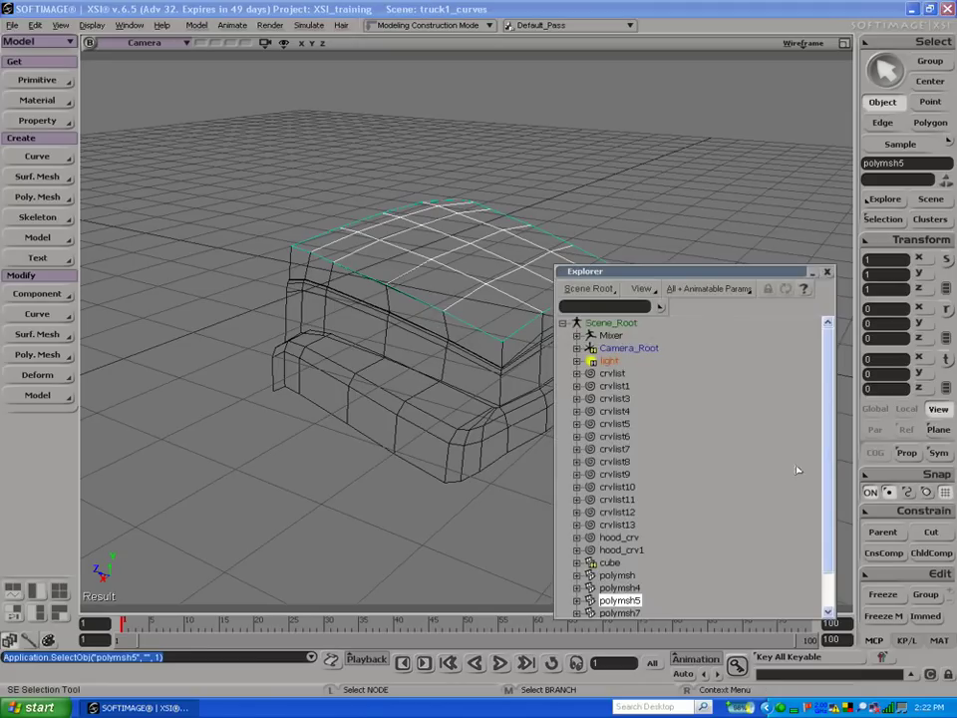
pyautogui.click(619, 612)
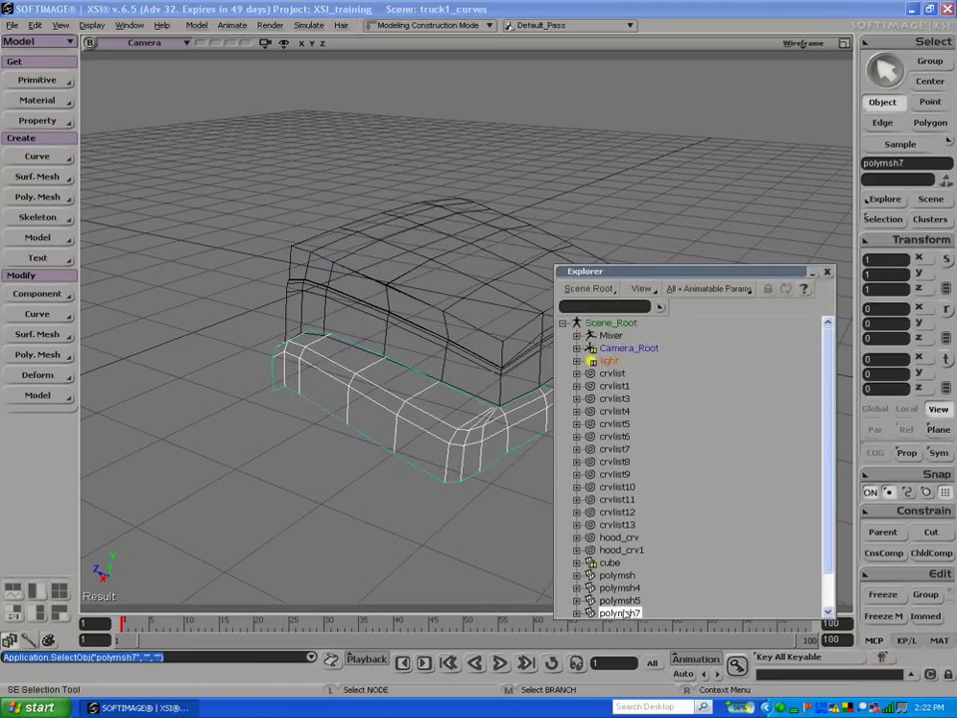
pyautogui.scroll(-1, 764, 581)
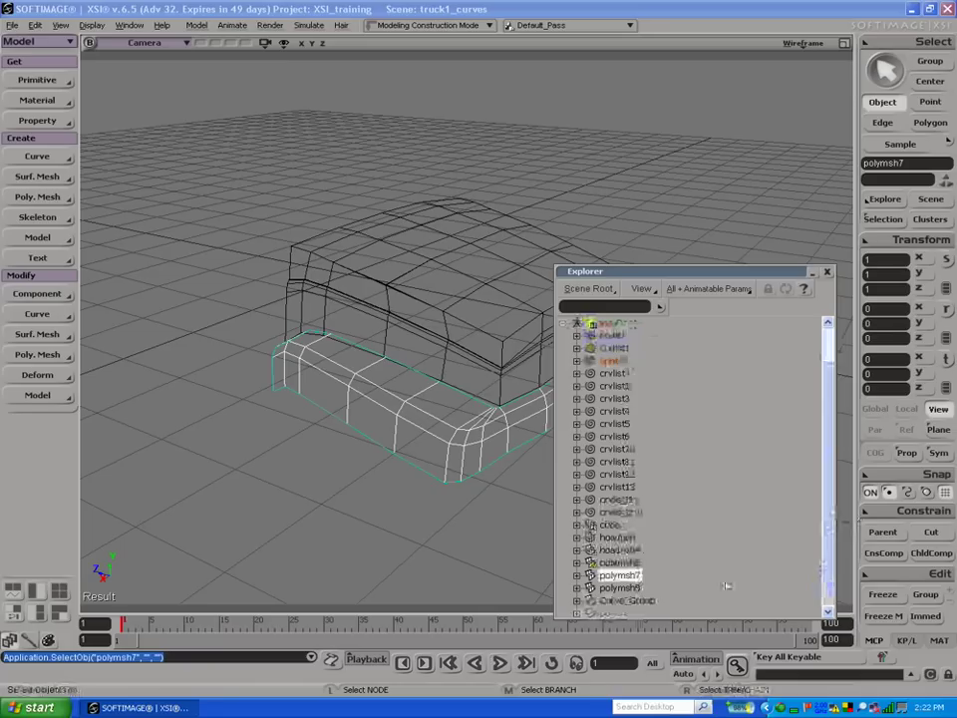
pyautogui.click(636, 588)
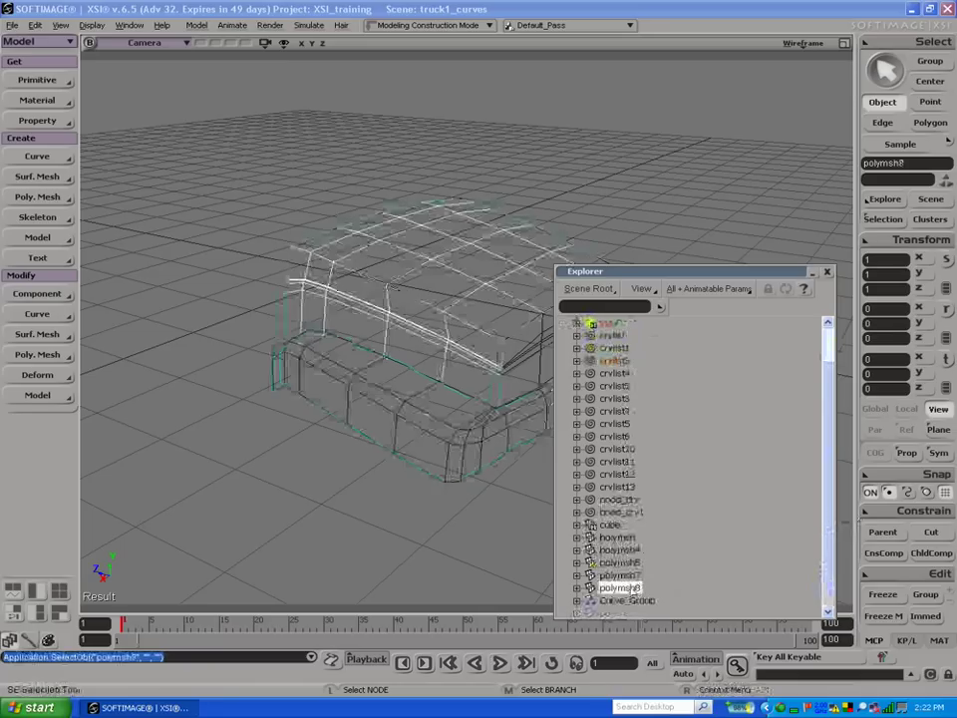
pyautogui.click(590, 588)
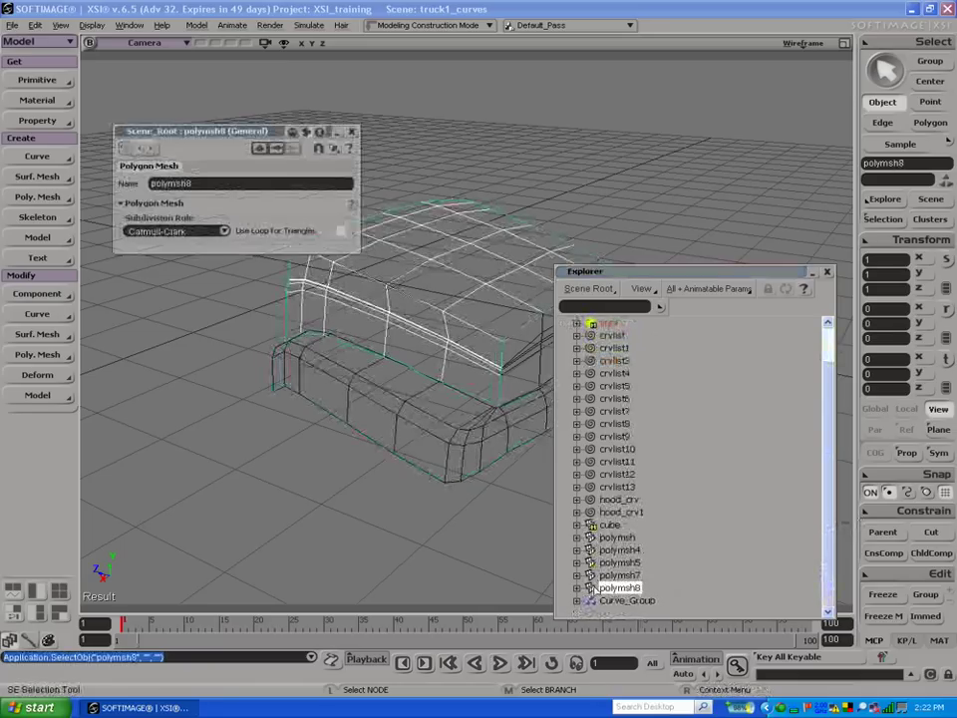
pyautogui.click(276, 148)
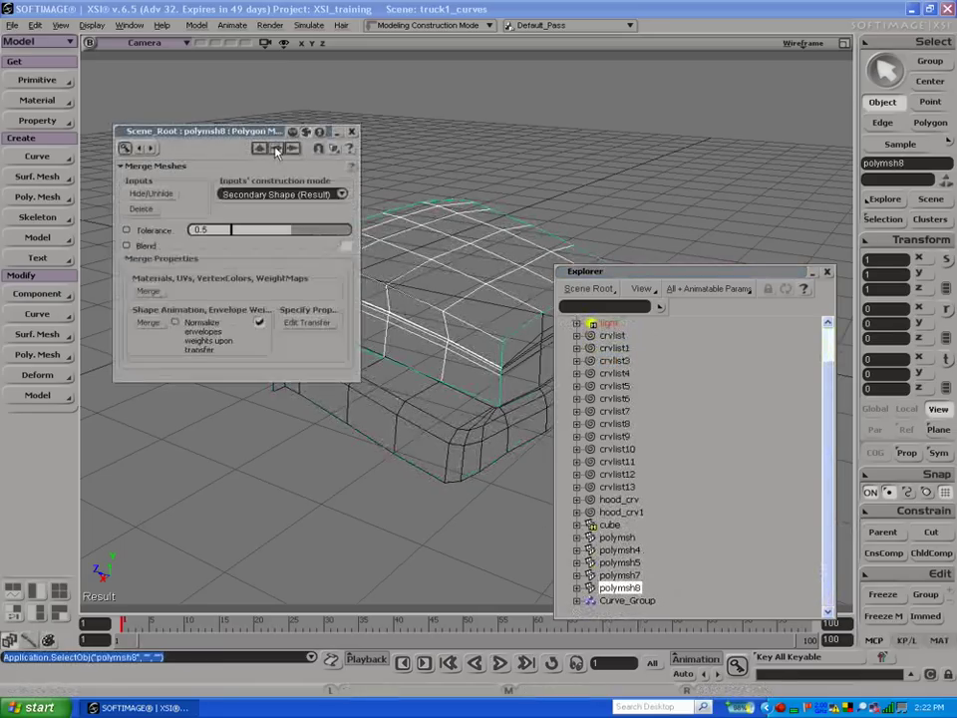
pyautogui.click(140, 208)
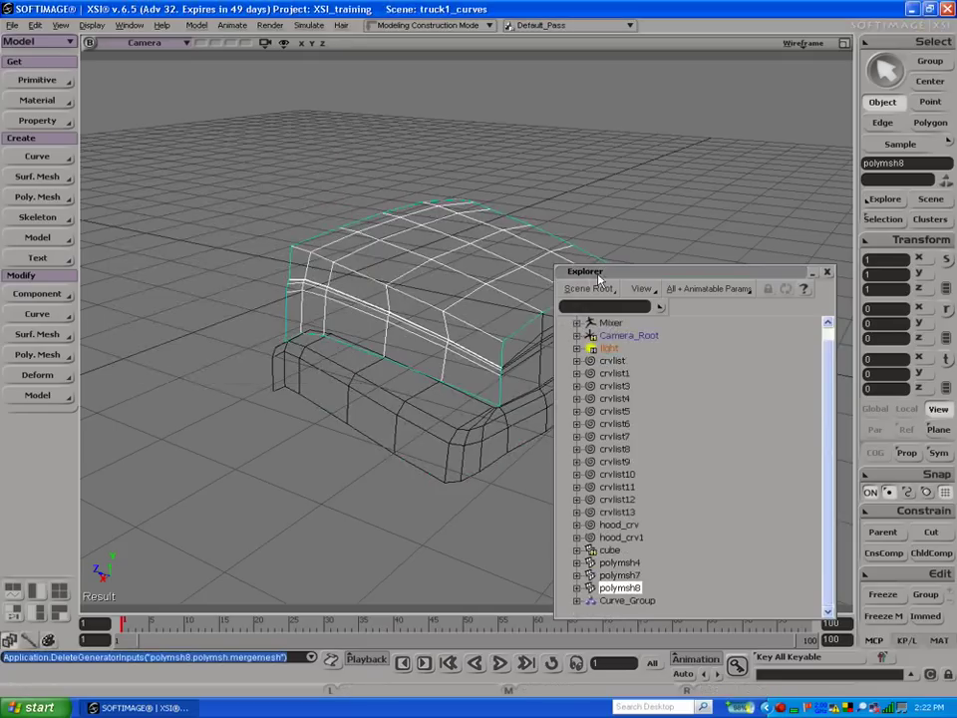
# Step: Merge the front panel with the combined hood top and side mesh into one polygon mesh
pyautogui.moveTo(598, 272); pyautogui.dragTo(670, 281)
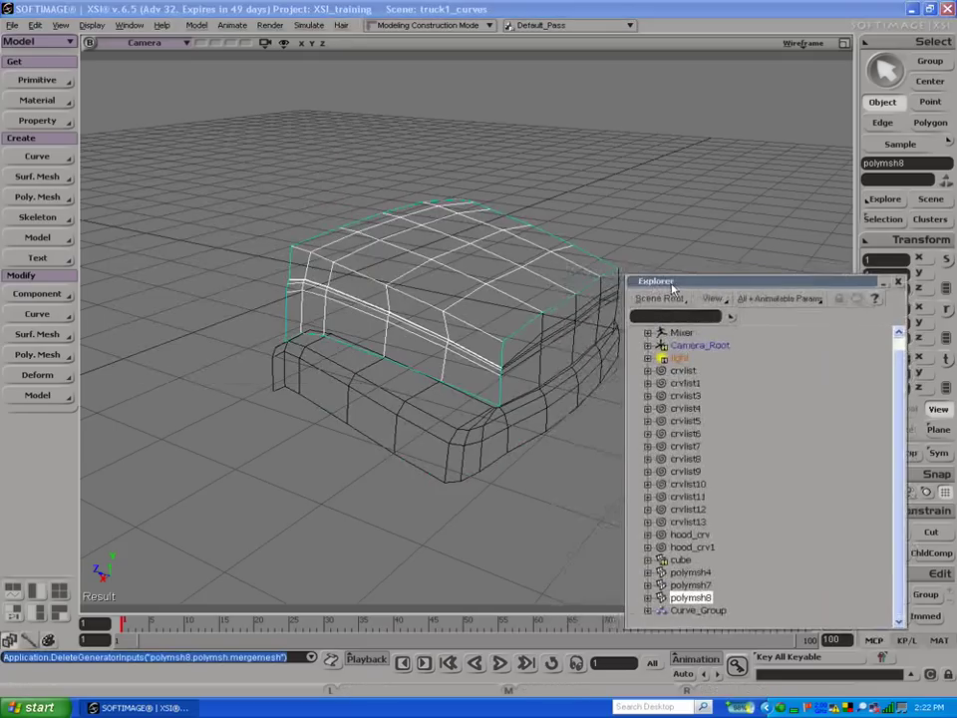
pyautogui.keyDown('shift'); pyautogui.click(521, 356); pyautogui.keyUp('shift')
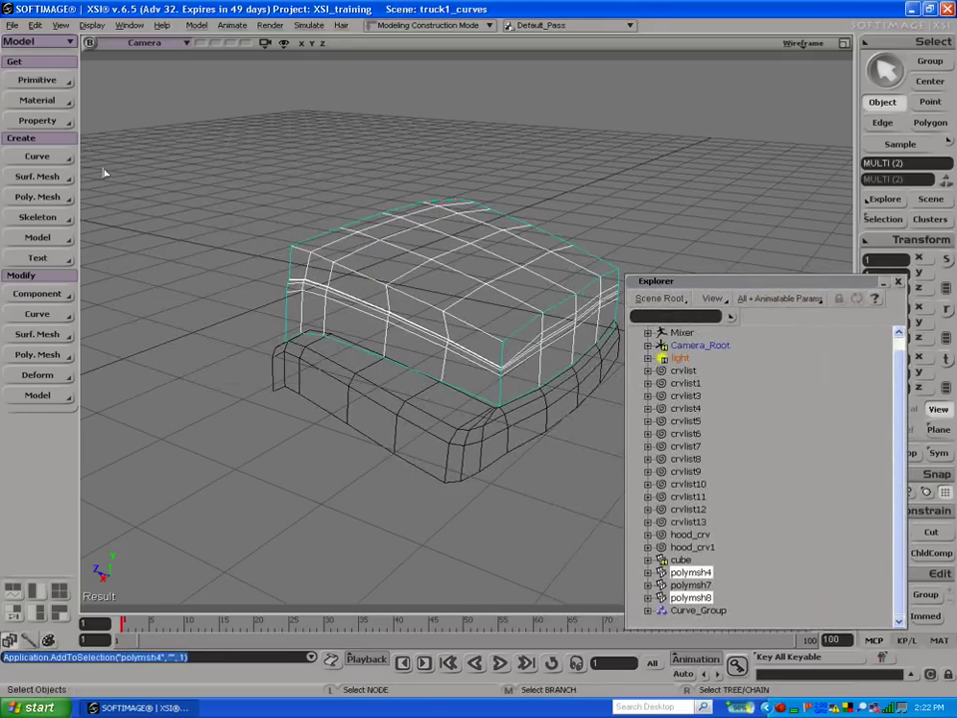
pyautogui.click(38, 196)
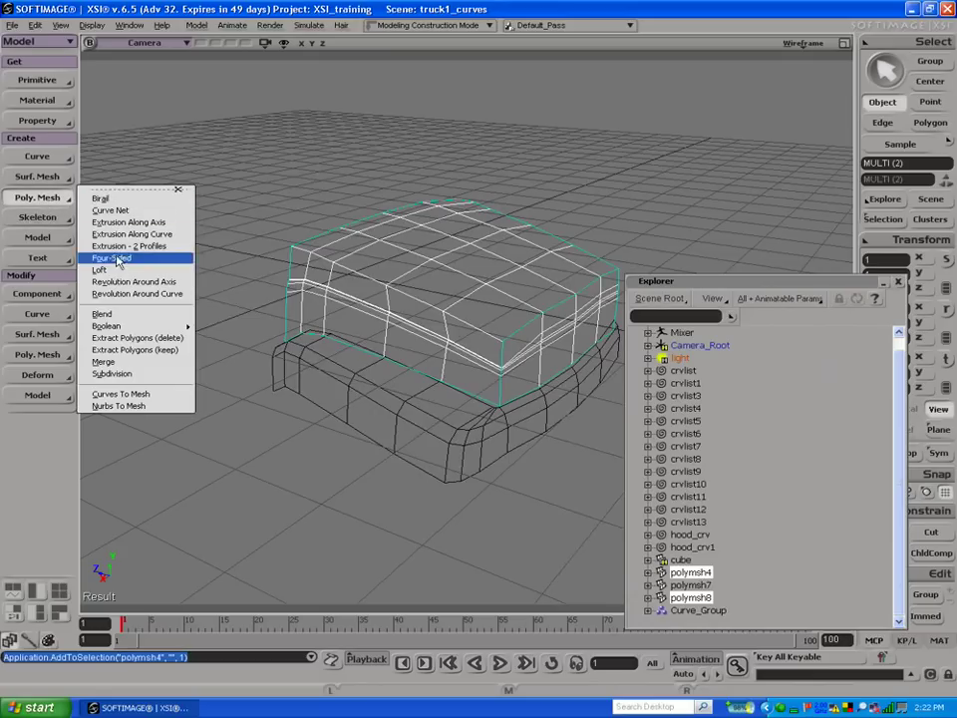
pyautogui.click(102, 361)
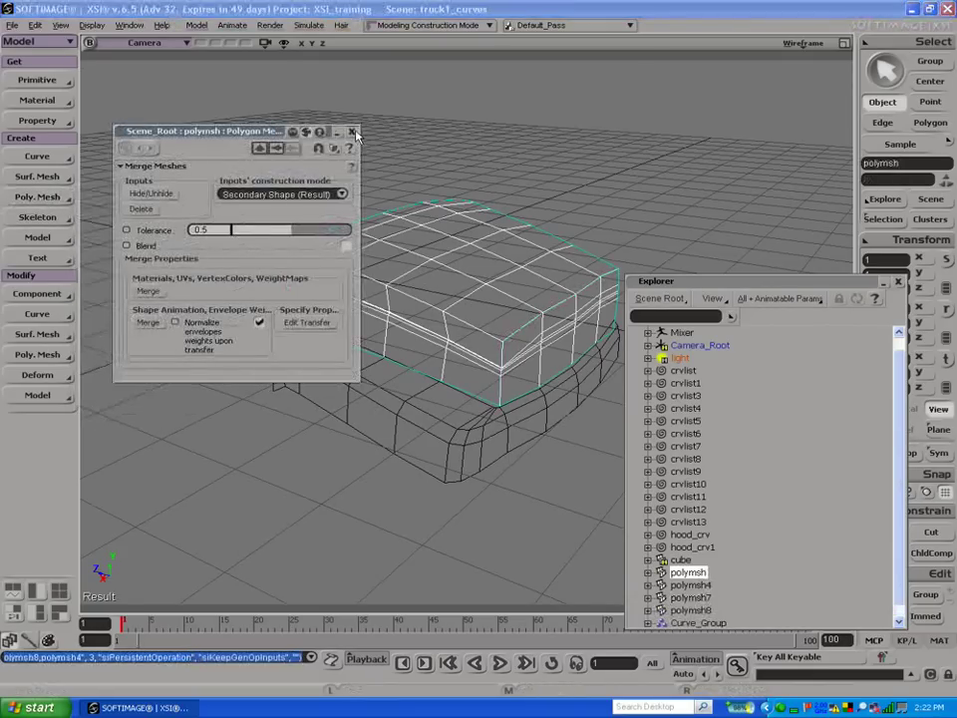
pyautogui.click(352, 132)
# Step: Select the fender mesh, return to the four-view layout and close the Explorer
pyautogui.press('s')
pyautogui.moveTo(369, 349); pyautogui.dragTo(376, 420)
pyautogui.click(346, 385)
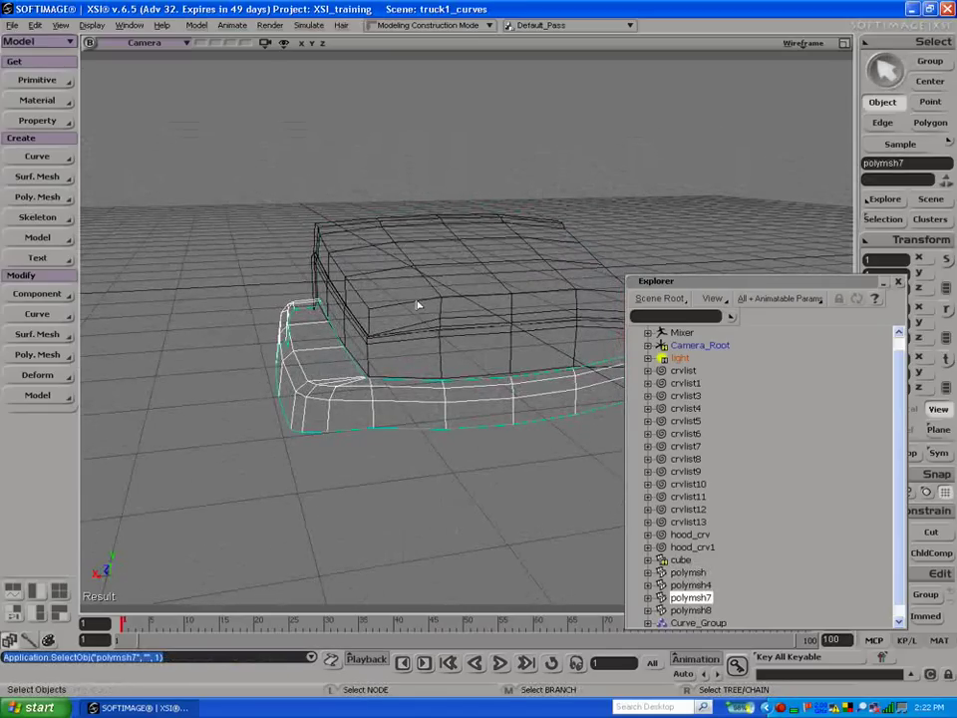
pyautogui.press('s')
pyautogui.moveTo(299, 269); pyautogui.dragTo(267, 253)
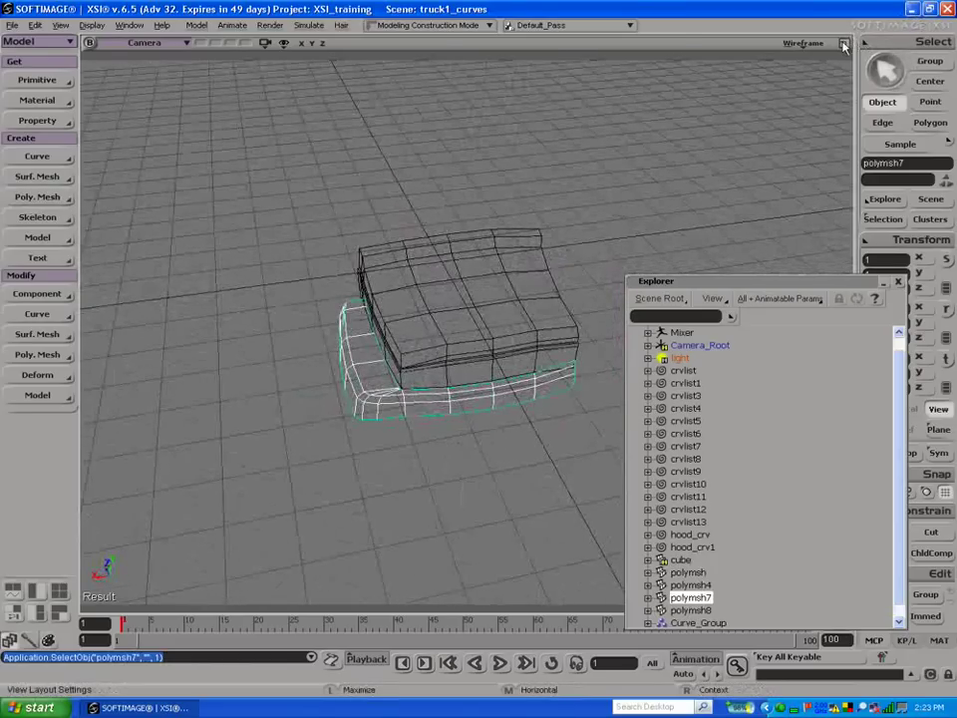
pyautogui.click(843, 44)
pyautogui.click(900, 283)
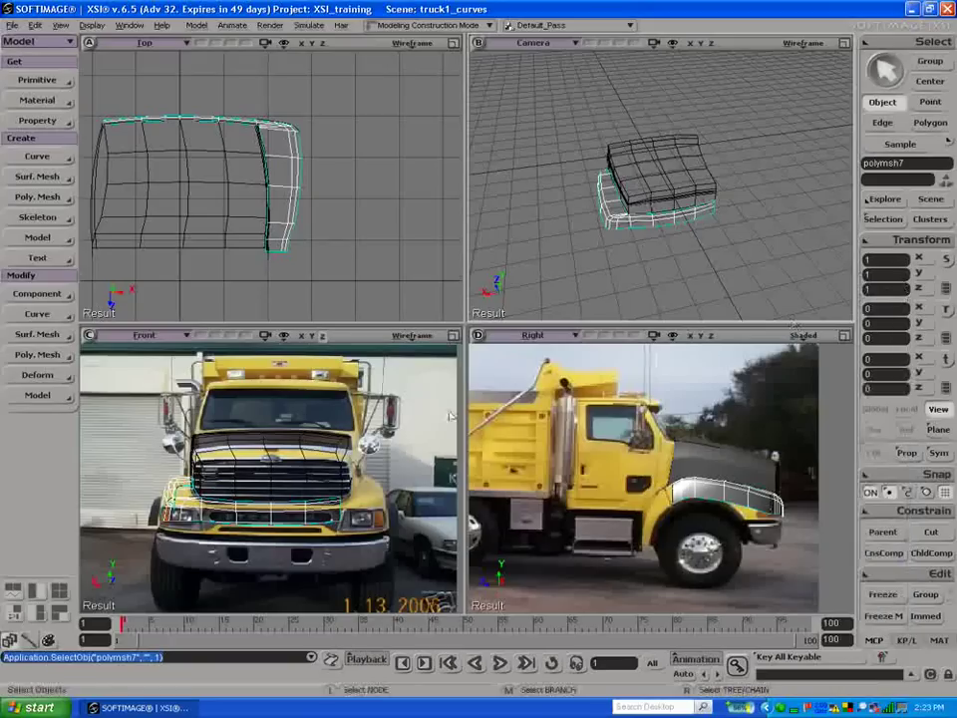
# Step: Delete the hood, front panel and fender polygons beyond the truck's center line, keeping the half with the side fender
pyautogui.moveTo(285, 429); pyautogui.dragTo(297, 461)
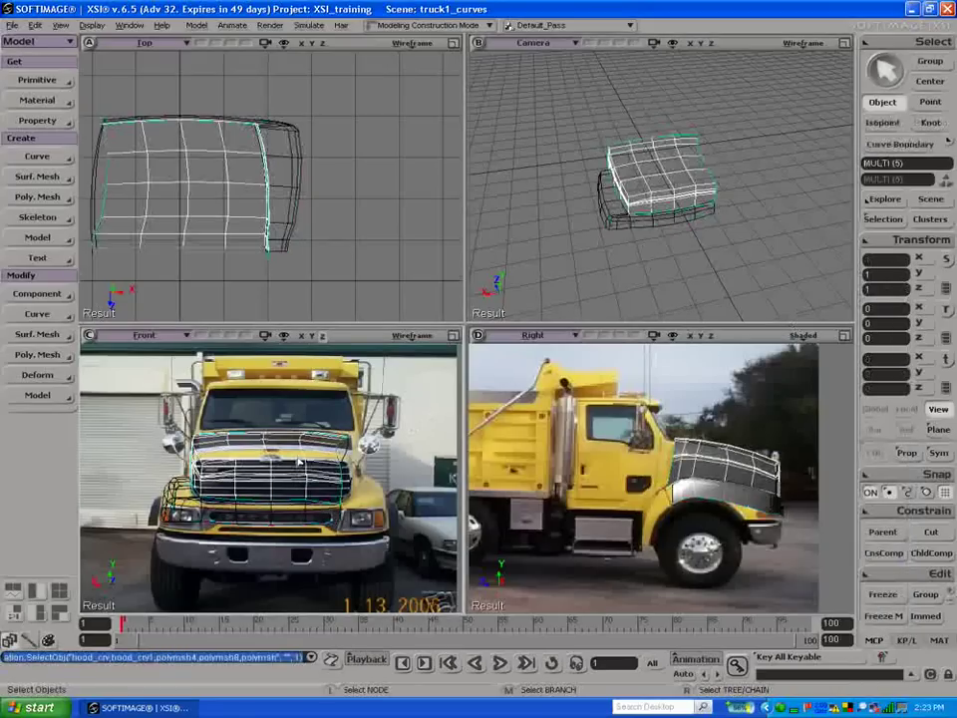
pyautogui.keyDown('shift'); pyautogui.moveTo(275, 518); pyautogui.dragTo(293, 535); pyautogui.keyUp('shift')
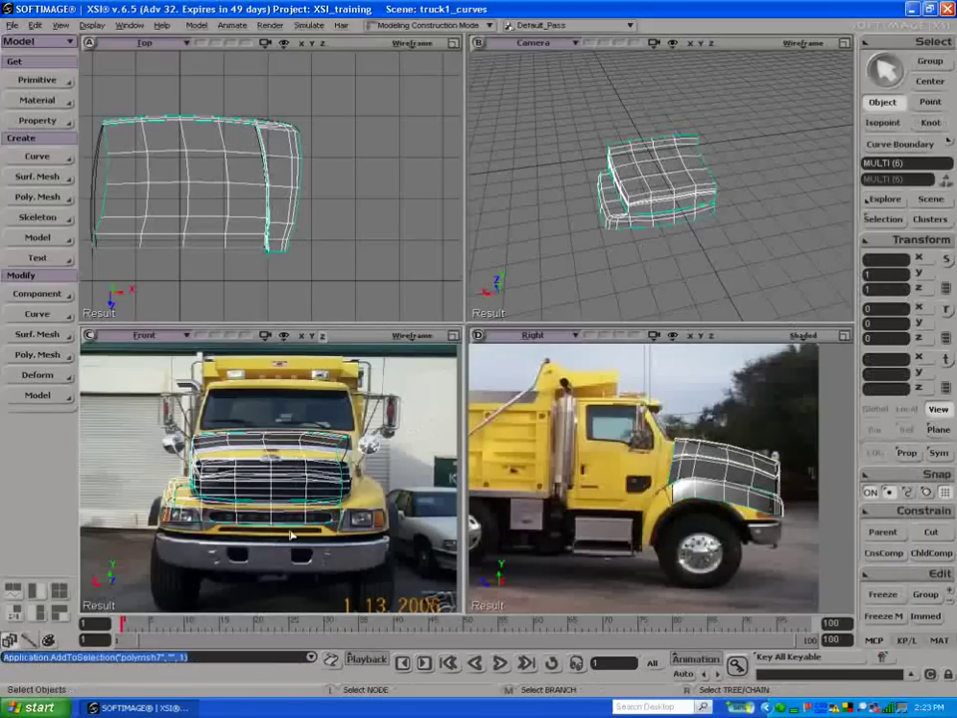
pyautogui.press('y')
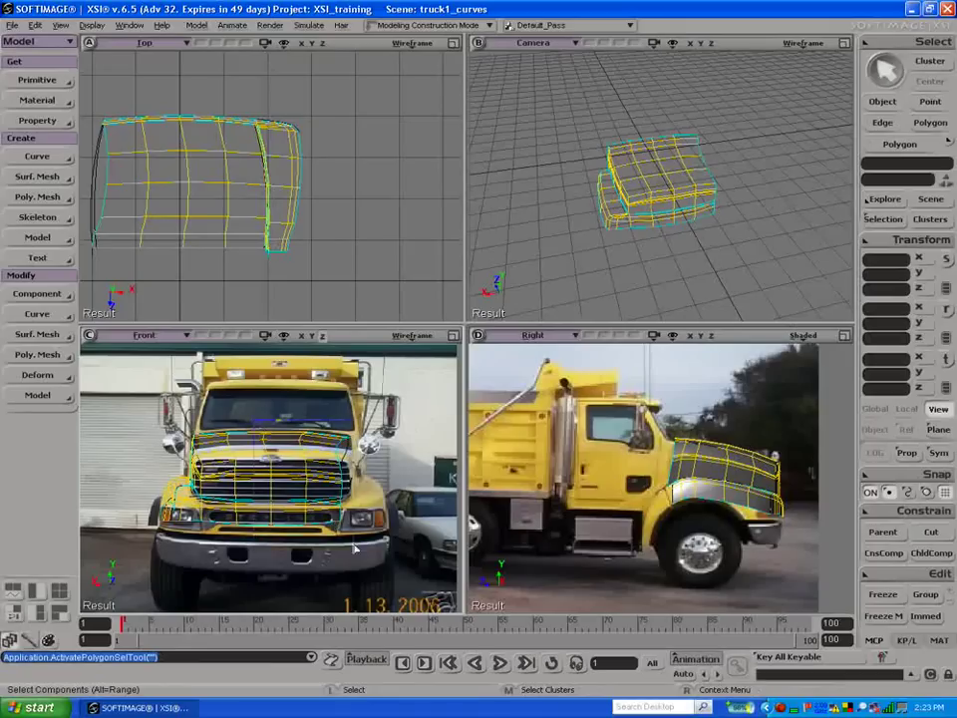
pyautogui.moveTo(280, 410); pyautogui.dragTo(382, 555)
pyautogui.press('u')
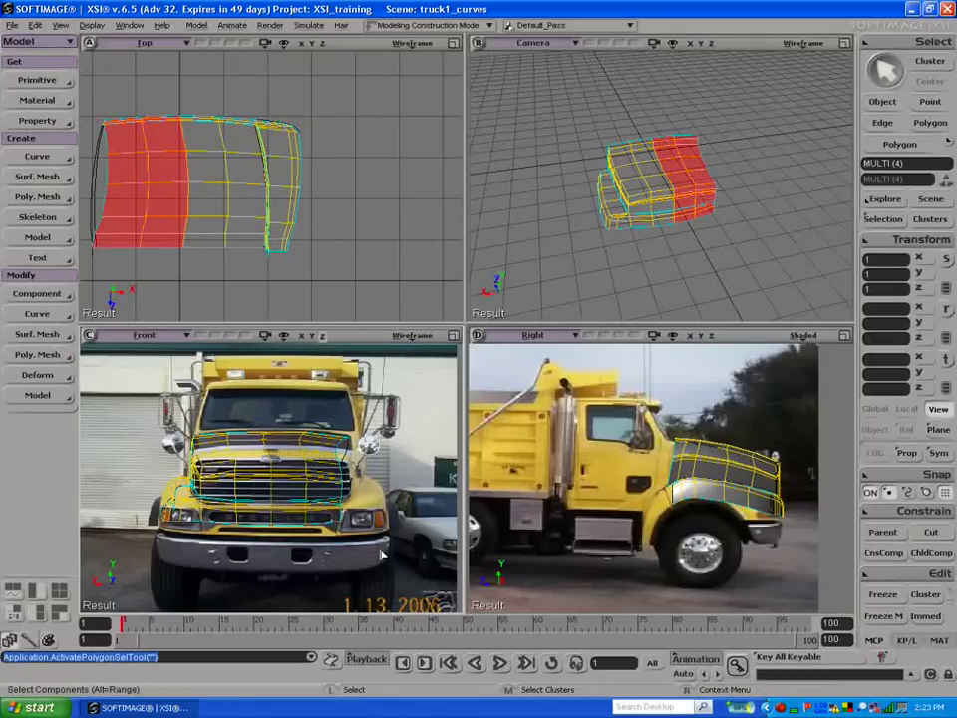
pyautogui.press('Delete')
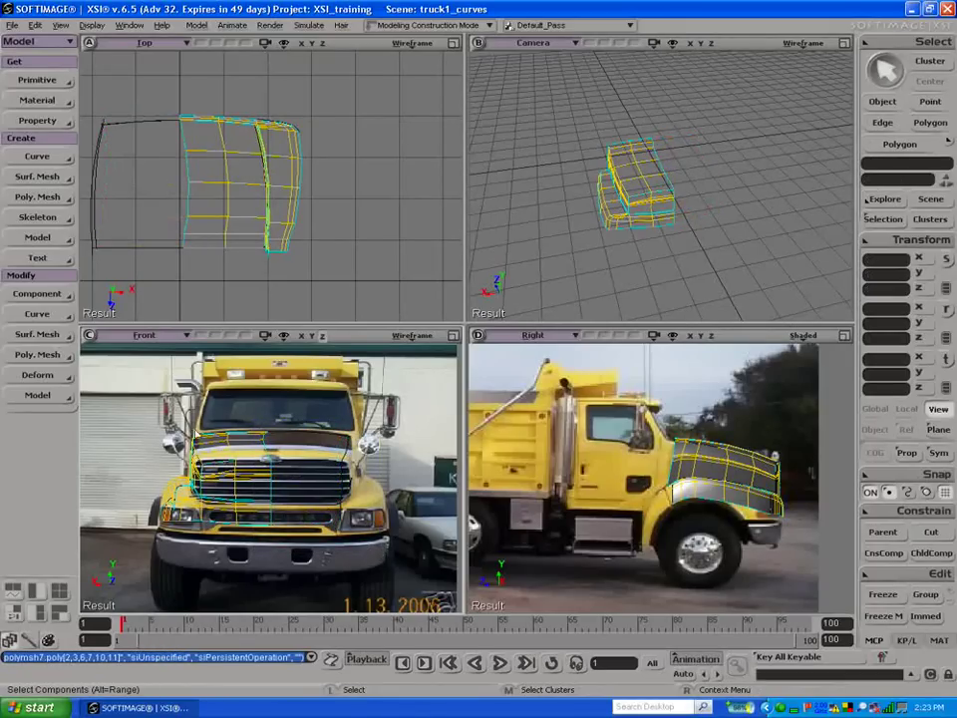
# Step: Align all center-line edge points of the hood, front panel and fender meshes at X position 0
pyautogui.click(454, 335)
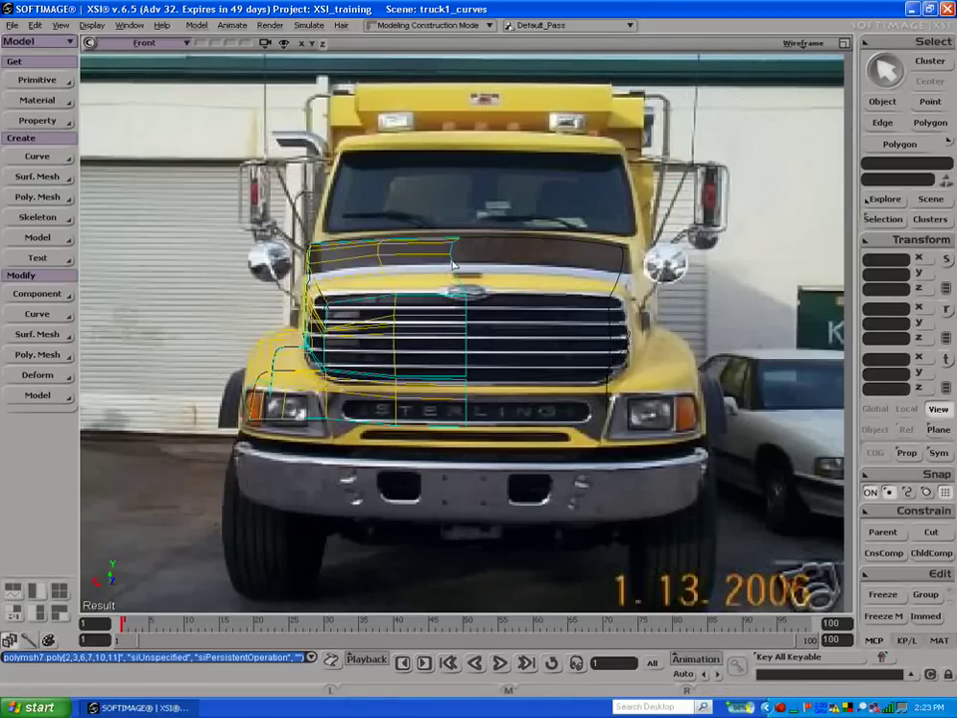
pyautogui.press('t')
pyautogui.moveTo(452, 256); pyautogui.dragTo(512, 480)
pyautogui.press('t')
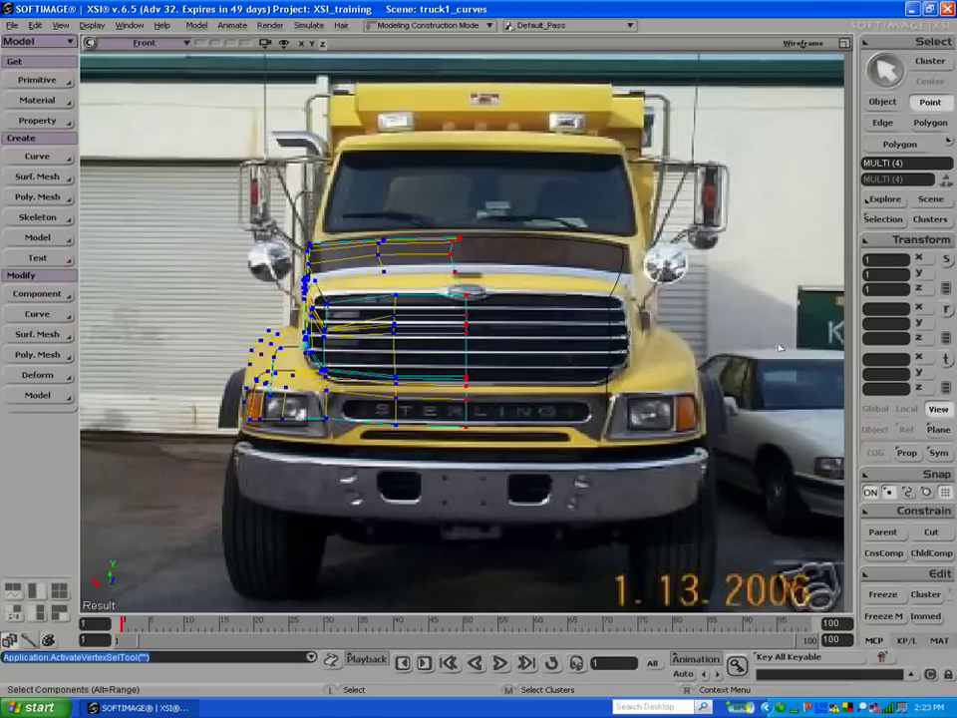
pyautogui.click(946, 359)
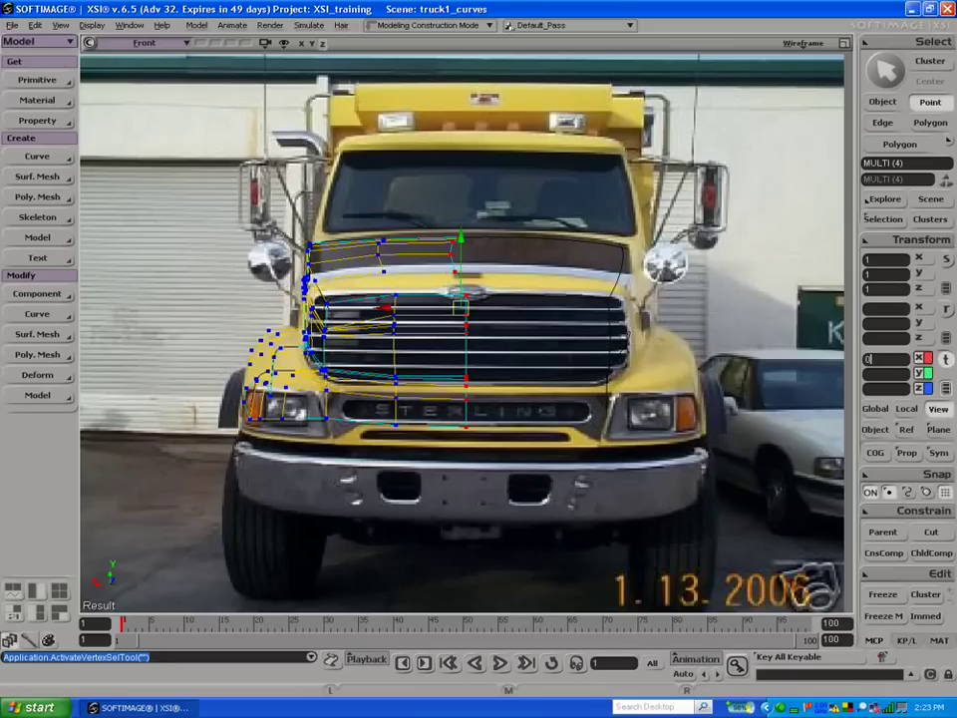
pyautogui.write('90')
pyautogui.press('Return')
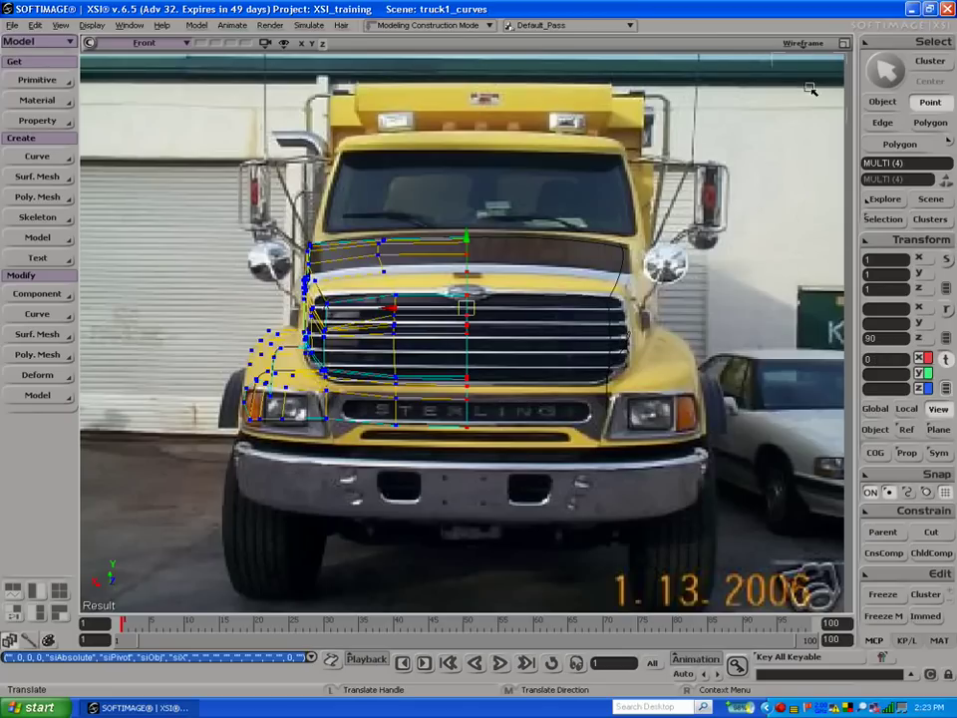
# Step: Return to object selection in the maximized Camera view, select the front panel mesh and show it in the Explorer
pyautogui.click(846, 43)
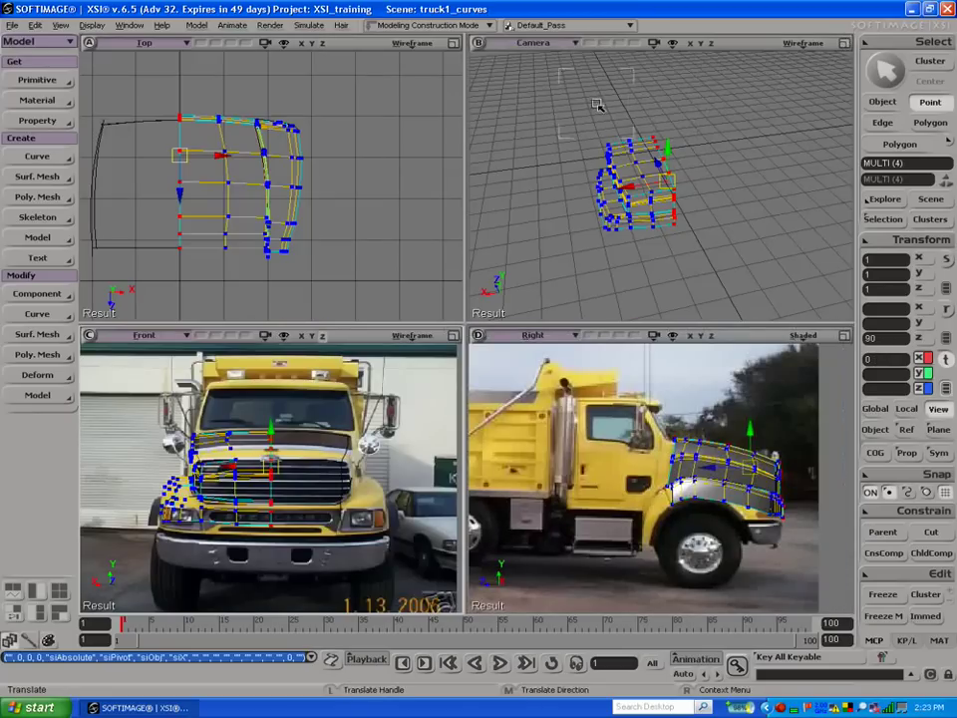
pyautogui.press('space')
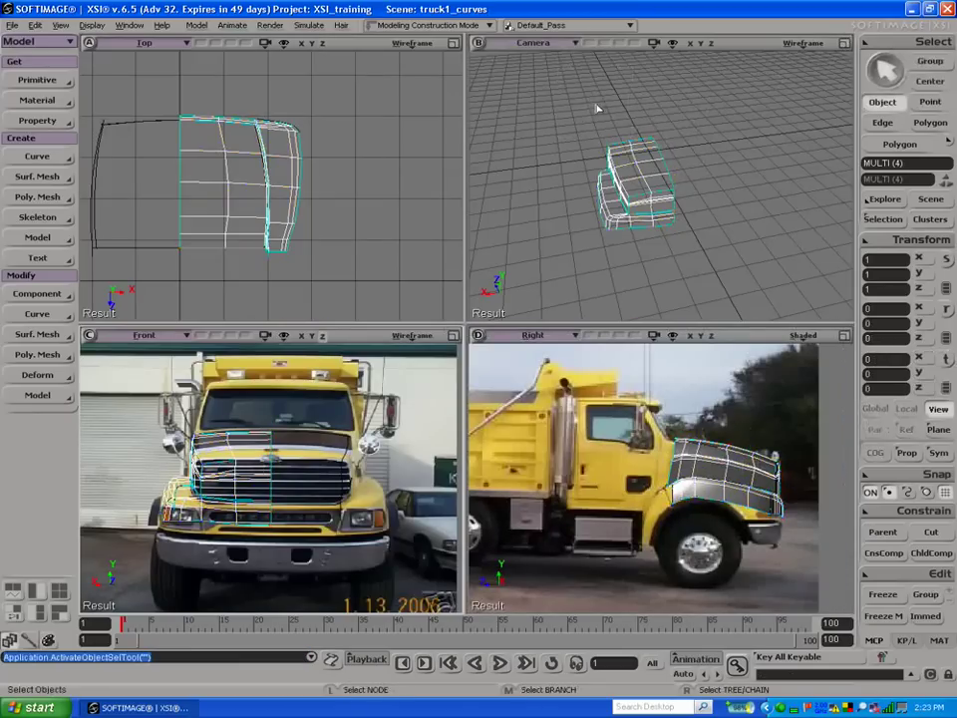
pyautogui.click(845, 43)
pyautogui.click(284, 323)
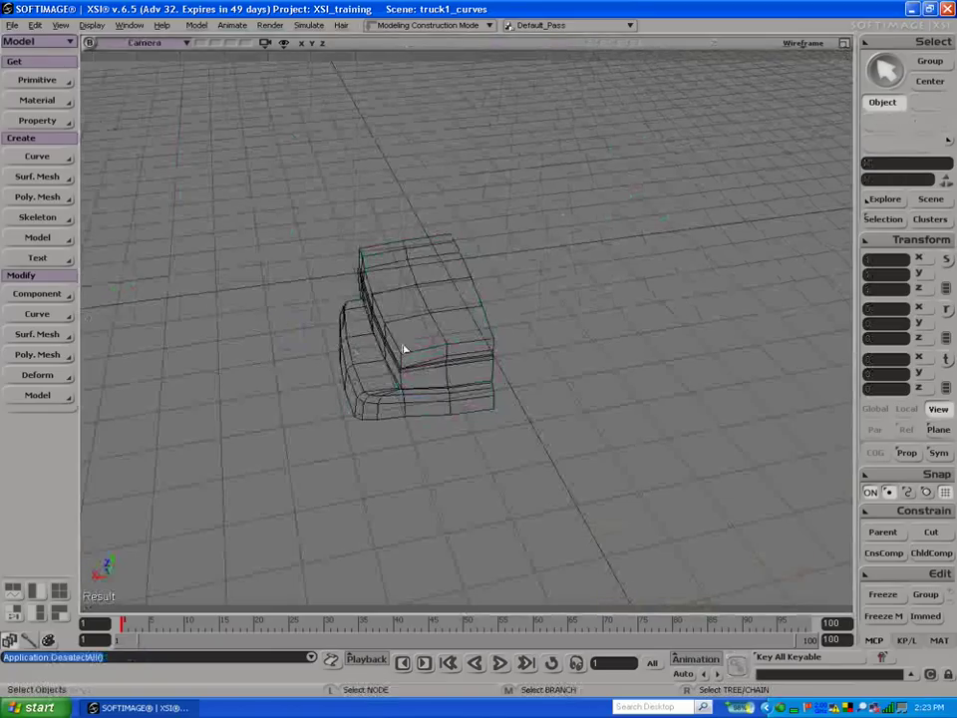
pyautogui.click(415, 328)
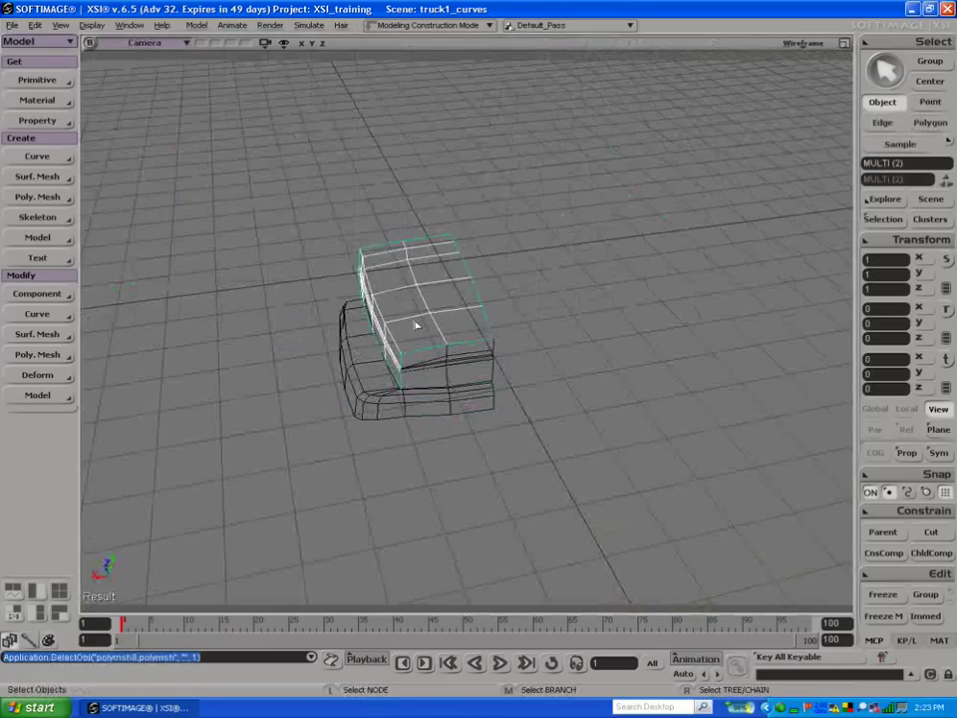
pyautogui.click(443, 377)
pyautogui.press('s')
pyautogui.moveTo(380, 365); pyautogui.dragTo(414, 312)
pyautogui.moveTo(415, 312); pyautogui.dragTo(529, 346, button='right')
pyautogui.press('8')
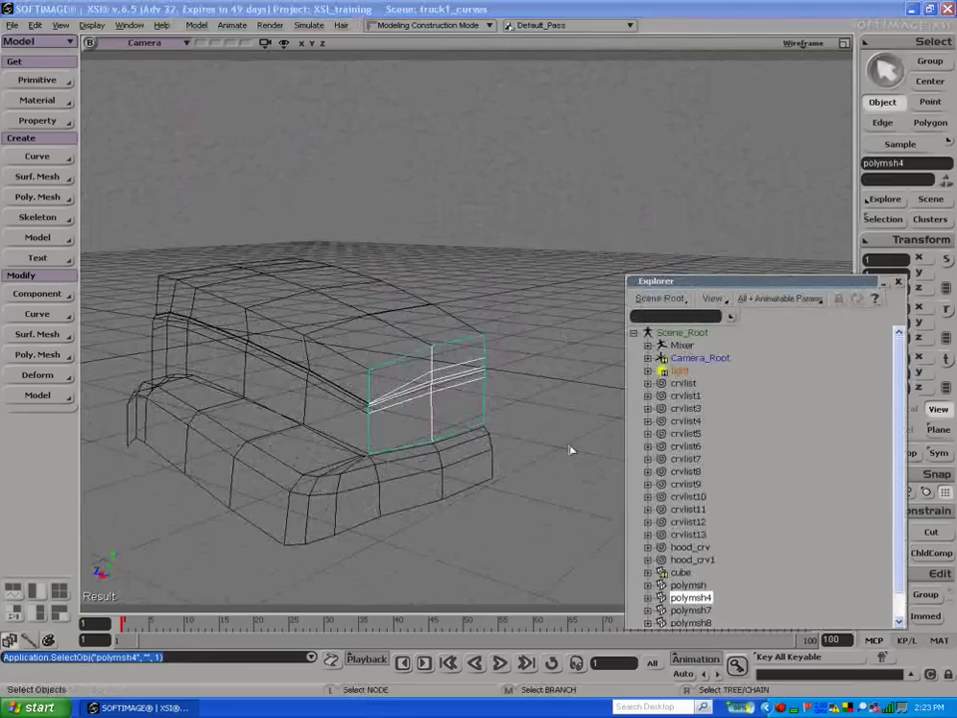
# Step: Merge the front panel mesh polymsh4 with the hood mesh polymsh8 into one polygon mesh and delete the input meshes
pyautogui.scroll(-2, 895, 522)
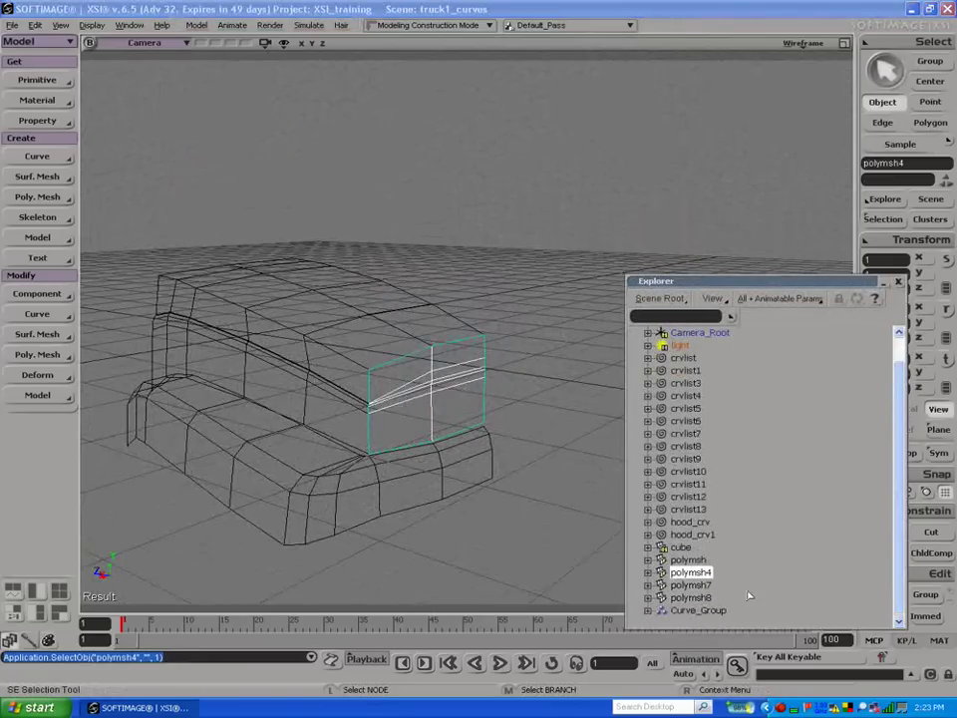
pyautogui.click(691, 597)
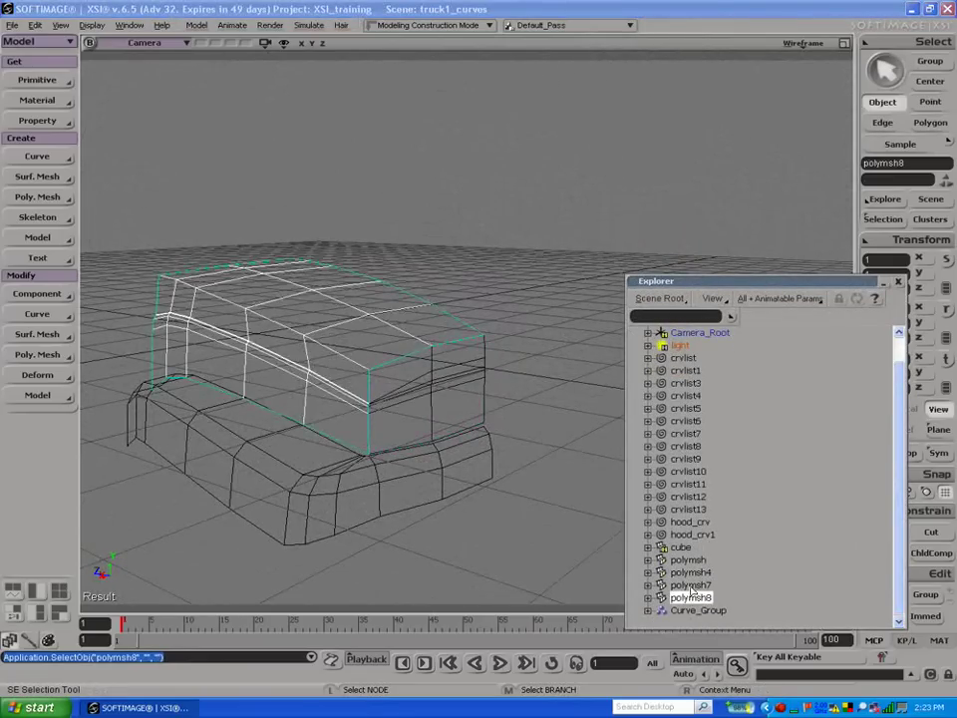
pyautogui.click(690, 584)
pyautogui.click(691, 574)
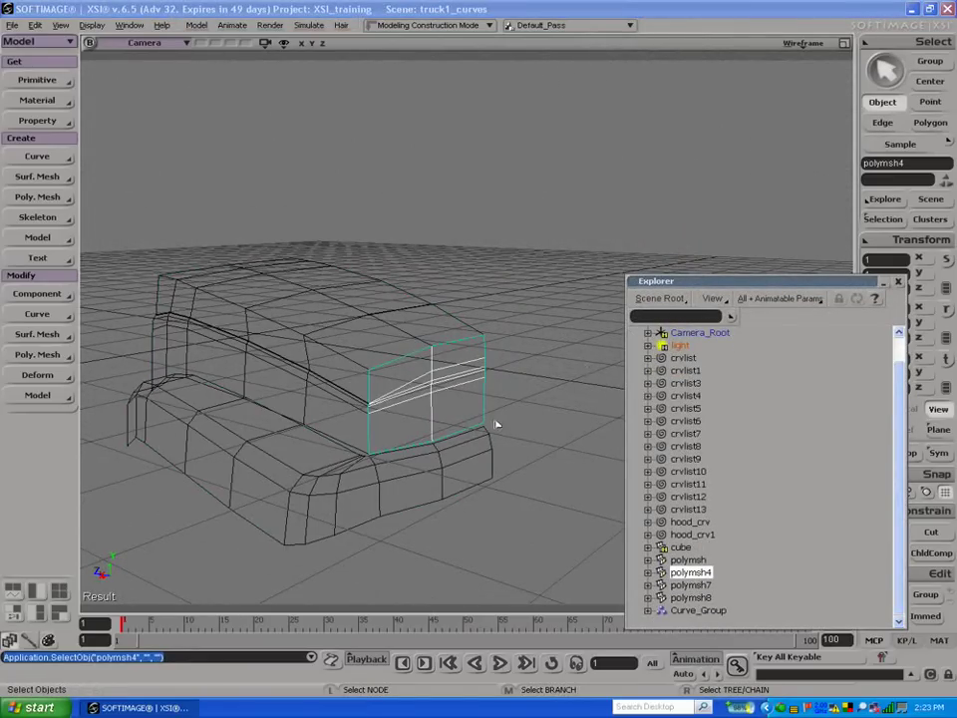
pyautogui.keyDown('shift'); pyautogui.click(349, 368); pyautogui.keyUp('shift')
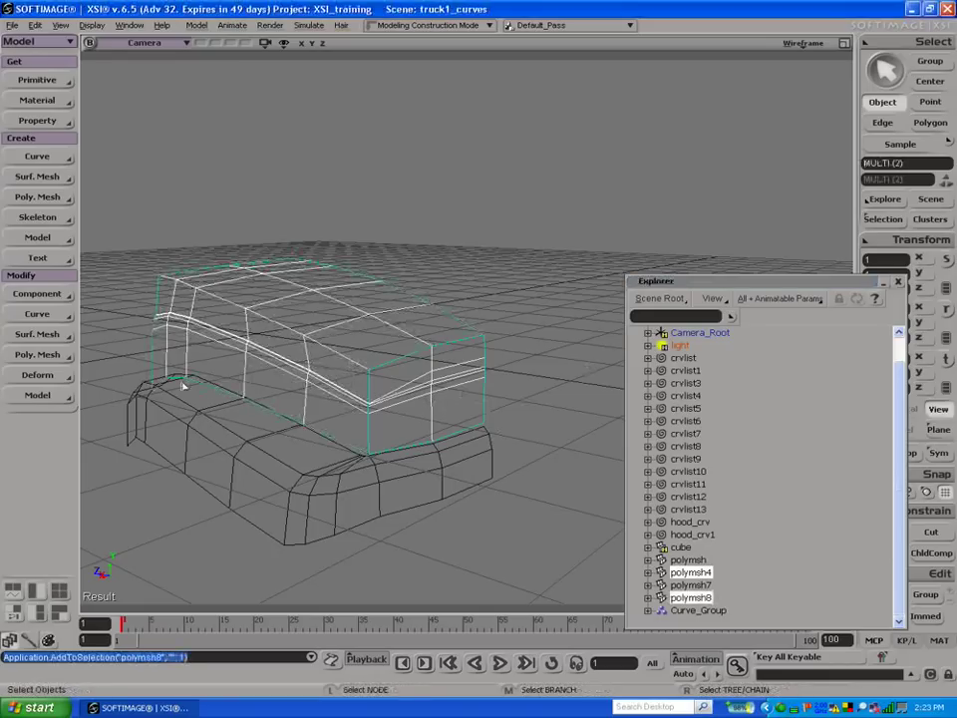
pyautogui.click(40, 196)
pyautogui.click(88, 361)
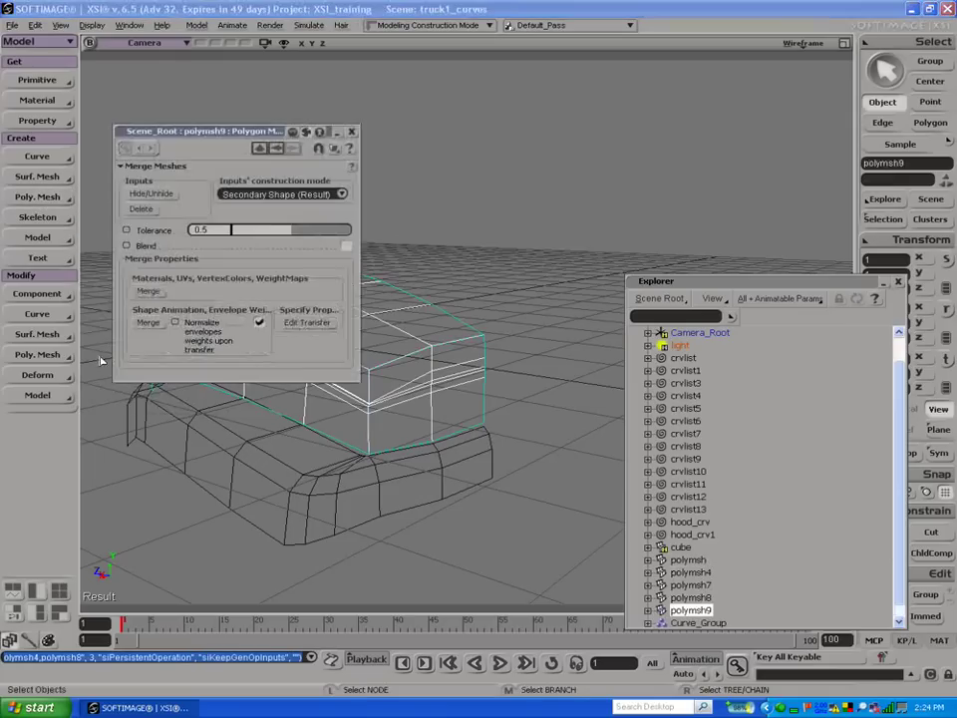
pyautogui.click(148, 211)
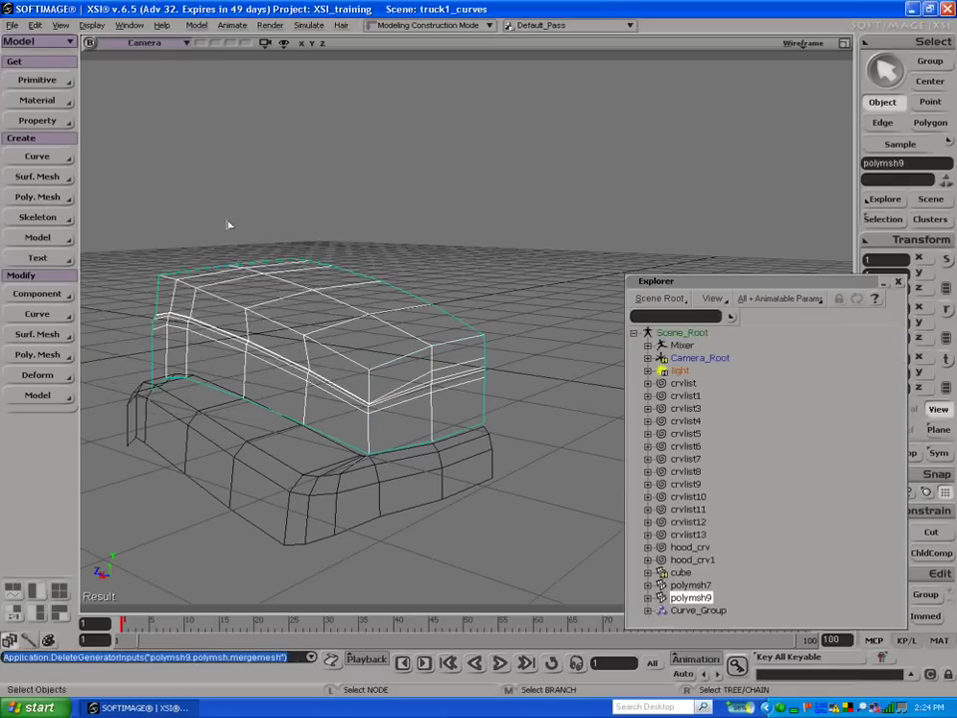
# Step: Select the merged hood mesh polymsh9 and symmetrize its polygons across the X axis with welding on
pyautogui.click(504, 440)
pyautogui.click(692, 597)
pyautogui.click(691, 584)
pyautogui.click(692, 597)
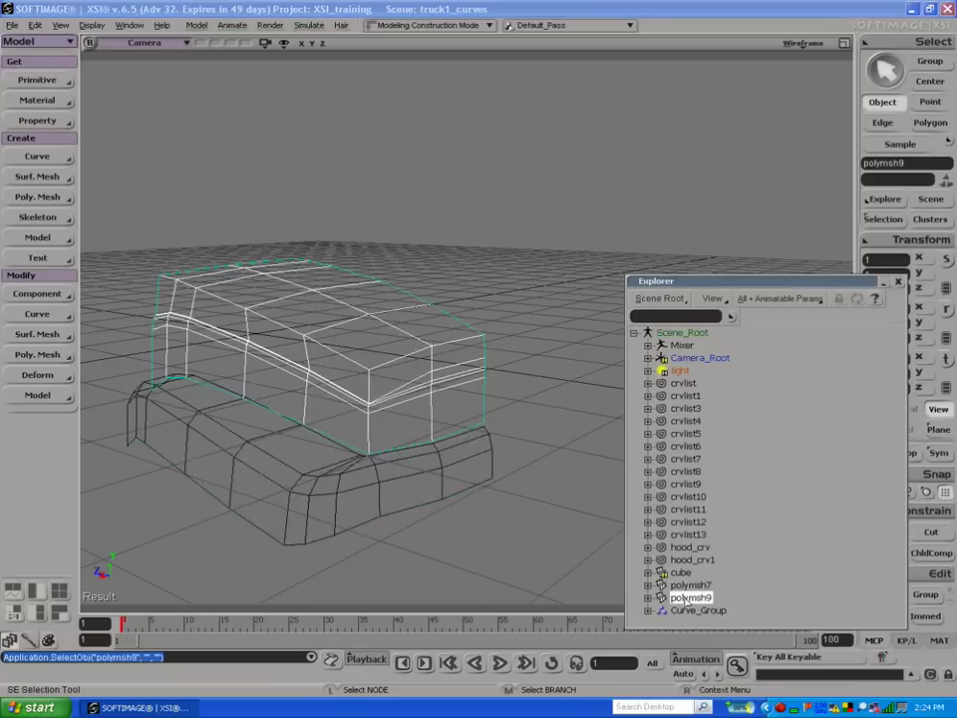
pyautogui.click(685, 584)
pyautogui.click(683, 597)
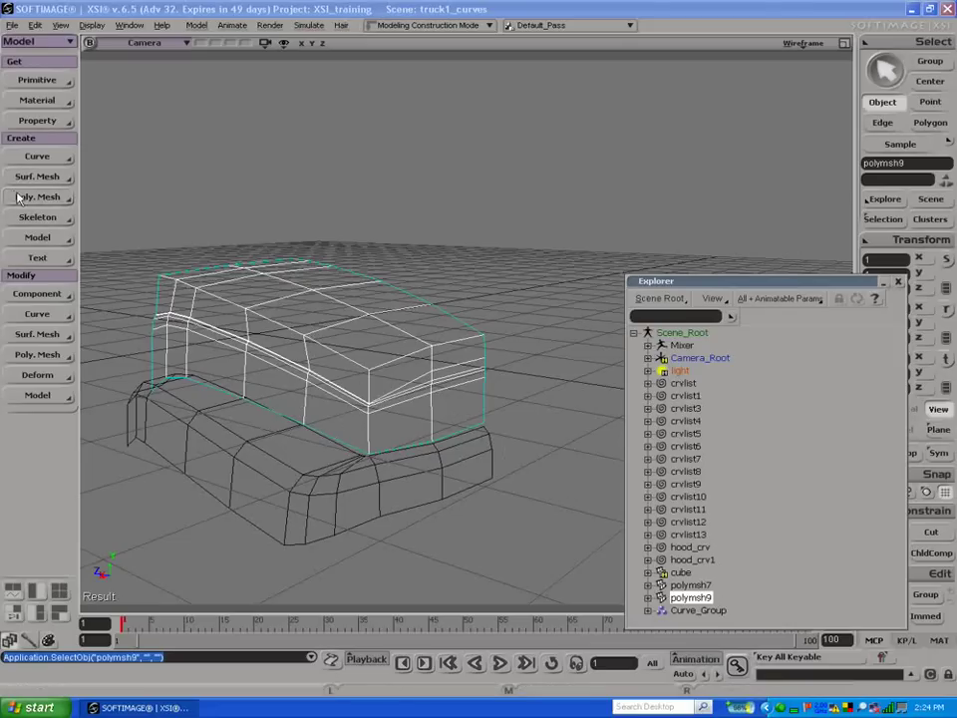
pyautogui.click(37, 354)
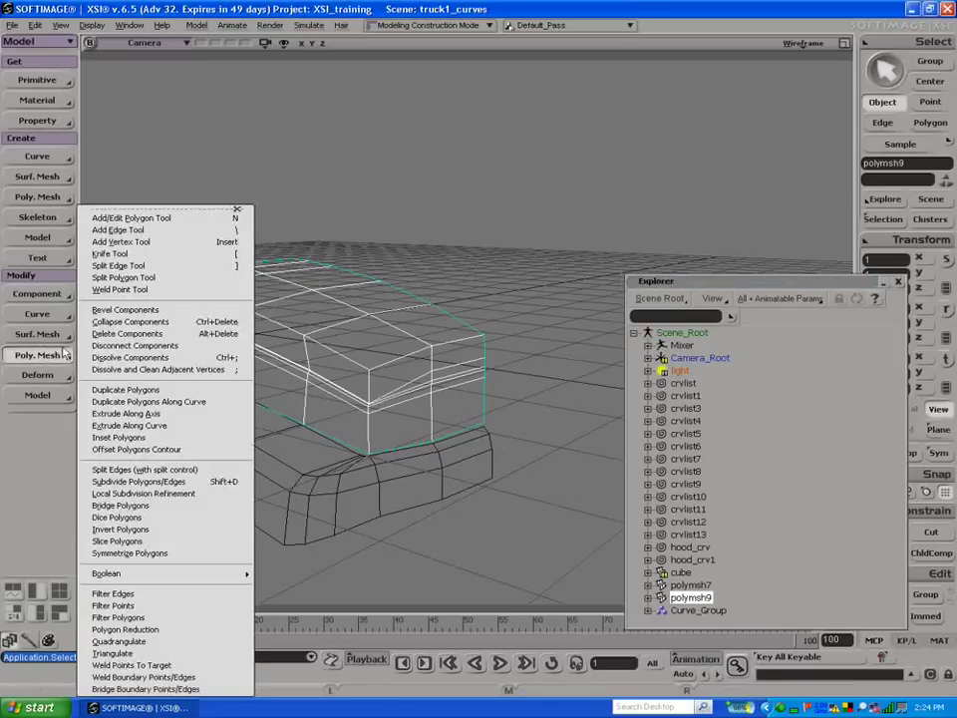
pyautogui.click(129, 554)
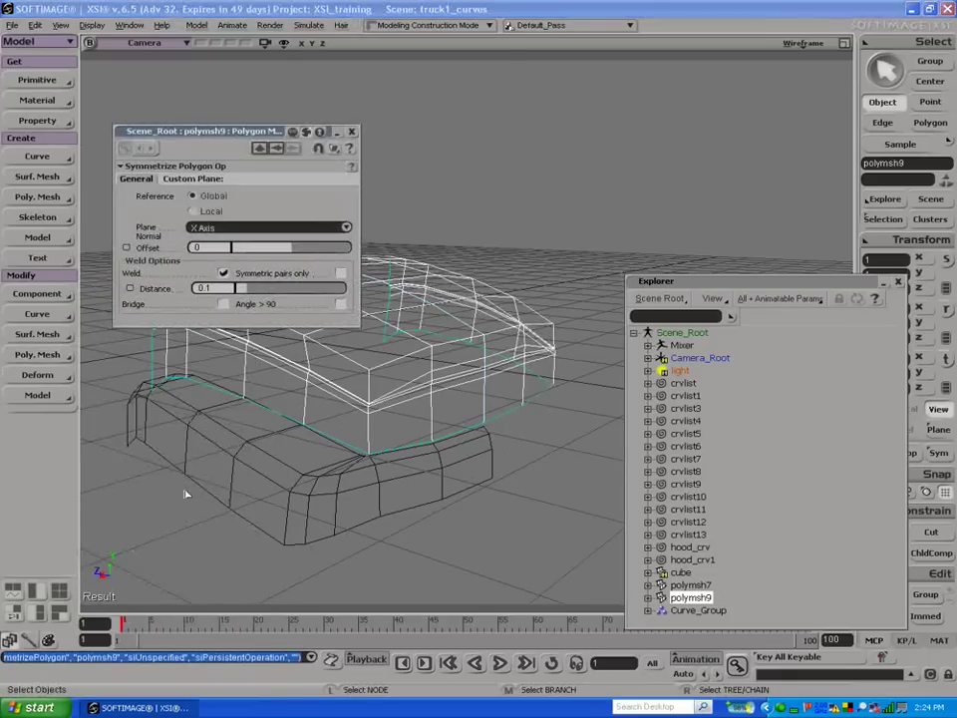
# Step: Symmetrize the fender mesh polymsh7 across the X axis and close its property page
pyautogui.click(296, 487)
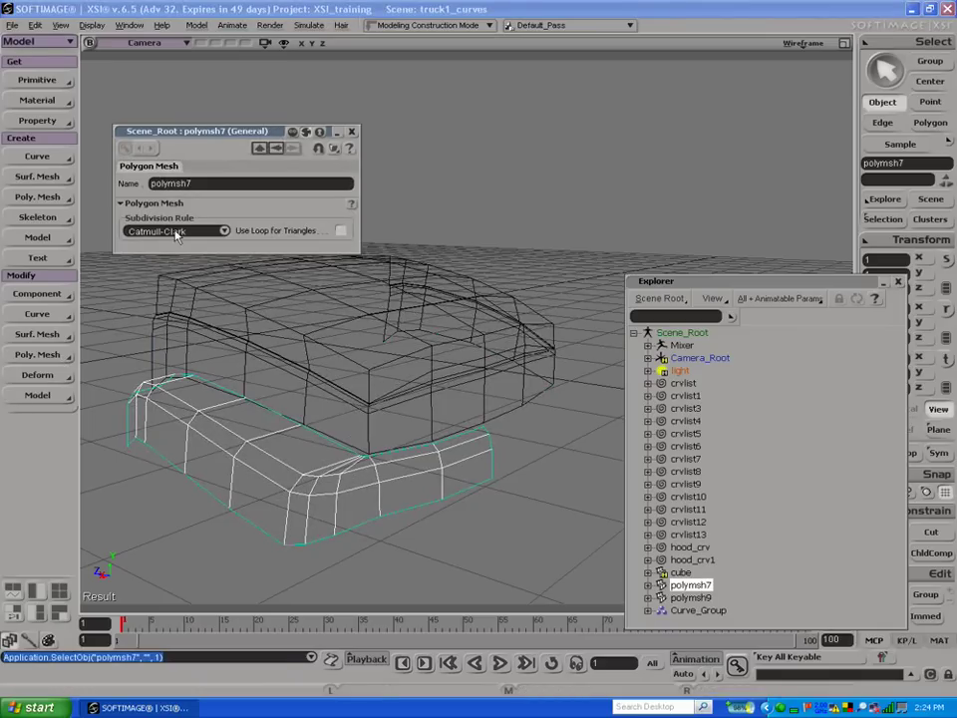
pyautogui.click(36, 355)
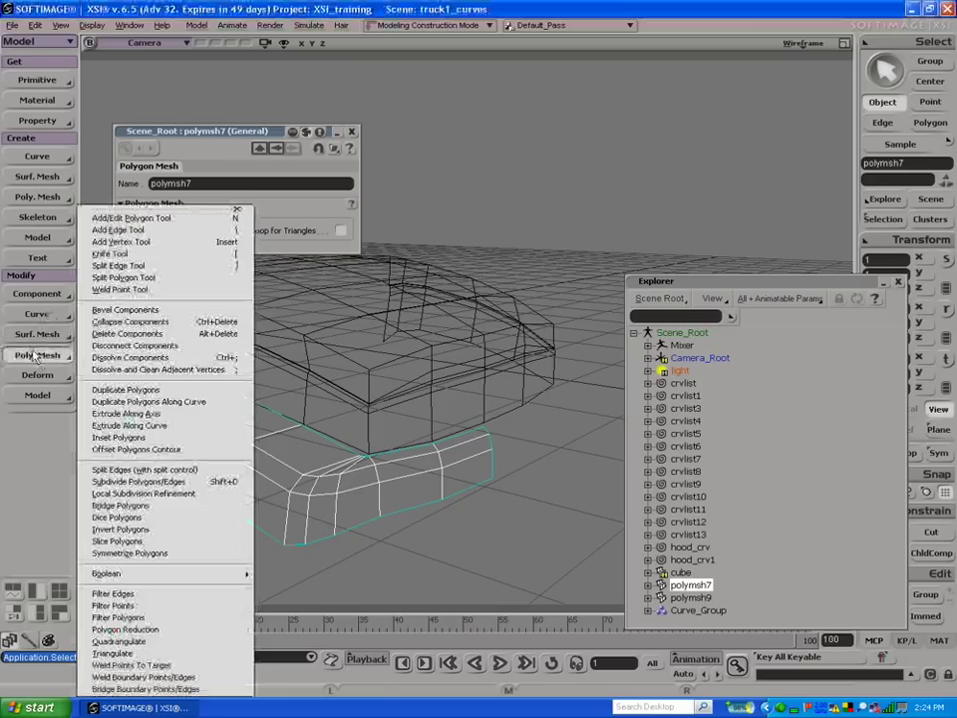
pyautogui.click(104, 553)
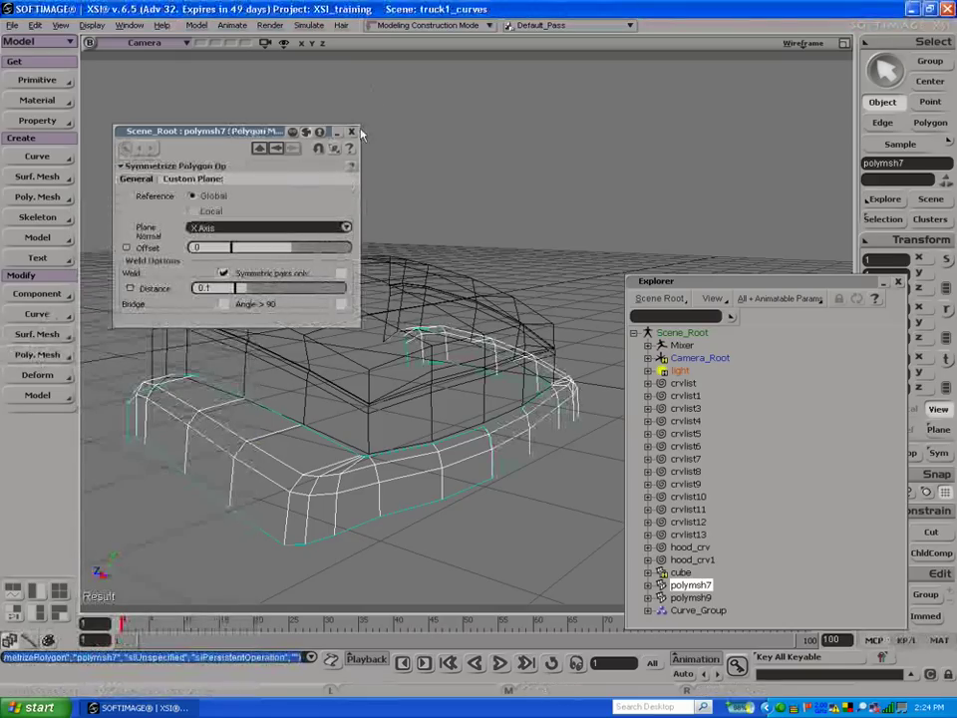
pyautogui.click(352, 134)
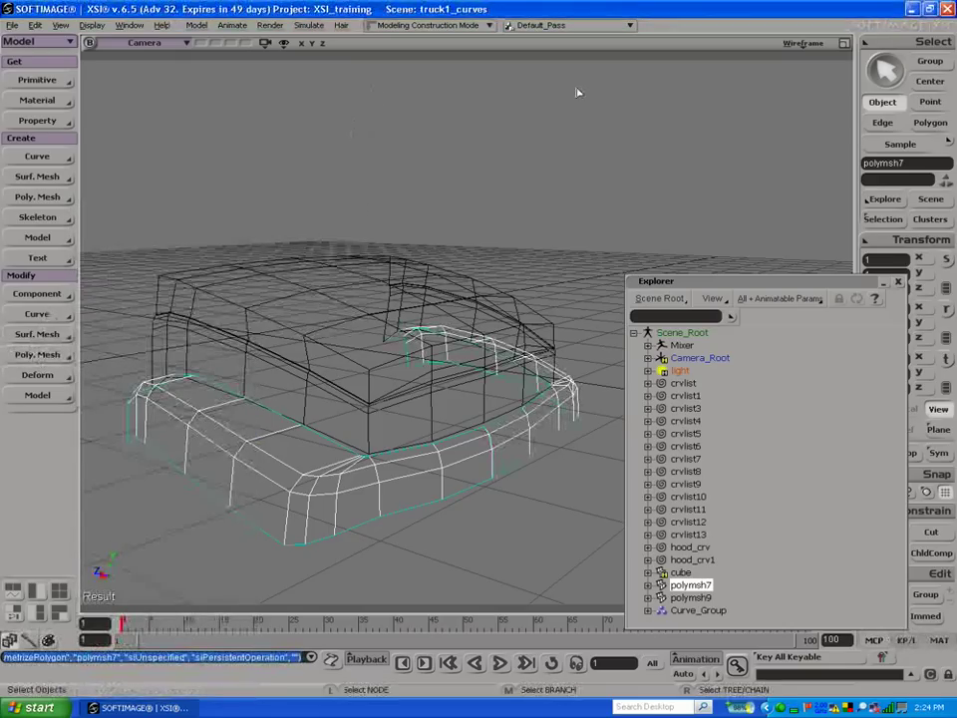
# Step: Switch the Camera view to shaded display and select the merged hood mesh at its front corner
pyautogui.middleClick(806, 46)
pyautogui.press('s')
pyautogui.moveTo(669, 216); pyautogui.dragTo(422, 332)
pyautogui.click(419, 331)
pyautogui.press('s')
pyautogui.moveTo(440, 414); pyautogui.dragTo(564, 355)
pyautogui.moveTo(592, 344); pyautogui.dragTo(579, 348, button='right')
pyautogui.moveTo(505, 373); pyautogui.dragTo(505, 308, button='middle')
pyautogui.moveTo(505, 308); pyautogui.dragTo(435, 291)
pyautogui.moveTo(434, 290); pyautogui.dragTo(392, 327, button='right')
pyautogui.moveTo(392, 326); pyautogui.dragTo(391, 319, button='middle')
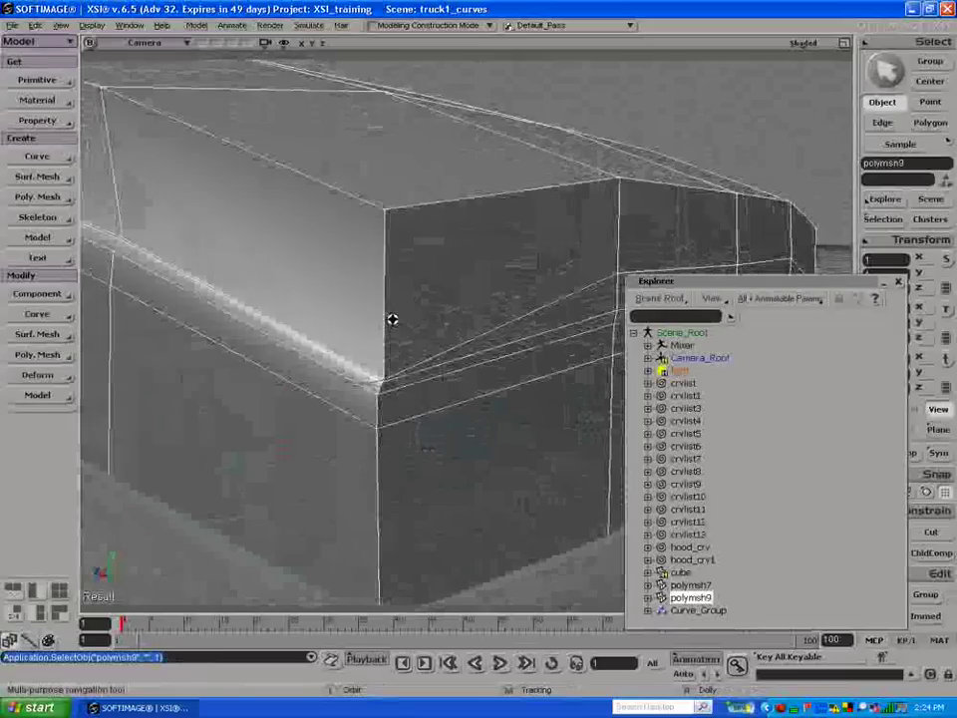
# Step: Close the Explorer and nudge the crease point at the hood's front corner with Tweak Component in Global mode
pyautogui.press('m')
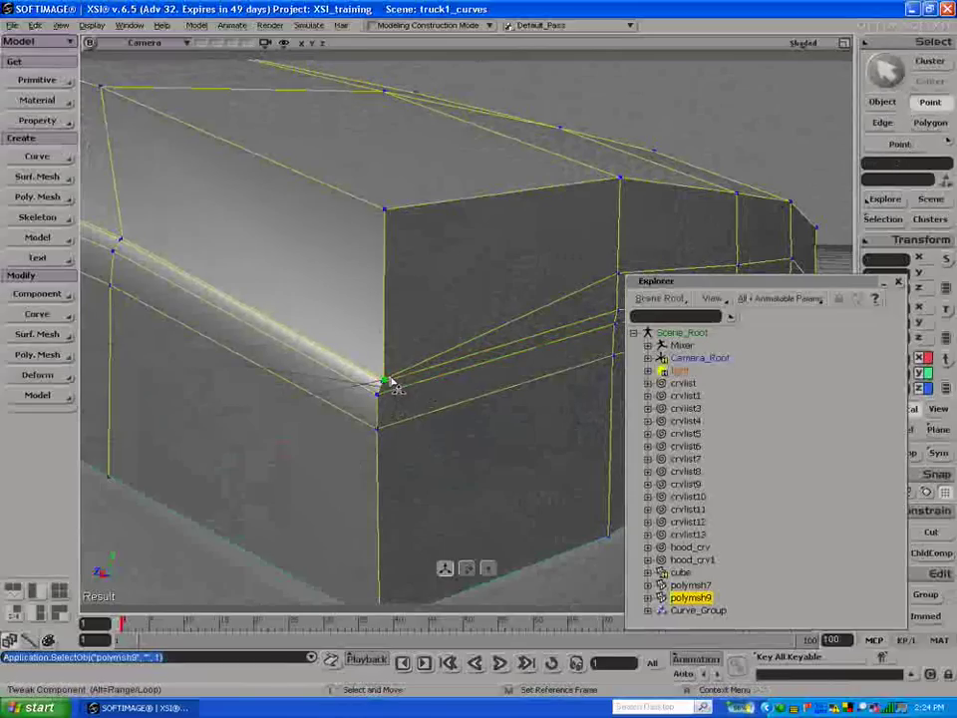
pyautogui.click(897, 282)
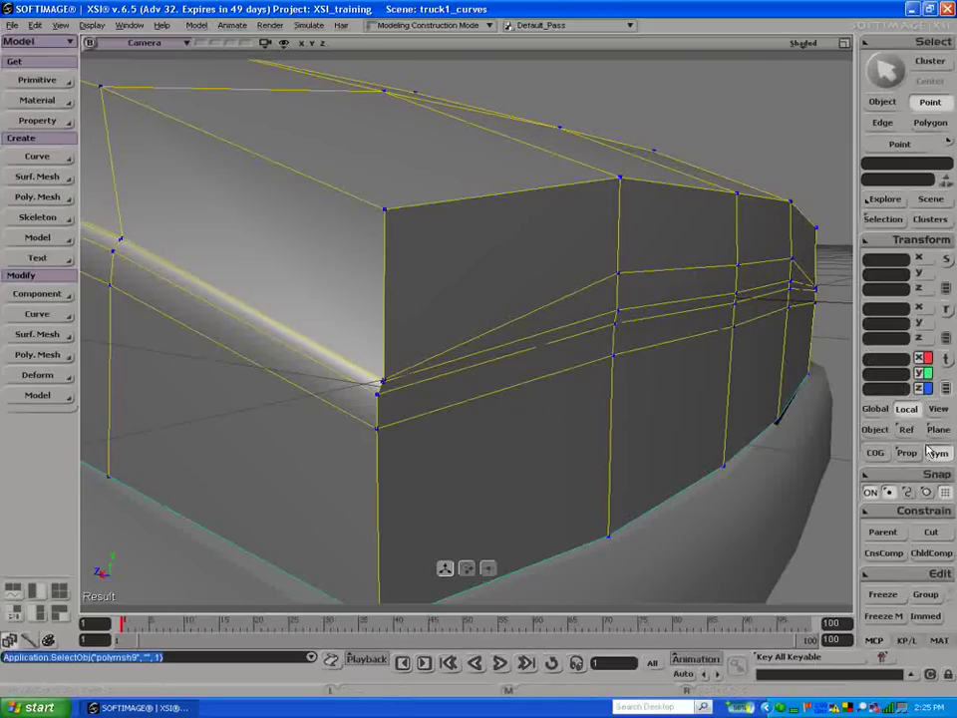
pyautogui.click(875, 409)
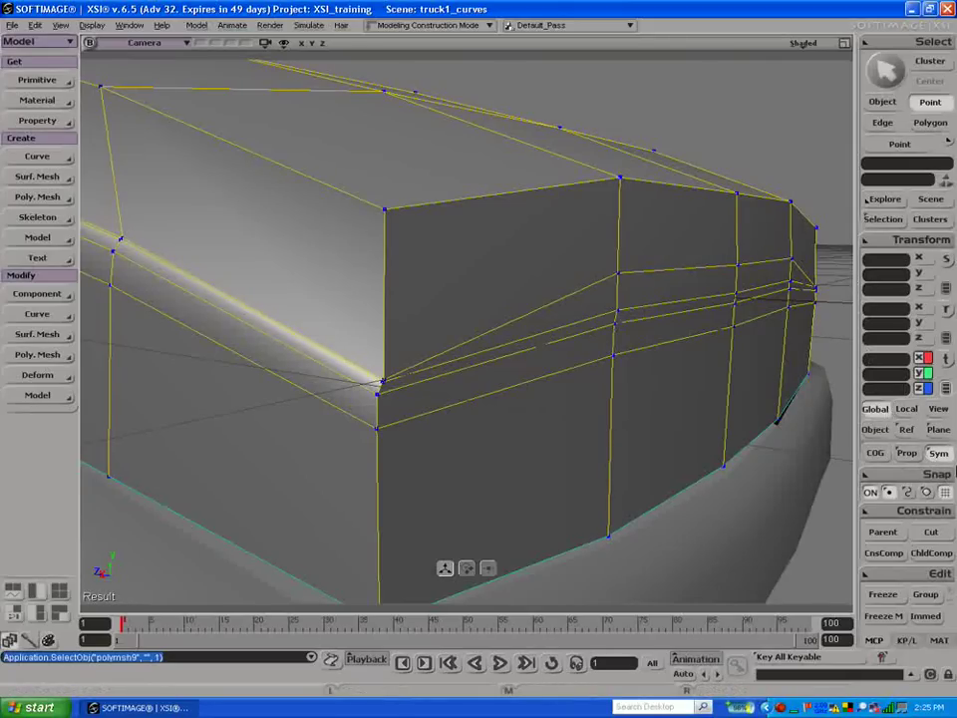
pyautogui.moveTo(384, 381); pyautogui.dragTo(381, 383)
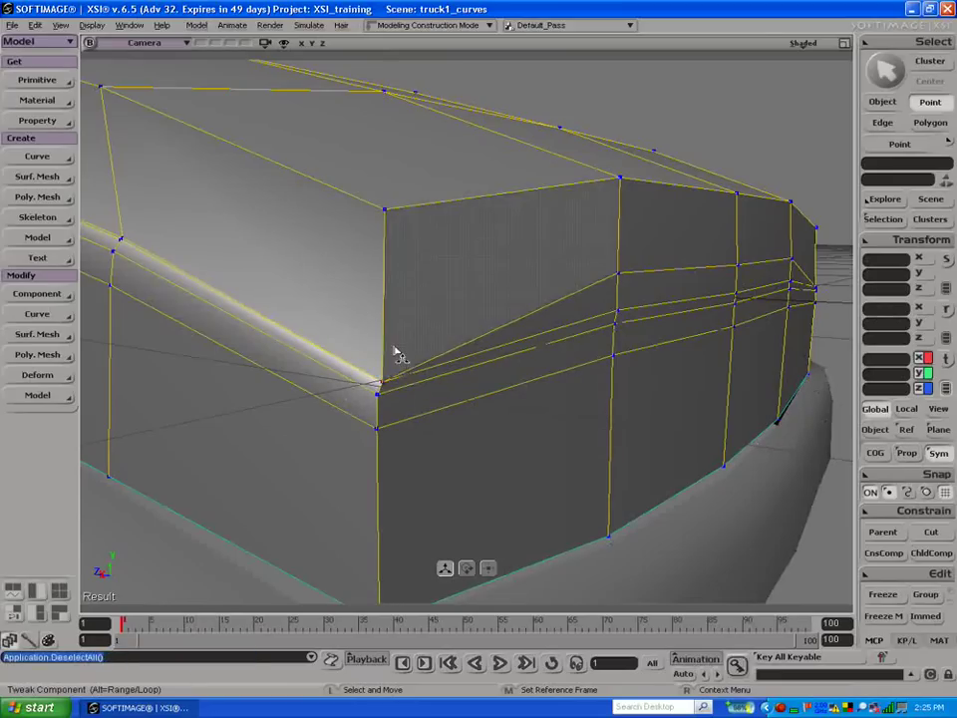
# Step: Turn off snapping, undo the trial move of the lower corner point, and set the symmetry plane to YZ
pyautogui.click(871, 491)
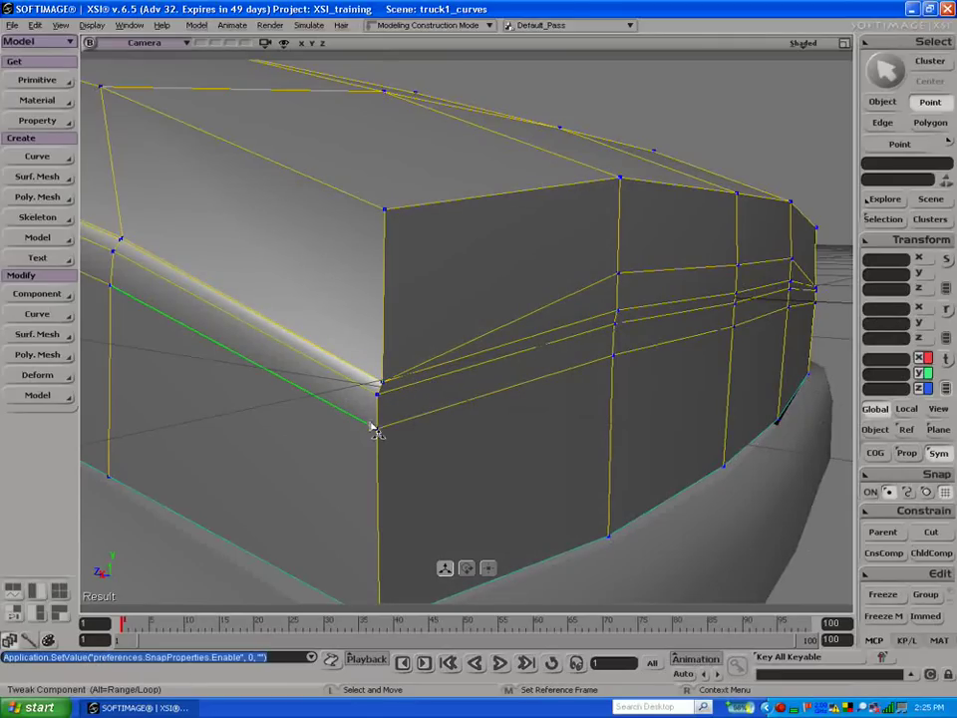
pyautogui.click(379, 454)
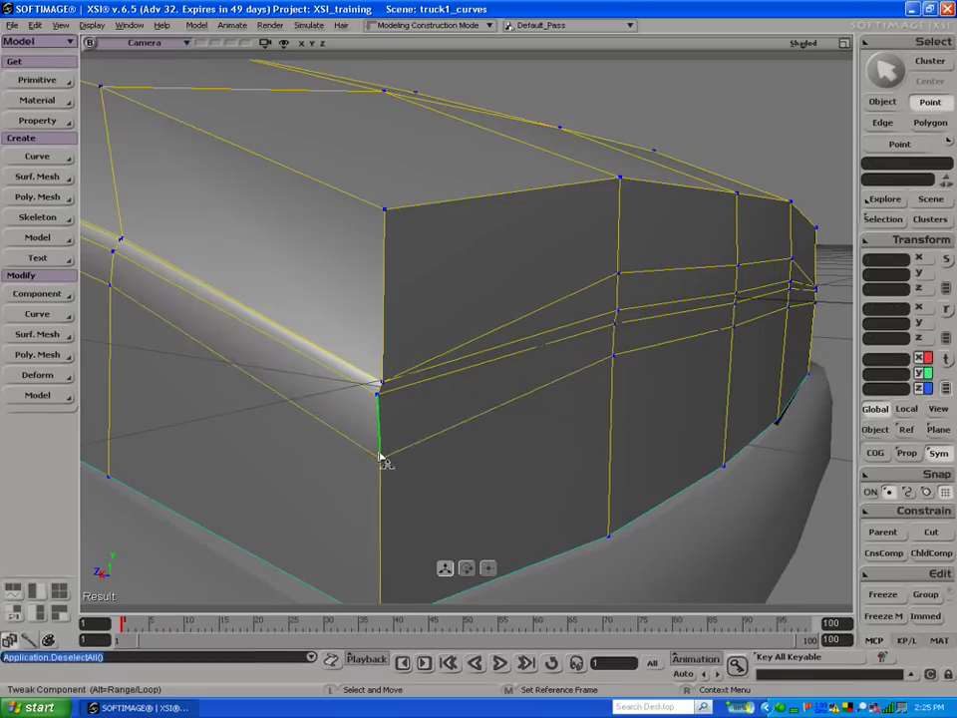
pyautogui.hotkey('ctrl', 'z')
pyautogui.rightClick(944, 458)
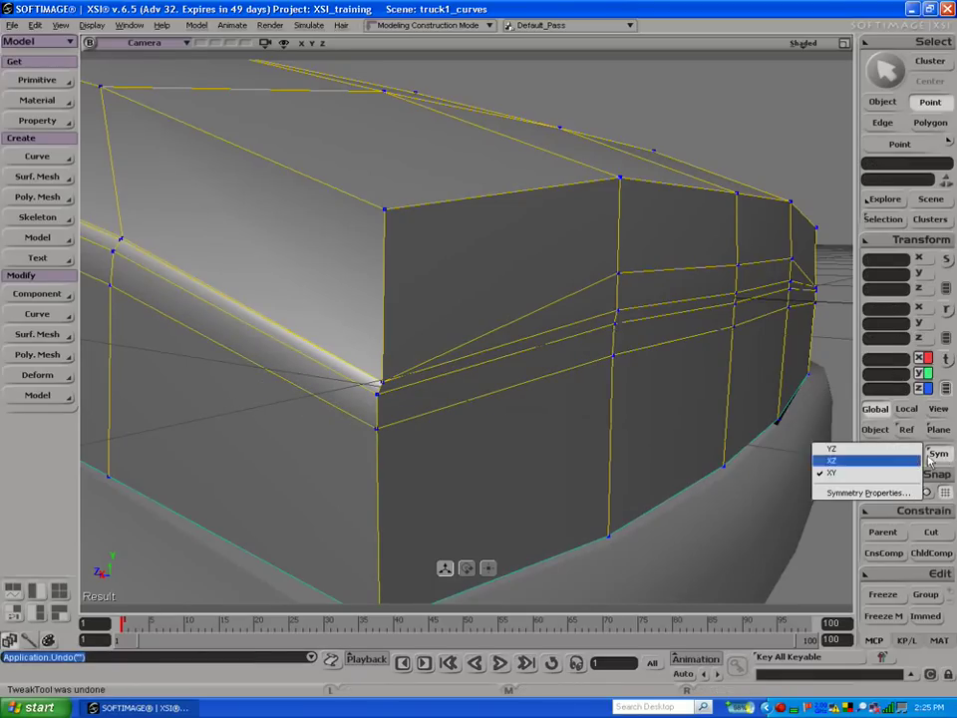
pyautogui.click(877, 449)
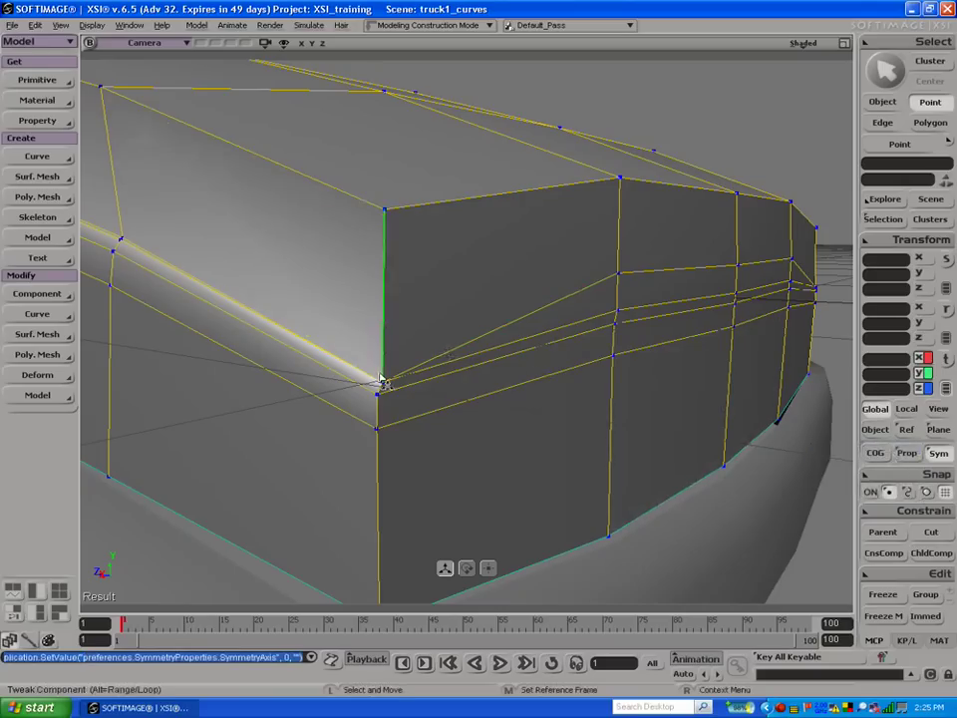
# Step: Raise the uppermost crease point at the hood's front corner slightly to separate it from the points below
pyautogui.press('s')
pyautogui.moveTo(460, 374); pyautogui.dragTo(443, 355)
pyautogui.moveTo(443, 355); pyautogui.dragTo(528, 369, button='right')
pyautogui.moveTo(528, 369); pyautogui.dragTo(393, 373)
pyautogui.moveTo(285, 494); pyautogui.dragTo(294, 468)
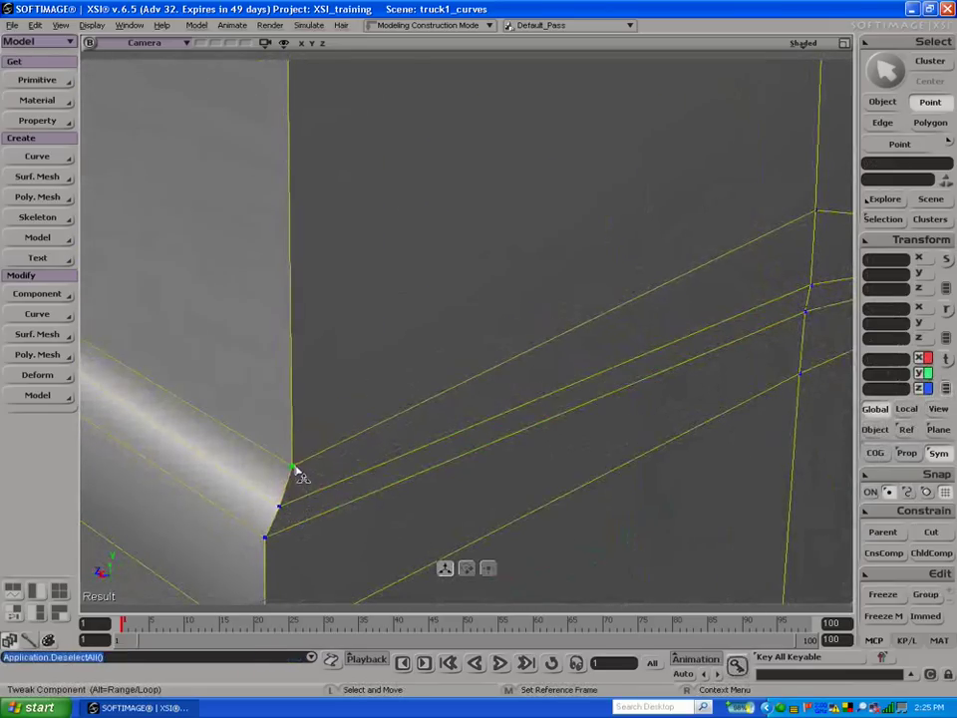
# Step: Fine-tune the upper crease point at the hood's side corner and lower the adjacent point on the same crease line slightly
pyautogui.press('s')
pyautogui.moveTo(373, 458); pyautogui.dragTo(291, 399, button='right')
pyautogui.scroll(-10, 291, 399)
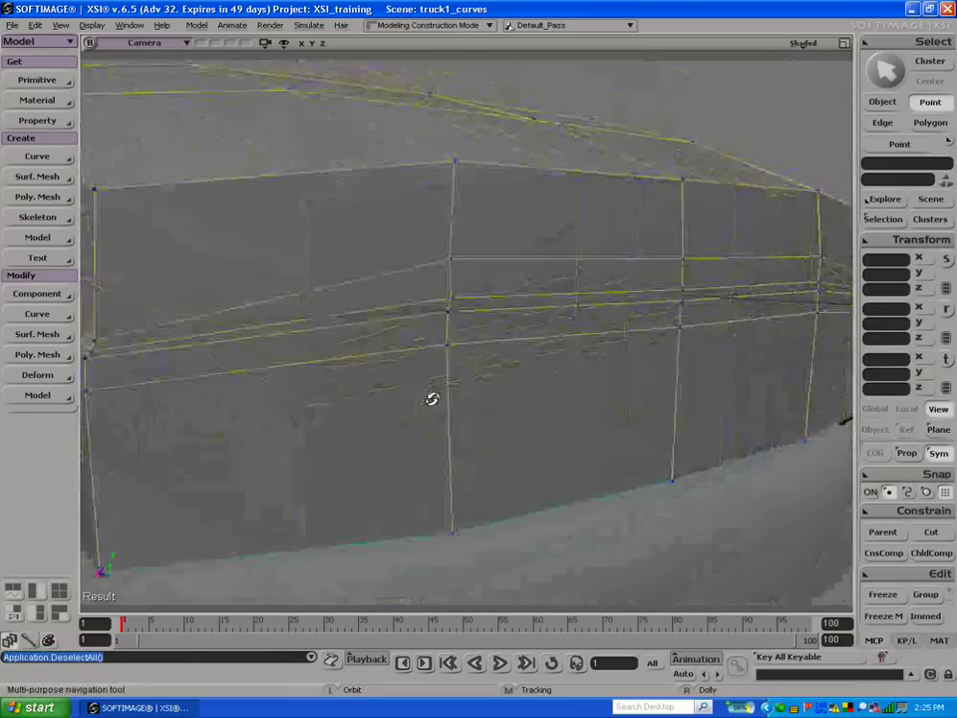
pyautogui.press('m')
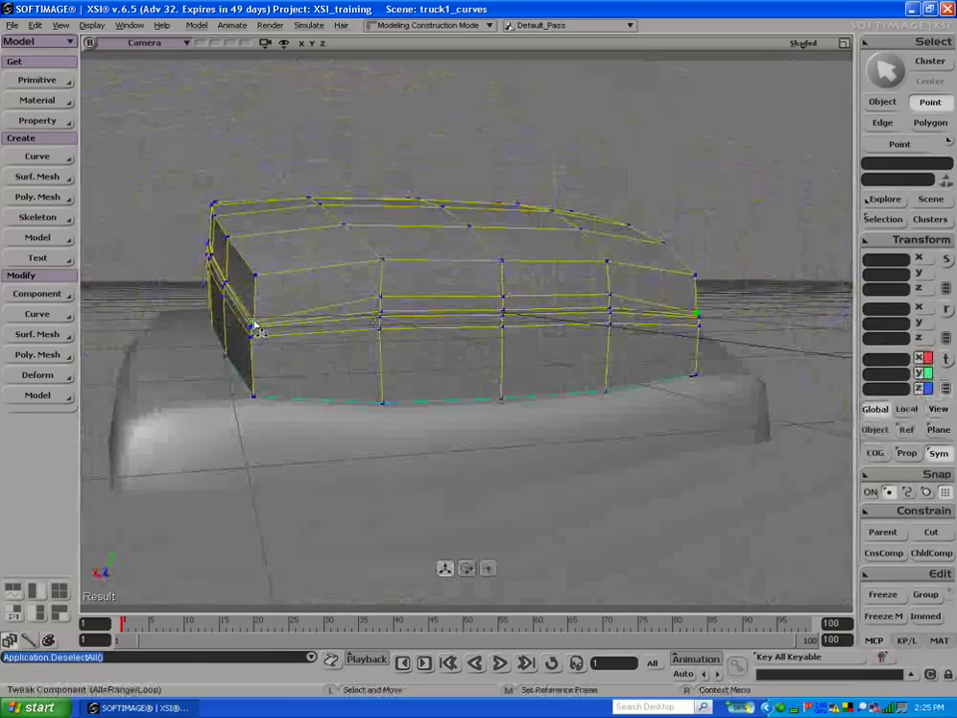
pyautogui.click(253, 315)
pyautogui.moveTo(254, 315); pyautogui.dragTo(255, 318)
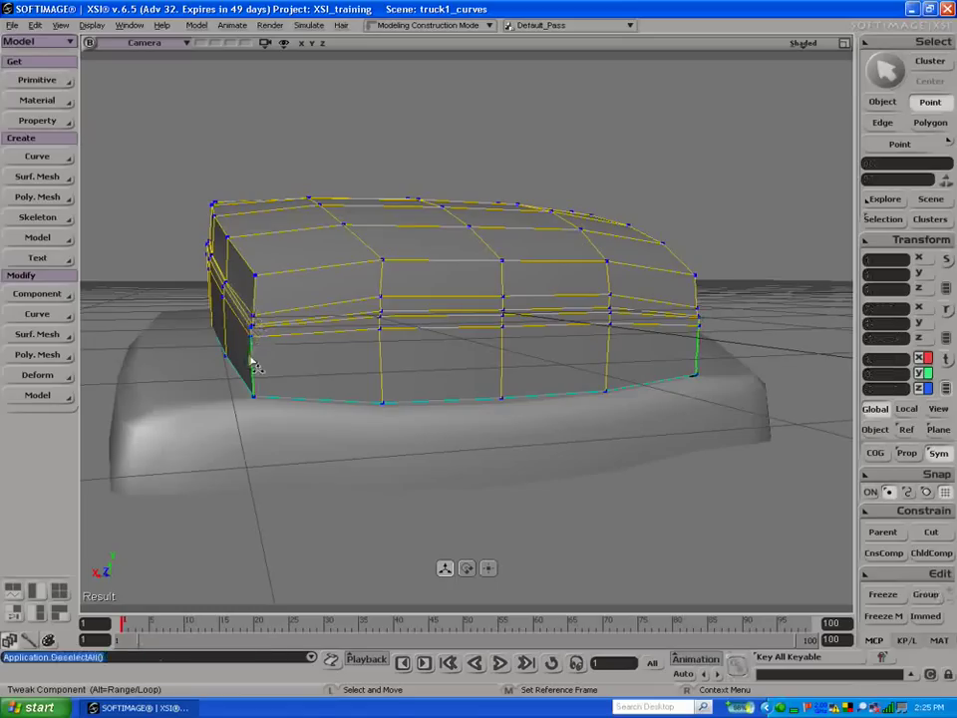
pyautogui.click(382, 302)
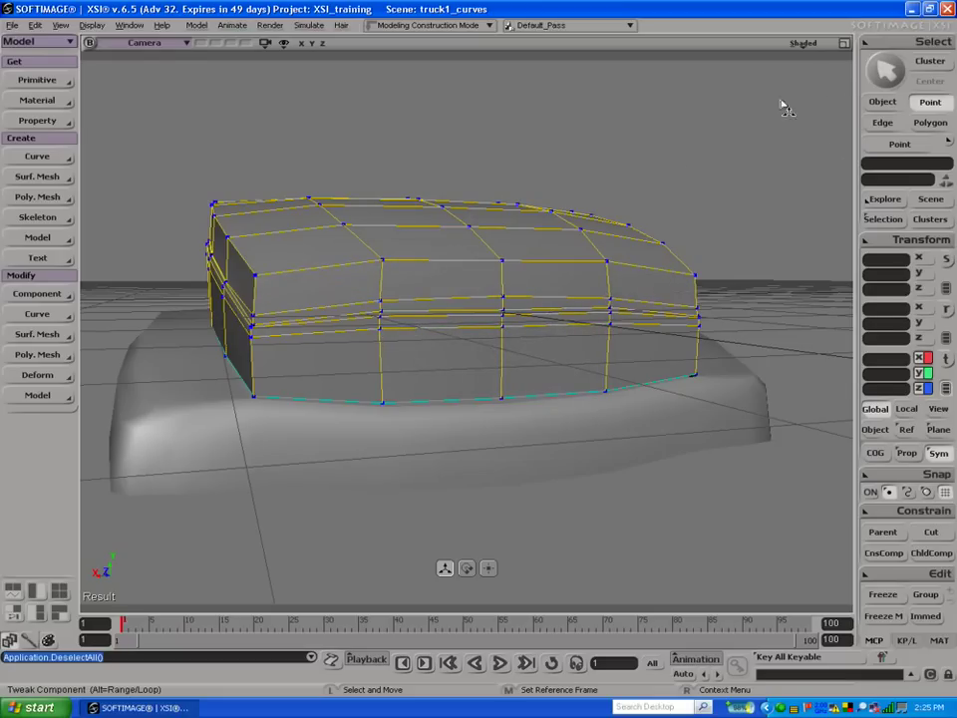
# Step: Return to object selection and increase the hood mesh's subdivision by one level
pyautogui.press('space')
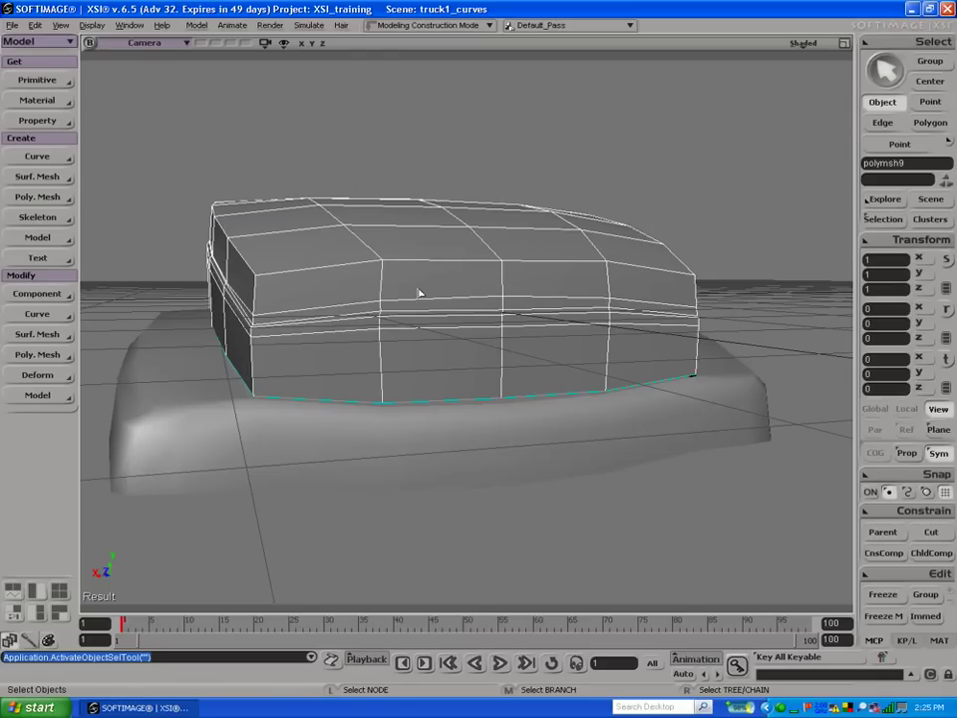
pyautogui.press('+')
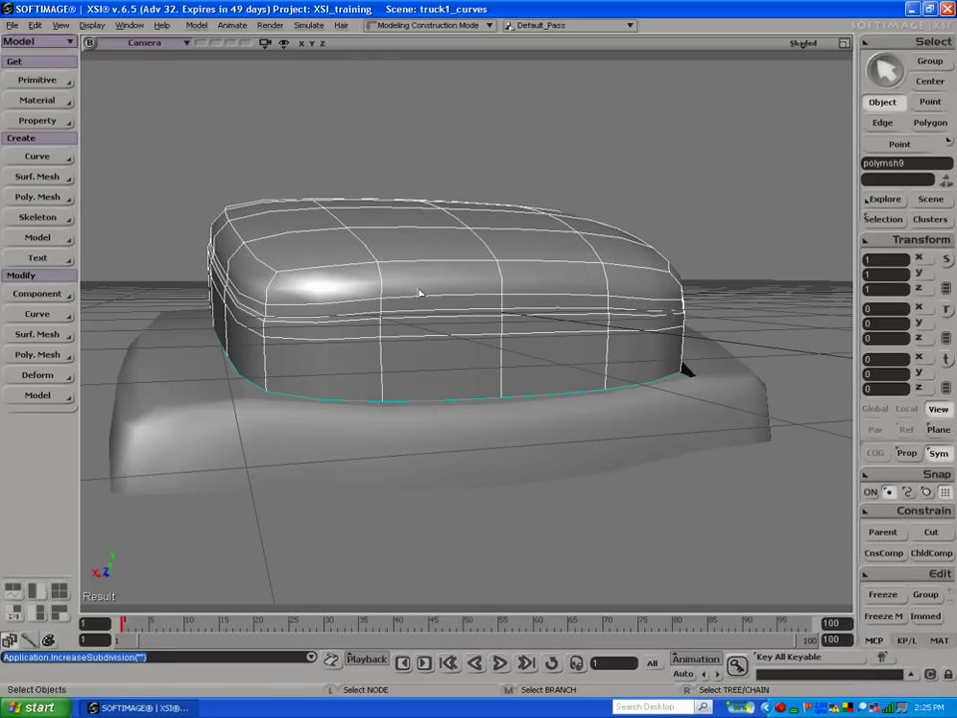
# Step: Clear the selection to inspect the smoothed hood, reselect the hood mesh and lower its subdivision by one level
pyautogui.moveTo(652, 146); pyautogui.dragTo(685, 195)
pyautogui.press('s')
pyautogui.moveTo(344, 231); pyautogui.dragTo(188, 238)
pyautogui.moveTo(405, 293); pyautogui.dragTo(392, 291)
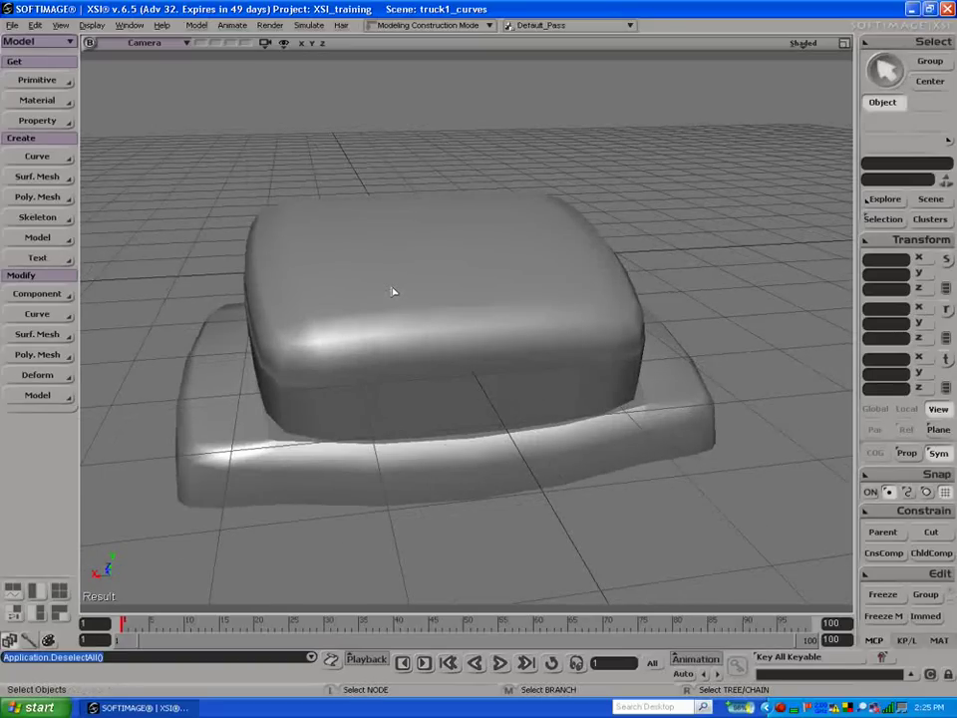
pyautogui.press('-')
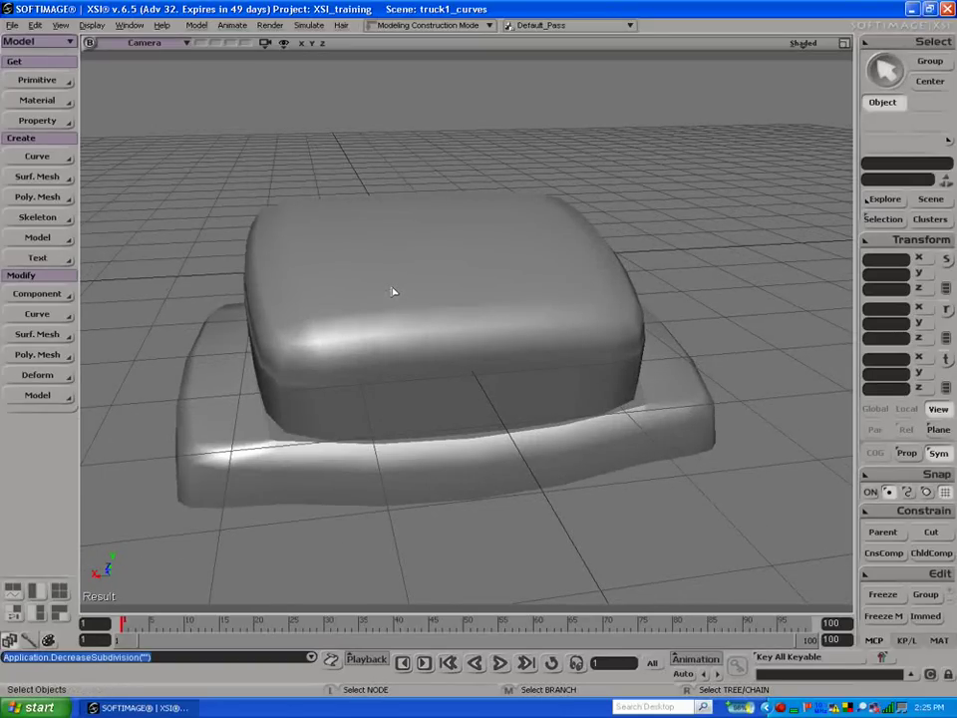
pyautogui.click(393, 291)
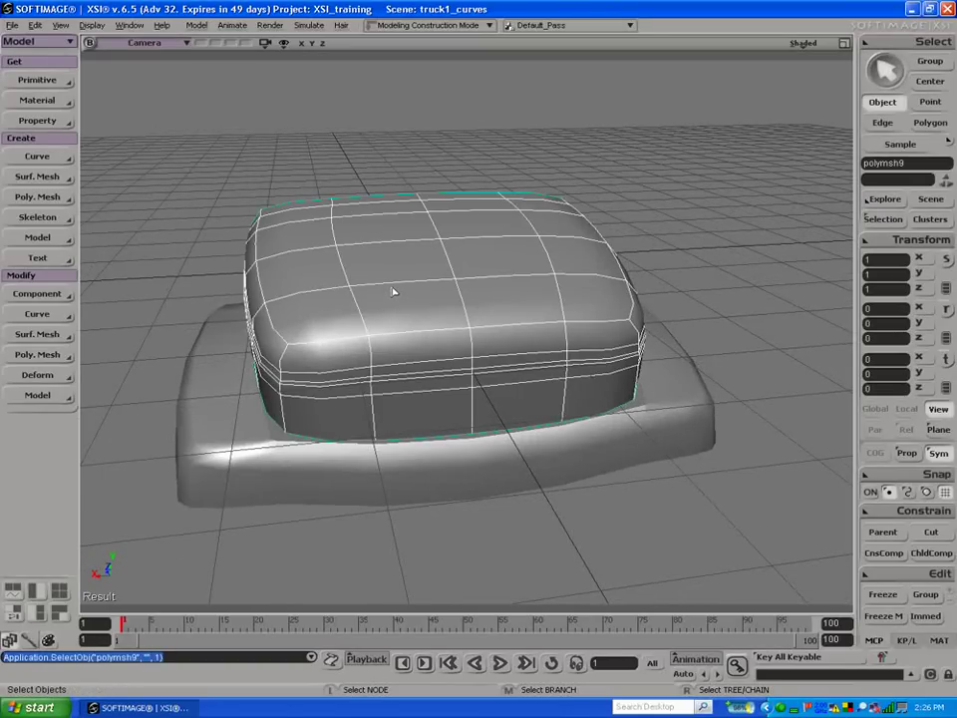
pyautogui.press('-')
# Step: Insert a parallel edge loop around the hood's side just below its top edge, and raise the subdivision by one level
pyautogui.press('s')
pyautogui.moveTo(387, 289); pyautogui.dragTo(308, 301)
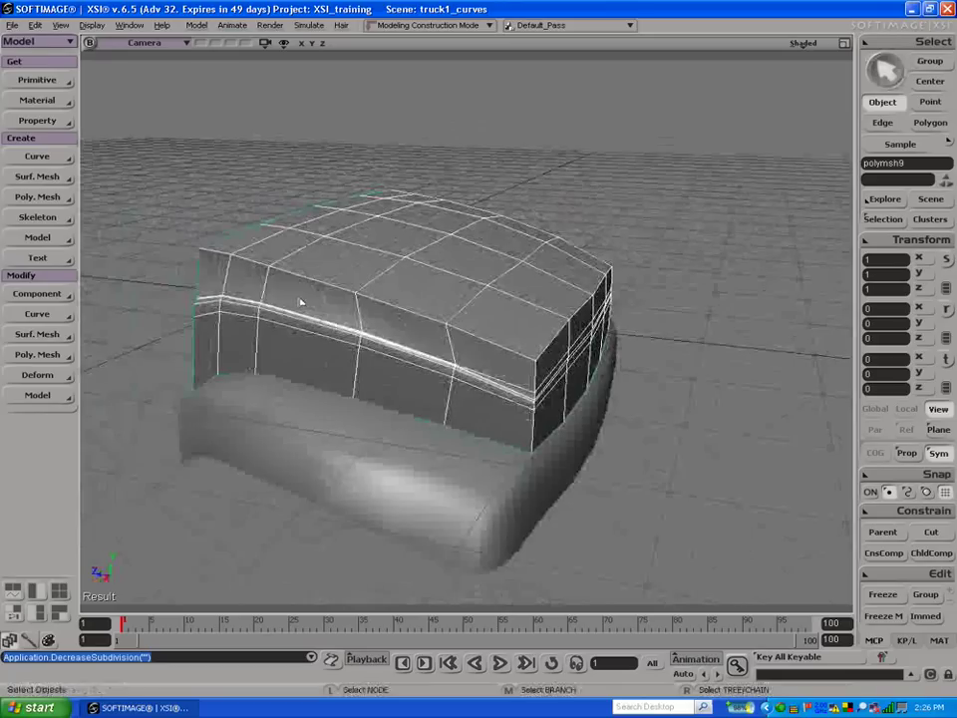
pyautogui.press('\\')
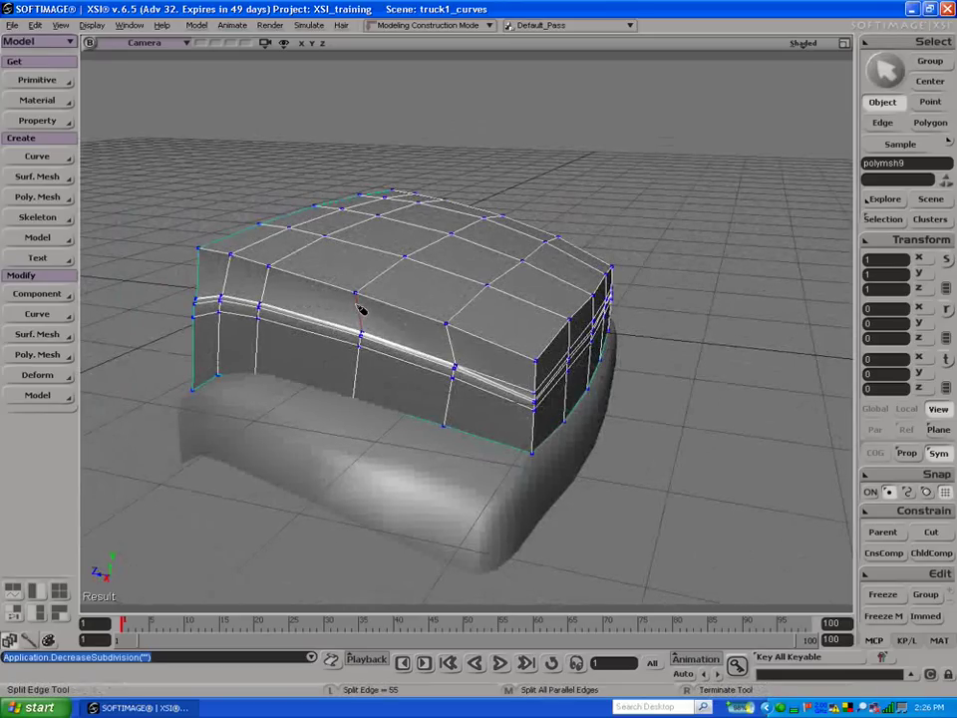
pyautogui.click(361, 304)
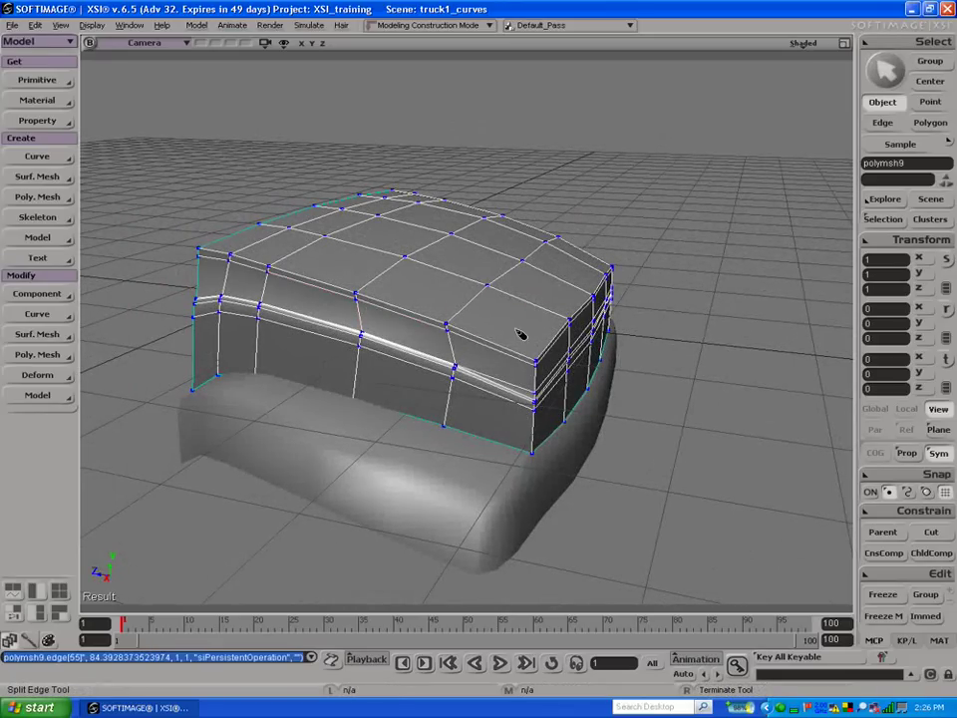
pyautogui.press('+')
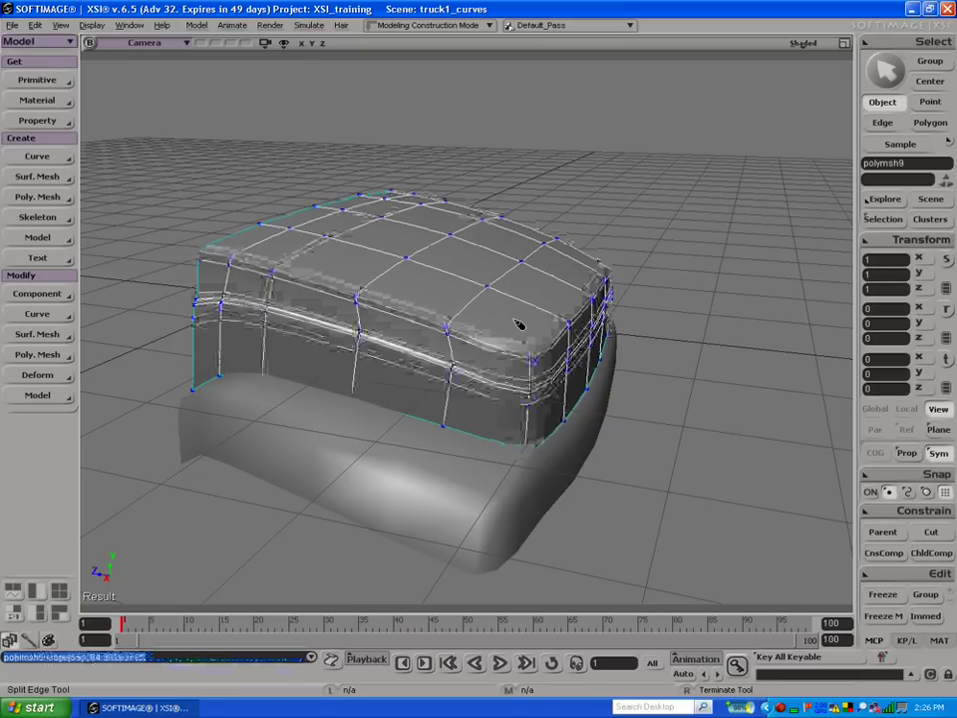
# Step: Try to insert an extra crosswise edge loop running over the middle of the hood, and undo it
pyautogui.press('s')
pyautogui.moveTo(505, 198); pyautogui.dragTo(489, 167)
pyautogui.moveTo(487, 168)
pyautogui.mouseDown(button='right')
pyautogui.moveTo(570, 213)
pyautogui.moveTo(494, 191)
pyautogui.mouseUp(button='right')
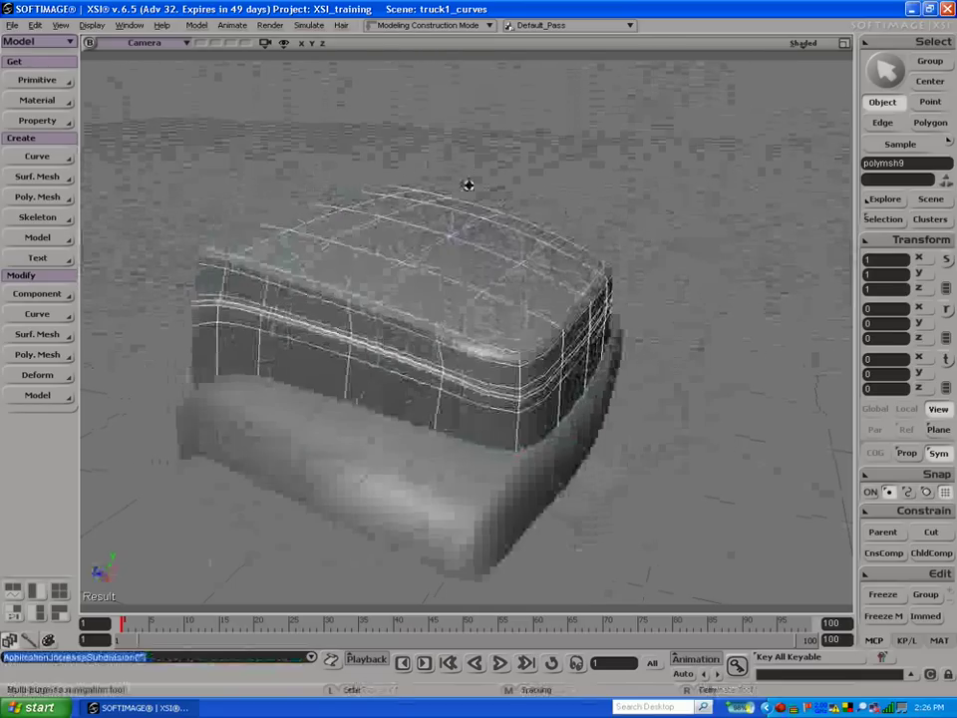
pyautogui.press('\\')
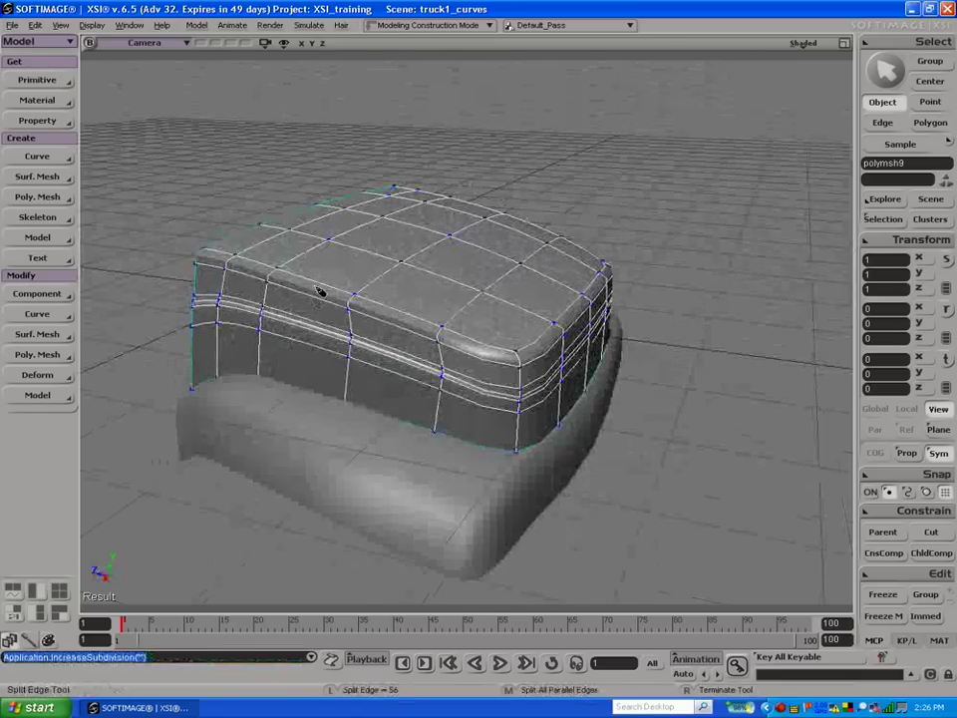
pyautogui.click(315, 302)
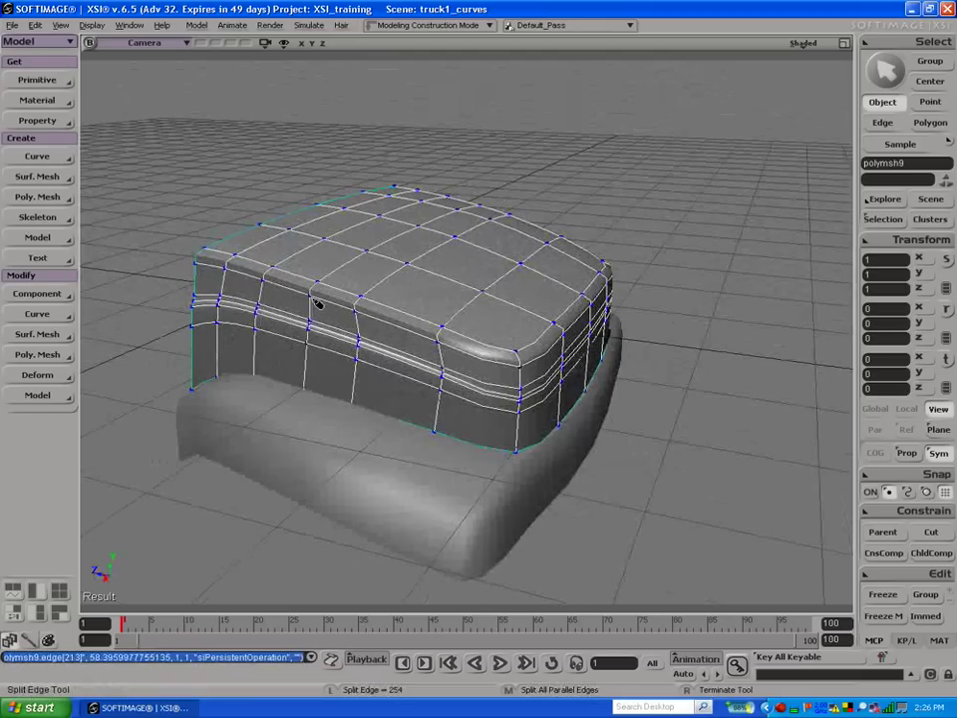
pyautogui.hotkey('ctrl', 'z')
# Step: Select the edge loop just below the hood's top edge and lower it to about Y 0.57 to soften the edge
pyautogui.press('e')
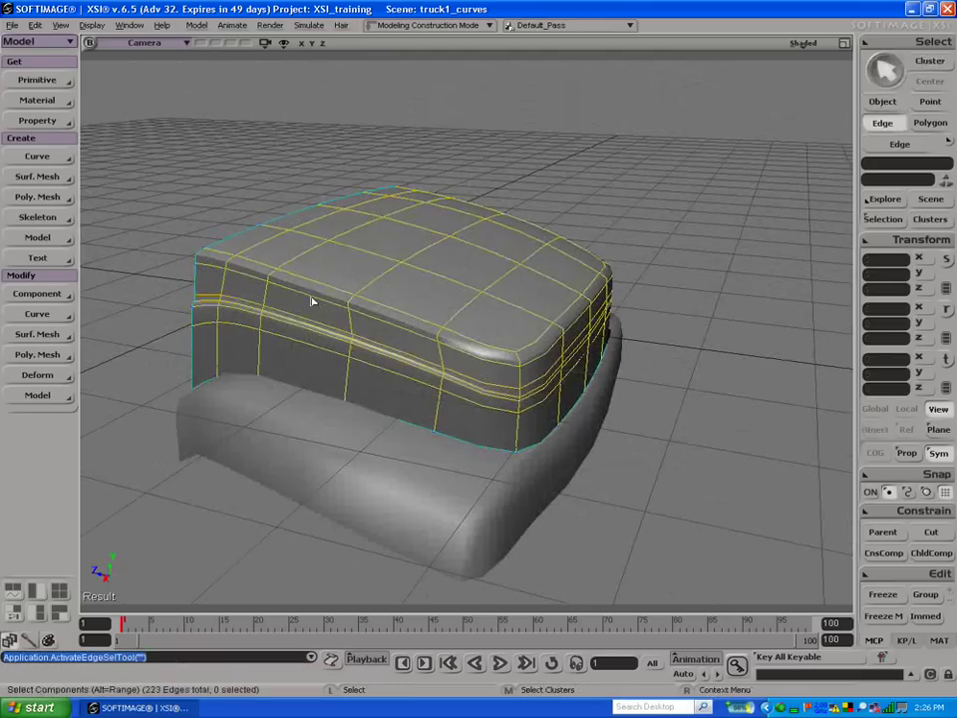
pyautogui.press('alt')
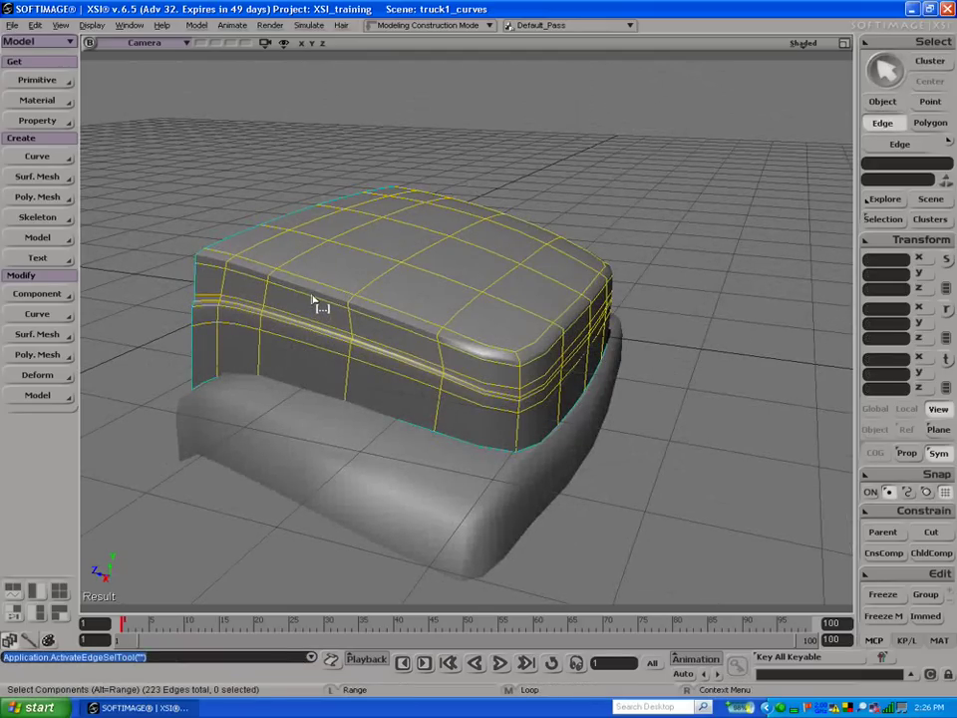
pyautogui.keyDown('alt'); pyautogui.middleClick(312, 301); pyautogui.keyUp('alt')
pyautogui.press('v')
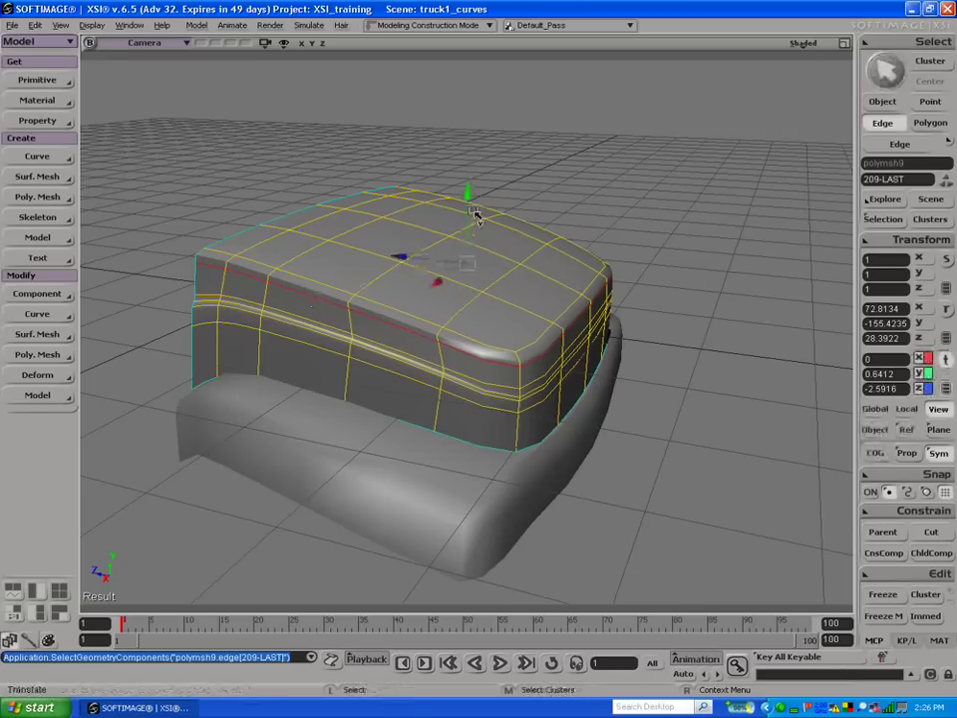
pyautogui.moveTo(467, 192)
pyautogui.mouseDown()
pyautogui.moveTo(453, 241)
pyautogui.moveTo(395, 211)
pyautogui.moveTo(434, 205)
pyautogui.moveTo(475, 228)
pyautogui.moveTo(477, 243)
pyautogui.moveTo(439, 226)
pyautogui.moveTo(389, 225)
pyautogui.moveTo(419, 254)
pyautogui.mouseUp()
pyautogui.press('s')
pyautogui.press('v')
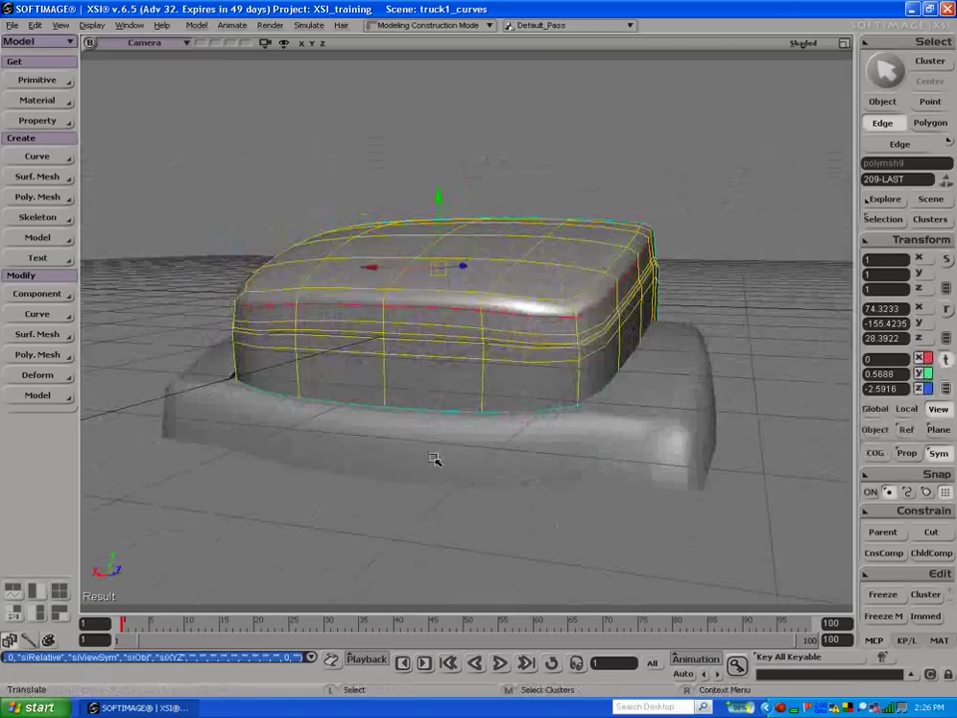
# Step: Return to object selection, select the fender mesh and examine its edge layout around the front corner
pyautogui.press('space')
pyautogui.click(535, 461)
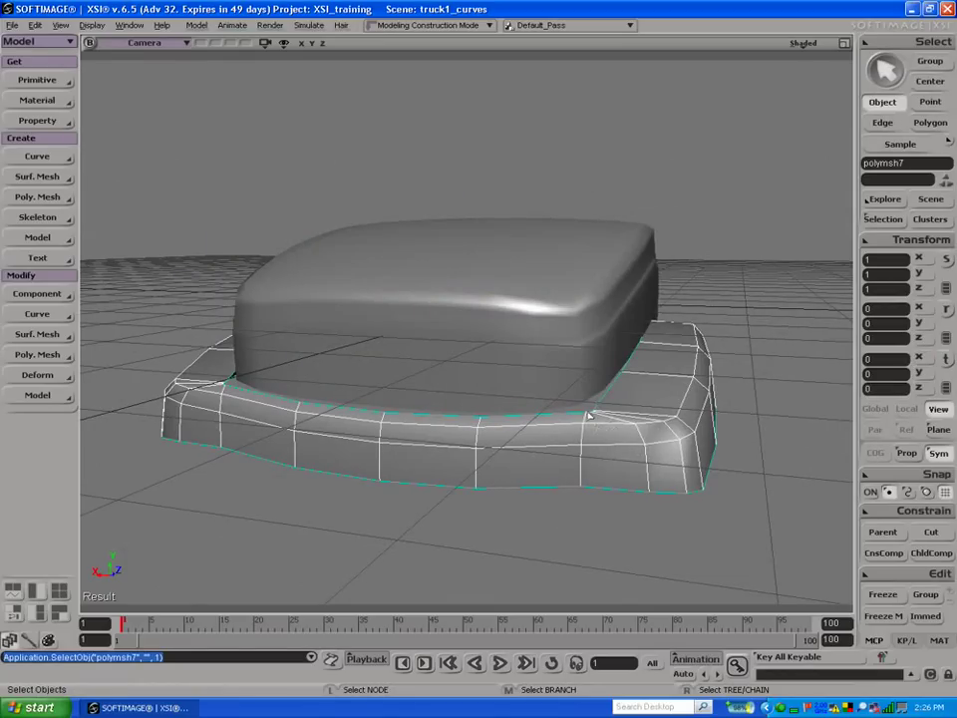
pyautogui.press('s')
pyautogui.moveTo(465, 367); pyautogui.dragTo(447, 356)
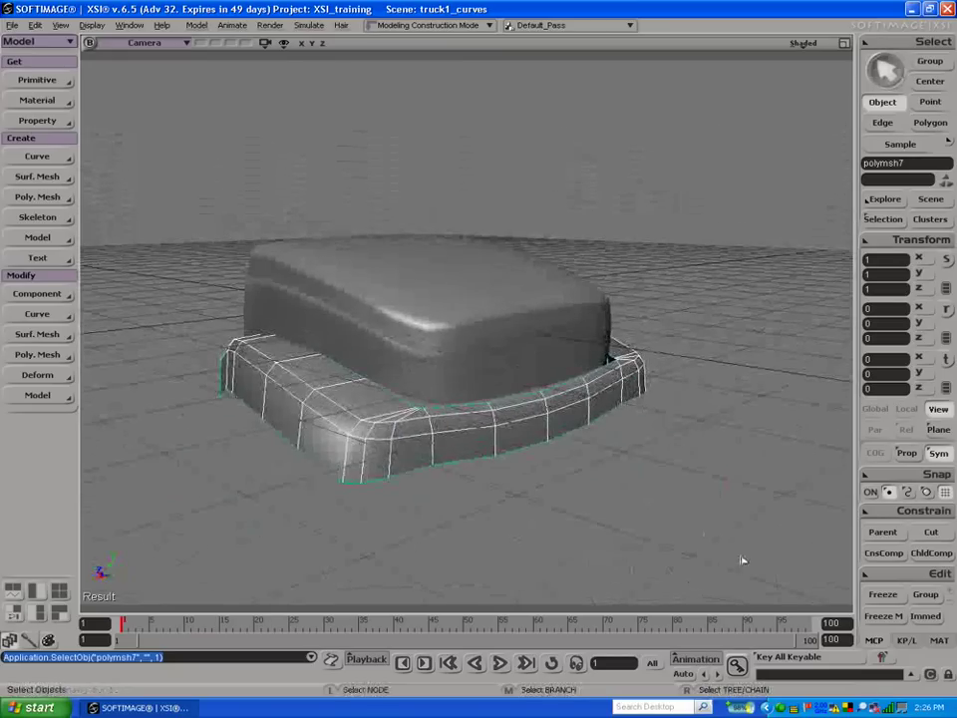
# Step: Open the truck2 scene without saving the changes to the current scene
pyautogui.click(12, 25)
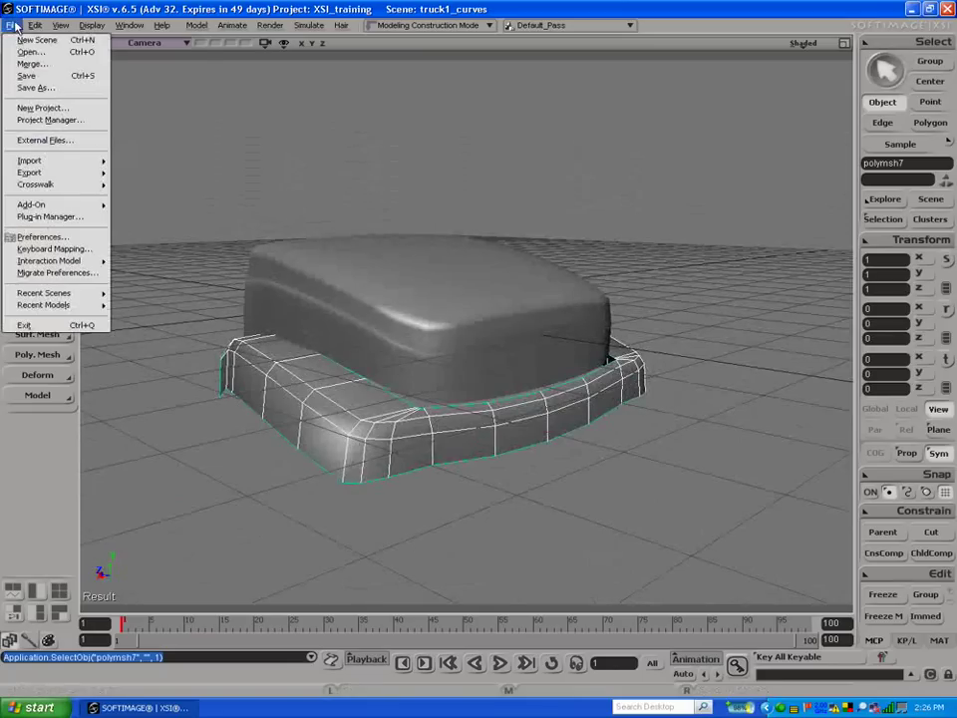
pyautogui.click(20, 52)
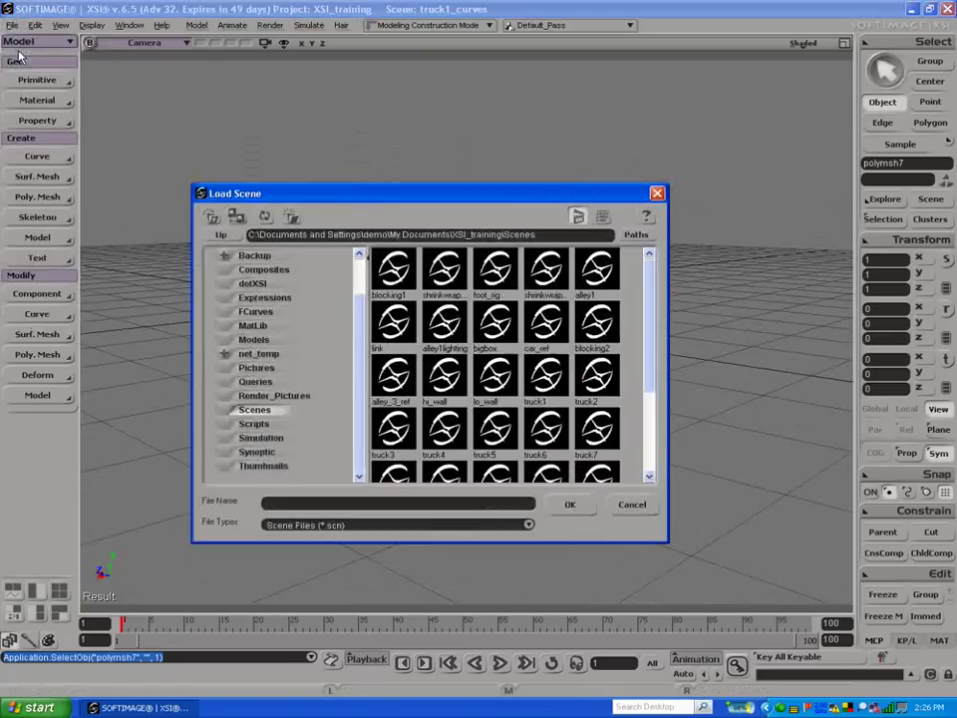
pyautogui.click(599, 370)
pyautogui.click(570, 503)
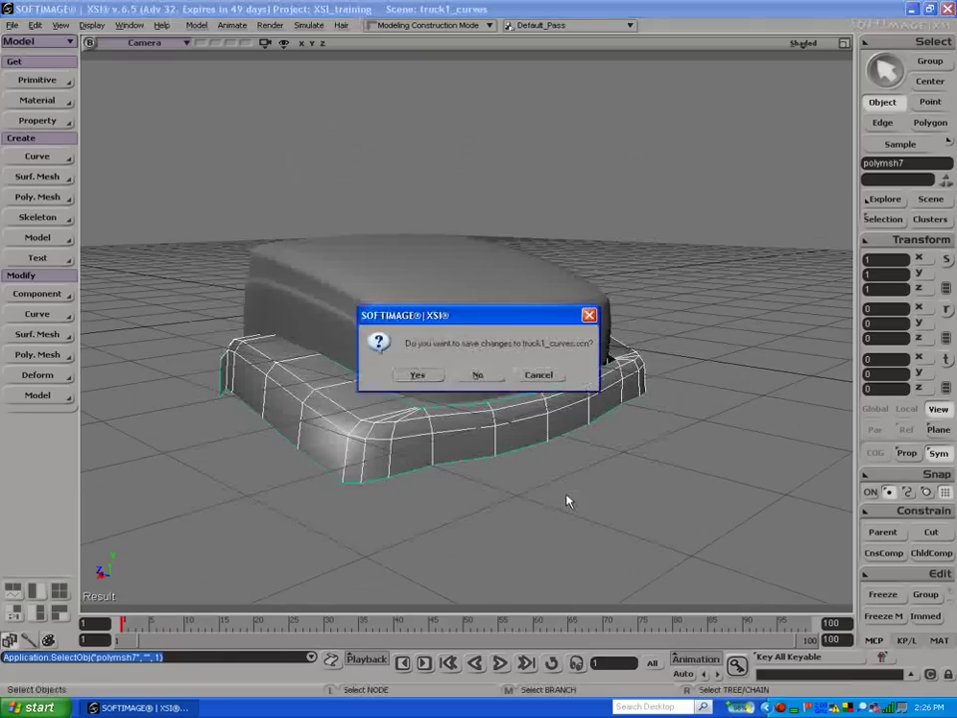
pyautogui.click(488, 376)
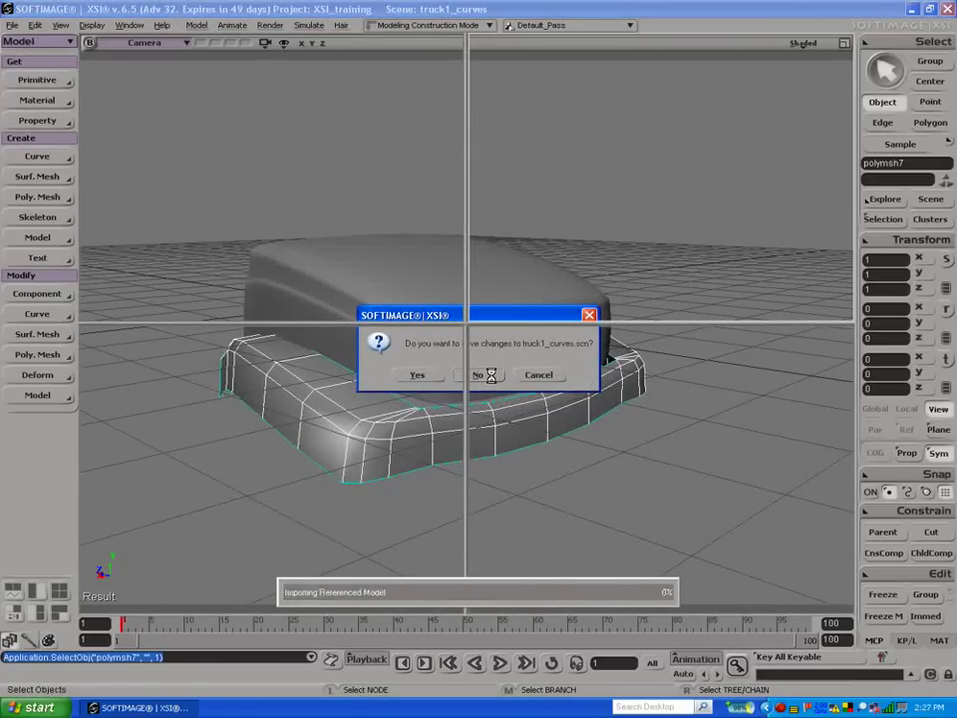
# Step: Frame the truck front in the camera view and switch its display mode to Shaded
pyautogui.press('s')
pyautogui.moveTo(387, 359); pyautogui.dragTo(421, 335, button='right')
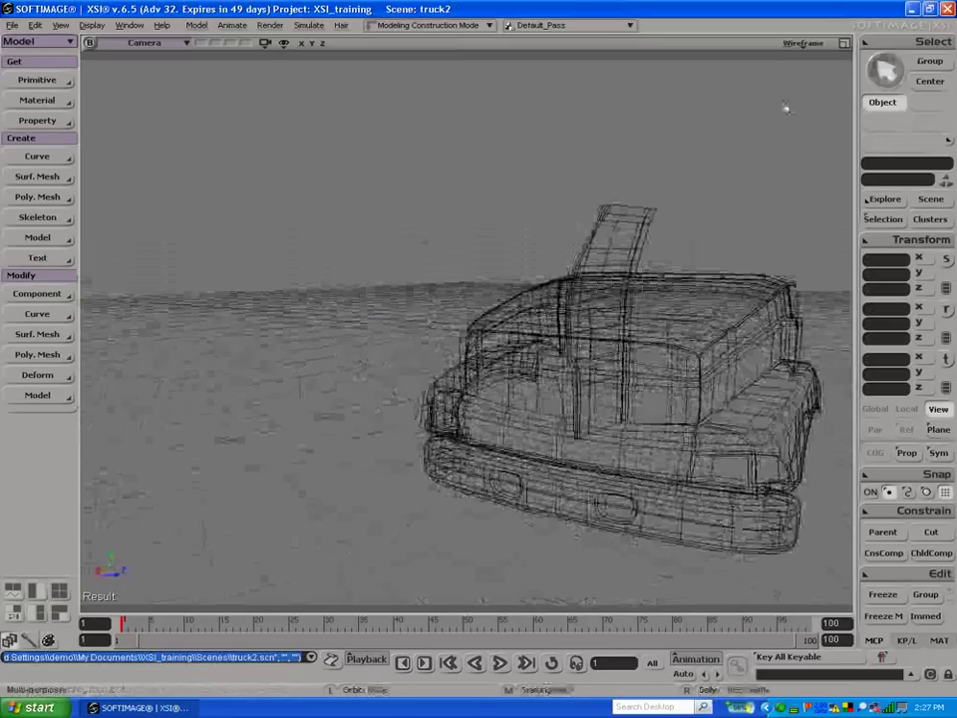
pyautogui.click(798, 46)
pyautogui.click(737, 255)
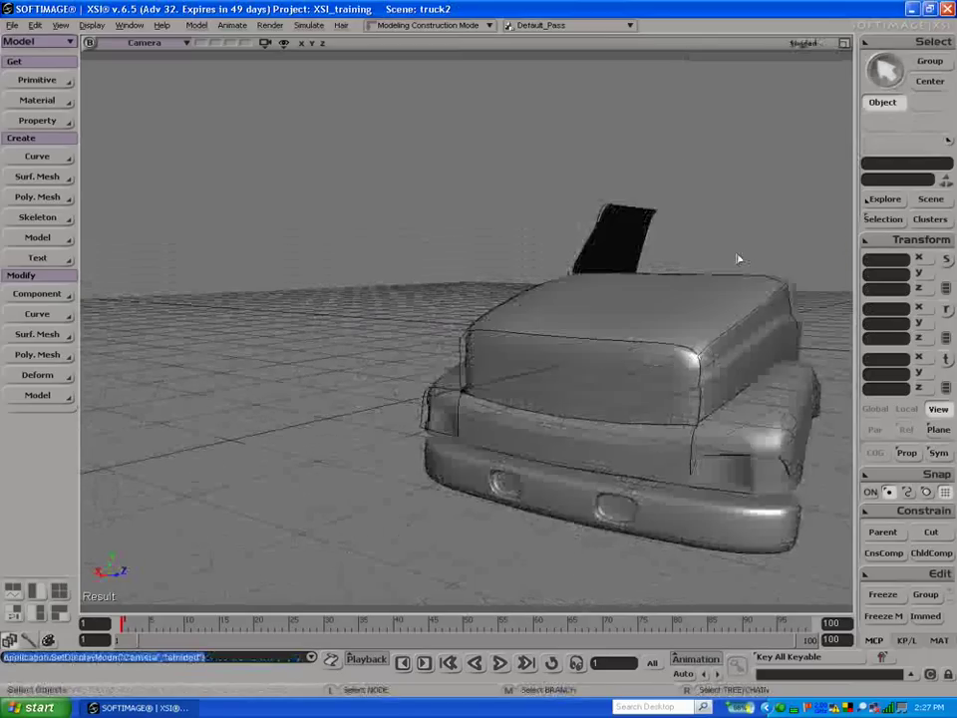
# Step: Select the front bumper and examine the truck's front and side pieces from several angles
pyautogui.press('s')
pyautogui.moveTo(626, 362)
pyautogui.mouseDown()
pyautogui.moveTo(534, 416)
pyautogui.moveTo(568, 412)
pyautogui.moveTo(503, 429)
pyautogui.moveTo(562, 436)
pyautogui.moveTo(604, 398)
pyautogui.moveTo(590, 377)
pyautogui.mouseUp()
pyautogui.click(583, 436)
pyautogui.click(594, 401)
pyautogui.click(611, 483)
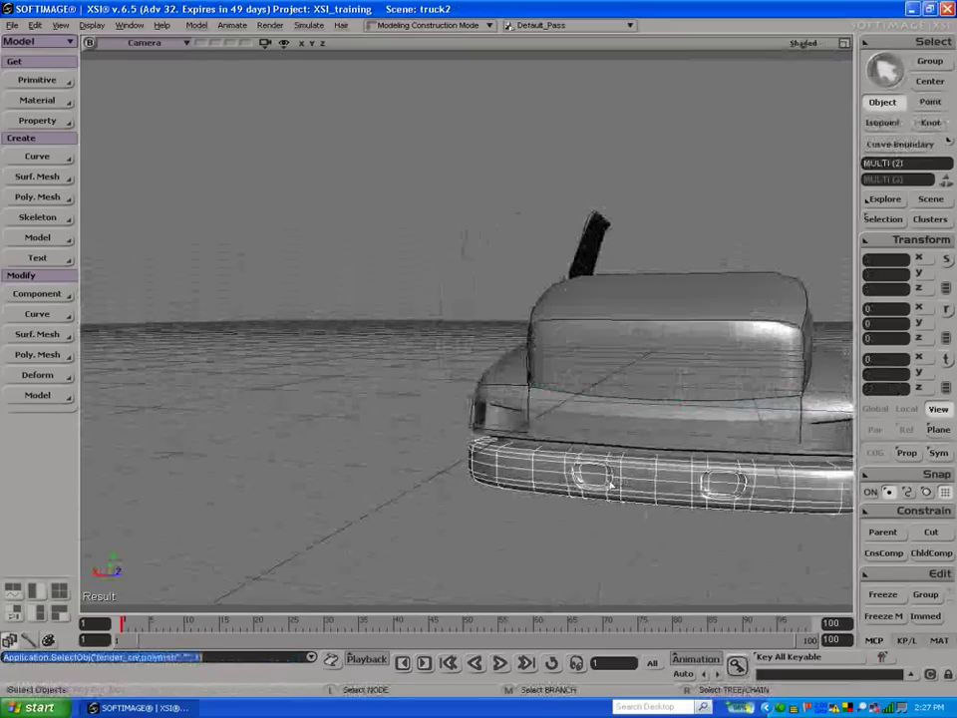
pyautogui.press('s')
pyautogui.moveTo(630, 466); pyautogui.dragTo(748, 470)
pyautogui.press('space')
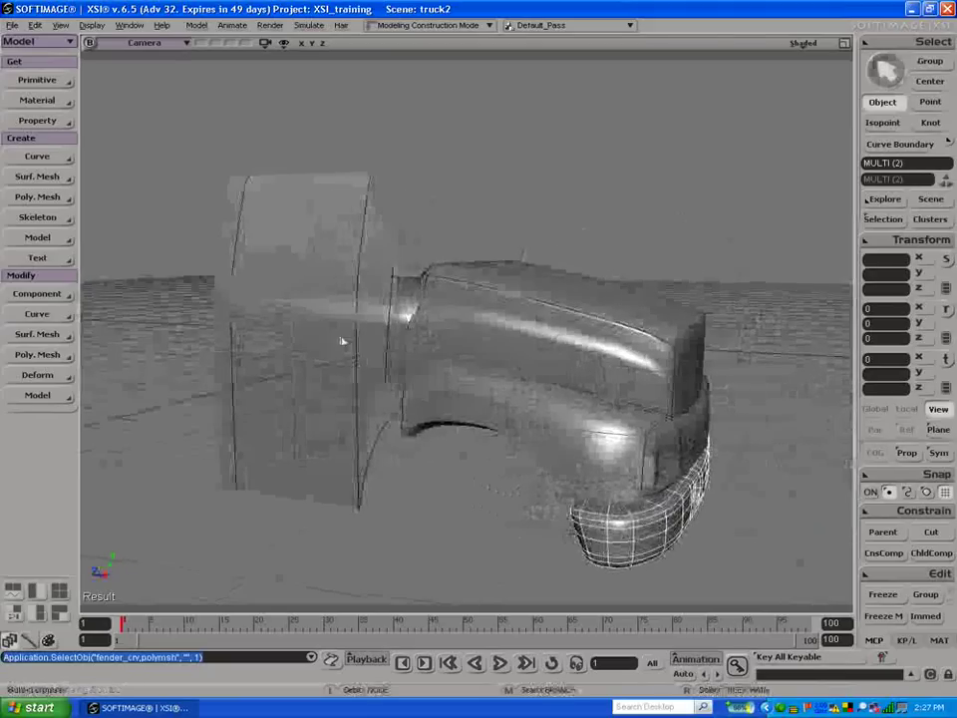
# Step: Select the fender mesh and pick the edge loop along the inner rim of its wheel arch
pyautogui.click(343, 342)
pyautogui.press('s')
pyautogui.moveTo(444, 366); pyautogui.dragTo(447, 296)
pyautogui.press('space')
pyautogui.click(445, 290)
pyautogui.press('e')
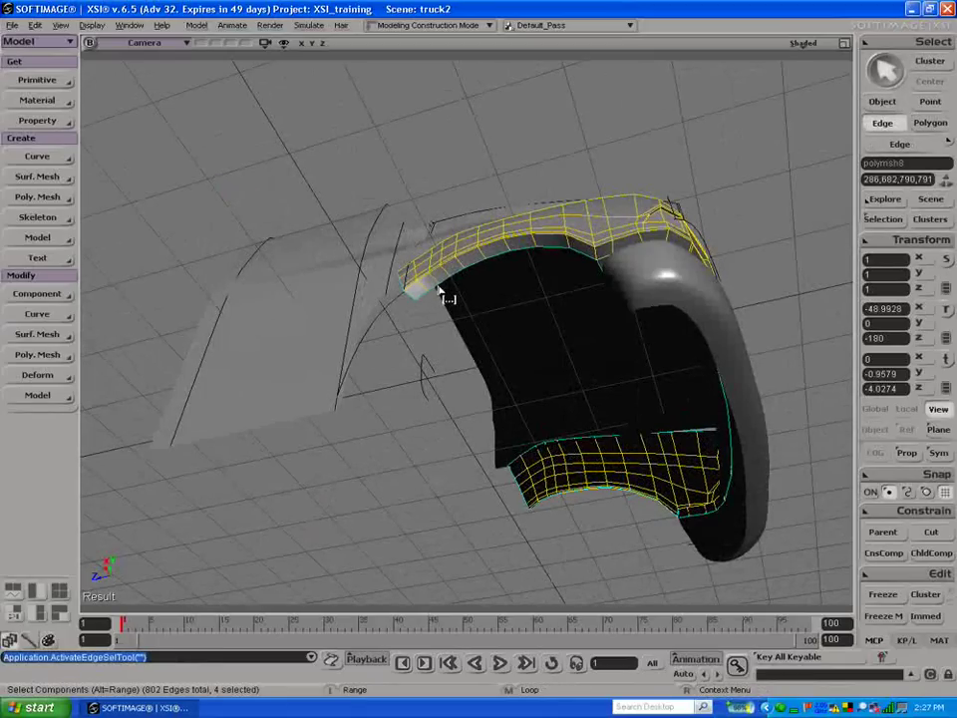
pyautogui.keyDown('alt'); pyautogui.middleClick(438, 289); pyautogui.keyUp('alt')
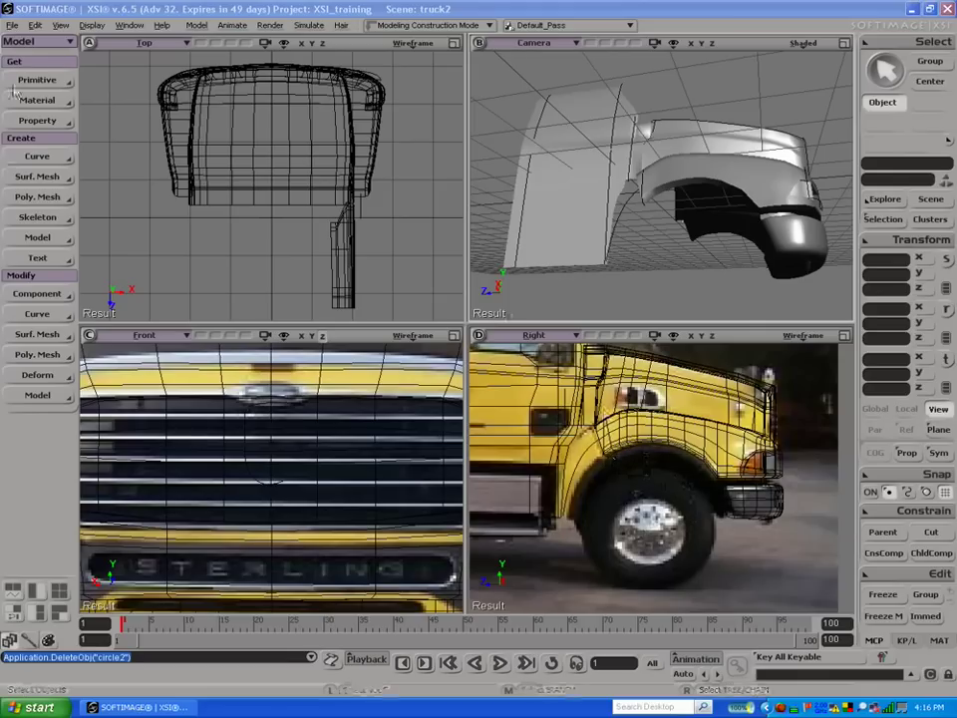
pyautogui.click(37, 157)
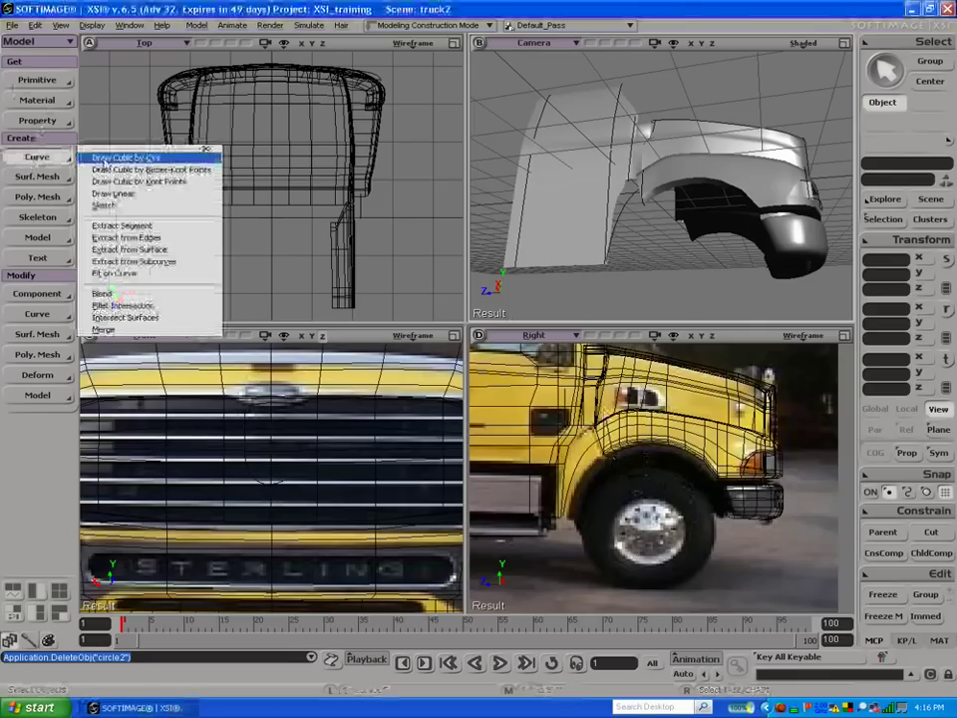
pyautogui.click(112, 158)
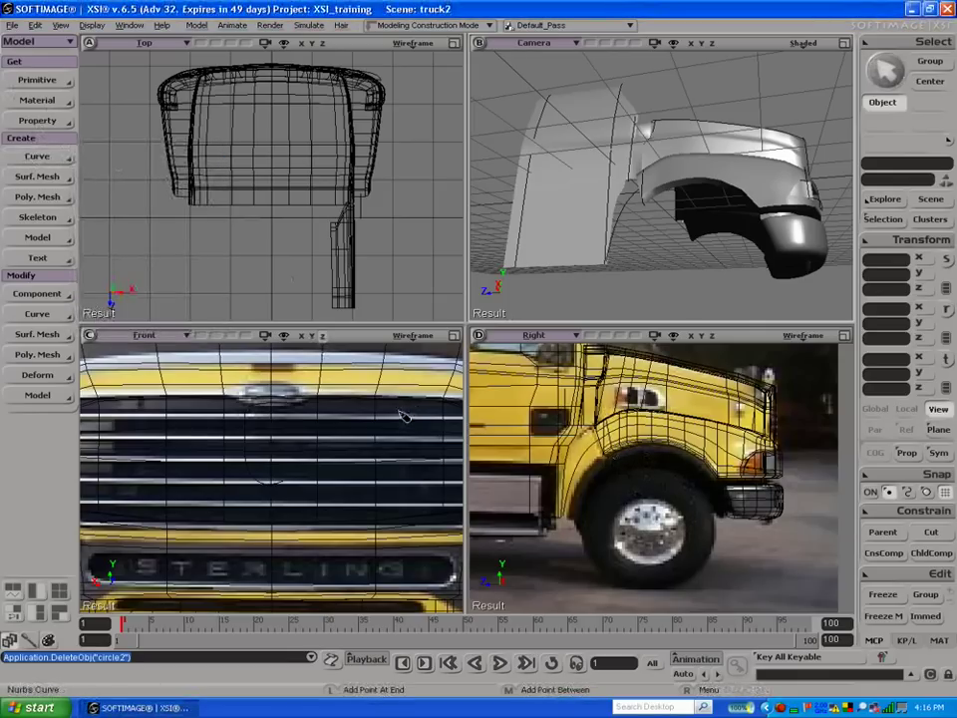
pyautogui.scroll(-4, 350, 488)
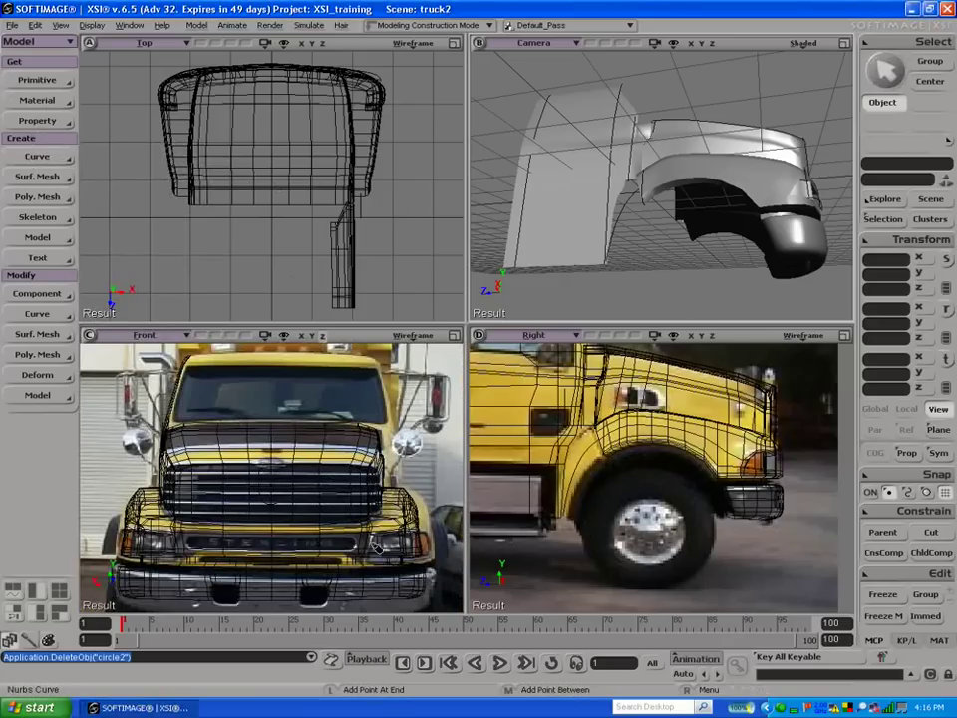
# Step: Create a circle curve primitive and set its radius to 0.291
pyautogui.click(28, 84)
pyautogui.moveTo(111, 96)
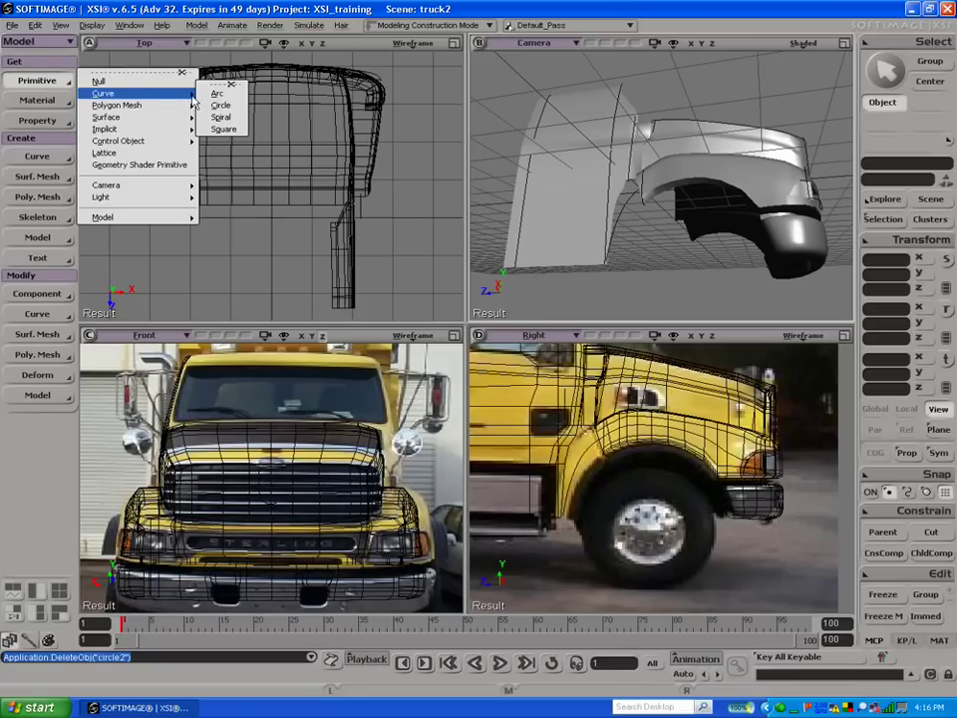
pyautogui.click(220, 104)
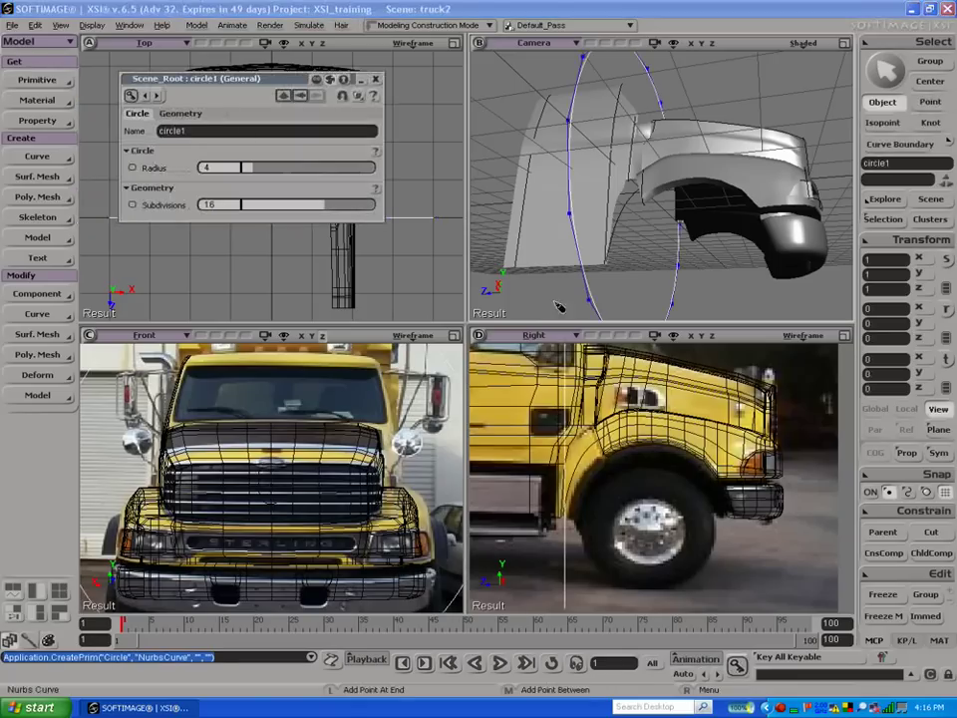
pyautogui.moveTo(257, 174); pyautogui.dragTo(241, 163)
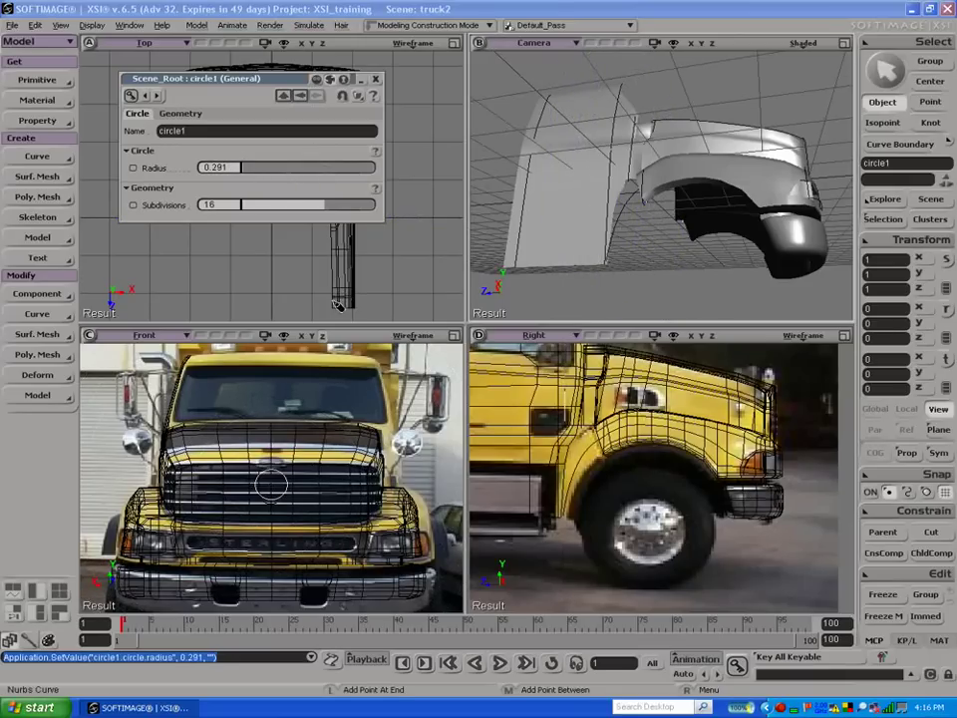
# Step: Move the circle to the front wheel area and out to the truck's side, at about X 2.45, Y -1.57, Z -1.59
pyautogui.press('v')
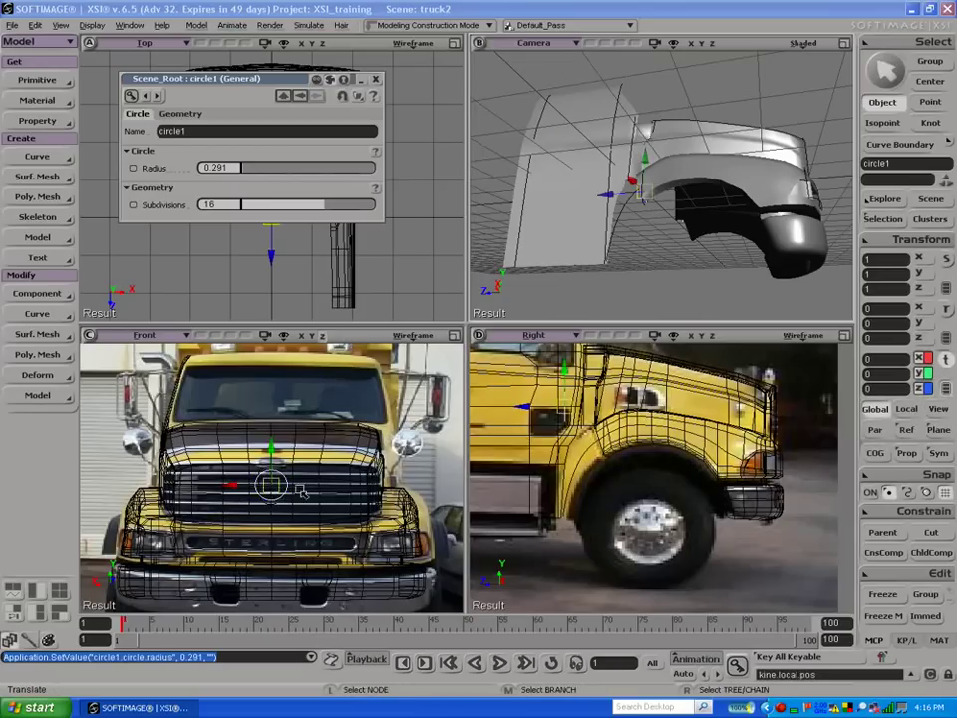
pyautogui.moveTo(564, 408); pyautogui.dragTo(650, 485)
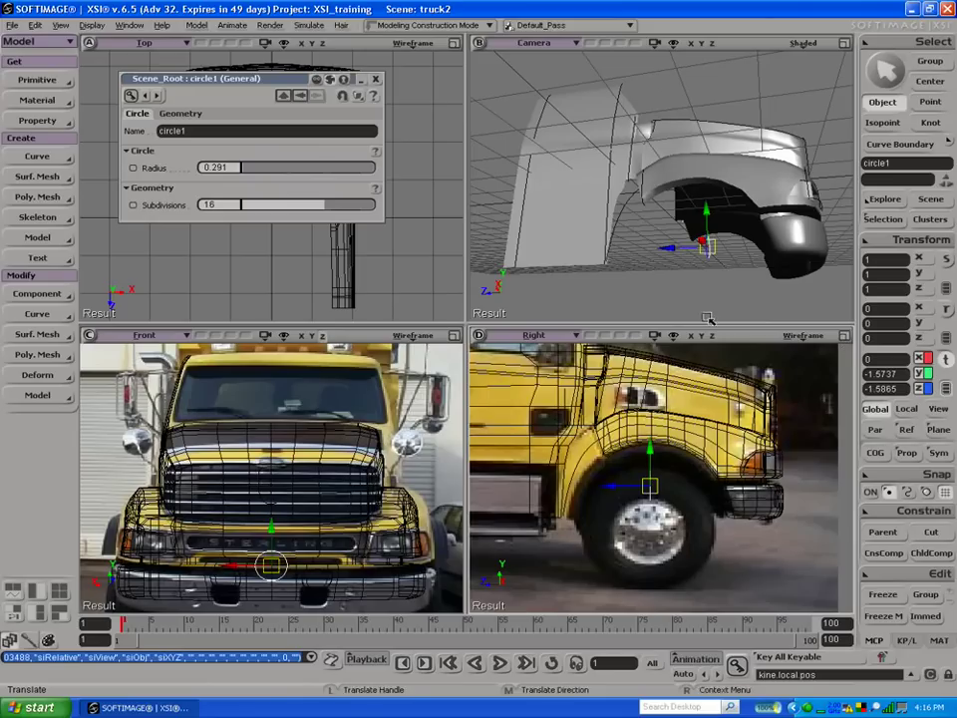
pyautogui.press('s')
pyautogui.moveTo(731, 297); pyautogui.dragTo(593, 229)
pyautogui.press('v')
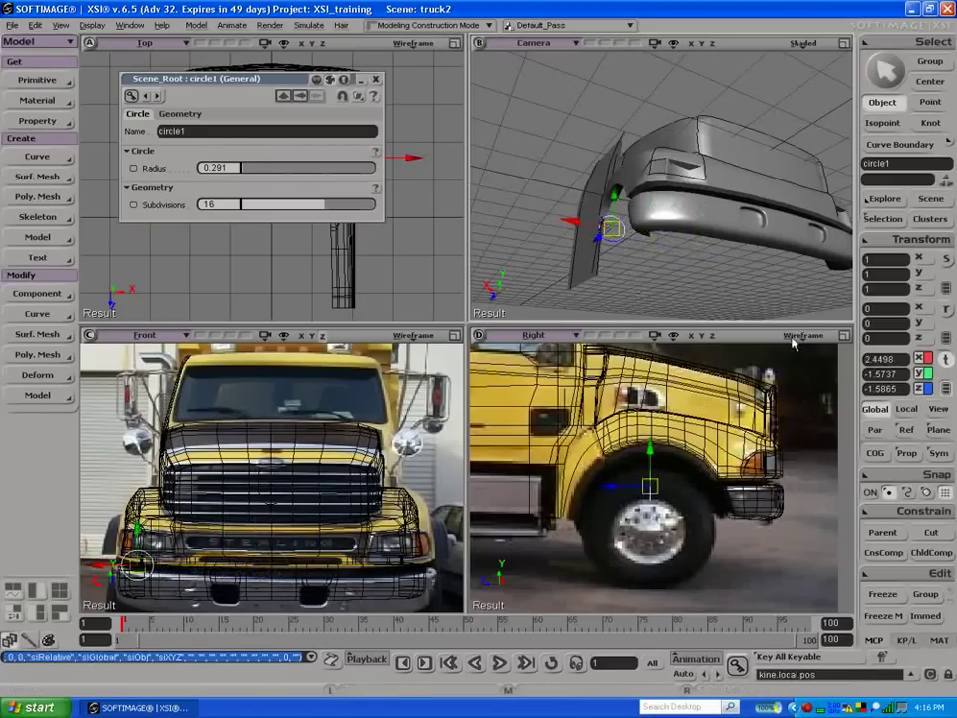
# Step: Close the circle's properties and frame it in an enlarged front view with its control points shown for editing
pyautogui.click(448, 342)
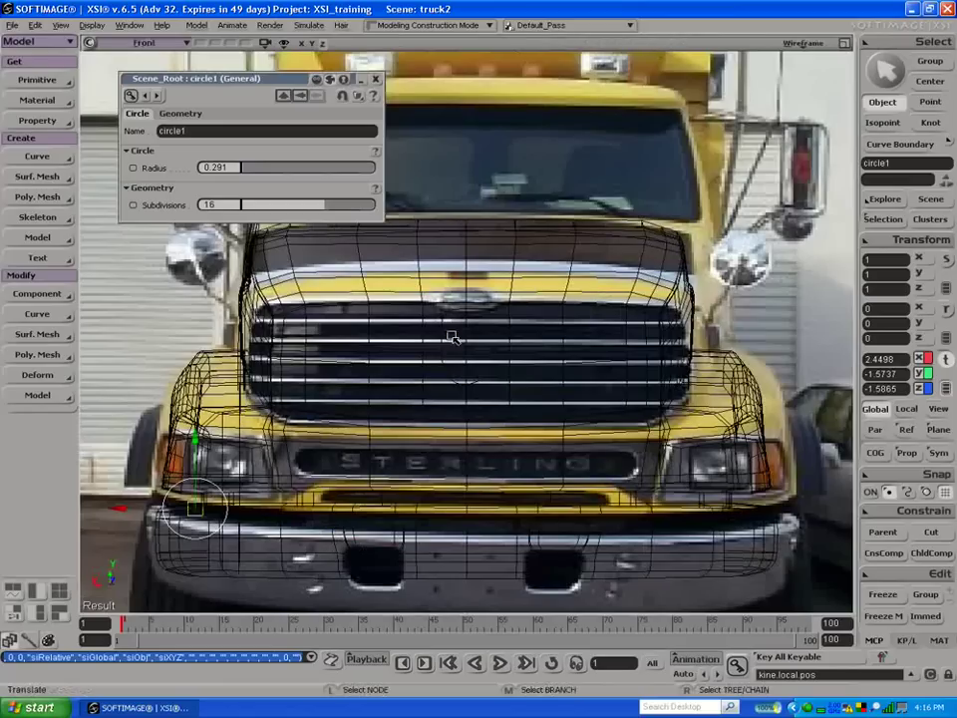
pyautogui.click(375, 79)
pyautogui.press('s')
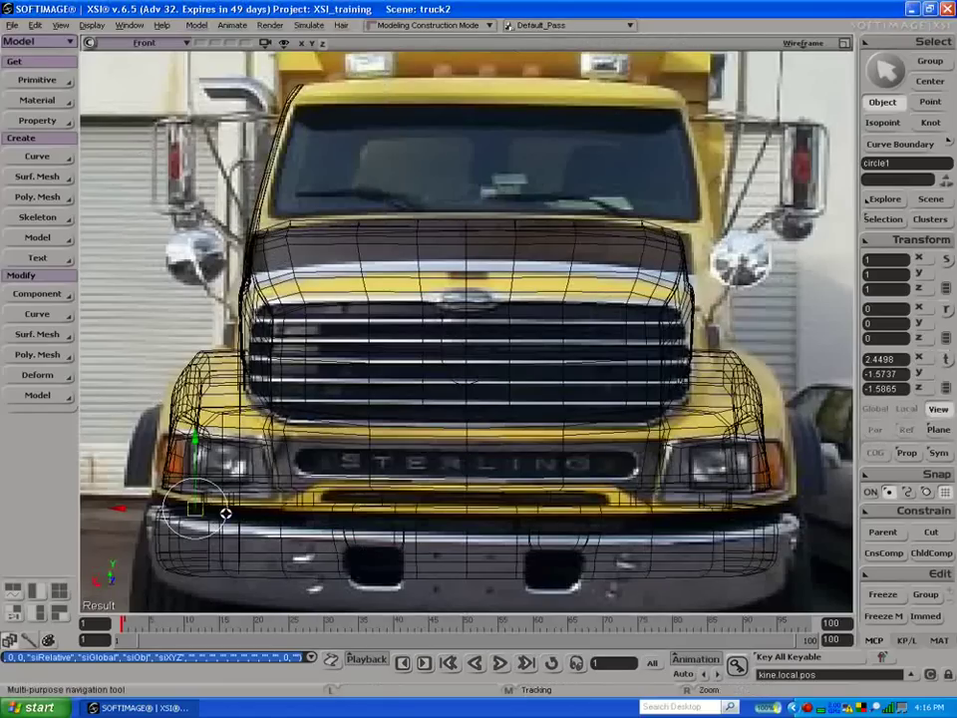
pyautogui.hotkey('ctrl', 'd')
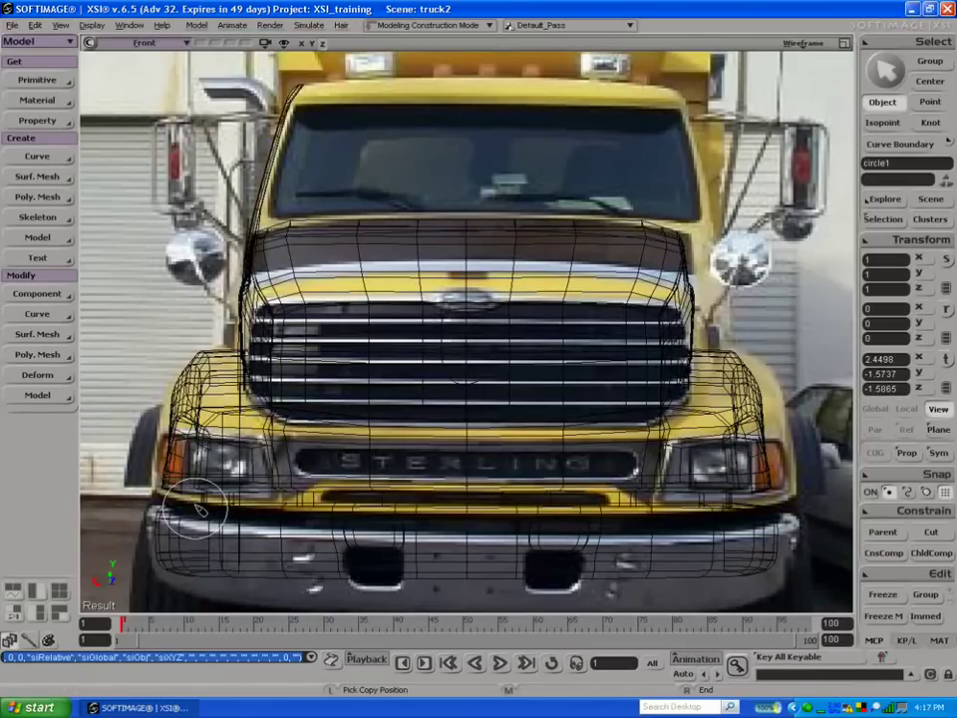
pyautogui.press('f')
pyautogui.press('t')
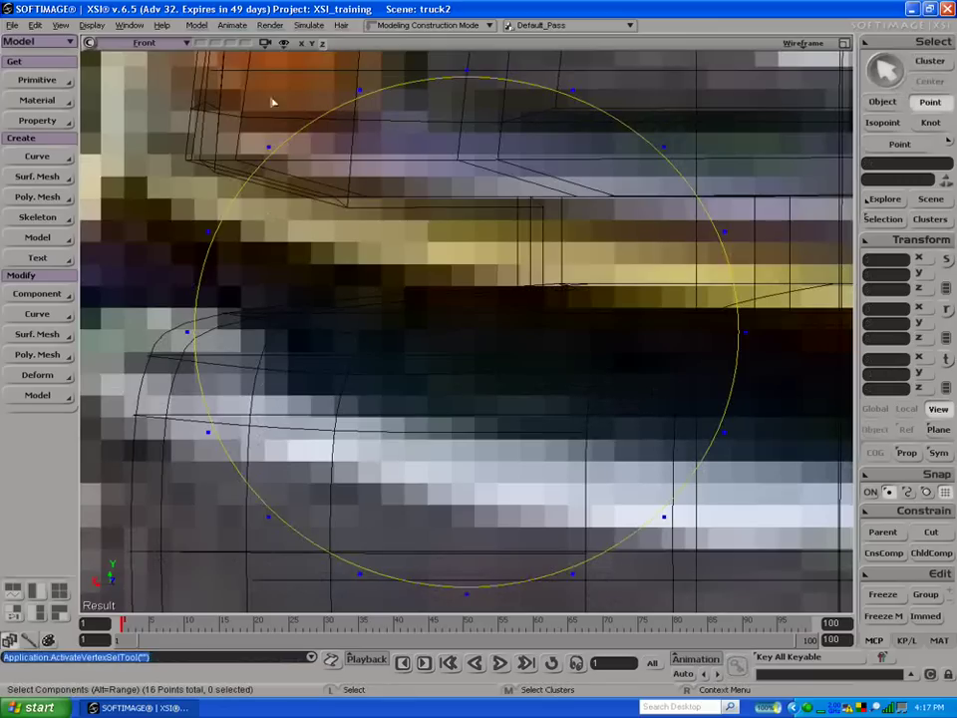
# Step: Scale the circle's four diagonal corner points apart vertically to start squaring off its shape
pyautogui.moveTo(221, 139); pyautogui.dragTo(299, 551)
pyautogui.press('x')
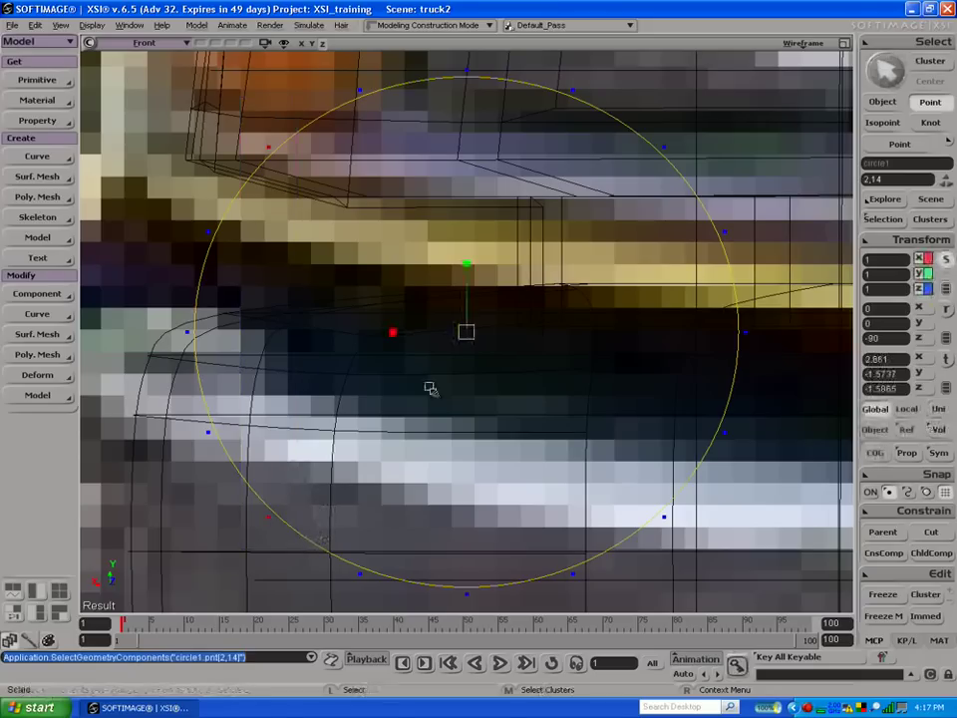
pyautogui.press('t')
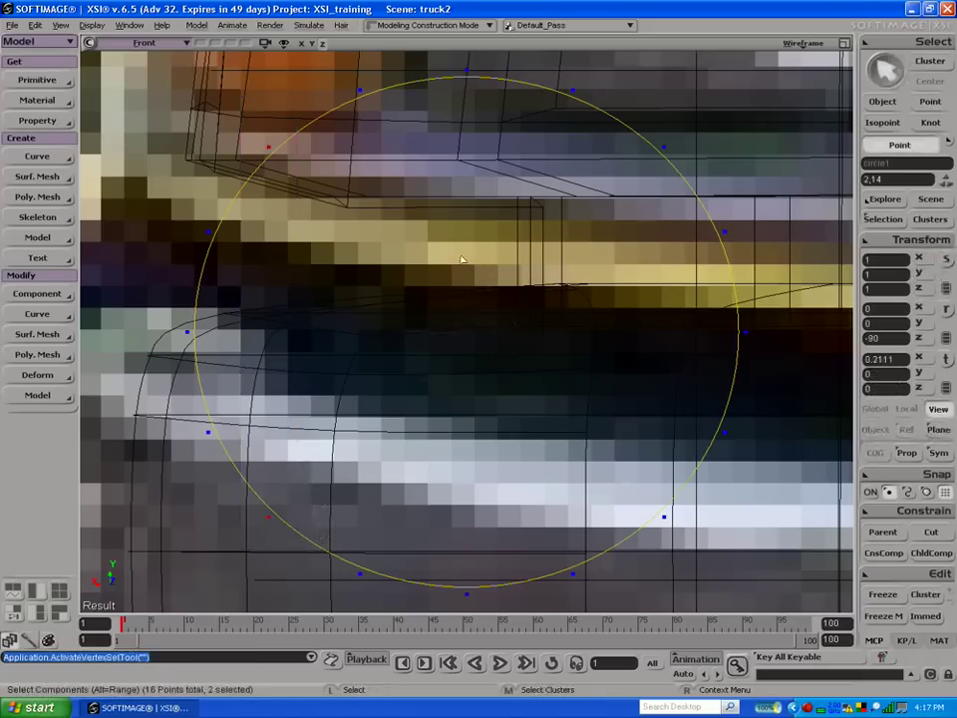
pyautogui.press('y')
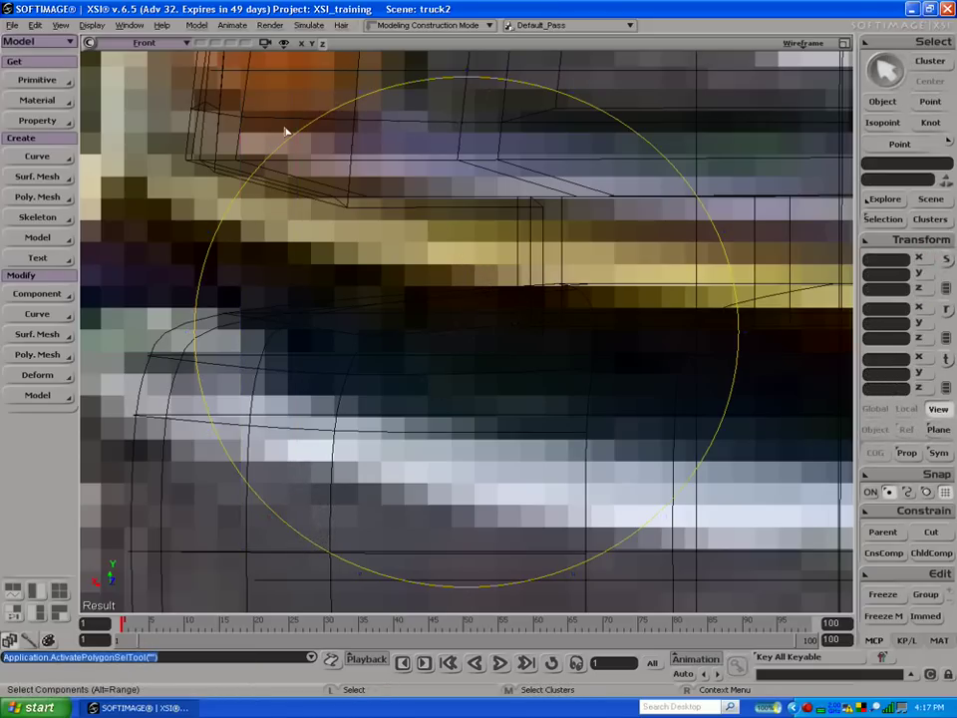
pyautogui.press('t')
pyautogui.press('shift')
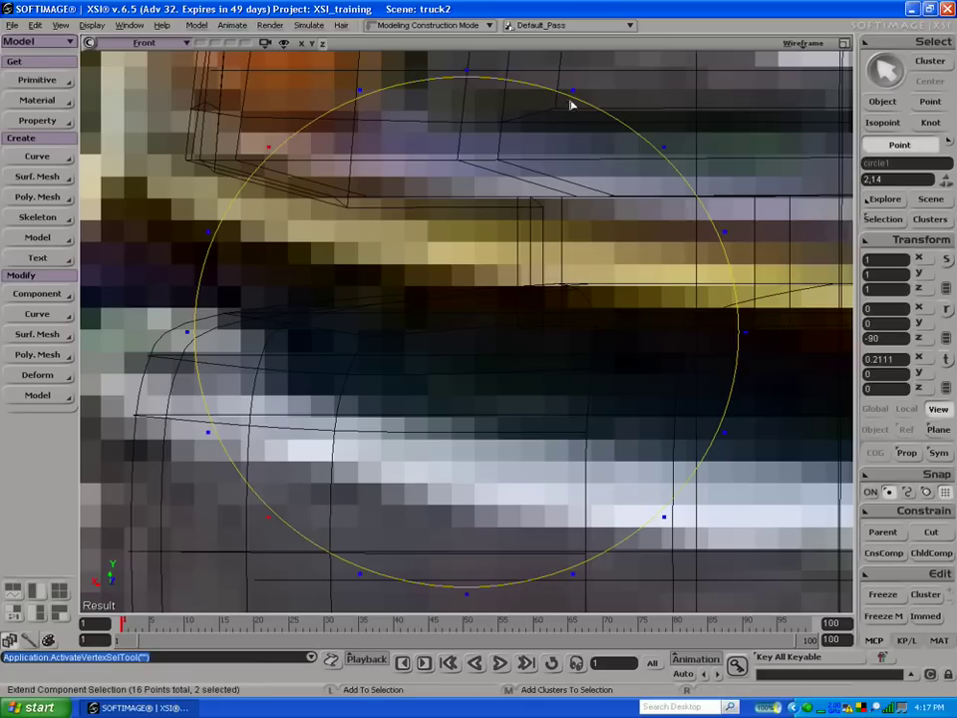
pyautogui.keyDown('shift'); pyautogui.moveTo(615, 117); pyautogui.dragTo(674, 571); pyautogui.keyUp('shift')
pyautogui.press('x')
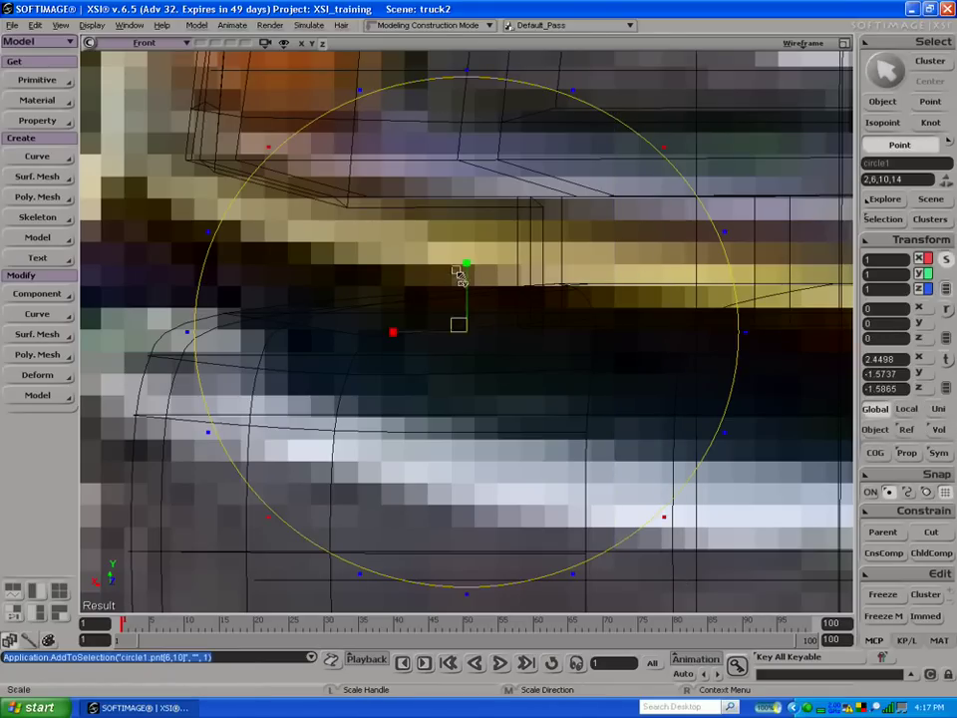
pyautogui.moveTo(465, 265); pyautogui.dragTo(463, 240)
# Step: Scale the four corner points and the four points beside them slightly outward in the vertical direction
pyautogui.press('t')
pyautogui.moveTo(243, 73); pyautogui.dragTo(416, 610)
pyautogui.press('x')
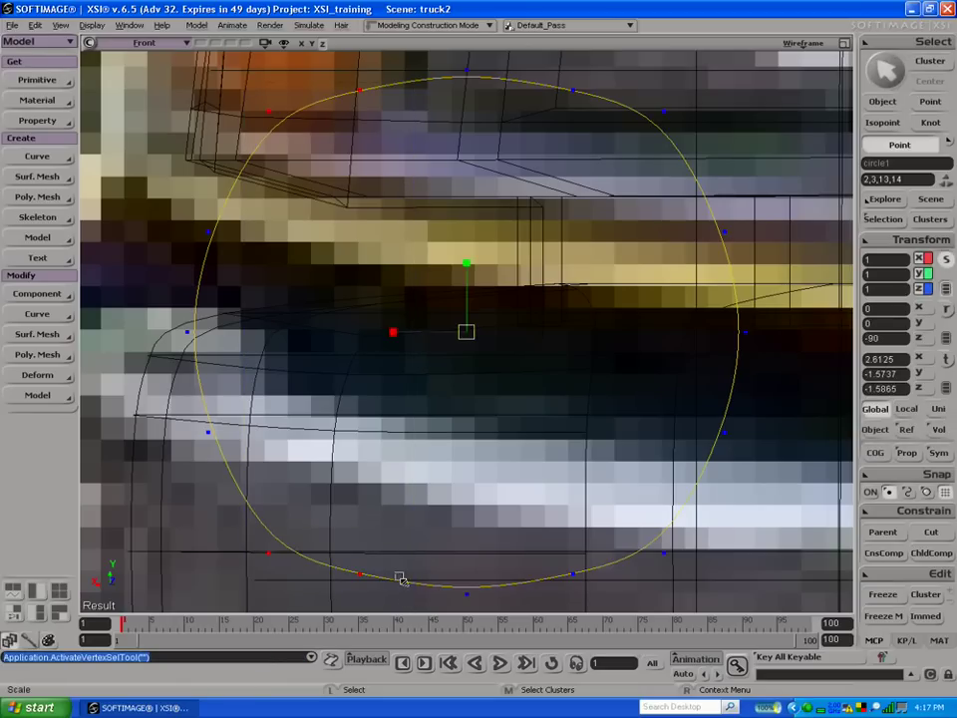
pyautogui.press('t')
pyautogui.keyDown('shift'); pyautogui.moveTo(552, 83); pyautogui.dragTo(683, 626); pyautogui.keyUp('shift')
pyautogui.press('x')
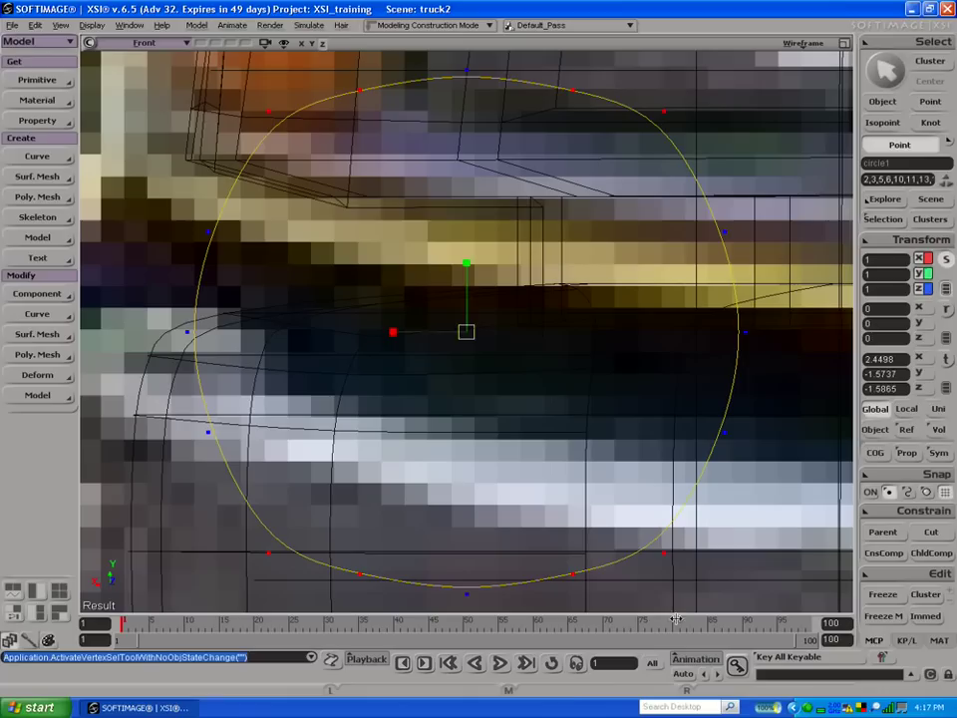
pyautogui.press('x')
pyautogui.moveTo(467, 261); pyautogui.dragTo(473, 258)
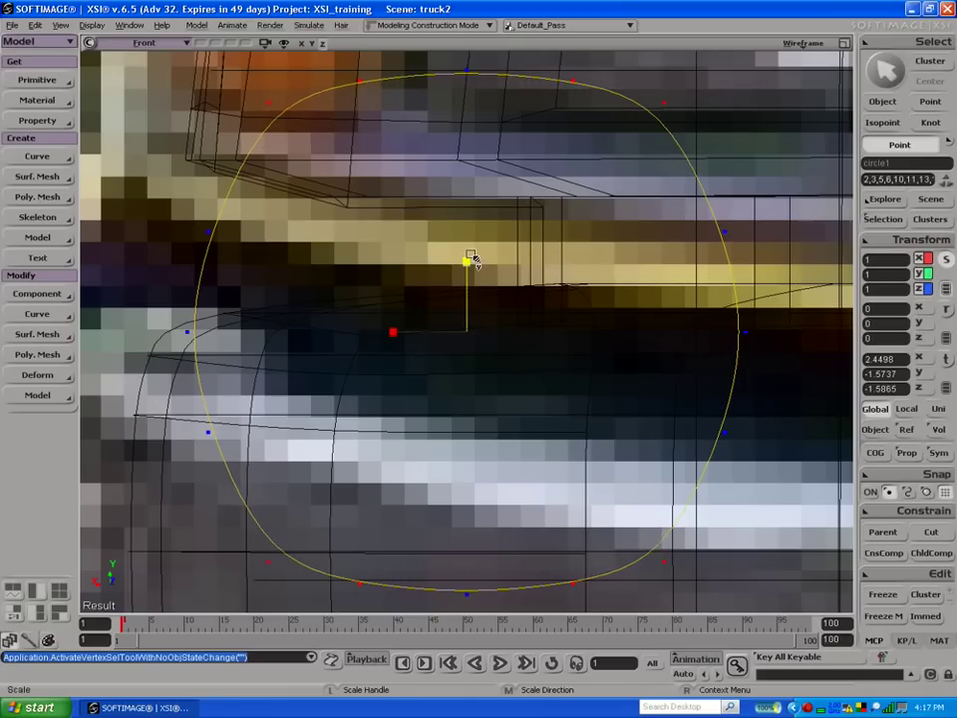
# Step: Scale the six side points inward horizontally, and pull the two mid-height side points in further to straighten both sides
pyautogui.press('t')
pyautogui.moveTo(174, 204); pyautogui.dragTo(765, 515)
pyautogui.press('x')
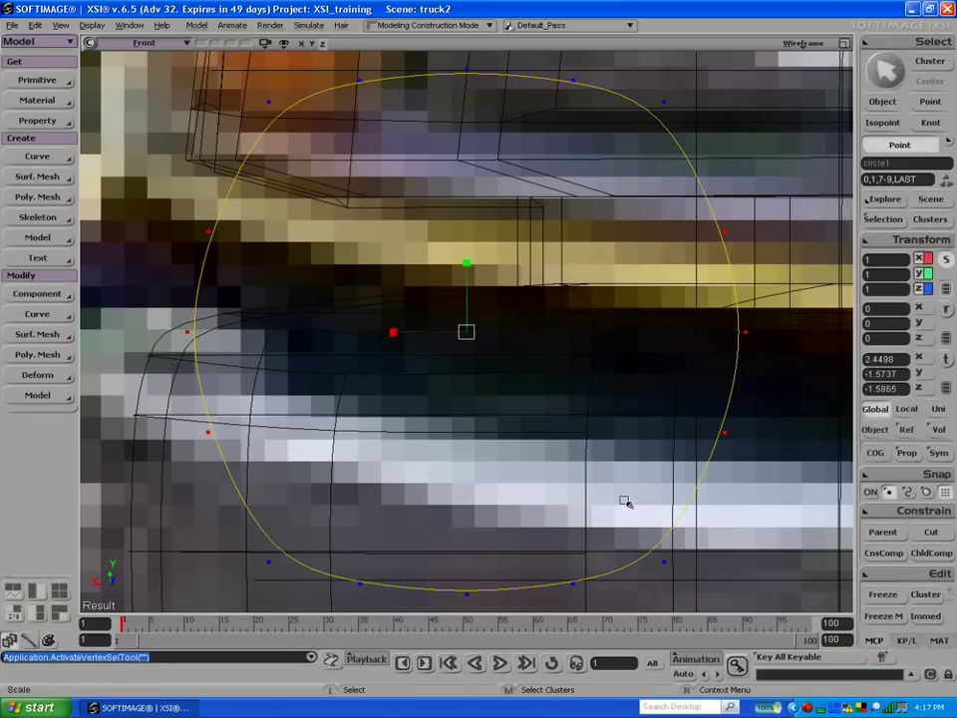
pyautogui.moveTo(395, 333); pyautogui.dragTo(410, 338)
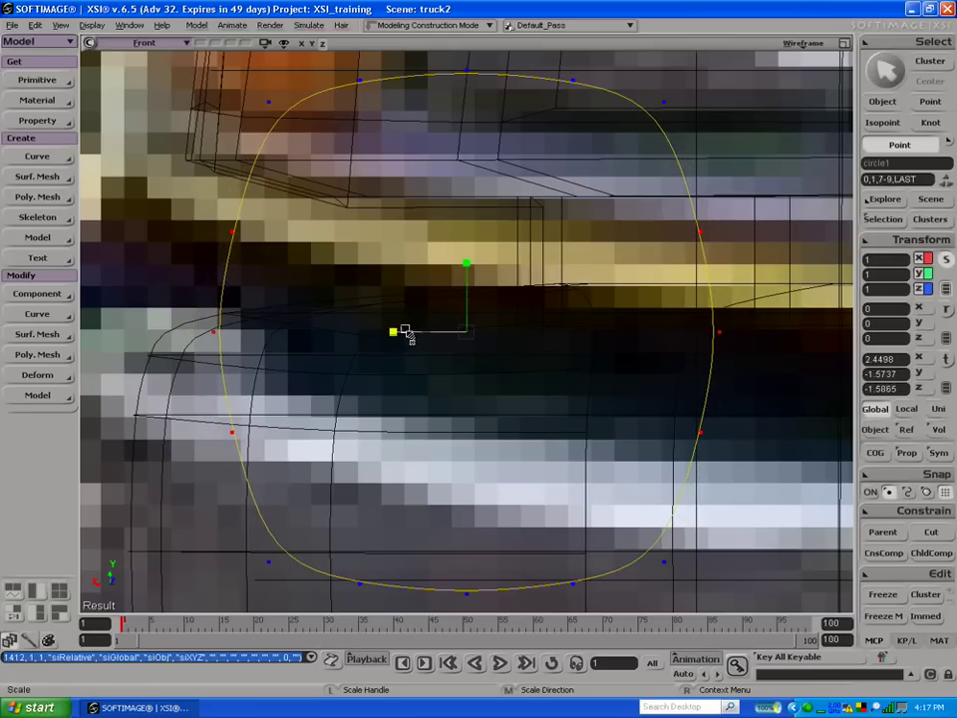
pyautogui.press('t')
pyautogui.moveTo(190, 318); pyautogui.dragTo(782, 357)
pyautogui.press('x')
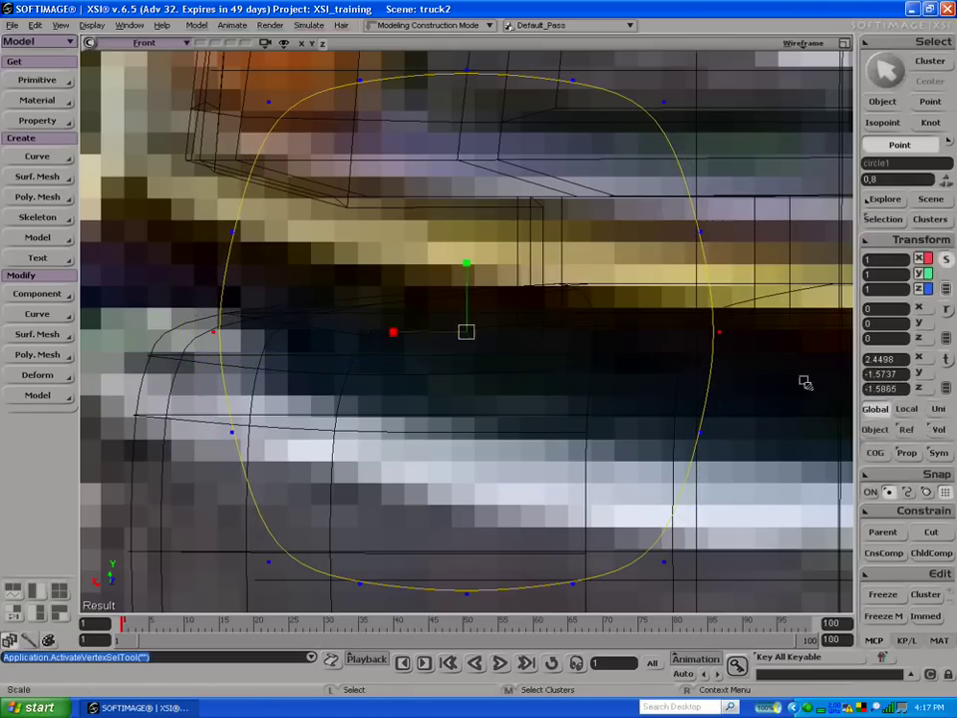
pyautogui.moveTo(395, 335)
pyautogui.mouseDown()
pyautogui.moveTo(404, 336)
pyautogui.moveTo(395, 335)
pyautogui.mouseUp()
# Step: Scale the upper and lower side points apart vertically so they sit closer to the corners
pyautogui.press('t')
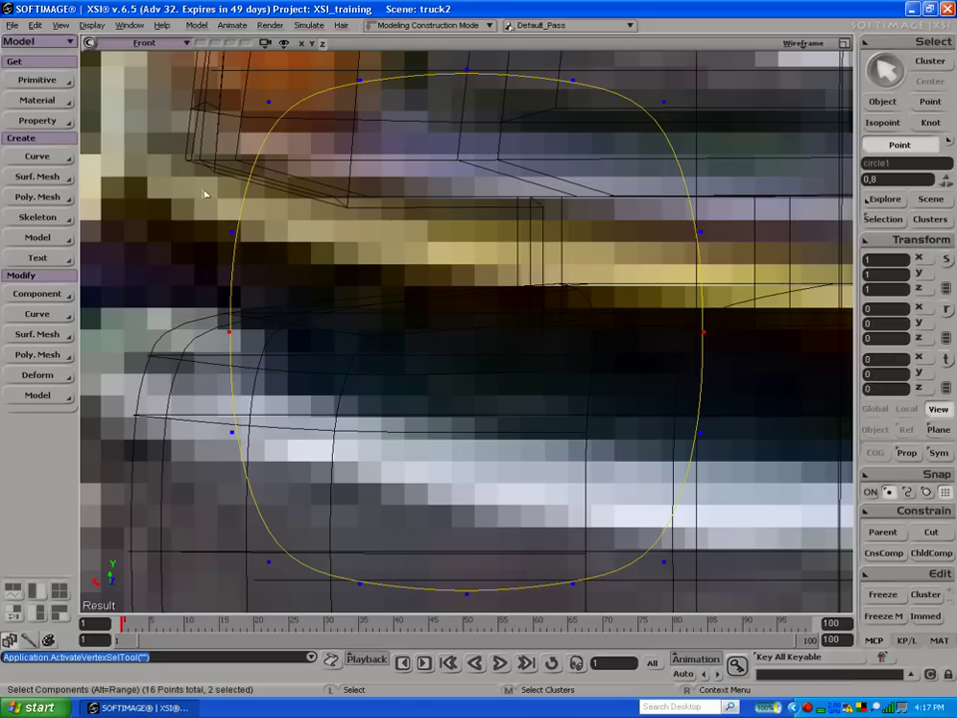
pyautogui.moveTo(190, 218); pyautogui.dragTo(734, 468)
pyautogui.press('x')
pyautogui.moveTo(466, 260); pyautogui.dragTo(464, 184)
# Step: Scale the topmost and bottommost points slightly inward vertically to flatten the curve's top and bottom
pyautogui.press('t')
pyautogui.moveTo(446, 55); pyautogui.dragTo(497, 611)
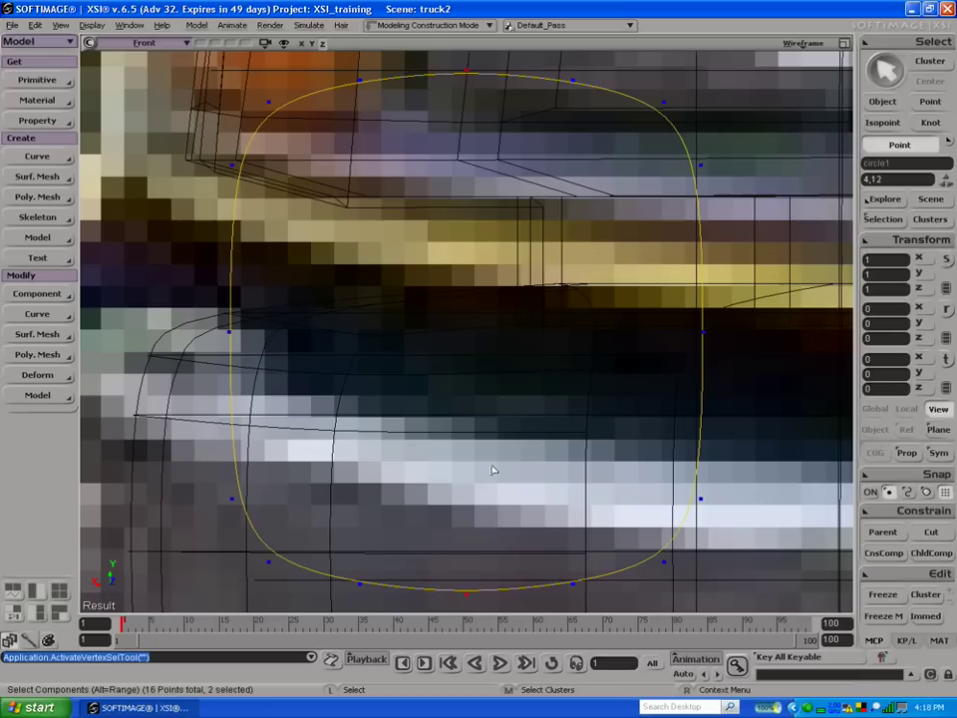
pyautogui.press('x')
pyautogui.moveTo(465, 260); pyautogui.dragTo(465, 265)
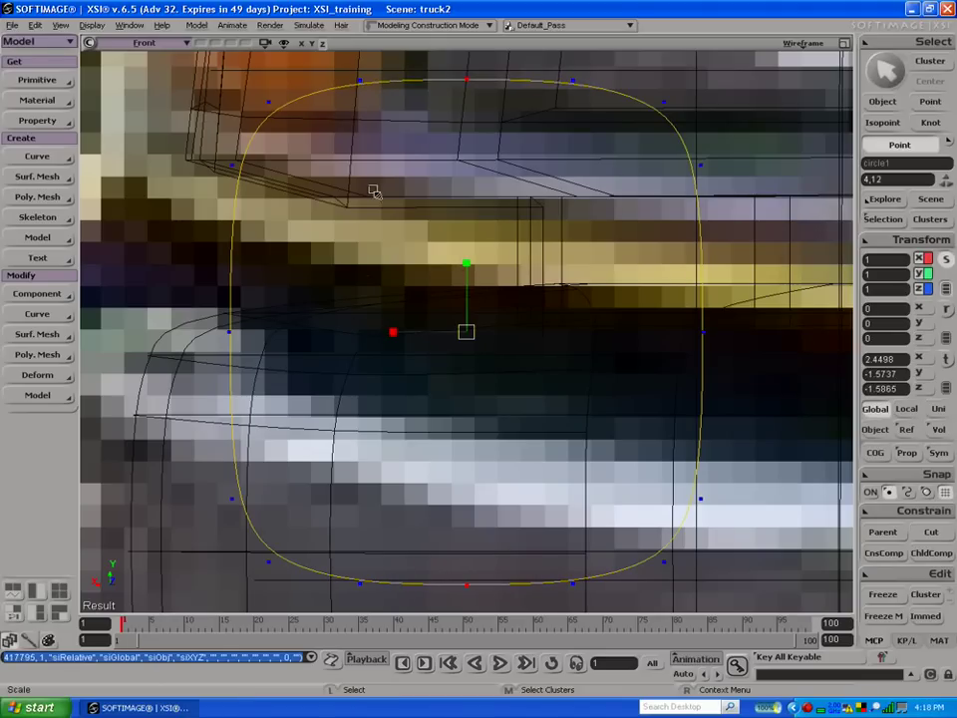
pyautogui.press('space')
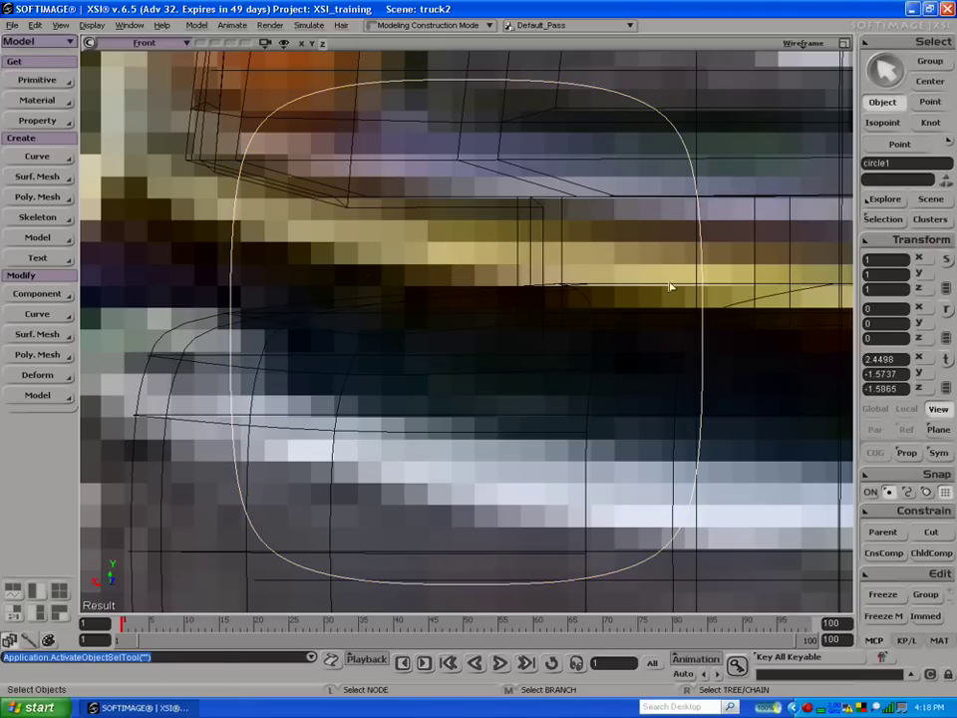
# Step: Try to open the rounded-square curve with Open/Close at its original start point, and undo it
pyautogui.moveTo(681, 276); pyautogui.dragTo(708, 317)
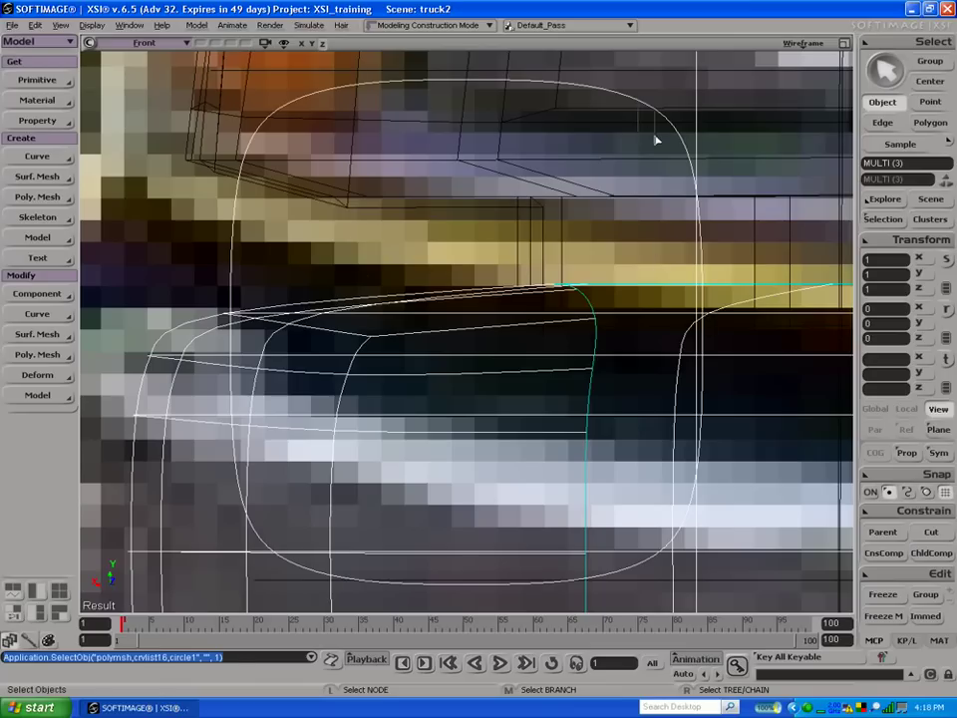
pyautogui.moveTo(649, 120); pyautogui.dragTo(670, 201)
pyautogui.moveTo(515, 309); pyautogui.dragTo(704, 423)
pyautogui.click(641, 104)
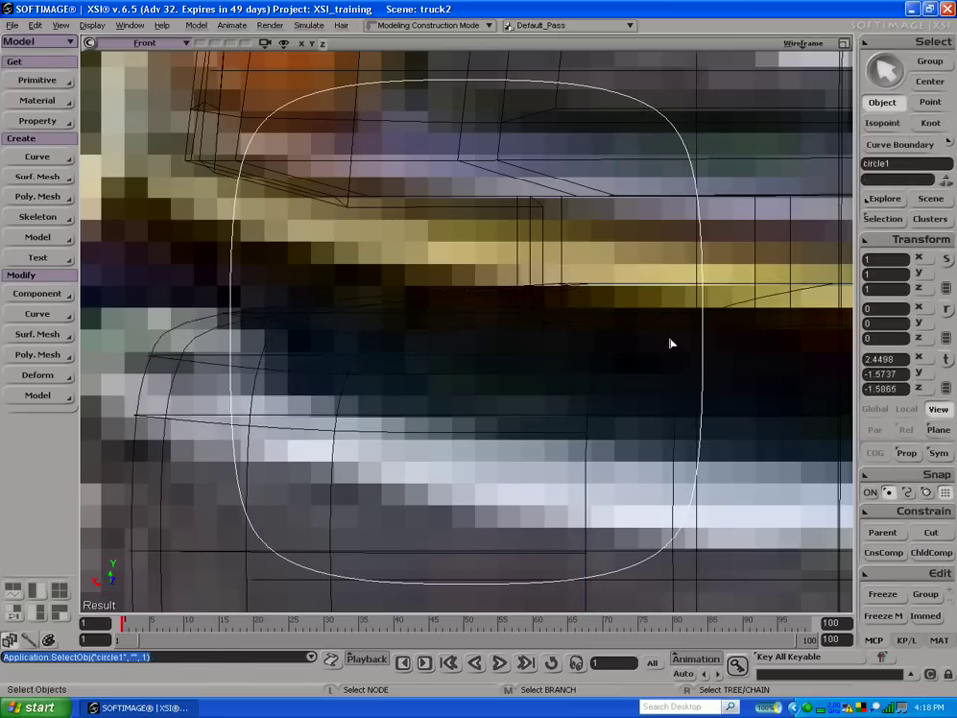
pyautogui.press('t')
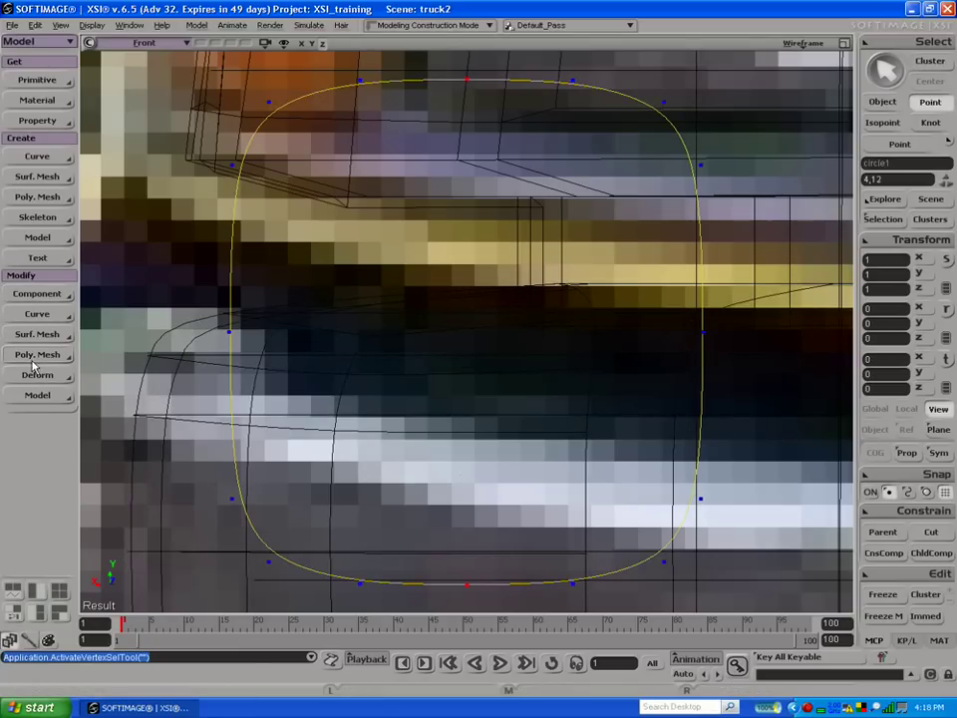
pyautogui.click(36, 313)
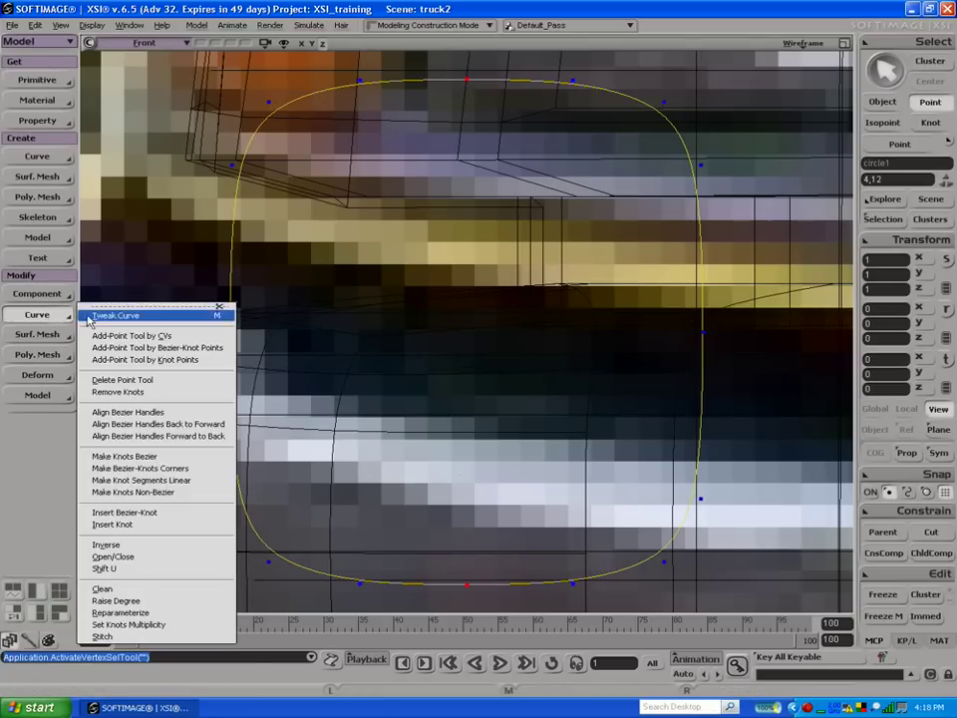
pyautogui.click(136, 557)
pyautogui.press('space')
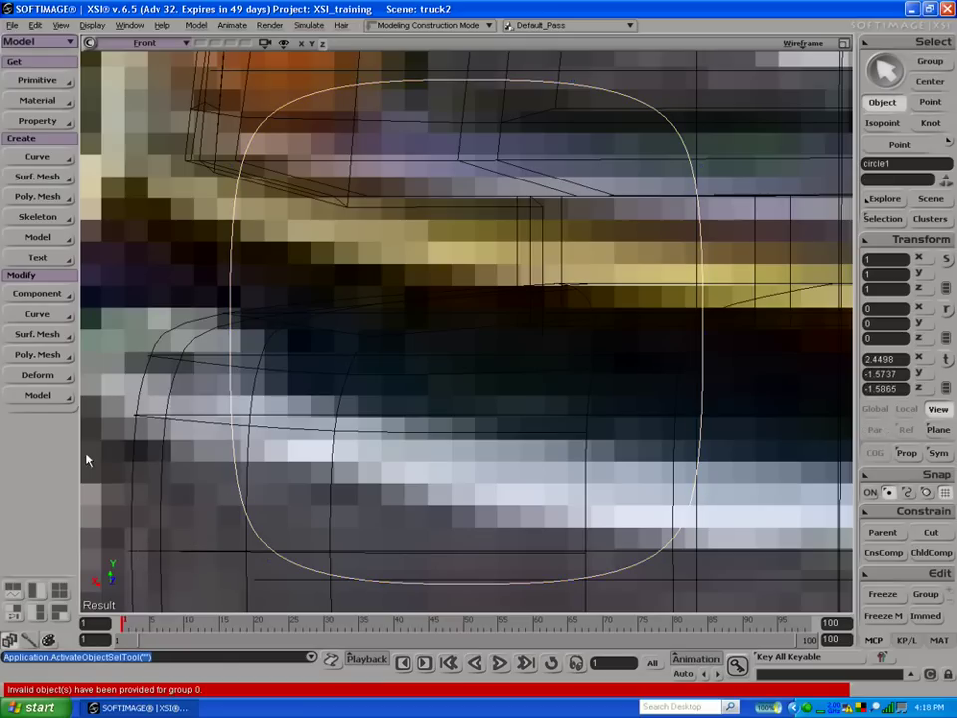
pyautogui.click(36, 313)
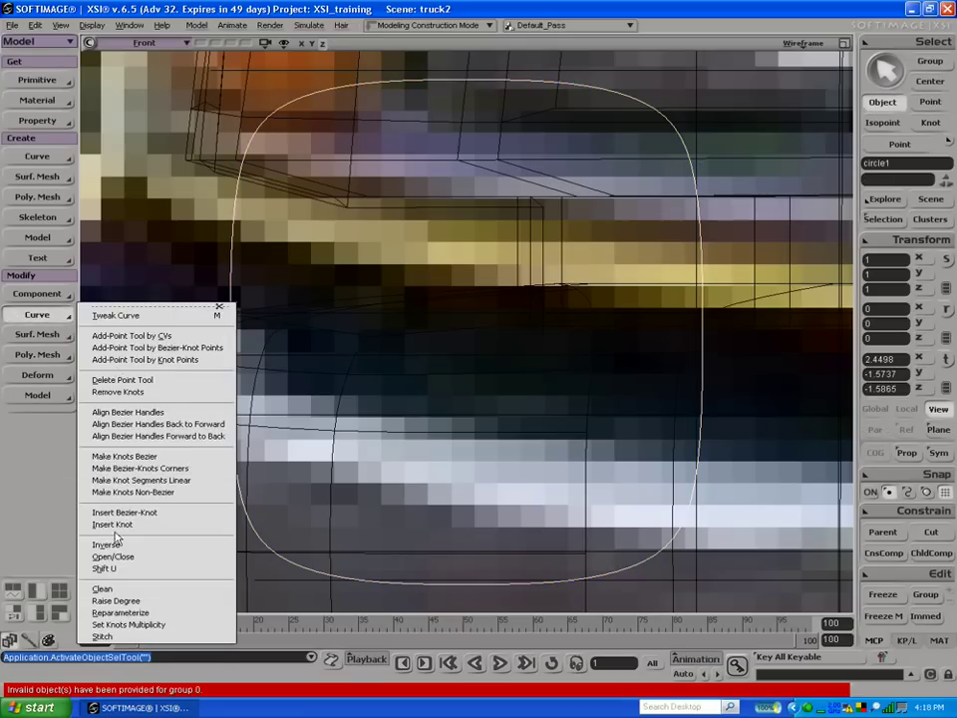
pyautogui.click(150, 555)
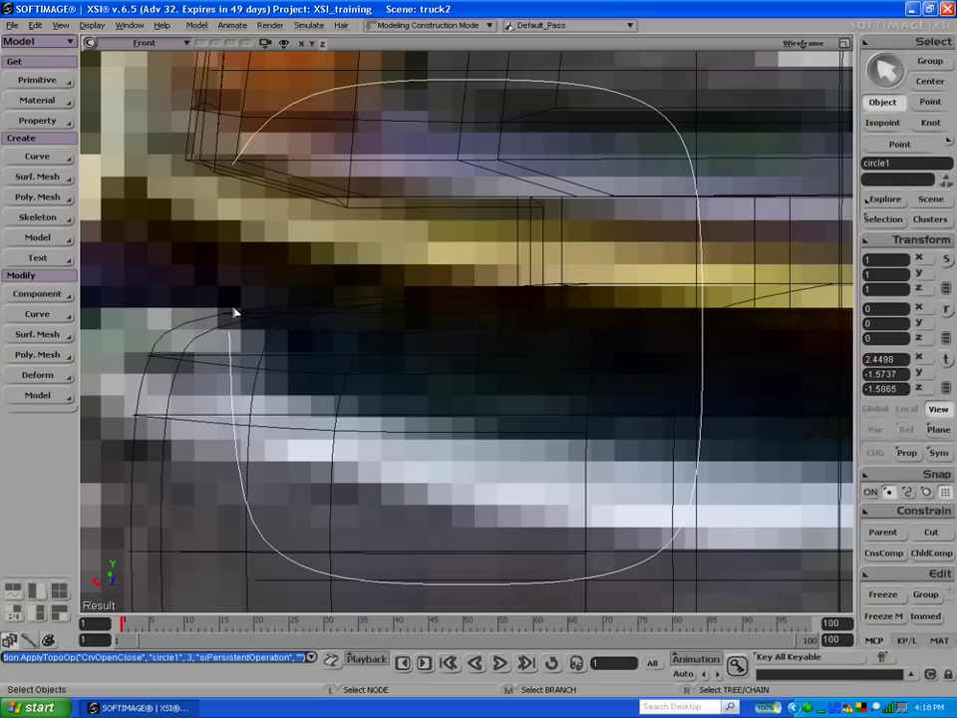
pyautogui.hotkey('ctrl', 'z')
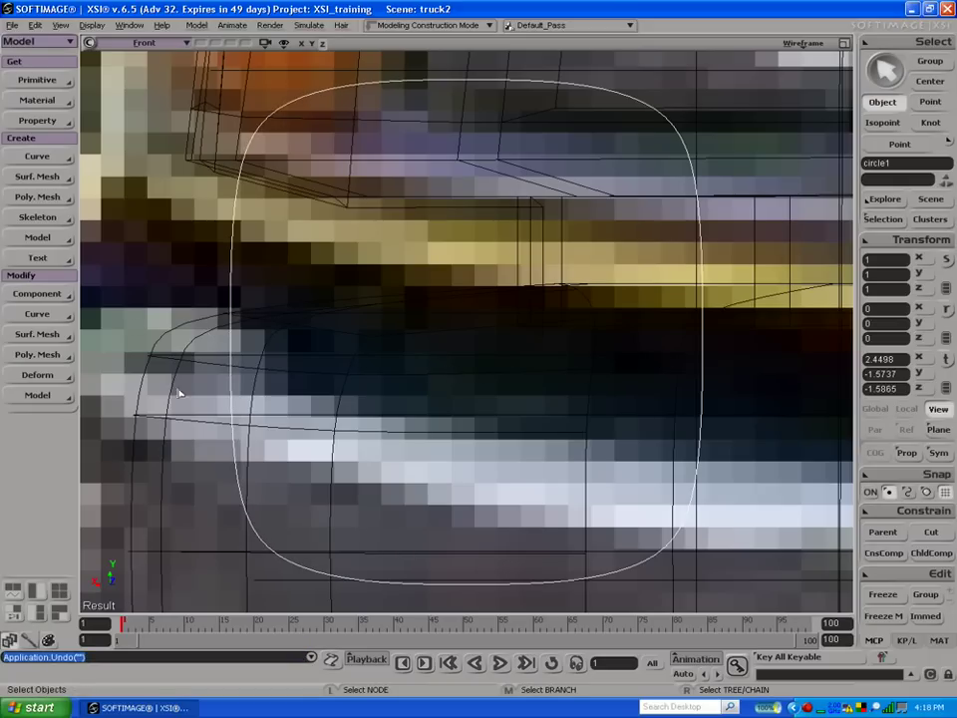
# Step: Shift the curve's U start to mid-height on its side facing the truck's centre, at position 0.563
pyautogui.click(37, 294)
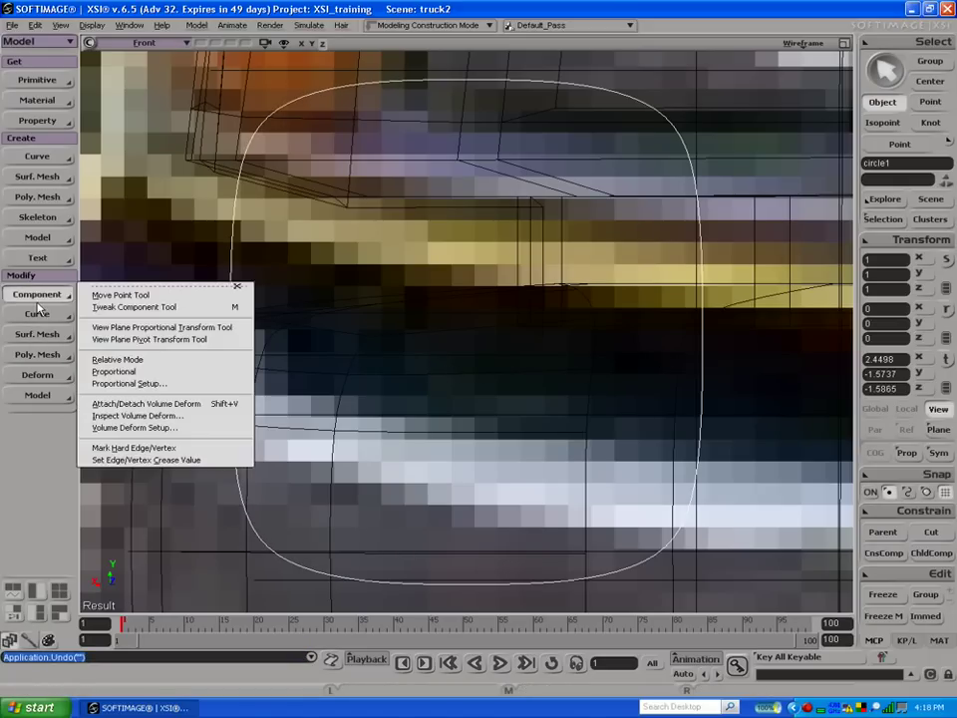
pyautogui.click(37, 313)
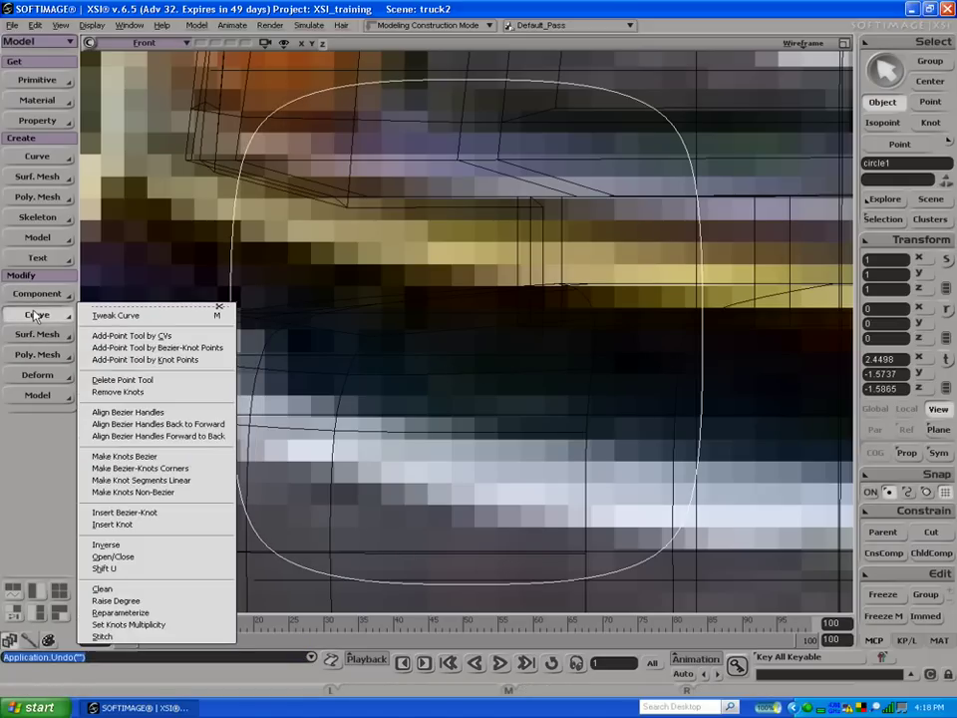
pyautogui.click(108, 568)
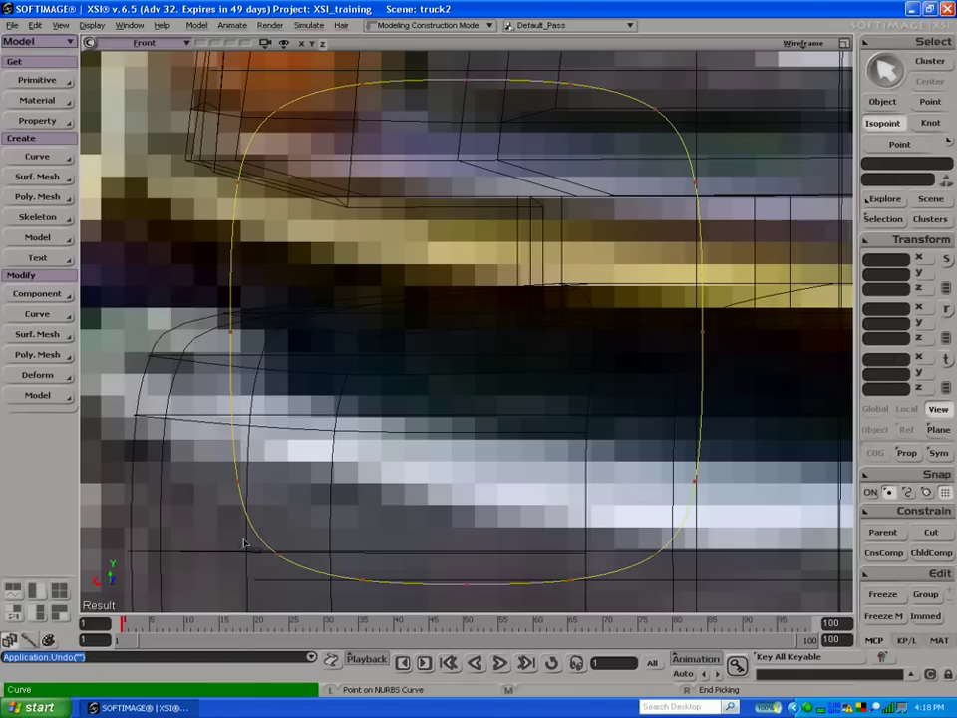
pyautogui.click(703, 337)
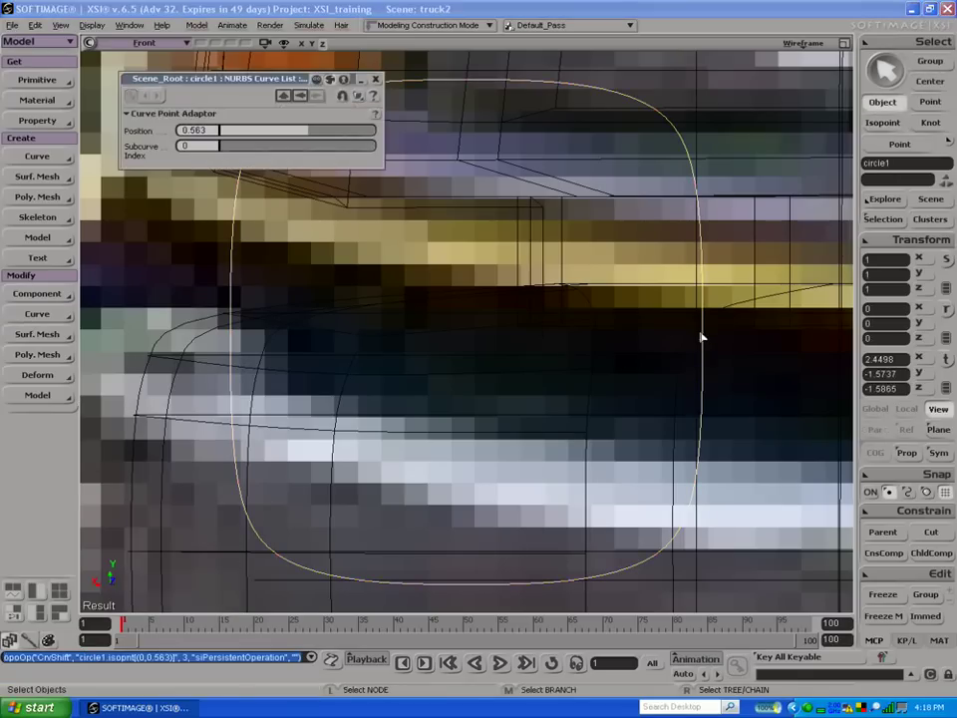
pyautogui.click(375, 79)
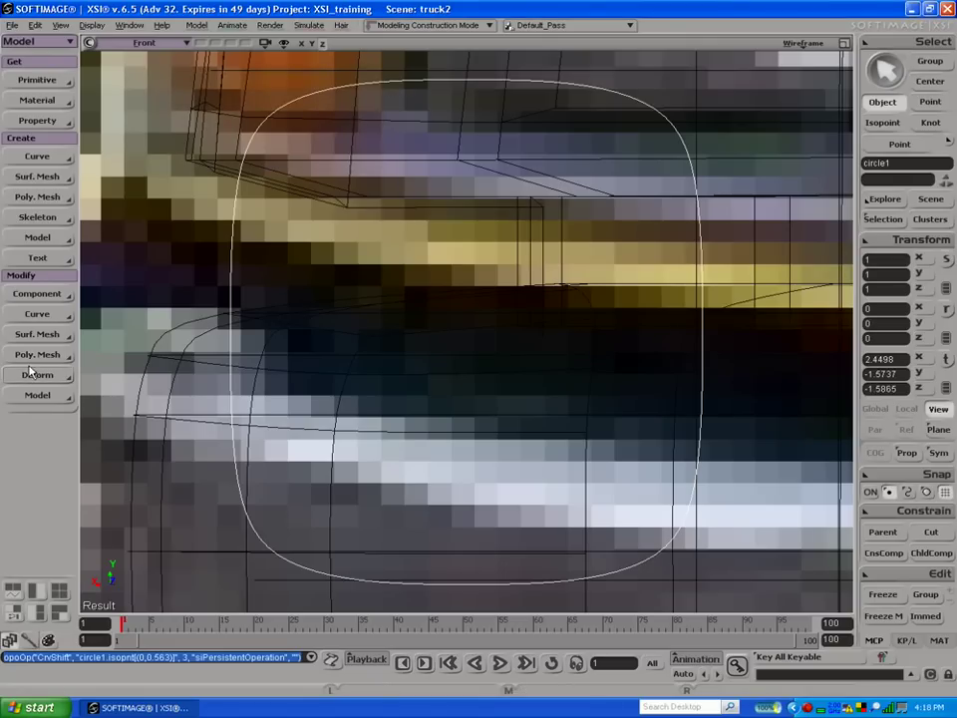
# Step: Open the rounded-square curve at its shifted start with Open/Close and delete its last point
pyautogui.click(37, 314)
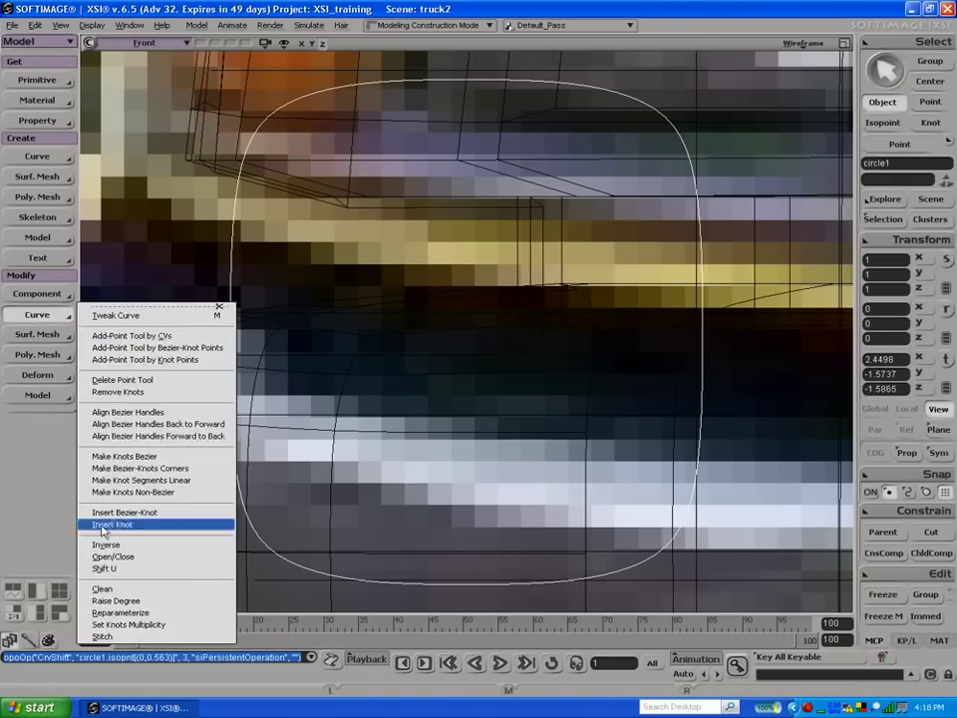
pyautogui.click(119, 558)
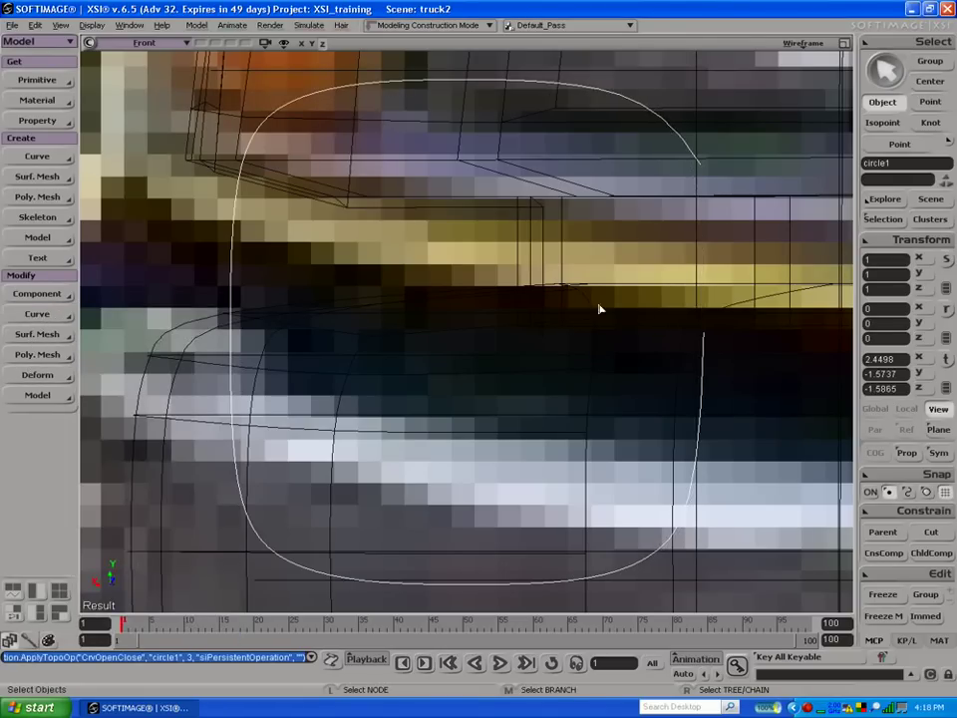
pyautogui.press('t')
pyautogui.moveTo(687, 315); pyautogui.dragTo(717, 357)
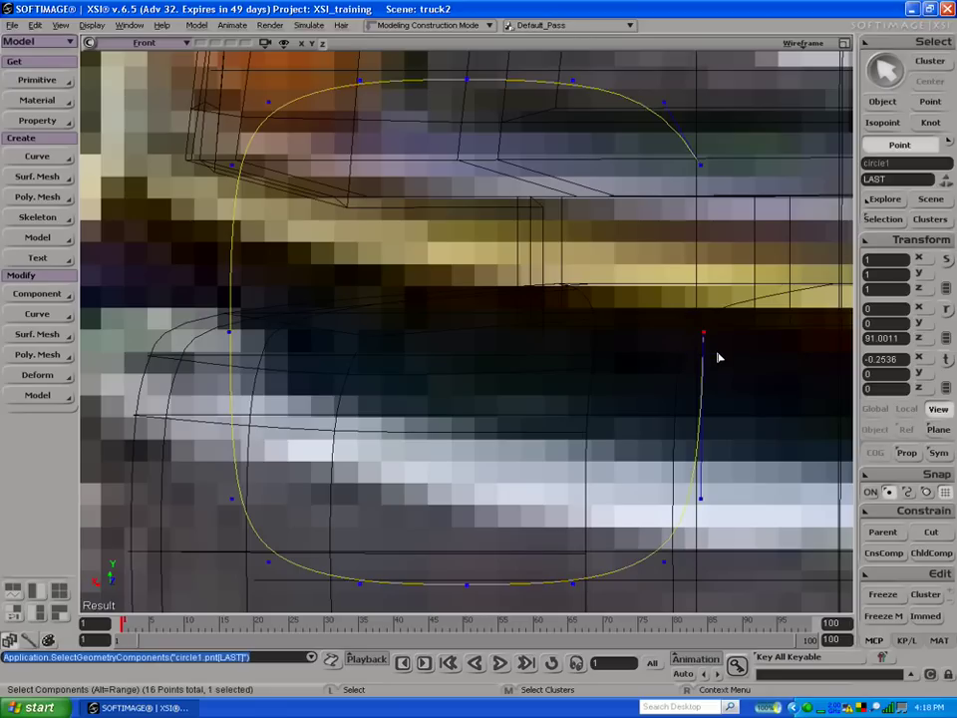
pyautogui.press('Delete')
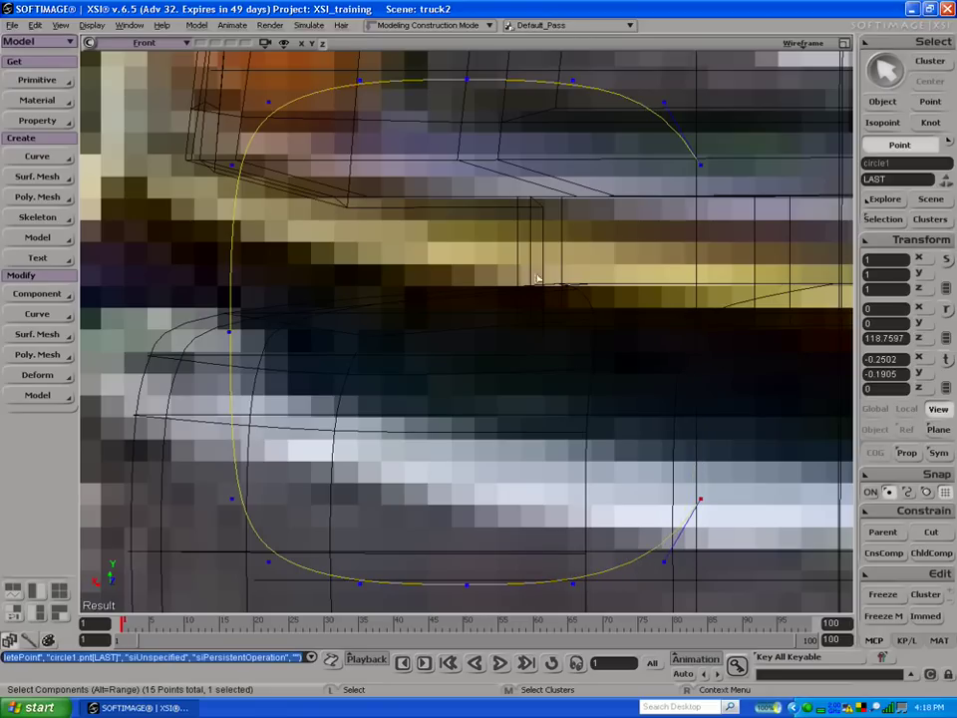
# Step: Scale the open curve's two end points closer together vertically and shift them slightly in toward the middle of the profile
pyautogui.moveTo(689, 153); pyautogui.dragTo(742, 511)
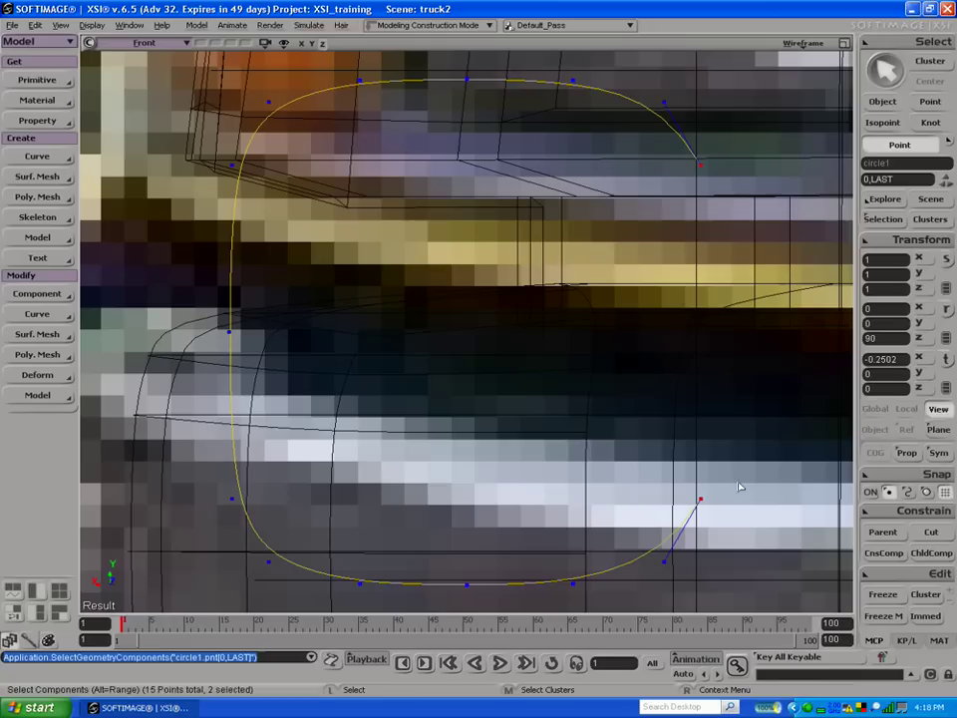
pyautogui.press('x')
pyautogui.moveTo(465, 266); pyautogui.dragTo(455, 310)
pyautogui.press('v')
pyautogui.moveTo(633, 331); pyautogui.dragTo(621, 331)
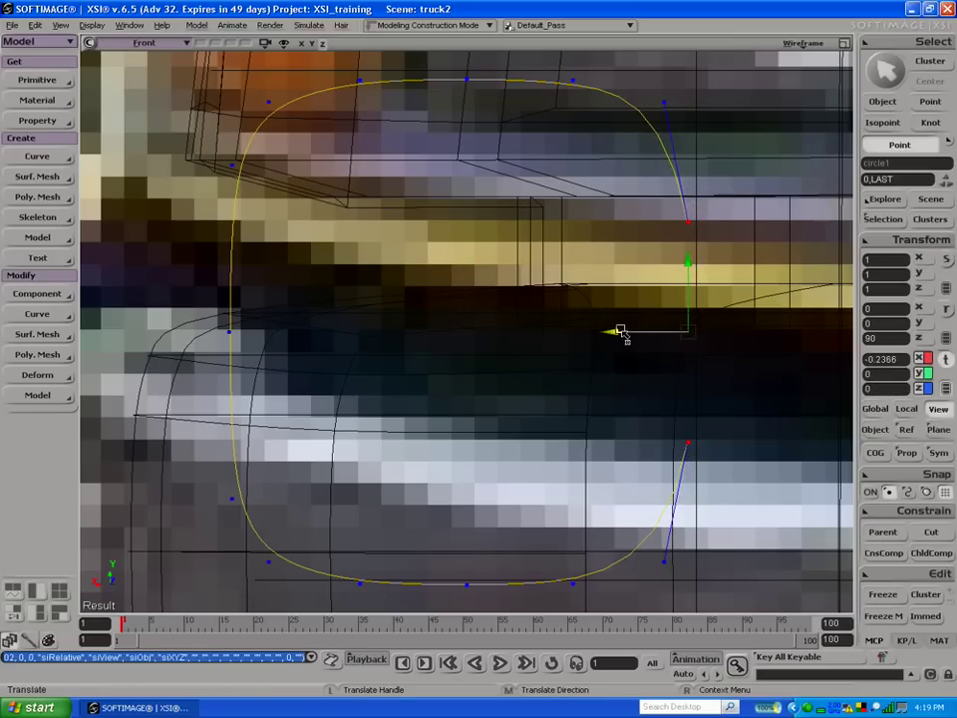
pyautogui.press('x')
pyautogui.moveTo(479, 265); pyautogui.dragTo(480, 236)
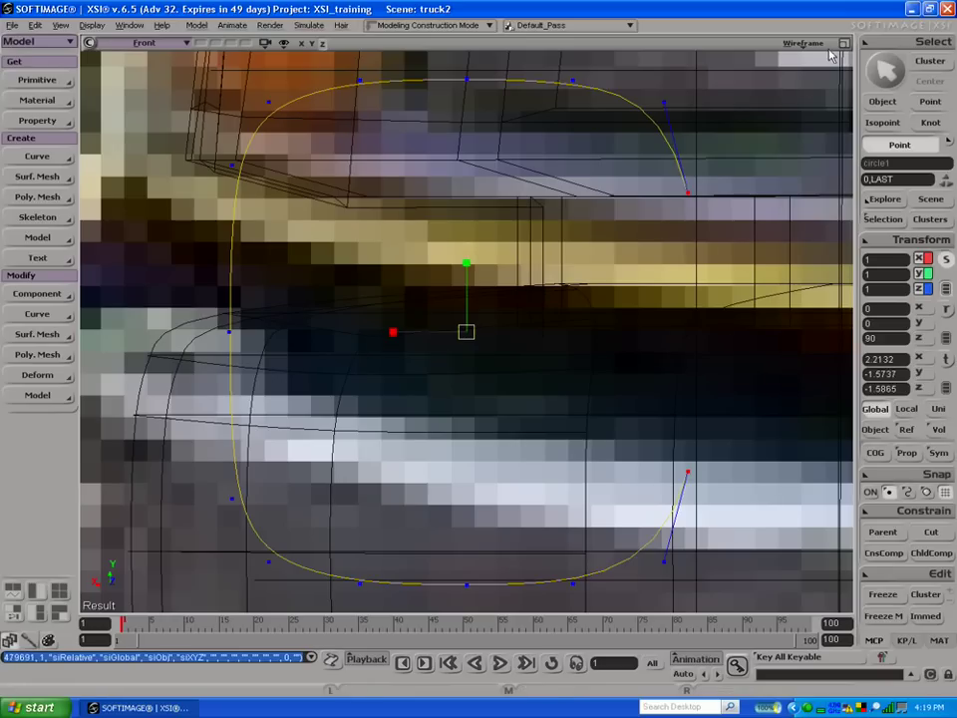
# Step: Raise the whole profile curve to about -1.525 in Y so it lines up with the top of the tire in the side photo
pyautogui.click(843, 44)
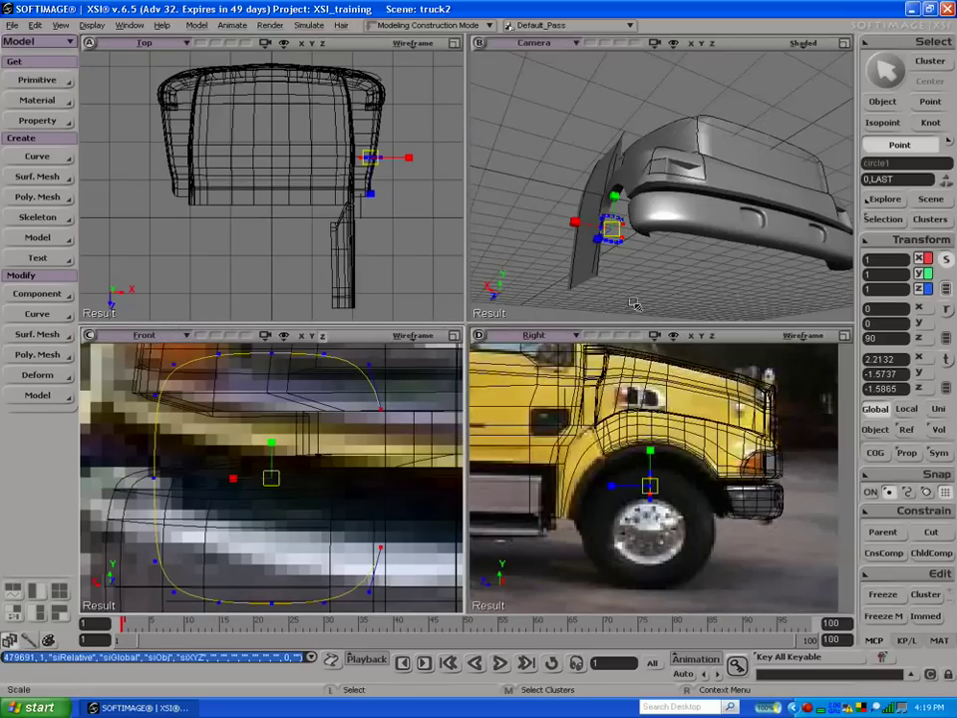
pyautogui.press('space')
pyautogui.click(843, 336)
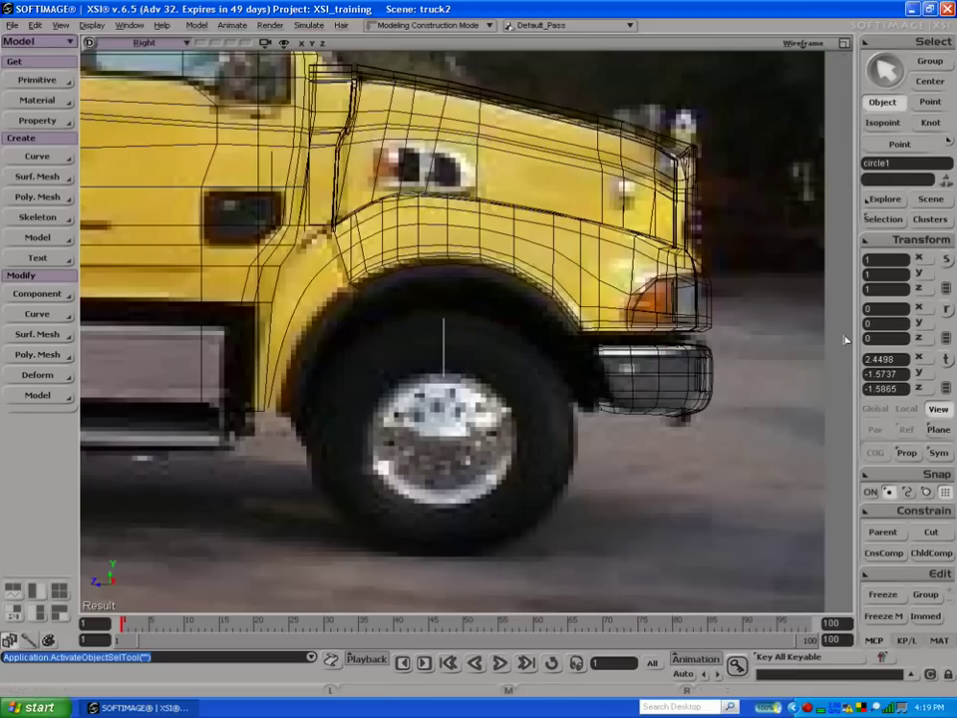
pyautogui.press('c')
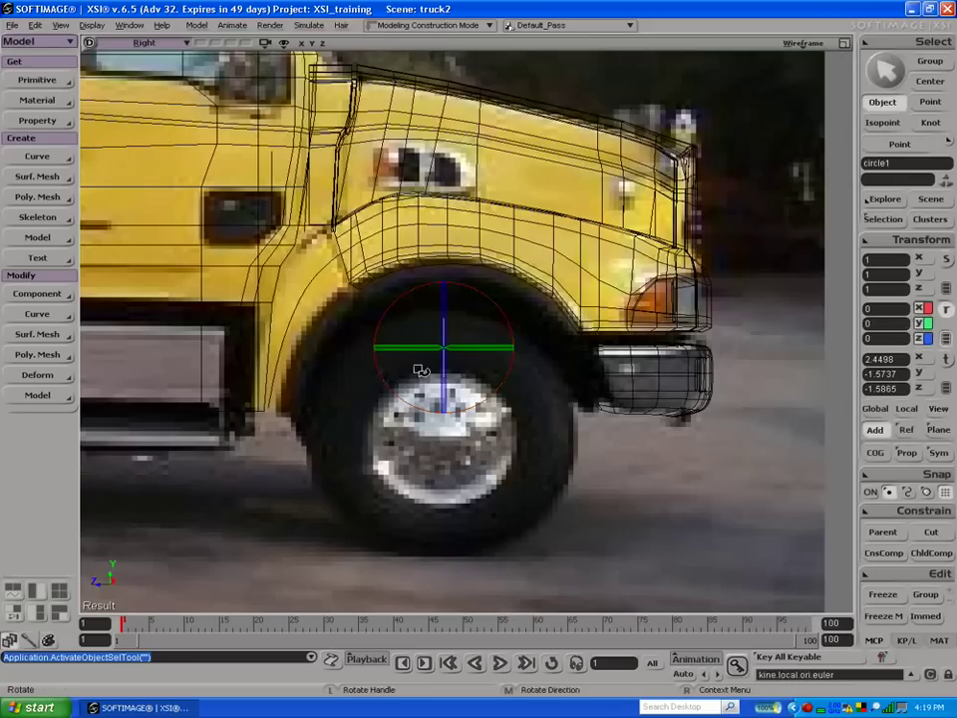
pyautogui.press('v')
pyautogui.moveTo(454, 286); pyautogui.dragTo(448, 283)
pyautogui.press('space')
pyautogui.click(443, 349)
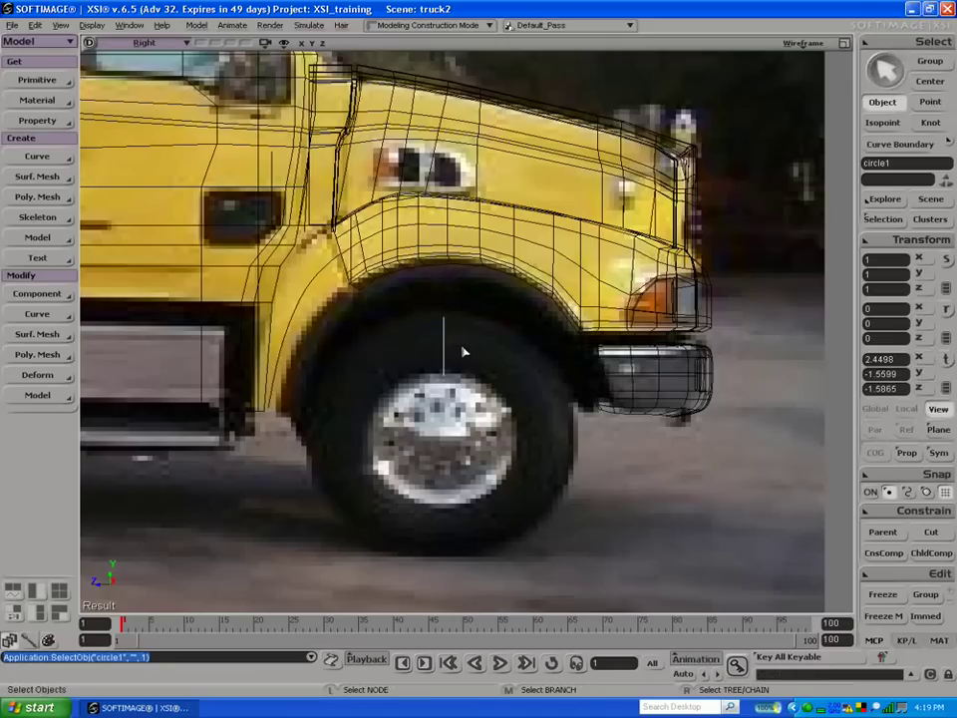
pyautogui.press('v')
pyautogui.moveTo(446, 279); pyautogui.dragTo(451, 277)
pyautogui.press('space')
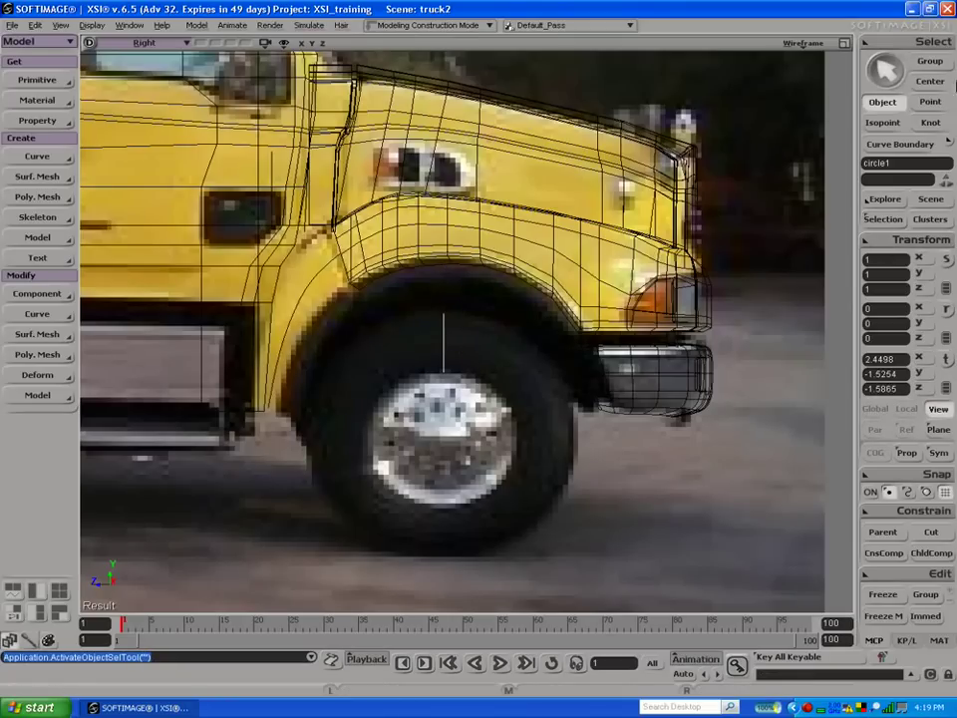
# Step: Move the profile curve's center down to the wheel hub, at about -2.436 in Y
pyautogui.click(927, 84)
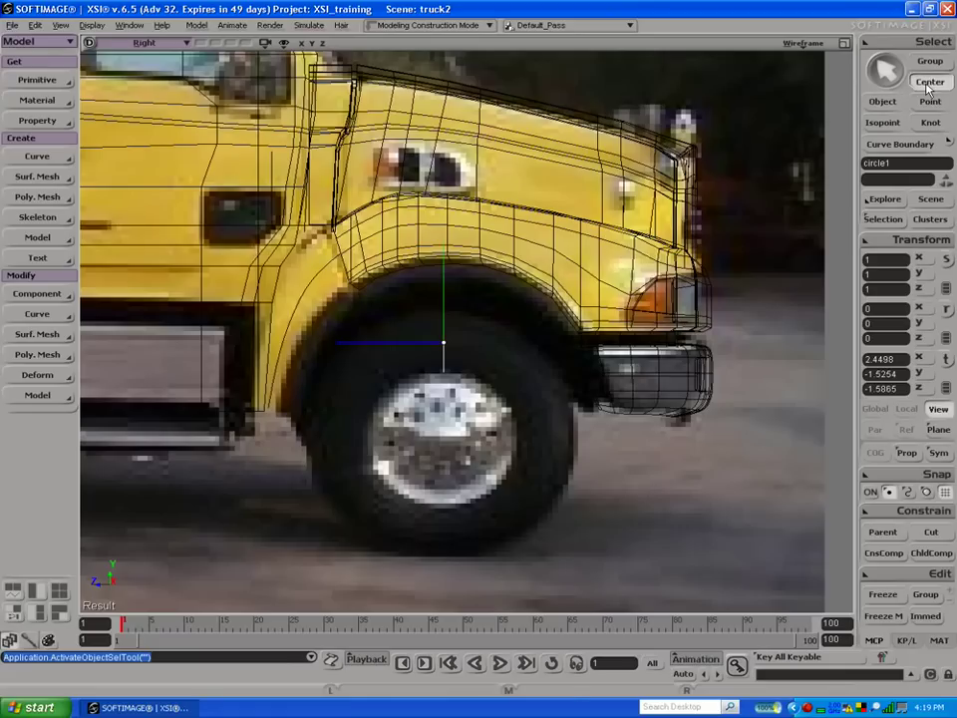
pyautogui.click(446, 268)
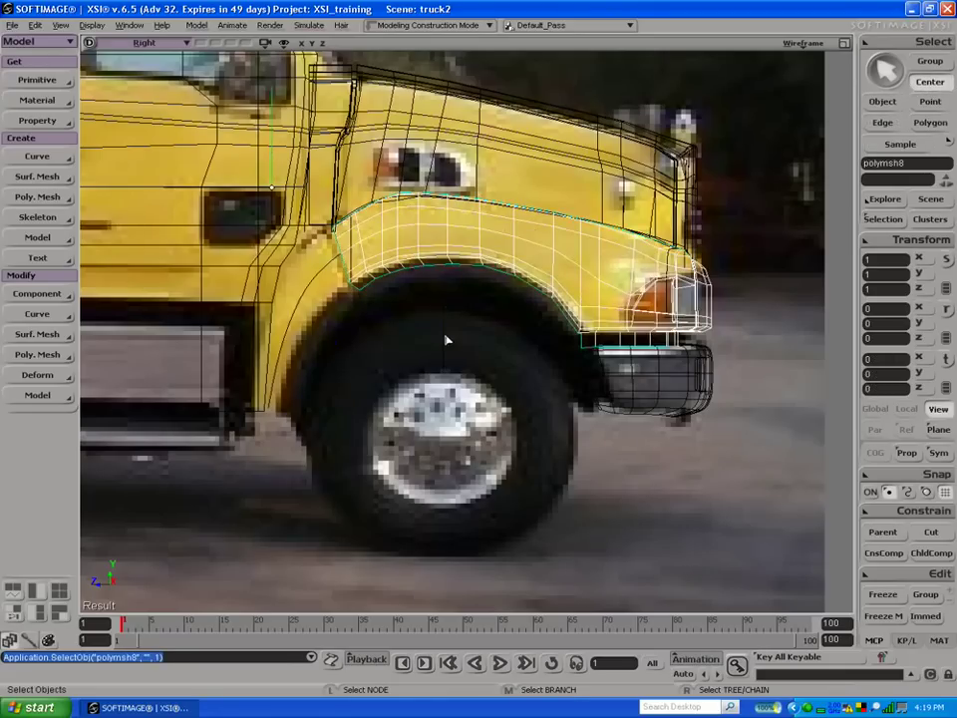
pyautogui.click(446, 341)
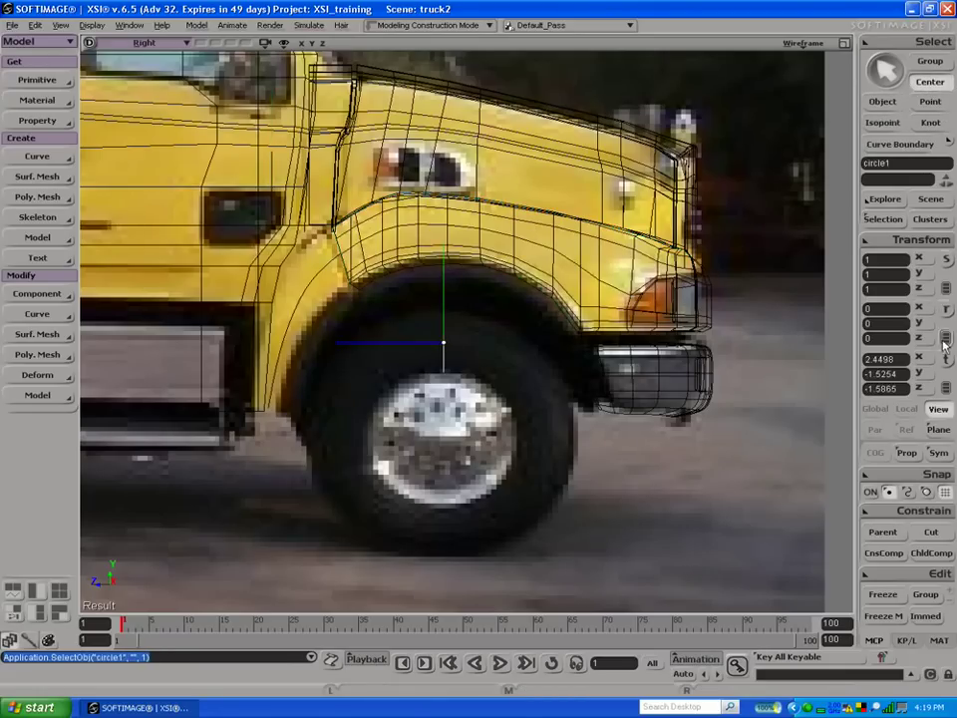
pyautogui.press('v')
pyautogui.moveTo(445, 273); pyautogui.dragTo(446, 367)
pyautogui.press('space')
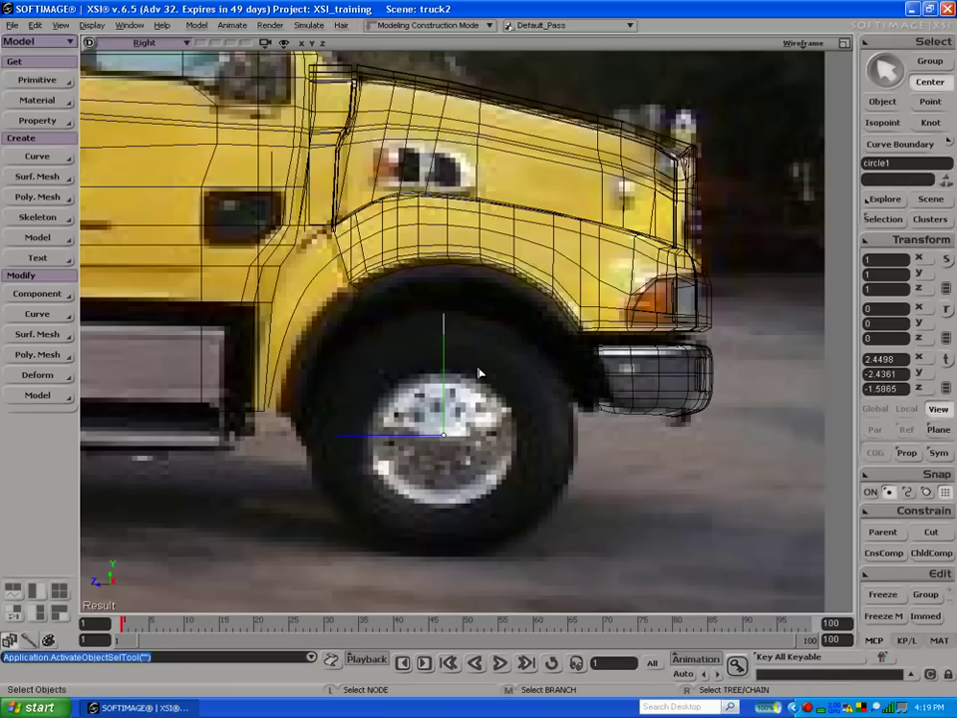
pyautogui.click(882, 101)
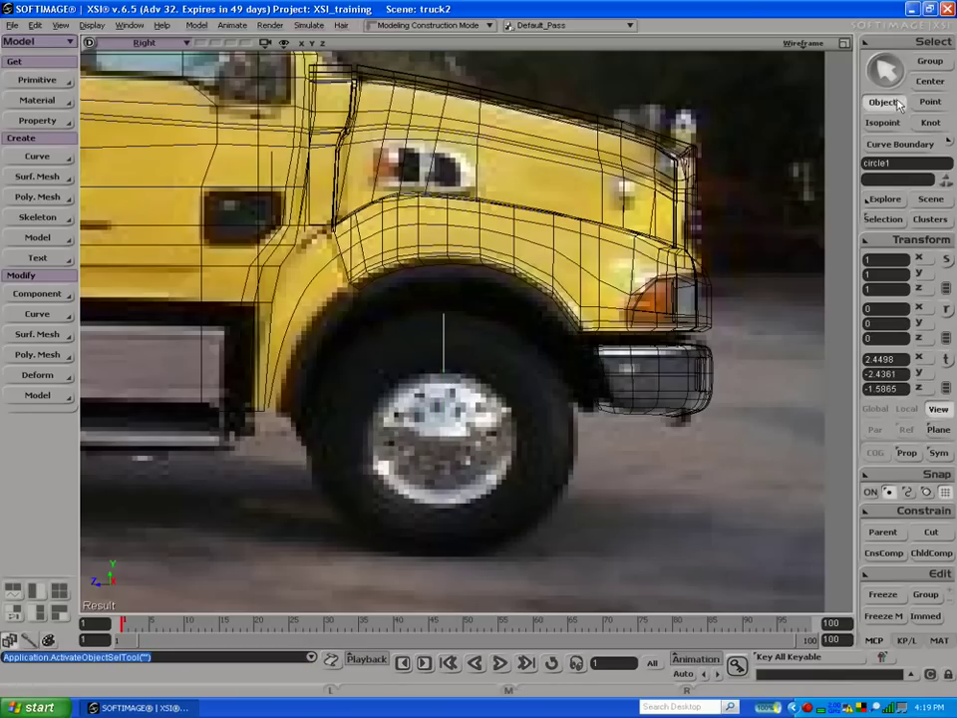
# Step: Create a polygon mesh from the profile curve with Revolution Around Axis
pyautogui.click(36, 197)
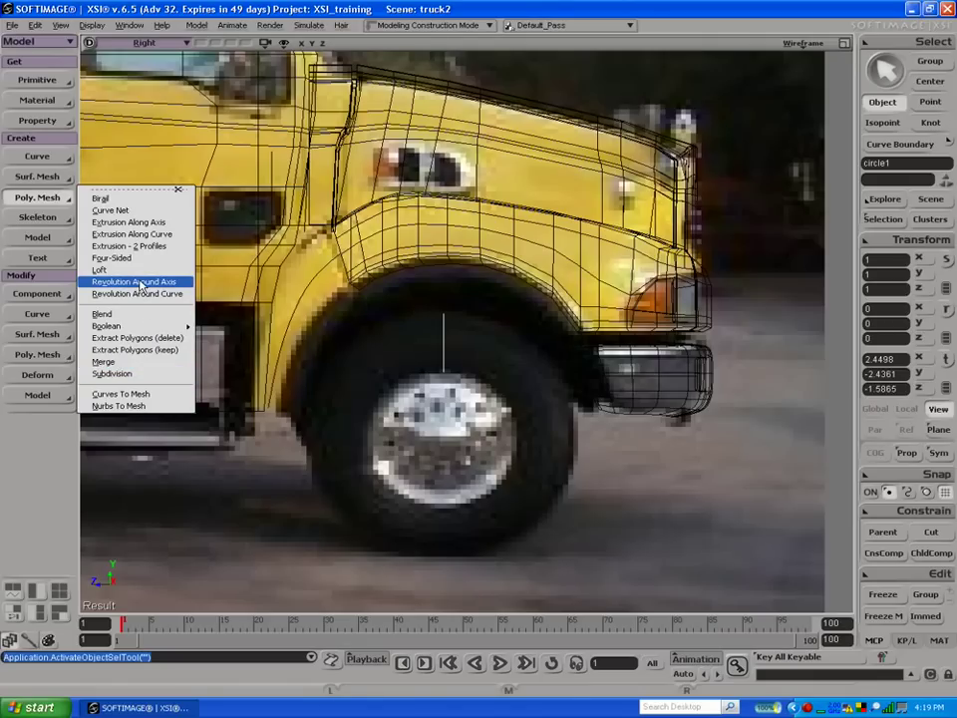
pyautogui.click(141, 284)
pyautogui.moveTo(267, 86); pyautogui.dragTo(771, 90)
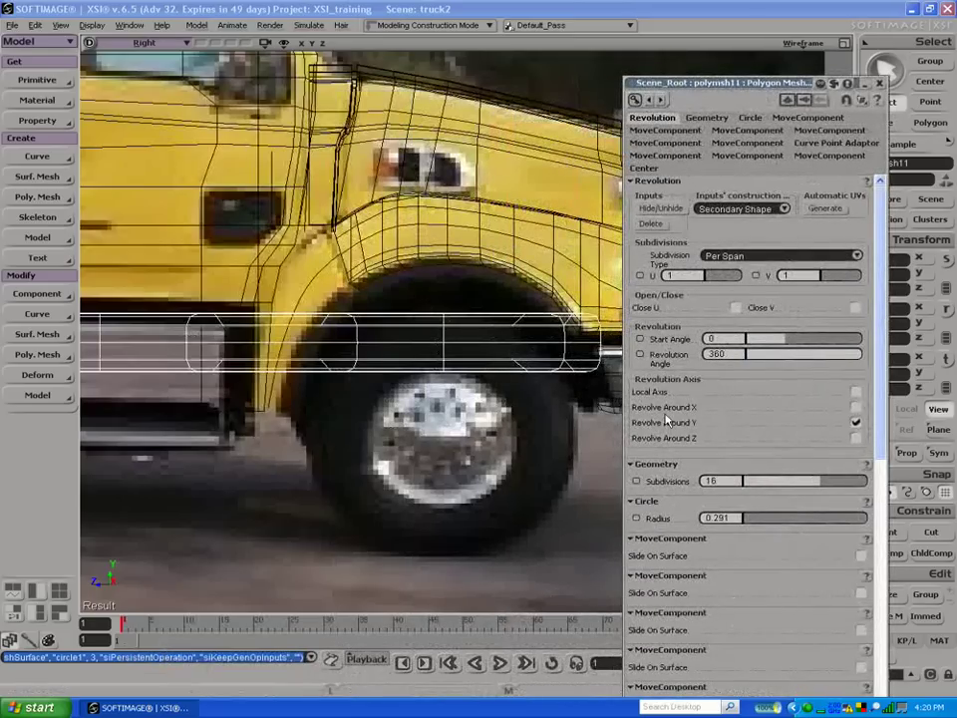
# Step: Set the revolution to use only the local X axis and set its U subdivisions per span to 2
pyautogui.click(856, 392)
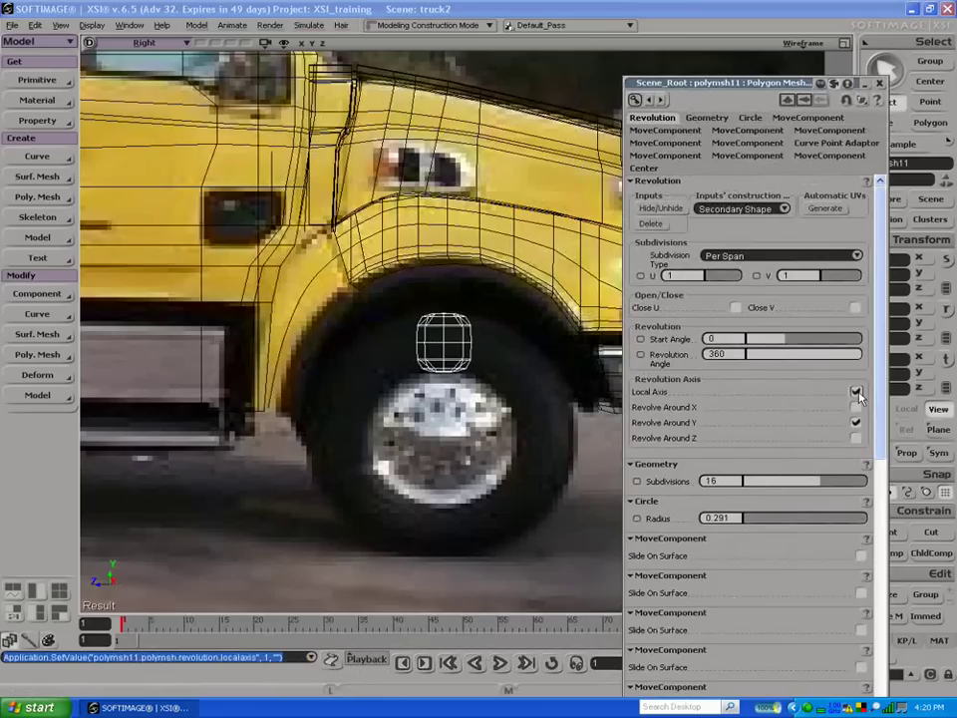
pyautogui.click(857, 393)
pyautogui.click(856, 406)
pyautogui.click(856, 392)
pyautogui.click(856, 405)
pyautogui.click(855, 421)
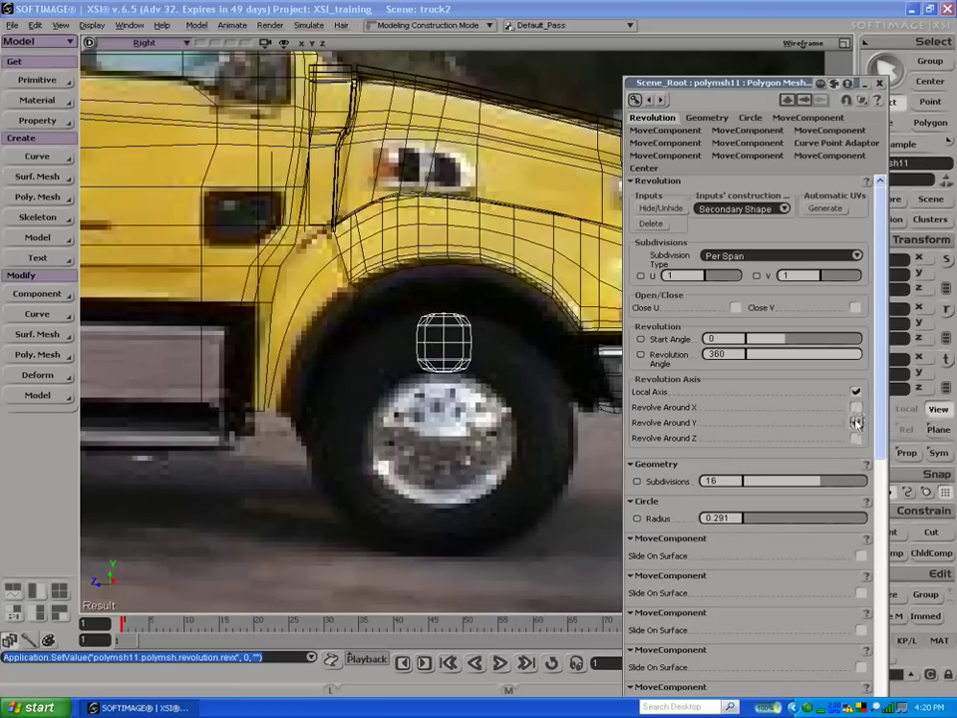
pyautogui.click(857, 437)
pyautogui.click(856, 437)
pyautogui.click(856, 407)
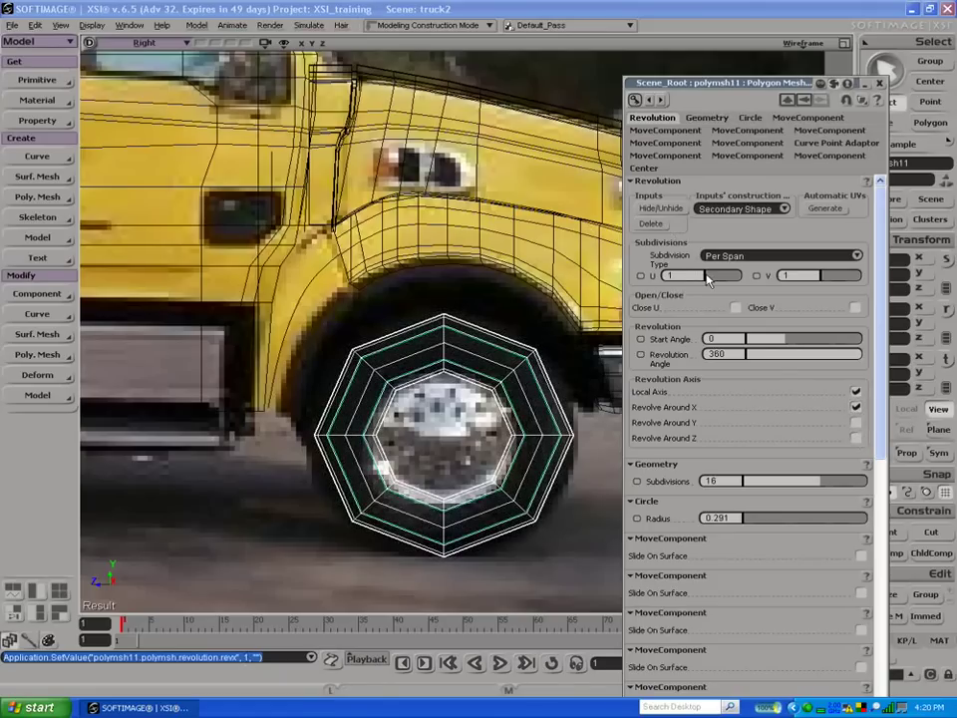
pyautogui.moveTo(706, 279); pyautogui.dragTo(710, 280)
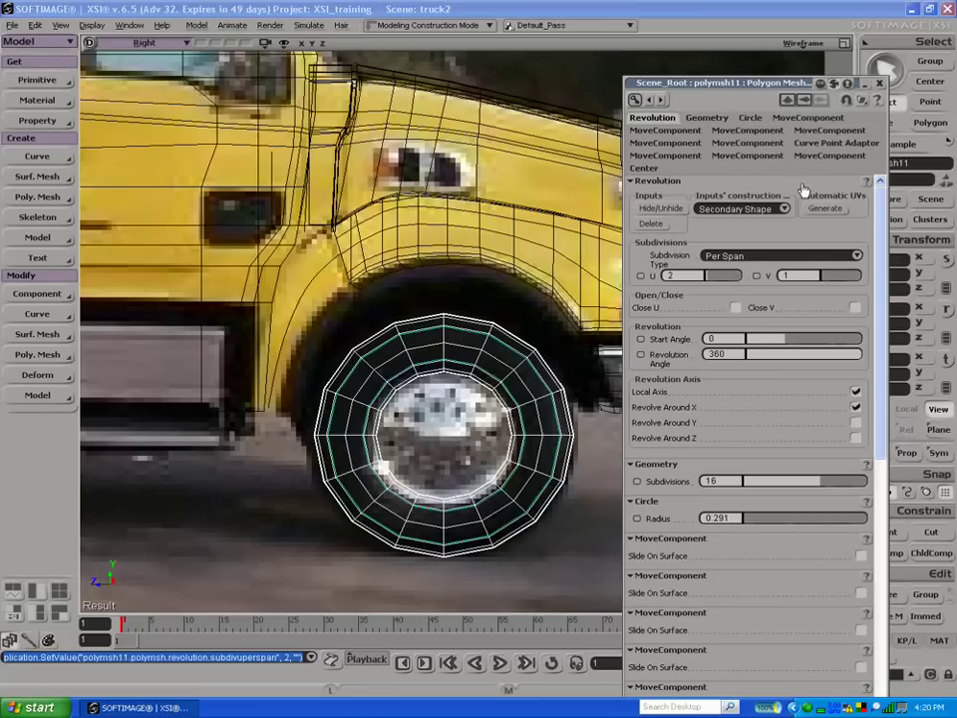
pyautogui.click(880, 84)
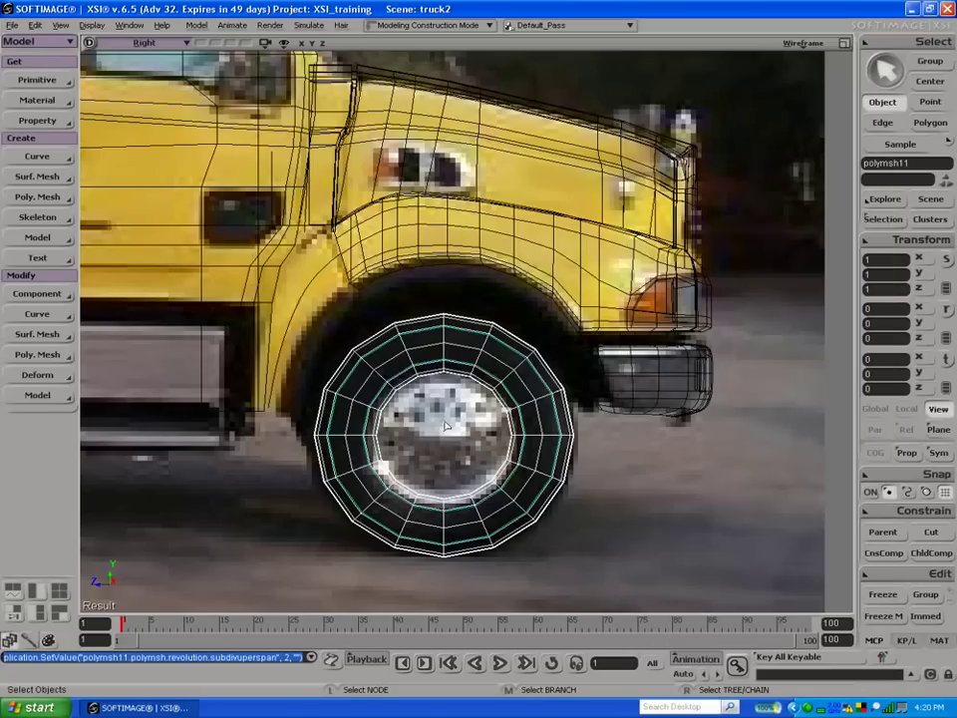
# Step: Select the tire's profile curve using the Curve filter and scale it about its COG to about 1.36 in X, widening the tire
pyautogui.press('F12')
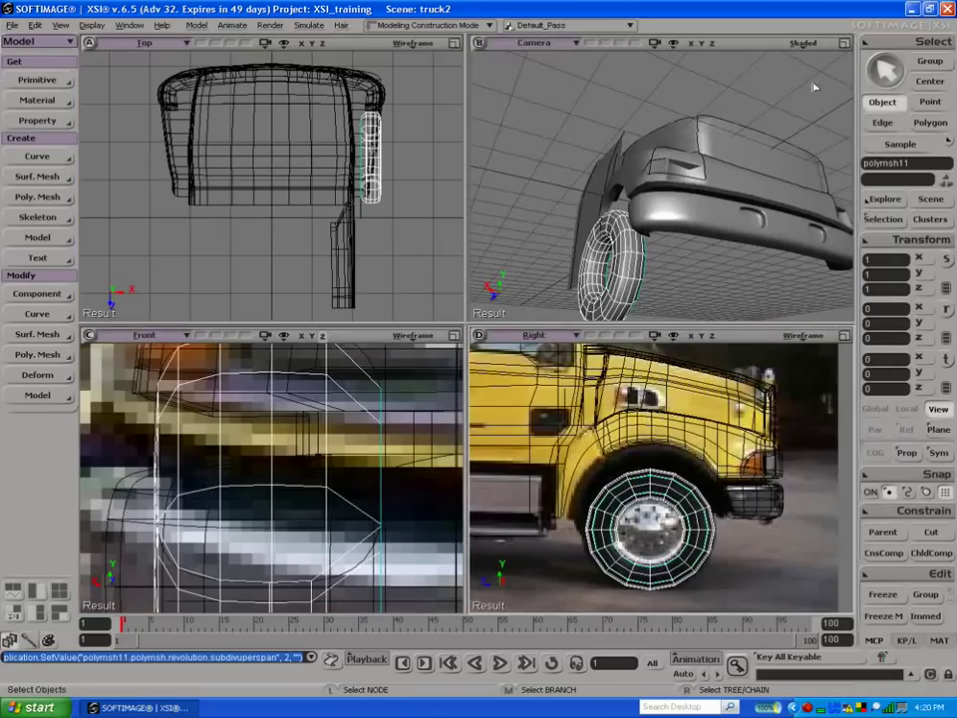
pyautogui.press('s')
pyautogui.moveTo(451, 258); pyautogui.dragTo(512, 268, button='right')
pyautogui.moveTo(511, 267); pyautogui.dragTo(485, 254)
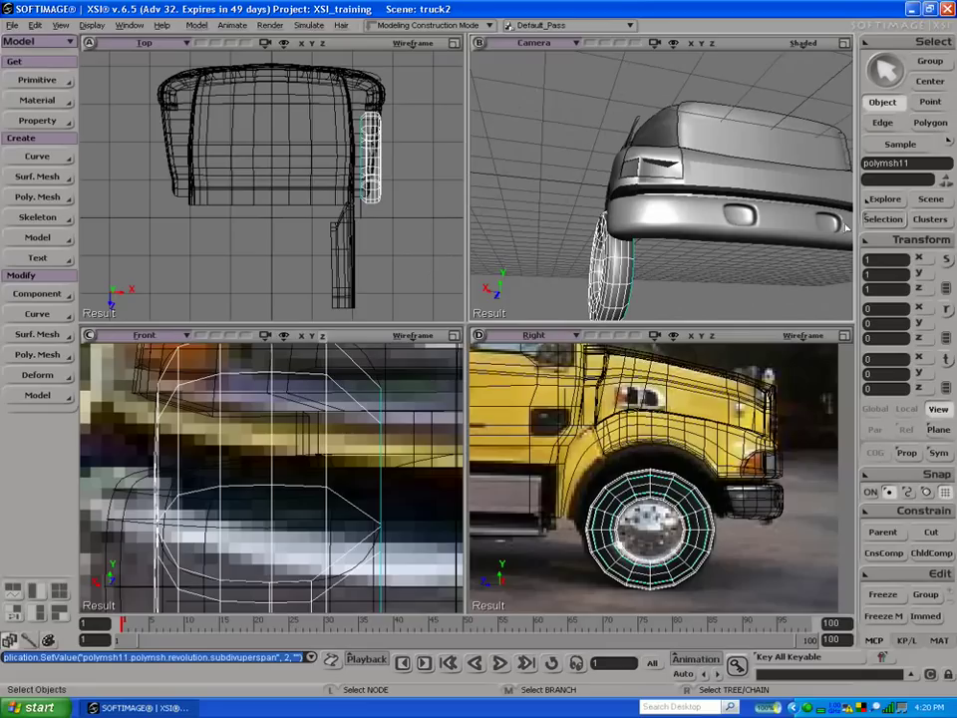
pyautogui.click(945, 144)
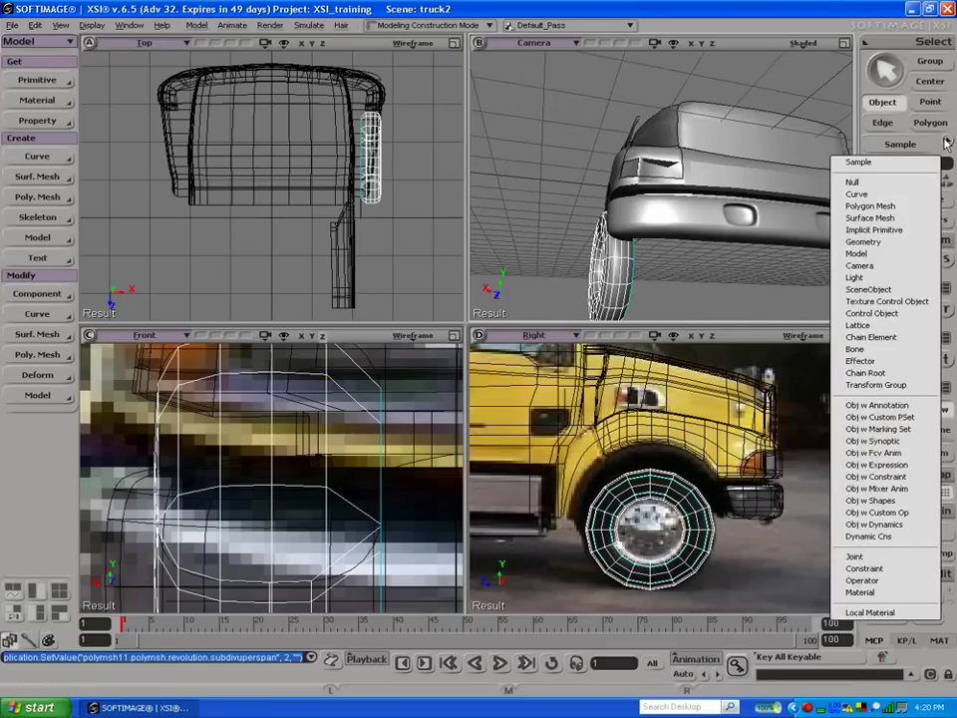
pyautogui.click(857, 194)
pyautogui.moveTo(634, 425); pyautogui.dragTo(658, 508)
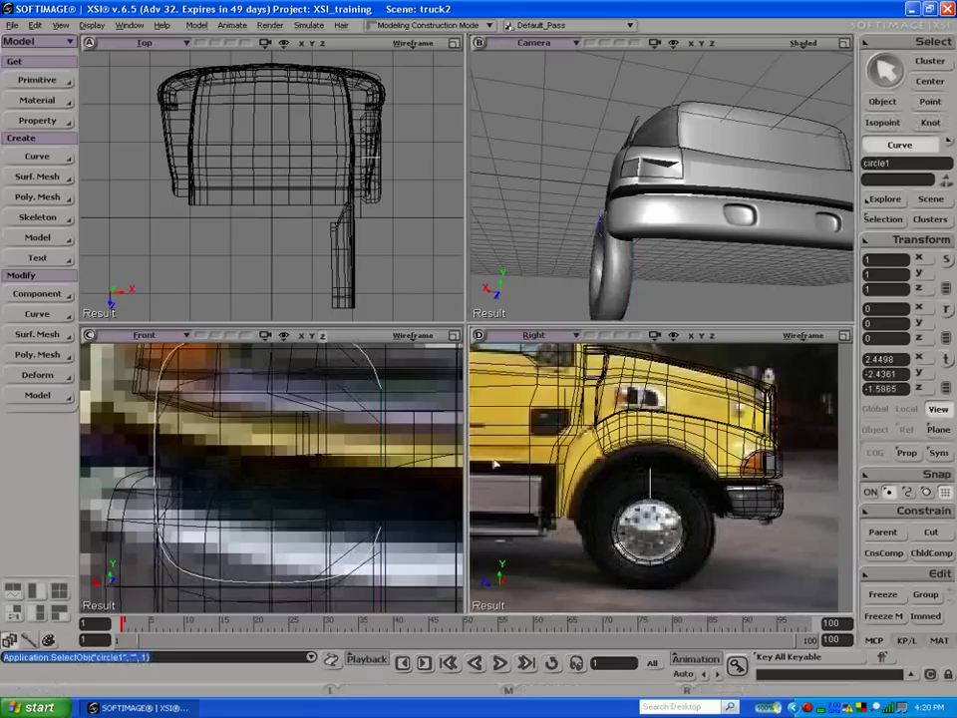
pyautogui.press('x')
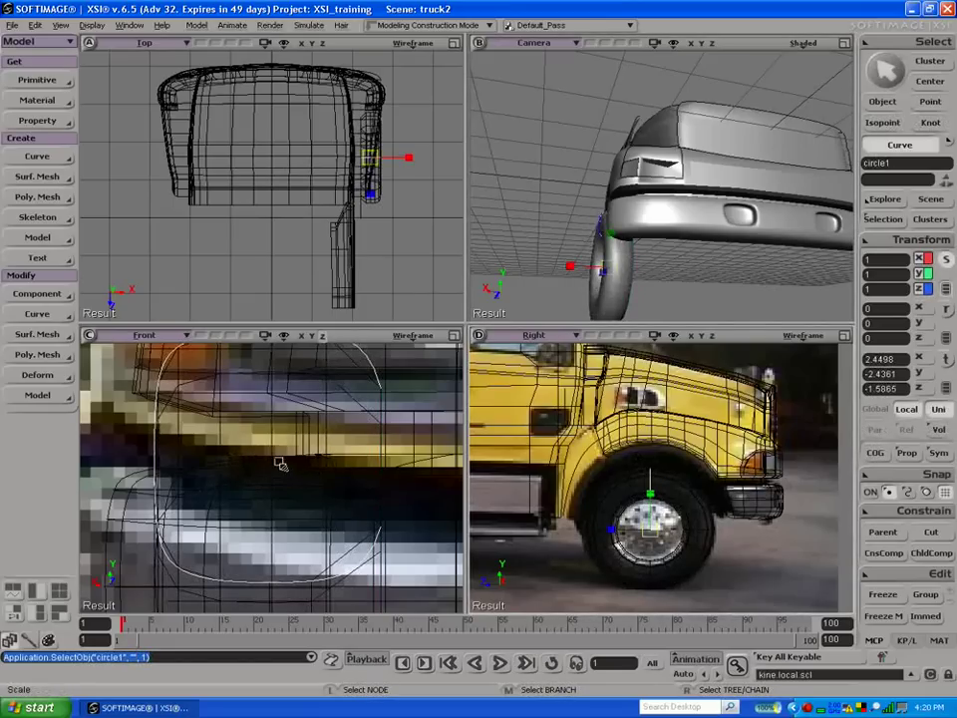
pyautogui.press('a')
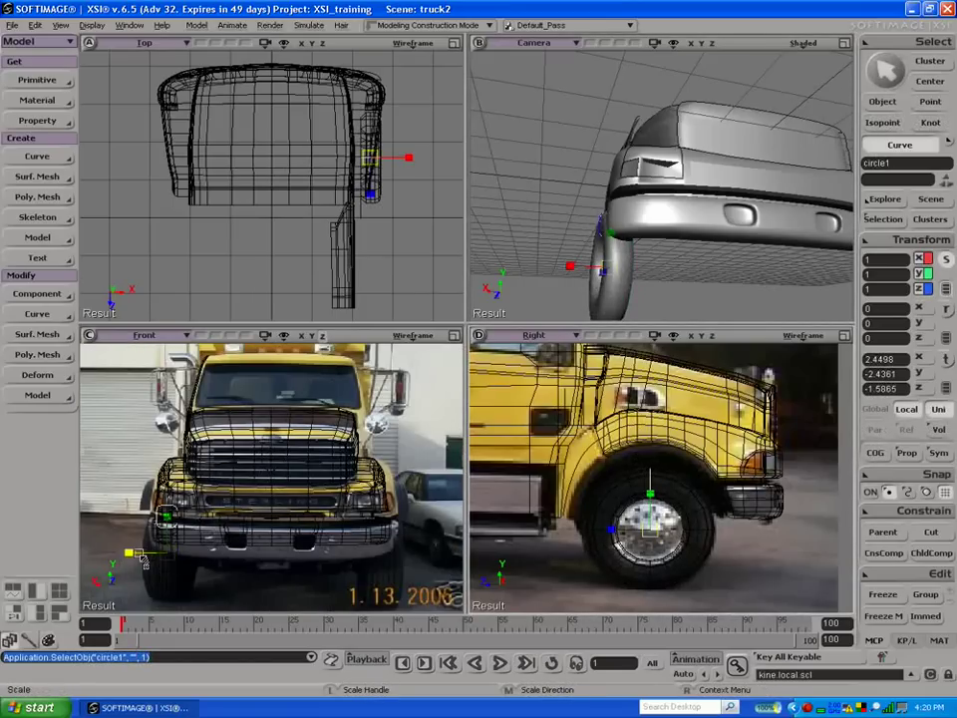
pyautogui.click(874, 455)
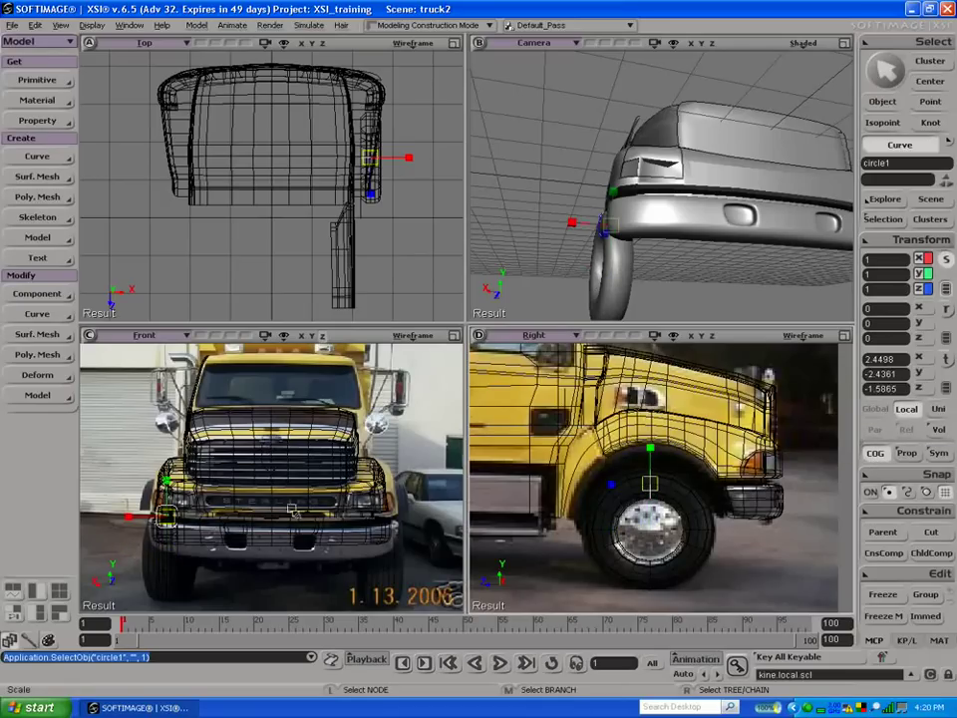
pyautogui.moveTo(126, 519); pyautogui.dragTo(117, 521)
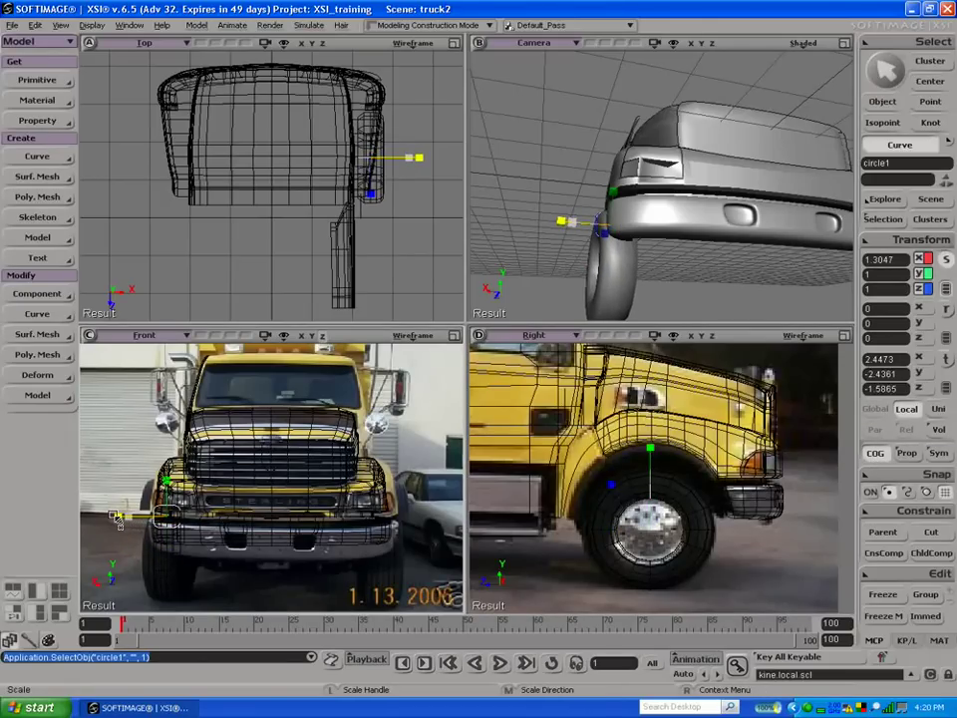
pyautogui.moveTo(117, 521); pyautogui.dragTo(116, 525)
# Step: Move the profile curve toward the truck's centre to about 2.32 in X
pyautogui.press('v')
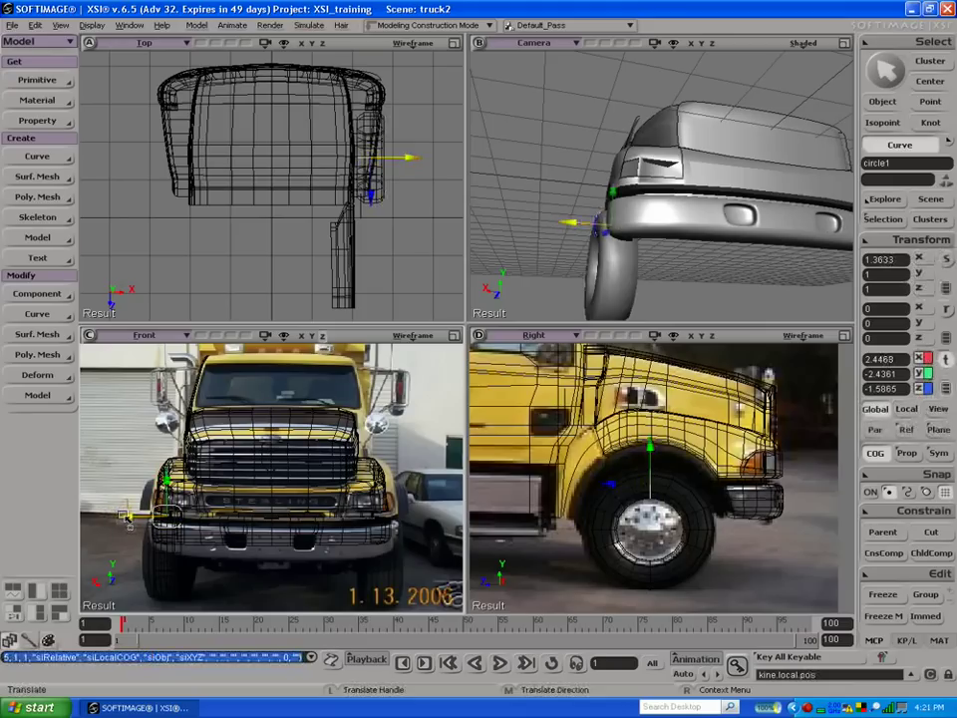
pyautogui.moveTo(130, 521); pyautogui.dragTo(124, 521)
pyautogui.press('s')
pyautogui.moveTo(555, 273); pyautogui.dragTo(623, 283)
pyautogui.moveTo(623, 282); pyautogui.dragTo(495, 263, button='right')
pyautogui.moveTo(626, 297); pyautogui.dragTo(650, 245)
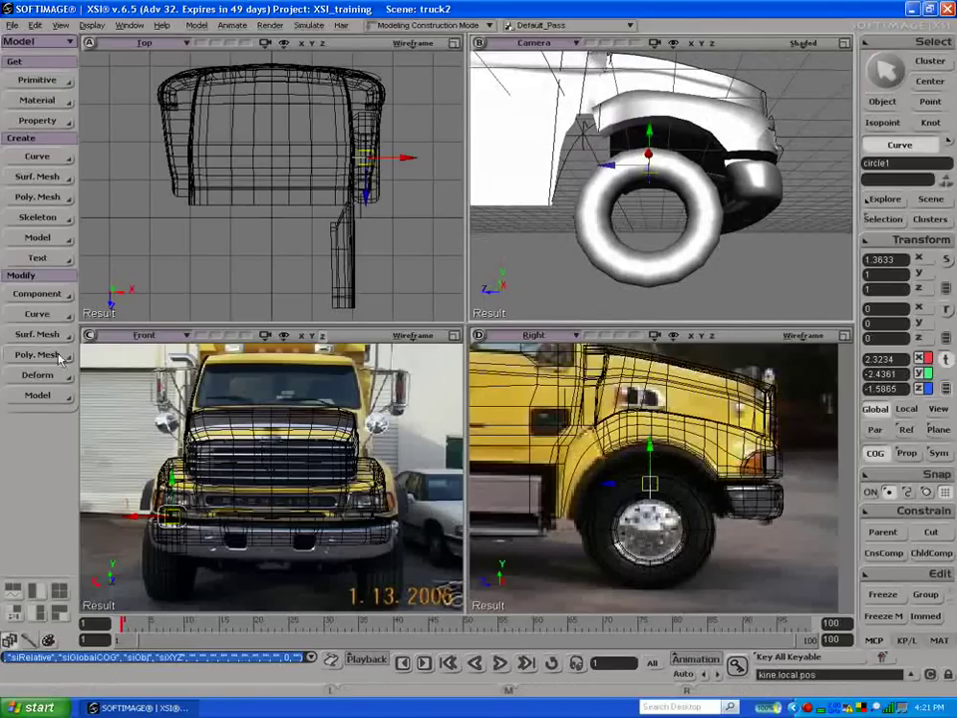
# Step: Draw a four-point cubic CV curve in the Right view from the wheel's hub centre up to the rim edge, and select all its points
pyautogui.click(36, 157)
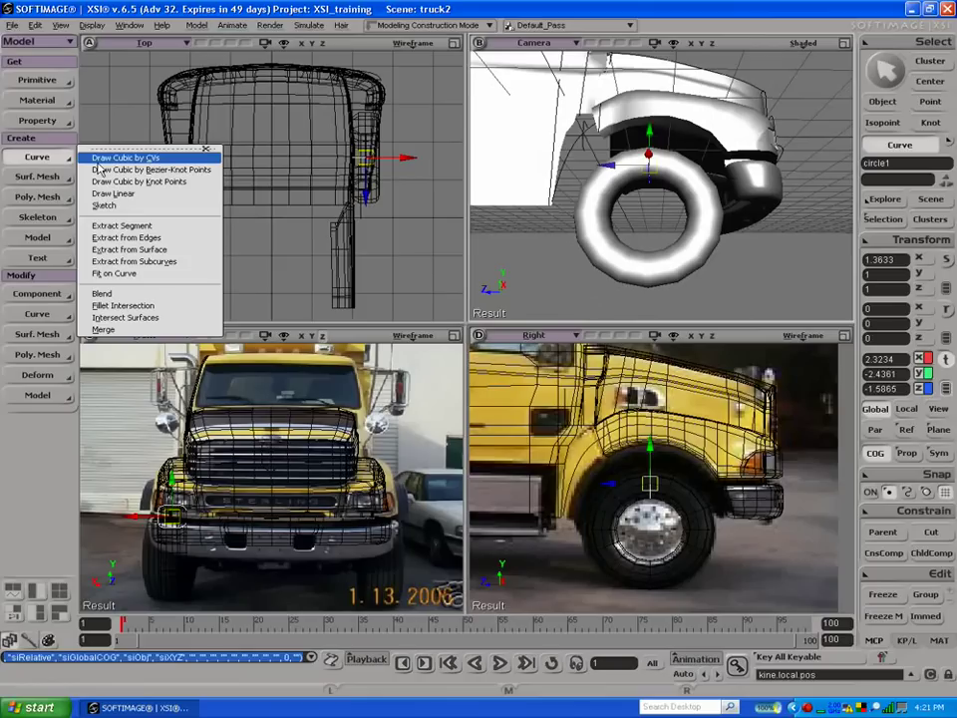
pyautogui.click(97, 160)
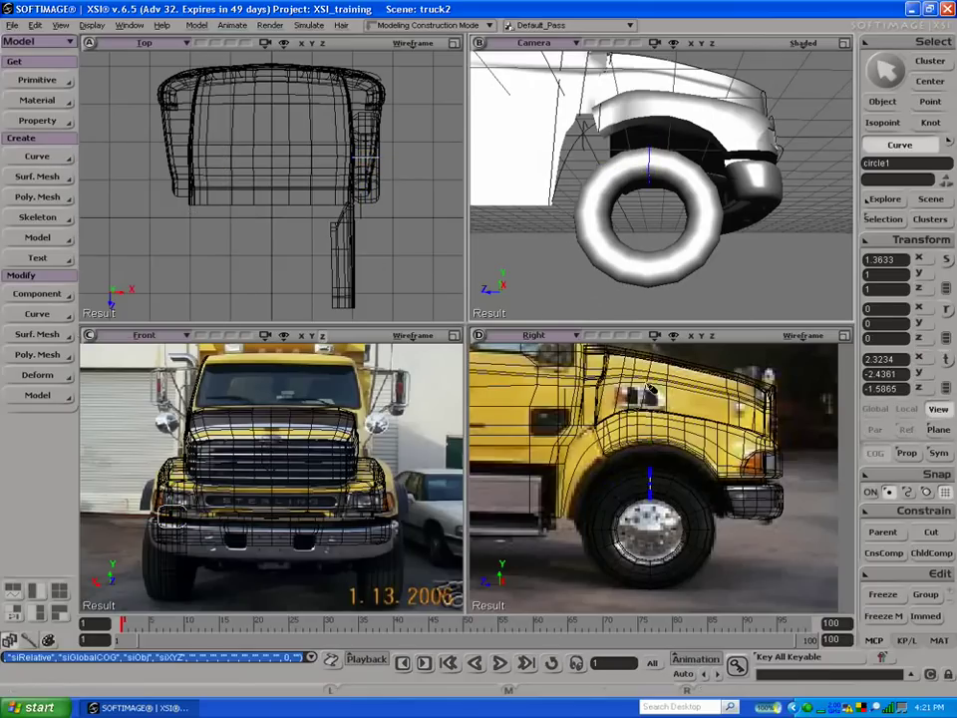
pyautogui.press('F12')
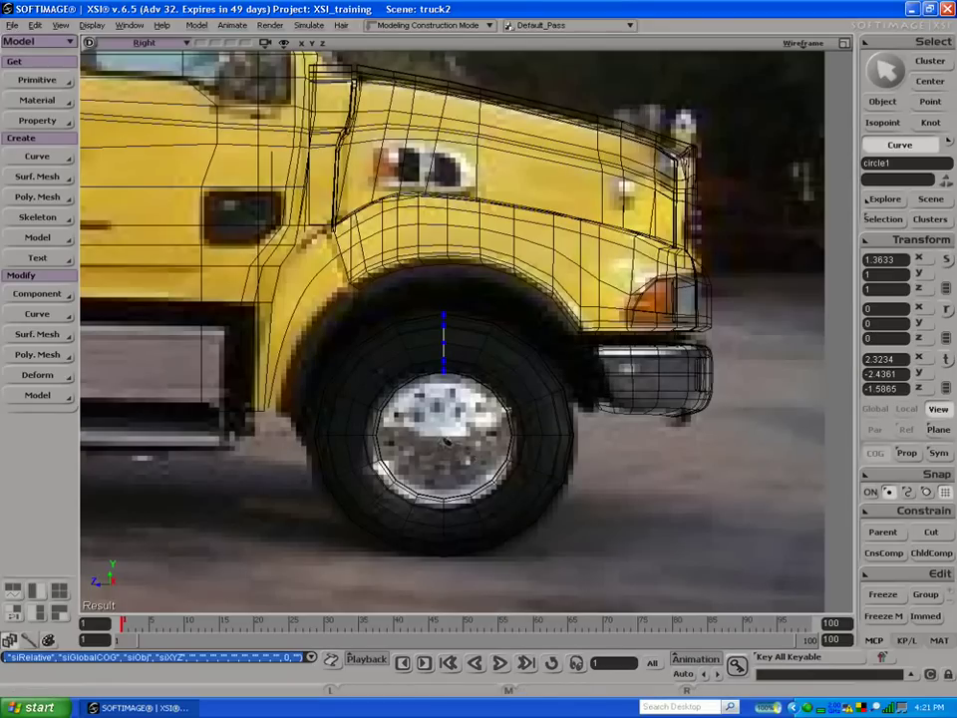
pyautogui.click(440, 434)
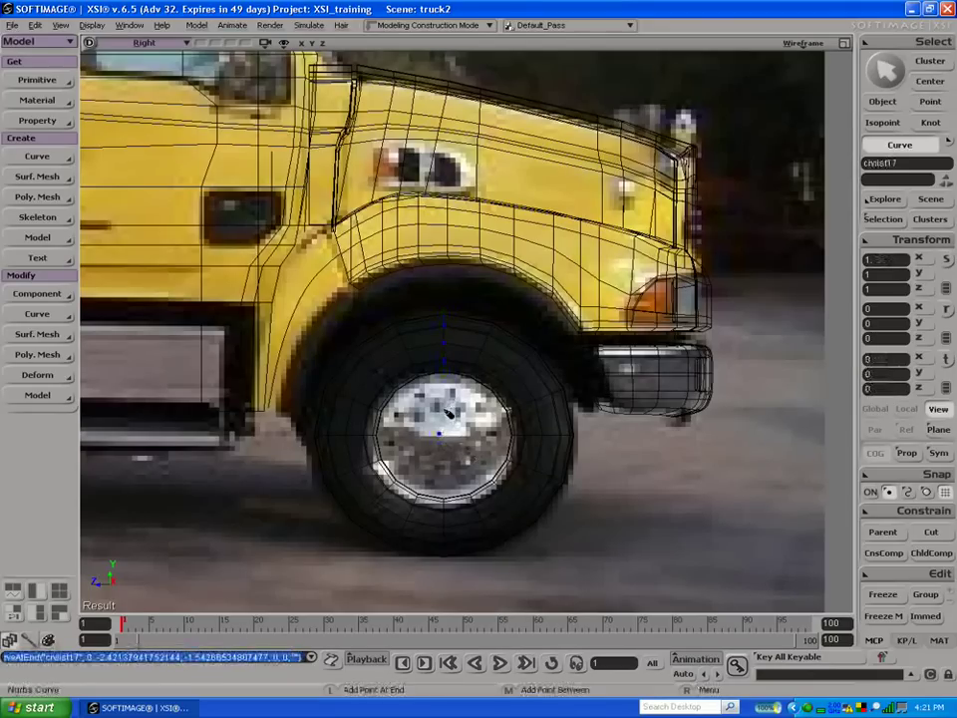
pyautogui.click(447, 400)
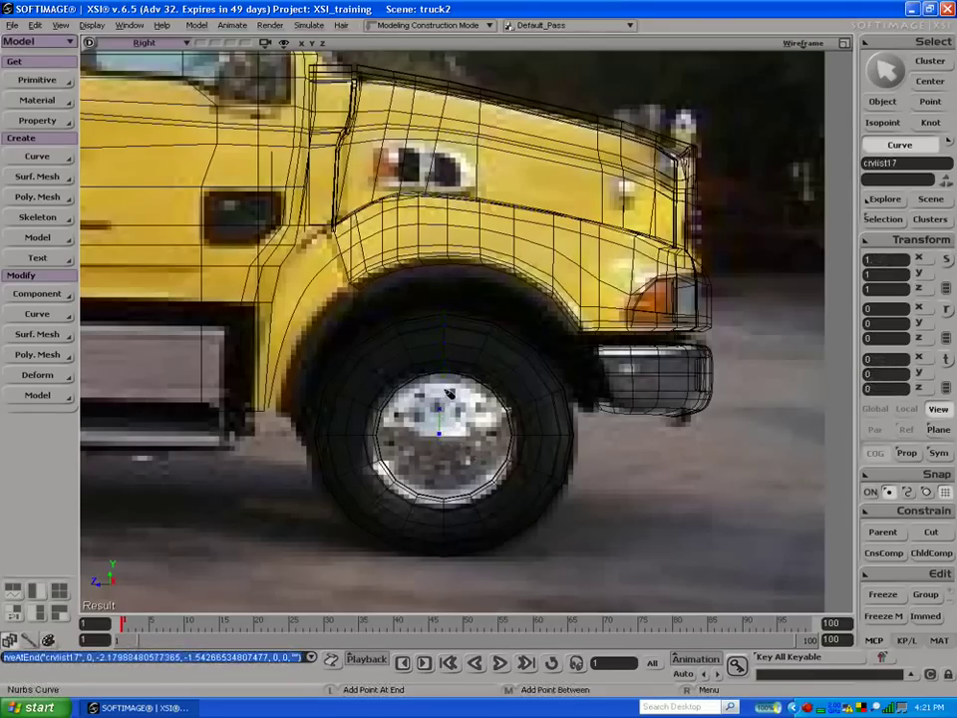
pyautogui.click(444, 388)
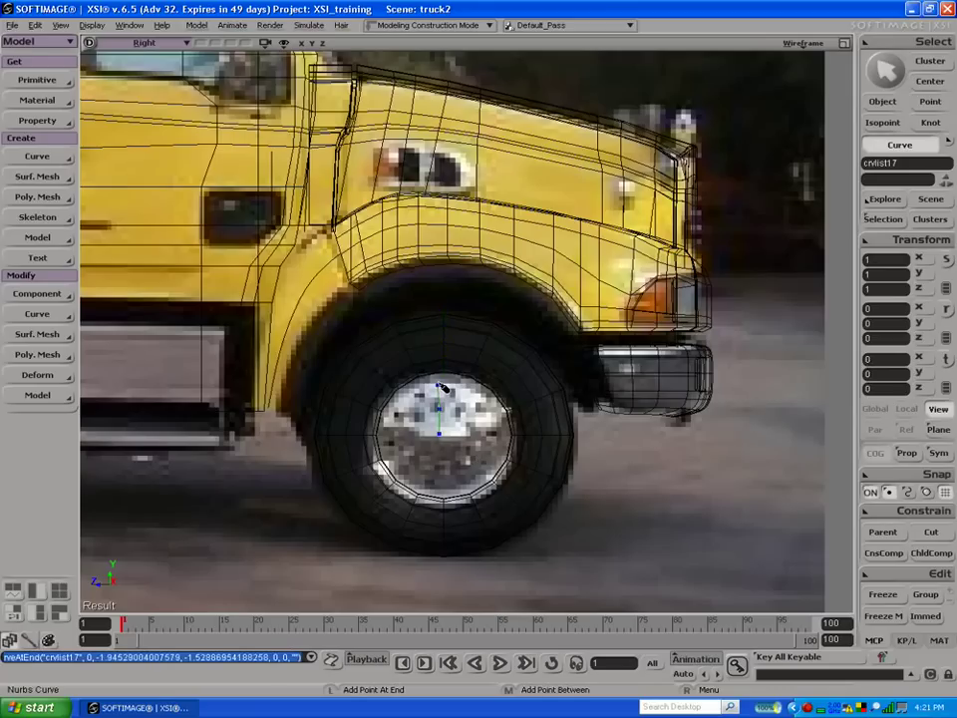
pyautogui.hotkey('ctrl', 'z')
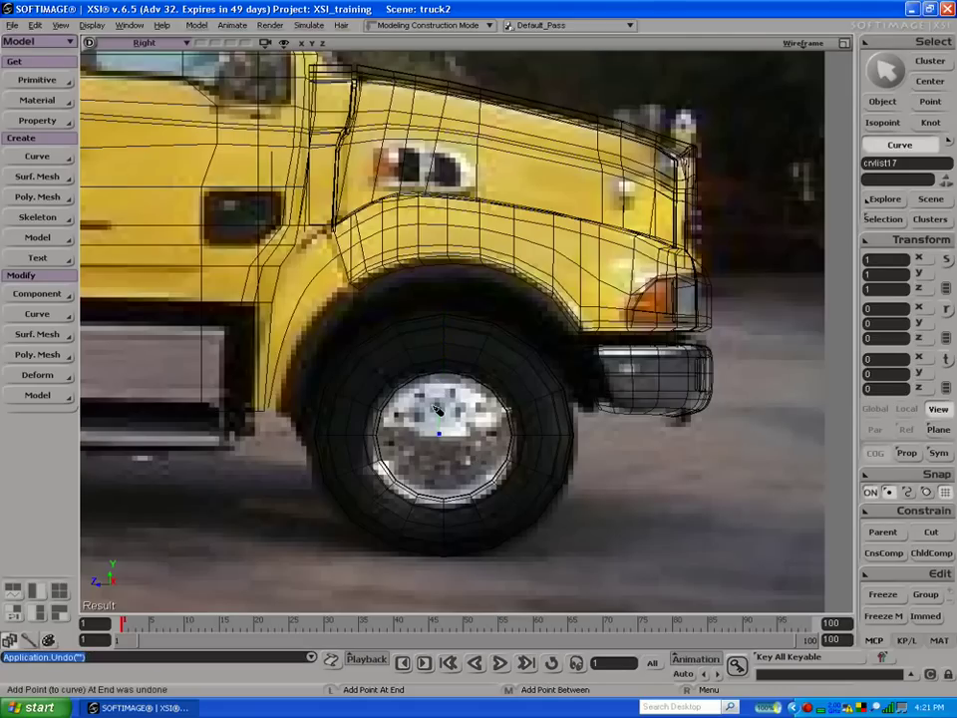
pyautogui.click(439, 430)
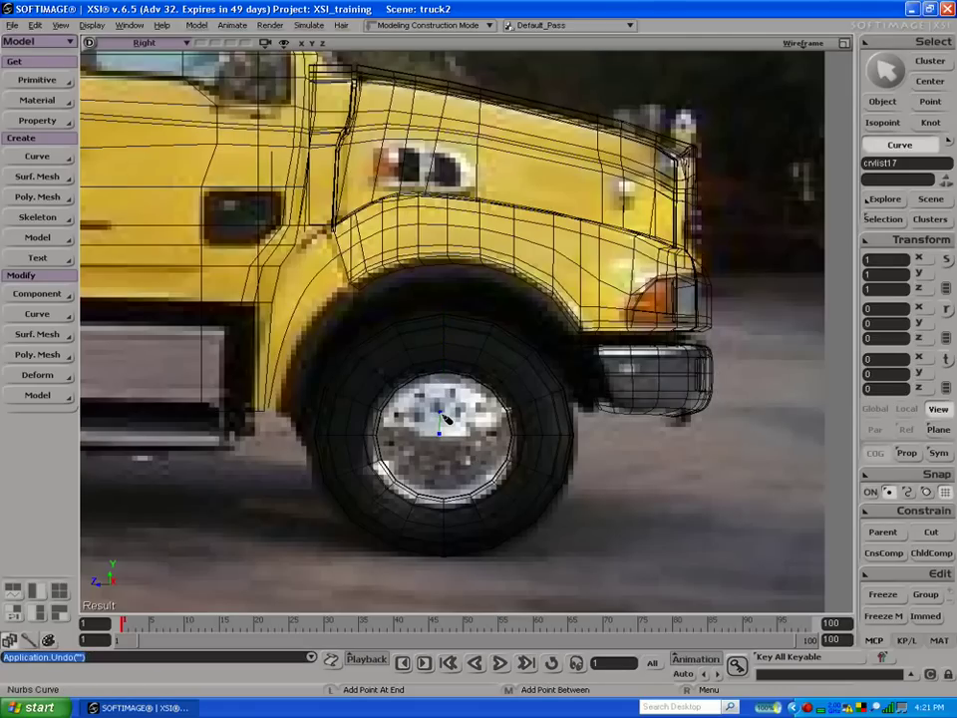
pyautogui.hotkey('ctrl', 'z')
pyautogui.click(436, 408)
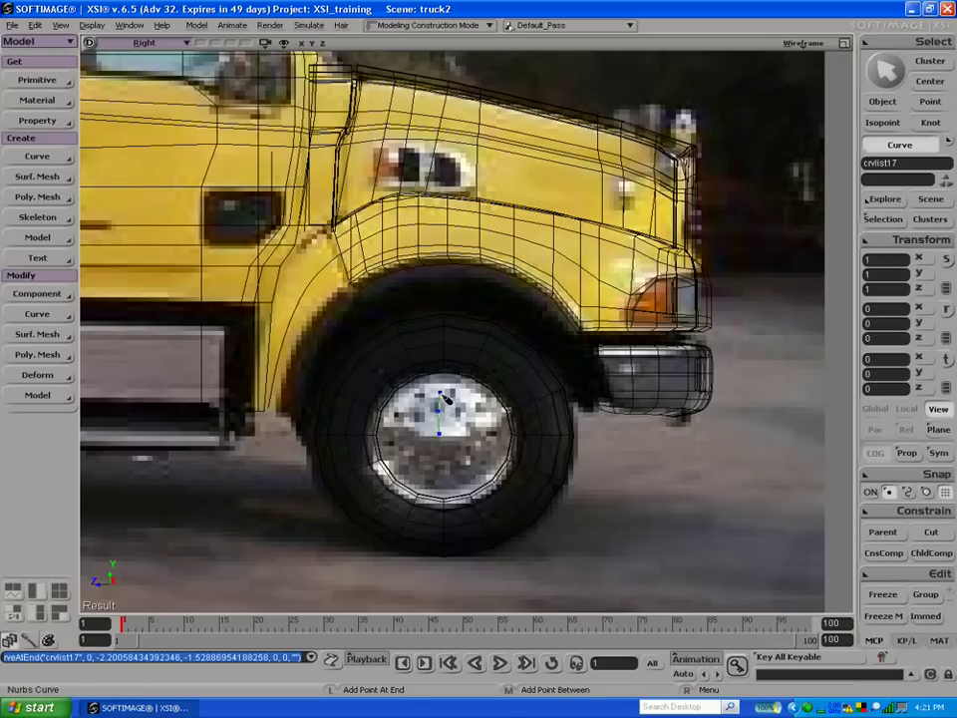
pyautogui.moveTo(445, 397)
pyautogui.mouseDown()
pyautogui.moveTo(447, 385)
pyautogui.moveTo(450, 393)
pyautogui.mouseUp()
pyautogui.press('t')
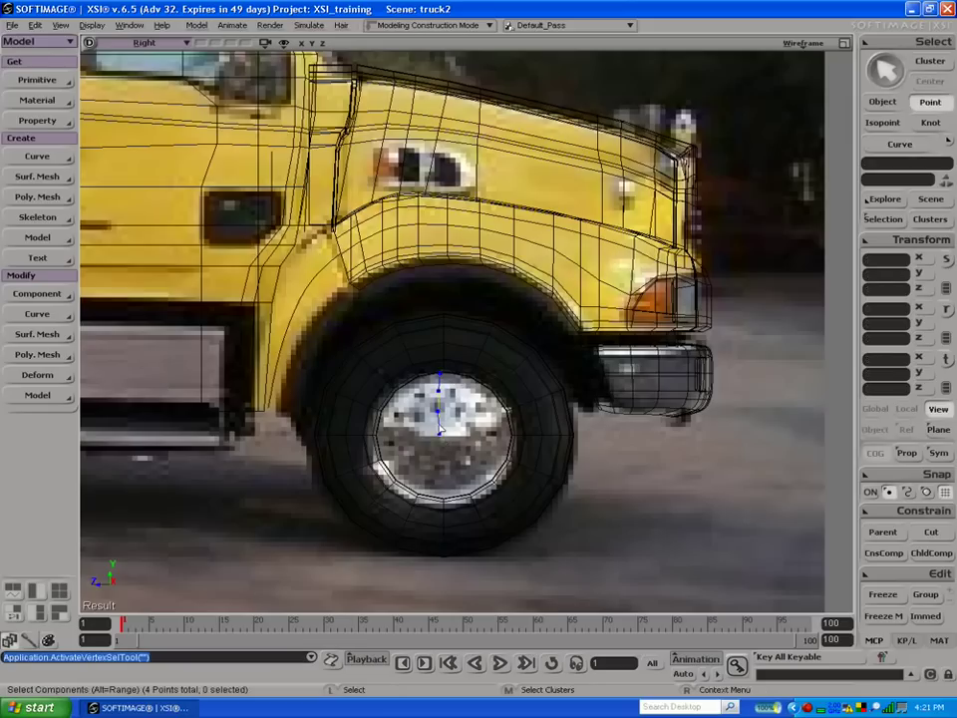
pyautogui.moveTo(446, 451); pyautogui.dragTo(447, 454)
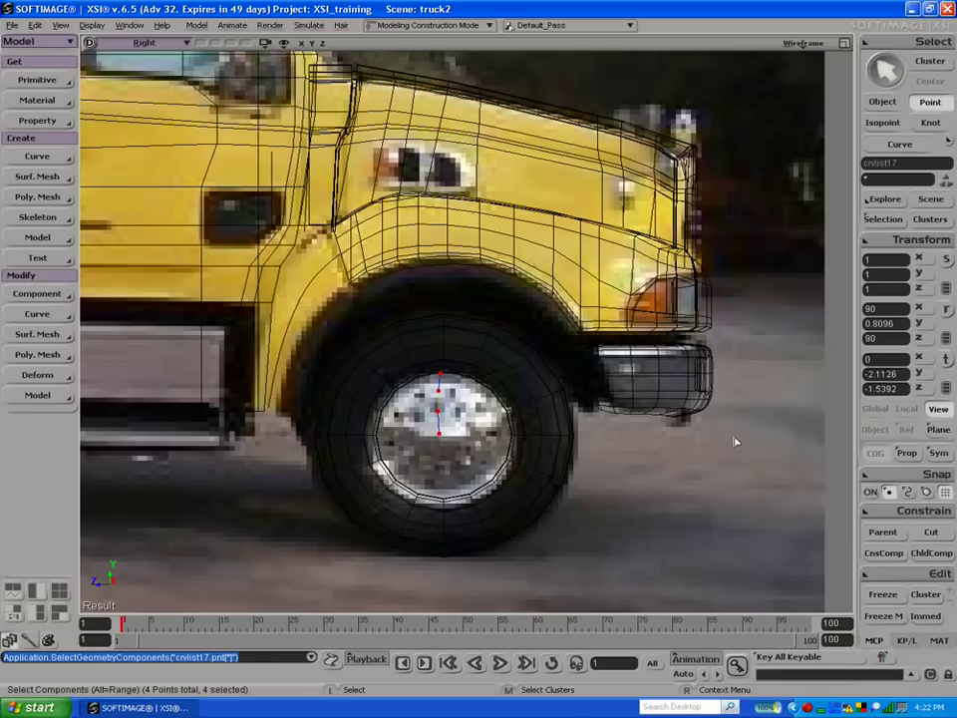
pyautogui.click(899, 388)
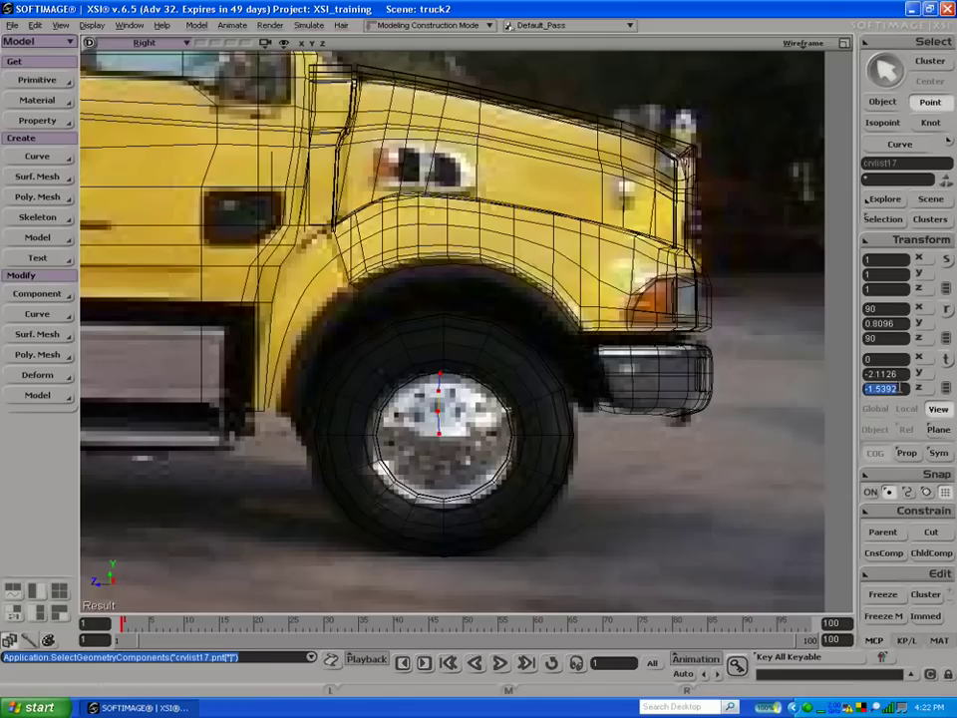
pyautogui.write('1.5')
pyautogui.press('Return')
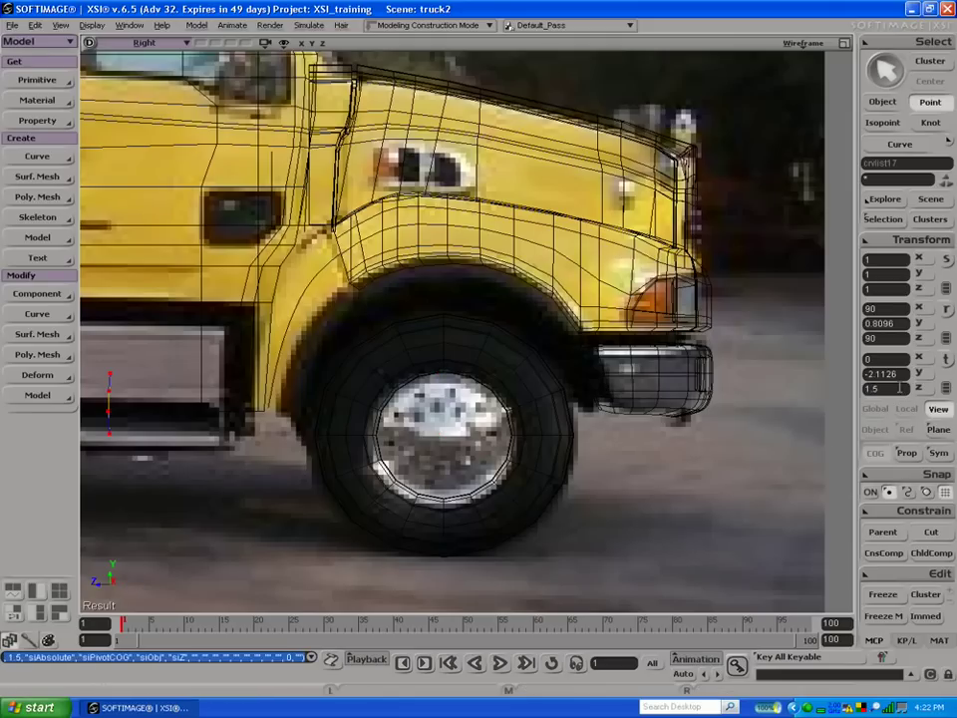
pyautogui.hotkey('ctrl', 'z')
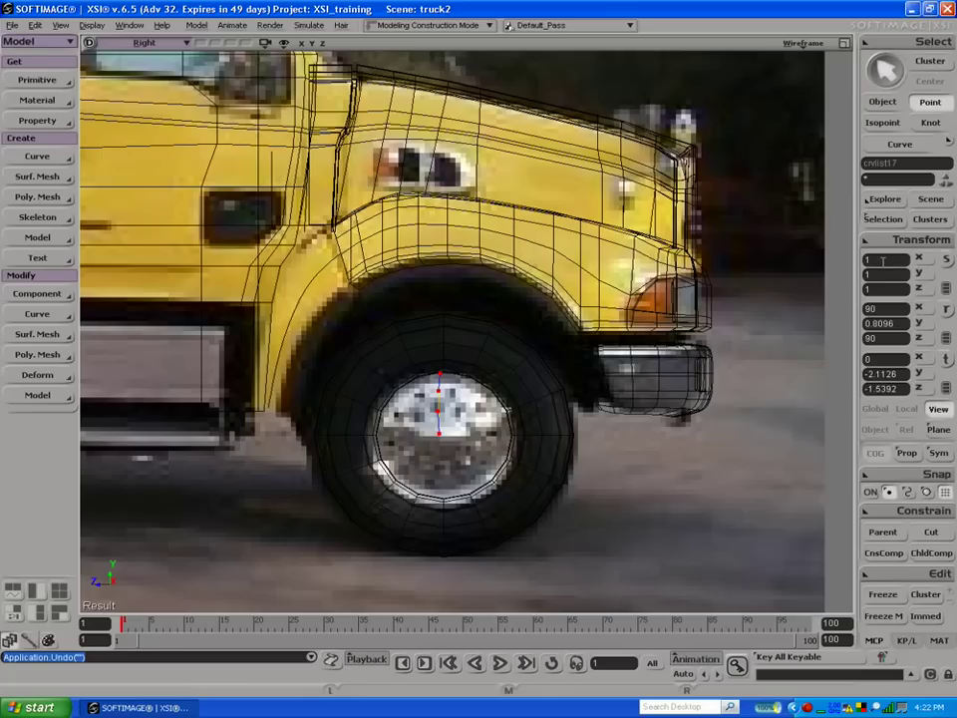
# Step: Straighten the curve by scaling its selected points to 0 in Z, and move them to the wheel's vertical centreline at about -1.58 in Z
pyautogui.press('Return')
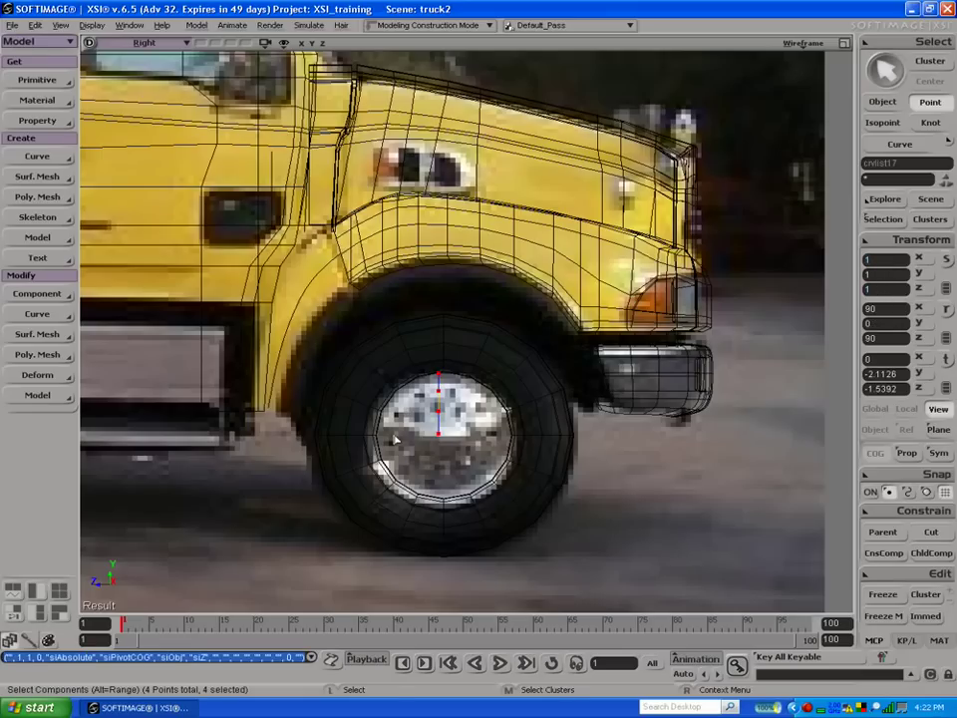
pyautogui.press('v')
pyautogui.moveTo(398, 407); pyautogui.dragTo(403, 407)
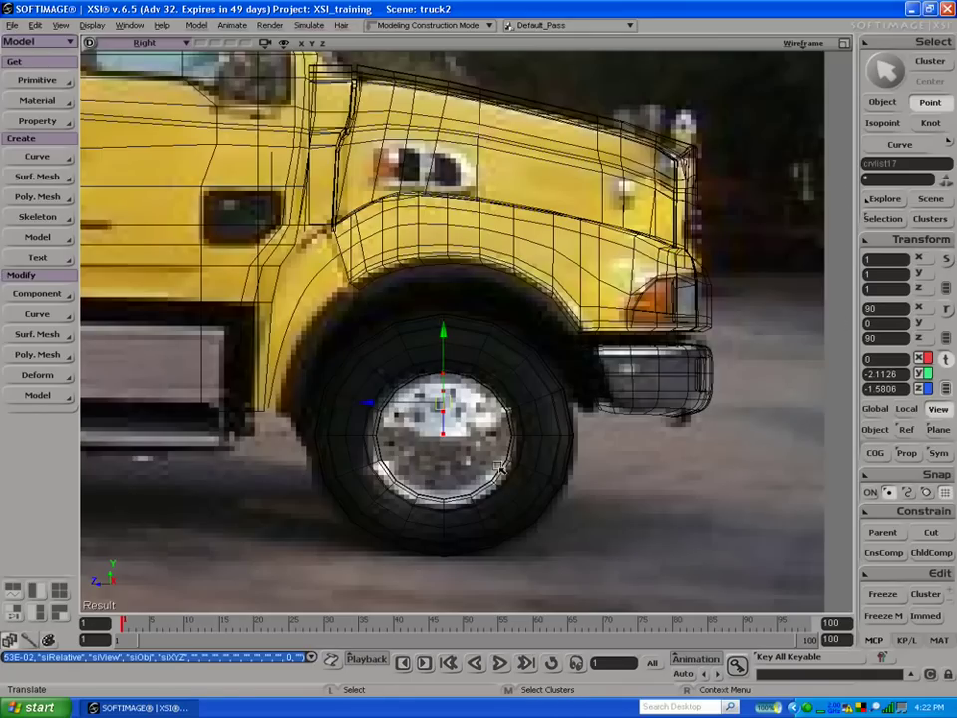
# Step: Move the curve's centre to its lowest point at the hub using Move Center to Vertices, and return to object transforms with COG off
pyautogui.press('t')
pyautogui.click(450, 438)
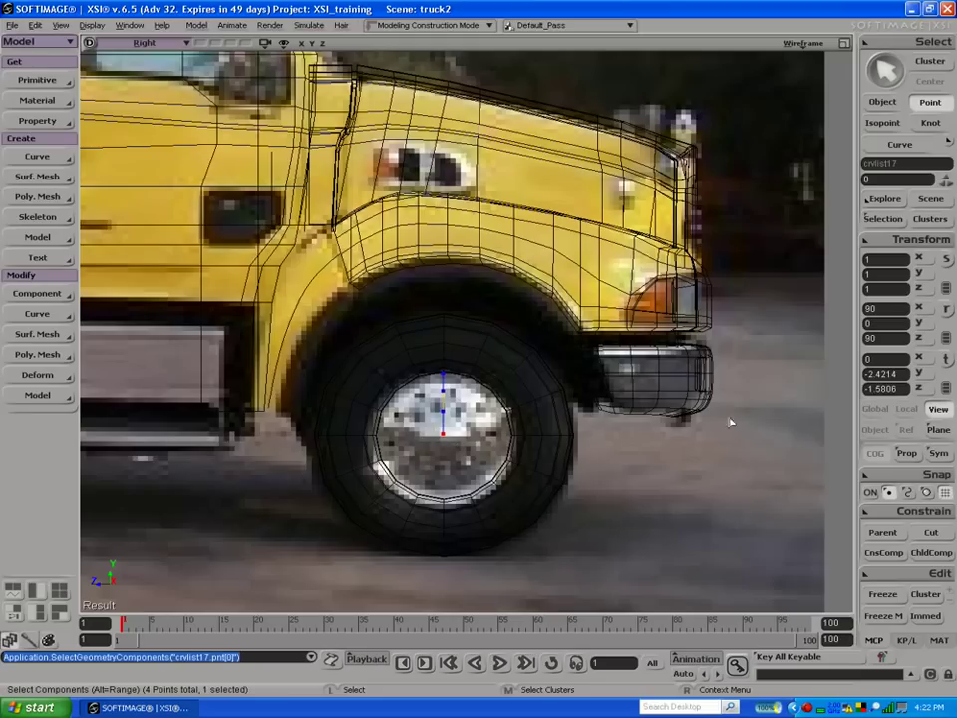
pyautogui.click(918, 241)
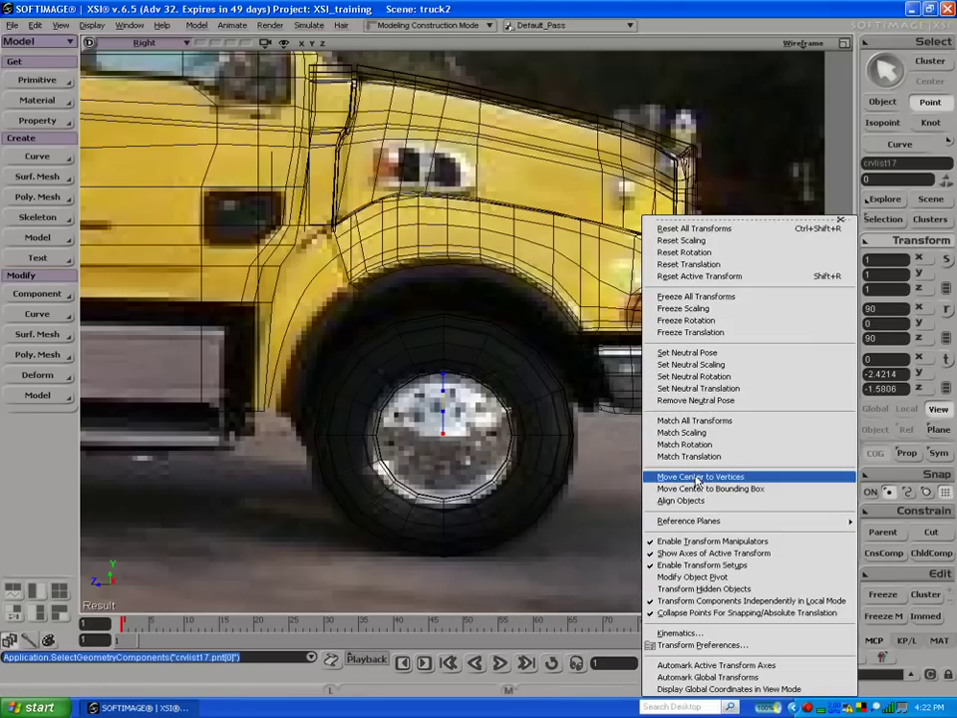
pyautogui.click(698, 477)
pyautogui.press('space')
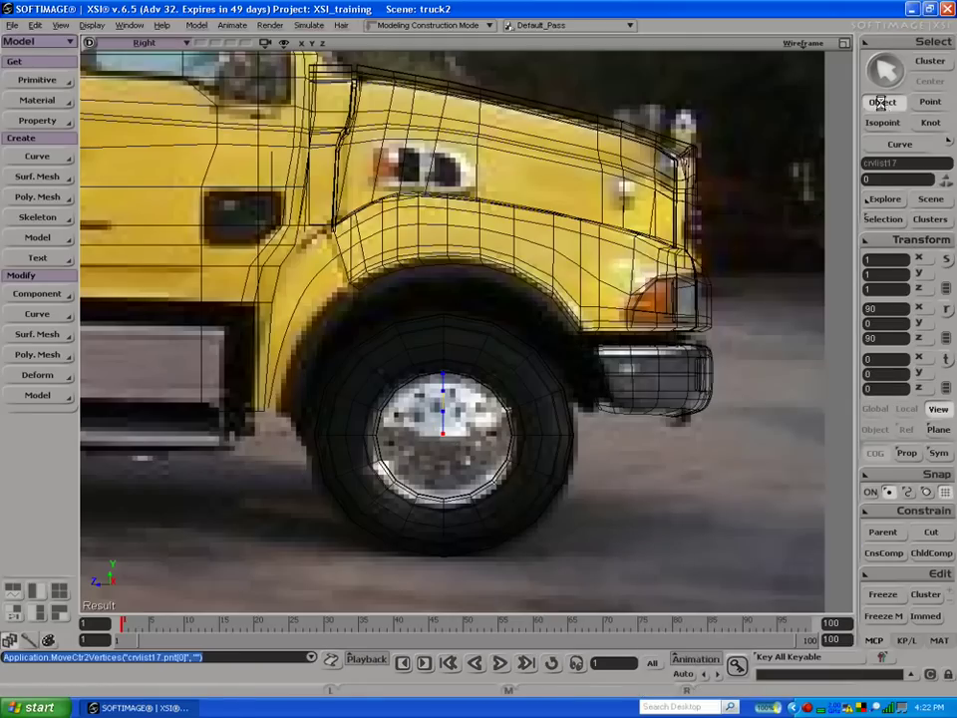
pyautogui.press('v')
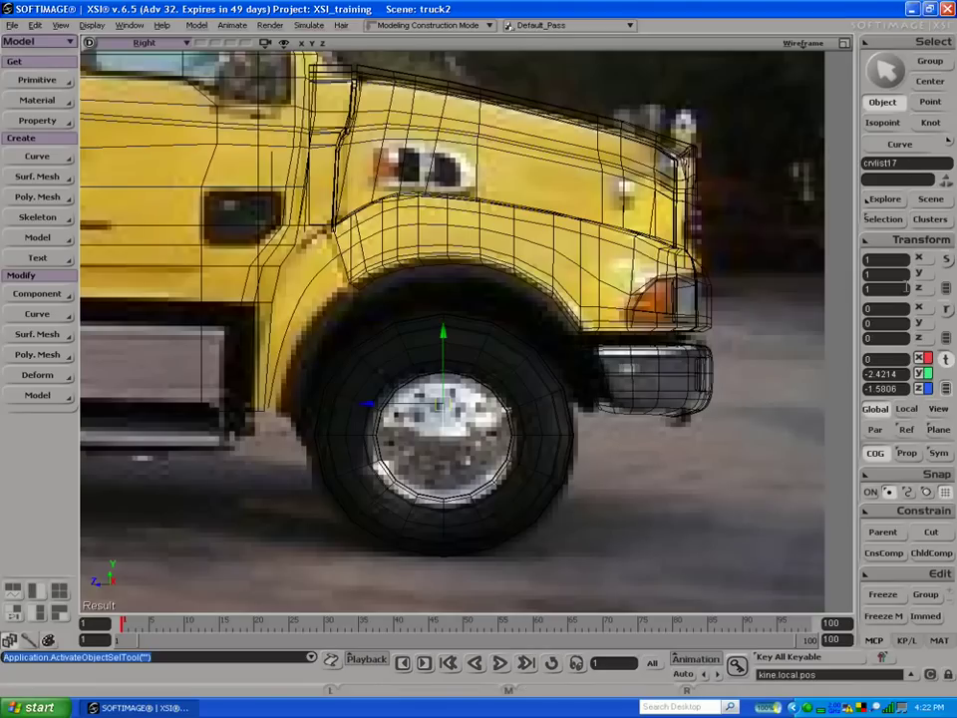
pyautogui.click(876, 453)
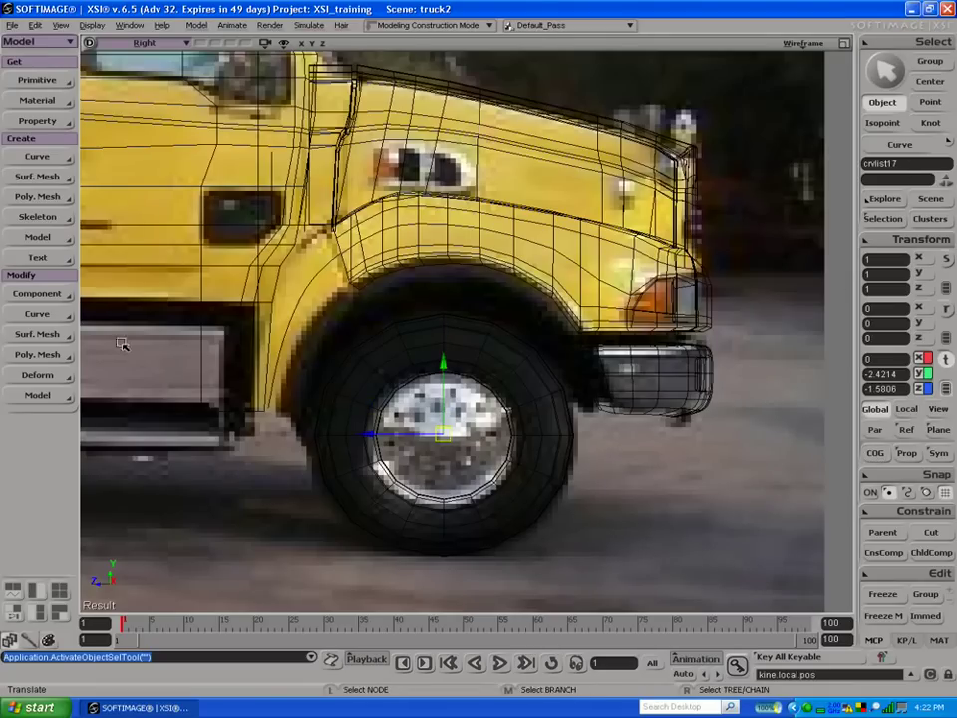
# Step: Revolve the hub curve into a polygon mesh around only its local X axis, with 2 U subdivisions per span
pyautogui.click(45, 196)
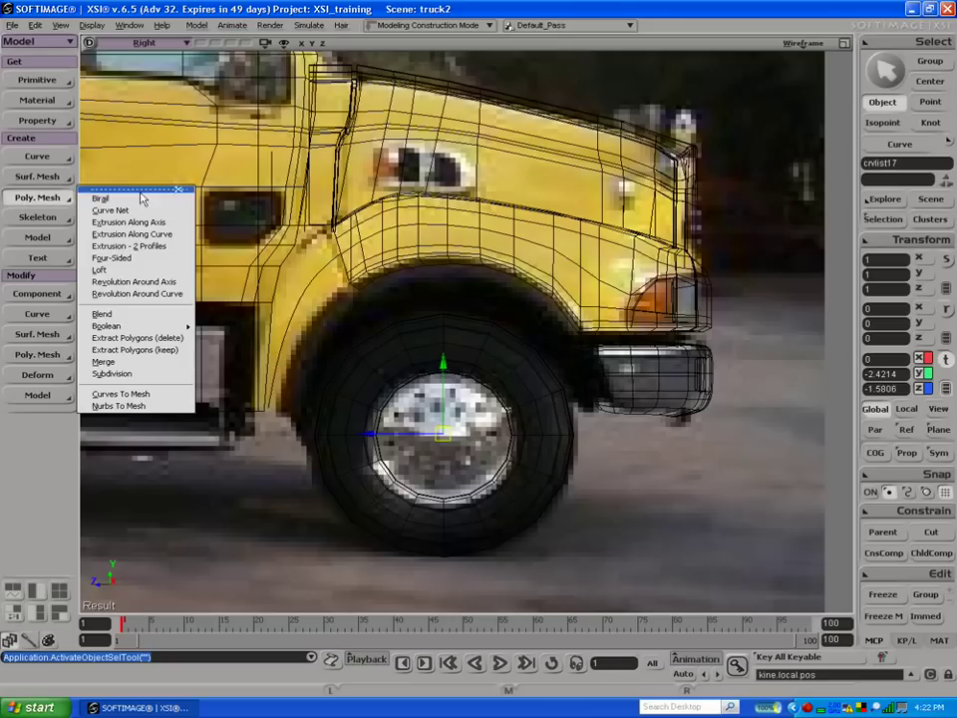
pyautogui.click(146, 282)
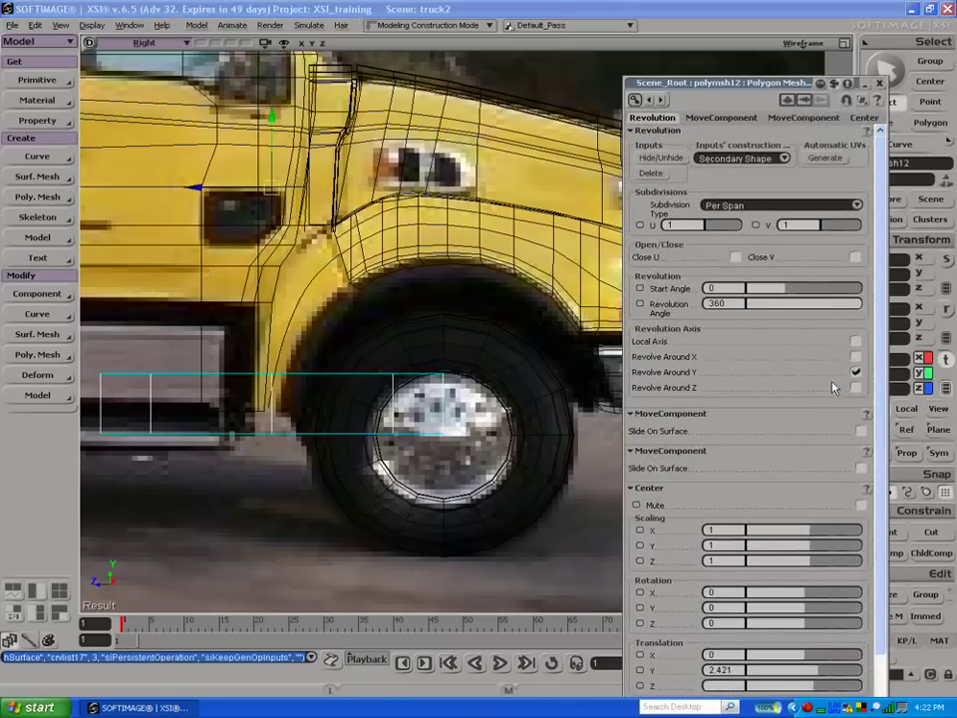
pyautogui.click(856, 341)
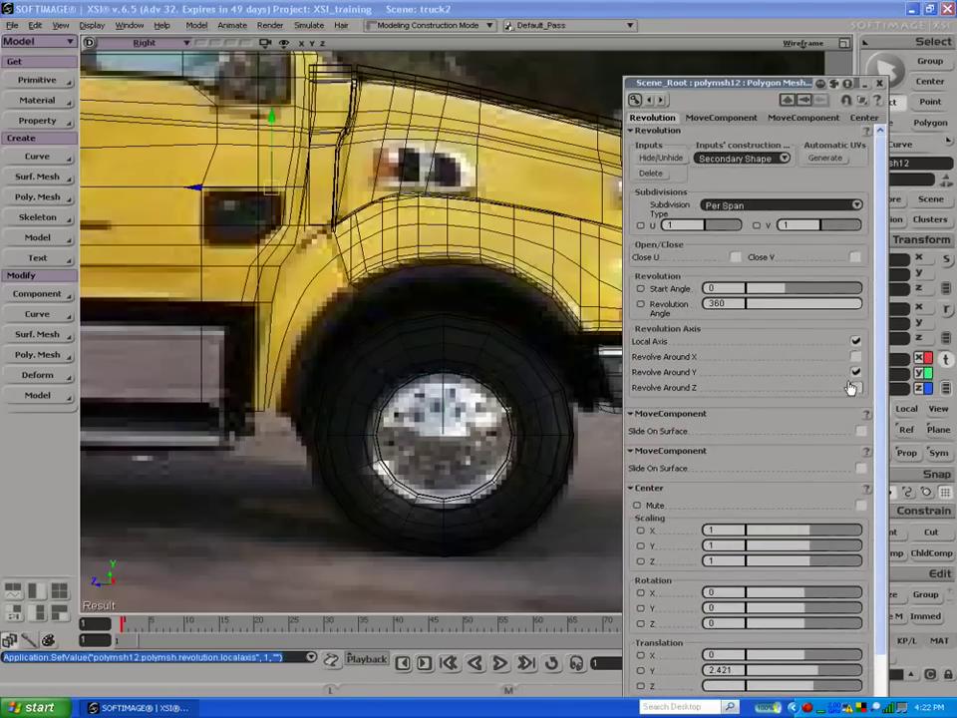
pyautogui.click(853, 387)
pyautogui.click(856, 372)
pyautogui.click(856, 372)
pyautogui.click(855, 357)
pyautogui.click(856, 387)
pyautogui.click(856, 373)
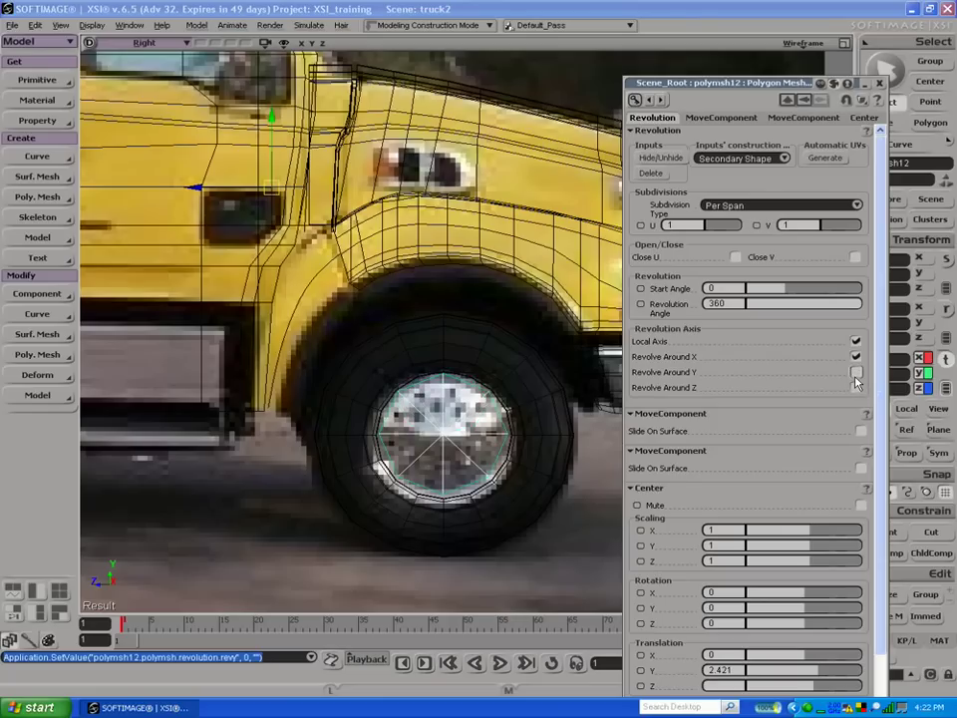
pyautogui.click(711, 229)
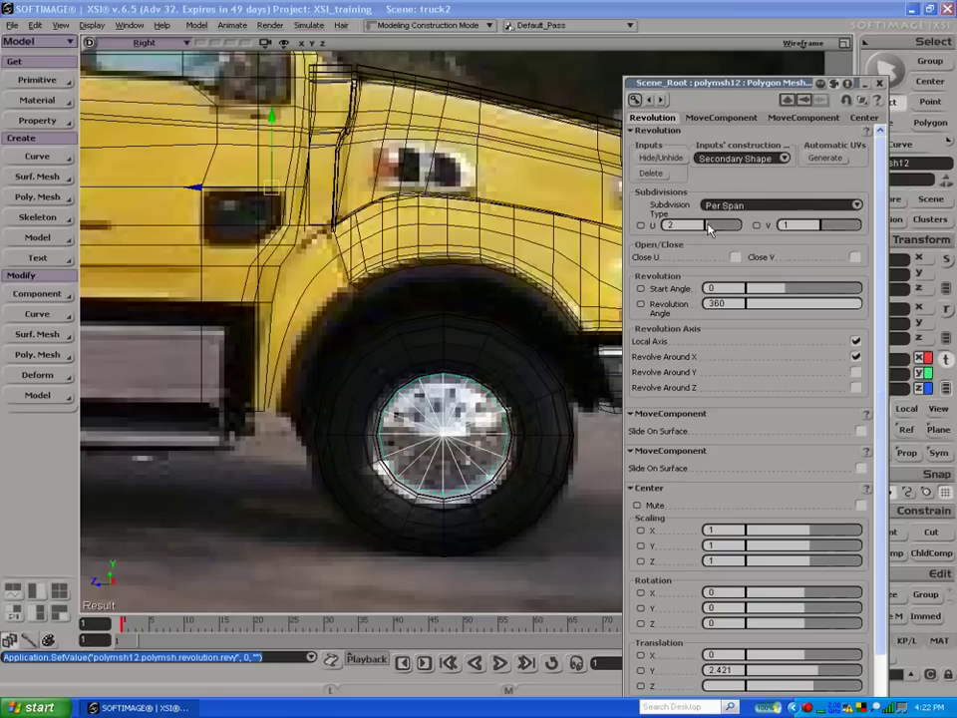
pyautogui.click(878, 84)
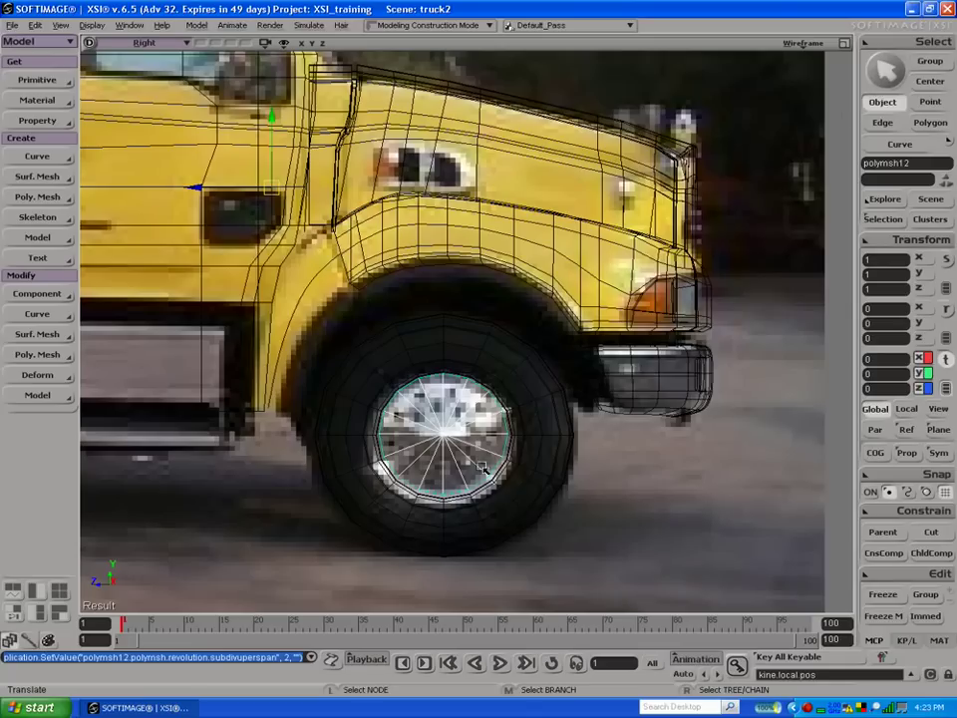
# Step: Scale the hub disc uniformly about its COG to about 1.087 so it fills the tire's opening
pyautogui.press('x')
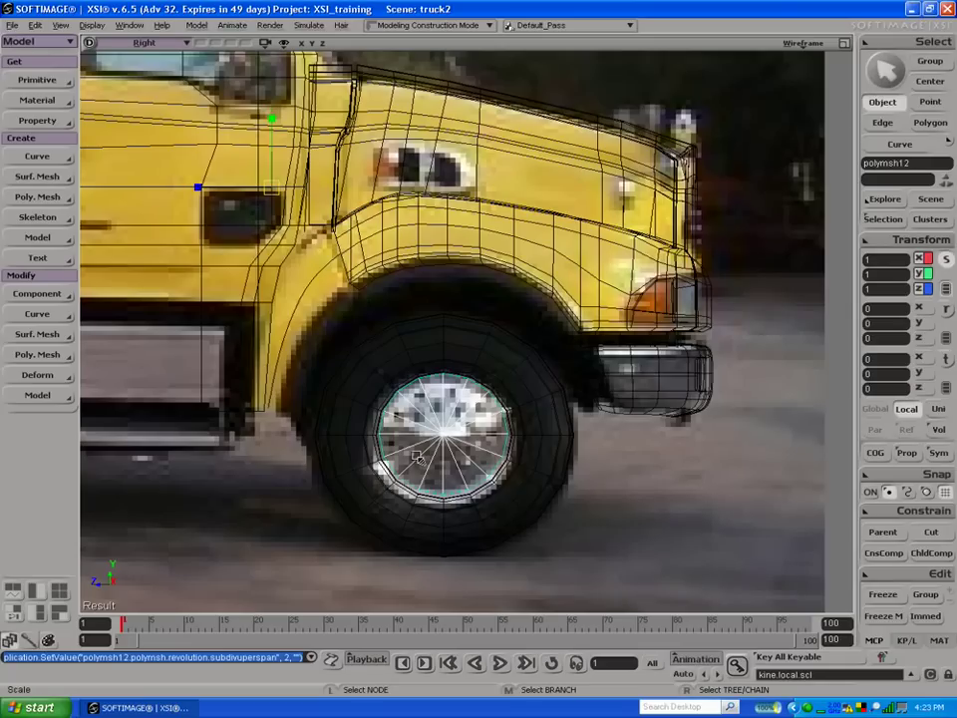
pyautogui.press('e')
pyautogui.press('r')
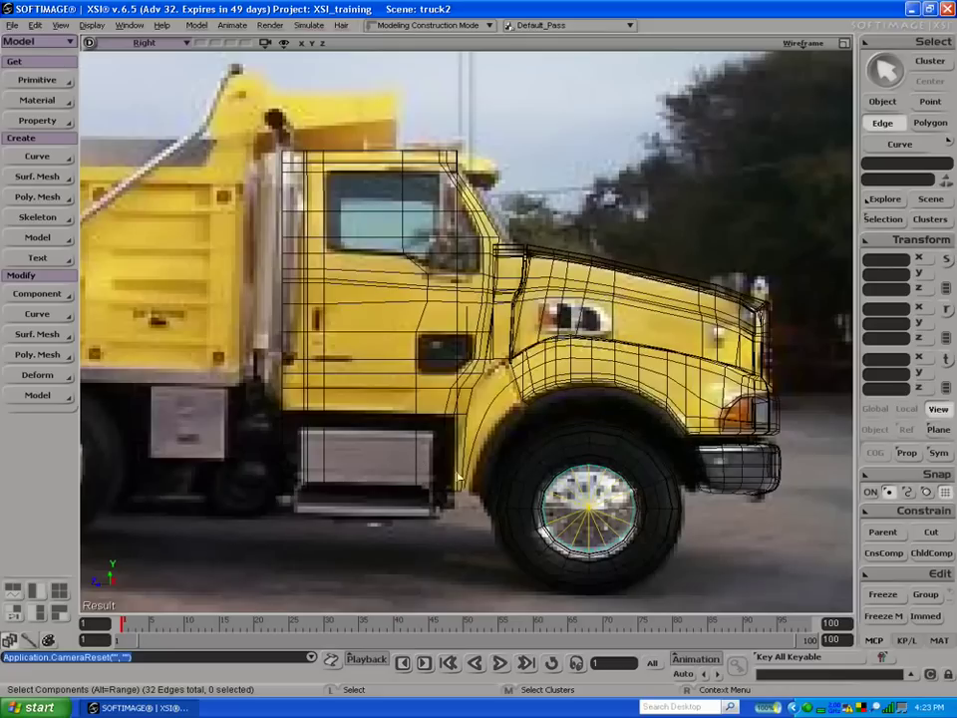
pyautogui.press('space')
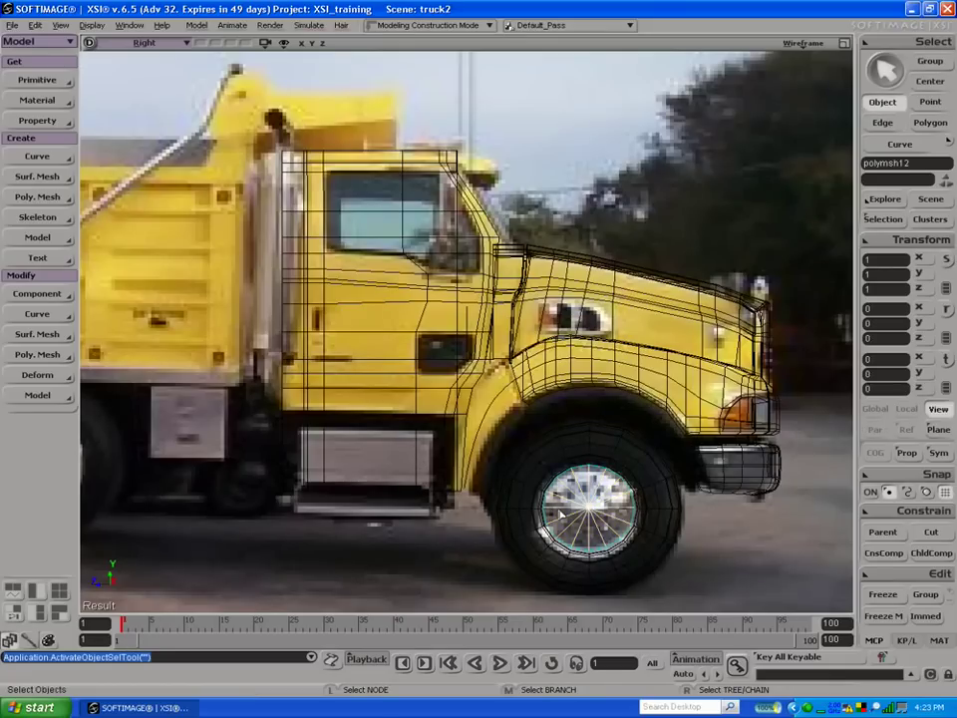
pyautogui.press('x')
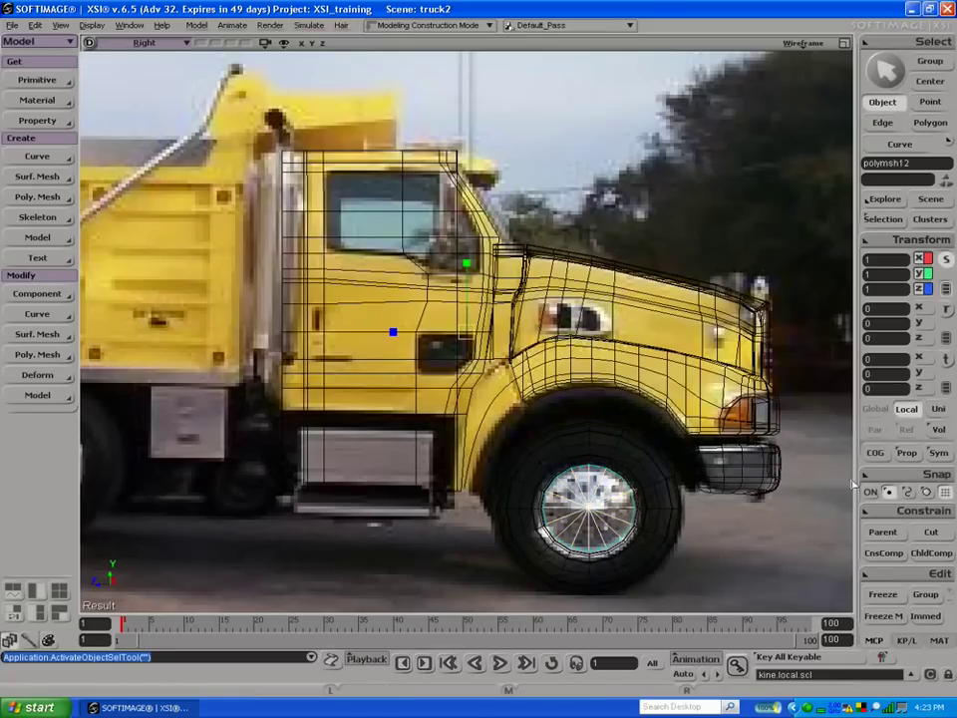
pyautogui.click(875, 453)
pyautogui.moveTo(596, 508); pyautogui.dragTo(603, 507)
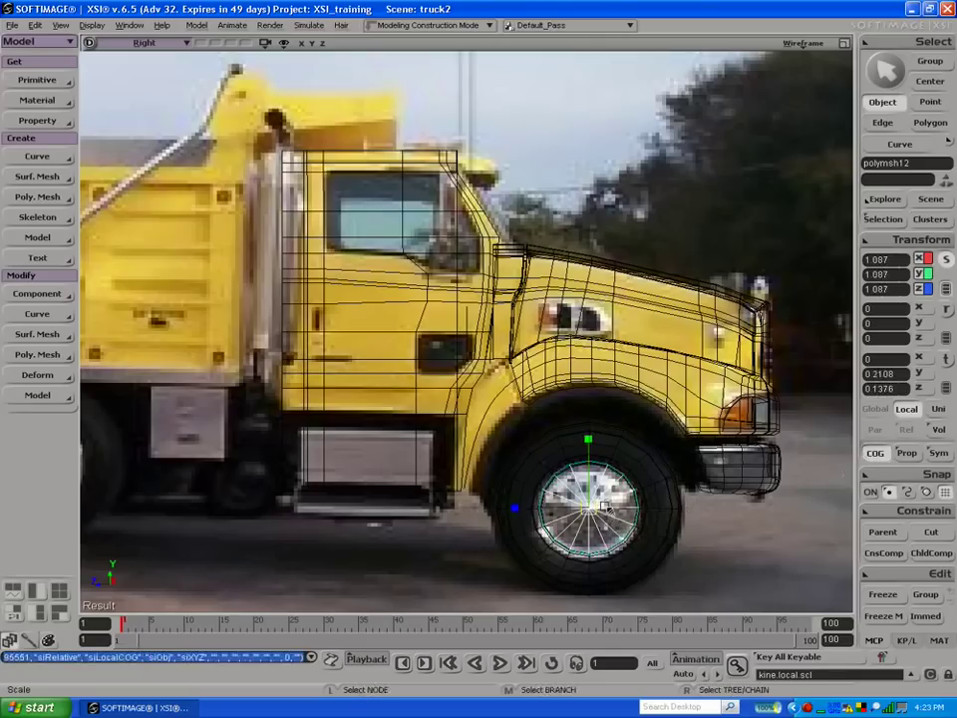
# Step: Move the hub disc sideways into the tire, to about 2.48 in X
pyautogui.click(843, 44)
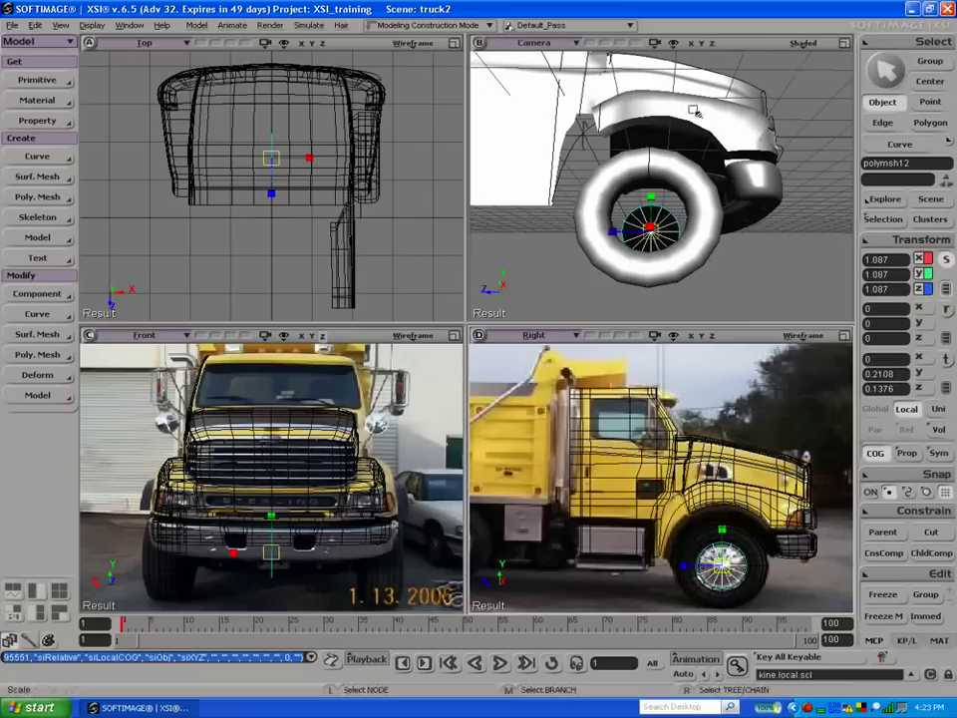
pyautogui.moveTo(291, 165); pyautogui.dragTo(406, 171)
pyautogui.press('space')
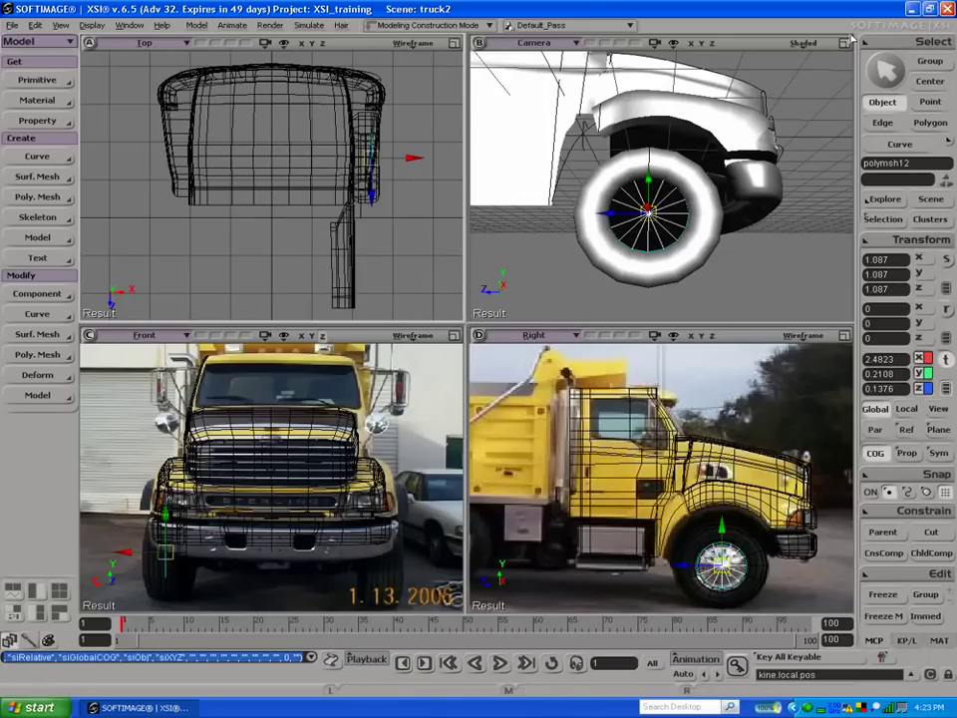
# Step: Invert the hub disc's polygons so they face outward in the maximized Camera view
pyautogui.click(846, 43)
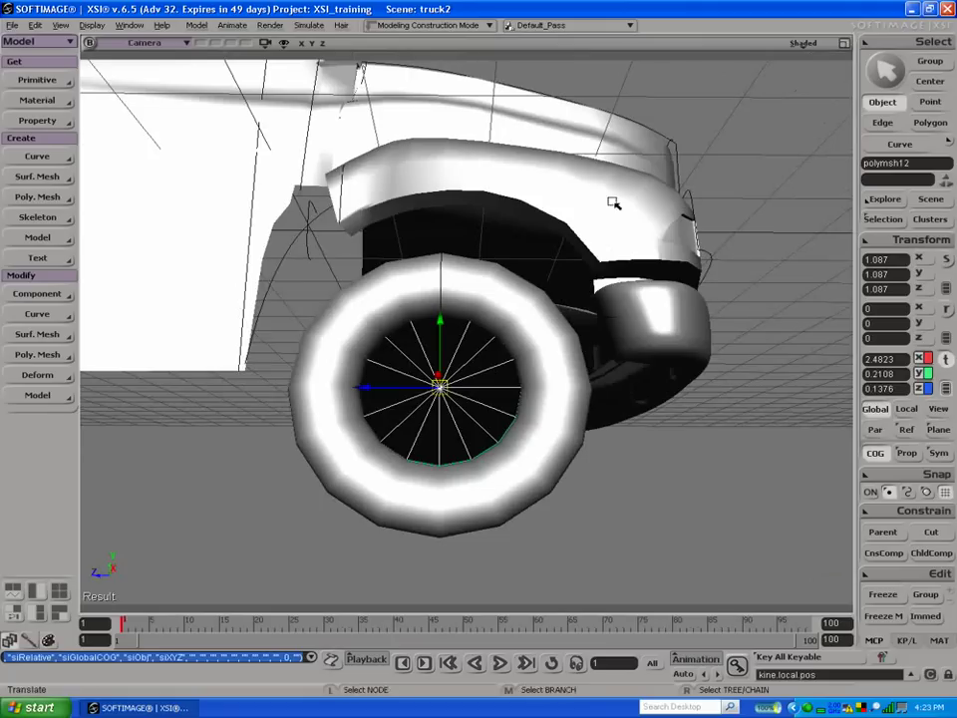
pyautogui.click(36, 356)
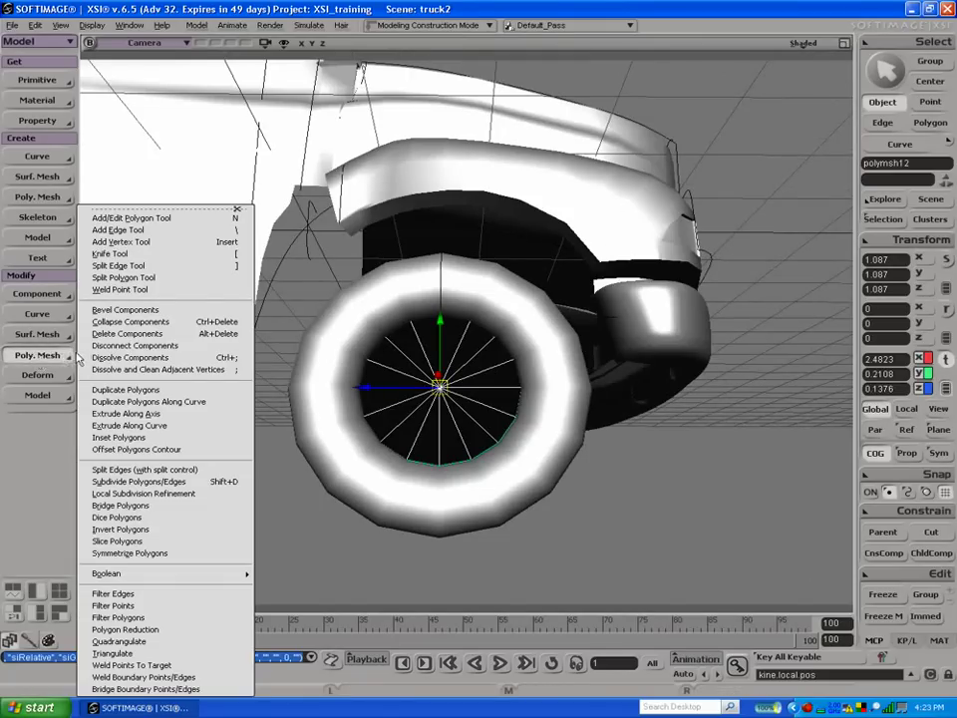
pyautogui.click(125, 528)
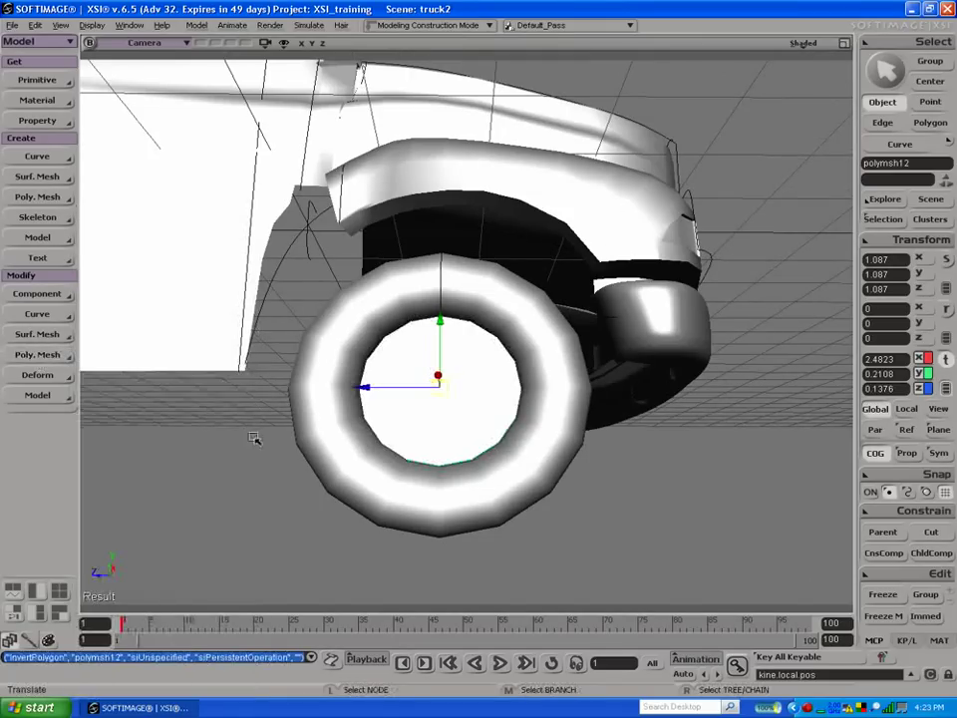
# Step: Set the wheel disc's revolution subdivisions to 3 in V in its polygon mesh properties
pyautogui.press('s')
pyautogui.moveTo(432, 362); pyautogui.dragTo(389, 393)
pyautogui.press('Return')
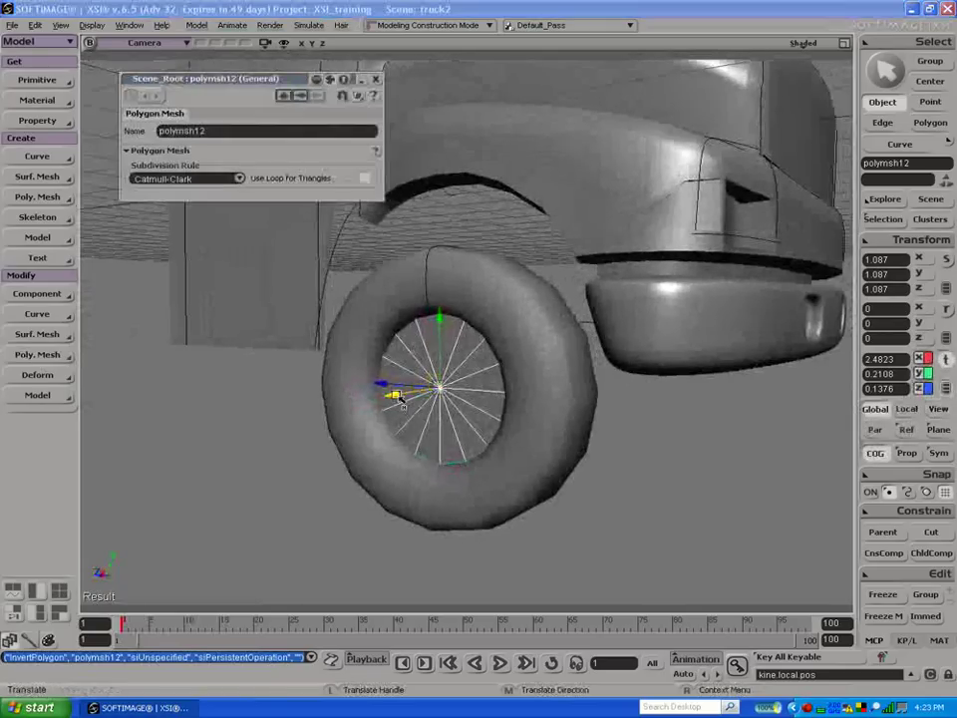
pyautogui.click(301, 94)
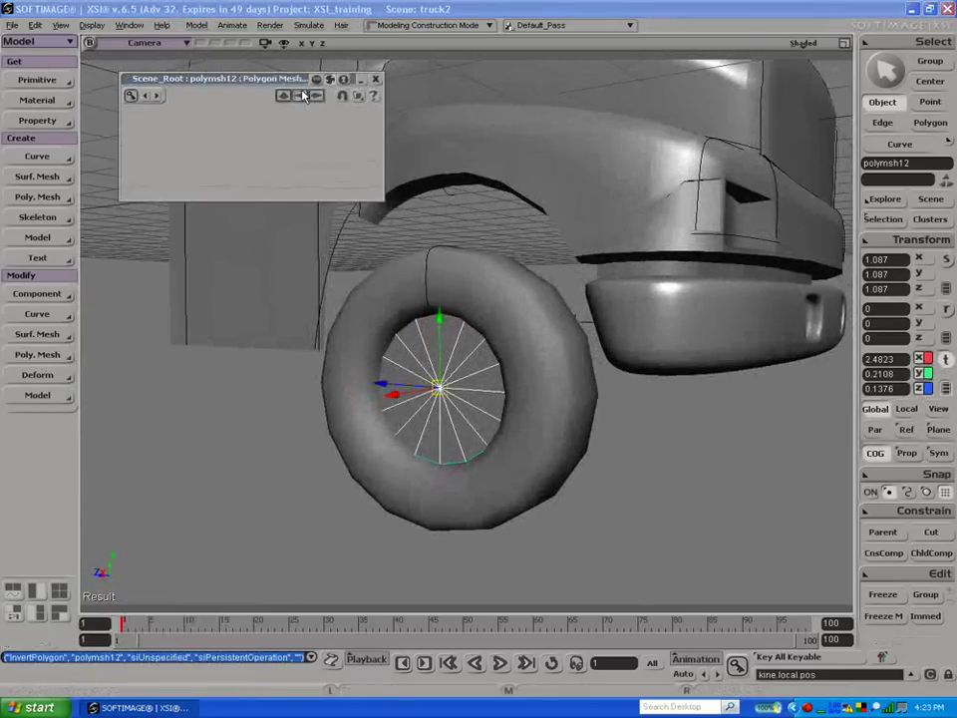
pyautogui.moveTo(318, 219); pyautogui.dragTo(324, 222)
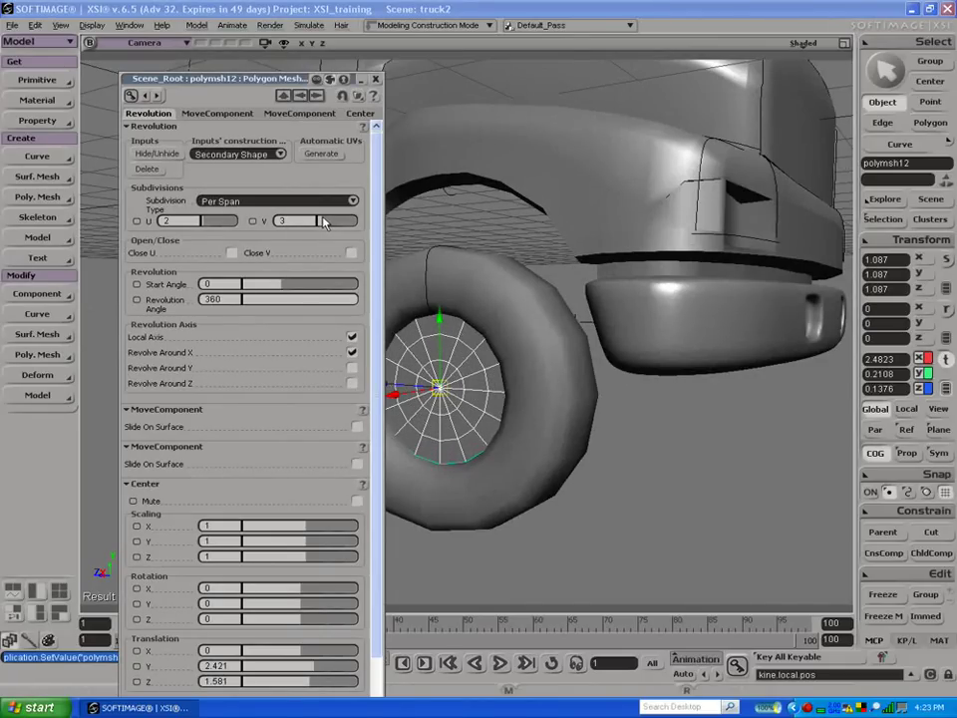
pyautogui.click(375, 79)
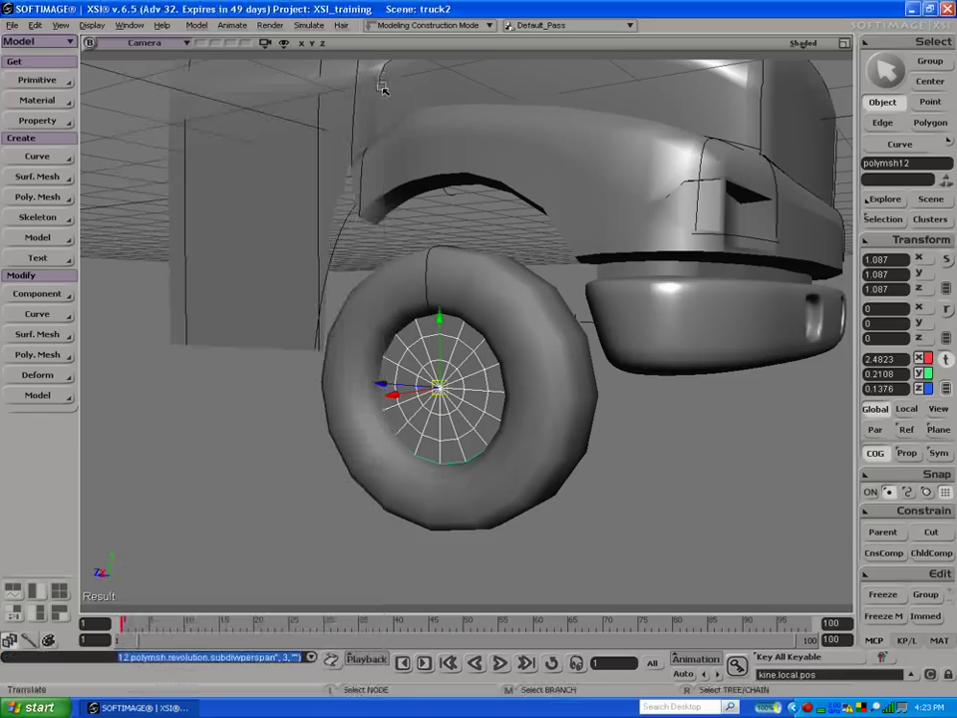
# Step: Select the innermost ring of polygons on the wheel disc and pull it outward along X to about 0.04
pyautogui.press('u')
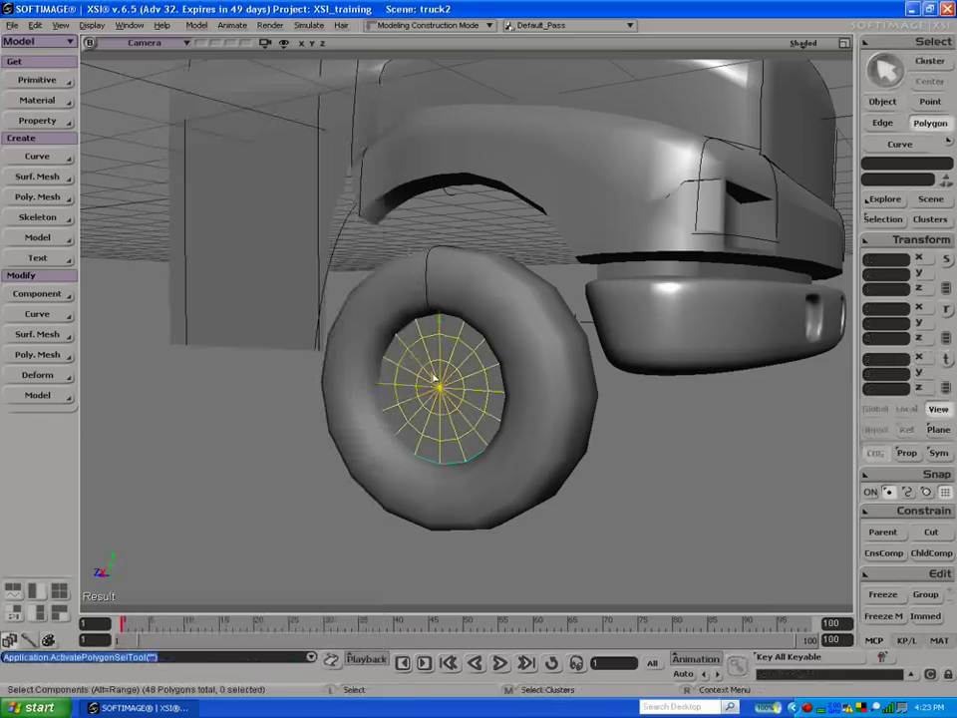
pyautogui.press('u')
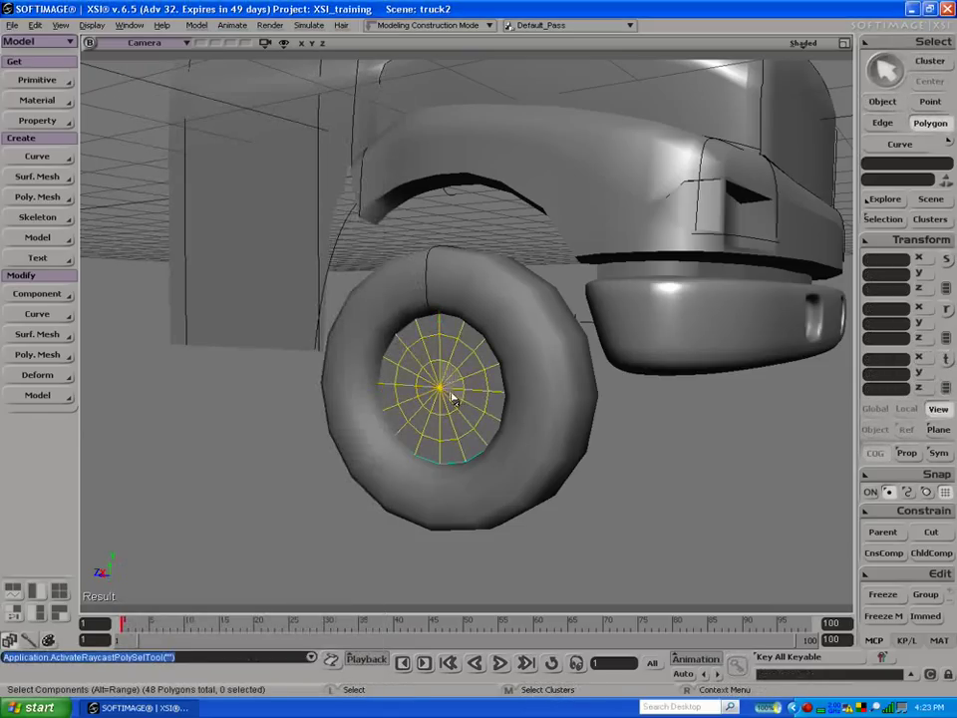
pyautogui.click(441, 385)
pyautogui.press('v')
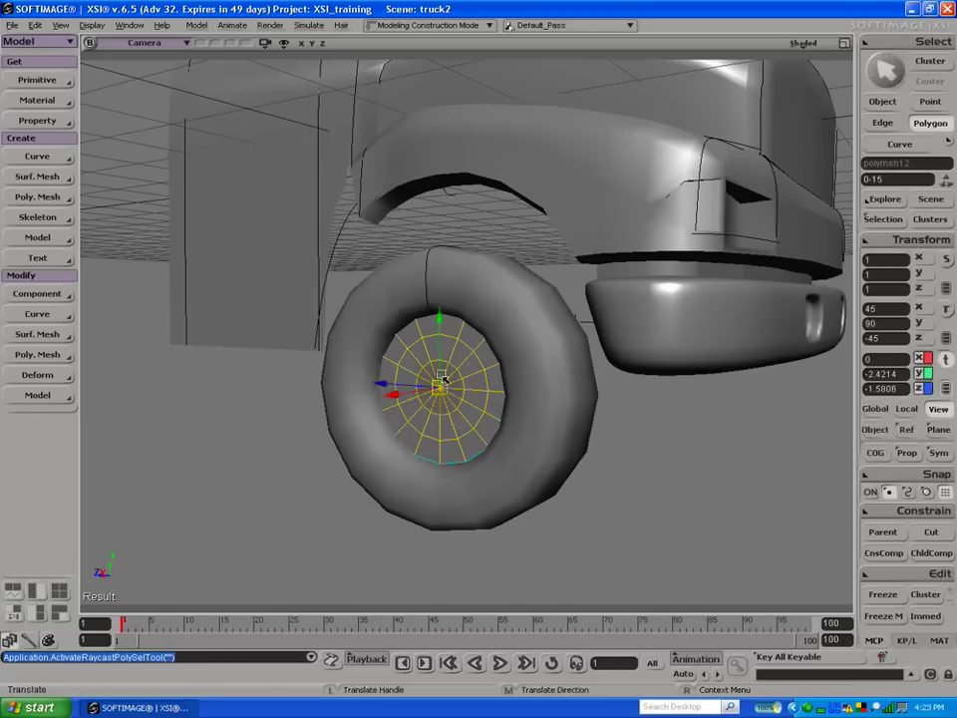
pyautogui.press('v')
pyautogui.moveTo(400, 397); pyautogui.dragTo(391, 388)
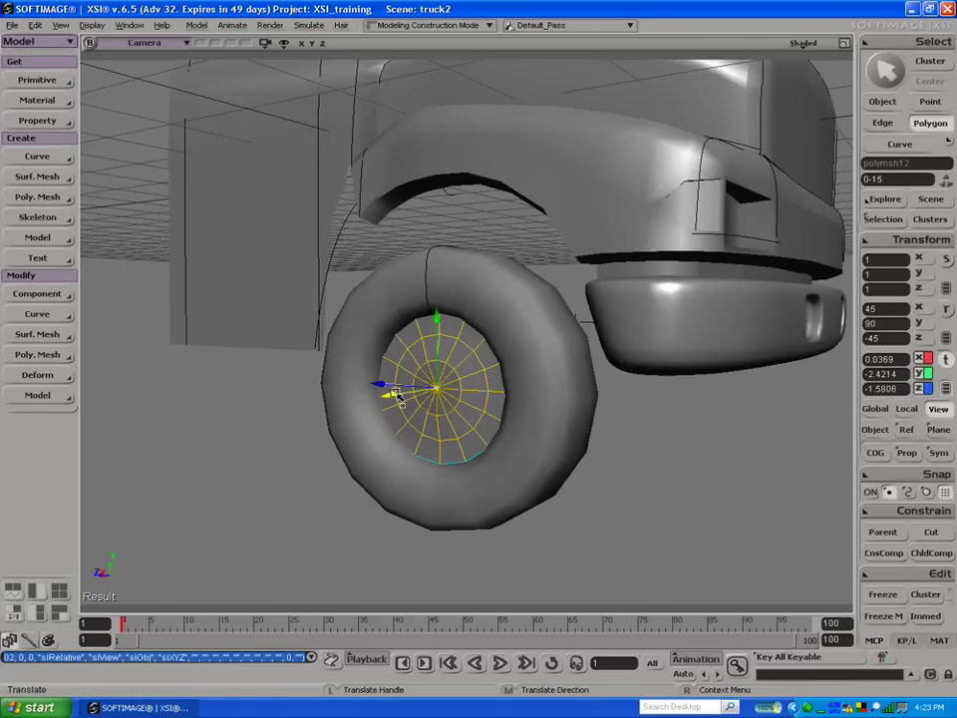
# Step: Add the wheel disc's second polygon ring to the selection, pull both rings outward to about 0.06 in X, and deselect everything
pyautogui.press('u')
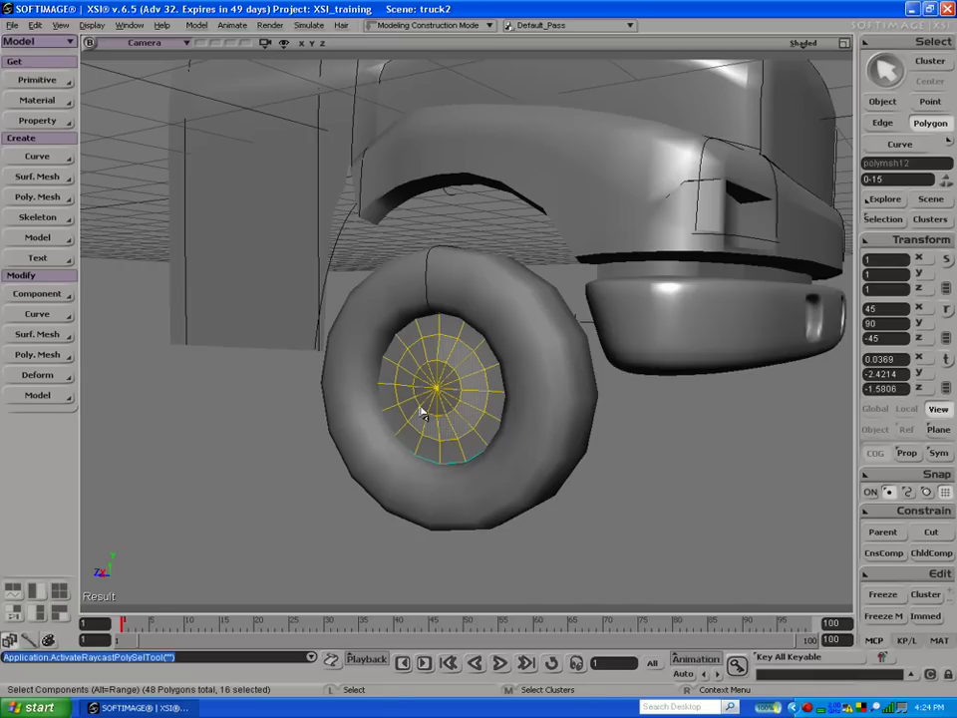
pyautogui.press('shift')
pyautogui.moveTo(430, 355)
pyautogui.keyDown('shift'); pyautogui.mouseDown()
pyautogui.moveTo(408, 387)
pyautogui.moveTo(455, 377)
pyautogui.moveTo(442, 367)
pyautogui.moveTo(413, 398)
pyautogui.moveTo(402, 394)
pyautogui.mouseUp(); pyautogui.keyUp('shift')
pyautogui.press('v')
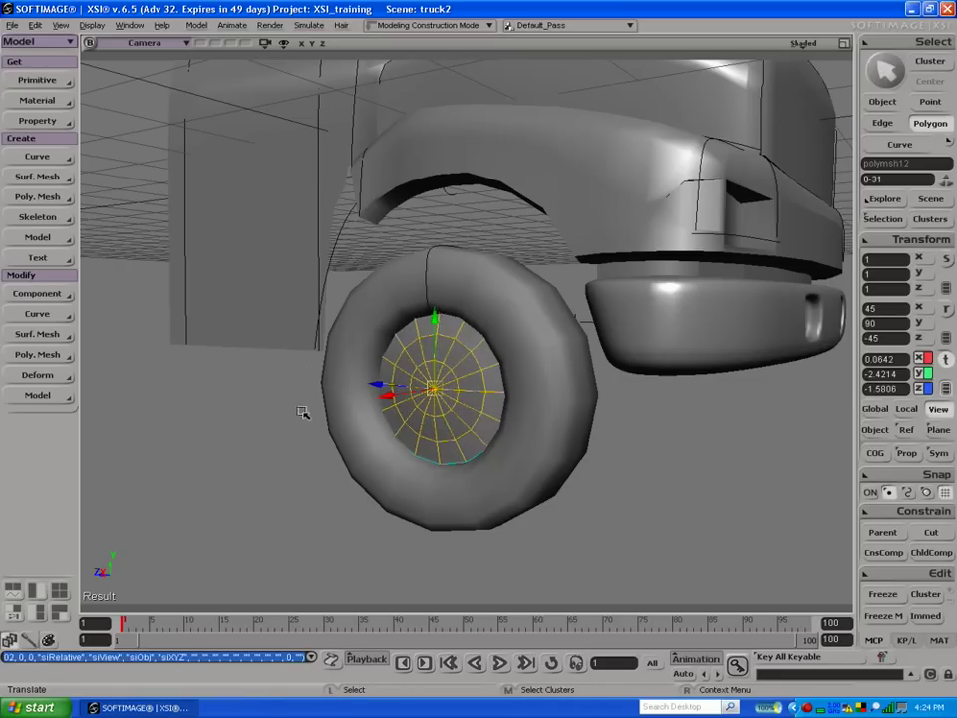
pyautogui.click(282, 433)
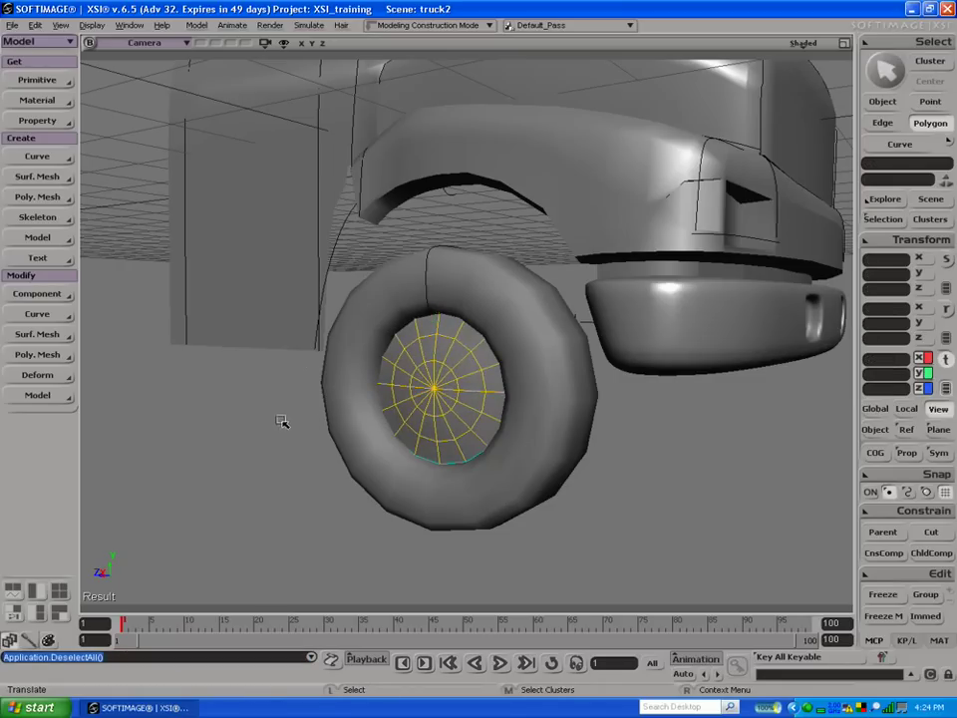
pyautogui.press('space')
pyautogui.click(272, 423)
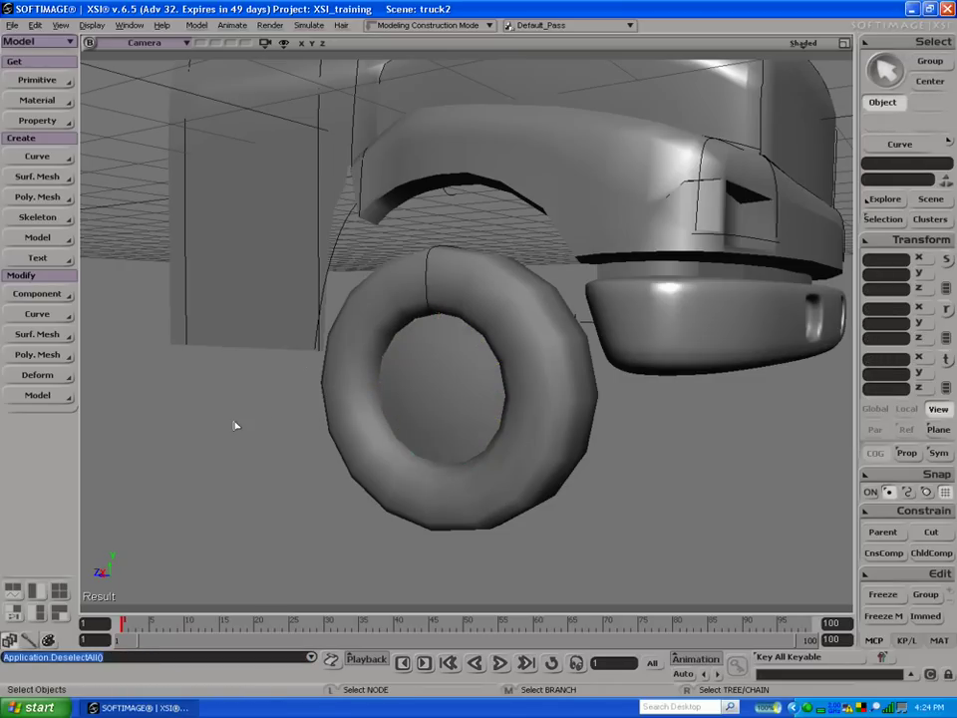
# Step: Examine the wheel and cab against the side reference photo and review the truck's front in the perspective view
pyautogui.press('s')
pyautogui.moveTo(224, 425); pyautogui.dragTo(240, 427)
pyautogui.scroll(-5, 241, 427)
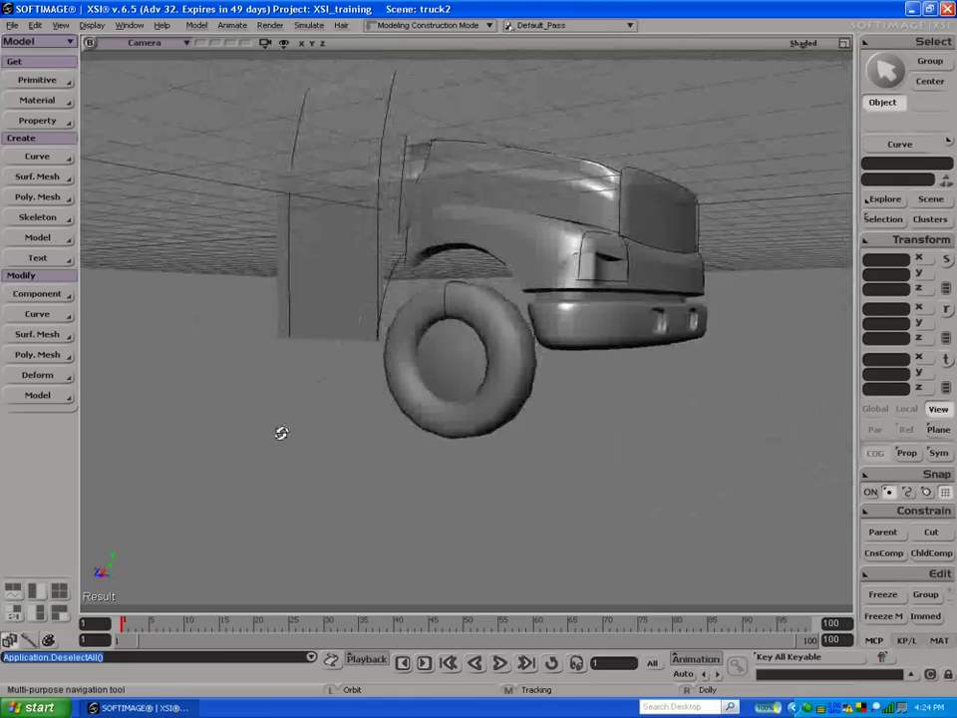
pyautogui.moveTo(309, 436); pyautogui.dragTo(356, 440)
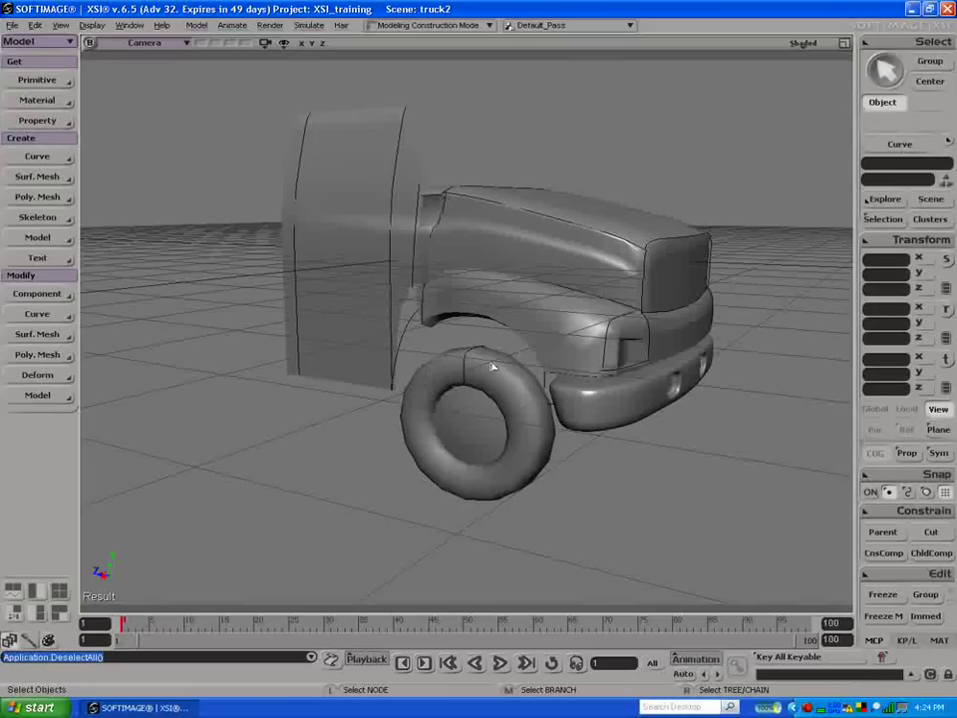
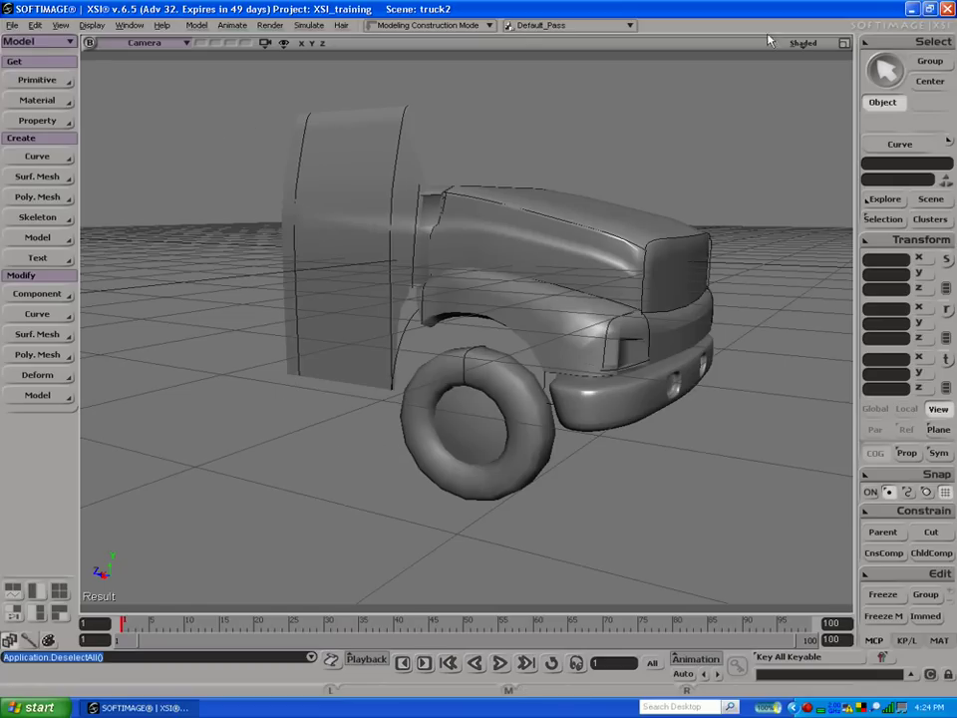
pyautogui.click(843, 43)
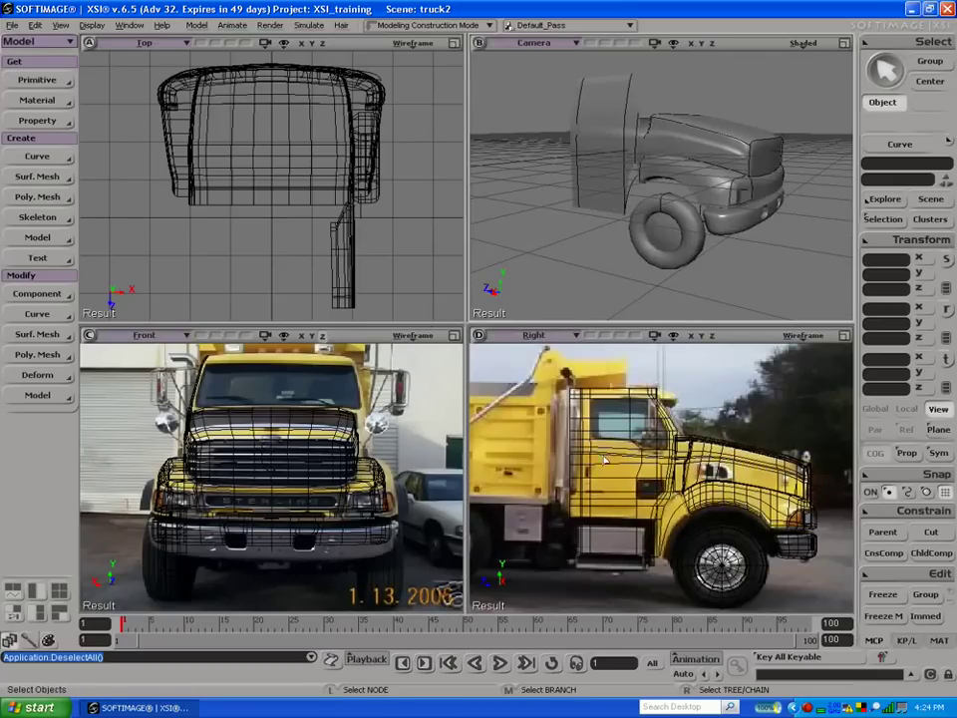
pyautogui.click(842, 336)
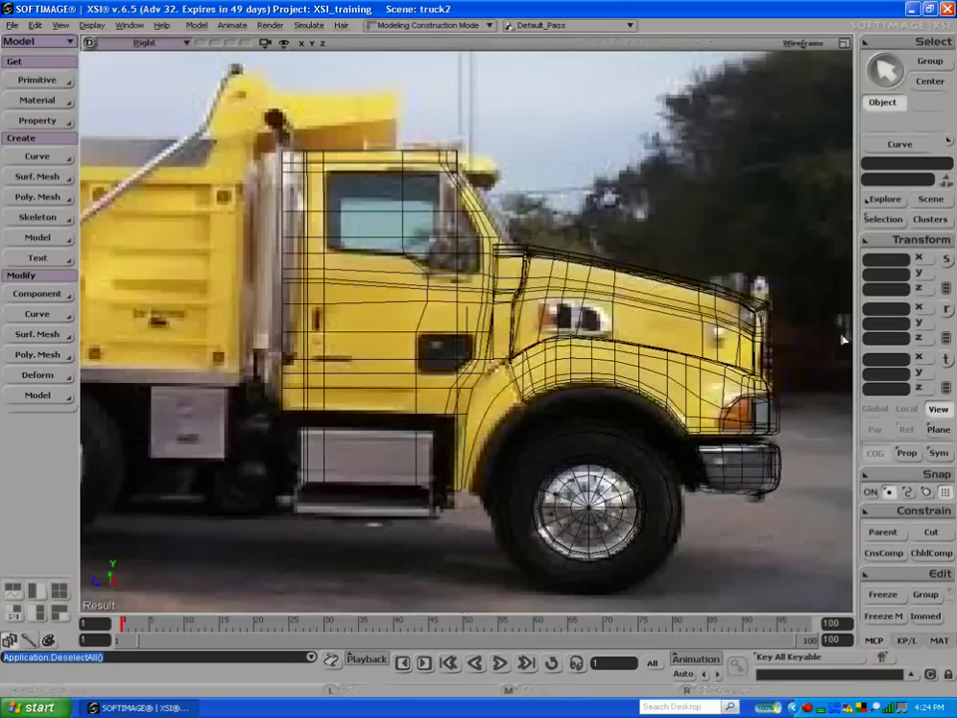
pyautogui.press('a')
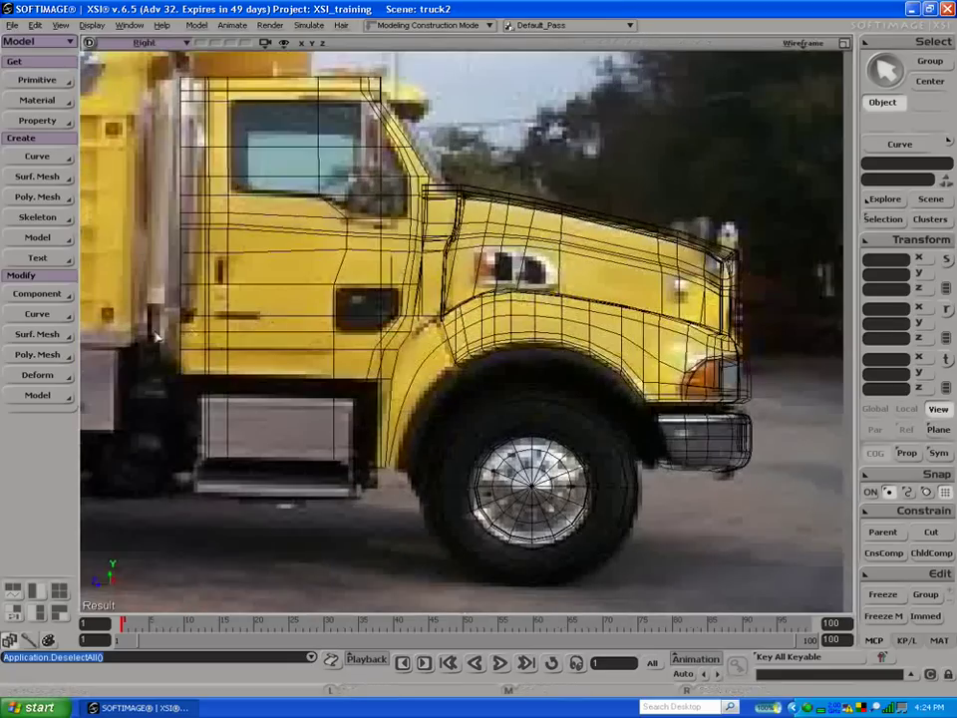
pyautogui.rightClick(171, 214)
pyautogui.click(155, 152)
pyautogui.click(168, 161)
pyautogui.press('s')
pyautogui.moveTo(168, 159)
pyautogui.mouseDown(button='right')
pyautogui.moveTo(194, 189)
pyautogui.moveTo(151, 157)
pyautogui.mouseUp(button='right')
pyautogui.moveTo(152, 157); pyautogui.dragTo(278, 278, button='middle')
pyautogui.moveTo(279, 278); pyautogui.dragTo(72, 243, button='right')
pyautogui.press('s')
pyautogui.moveTo(263, 286); pyautogui.dragTo(414, 254)
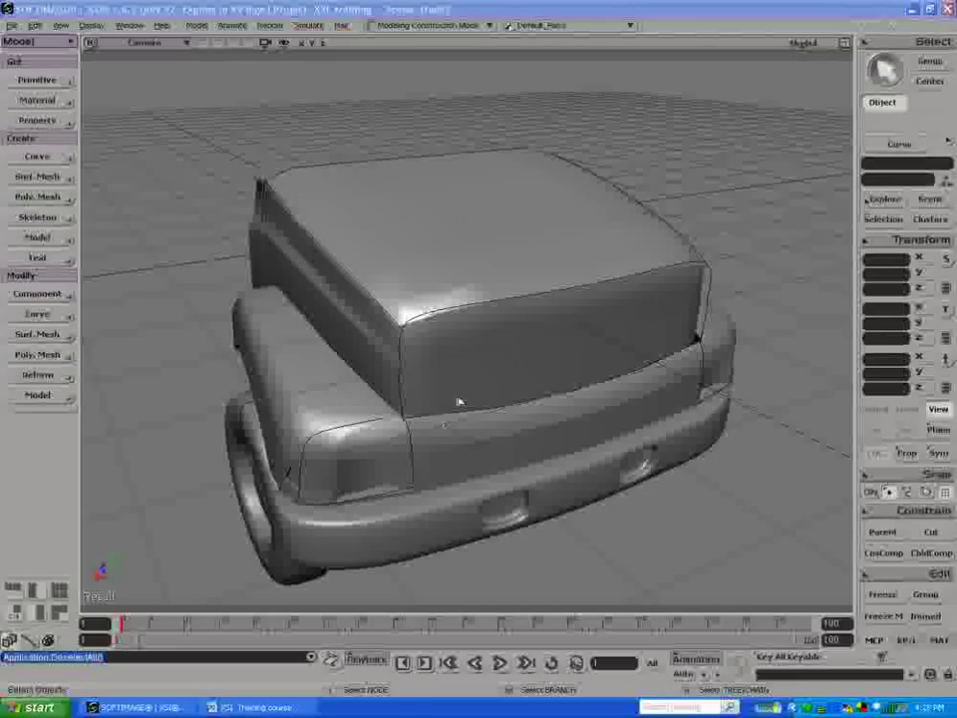
# Step: Inspect the hood, fender and bumper meshes by selecting each one in turn
pyautogui.click(573, 343)
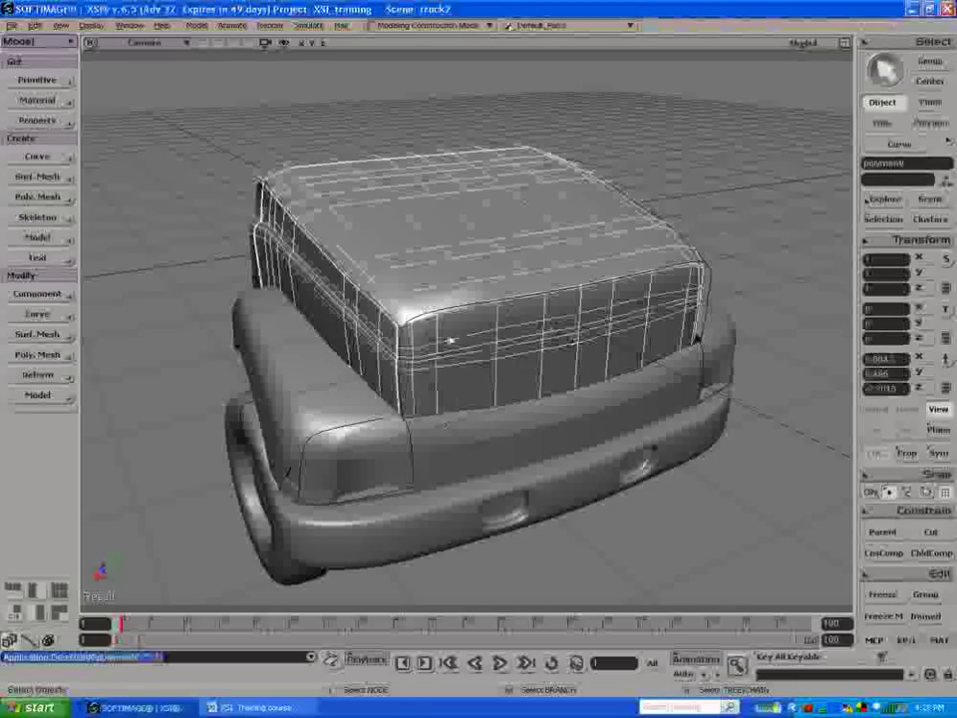
pyautogui.click(364, 429)
pyautogui.click(531, 505)
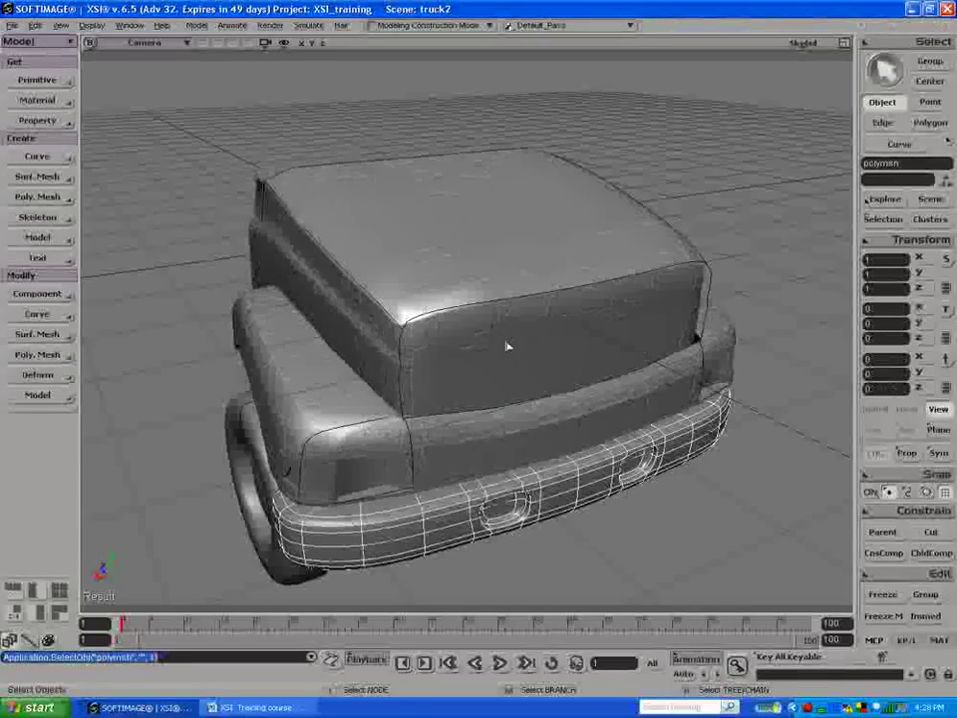
pyautogui.click(542, 259)
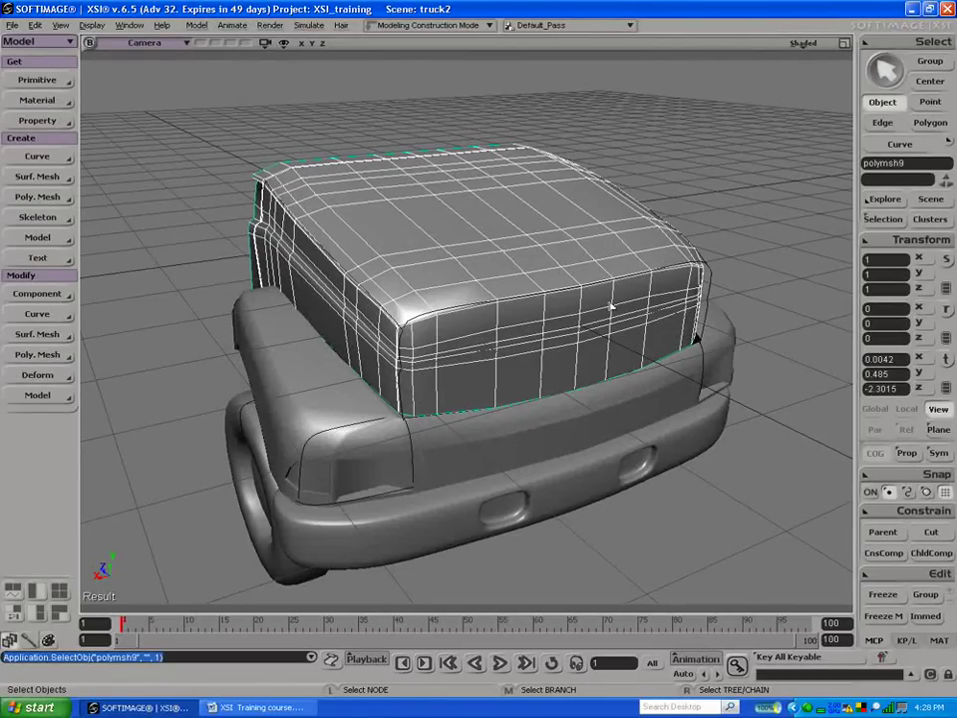
pyautogui.click(495, 430)
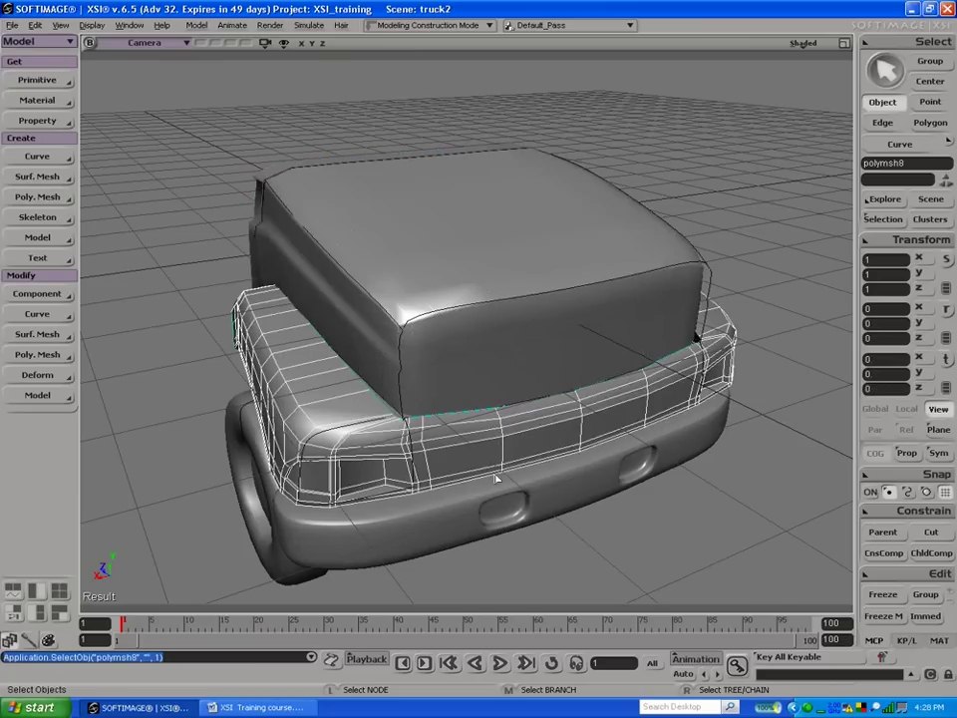
pyautogui.click(489, 498)
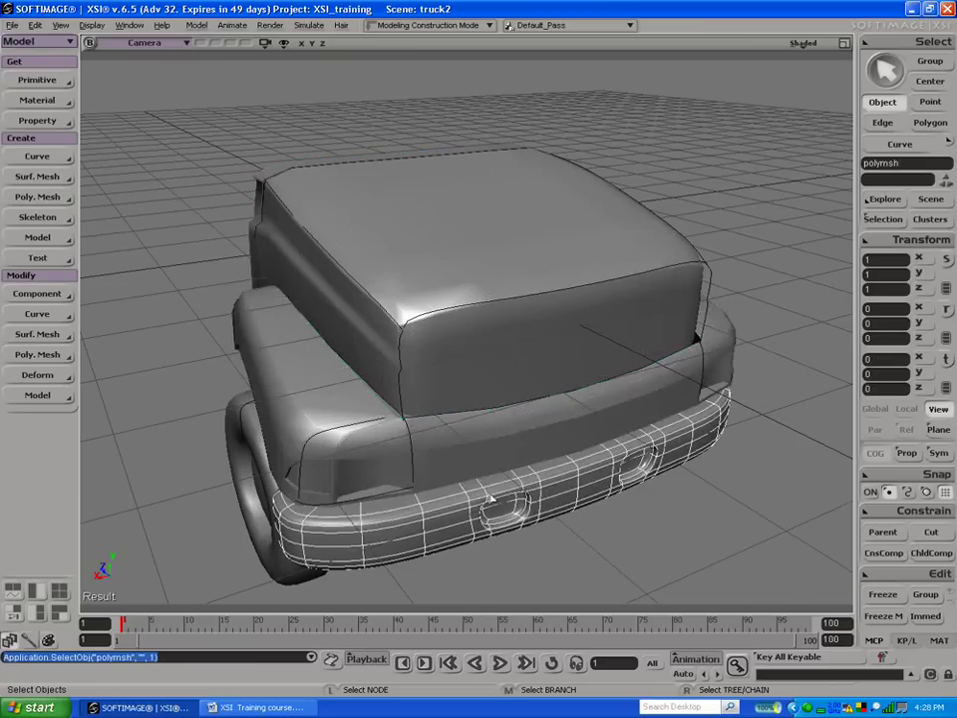
# Step: Select the polygons on the negative-X half of the hood in the front view and delete them
pyautogui.click(516, 250)
pyautogui.press('s')
pyautogui.moveTo(549, 265); pyautogui.dragTo(509, 233)
pyautogui.moveTo(509, 233); pyautogui.dragTo(434, 230, button='right')
pyautogui.moveTo(462, 469); pyautogui.dragTo(500, 380)
pyautogui.moveTo(440, 365); pyautogui.dragTo(460, 353, button='right')
pyautogui.moveTo(437, 348)
pyautogui.mouseDown()
pyautogui.moveTo(461, 343)
pyautogui.moveTo(449, 340)
pyautogui.mouseUp()
pyautogui.press('y')
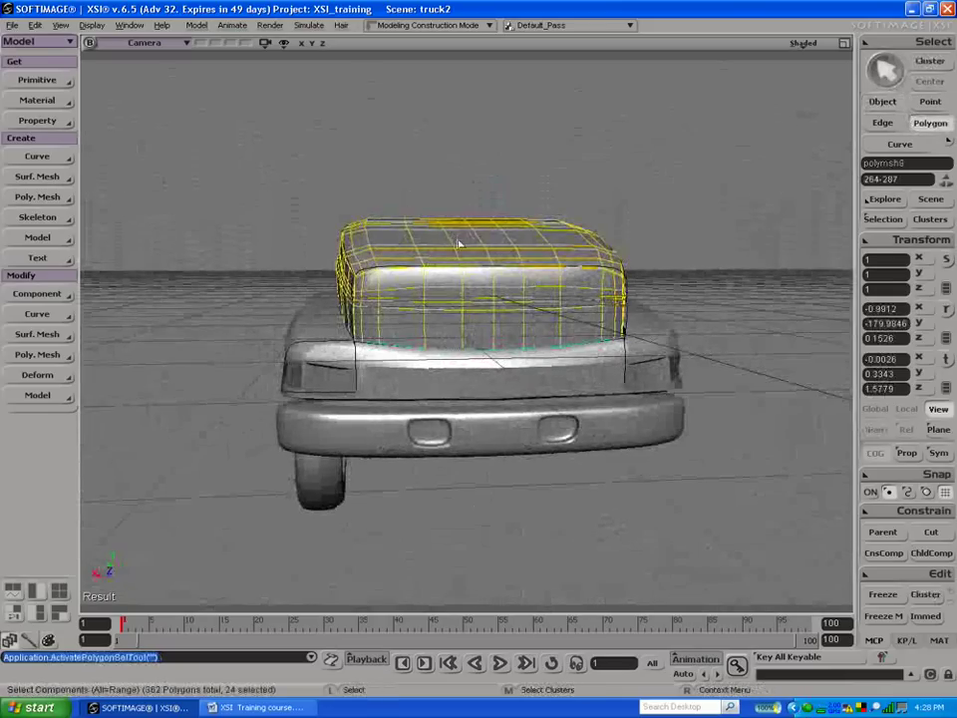
pyautogui.click(843, 44)
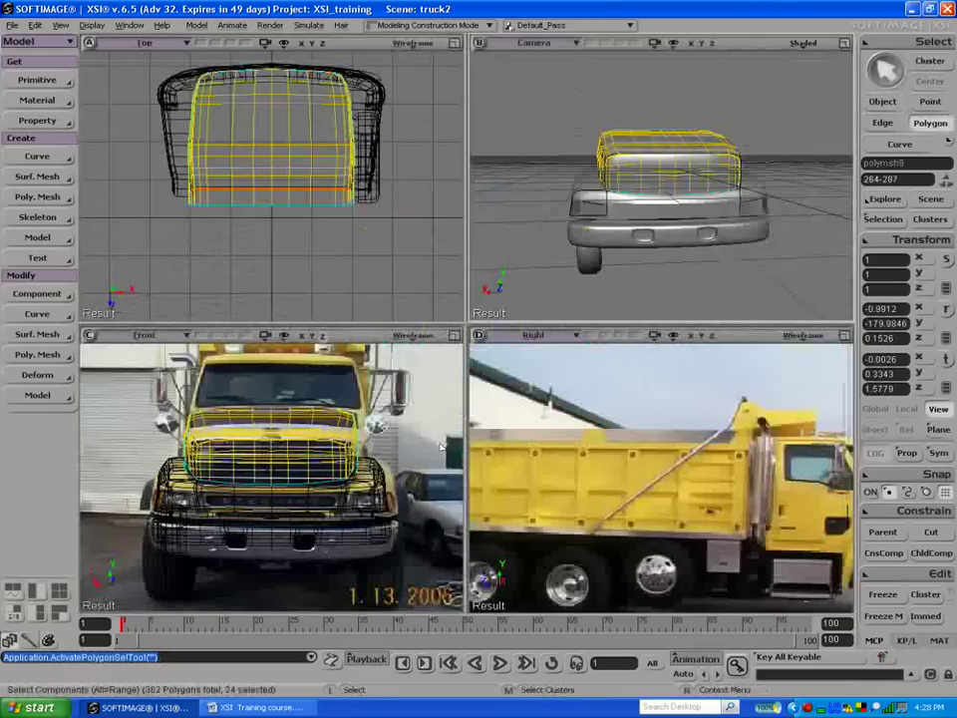
pyautogui.moveTo(262, 404); pyautogui.dragTo(399, 520)
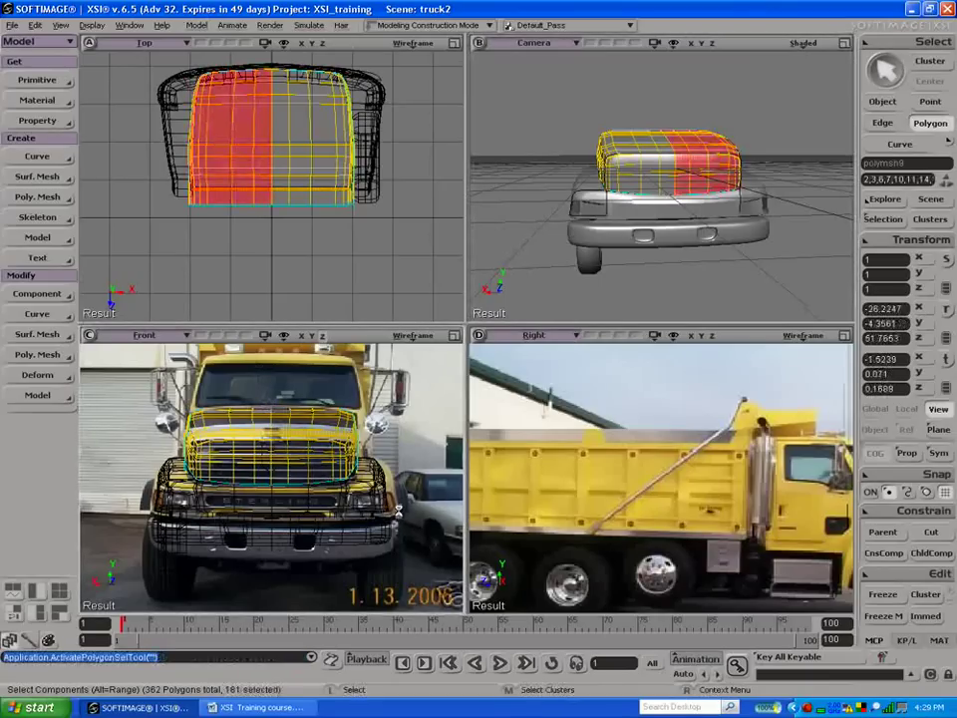
pyautogui.press('Delete')
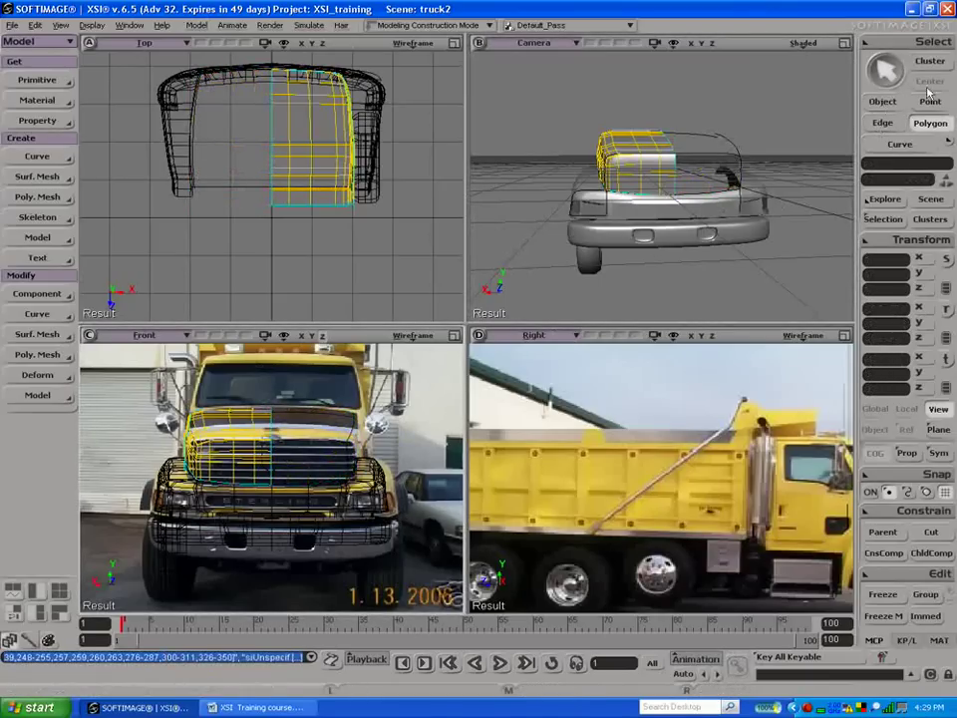
# Step: Clone the remaining hood half as a single clone and move the clone along X to about -4.17, clear of the truck
pyautogui.click(883, 102)
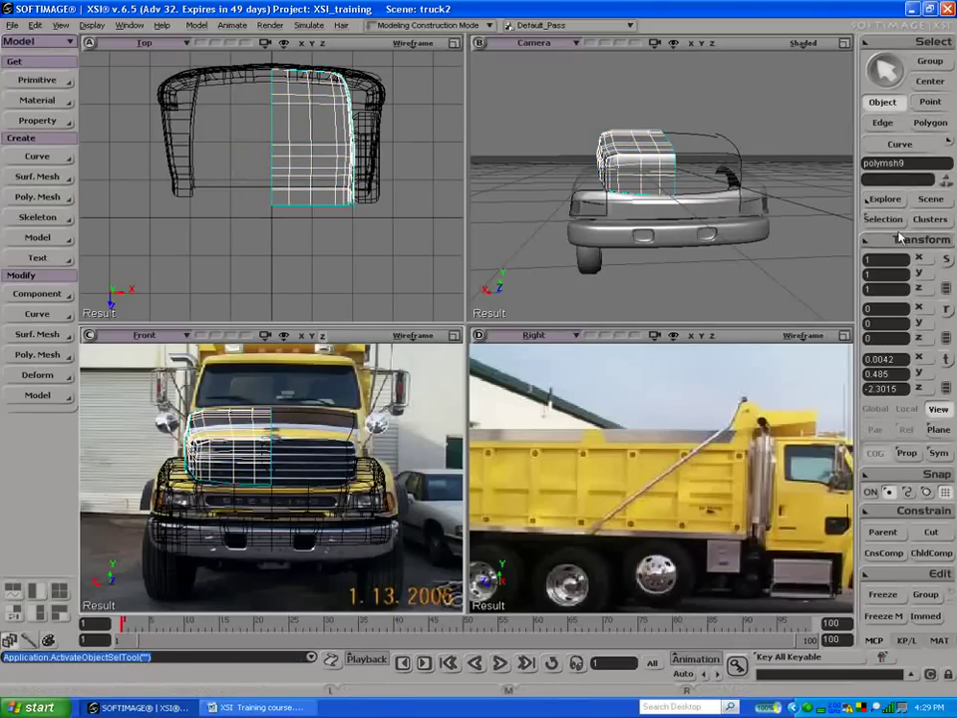
pyautogui.click(946, 361)
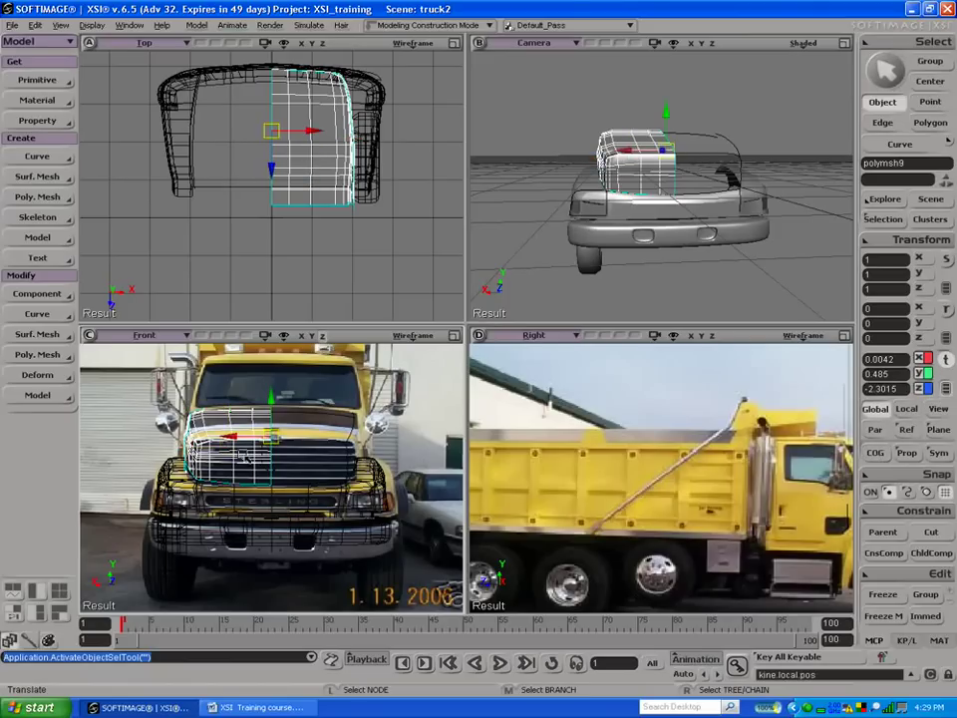
pyautogui.click(456, 335)
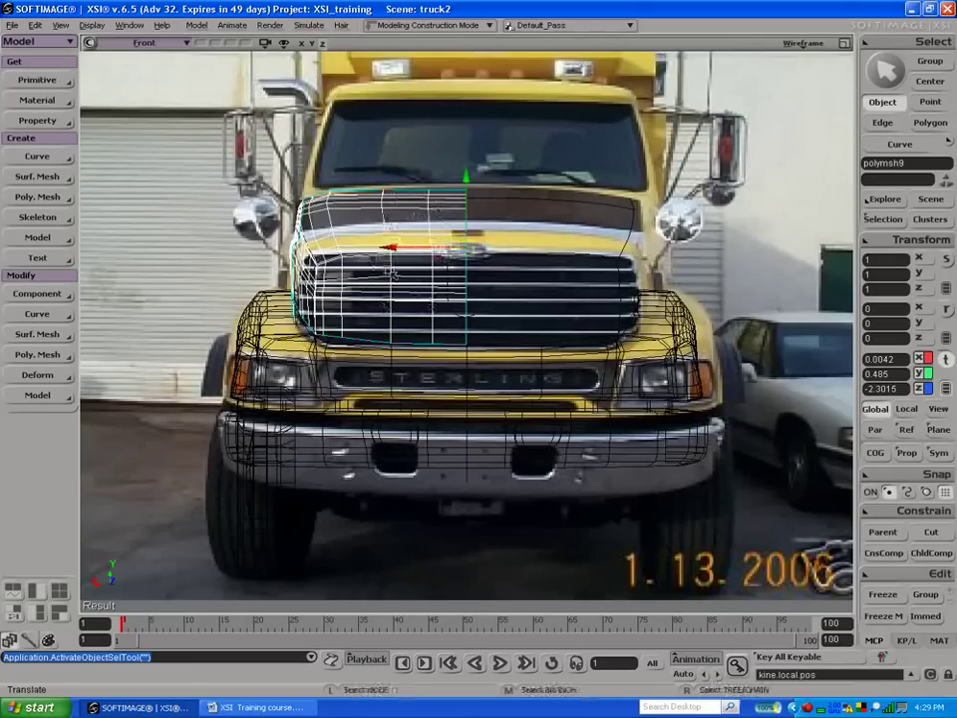
pyautogui.click(38, 26)
pyautogui.moveTo(79, 148)
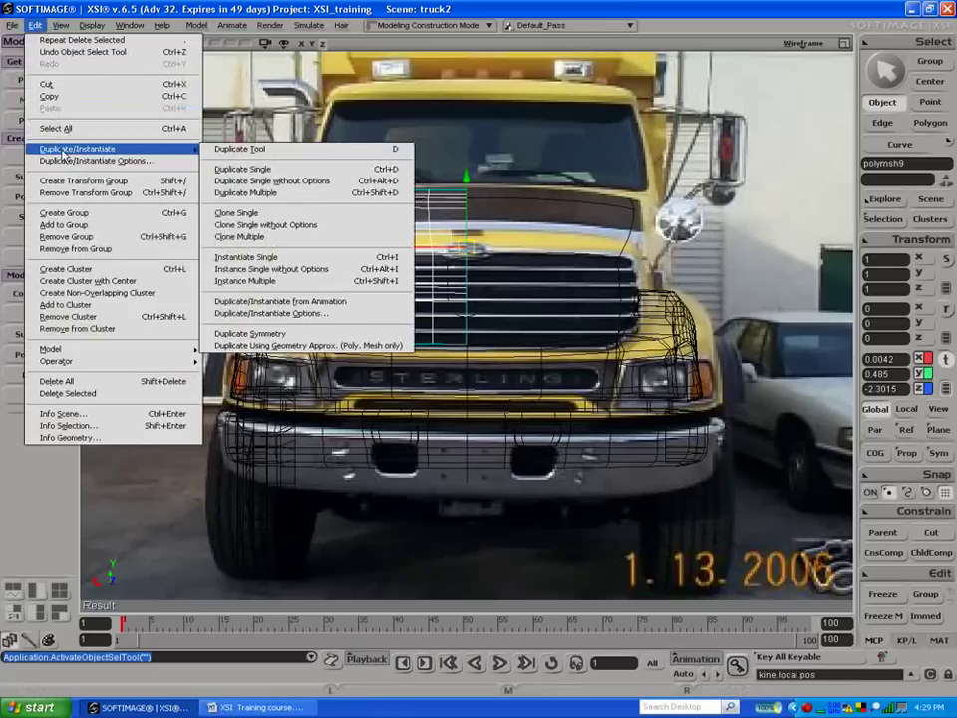
pyautogui.click(241, 212)
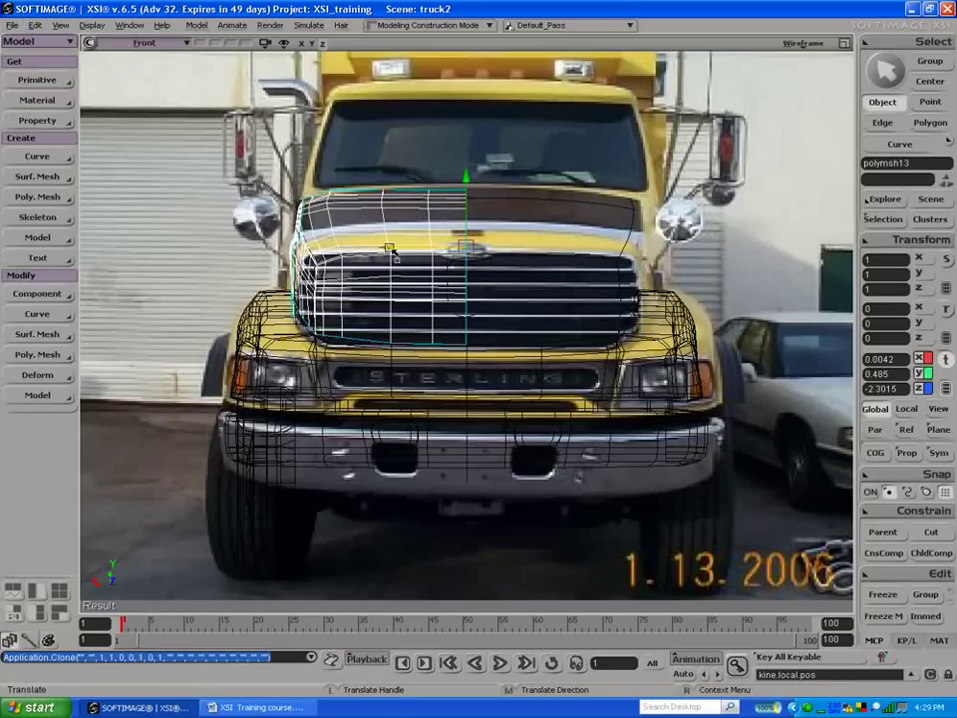
pyautogui.moveTo(390, 247)
pyautogui.mouseDown()
pyautogui.moveTo(780, 245)
pyautogui.moveTo(750, 244)
pyautogui.mouseUp()
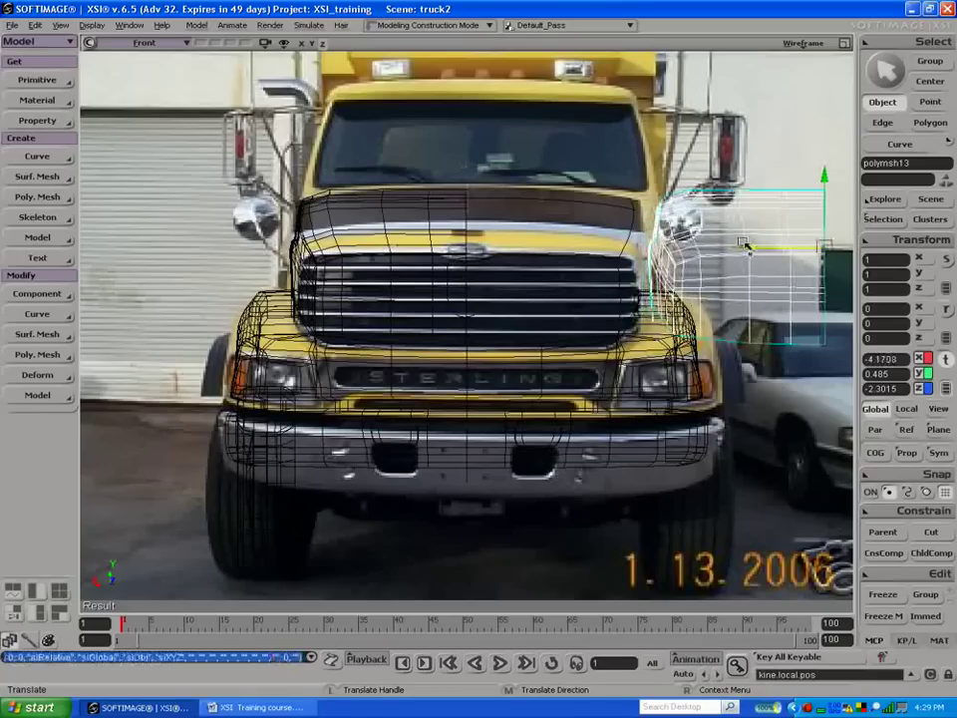
# Step: Symmetrize the hood clone's polygons across the X axis using the Local reference, so the clone becomes a full hood
pyautogui.click(18, 359)
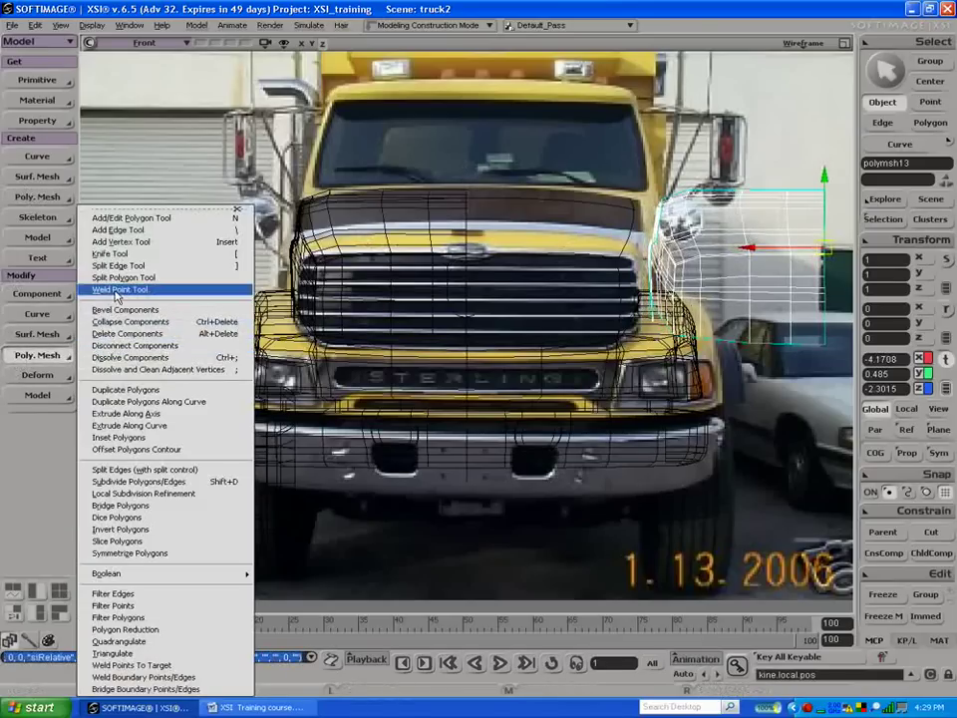
pyautogui.click(113, 553)
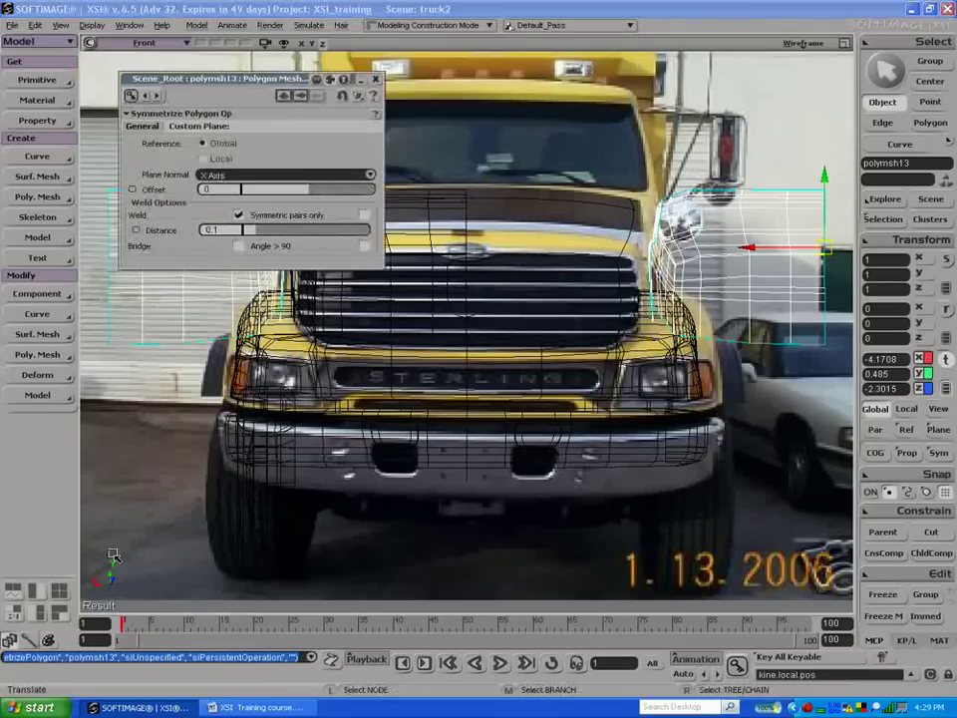
pyautogui.click(204, 160)
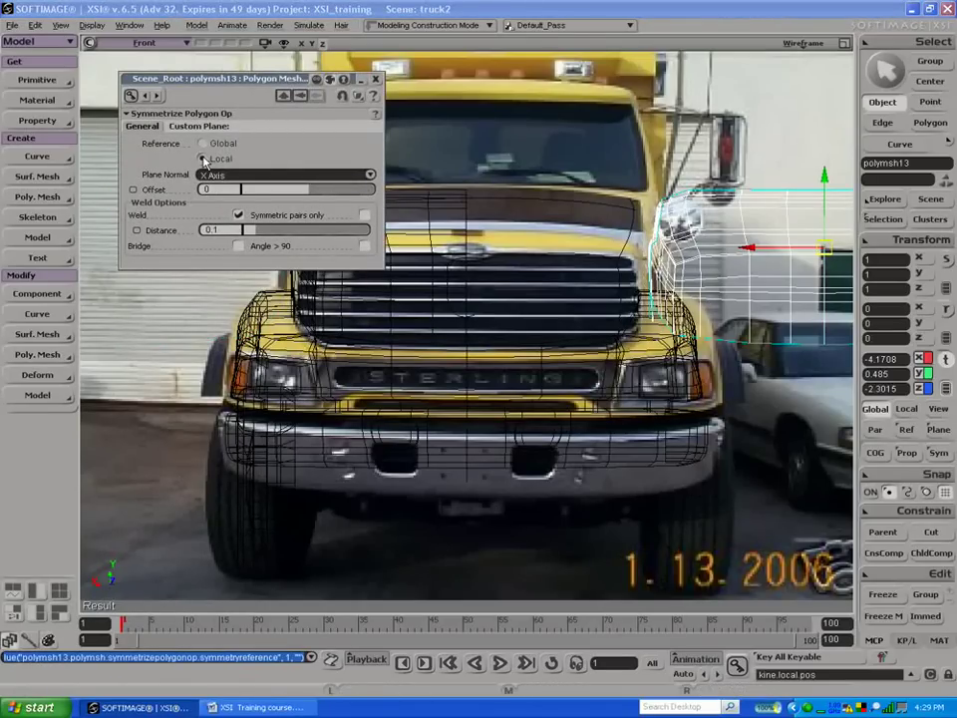
pyautogui.click(203, 145)
pyautogui.press('s')
pyautogui.moveTo(506, 297); pyautogui.dragTo(364, 305, button='right')
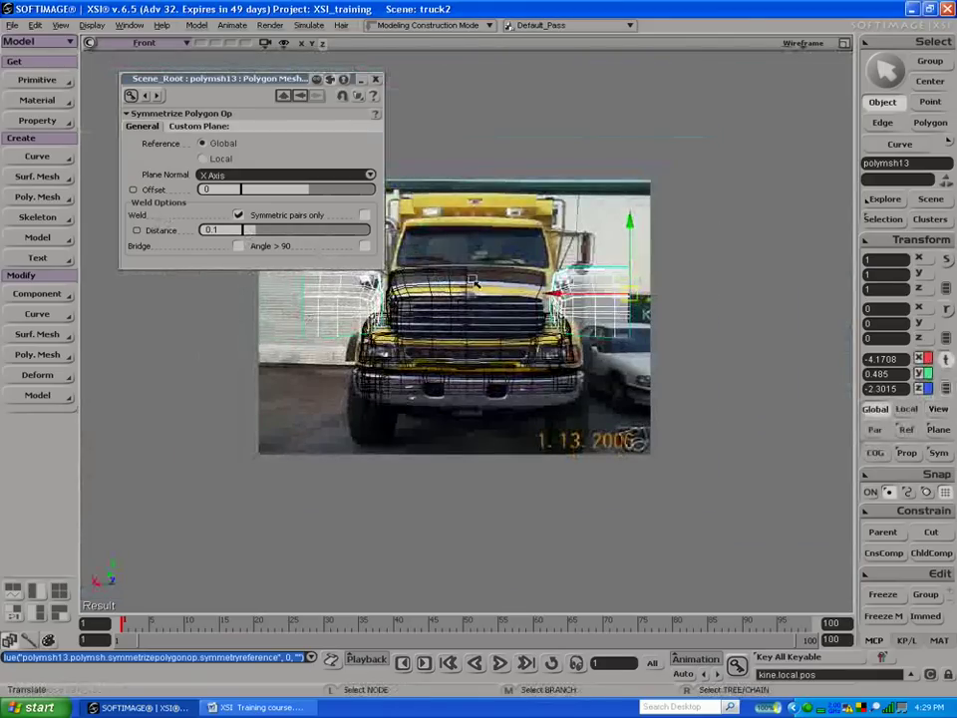
pyautogui.click(204, 158)
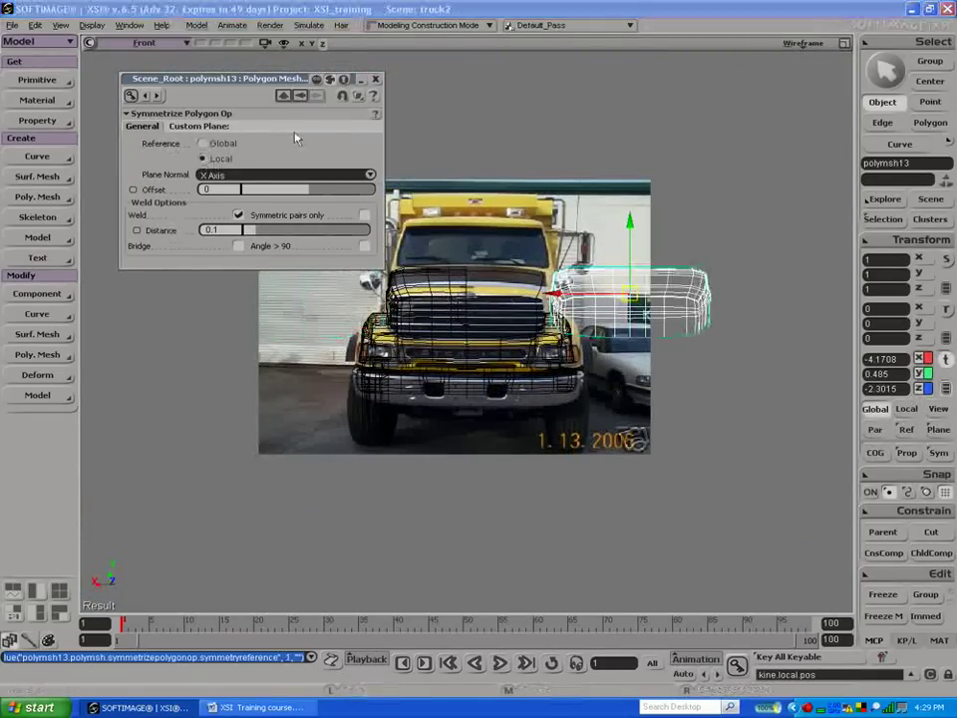
pyautogui.click(374, 79)
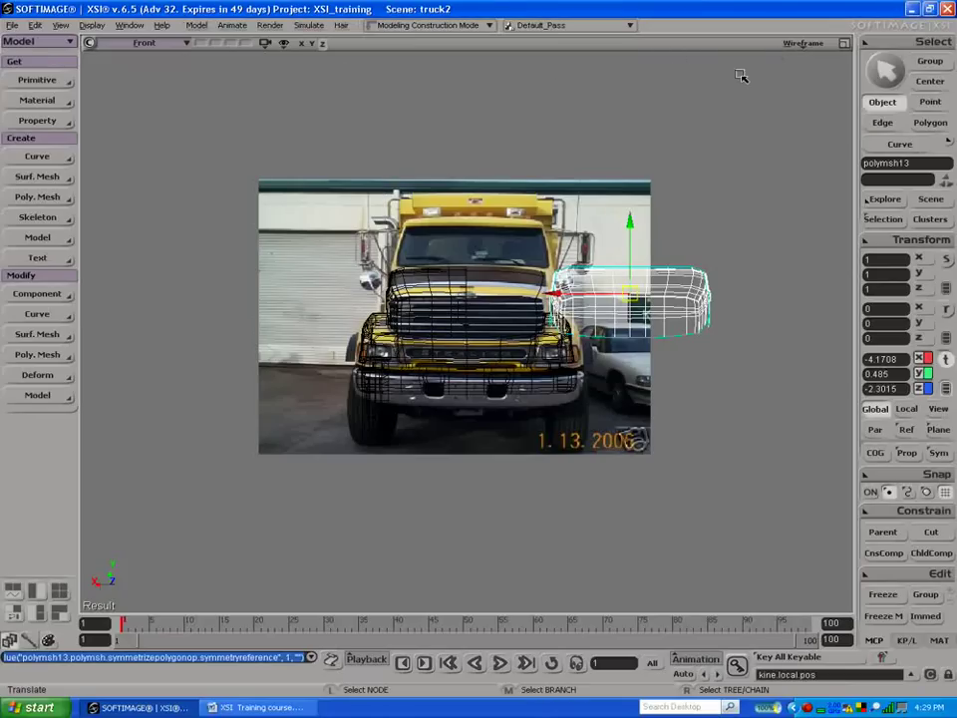
# Step: Examine the symmetrized hood clone beside the truck's front from several angles in the perspective view
pyautogui.click(845, 43)
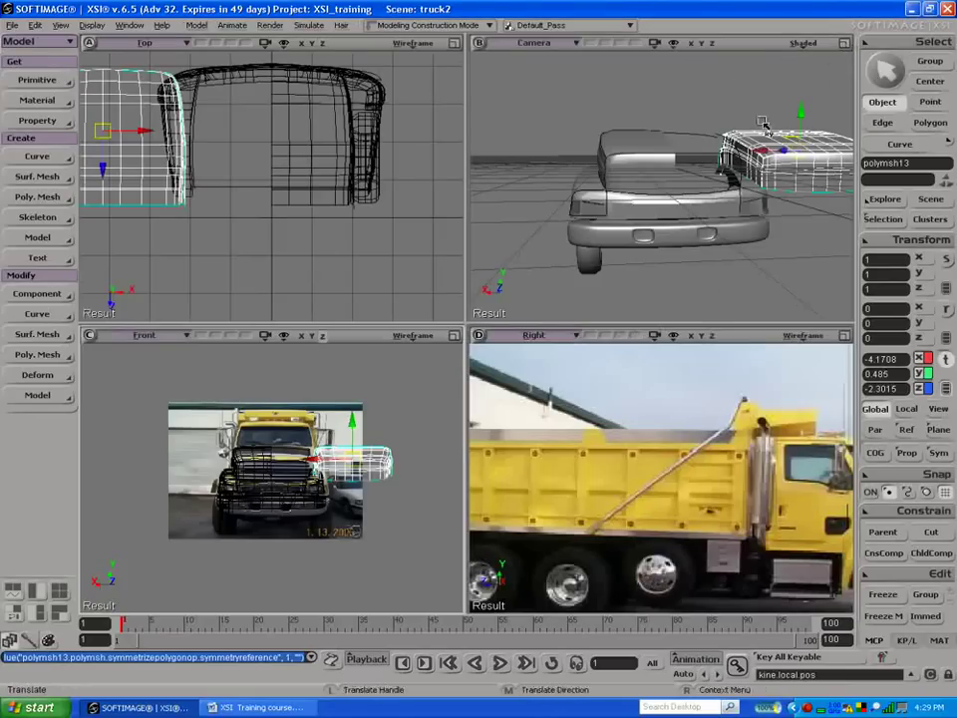
pyautogui.click(844, 43)
pyautogui.press('s')
pyautogui.moveTo(526, 259)
pyautogui.mouseDown()
pyautogui.moveTo(499, 248)
pyautogui.moveTo(510, 248)
pyautogui.mouseUp()
pyautogui.moveTo(510, 249); pyautogui.dragTo(489, 237, button='right')
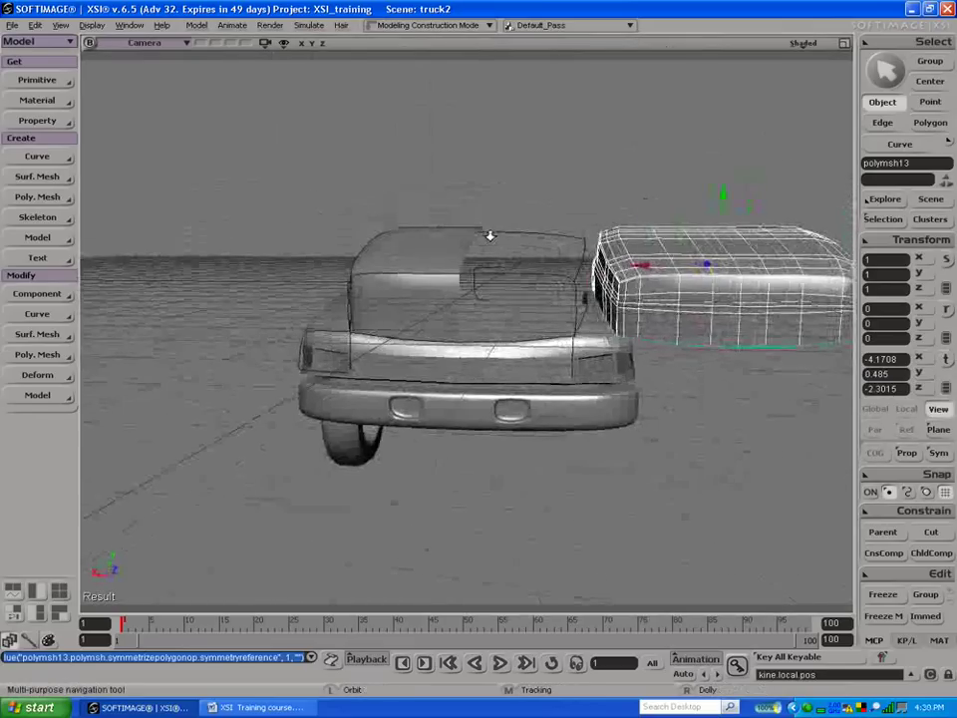
pyautogui.moveTo(451, 253)
pyautogui.mouseDown()
pyautogui.moveTo(444, 227)
pyautogui.moveTo(450, 255)
pyautogui.mouseUp()
pyautogui.press('v')
pyautogui.click(845, 45)
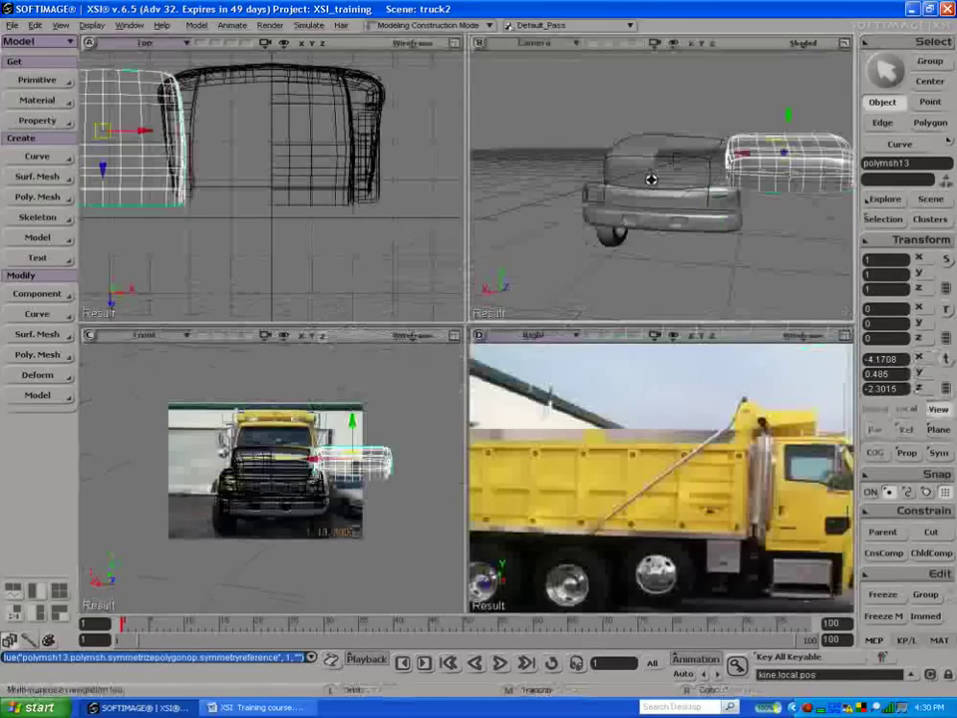
pyautogui.click(843, 46)
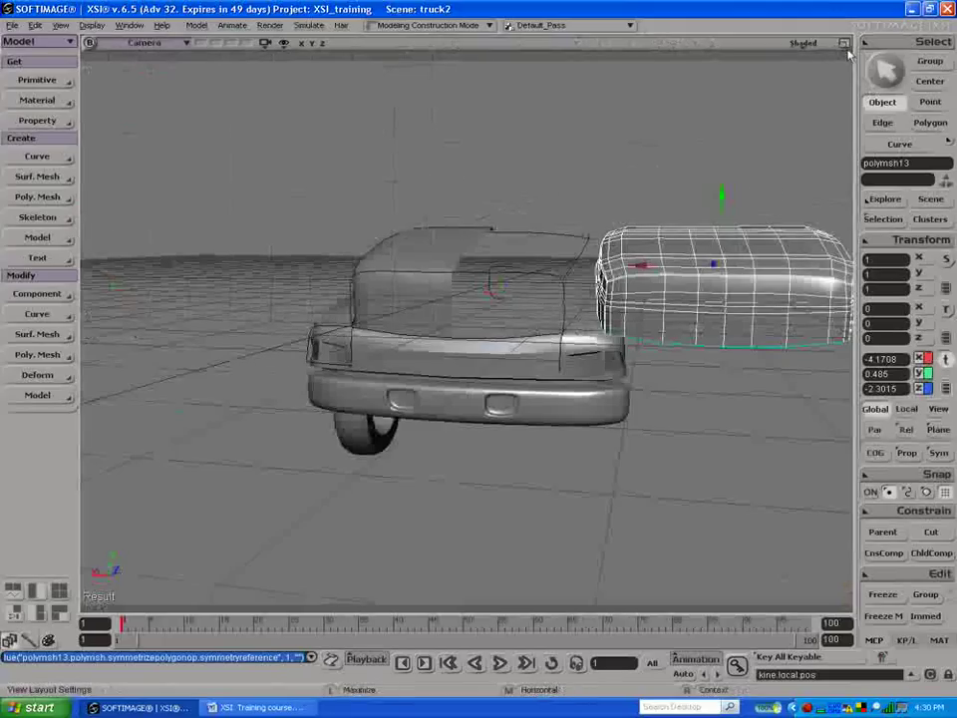
pyautogui.click(843, 45)
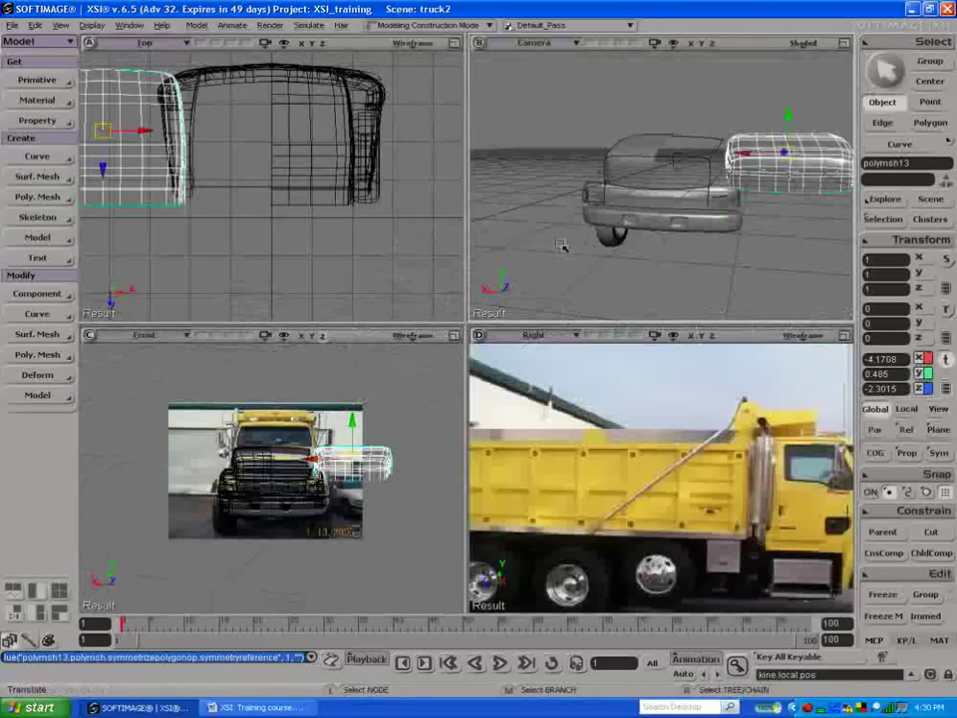
# Step: Select the original hood half, frame it in the front view and set that view to Hidden Line Removal
pyautogui.click(244, 467)
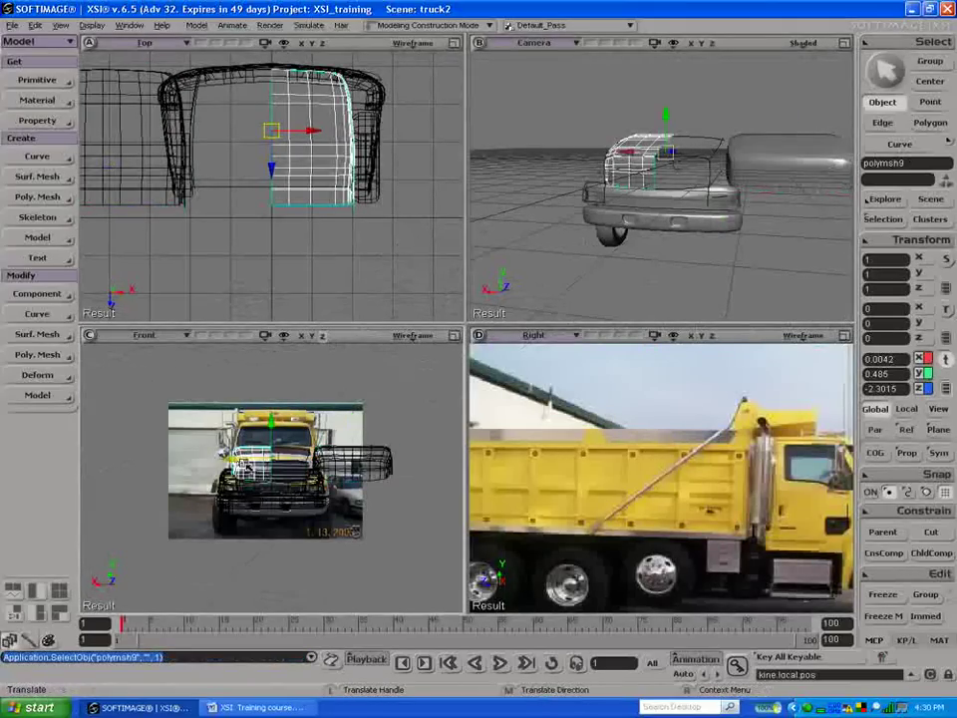
pyautogui.press('f')
pyautogui.click(760, 172)
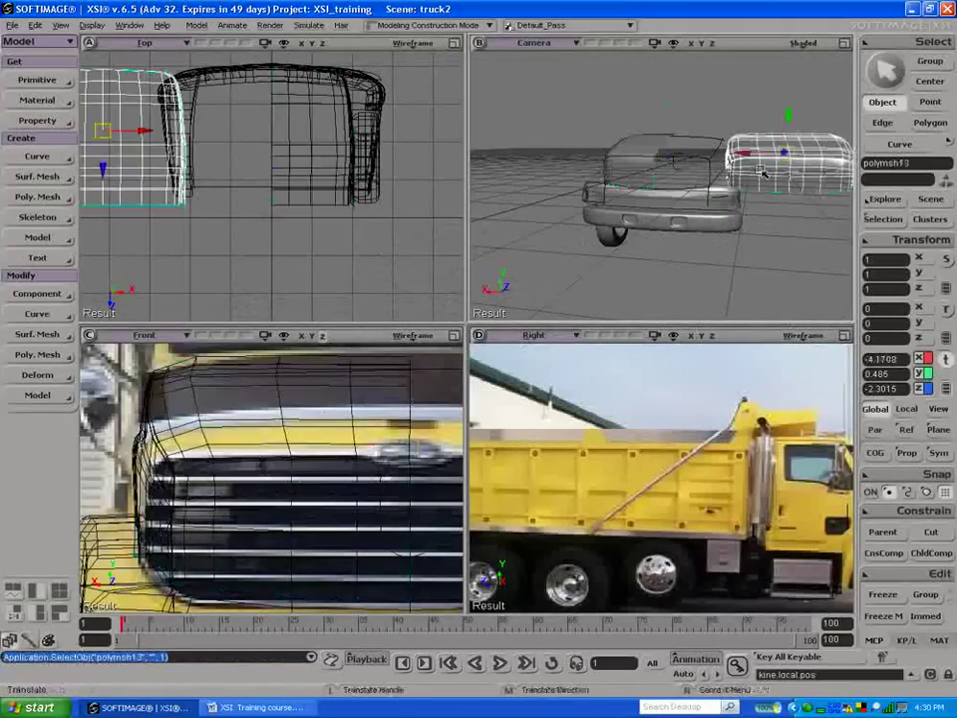
pyautogui.press('f')
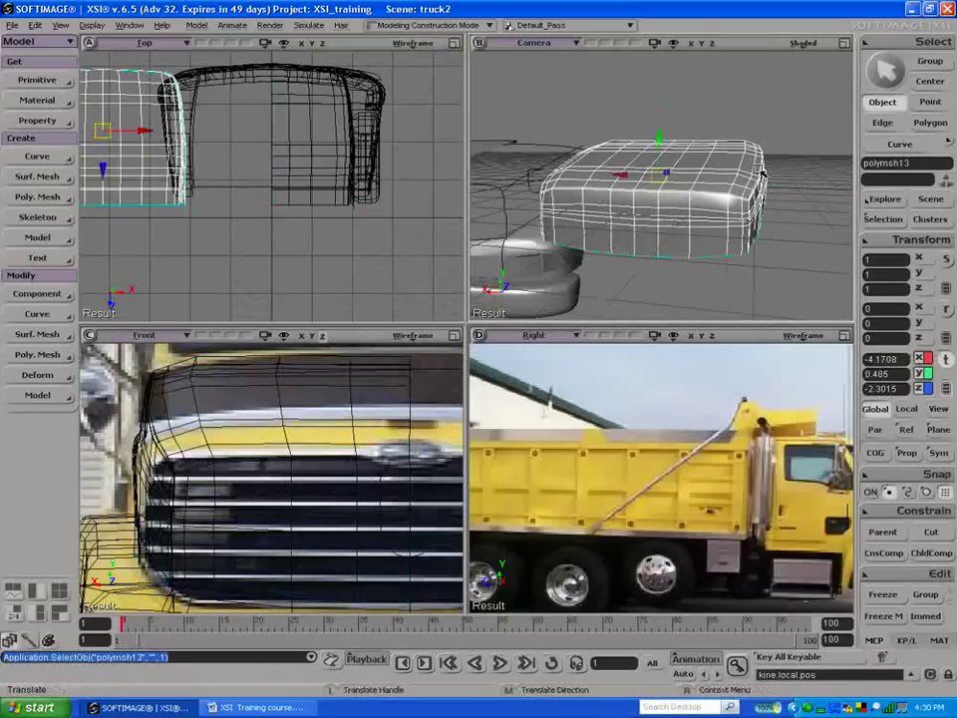
pyautogui.click(240, 444)
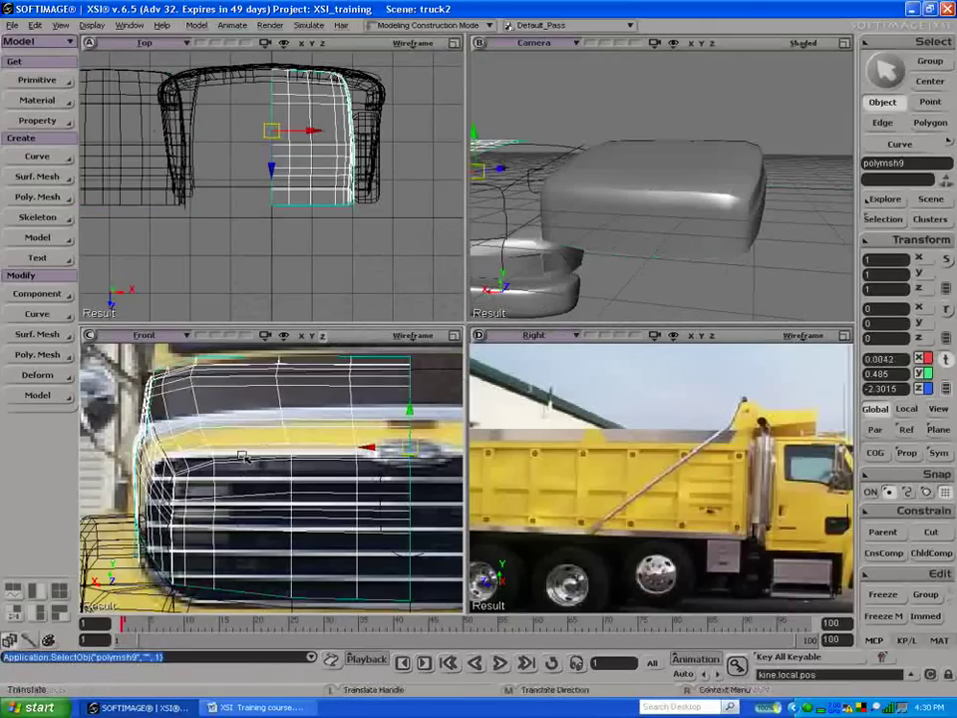
pyautogui.click(412, 335)
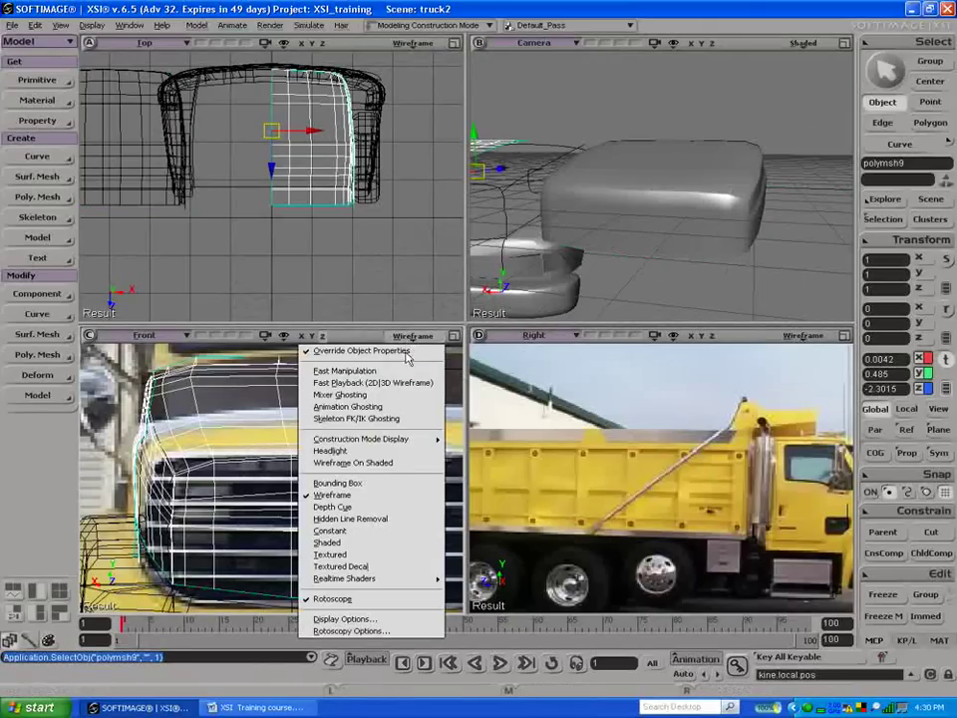
pyautogui.click(381, 518)
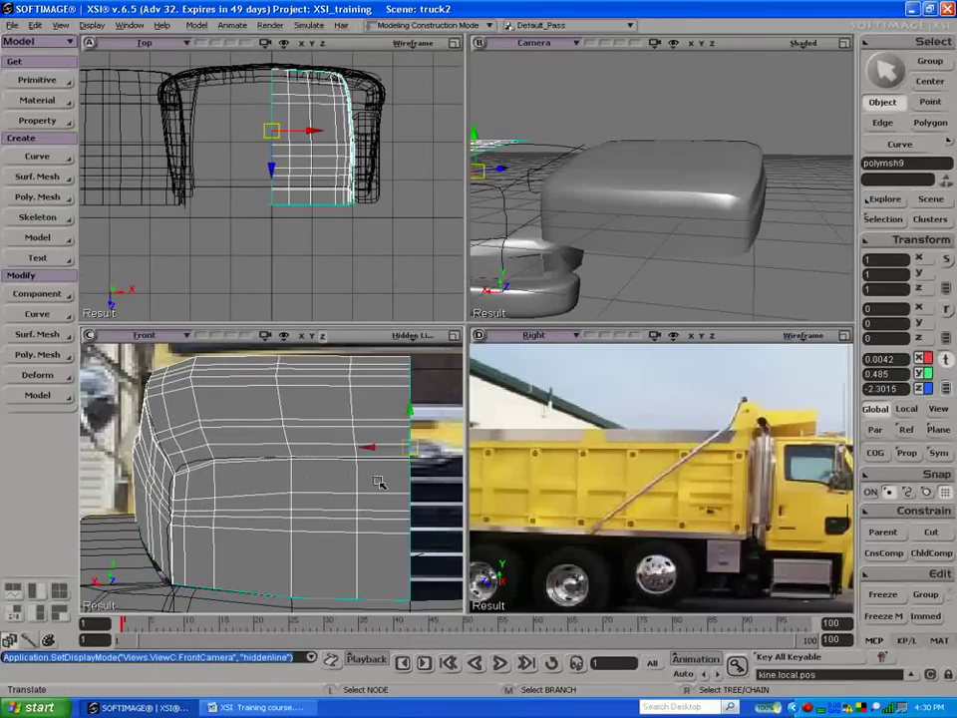
# Step: Split edges on the original hood half to add two horizontal loops and one vertical loop bounding the grille area
pyautogui.press('\\')
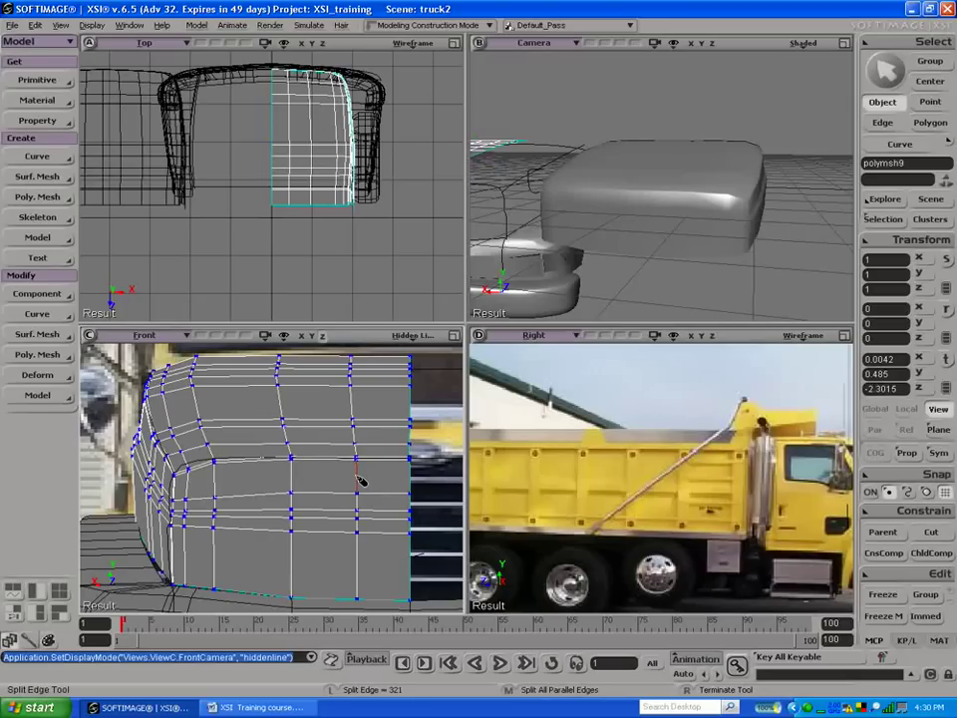
pyautogui.click(360, 480)
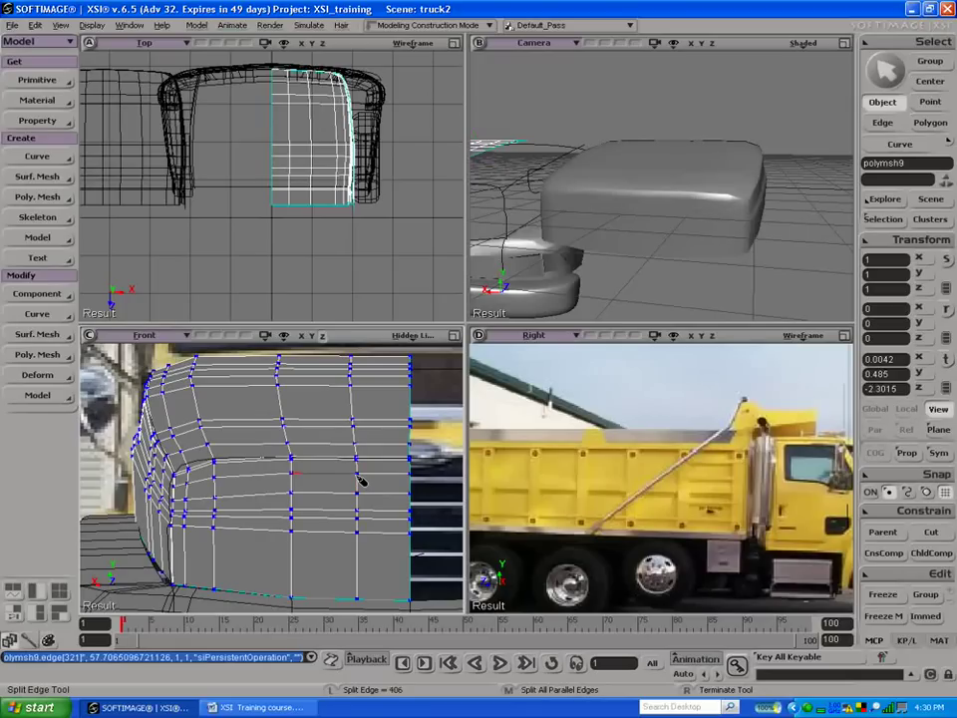
pyautogui.click(220, 571)
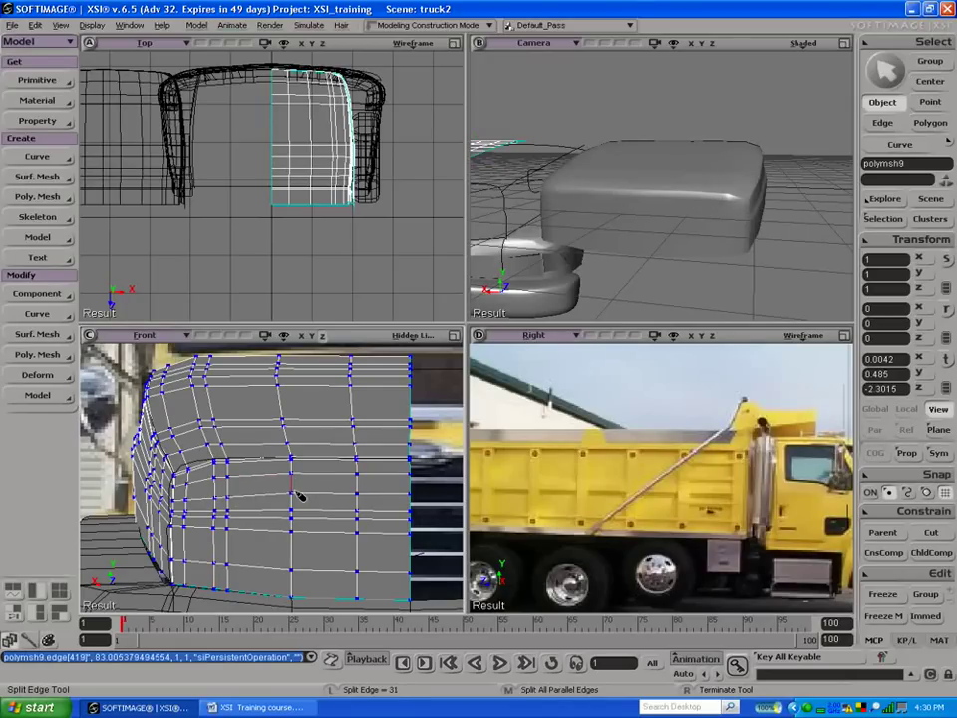
# Step: Select the grille-area polygons on the hood front, extrude them by duplicating, and push them inward along Z to about -1.38
pyautogui.press('u')
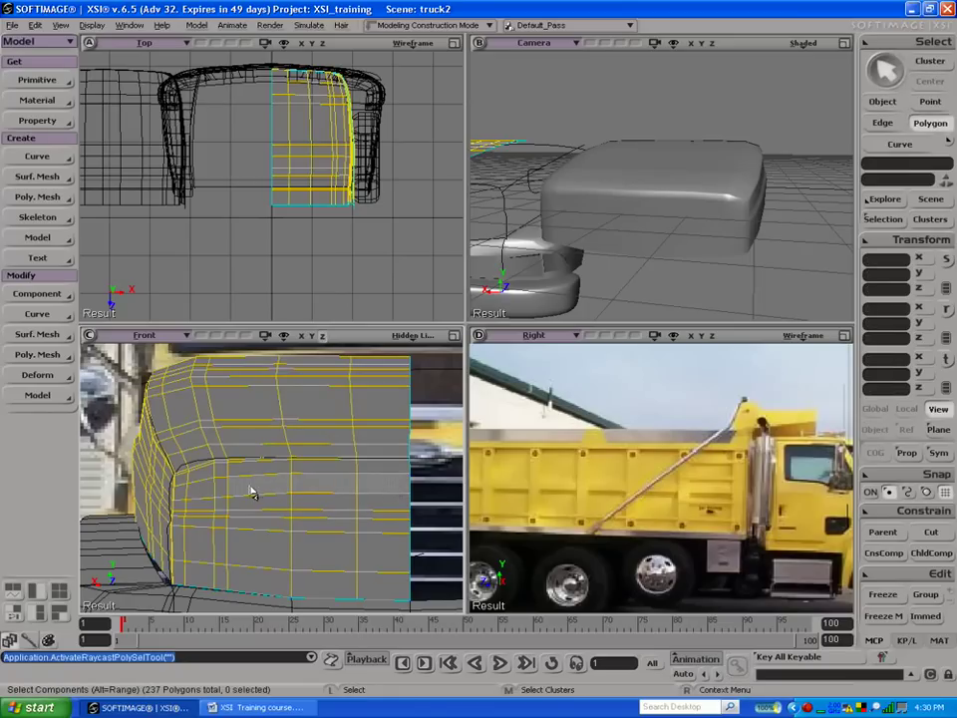
pyautogui.moveTo(335, 552); pyautogui.dragTo(363, 550)
pyautogui.moveTo(398, 506)
pyautogui.mouseDown()
pyautogui.moveTo(312, 505)
pyautogui.moveTo(259, 549)
pyautogui.moveTo(309, 518)
pyautogui.moveTo(368, 556)
pyautogui.moveTo(381, 521)
pyautogui.moveTo(369, 517)
pyautogui.mouseUp()
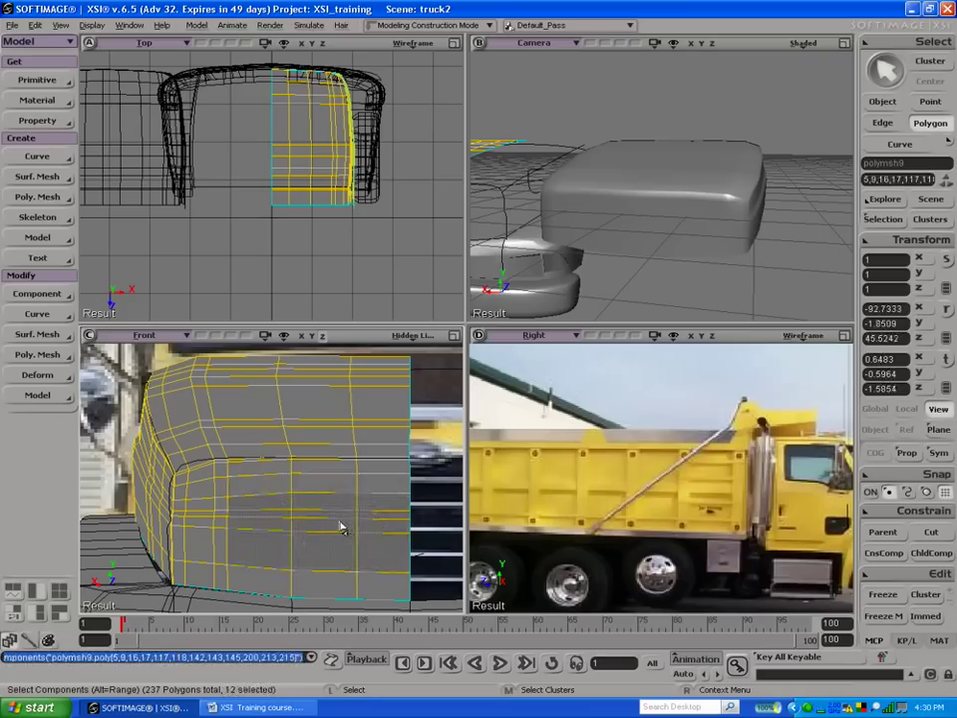
pyautogui.press('shift')
pyautogui.hotkey('ctrl', 'd')
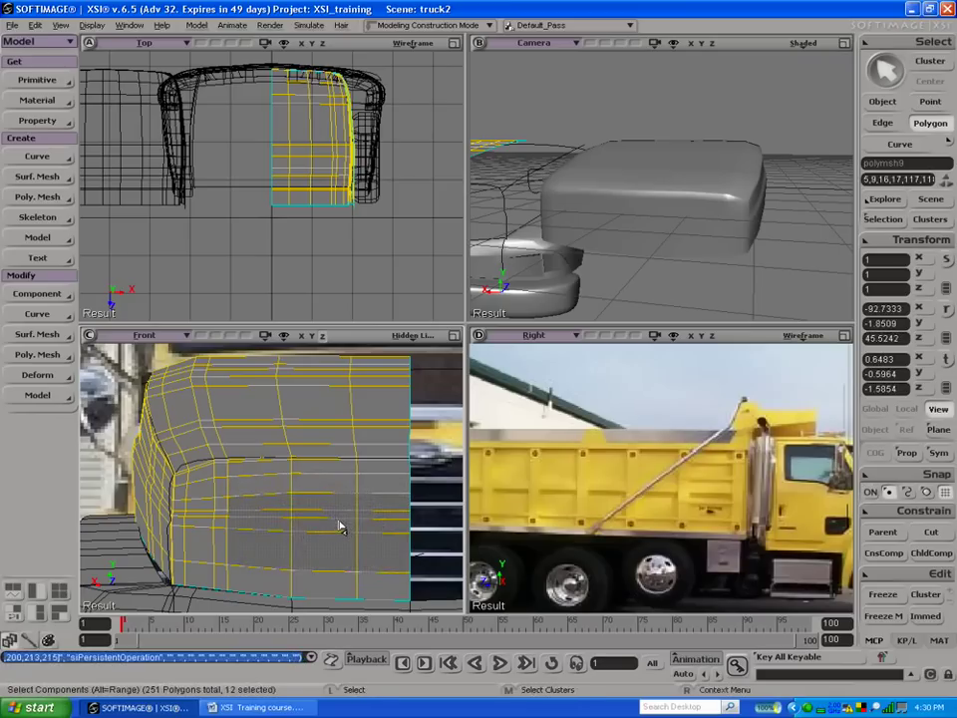
pyautogui.press('v')
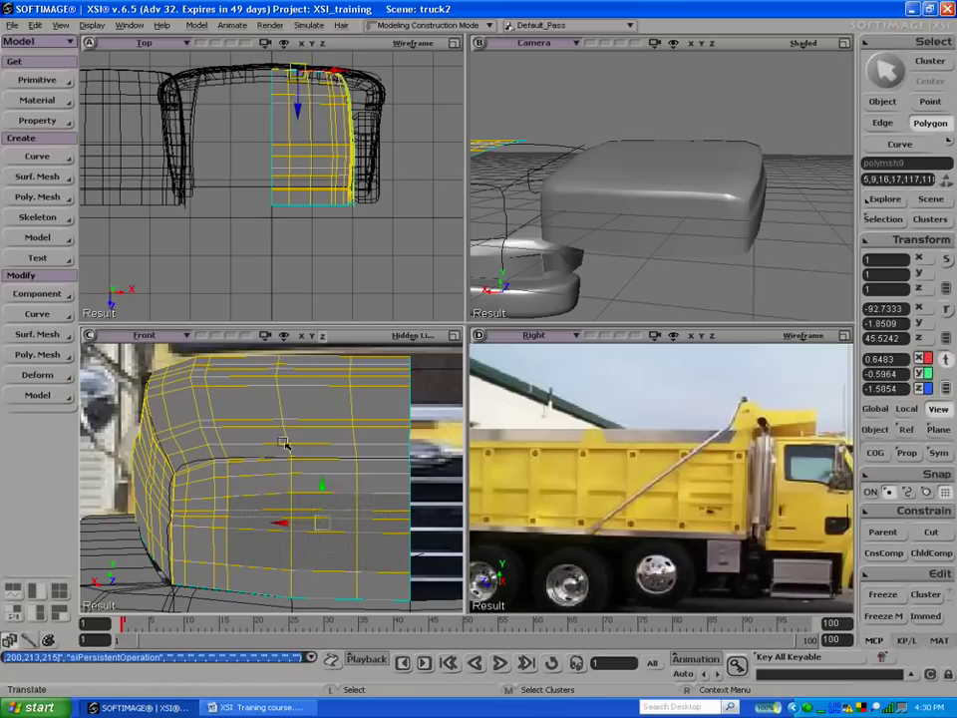
pyautogui.moveTo(300, 107); pyautogui.dragTo(297, 118)
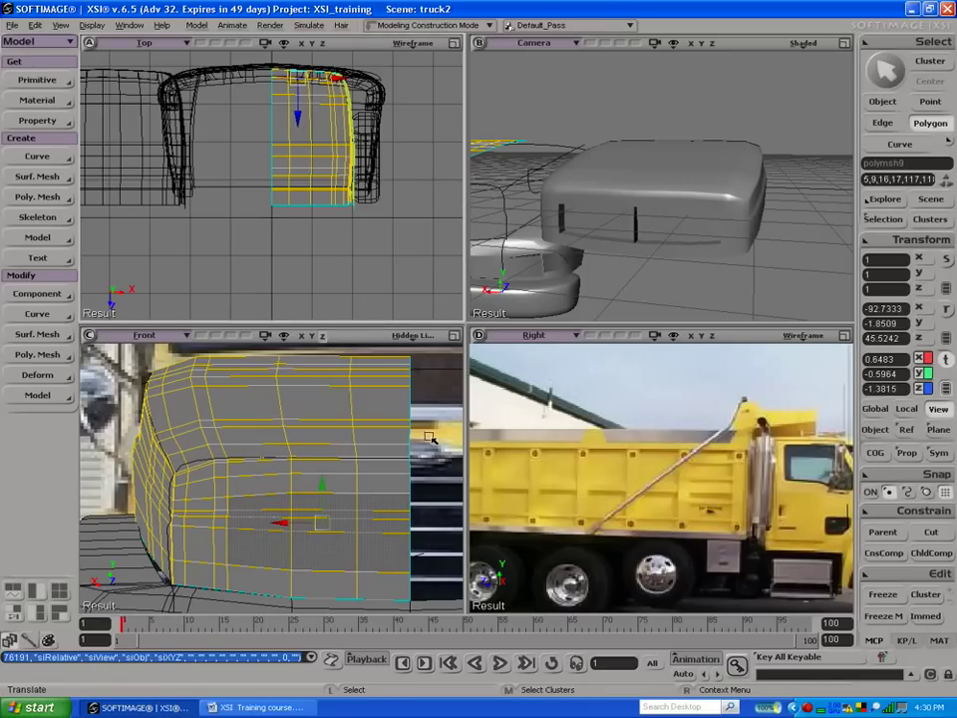
# Step: Select the extruded side polygons along the hood half's centre edge and delete them
pyautogui.press('u')
pyautogui.moveTo(405, 481); pyautogui.dragTo(420, 578)
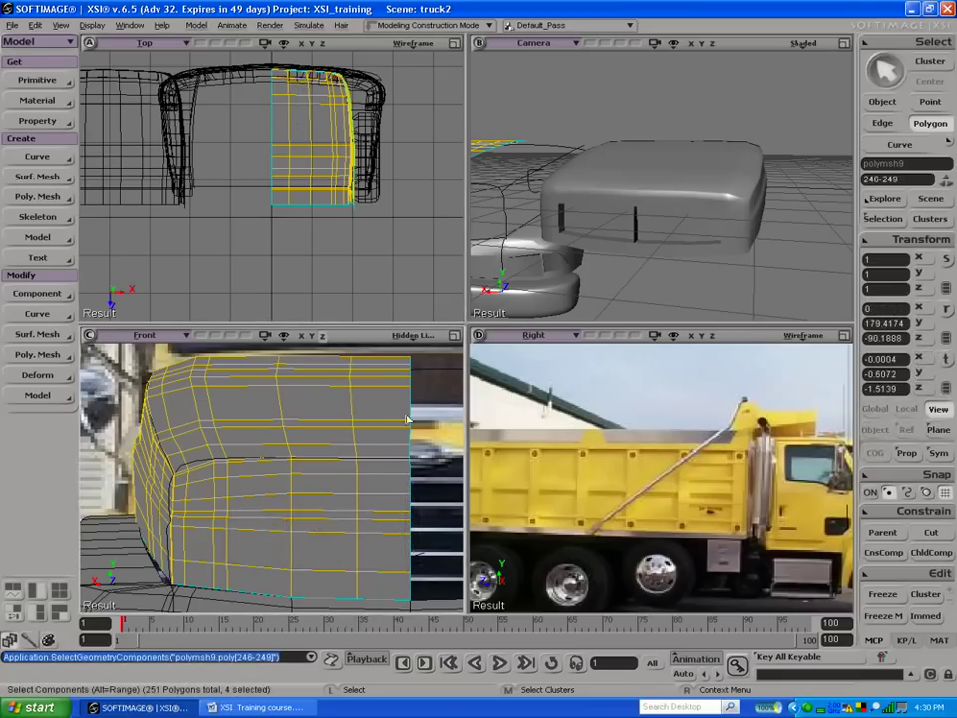
pyautogui.press('v')
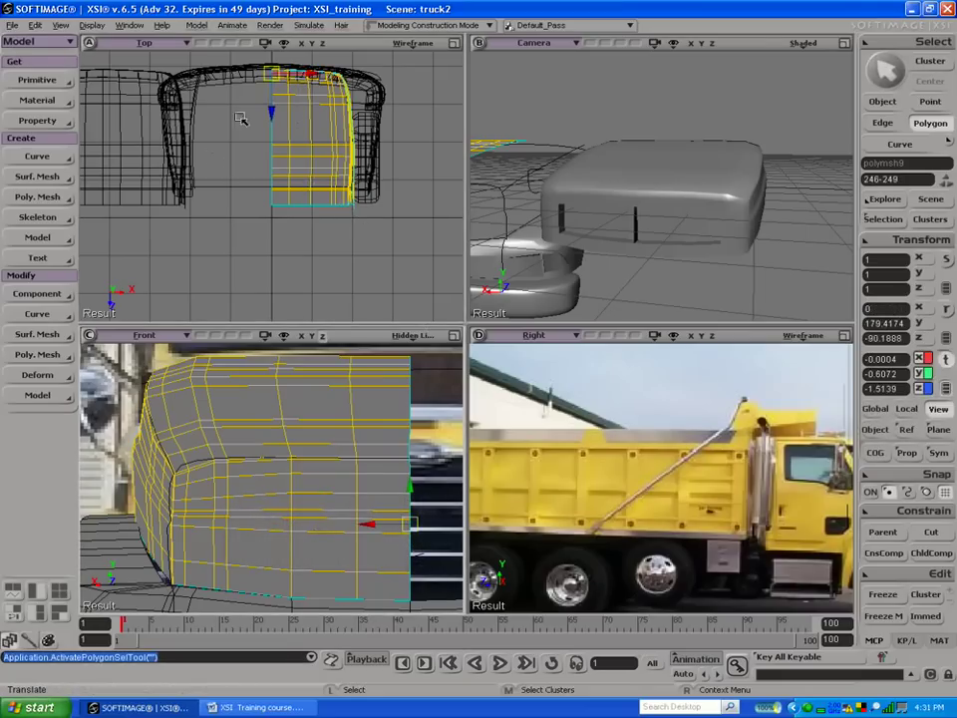
pyautogui.press('s')
pyautogui.moveTo(523, 203); pyautogui.dragTo(500, 195)
pyautogui.moveTo(499, 194); pyautogui.dragTo(630, 195, button='middle')
pyautogui.press('v')
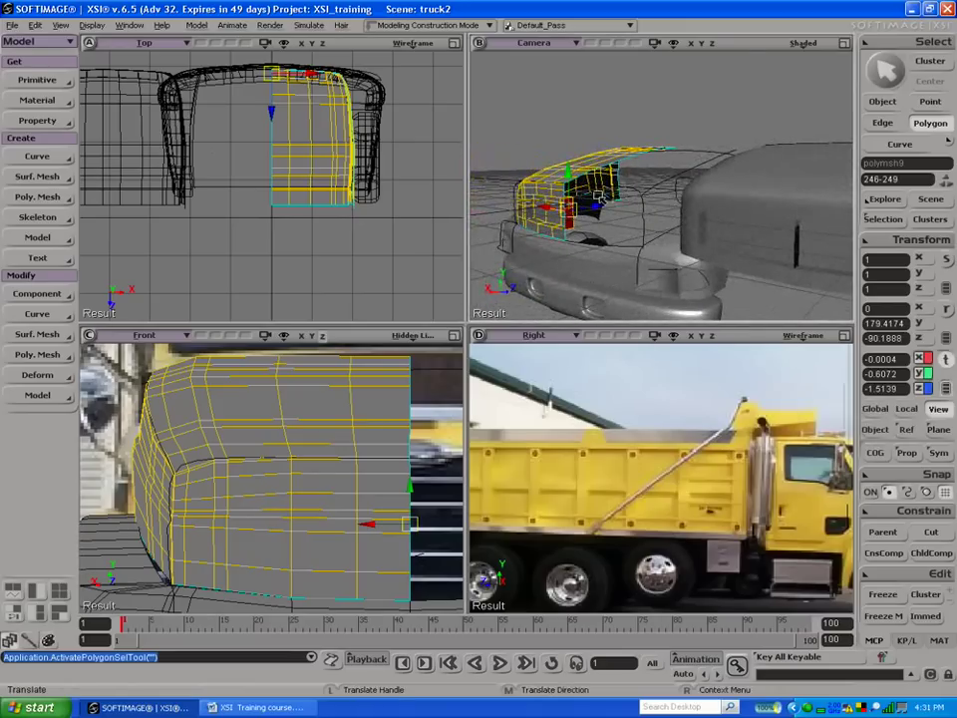
pyautogui.press('Delete')
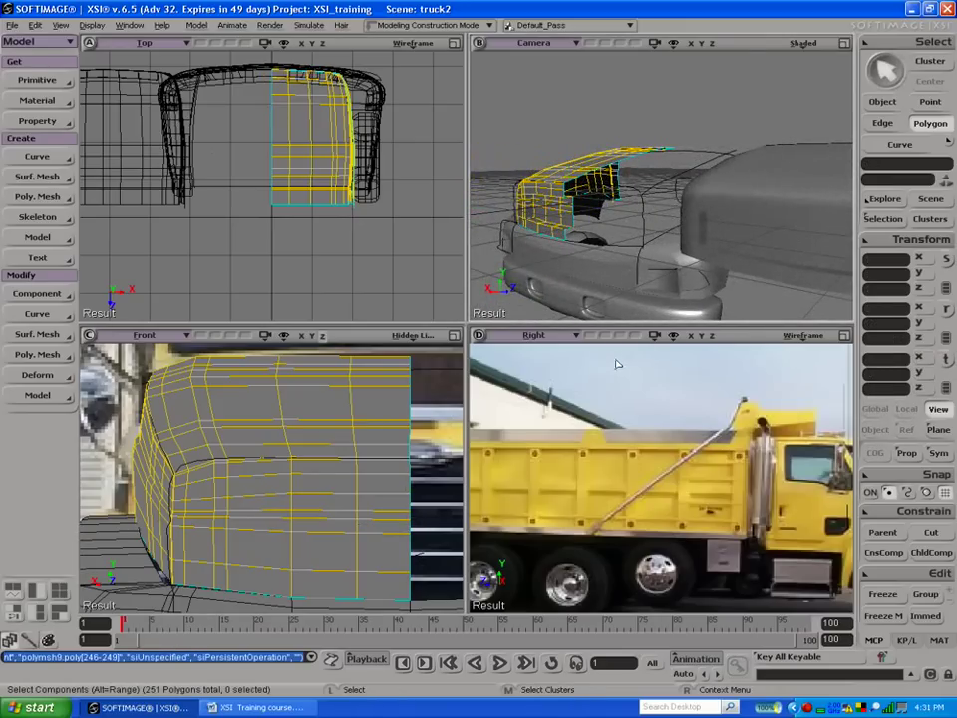
# Step: Reselect the recessed grille polygons and move them forward along Z to about -1.46, making the recess shallower
pyautogui.press('s')
pyautogui.moveTo(726, 240); pyautogui.dragTo(656, 221)
pyautogui.press('u')
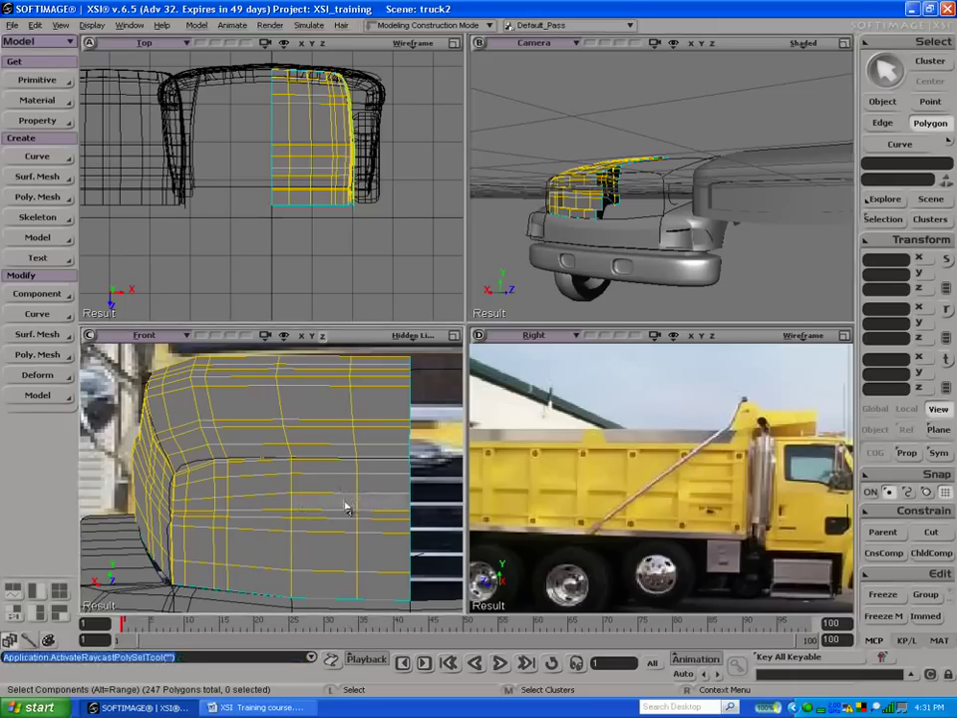
pyautogui.moveTo(384, 533); pyautogui.dragTo(368, 520)
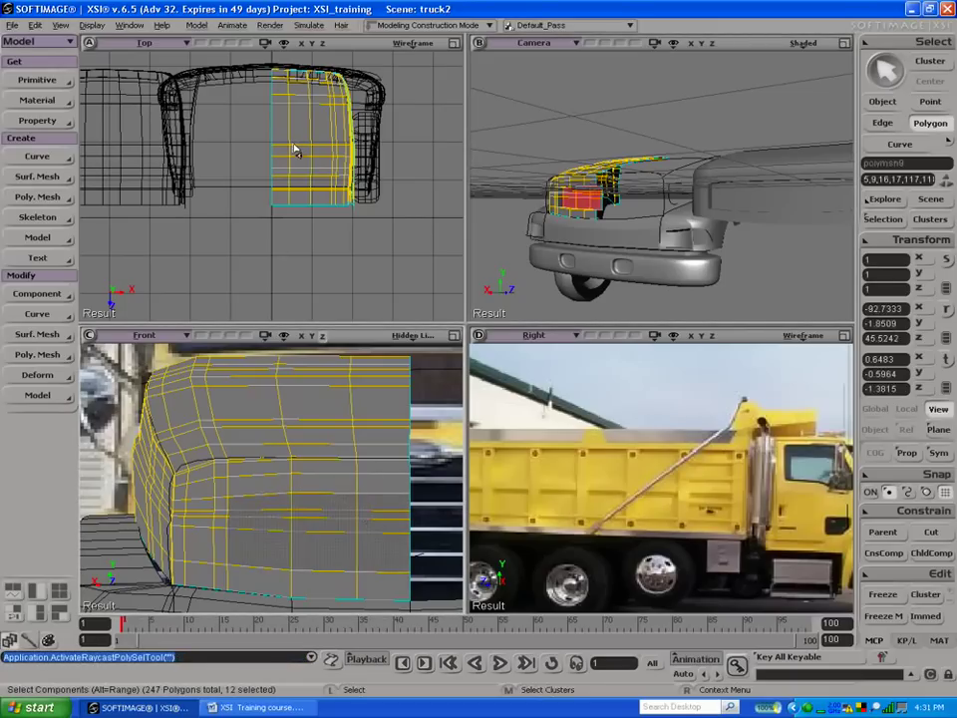
pyautogui.press('v')
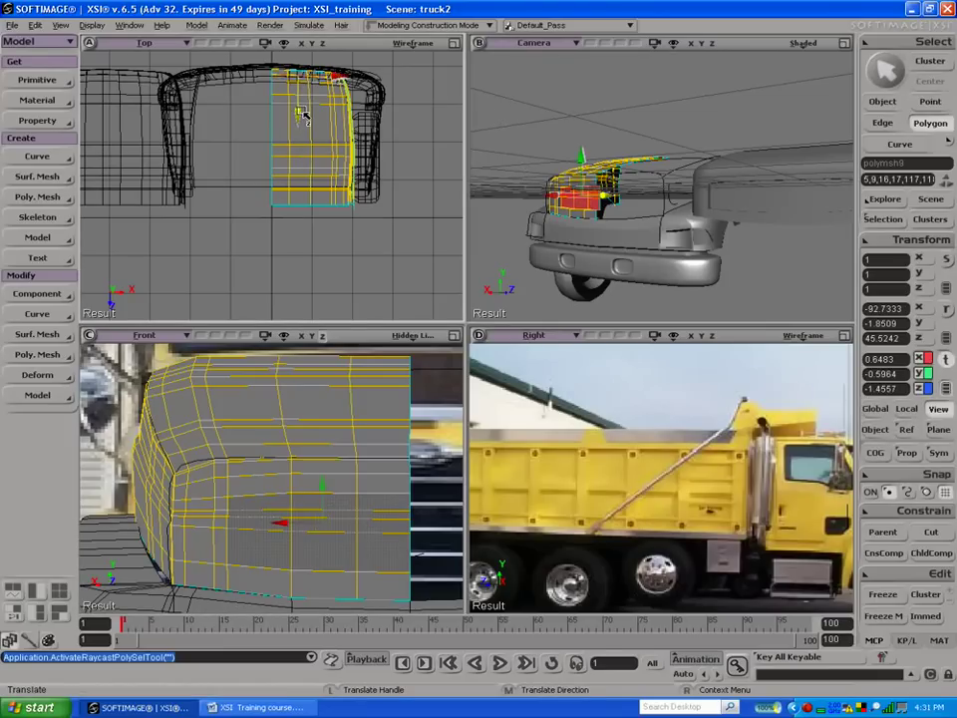
pyautogui.moveTo(309, 112); pyautogui.dragTo(312, 117)
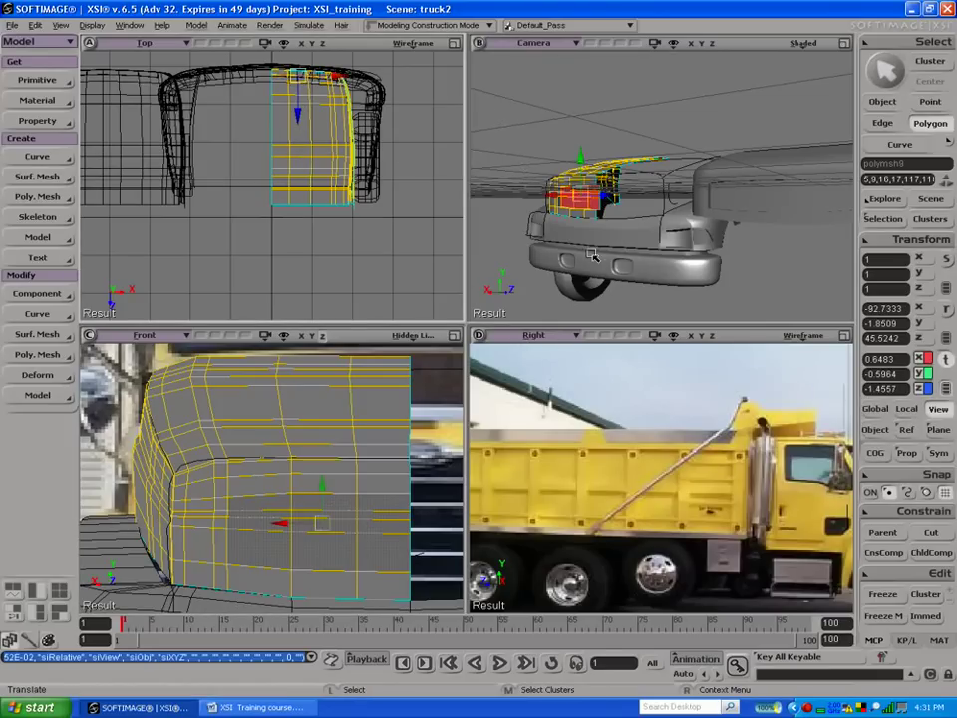
pyautogui.press('s')
pyautogui.moveTo(744, 196); pyautogui.dragTo(681, 194)
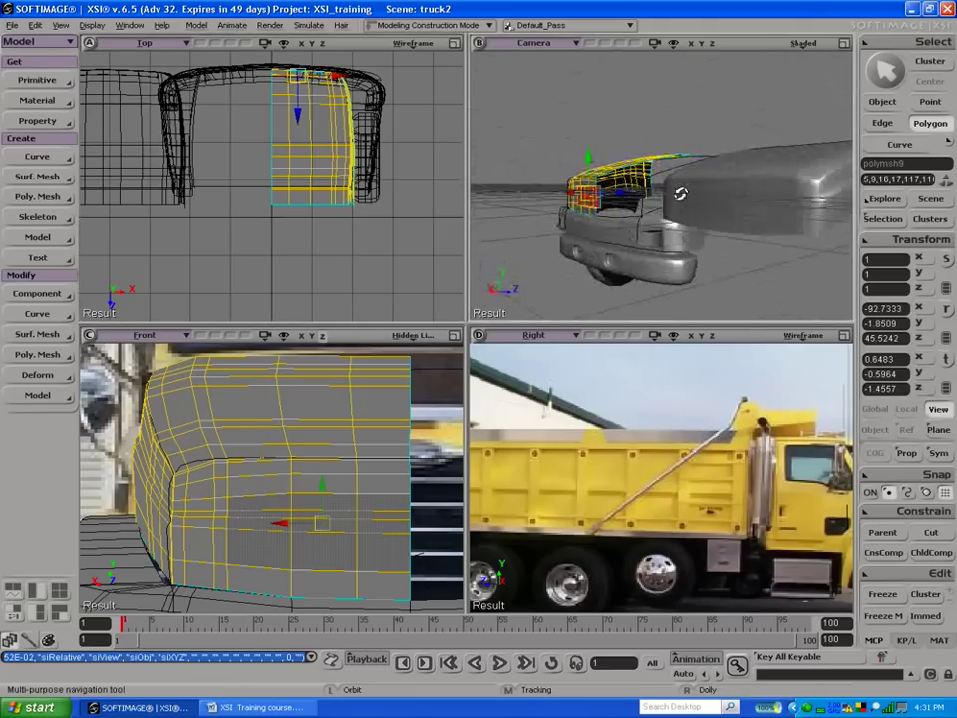
pyautogui.click(454, 336)
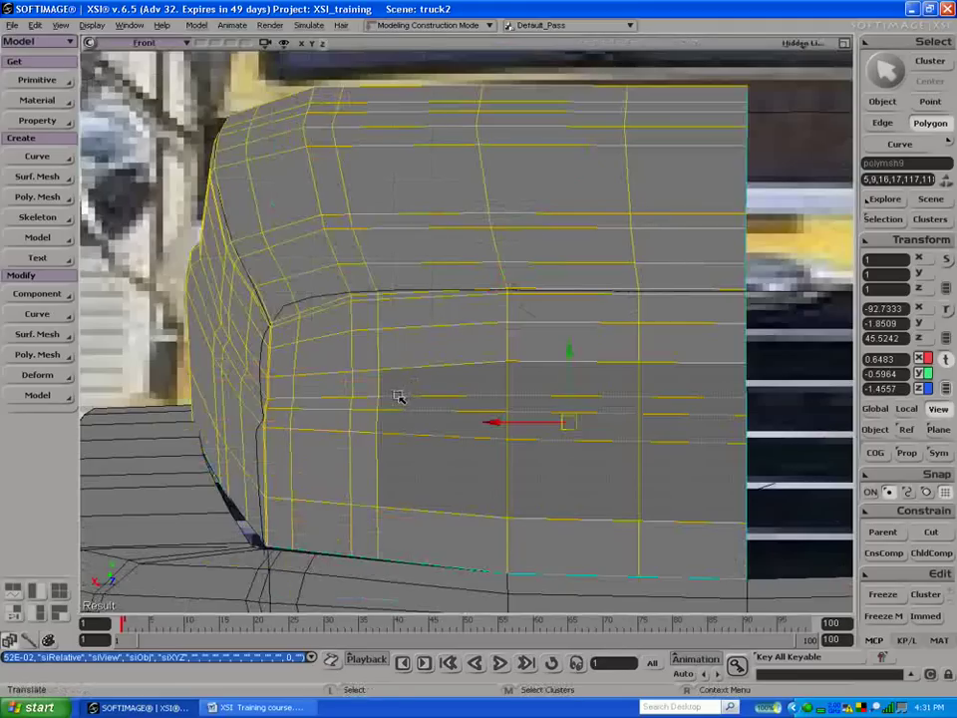
pyautogui.press('m')
pyautogui.moveTo(373, 363)
pyautogui.mouseDown()
pyautogui.moveTo(384, 374)
pyautogui.moveTo(379, 365)
pyautogui.mouseUp()
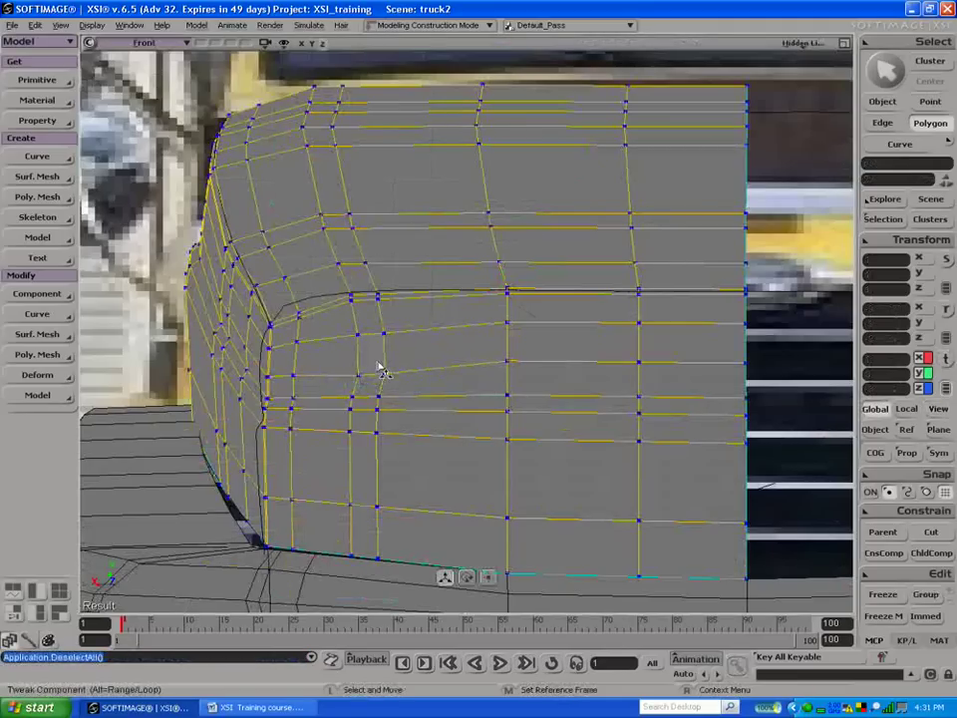
pyautogui.hotkey('ctrl', 'z')
# Step: Move the upper and lower outer corner points of the recessed grille area slightly toward the hood's centre along X
pyautogui.click(378, 371)
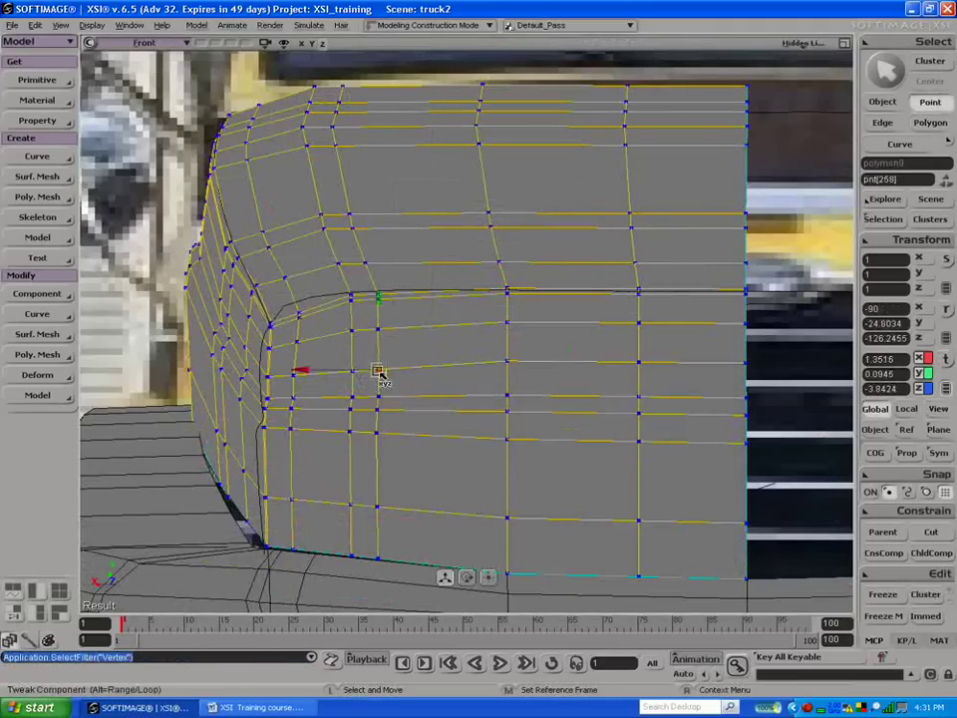
pyautogui.press('t')
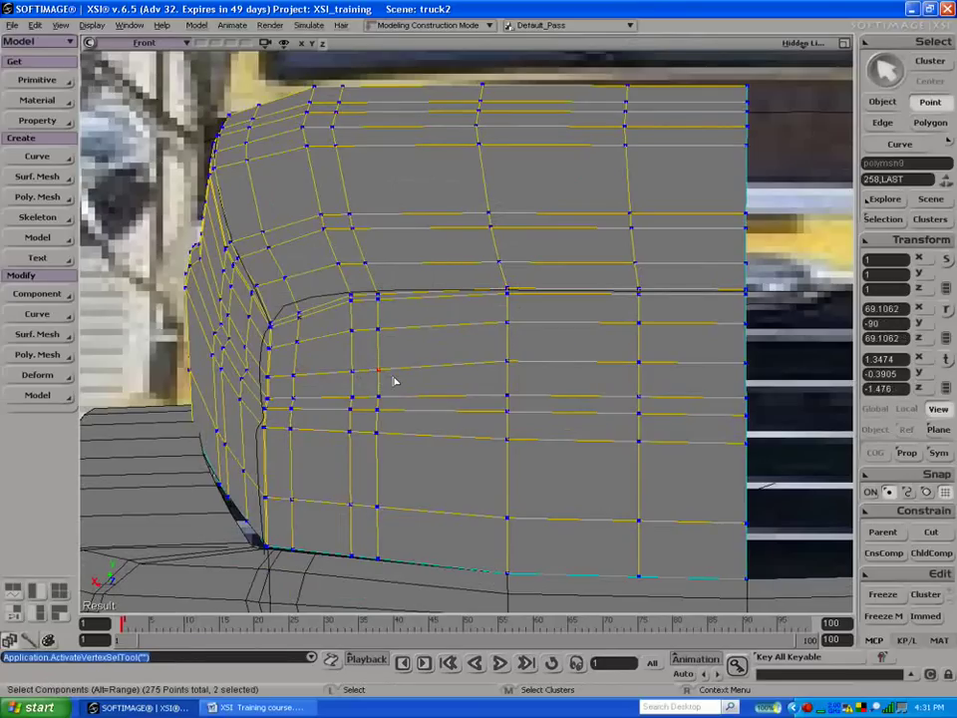
pyautogui.press('v')
pyautogui.moveTo(380, 372); pyautogui.dragTo(397, 373)
pyautogui.press('t')
pyautogui.moveTo(355, 500); pyautogui.dragTo(391, 507)
pyautogui.press('v')
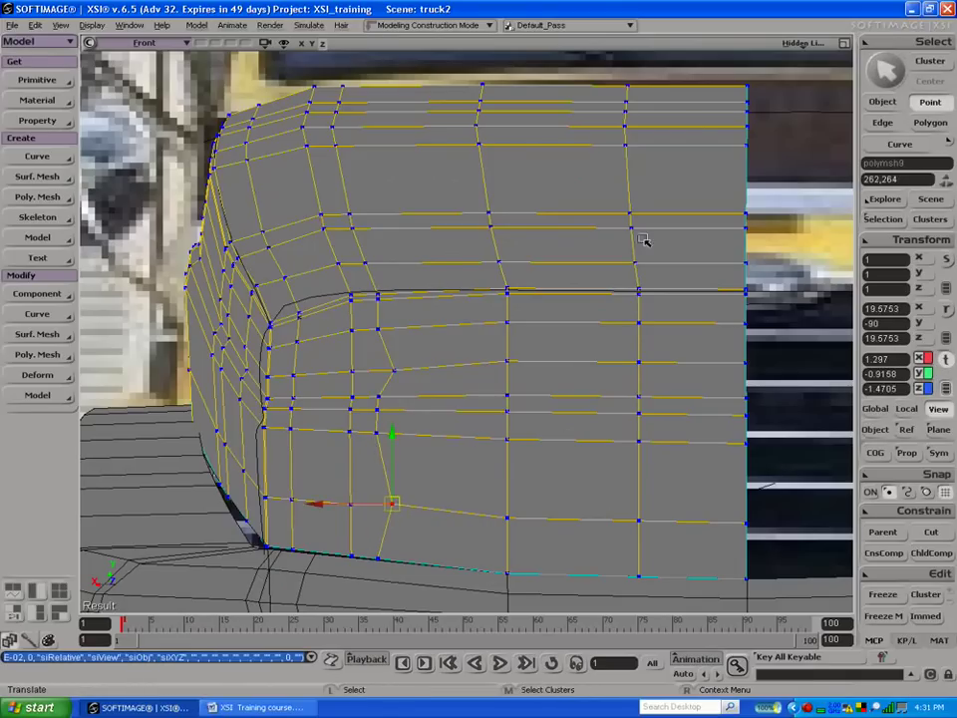
# Step: Return to the four-view layout, select the grille's lower row of points near the centre, and raise them to Y about -0.97
pyautogui.click(843, 43)
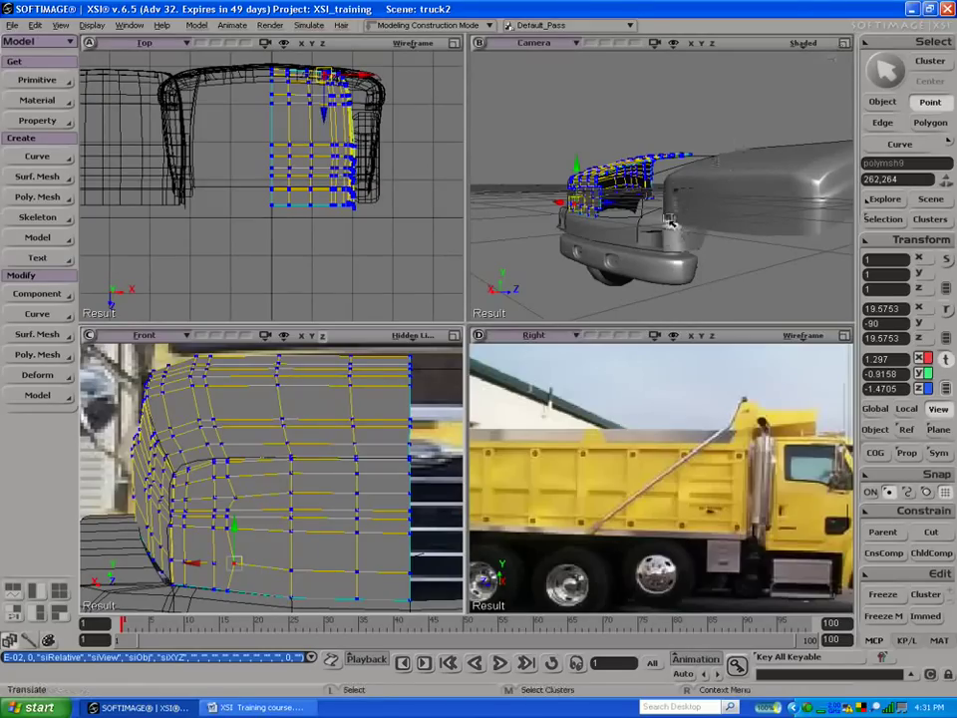
pyautogui.press('s')
pyautogui.moveTo(694, 203); pyautogui.dragTo(722, 188)
pyautogui.moveTo(722, 188); pyautogui.dragTo(694, 216, button='middle')
pyautogui.moveTo(693, 214); pyautogui.dragTo(639, 250, button='right')
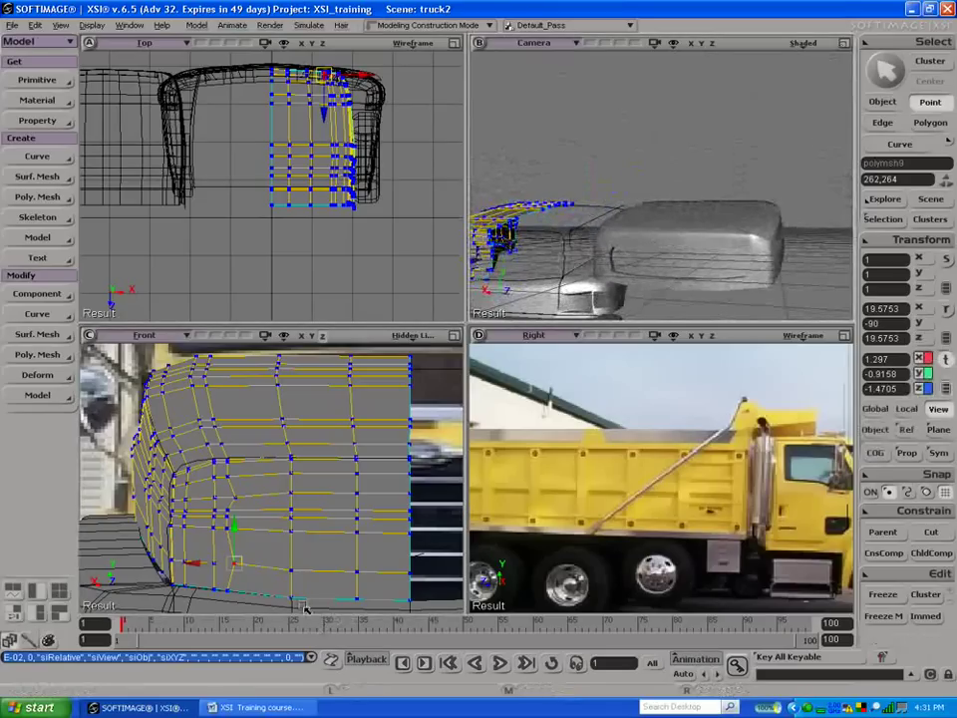
pyautogui.press('t')
pyautogui.moveTo(278, 567); pyautogui.dragTo(418, 582)
pyautogui.press('v')
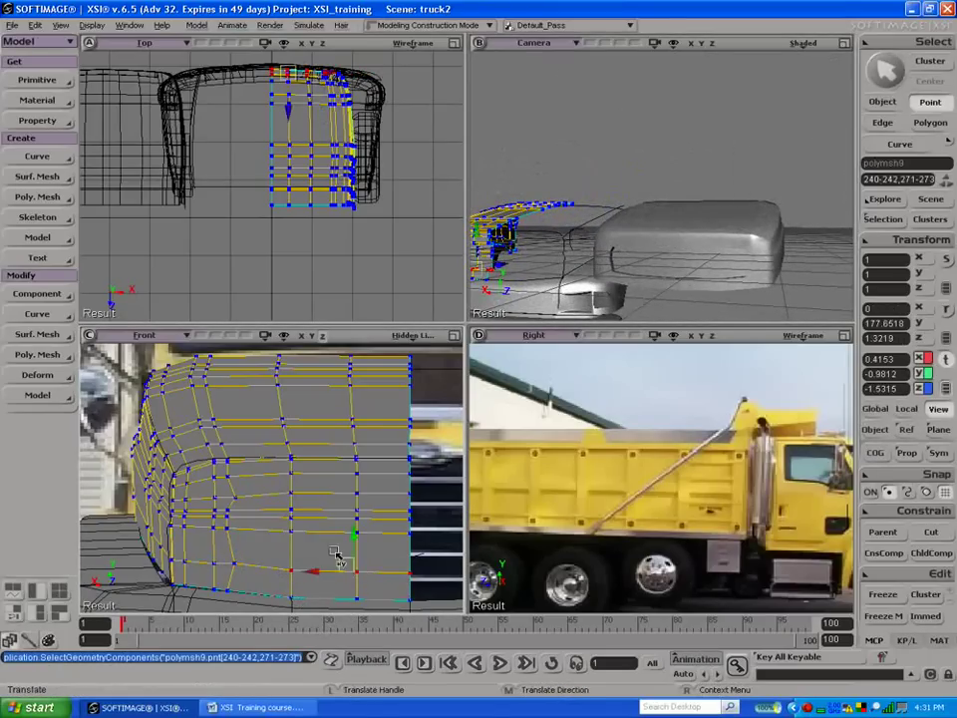
pyautogui.moveTo(355, 537); pyautogui.dragTo(354, 533)
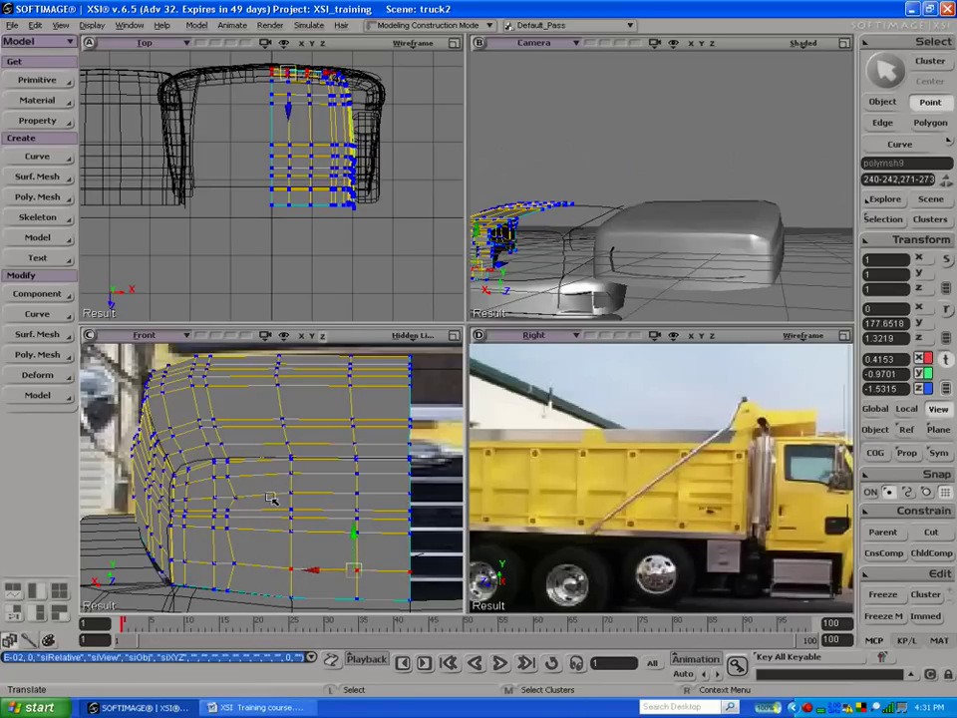
# Step: Split an edge to add a vertical loop just inside the grille's outer corners and lower its bottom-row points to Y about -0.975
pyautogui.press('\\')
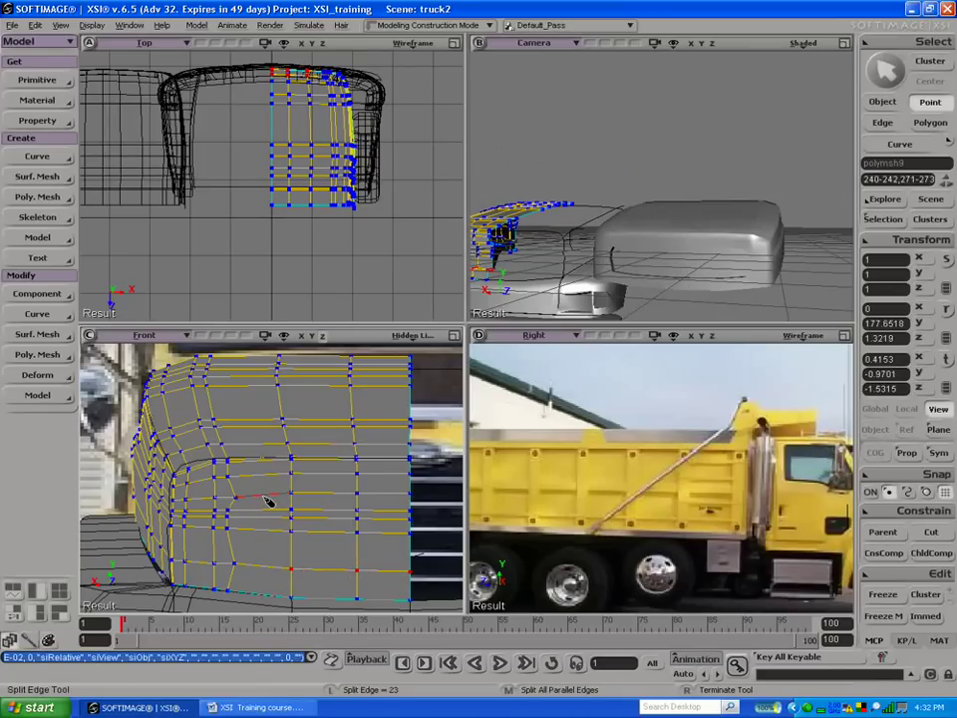
pyautogui.click(267, 501)
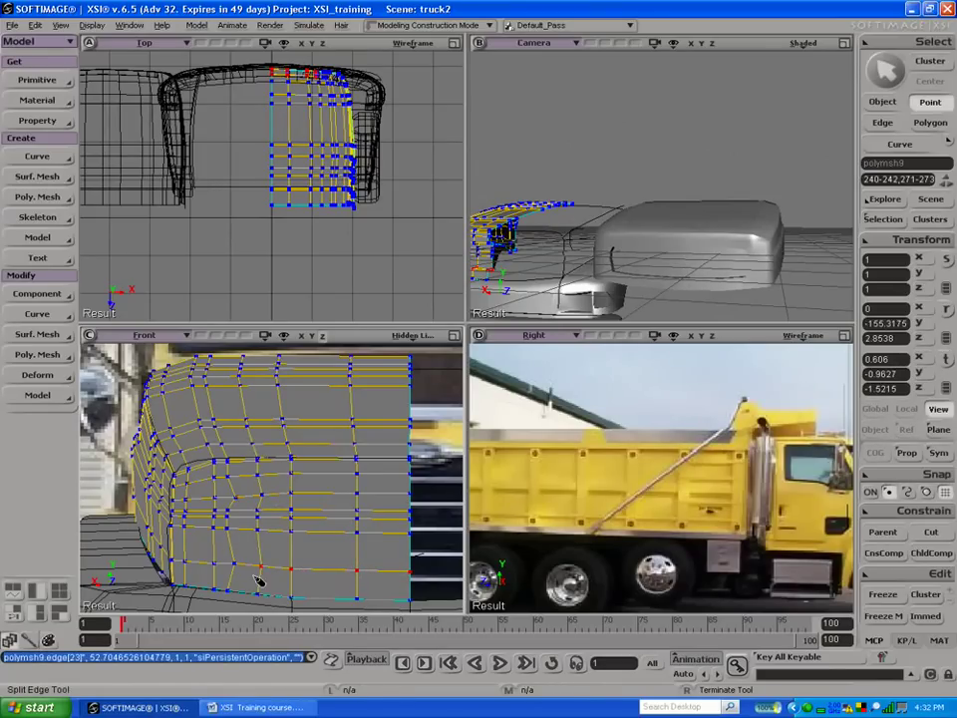
pyautogui.press('t')
pyautogui.moveTo(267, 579); pyautogui.dragTo(266, 542)
pyautogui.press('v')
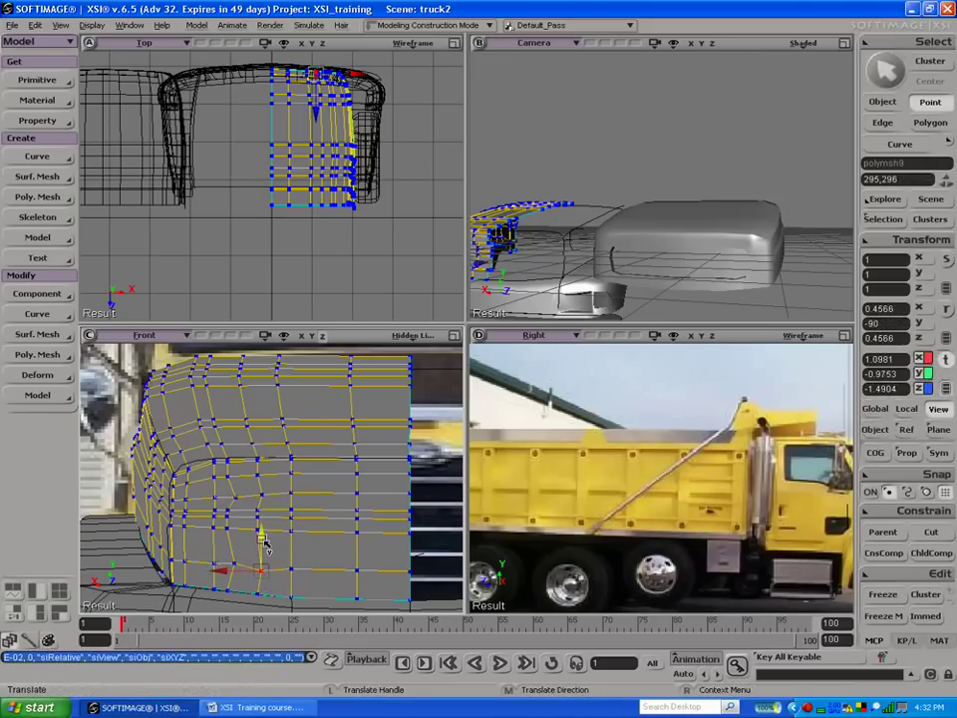
# Step: Reselect the grille's lower outer corner points and move them inward and up to X about 1.27, Y about -0.88
pyautogui.press('y')
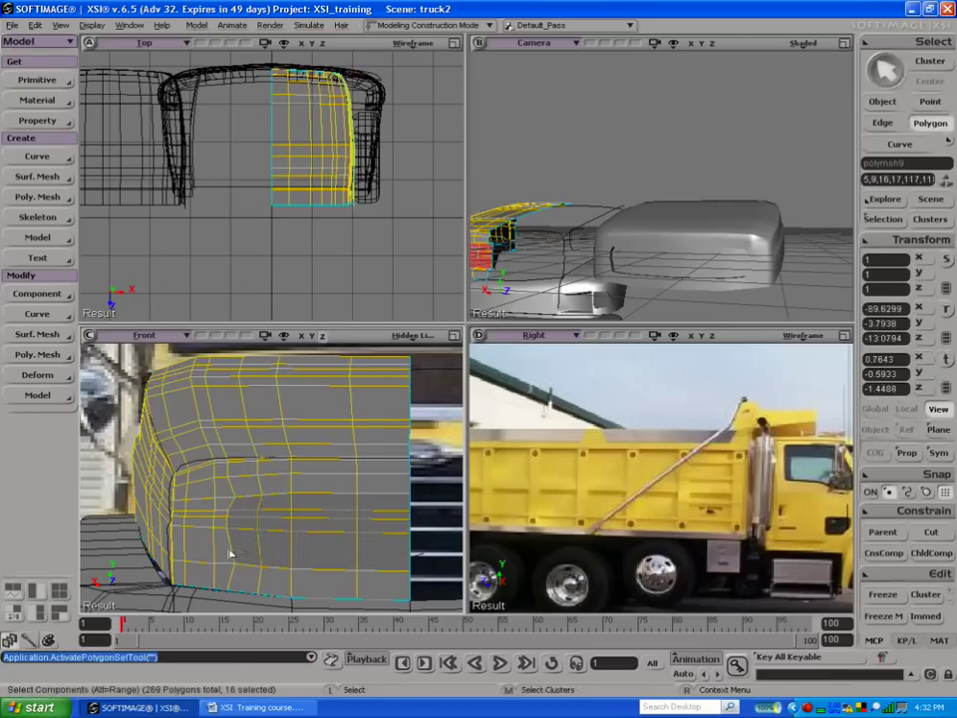
pyautogui.press('t')
pyautogui.click(237, 565)
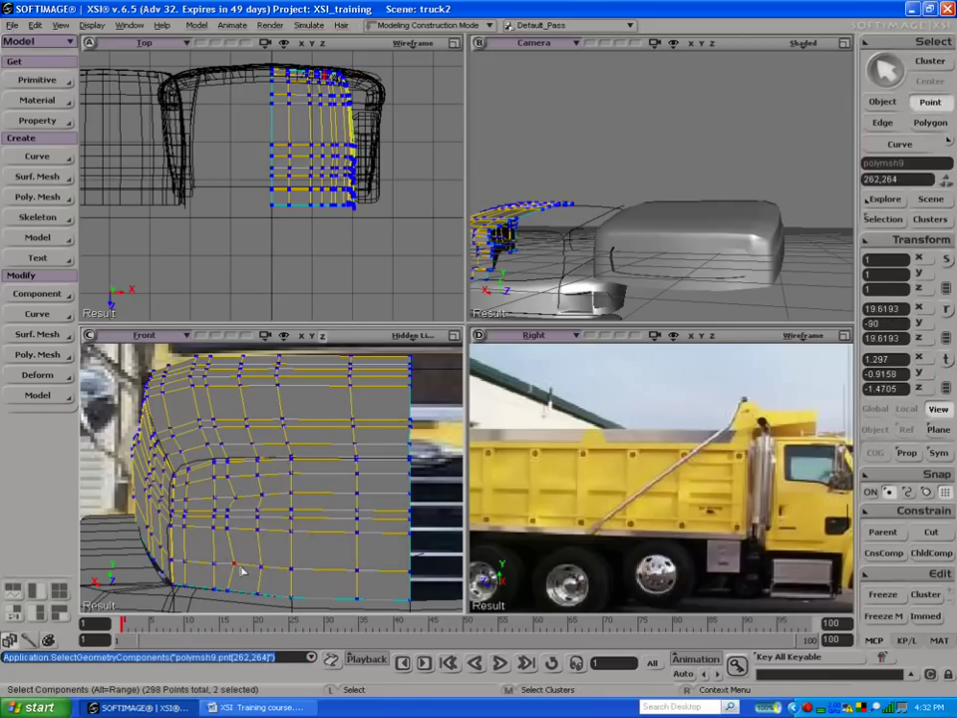
pyautogui.press('v')
pyautogui.moveTo(232, 556)
pyautogui.mouseDown()
pyautogui.moveTo(204, 566)
pyautogui.moveTo(224, 543)
pyautogui.mouseUp()
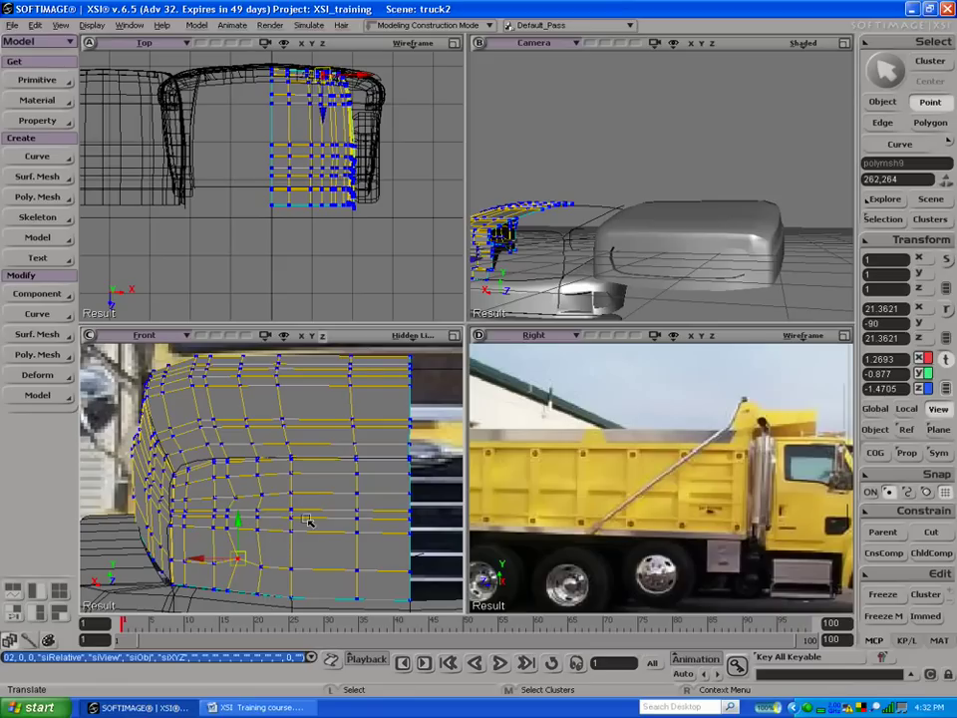
# Step: Split all parallel edges below the grille recess to add a horizontal loop along the hood half's lower edge
pyautogui.press('space')
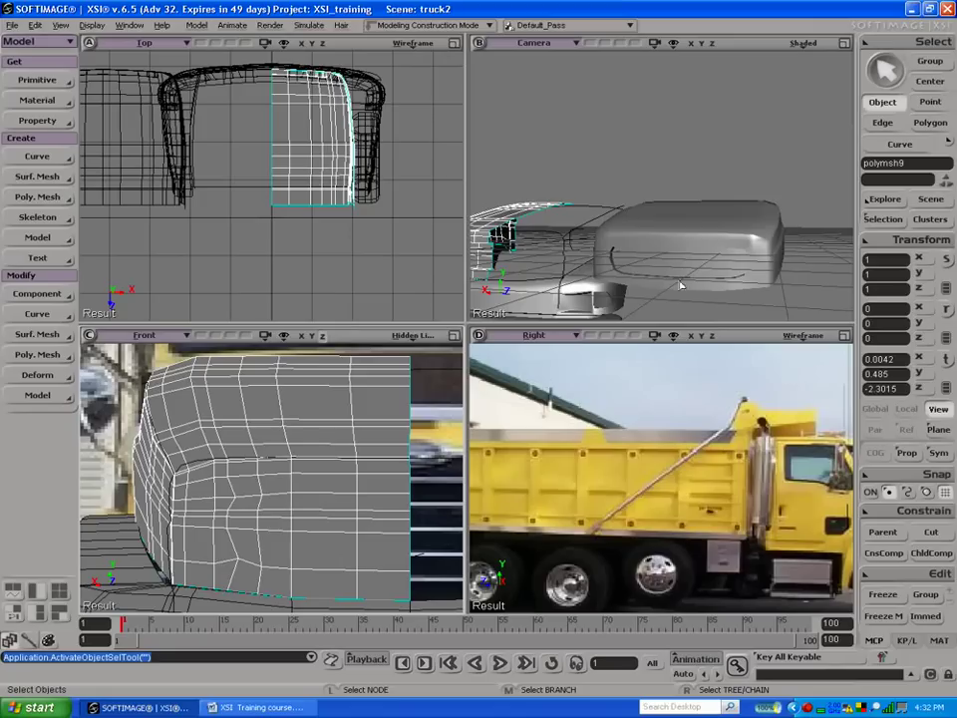
pyautogui.press('y')
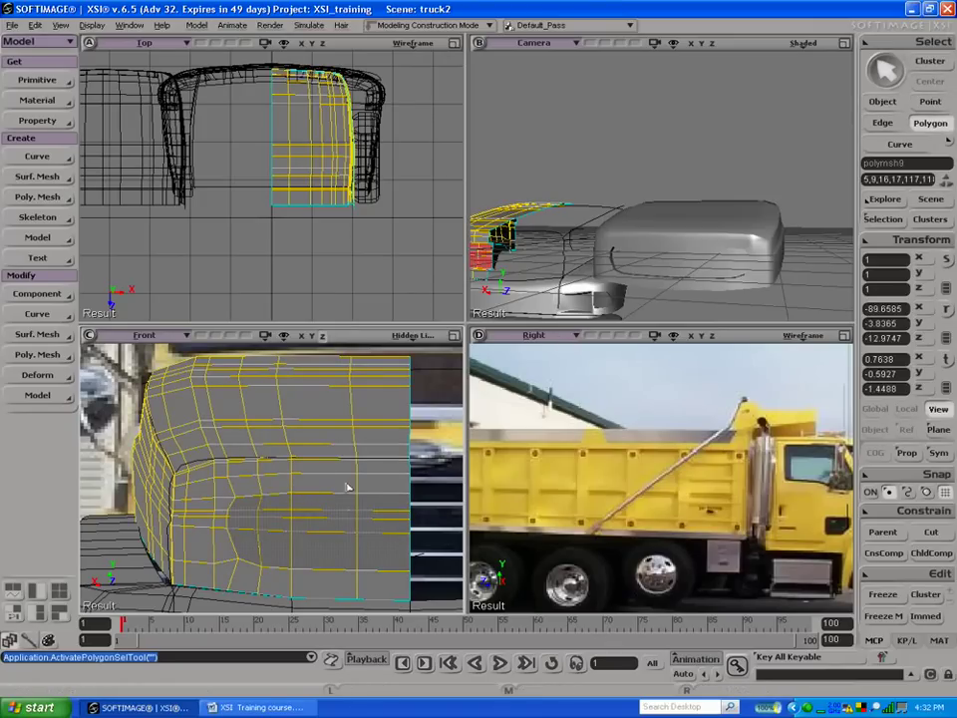
pyautogui.press('u')
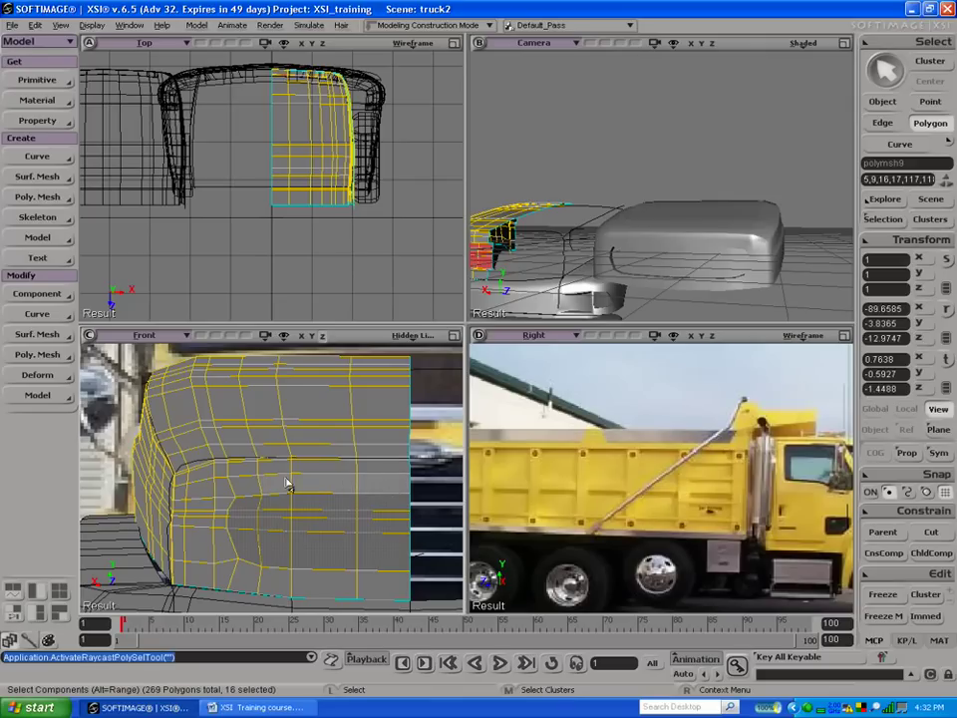
pyautogui.hotkey('ctrl', 'z')
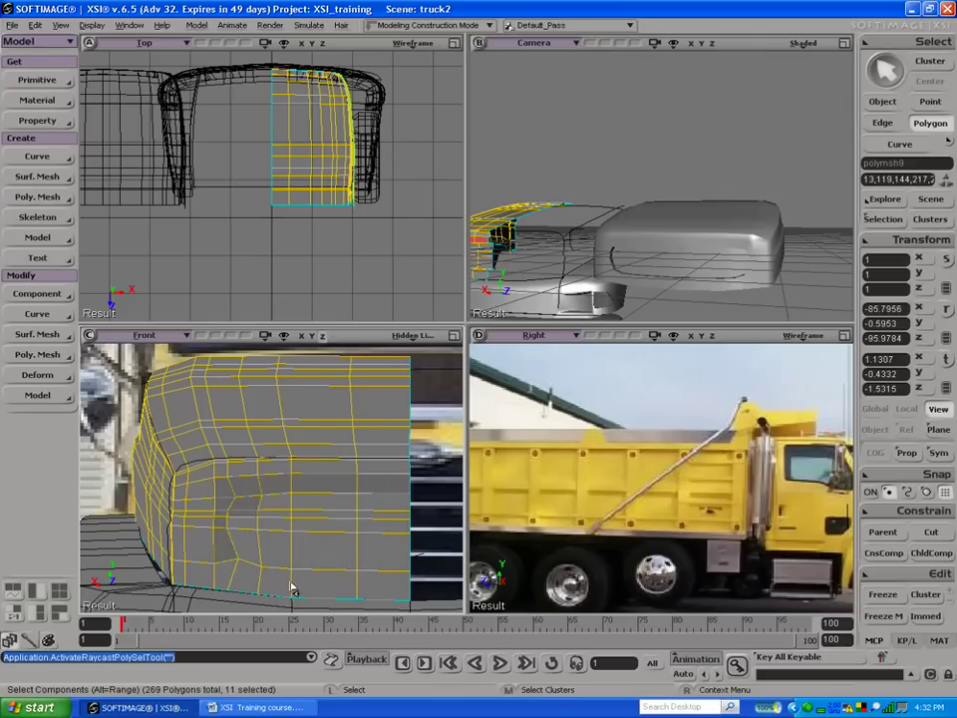
pyautogui.click(277, 580)
pyautogui.press('\\')
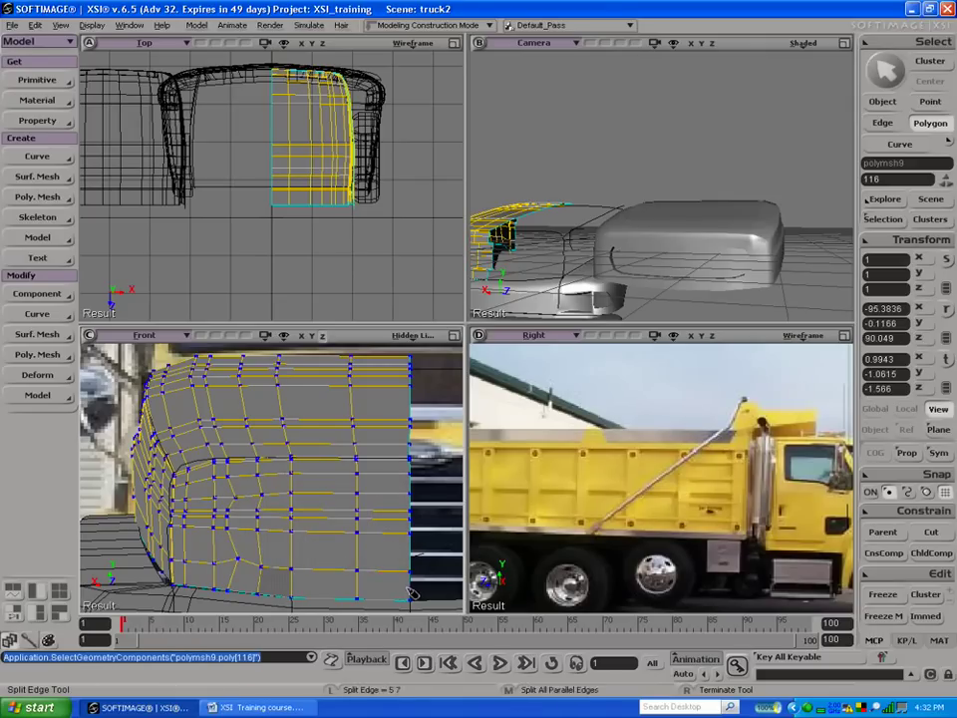
pyautogui.middleClick(409, 587)
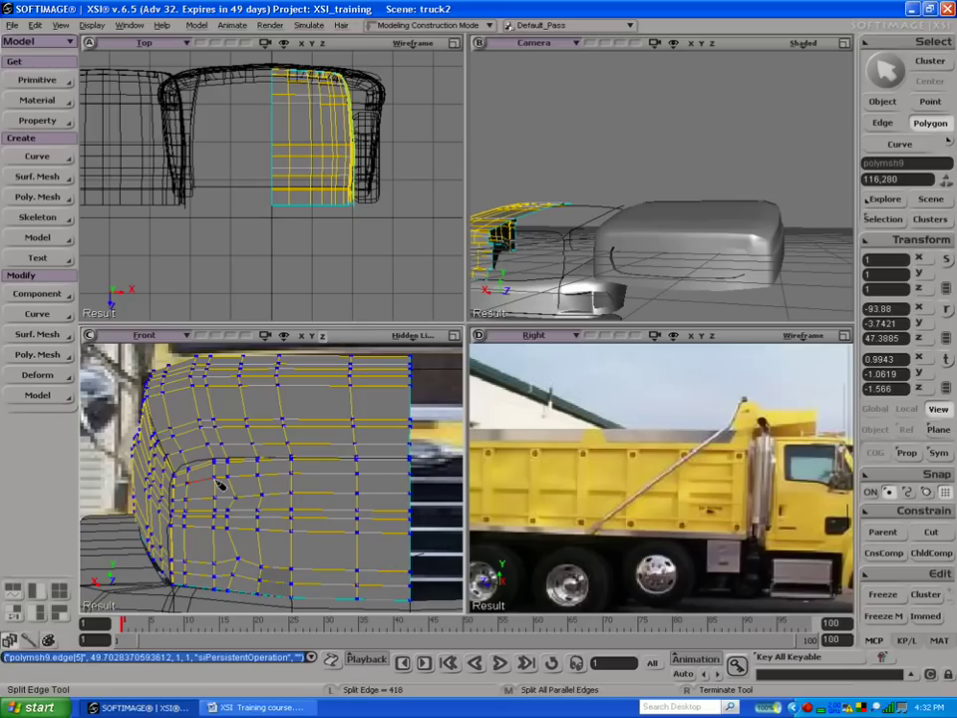
# Step: Tweak the points around the grille recess's outer corners to round the surrounding polygon border
pyautogui.press('m')
pyautogui.moveTo(213, 476); pyautogui.dragTo(216, 485)
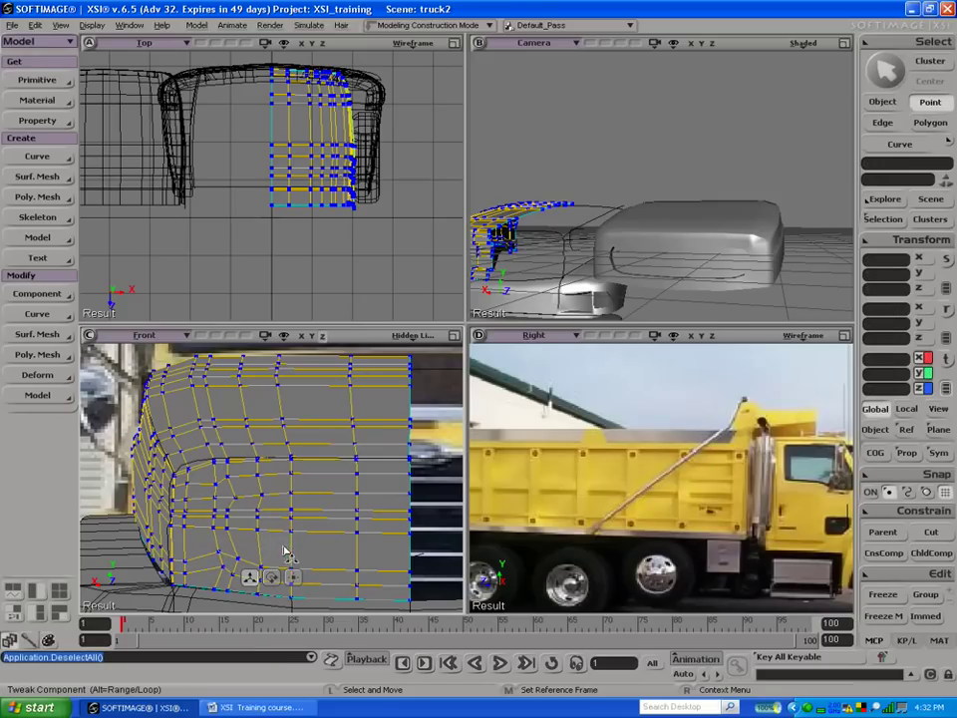
pyautogui.press('s')
pyautogui.moveTo(285, 545); pyautogui.dragTo(282, 526, button='right')
pyautogui.moveTo(280, 524); pyautogui.dragTo(282, 517, button='middle')
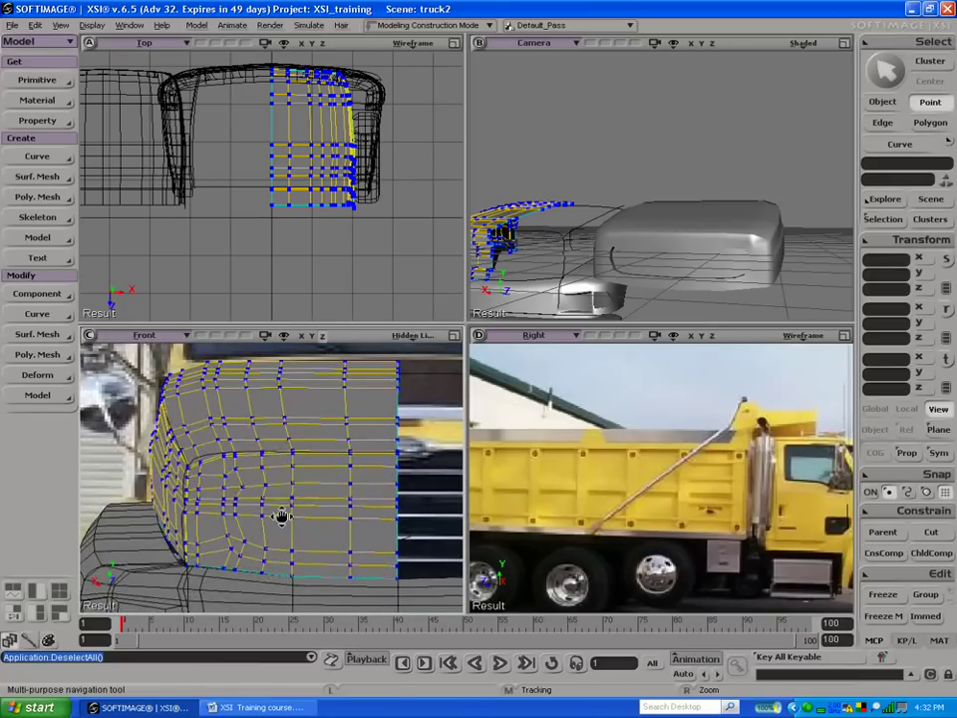
pyautogui.press('m')
pyautogui.moveTo(226, 480)
pyautogui.mouseDown()
pyautogui.moveTo(220, 474)
pyautogui.moveTo(228, 480)
pyautogui.mouseUp()
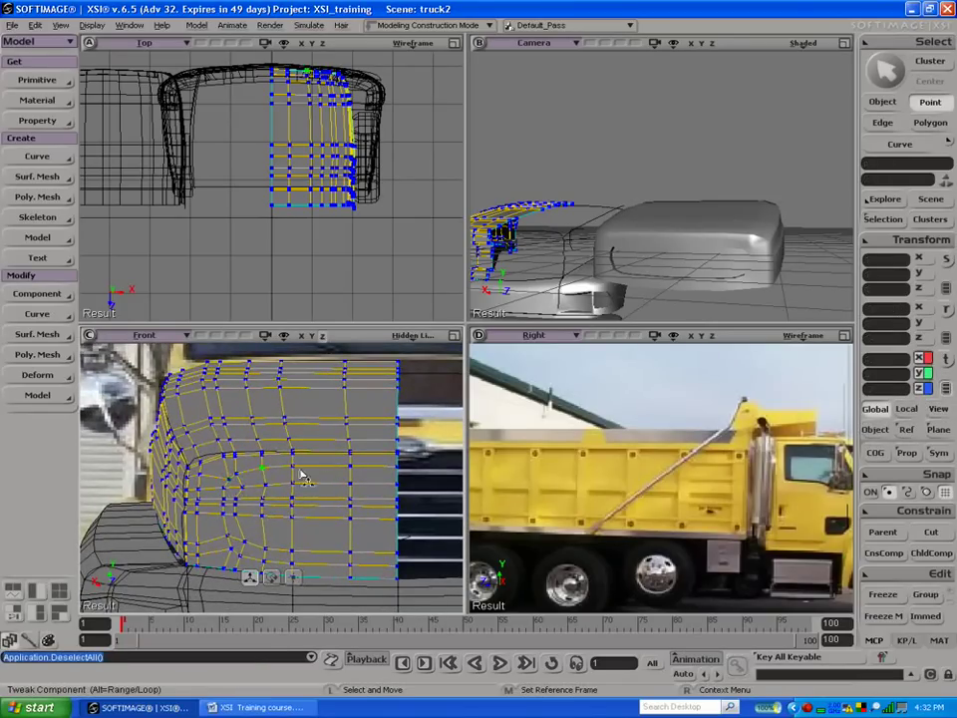
# Step: Tweak the row of points above the grille recess, adjusting the centre-edge point only along Y
pyautogui.click(264, 469)
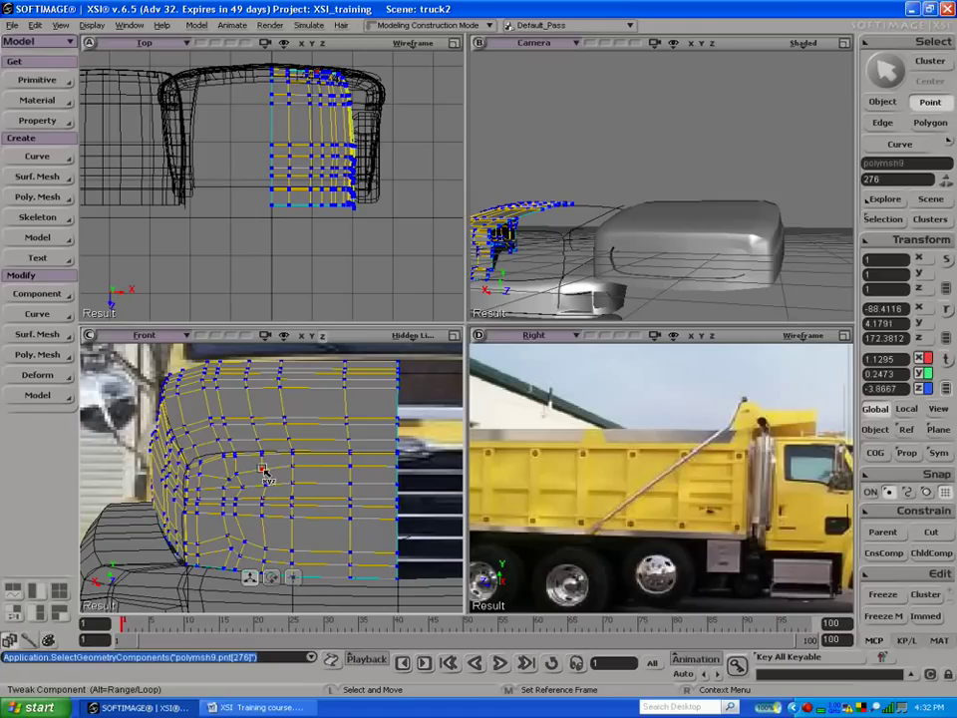
pyautogui.moveTo(292, 466); pyautogui.dragTo(294, 472)
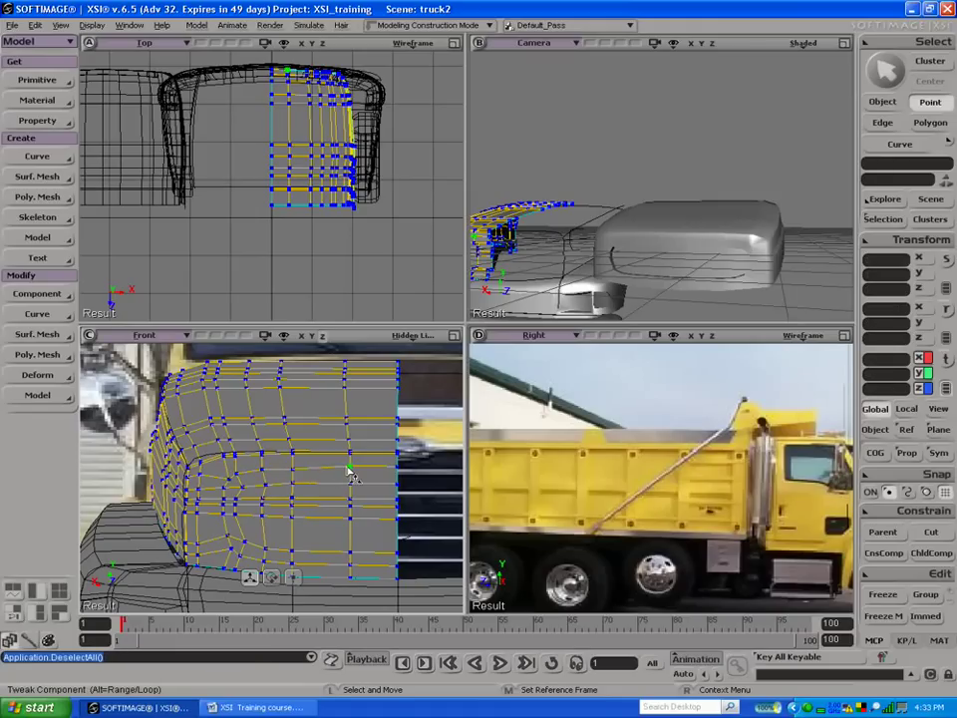
pyautogui.click(398, 467)
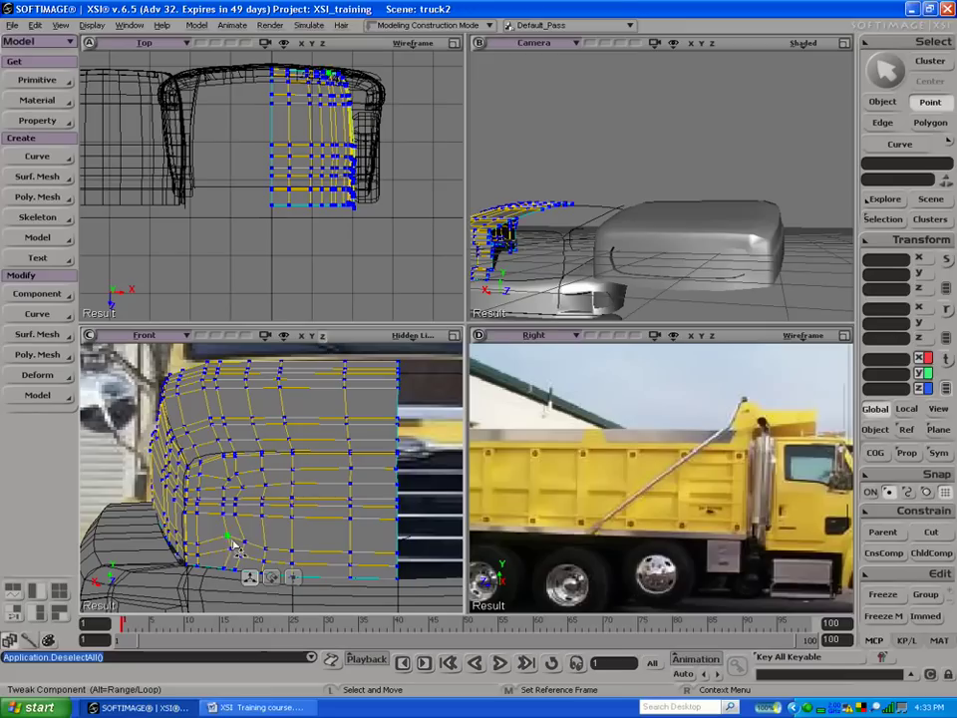
pyautogui.hotkey('ctrl', 'z')
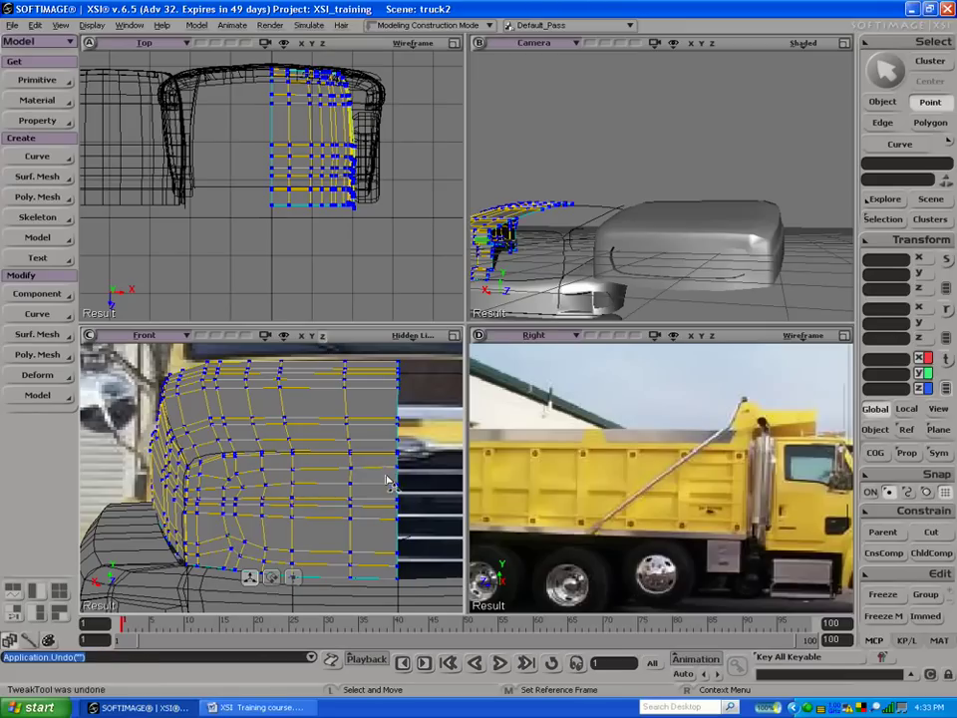
pyautogui.click(399, 470)
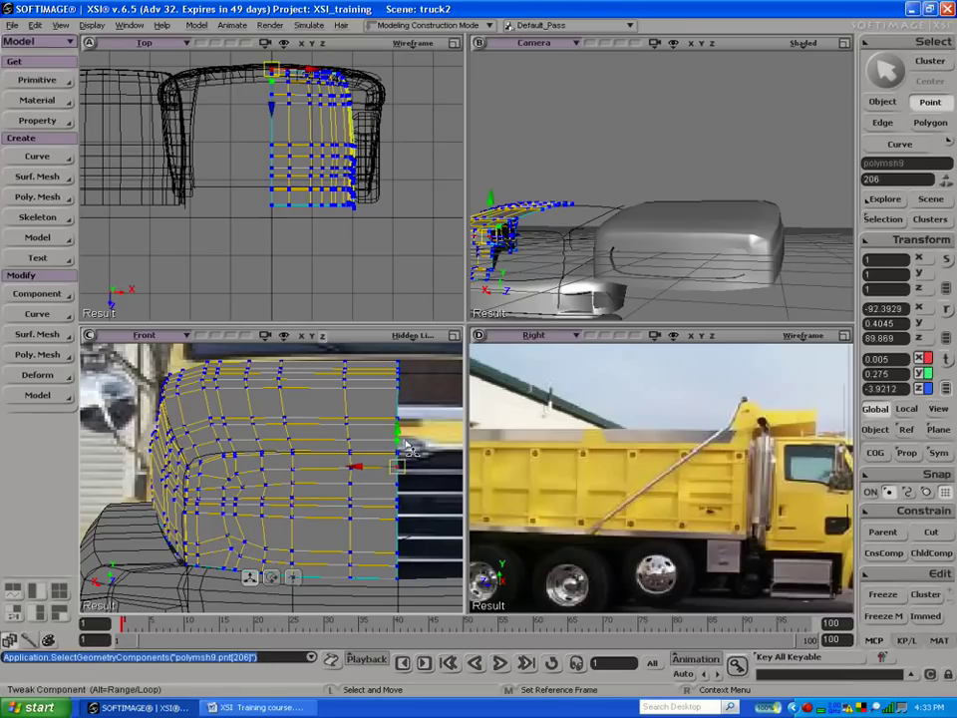
pyautogui.moveTo(403, 439); pyautogui.dragTo(403, 435)
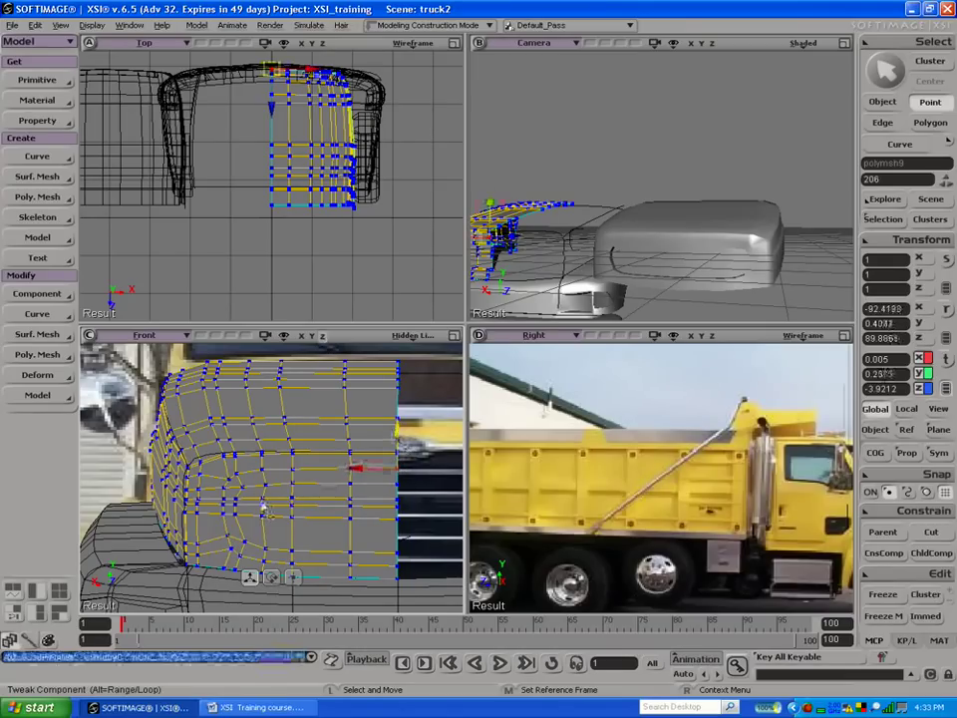
# Step: Select the polygon ring bordering the grille recess, extrude it by duplicating, and move it forward along Z to about -1.63
pyautogui.press('u')
pyautogui.press('u')
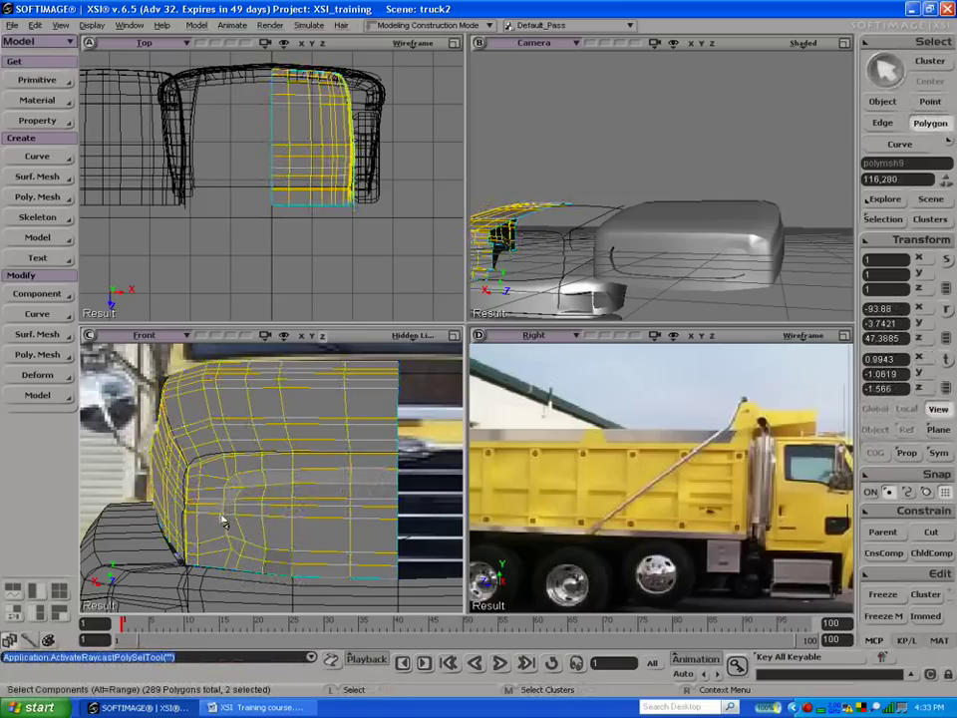
pyautogui.moveTo(232, 548)
pyautogui.mouseDown()
pyautogui.moveTo(288, 562)
pyautogui.moveTo(365, 561)
pyautogui.mouseUp()
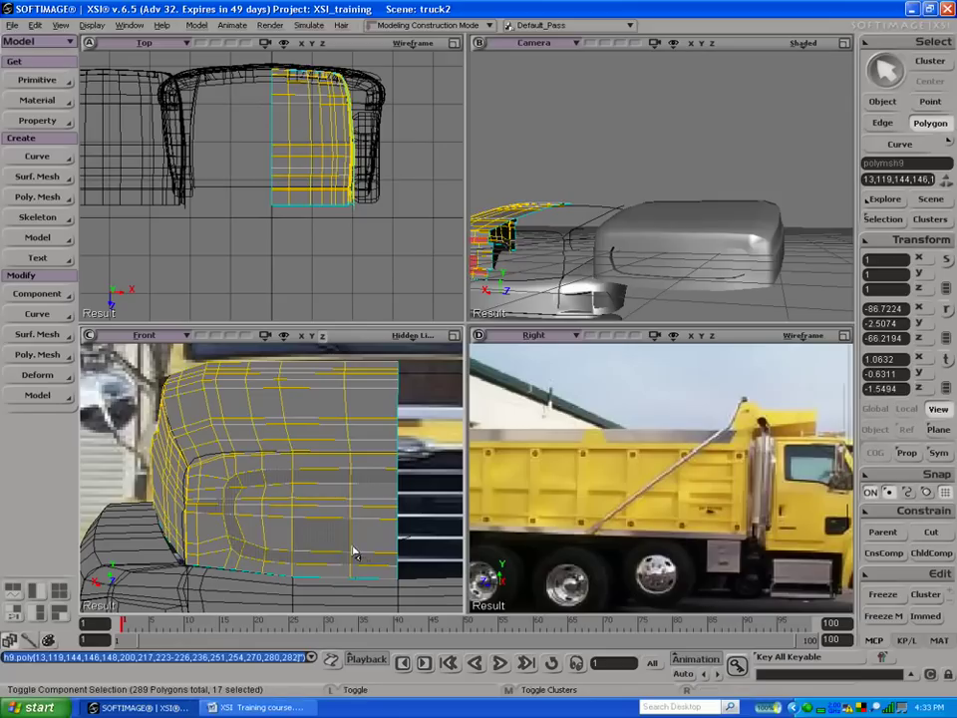
pyautogui.keyDown('ctrl'); pyautogui.click(280, 535); pyautogui.keyUp('ctrl')
pyautogui.keyDown('ctrl'); pyautogui.click(213, 505); pyautogui.keyUp('ctrl')
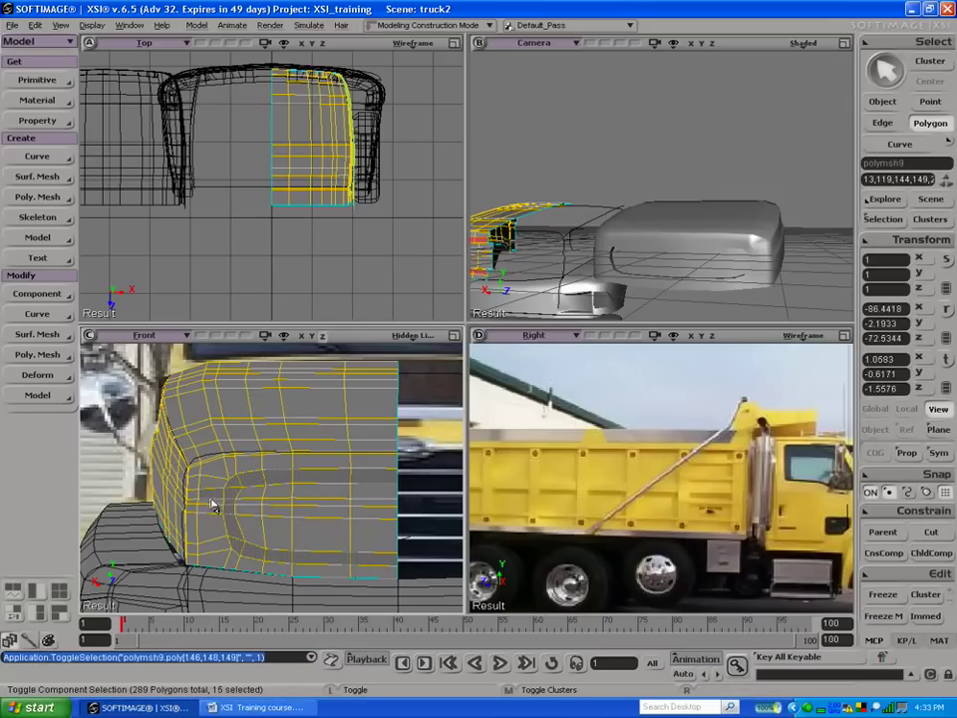
pyautogui.keyDown('ctrl'); pyautogui.click(224, 522); pyautogui.keyUp('ctrl')
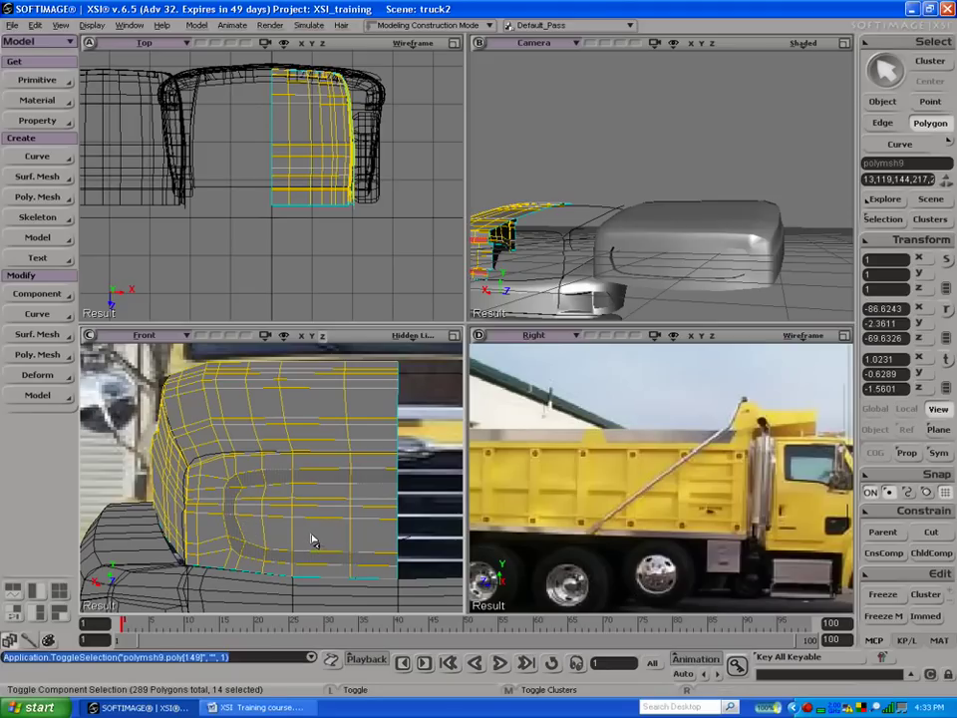
pyautogui.hotkey('ctrl', 'd')
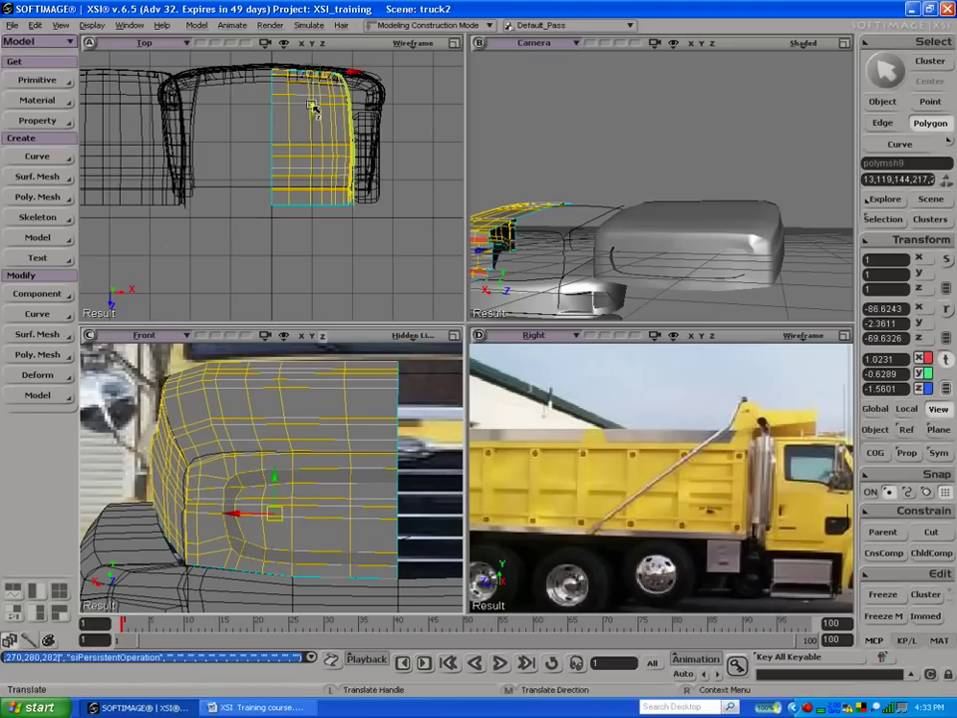
pyautogui.moveTo(313, 107); pyautogui.dragTo(313, 103)
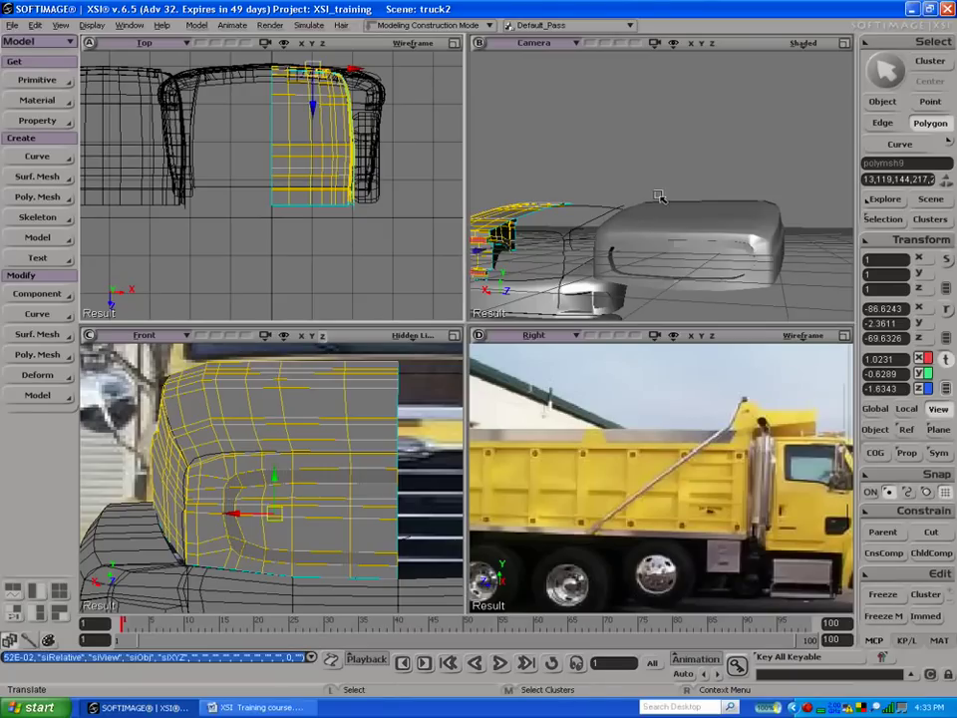
# Step: Select the two end-cap polygons of the extruded grille rim along the hood half's centre edge and delete them
pyautogui.press('s')
pyautogui.moveTo(770, 184); pyautogui.dragTo(705, 185)
pyautogui.moveTo(704, 184); pyautogui.dragTo(742, 183, button='right')
pyautogui.moveTo(742, 182)
pyautogui.mouseDown()
pyautogui.moveTo(724, 191)
pyautogui.moveTo(712, 170)
pyautogui.moveTo(716, 147)
pyautogui.moveTo(716, 159)
pyautogui.moveTo(688, 156)
pyautogui.moveTo(723, 182)
pyautogui.moveTo(739, 161)
pyautogui.moveTo(728, 176)
pyautogui.mouseUp()
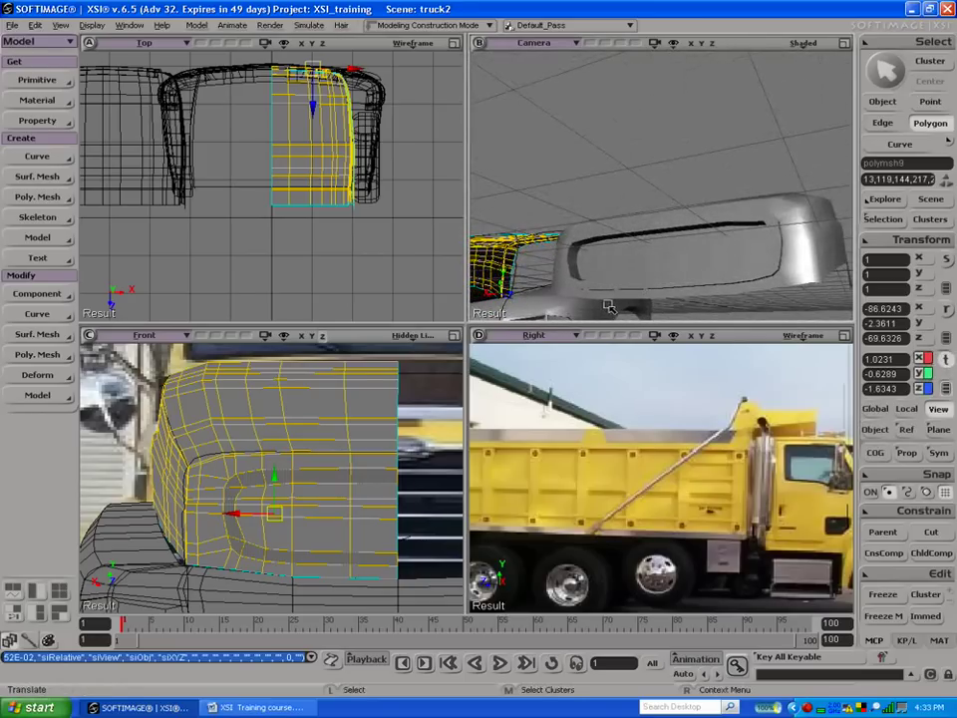
pyautogui.press('u')
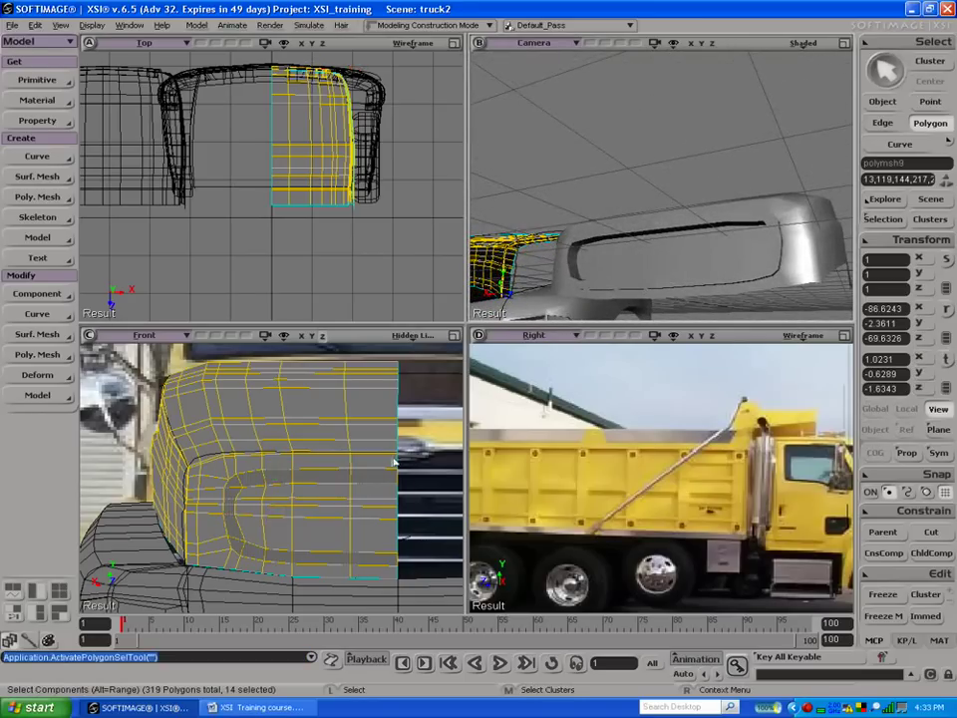
pyautogui.press('v')
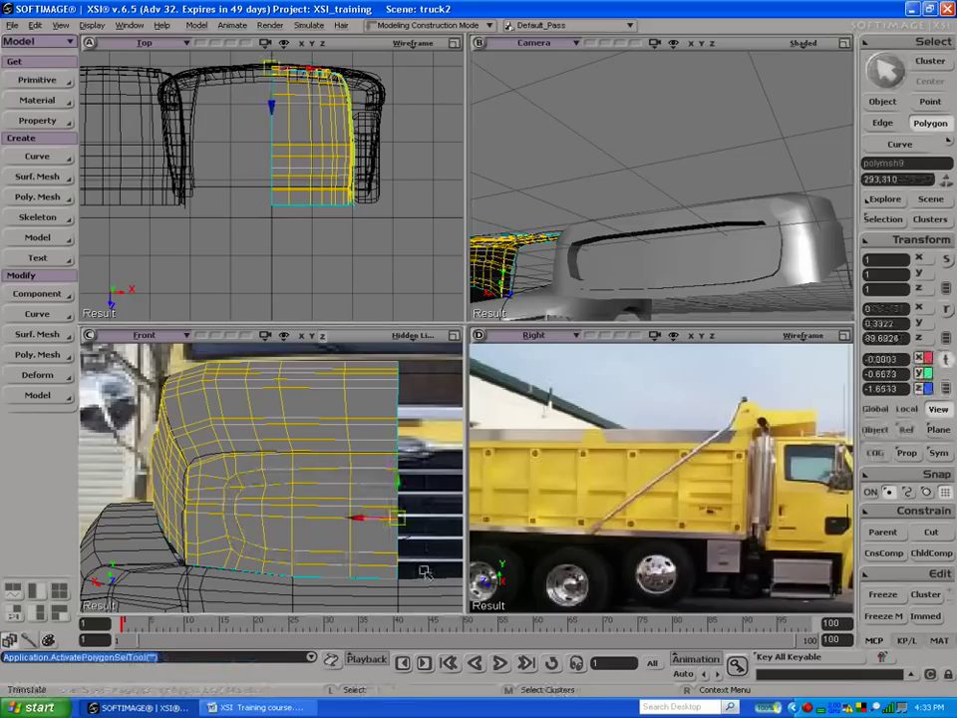
pyautogui.press('Delete')
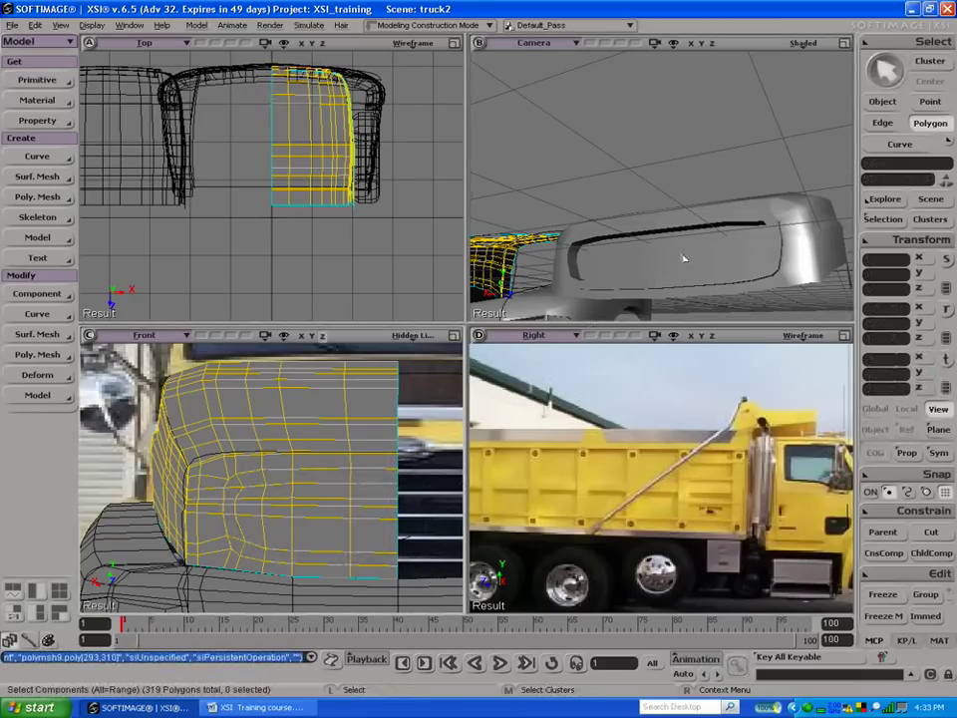
# Step: Examine the merged hood's grille recess and rim from several angles with its subdivision level temporarily raised
pyautogui.press('s')
pyautogui.moveTo(664, 219)
pyautogui.mouseDown()
pyautogui.moveTo(696, 230)
pyautogui.moveTo(673, 221)
pyautogui.mouseUp()
pyautogui.moveTo(673, 221); pyautogui.dragTo(638, 150, button='right')
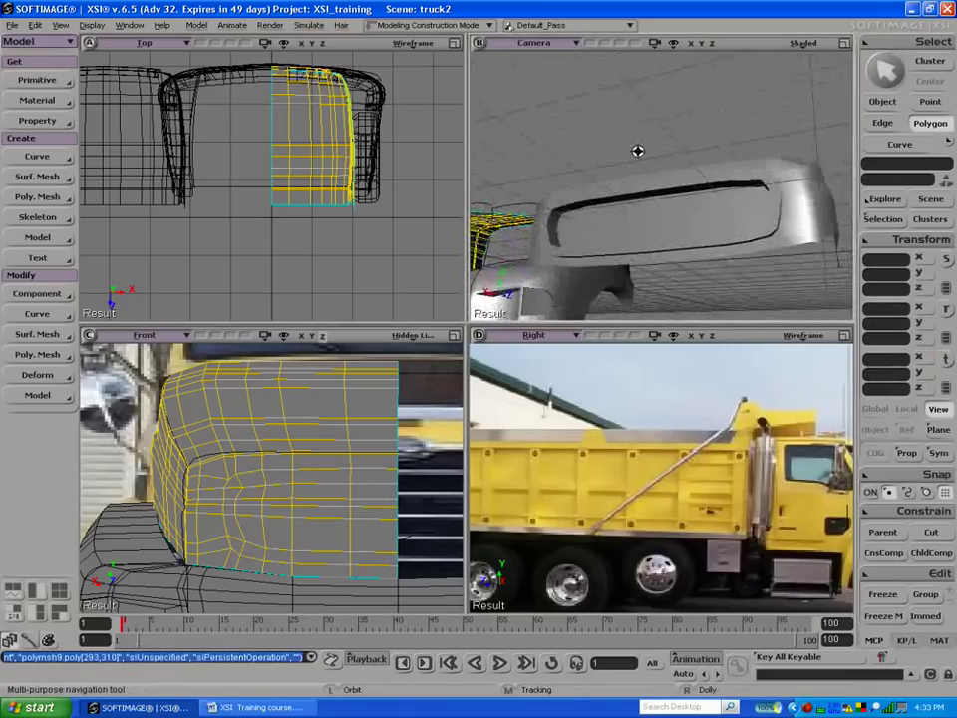
pyautogui.press('space')
pyautogui.click(788, 217)
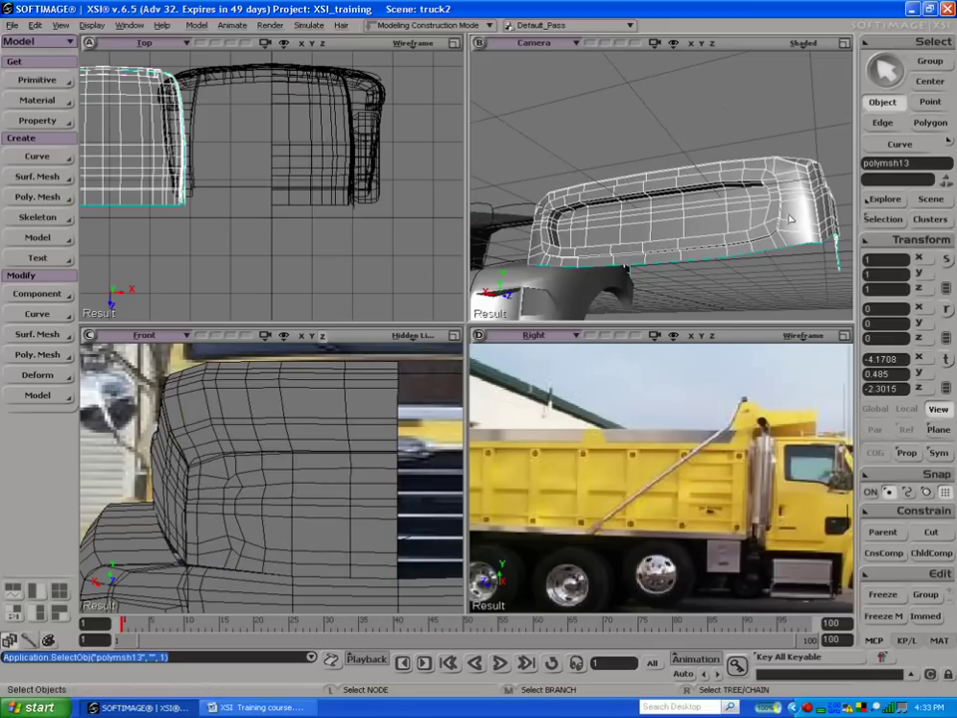
pyautogui.press('+')
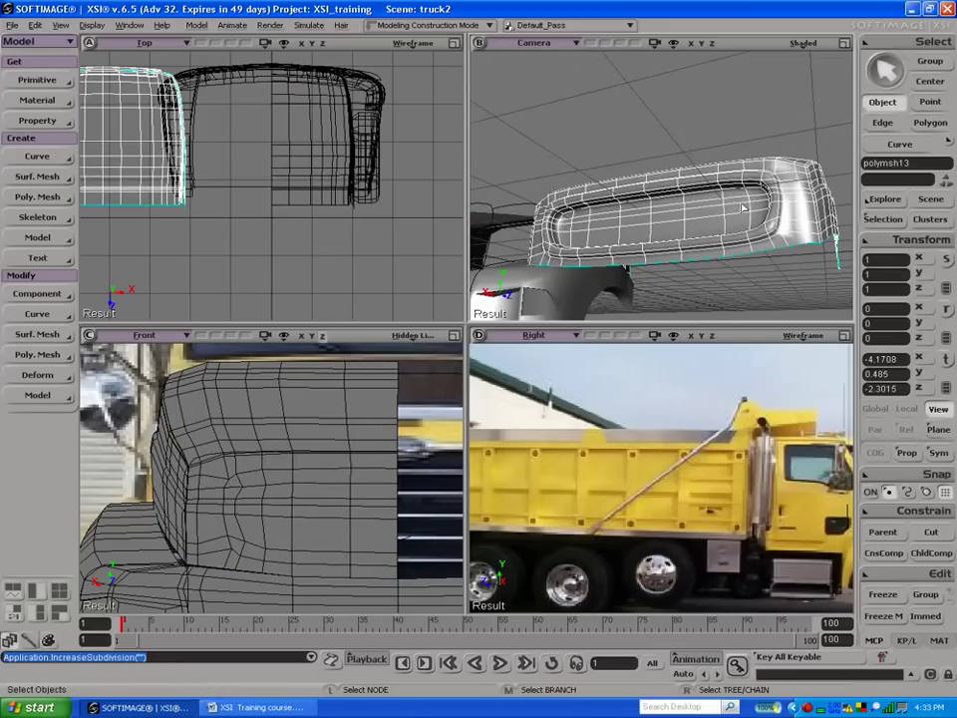
pyautogui.click(667, 145)
pyautogui.press('s')
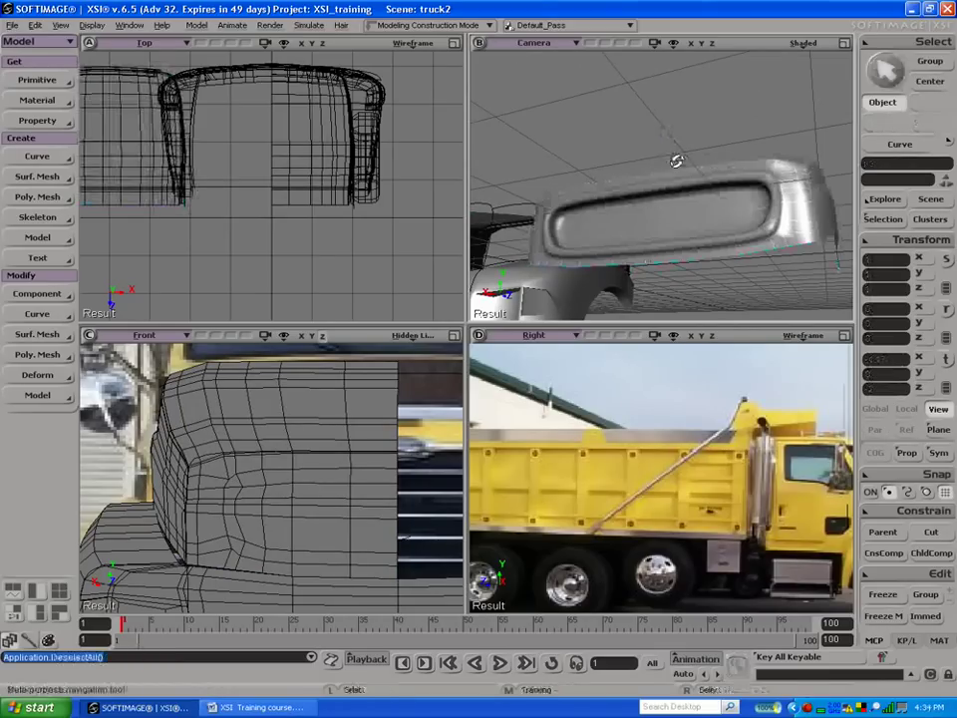
pyautogui.moveTo(677, 160); pyautogui.dragTo(645, 175)
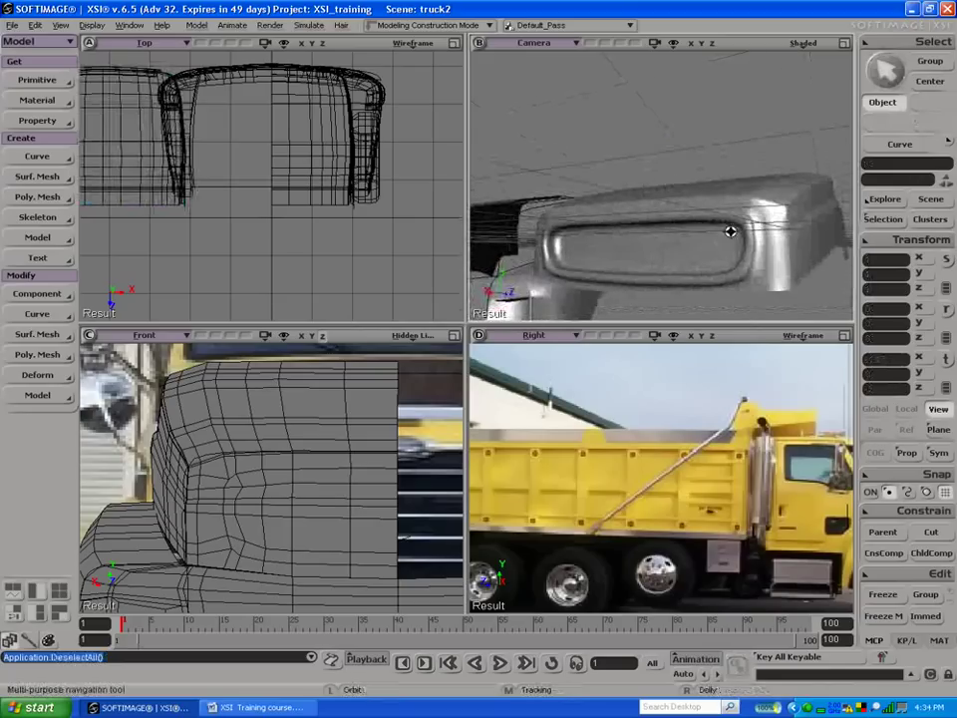
pyautogui.moveTo(785, 220); pyautogui.dragTo(744, 236, button='right')
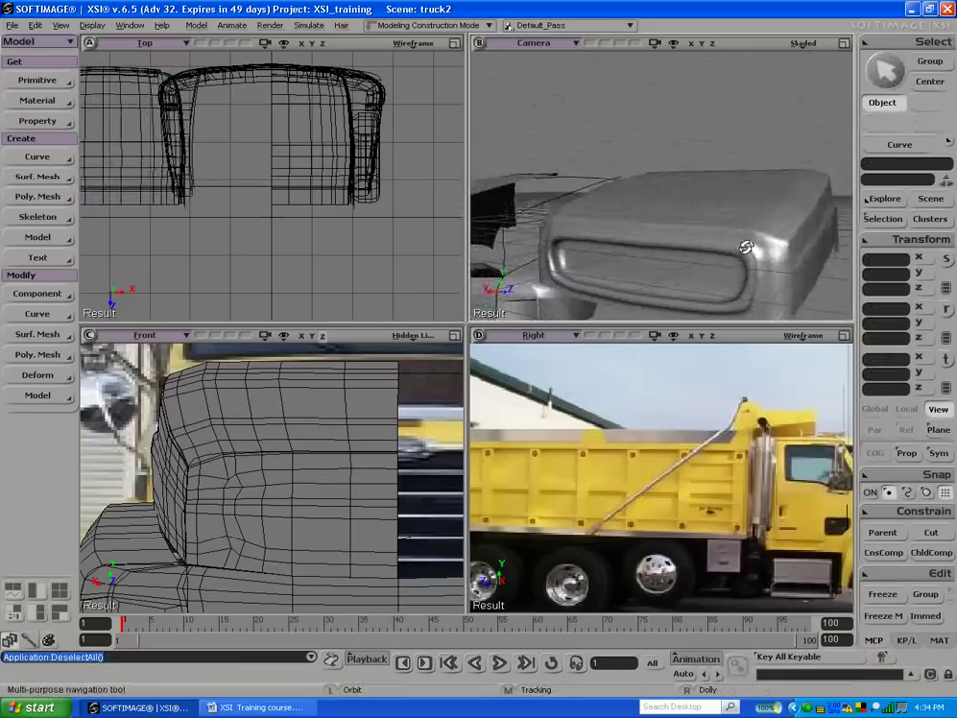
pyautogui.moveTo(737, 209); pyautogui.dragTo(630, 198)
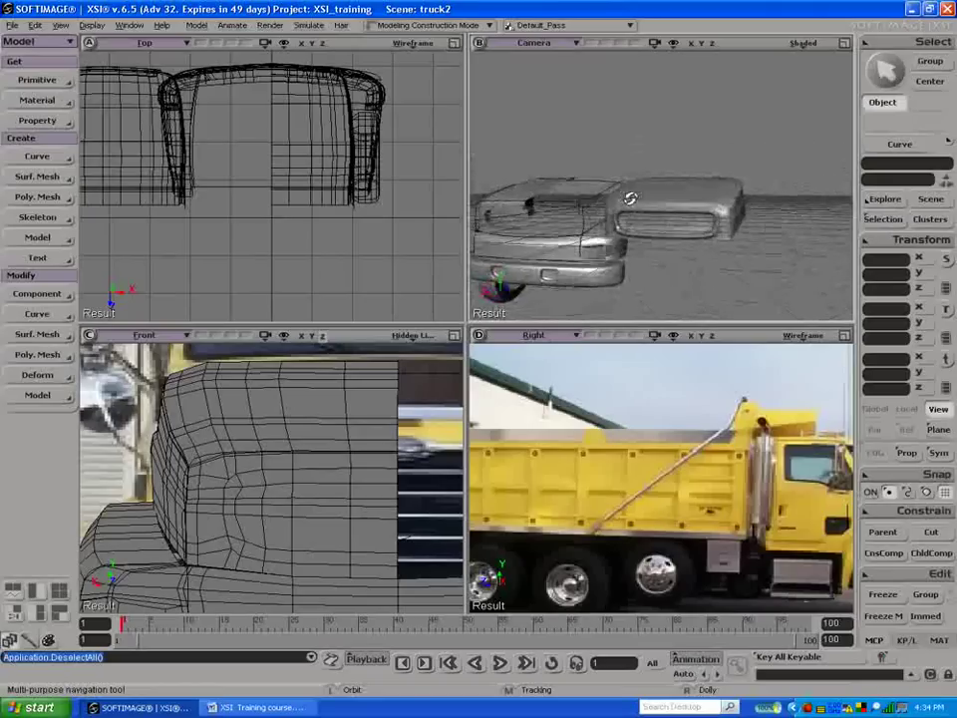
pyautogui.moveTo(694, 195); pyautogui.dragTo(648, 200)
pyautogui.click(700, 230)
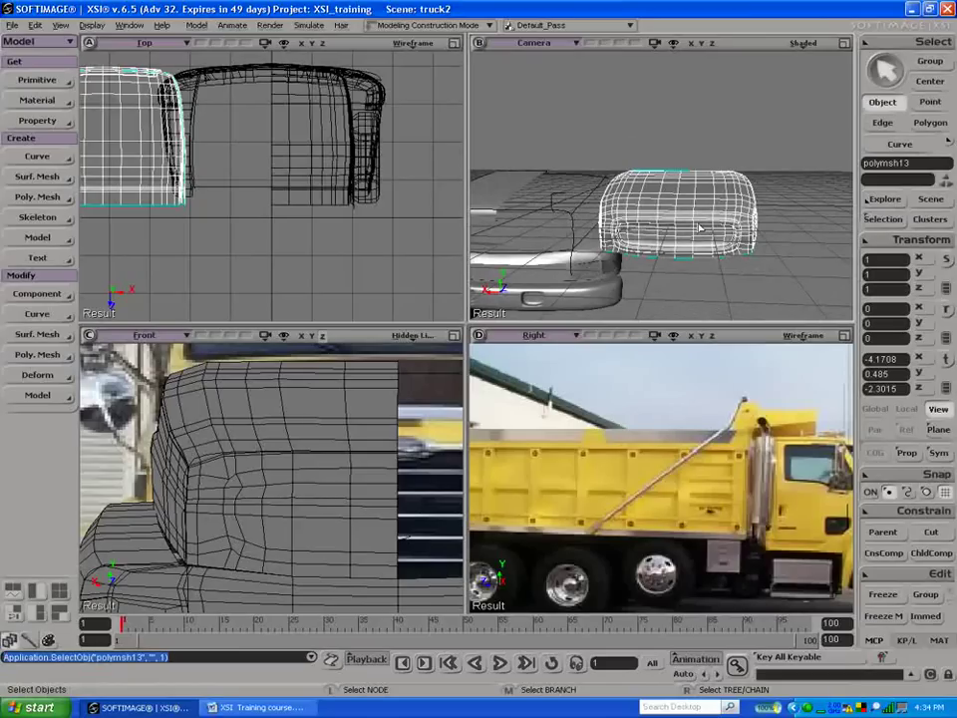
pyautogui.press('-')
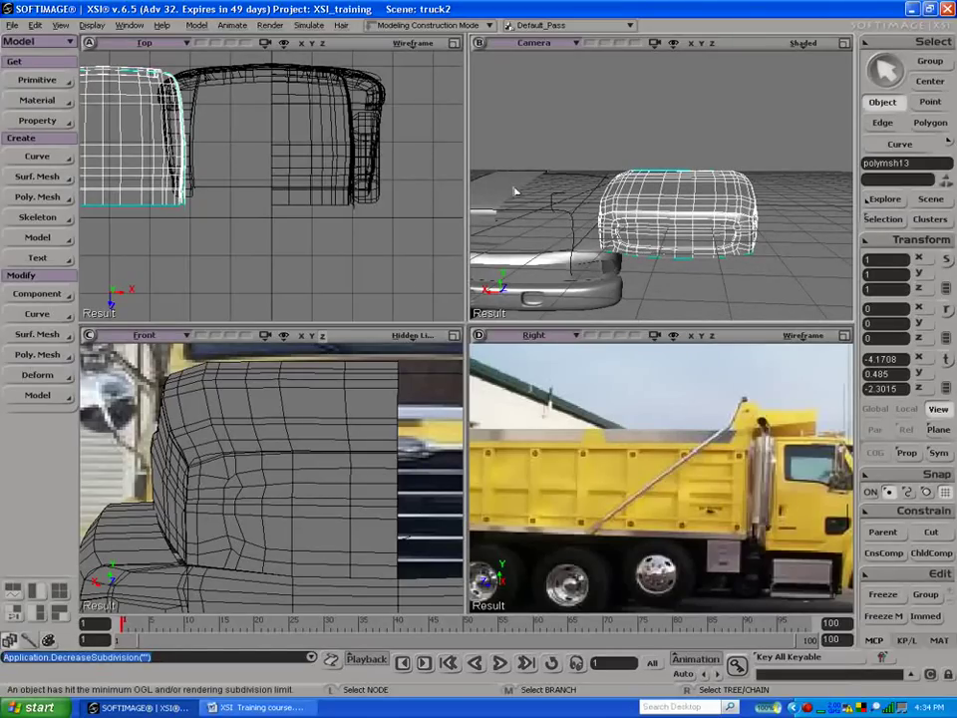
# Step: Locate polymsh13 in the scene explorer and freeze the merged hood's modeling history and operator stack
pyautogui.click(712, 114)
pyautogui.click(714, 177)
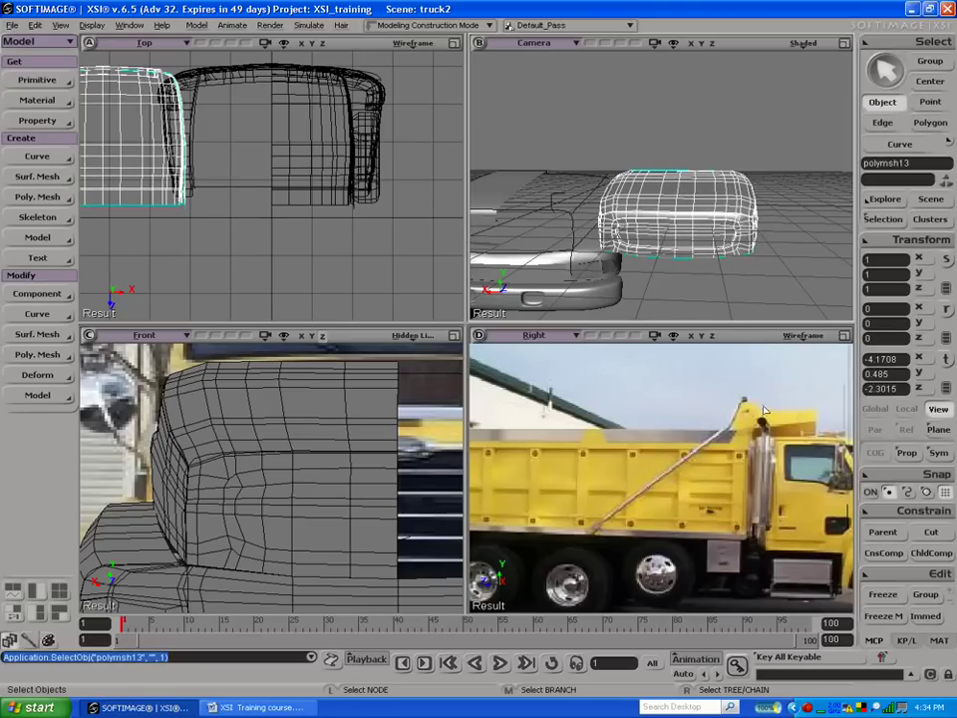
pyautogui.press('8')
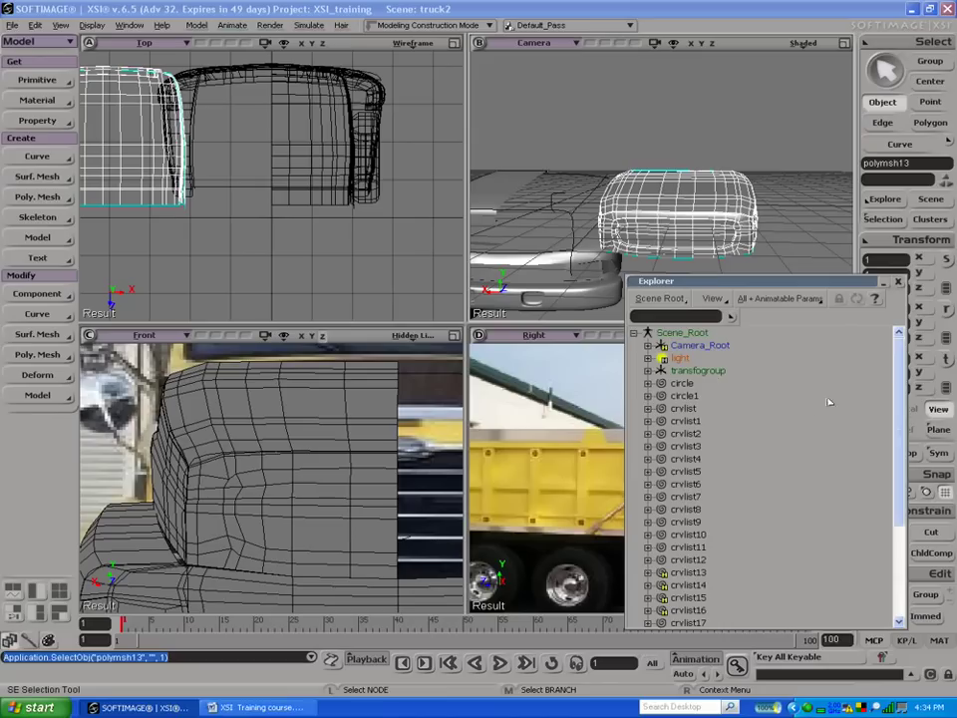
pyautogui.scroll(-6, 817, 406)
pyautogui.moveTo(706, 285); pyautogui.dragTo(431, 215)
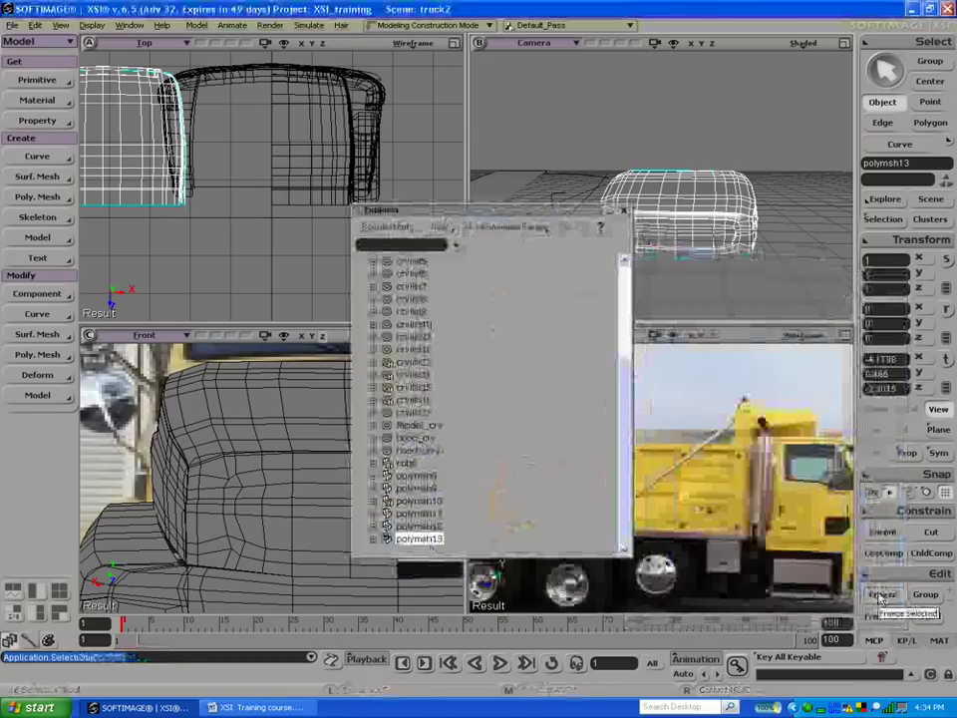
pyautogui.click(881, 596)
pyautogui.press('space')
pyautogui.click(670, 228)
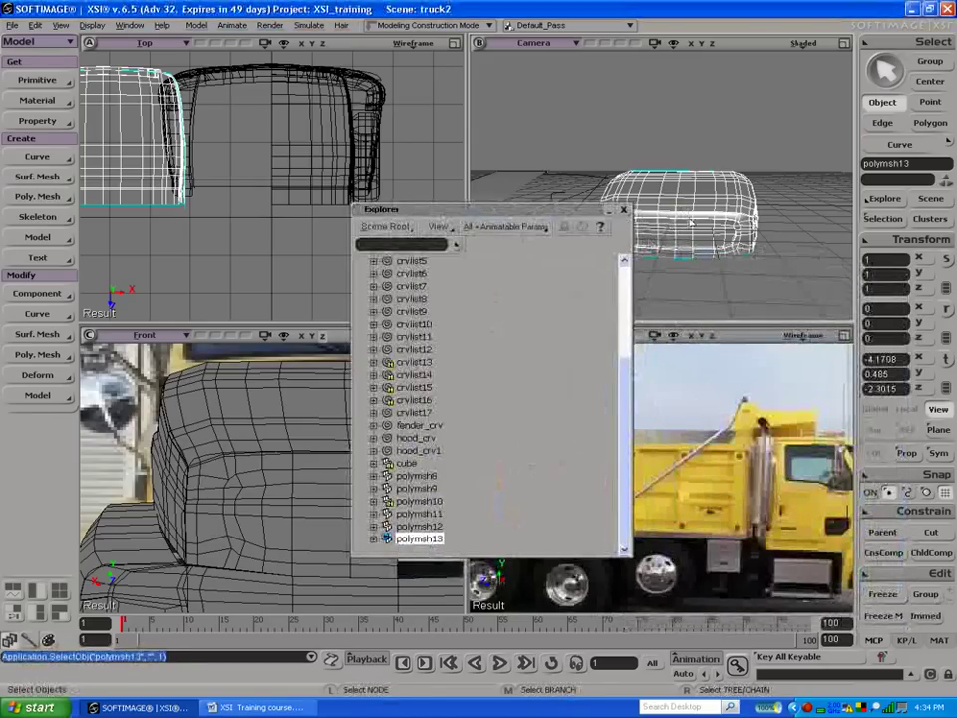
pyautogui.click(883, 616)
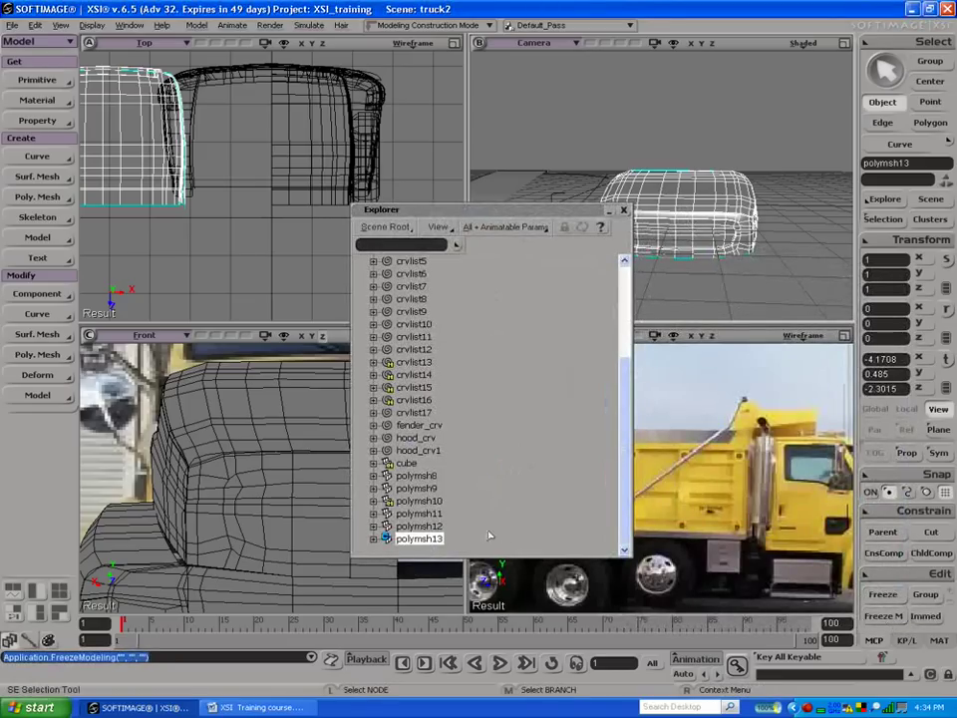
pyautogui.click(420, 528)
pyautogui.click(421, 539)
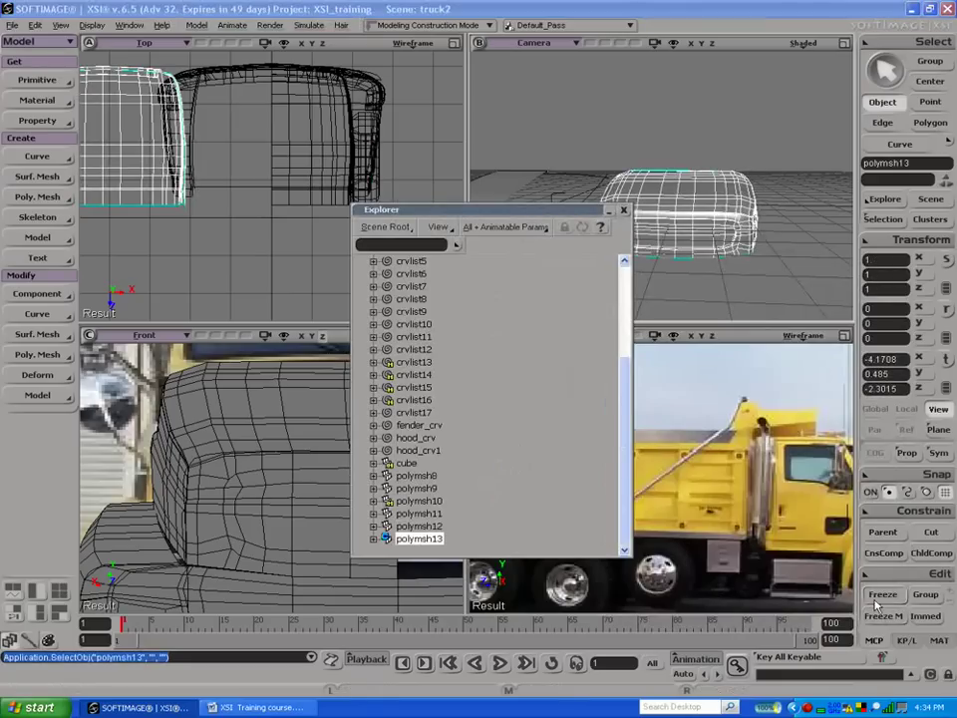
pyautogui.click(881, 595)
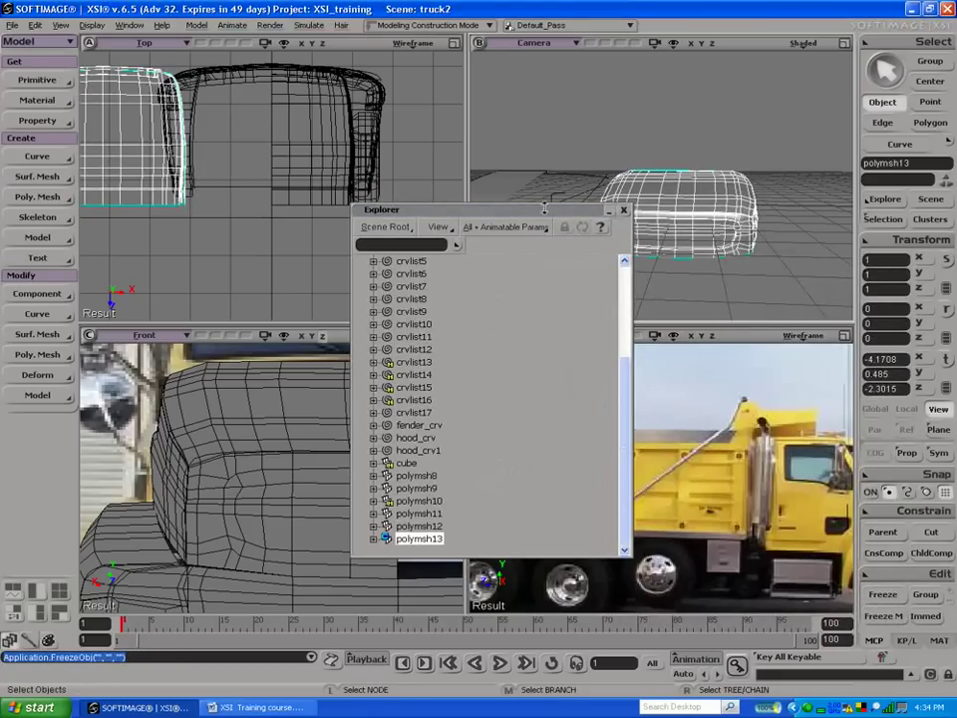
# Step: Delete the original hood half, polymsh9, from the scene
pyautogui.click(504, 186)
pyautogui.moveTo(507, 212); pyautogui.dragTo(294, 235)
pyautogui.press('Delete')
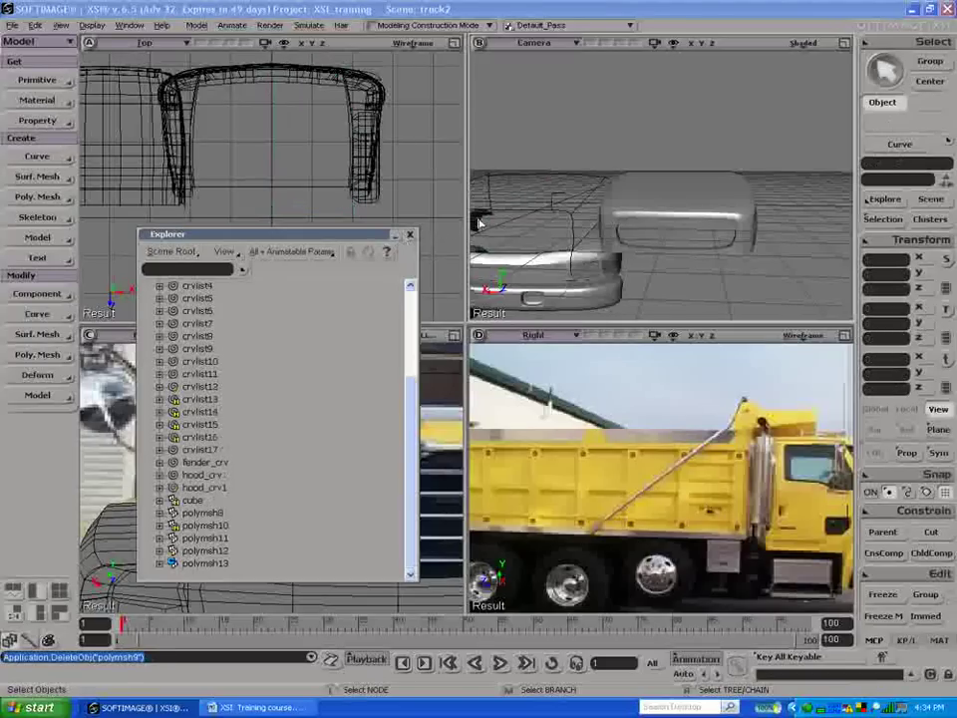
# Step: Duplicate the merged hood polymsh13 and delete the source object, keeping only the copy
pyautogui.click(670, 221)
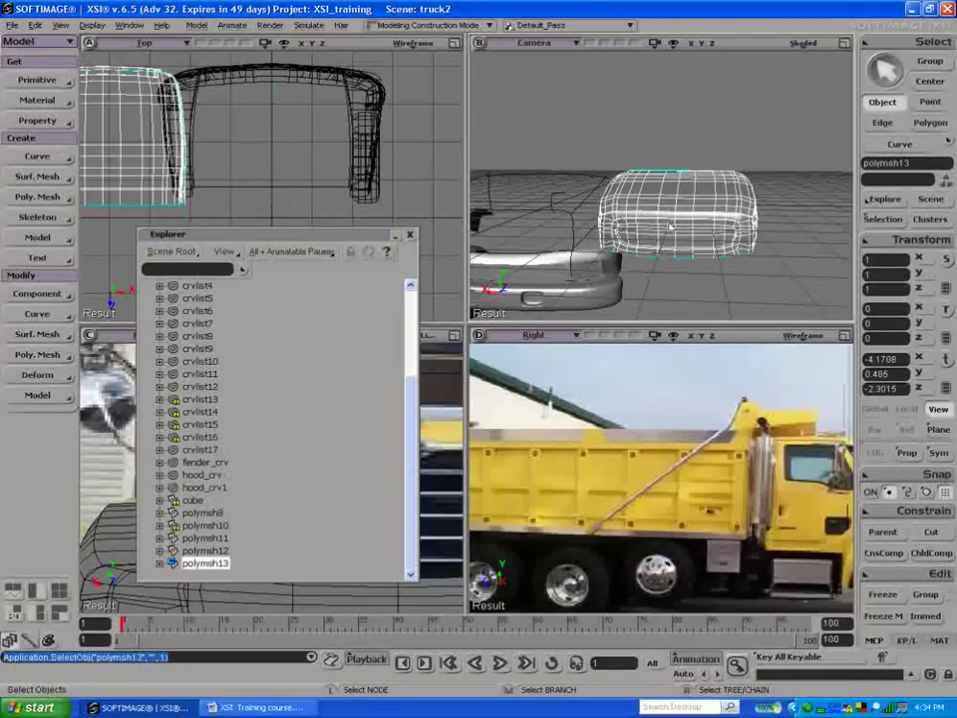
pyautogui.press('shift')
pyautogui.hotkey('ctrl', 'd')
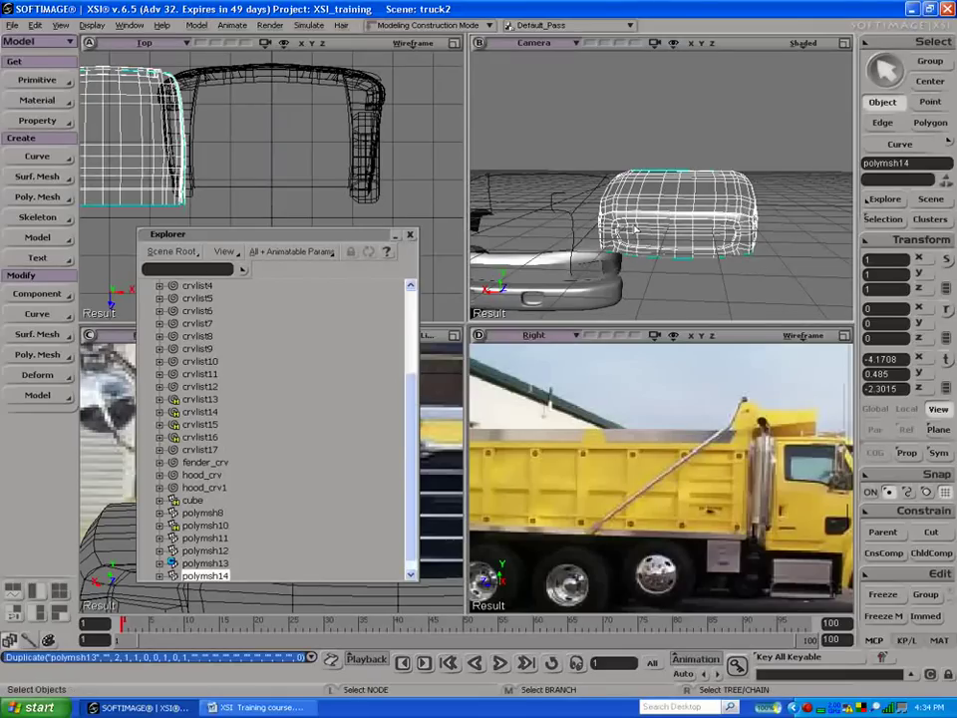
pyautogui.click(189, 562)
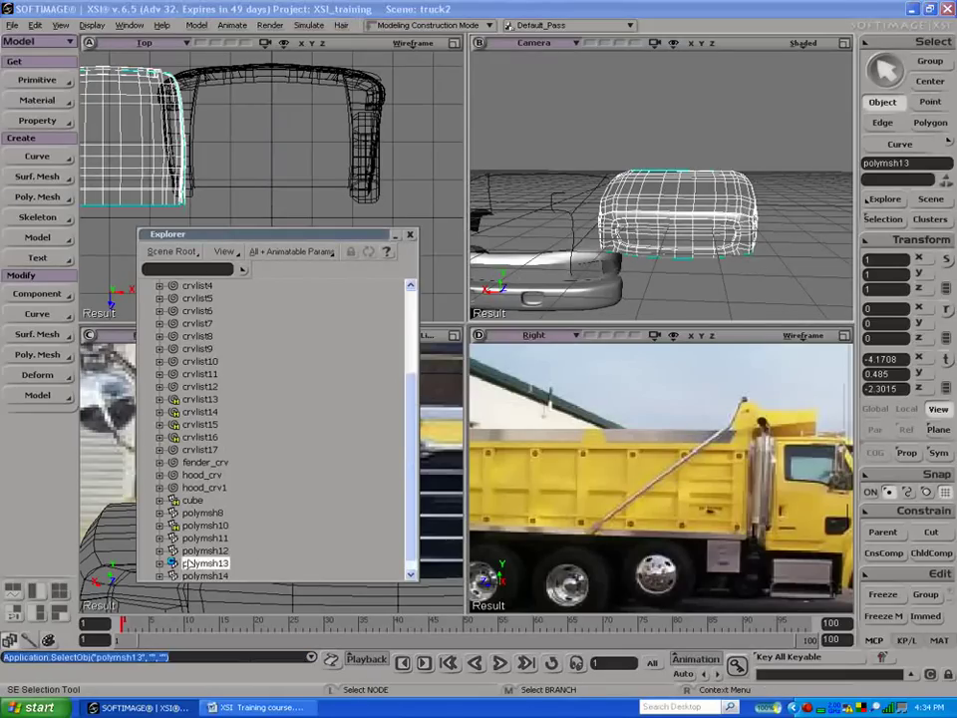
pyautogui.press('Delete')
pyautogui.click(711, 217)
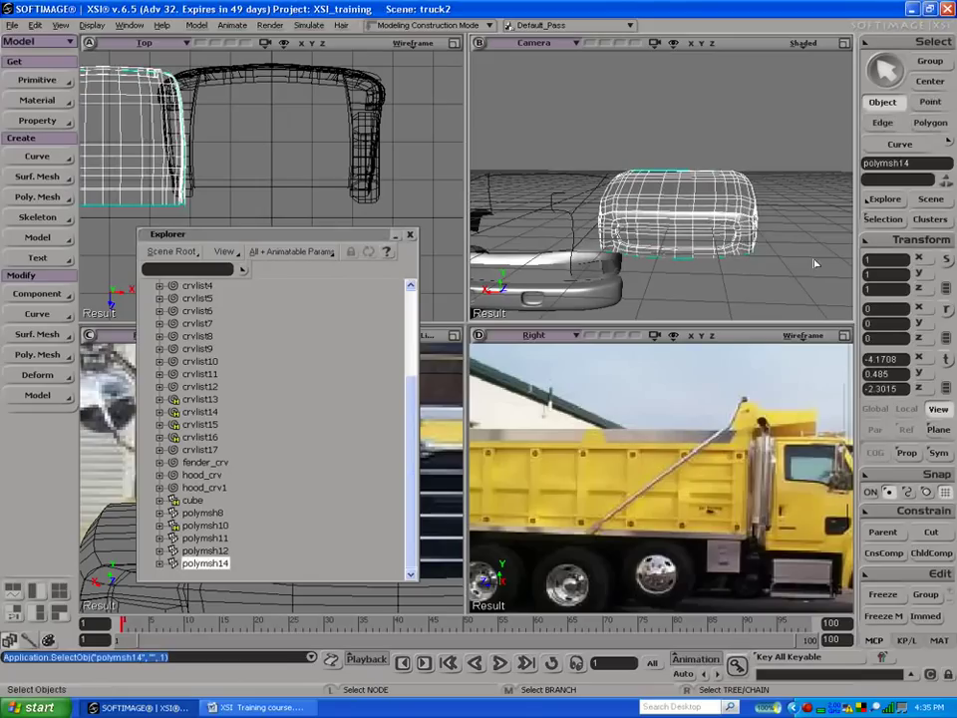
pyautogui.click(409, 235)
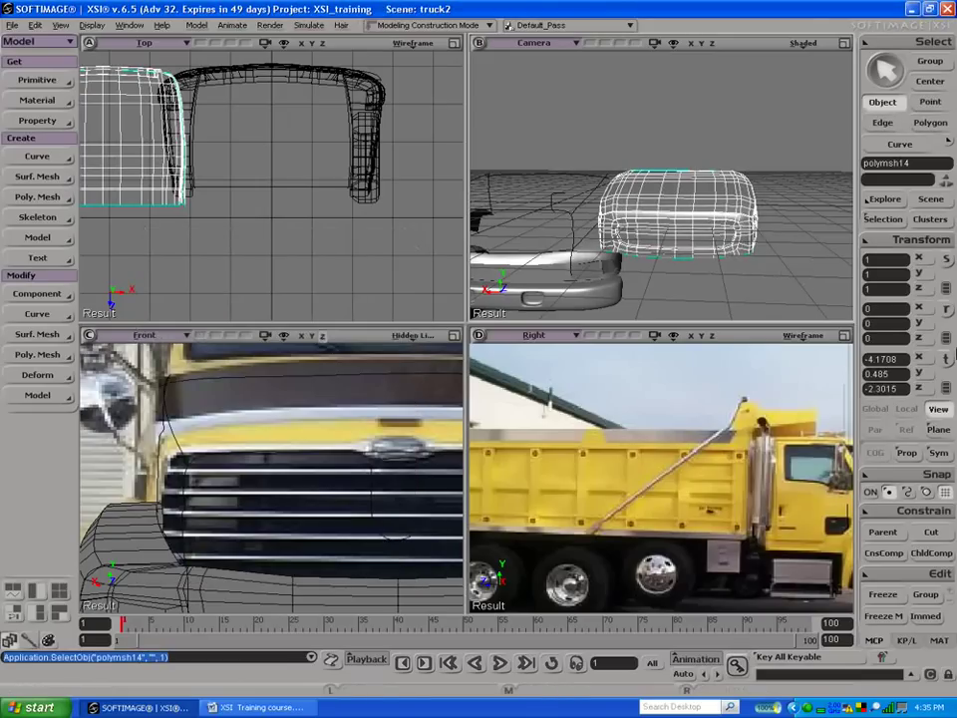
# Step: Move the hood copy along X onto the truck between the fenders, to about X 0.04
pyautogui.press('v')
pyautogui.moveTo(632, 204); pyautogui.dragTo(494, 182)
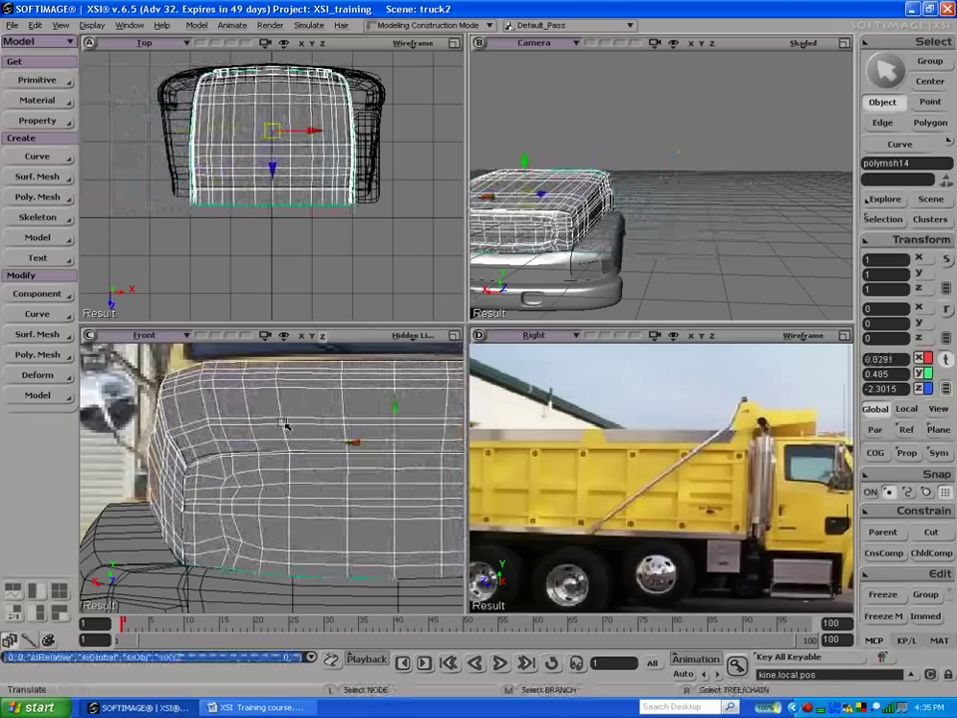
pyautogui.press('a')
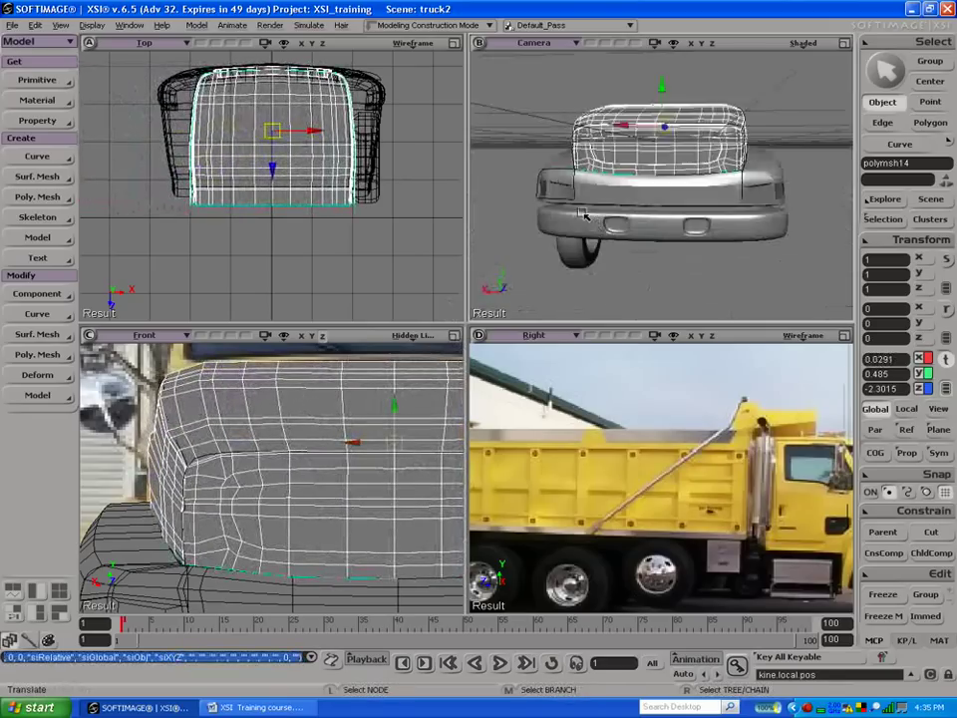
pyautogui.press('s')
pyautogui.moveTo(610, 196); pyautogui.dragTo(614, 130)
pyautogui.press('v')
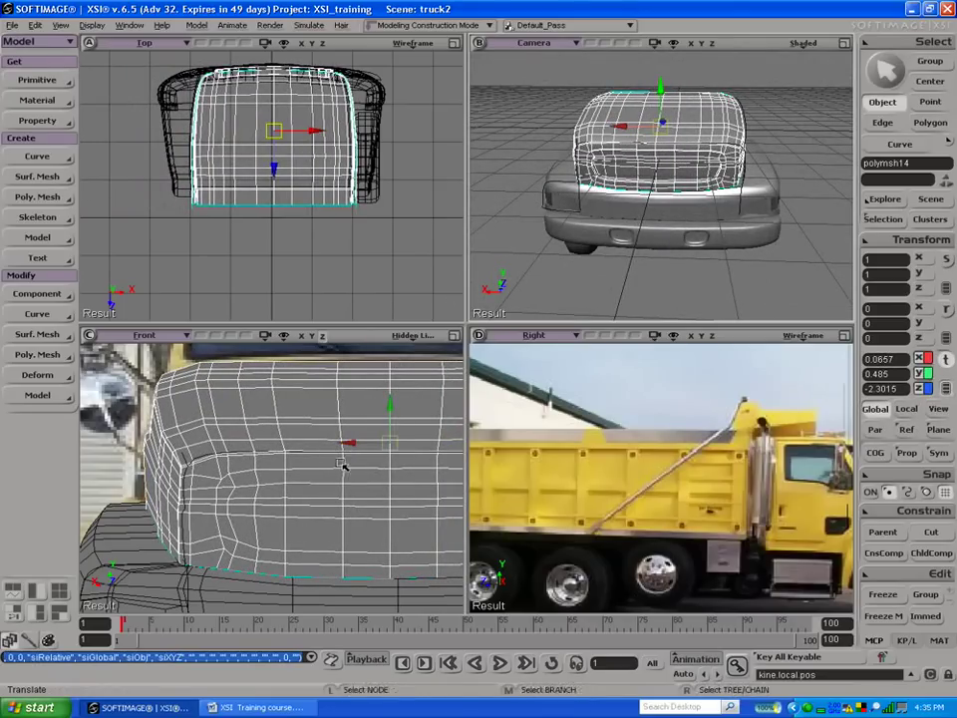
pyautogui.moveTo(348, 444); pyautogui.dragTo(352, 444)
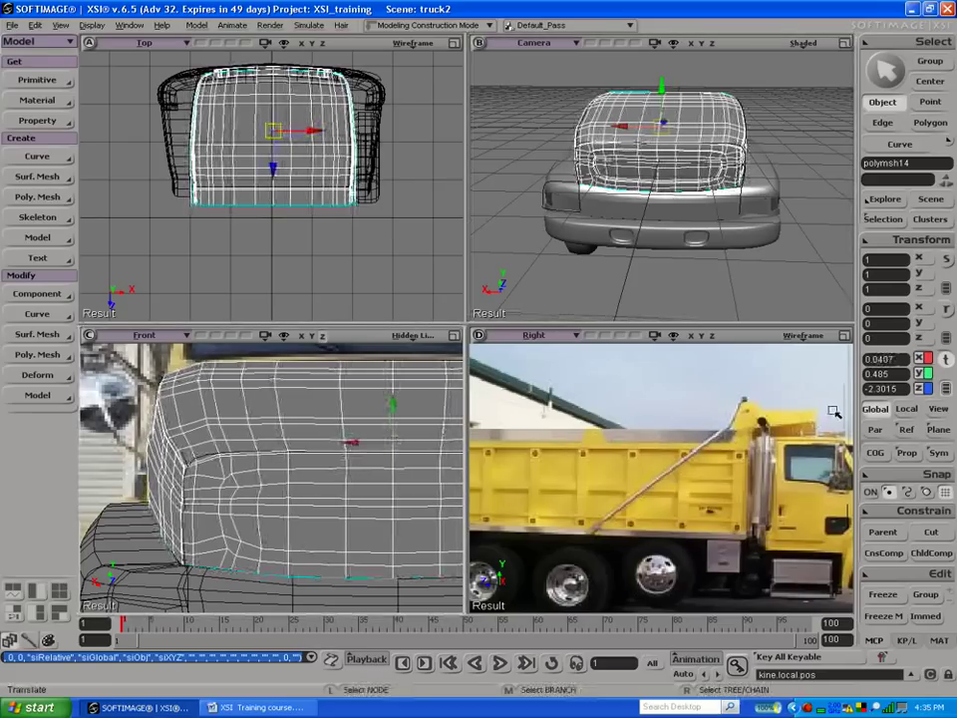
pyautogui.click(896, 246)
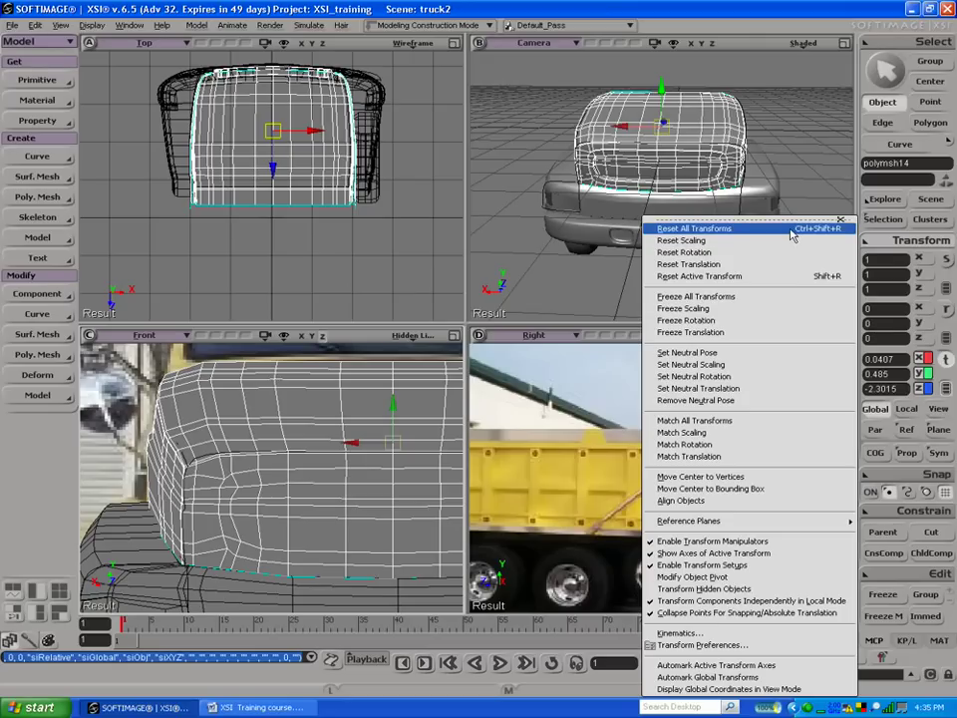
pyautogui.click(353, 444)
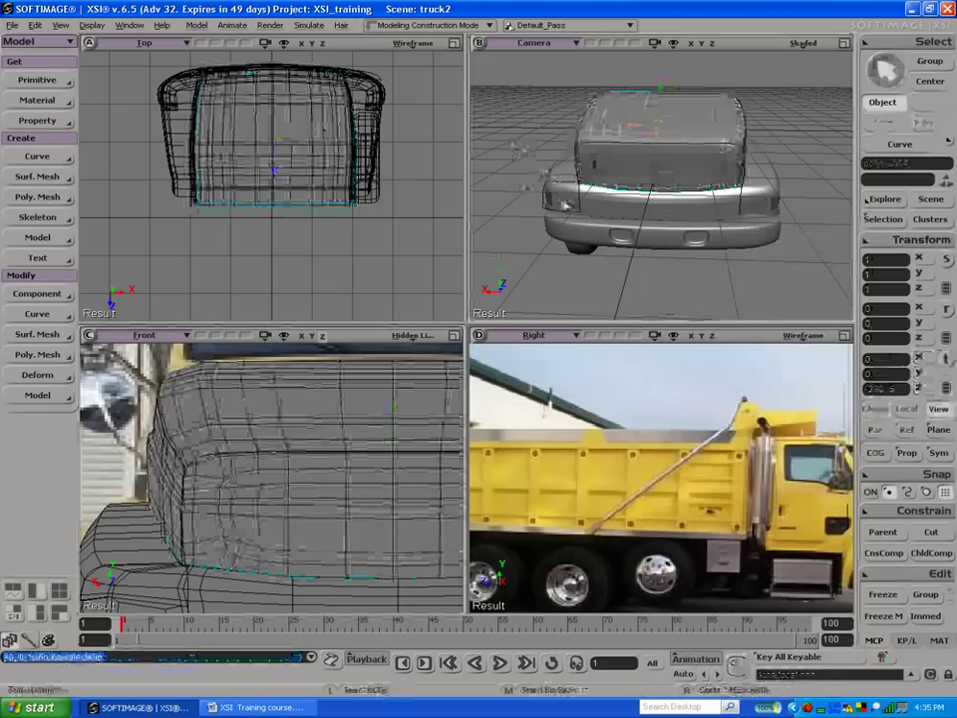
# Step: Examine how the hood fits the fenders and bumper from the front, sides and above
pyautogui.press('s')
pyautogui.moveTo(521, 223); pyautogui.dragTo(527, 174)
pyautogui.moveTo(527, 174); pyautogui.dragTo(626, 180, button='right')
pyautogui.moveTo(626, 179); pyautogui.dragTo(718, 226)
pyautogui.moveTo(718, 227); pyautogui.dragTo(638, 209, button='right')
pyautogui.moveTo(638, 210); pyautogui.dragTo(434, 186)
pyautogui.moveTo(434, 186); pyautogui.dragTo(592, 215, button='right')
pyautogui.moveTo(593, 216); pyautogui.dragTo(584, 174)
pyautogui.moveTo(583, 175); pyautogui.dragTo(581, 205, button='right')
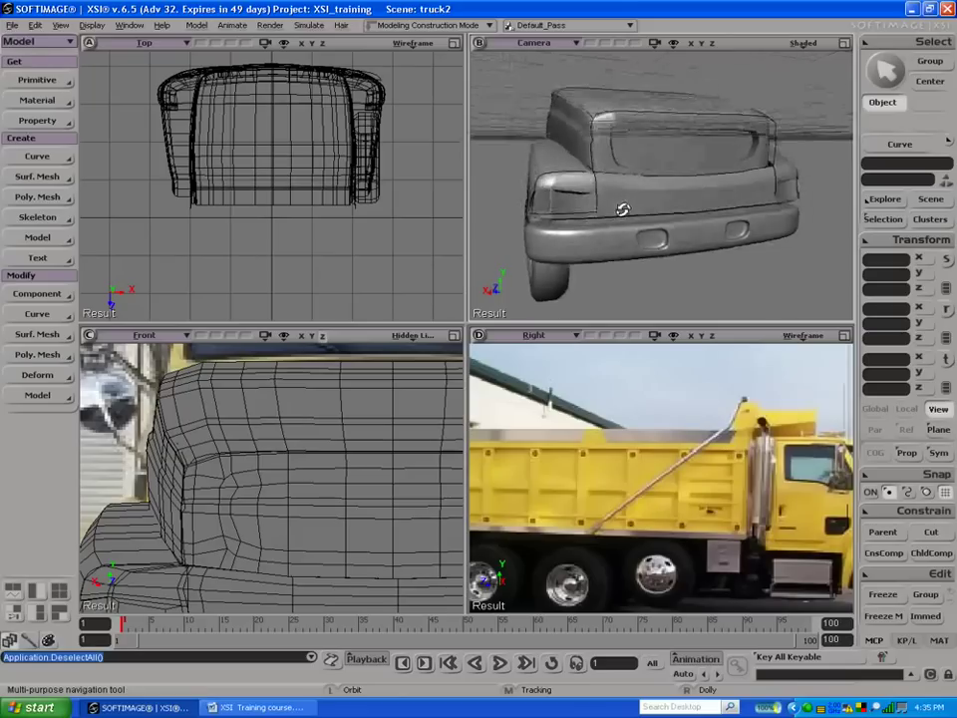
pyautogui.moveTo(619, 225)
pyautogui.mouseDown()
pyautogui.moveTo(560, 226)
pyautogui.moveTo(559, 279)
pyautogui.moveTo(602, 337)
pyautogui.moveTo(587, 269)
pyautogui.moveTo(556, 271)
pyautogui.moveTo(574, 273)
pyautogui.moveTo(598, 301)
pyautogui.moveTo(704, 258)
pyautogui.moveTo(611, 245)
pyautogui.mouseUp()
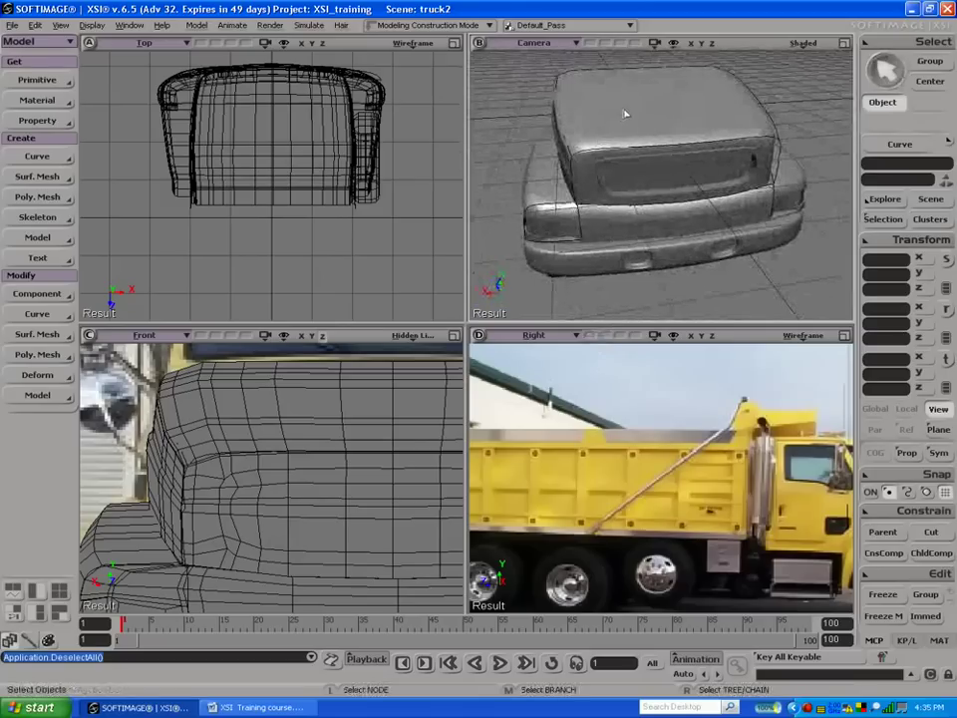
# Step: Hide the curves in the shaded Camera view so that only the truck's mesh surfaces are displayed
pyautogui.press('s')
pyautogui.moveTo(677, 261); pyautogui.dragTo(638, 235)
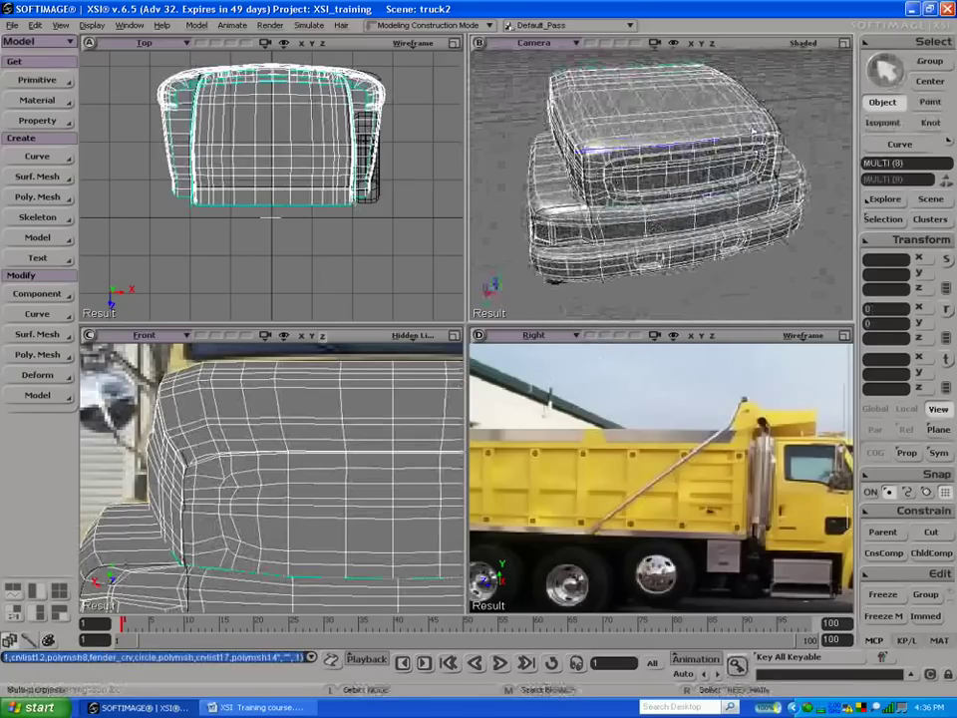
pyautogui.click(674, 44)
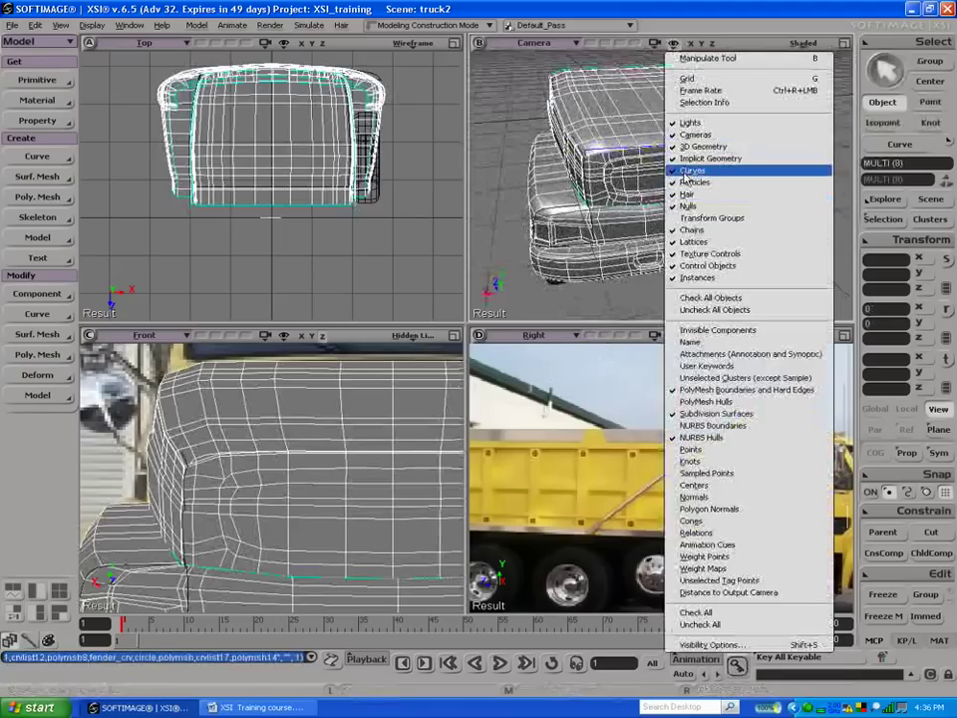
pyautogui.click(688, 172)
pyautogui.click(502, 138)
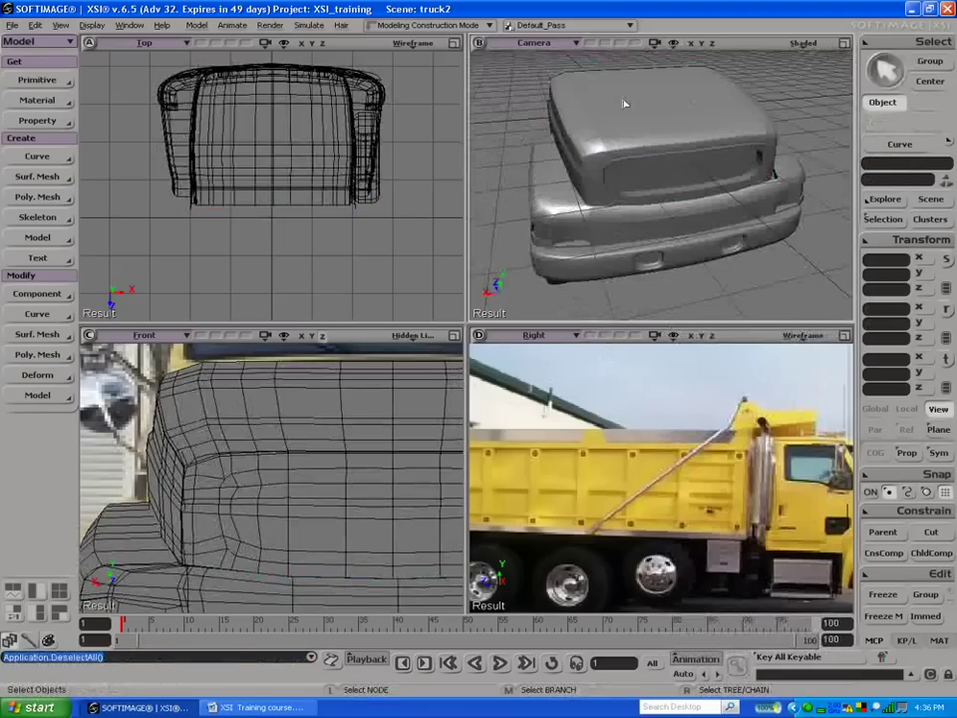
# Step: Enclose the hood, fender and bumper meshes together in one lattice with 4 subdivisions in X, Y and Z
pyautogui.moveTo(658, 261); pyautogui.dragTo(654, 260)
pyautogui.press('s')
pyautogui.moveTo(556, 219); pyautogui.dragTo(541, 196)
pyautogui.moveTo(541, 197); pyautogui.dragTo(471, 192, button='right')
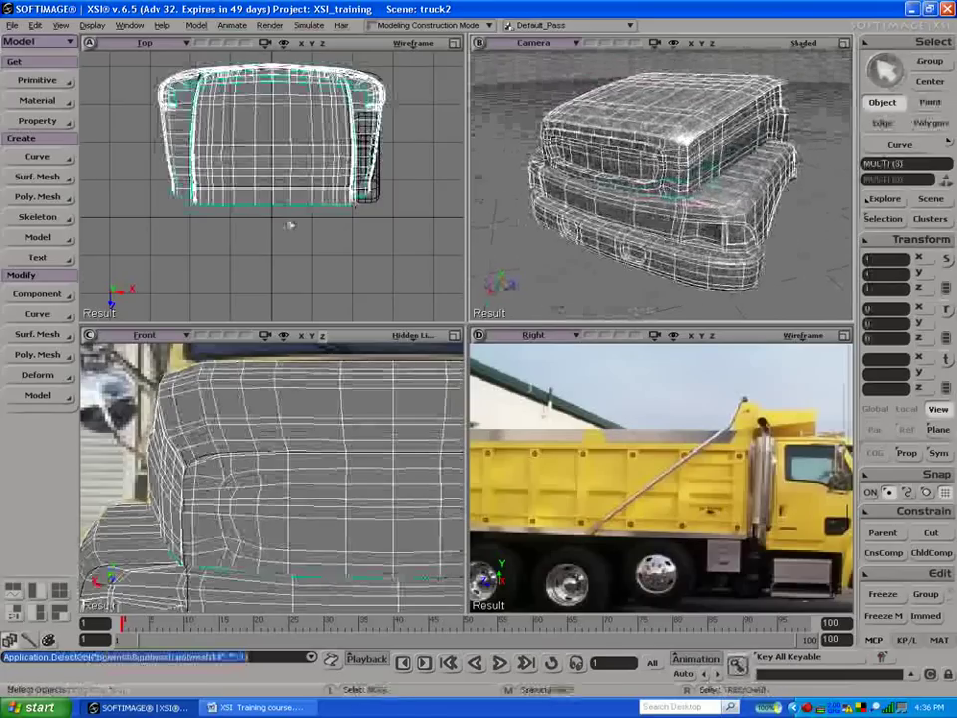
pyautogui.click(35, 375)
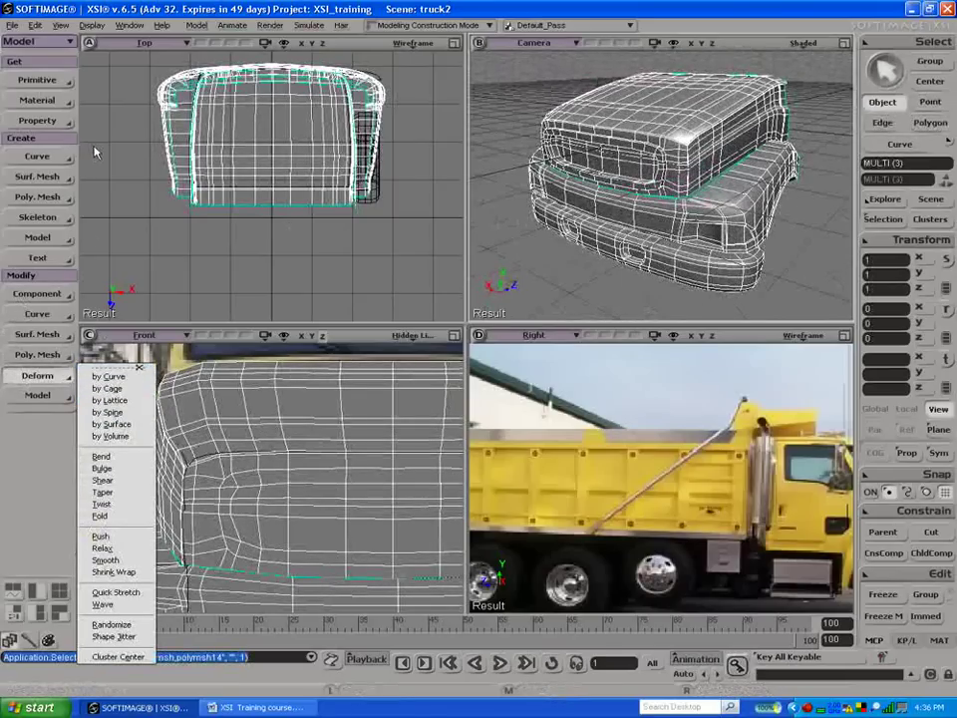
pyautogui.click(16, 81)
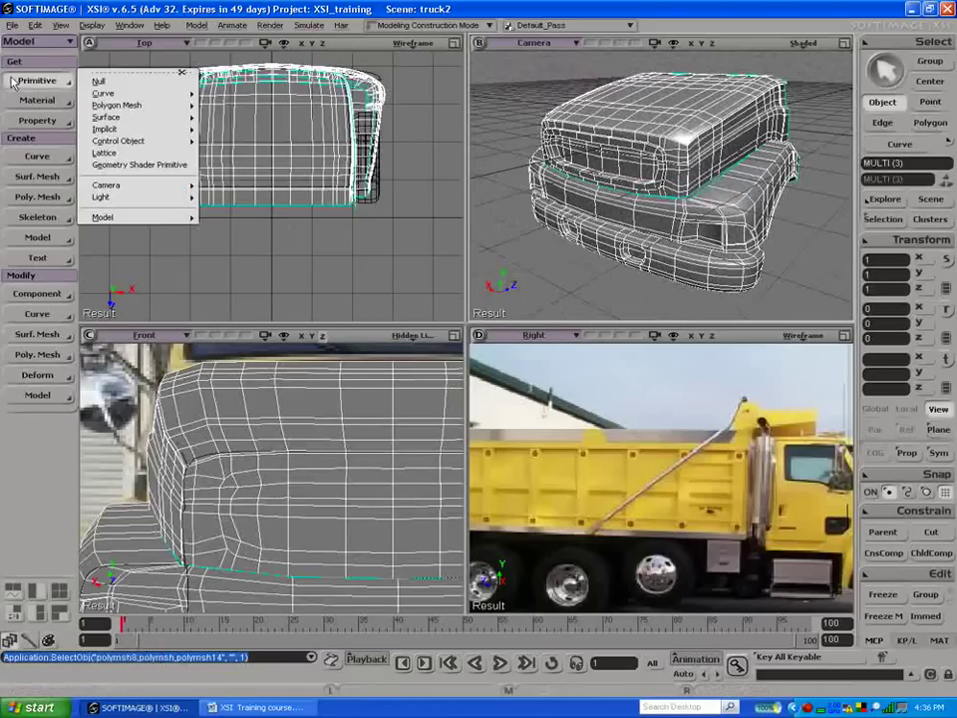
pyautogui.click(118, 152)
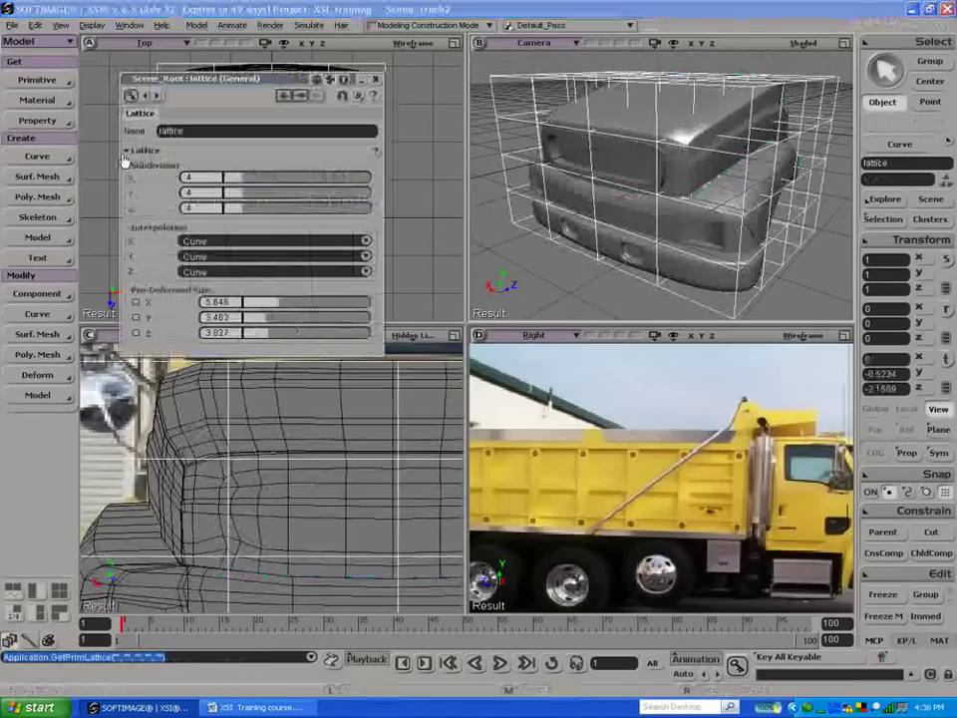
pyautogui.moveTo(170, 79); pyautogui.dragTo(235, 316)
pyautogui.click(439, 319)
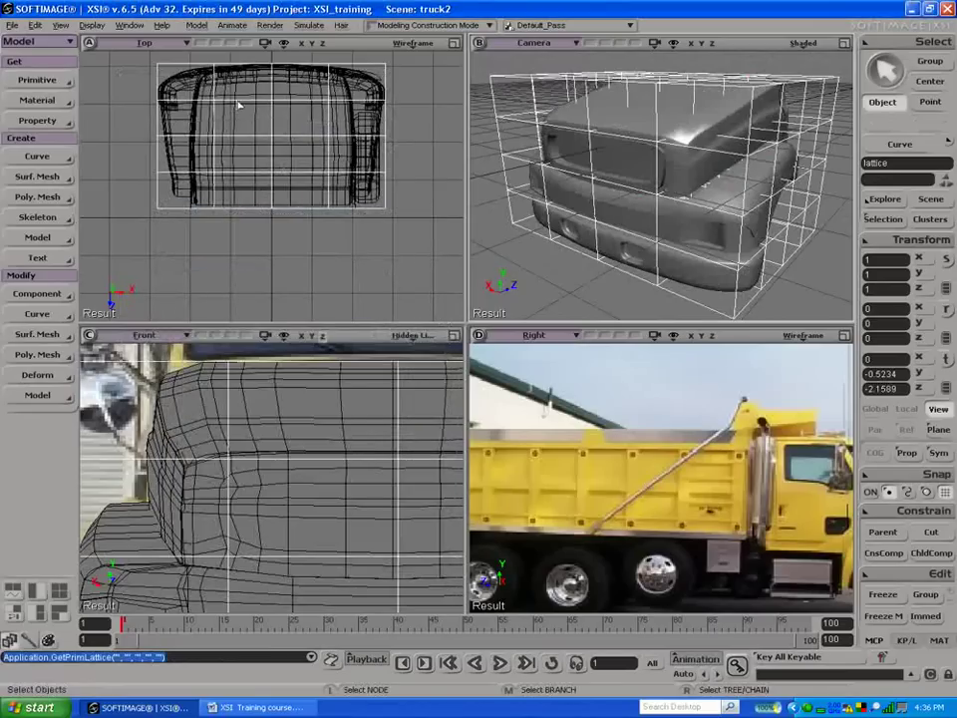
# Step: Scale the lattice's frontmost row of points slightly narrower in X, using their common centre of gravity as pivot
pyautogui.press('t')
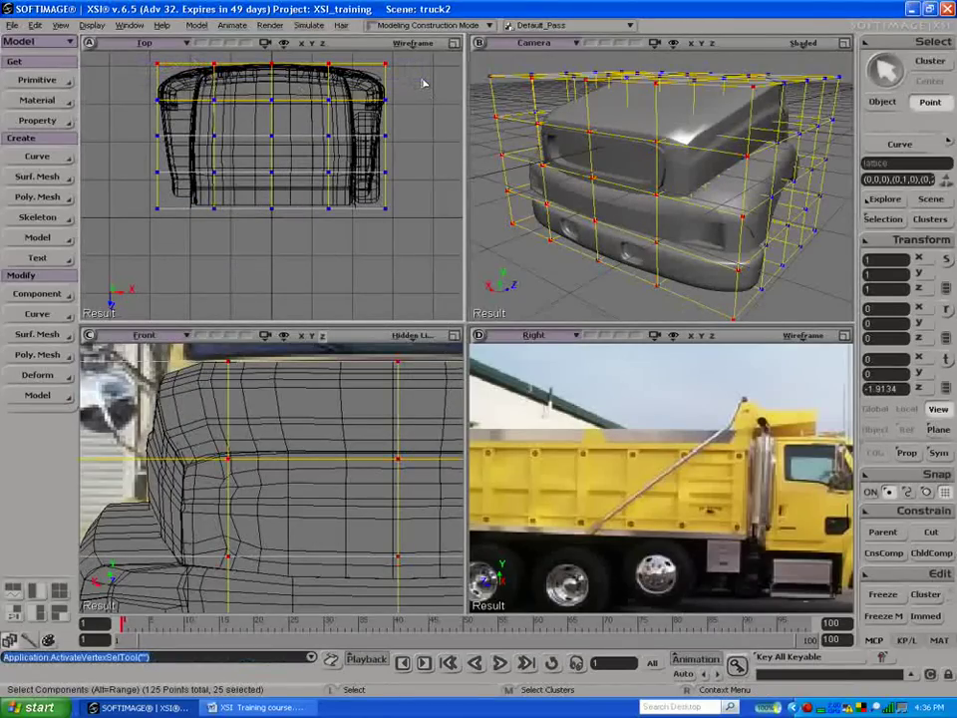
pyautogui.press('x')
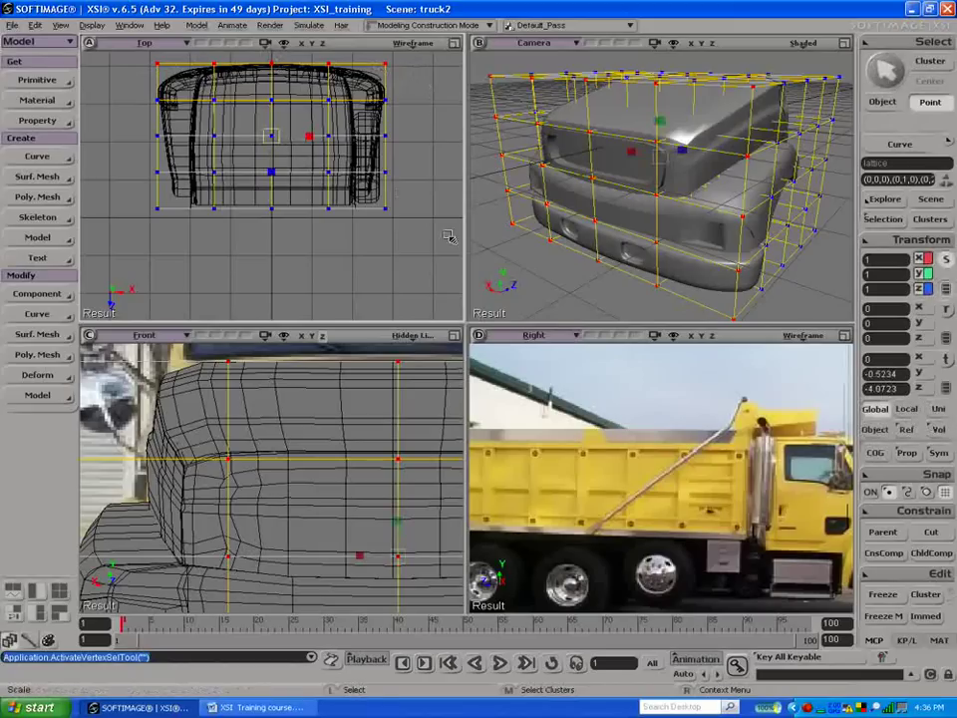
pyautogui.click(876, 453)
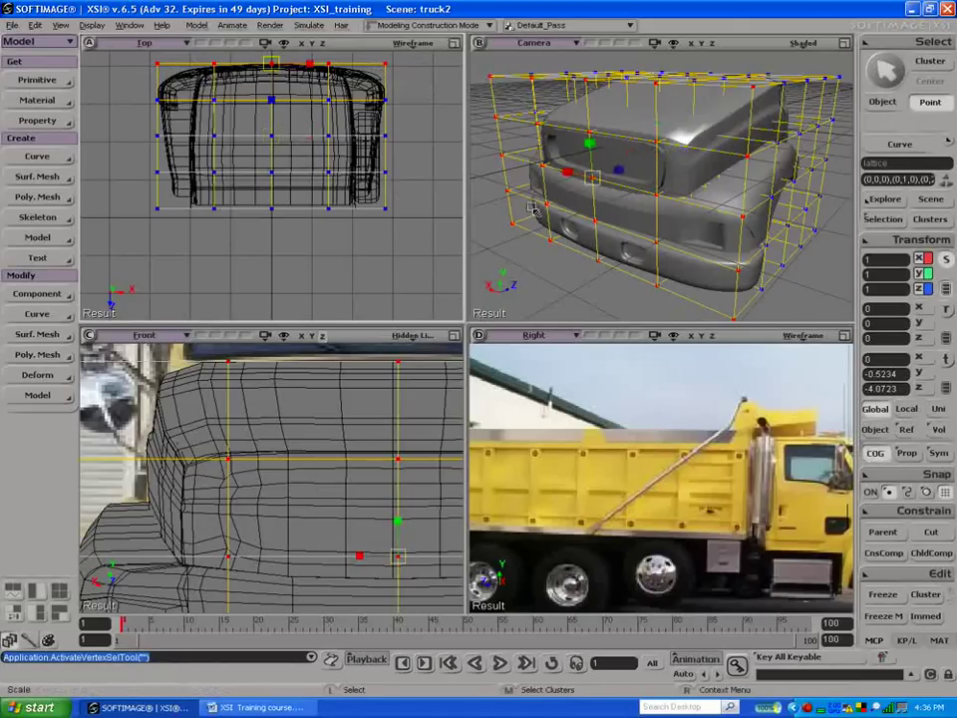
pyautogui.moveTo(321, 68); pyautogui.dragTo(300, 69)
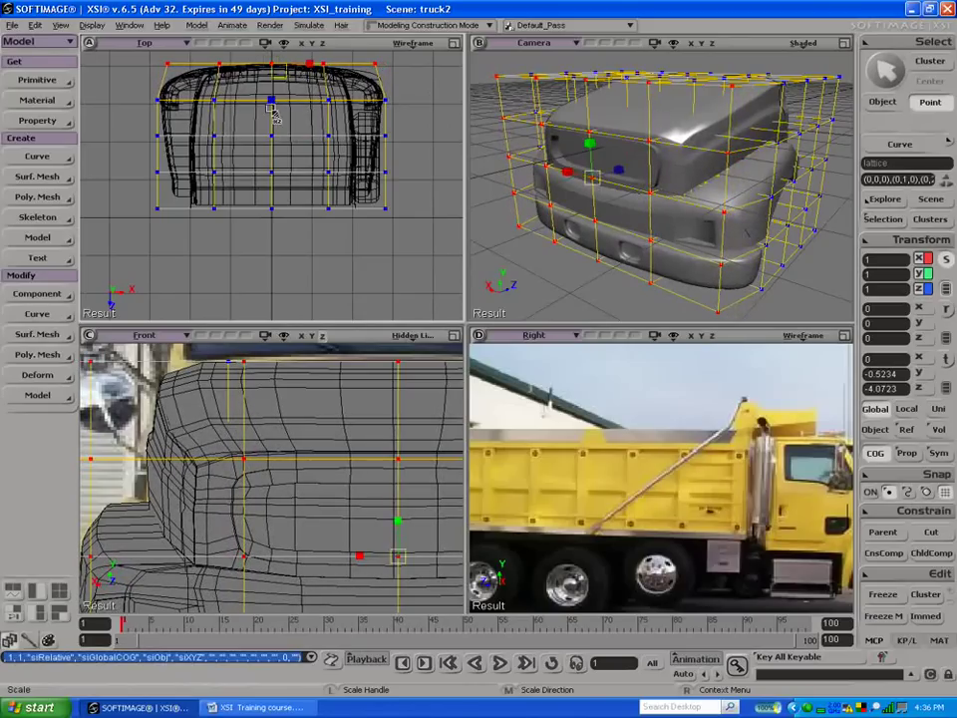
# Step: Scale the lattice's middle row of points along the truck's length slightly wider in X to bulge the sides
pyautogui.press('t')
pyautogui.moveTo(141, 128); pyautogui.dragTo(399, 154)
pyautogui.moveTo(414, 149); pyautogui.dragTo(413, 148)
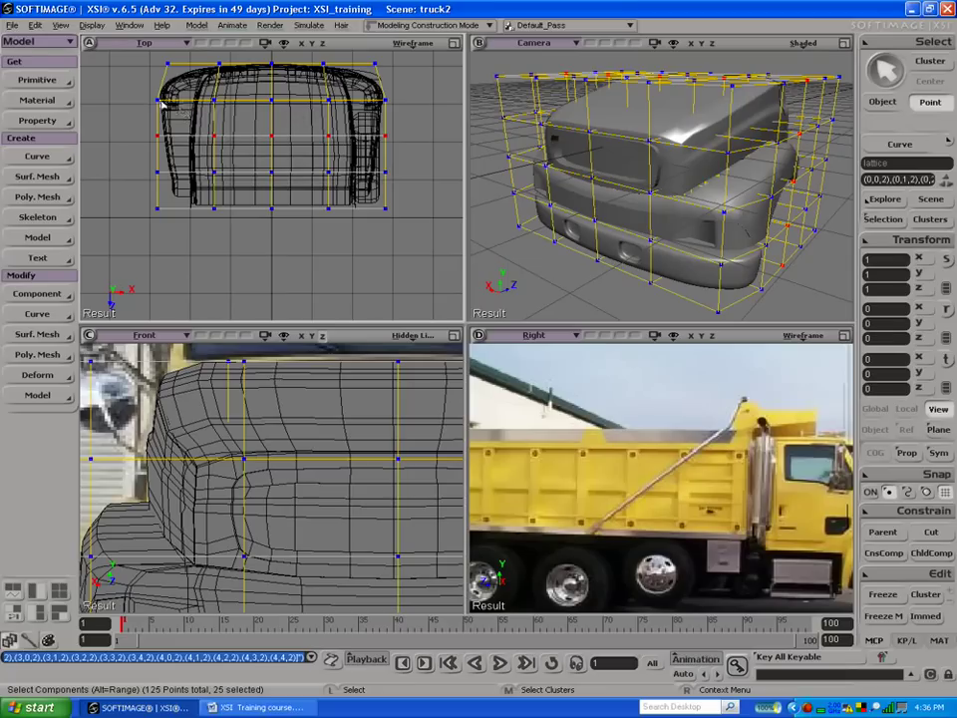
pyautogui.click(141, 145)
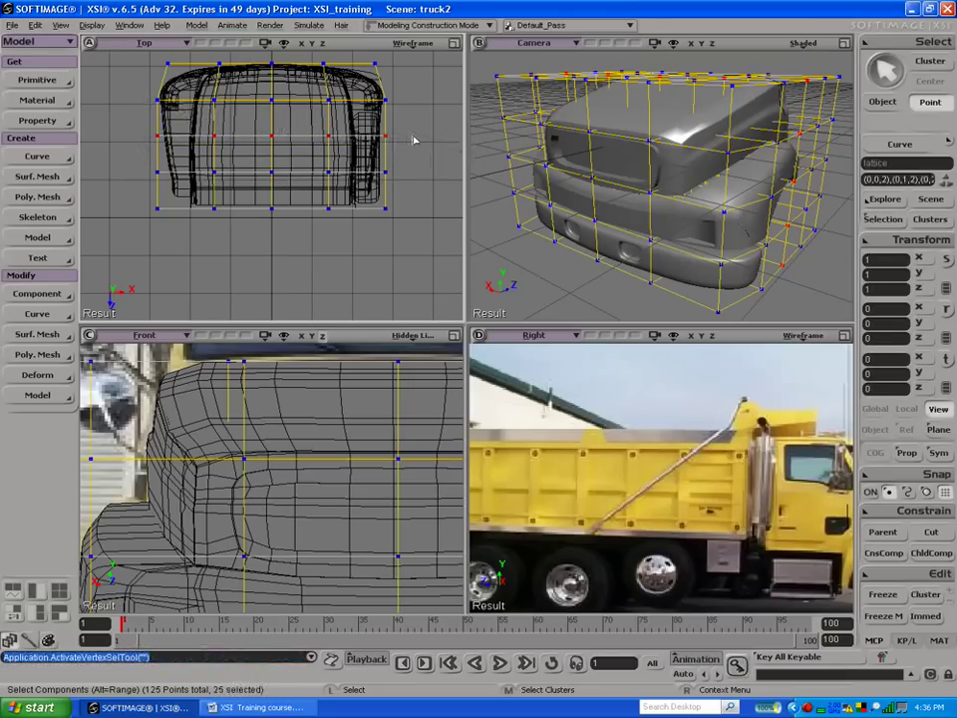
pyautogui.press('x')
pyautogui.moveTo(312, 138); pyautogui.dragTo(317, 137)
# Step: Move the second row of lattice points from the front slightly forward in Z, to about -1.09
pyautogui.press('t')
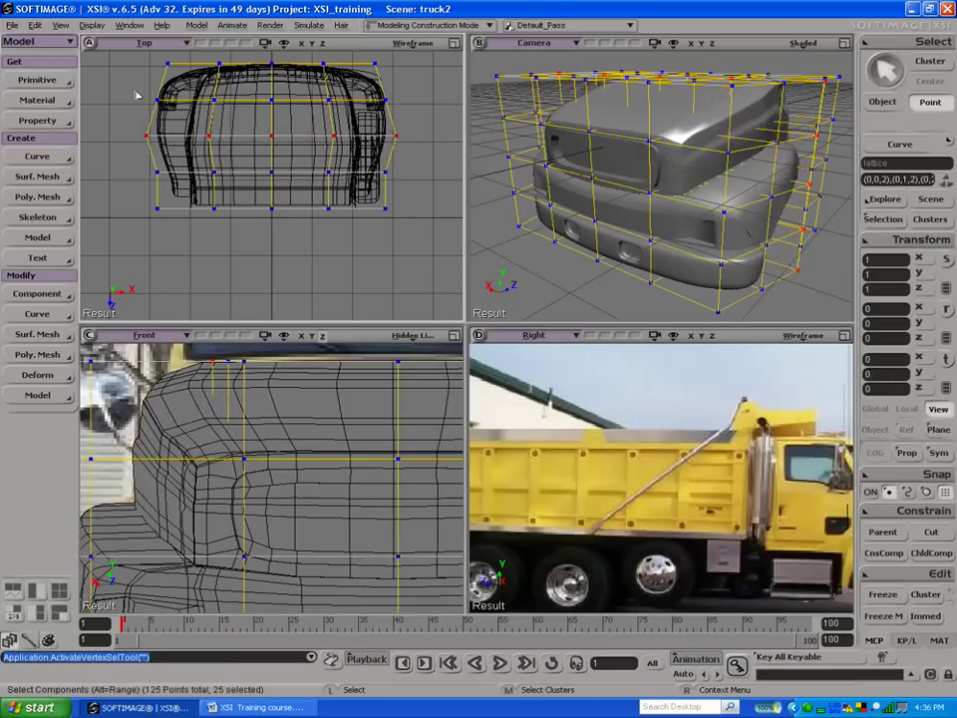
pyautogui.moveTo(424, 119); pyautogui.dragTo(420, 114)
pyautogui.press('x')
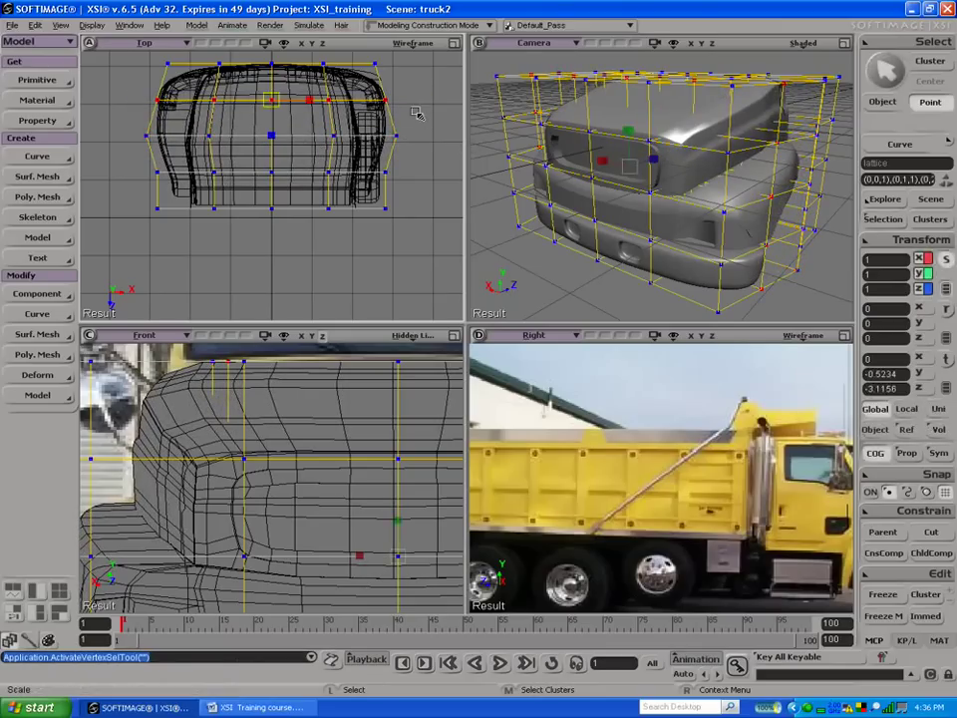
pyautogui.press('v')
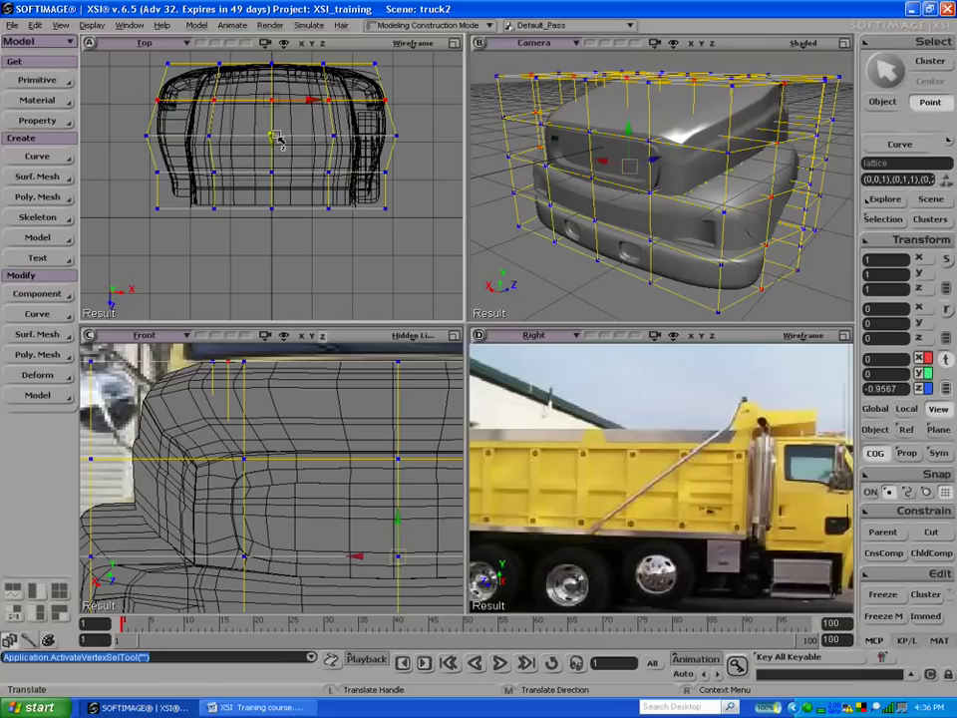
pyautogui.moveTo(279, 137); pyautogui.dragTo(278, 133)
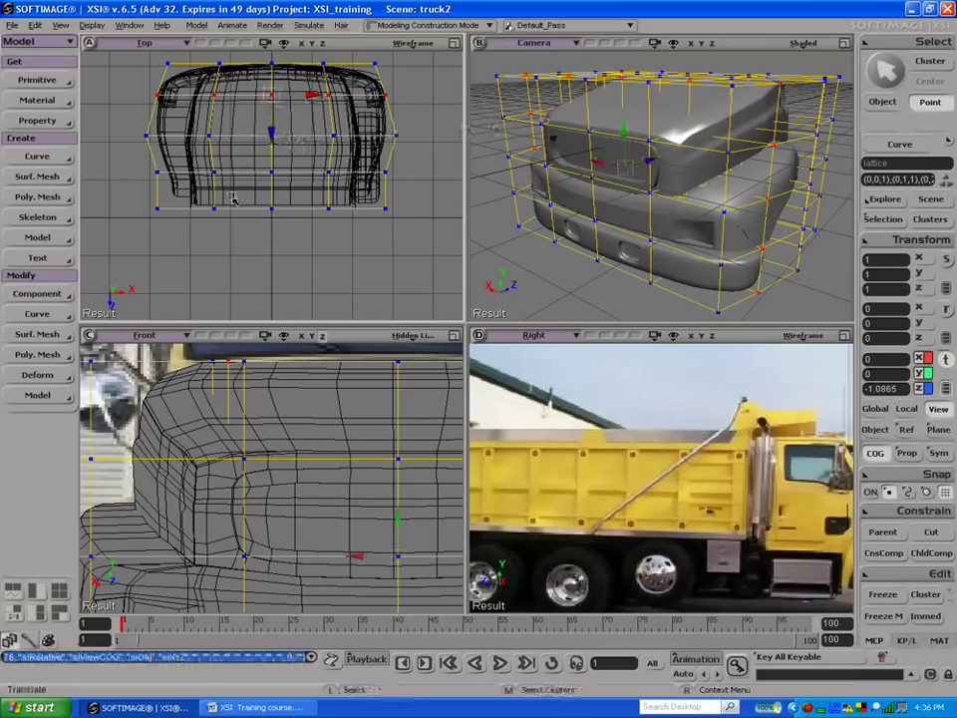
# Step: Scale the lattice's rearmost row of points slightly narrower in X
pyautogui.press('t')
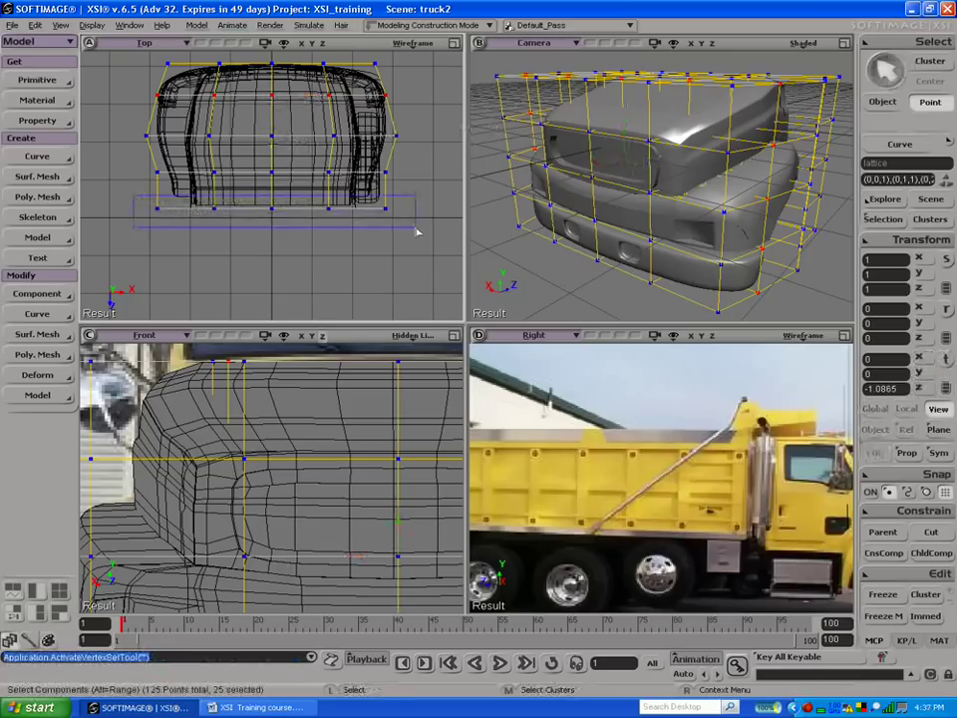
pyautogui.moveTo(415, 229); pyautogui.dragTo(414, 229)
pyautogui.press('x')
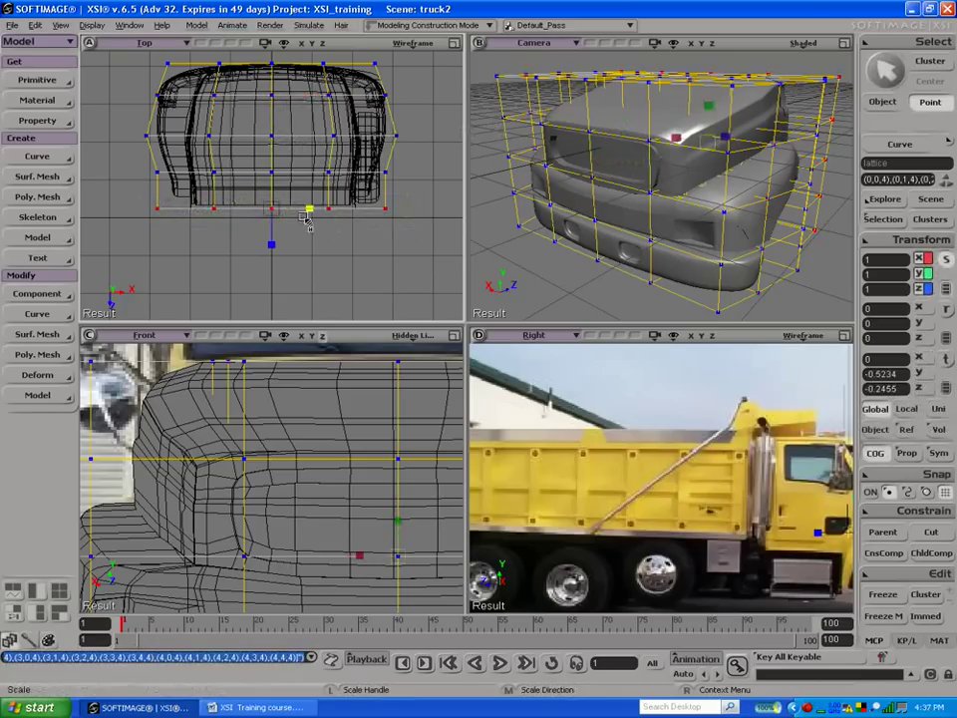
pyautogui.moveTo(312, 217); pyautogui.dragTo(310, 214)
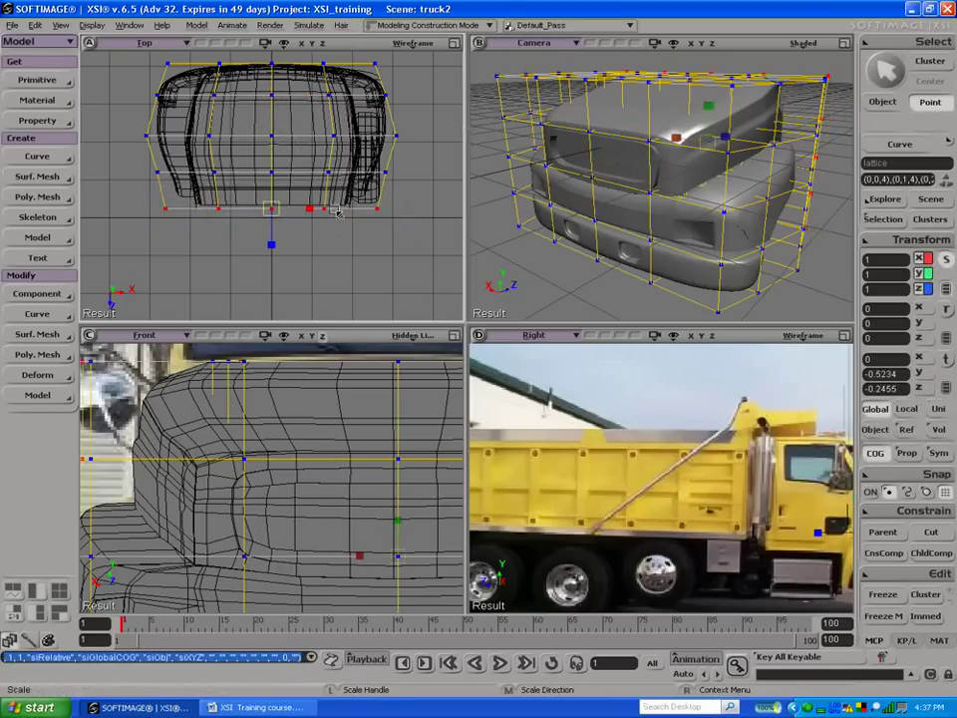
# Step: Raise the top lattice points of the middle crosswise row to about Y 1.83, arching the hood lengthwise
pyautogui.press('s')
pyautogui.moveTo(786, 192); pyautogui.dragTo(634, 118)
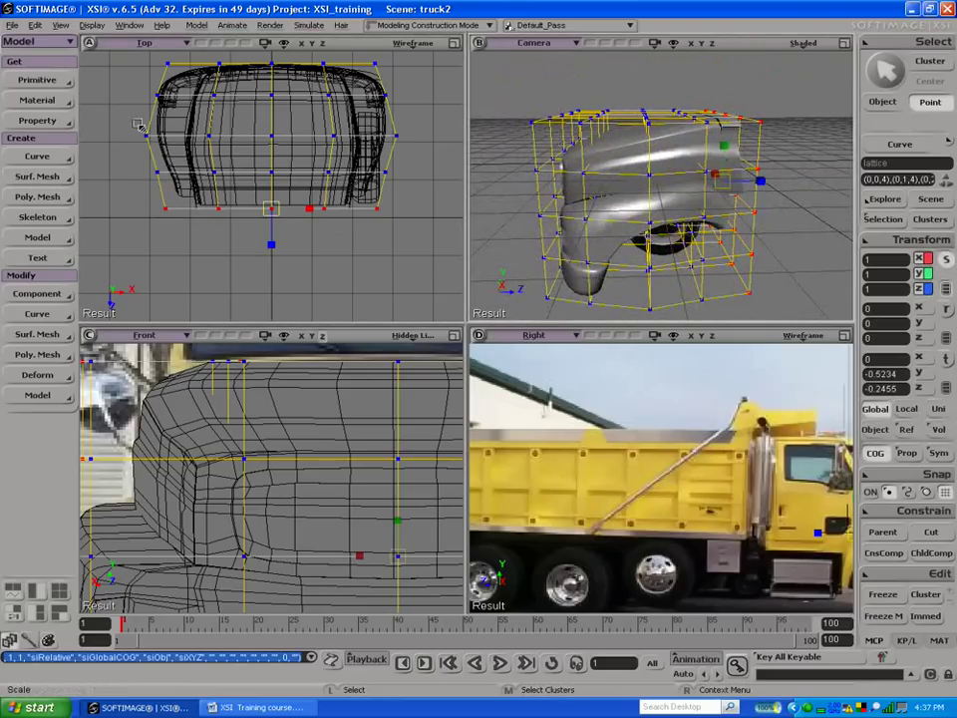
pyautogui.moveTo(136, 124); pyautogui.dragTo(169, 141)
pyautogui.click(286, 147)
pyautogui.moveTo(621, 90); pyautogui.dragTo(661, 138)
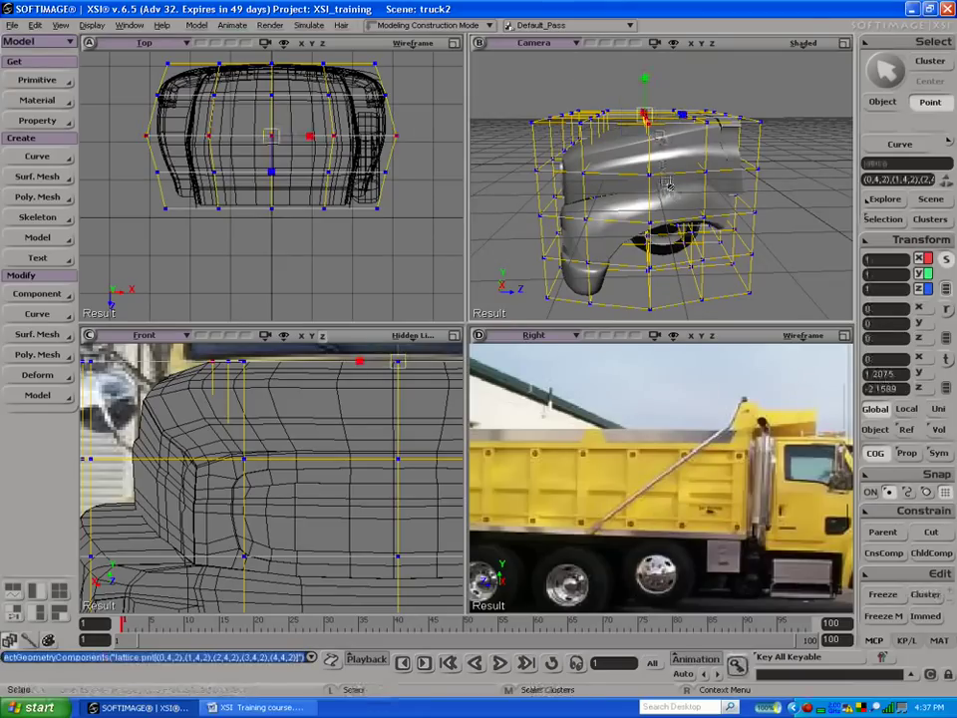
pyautogui.press('s')
pyautogui.moveTo(657, 186)
pyautogui.mouseDown()
pyautogui.moveTo(664, 164)
pyautogui.moveTo(668, 172)
pyautogui.mouseUp()
pyautogui.press('v')
pyautogui.moveTo(650, 86); pyautogui.dragTo(651, 82)
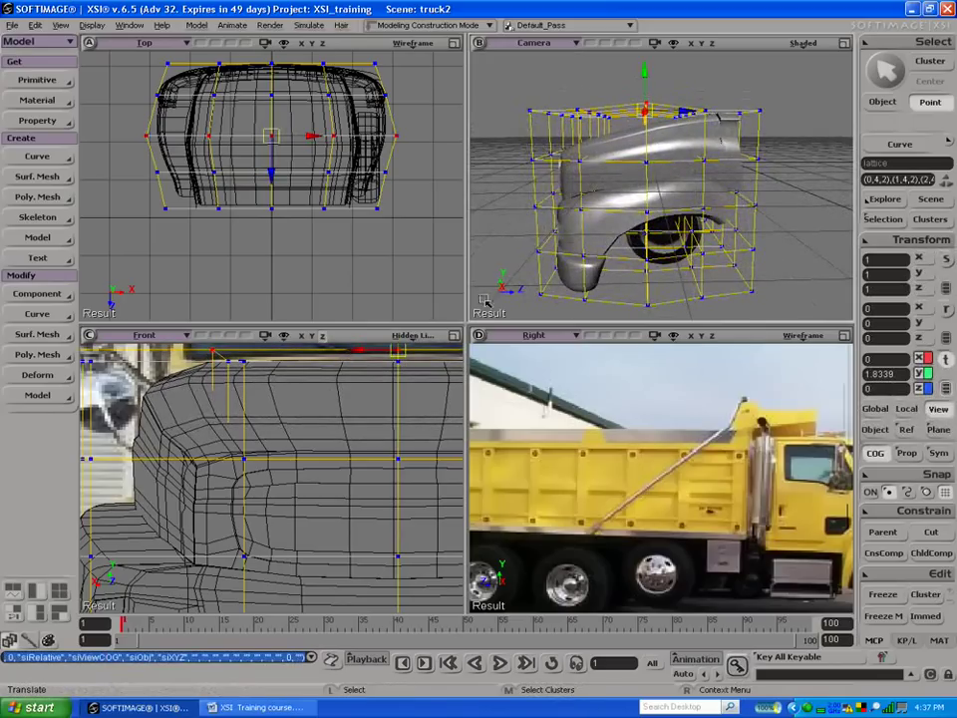
# Step: Raise the five top lattice points along the truck's centreline to about Y 1.85, crowning the hood
pyautogui.press('s')
pyautogui.moveTo(604, 189); pyautogui.dragTo(626, 132)
pyautogui.press('t')
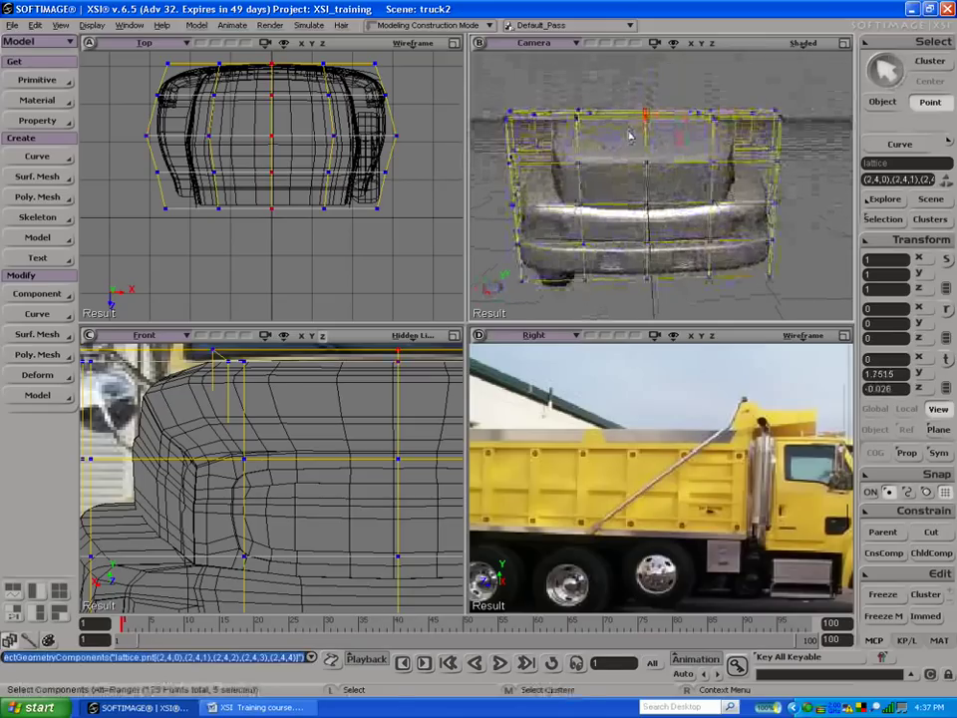
pyautogui.press('v')
pyautogui.moveTo(644, 86); pyautogui.dragTo(681, 114)
# Step: Lower the top lattice points on both sides of the centreline together to about Y 1.72
pyautogui.press('s')
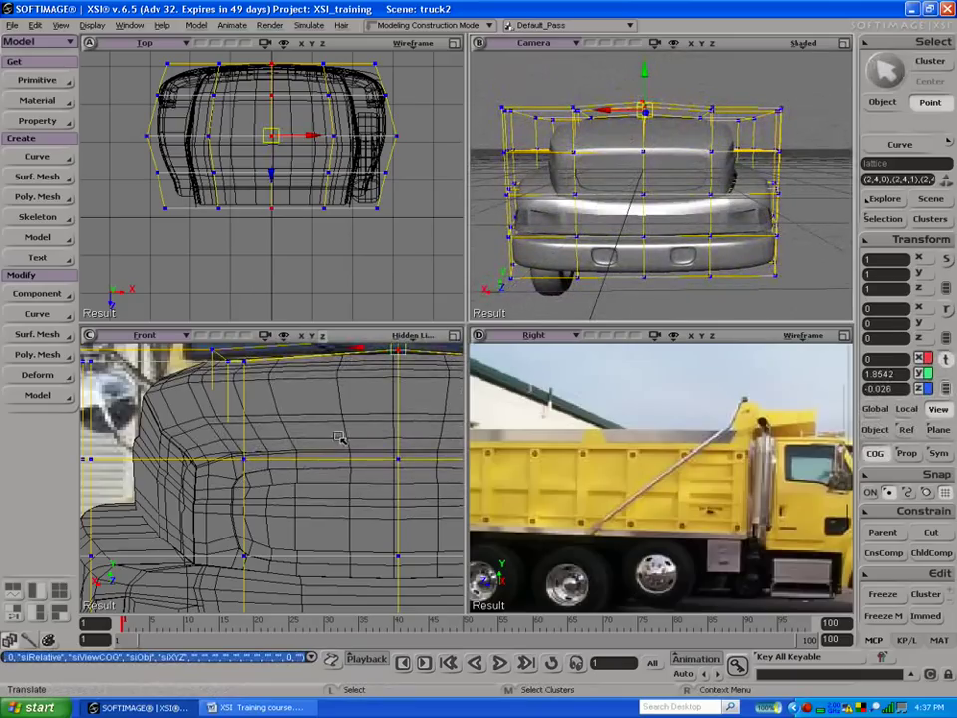
pyautogui.press('f')
pyautogui.press('t')
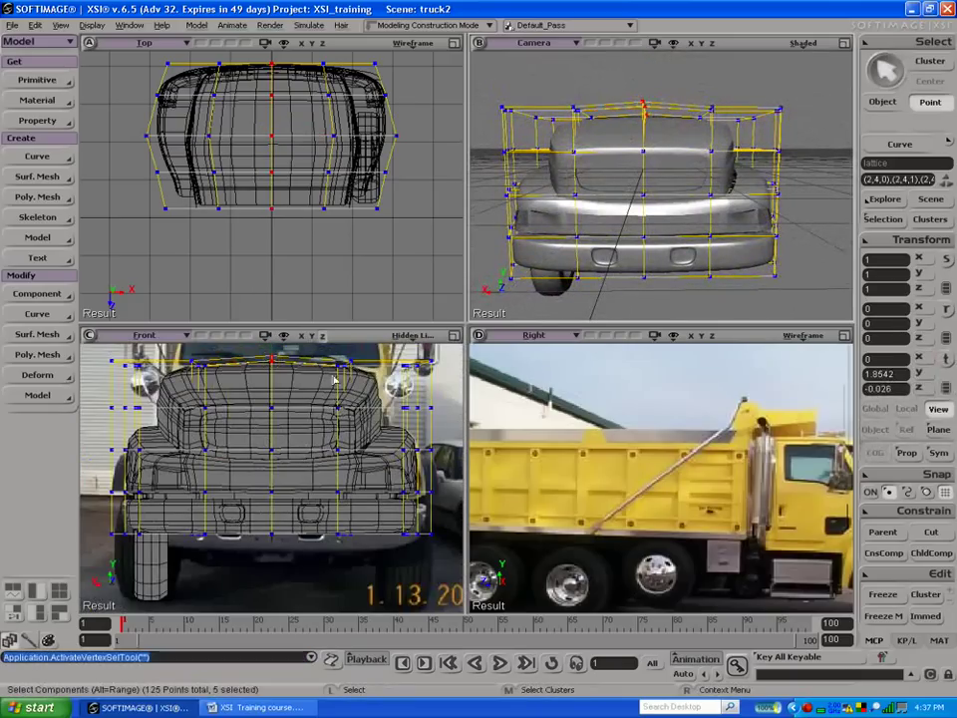
pyautogui.moveTo(444, 380); pyautogui.dragTo(324, 349)
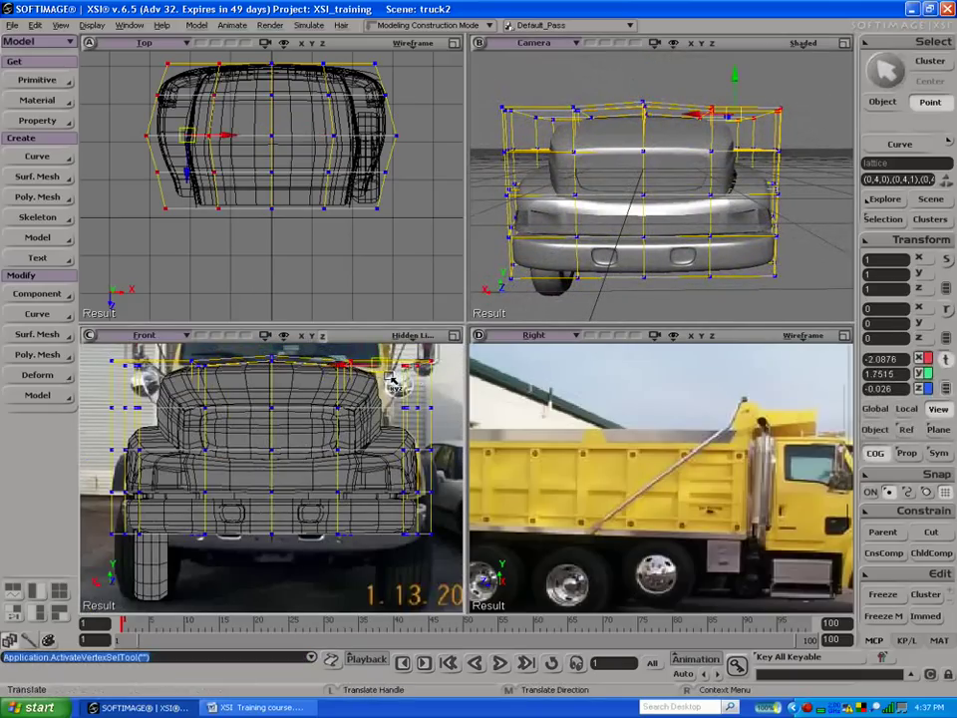
pyautogui.press('t')
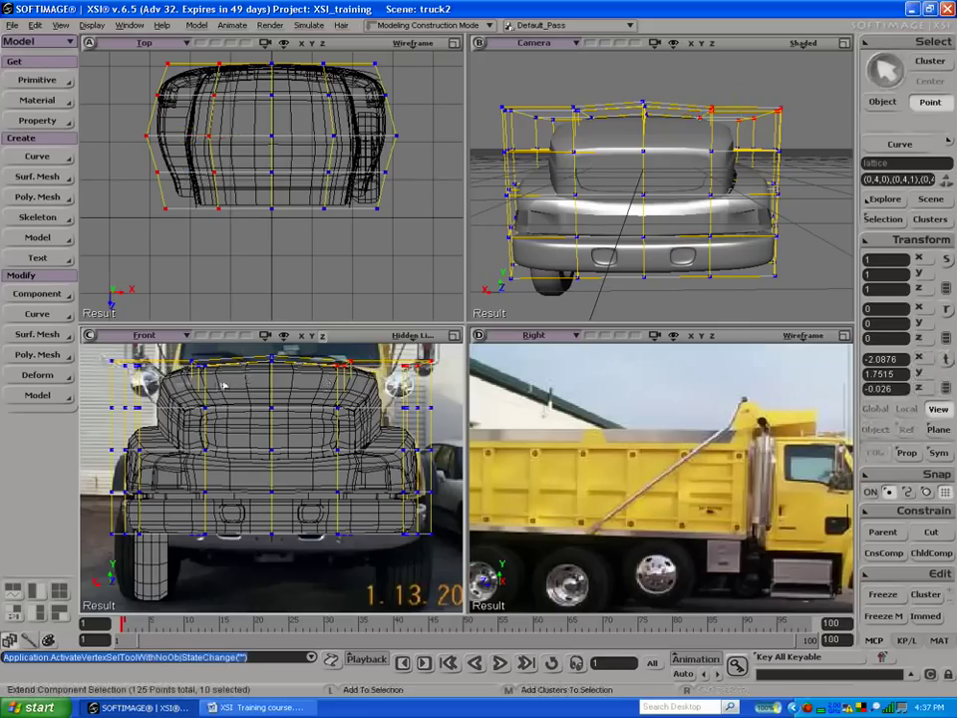
pyautogui.press('v')
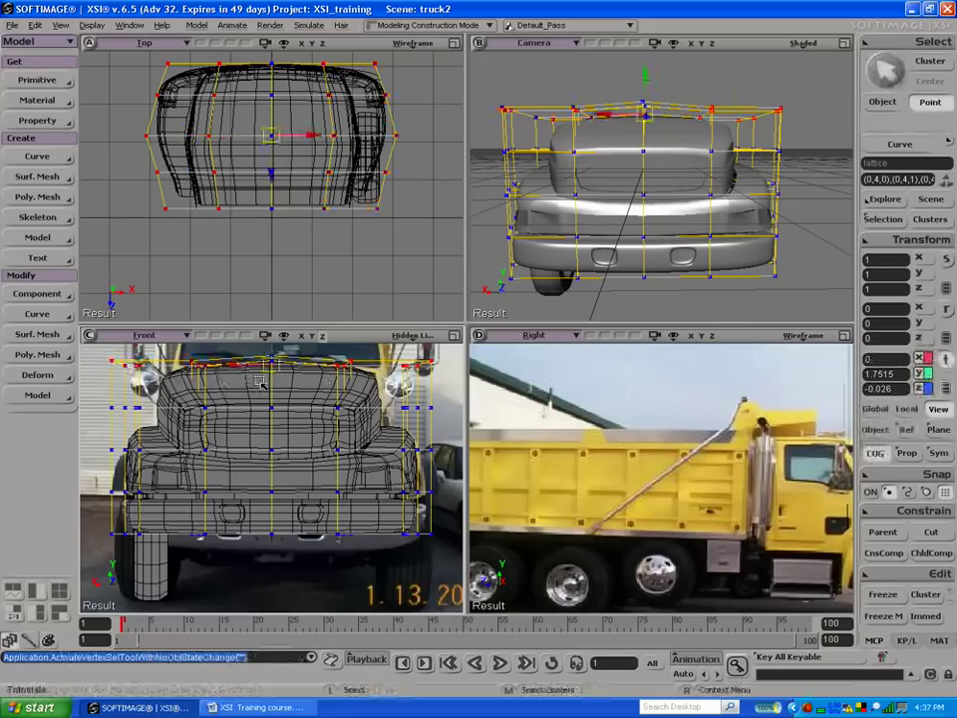
pyautogui.moveTo(277, 357); pyautogui.dragTo(279, 361)
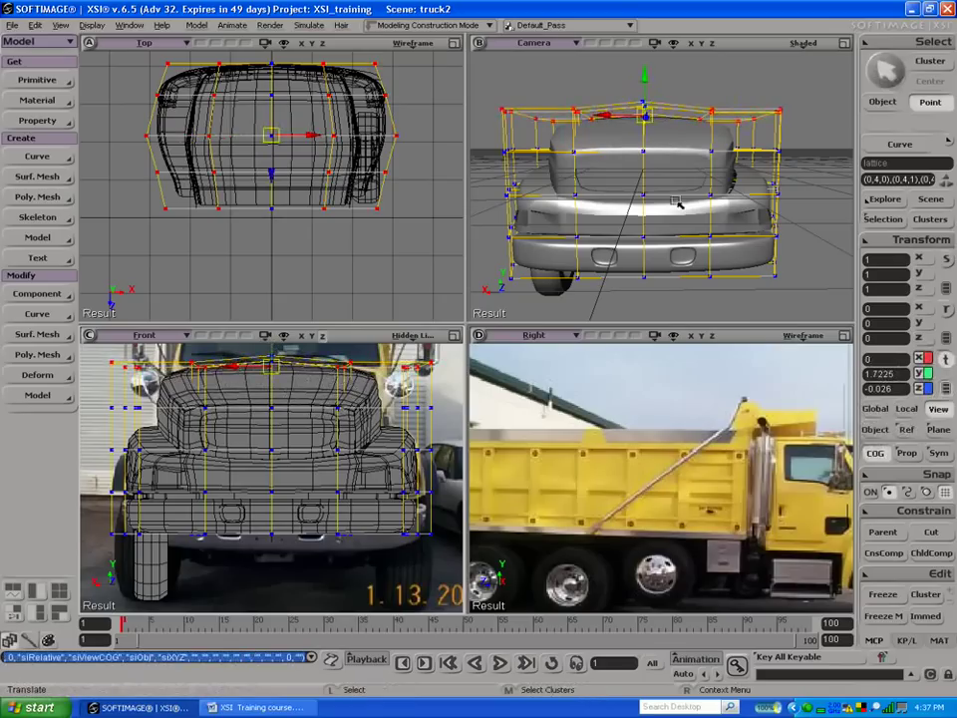
# Step: Freeze the hood, fender body and bumper together so the deformation is baked in, and delete the lattice
pyautogui.click(843, 44)
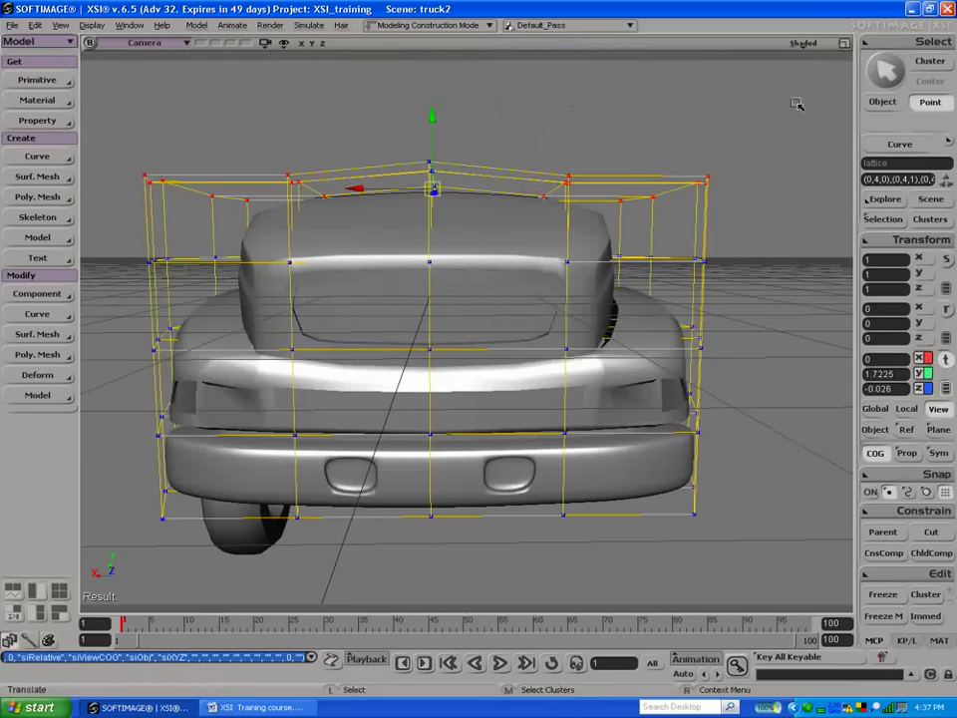
pyautogui.press('s')
pyautogui.moveTo(650, 229); pyautogui.dragTo(686, 244)
pyautogui.press('space')
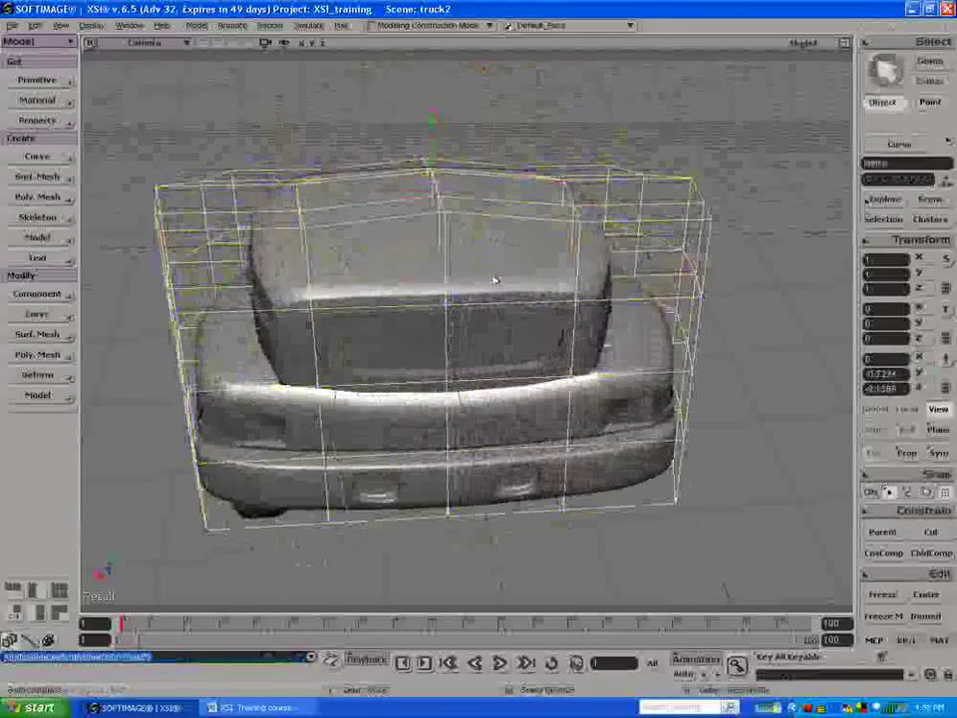
pyautogui.click(492, 281)
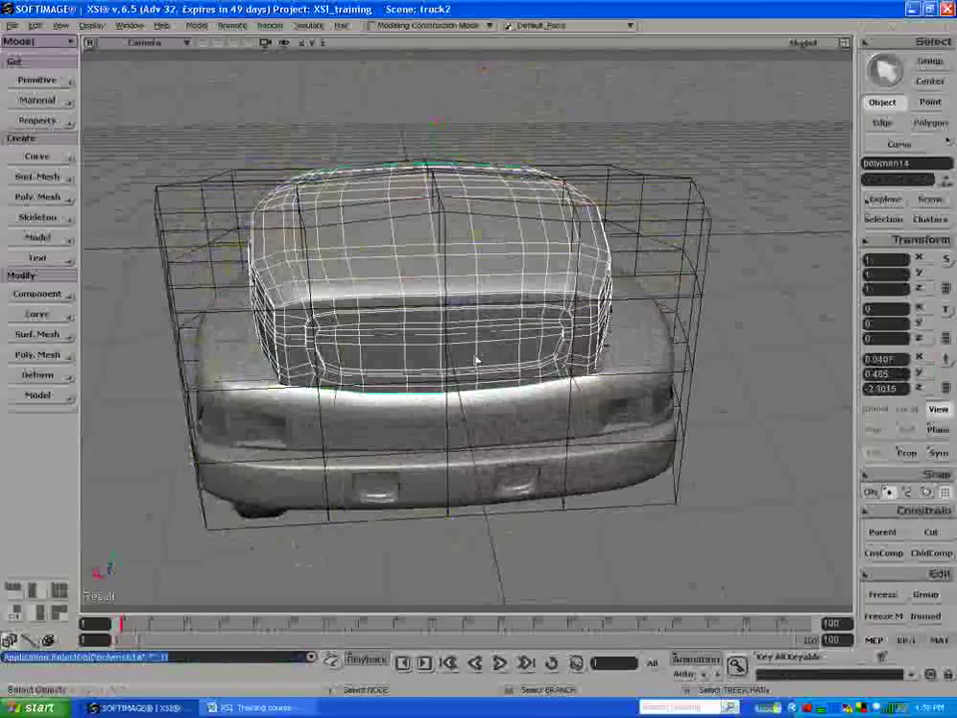
pyautogui.press('shift')
pyautogui.keyDown('shift'); pyautogui.click(510, 414); pyautogui.keyUp('shift')
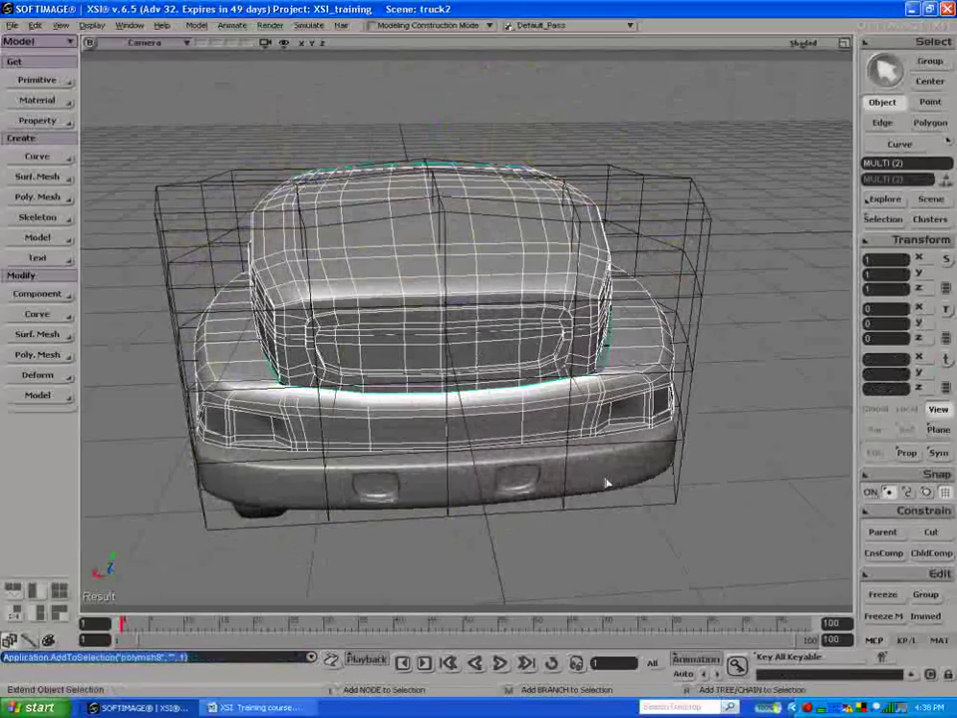
pyautogui.keyDown('shift'); pyautogui.click(607, 482); pyautogui.keyUp('shift')
pyautogui.click(883, 595)
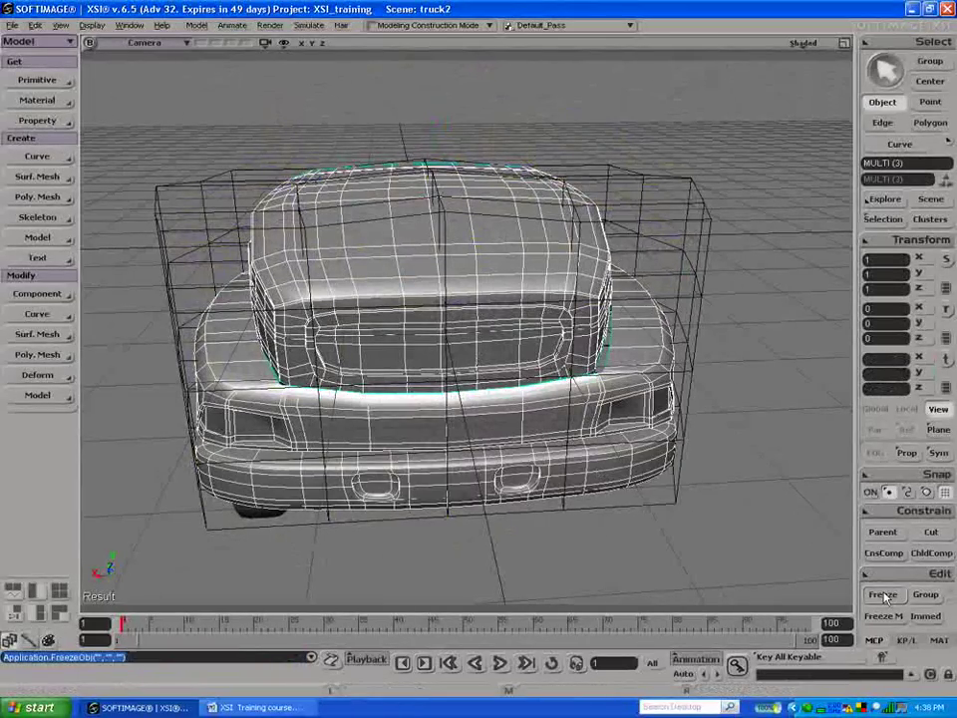
pyautogui.click(712, 259)
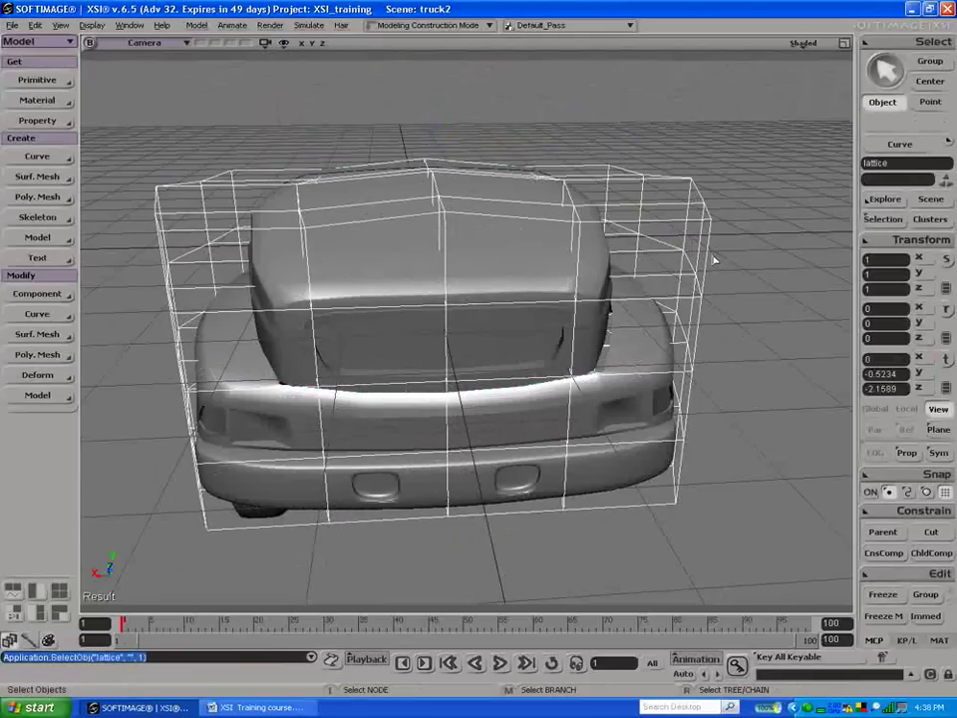
pyautogui.press('Delete')
# Step: Move the hood sideways along global X to about -0.003 to centre it over the fenders
pyautogui.click(546, 263)
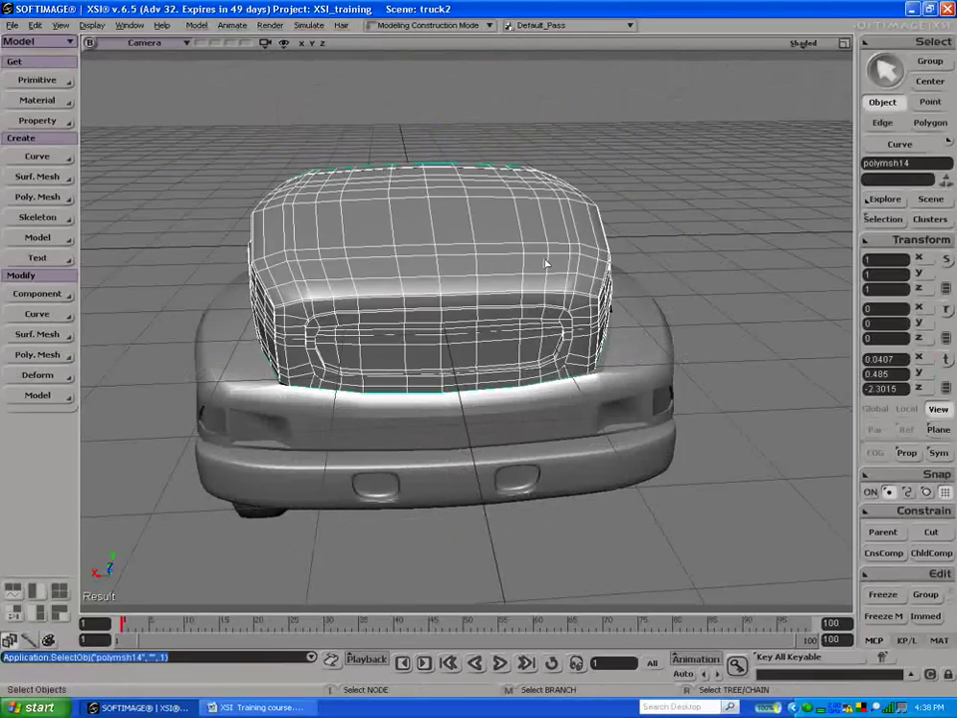
pyautogui.press('v')
pyautogui.moveTo(352, 252)
pyautogui.mouseDown()
pyautogui.moveTo(366, 252)
pyautogui.moveTo(347, 262)
pyautogui.moveTo(365, 247)
pyautogui.mouseUp()
pyautogui.press('s')
pyautogui.press('v')
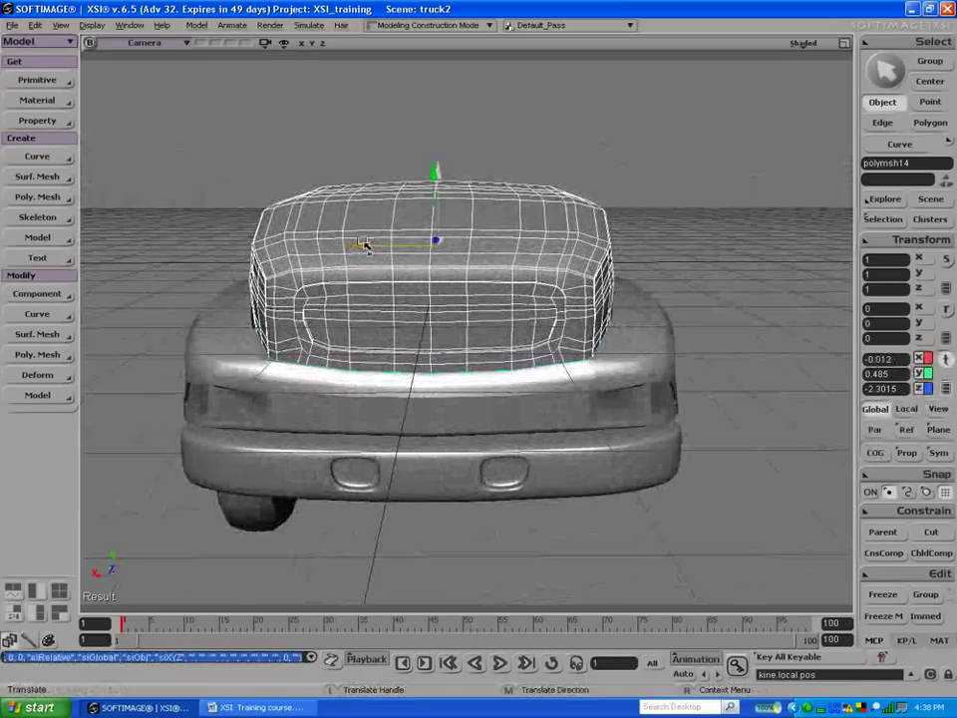
pyautogui.press('s')
pyautogui.moveTo(466, 242); pyautogui.dragTo(356, 454)
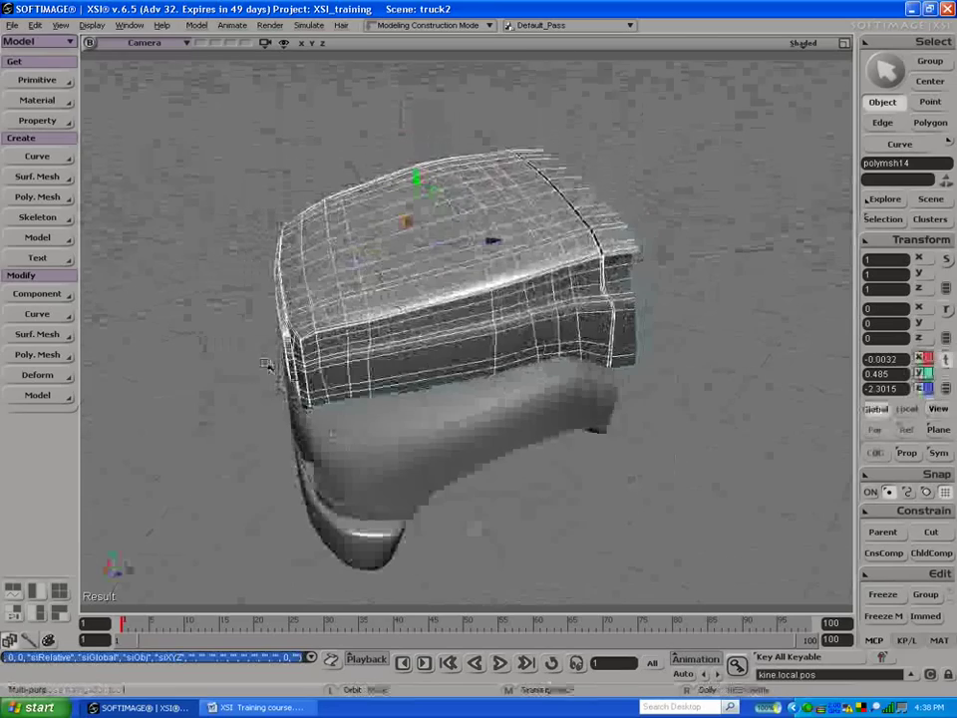
# Step: Examine the reshaped hood, fenders and bumper from the rear, both front corners and the front
pyautogui.press('space')
pyautogui.click(226, 393)
pyautogui.press('s')
pyautogui.moveTo(211, 376); pyautogui.dragTo(296, 368)
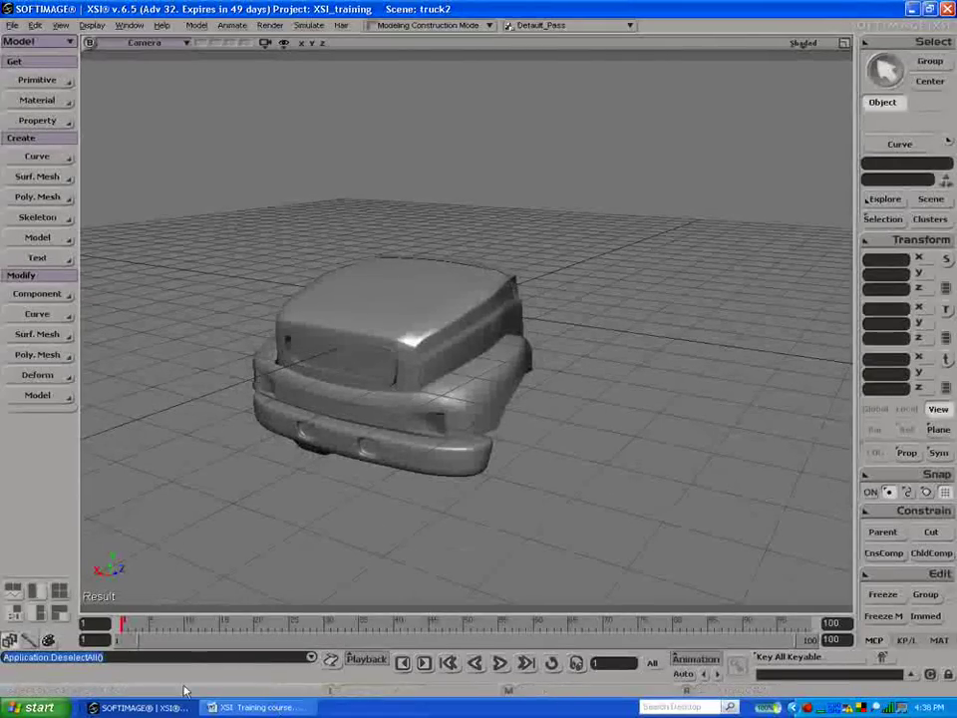
pyautogui.click(374, 336)
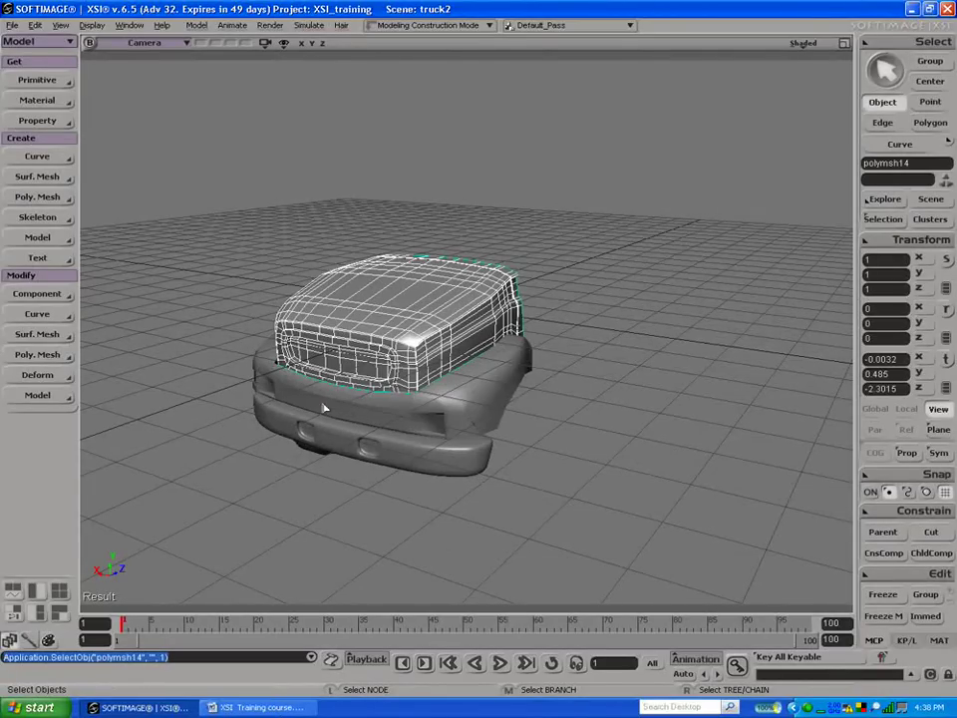
pyautogui.press('s')
pyautogui.moveTo(321, 406); pyautogui.dragTo(458, 457)
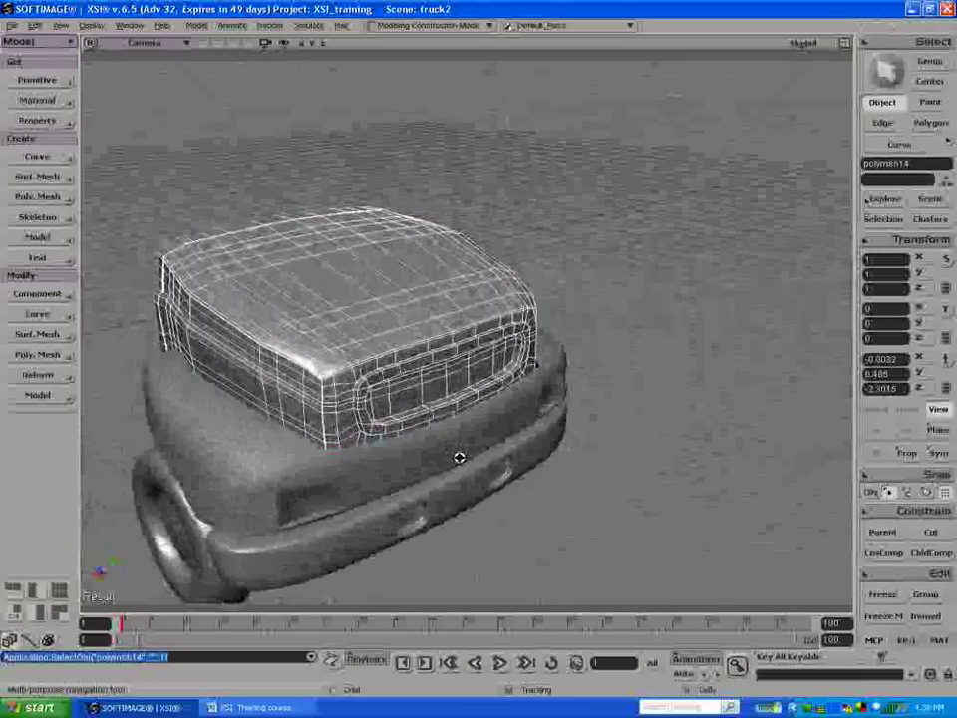
pyautogui.moveTo(308, 364); pyautogui.dragTo(380, 370)
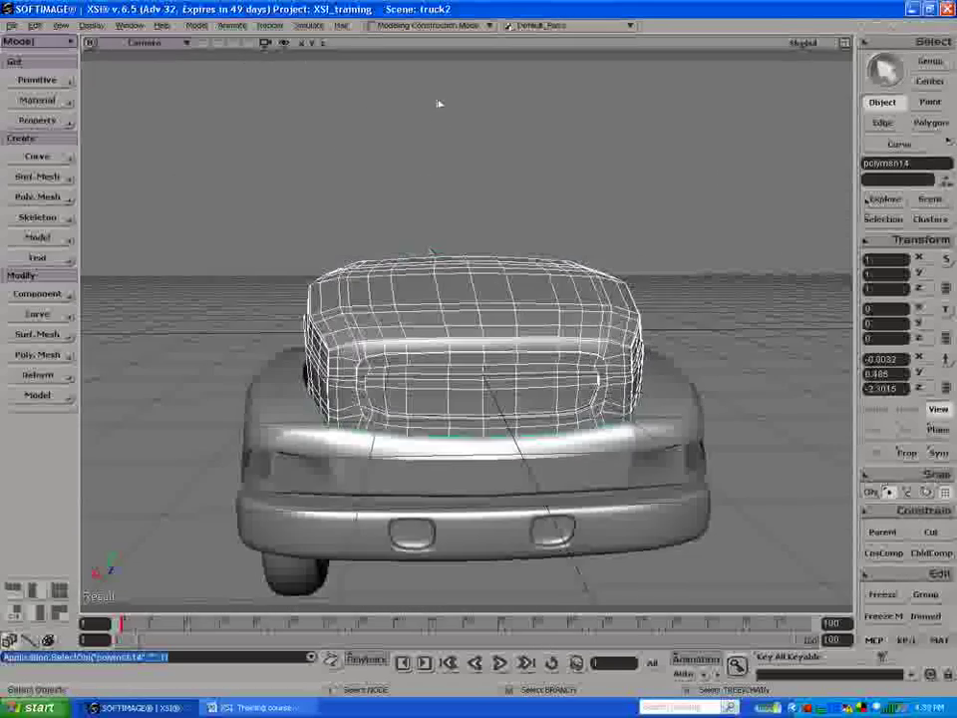
pyautogui.click(420, 27)
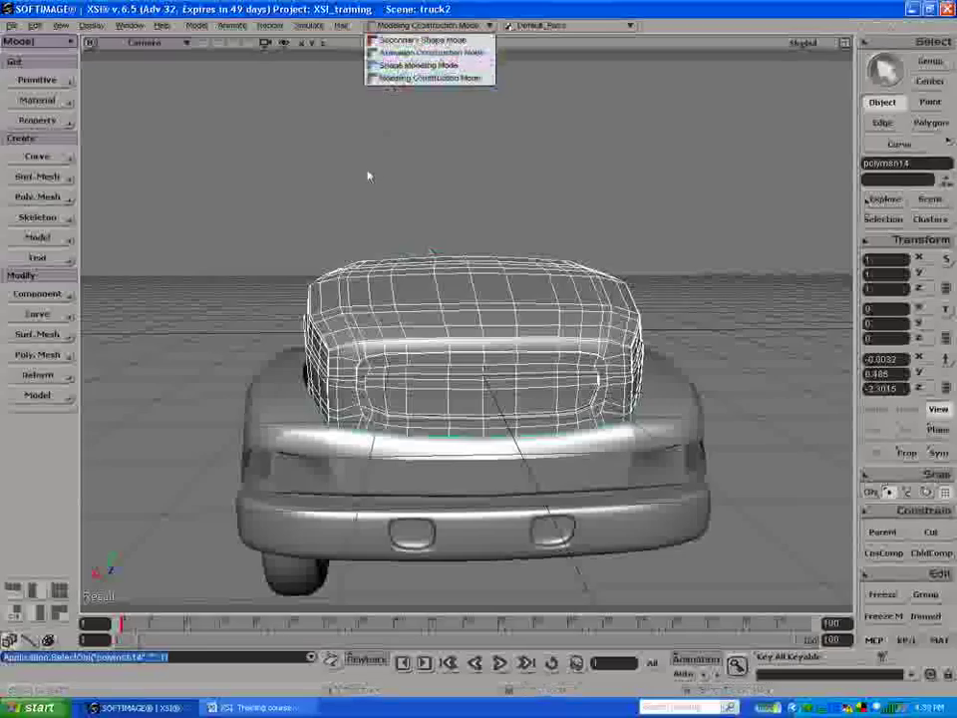
pyautogui.click(60, 376)
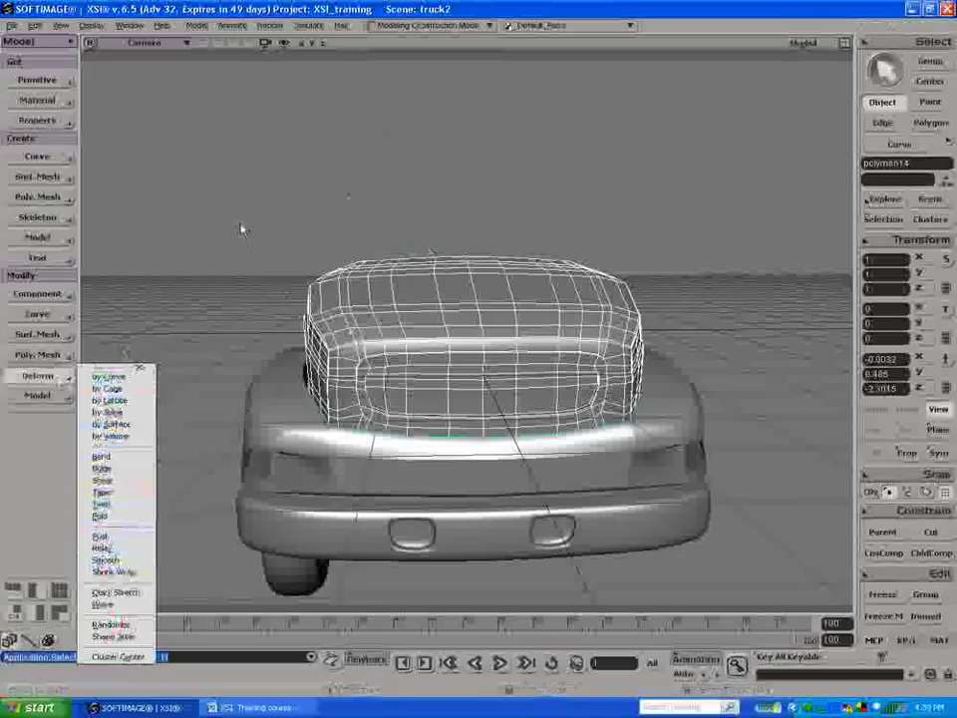
pyautogui.click(275, 241)
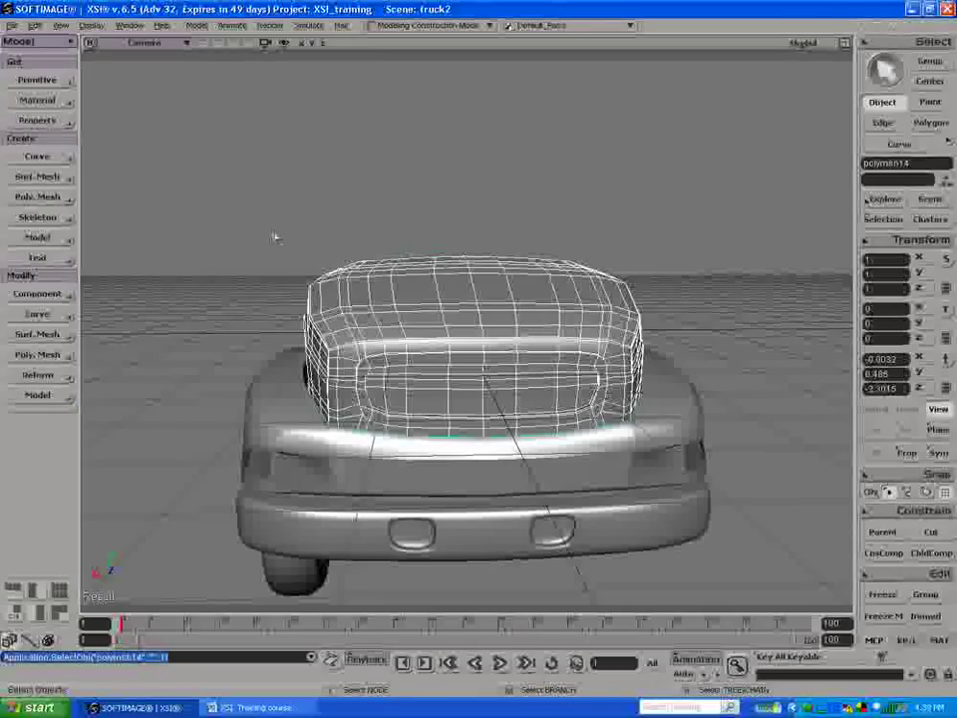
pyautogui.press('s')
pyautogui.moveTo(434, 207); pyautogui.dragTo(383, 228, button='right')
pyautogui.moveTo(383, 228); pyautogui.dragTo(456, 198)
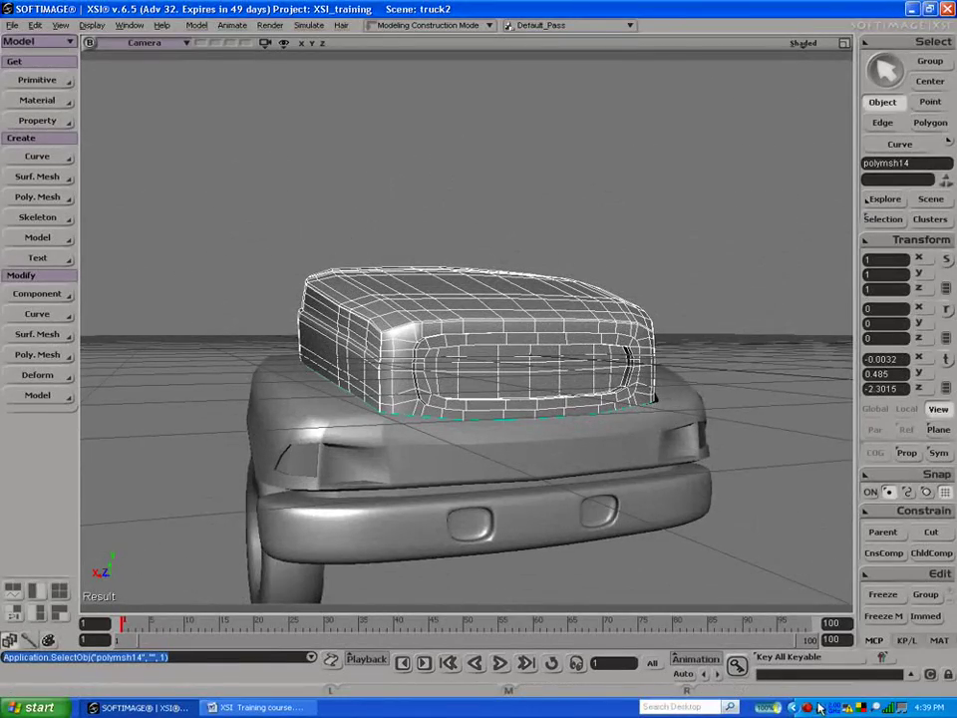
pyautogui.rightClick(823, 707)
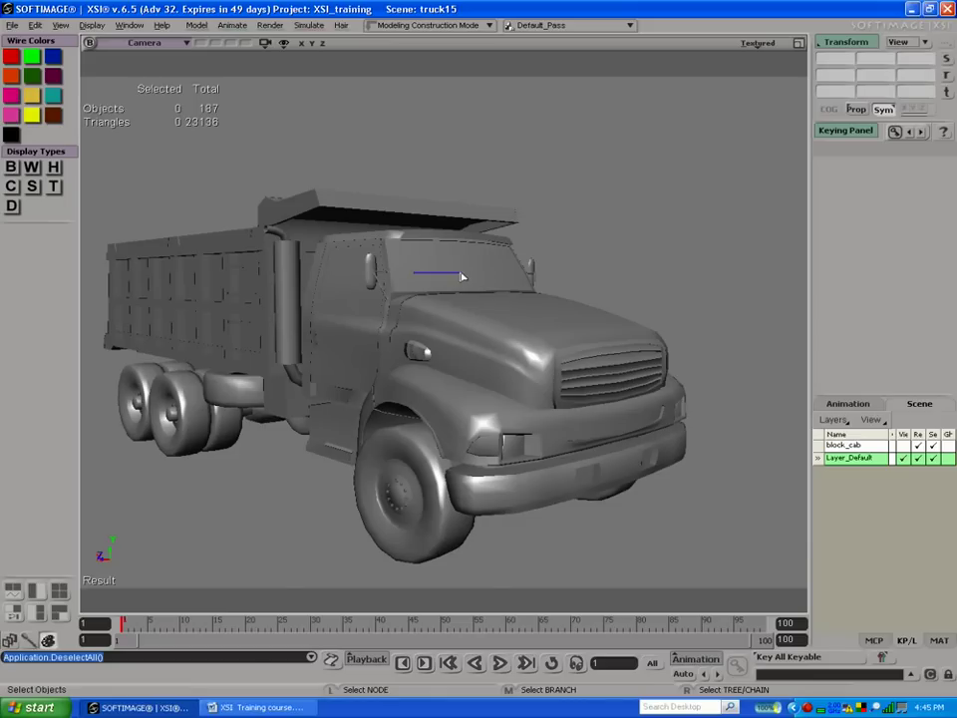
# Step: Examine the completed dump truck from several front three-quarter angles
pyautogui.moveTo(450, 276); pyautogui.dragTo(456, 240)
pyautogui.moveTo(608, 224); pyautogui.dragTo(580, 247)
pyautogui.press('s')
pyautogui.moveTo(681, 220); pyautogui.dragTo(621, 255)
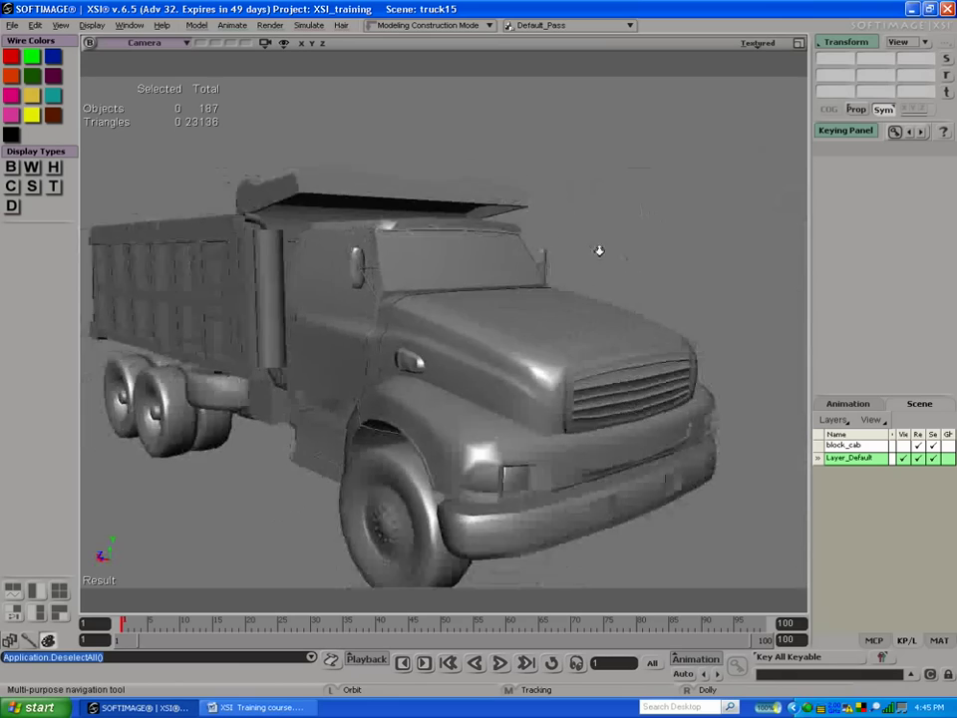
pyautogui.moveTo(622, 256); pyautogui.dragTo(578, 242, button='right')
pyautogui.moveTo(553, 308); pyautogui.dragTo(562, 338)
pyautogui.press('space')
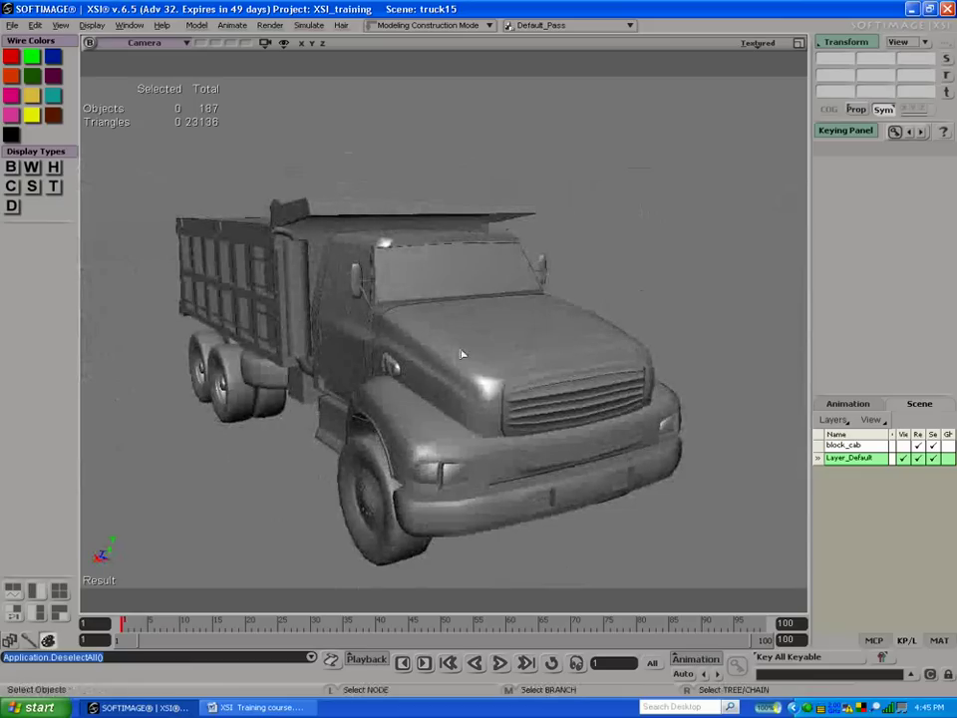
# Step: Check the hood's UVs in the Texture Editor, close the editor and deselect the hood
pyautogui.click(452, 356)
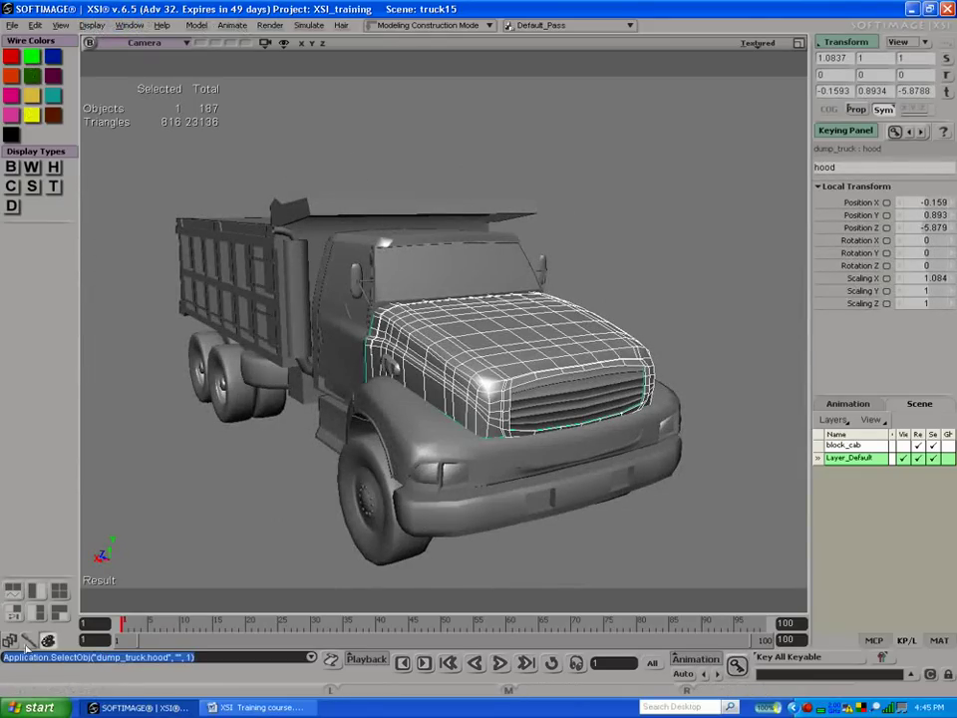
pyautogui.press('1')
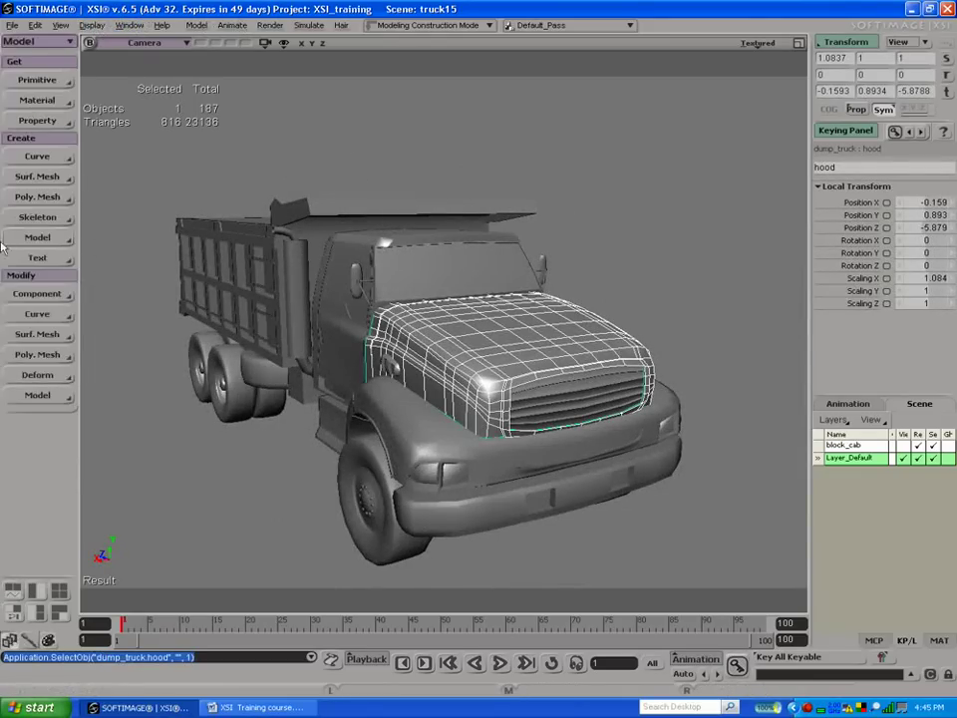
pyautogui.click(63, 25)
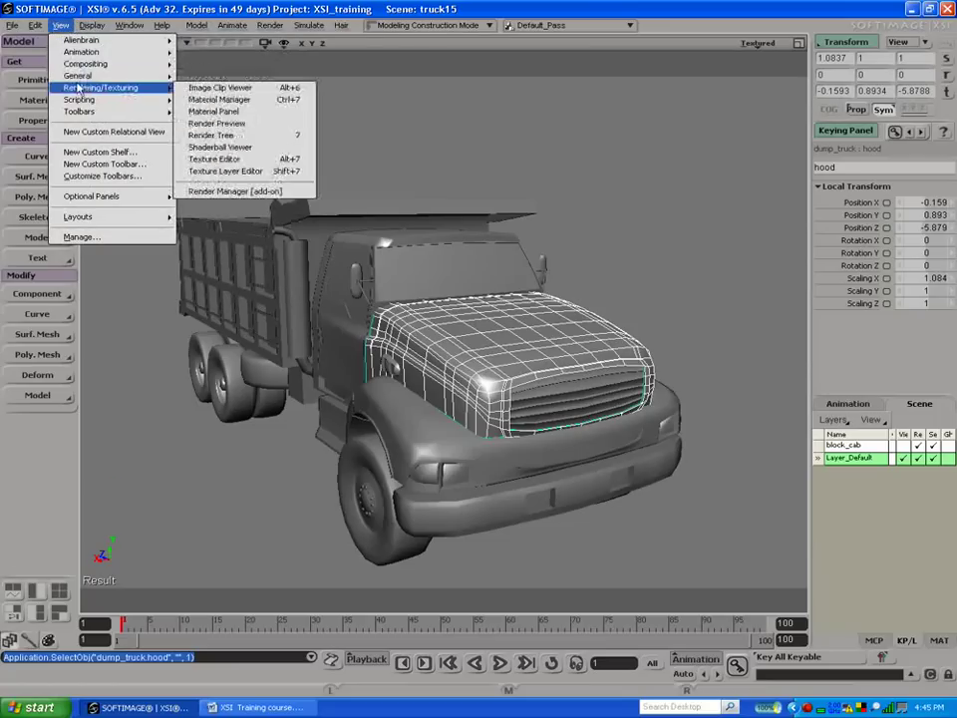
pyautogui.moveTo(151, 93)
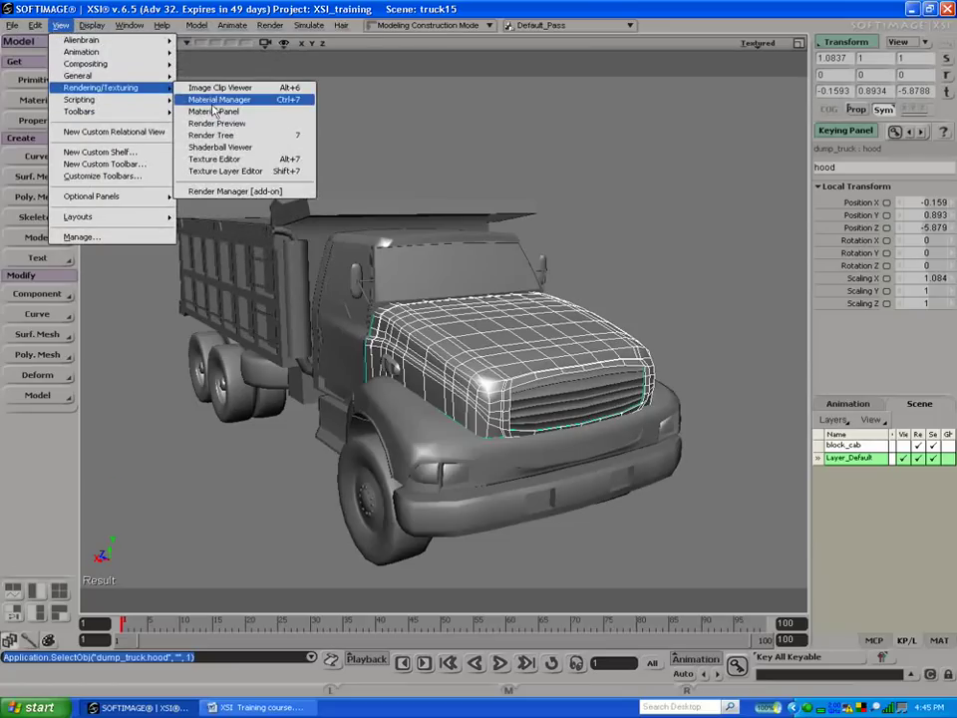
pyautogui.click(210, 160)
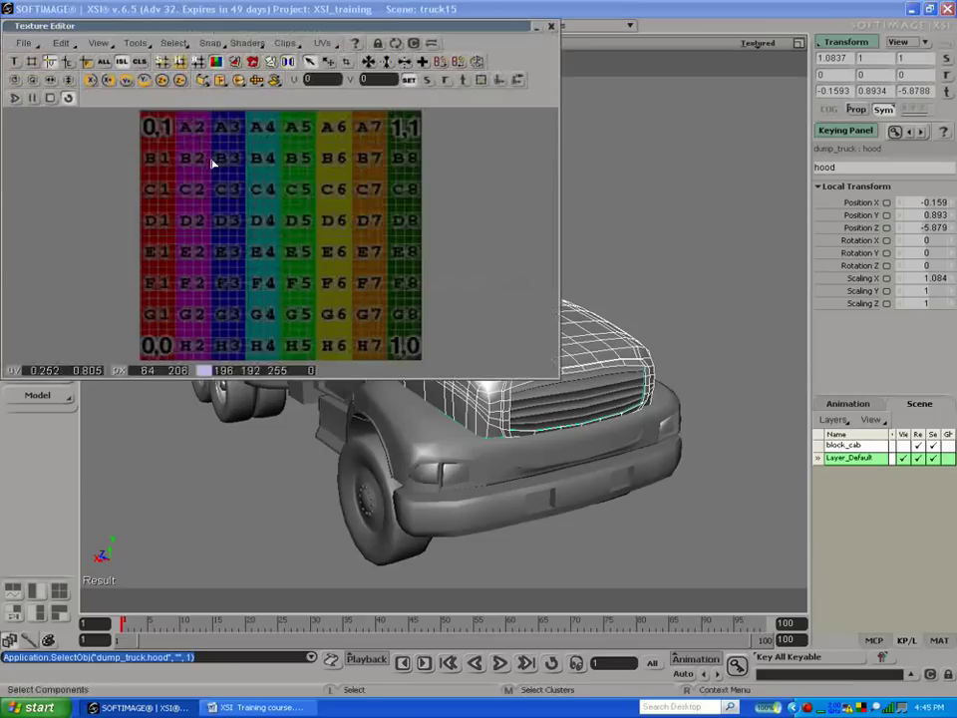
pyautogui.click(551, 28)
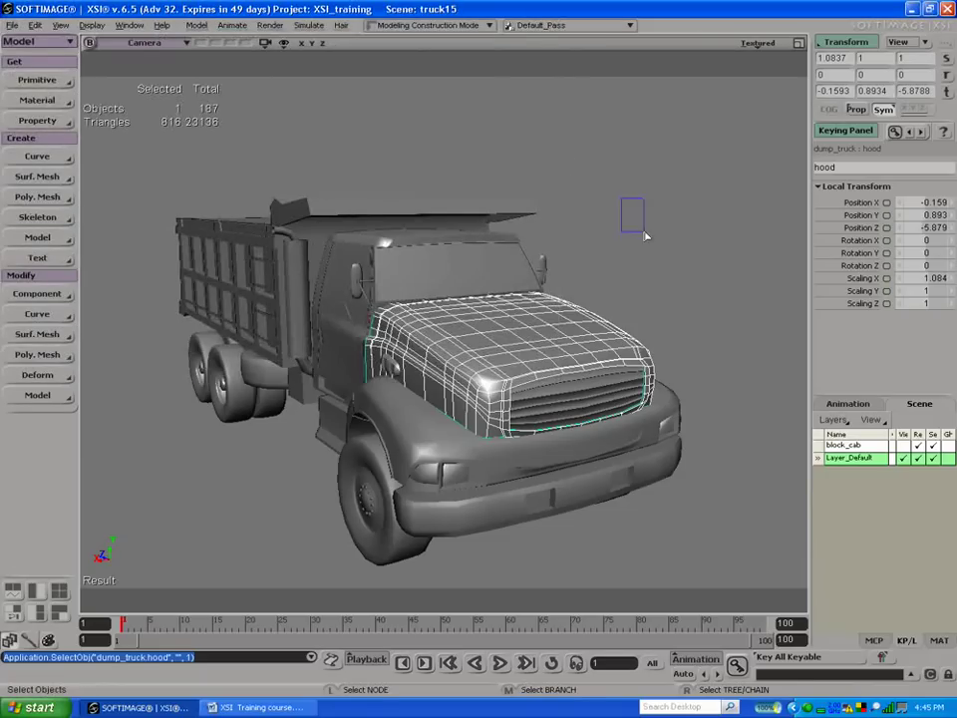
pyautogui.moveTo(638, 227); pyautogui.dragTo(635, 227)
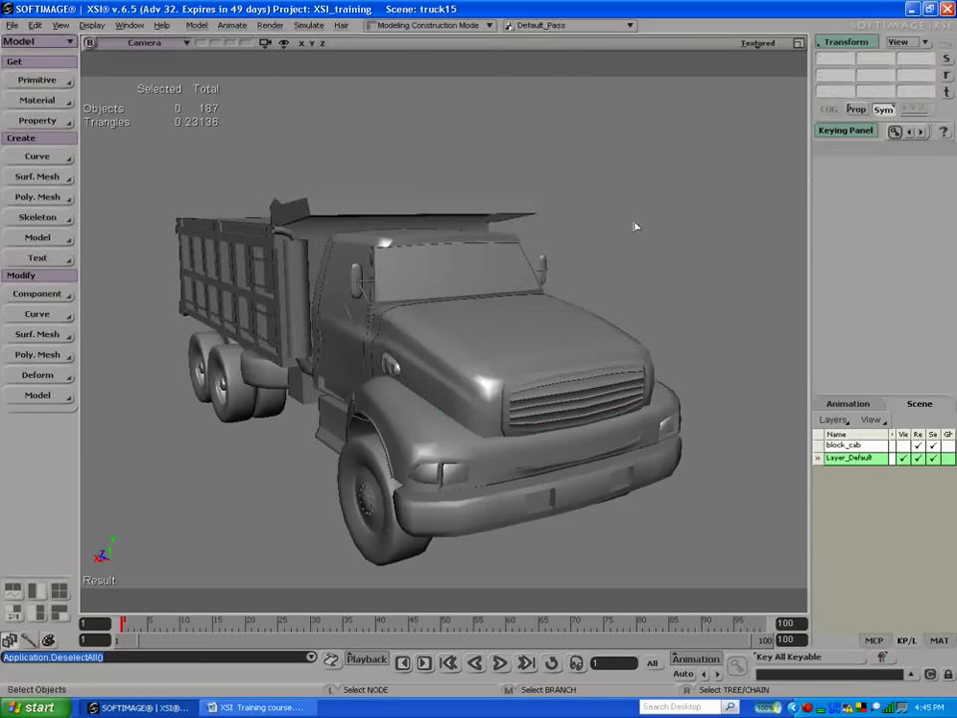
# Step: Hide Layer_Default, show the block_cab layer and select the blocky textured cab
pyautogui.click(902, 459)
pyautogui.click(903, 446)
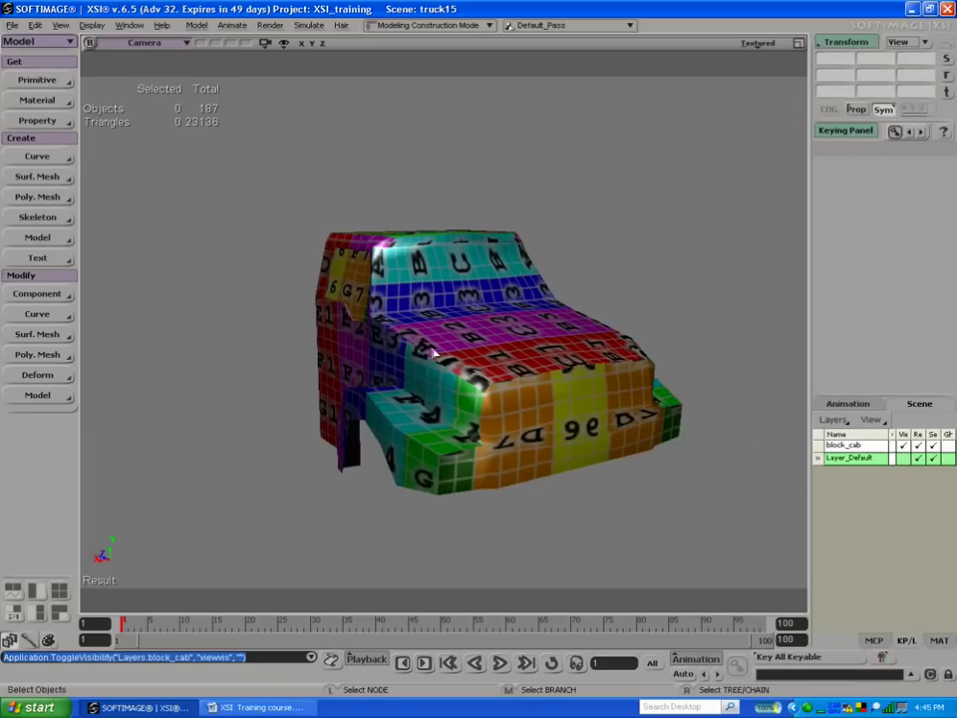
pyautogui.click(514, 351)
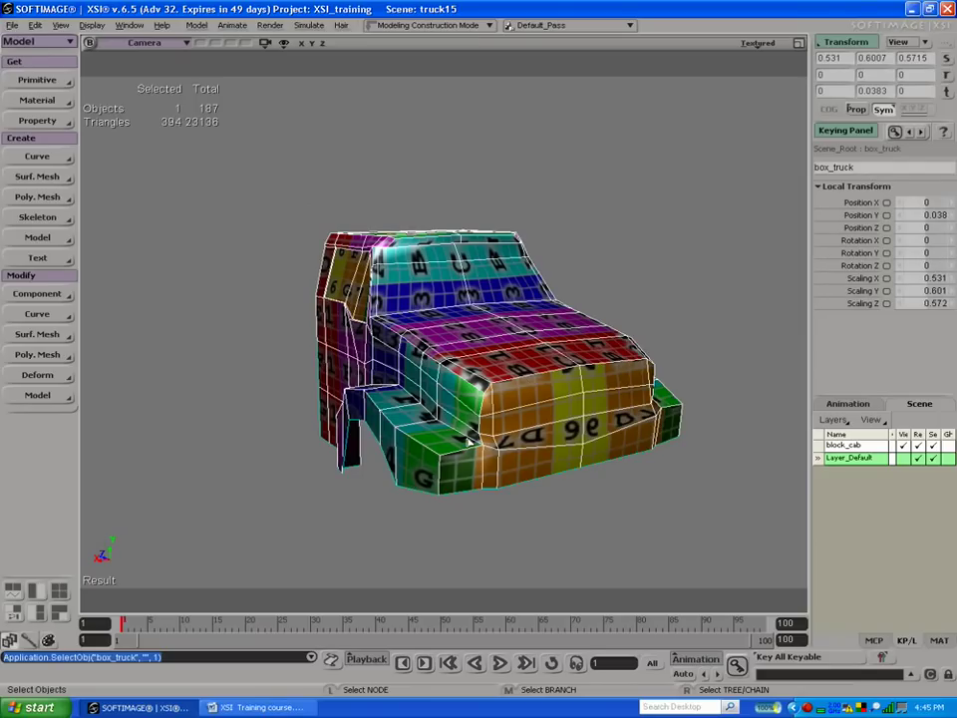
pyautogui.press('s')
pyautogui.moveTo(423, 400); pyautogui.dragTo(391, 377)
# Step: Open the Texture Editor for the blocky cab and position its window to compare the UV layout with the textured model
pyautogui.click(129, 25)
pyautogui.moveTo(92, 25)
pyautogui.moveTo(60, 25)
pyautogui.moveTo(77, 52)
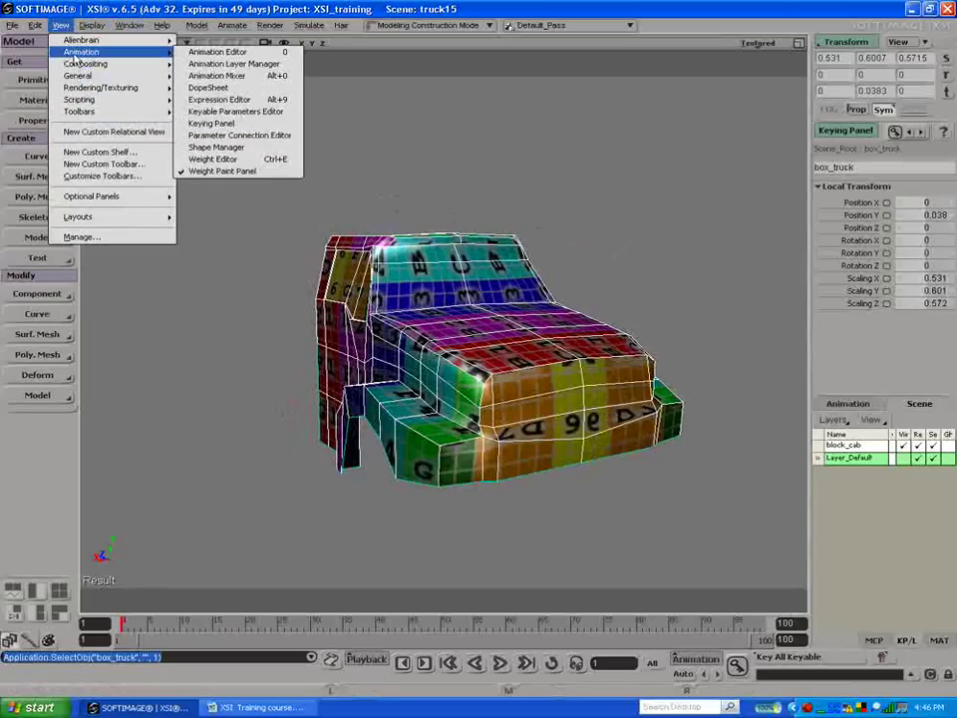
pyautogui.moveTo(149, 86)
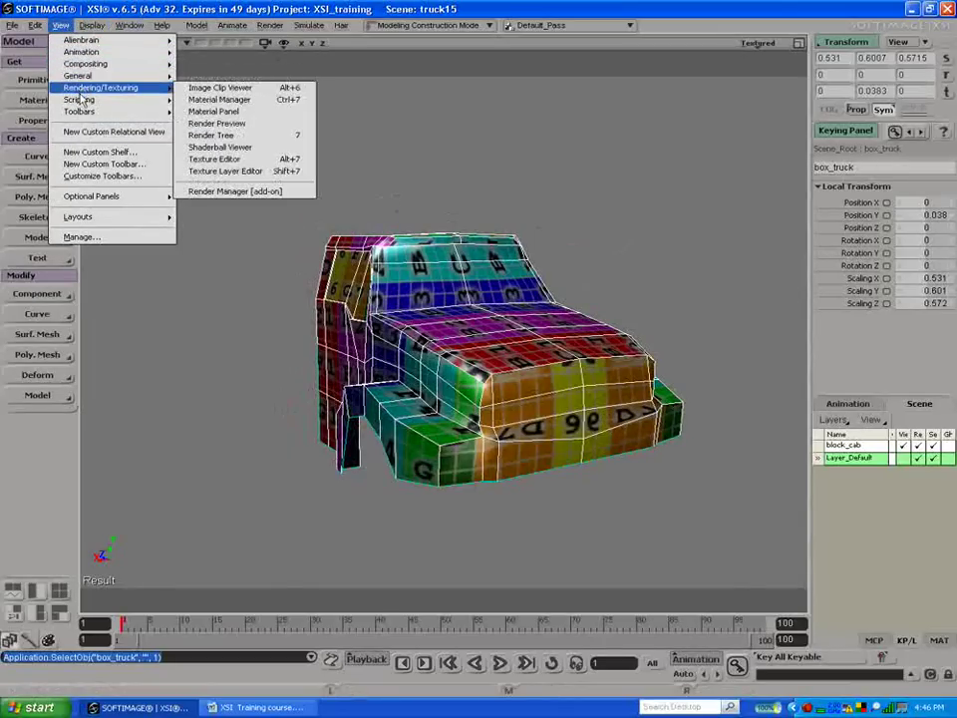
pyautogui.click(209, 161)
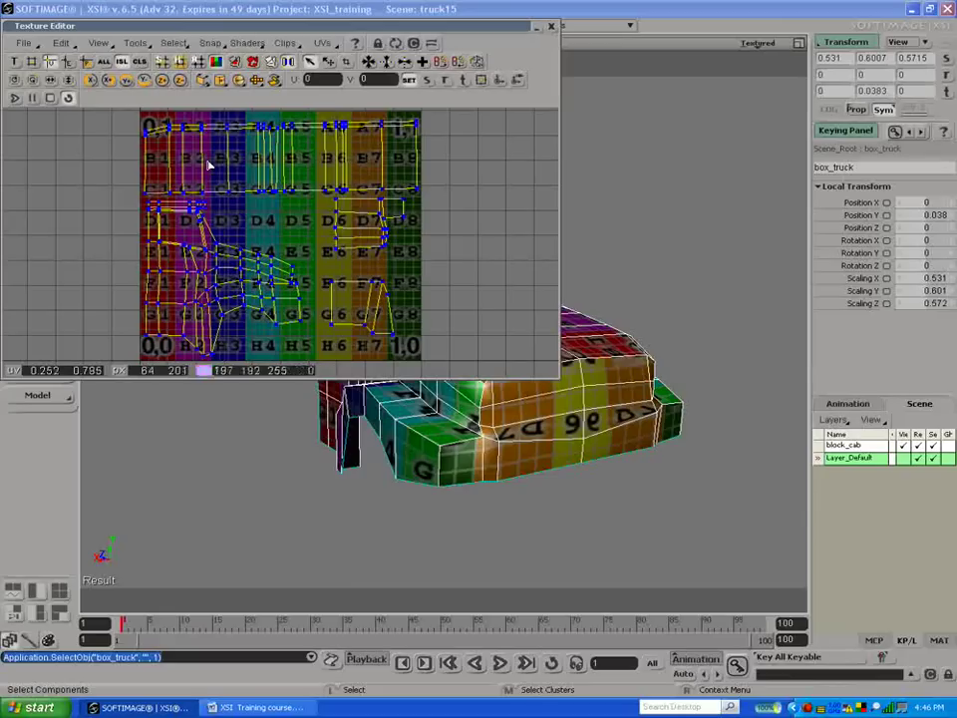
pyautogui.moveTo(310, 28); pyautogui.dragTo(421, 469)
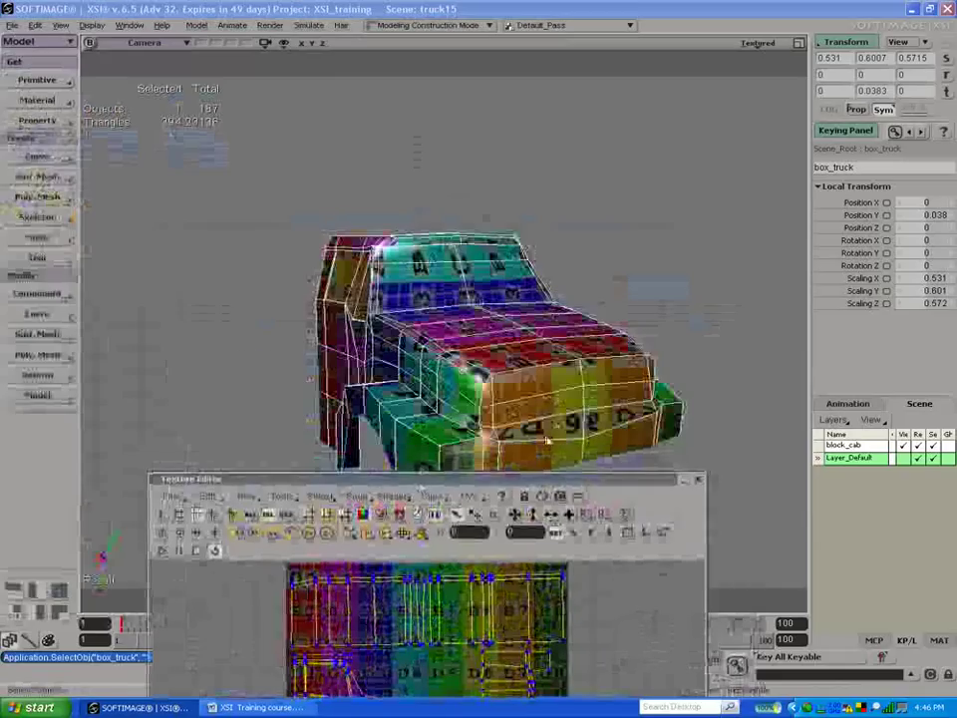
pyautogui.moveTo(491, 483); pyautogui.dragTo(376, 216)
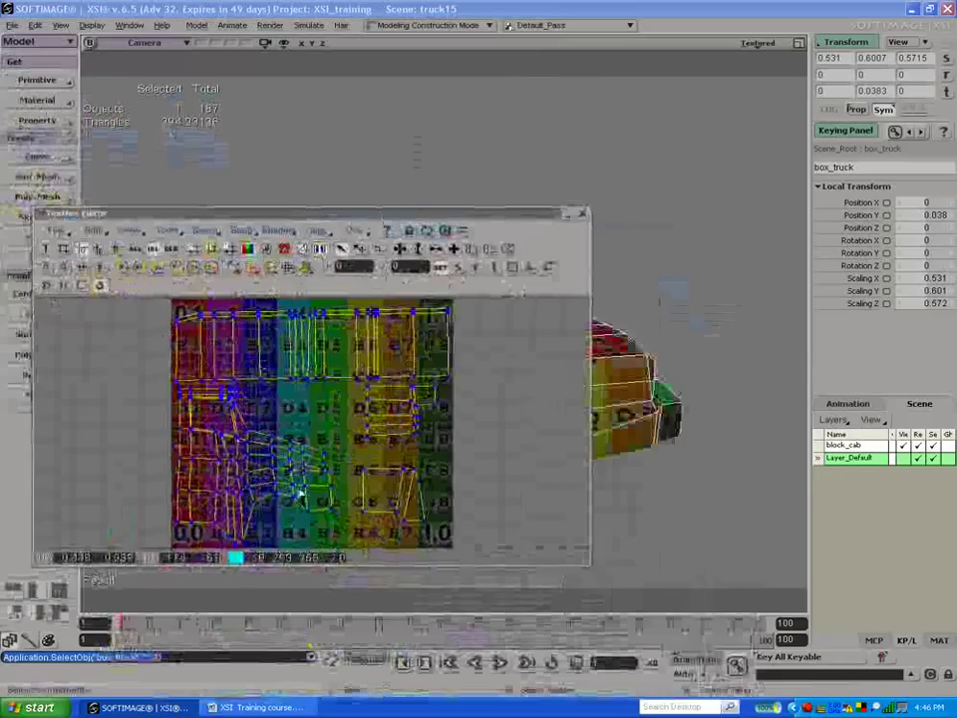
pyautogui.moveTo(315, 219); pyautogui.dragTo(403, 450)
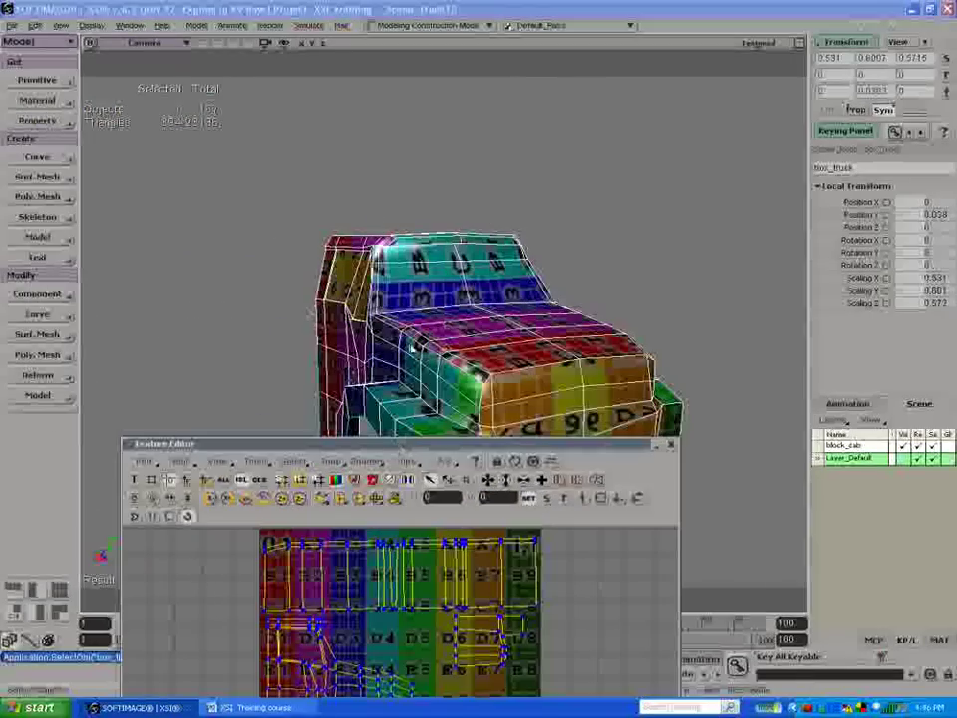
# Step: Compare the blocky cab with its UV layout from several angles and close the Texture Editor
pyautogui.press('s')
pyautogui.moveTo(374, 370)
pyautogui.mouseDown(button='right')
pyautogui.moveTo(397, 338)
pyautogui.moveTo(440, 318)
pyautogui.moveTo(334, 354)
pyautogui.moveTo(306, 333)
pyautogui.moveTo(342, 320)
pyautogui.moveTo(371, 379)
pyautogui.mouseUp(button='right')
pyautogui.moveTo(576, 353); pyautogui.dragTo(490, 342, button='right')
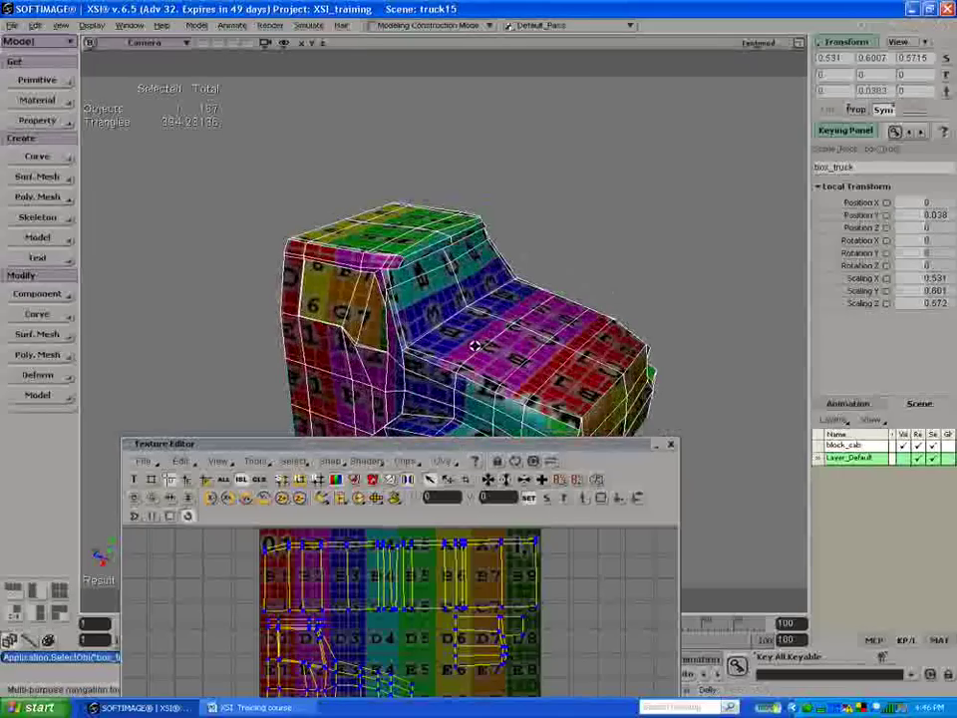
pyautogui.moveTo(490, 386); pyautogui.dragTo(432, 374, button='right')
pyautogui.moveTo(432, 448); pyautogui.dragTo(604, 446)
pyautogui.moveTo(465, 310); pyautogui.dragTo(539, 382, button='right')
pyautogui.moveTo(534, 451); pyautogui.dragTo(496, 204)
pyautogui.click(819, 206)
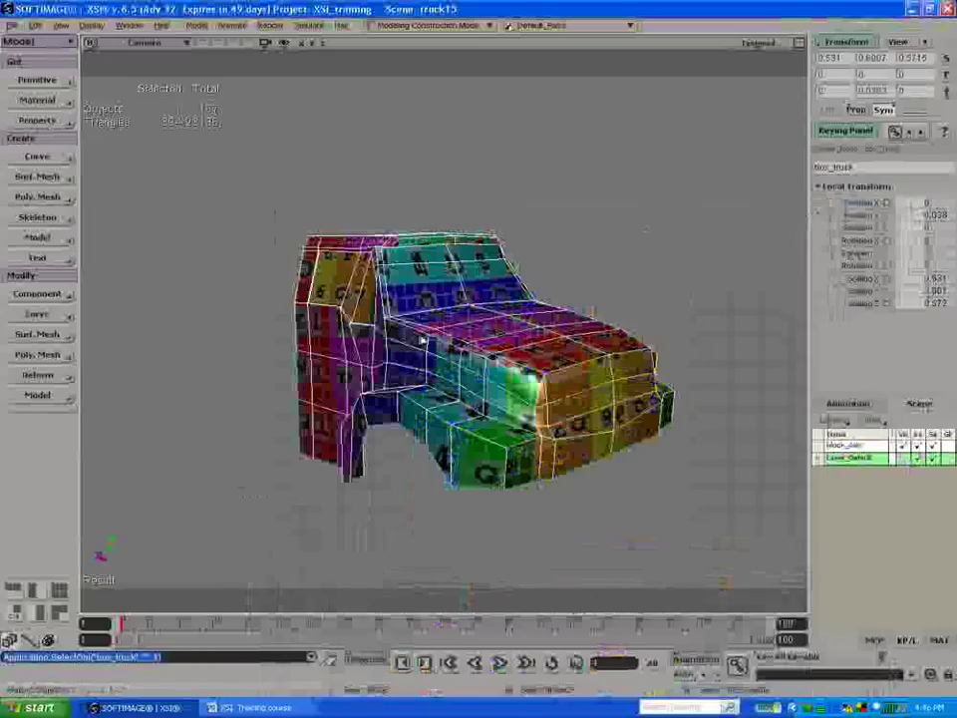
# Step: Switch to the Render toolset, open the Material Manager and show the properties of the Phong shader and its image
pyautogui.click(59, 25)
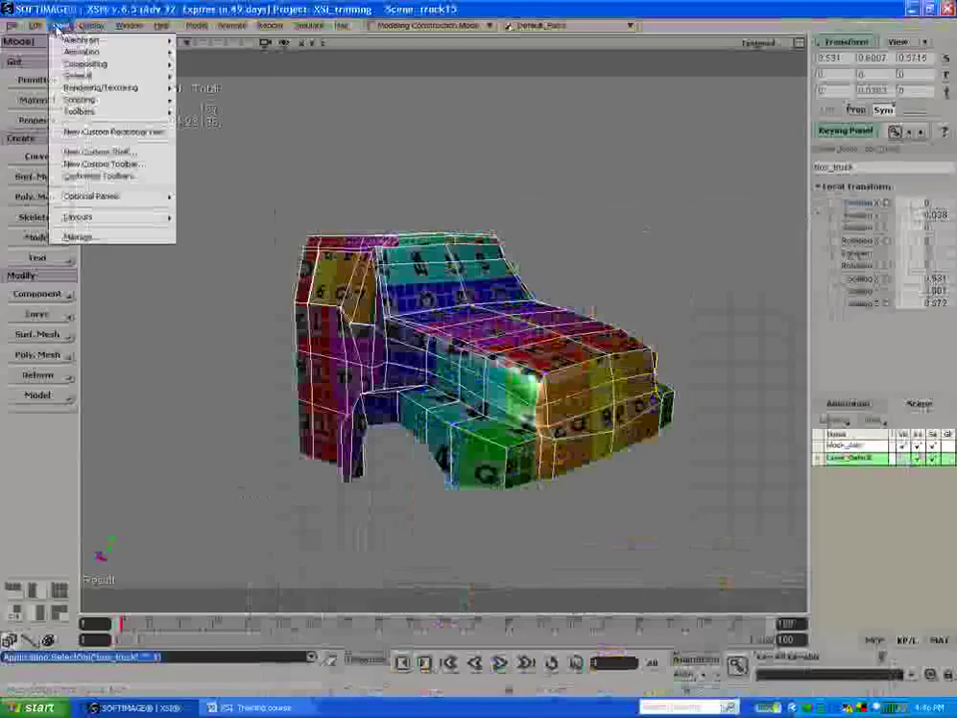
pyautogui.click(343, 194)
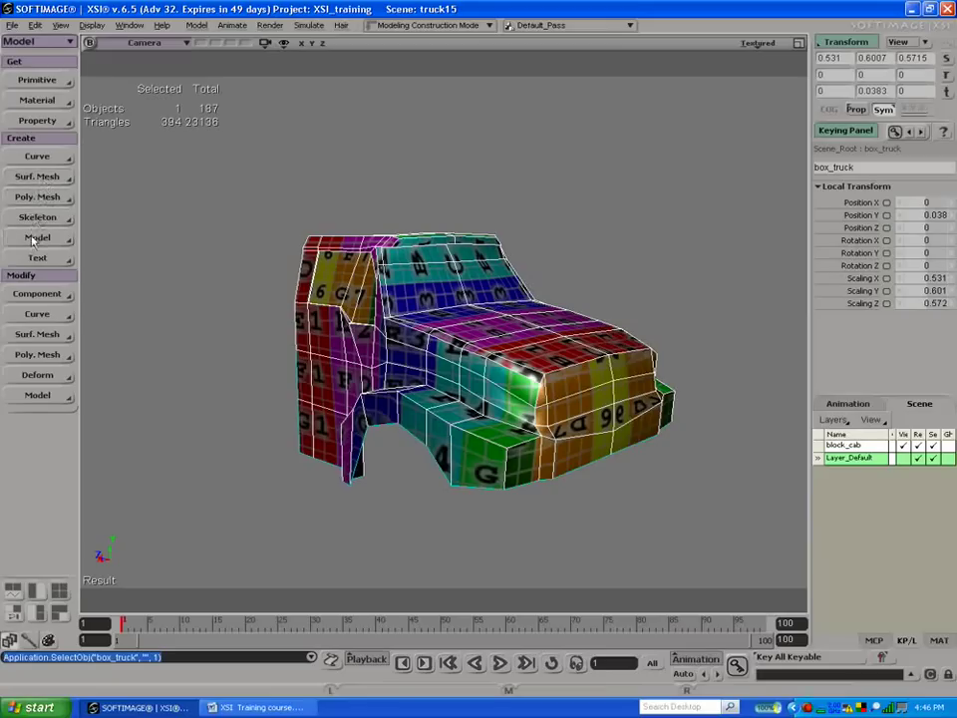
pyautogui.click(43, 41)
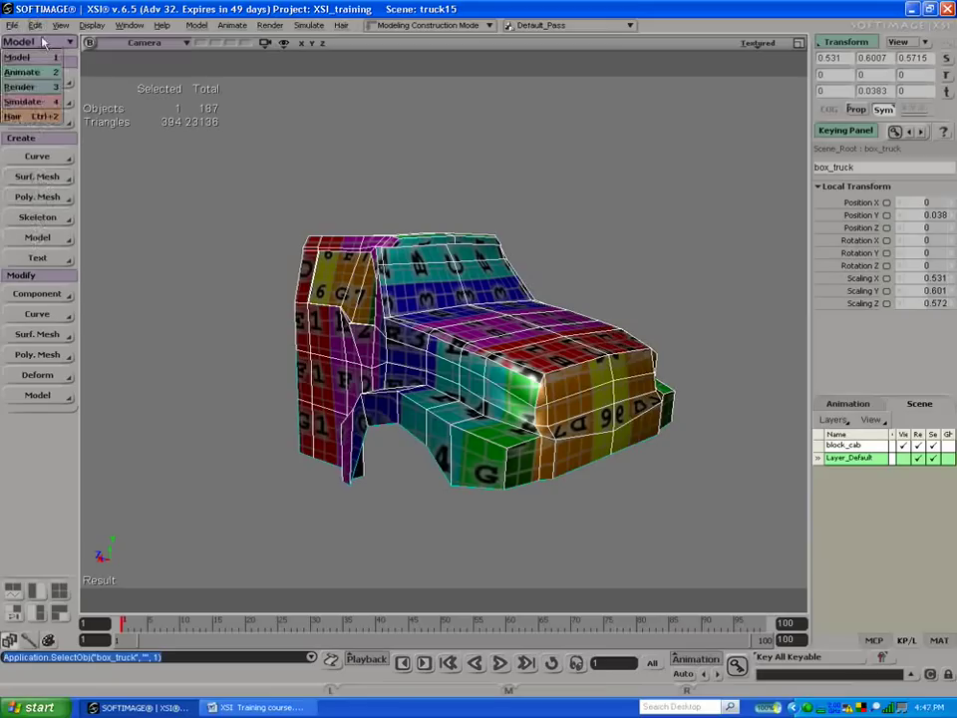
pyautogui.click(19, 87)
pyautogui.click(37, 217)
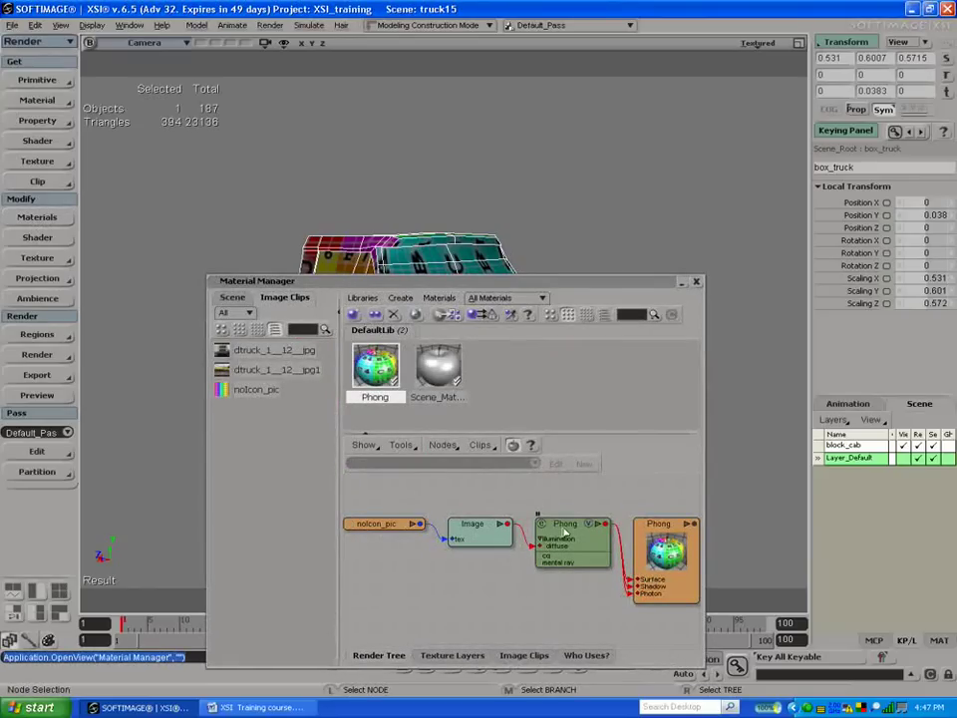
pyautogui.doubleClick(563, 532)
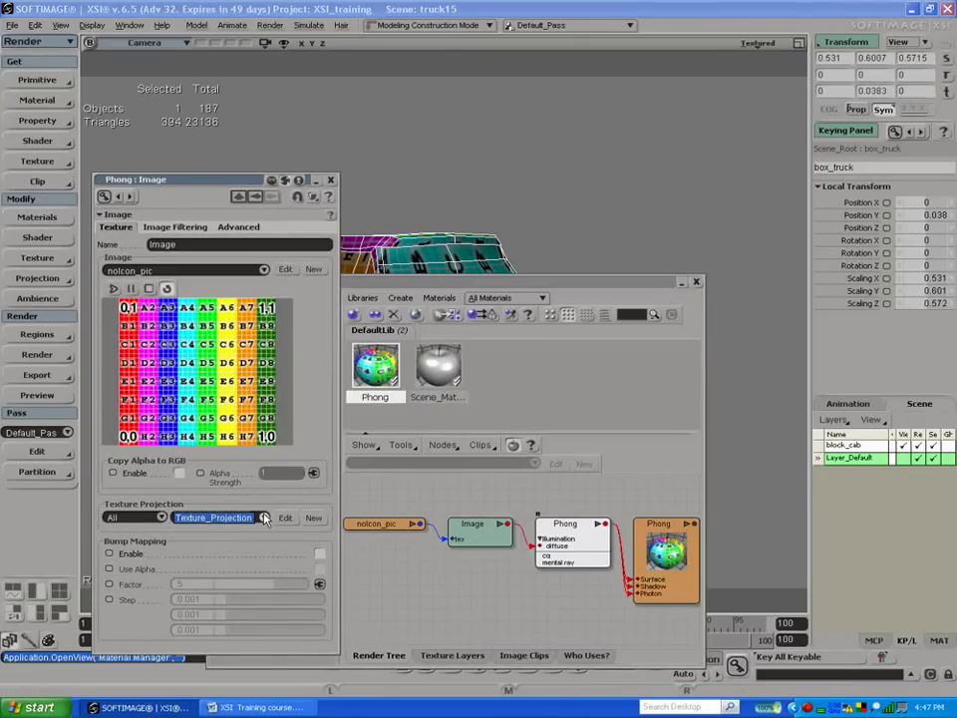
# Step: Create a new Cubic texture projection for the cab's noIcon_pic image and move the open windows clear of the model
pyautogui.click(314, 518)
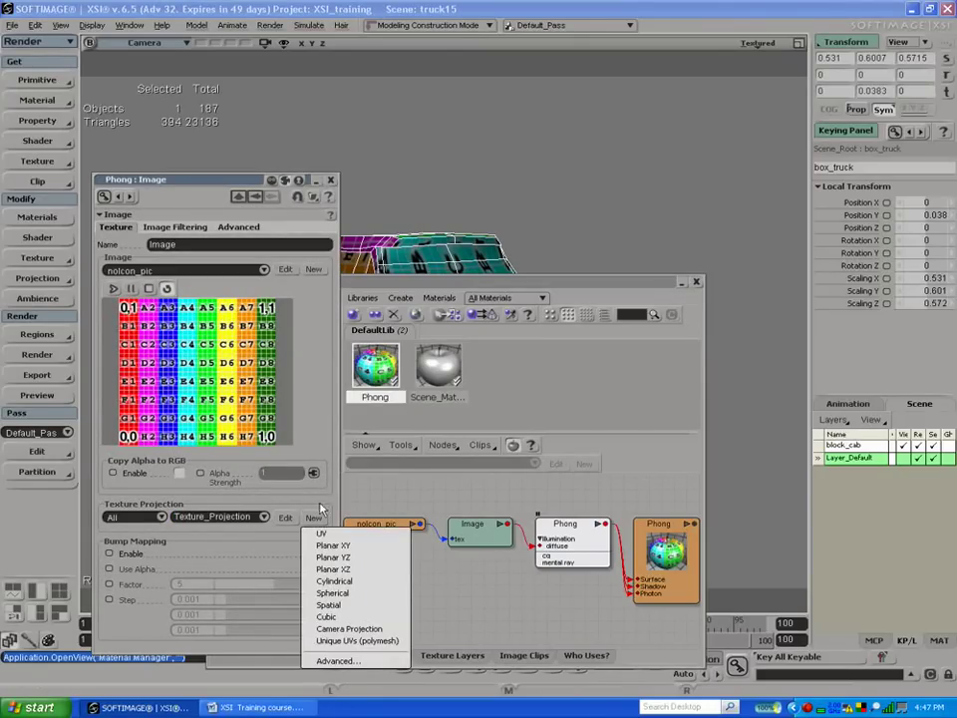
pyautogui.click(325, 617)
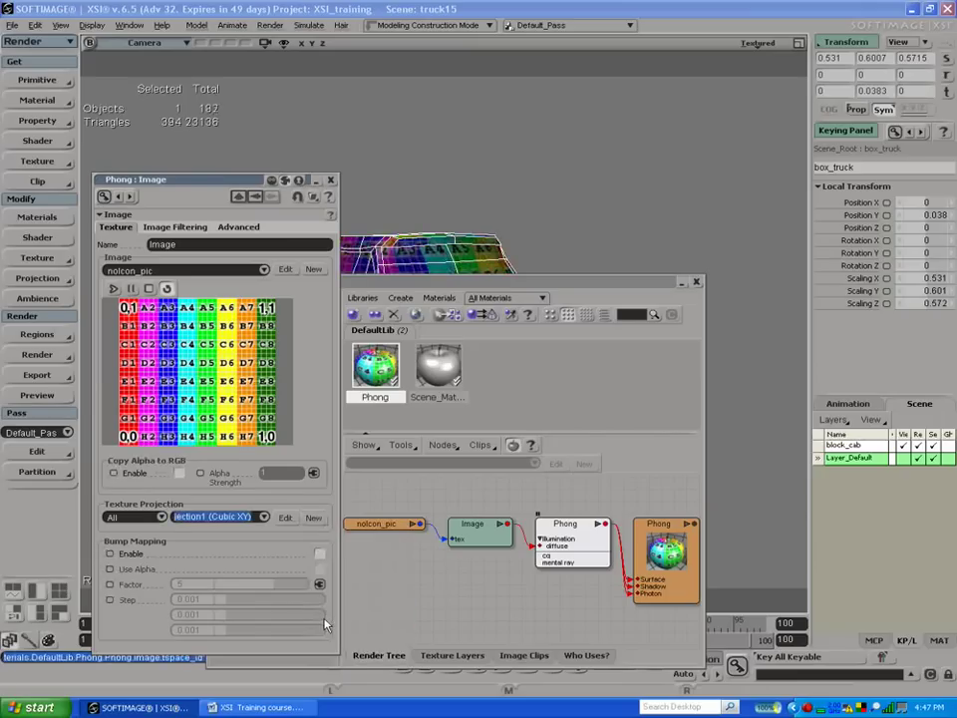
pyautogui.moveTo(374, 283); pyautogui.dragTo(600, 418)
pyautogui.moveTo(180, 180); pyautogui.dragTo(63, 130)
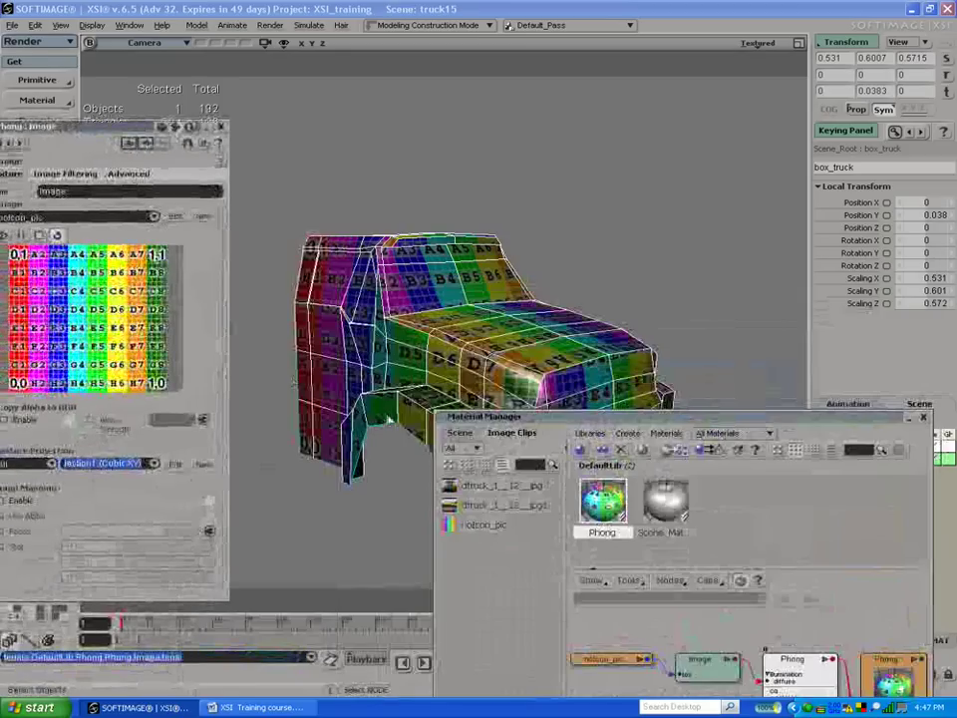
# Step: Open the Texture Editor for the cab and frame its new UV layout with free space around the texture image
pyautogui.click(128, 25)
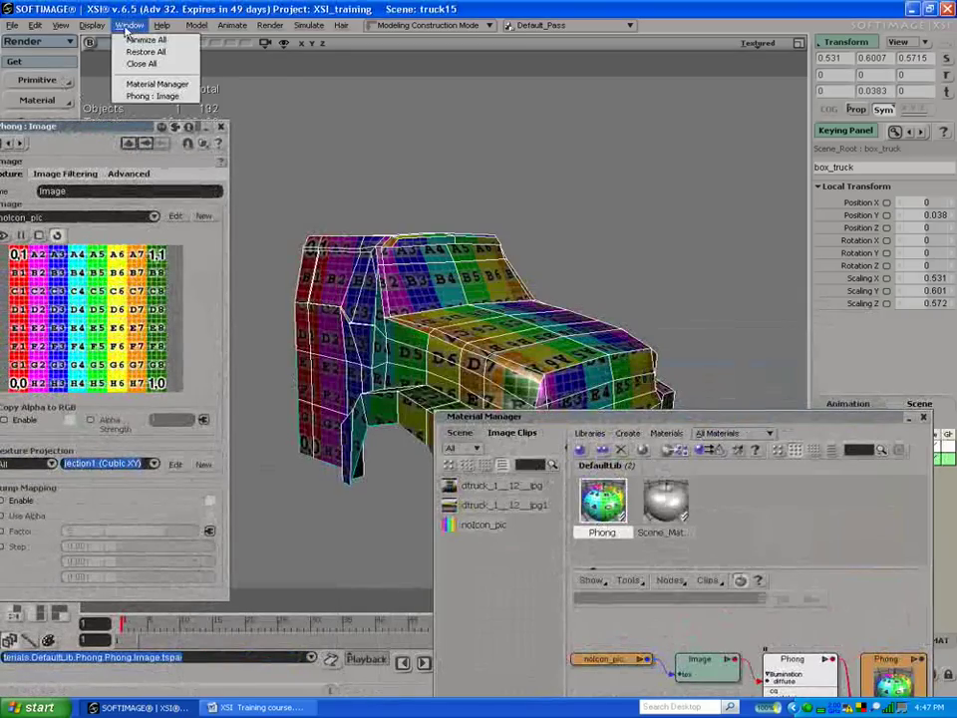
pyautogui.moveTo(104, 30)
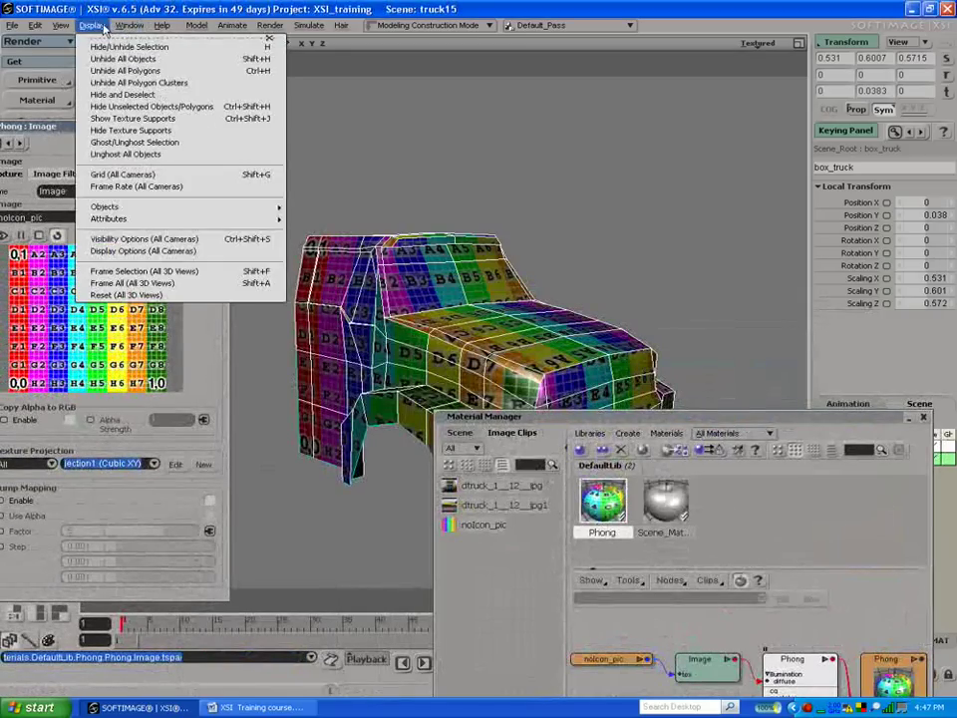
pyautogui.moveTo(62, 27)
pyautogui.moveTo(92, 101)
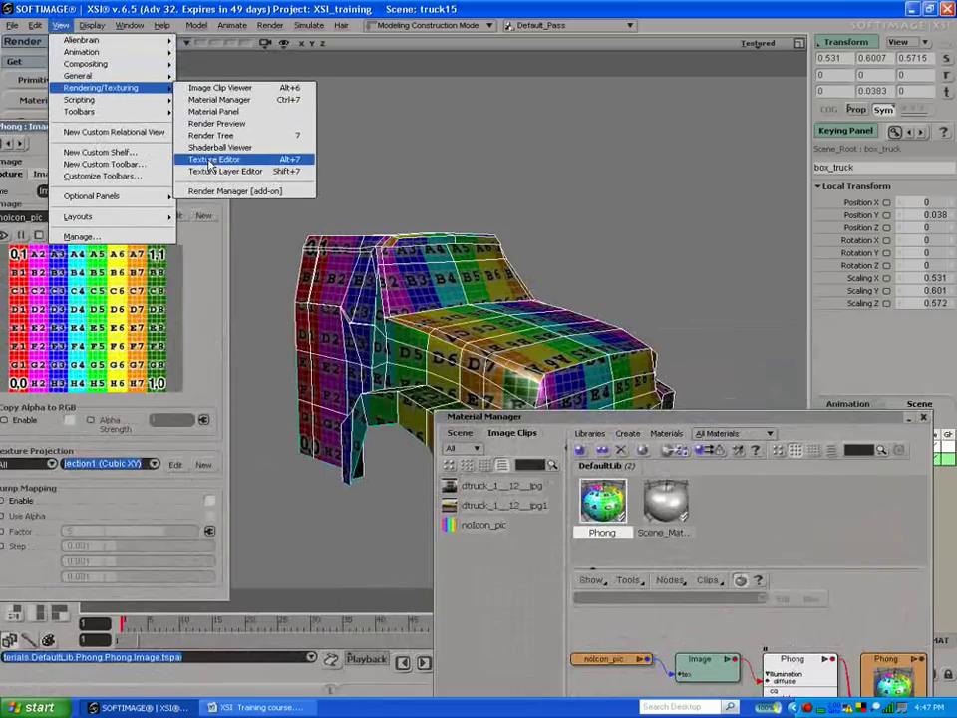
pyautogui.click(211, 161)
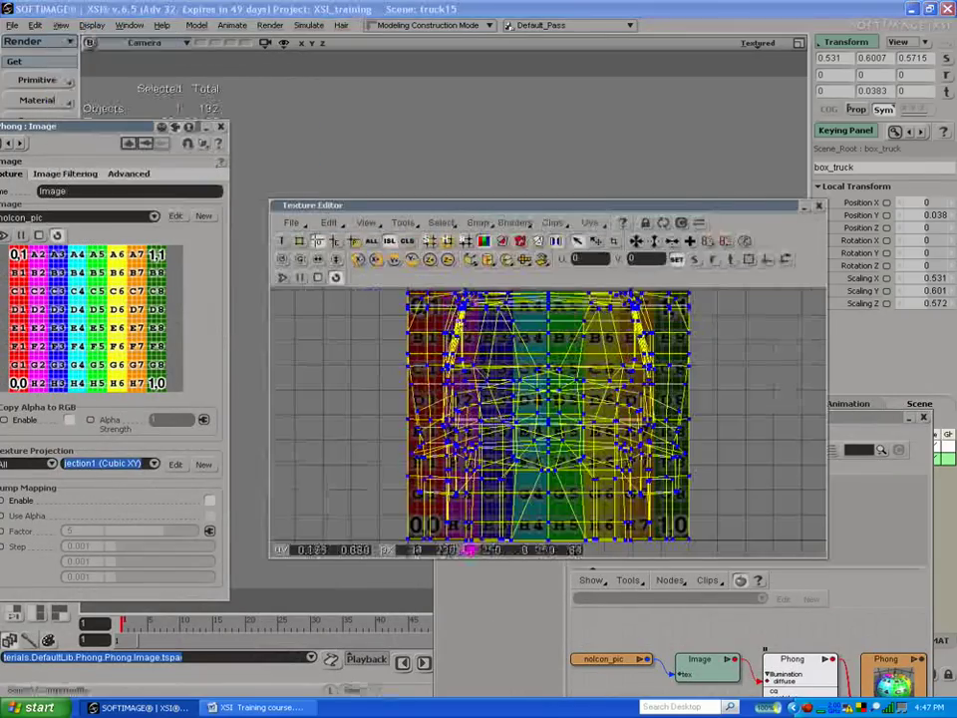
pyautogui.moveTo(455, 206); pyautogui.dragTo(395, 207)
pyautogui.scroll(-5, 488, 422)
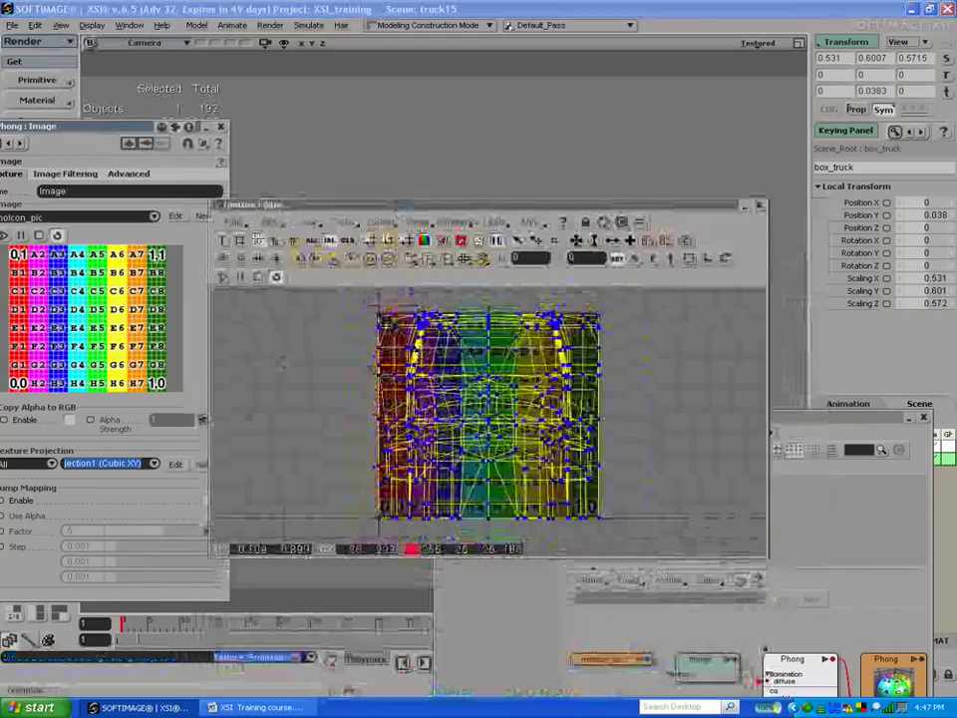
pyautogui.scroll(2, 488, 416)
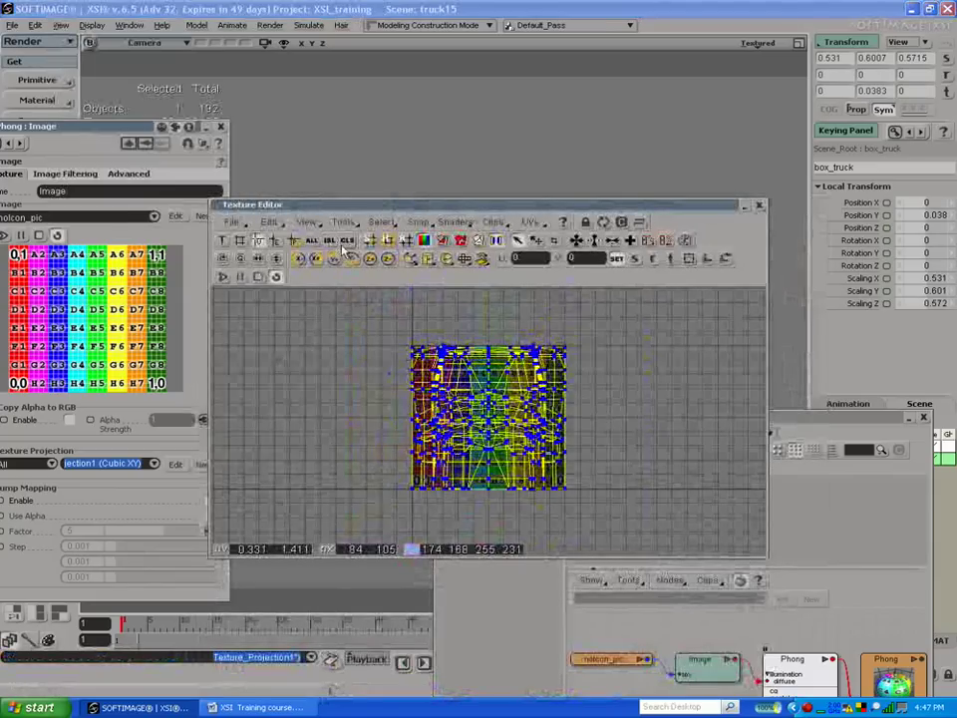
# Step: Enable island selection and move the narrow strip UV island out to the right of the texture image
pyautogui.click(330, 241)
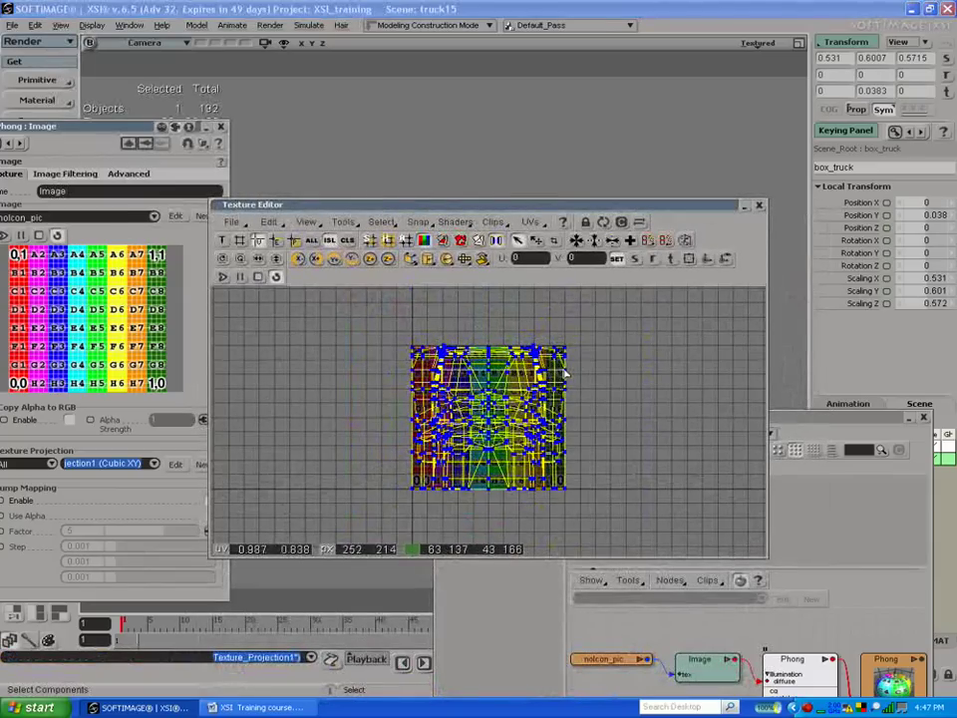
pyautogui.click(564, 373)
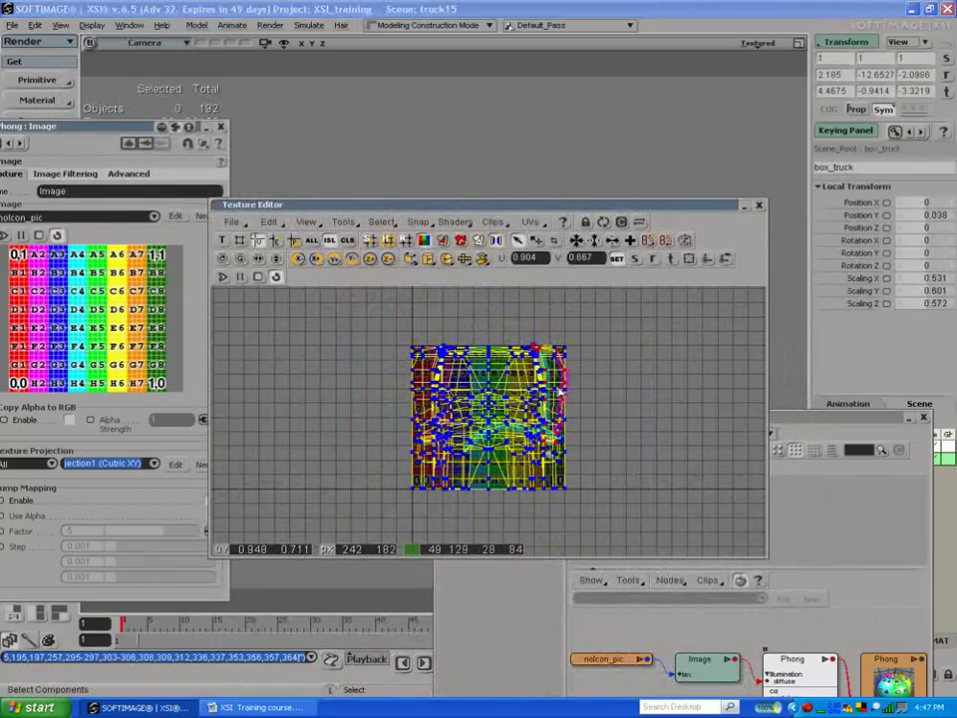
pyautogui.press('v')
pyautogui.moveTo(553, 385); pyautogui.dragTo(569, 365)
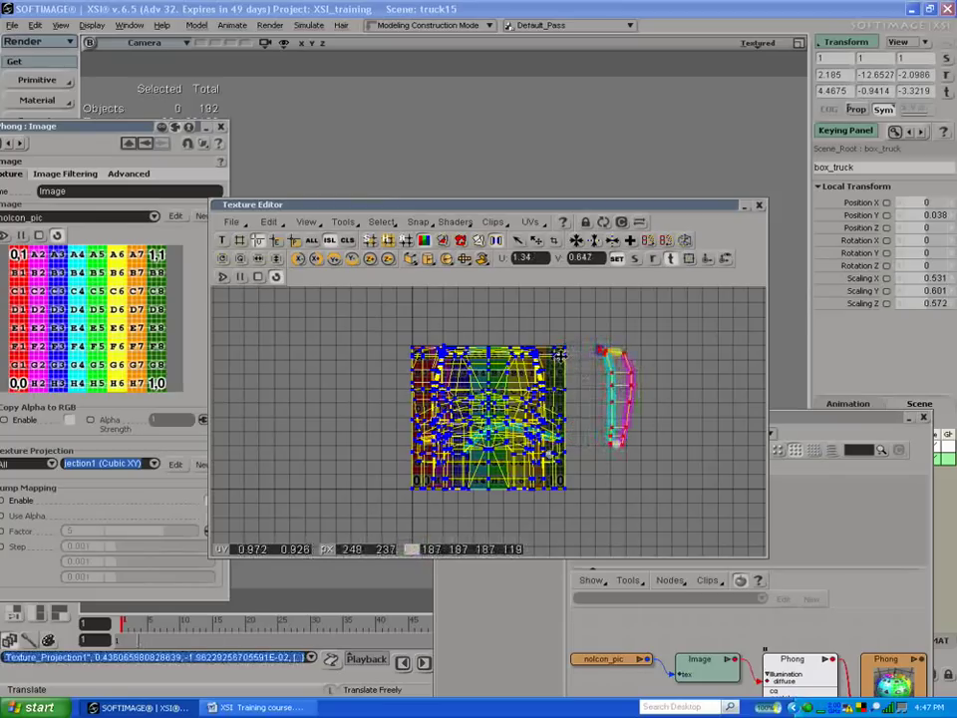
pyautogui.press('space')
# Step: Move the UV island of the cab's first side profile out to the left of the texture image
pyautogui.click(562, 363)
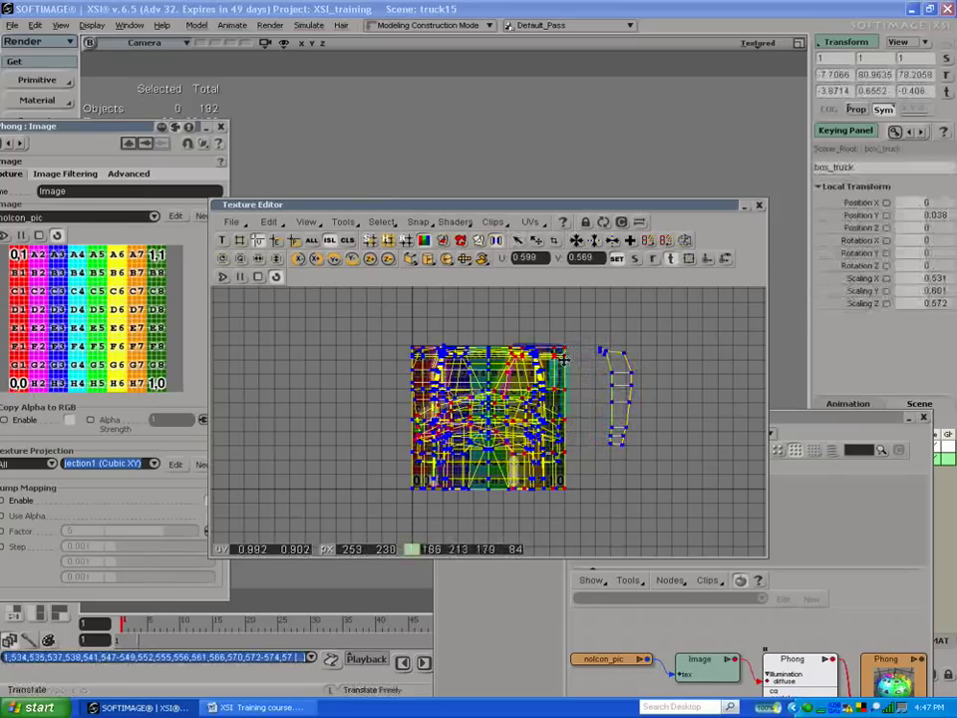
pyautogui.press('v')
pyautogui.moveTo(552, 376); pyautogui.dragTo(479, 375)
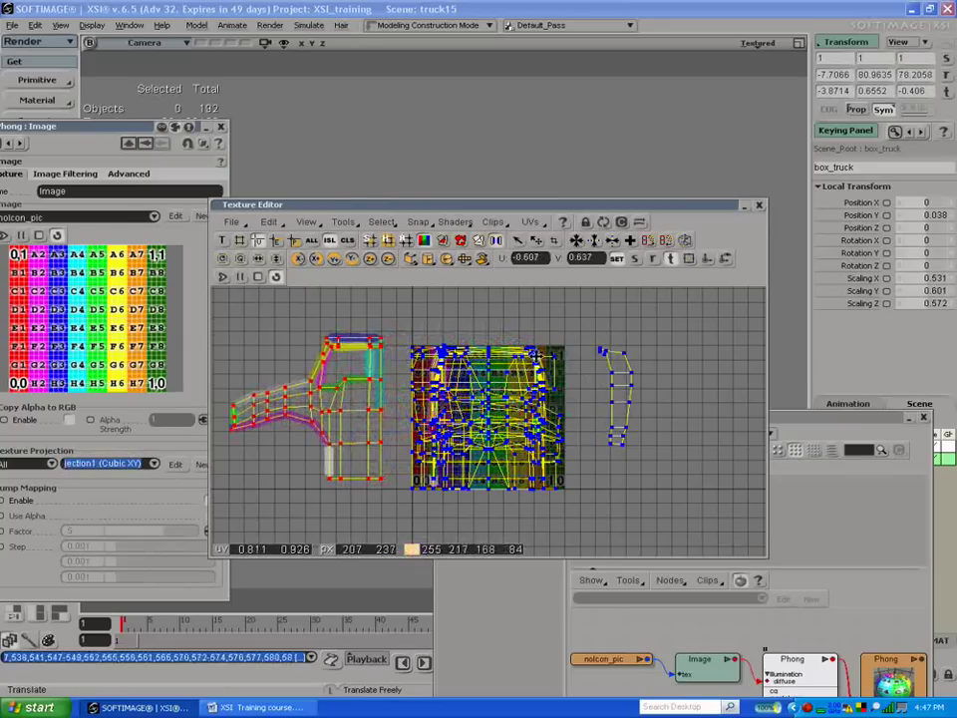
pyautogui.press('space')
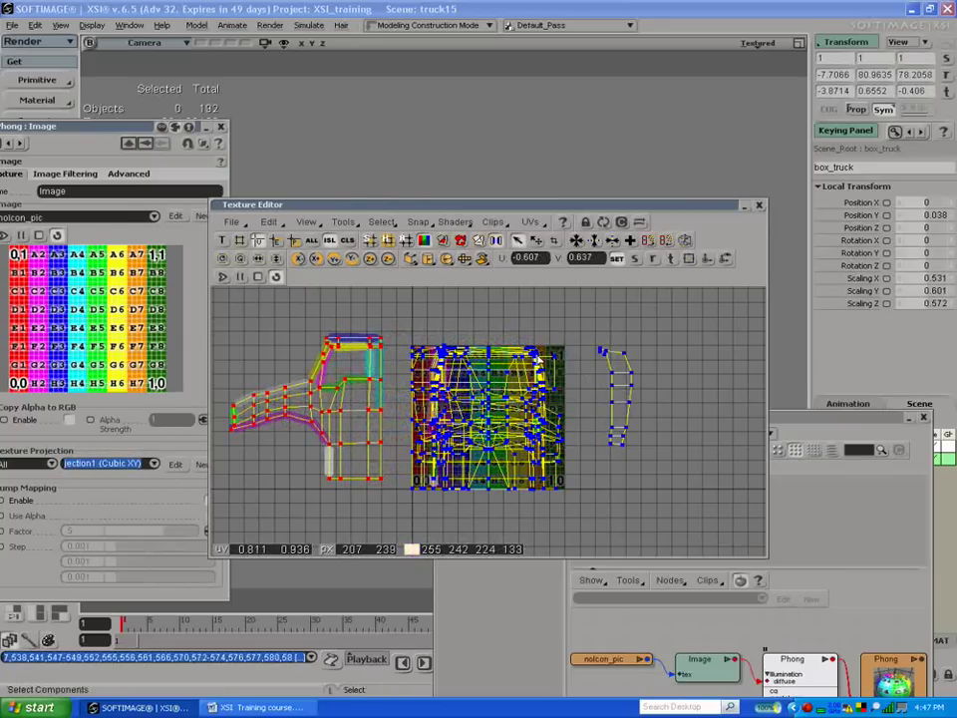
# Step: Select only the small side-window UV island and place it beyond the narrow strip, right of the texture image
pyautogui.click(554, 361)
pyautogui.keyDown('shift'); pyautogui.click(486, 349); pyautogui.keyUp('shift')
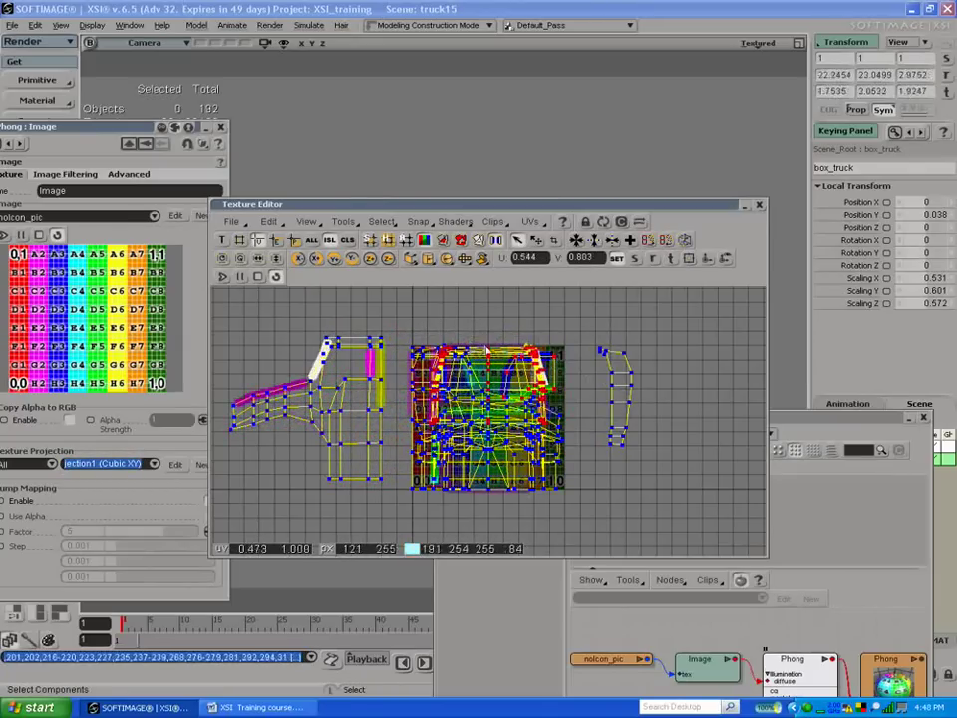
pyautogui.hotkey('ctrl', 'shift', 'a')
pyautogui.click(554, 361)
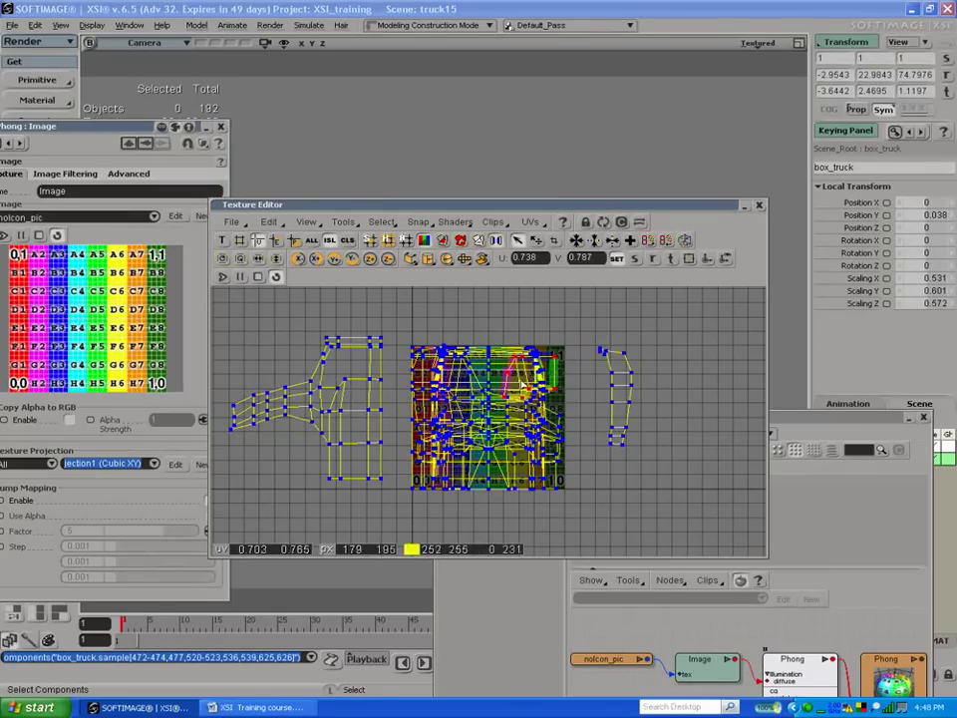
pyautogui.moveTo(531, 372); pyautogui.dragTo(666, 351)
pyautogui.press('space')
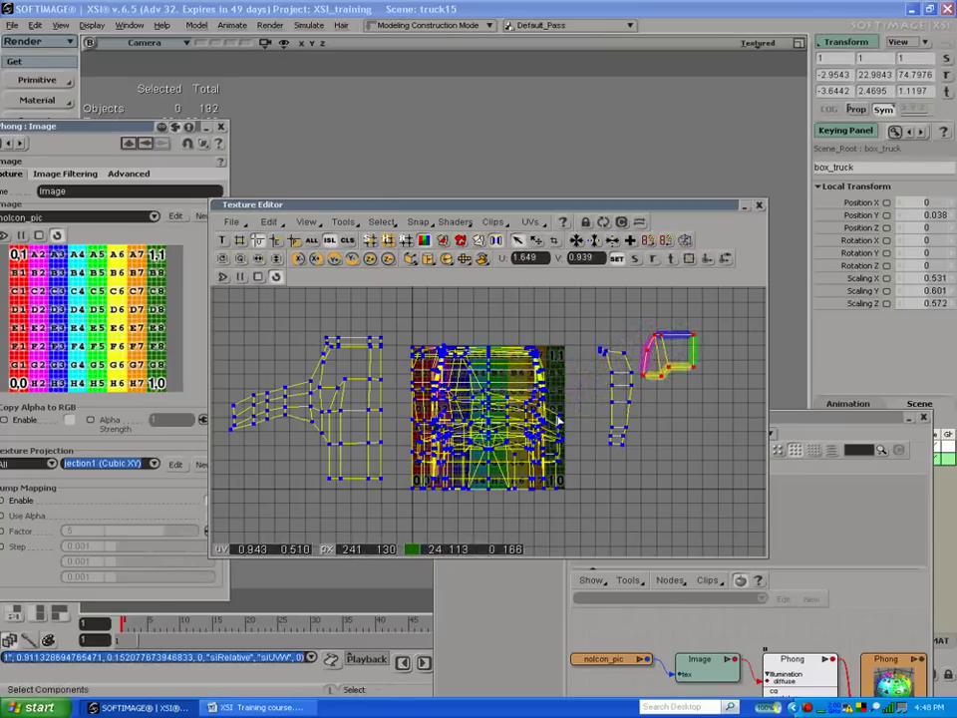
# Step: Move the opposite side profile's UV island to the lower right of the texture image and the large trapezoidal island above it
pyautogui.click(559, 423)
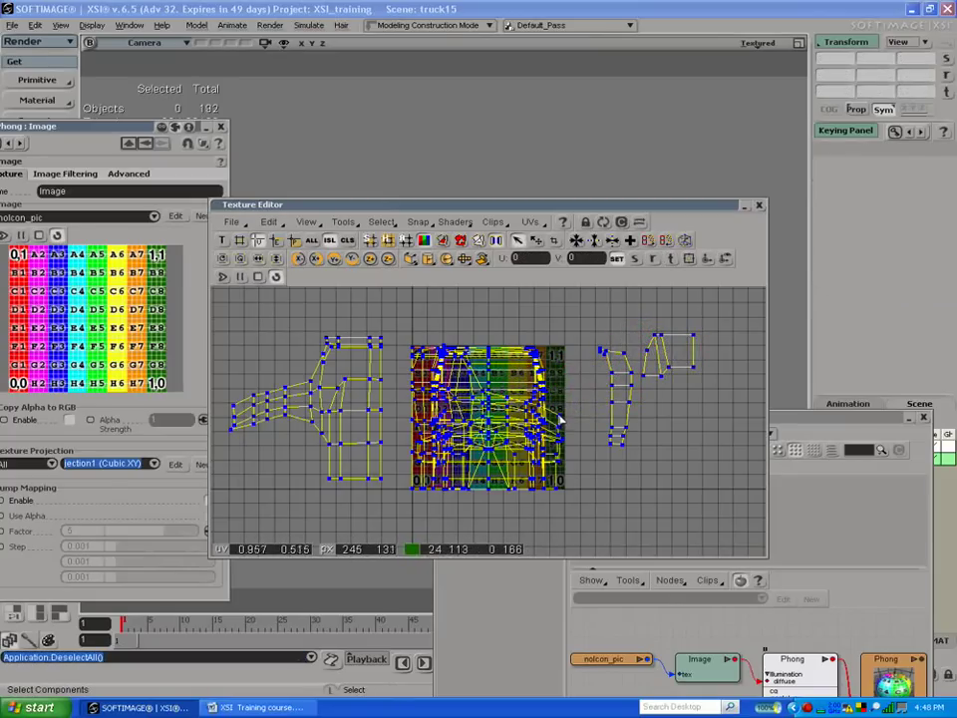
pyautogui.click(560, 418)
pyautogui.press('v')
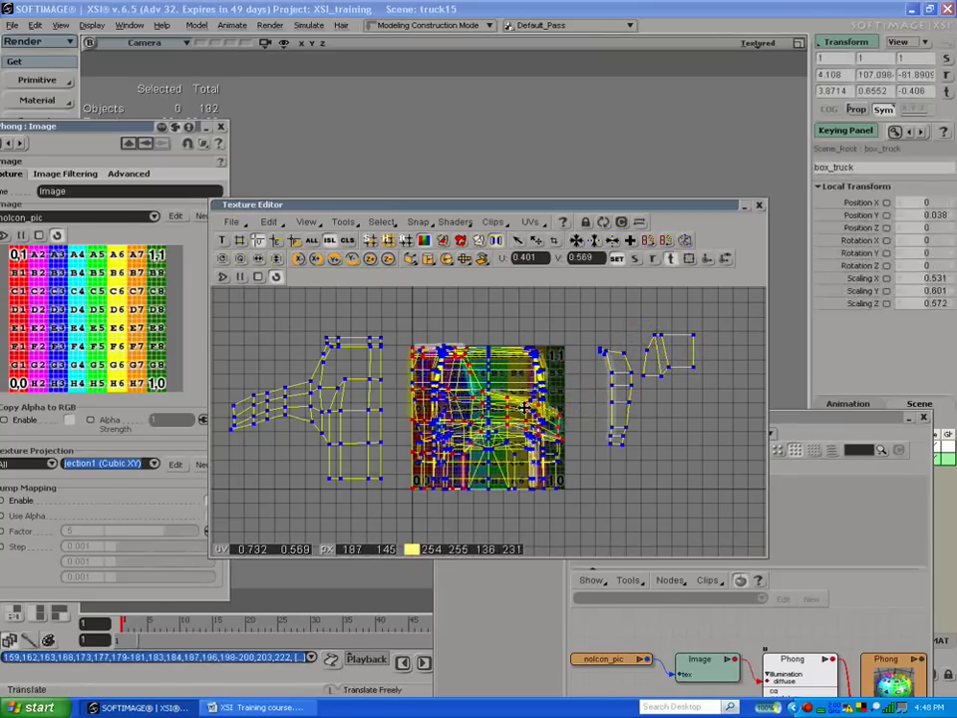
pyautogui.moveTo(523, 407); pyautogui.dragTo(691, 527)
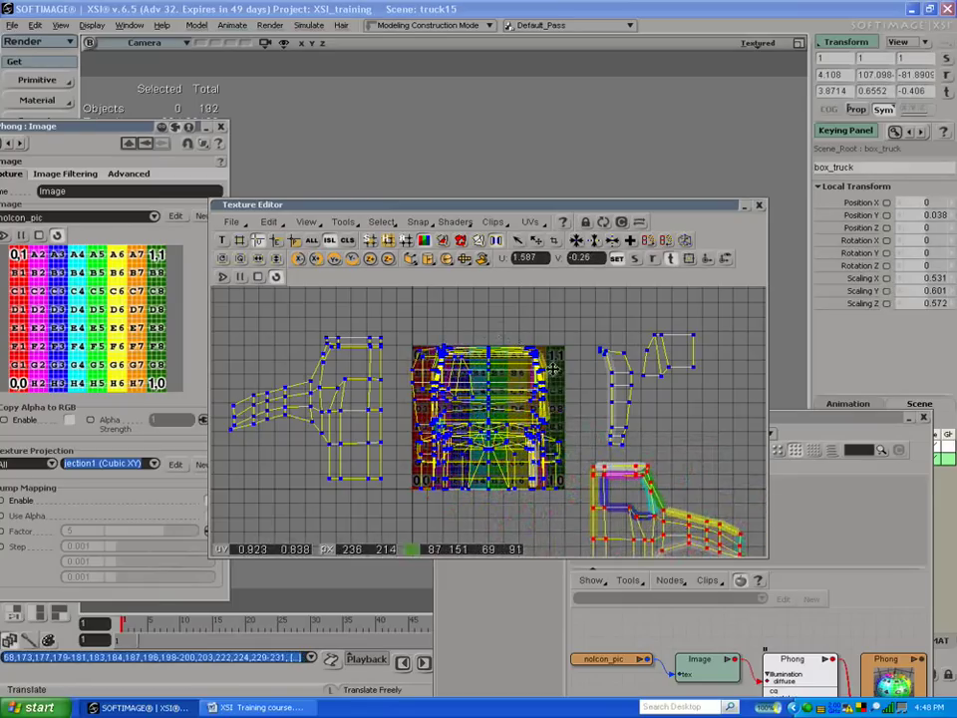
pyautogui.press('space')
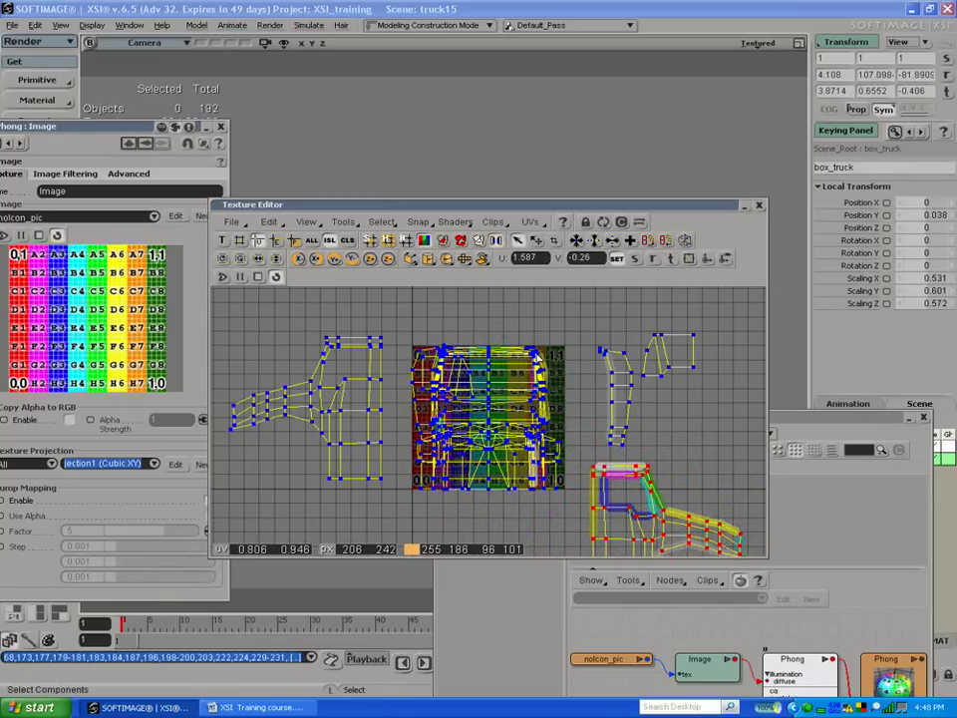
pyautogui.click(501, 379)
pyautogui.moveTo(496, 384); pyautogui.dragTo(527, 304)
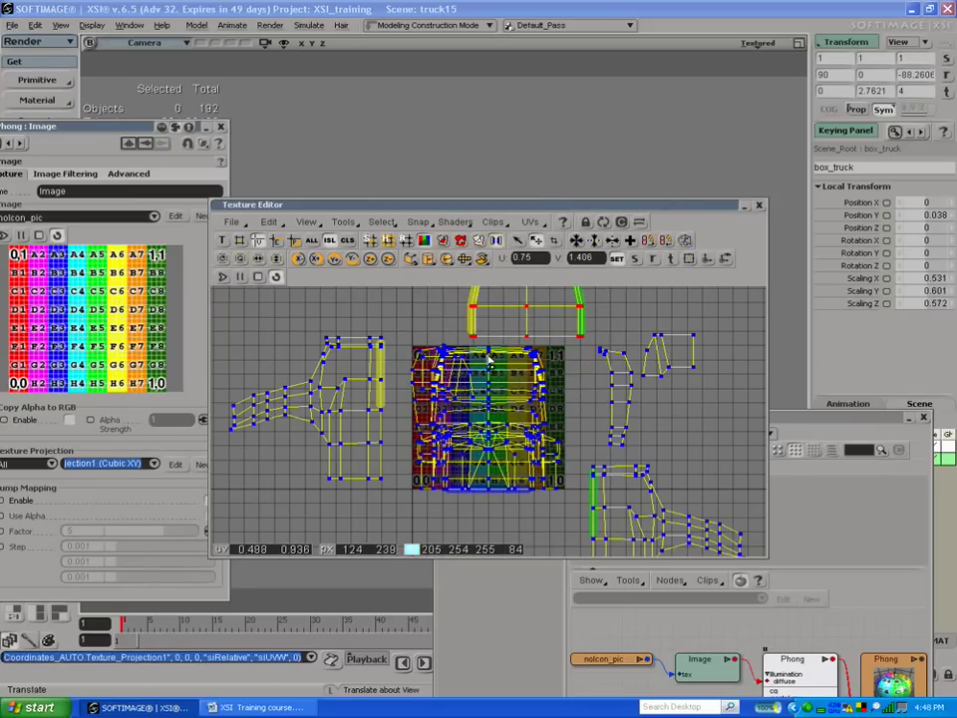
# Step: Reposition the Texture Editor and move the hood's UV island to the empty area at the lower left of the texture image
pyautogui.click(489, 373)
pyautogui.press('v')
pyautogui.press('c')
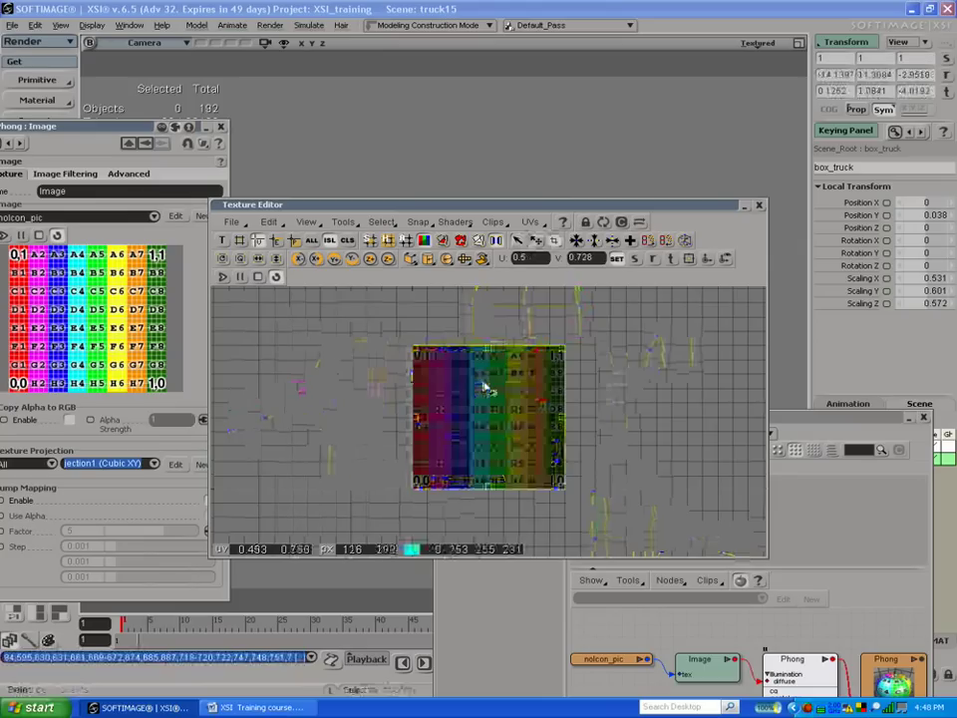
pyautogui.scroll(-2, 486, 384)
pyautogui.moveTo(368, 212); pyautogui.dragTo(441, 289)
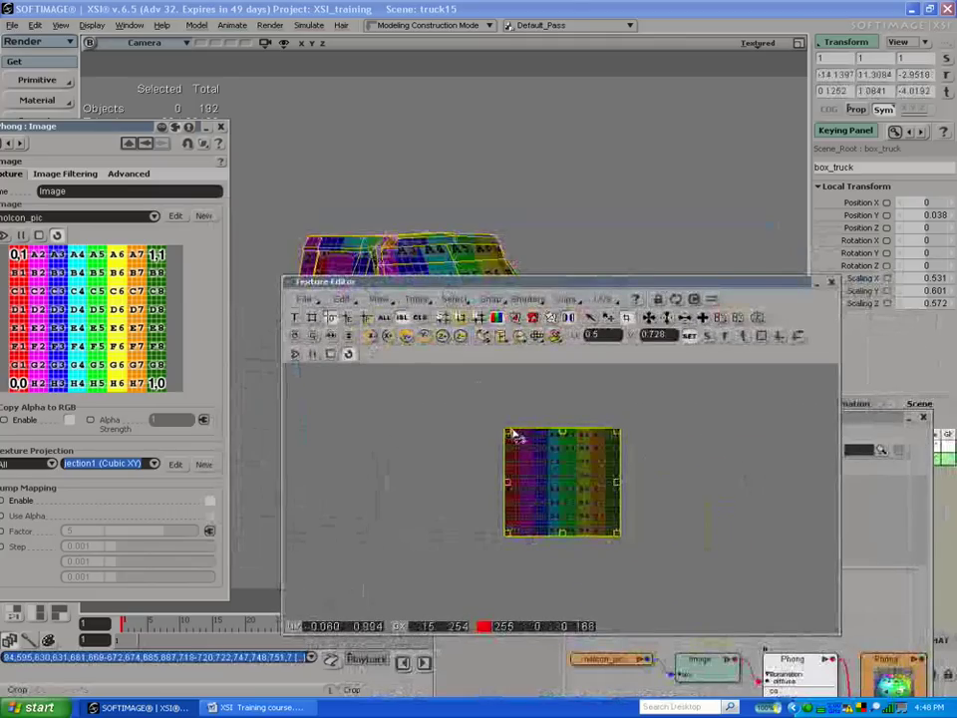
pyautogui.press('Escape')
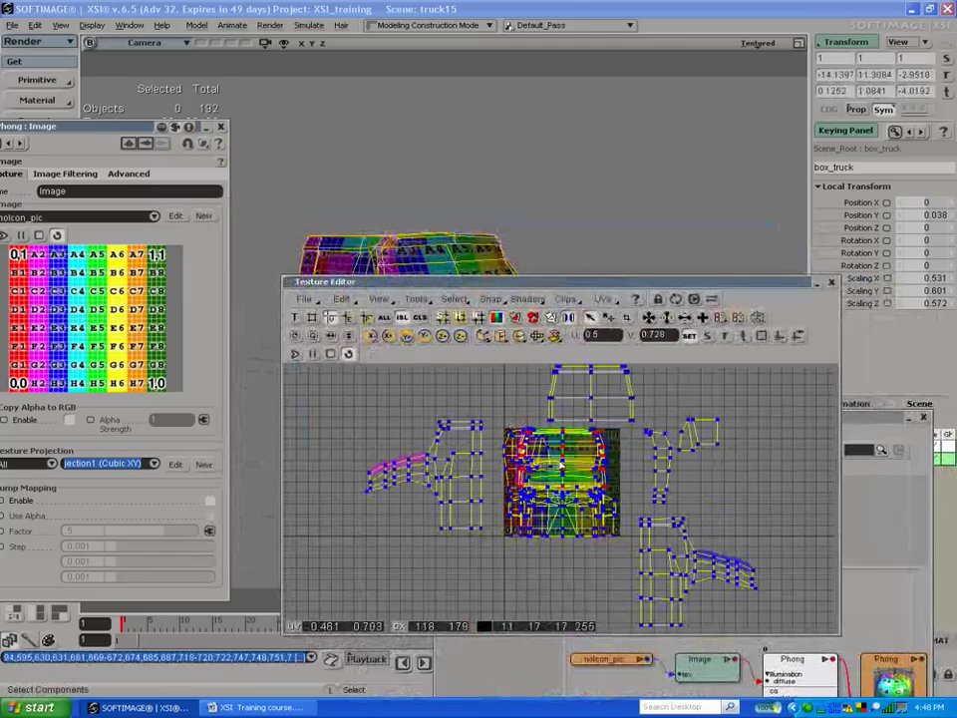
pyautogui.press('v')
pyautogui.moveTo(561, 467); pyautogui.dragTo(405, 565)
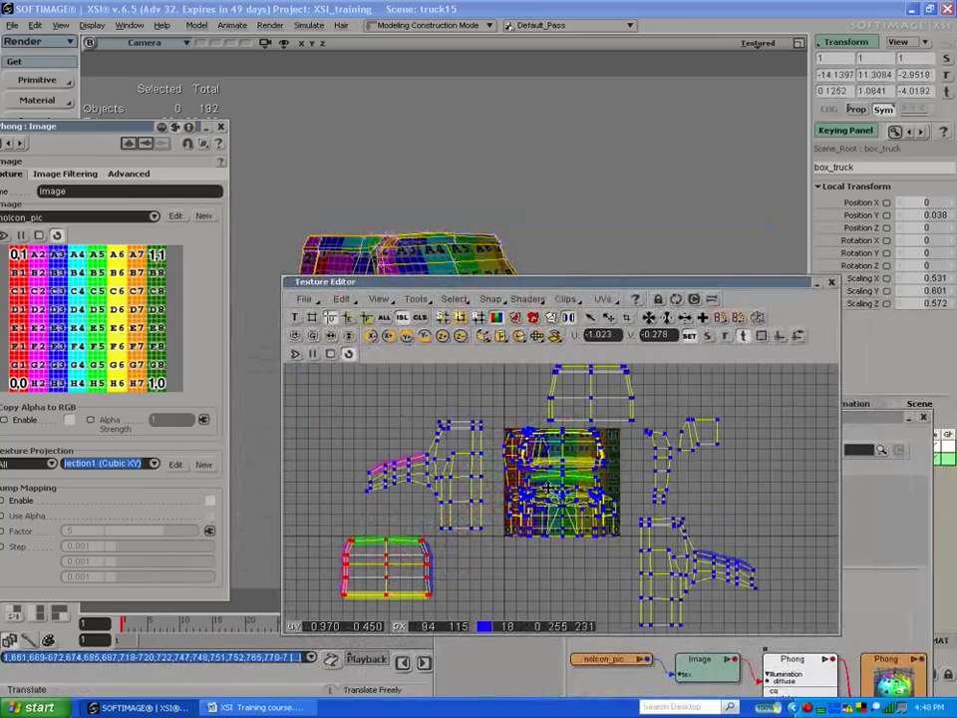
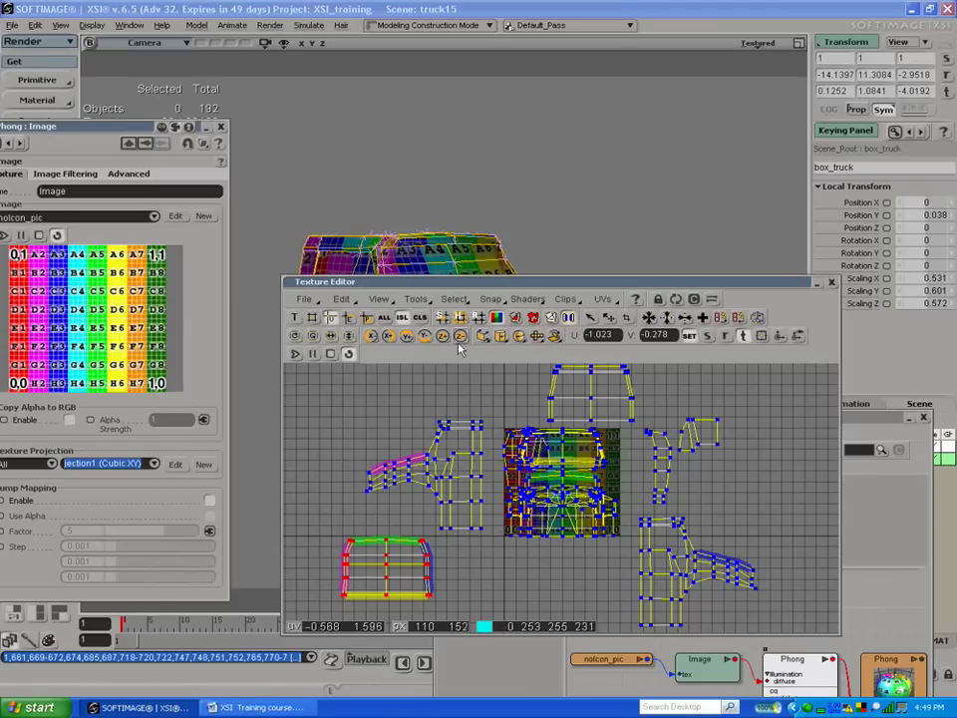
# Step: Try healing the hood's UV island onto the matching edge of the cab's left side-profile island
pyautogui.moveTo(436, 288); pyautogui.dragTo(427, 258)
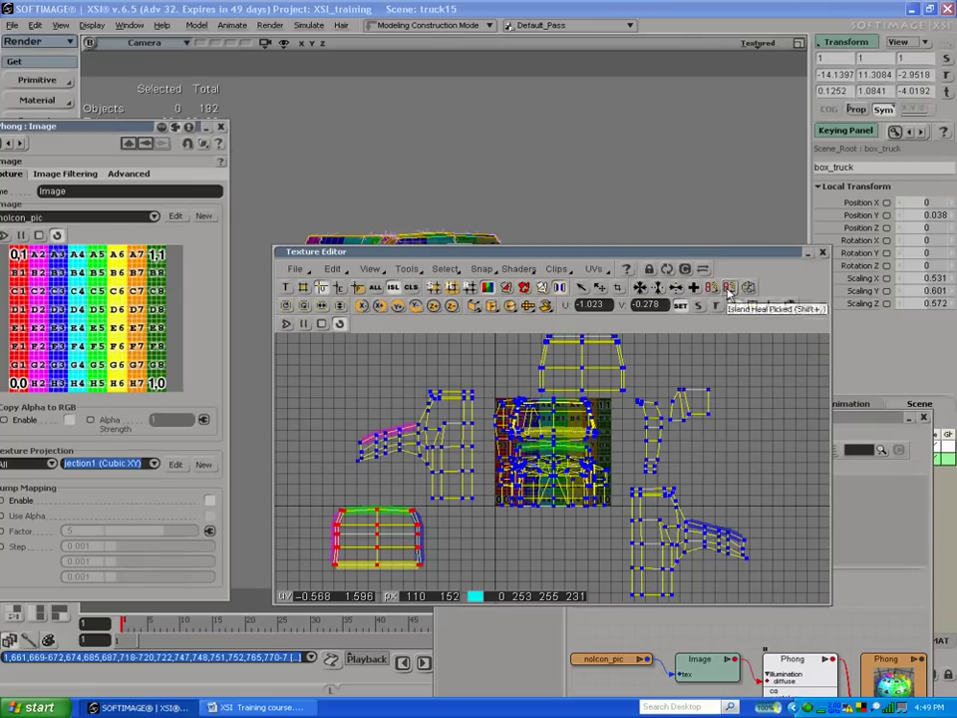
pyautogui.click(714, 289)
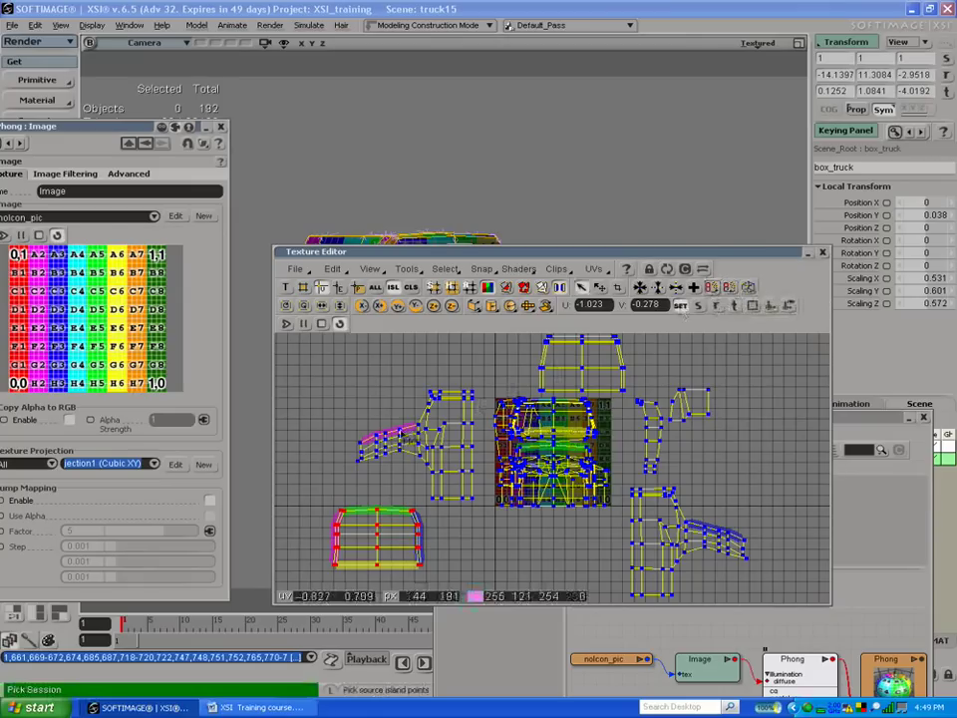
pyautogui.click(401, 434)
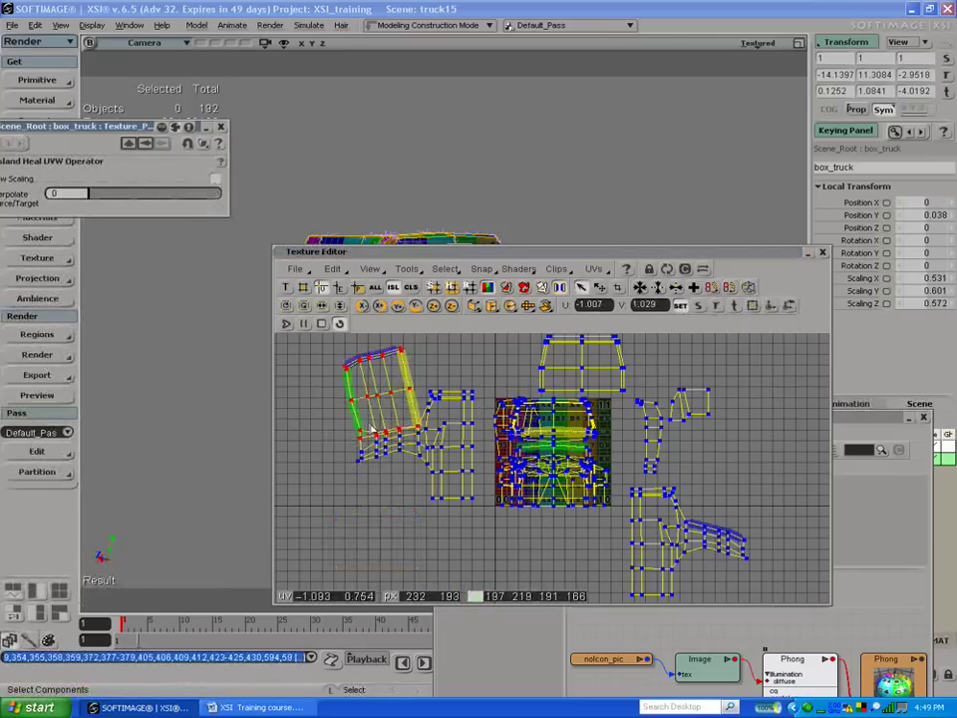
pyautogui.hotkey('ctrl', 'z')
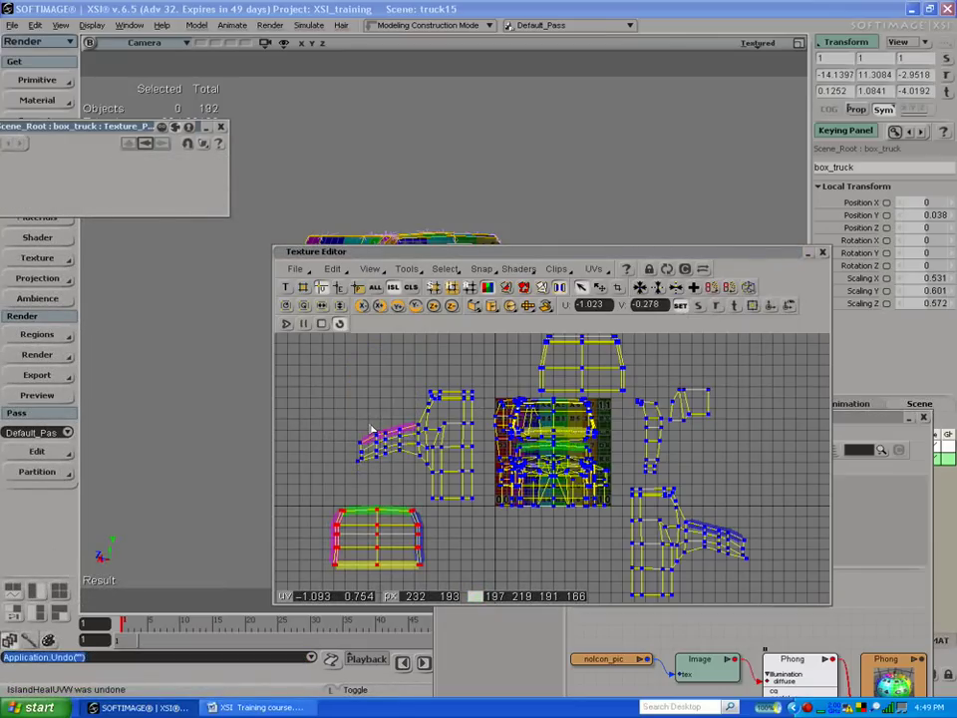
# Step: Close the Texture Editor and expand box_truck's polygon mesh clusters in the Explorer down to the Texture_Coordinates_AUTO projections
pyautogui.moveTo(474, 253); pyautogui.dragTo(419, 241)
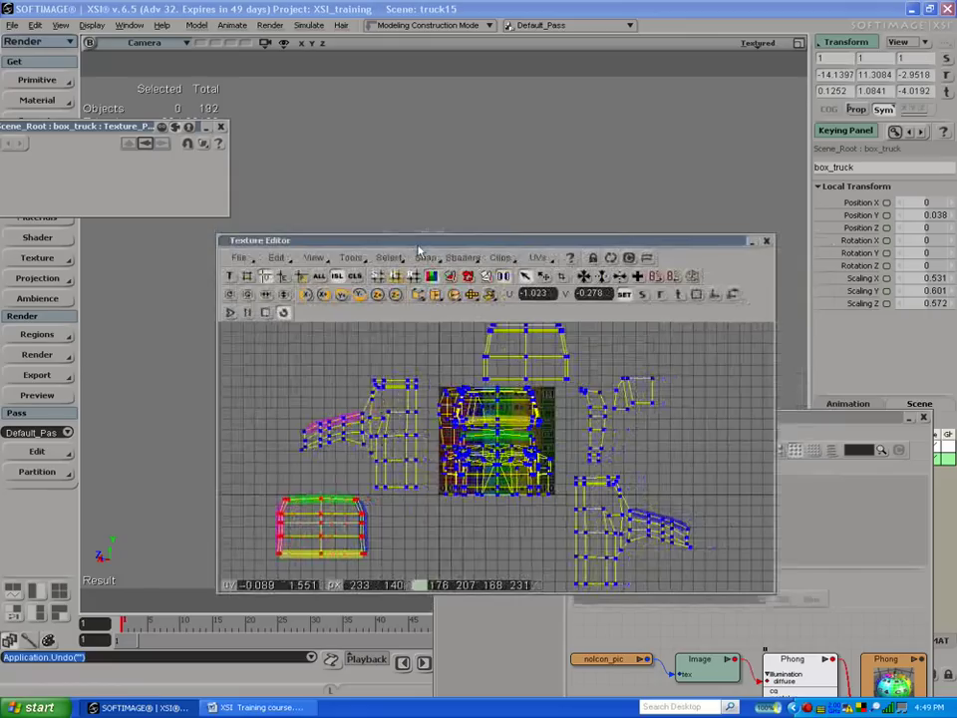
pyautogui.click(765, 240)
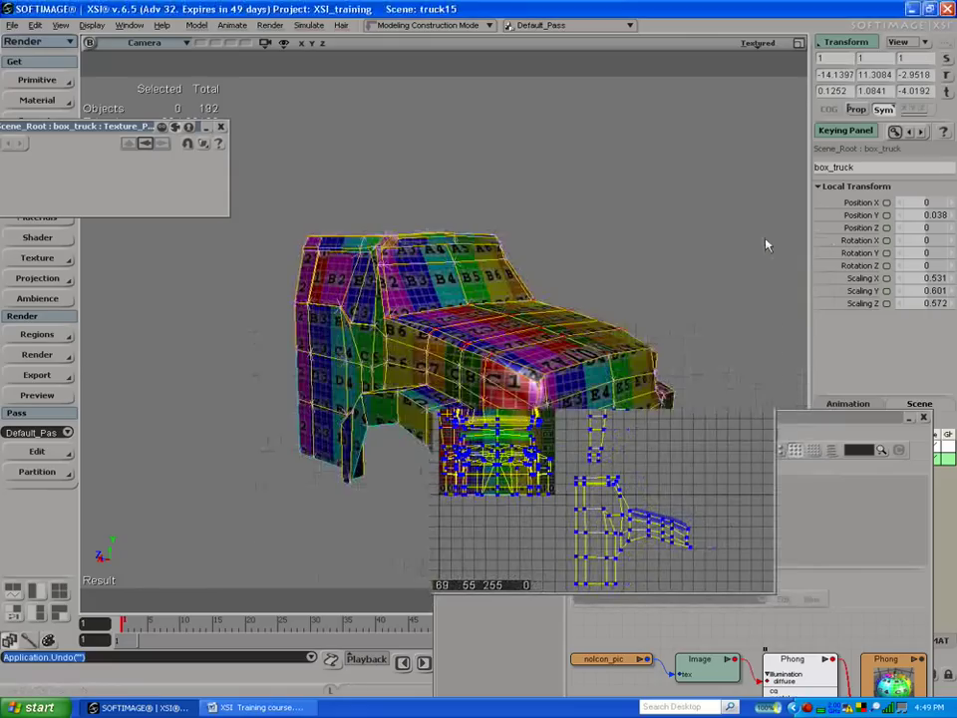
pyautogui.press('8')
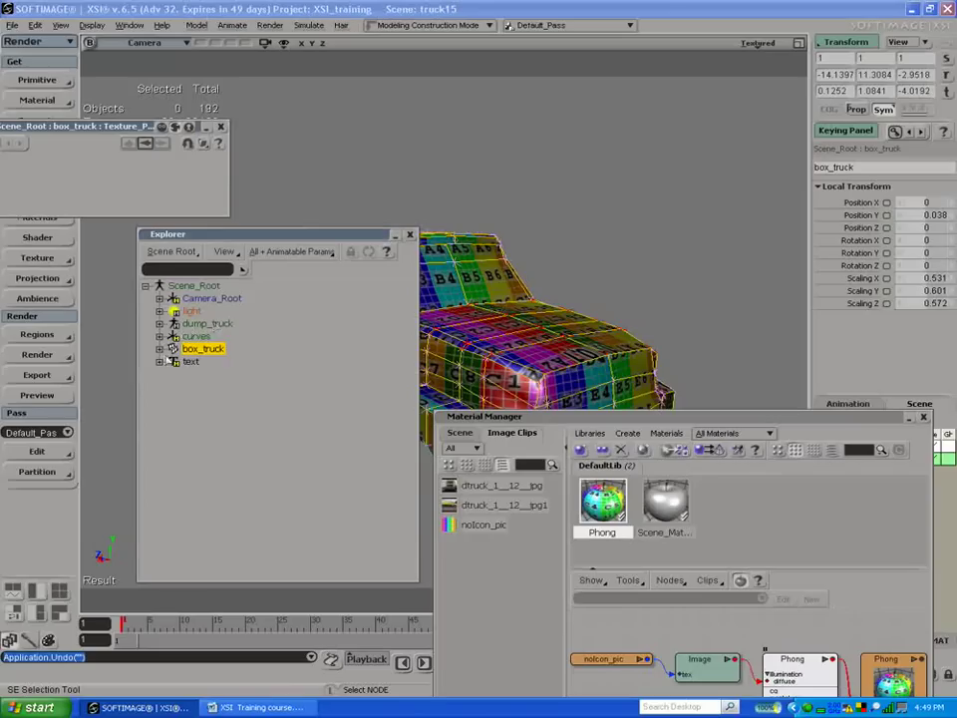
pyautogui.click(160, 349)
pyautogui.click(174, 361)
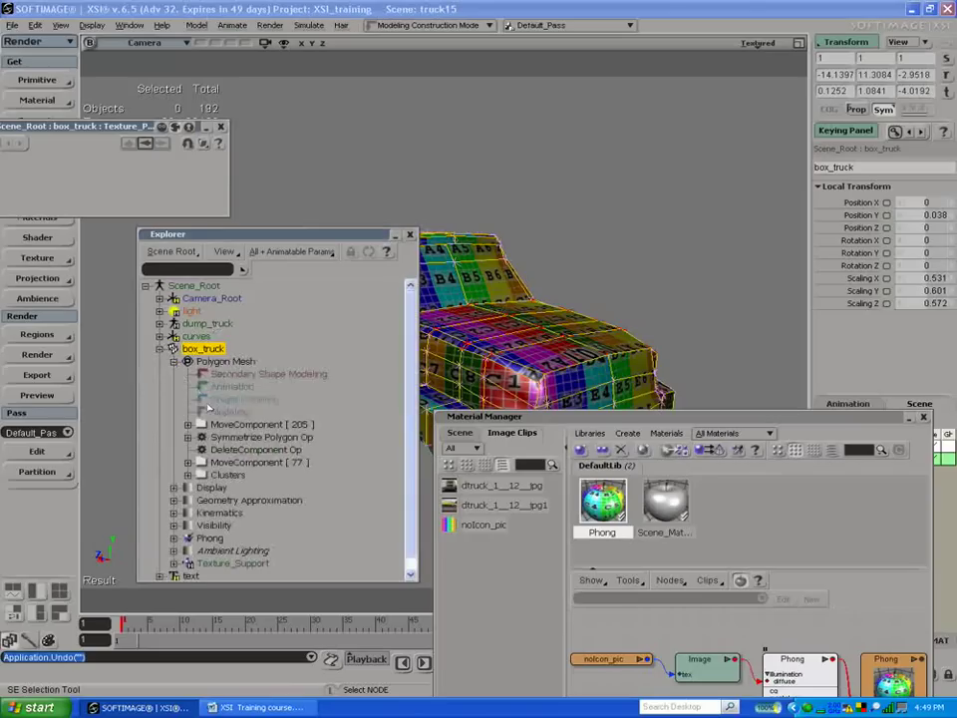
pyautogui.click(187, 474)
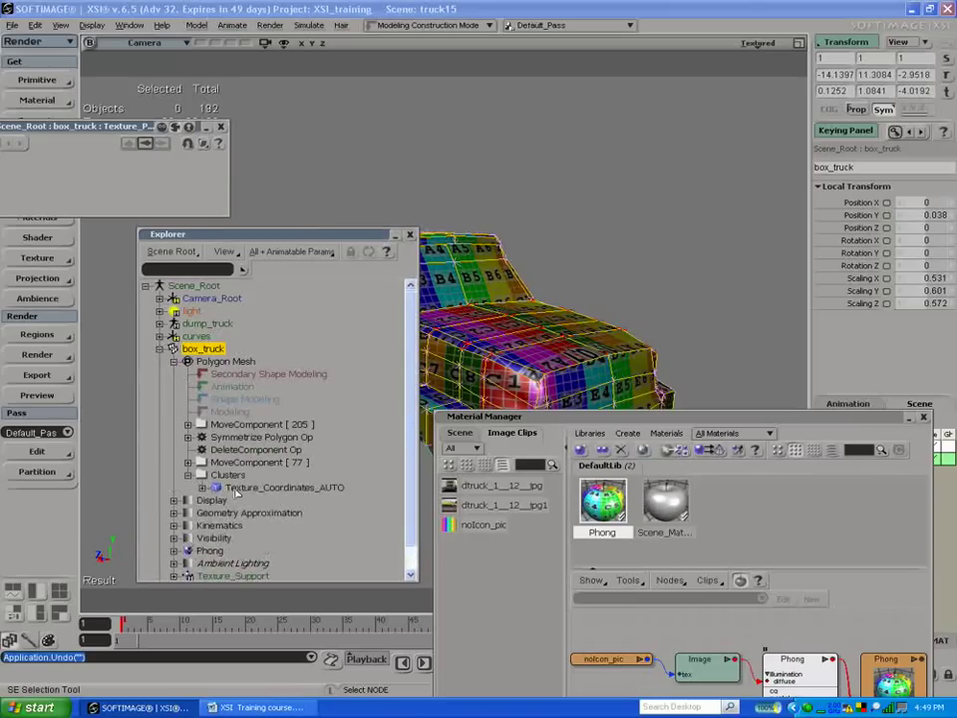
pyautogui.click(202, 487)
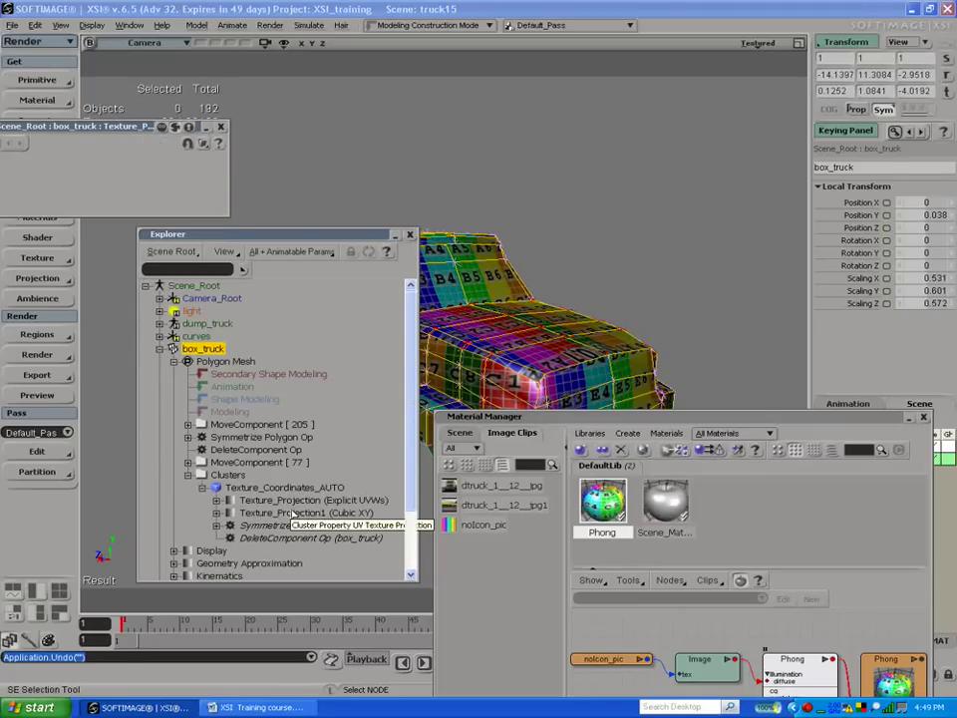
# Step: Try deleting Texture_Projection1 (Cubic XY) from box_truck and selecting the Explicit UVWs projection
pyautogui.click(290, 513)
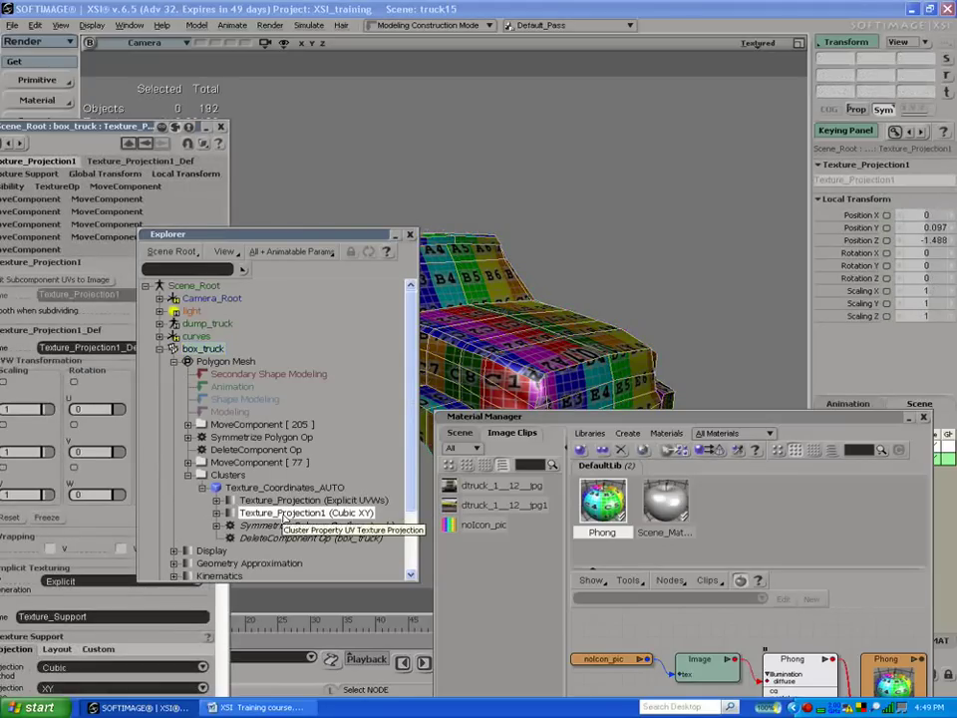
pyautogui.press('Delete')
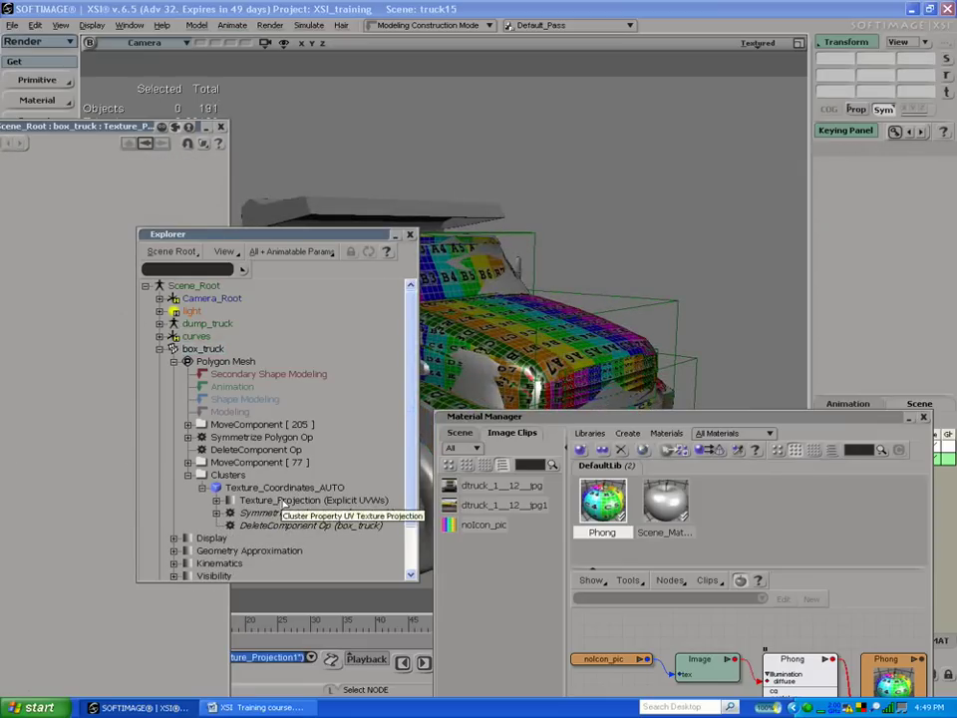
pyautogui.click(286, 502)
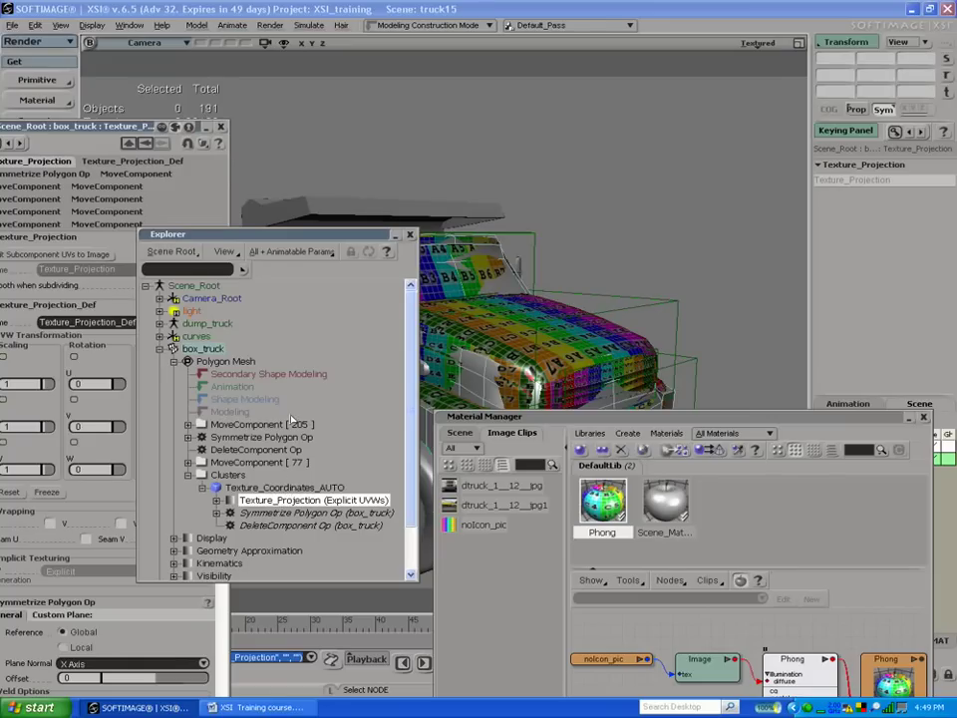
pyautogui.hotkey('ctrl', 'z')
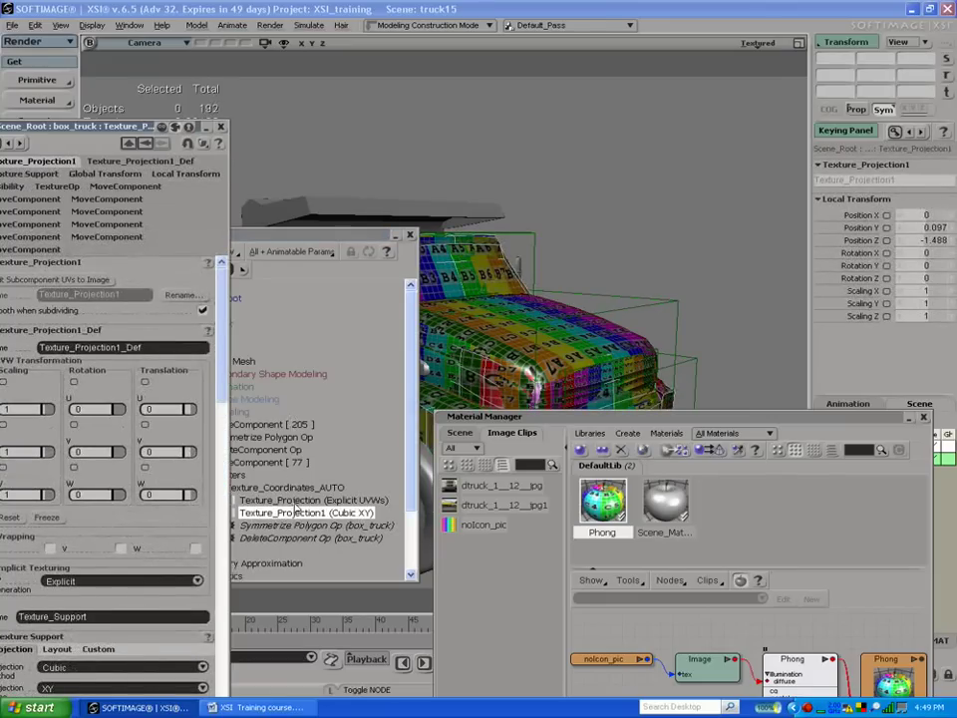
# Step: Delete box_truck's Texture_Projection1 (Cubic XY) again and open the properties of Texture_Projection (Explicit UVWs)
pyautogui.click(294, 503)
pyautogui.click(289, 513)
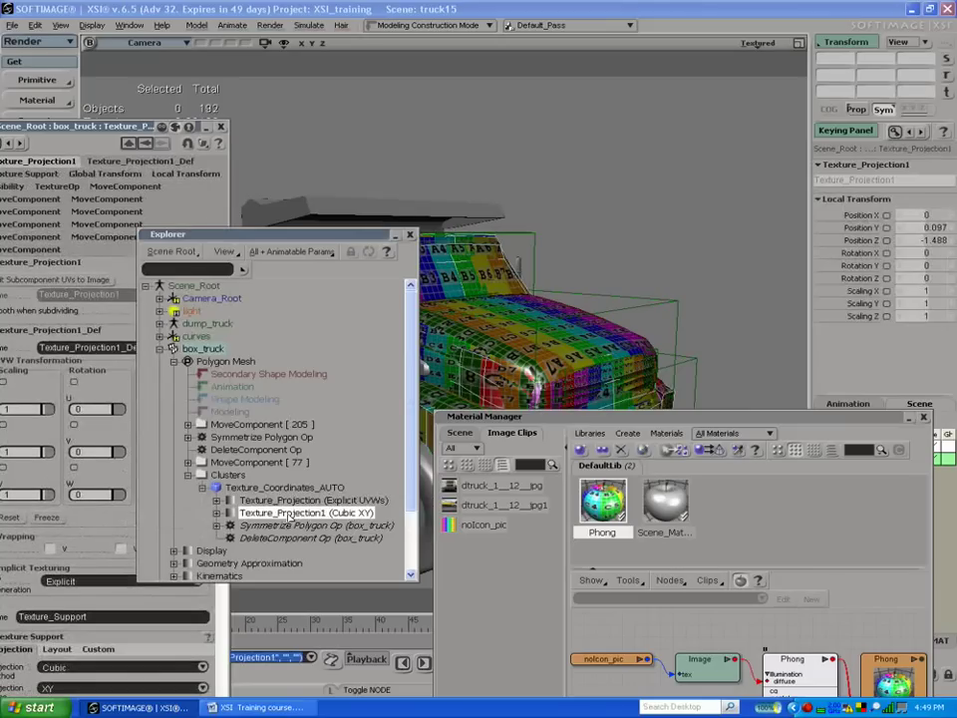
pyautogui.press('Delete')
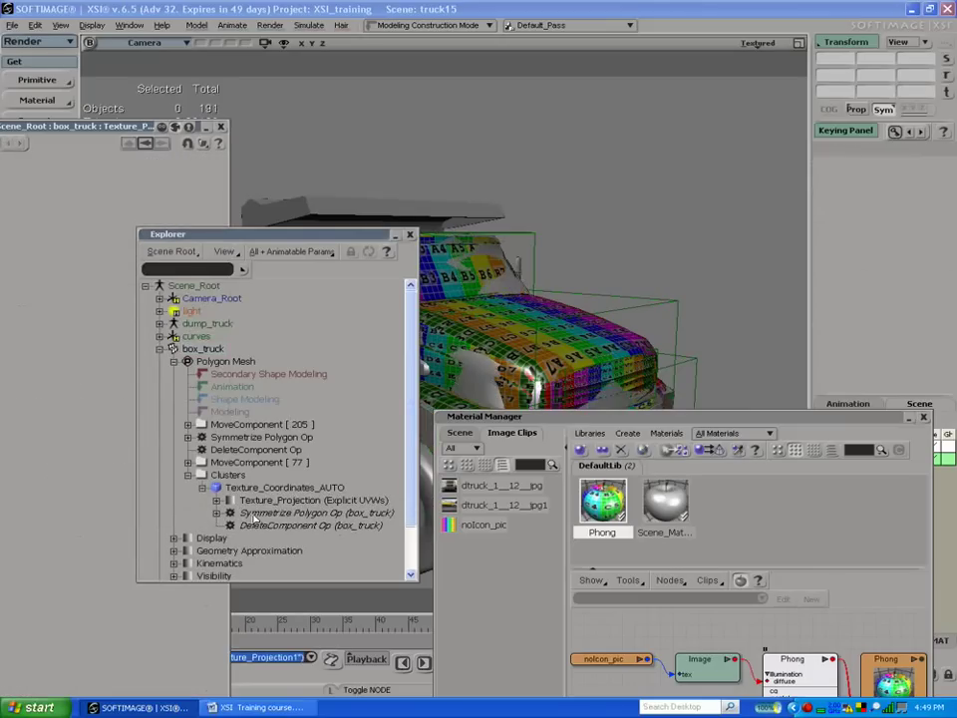
pyautogui.moveTo(299, 242); pyautogui.dragTo(374, 206)
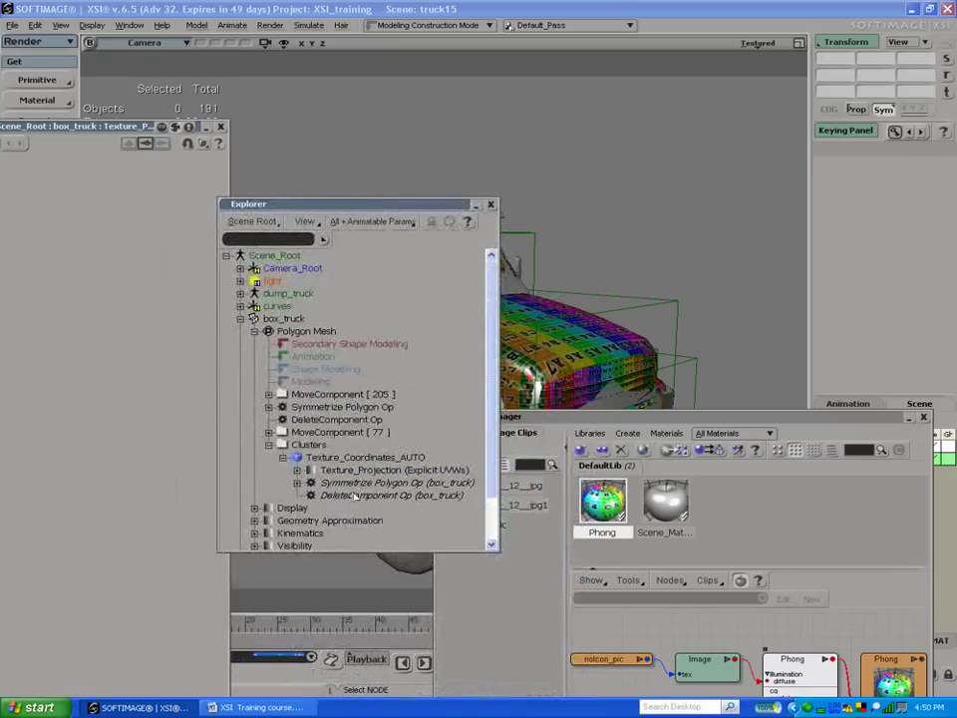
pyautogui.click(368, 459)
pyautogui.click(359, 471)
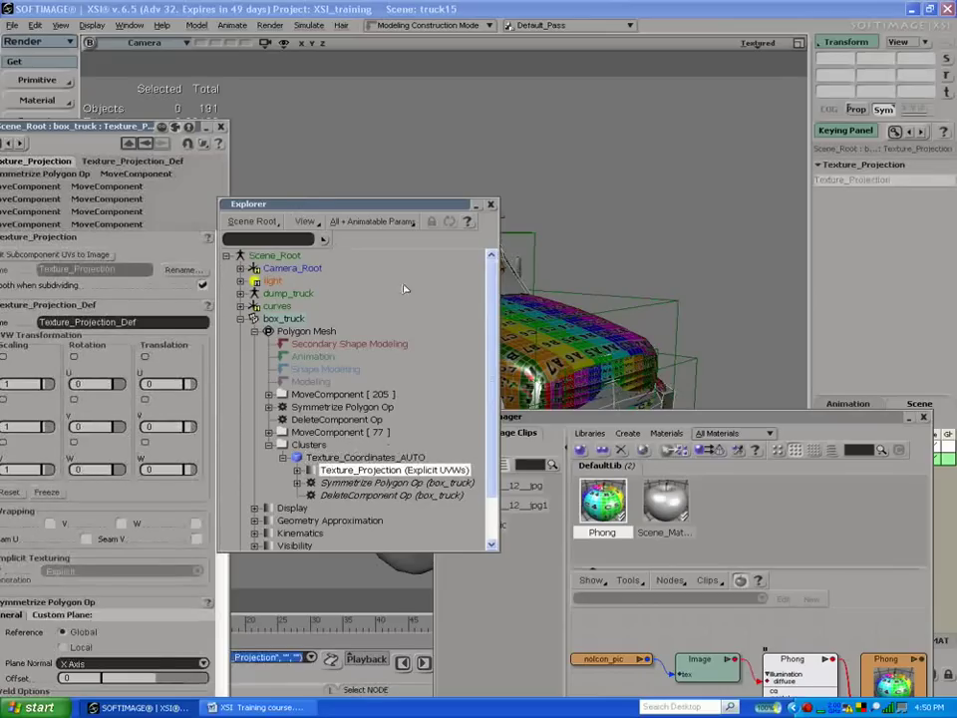
# Step: Inspect the image settings feeding the Phong material's diffuse color, and undo the deletion of the cubic projection
pyautogui.doubleClick(602, 501)
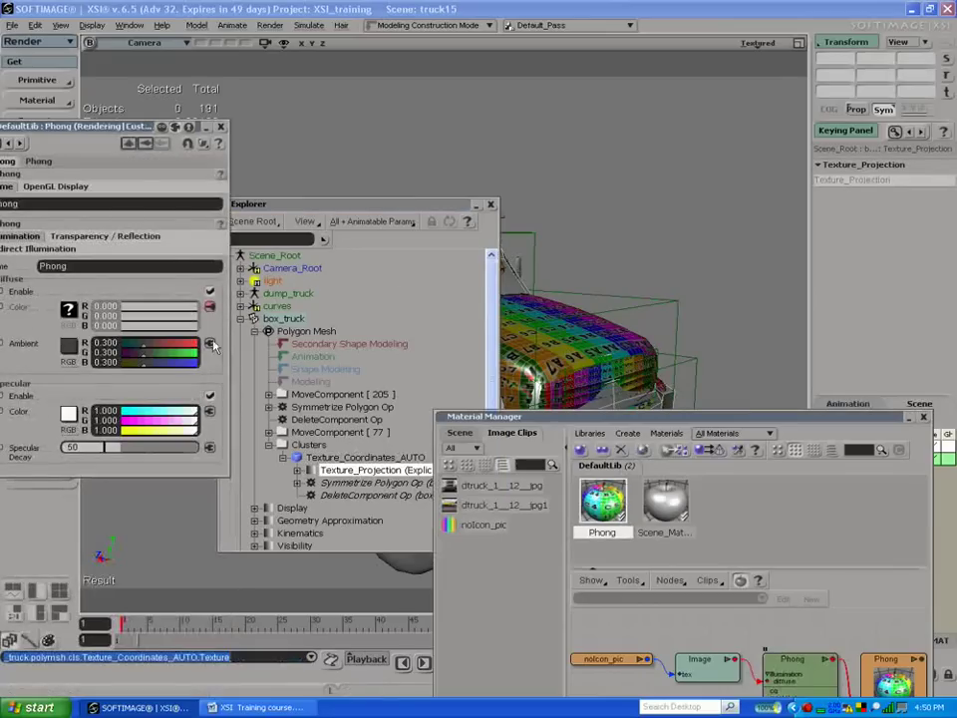
pyautogui.moveTo(97, 130); pyautogui.dragTo(255, 110)
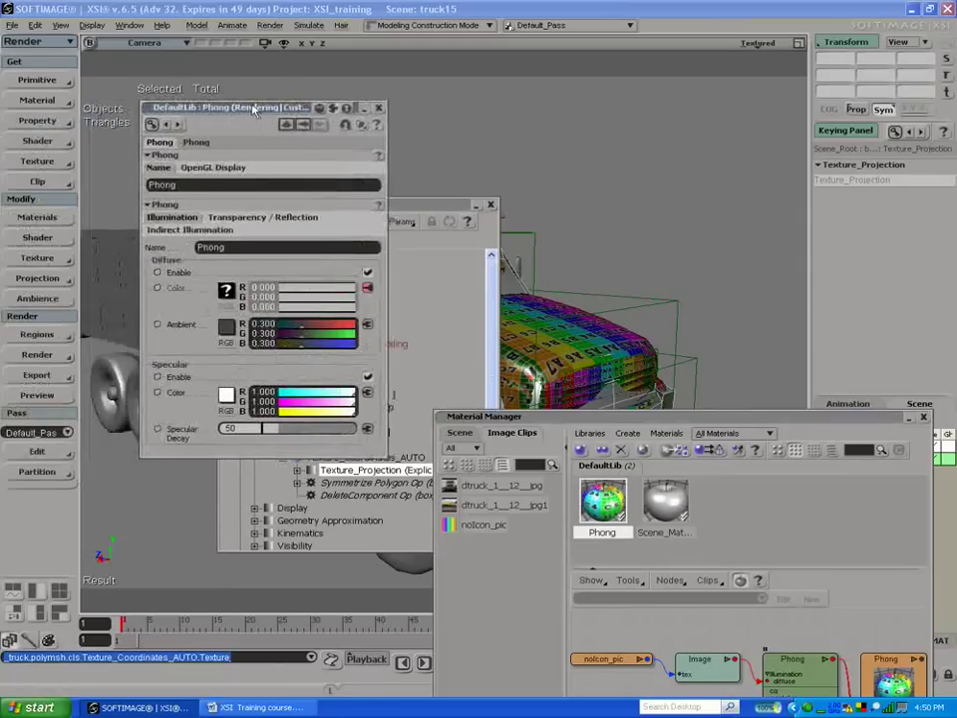
pyautogui.click(178, 156)
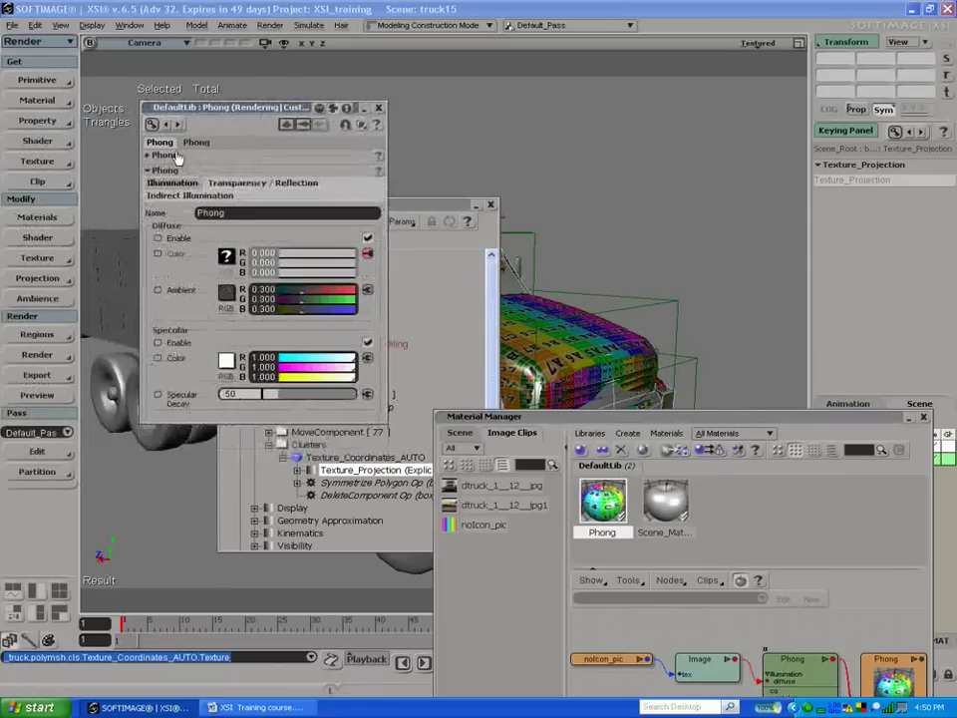
pyautogui.click(368, 255)
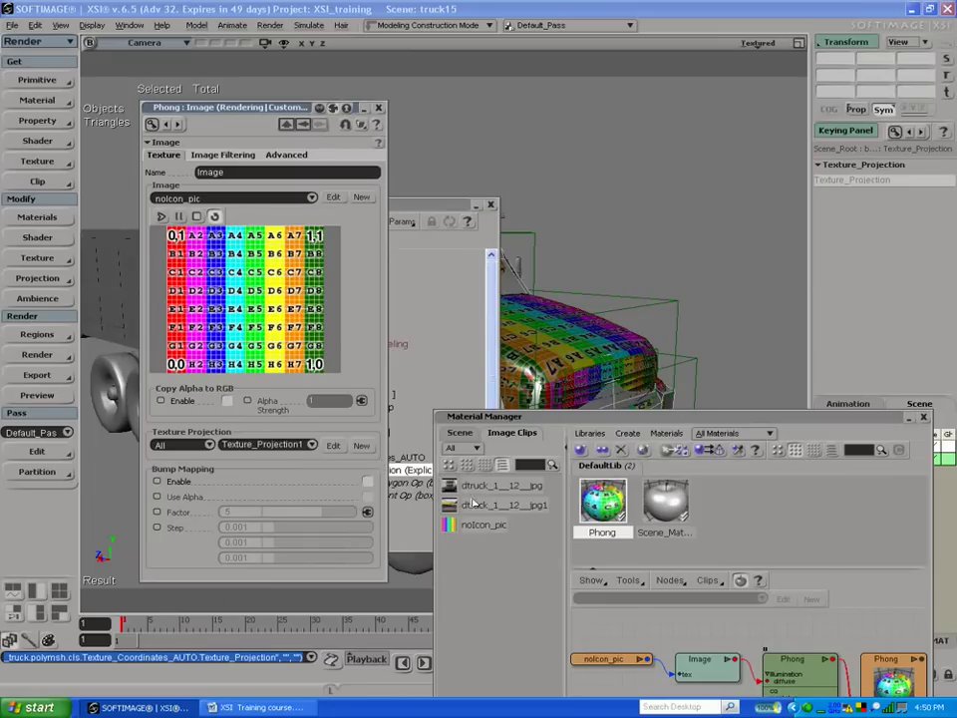
pyautogui.click(459, 328)
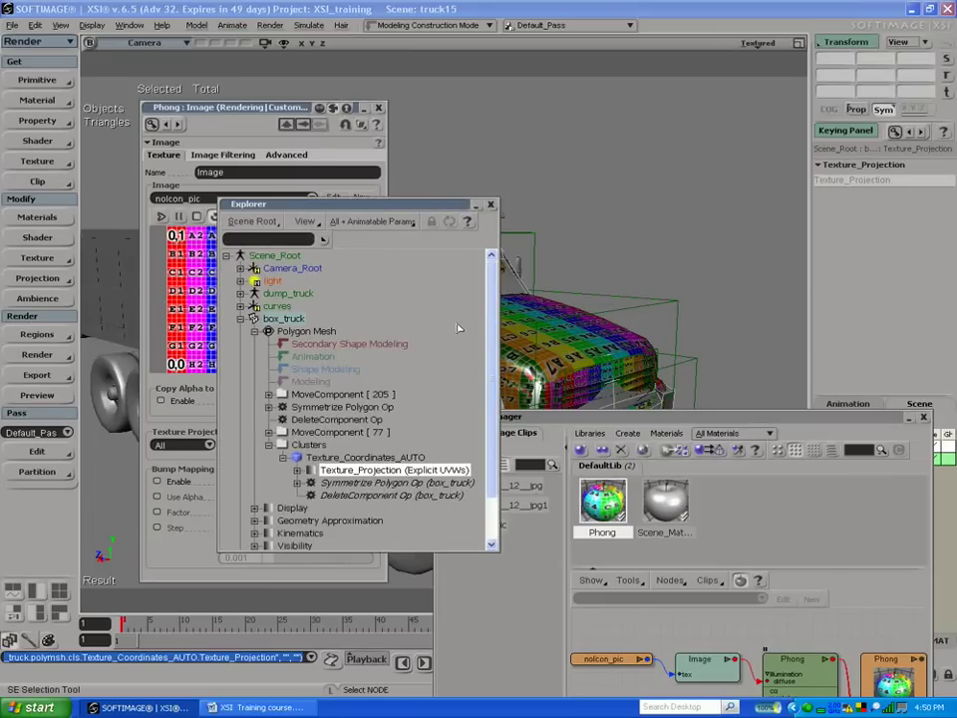
pyautogui.hotkey('ctrl', 'z')
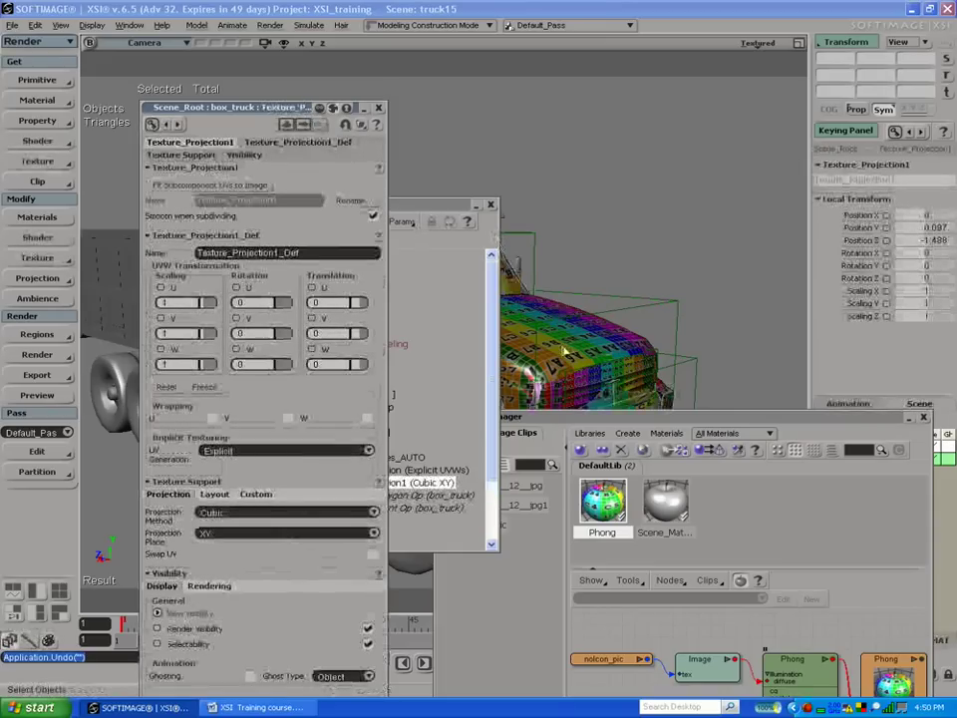
# Step: Select the truck's hood and set the Phong image's texture projection to Texture_Projection1 (Cubic XY)
pyautogui.doubleClick(602, 503)
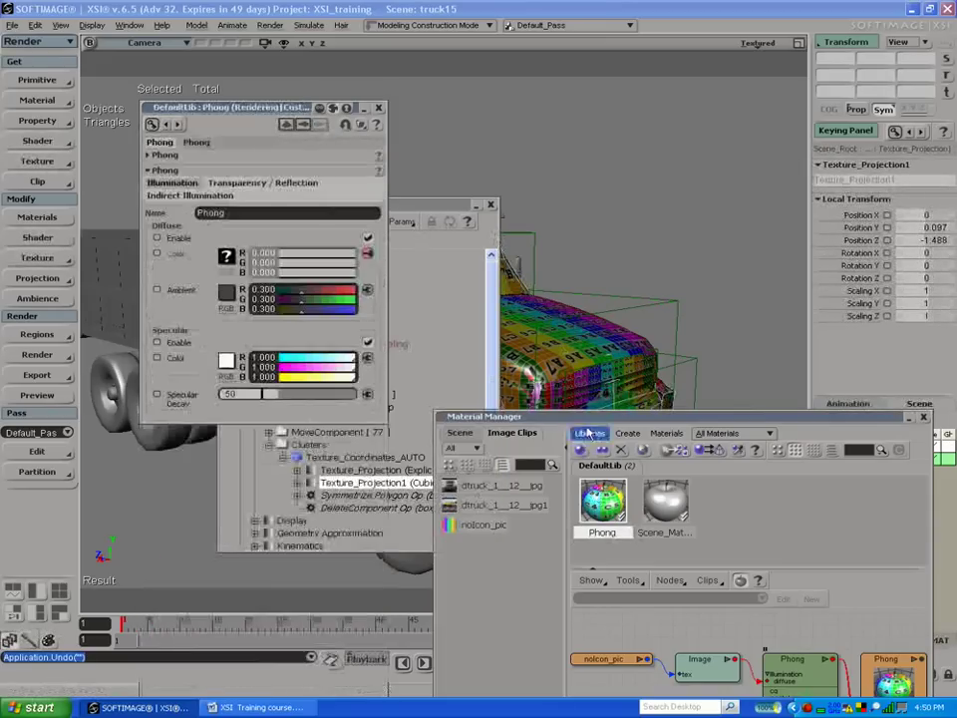
pyautogui.click(575, 354)
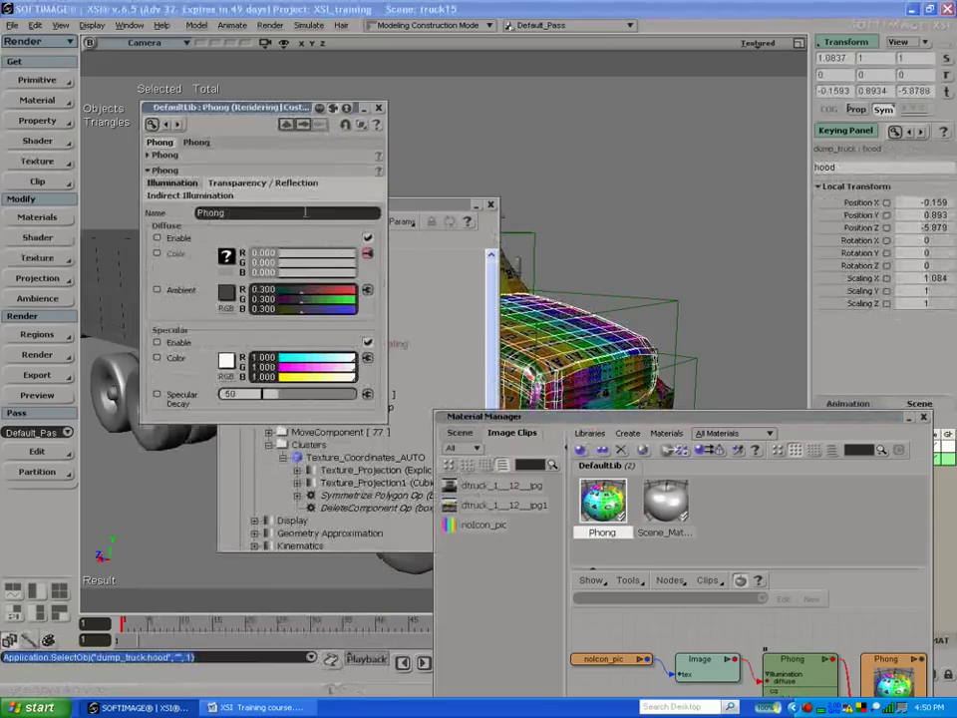
pyautogui.click(370, 255)
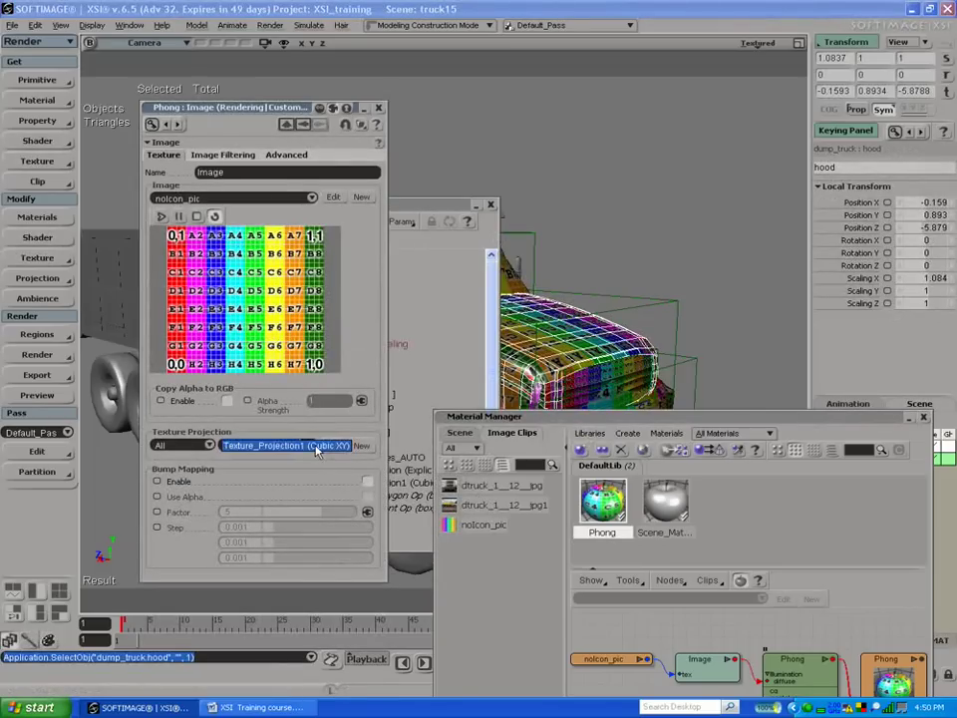
pyautogui.click(316, 451)
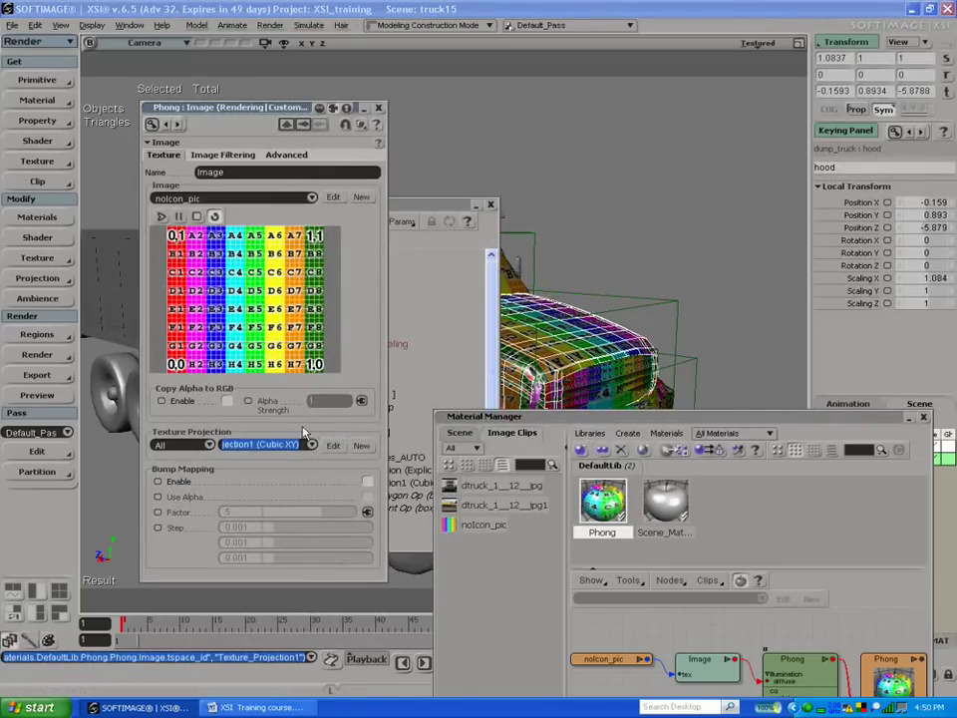
# Step: Close the image settings and undo the recent edits back past the UV island moves and the cubic projection on box_truck
pyautogui.click(378, 107)
pyautogui.hotkey('ctrl', 'z')
pyautogui.hotkey('ctrl', 'z')
pyautogui.hotkey('ctrl', 'z')
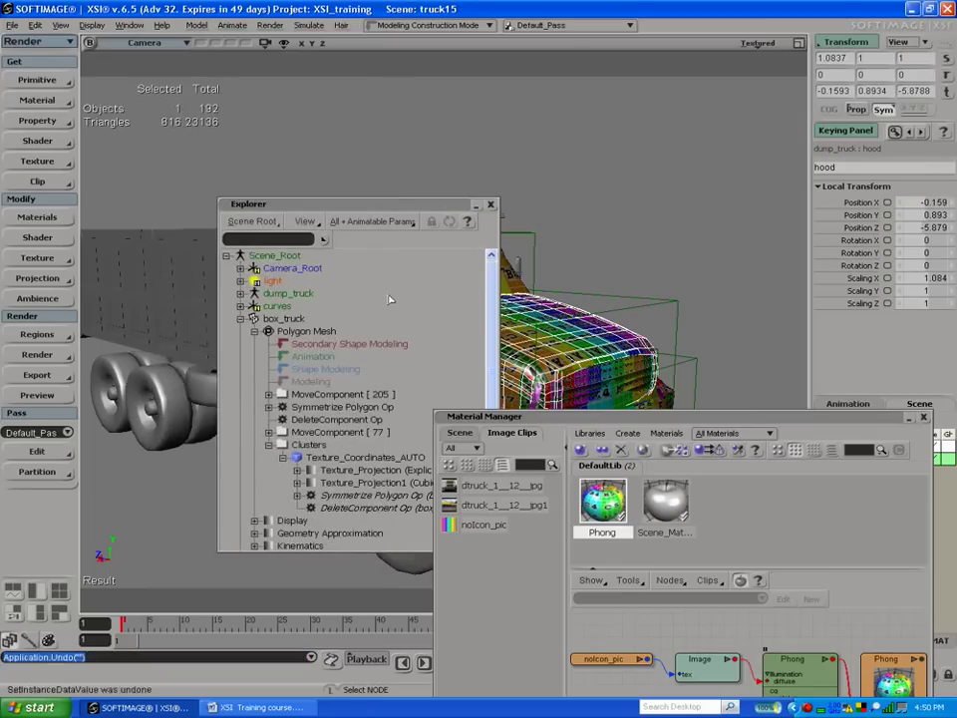
pyautogui.hotkey('ctrl', 'z')
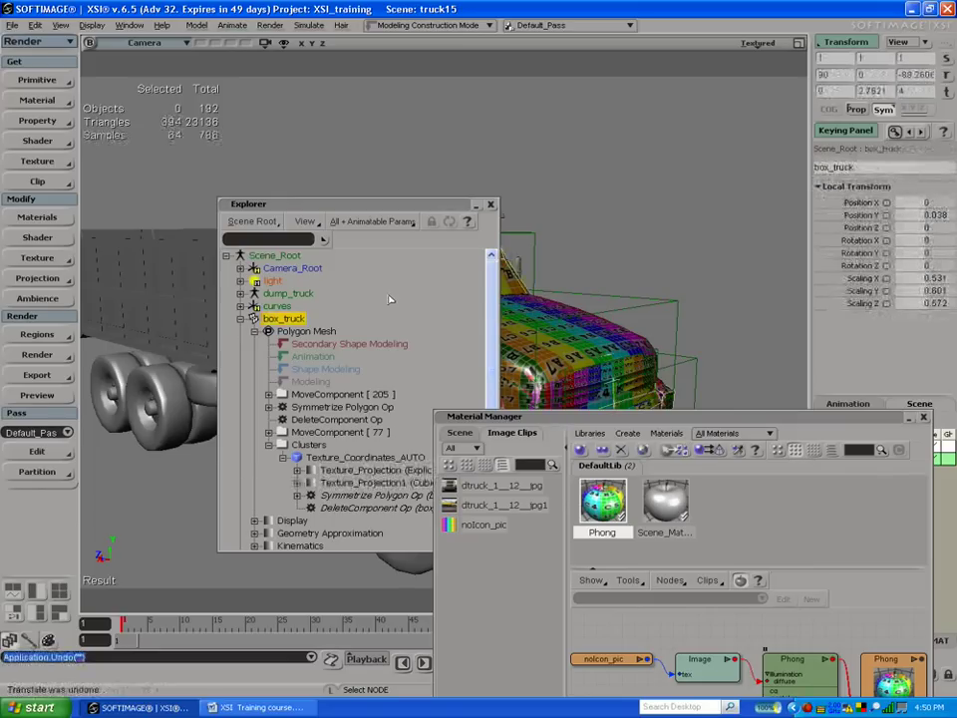
pyautogui.hotkey('ctrl', 'z')
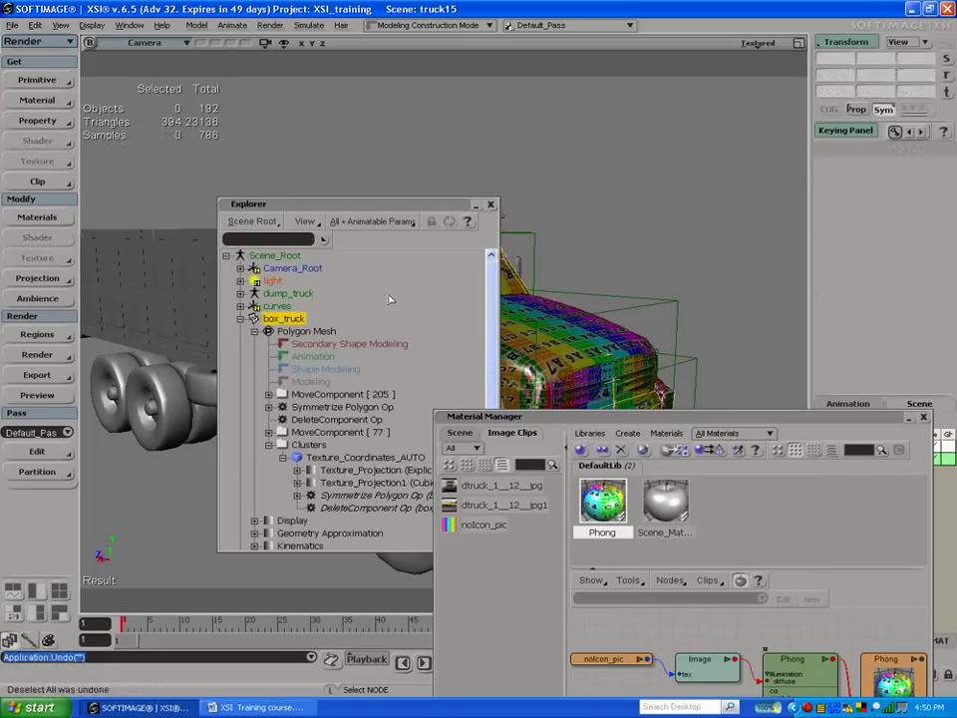
pyautogui.hotkey('ctrl', 'z')
pyautogui.hotkey('ctrl', 'z')
pyautogui.hotkey('ctrl', 'z')
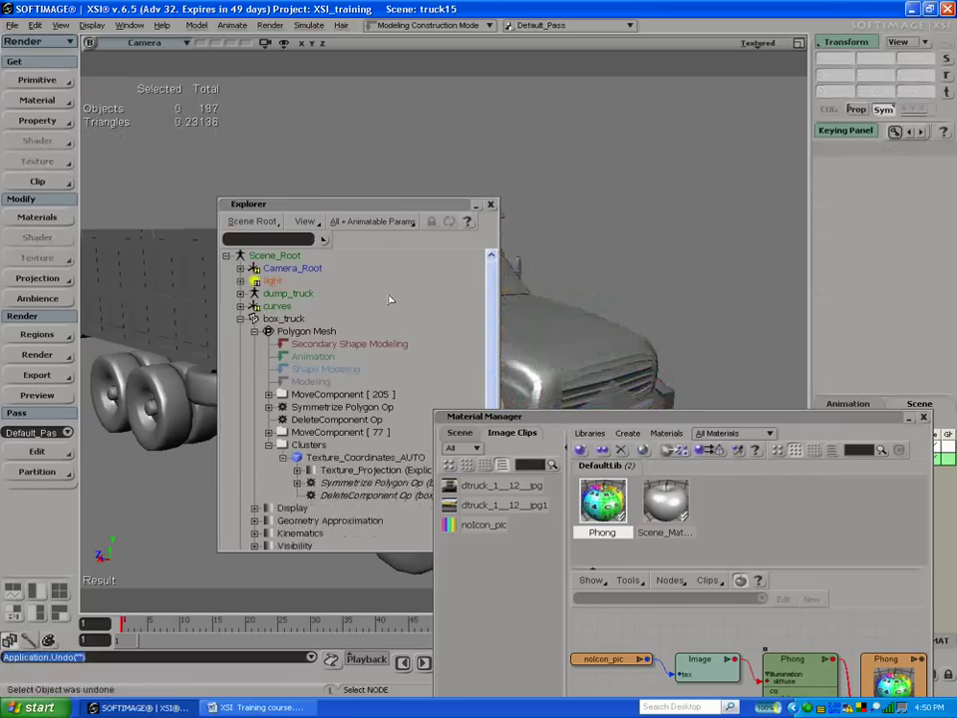
pyautogui.hotkey('ctrl', 'z')
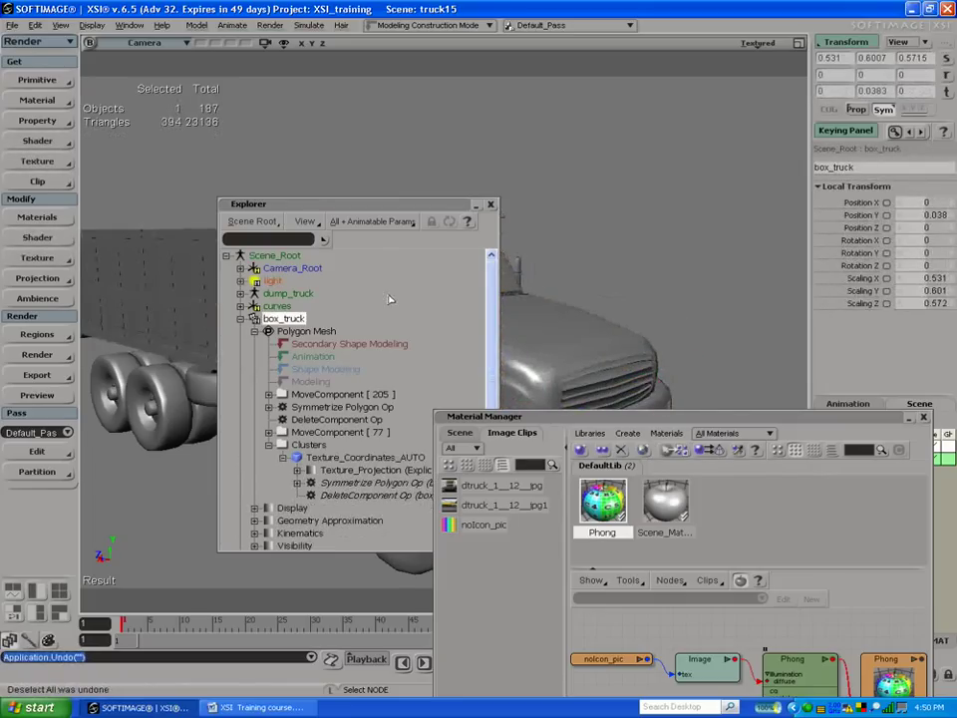
pyautogui.hotkey('ctrl', 'z')
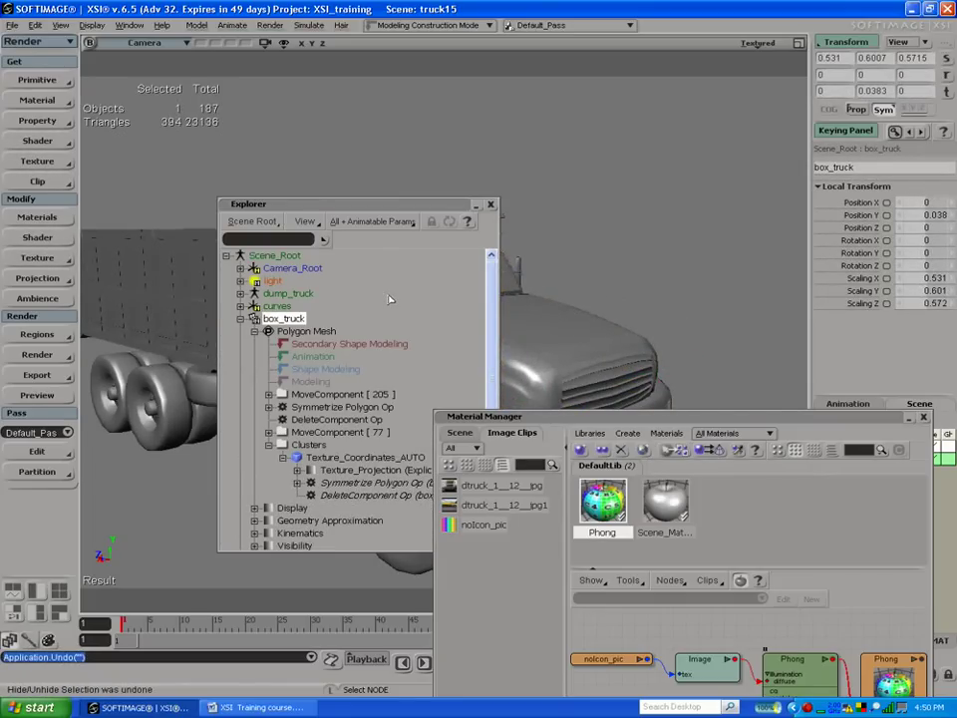
# Step: Move the Material Manager away from the layer list and turn on the block_cab layer's visibility
pyautogui.moveTo(666, 419); pyautogui.dragTo(389, 404)
pyautogui.click(904, 446)
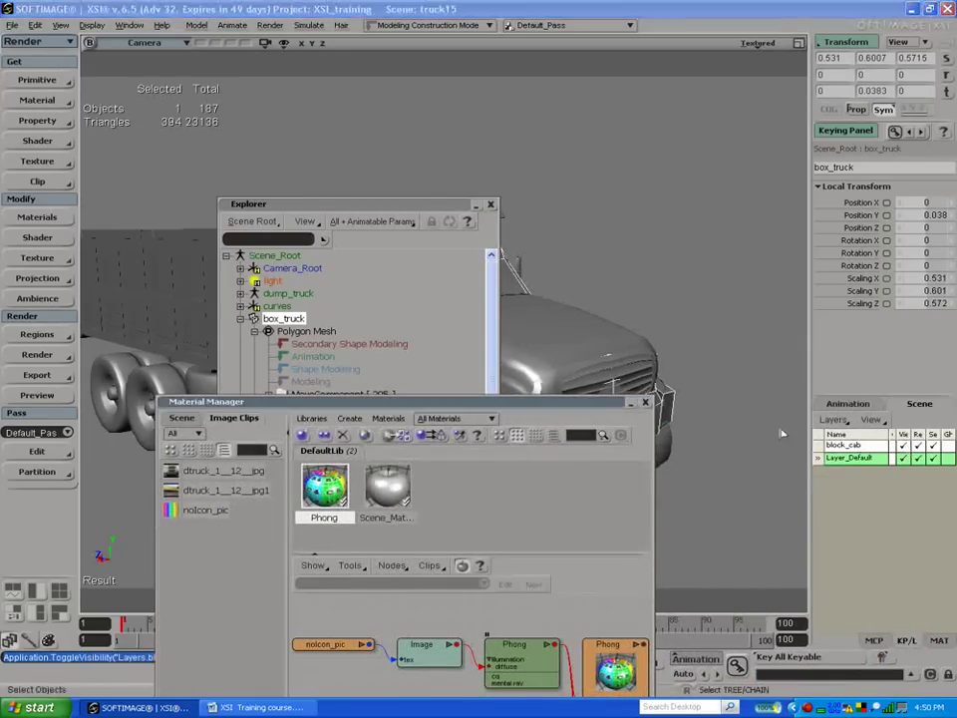
# Step: Close the Material Manager and the Explorer, and select box_truck in the camera view
pyautogui.click(645, 402)
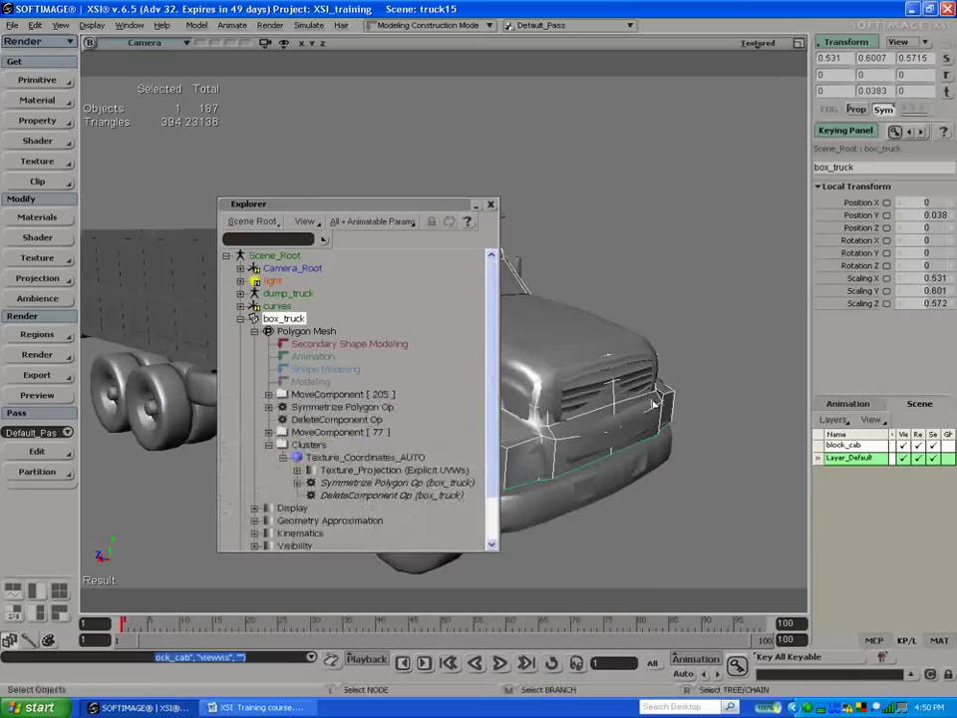
pyautogui.click(491, 205)
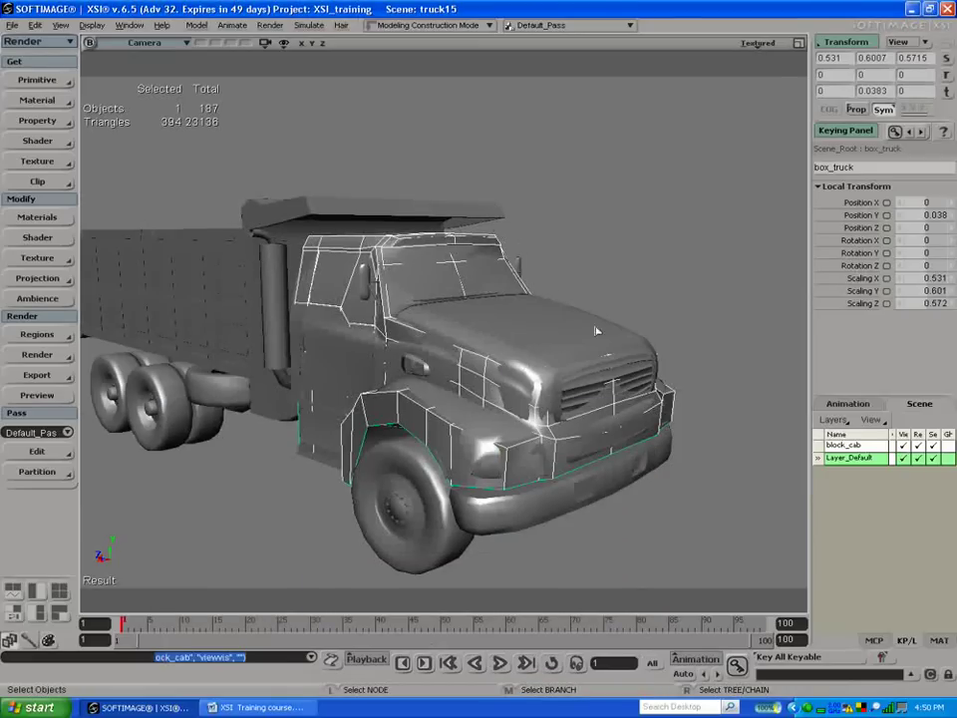
pyautogui.click(669, 327)
pyautogui.click(477, 426)
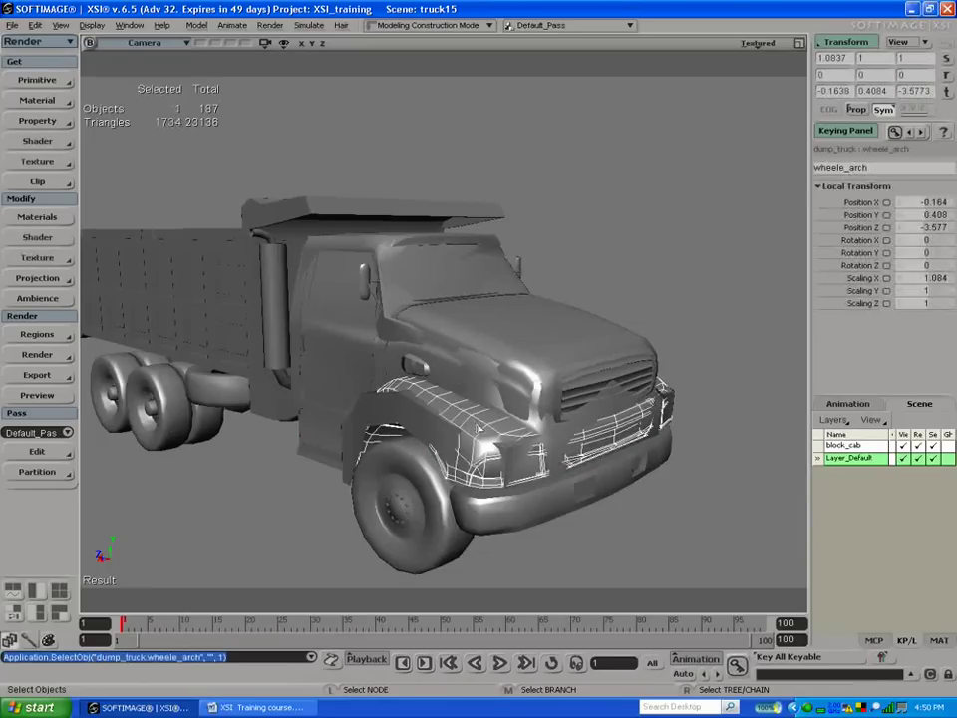
pyautogui.click(321, 325)
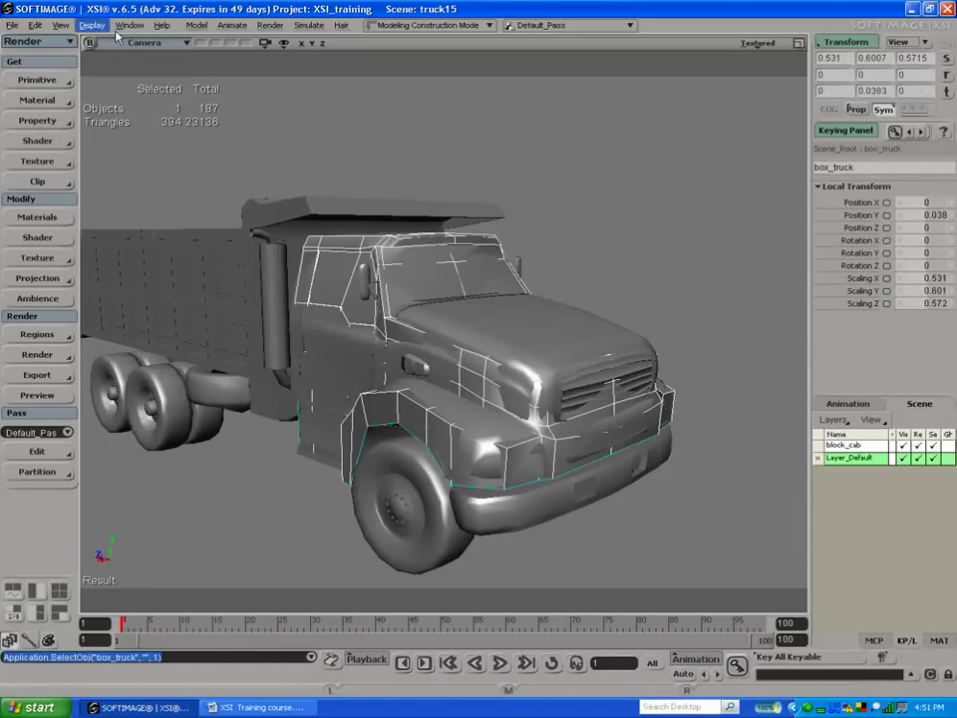
# Step: Reload truck15 from the recent scenes and discard the unsaved changes
pyautogui.click(14, 25)
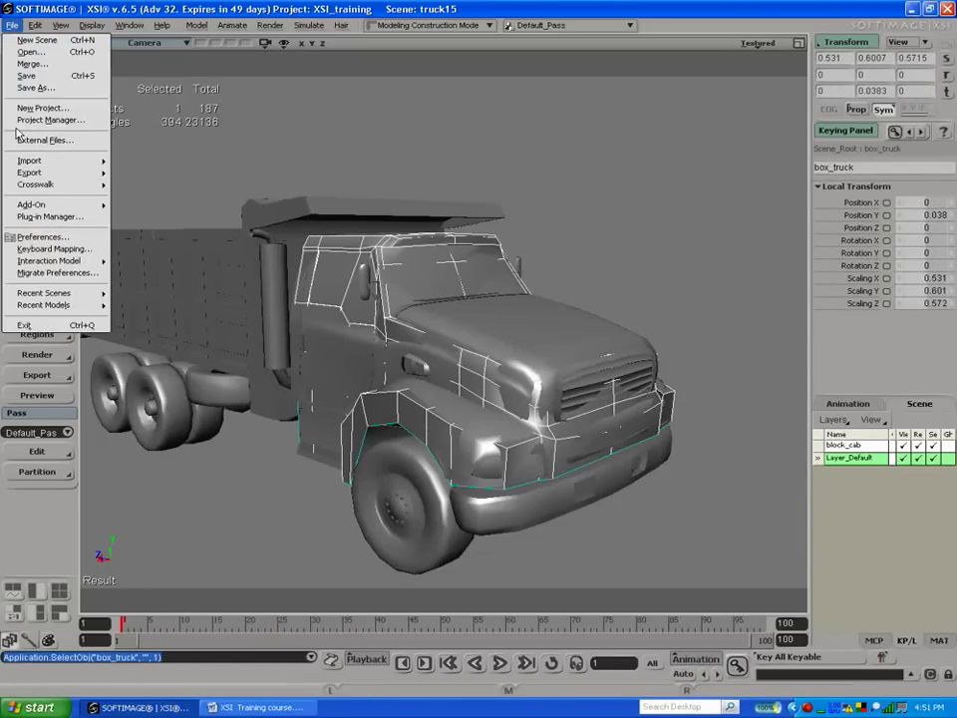
pyautogui.moveTo(31, 295)
pyautogui.click(138, 295)
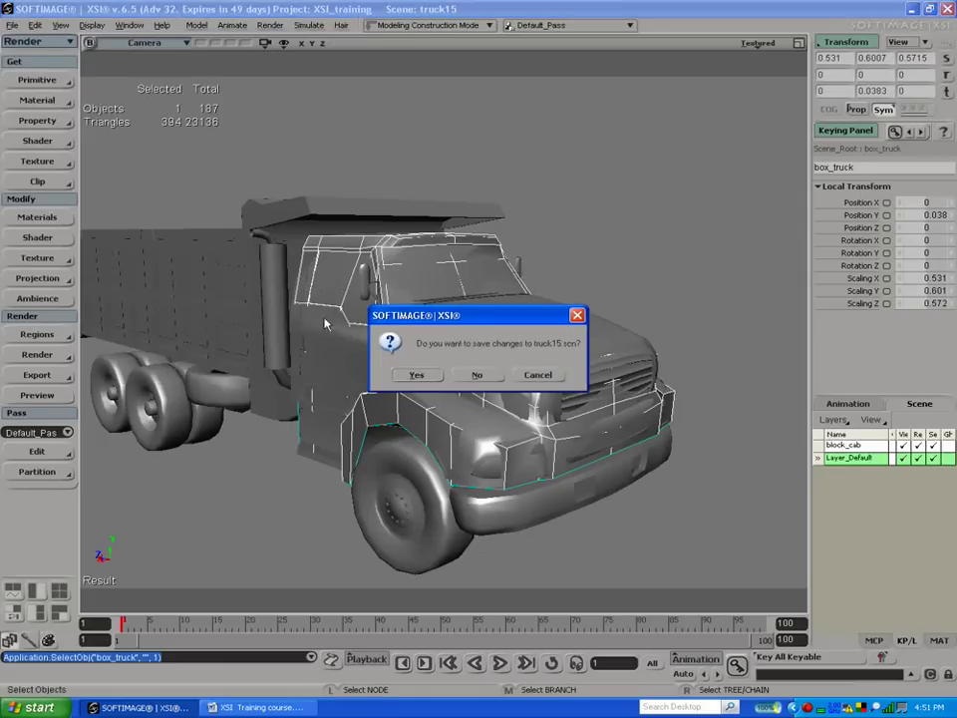
pyautogui.click(483, 371)
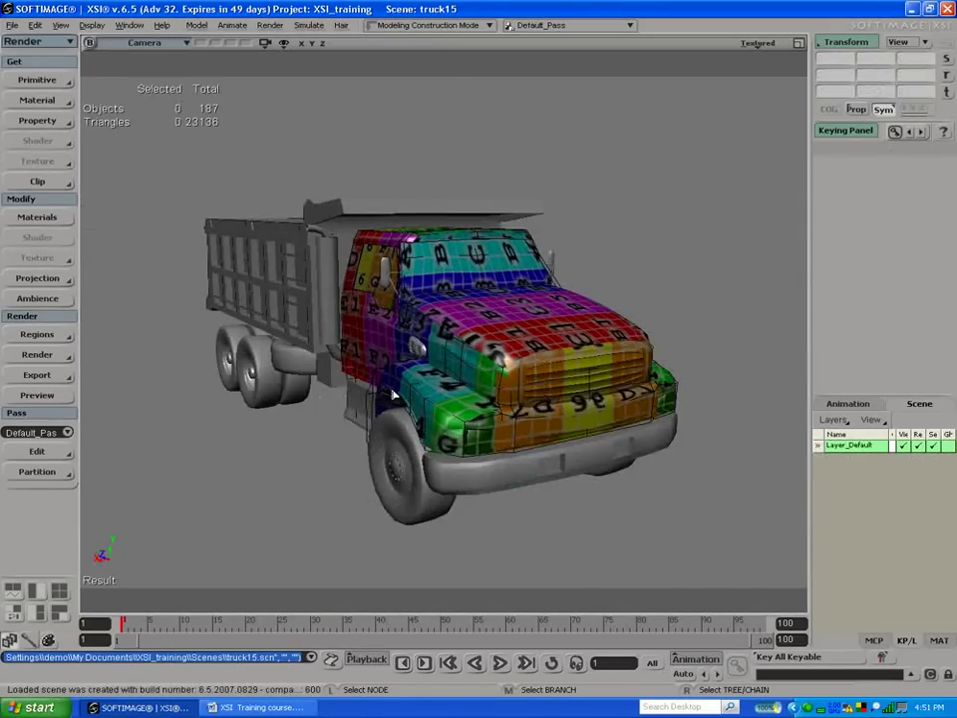
# Step: Select the hood, find it in the Explorer and delete the Gator operator from its polygon mesh
pyautogui.click(535, 332)
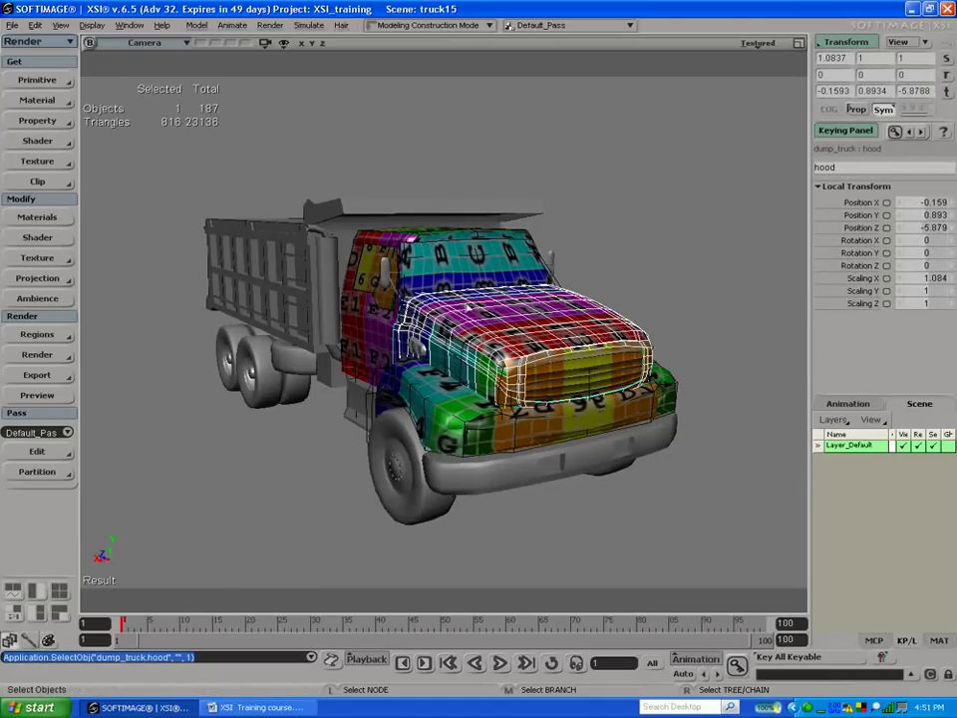
pyautogui.press('8')
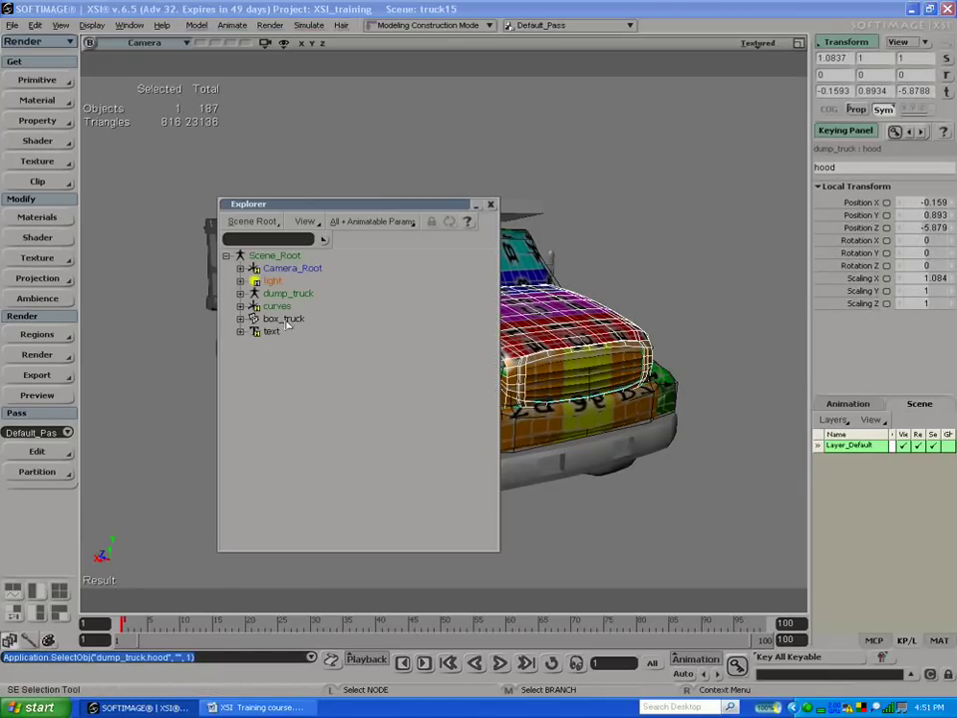
pyautogui.press('f')
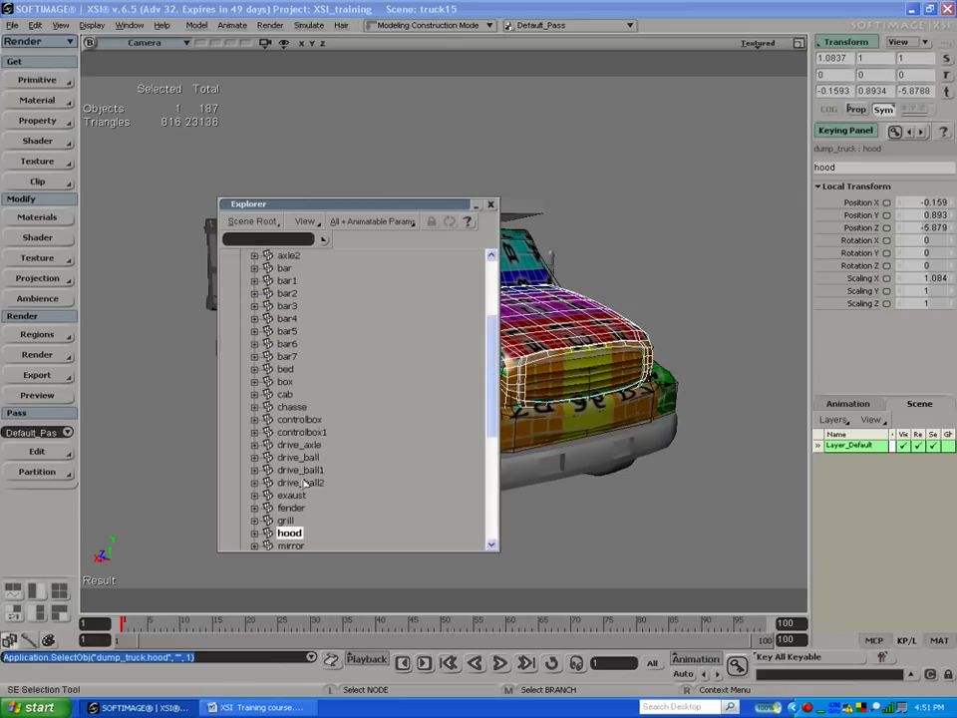
pyautogui.scroll(-6, 377, 416)
pyautogui.click(254, 294)
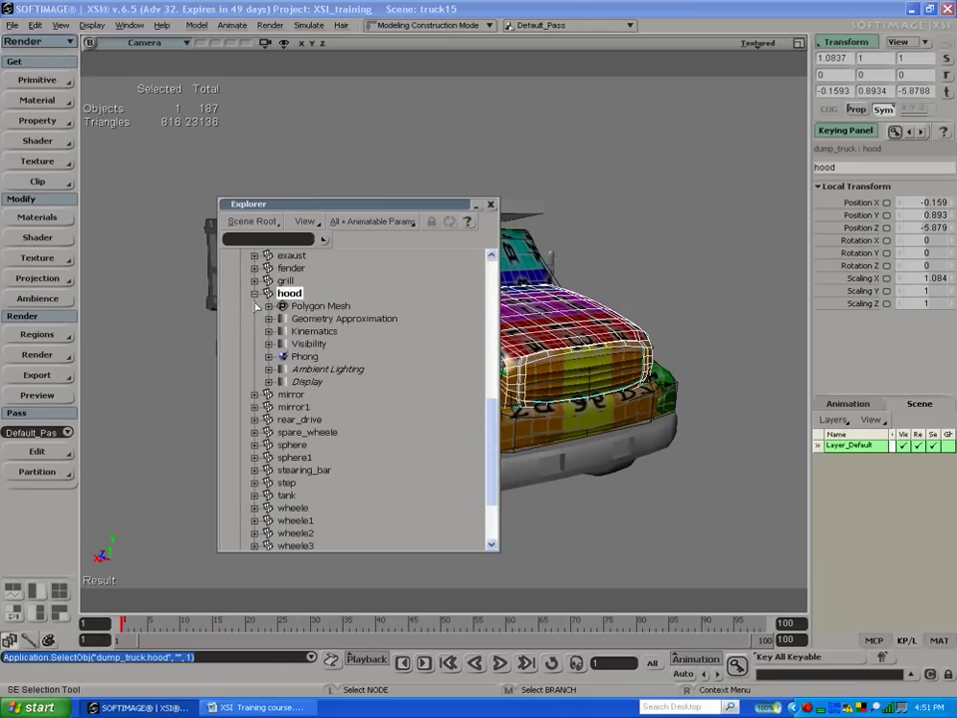
pyautogui.click(268, 306)
pyautogui.click(309, 368)
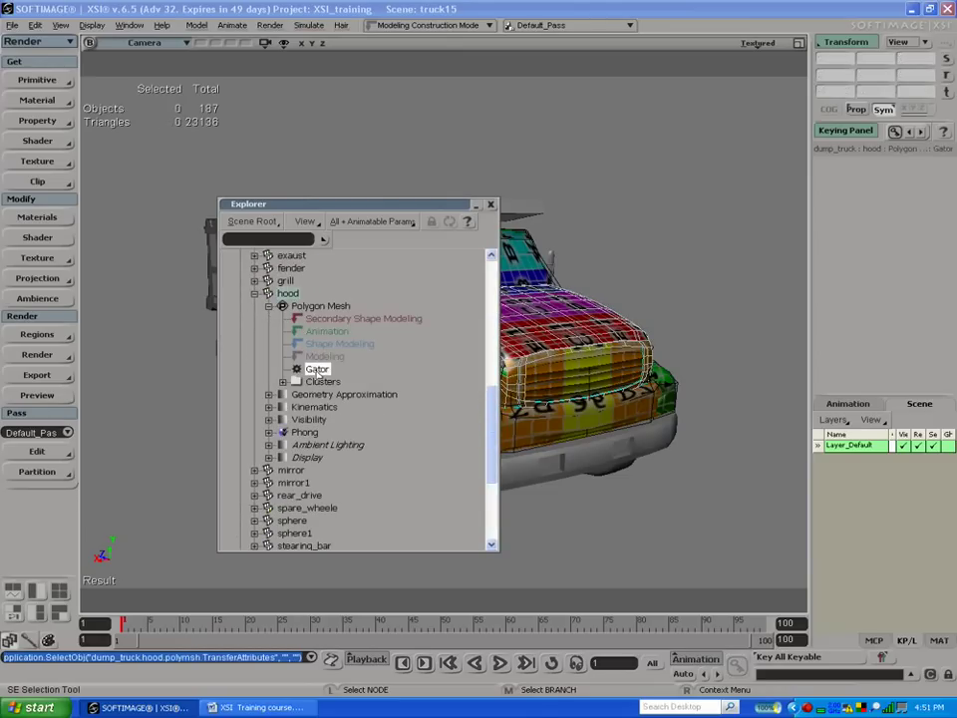
pyautogui.press('Delete')
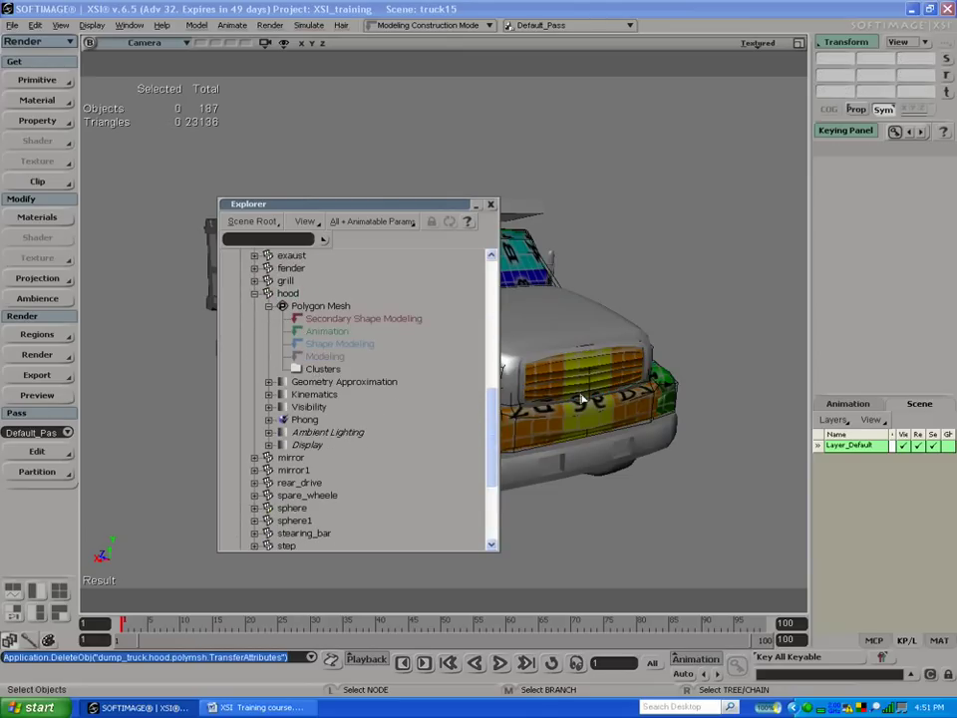
# Step: Delete the Gator operator from the grill's polygon mesh
pyautogui.click(287, 282)
pyautogui.click(256, 282)
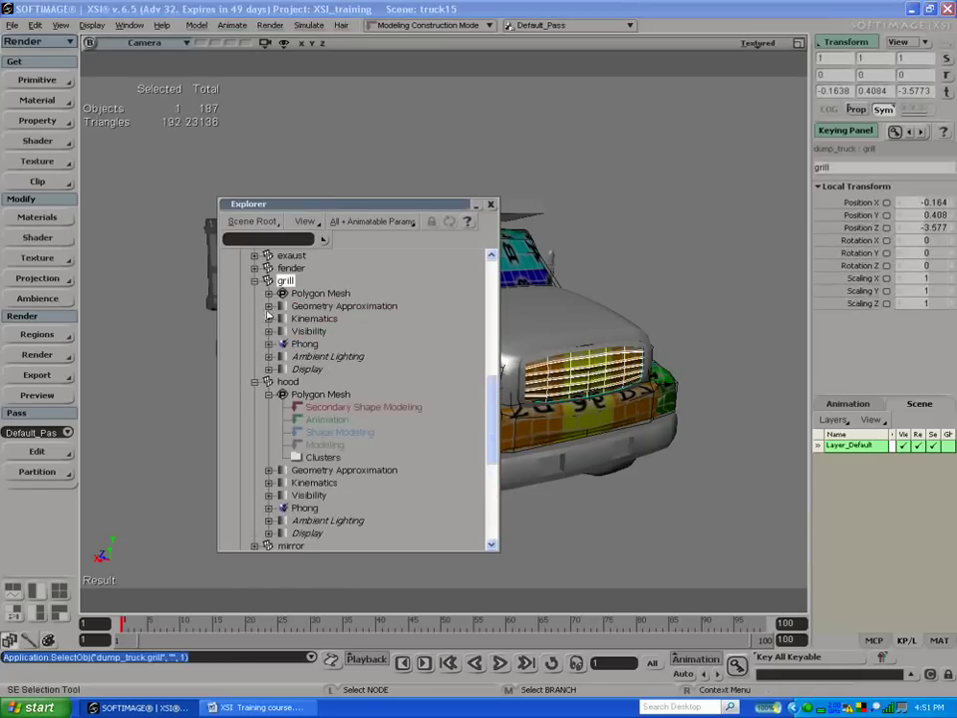
pyautogui.click(269, 293)
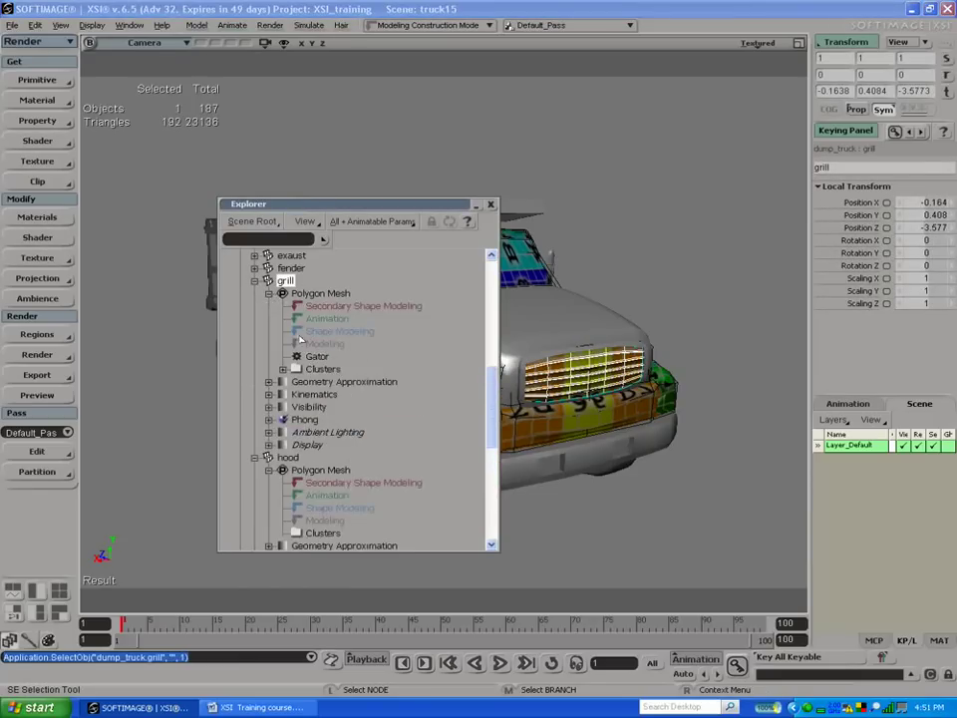
pyautogui.click(319, 356)
pyautogui.press('Delete')
# Step: Select wheele_arch and delete the Gator operator from its polygon mesh
pyautogui.click(574, 451)
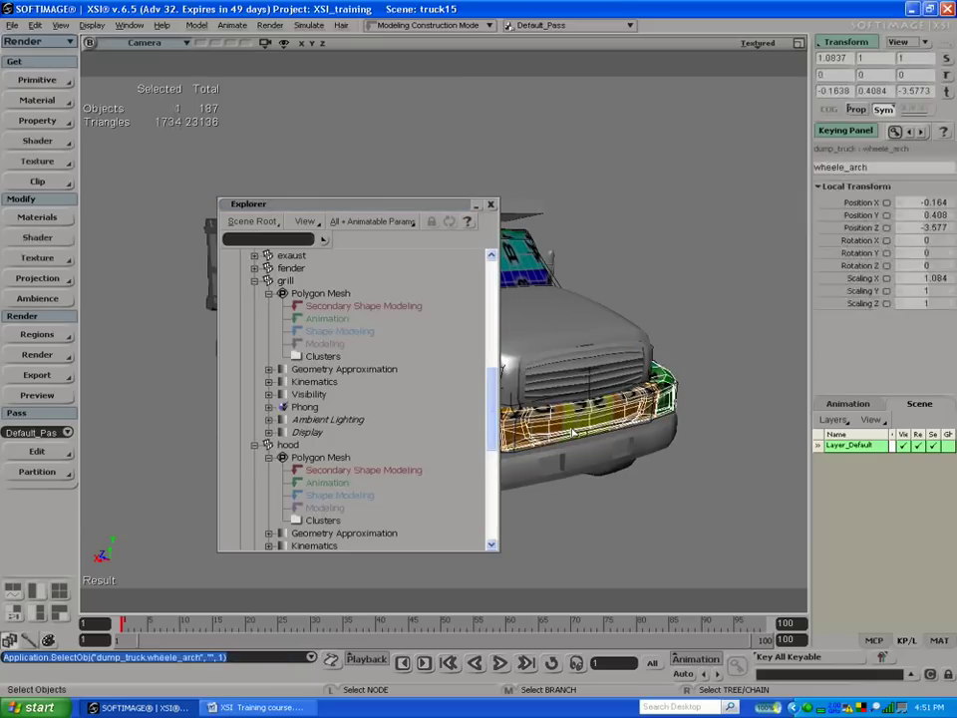
pyautogui.scroll(-7, 255, 340)
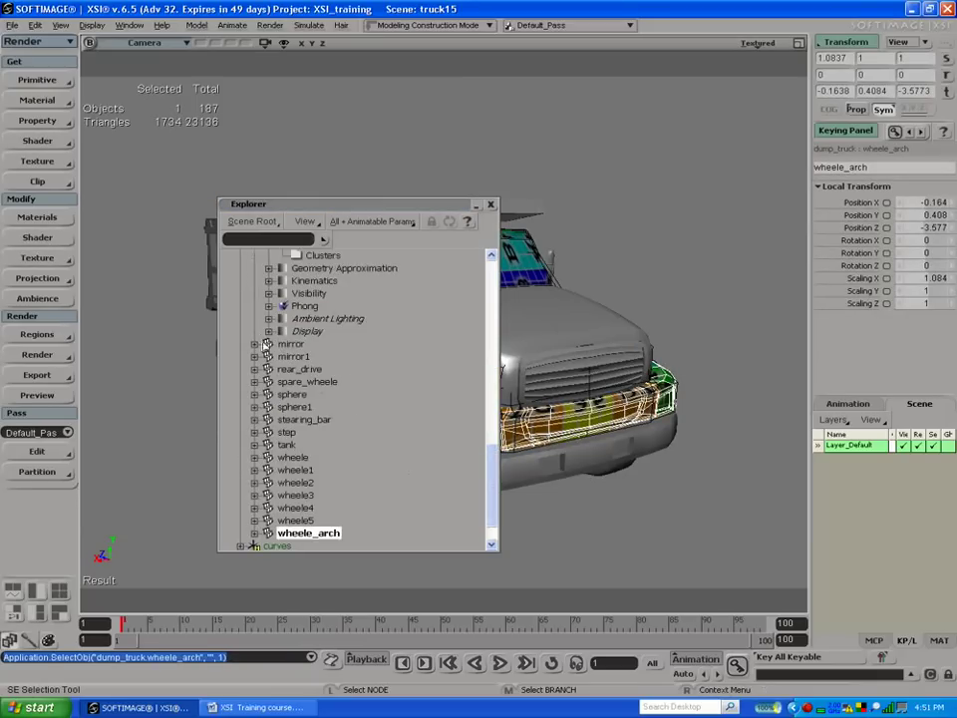
pyautogui.click(254, 533)
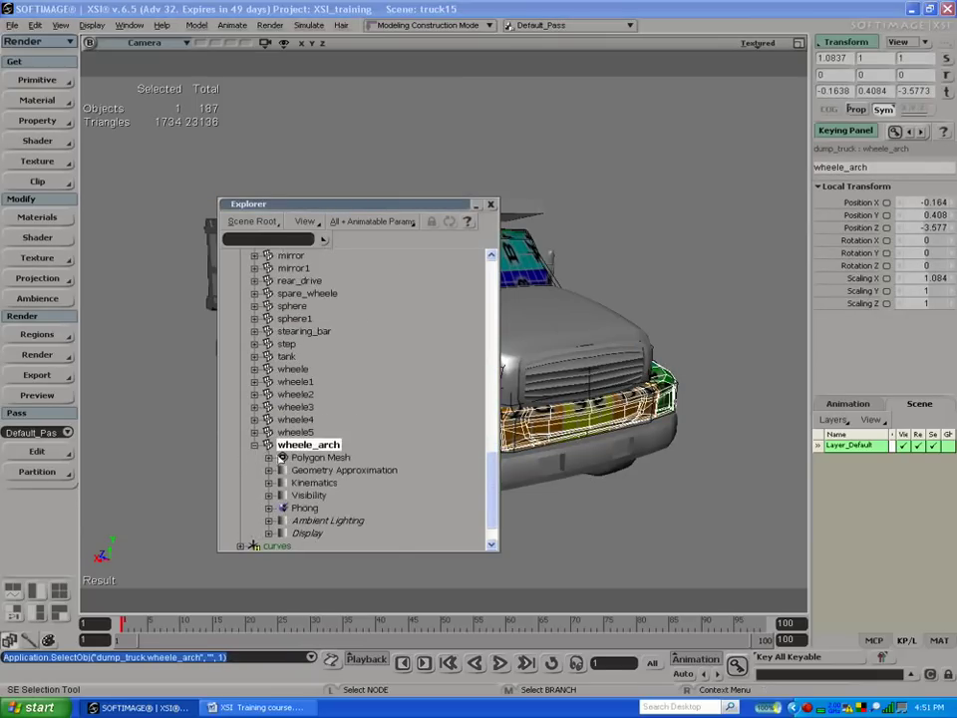
pyautogui.click(268, 456)
pyautogui.doubleClick(315, 521)
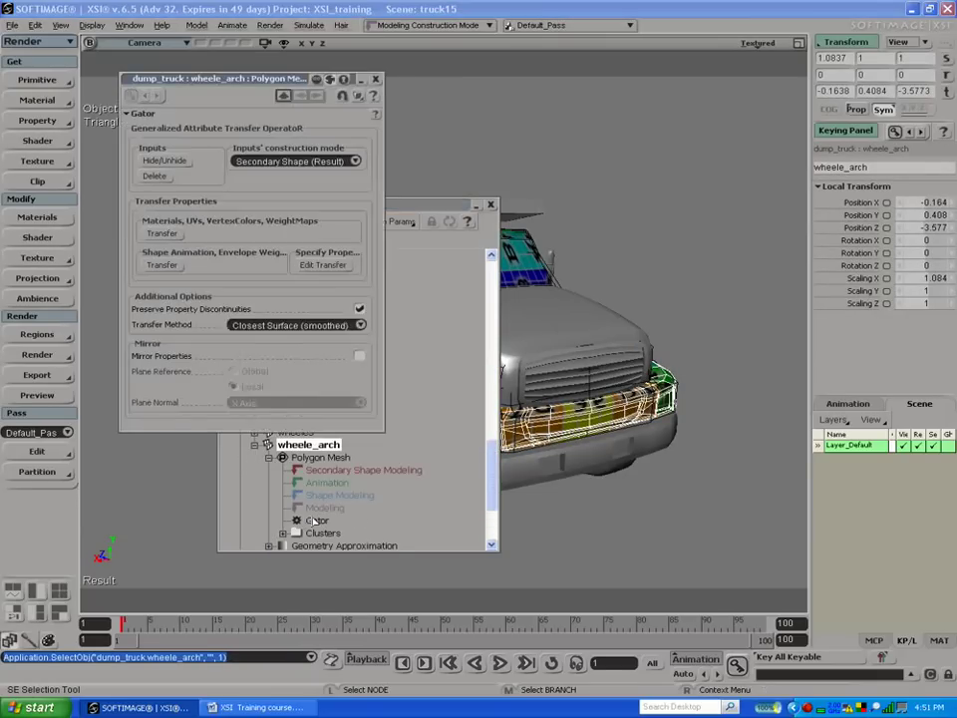
pyautogui.press('Delete')
# Step: Delete the Gator operator from the cab's polygon mesh, and close the Explorer and the Gator property window
pyautogui.moveTo(420, 206); pyautogui.dragTo(211, 203)
pyautogui.click(477, 261)
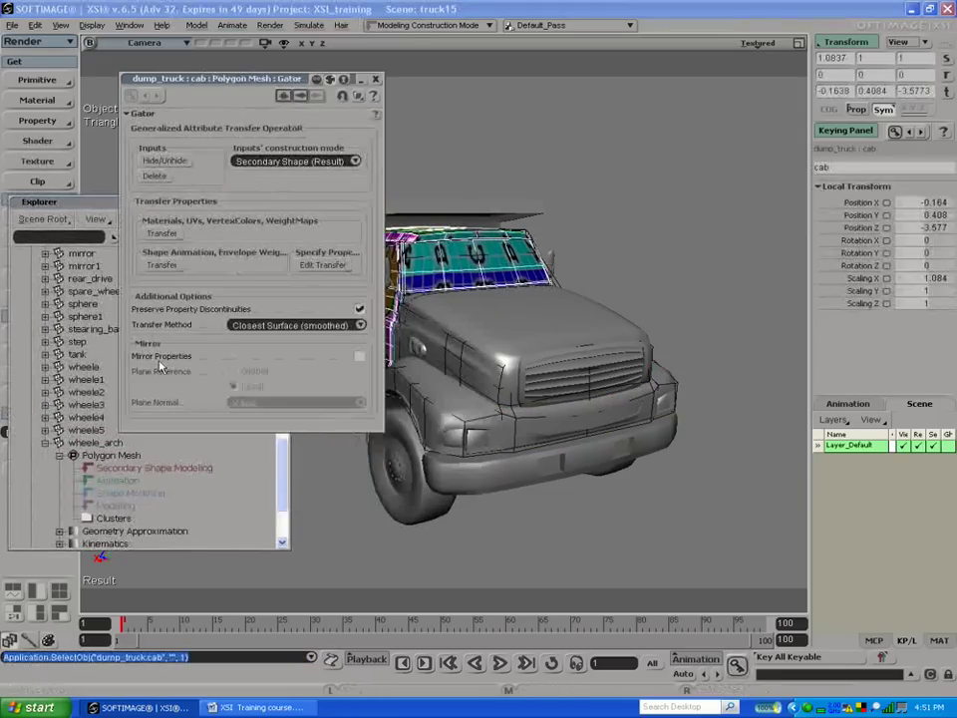
pyautogui.moveTo(98, 206); pyautogui.dragTo(208, 237)
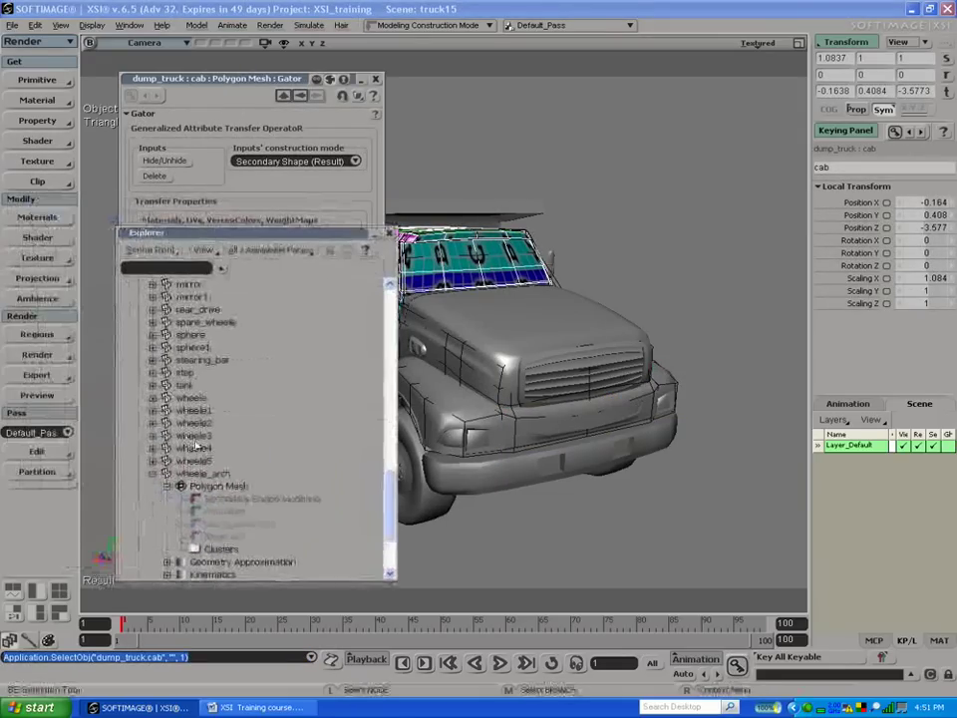
pyautogui.scroll(8, 190, 329)
pyautogui.click(153, 284)
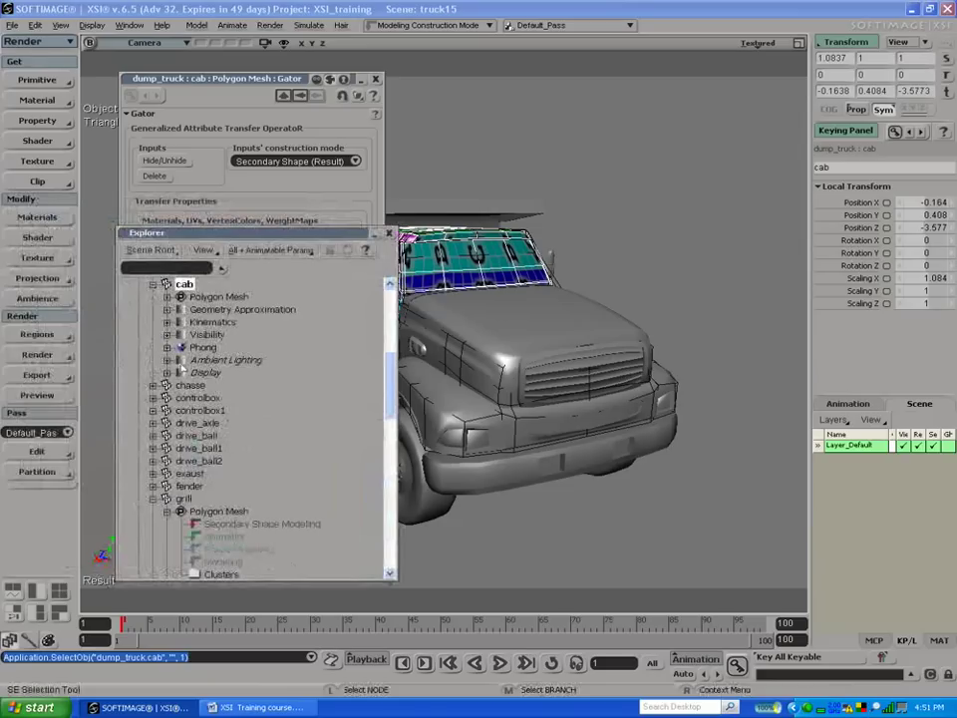
pyautogui.click(168, 297)
pyautogui.click(214, 361)
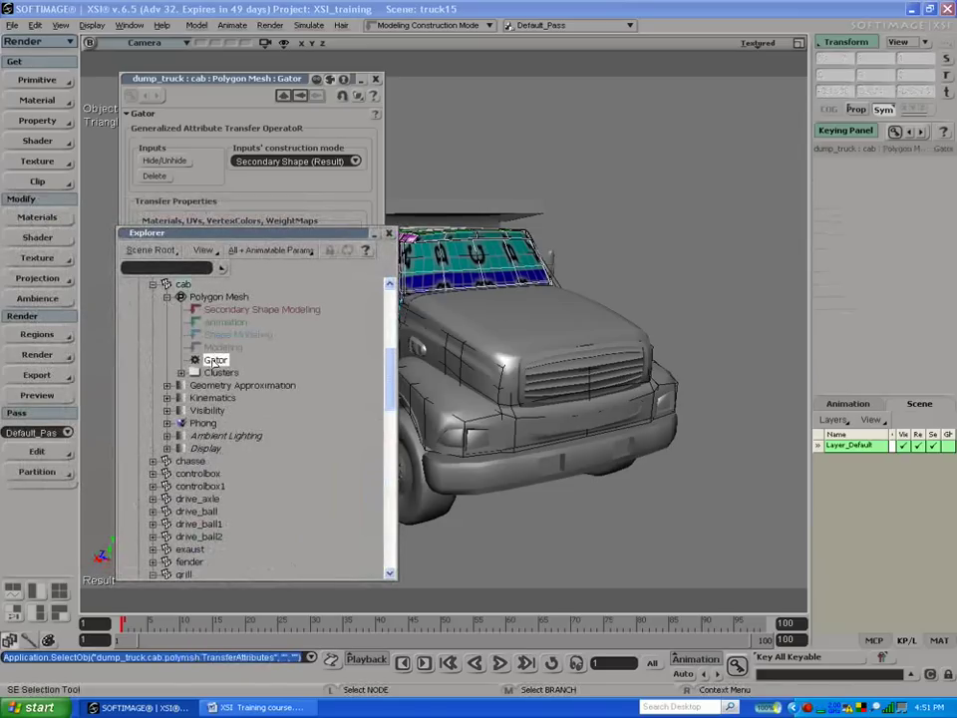
pyautogui.press('Delete')
pyautogui.moveTo(323, 228); pyautogui.dragTo(219, 252)
pyautogui.click(389, 259)
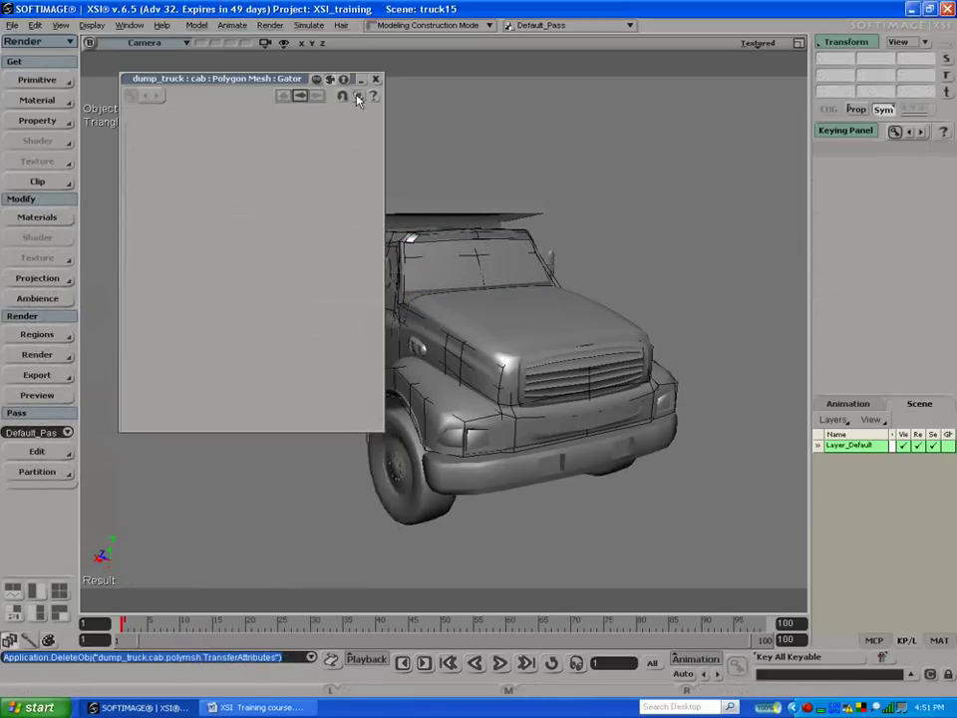
pyautogui.click(376, 79)
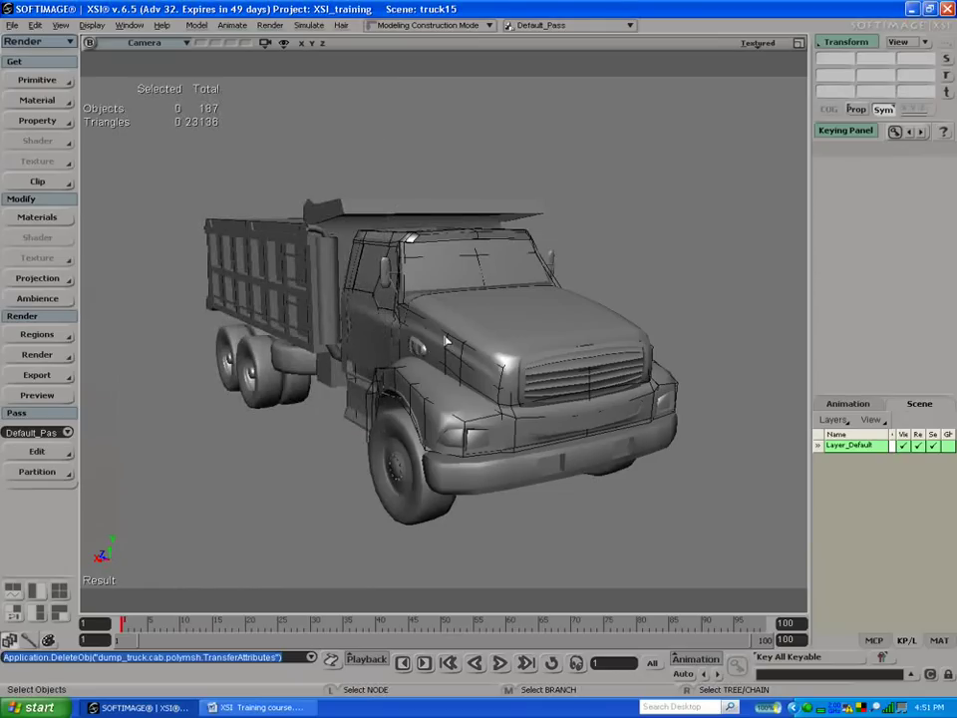
# Step: Set box_truck's object display type back to default, and deselect everything
pyautogui.click(446, 341)
pyautogui.click(281, 307)
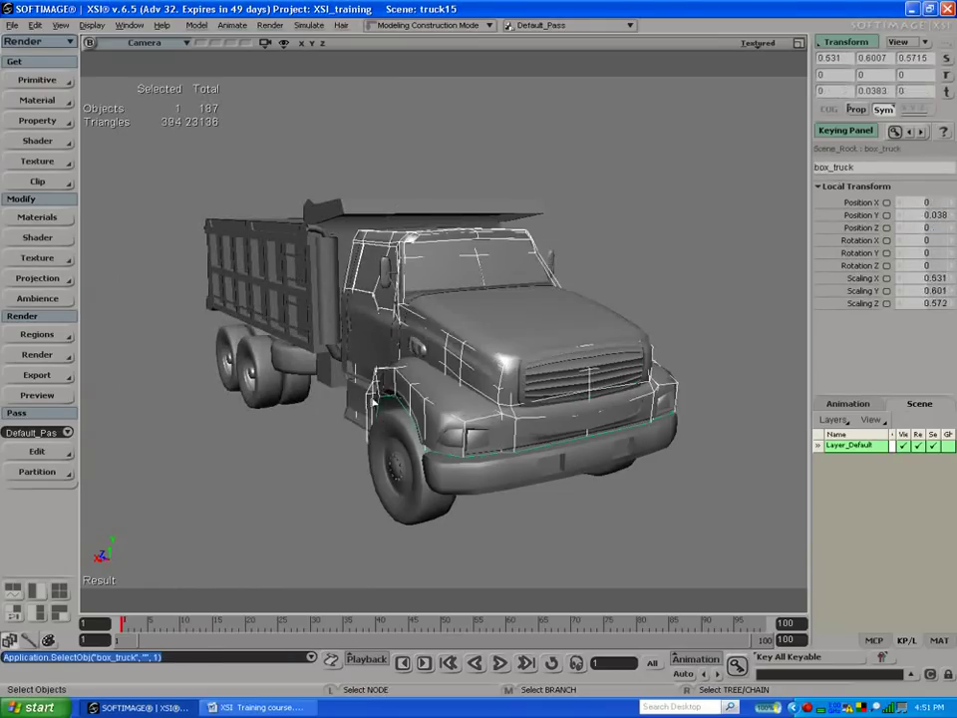
pyautogui.click(47, 640)
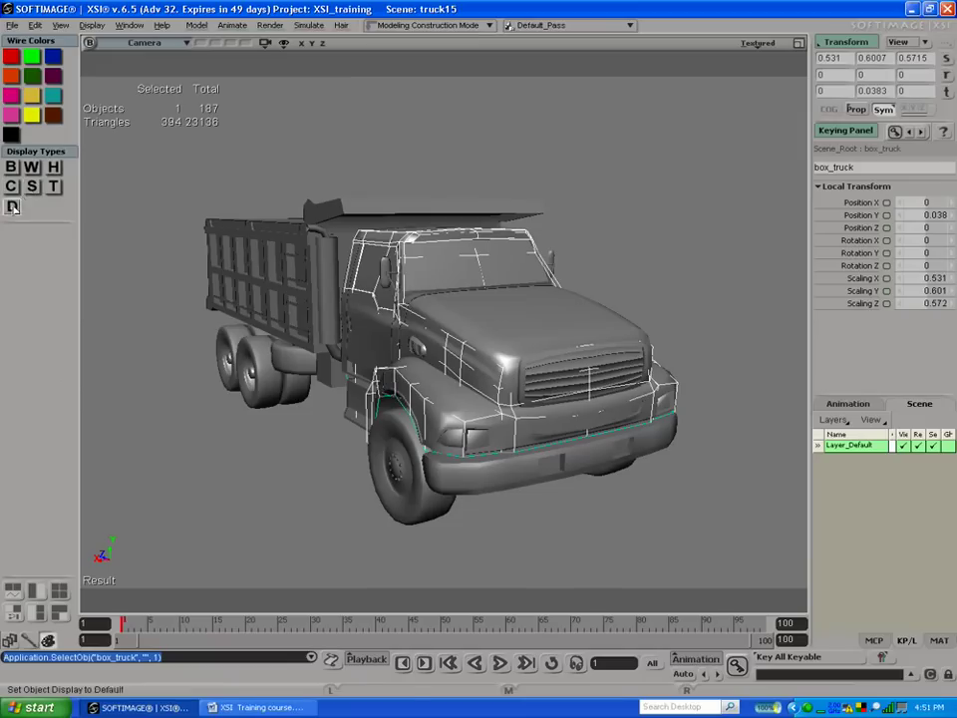
pyautogui.click(11, 136)
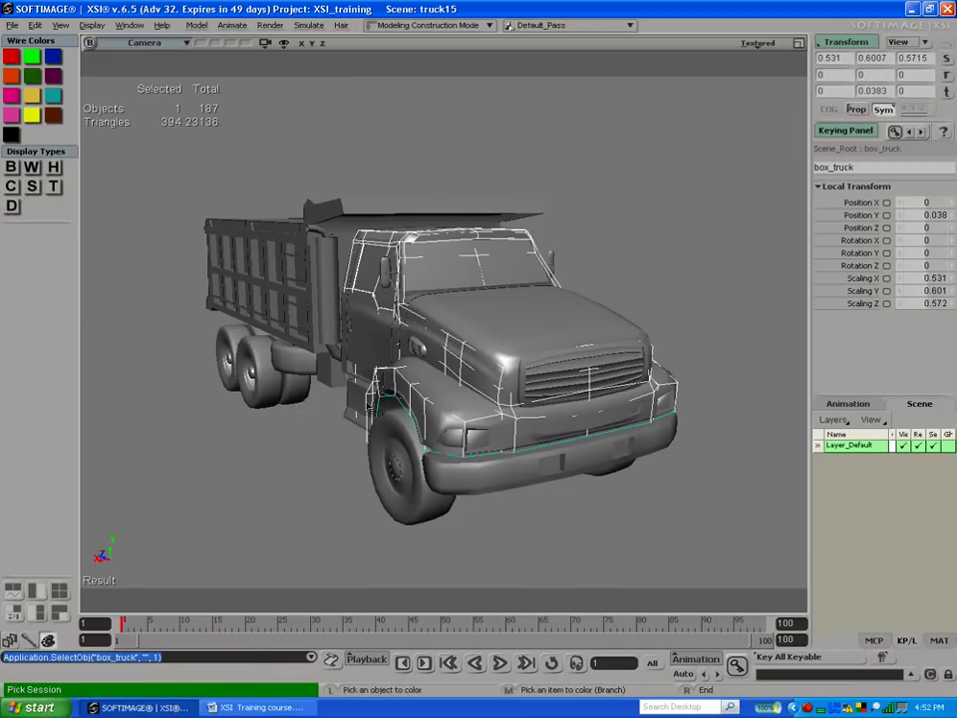
pyautogui.click(370, 404)
pyautogui.rightClick(285, 443)
pyautogui.press('space')
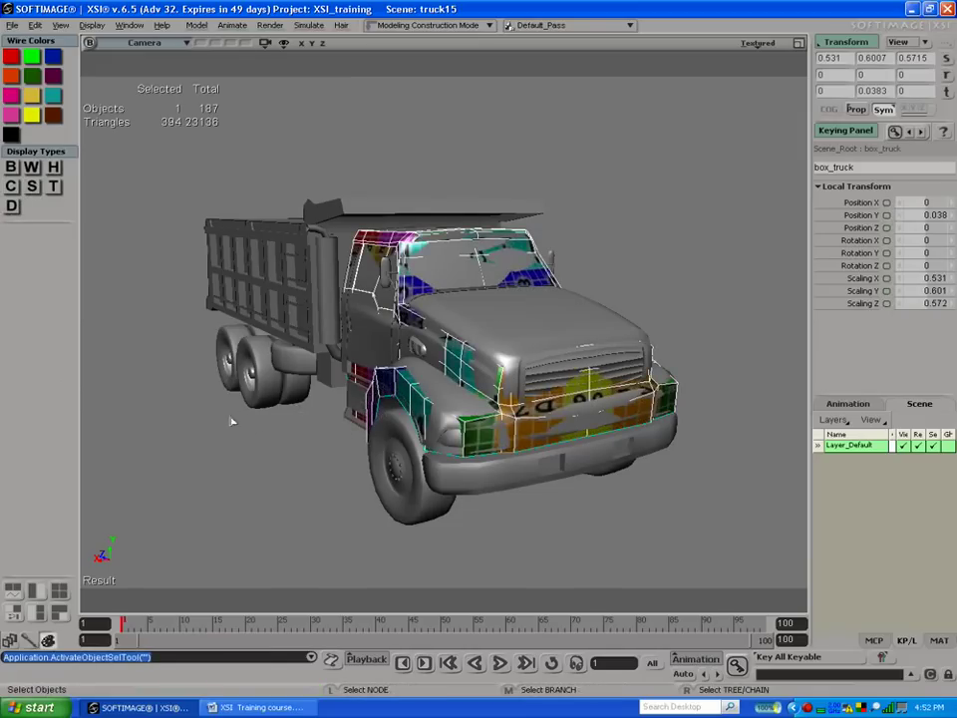
pyautogui.click(324, 412)
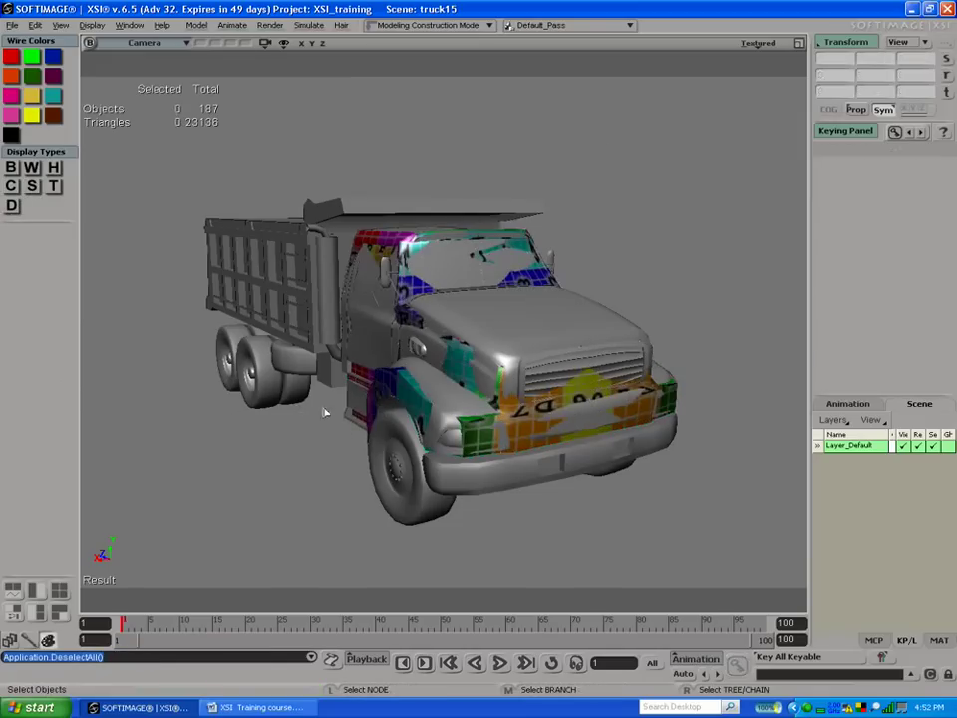
# Step: Create a new scene layer named Layer from the selected box_truck
pyautogui.click(534, 437)
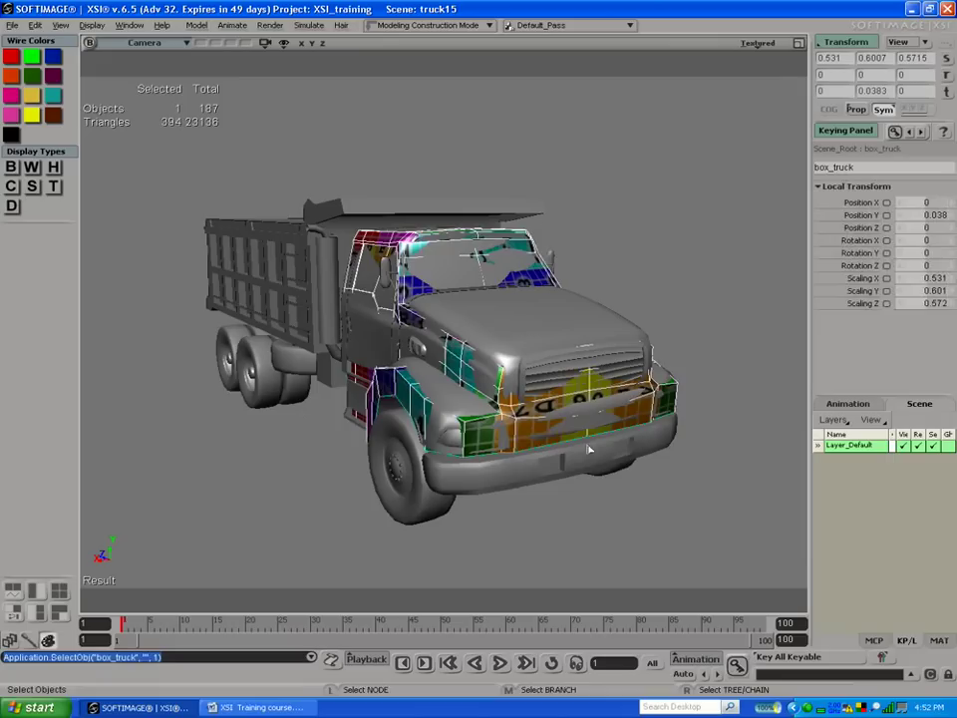
pyautogui.click(844, 419)
pyautogui.click(853, 446)
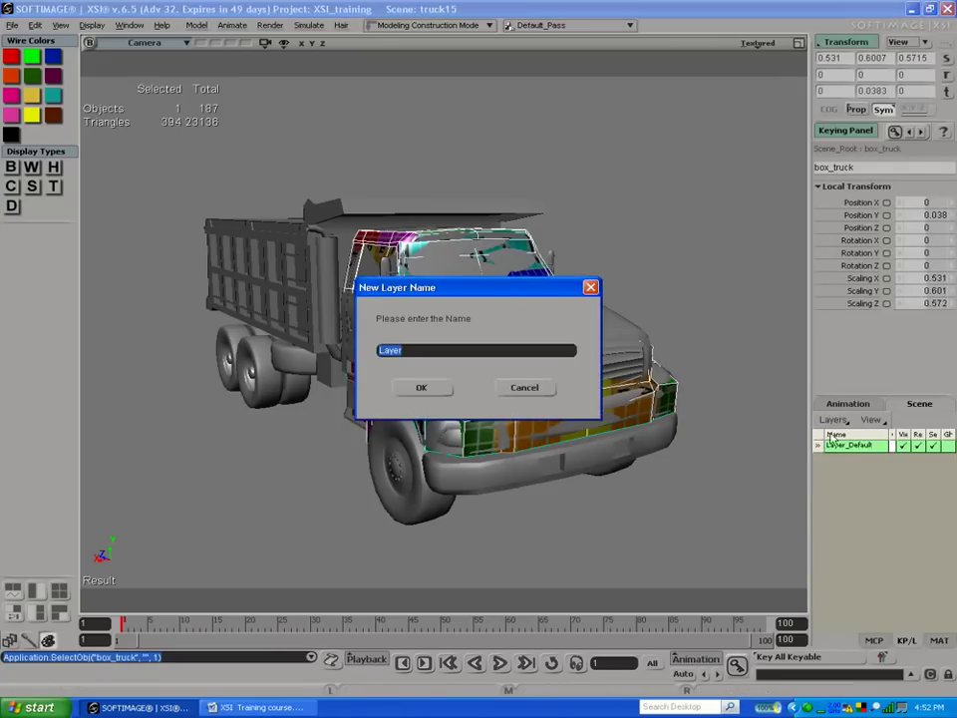
pyautogui.click(421, 388)
# Step: Hide Layer_Default to examine the textured box_truck on its own, and turn the layer's visibility back on
pyautogui.click(904, 457)
pyautogui.click(688, 195)
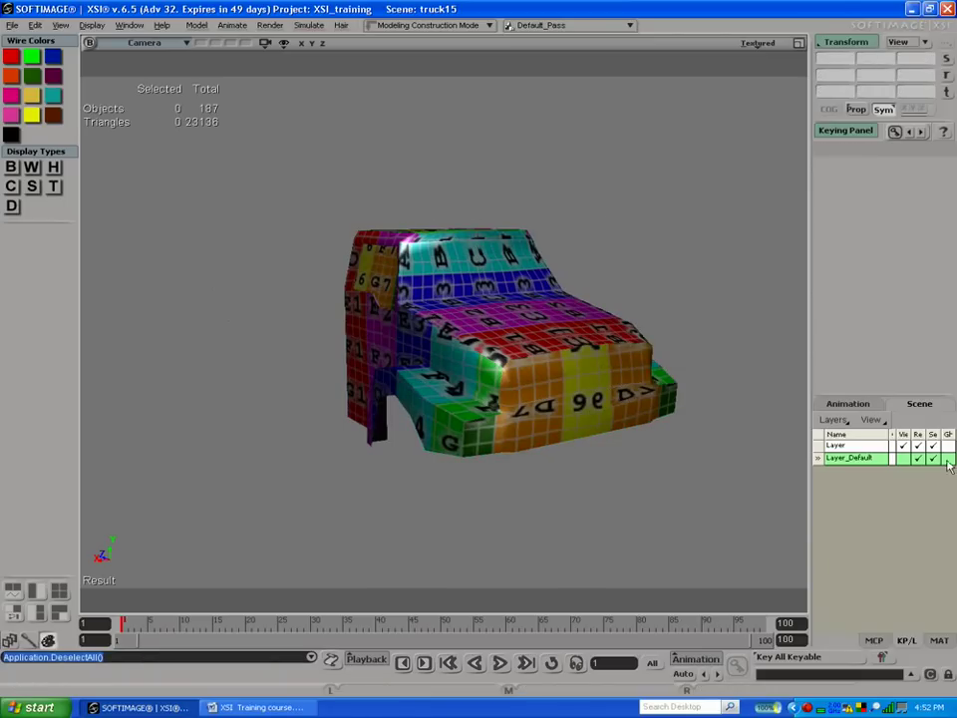
pyautogui.click(902, 458)
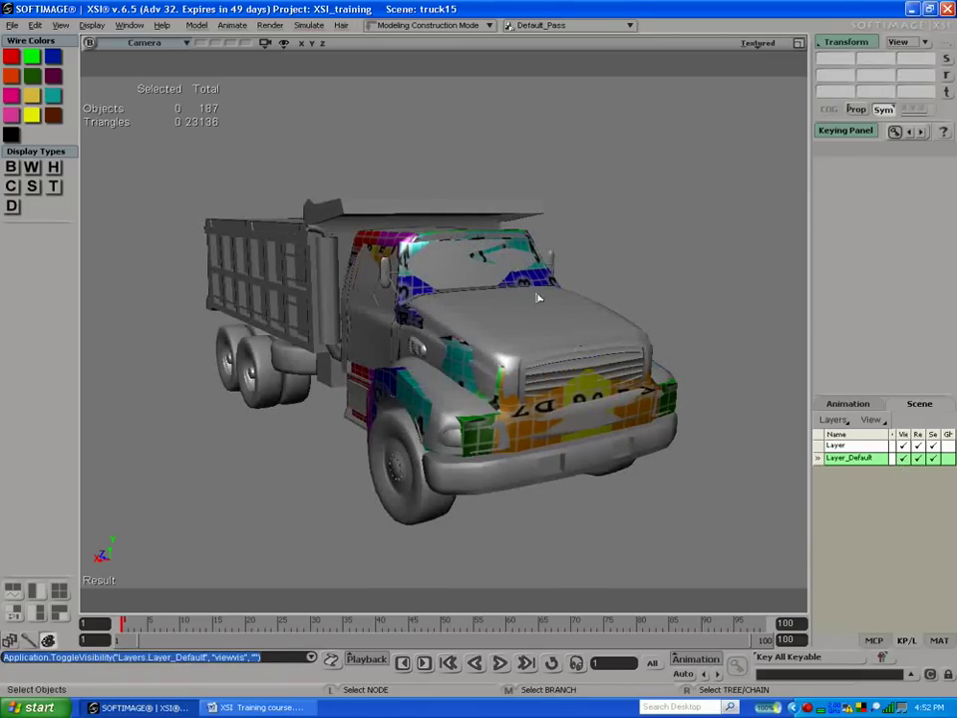
# Step: Try to transfer materials and UVs with GATOR across the selected hood, wheel arch, grille and cab together, and clear the selection
pyautogui.click(550, 331)
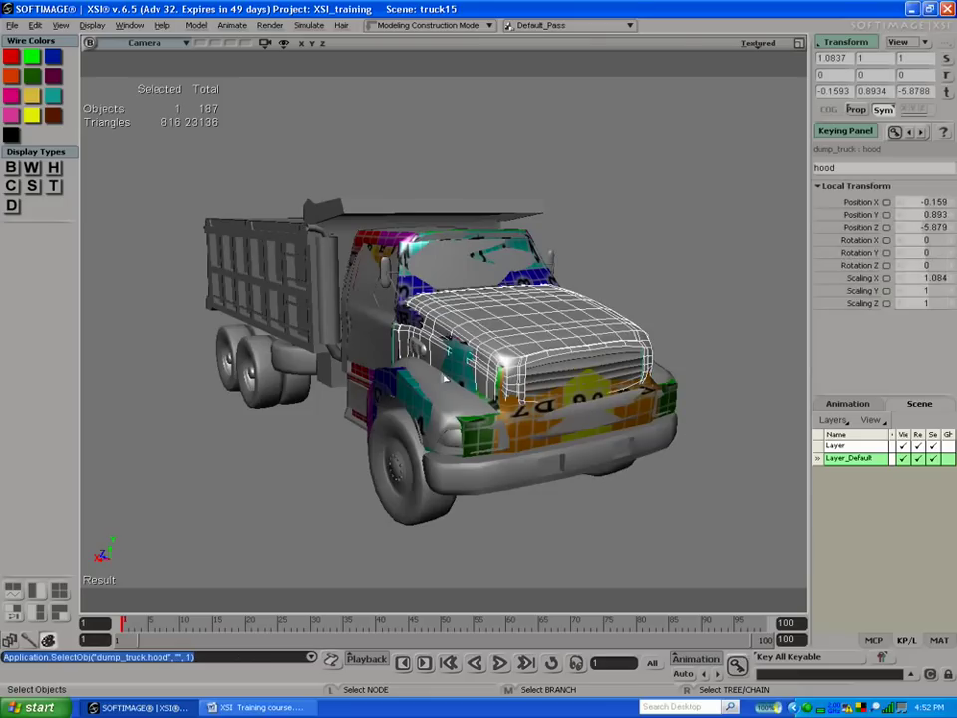
pyautogui.keyDown('shift'); pyautogui.click(438, 400); pyautogui.keyUp('shift')
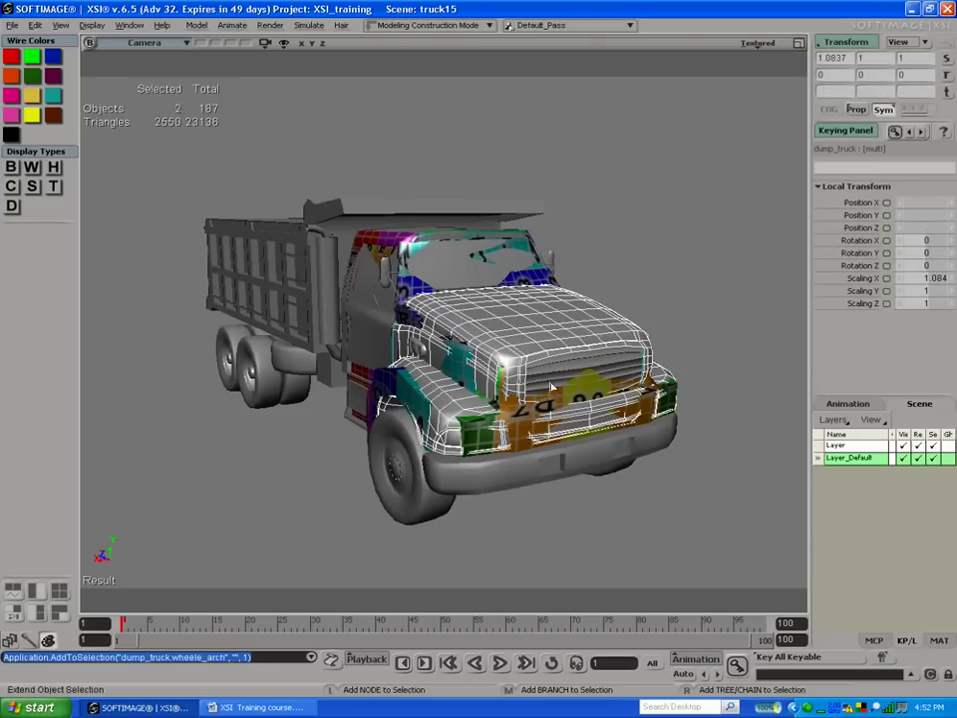
pyautogui.keyDown('shift'); pyautogui.click(551, 366); pyautogui.keyUp('shift')
pyautogui.keyDown('shift'); pyautogui.click(377, 315); pyautogui.keyUp('shift')
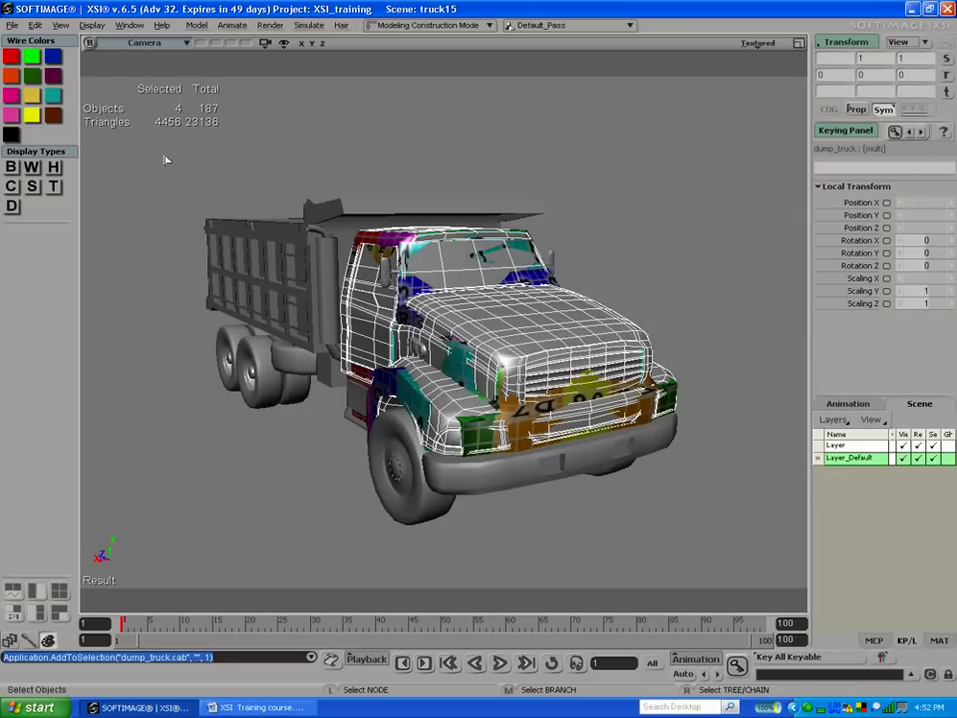
pyautogui.press('3')
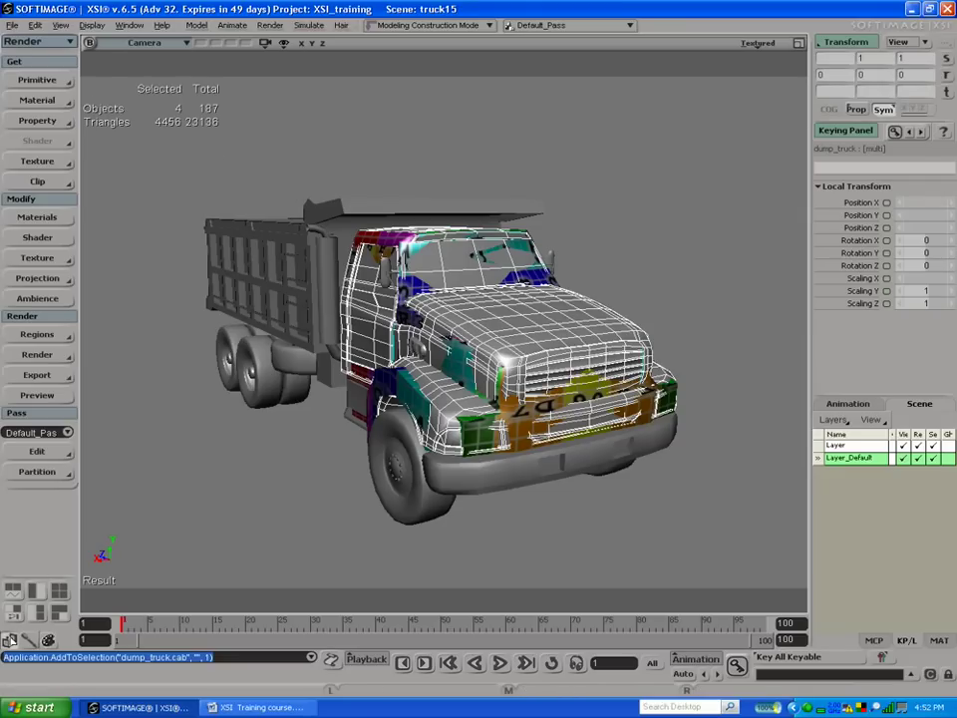
pyautogui.click(45, 120)
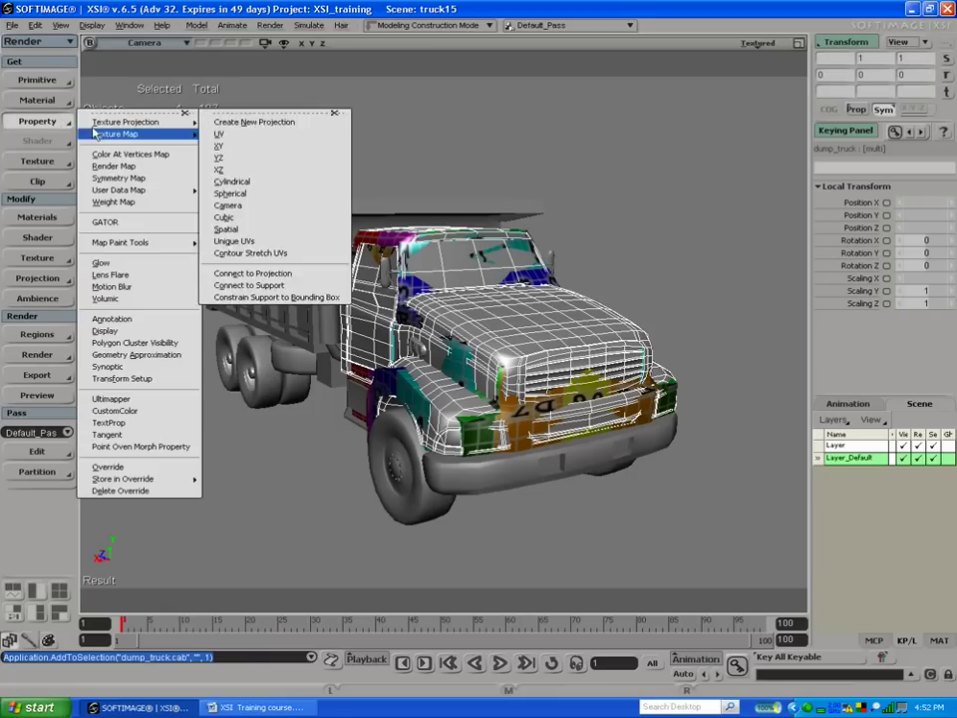
pyautogui.click(99, 221)
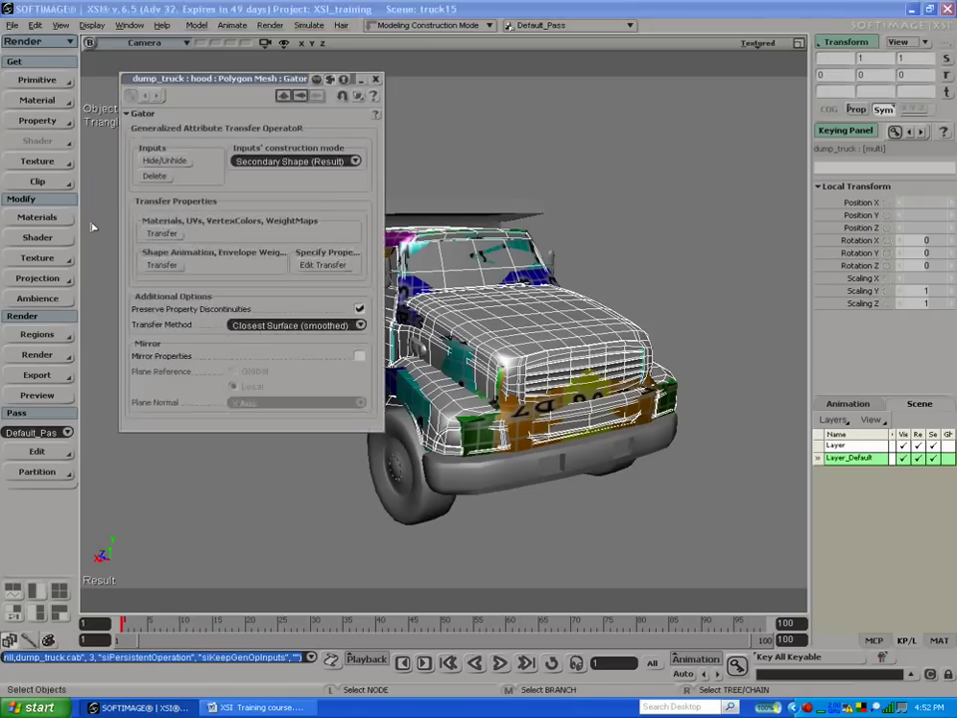
pyautogui.click(167, 234)
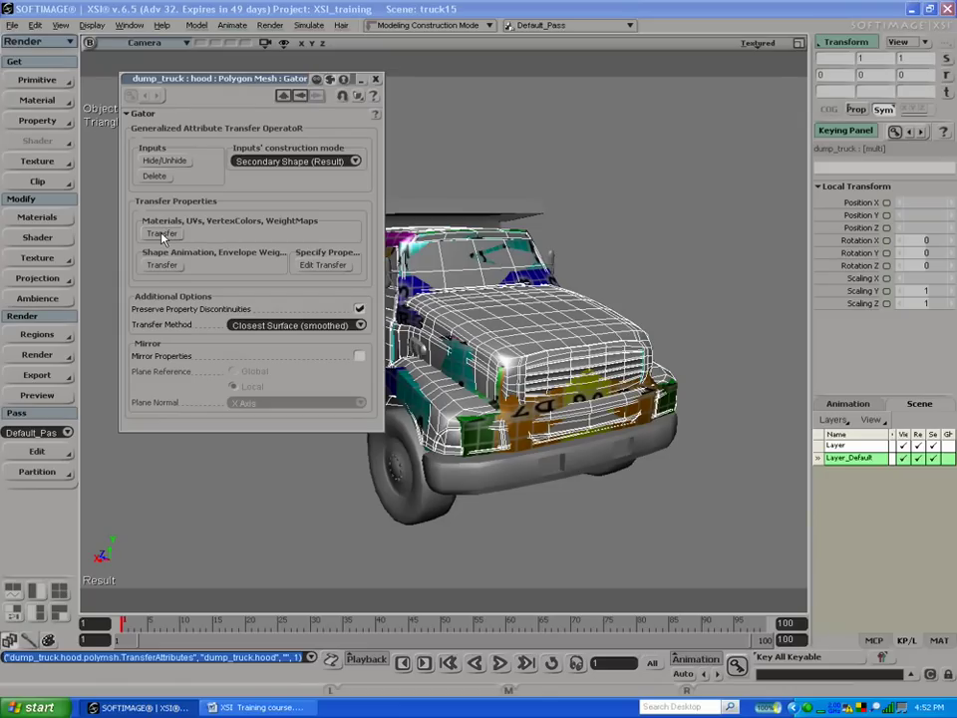
pyautogui.click(164, 234)
pyautogui.moveTo(199, 78); pyautogui.dragTo(176, 100)
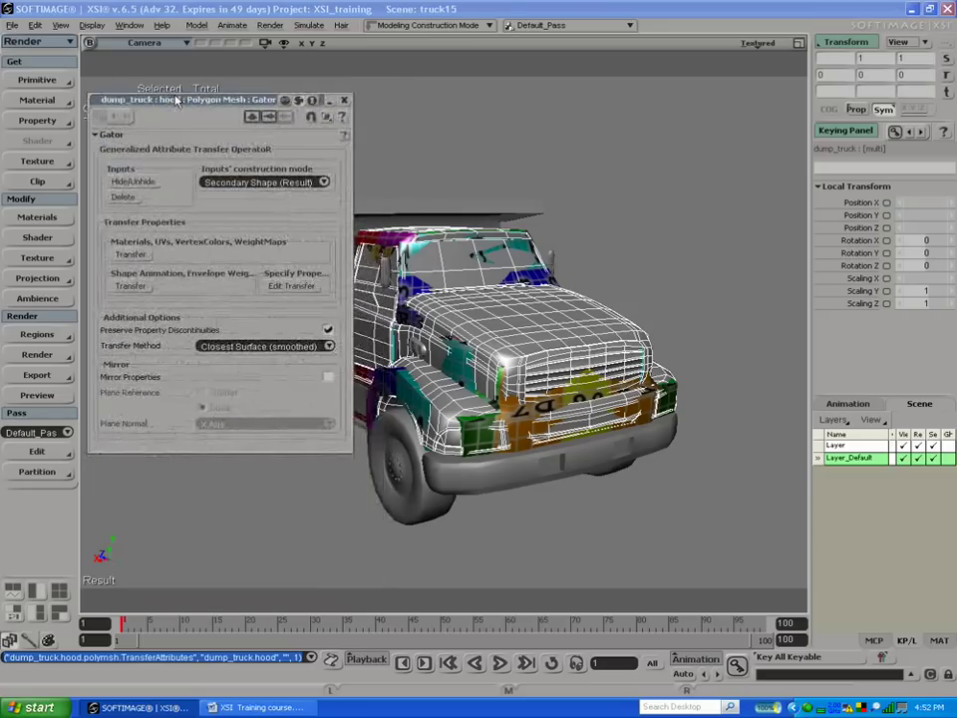
pyautogui.click(573, 177)
# Step: Apply GATOR to the hood with box_truck as the source, and transfer the materials and UVs onto it
pyautogui.click(544, 328)
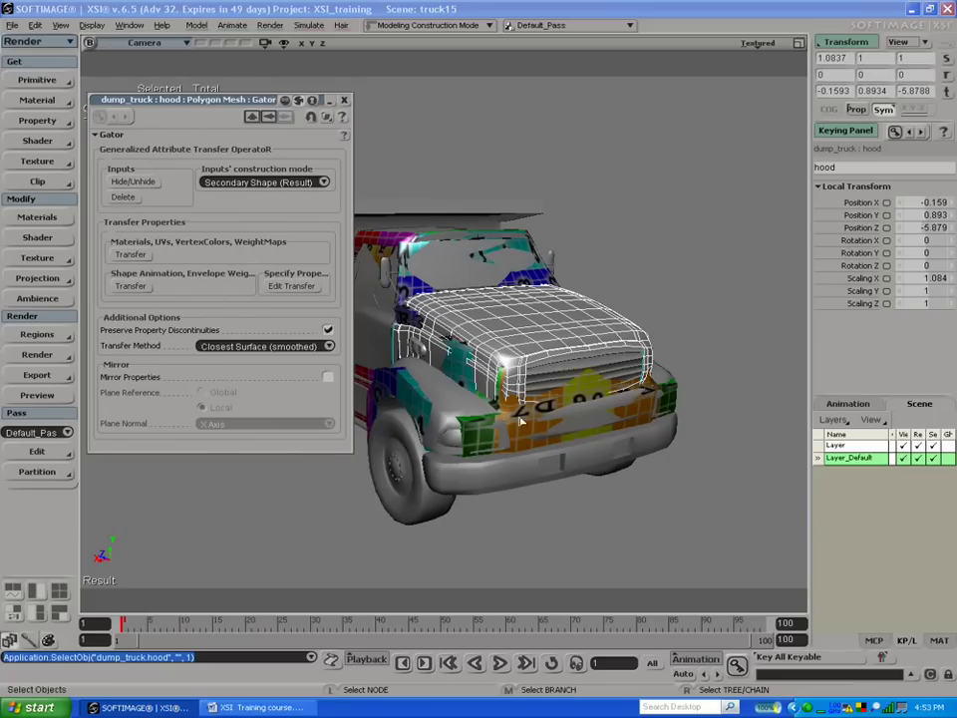
pyautogui.keyDown('shift'); pyautogui.click(397, 324); pyautogui.keyUp('shift')
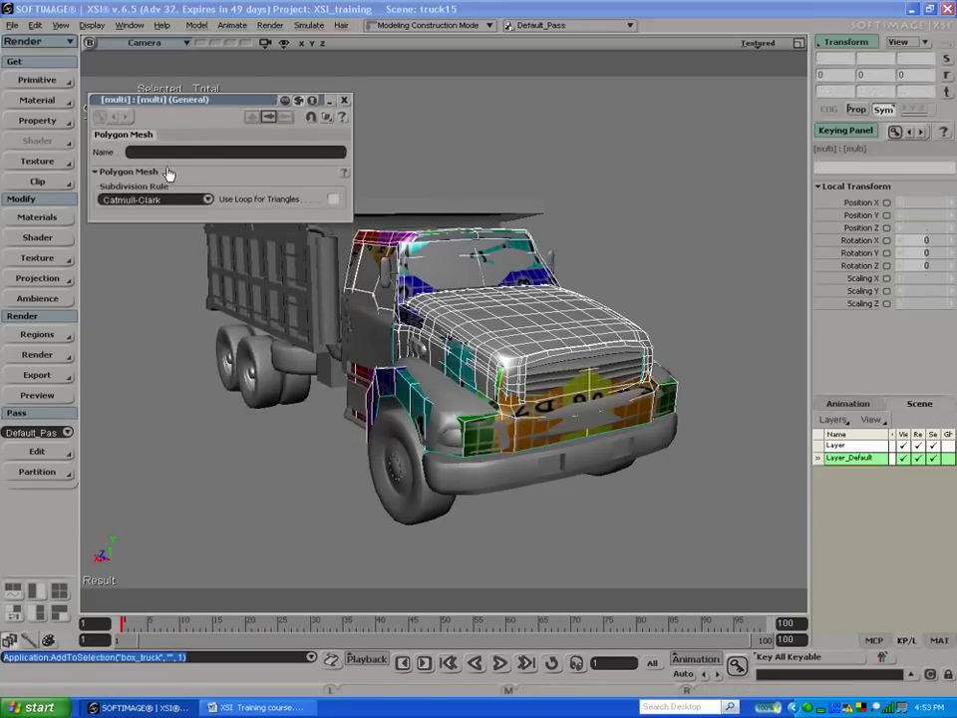
pyautogui.click(344, 99)
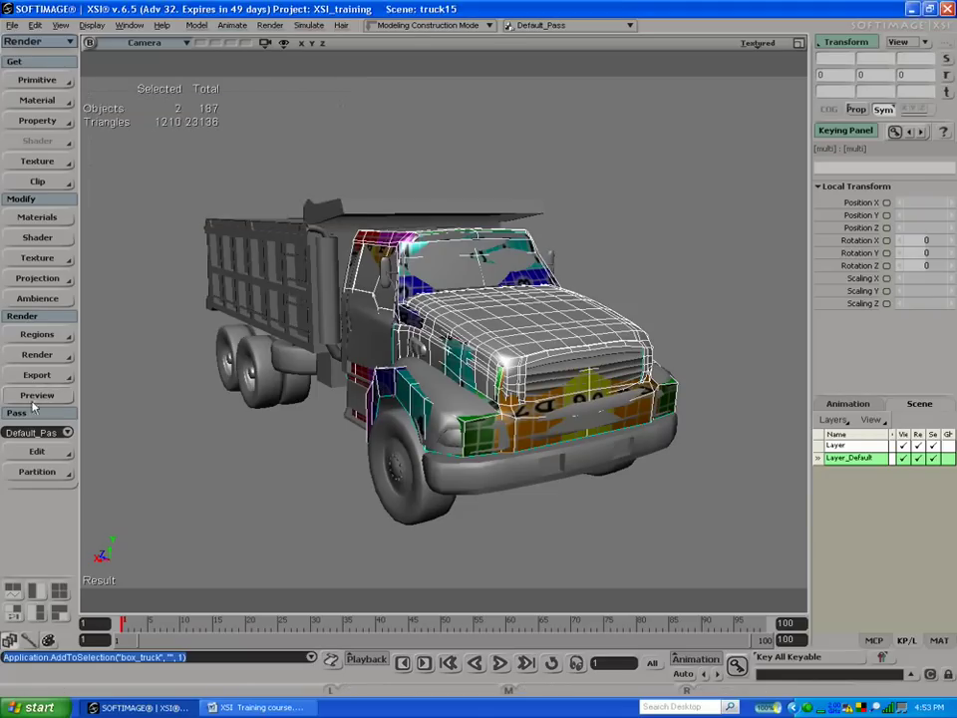
pyautogui.click(40, 121)
pyautogui.moveTo(97, 135)
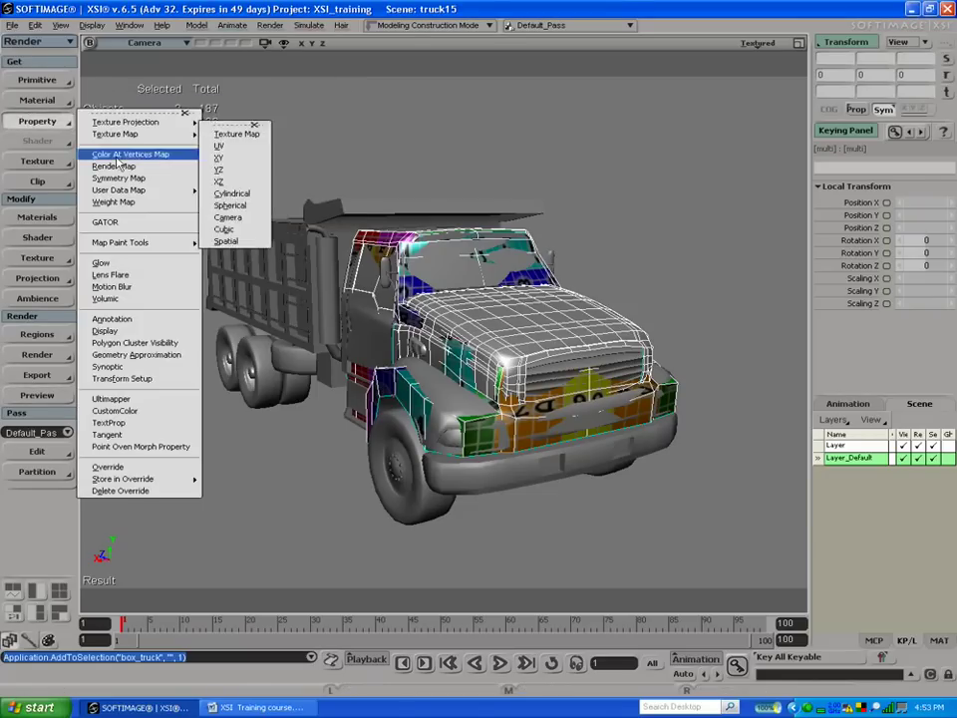
pyautogui.click(105, 221)
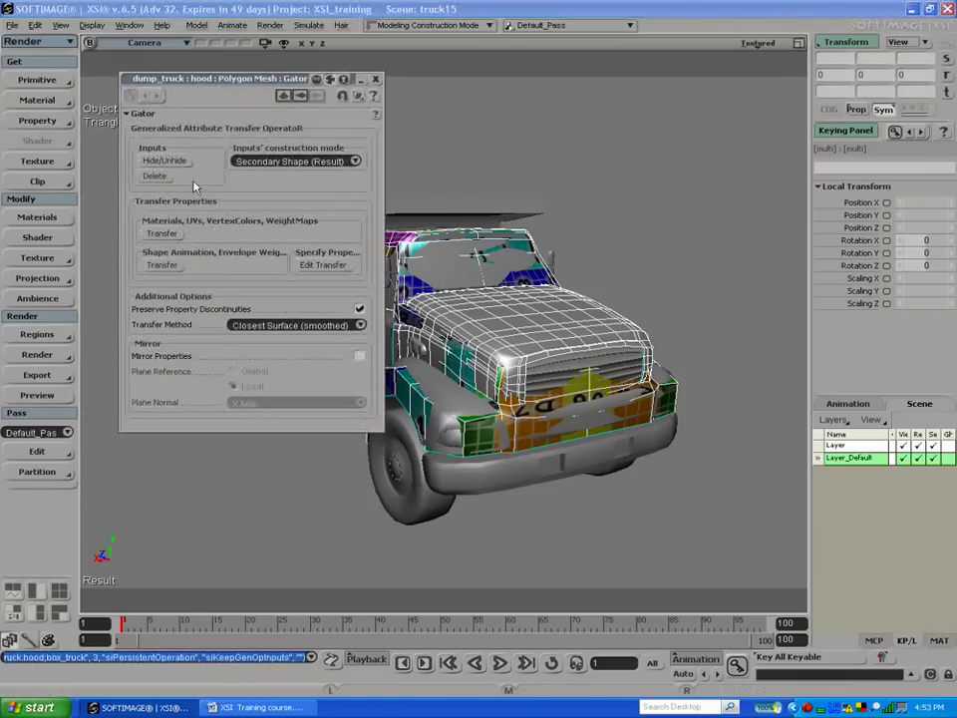
pyautogui.click(159, 235)
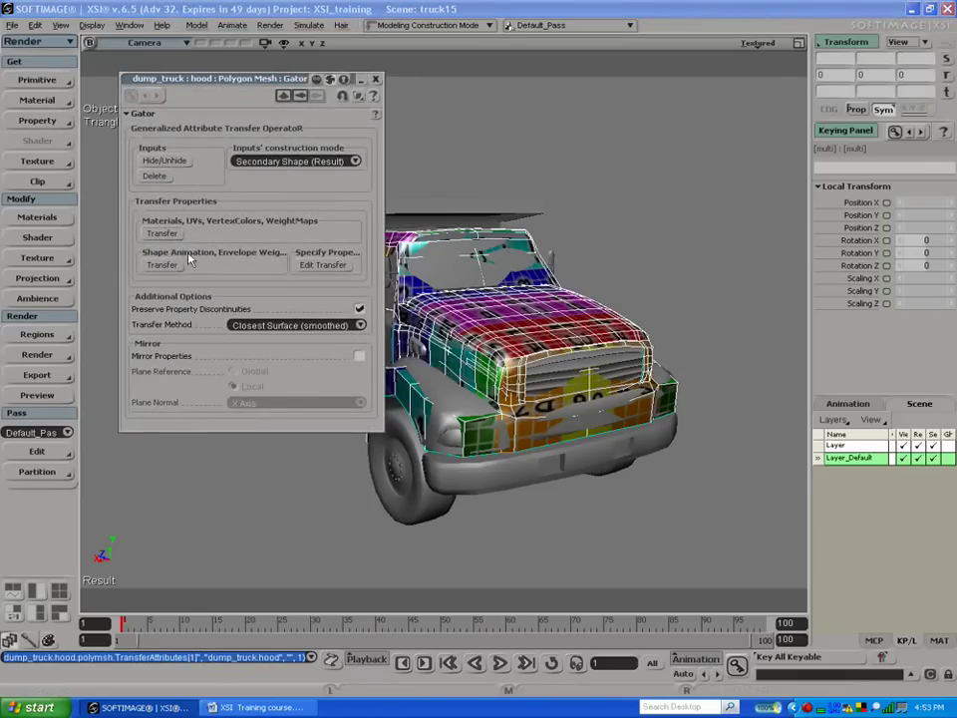
# Step: Apply GATOR to the wheel arch with box_truck as the source, and transfer the materials and UVs onto it
pyautogui.click(466, 409)
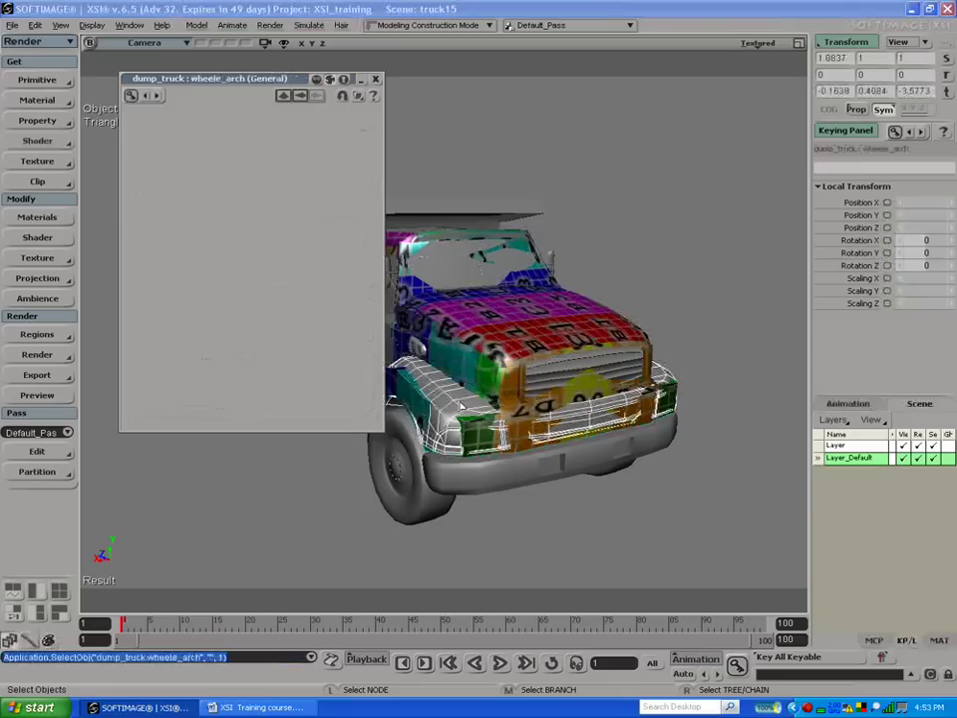
pyautogui.keyDown('shift'); pyautogui.click(363, 330); pyautogui.keyUp('shift')
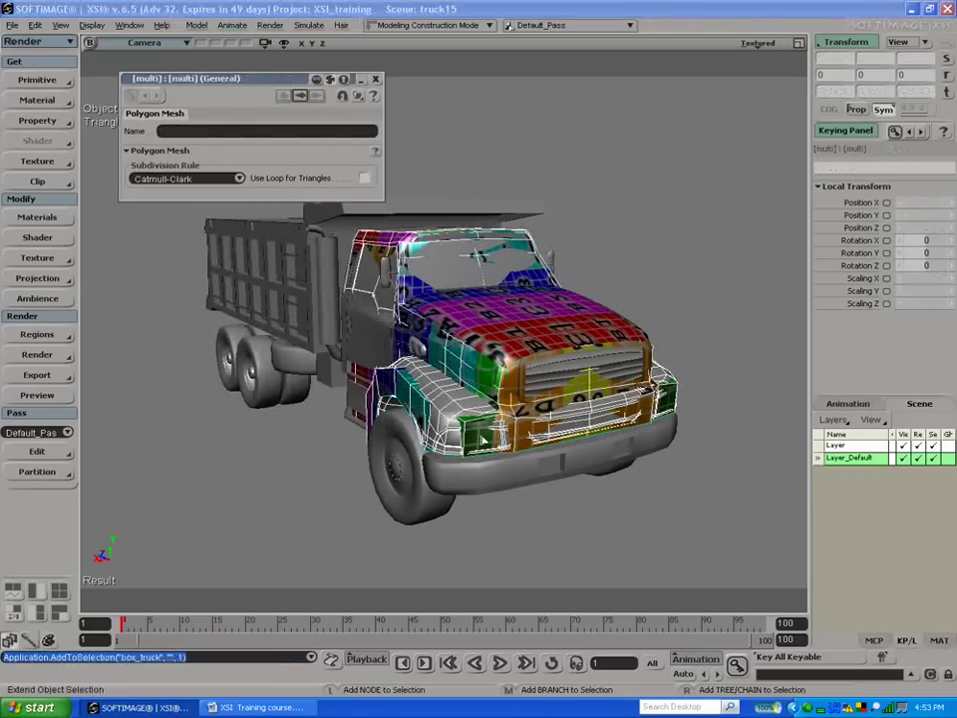
pyautogui.press('.')
pyautogui.click(375, 80)
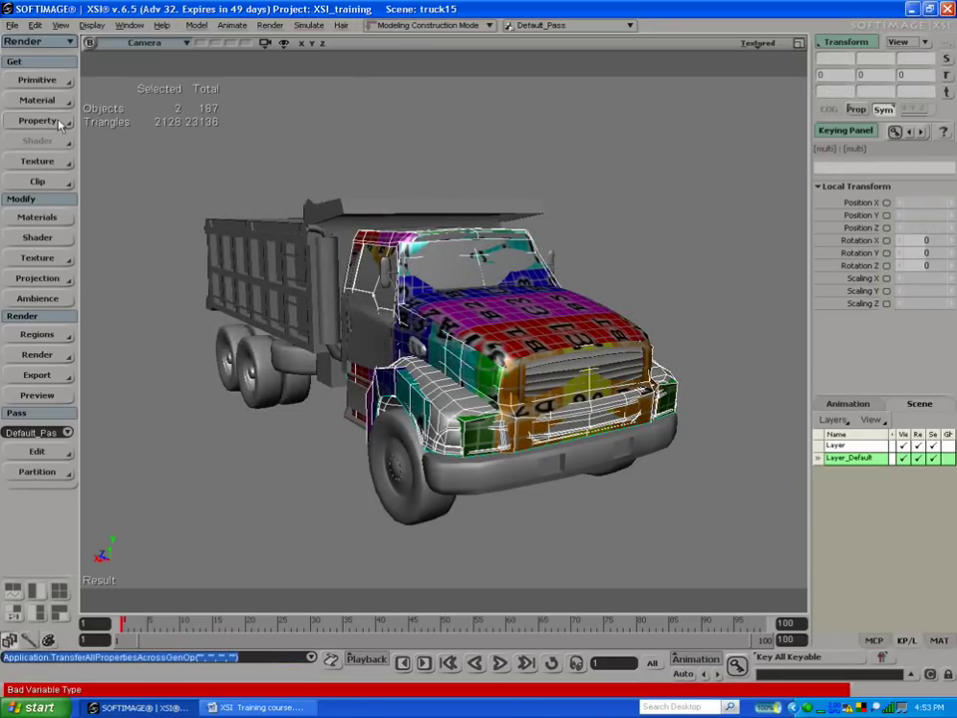
pyautogui.click(42, 121)
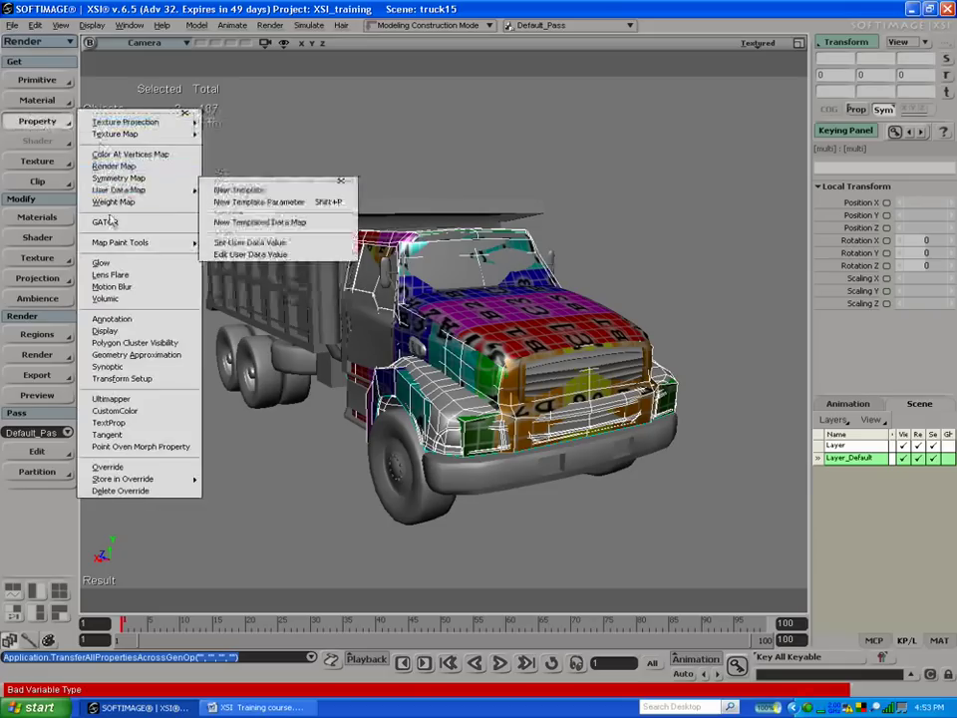
pyautogui.click(99, 112)
pyautogui.click(118, 217)
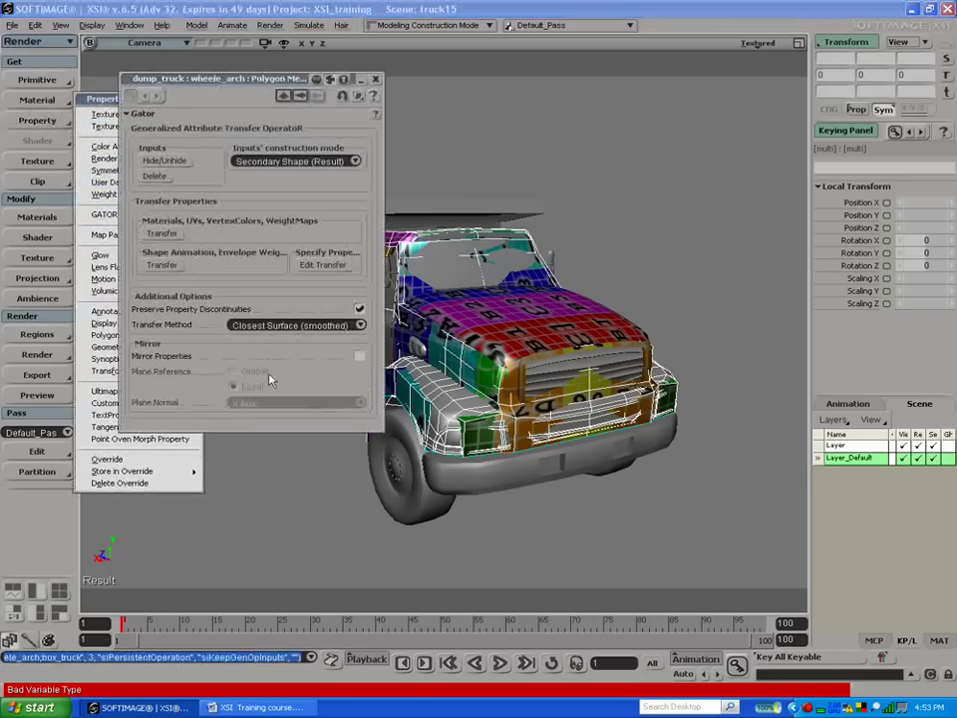
pyautogui.click(160, 234)
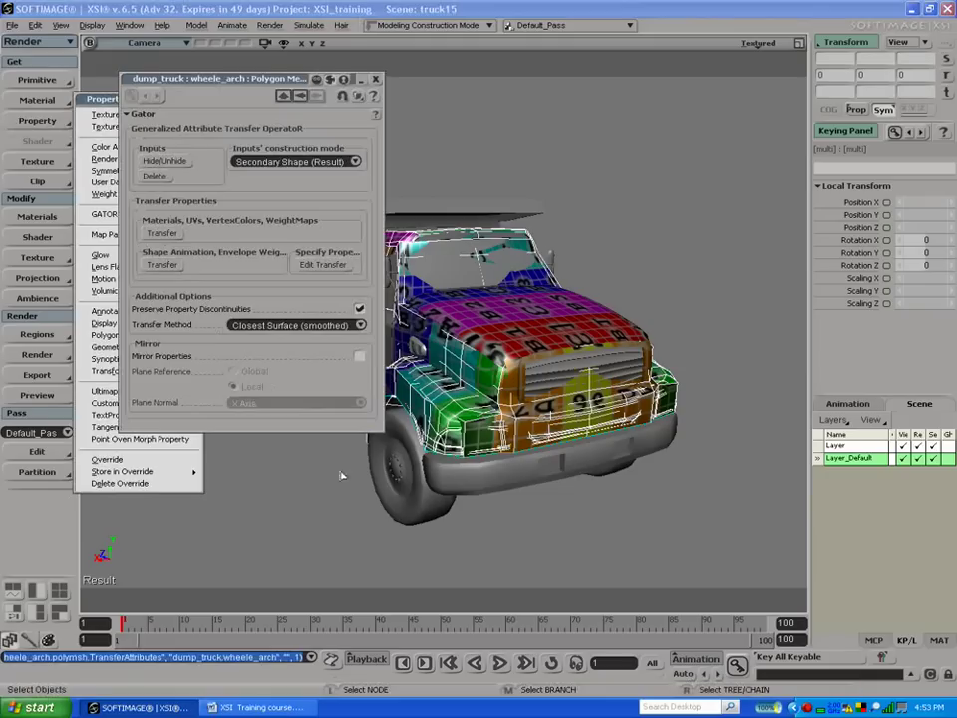
# Step: Transfer the materials and UVs from box_truck to the cab with GATOR, close its property window and deselect everything
pyautogui.click(409, 279)
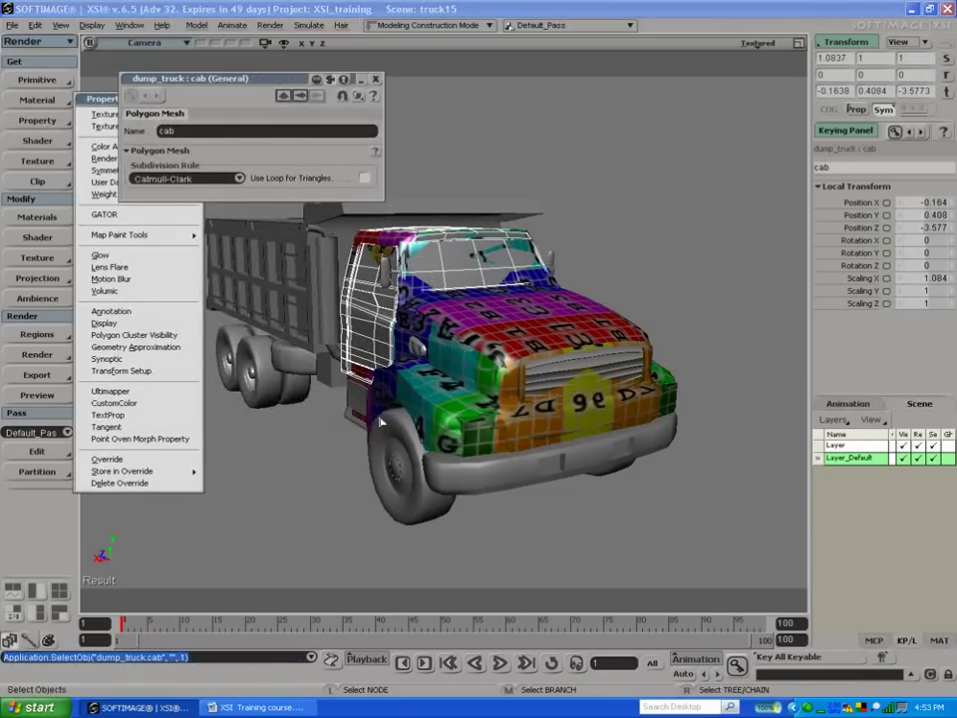
pyautogui.press('shift')
pyautogui.keyDown('shift'); pyautogui.click(416, 397); pyautogui.keyUp('shift')
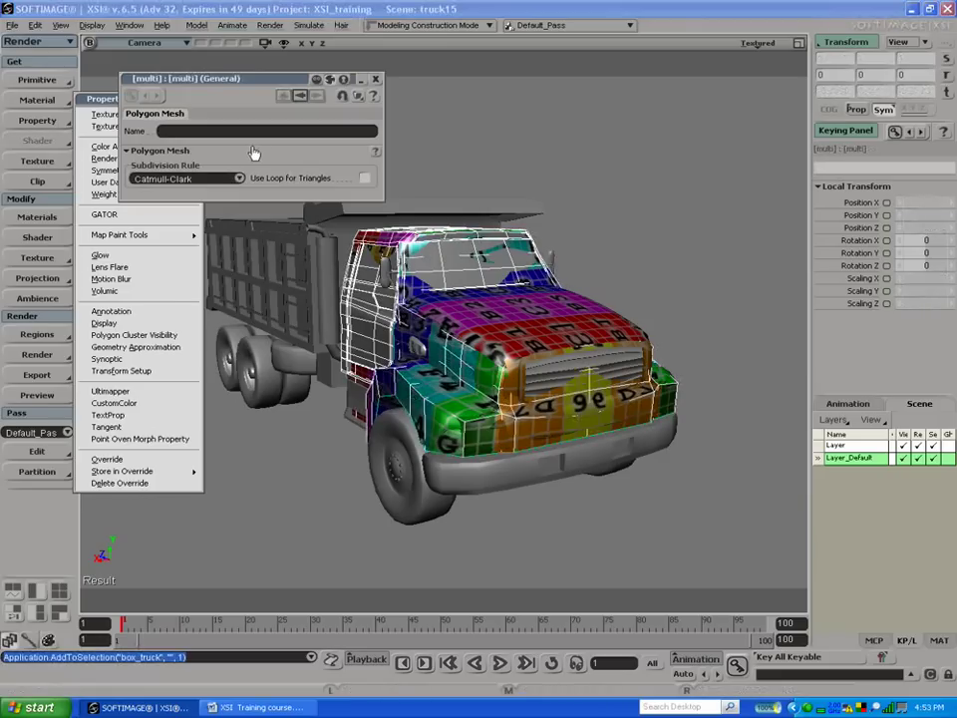
pyautogui.click(375, 79)
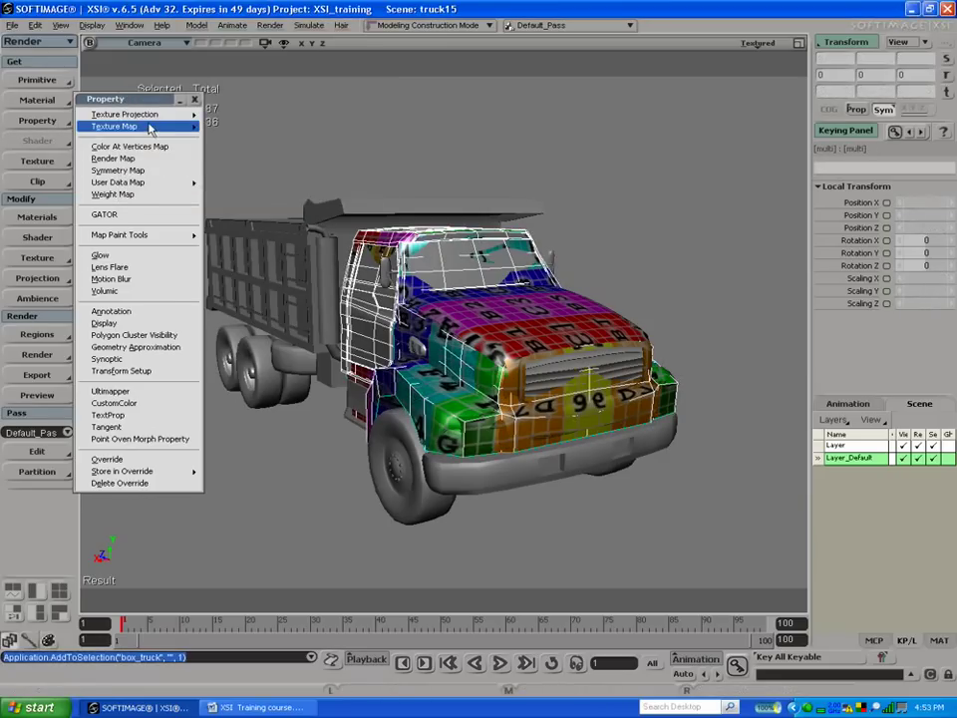
pyautogui.click(118, 215)
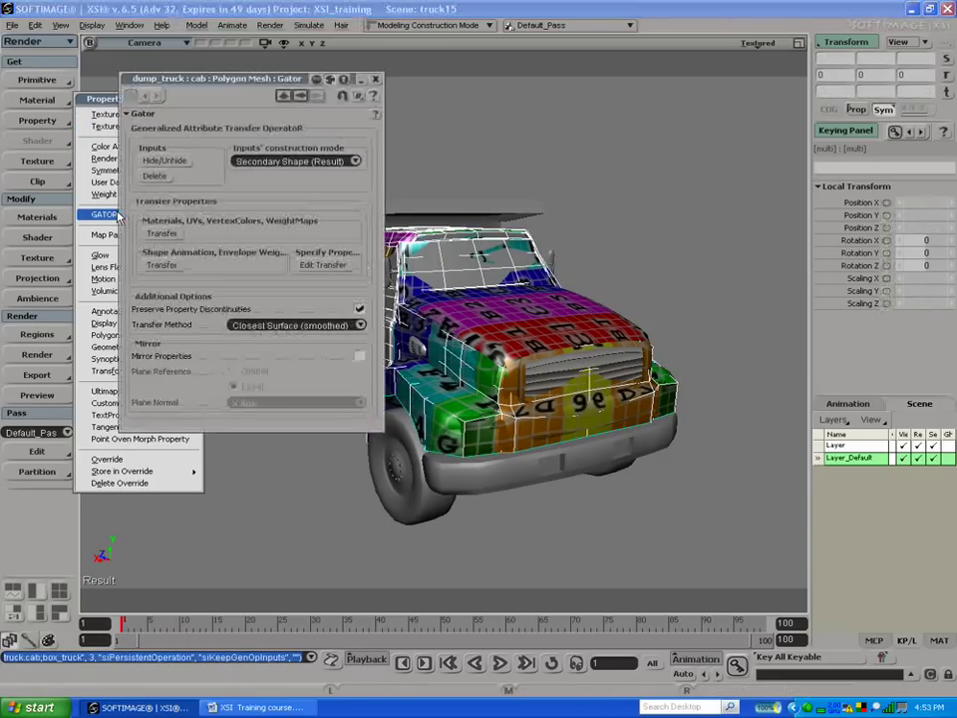
pyautogui.click(162, 236)
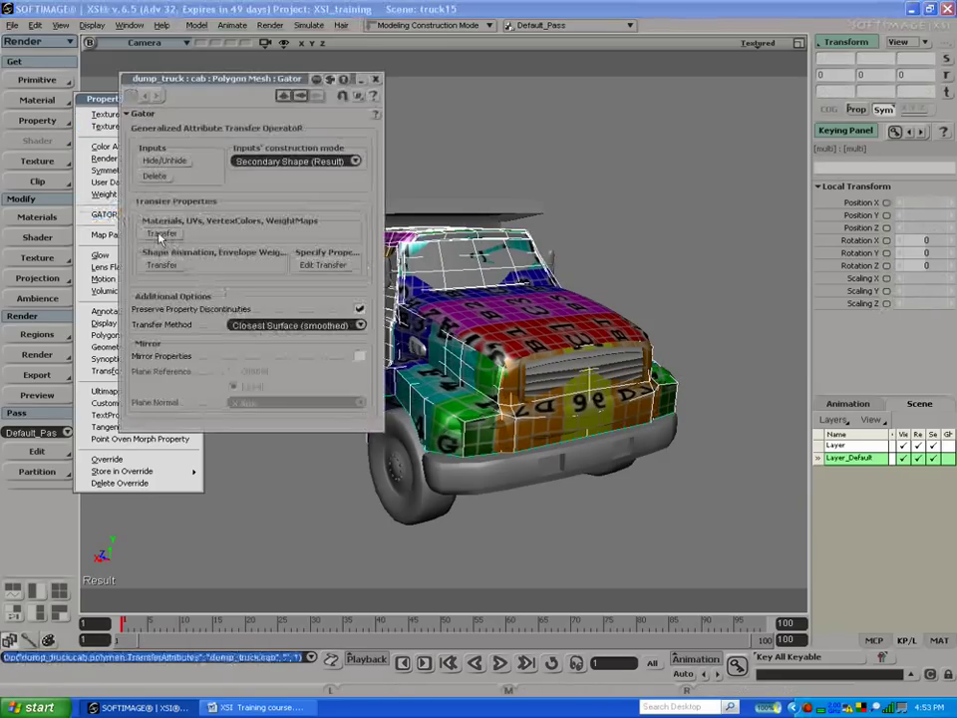
pyautogui.click(375, 81)
pyautogui.click(457, 156)
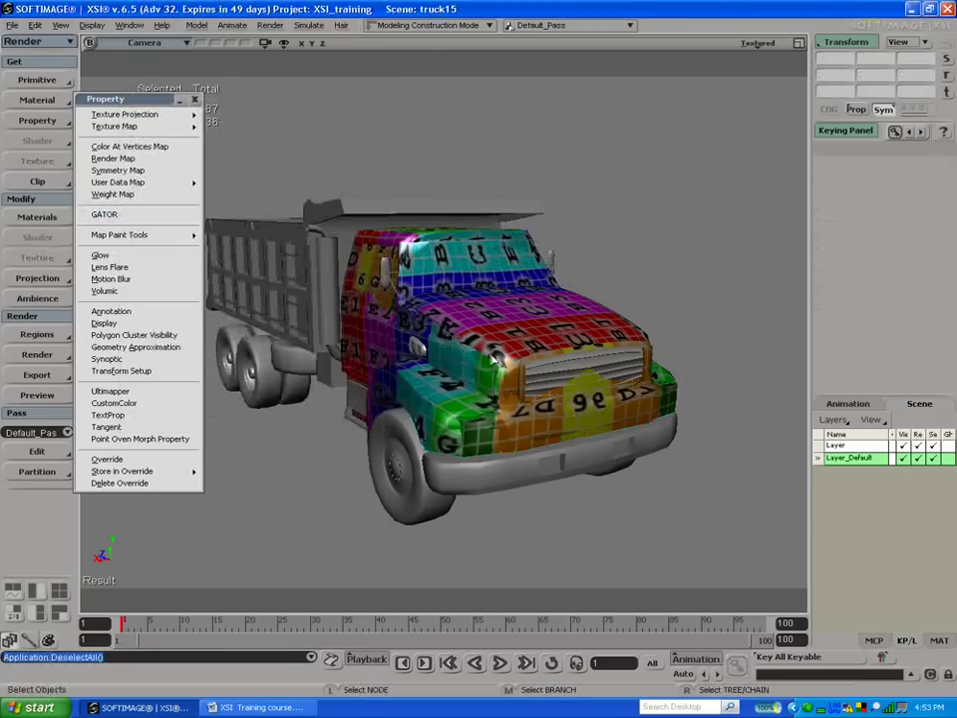
# Step: Select box_truck and close the detached Property command list
pyautogui.click(472, 417)
pyautogui.click(477, 365)
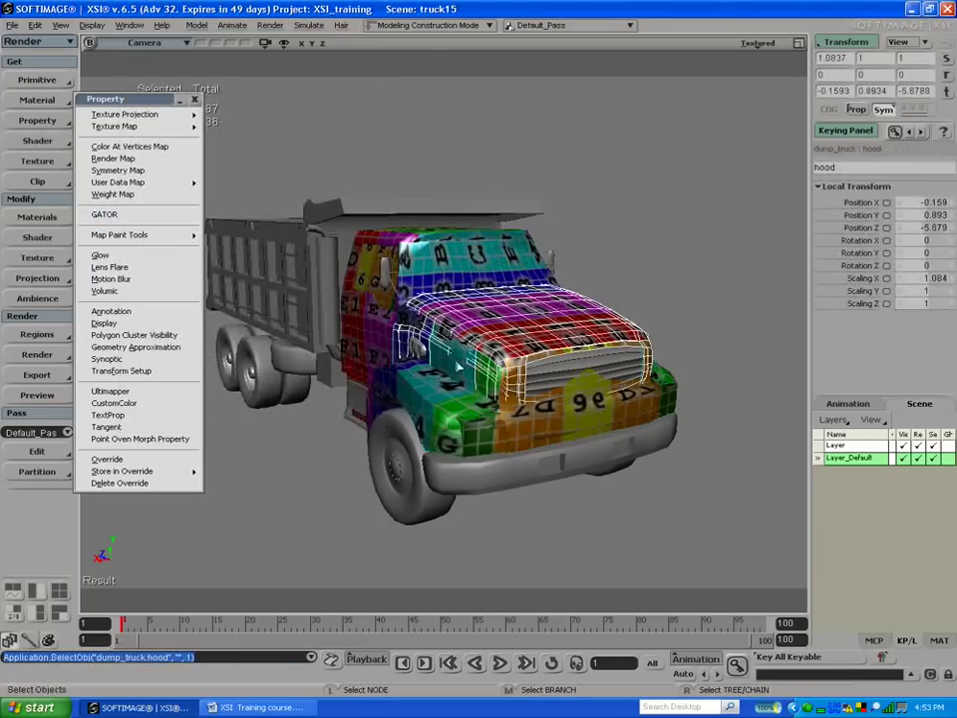
pyautogui.click(384, 375)
pyautogui.click(194, 98)
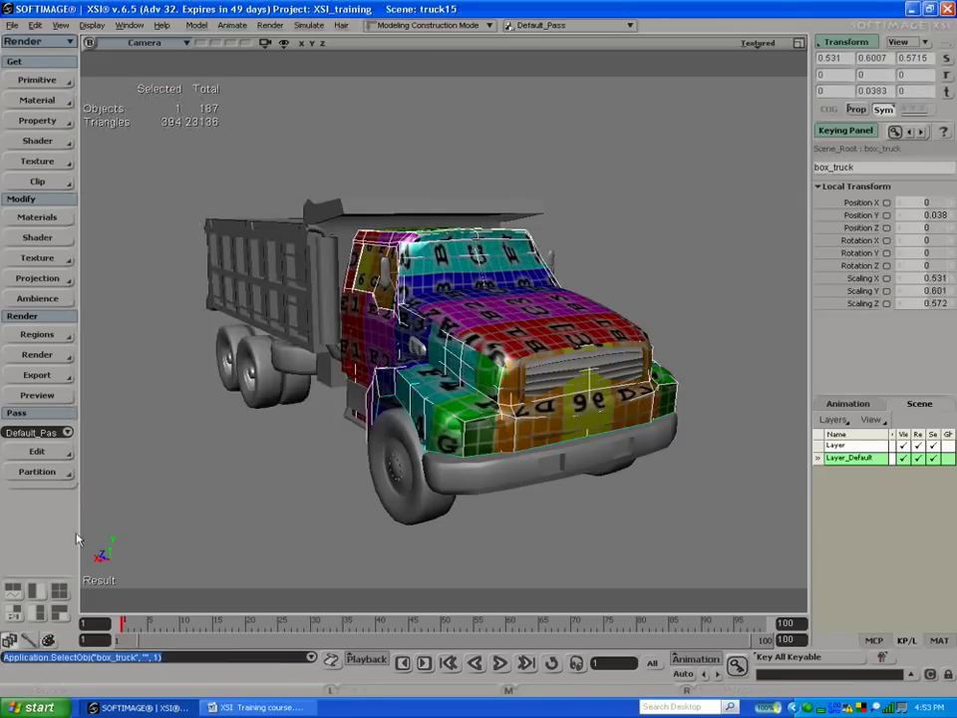
# Step: Set box_truck's object display type to wireframe, with Override Object Properties turned off for the camera view
pyautogui.click(758, 43)
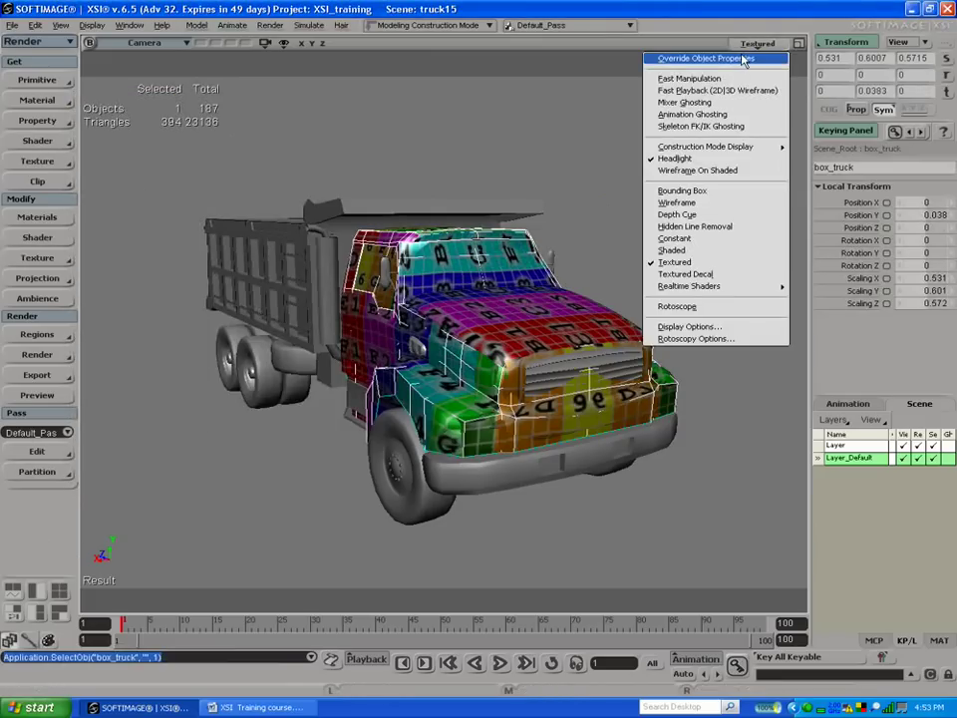
pyautogui.click(743, 59)
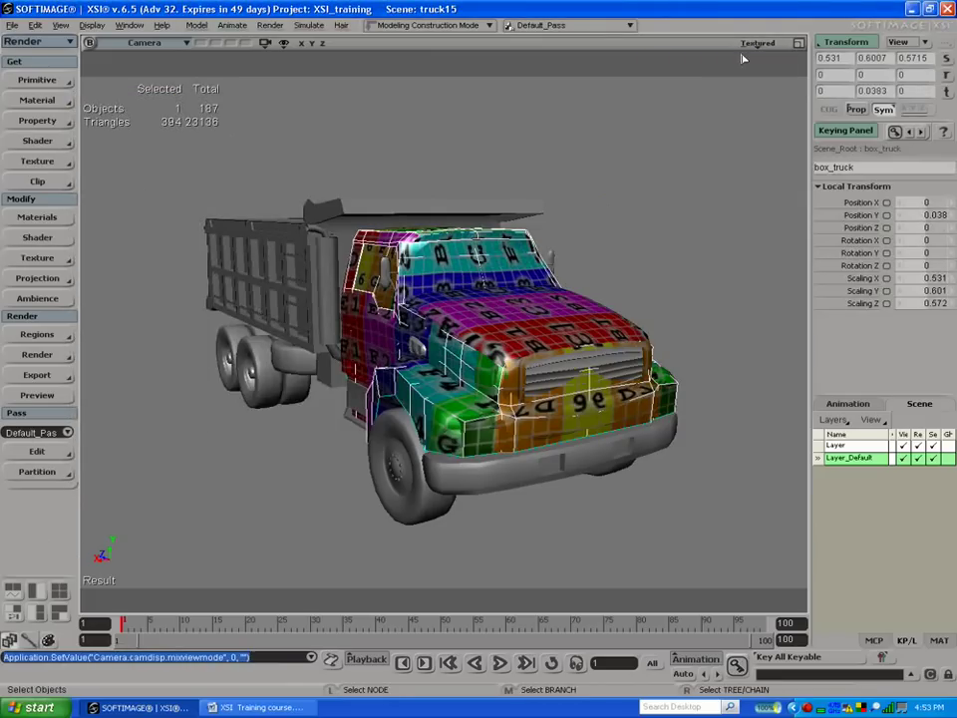
pyautogui.click(46, 642)
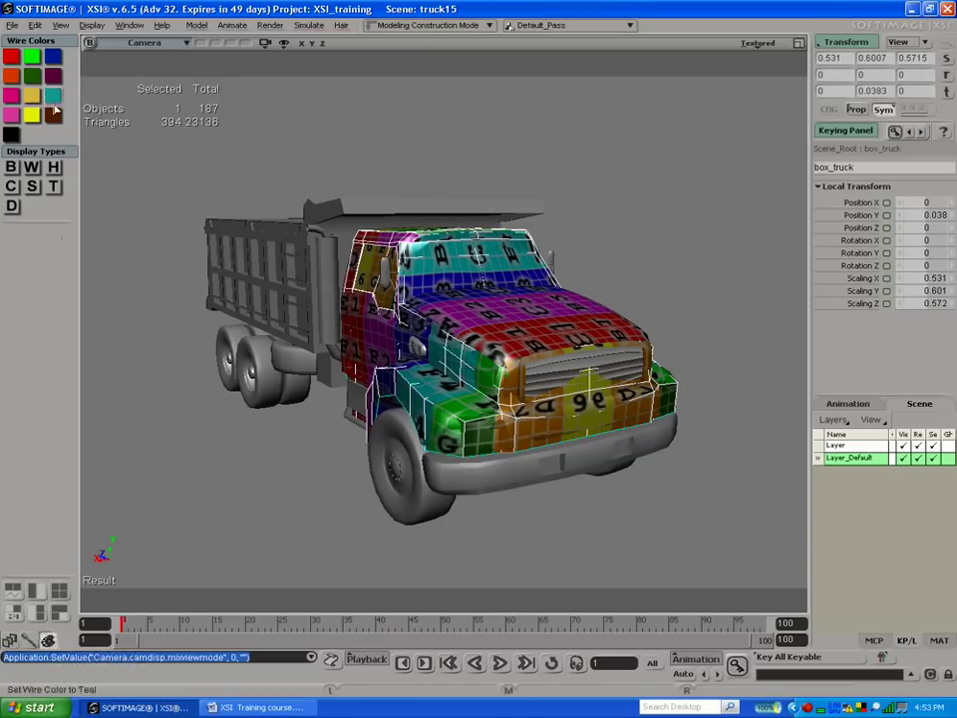
pyautogui.click(34, 169)
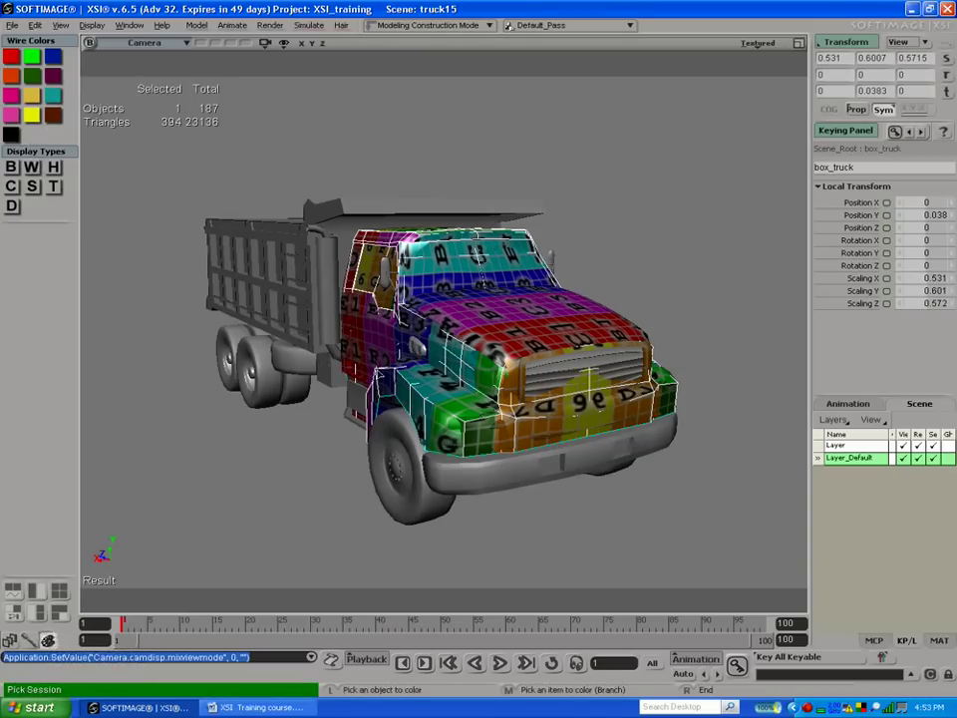
pyautogui.click(377, 382)
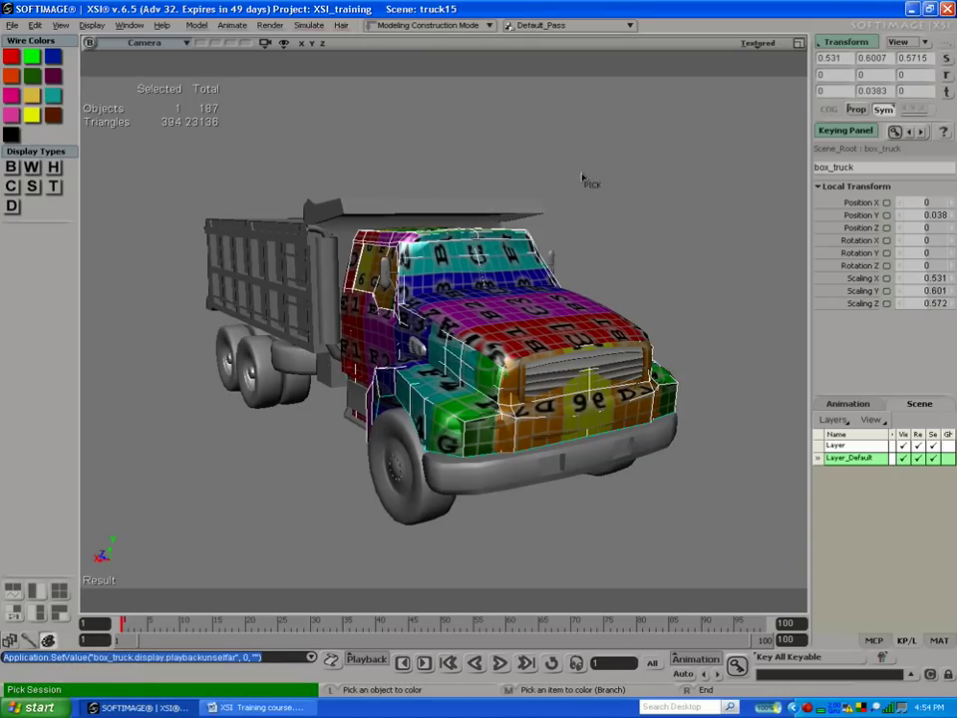
pyautogui.rightClick(698, 61)
pyautogui.click(760, 48)
pyautogui.click(703, 57)
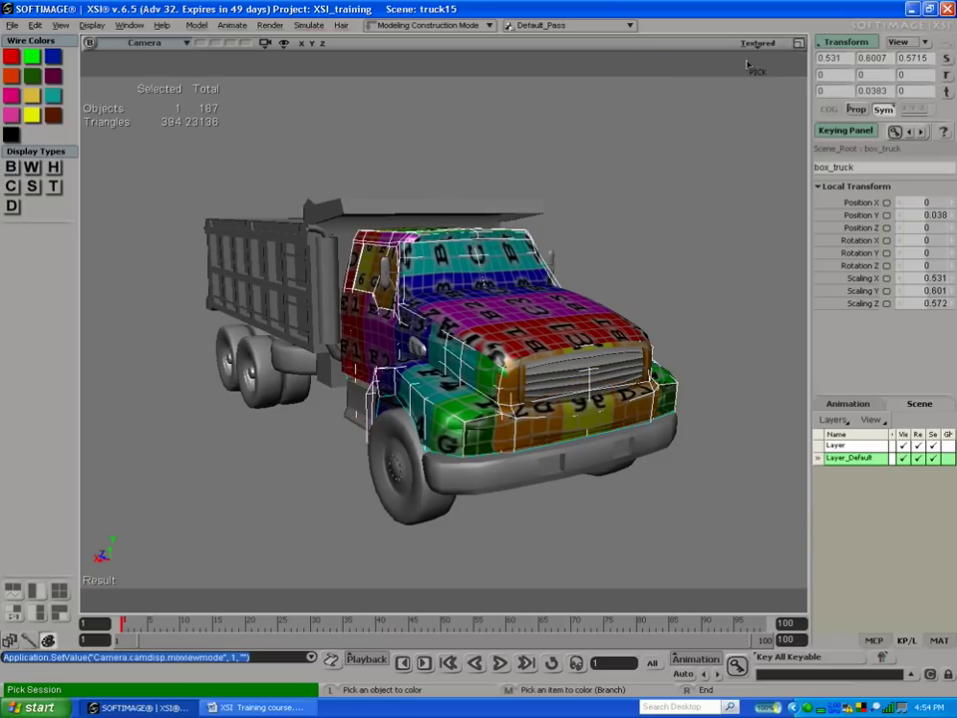
pyautogui.moveTo(636, 235); pyautogui.dragTo(636, 235)
pyautogui.press('space')
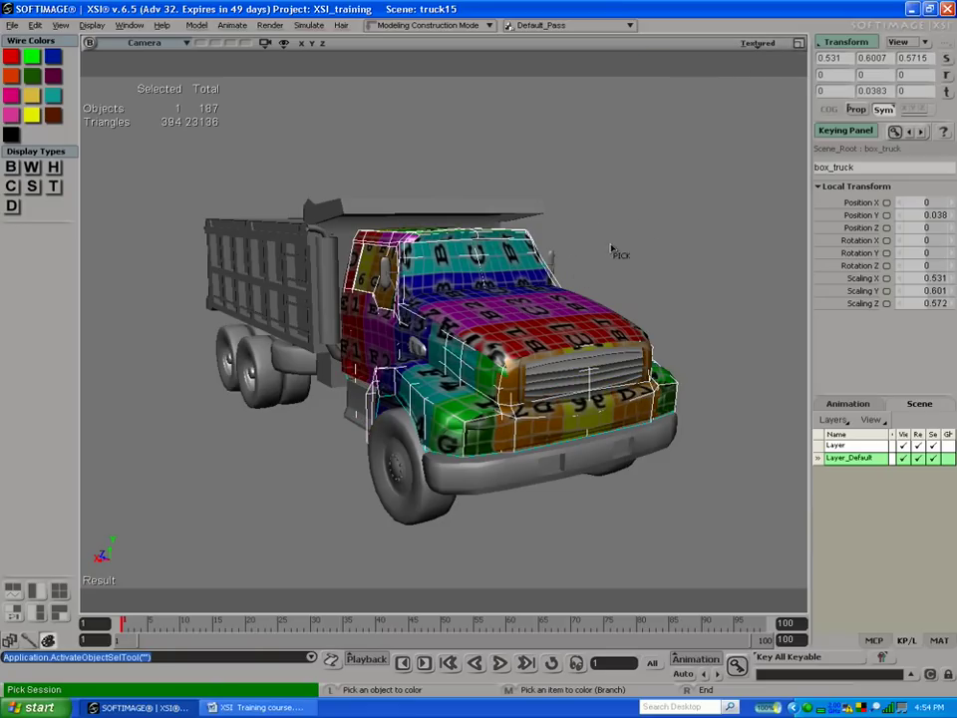
# Step: Try the active display type on the grill, restore the grill to its default display type, and end the pick session
pyautogui.click(548, 382)
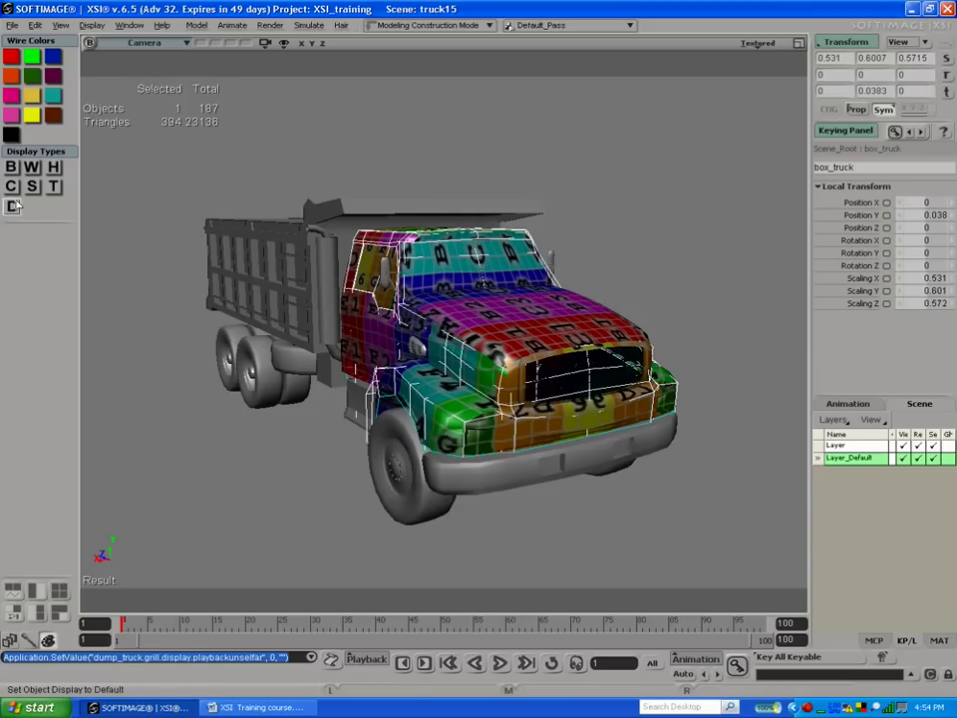
pyautogui.rightClick(555, 371)
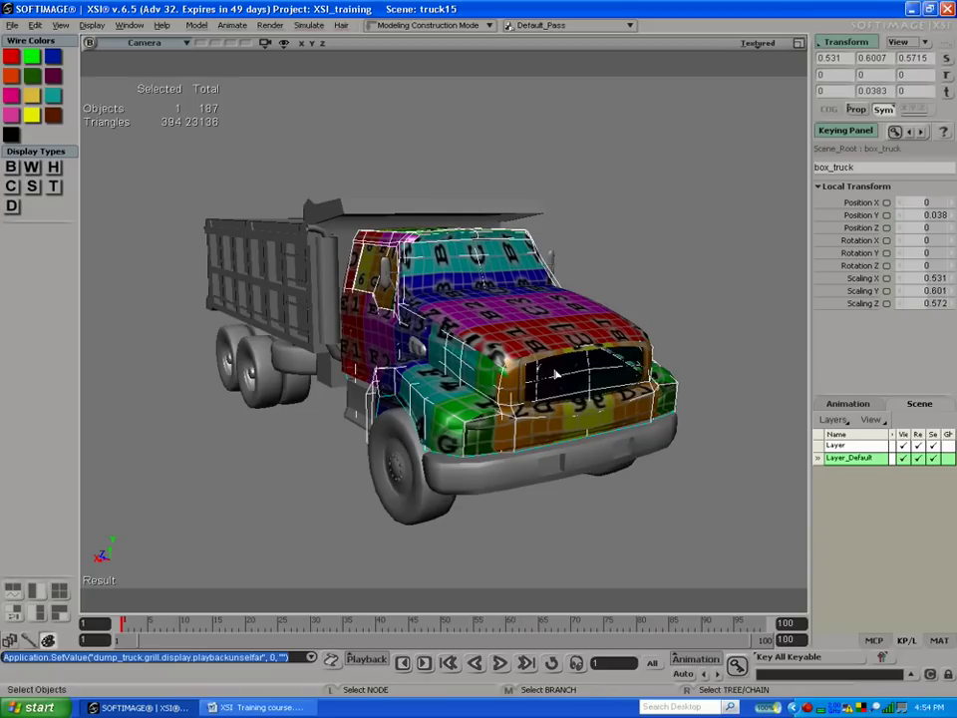
pyautogui.press('space')
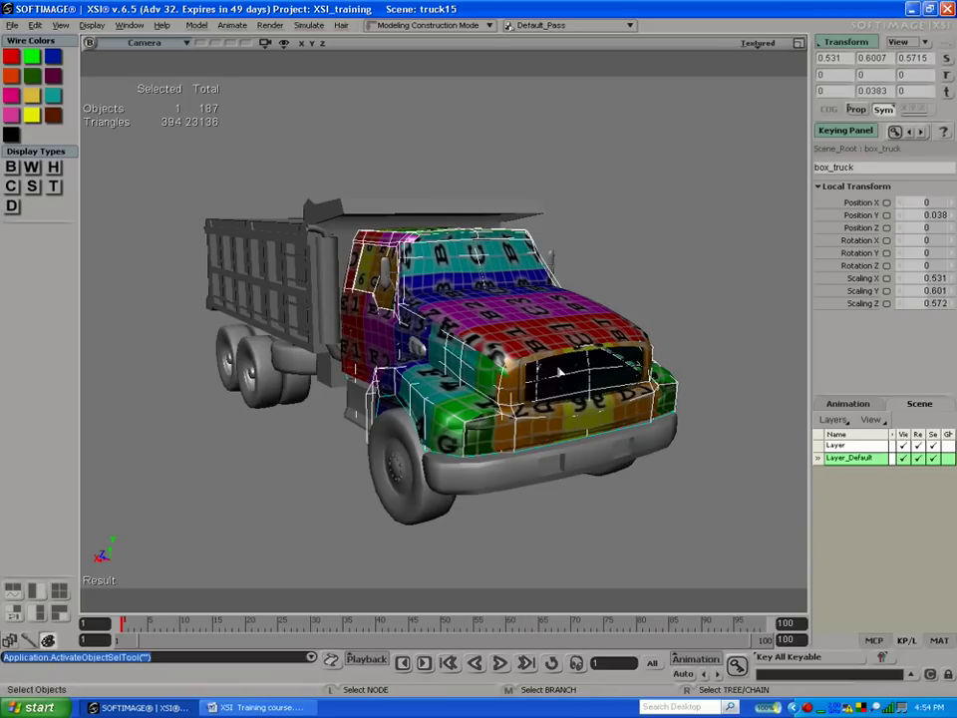
pyautogui.click(559, 374)
pyautogui.press('space')
pyautogui.moveTo(546, 370); pyautogui.dragTo(538, 365)
pyautogui.press('space')
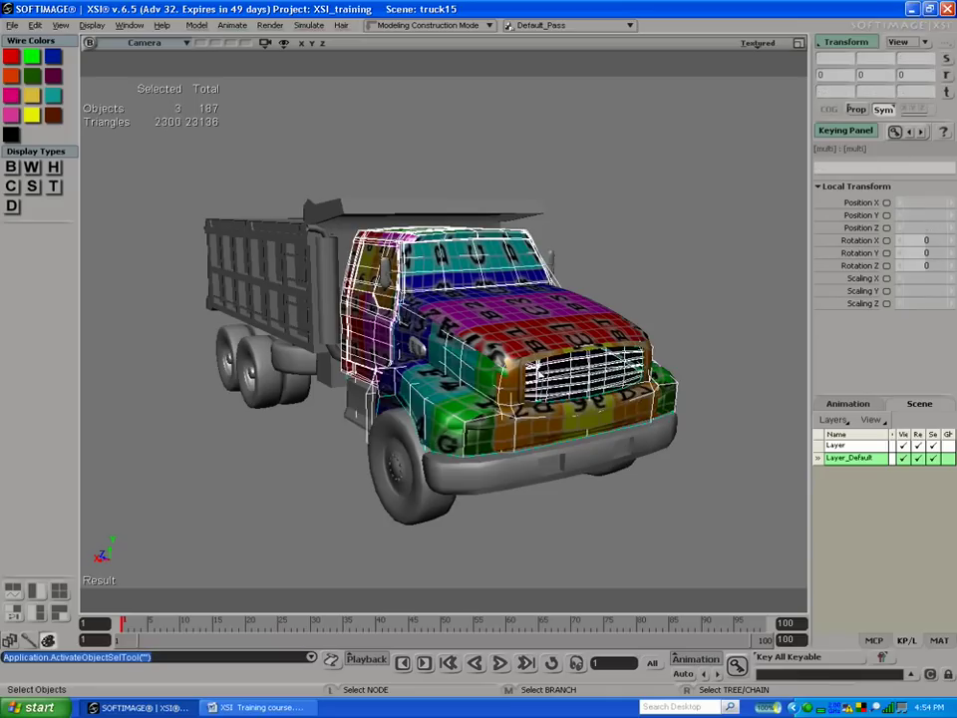
pyautogui.click(546, 368)
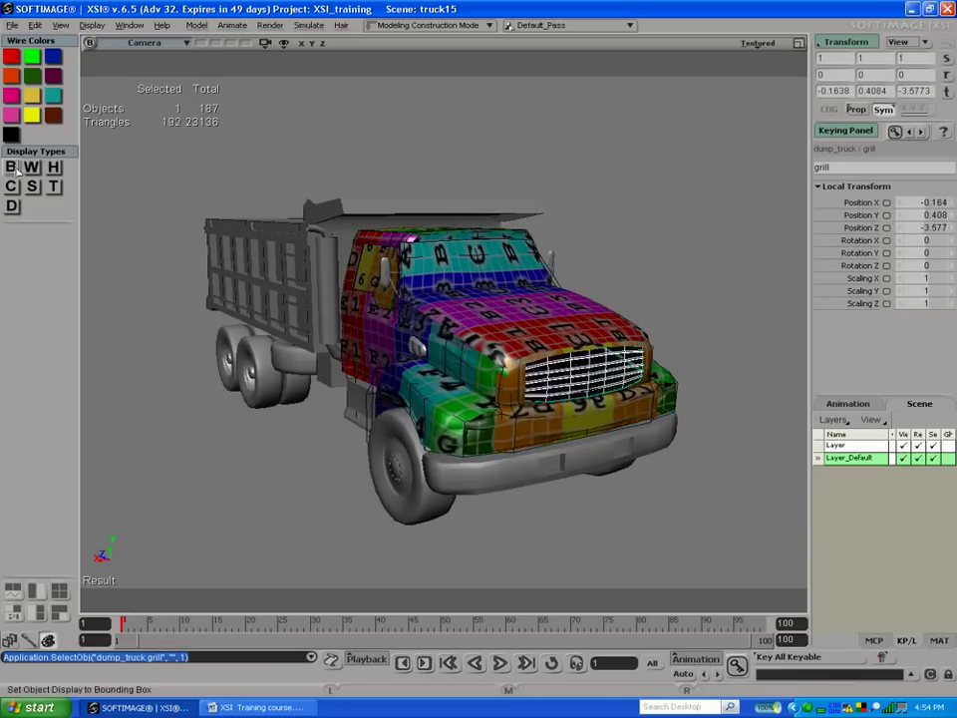
pyautogui.click(12, 207)
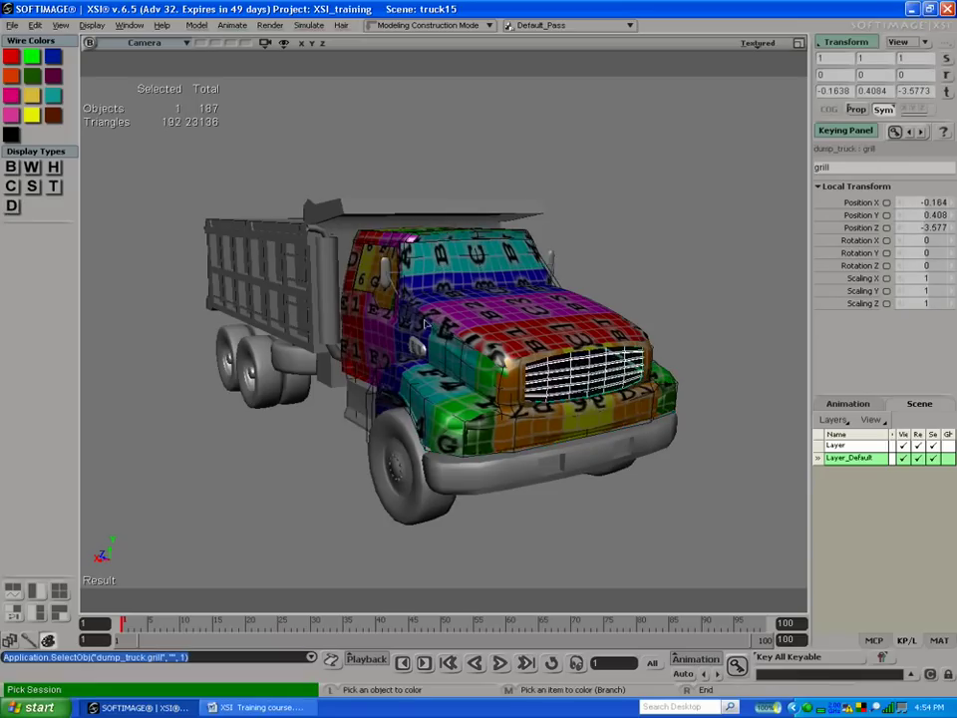
pyautogui.click(558, 365)
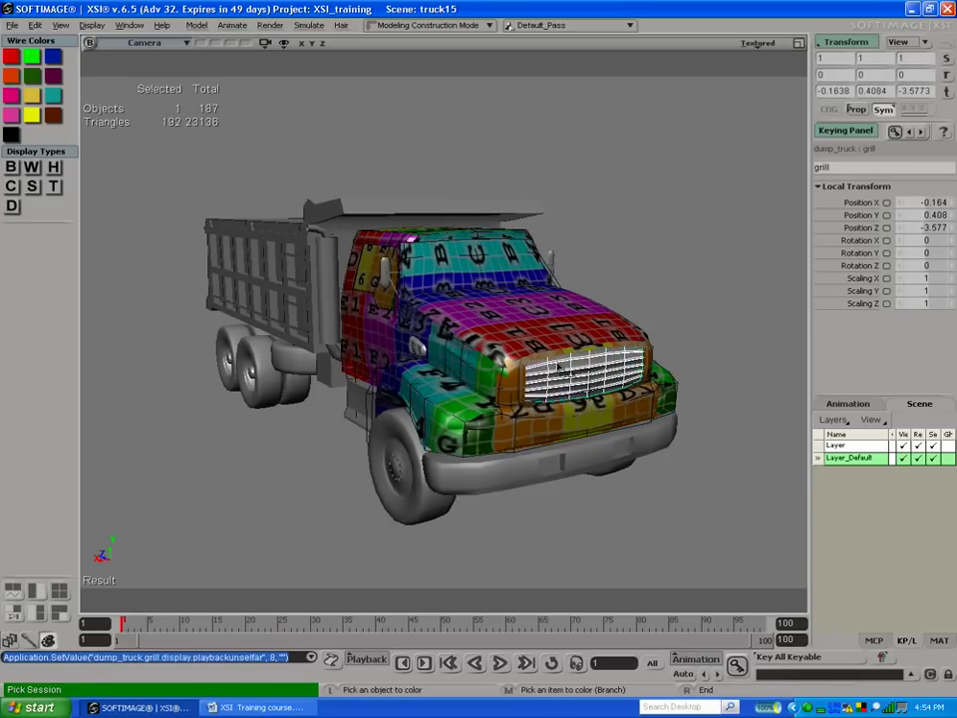
pyautogui.rightClick(631, 215)
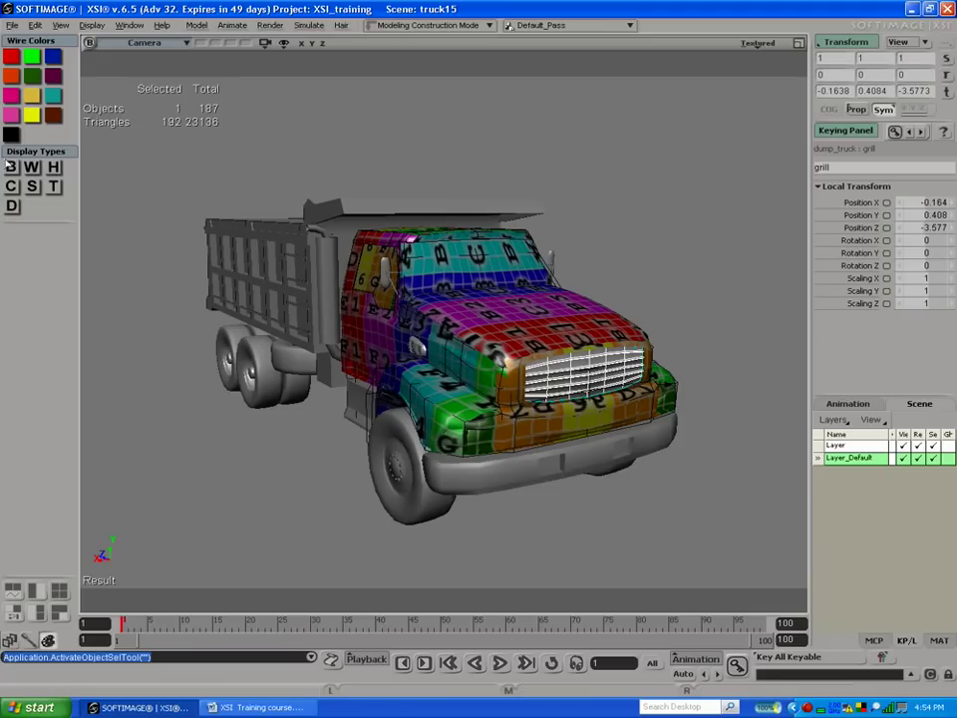
# Step: Apply GATOR to the grill with box_truck as the source of the attributes
pyautogui.press('3')
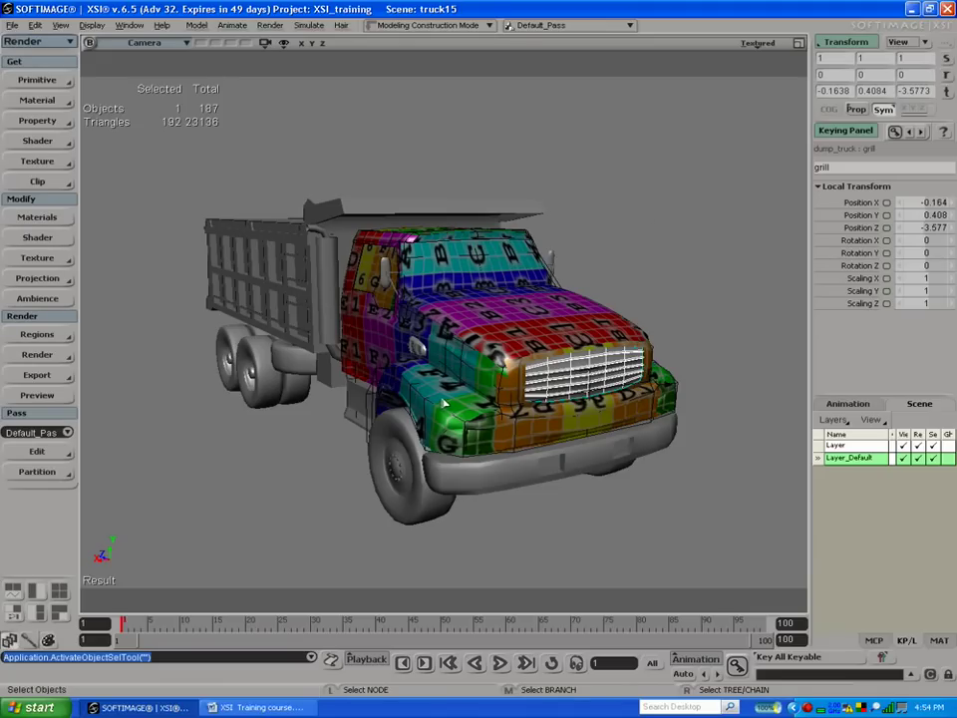
pyautogui.keyDown('shift'); pyautogui.moveTo(444, 404); pyautogui.dragTo(372, 417); pyautogui.keyUp('shift')
pyautogui.click(294, 474)
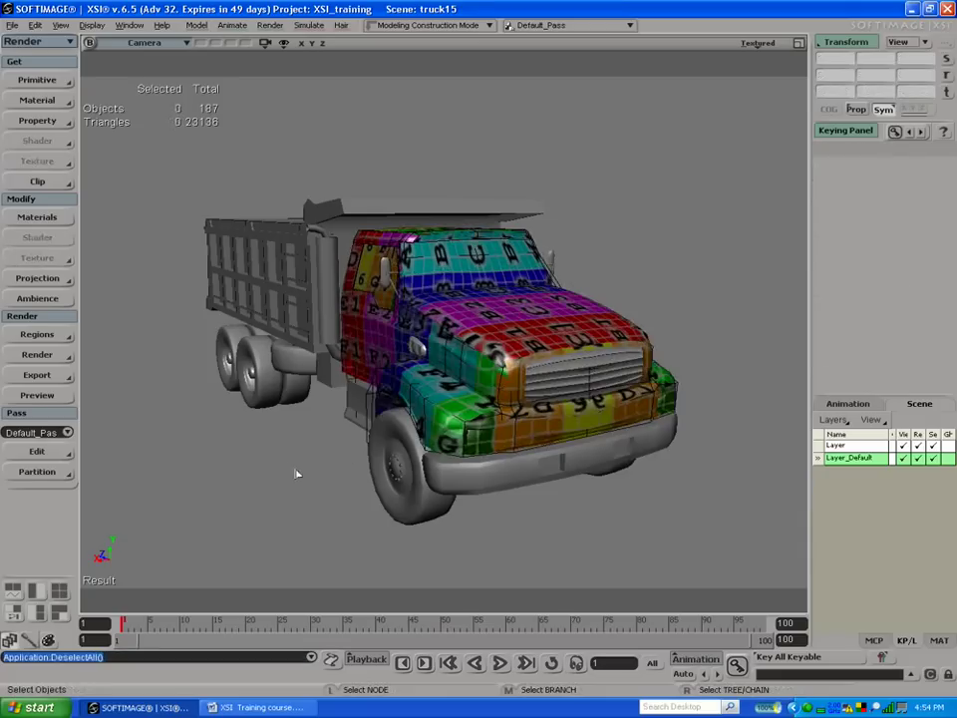
pyautogui.click(572, 369)
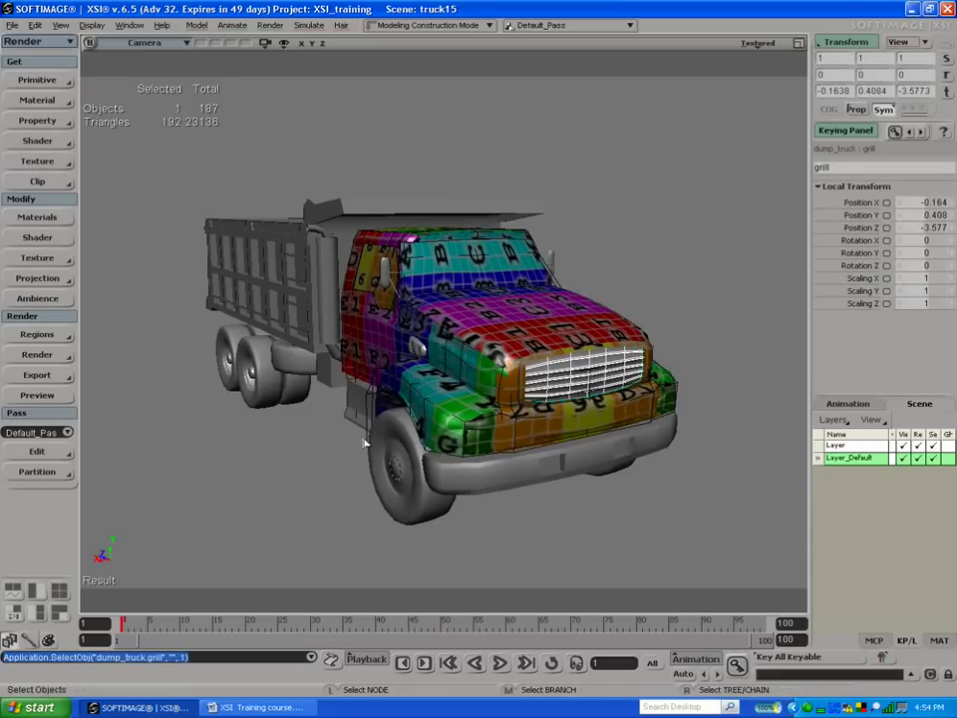
pyautogui.press('shift')
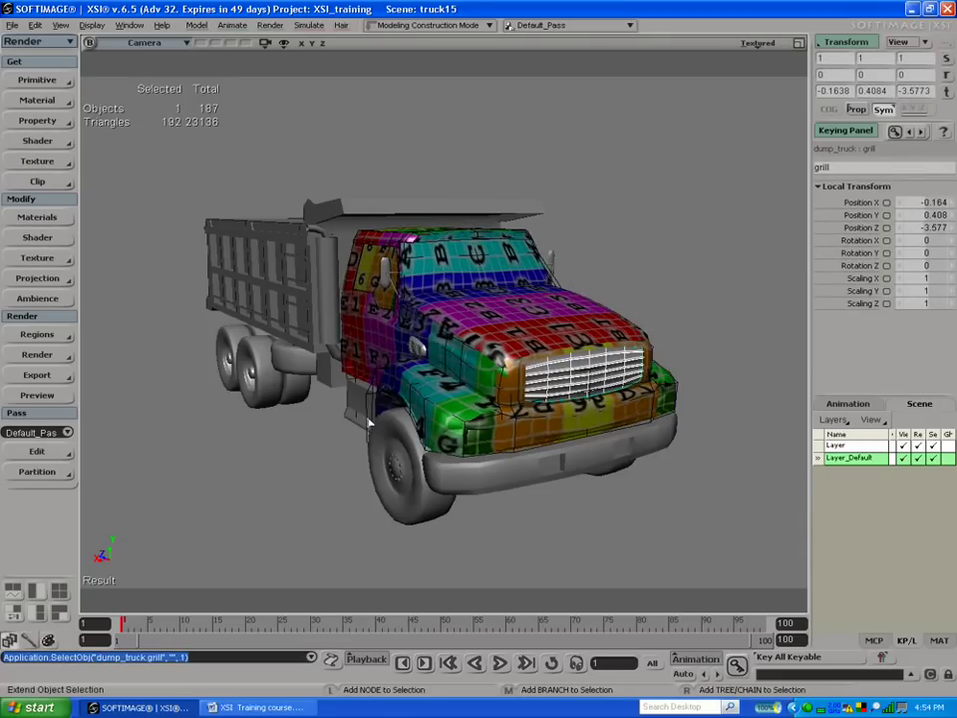
pyautogui.keyDown('shift'); pyautogui.click(369, 415); pyautogui.keyUp('shift')
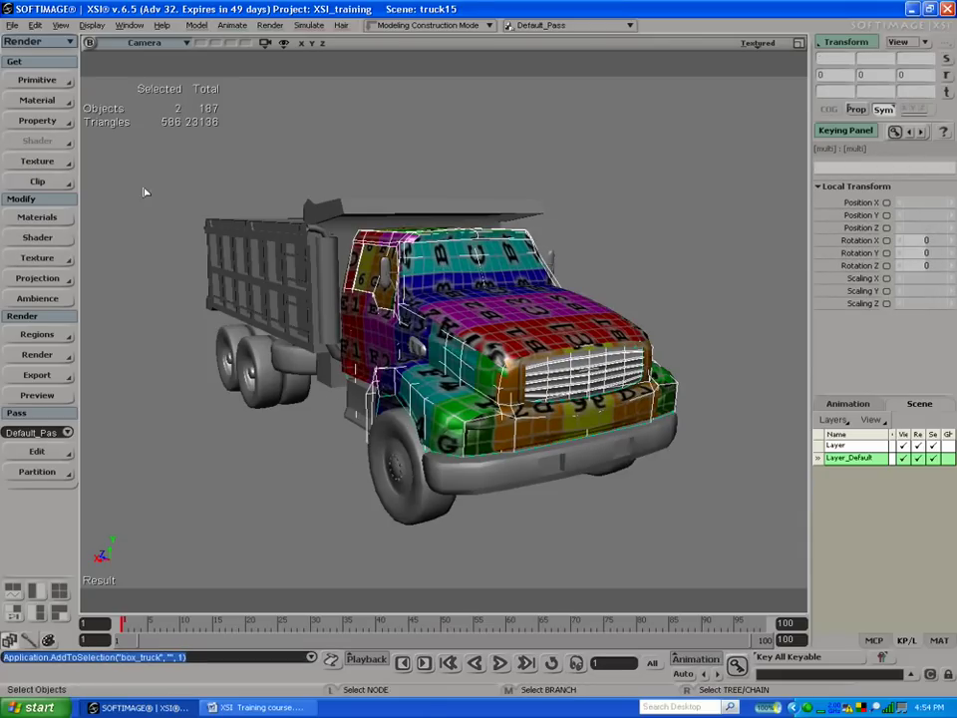
pyautogui.click(70, 122)
pyautogui.click(105, 221)
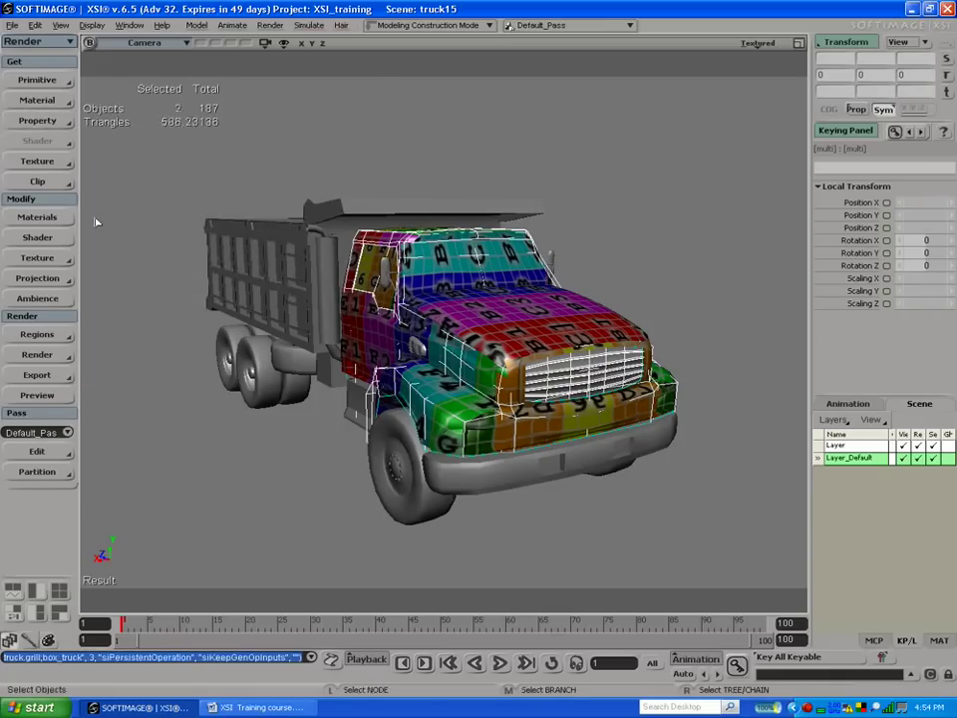
# Step: Transfer the materials and UVs from box_truck to the grill, close the GATOR property window and deselect everything
pyautogui.click(156, 235)
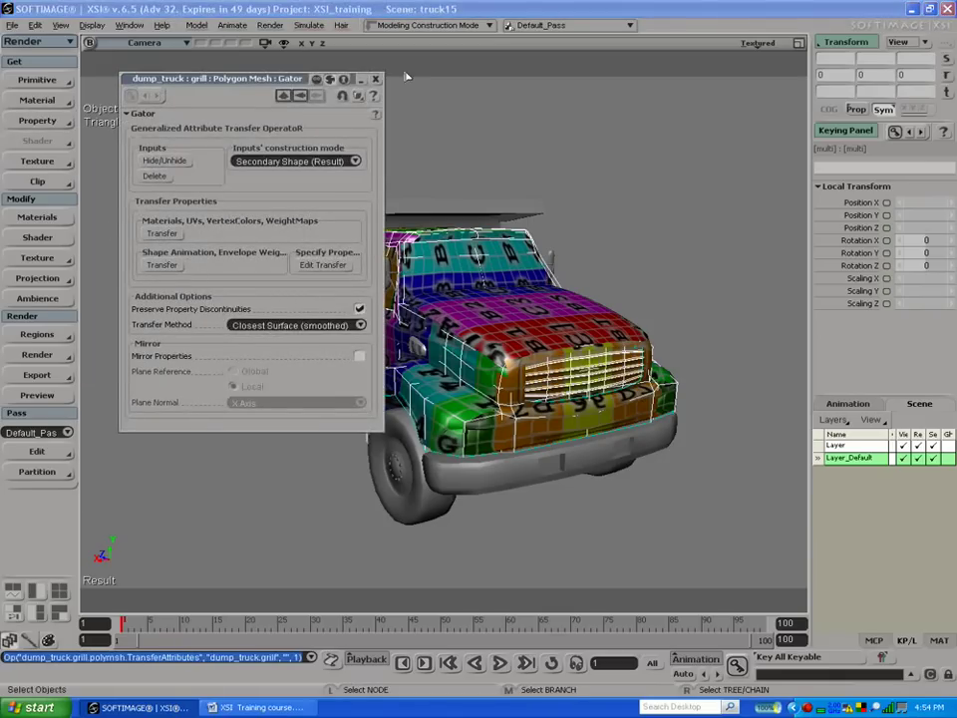
pyautogui.click(375, 78)
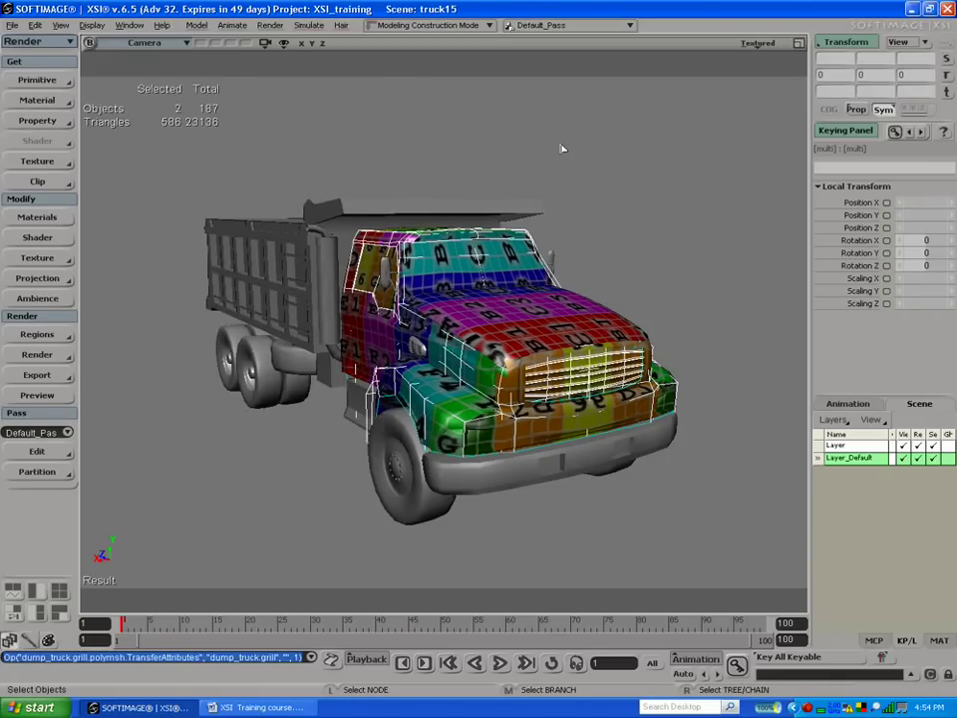
pyautogui.click(568, 156)
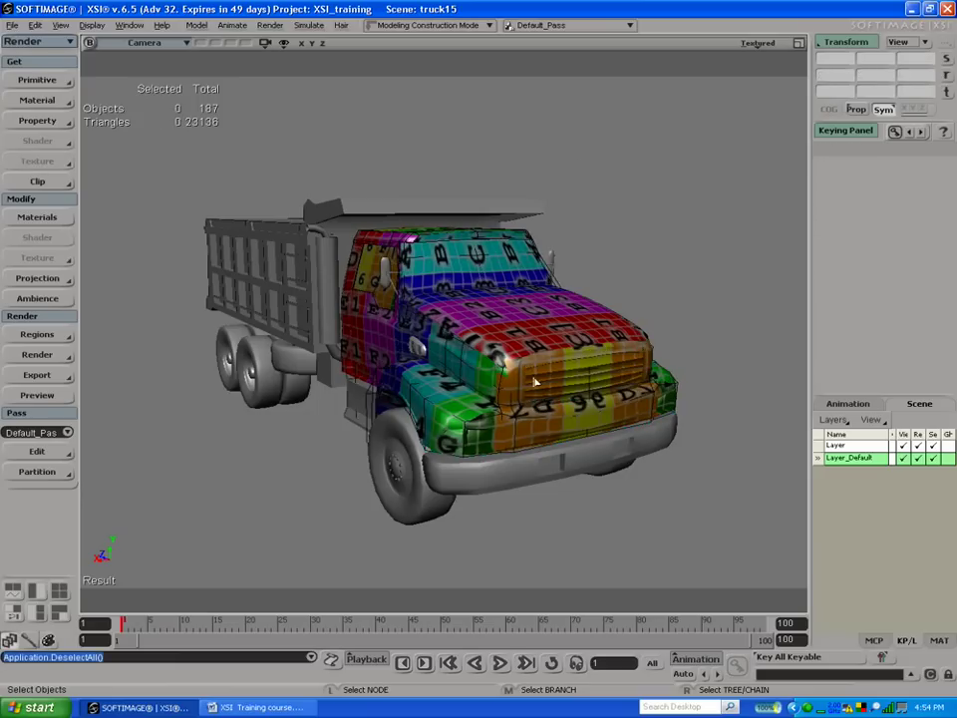
# Step: Try tweaking box_truck points along the hood's side and front corner, undo each point move, and deselect everything
pyautogui.click(463, 348)
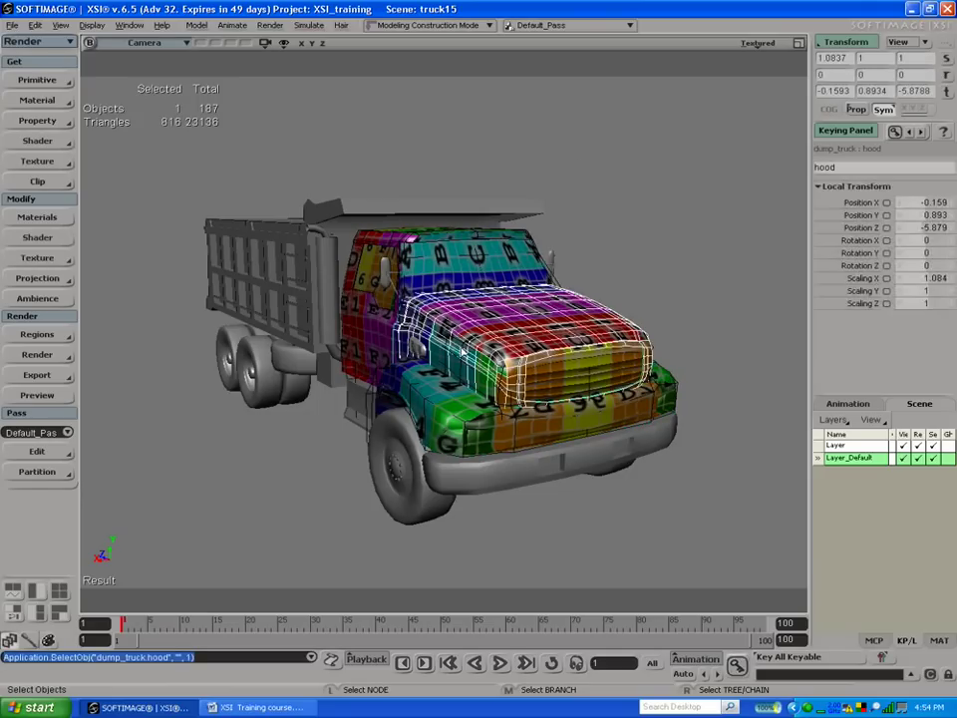
pyautogui.click(463, 349)
pyautogui.press('space')
pyautogui.press('m')
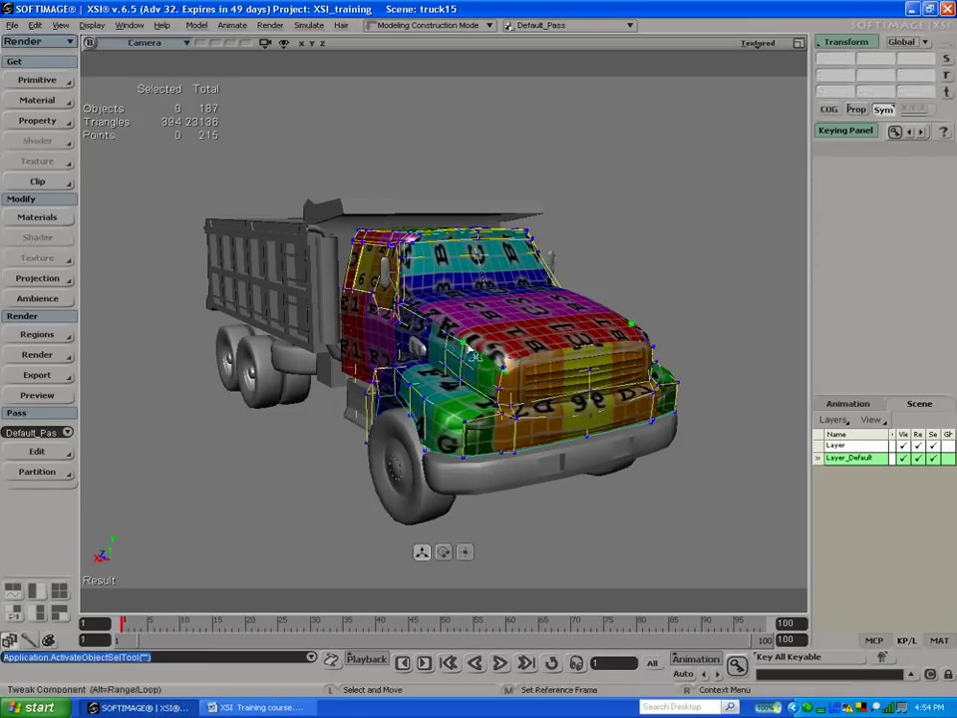
pyautogui.click(471, 341)
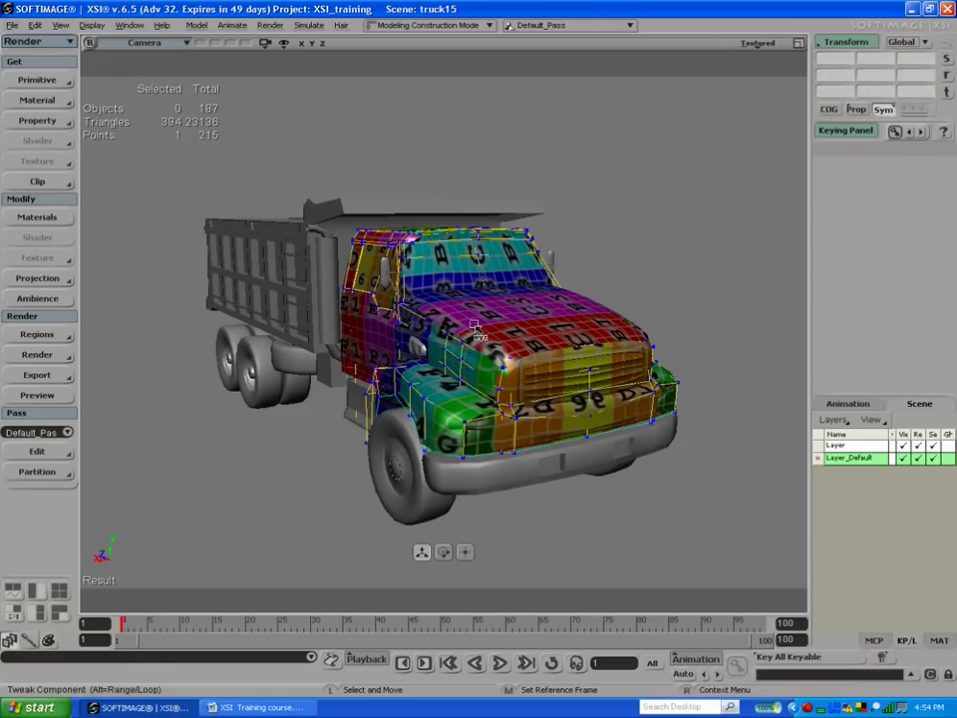
pyautogui.moveTo(477, 307)
pyautogui.mouseDown()
pyautogui.moveTo(479, 280)
pyautogui.moveTo(514, 321)
pyautogui.moveTo(473, 327)
pyautogui.mouseUp()
pyautogui.hotkey('ctrl', 'z')
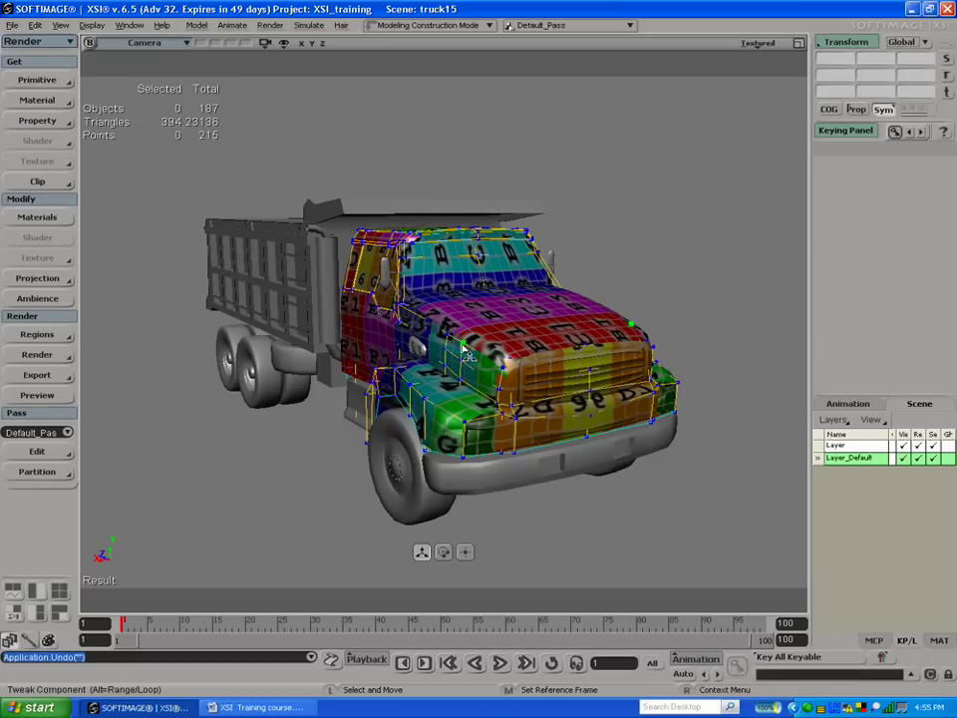
pyautogui.click(501, 369)
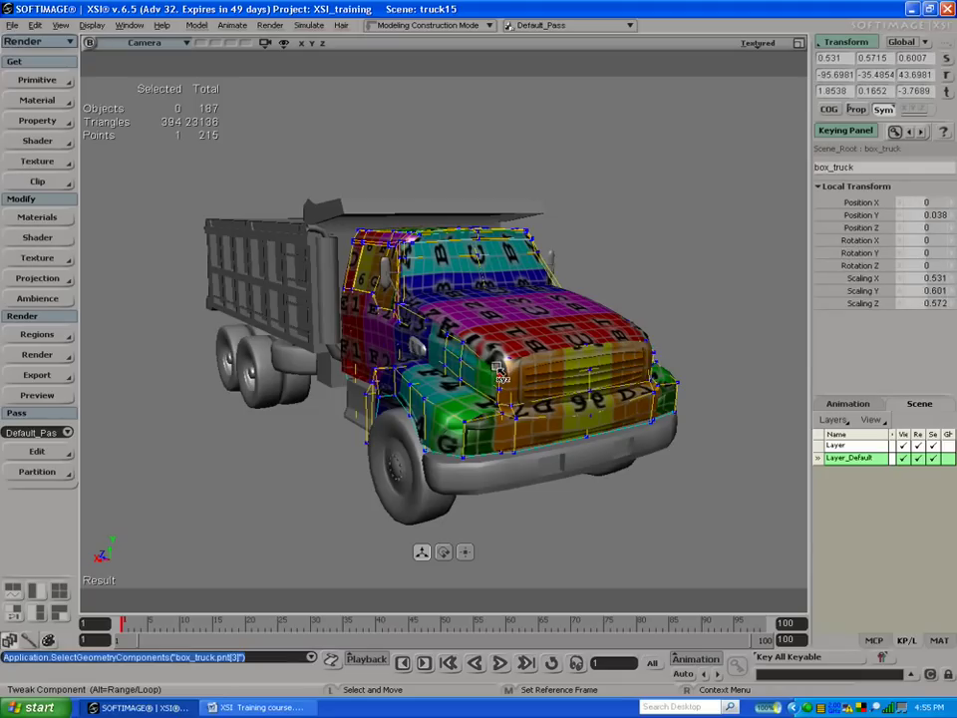
pyautogui.hotkey('ctrl', 'z')
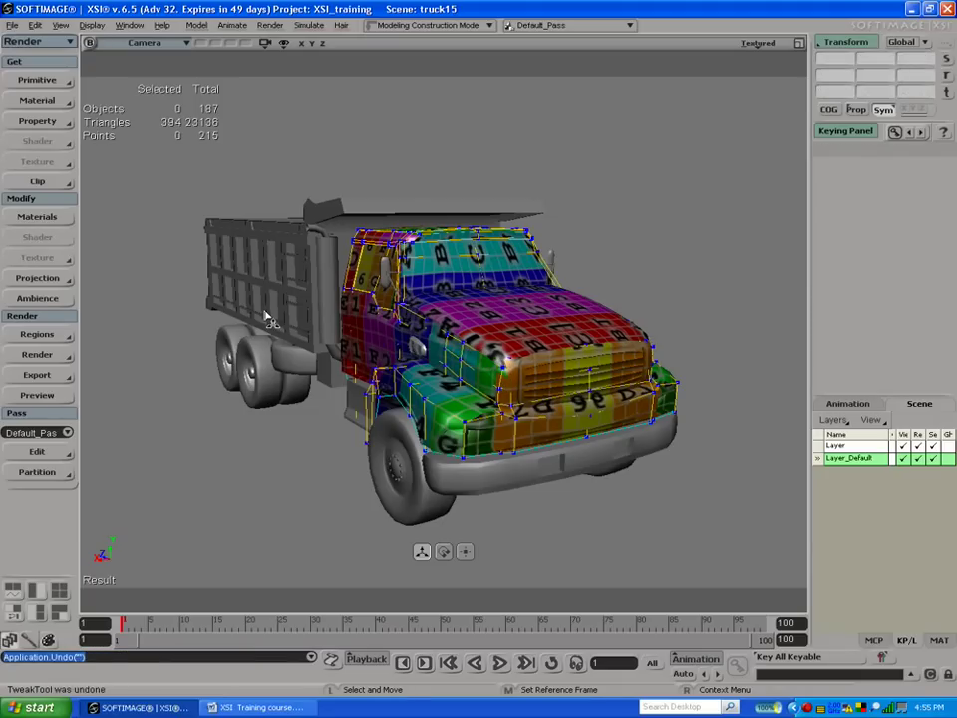
pyautogui.press('space')
pyautogui.click(301, 485)
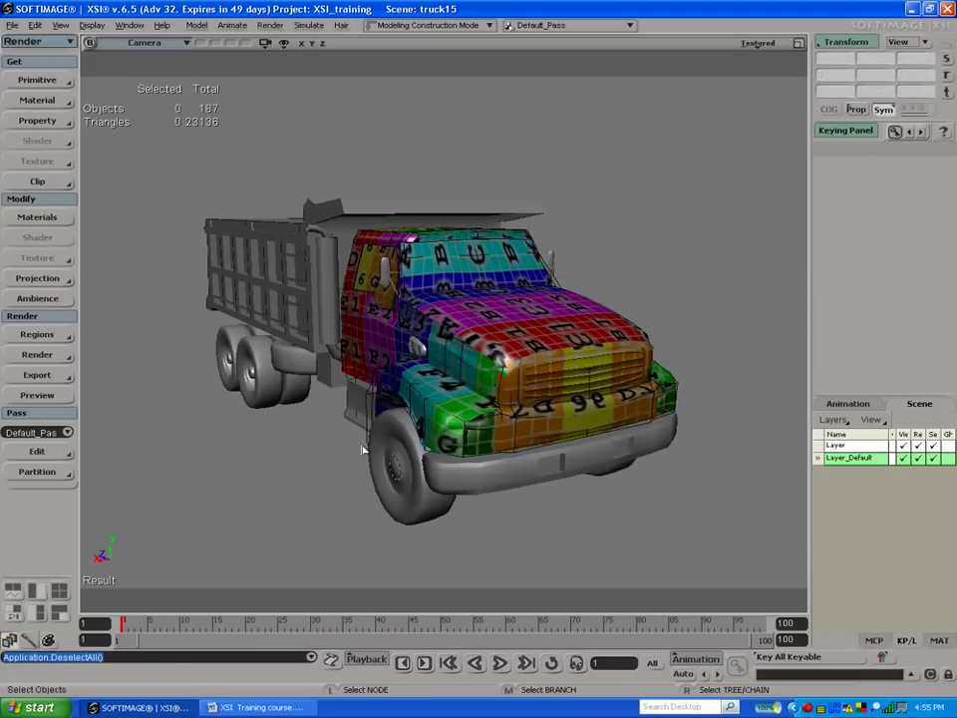
# Step: Examine the transferred texture on the cab, hood, wheel arch and grill from several angles around to the truck's front
pyautogui.press('s')
pyautogui.moveTo(353, 409)
pyautogui.mouseDown()
pyautogui.moveTo(305, 387)
pyautogui.moveTo(190, 402)
pyautogui.moveTo(301, 383)
pyautogui.moveTo(357, 400)
pyautogui.mouseUp()
pyautogui.moveTo(357, 400); pyautogui.dragTo(499, 407, button='right')
pyautogui.moveTo(327, 310); pyautogui.dragTo(387, 305)
pyautogui.moveTo(387, 305); pyautogui.dragTo(368, 344, button='right')
pyautogui.moveTo(368, 344); pyautogui.dragTo(261, 329)
pyautogui.moveTo(404, 329); pyautogui.dragTo(388, 363)
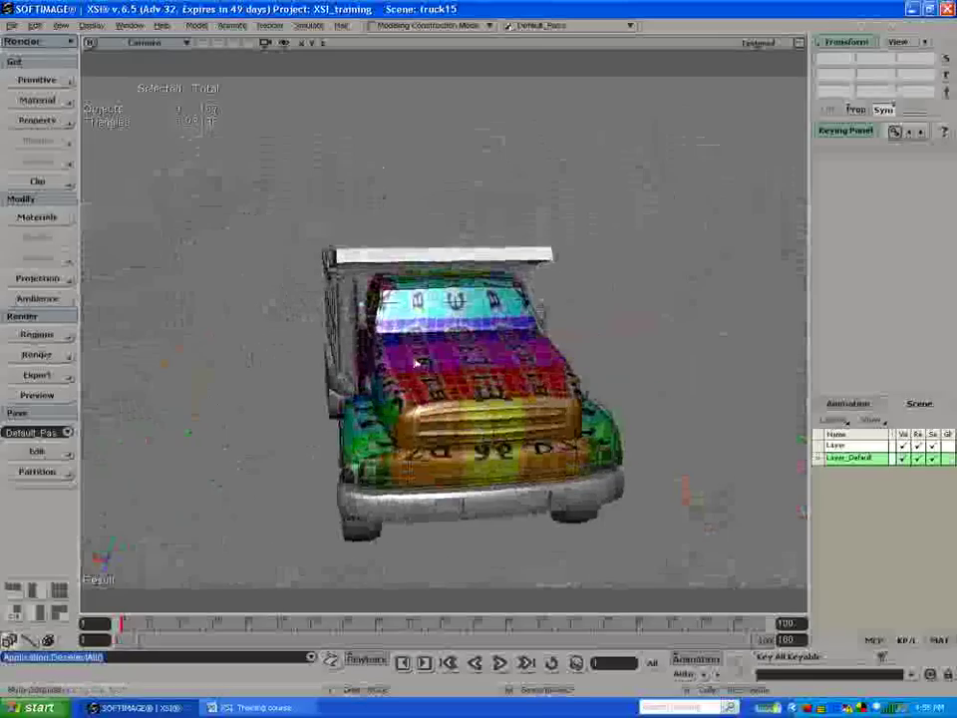
# Step: Try moving box_truck upward with the Translate tool to test its link to the truck parts, and undo the move
pyautogui.click(469, 375)
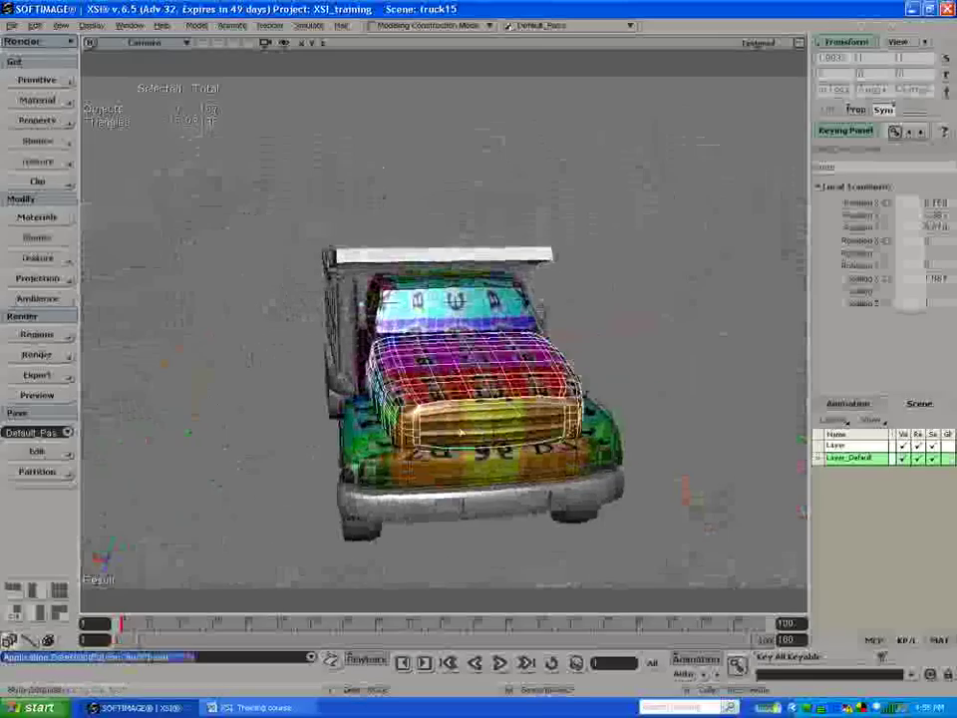
pyautogui.hotkey('shift', 'i')
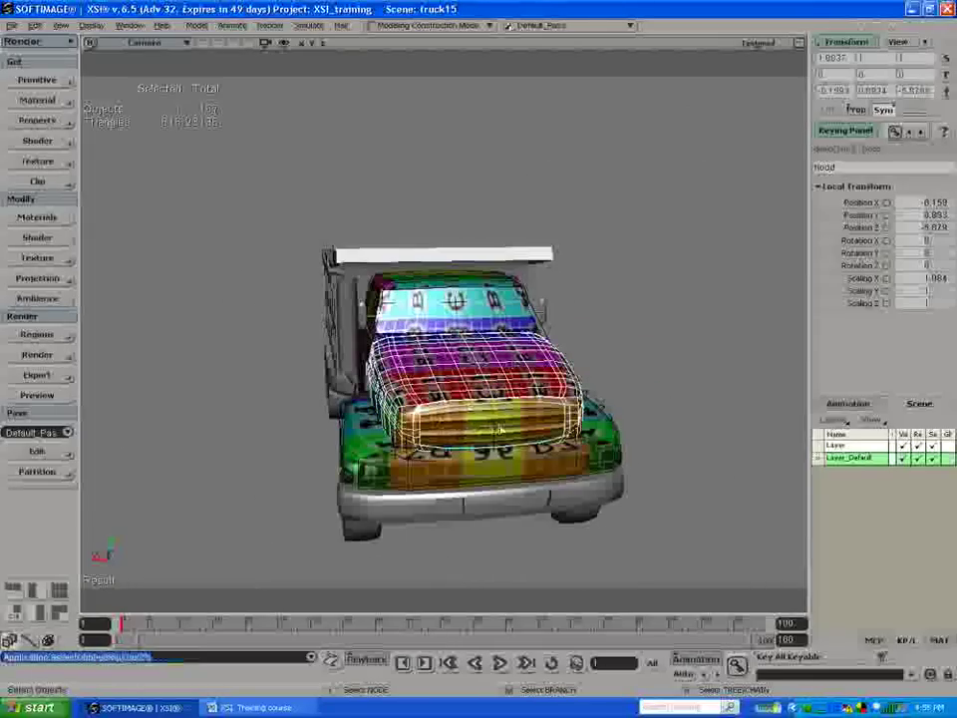
pyautogui.click(498, 427)
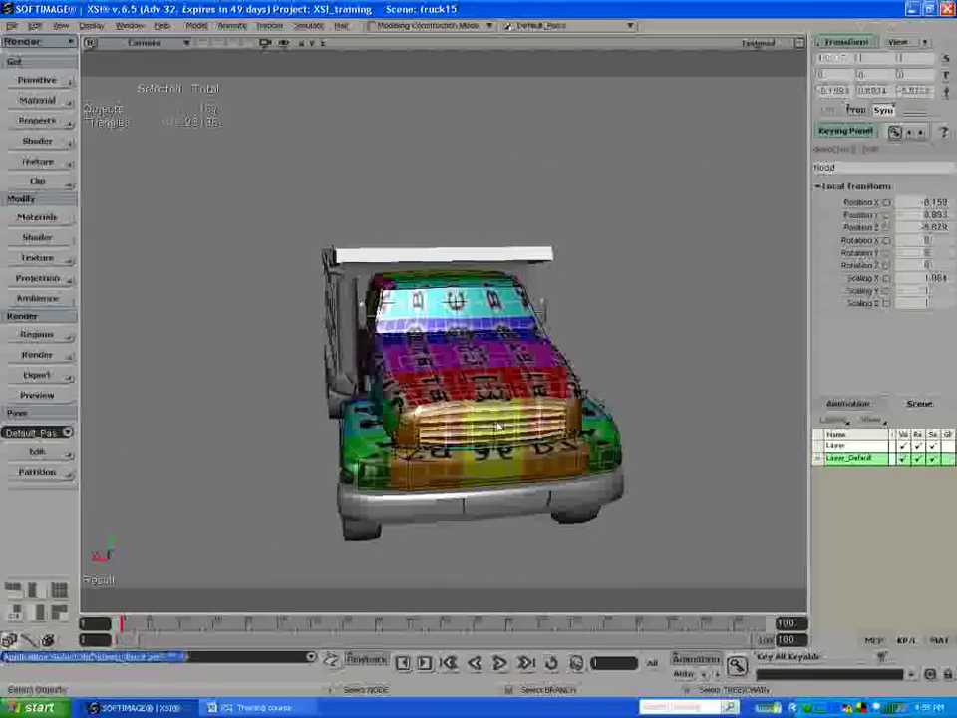
pyautogui.click(408, 475)
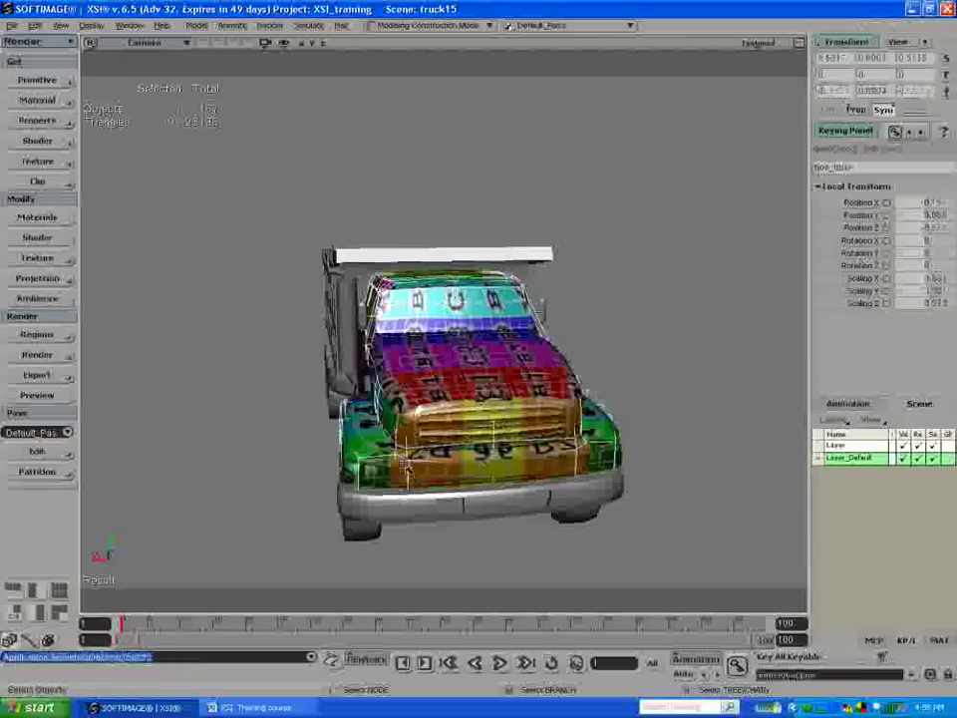
pyautogui.press('v')
pyautogui.moveTo(456, 302); pyautogui.dragTo(454, 284)
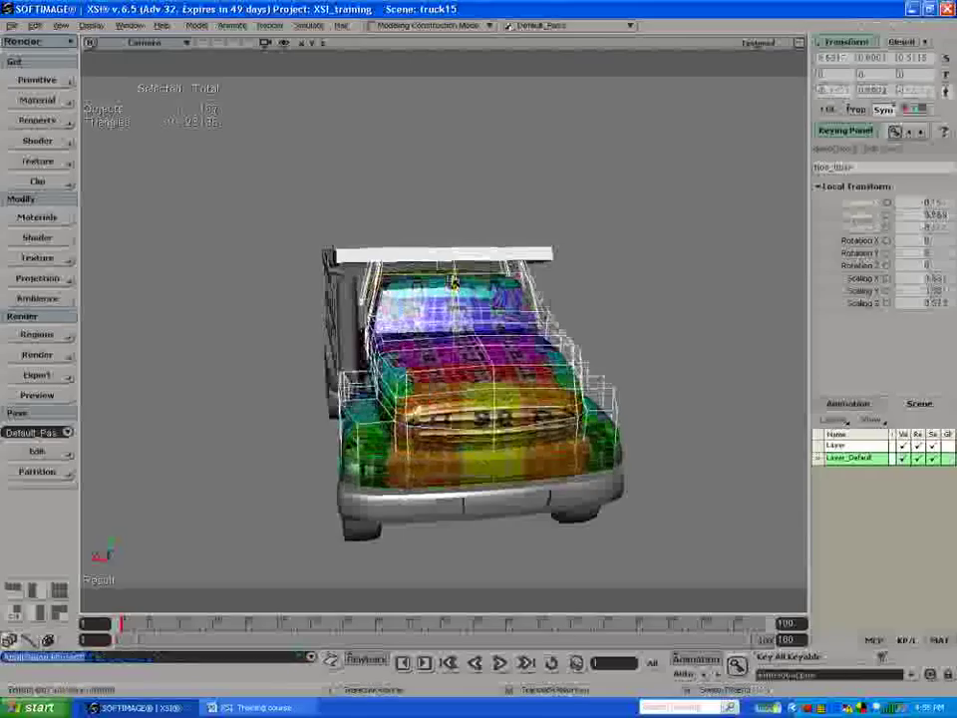
pyautogui.hotkey('ctrl', 'z')
pyautogui.press('space')
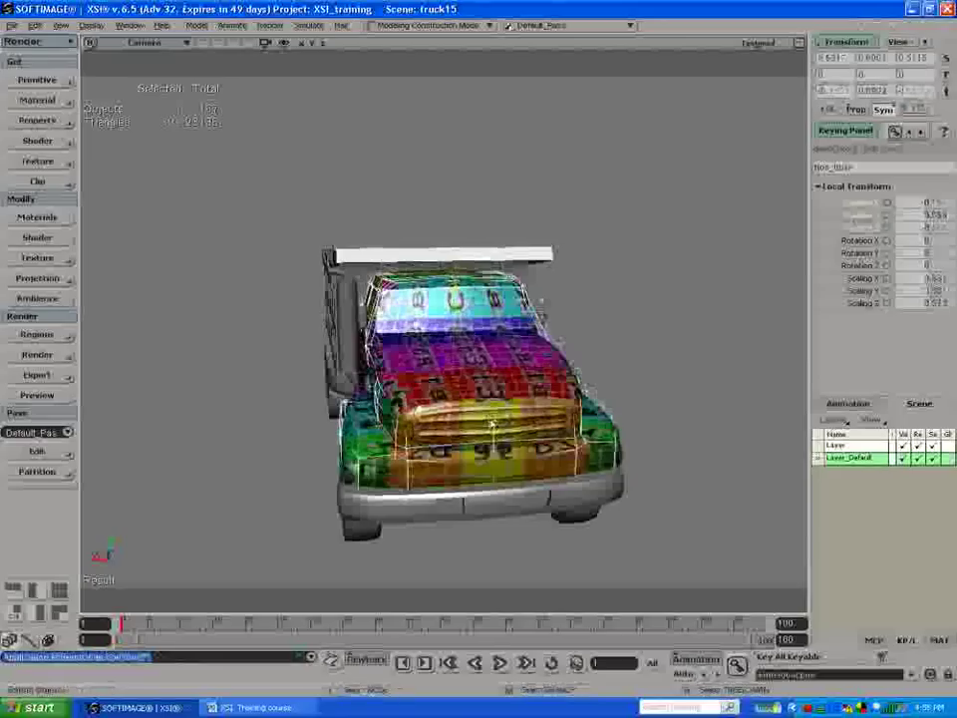
# Step: Select the wheel arch, grill, hood and cab together and freeze them to remove their GATOR operators
pyautogui.click(469, 478)
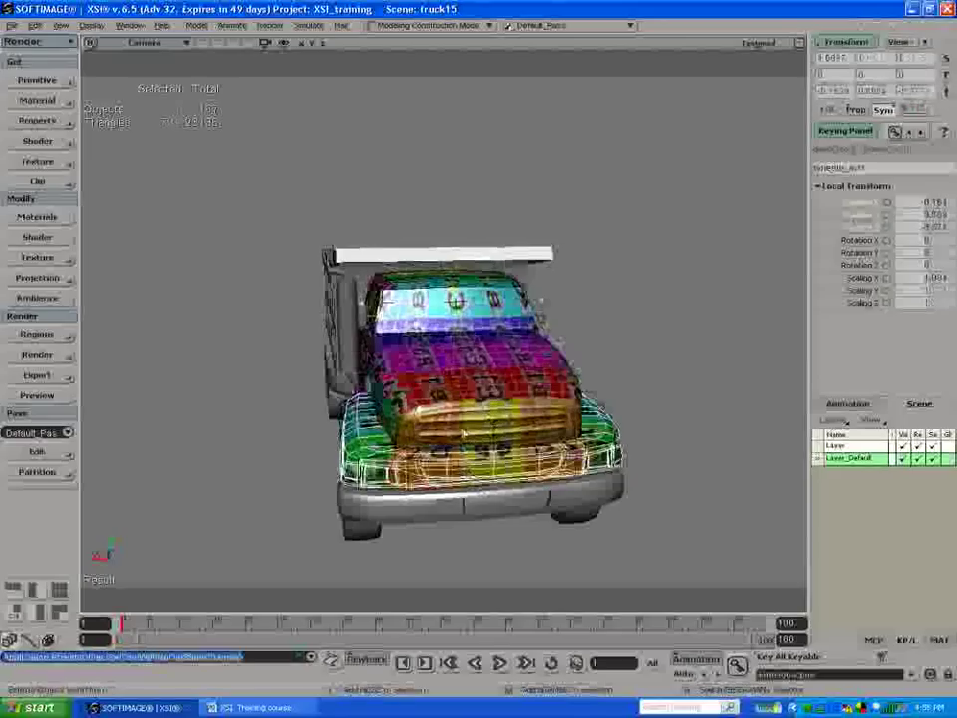
pyautogui.keyDown('shift'); pyautogui.click(462, 437); pyautogui.keyUp('shift')
pyautogui.click(453, 391)
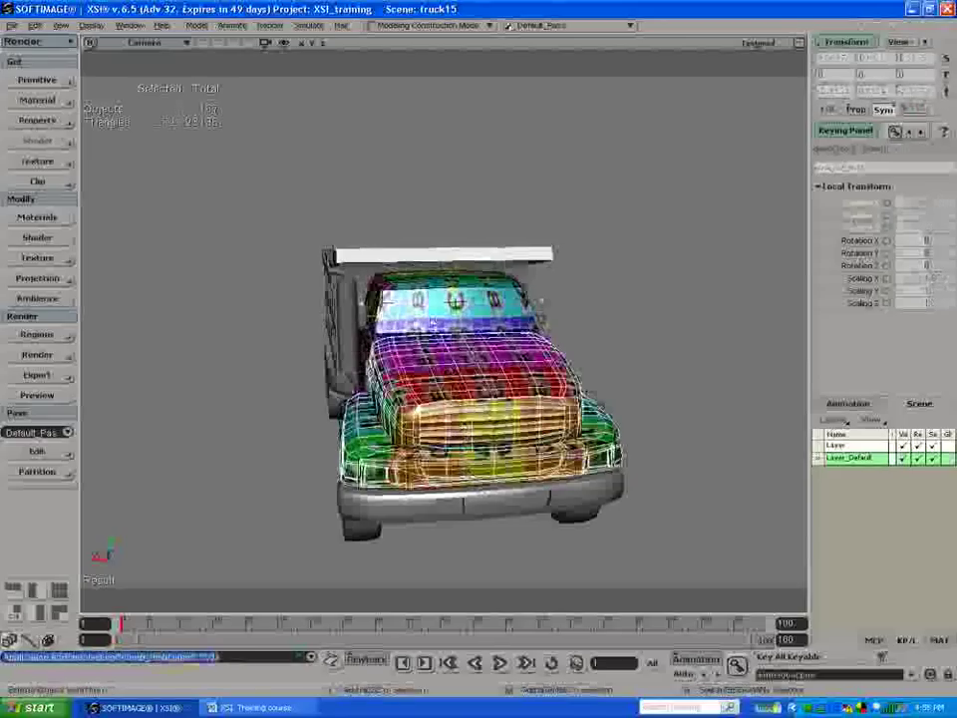
pyautogui.click(873, 639)
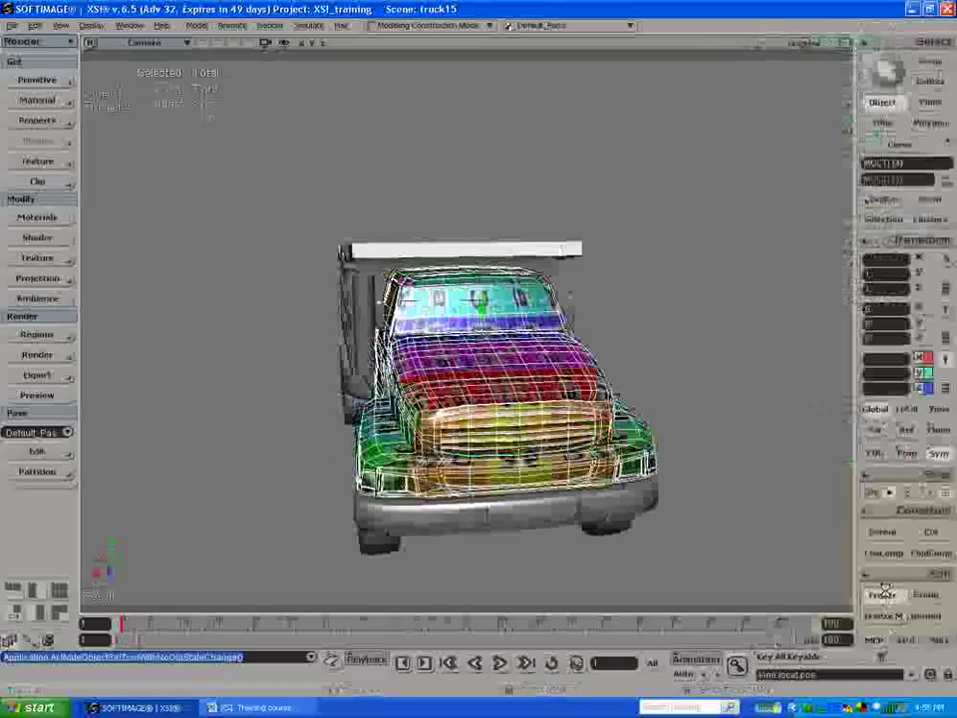
pyautogui.press('space')
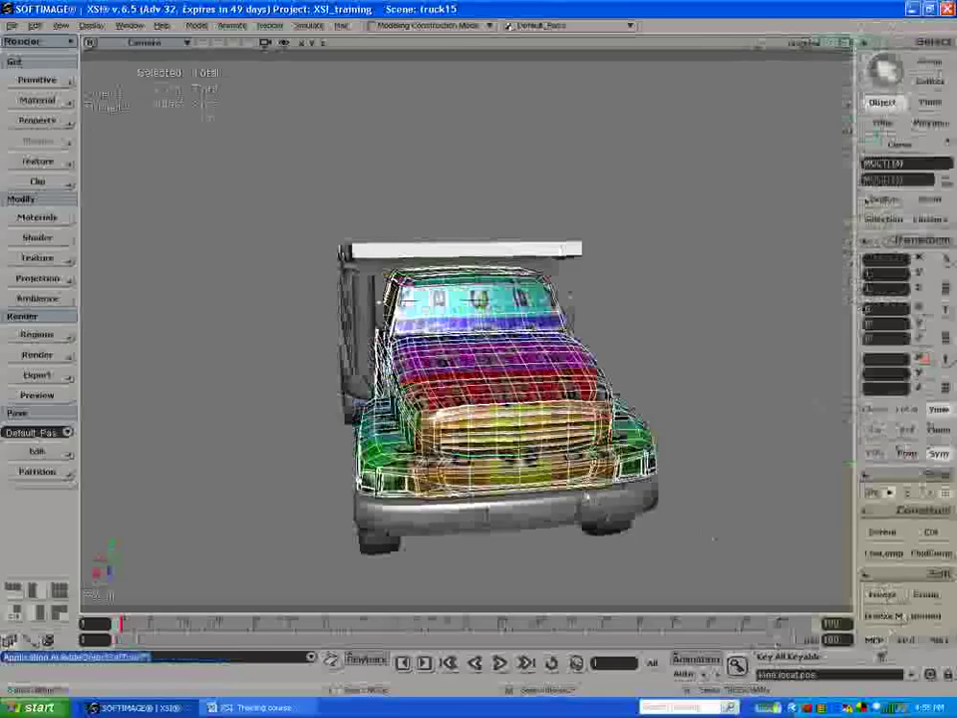
# Step: Move box_truck upward to check that the truck parts are independent, undo the move, and delete box_truck
pyautogui.click(544, 460)
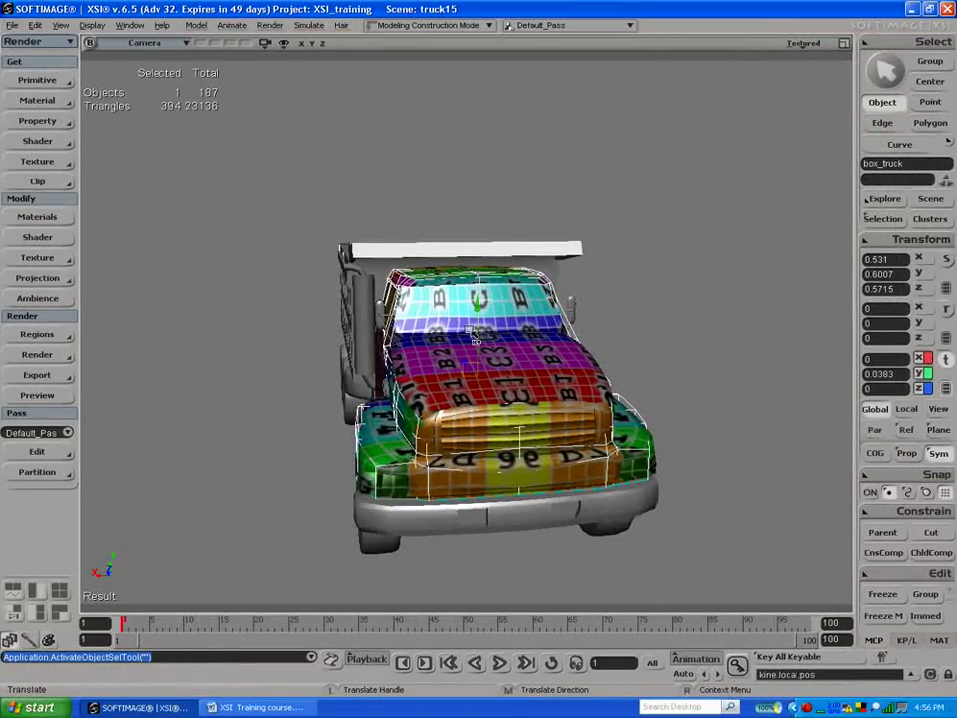
pyautogui.moveTo(477, 305); pyautogui.dragTo(465, 257)
pyautogui.hotkey('ctrl', 'z')
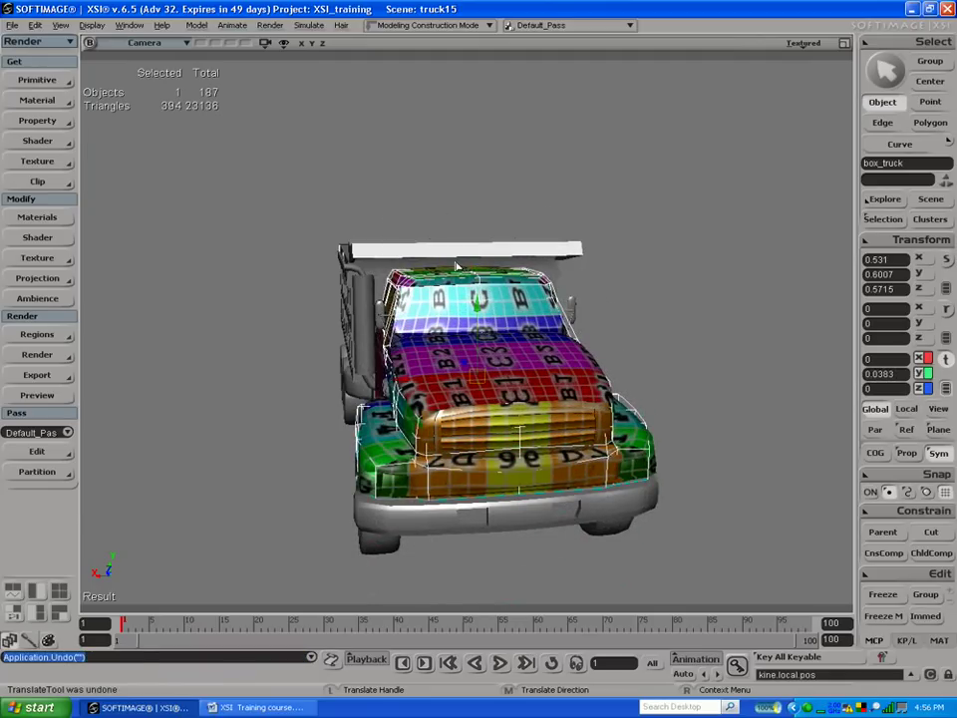
pyautogui.press('Delete')
pyautogui.press('s')
pyautogui.moveTo(274, 425); pyautogui.dragTo(284, 404)
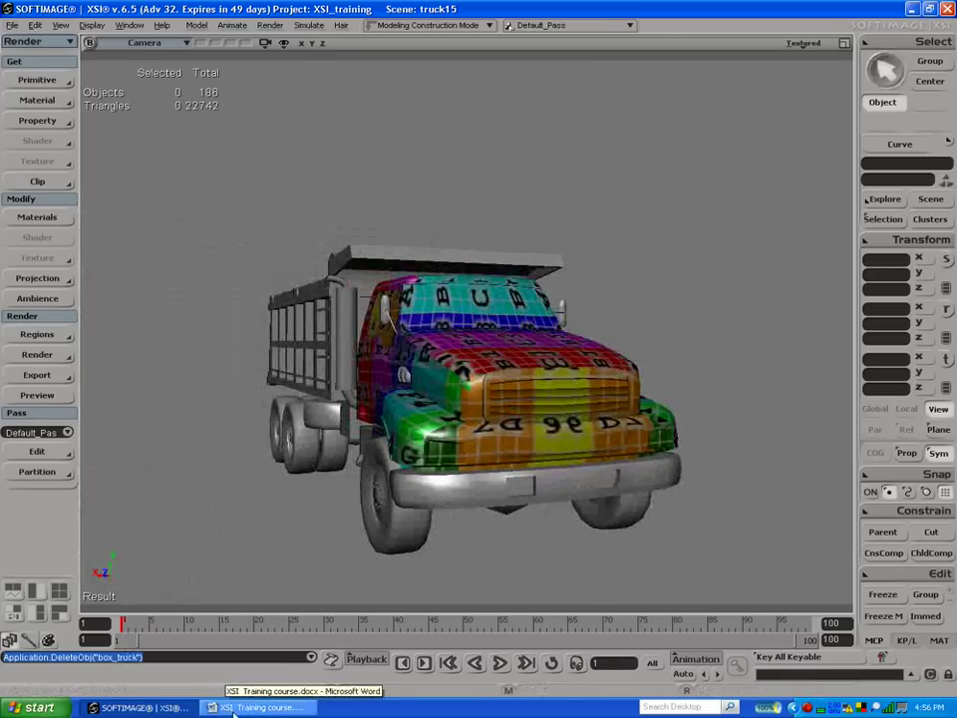
pyautogui.rightClick(806, 708)
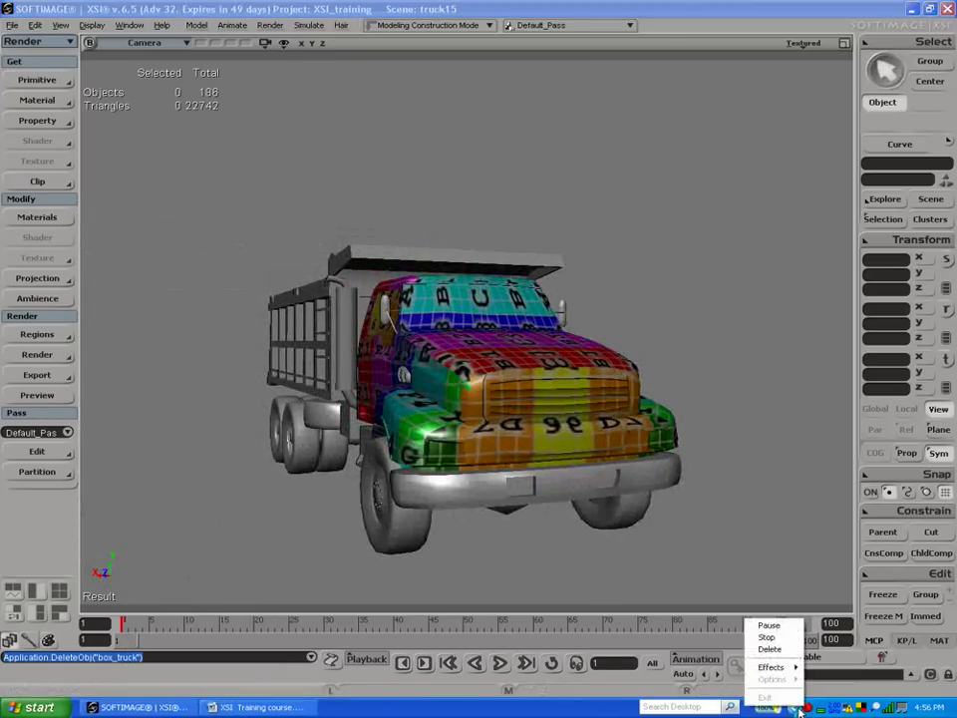